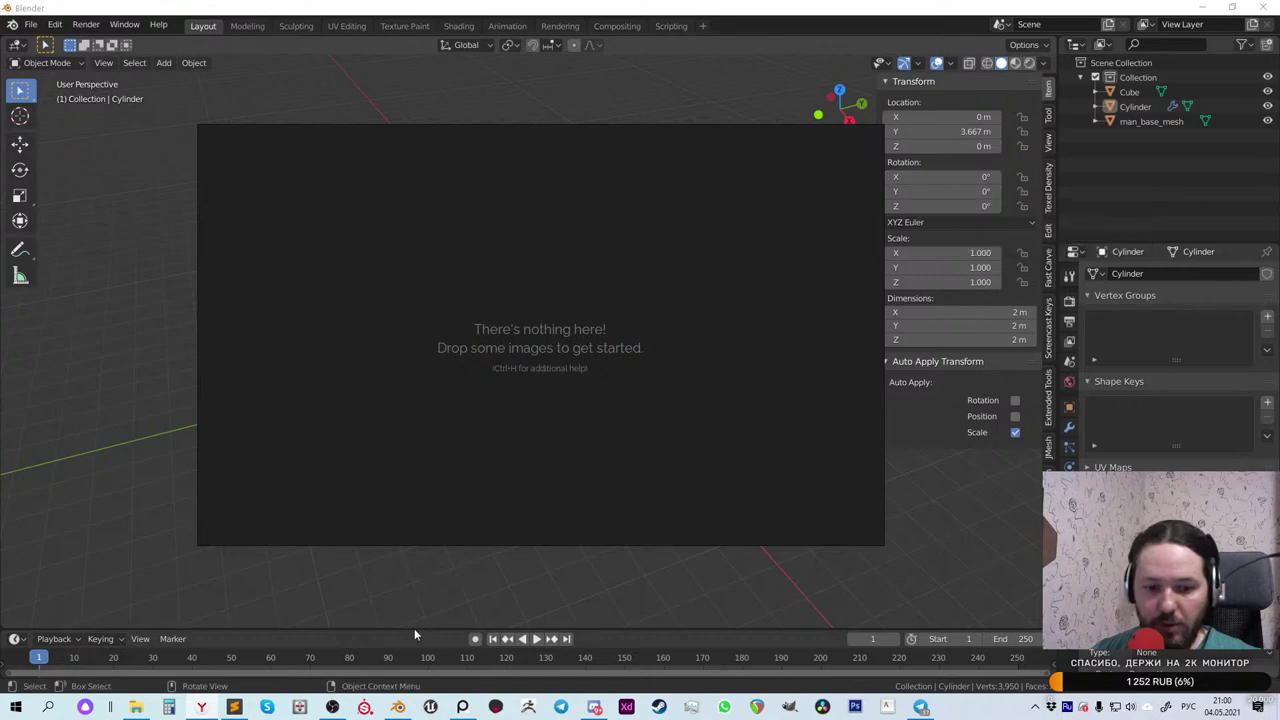
Step: Start Unreal Engine from the Windows taskbar so the Unreal Project Browser opens
click(430, 706)
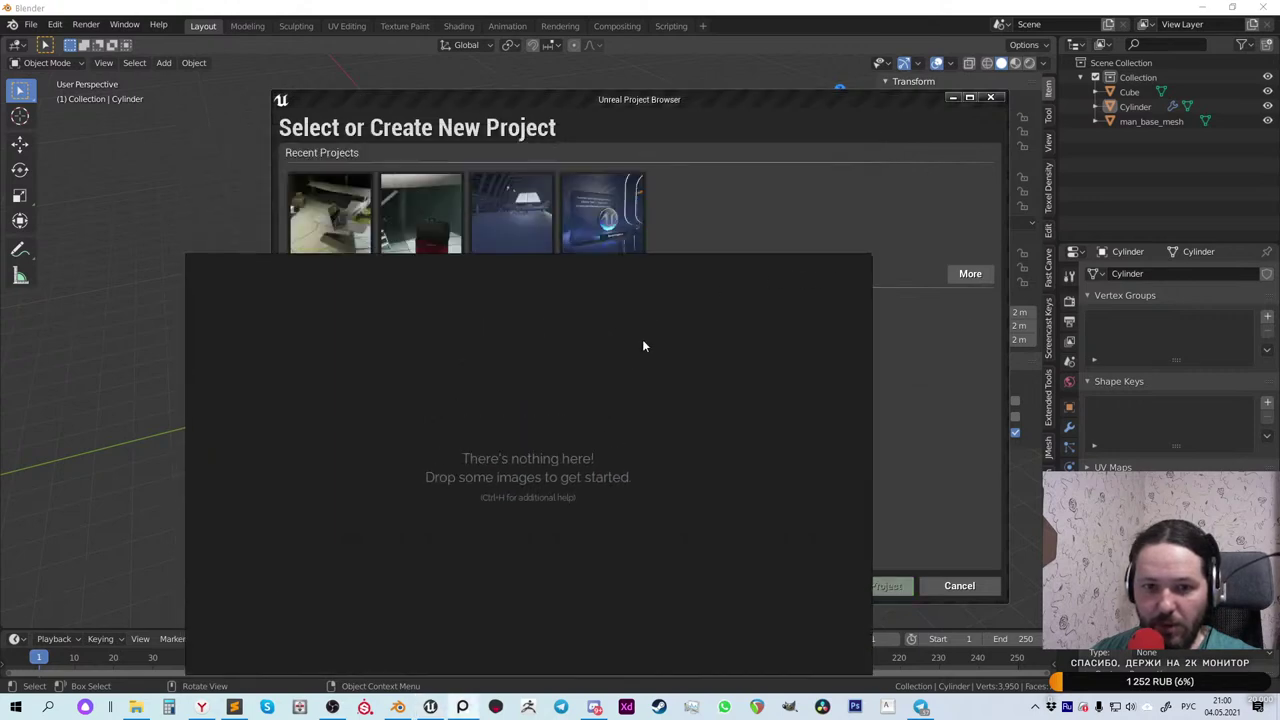
Step: Open the Hangar project from Recent Projects, loading its L_DemoMap level
double_click(315, 209)
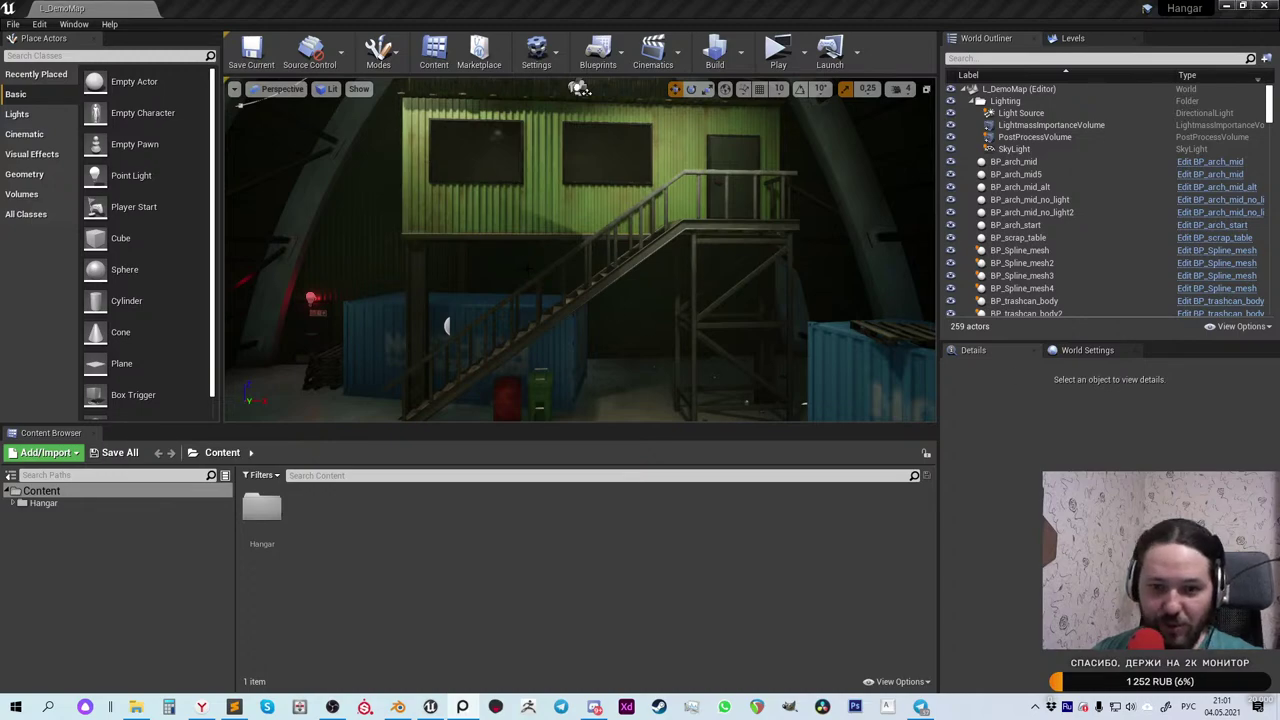
Step: Zoom out and swing the viewport toward the lit hangar floor and the aircraft
scroll(580, 160, down, 10)
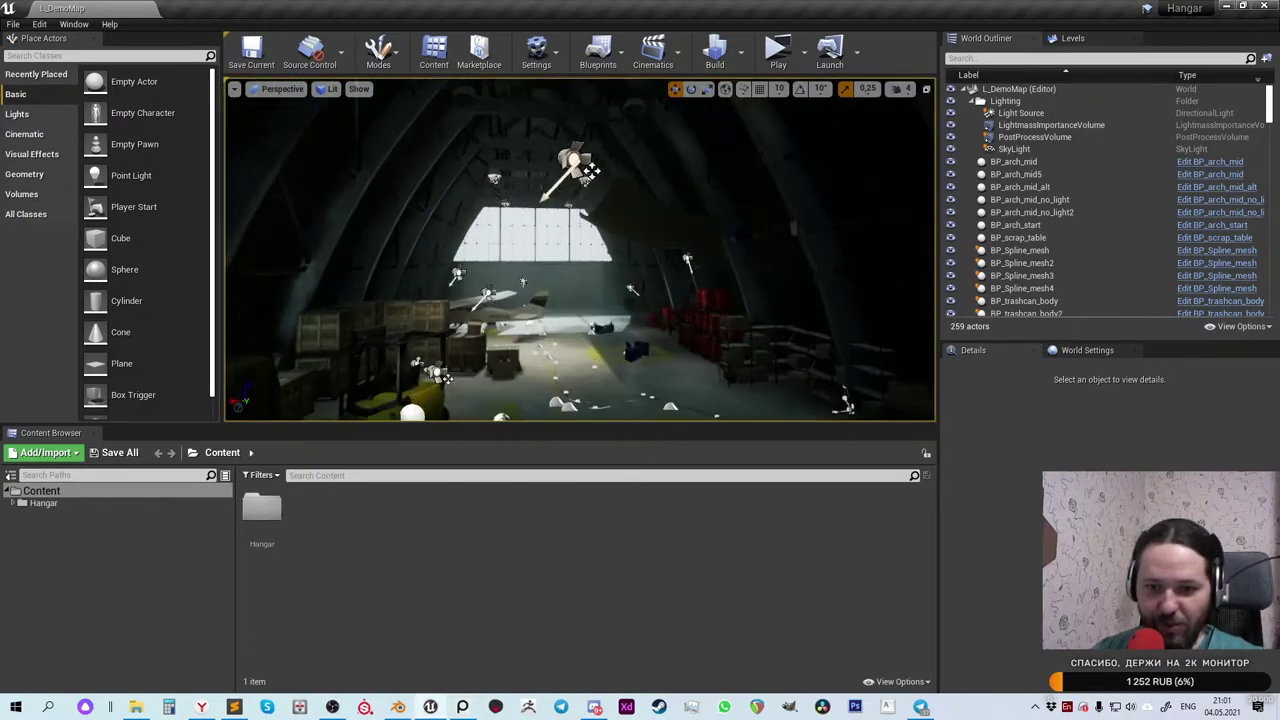
drag(590, 170, 528, 268)
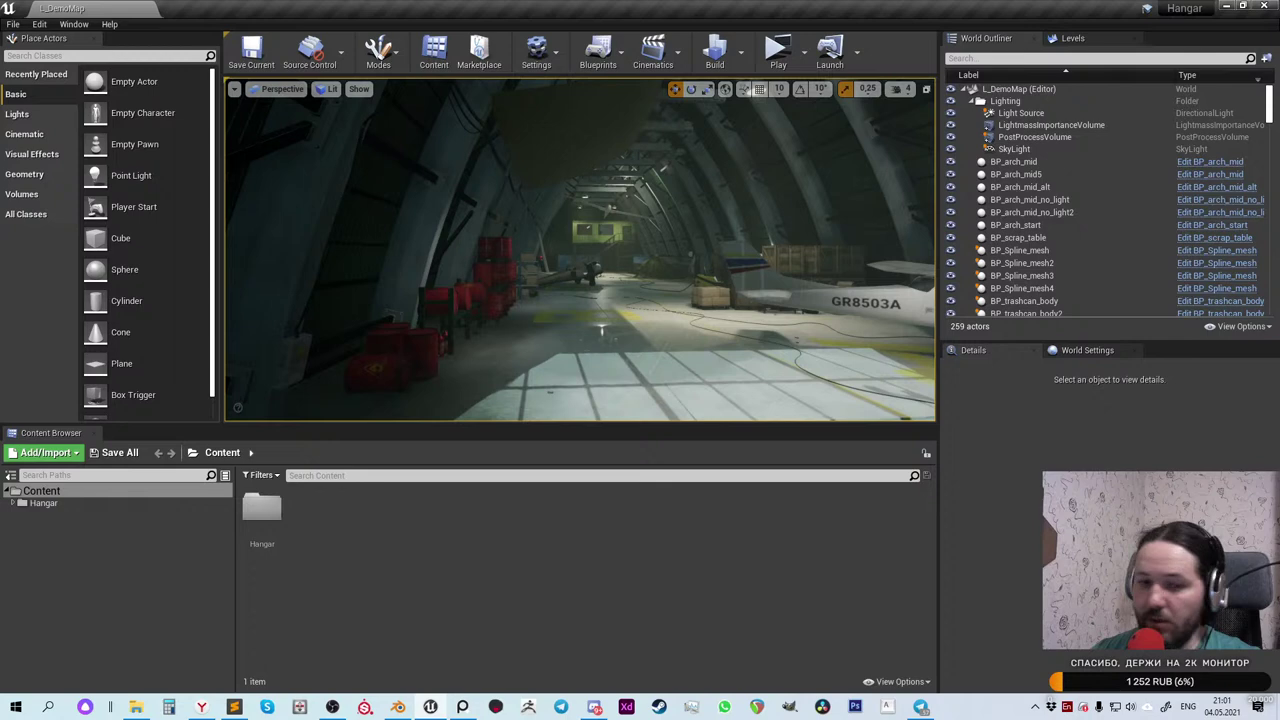
mouse_move(400, 708)
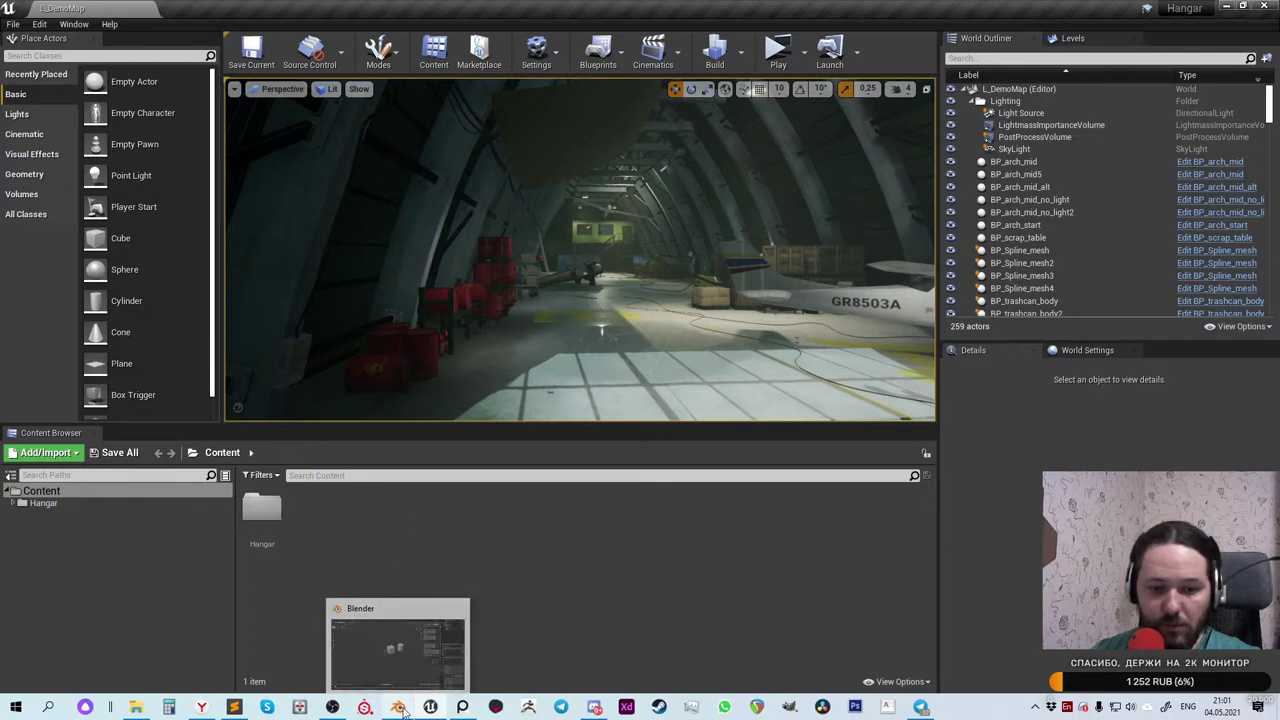
mouse_move(203, 708)
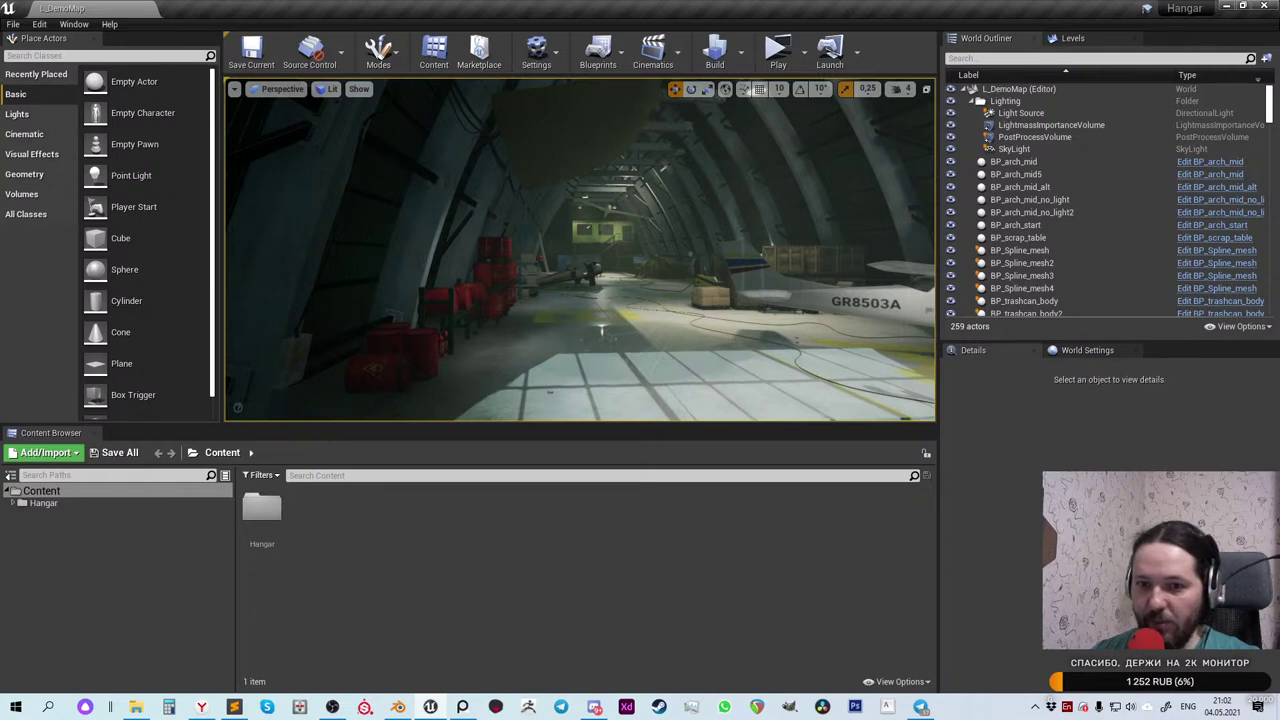
Step: Rotate the viewport camera to centre the aircraft, then switch to the browser
drag(580, 250, 651, 242)
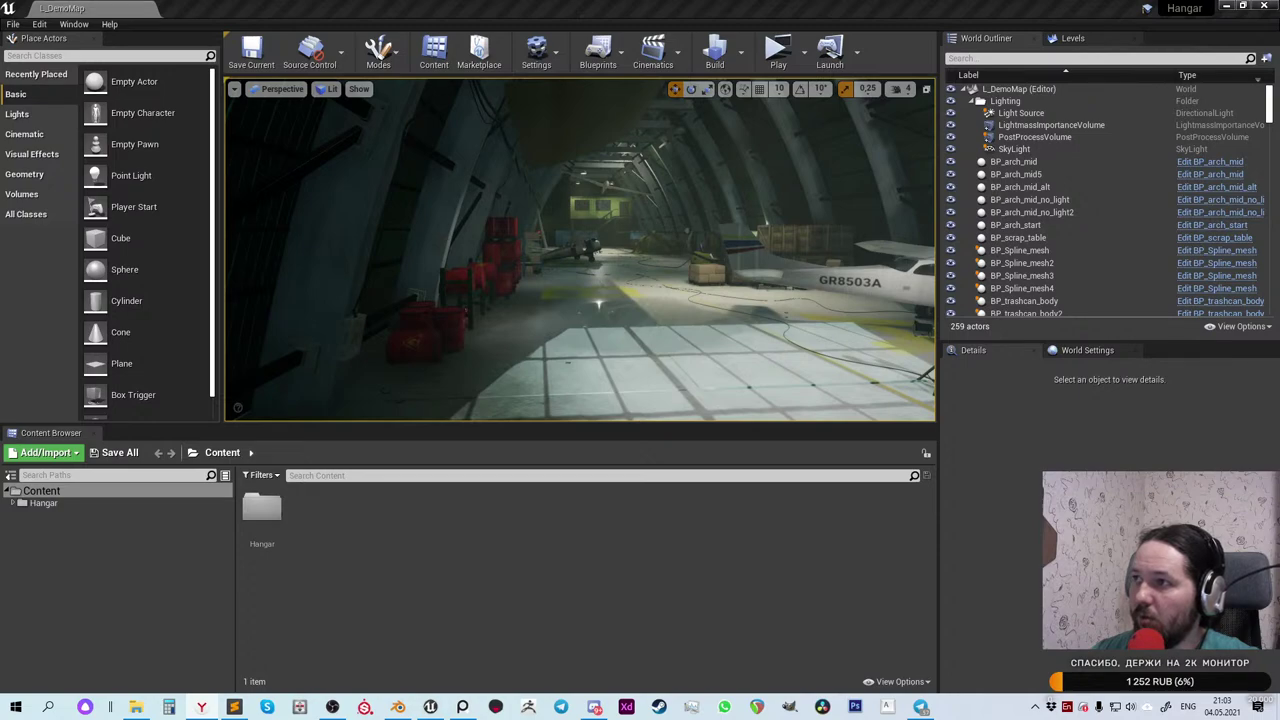
key(alt+Tab)
Step: Maximize the Modular Hangar PDF window and zoom the checklist page to 200%
drag(777, 124, 378, 101)
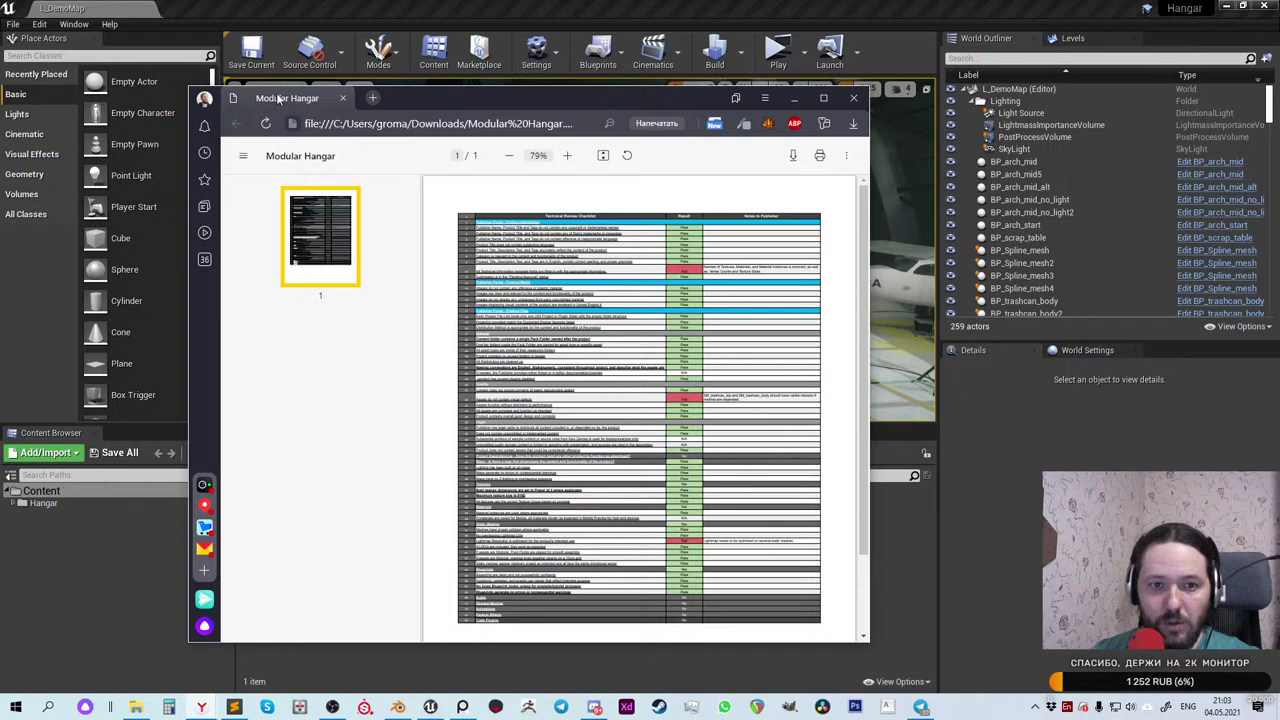
double_click(570, 97)
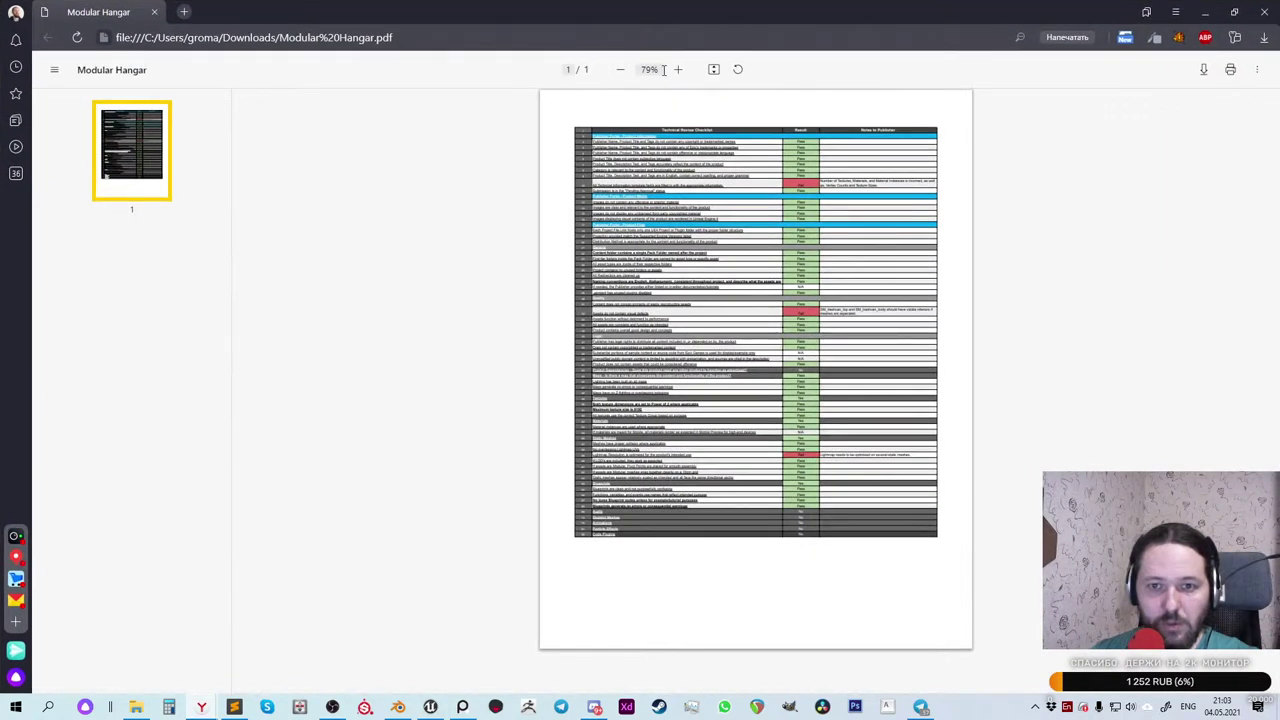
click(678, 69)
click(678, 69)
click(678, 69)
click(678, 69)
click(678, 69)
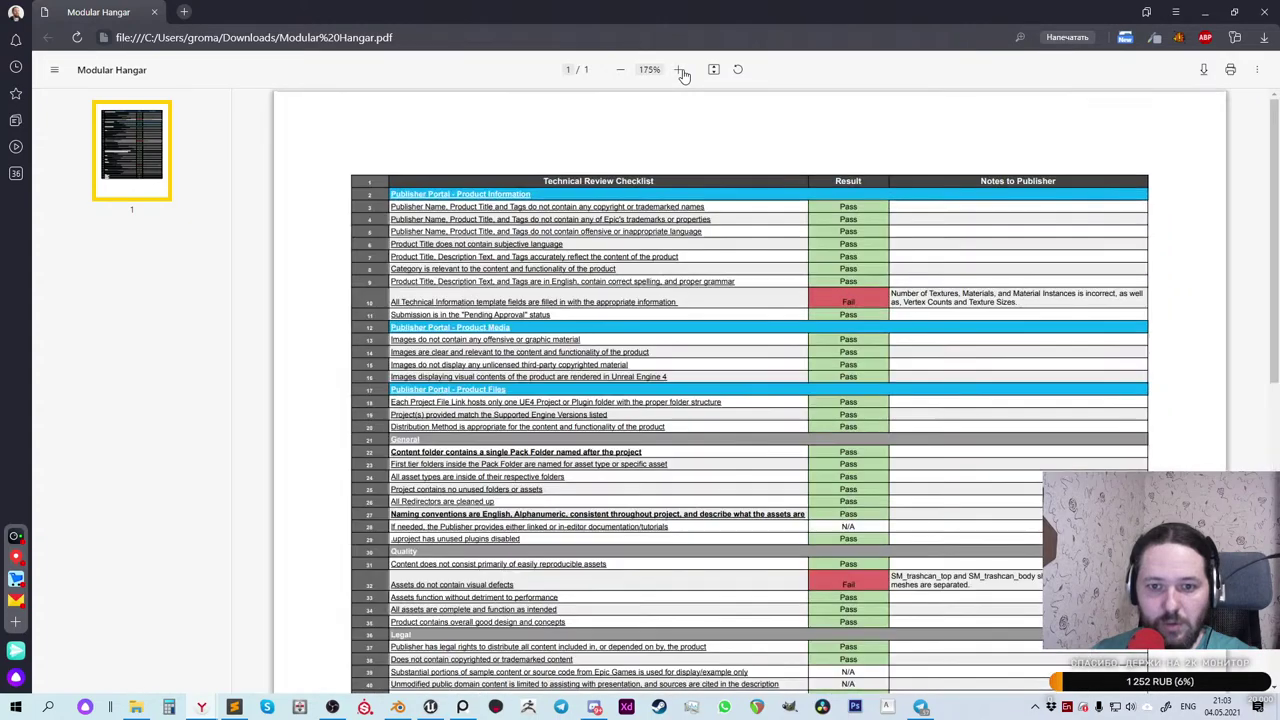
click(679, 70)
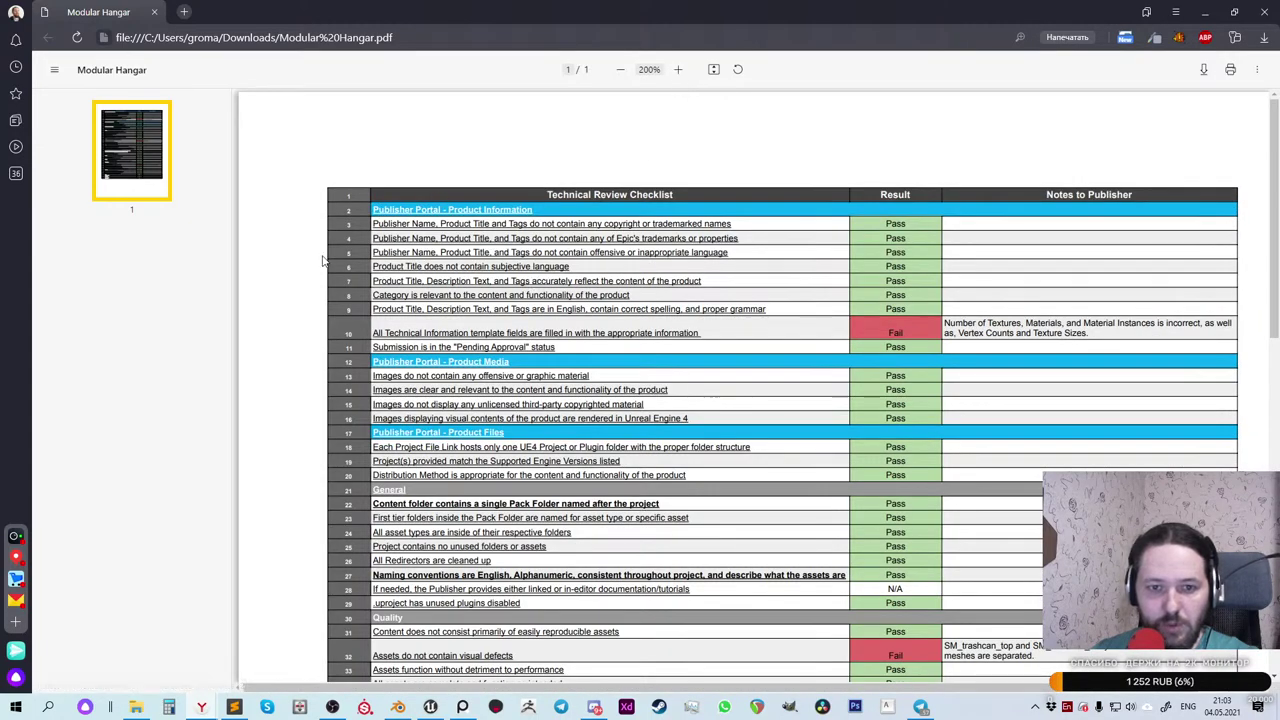
scroll(323, 261, down, 9)
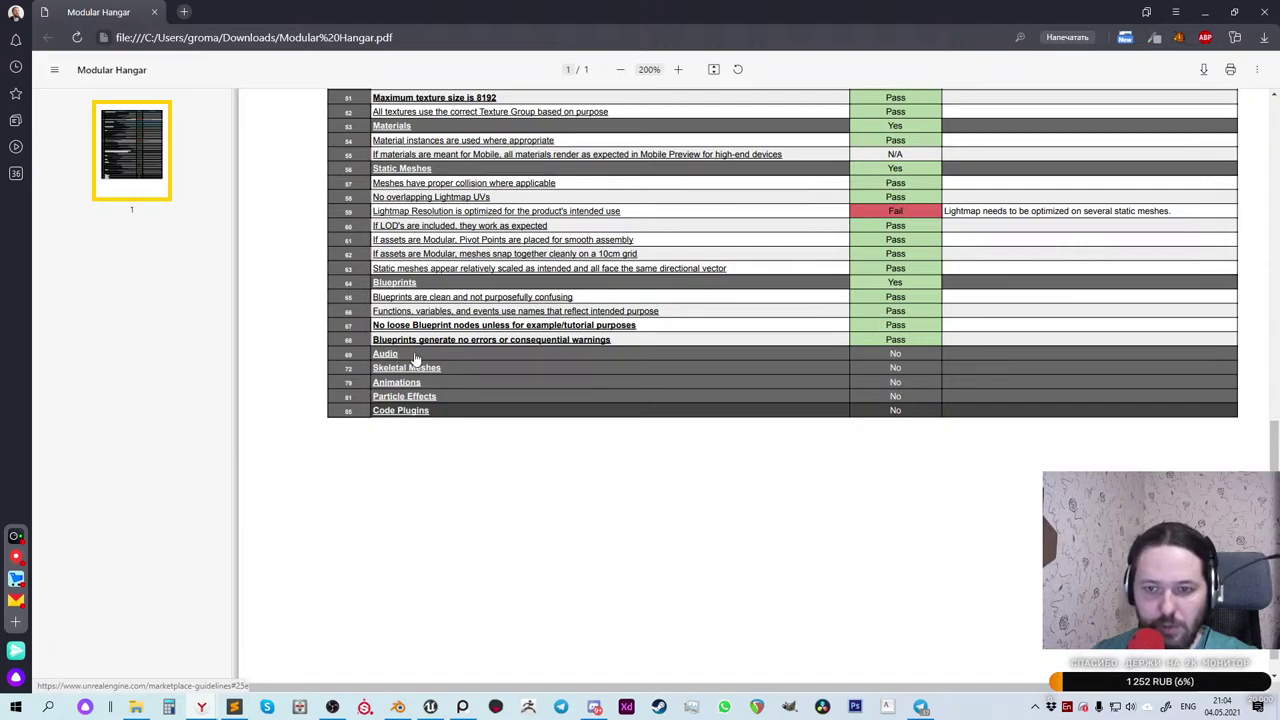
scroll(412, 352, up, 3)
scroll(412, 352, up, 5)
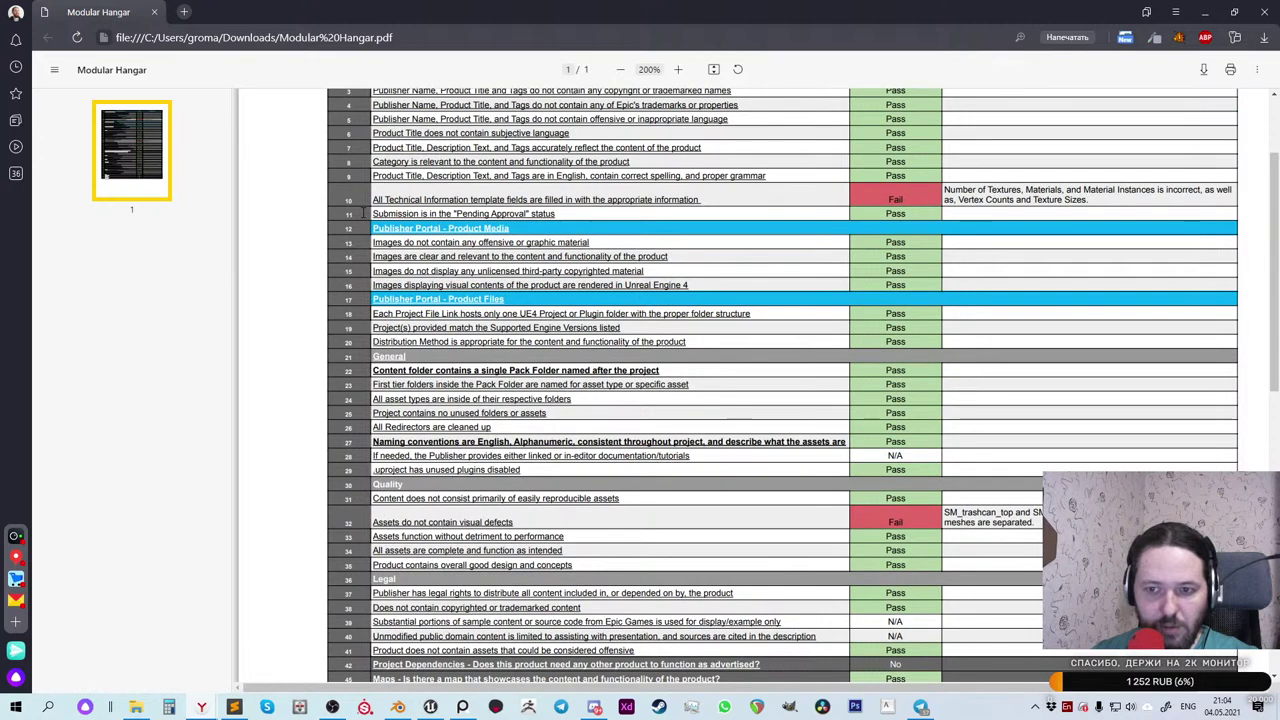
scroll(405, 212, up, 2)
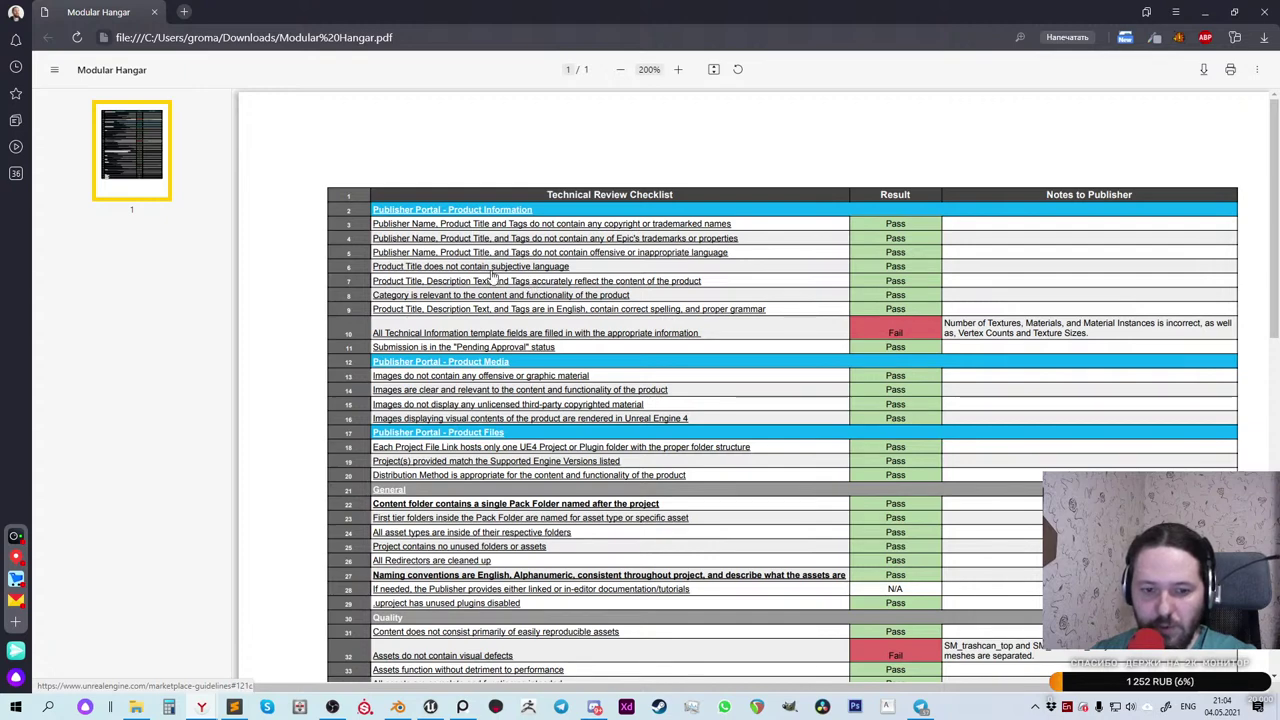
scroll(492, 277, down, 3)
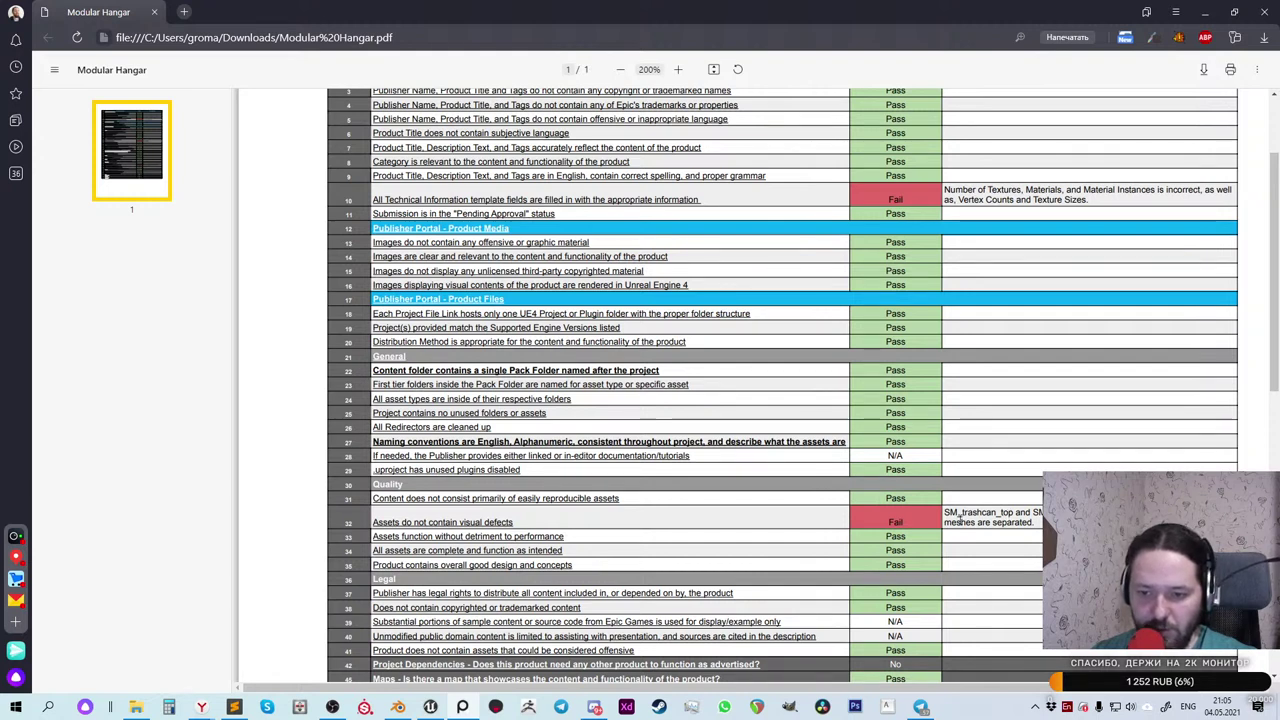
scroll(959, 519, down, 3)
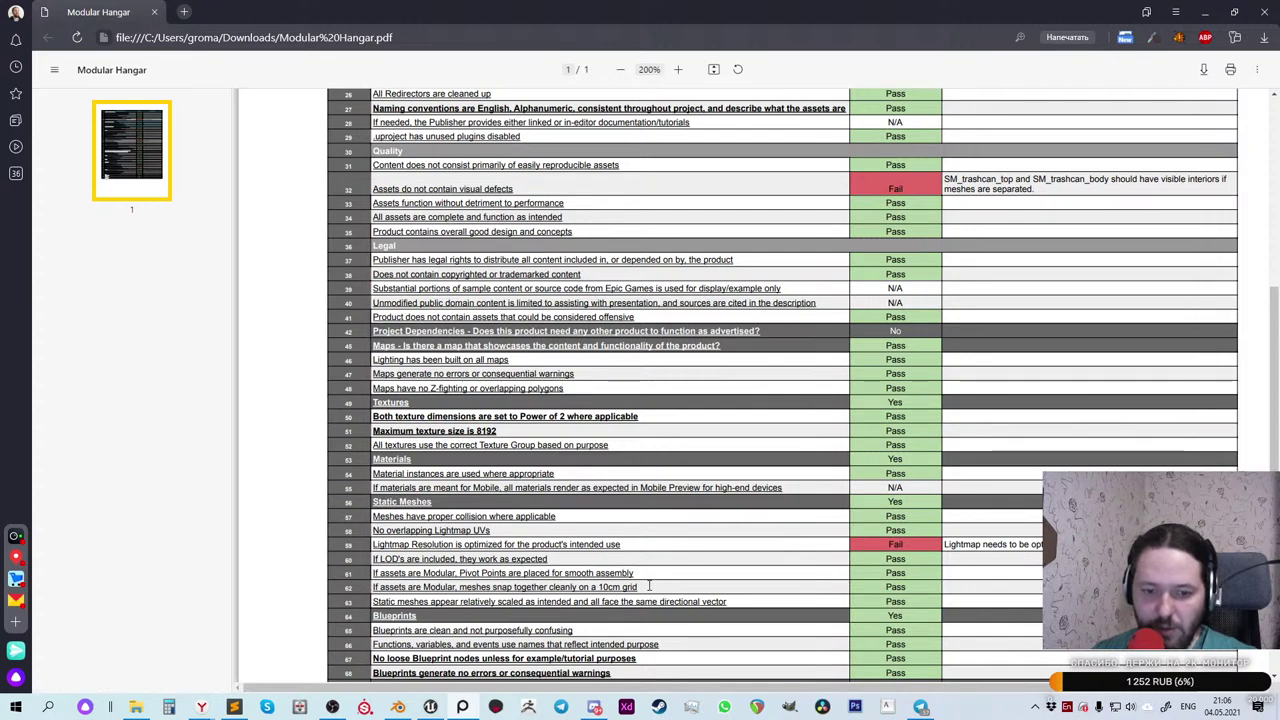
scroll(828, 451, down, 3)
scroll(813, 450, up, 3)
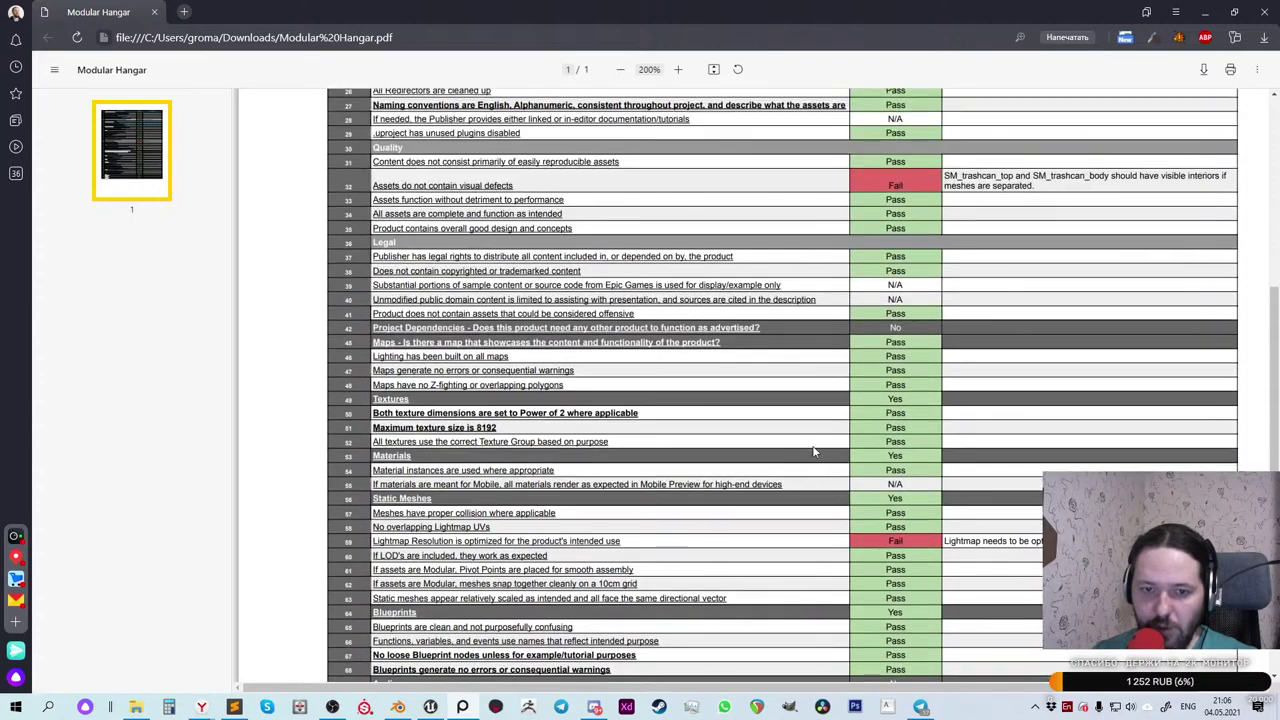
scroll(813, 451, up, 3)
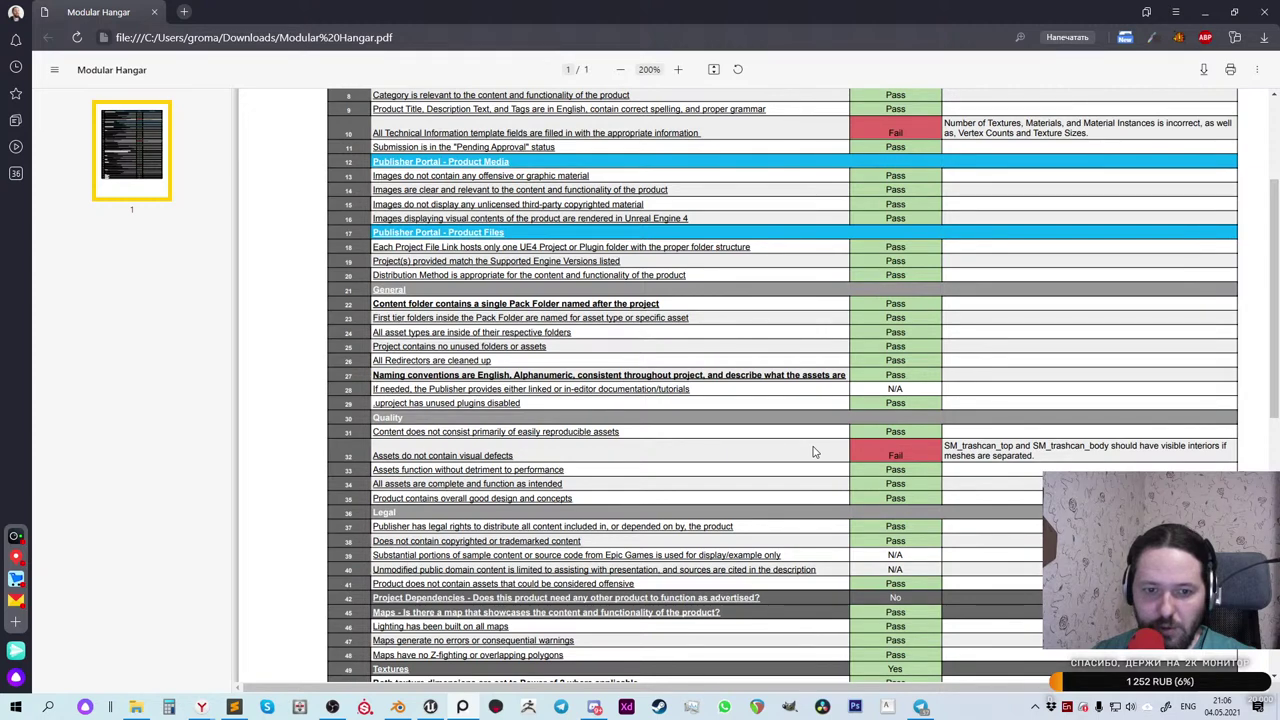
scroll(813, 451, up, 3)
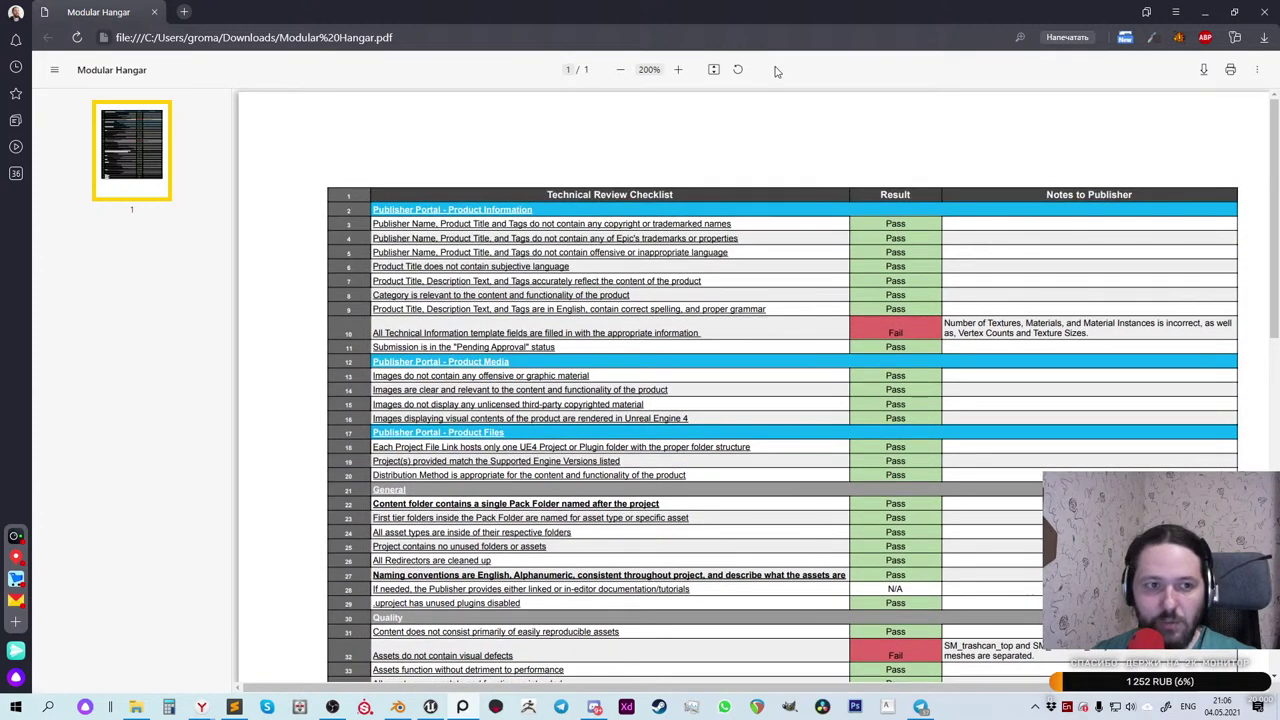
key(alt+Tab)
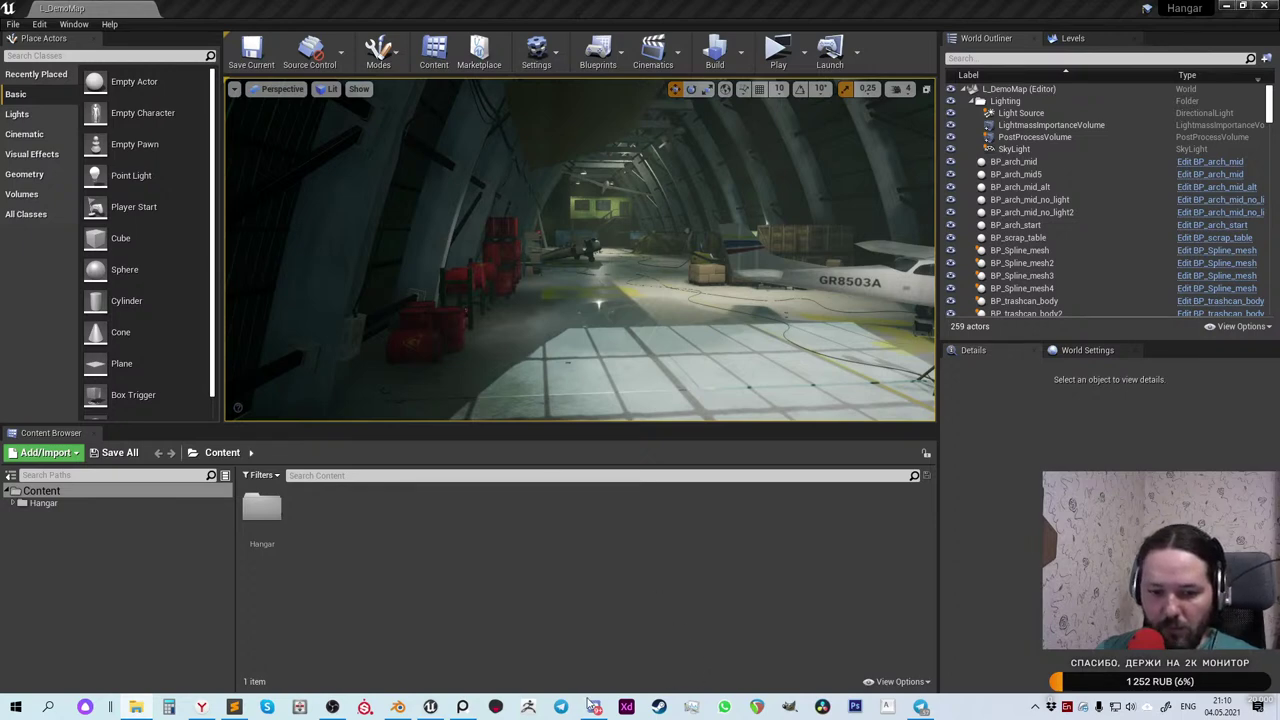
Step: Start a Save As in Blender and browse to YandexDisk/__Asset_store/Cell_Towers
click(398, 707)
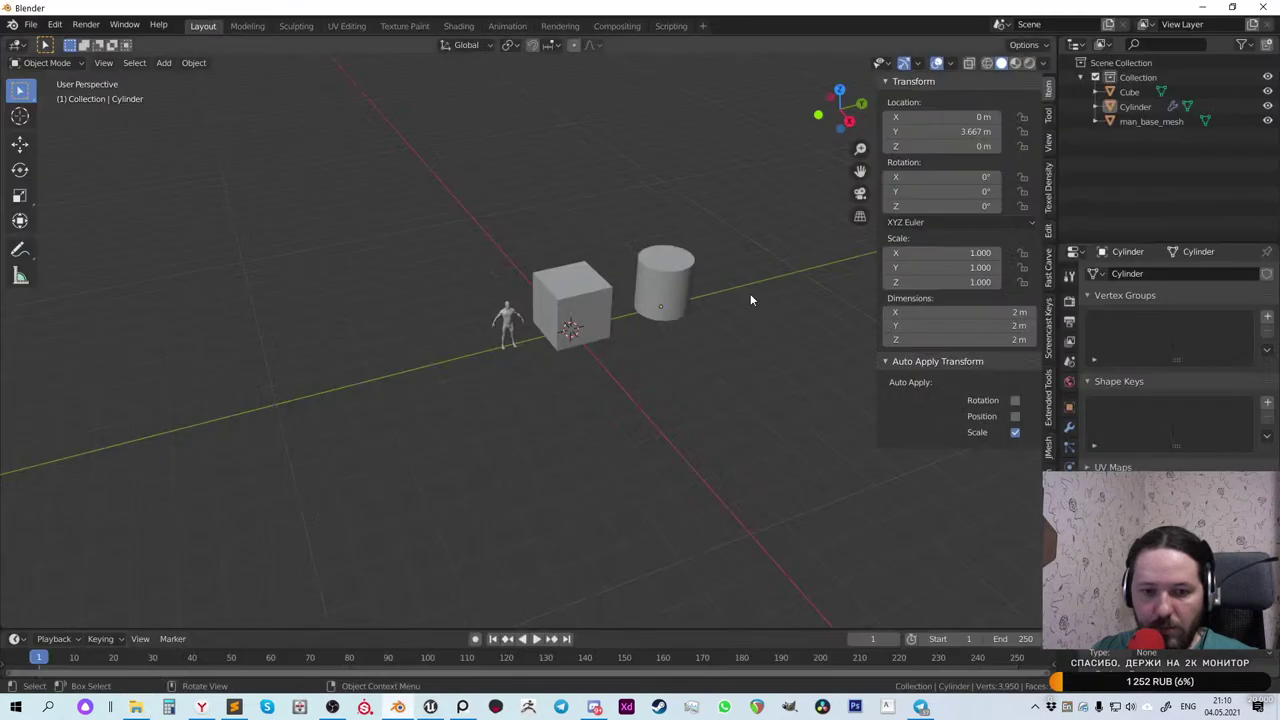
click(31, 24)
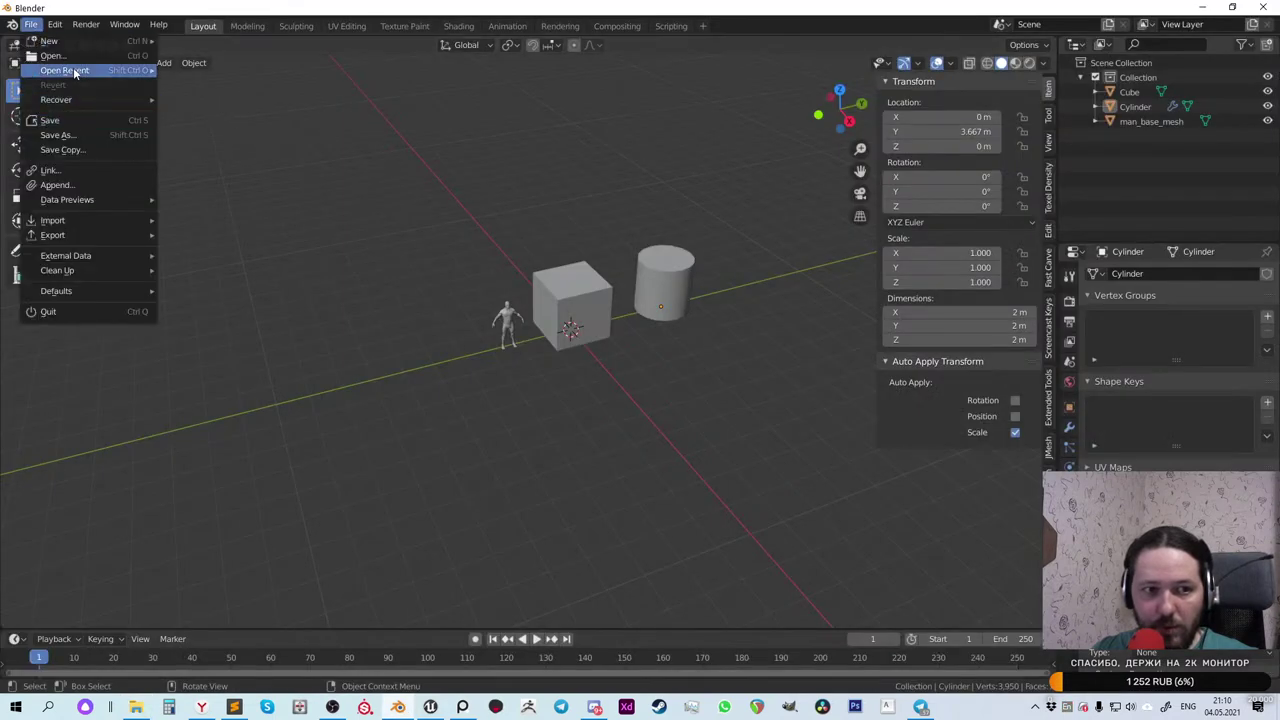
click(89, 135)
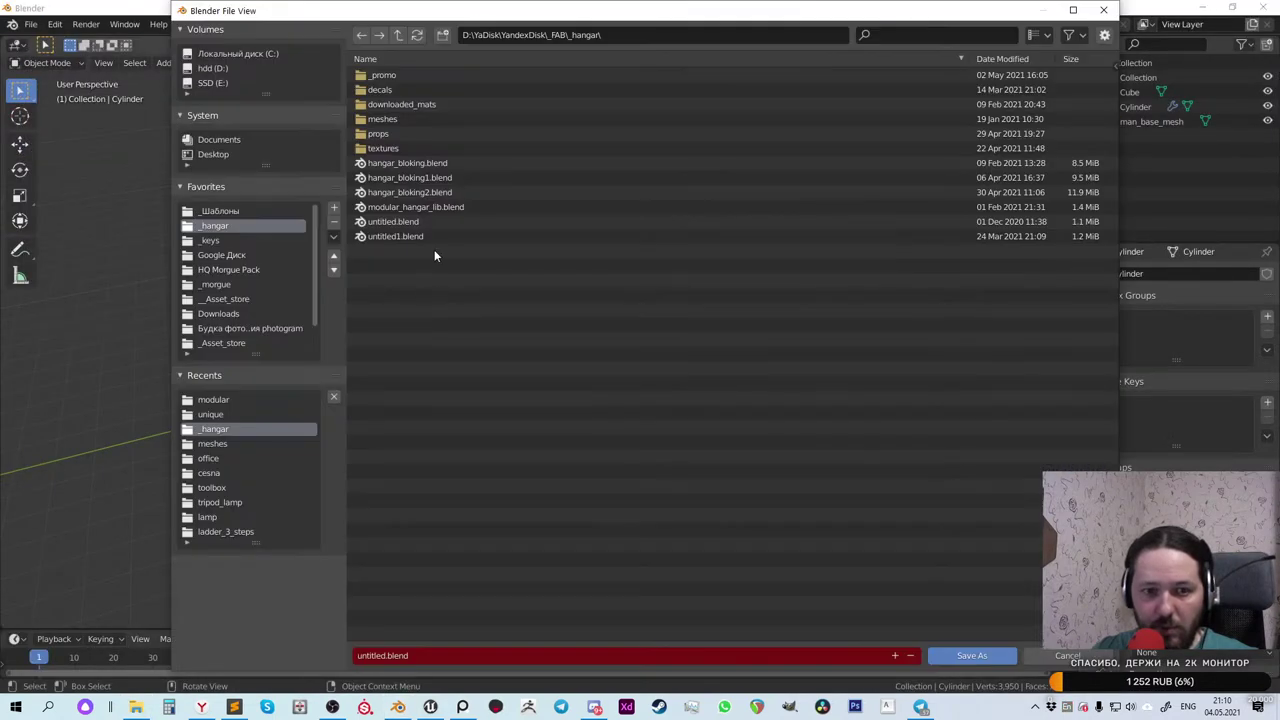
click(398, 35)
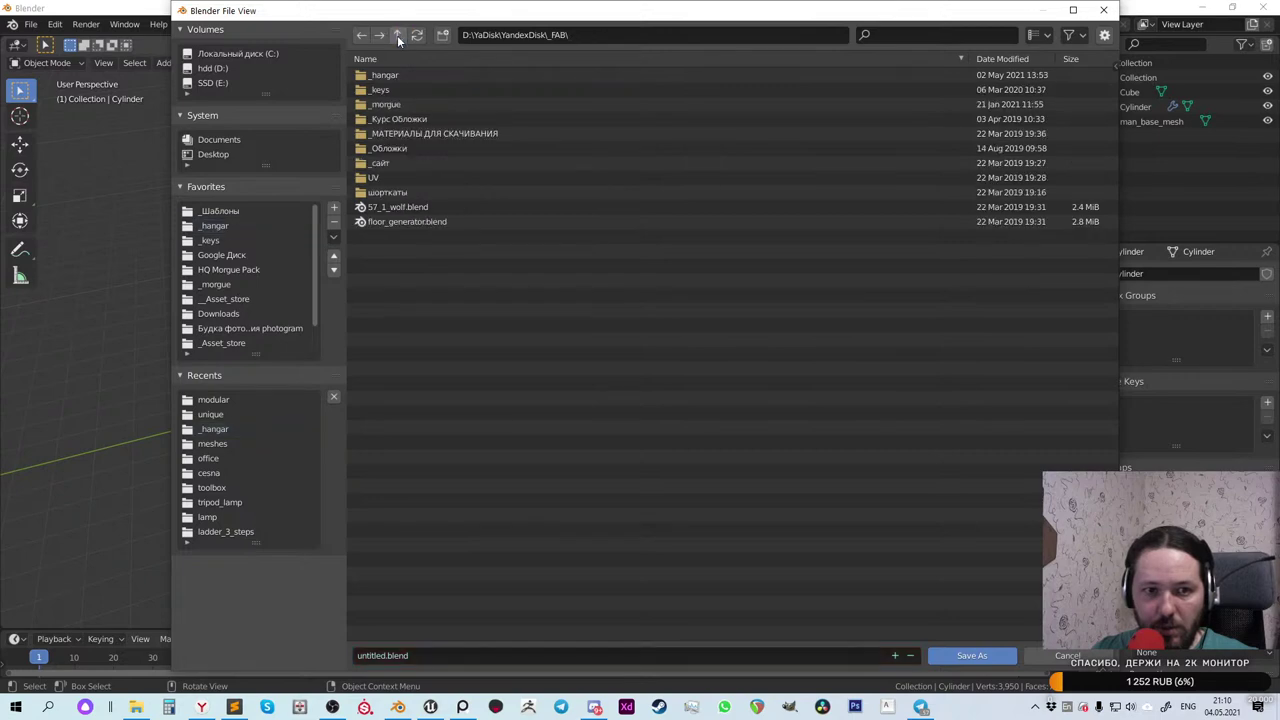
click(398, 35)
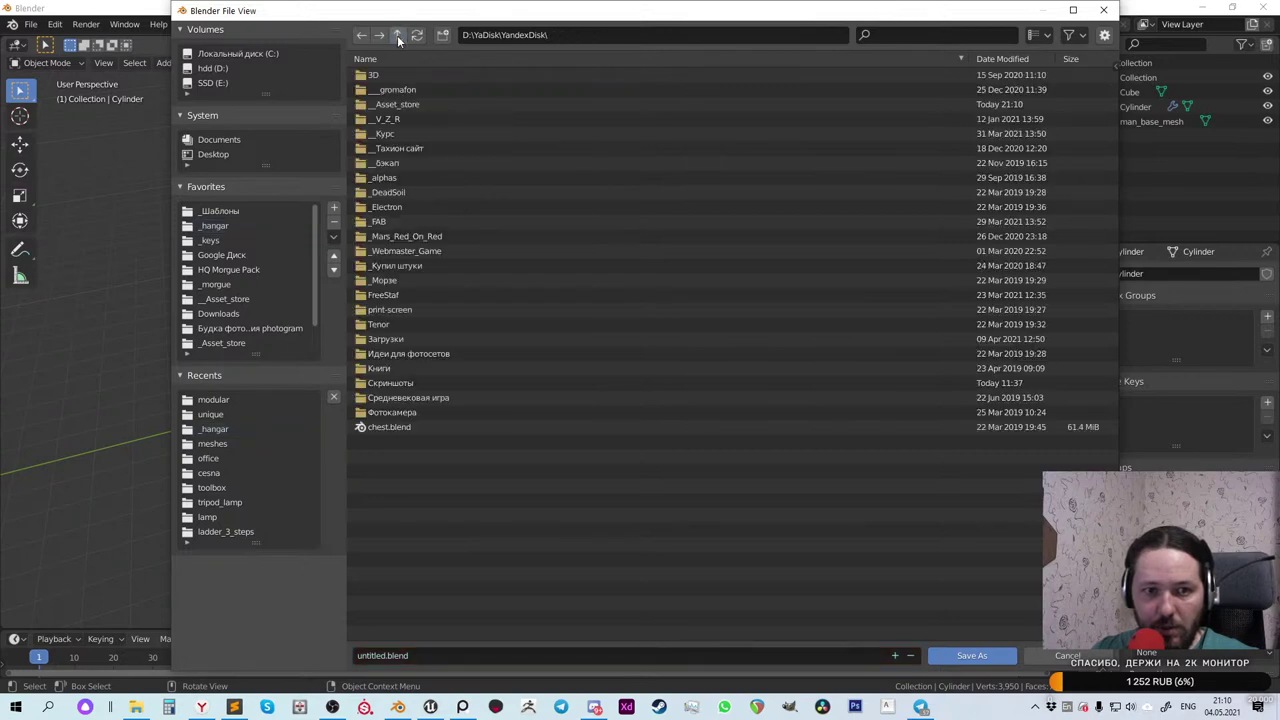
double_click(391, 106)
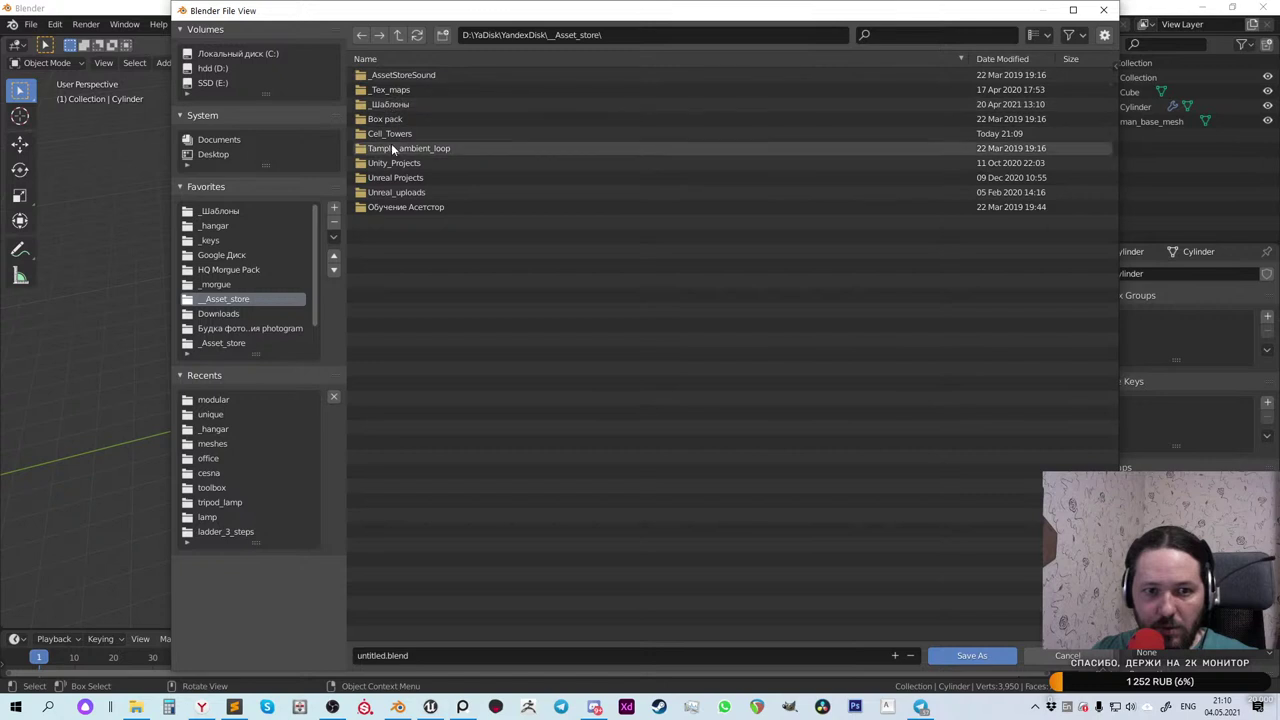
double_click(393, 133)
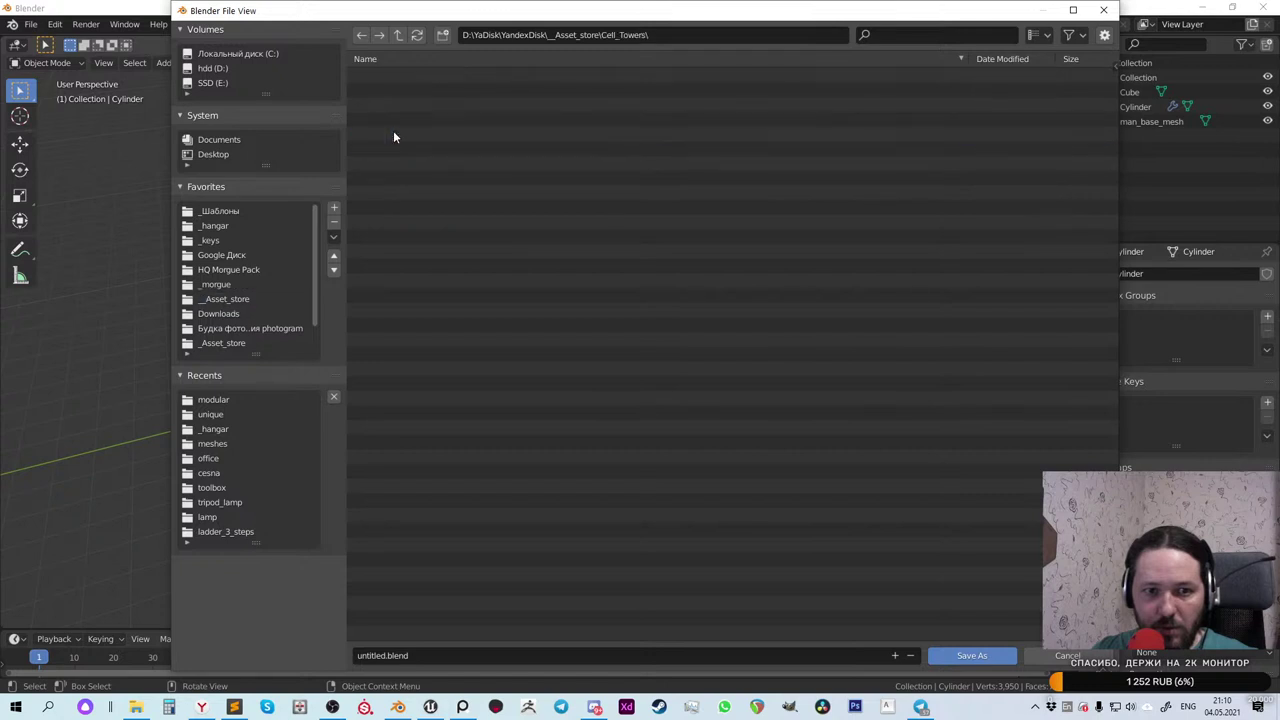
Step: Add Cell_Towers to Favorites and move it up to just below _Шаблоны
click(334, 207)
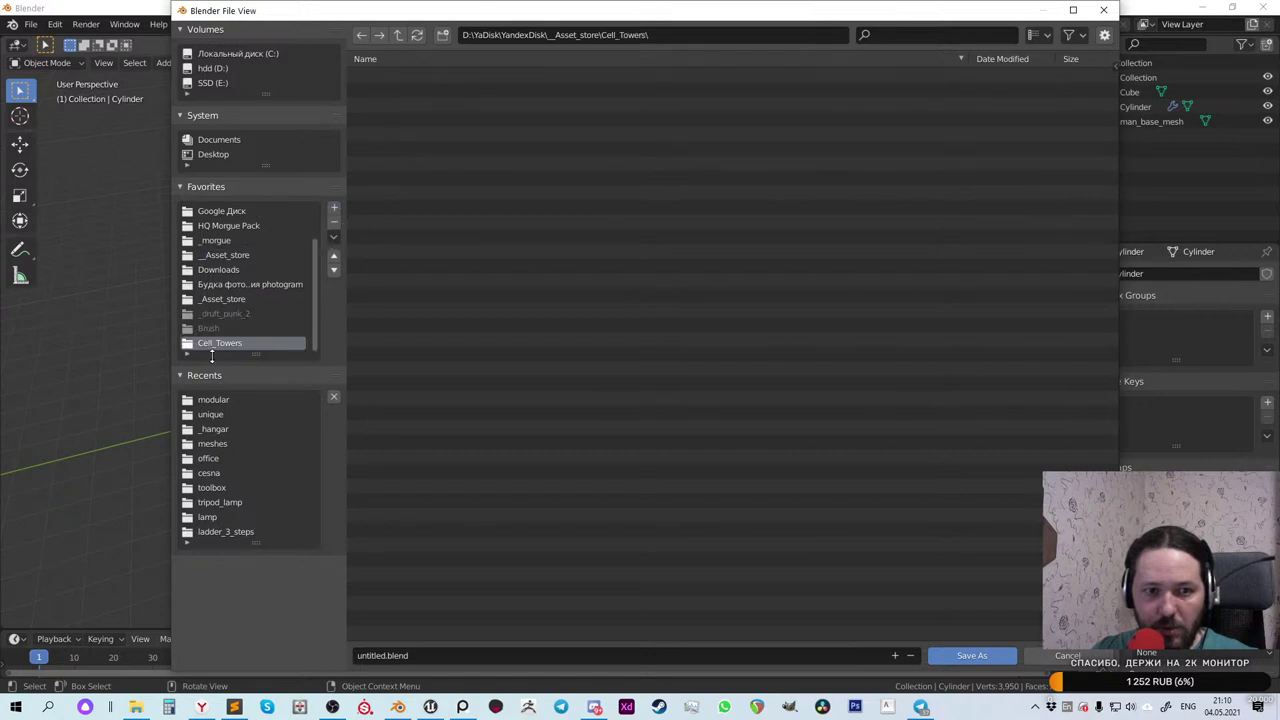
click(334, 257)
click(334, 257)
click(334, 257)
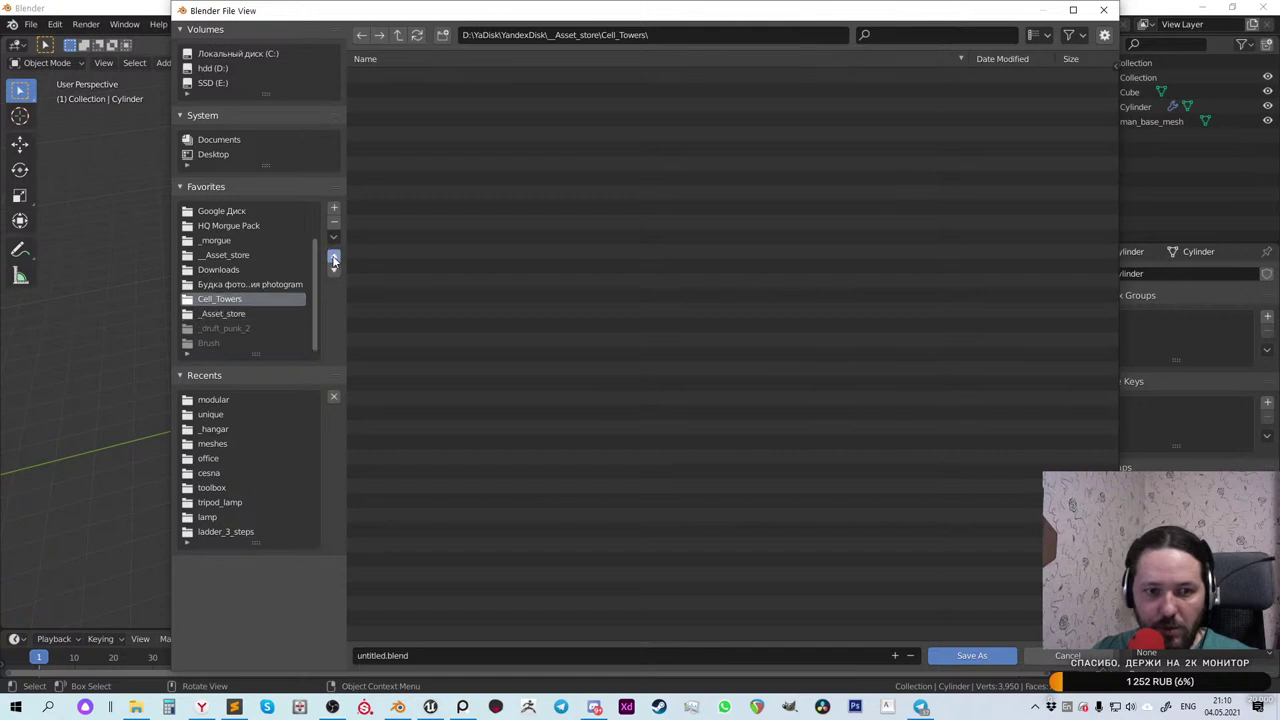
double_click(334, 259)
click(334, 259)
double_click(334, 259)
click(334, 259)
double_click(334, 259)
click(334, 259)
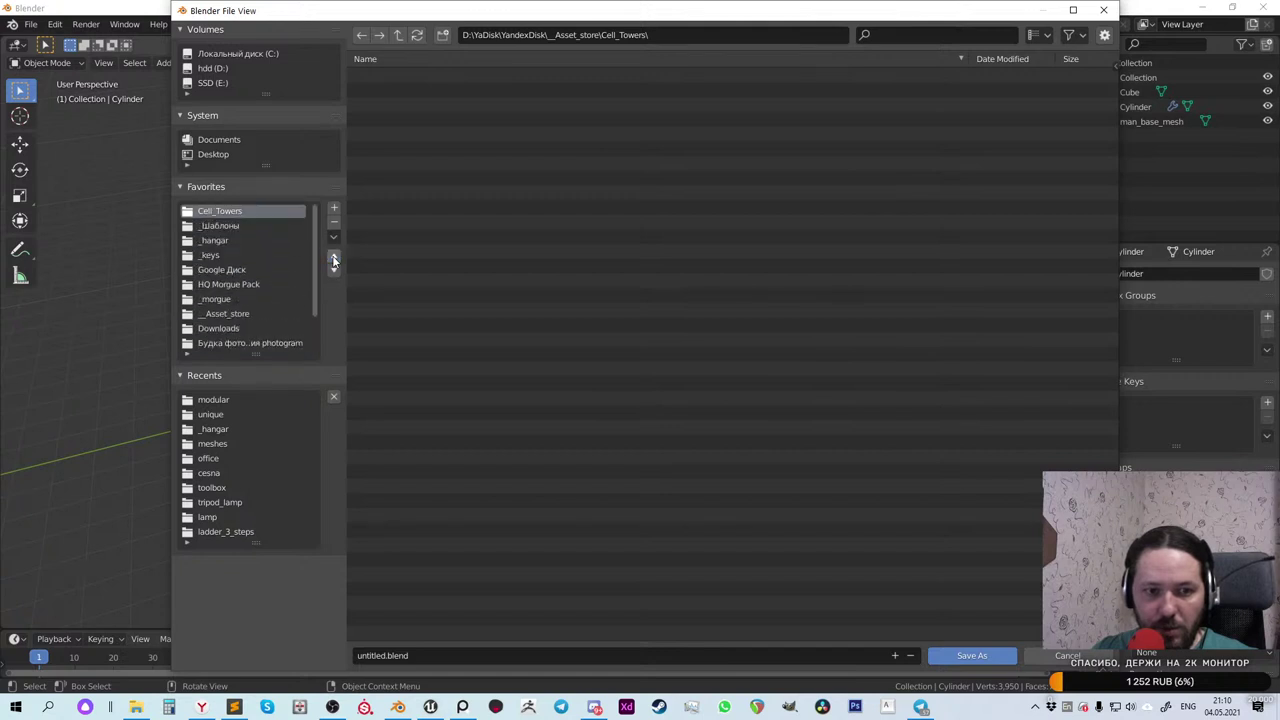
click(334, 270)
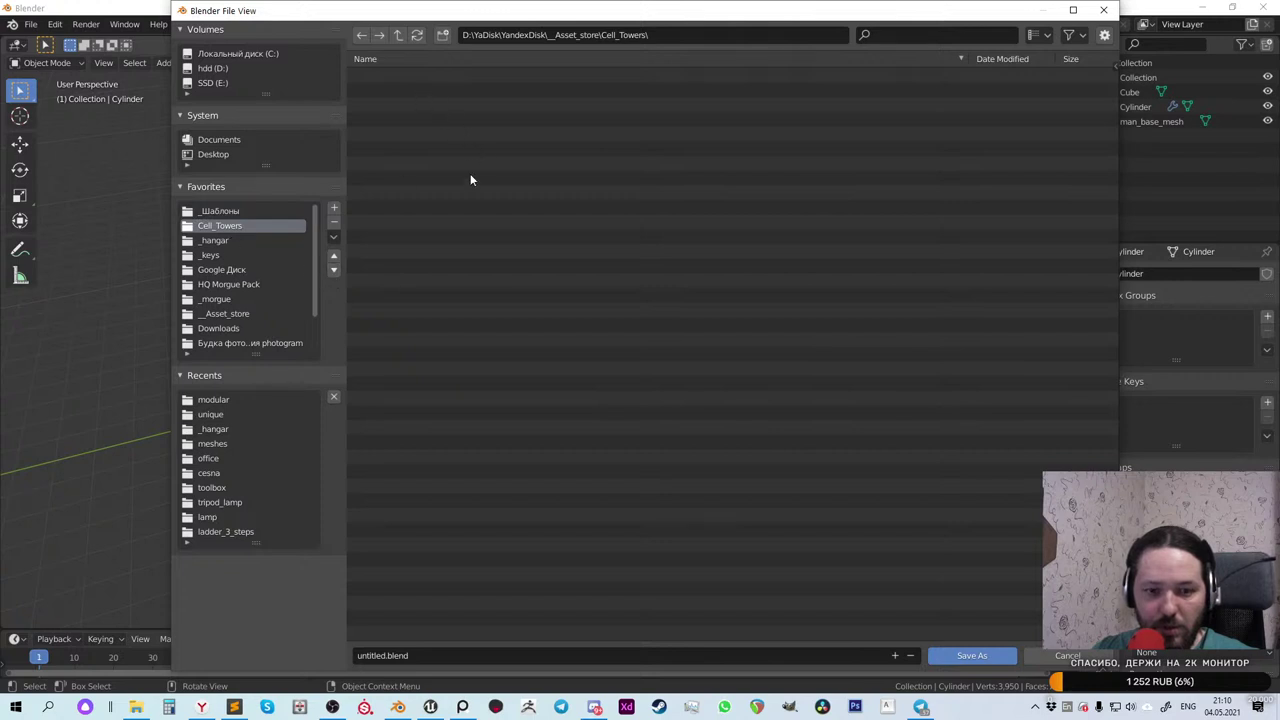
Step: Name the file cell_towers.blend and save the scene
click(431, 653)
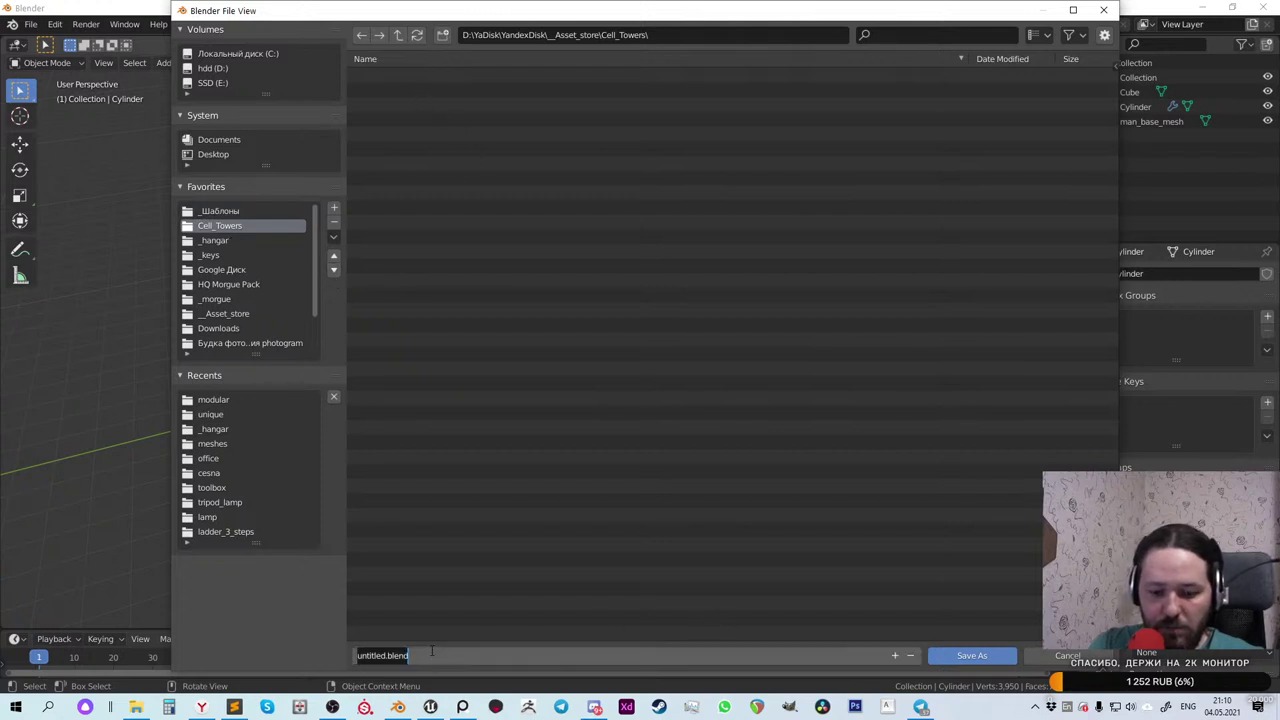
text(c)
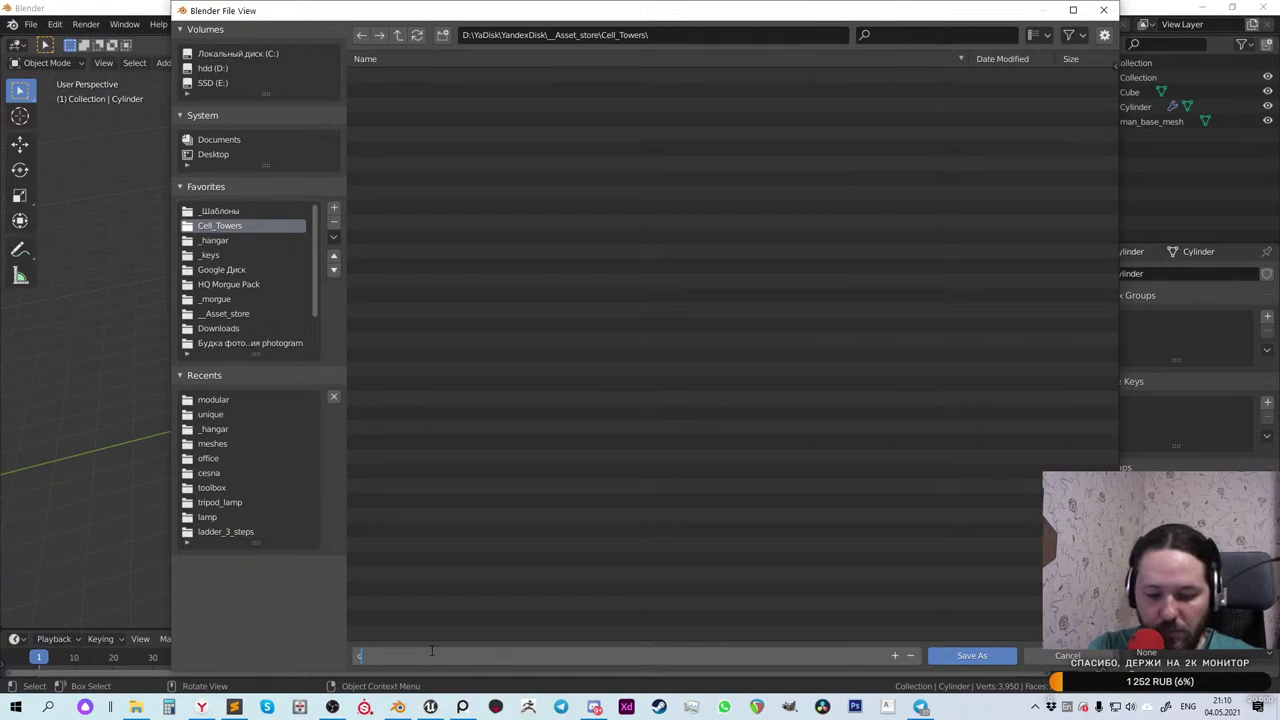
text(ell)
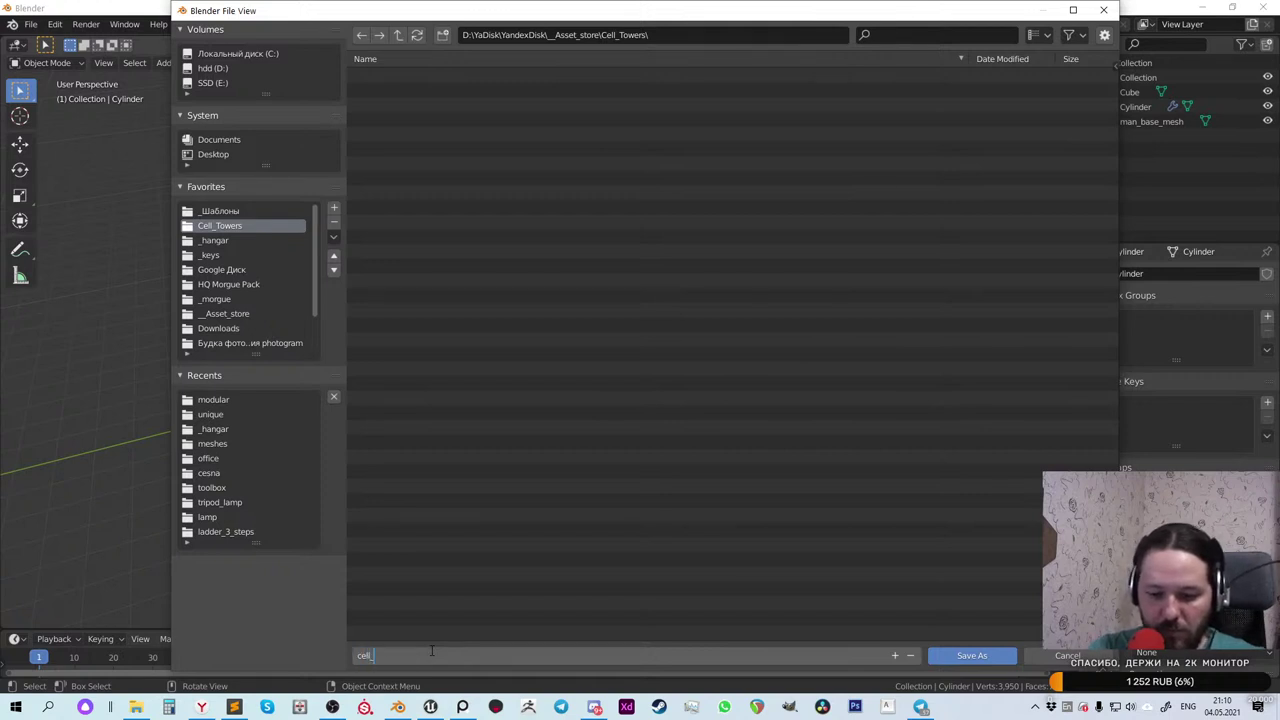
text(_towers)
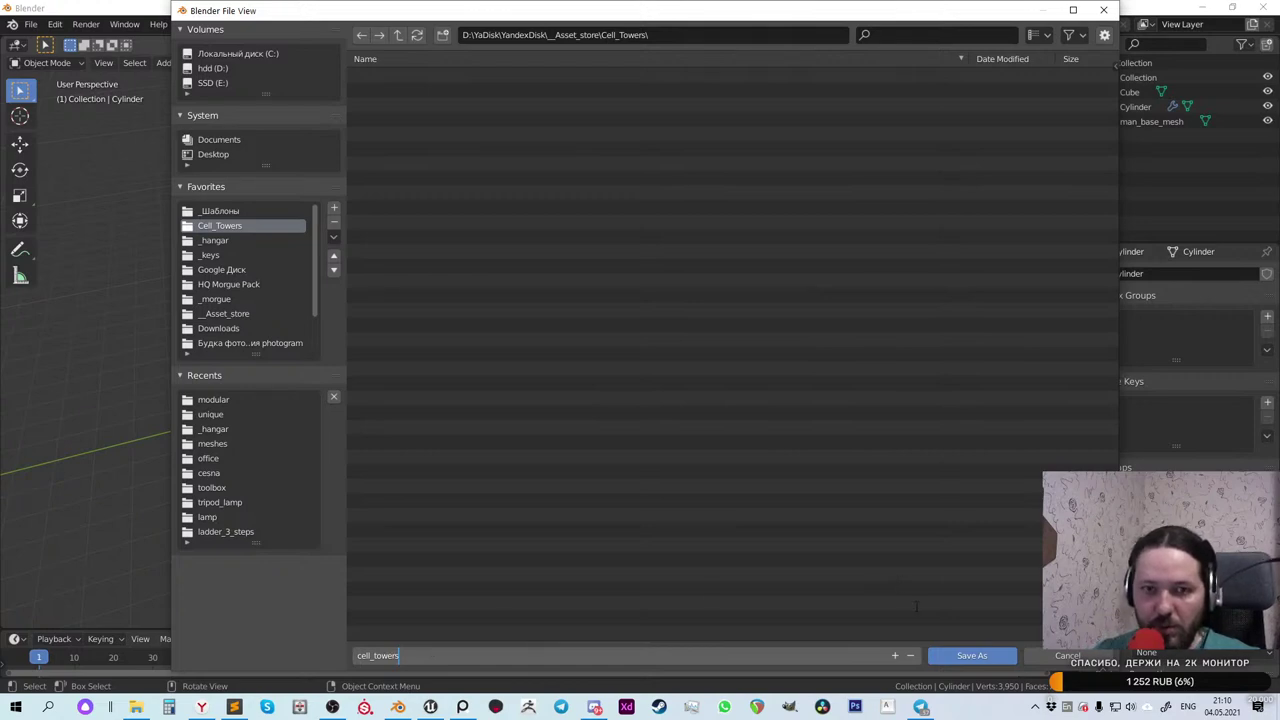
click(966, 660)
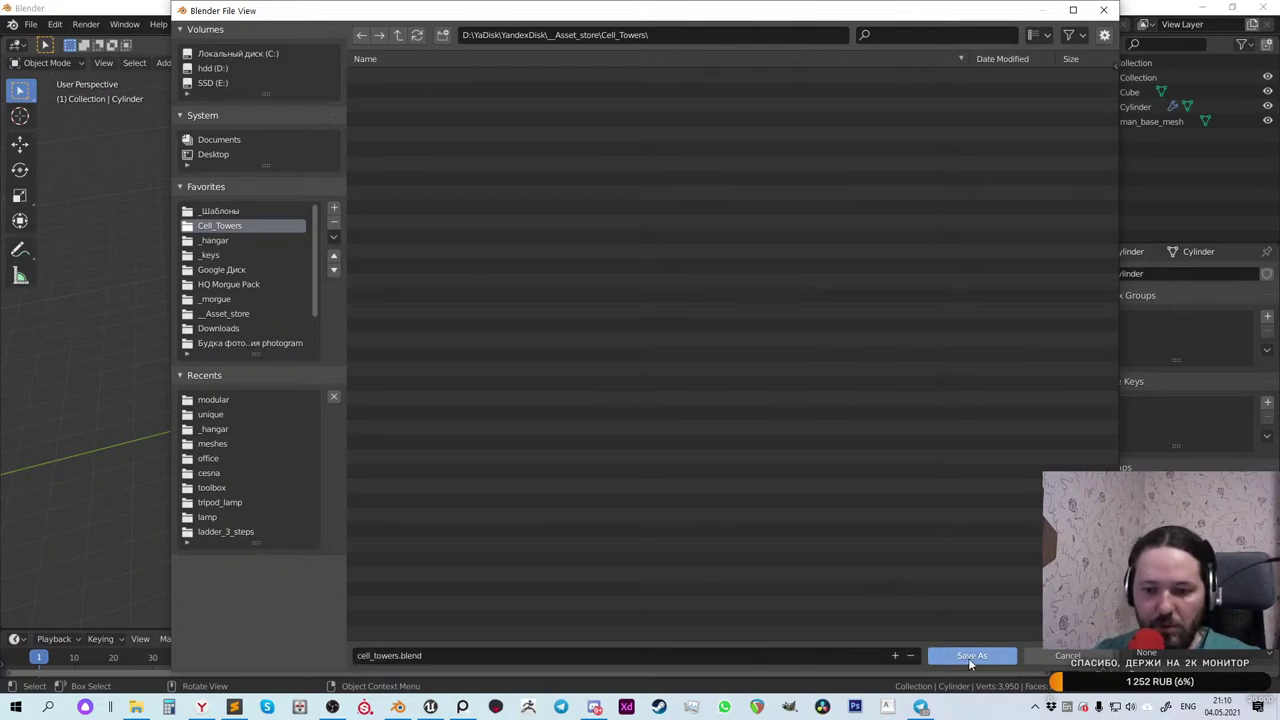
click(968, 658)
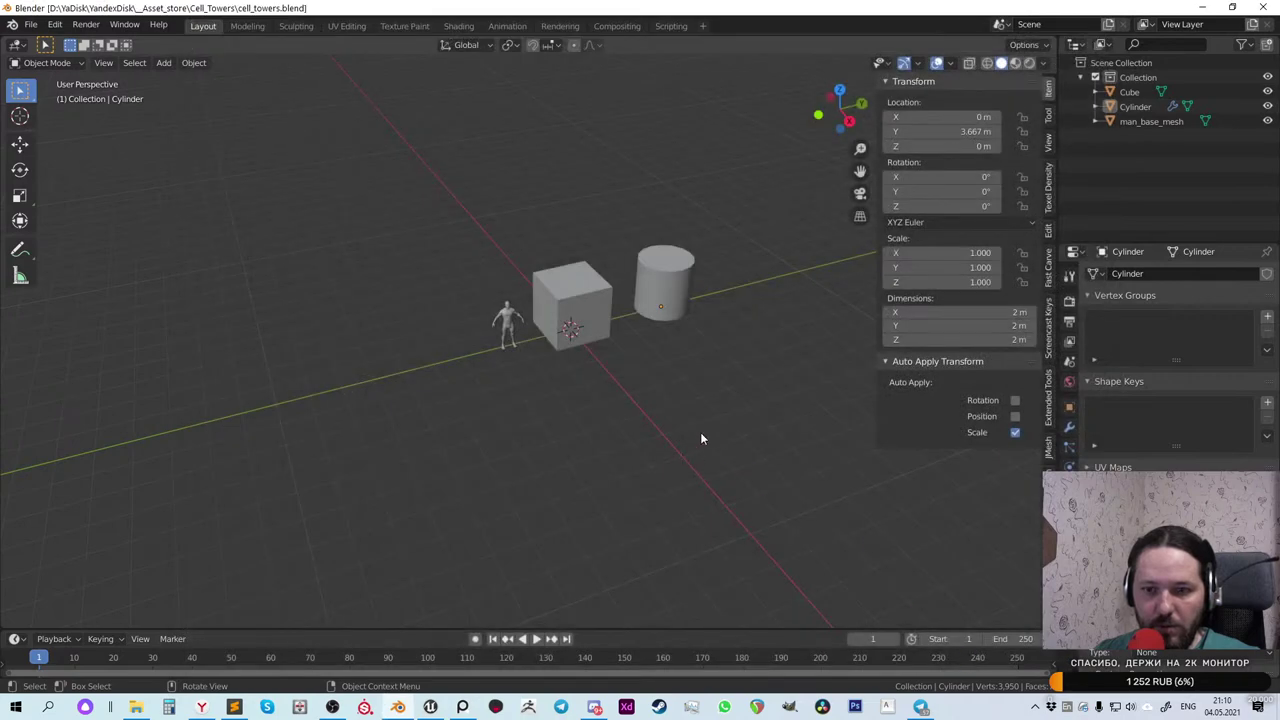
key(shift)
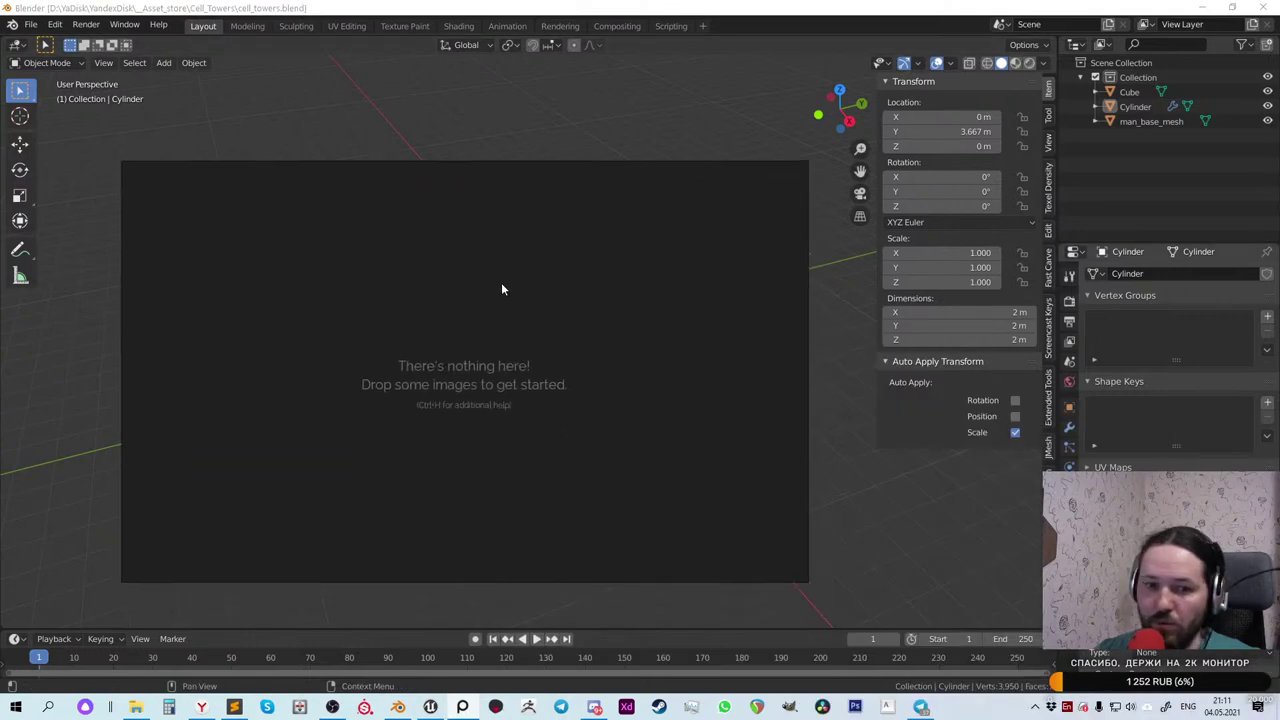
Step: Save the empty PureRef board as cell_towers in the __Asset_store/Cell_Towers folder
right_click(515, 244)
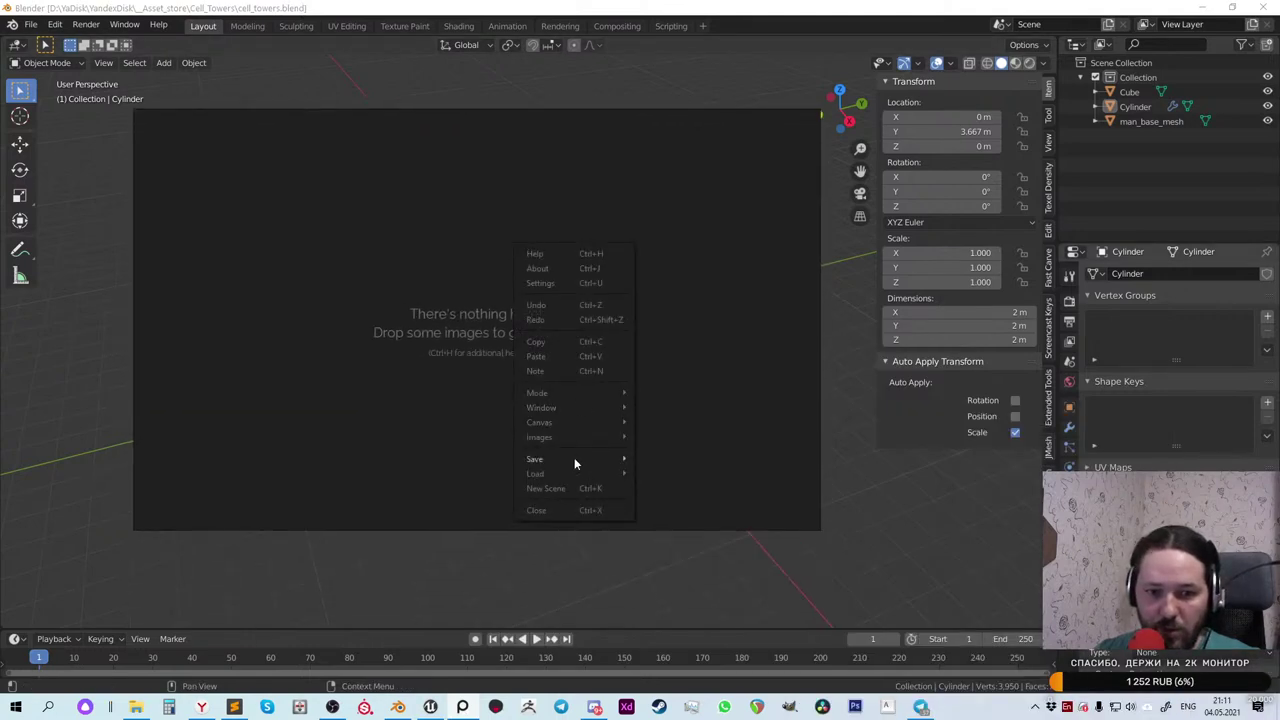
click(669, 424)
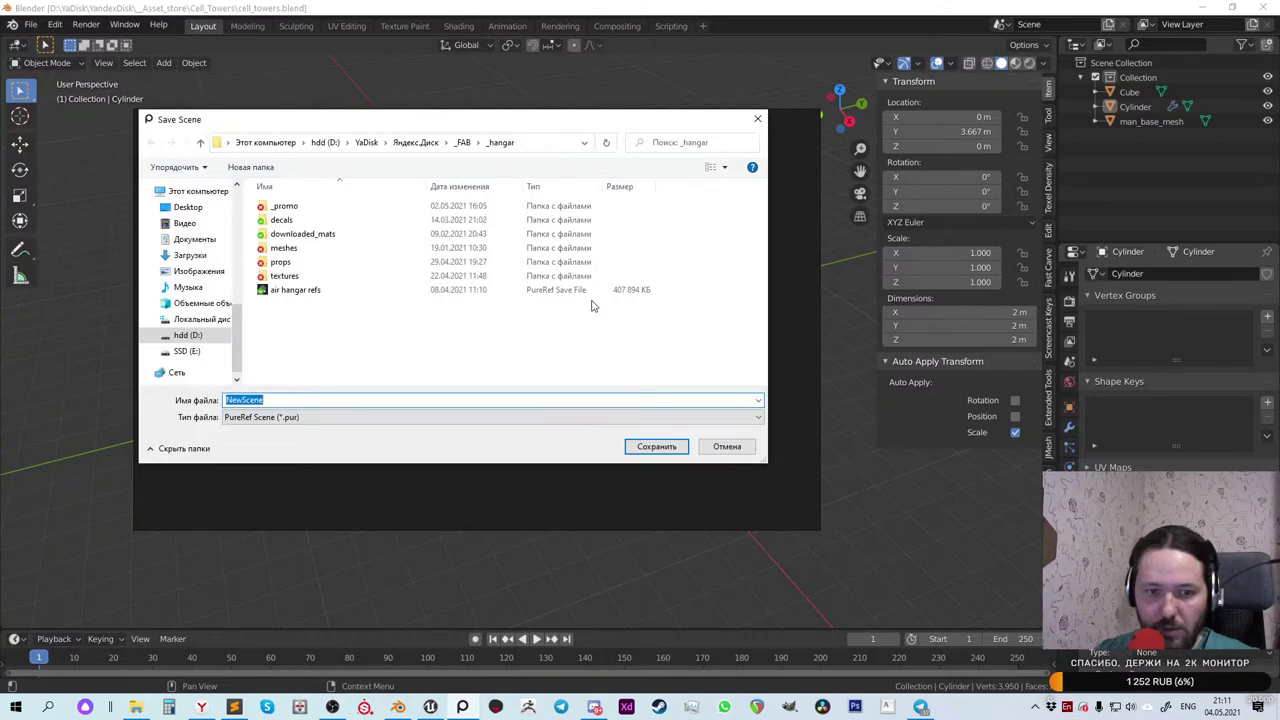
click(477, 142)
click(420, 142)
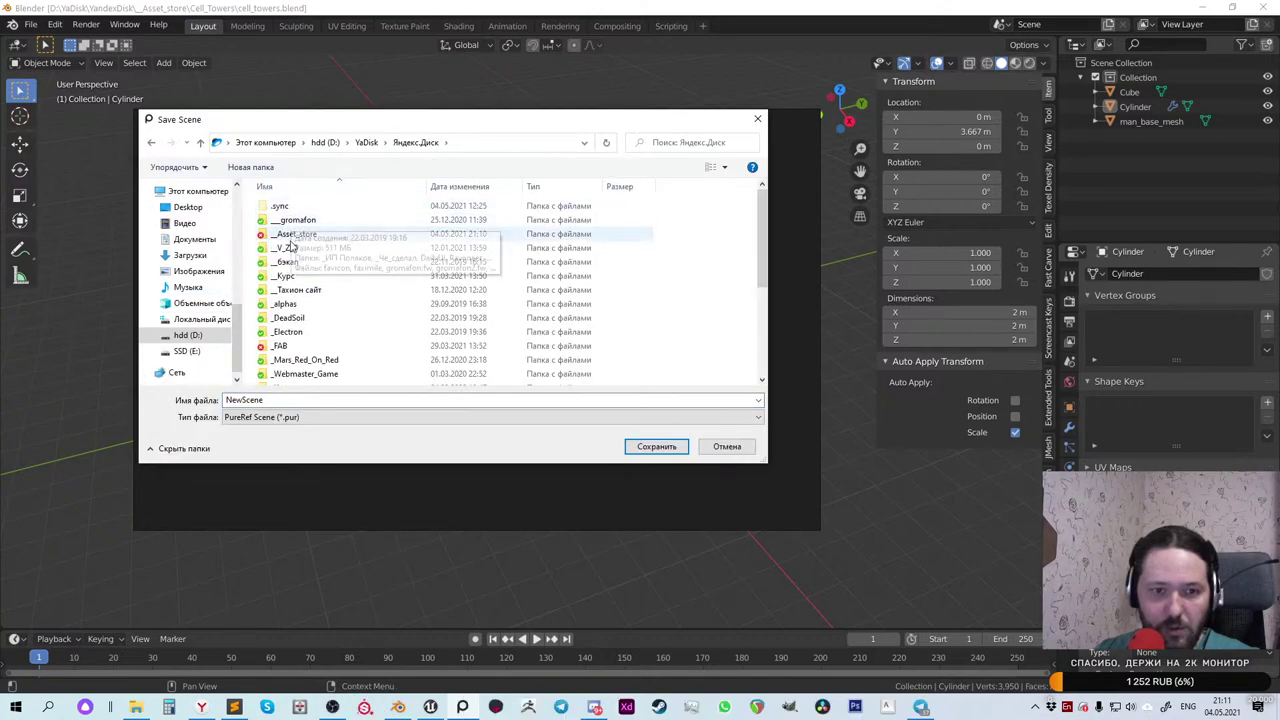
double_click(290, 234)
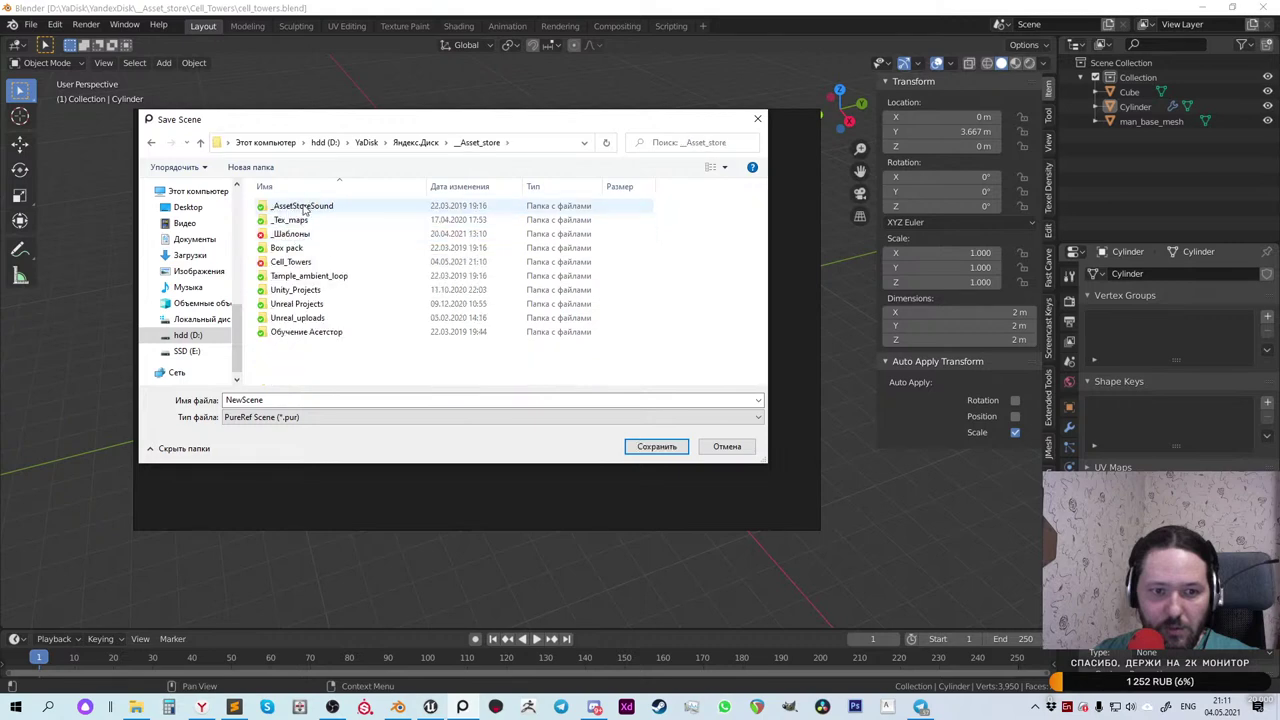
double_click(292, 262)
double_click(301, 400)
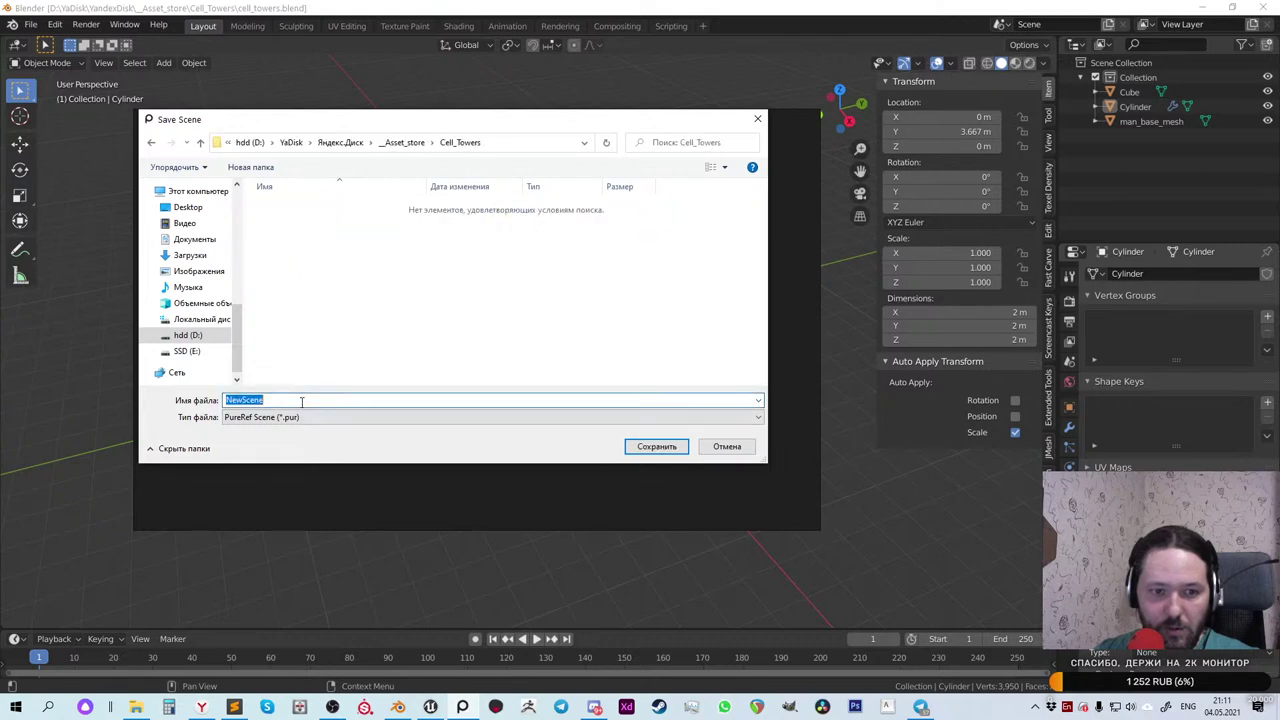
text(cell)
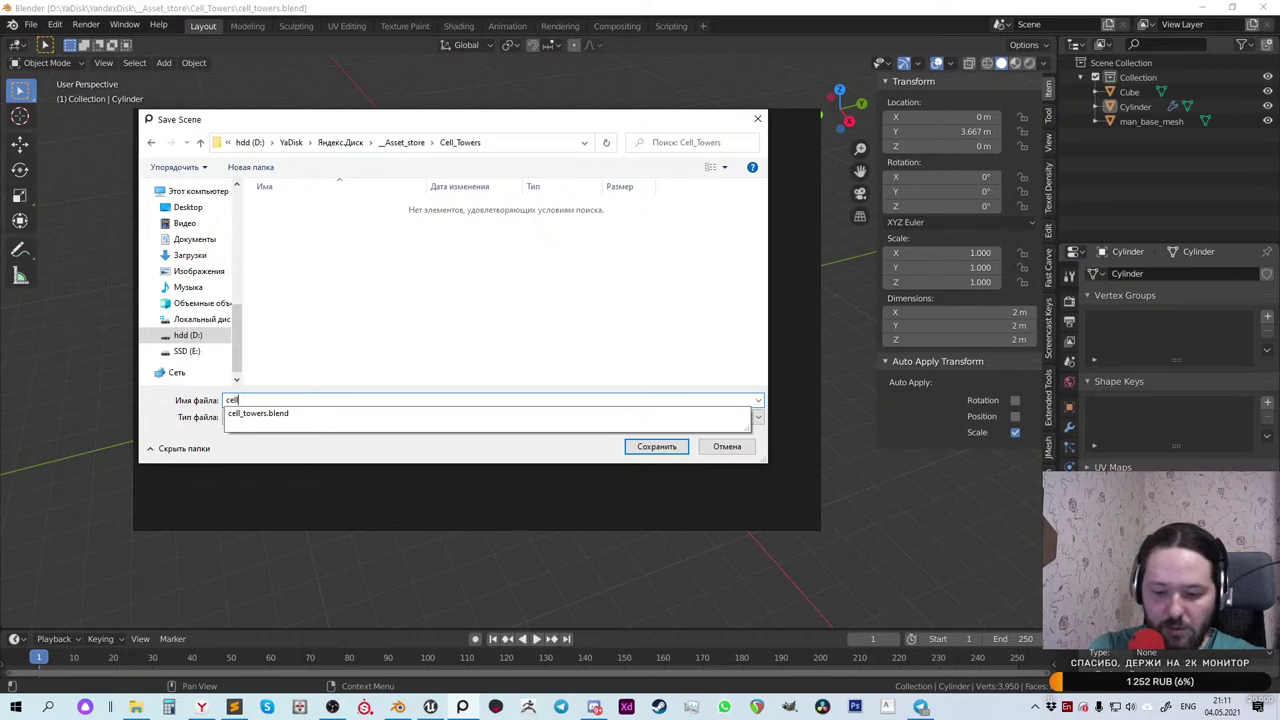
text(_towers)
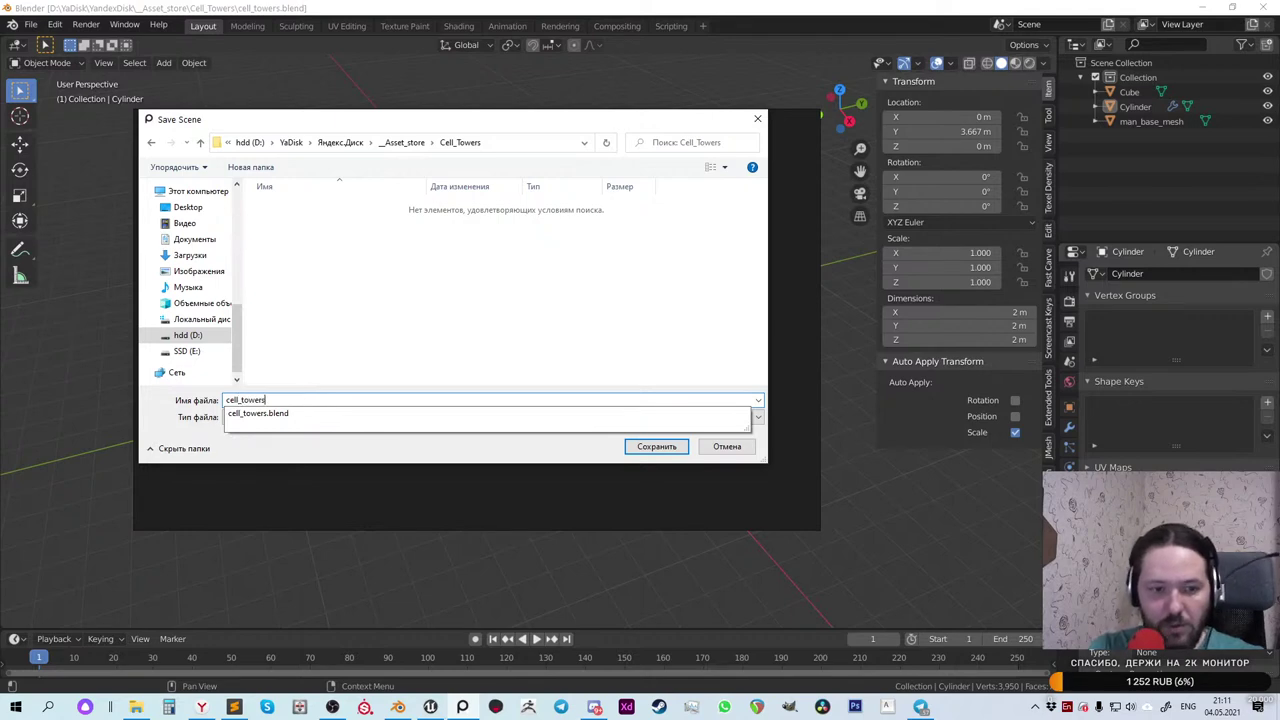
click(656, 447)
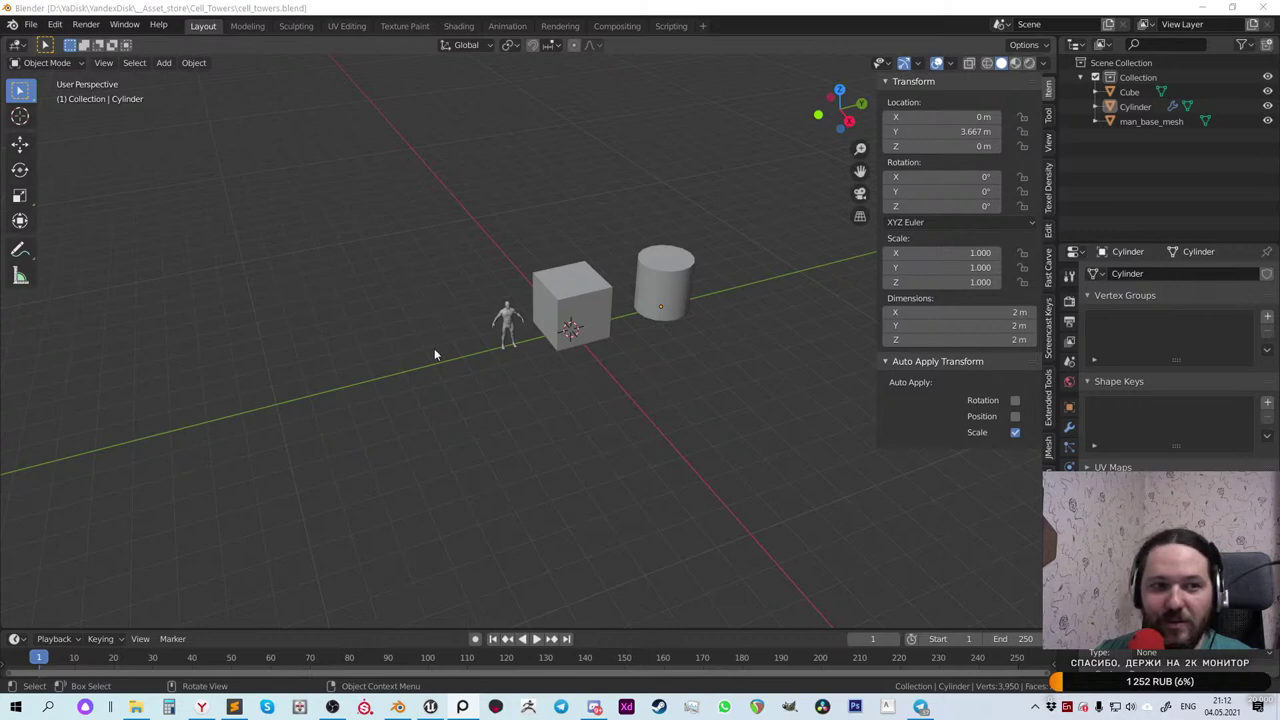
Step: Zoom and orbit to a low angle on the man_base_mesh beside the box, then switch to the browser
scroll(510, 322, up, 8)
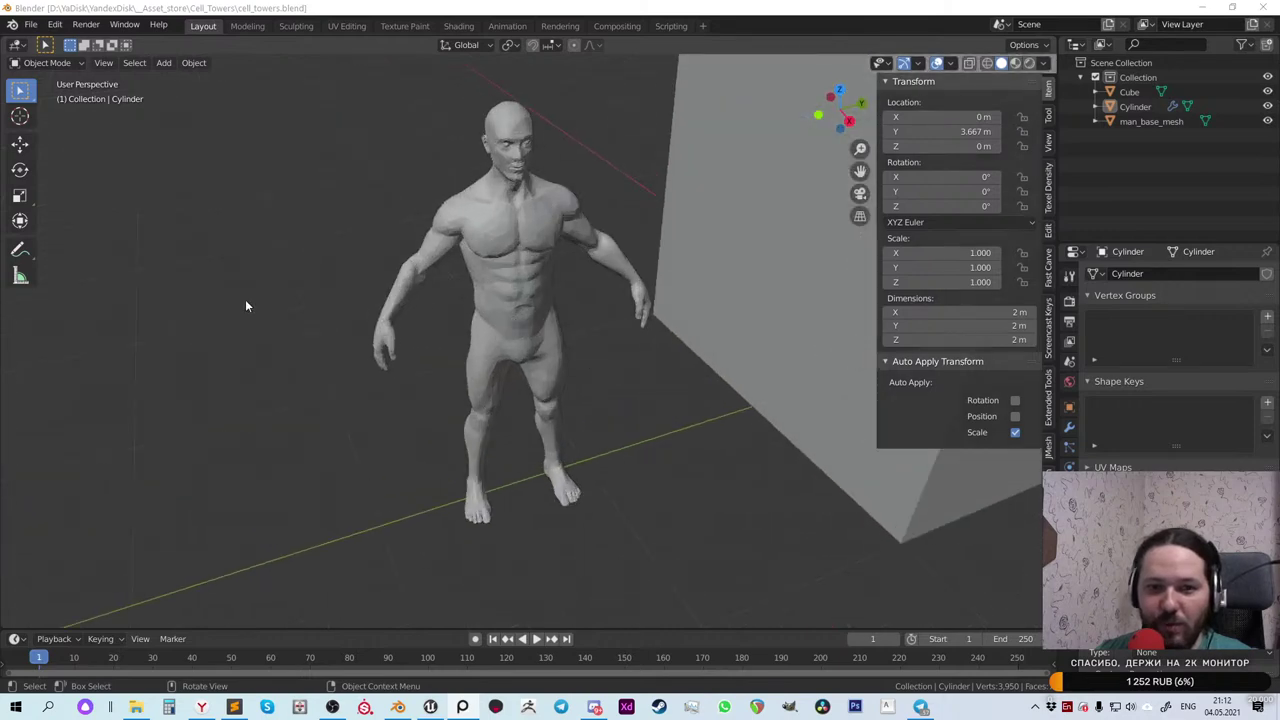
scroll(240, 285, down, 6)
scroll(275, 285, up, 5)
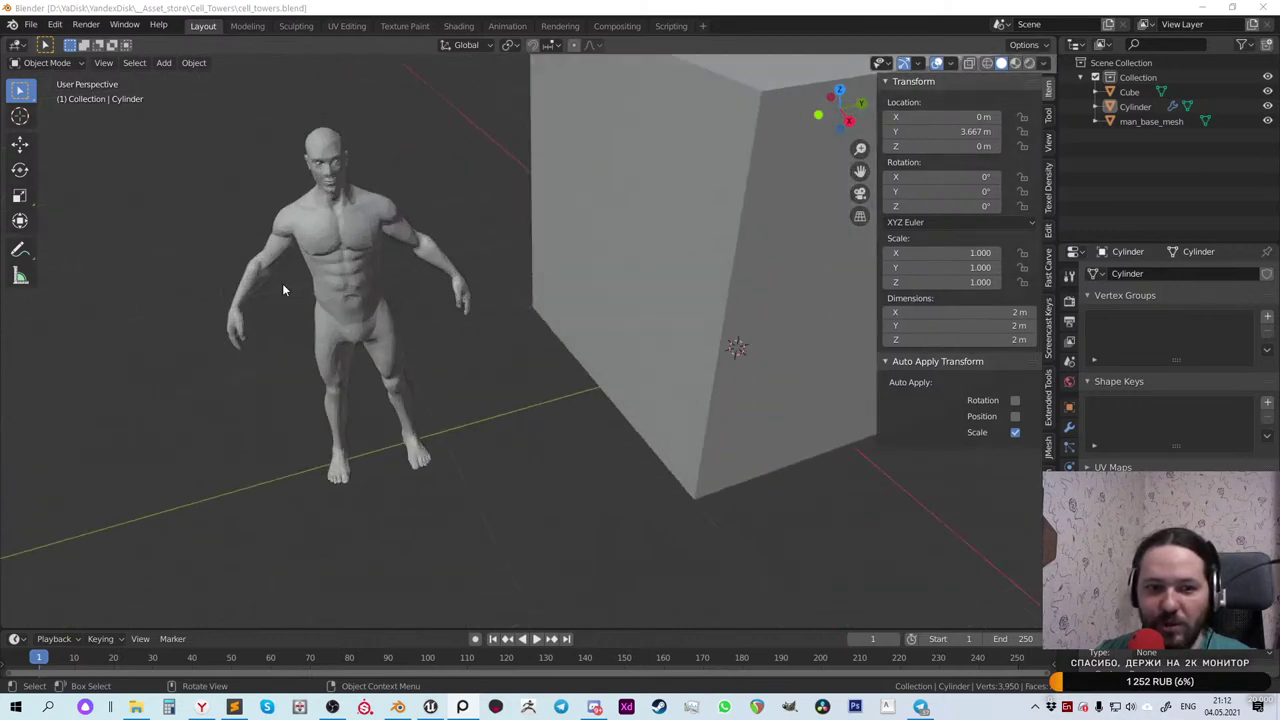
scroll(471, 309, up, 3)
scroll(569, 423, down, 3)
drag(569, 423, 560, 384)
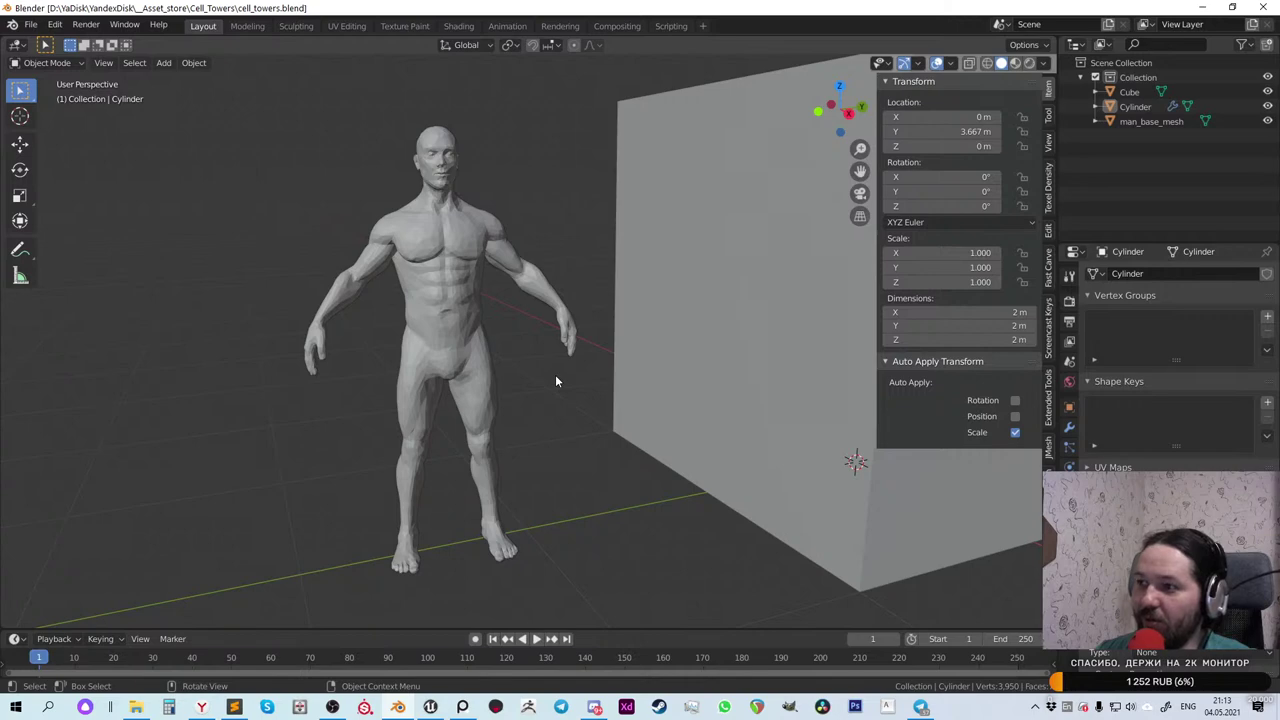
key(shift)
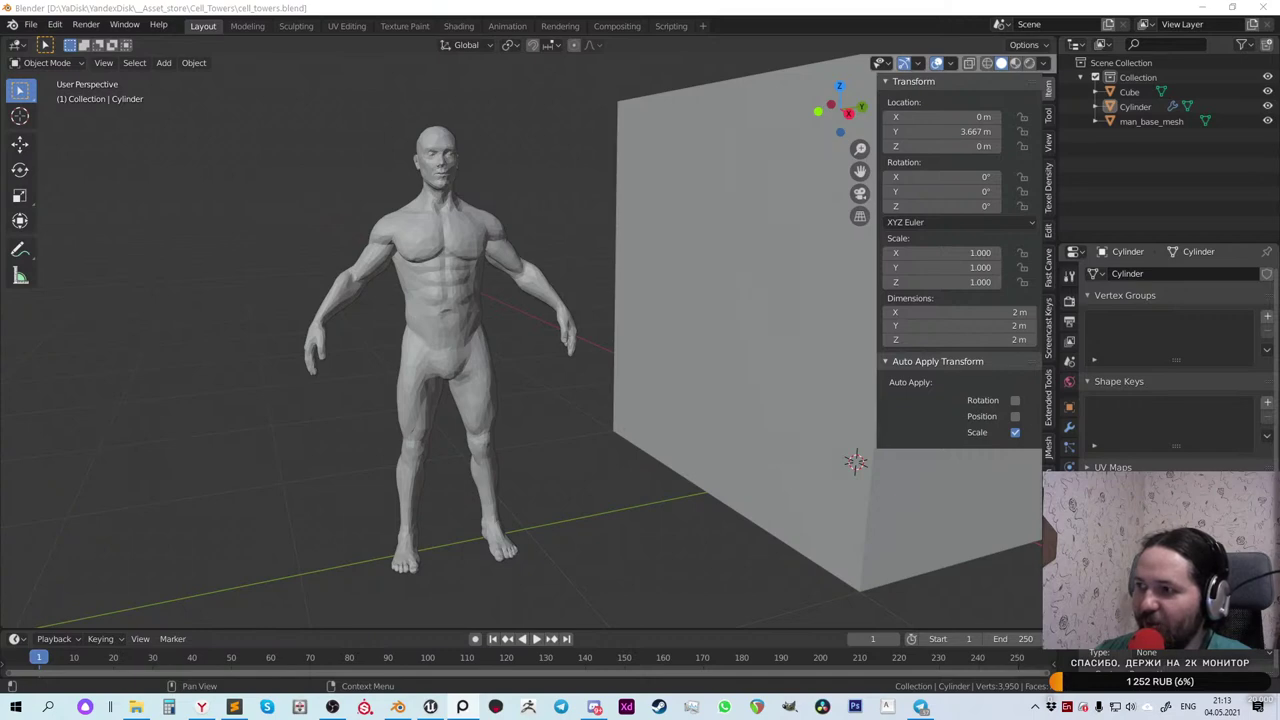
scroll(409, 310, down, 3)
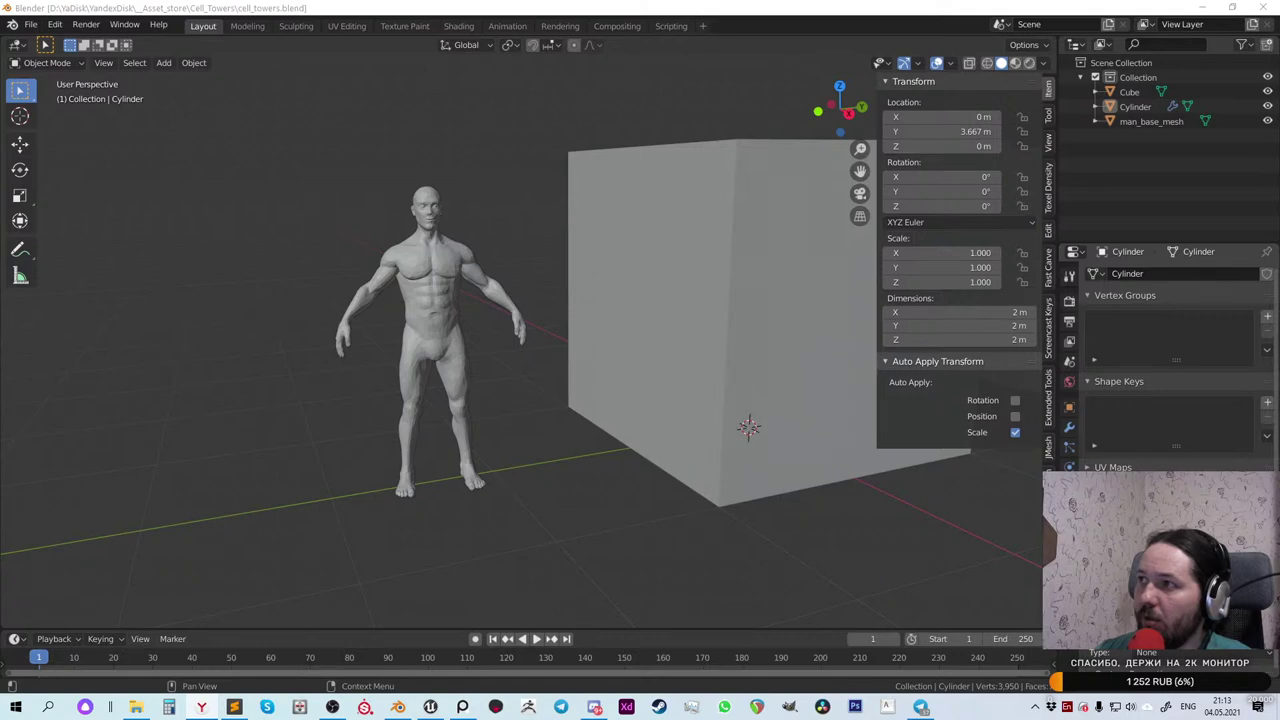
key(alt+Tab)
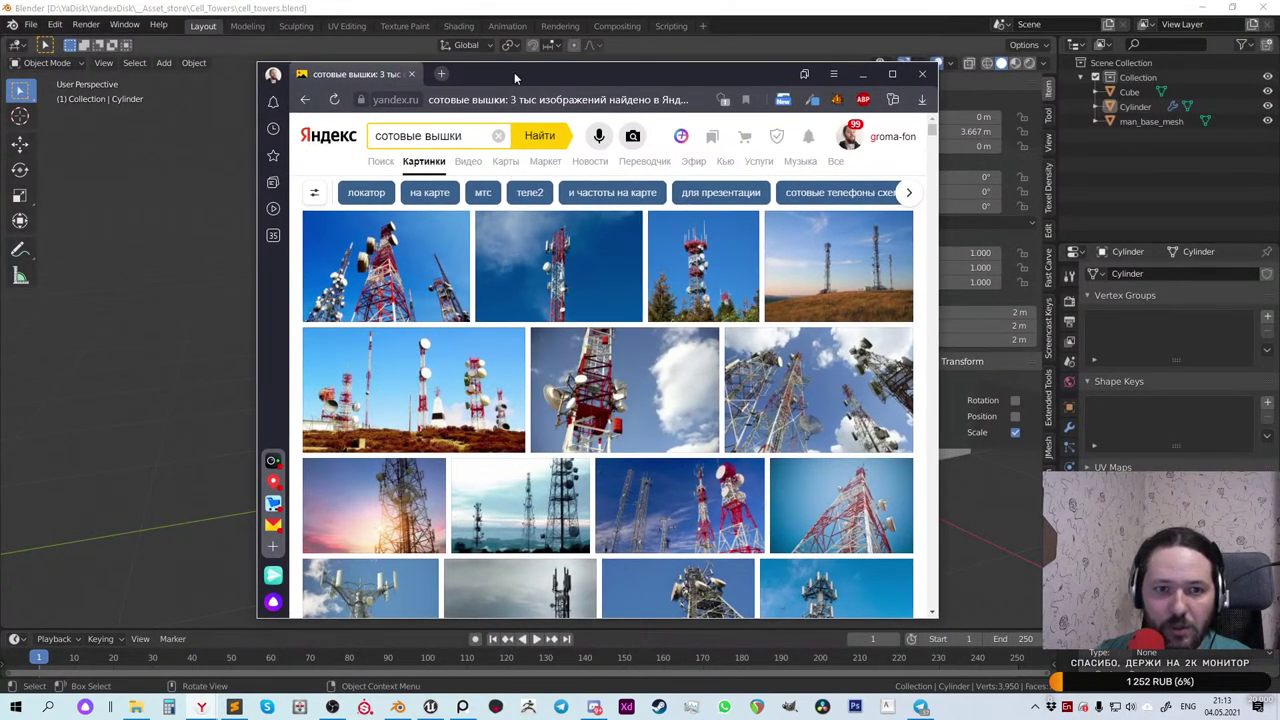
Step: Move the browser up-left, scroll the cell tower results, and widen the window for more columns
drag(514, 72, 296, 45)
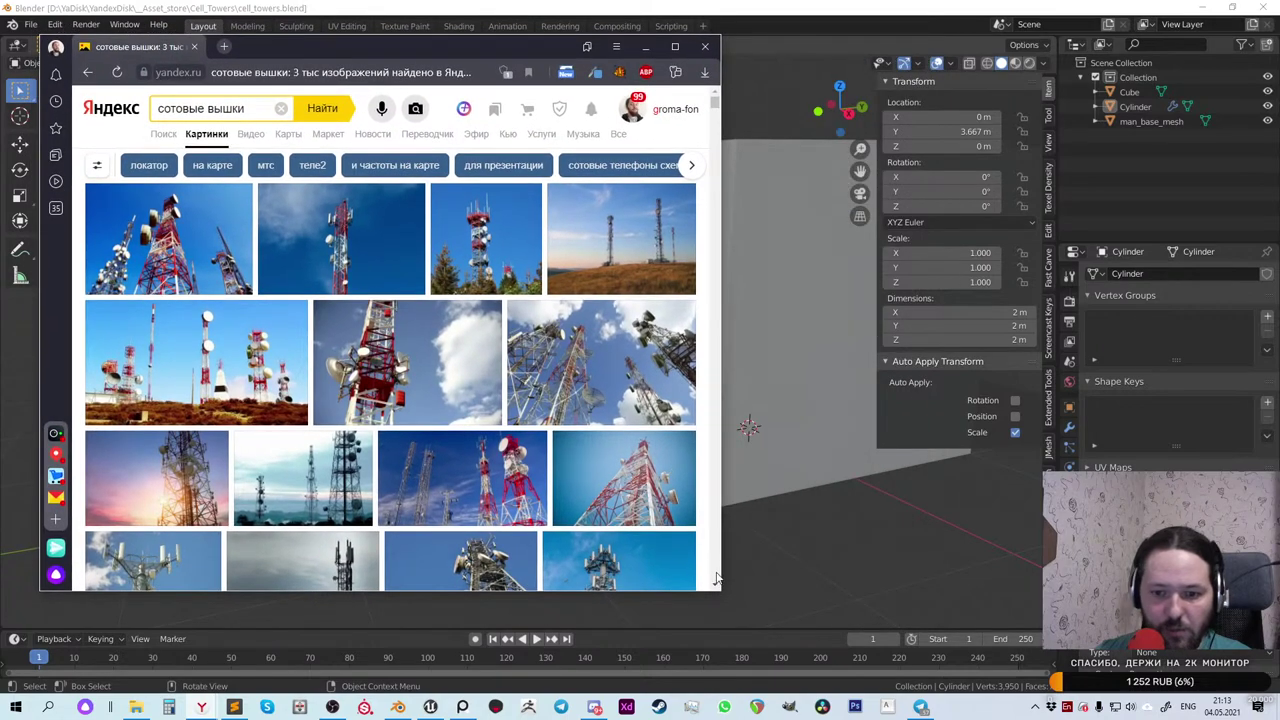
scroll(705, 565, down, 4)
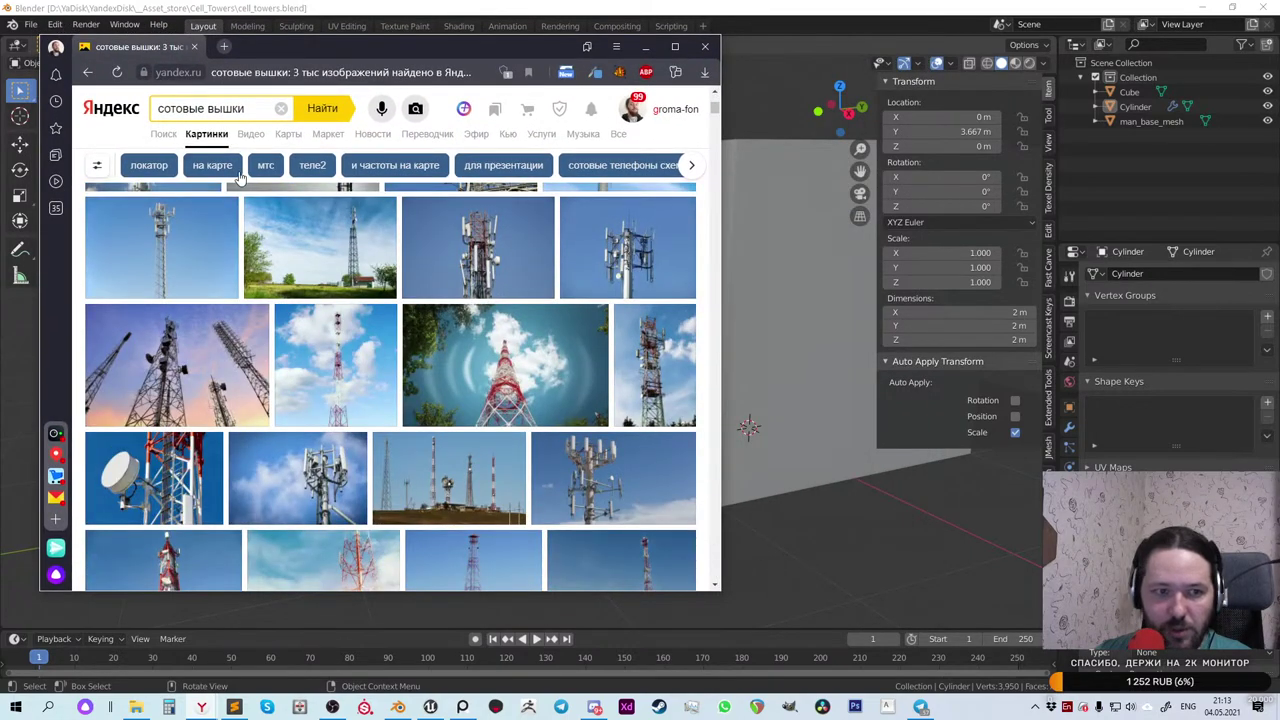
scroll(320, 240, down, 5)
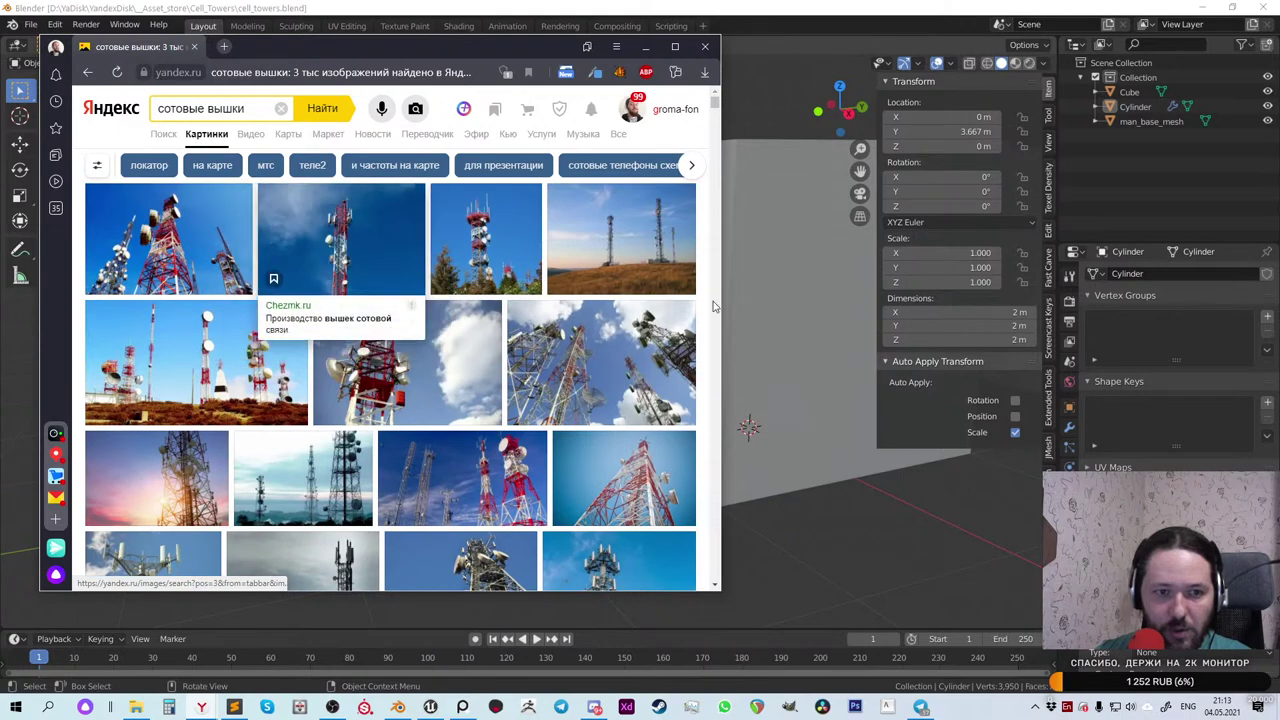
drag(722, 435, 988, 452)
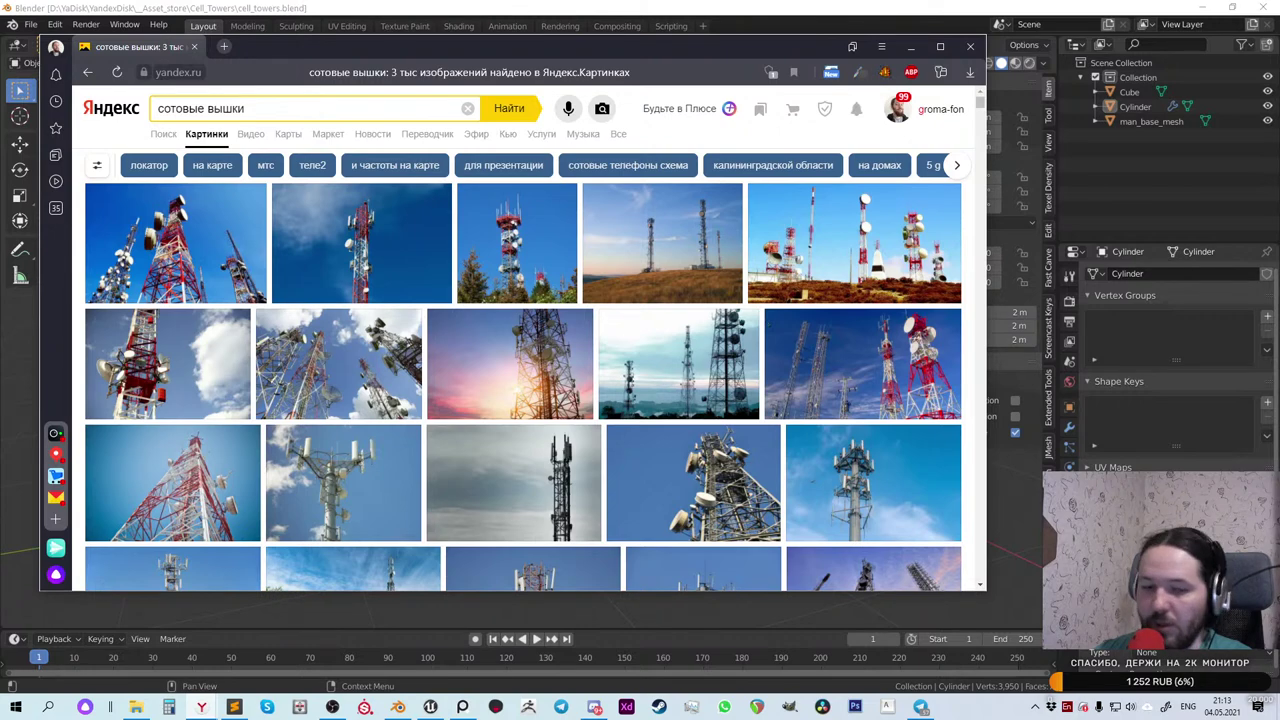
scroll(193, 287, down, 2)
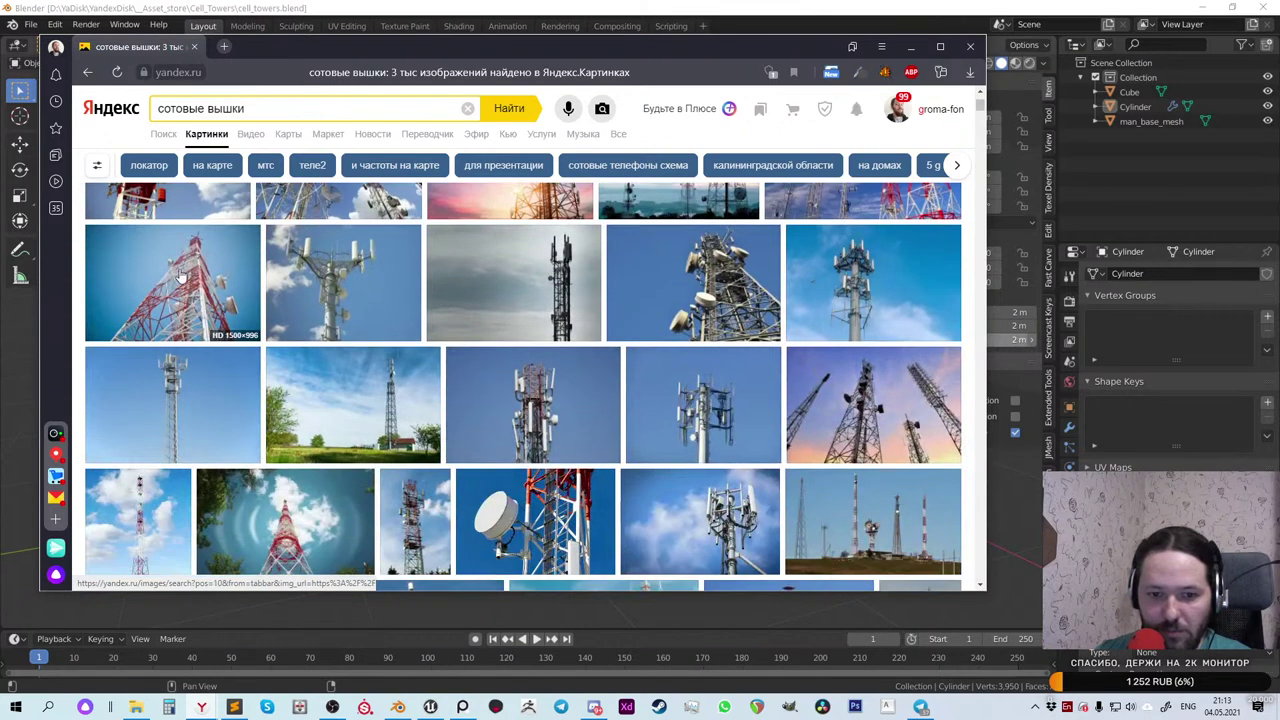
scroll(193, 287, up, 2)
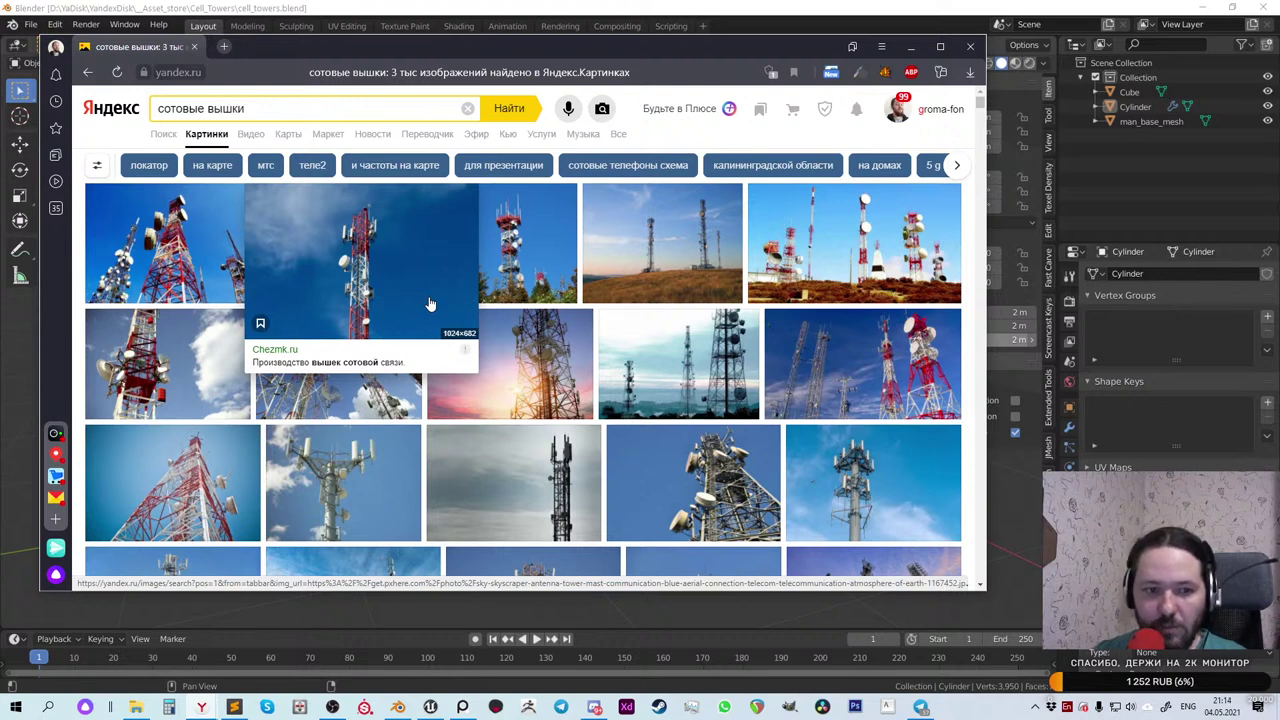
mouse_move(507, 275)
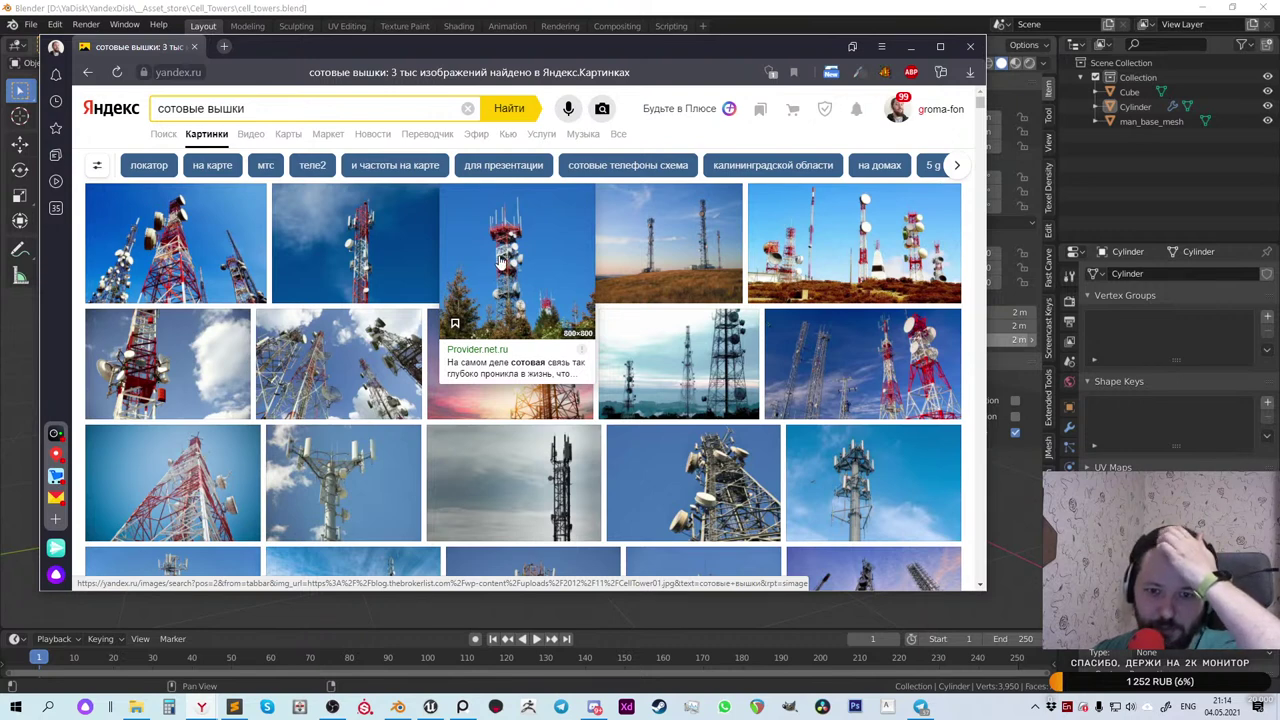
mouse_move(601, 287)
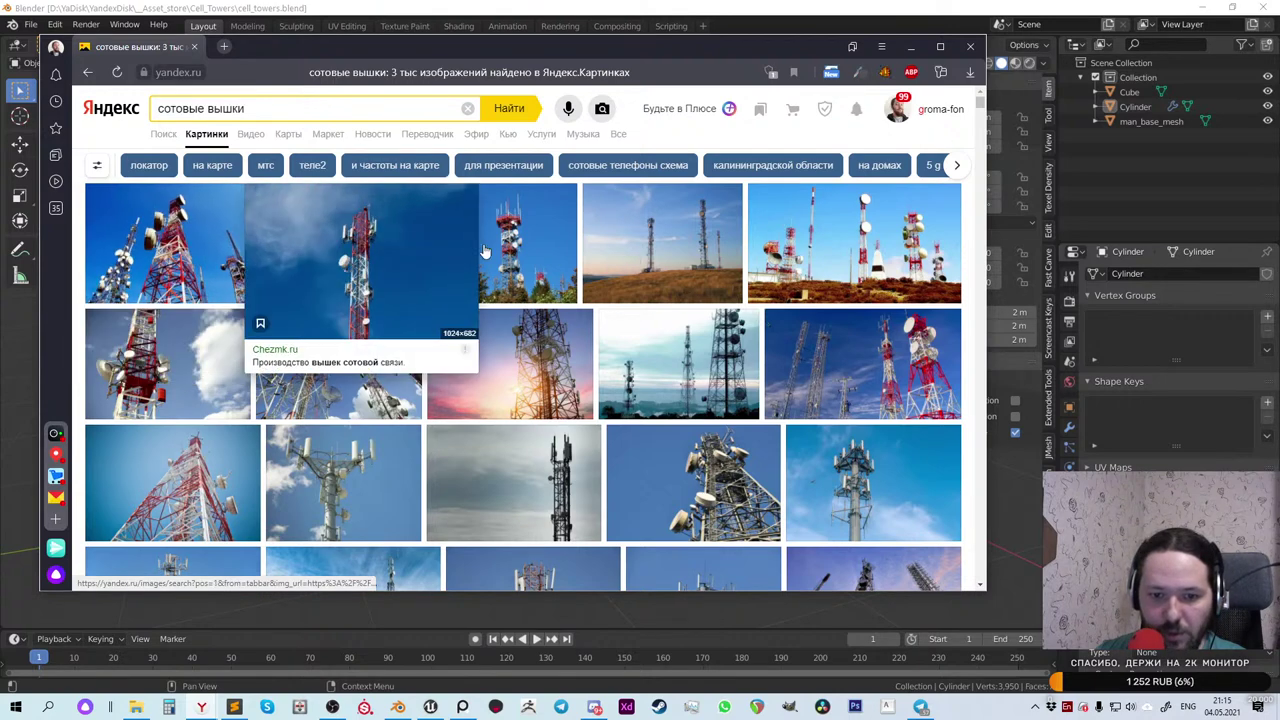
scroll(502, 240, down, 2)
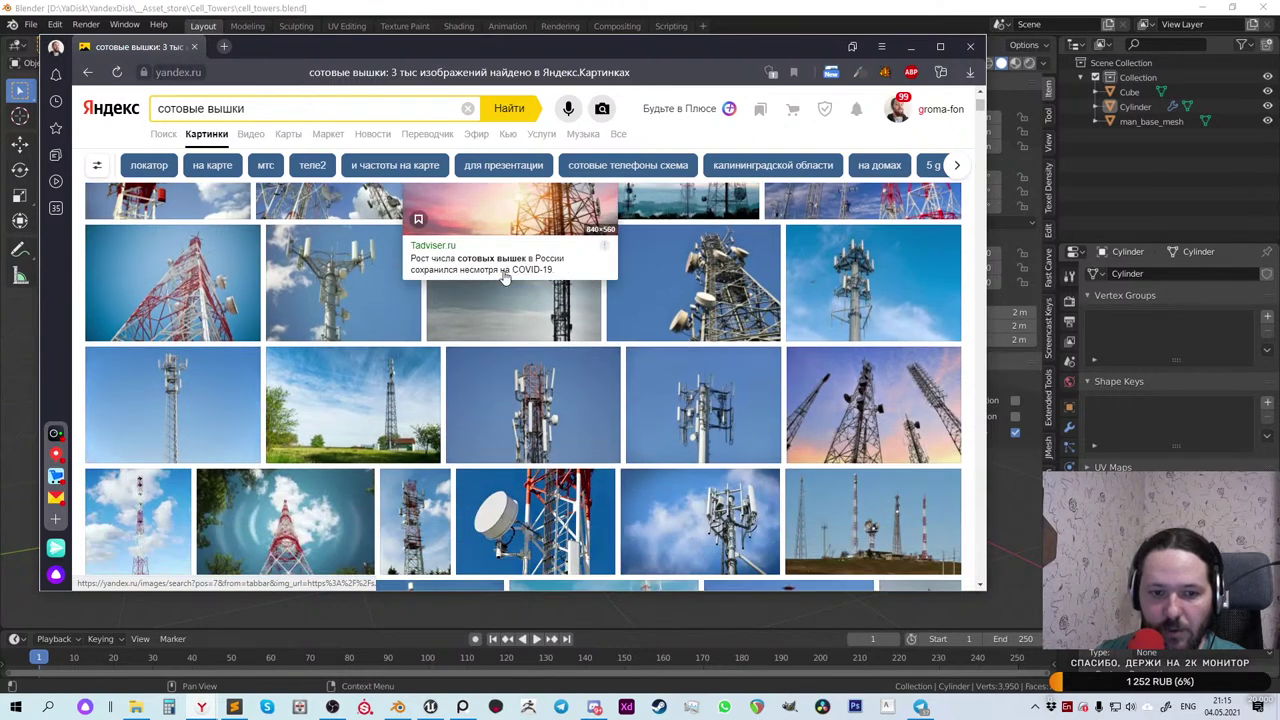
scroll(505, 275, up, 2)
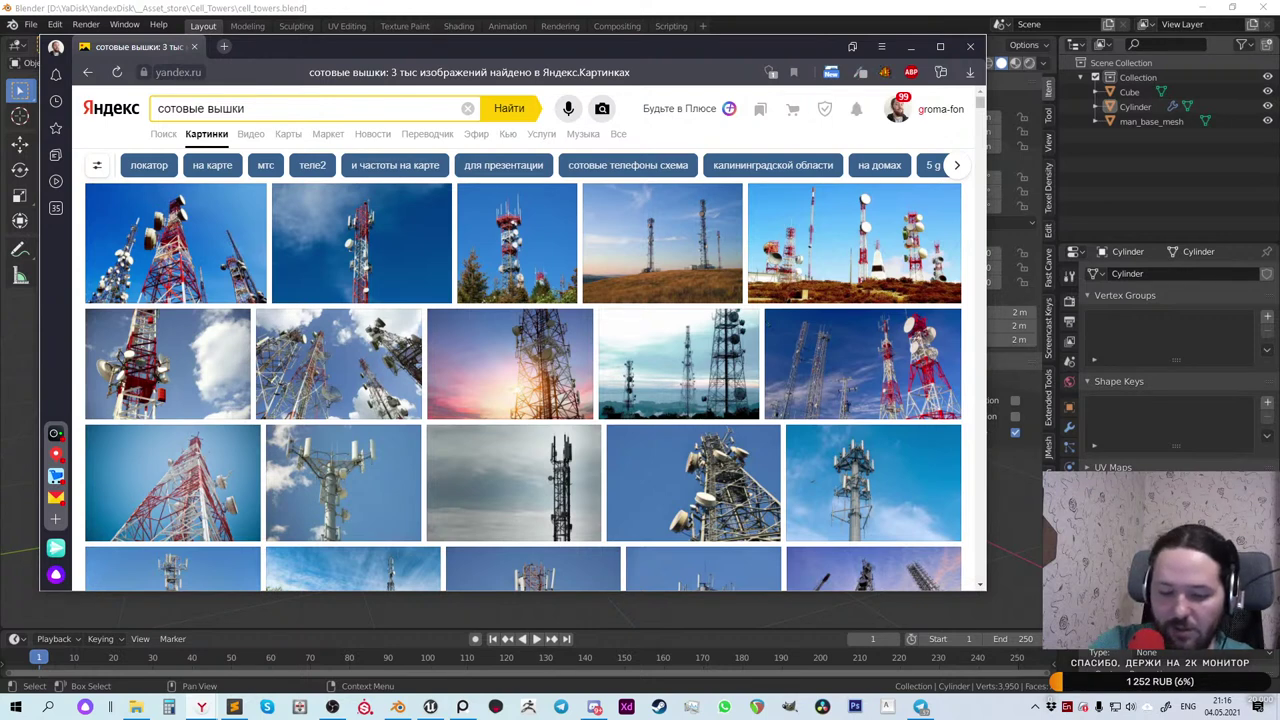
Step: Toggle the keyboard layout from EN to RU with Alt+Shift
key(alt+shift)
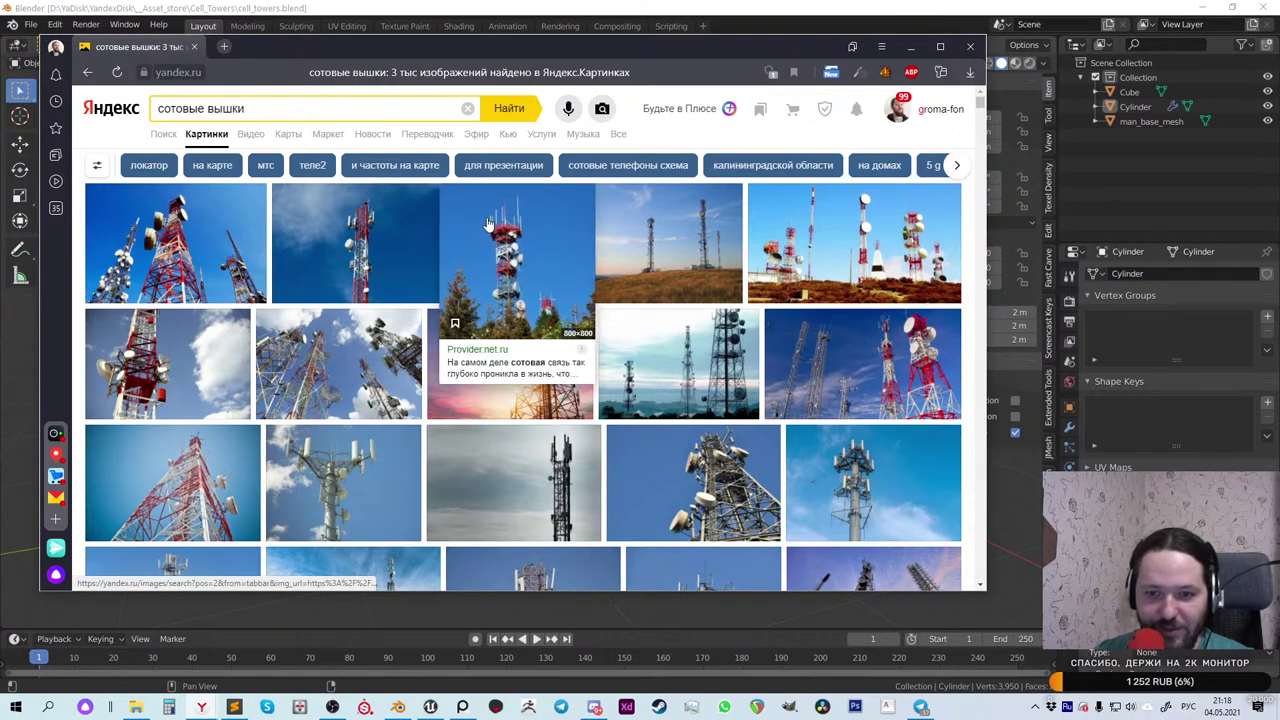
Step: Copy the 1200×800 overcast-sky lattice tower photo to the clipboard, then close the viewer
click(506, 468)
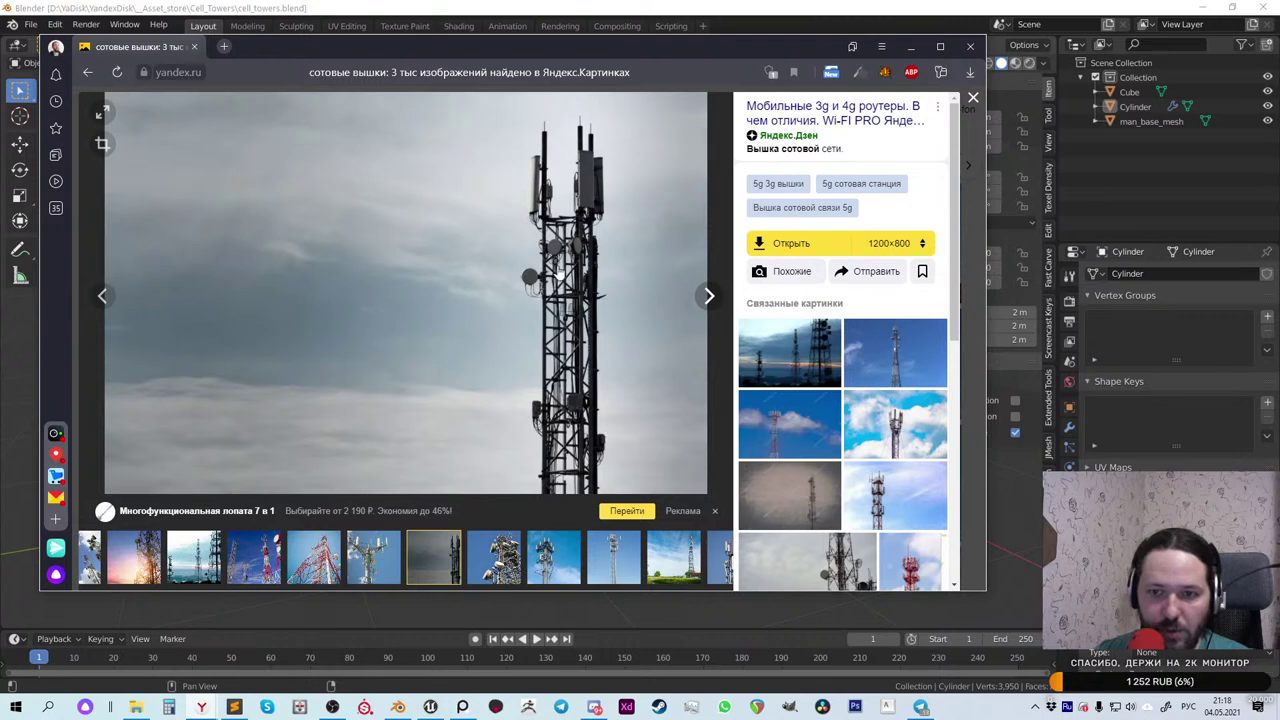
right_click(557, 270)
click(655, 336)
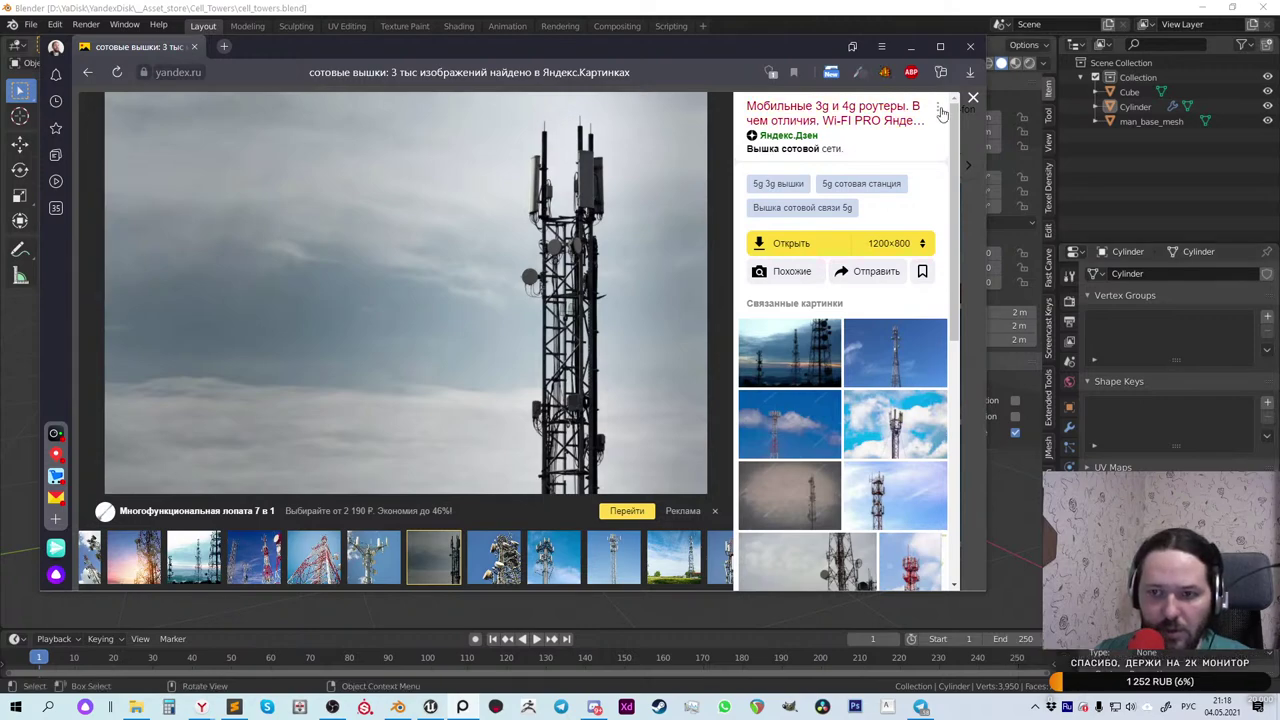
click(975, 101)
Step: Open the viewer and copy the blue-sky red-white tower photo to the clipboard
scroll(165, 240, up, 1)
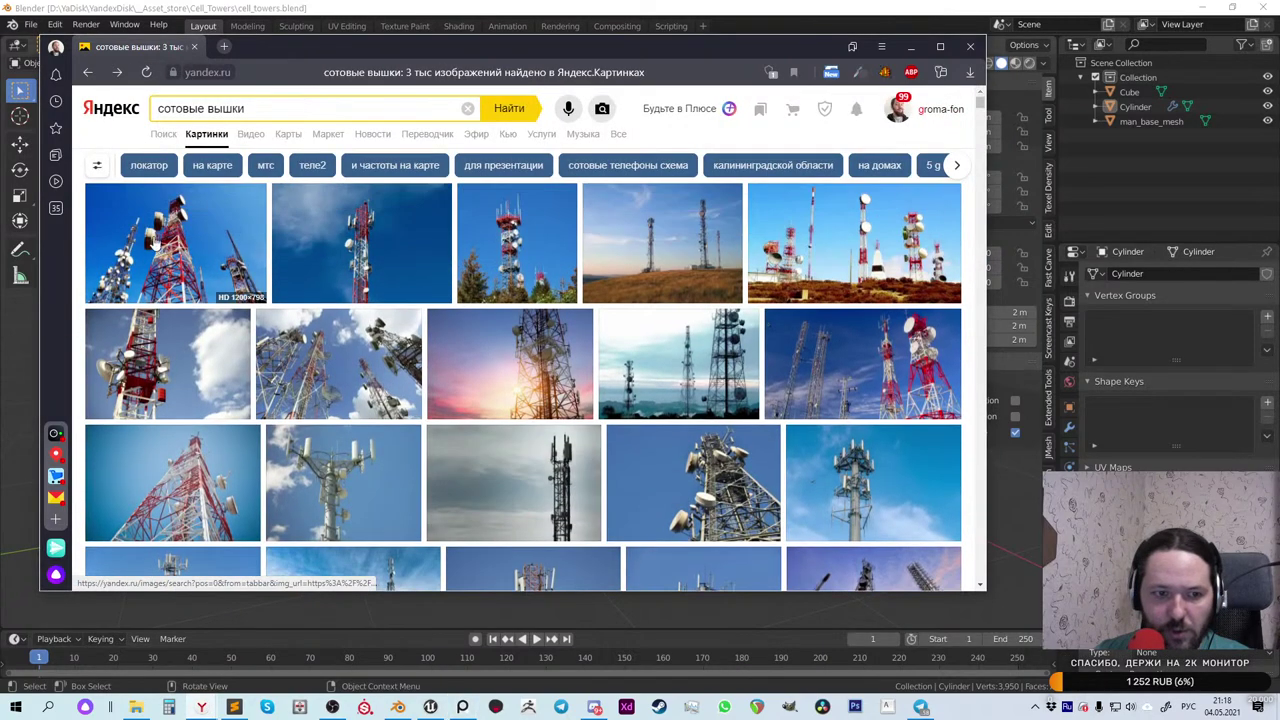
click(165, 238)
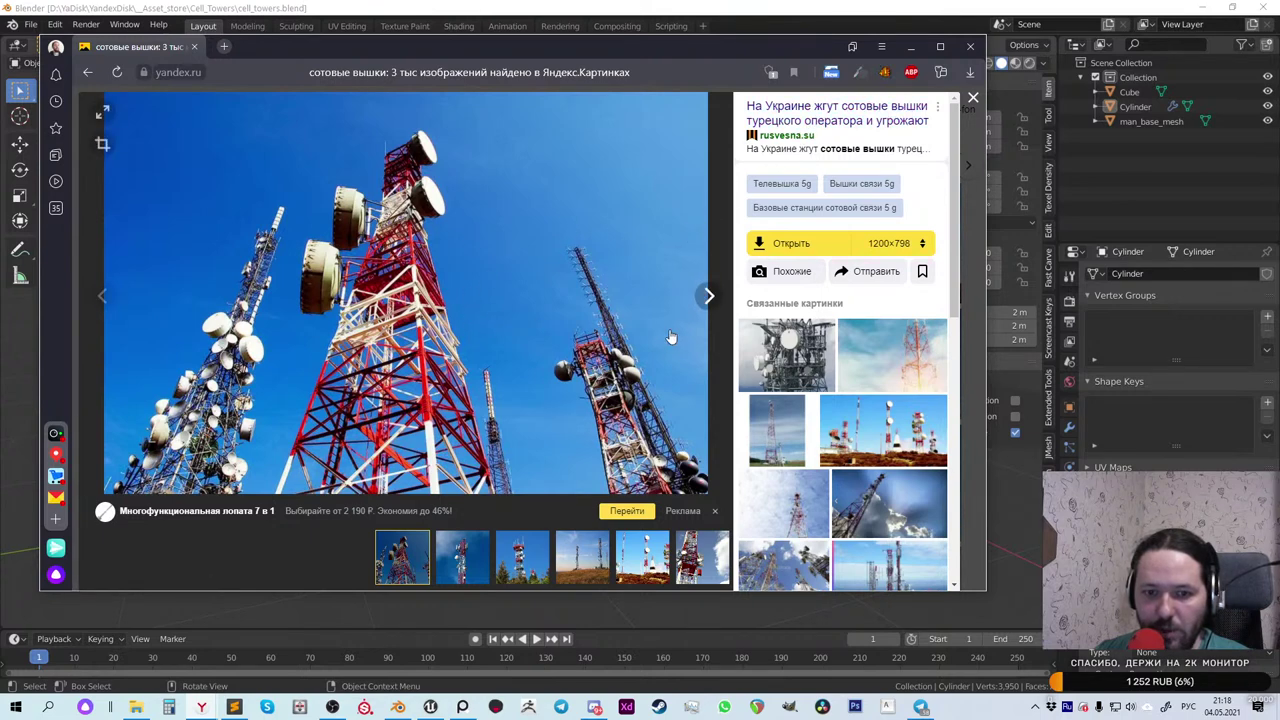
click(707, 292)
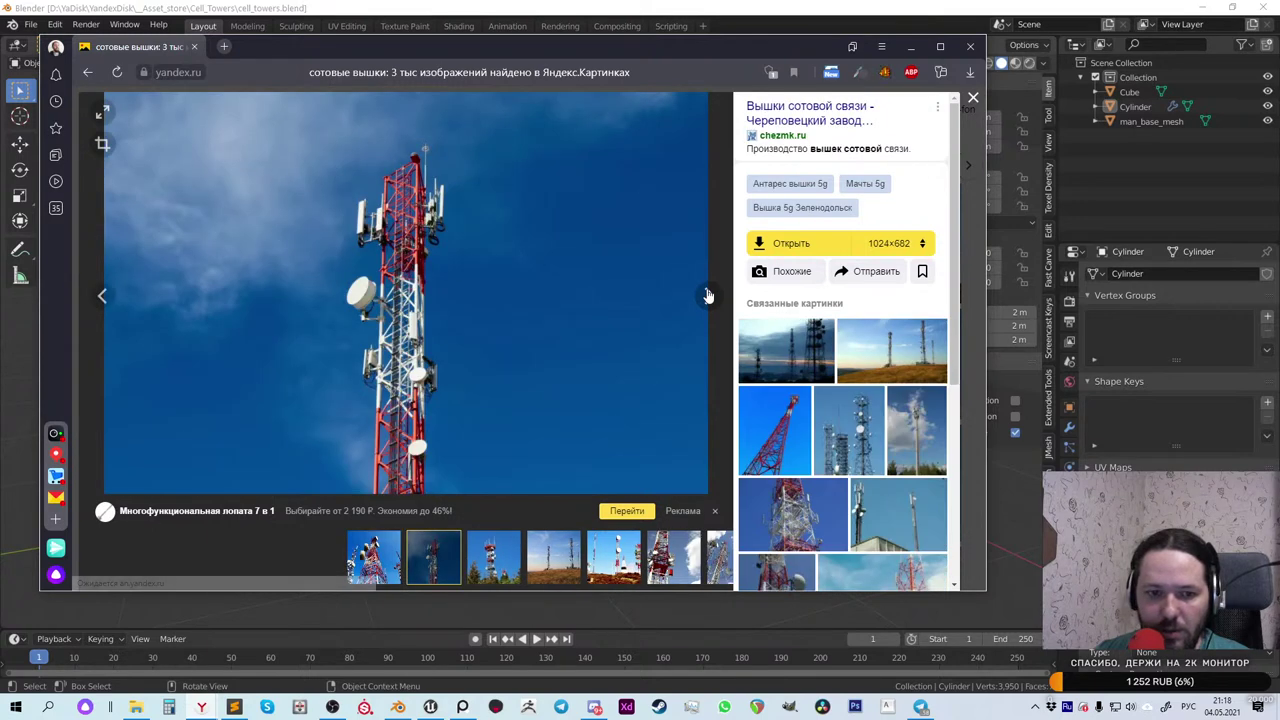
right_click(392, 410)
click(472, 485)
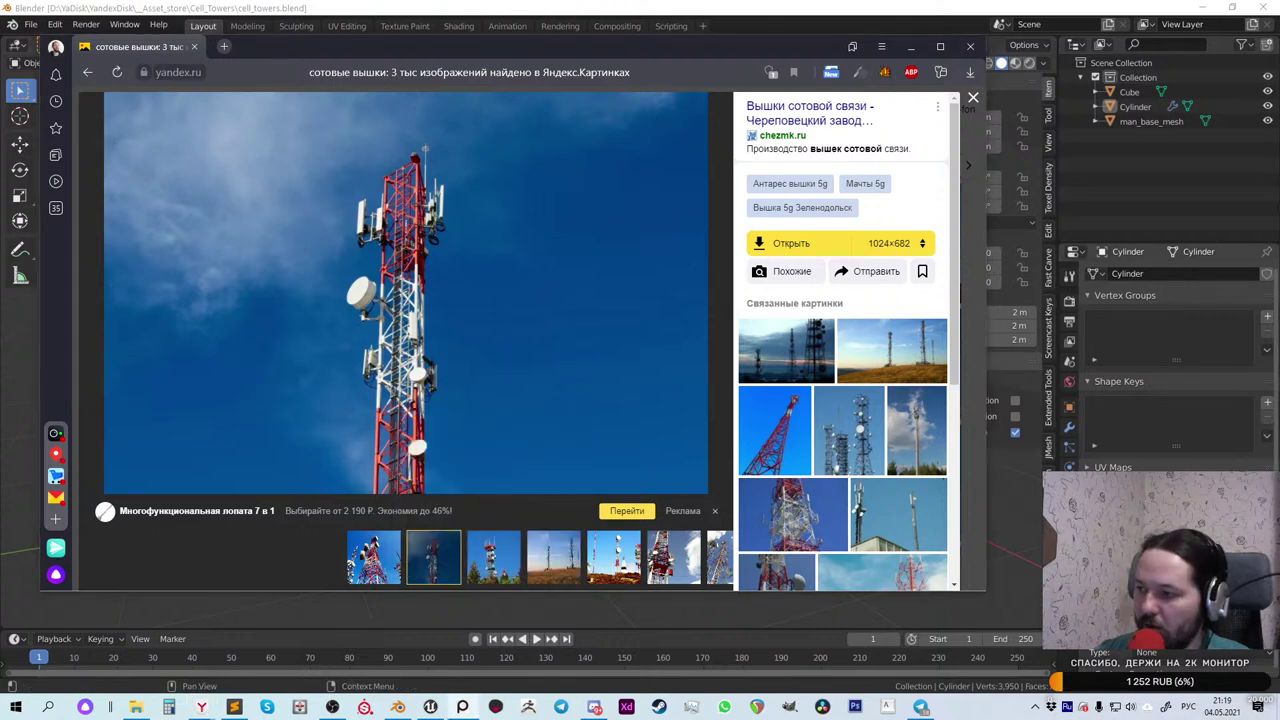
Step: Copy the hillside towers photo to the clipboard, then open a new browser tab
click(712, 298)
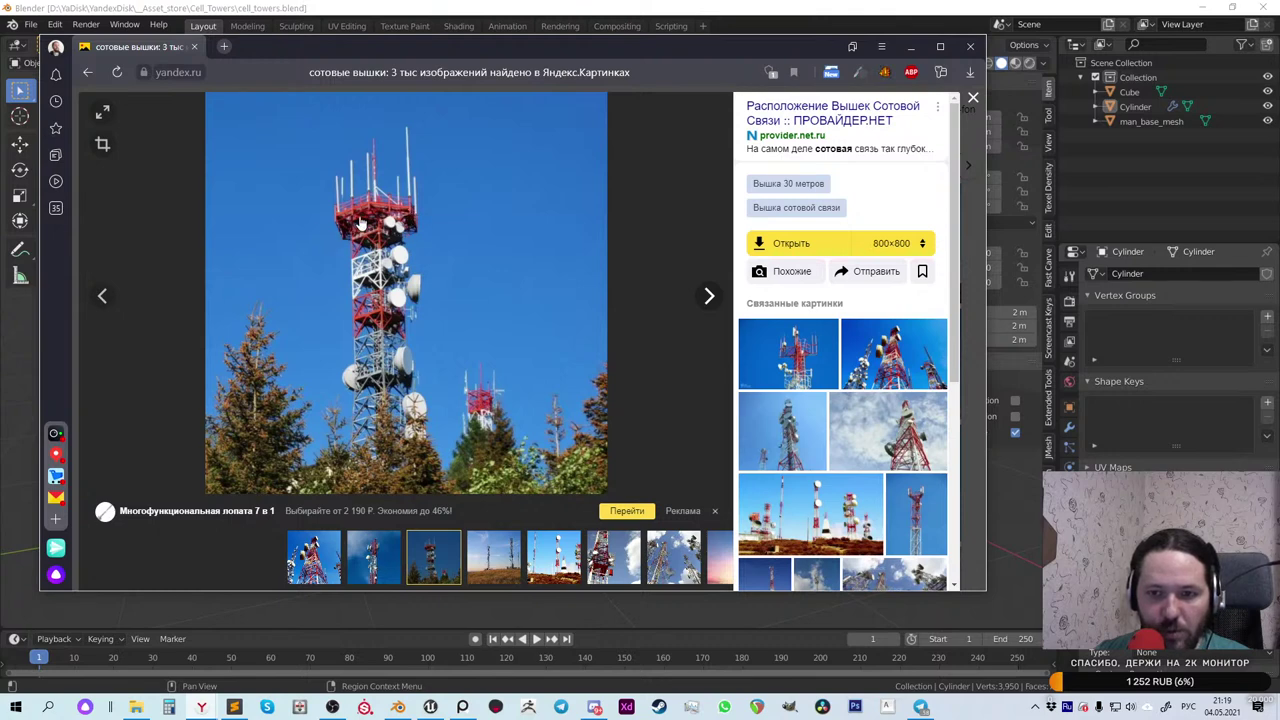
click(707, 298)
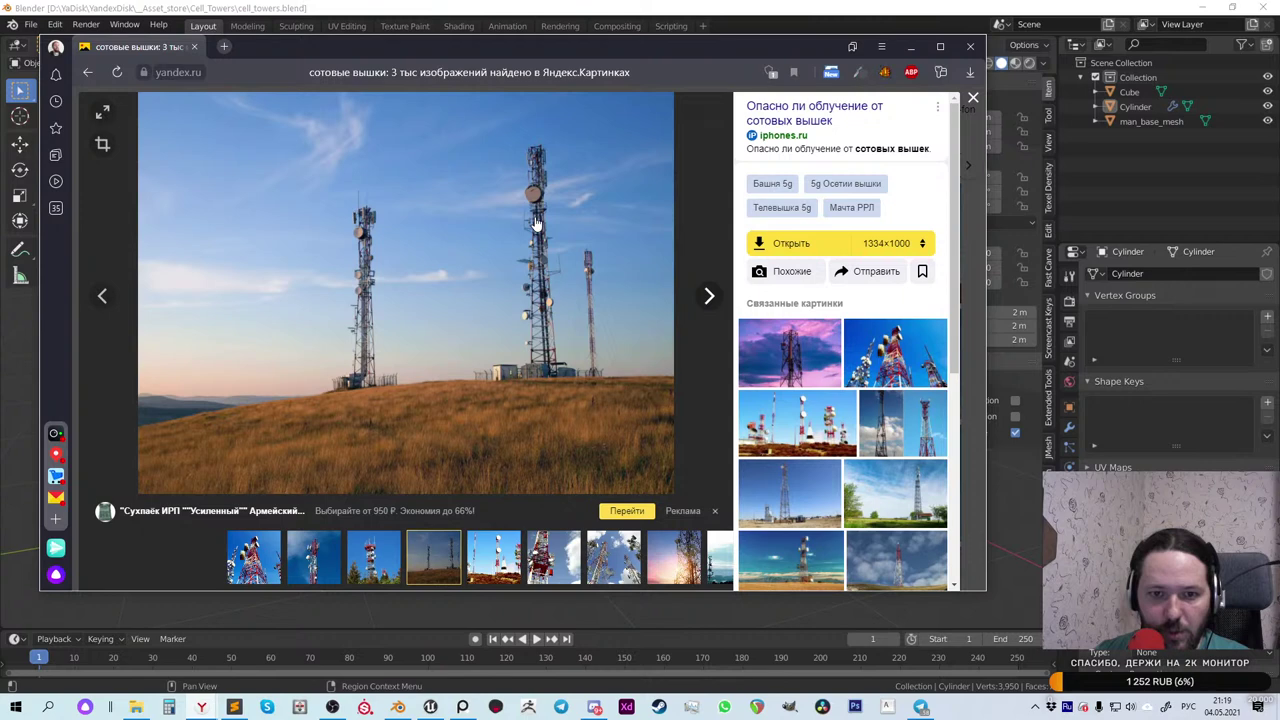
right_click(540, 311)
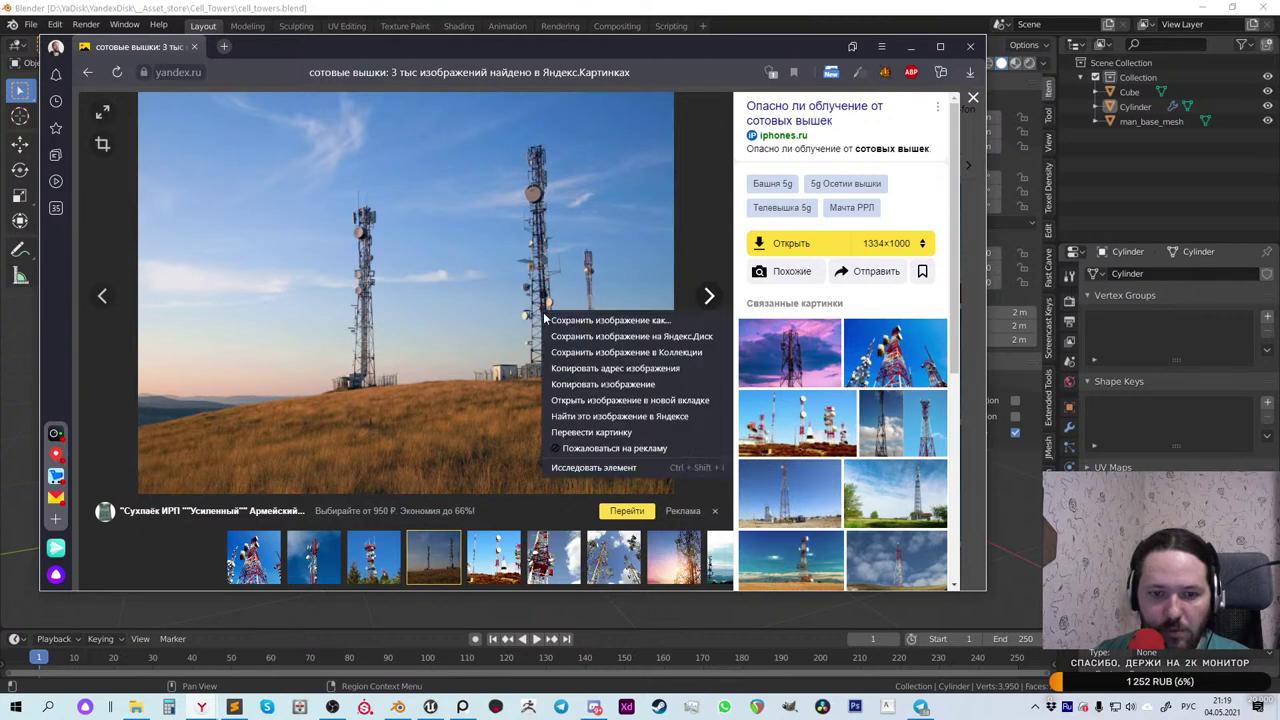
click(588, 382)
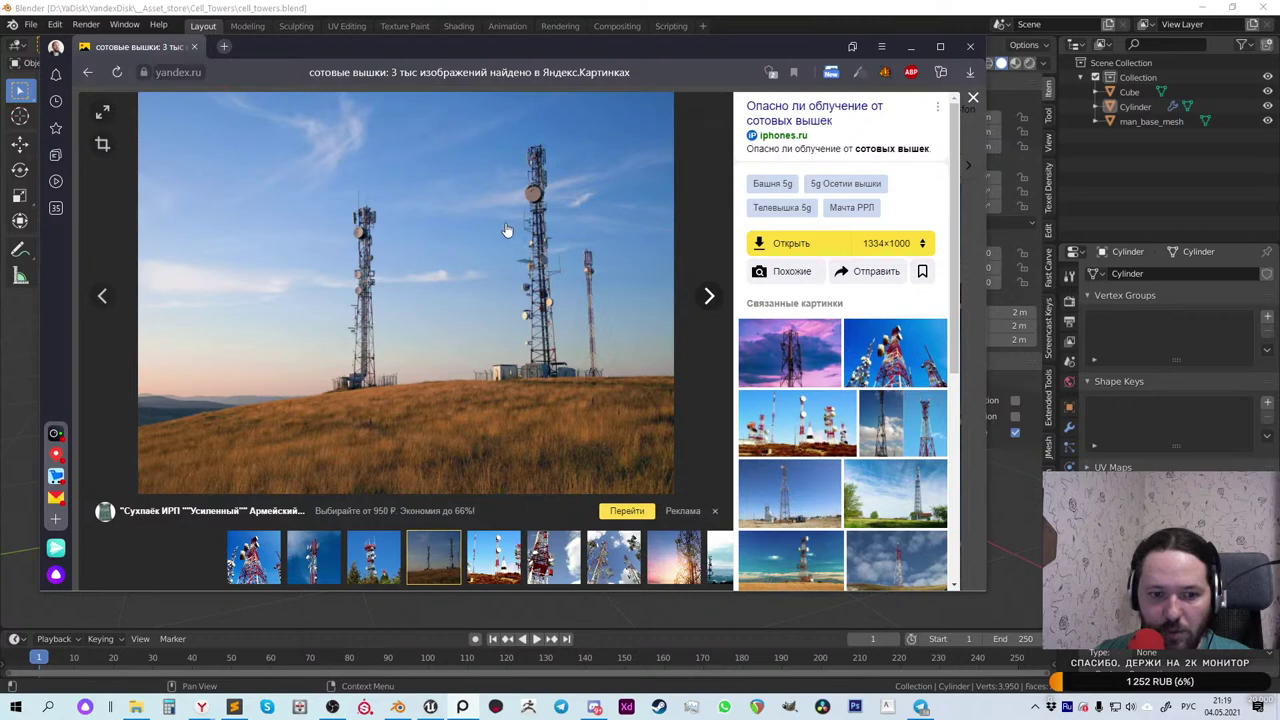
click(711, 298)
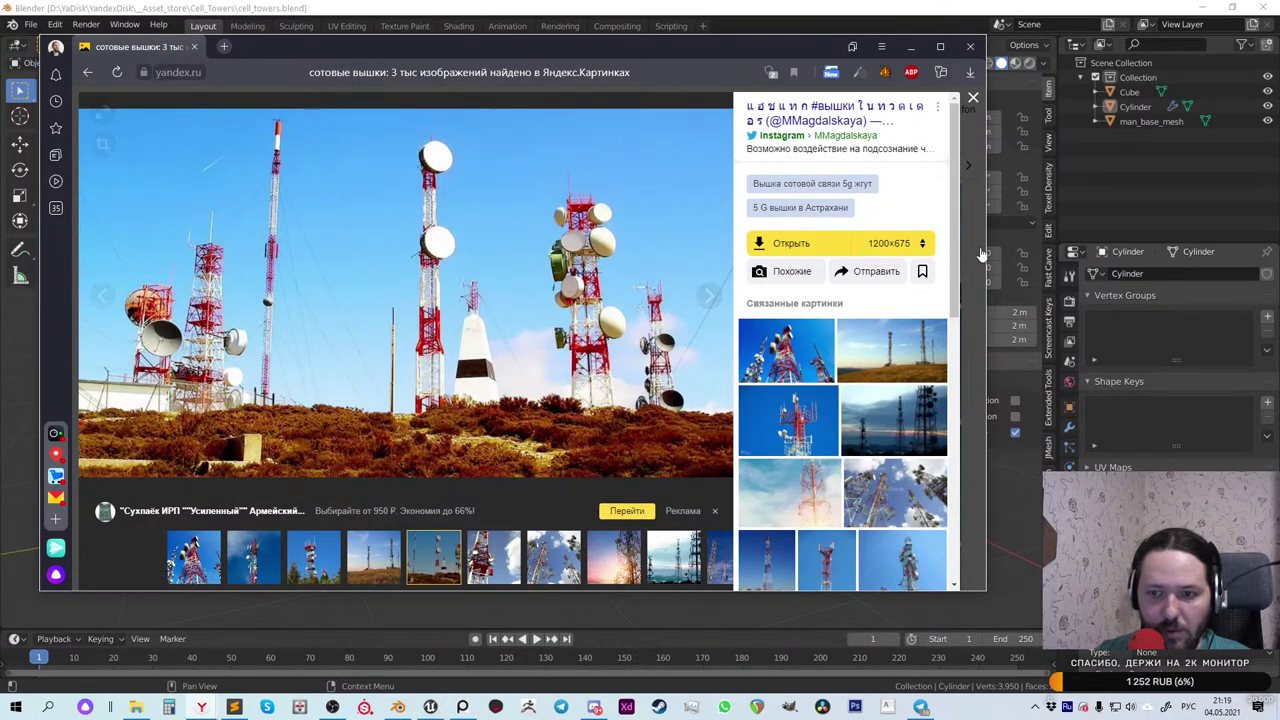
click(224, 47)
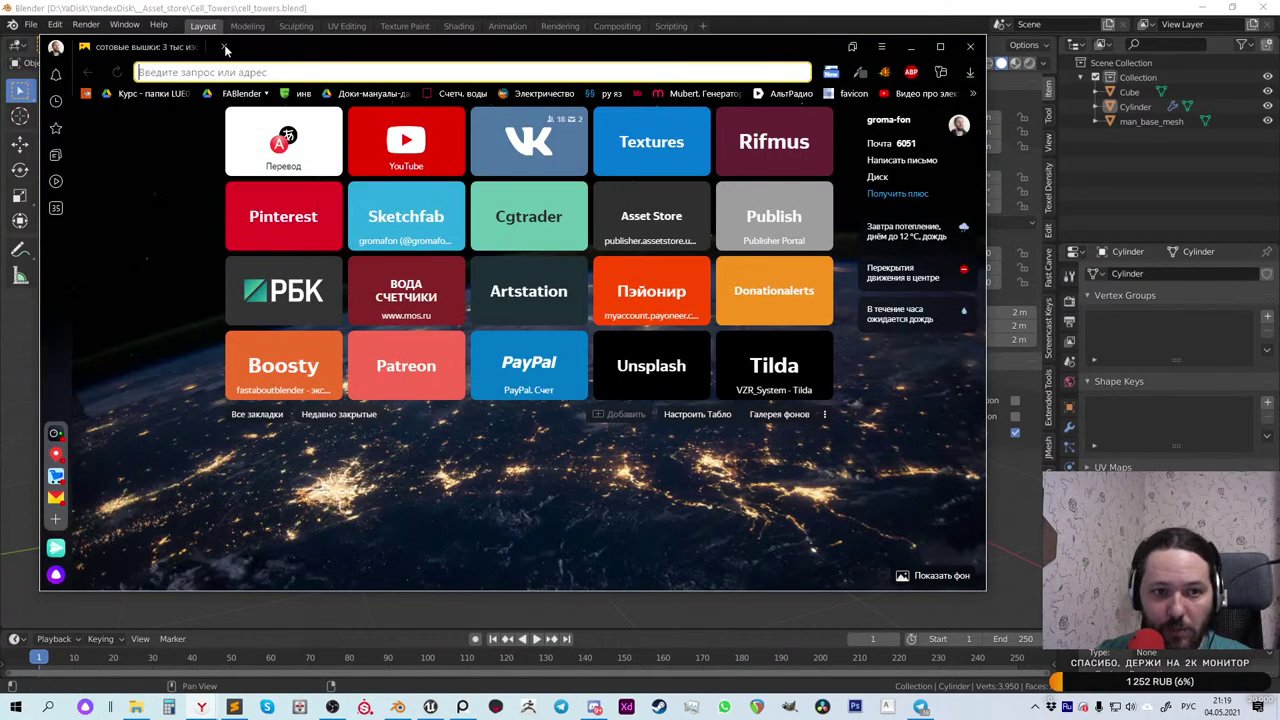
Step: Search 'википедия виды сотовых вышек' and open the Базовая станция, Сотовая связь and Habr tower-history results in background tabs
text(википе)
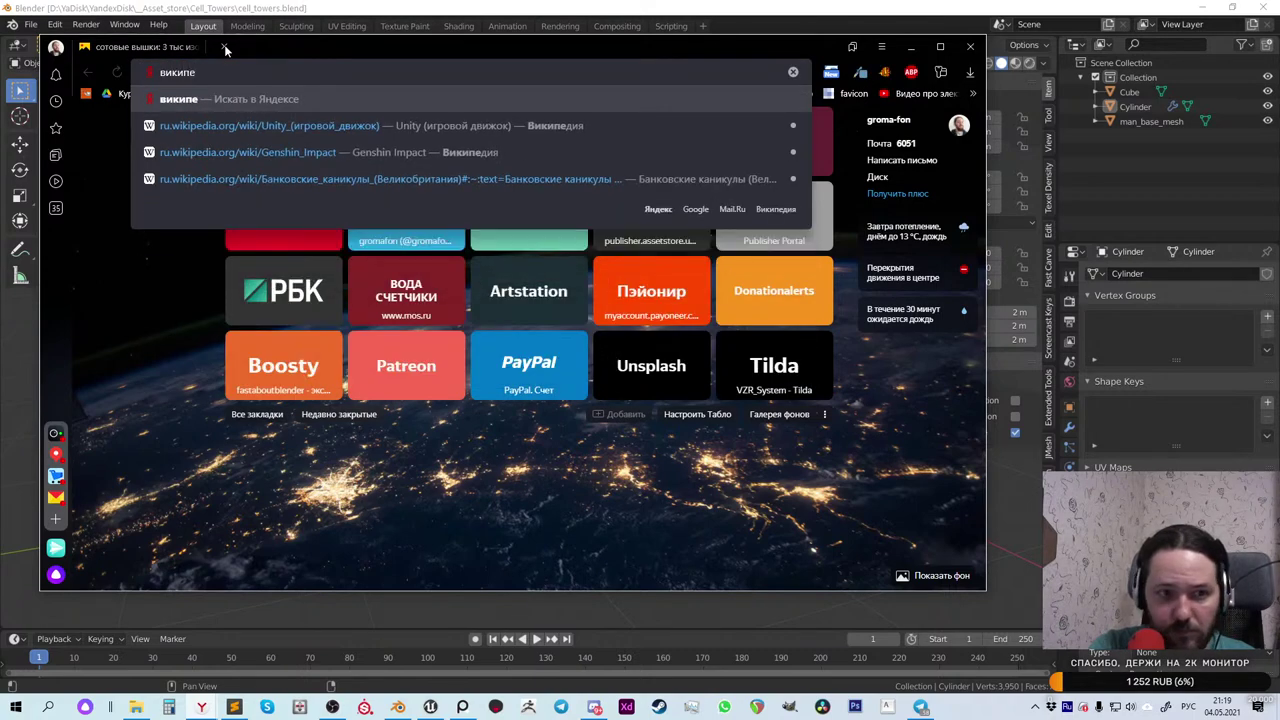
text(дия )
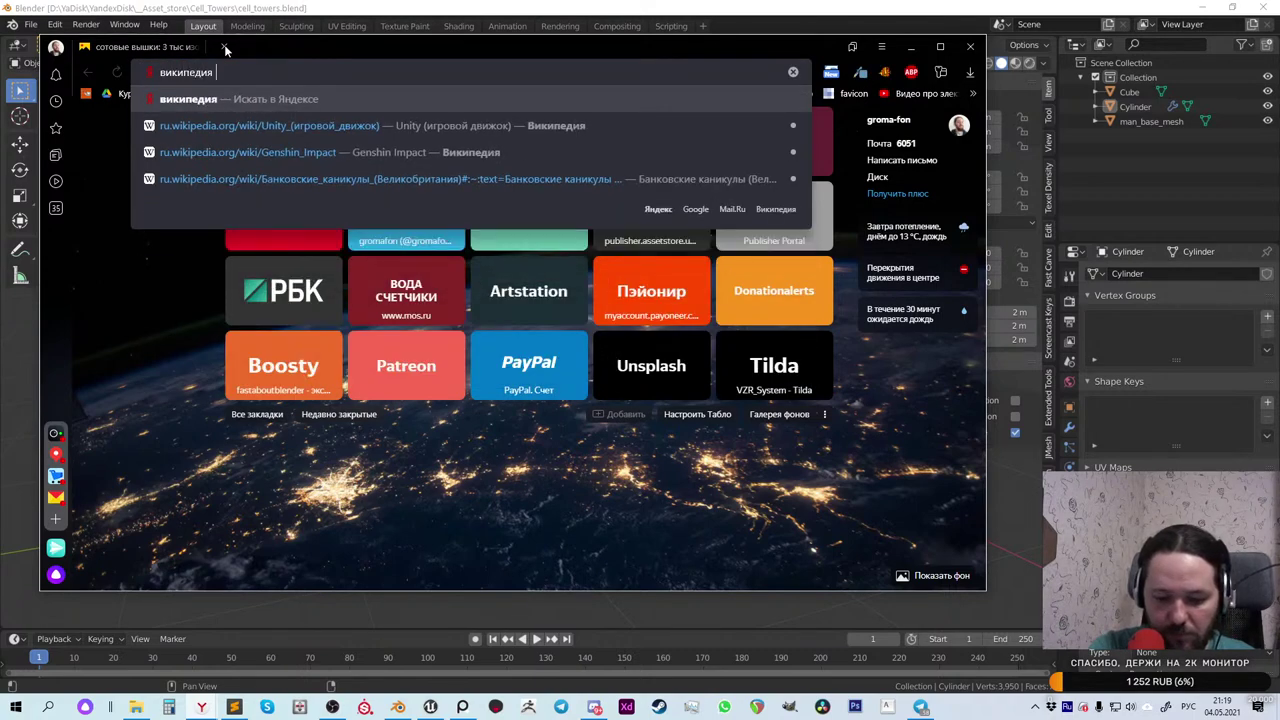
text(виды сотов)
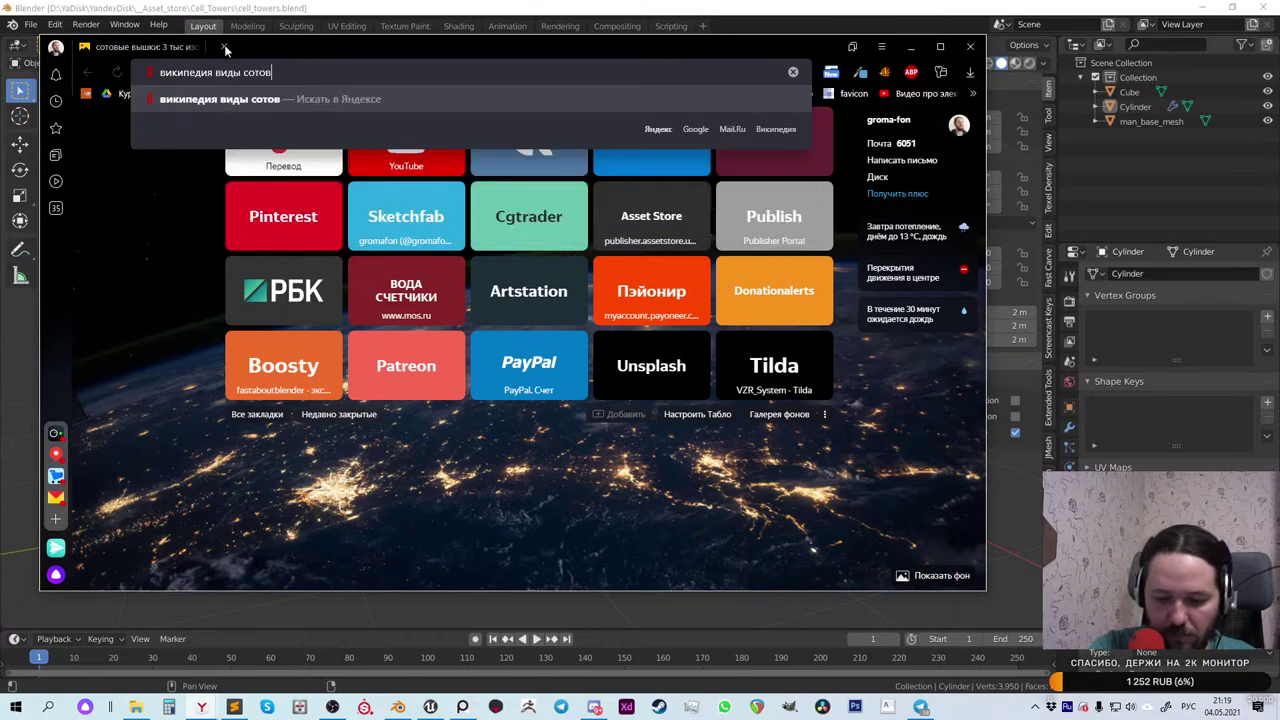
text(ых вышек)
key(Return)
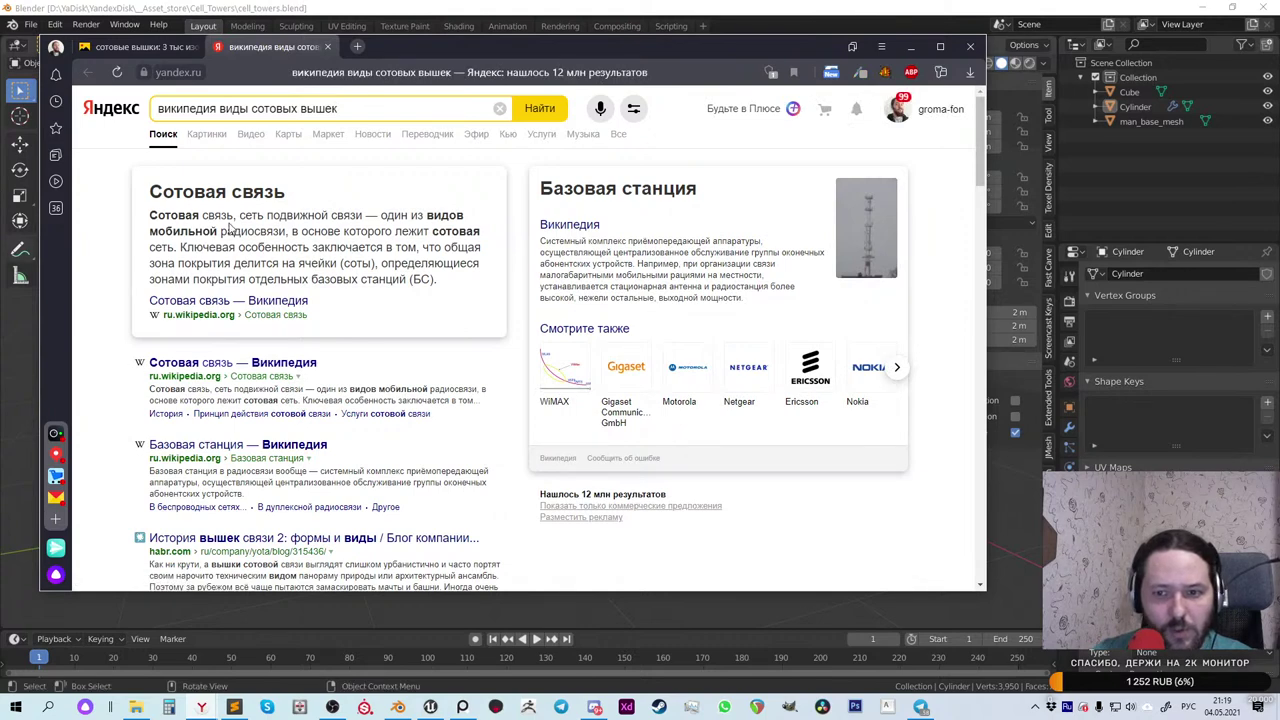
middle_click(568, 230)
scroll(257, 316, down, 1)
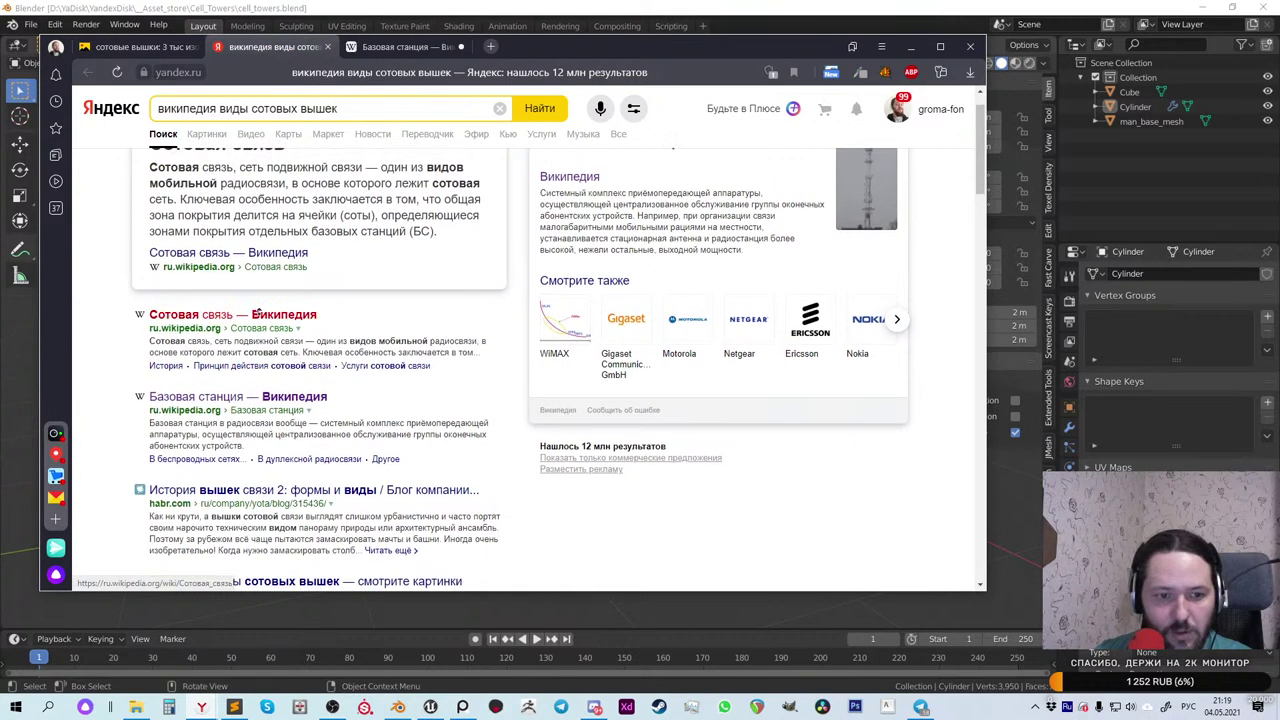
scroll(257, 316, up, 1)
middle_click(264, 362)
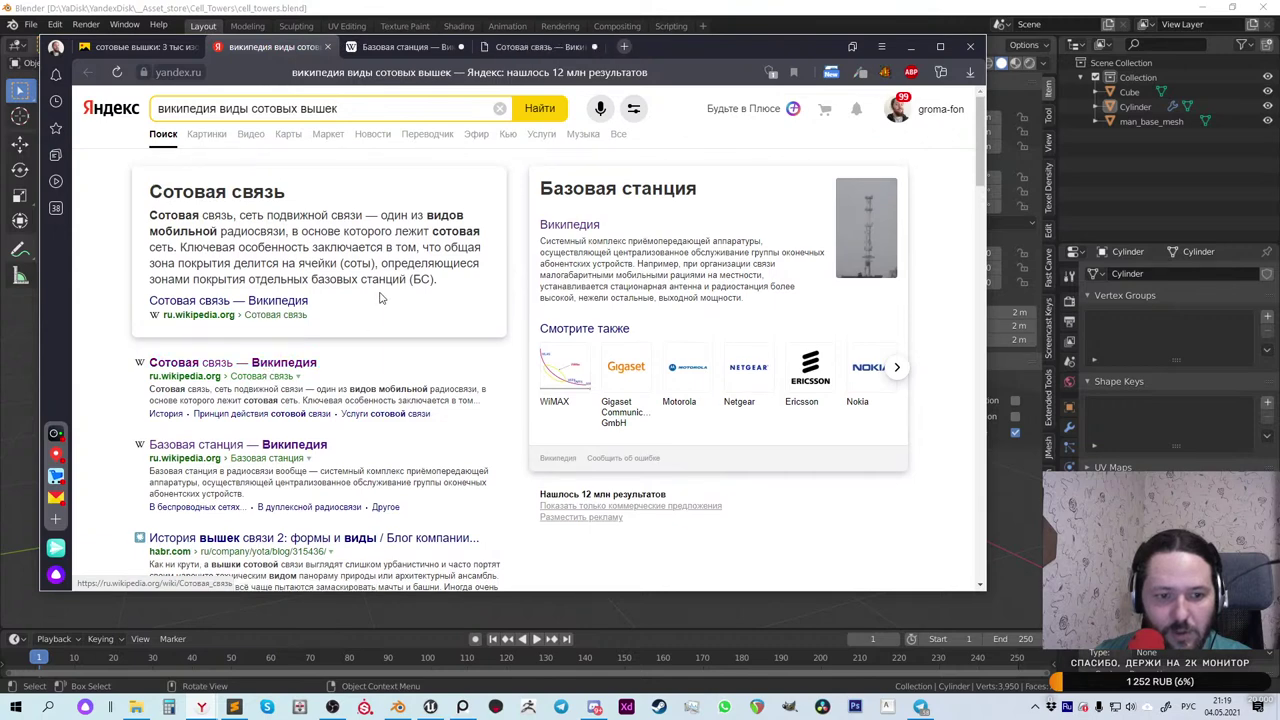
scroll(360, 343, down, 4)
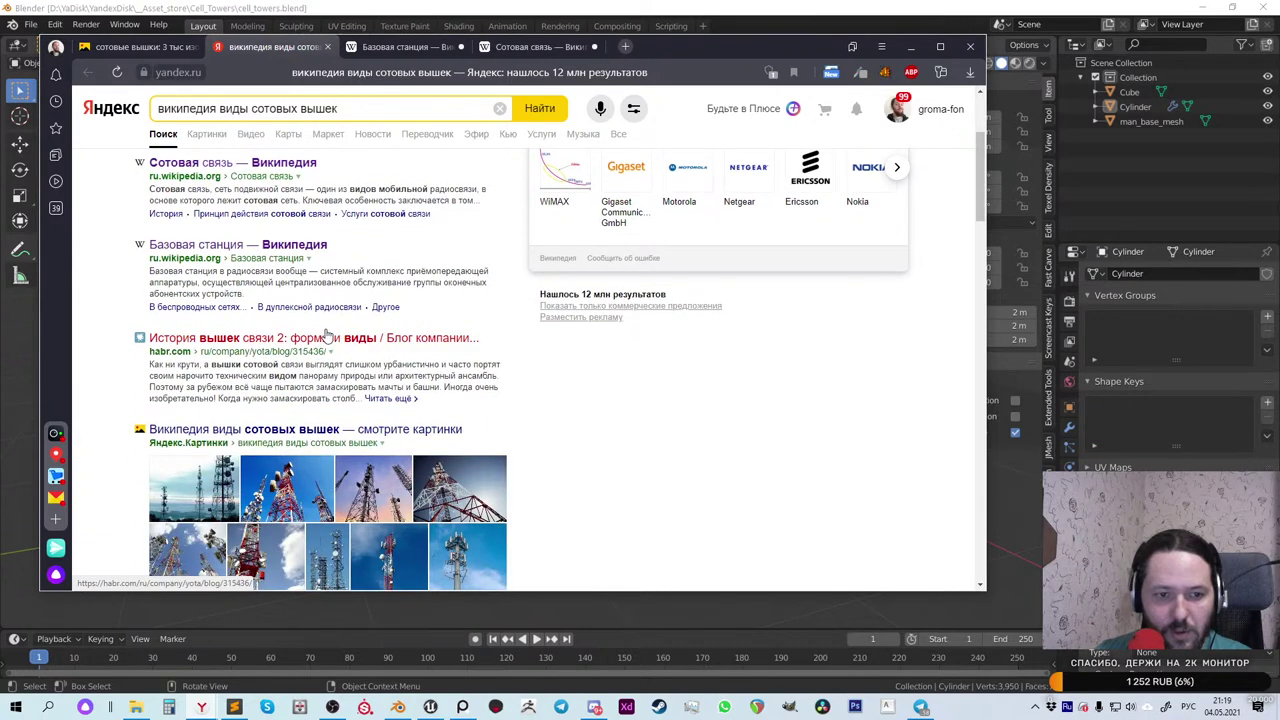
middle_click(326, 336)
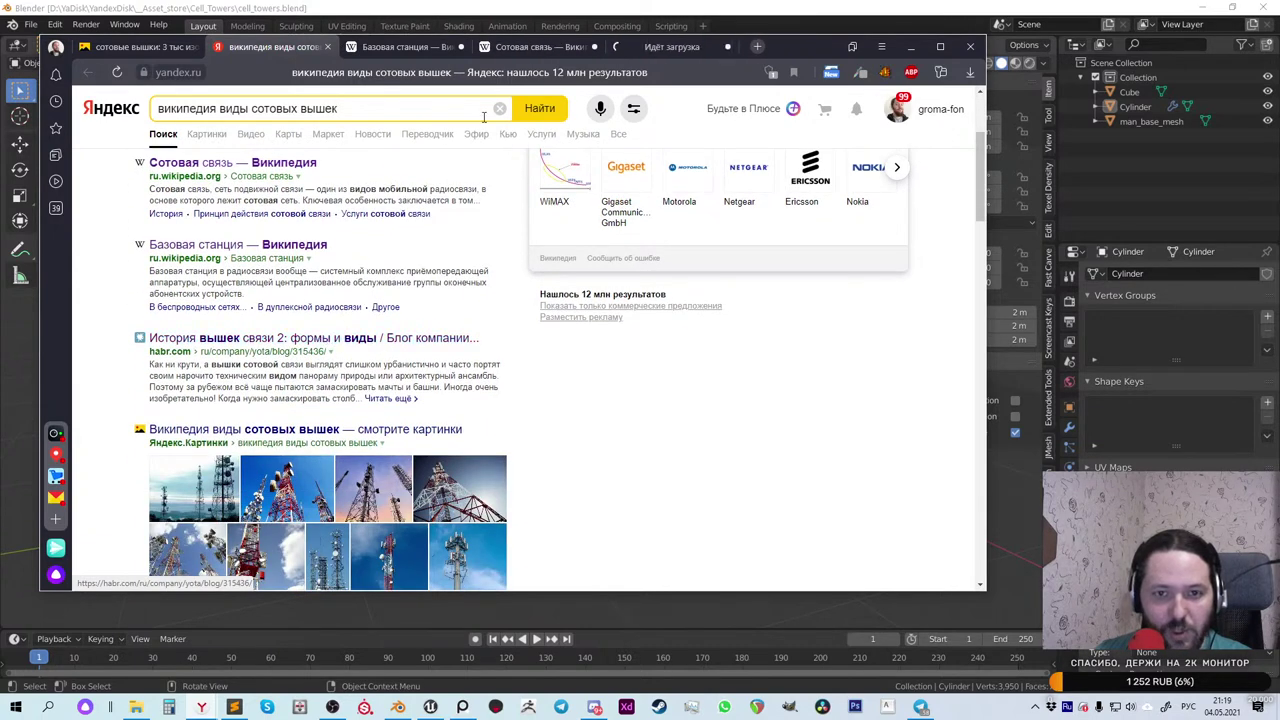
Step: Read through the Базовая станция Wikipedia article
click(400, 47)
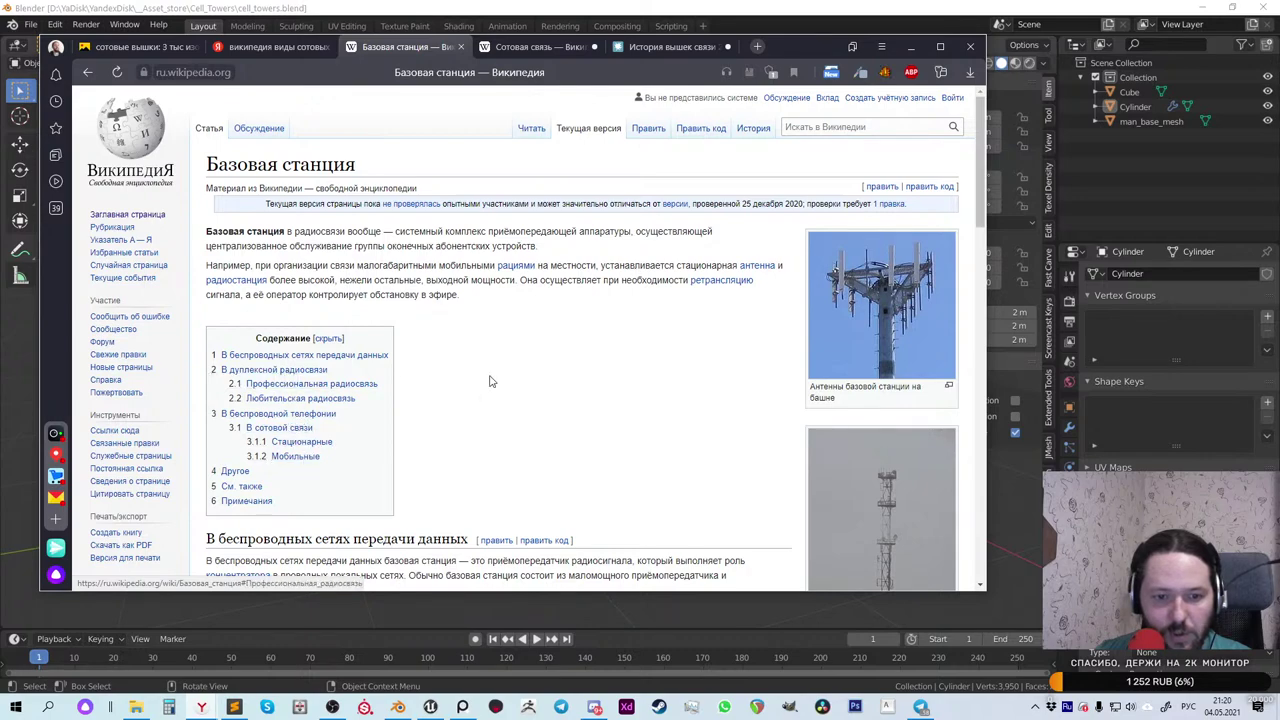
scroll(523, 373, down, 3)
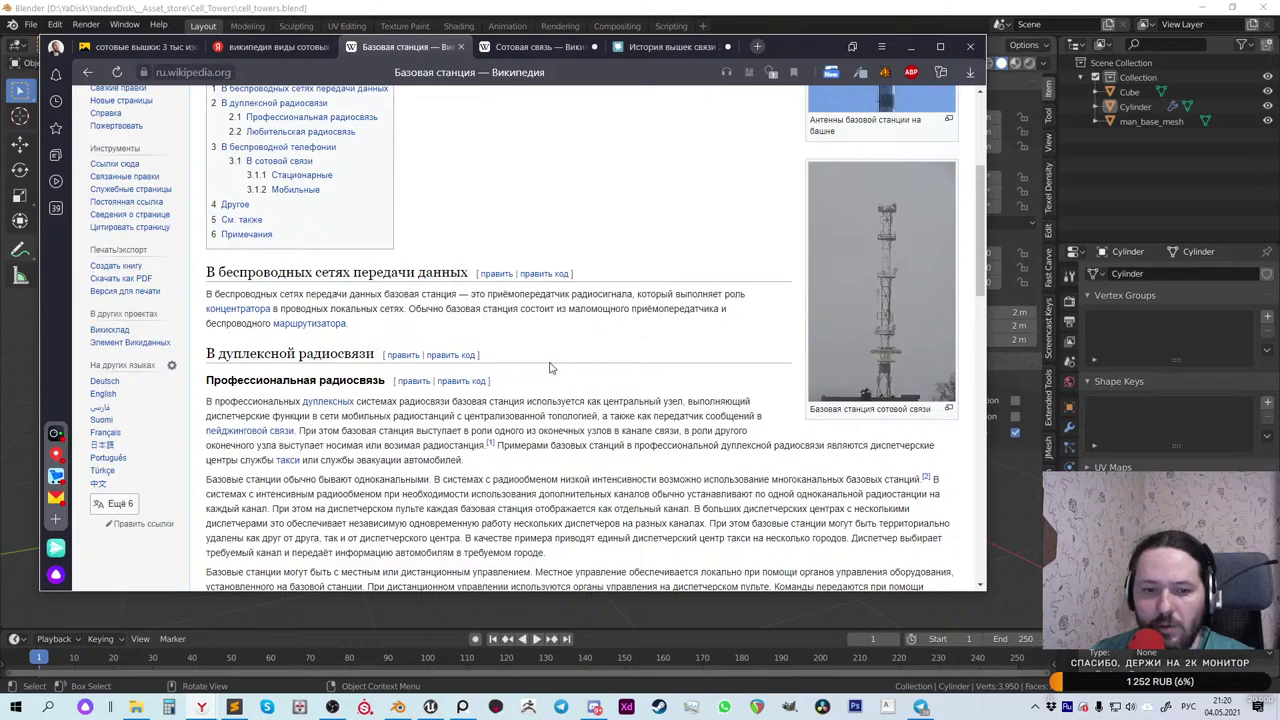
scroll(549, 368, down, 10)
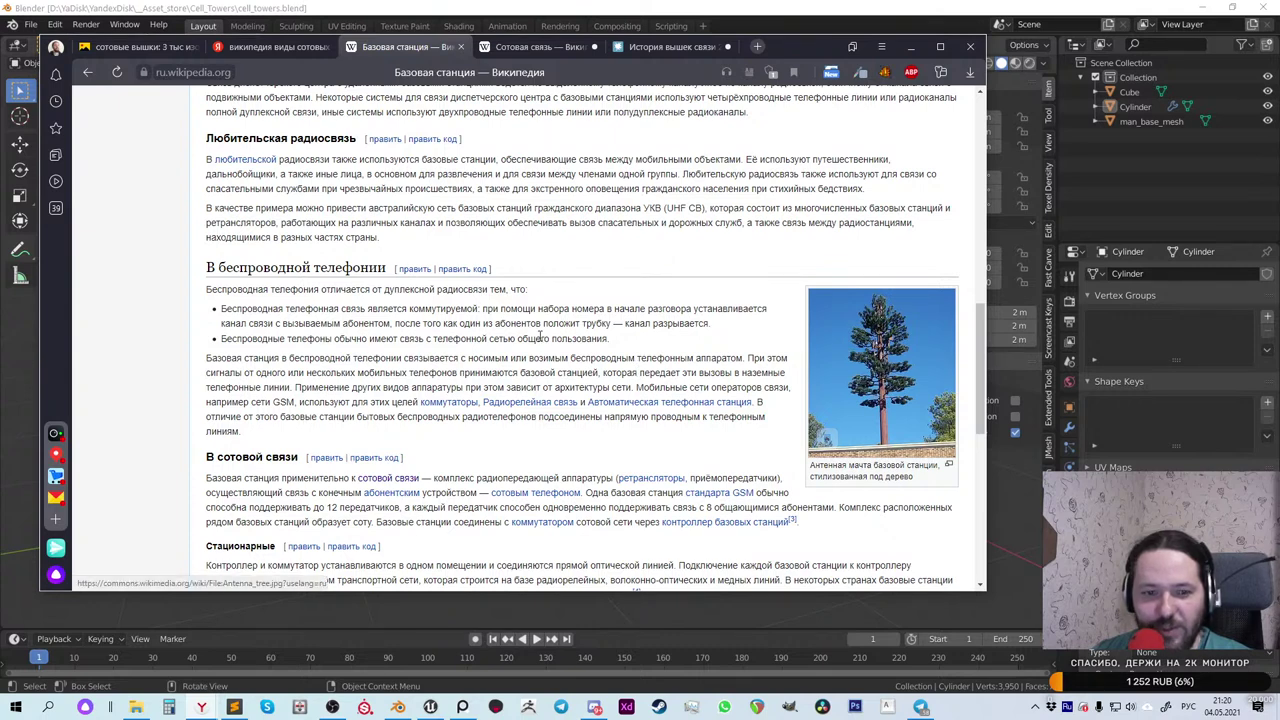
scroll(587, 290, down, 2)
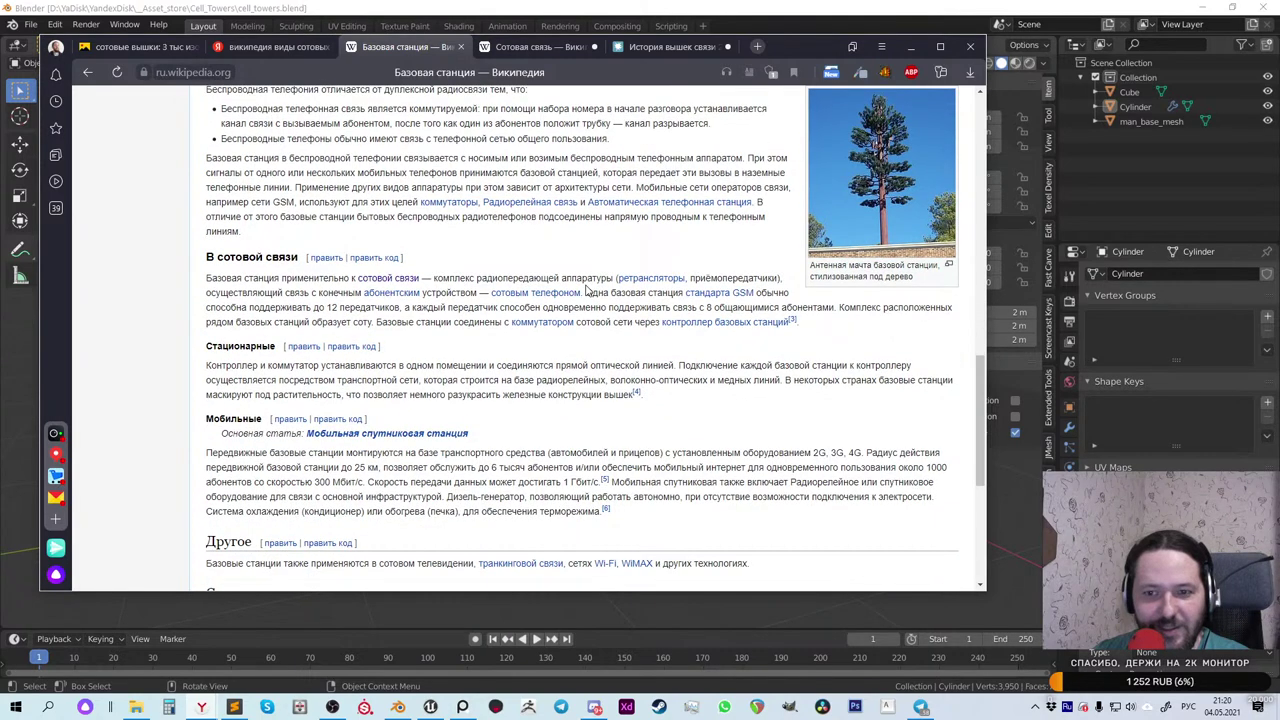
scroll(587, 290, down, 1)
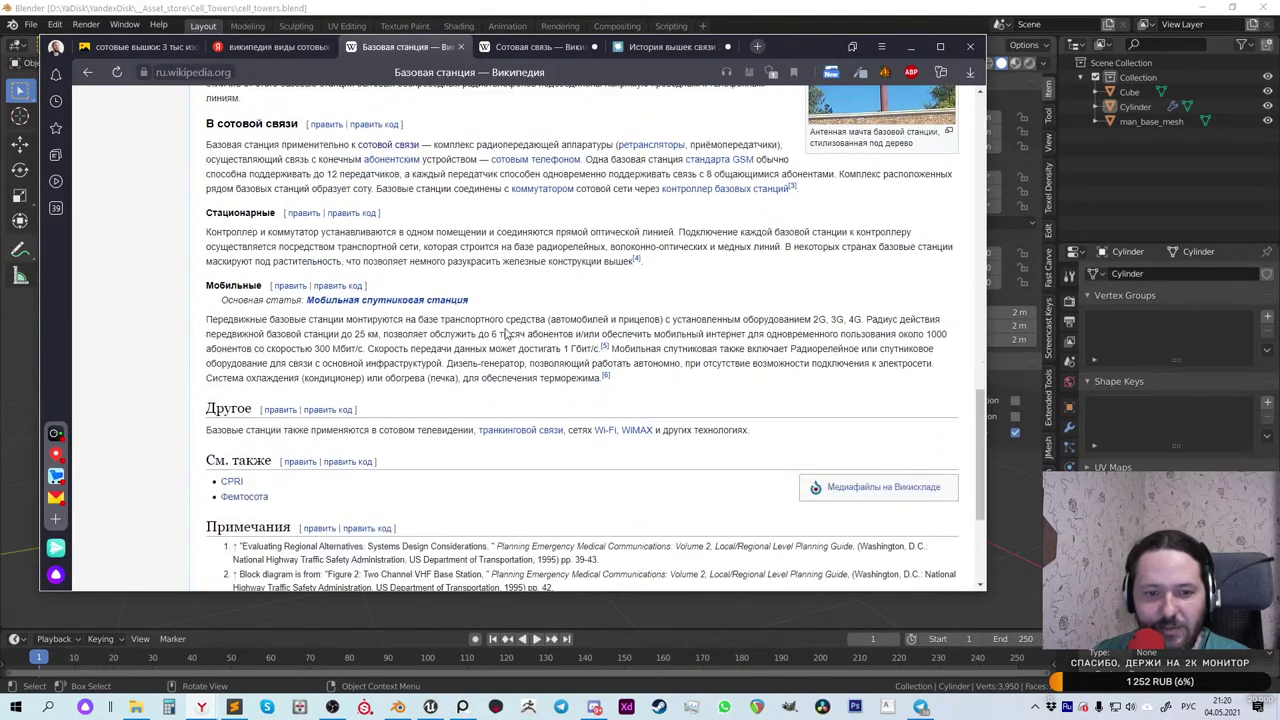
Step: Follow the Фемтосота link and skim that article
mouse_move(416, 308)
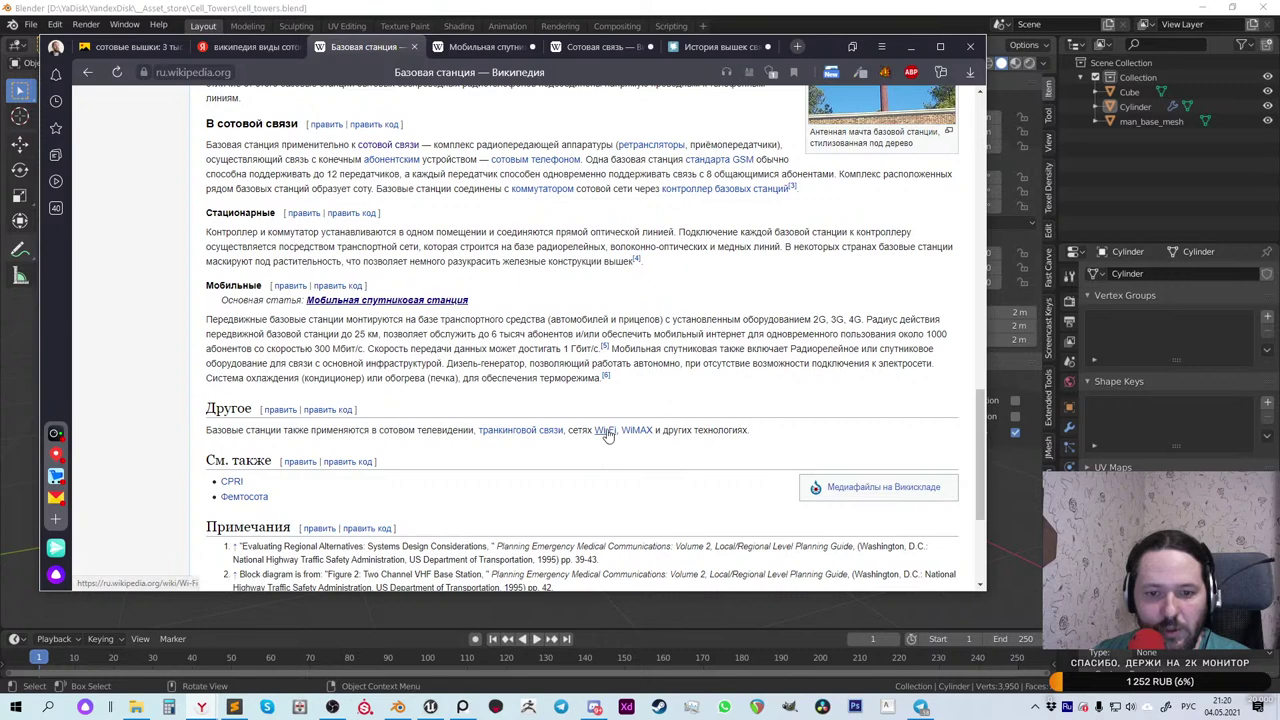
mouse_move(518, 430)
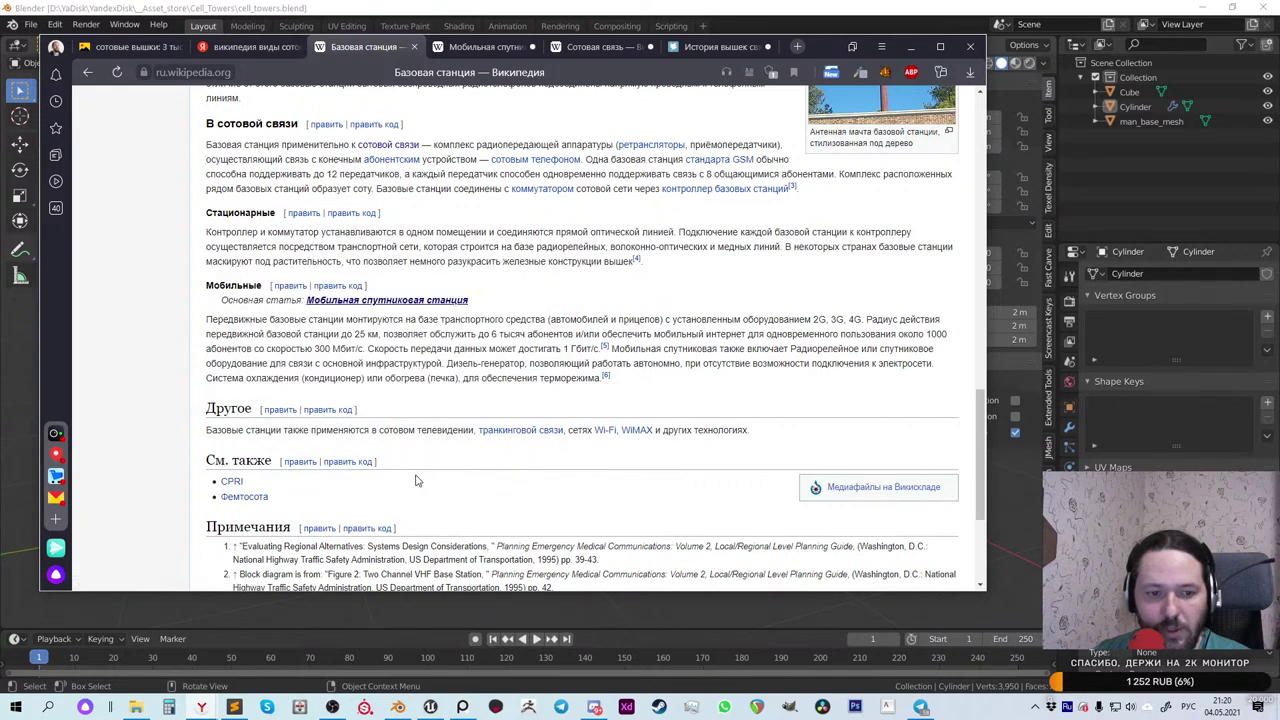
mouse_move(246, 505)
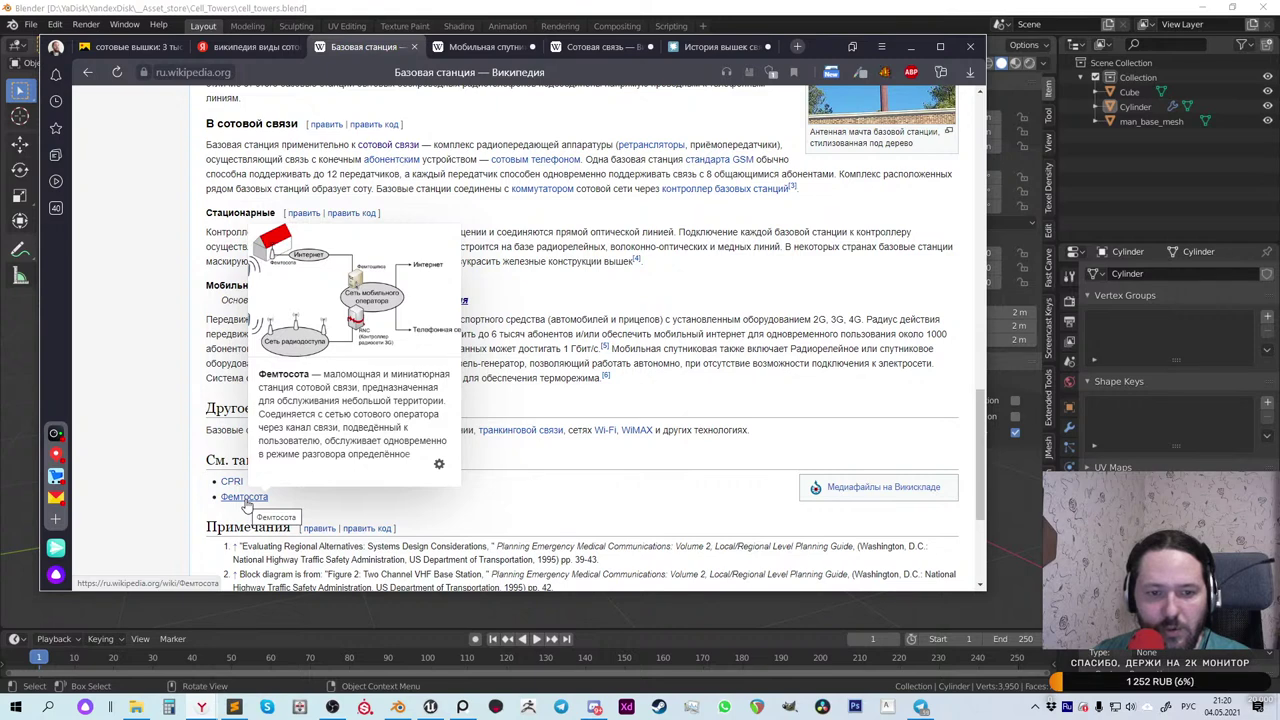
click(245, 500)
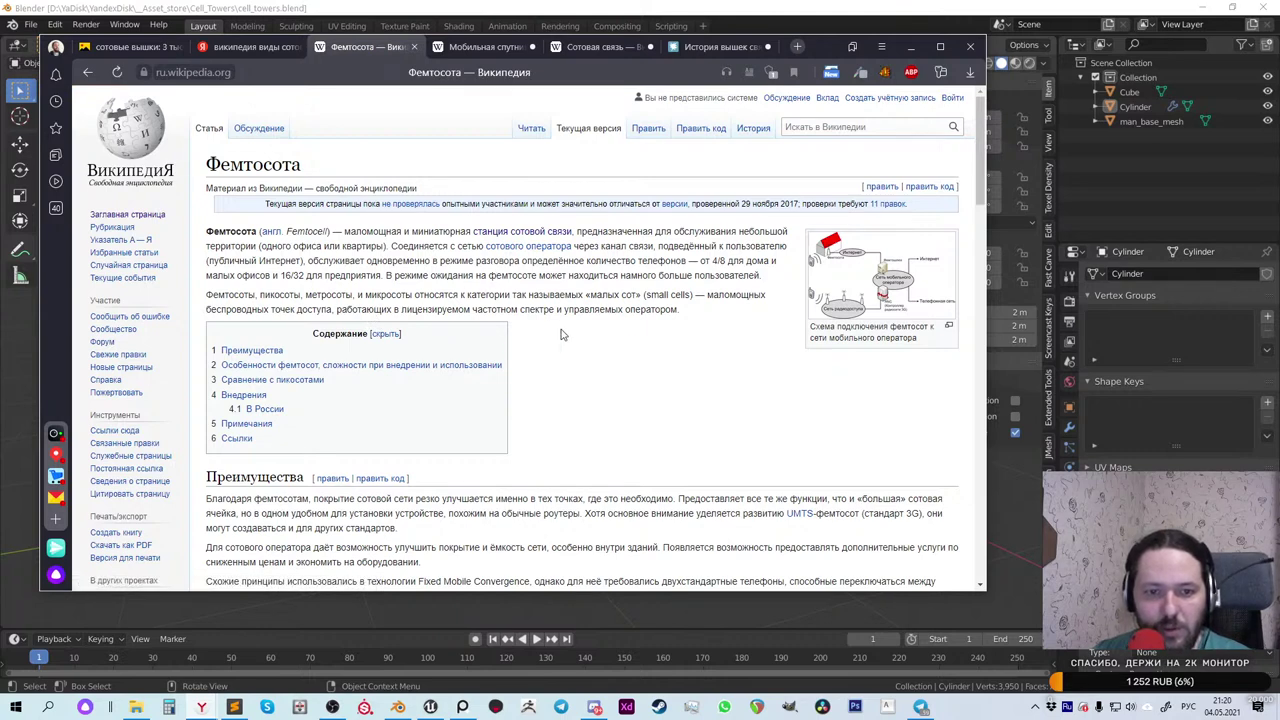
scroll(562, 335, down, 20)
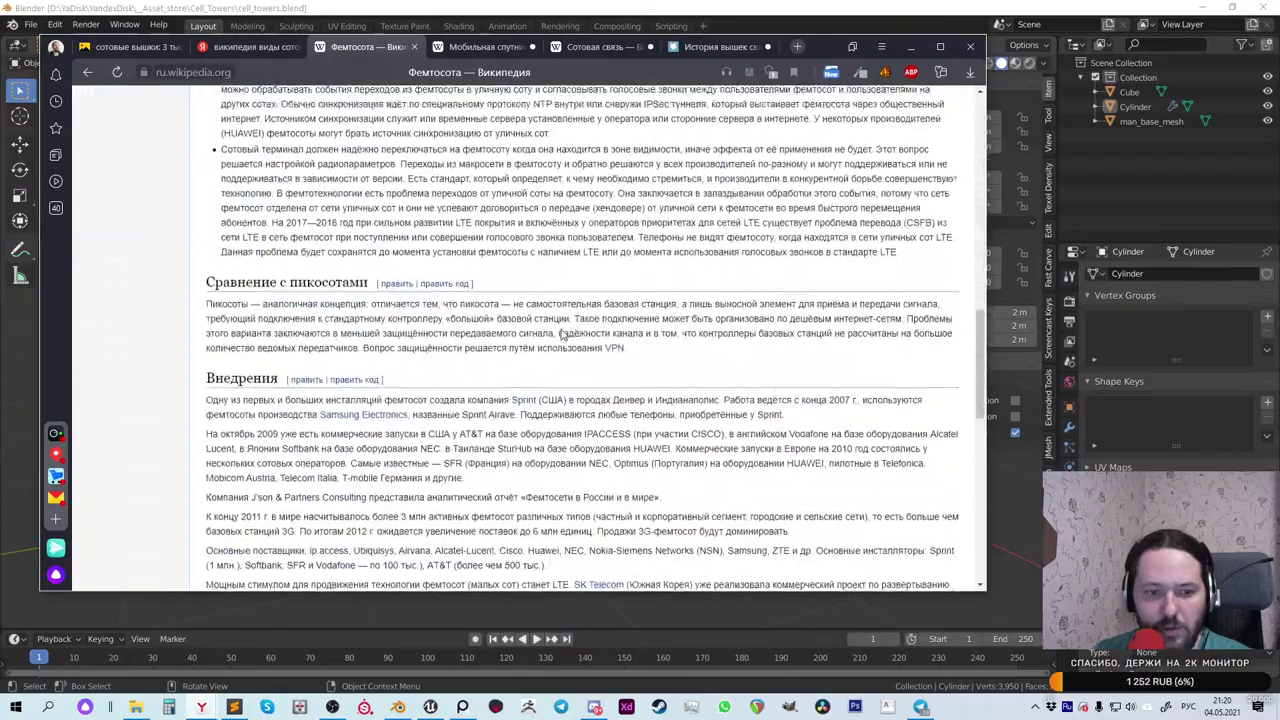
scroll(562, 335, down, 3)
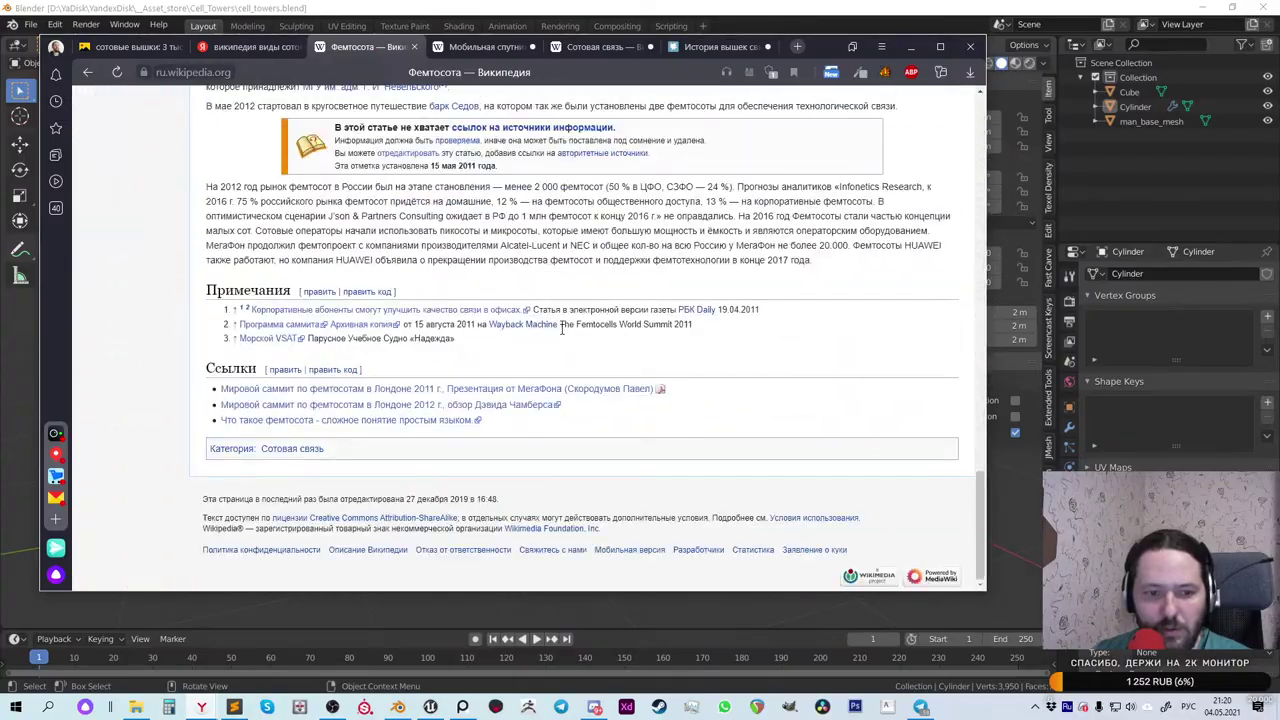
scroll(562, 330, up, 8)
Step: Skim the Мобильная спутниковая станция article
click(485, 46)
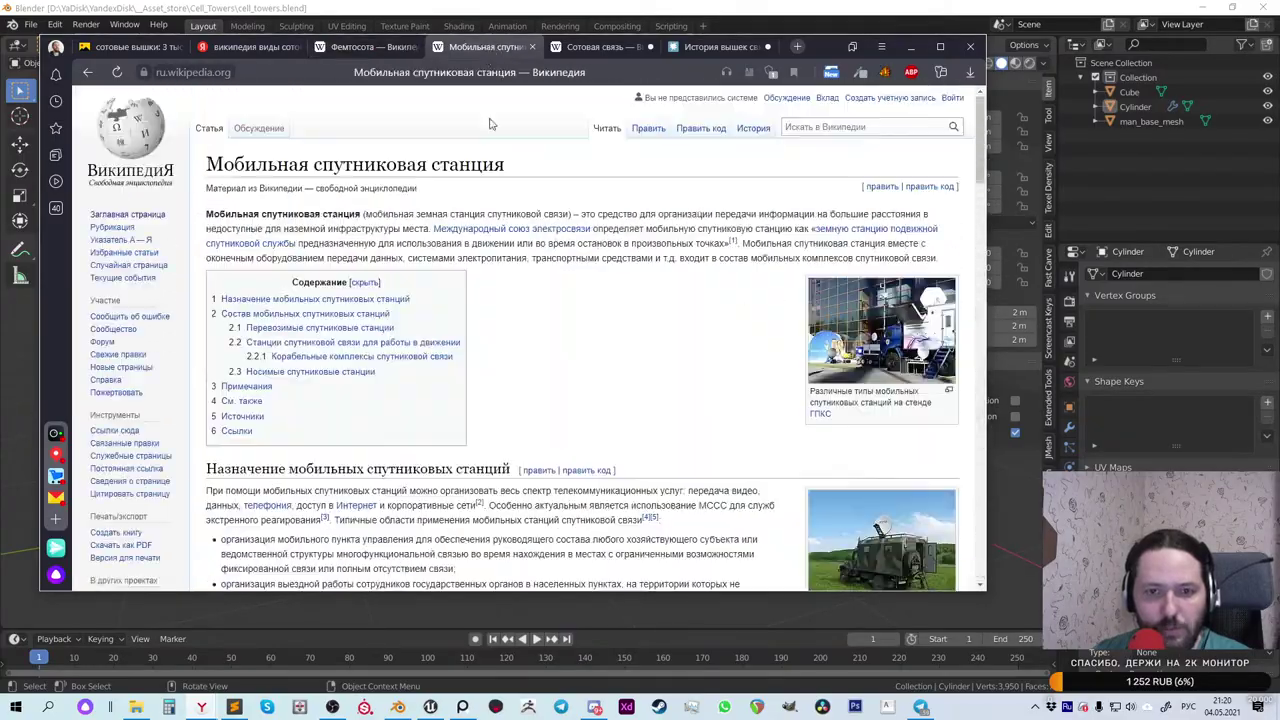
scroll(527, 385, down, 8)
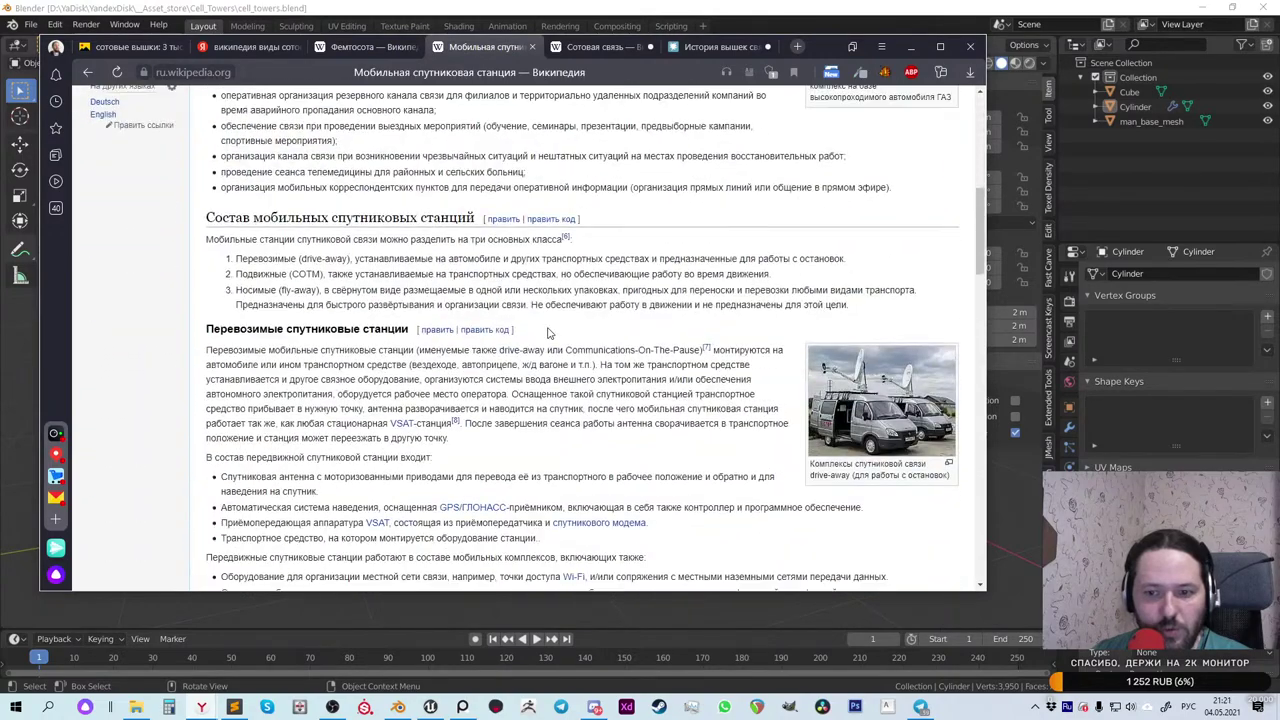
scroll(548, 333, down, 3)
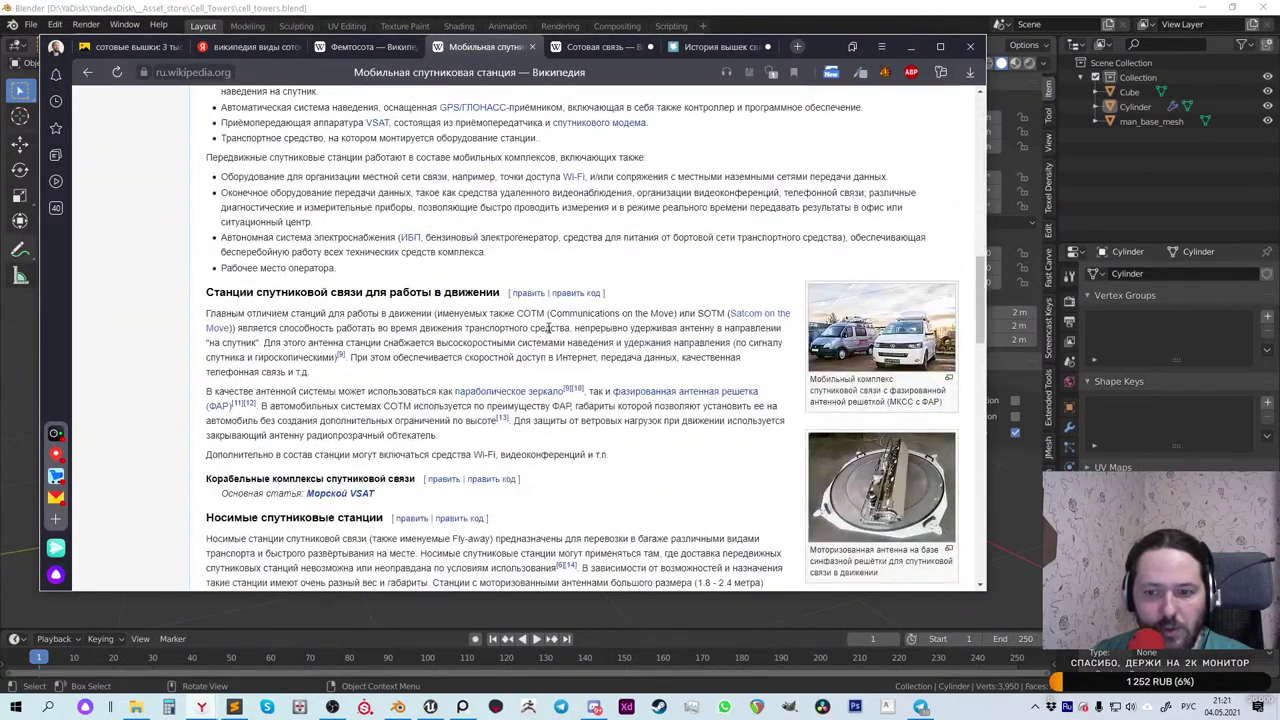
scroll(548, 328, down, 5)
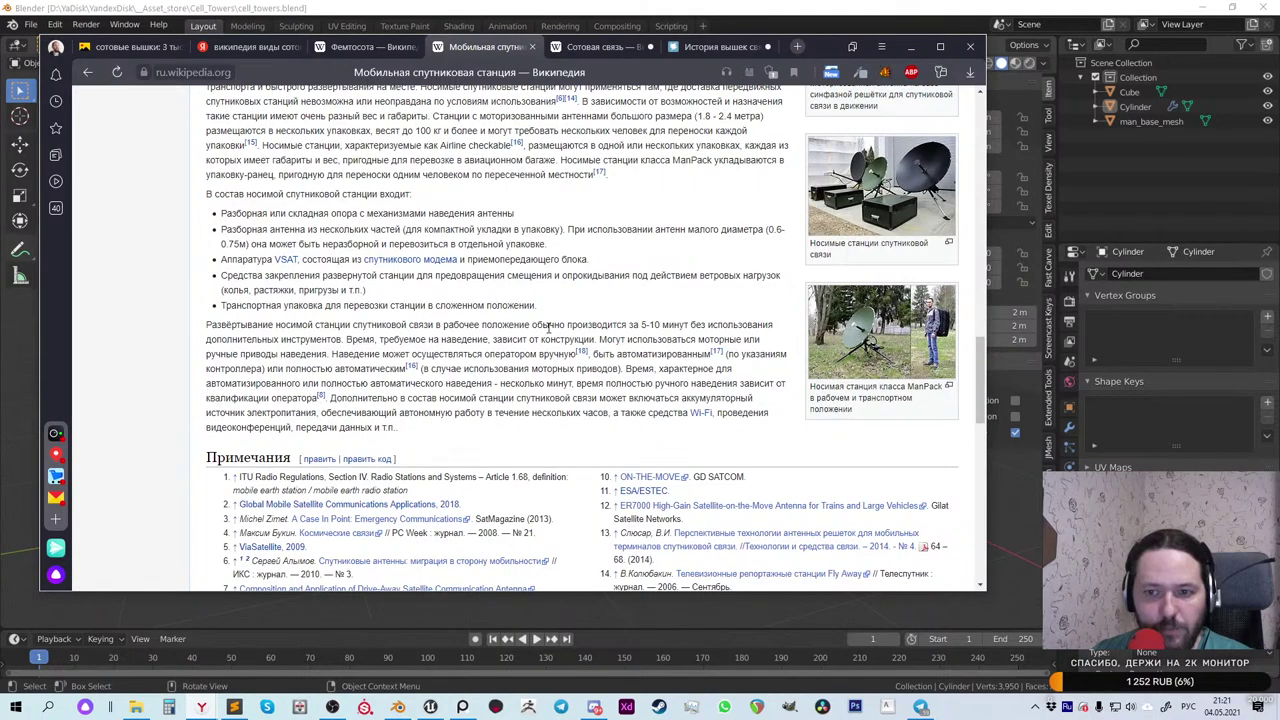
scroll(548, 326, down, 3)
scroll(548, 326, up, 15)
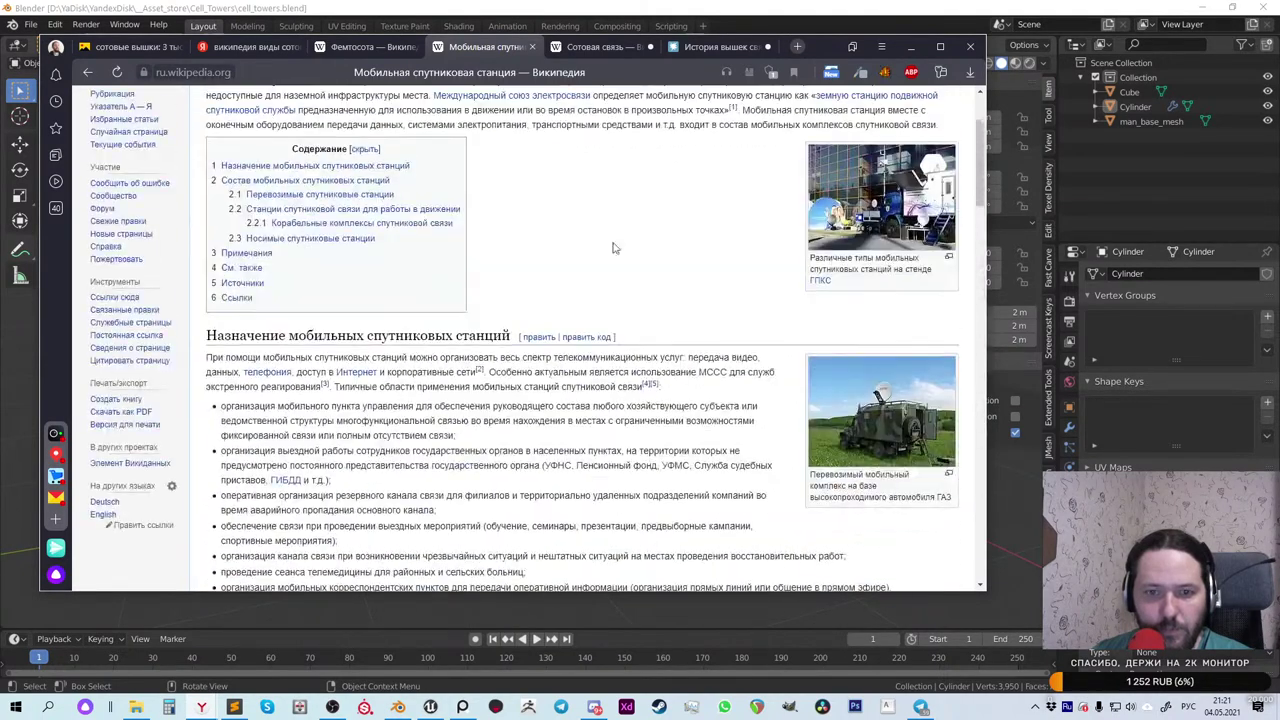
Step: Read the Сотовая связь article and open its Поколения мобильной телефонии link in a background tab
click(602, 50)
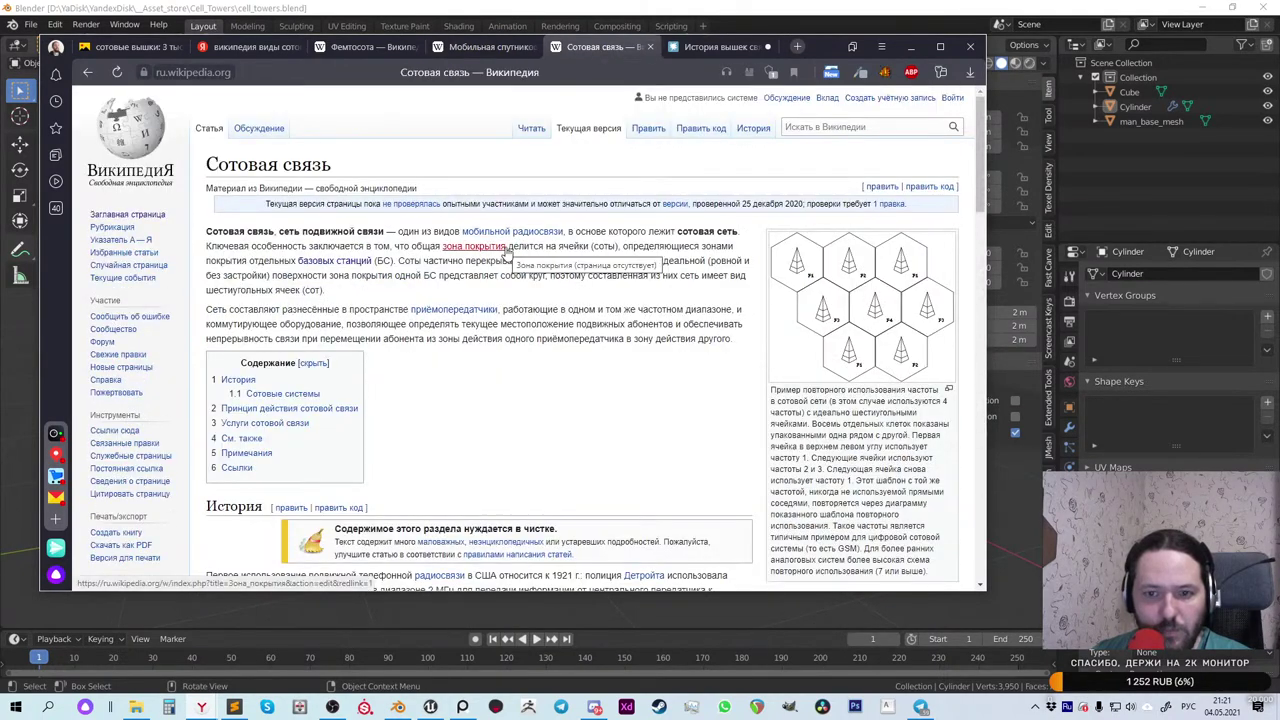
scroll(515, 297, down, 8)
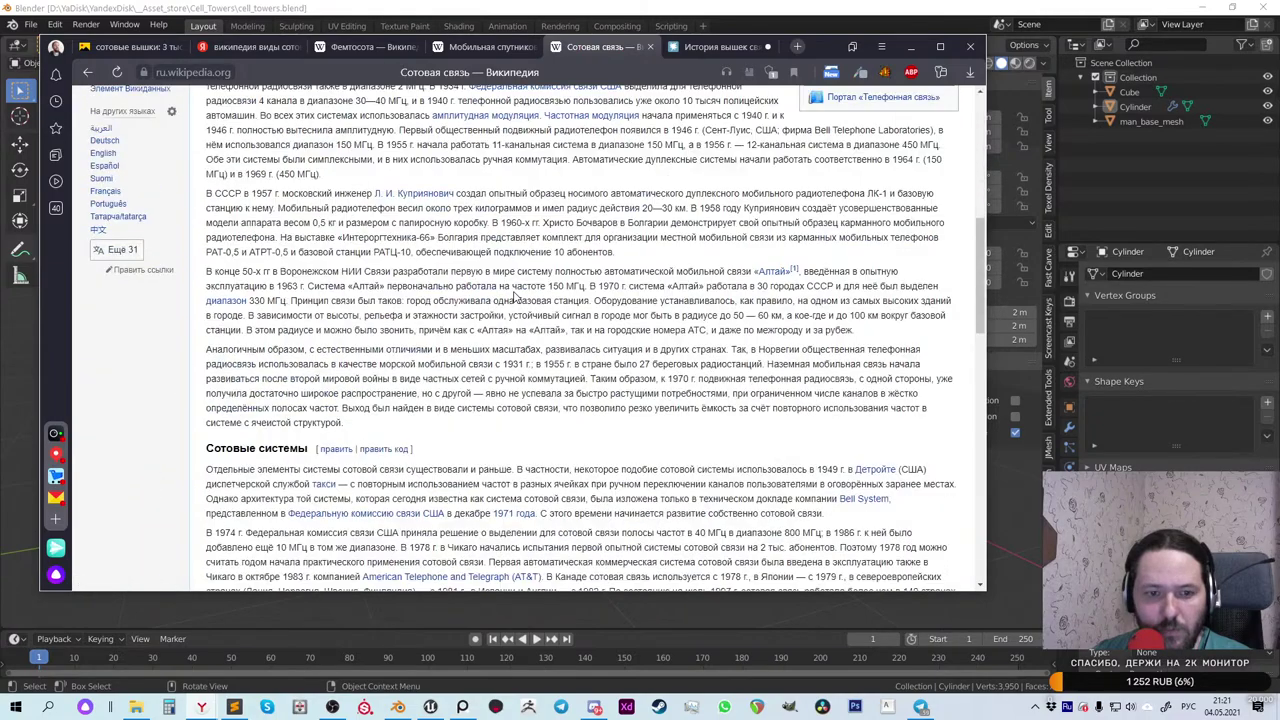
scroll(515, 297, down, 3)
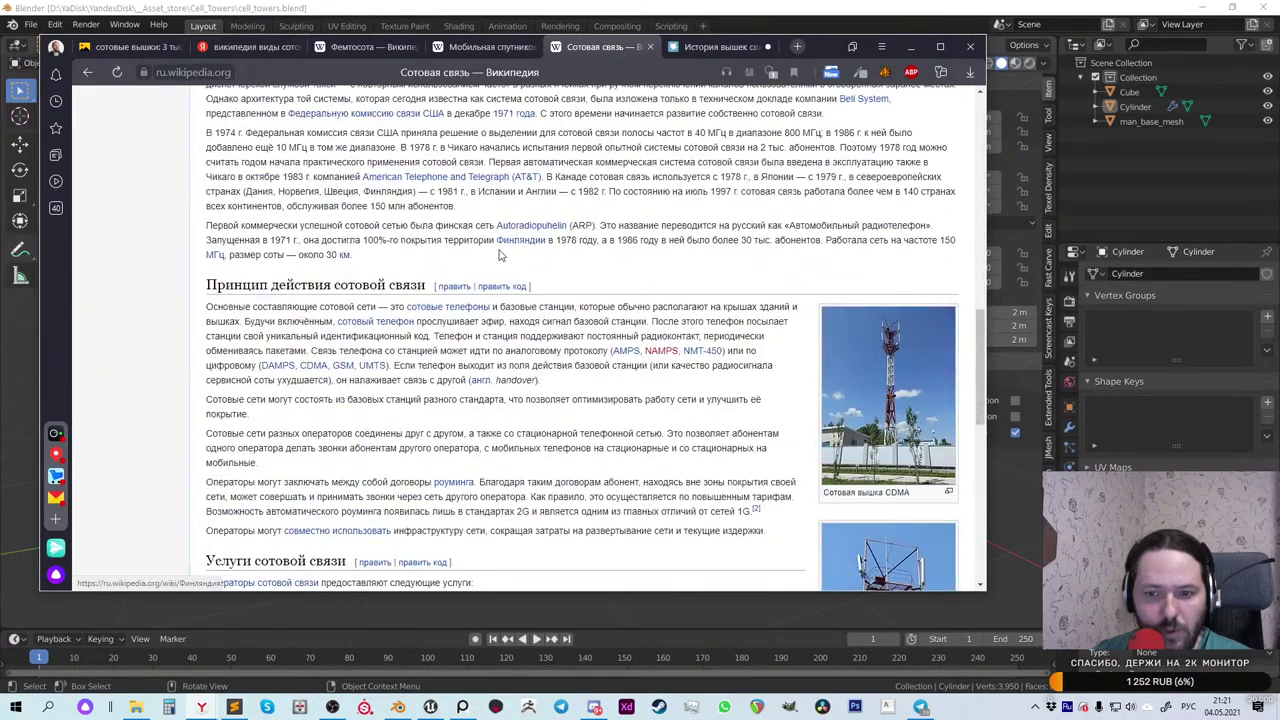
scroll(533, 247, down, 2)
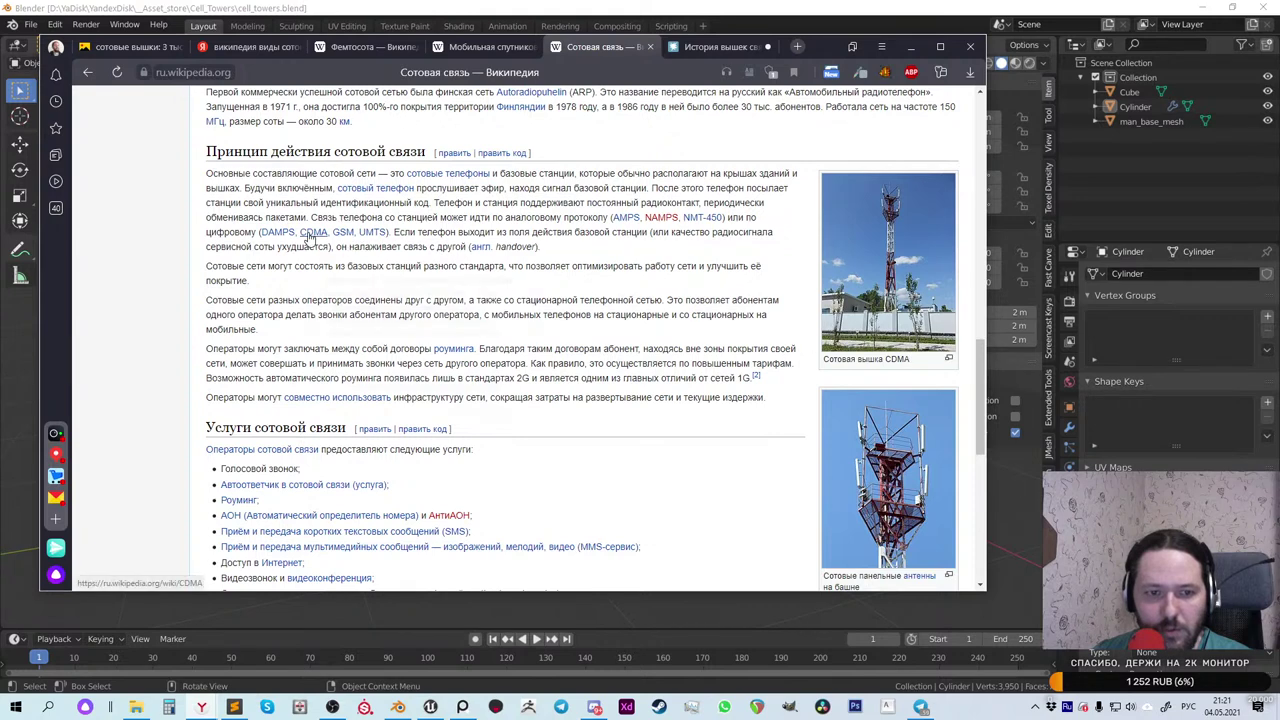
mouse_move(310, 237)
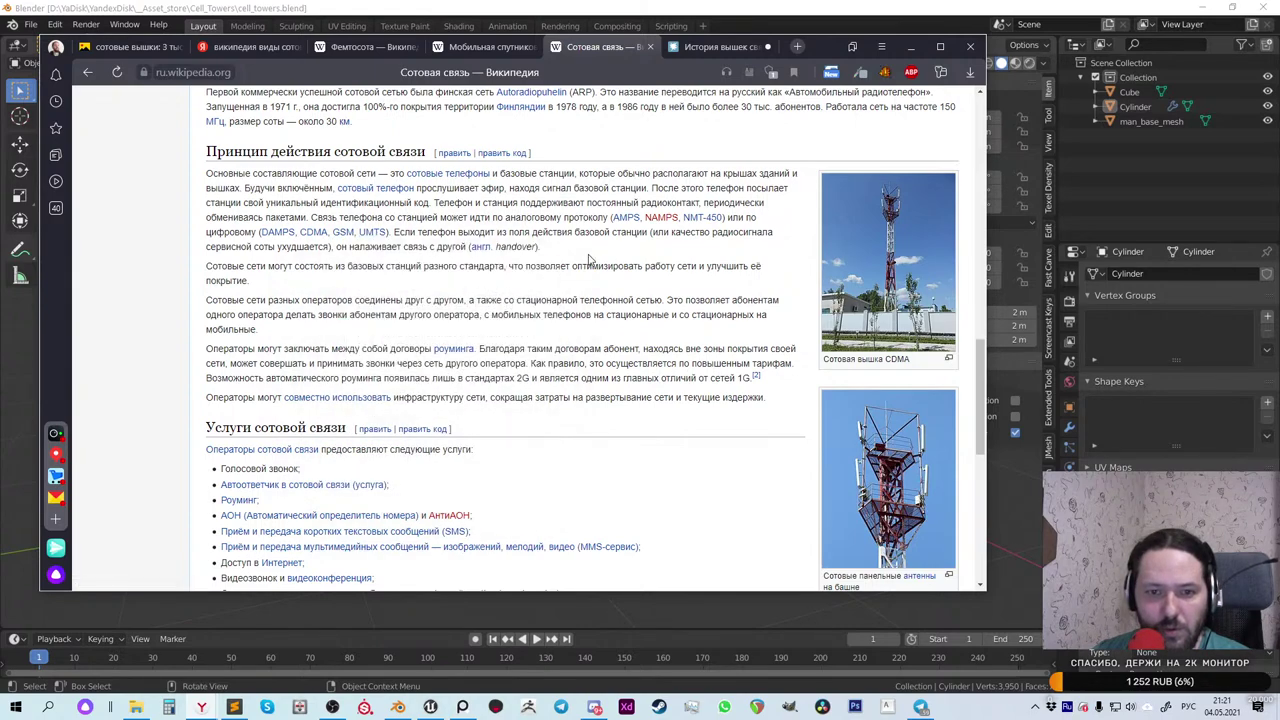
scroll(590, 260, down, 3)
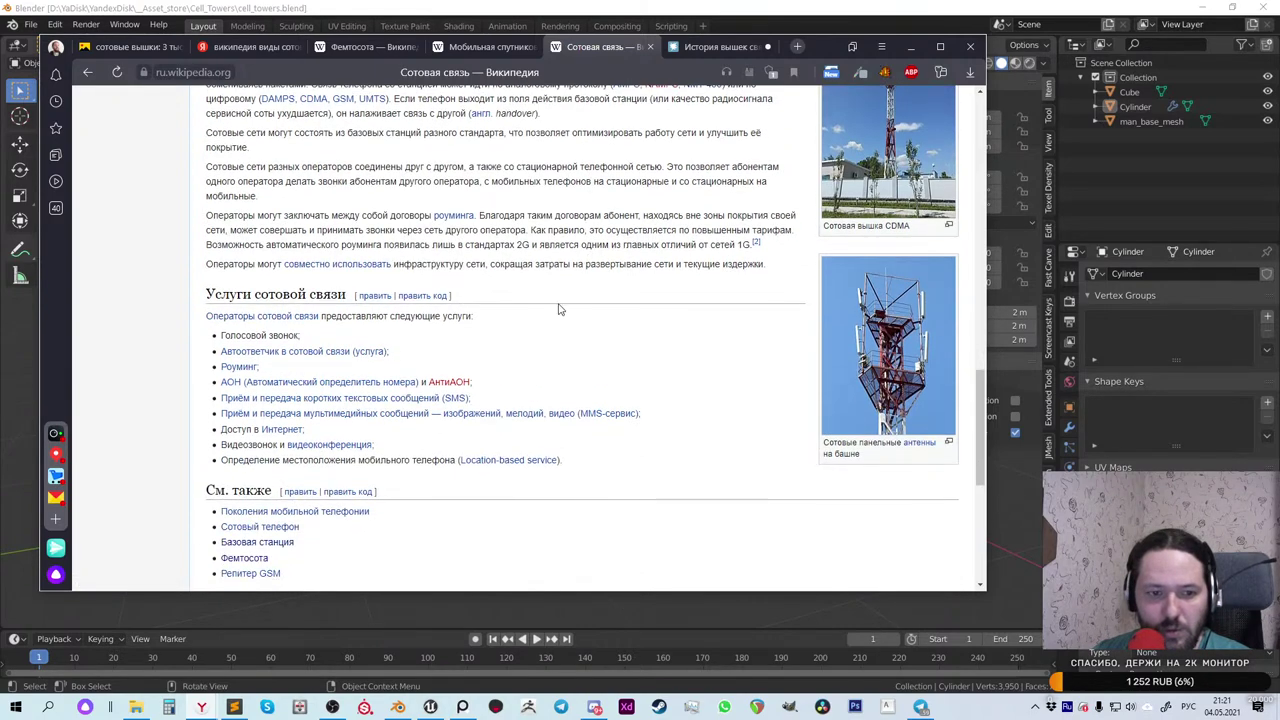
scroll(560, 310, down, 4)
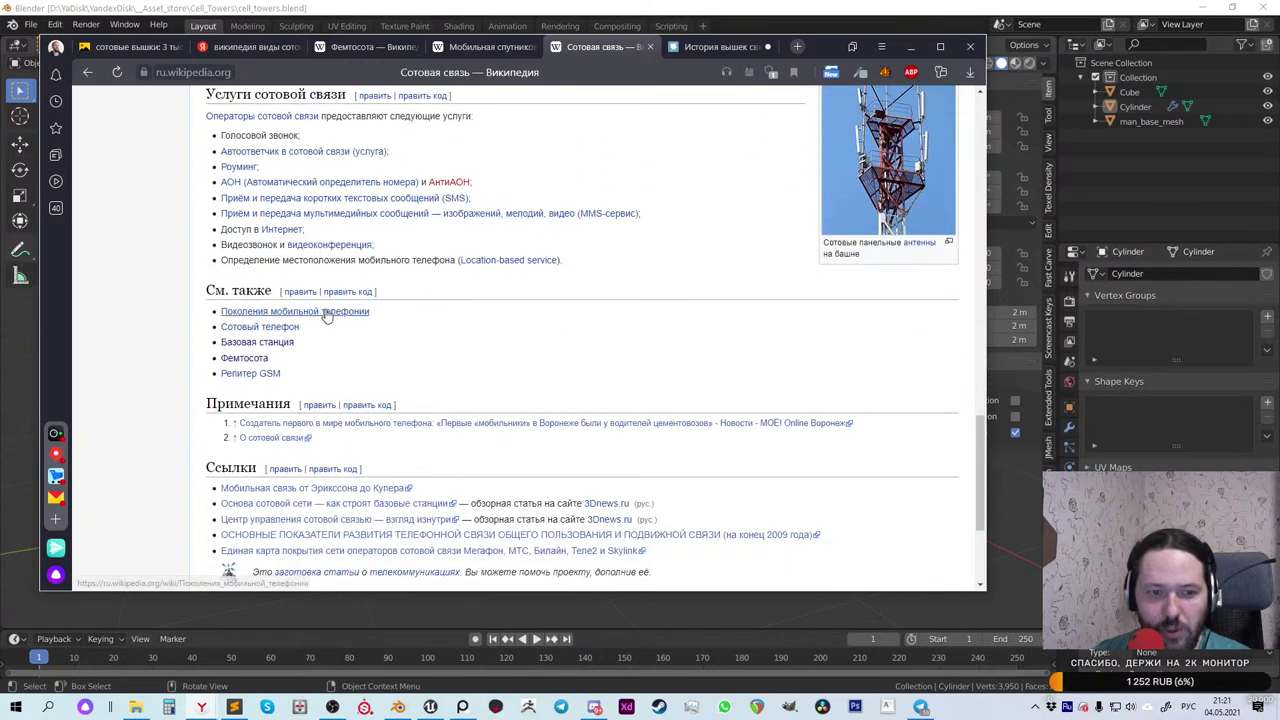
middle_click(330, 312)
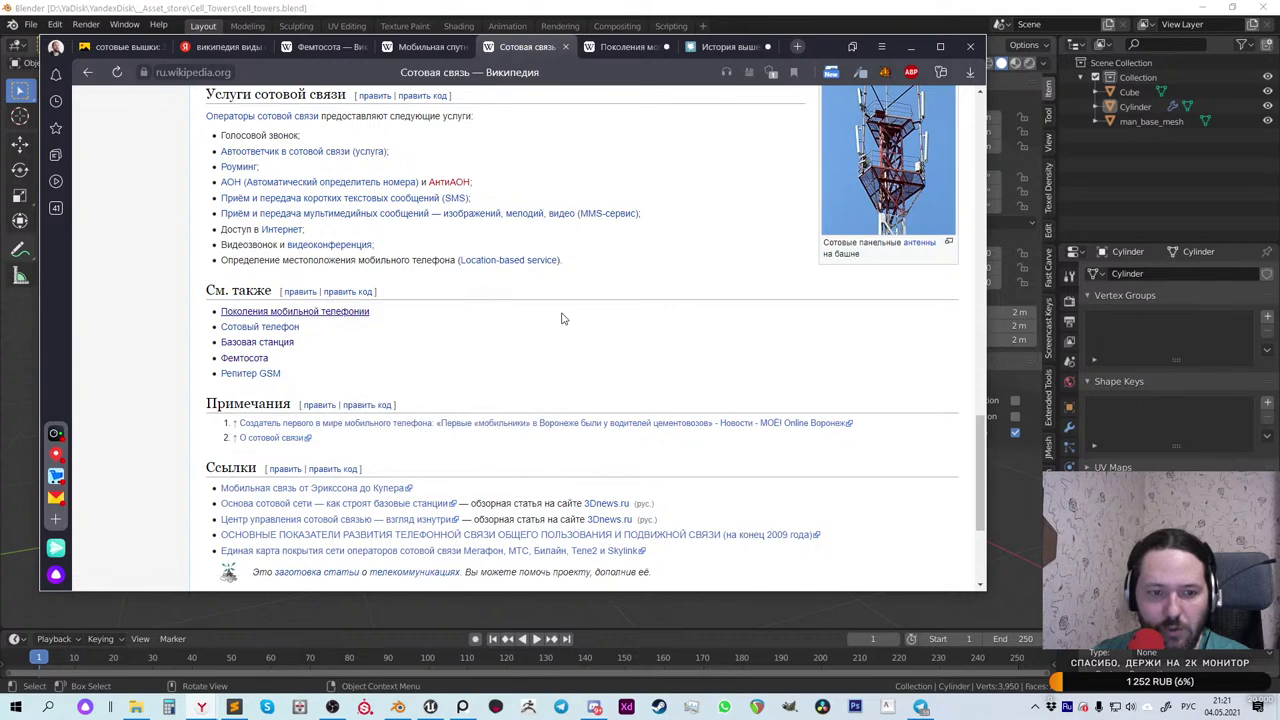
Step: Skim the Поколения мобильной телефонии article, then move to the Habr 'формы и виды' tower post
click(626, 46)
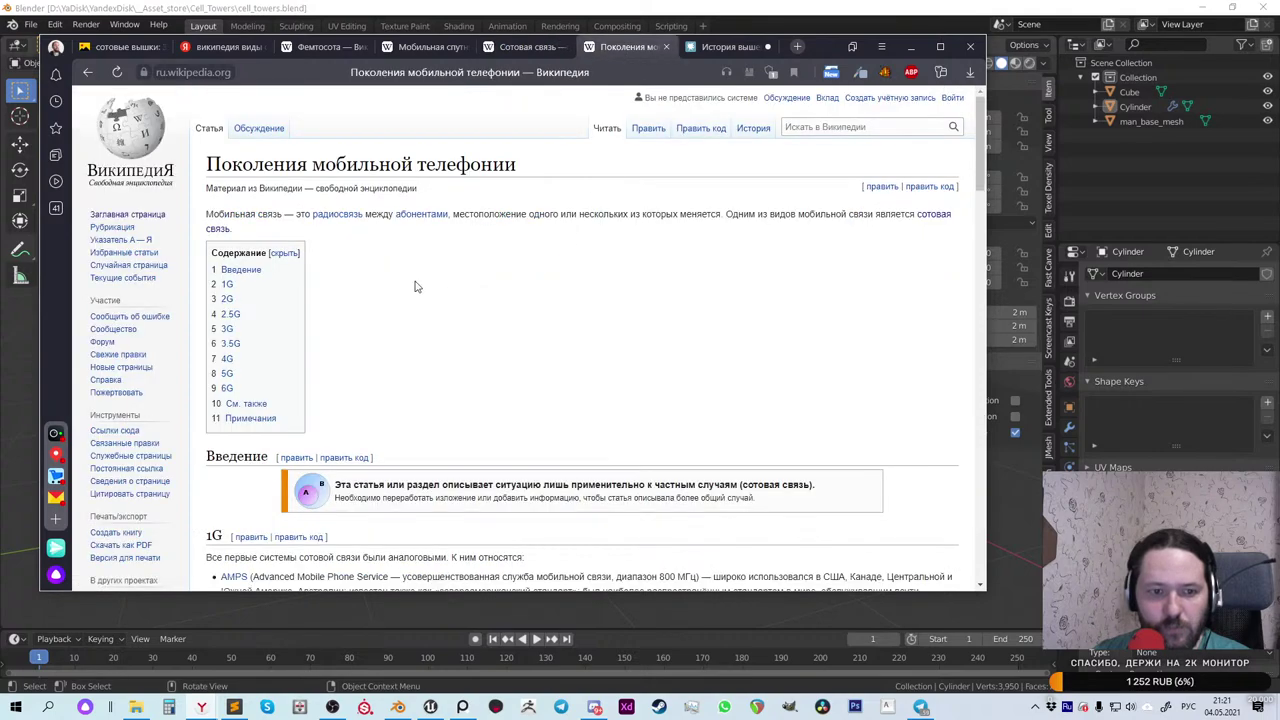
scroll(440, 275, down, 4)
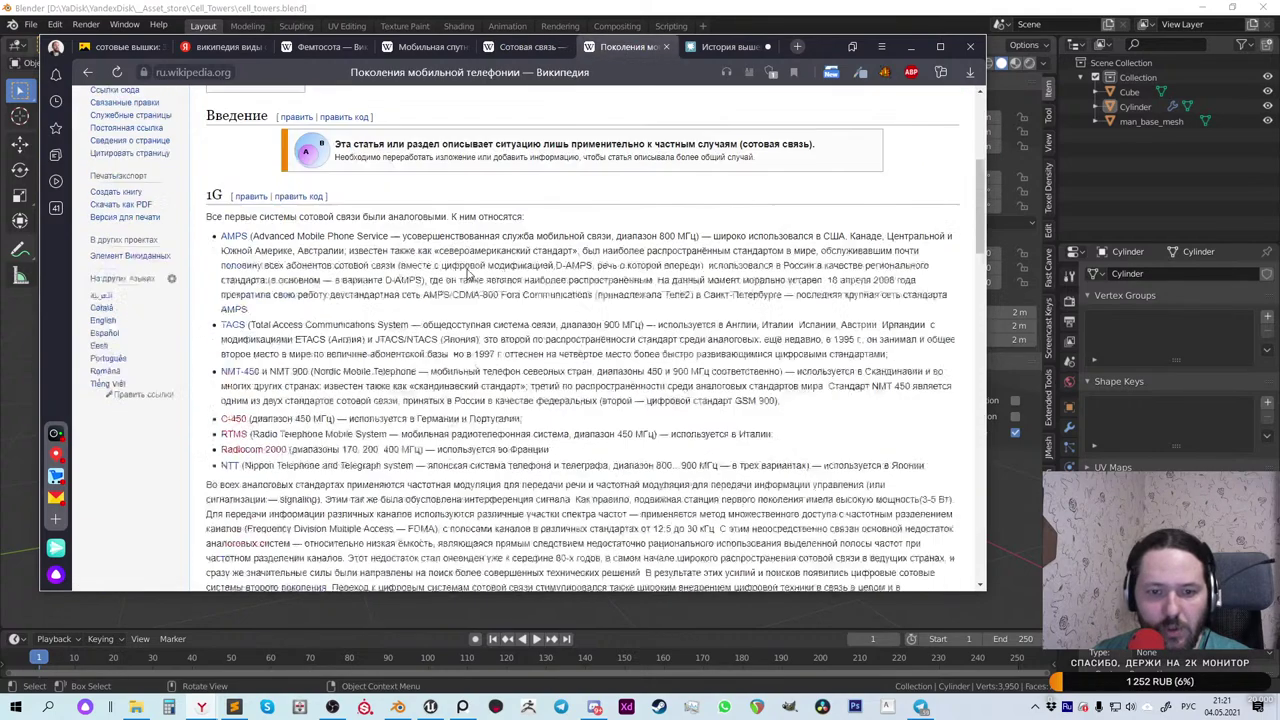
scroll(484, 234, down, 4)
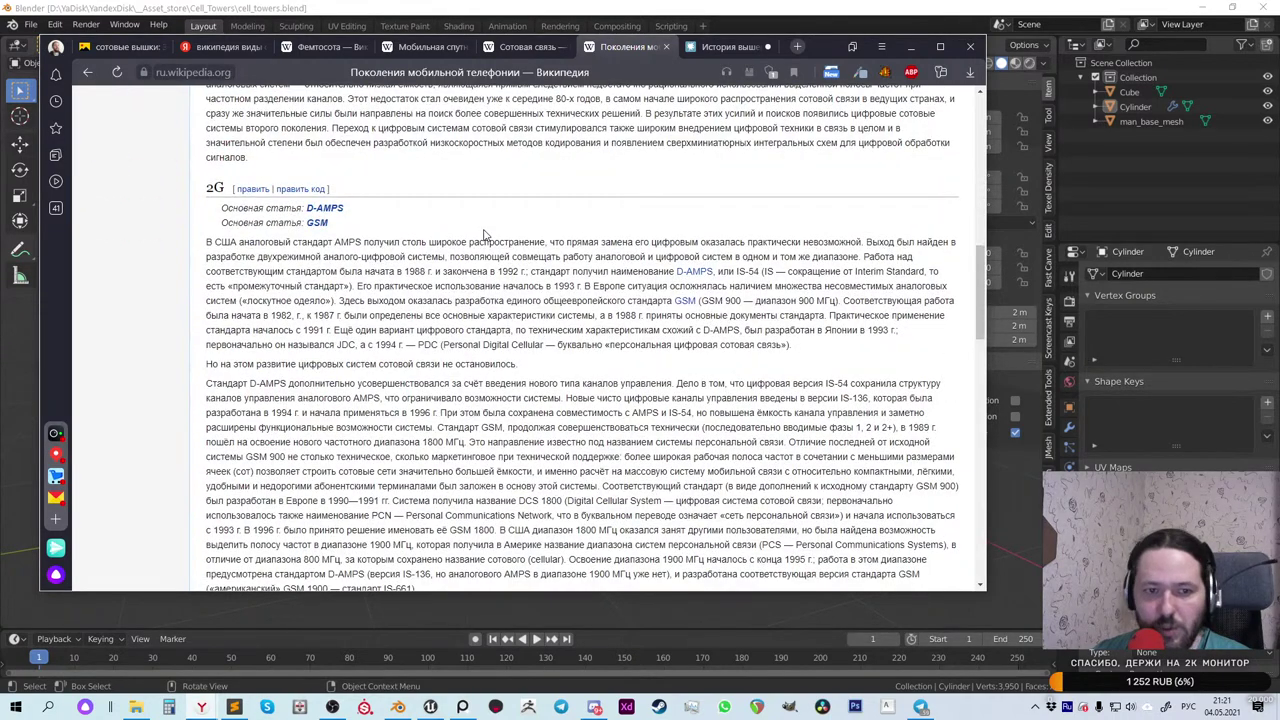
scroll(484, 234, down, 6)
scroll(484, 232, down, 10)
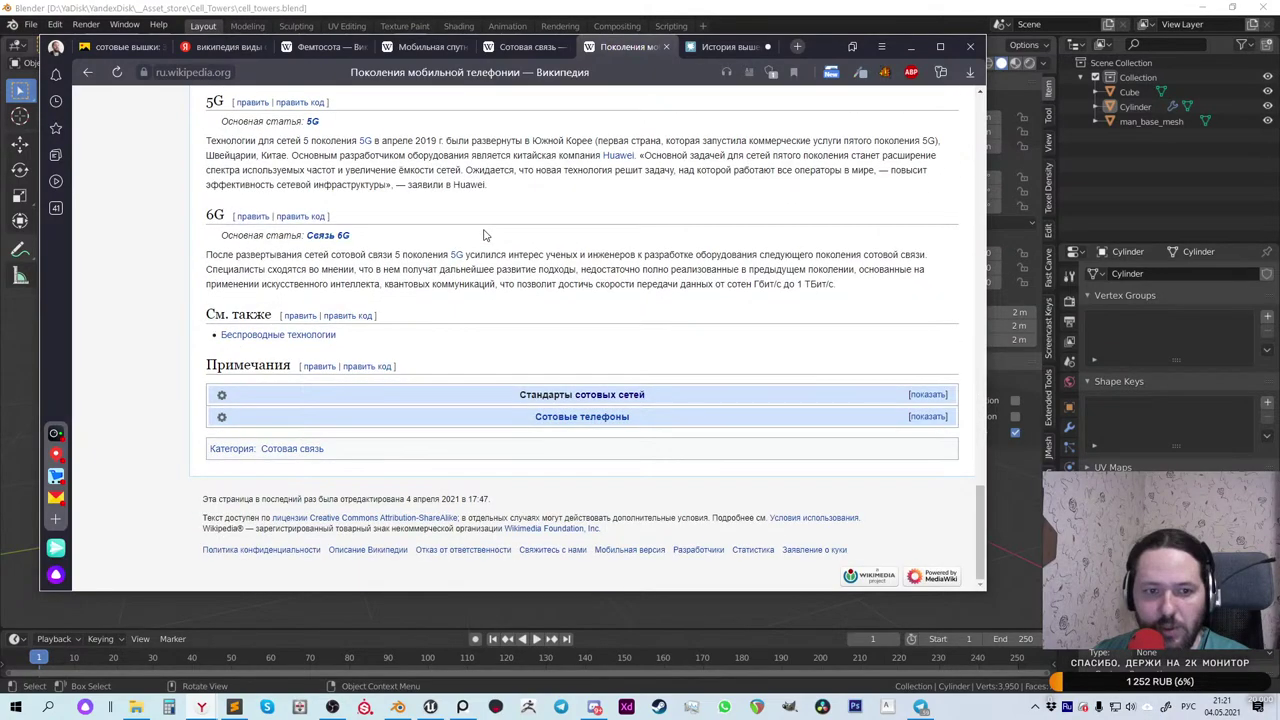
scroll(484, 234, up, 2)
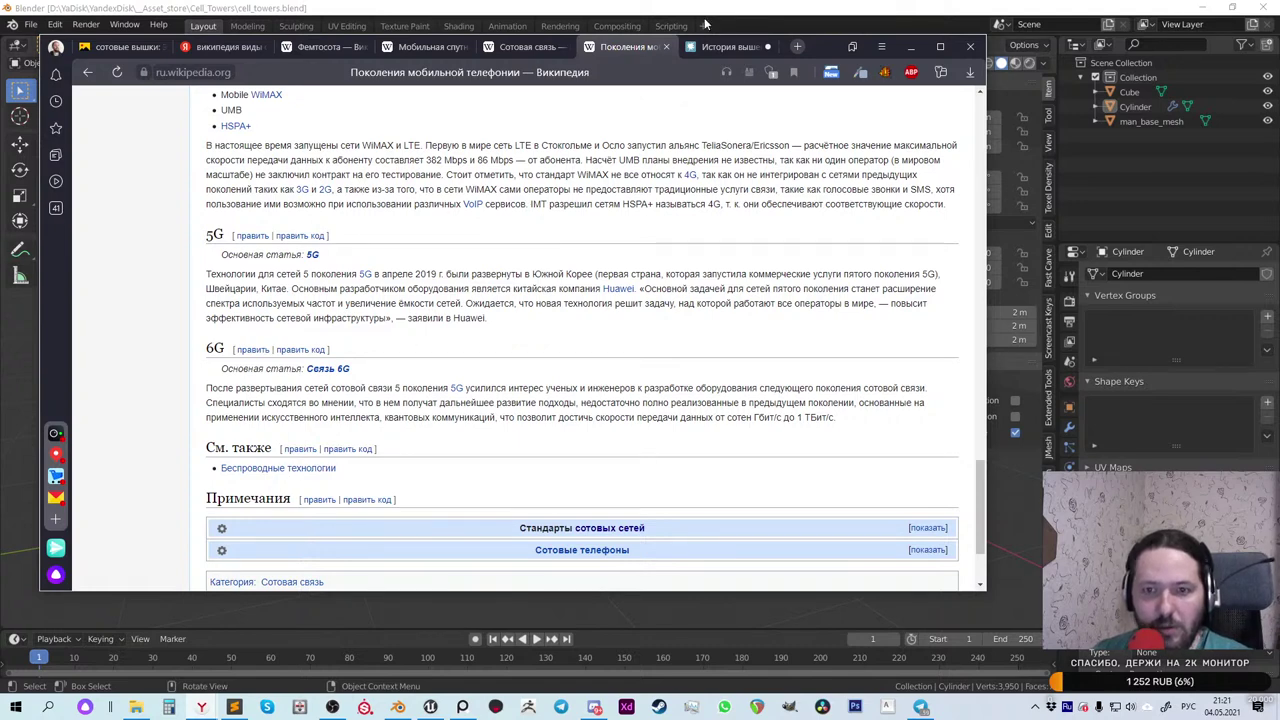
key(ctrl+Tab)
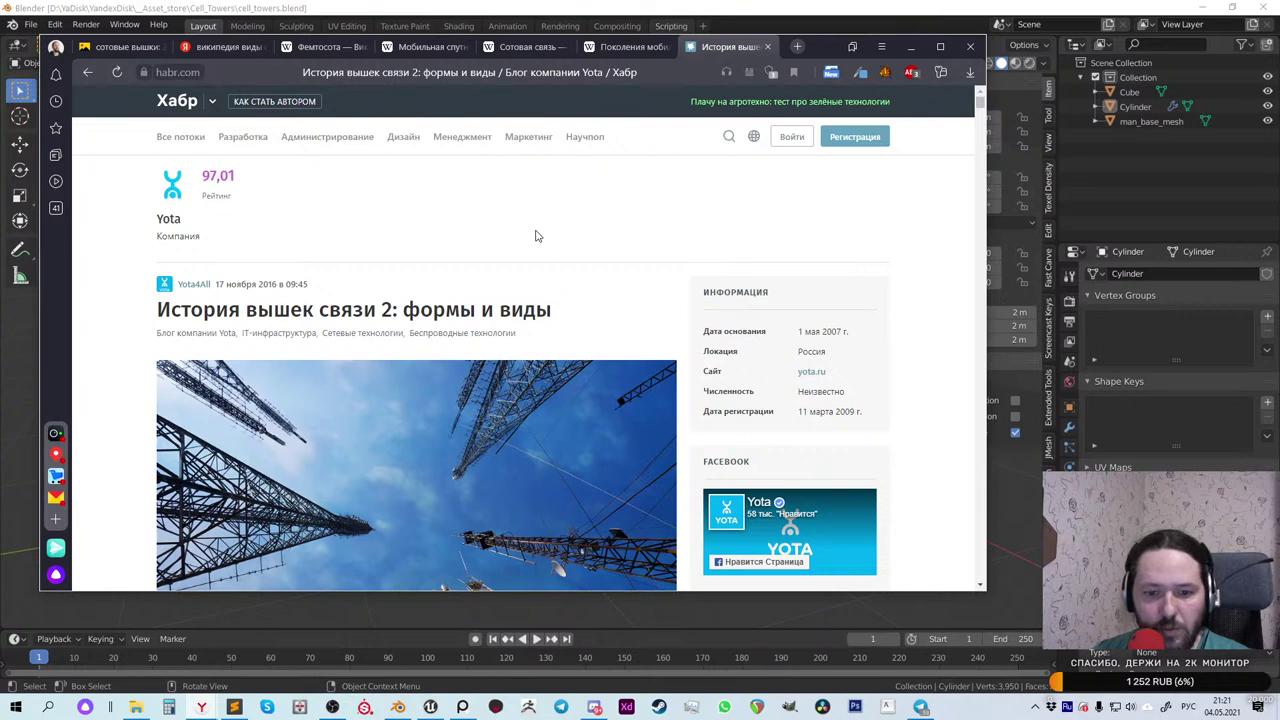
scroll(535, 236, down, 3)
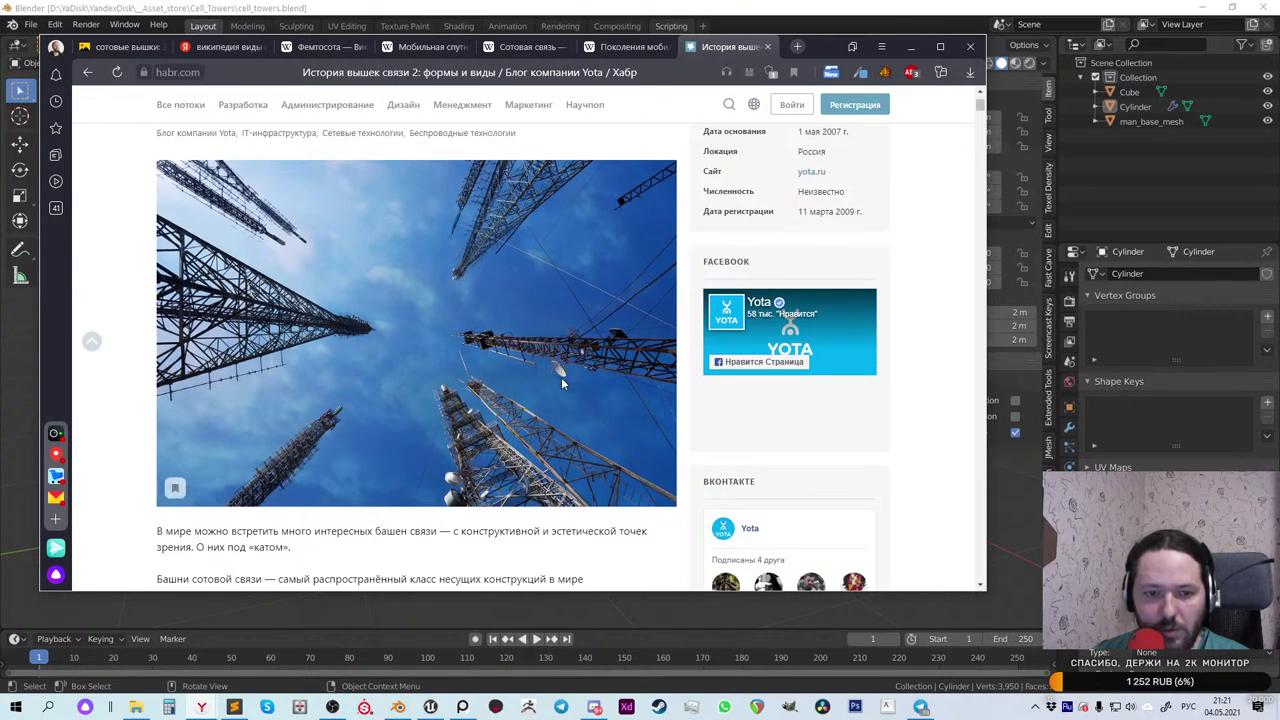
Step: Browse the Habr post's lattice and pole-mast tower photos
scroll(561, 377, down, 1)
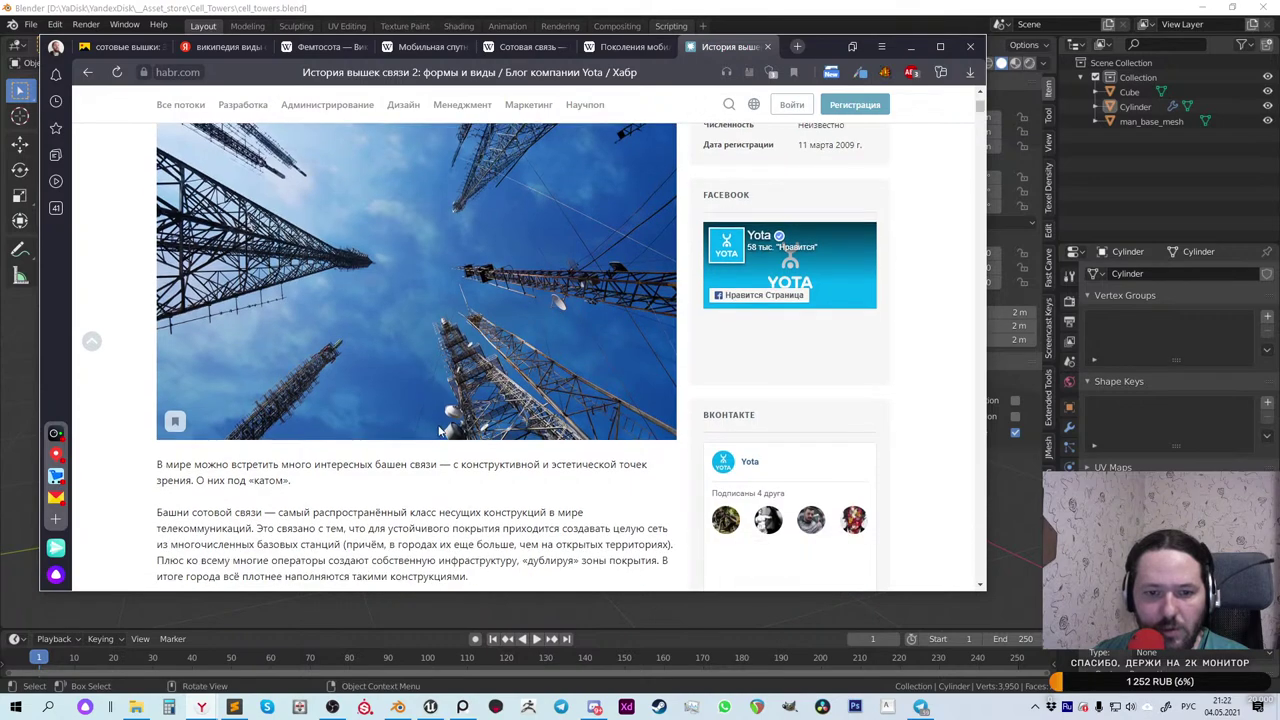
scroll(530, 318, down, 8)
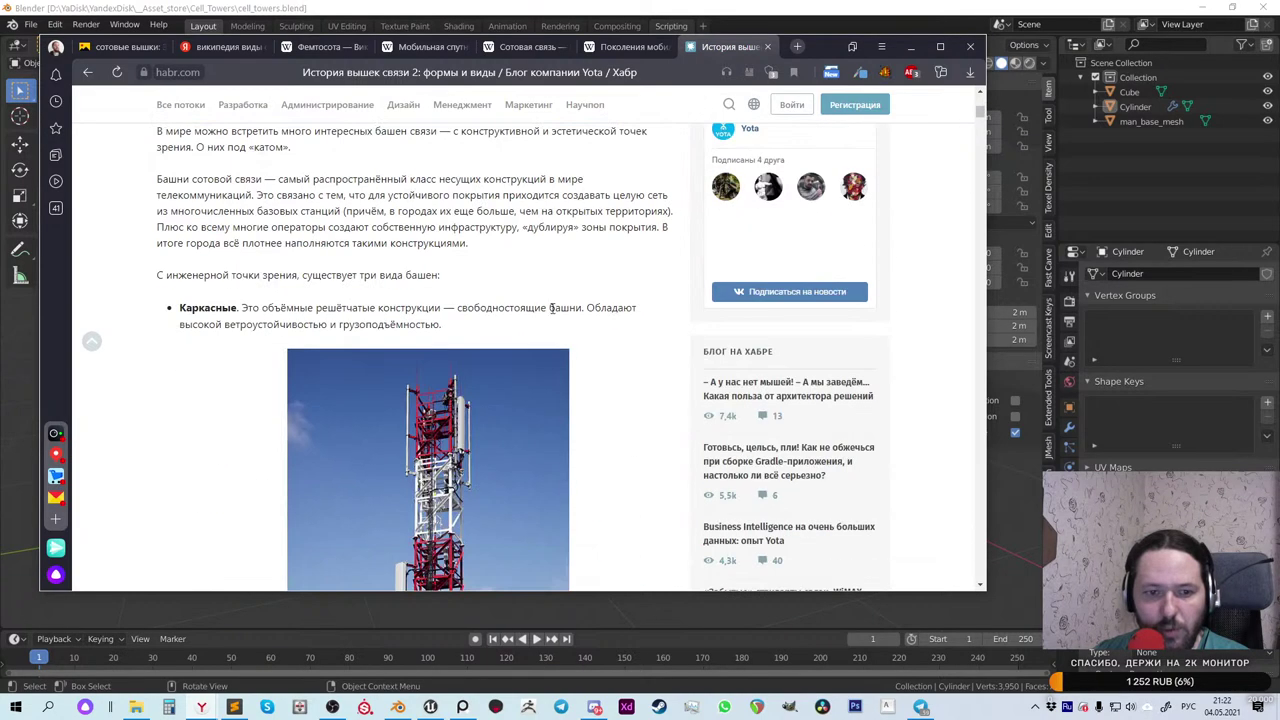
scroll(570, 314, up, 1)
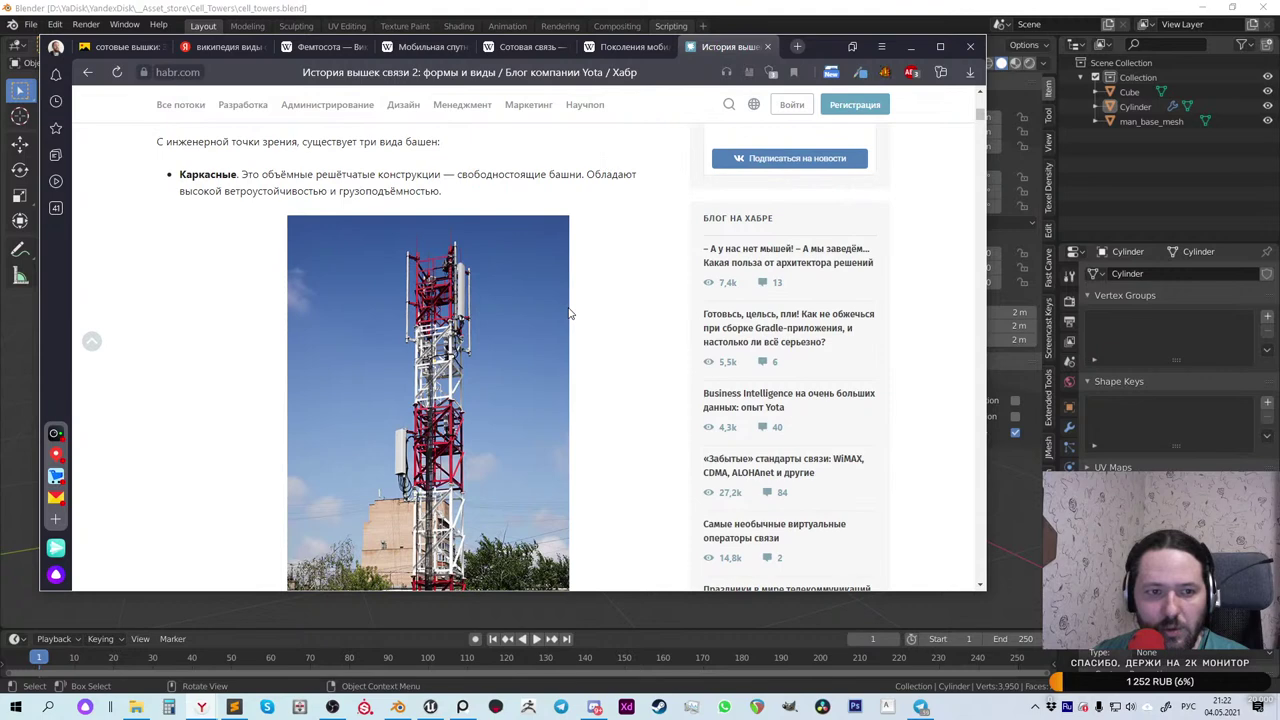
scroll(570, 314, up, 1)
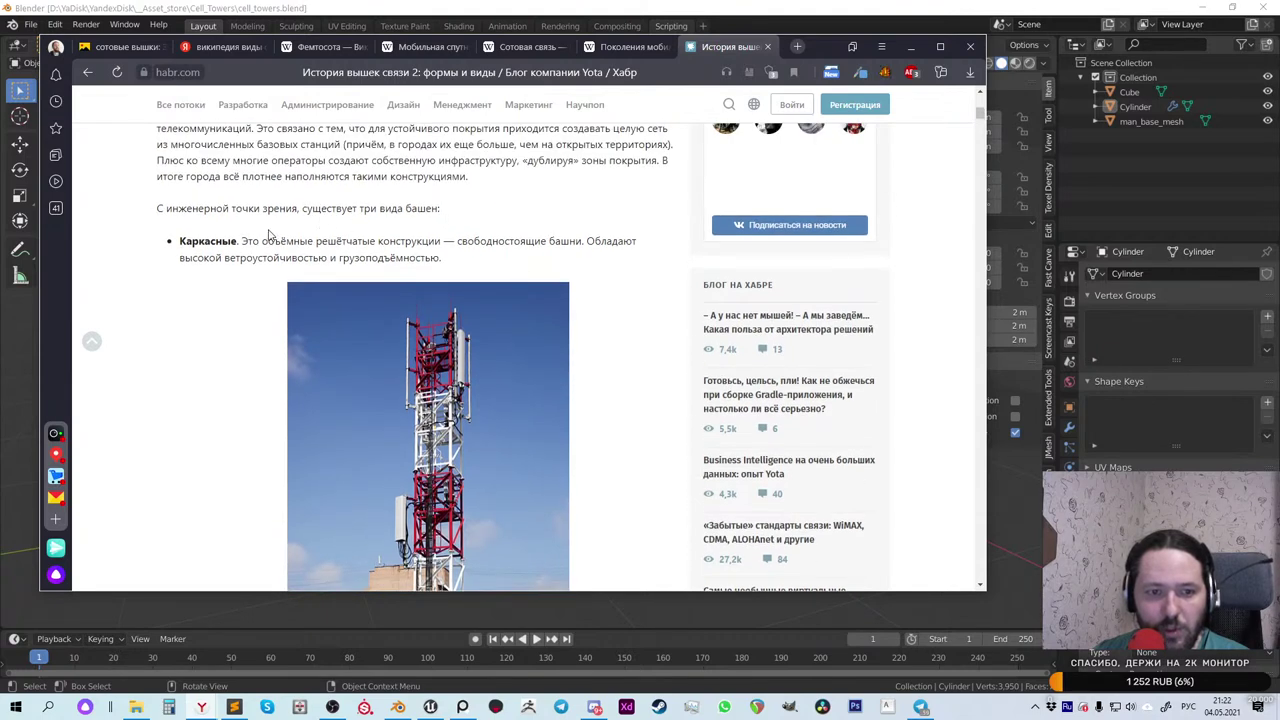
scroll(520, 262, down, 13)
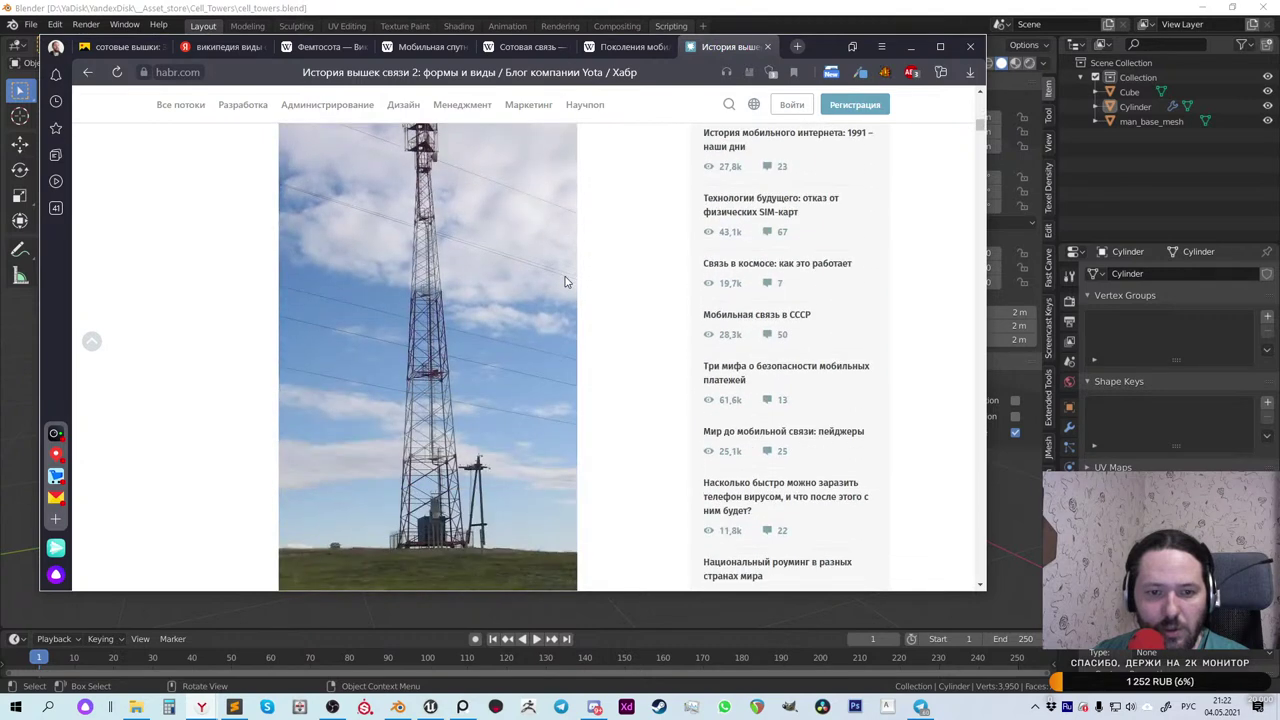
scroll(565, 282, down, 4)
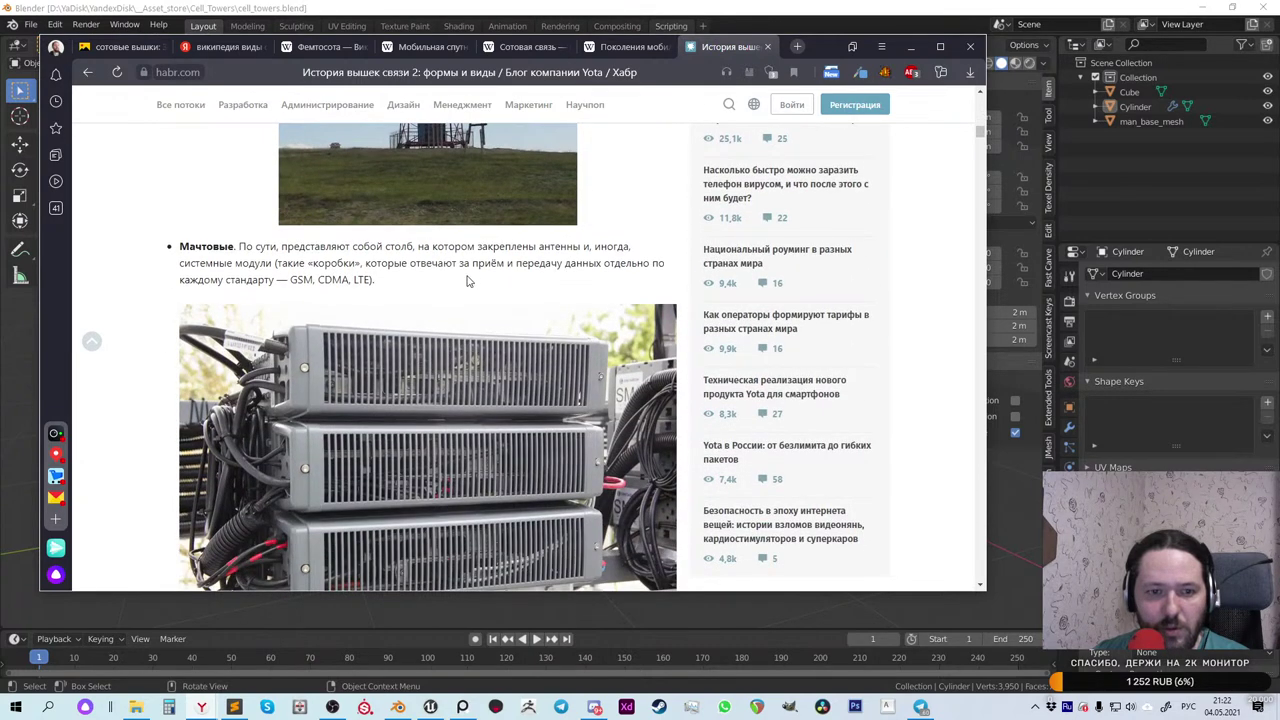
scroll(466, 282, down, 15)
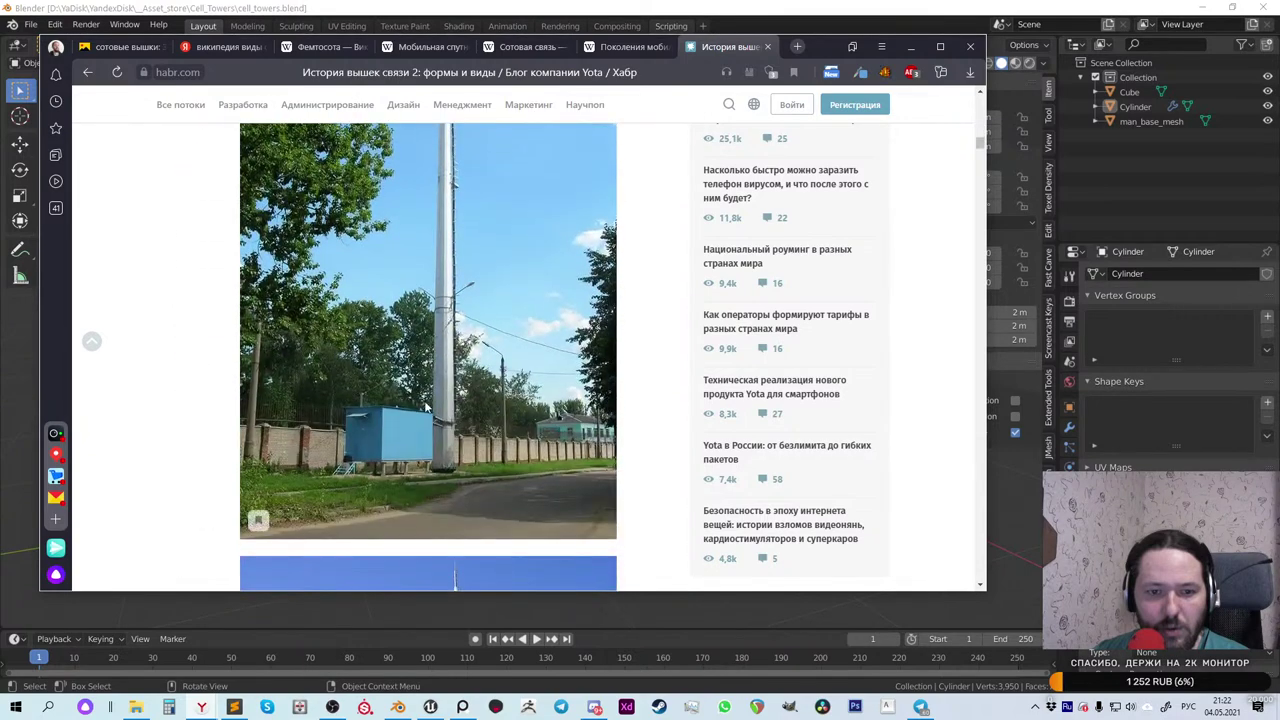
scroll(480, 350, down, 6)
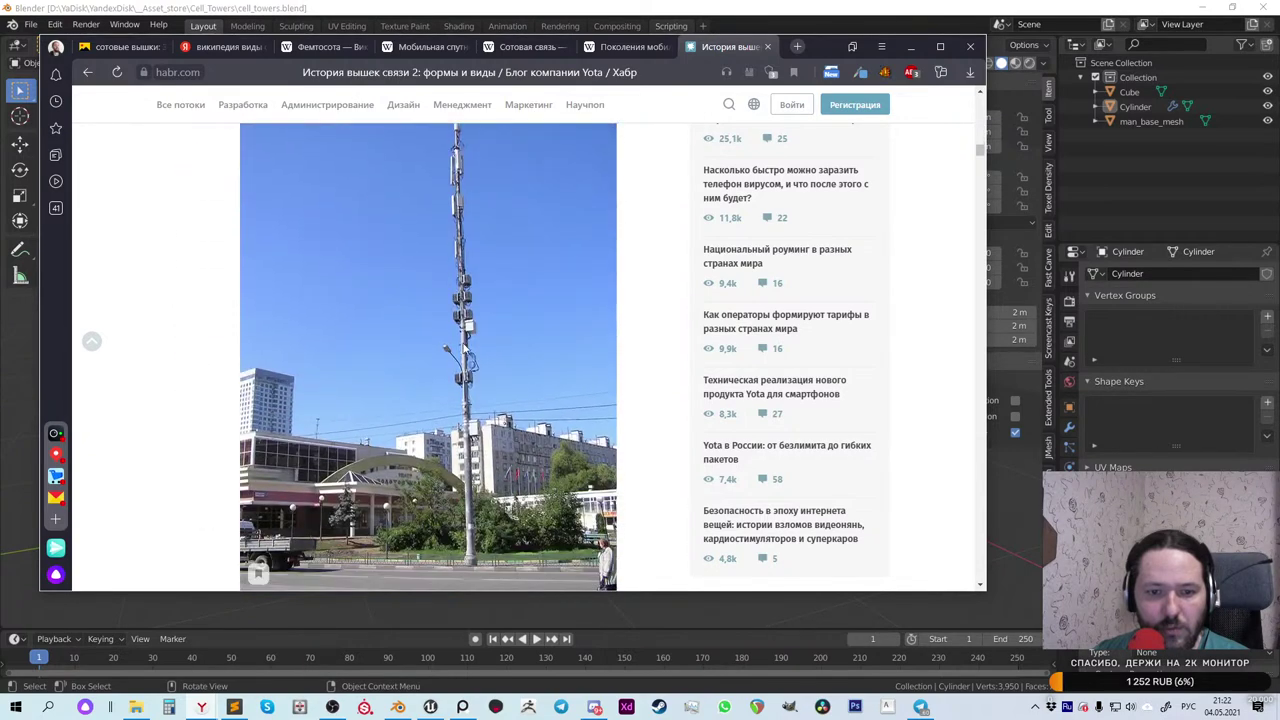
scroll(467, 285, up, 1)
Step: Open the slim pole-mast tower photo in a new tab and continue to the guyed-mast section
right_click(464, 347)
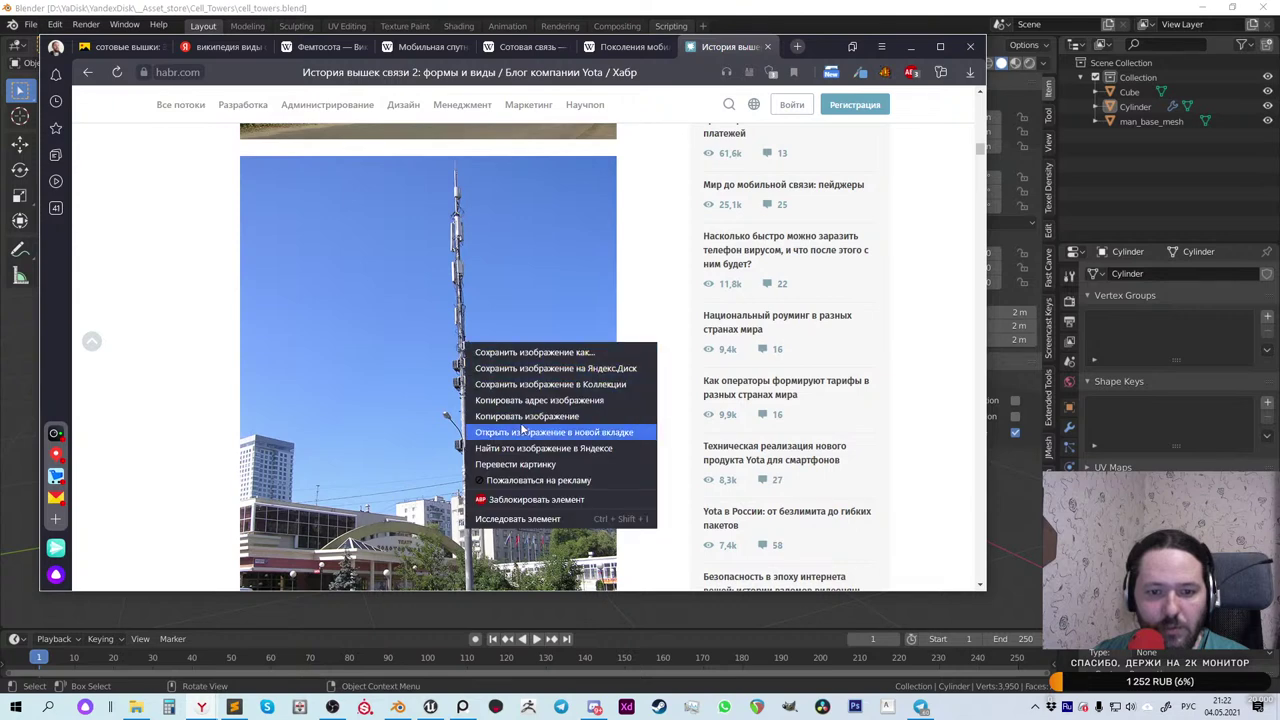
click(521, 419)
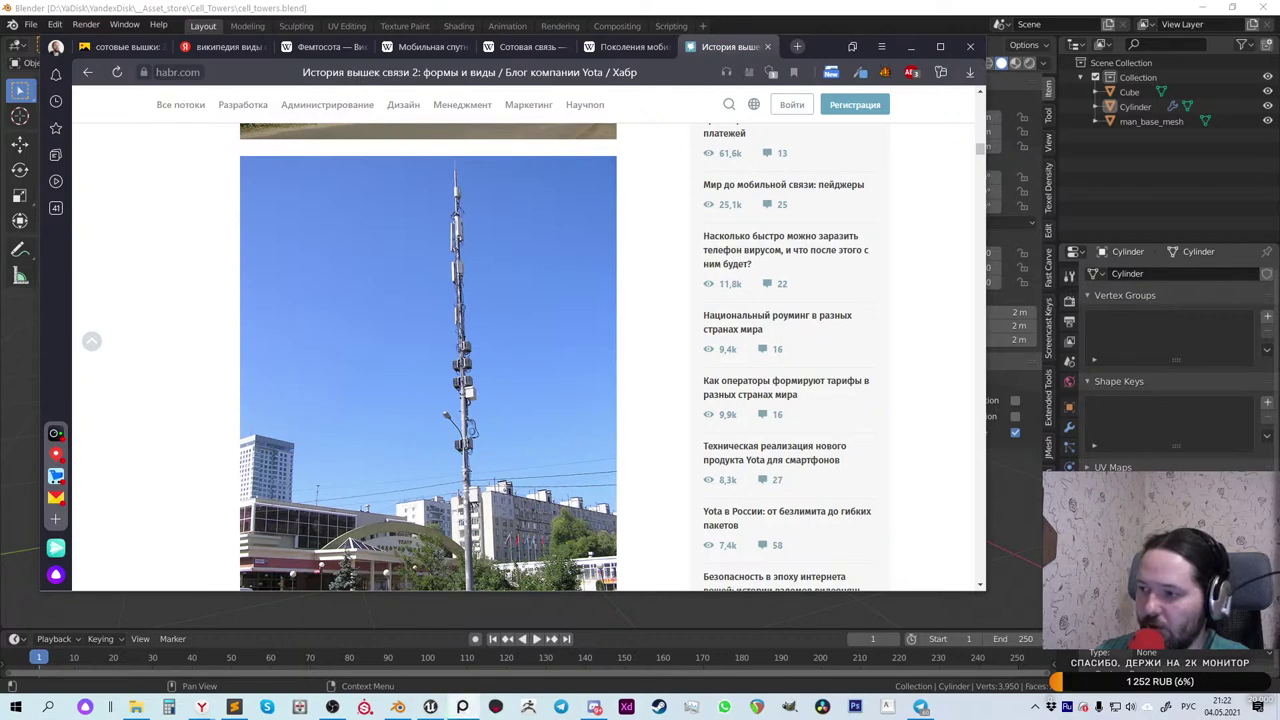
scroll(458, 345, down, 5)
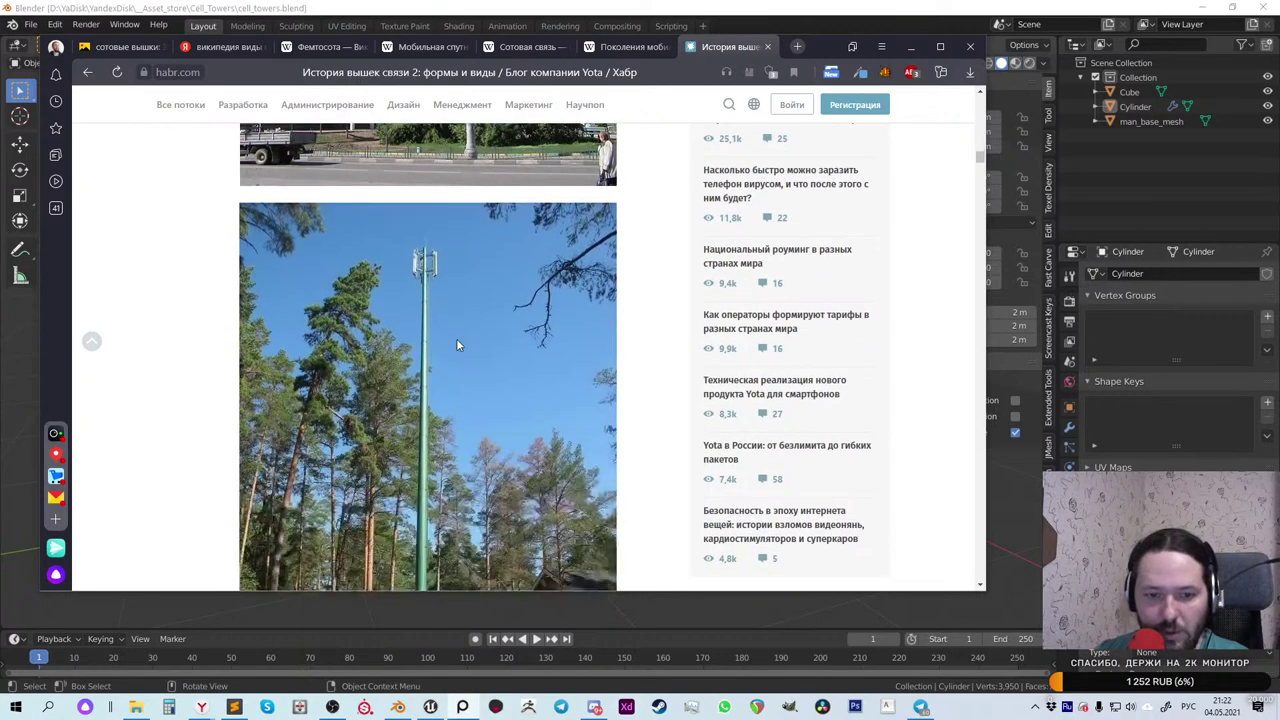
scroll(457, 345, down, 8)
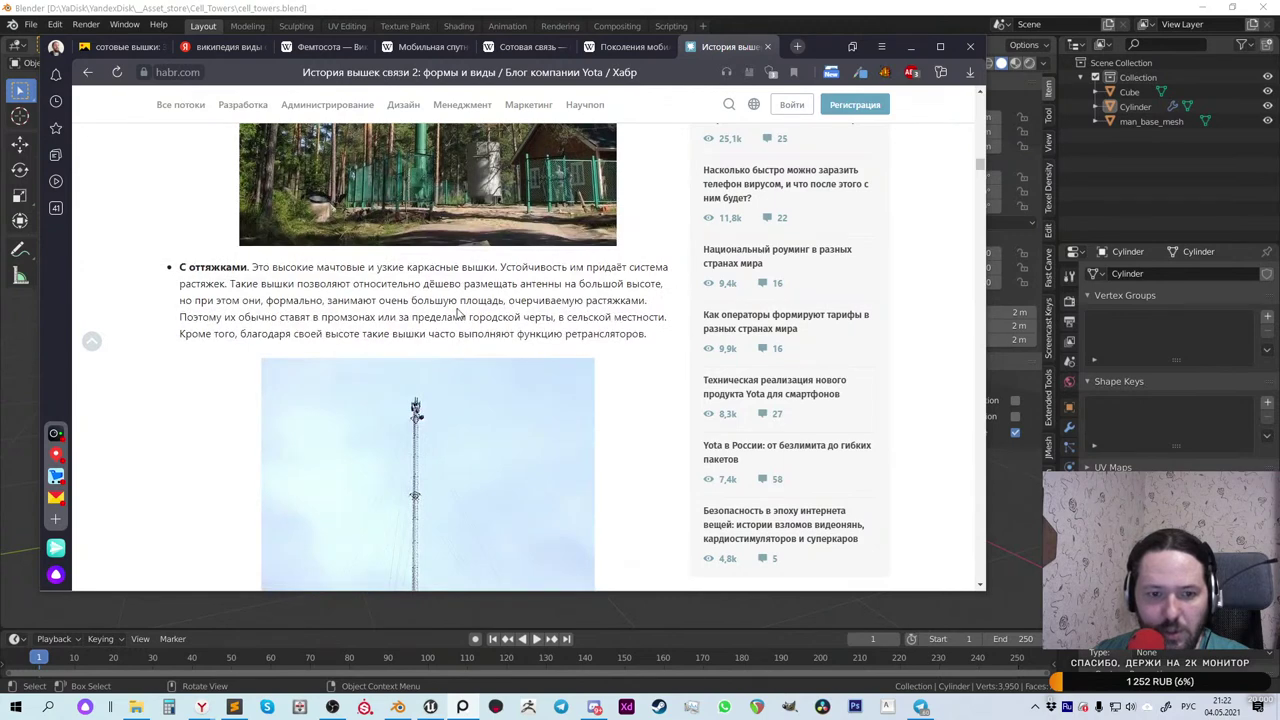
Step: Open the guyed tower photo in a new tab
scroll(457, 315, down, 2)
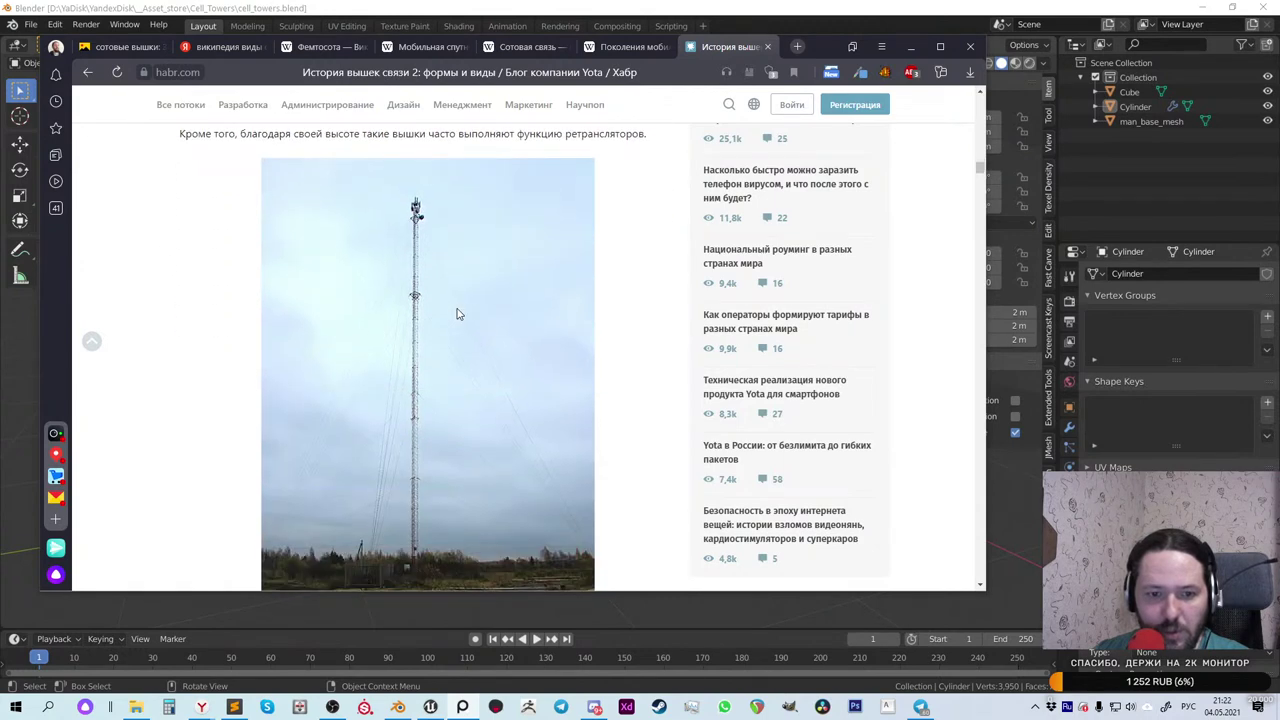
right_click(416, 472)
click(495, 541)
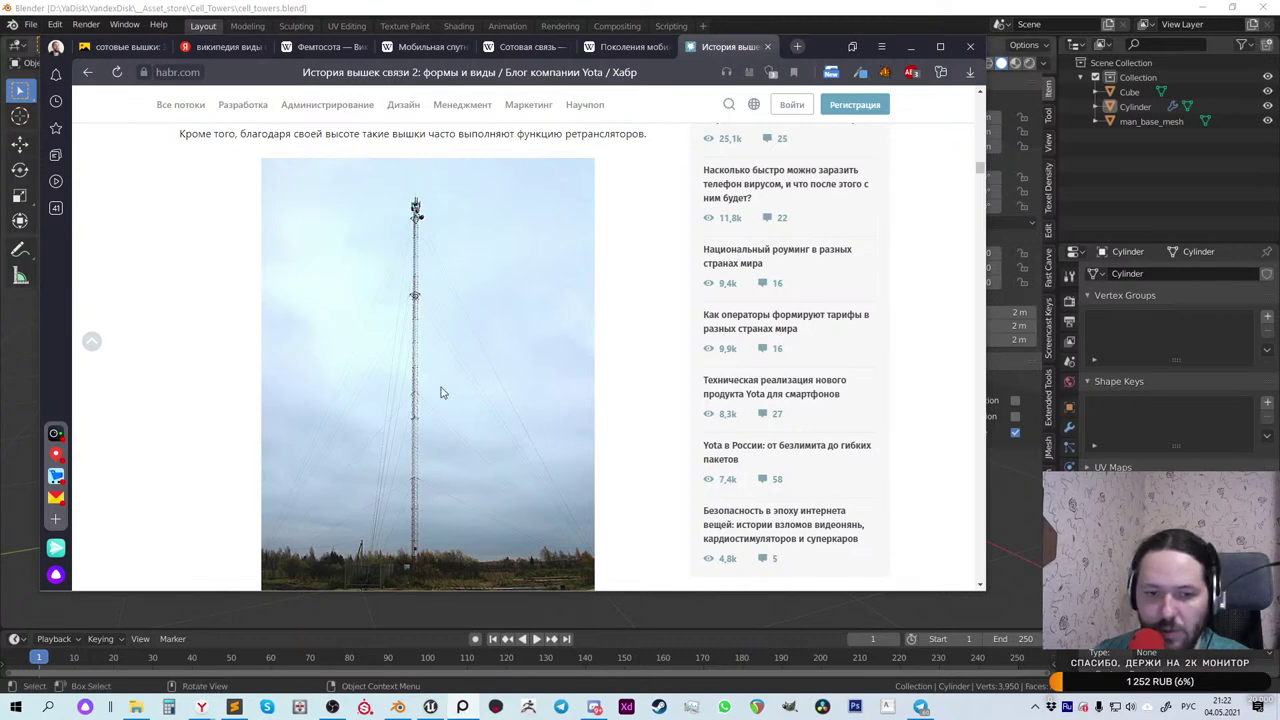
Step: Scroll past the dish-laden lattice towers and copy the red-and-white lattice tower photo
scroll(441, 393, down, 5)
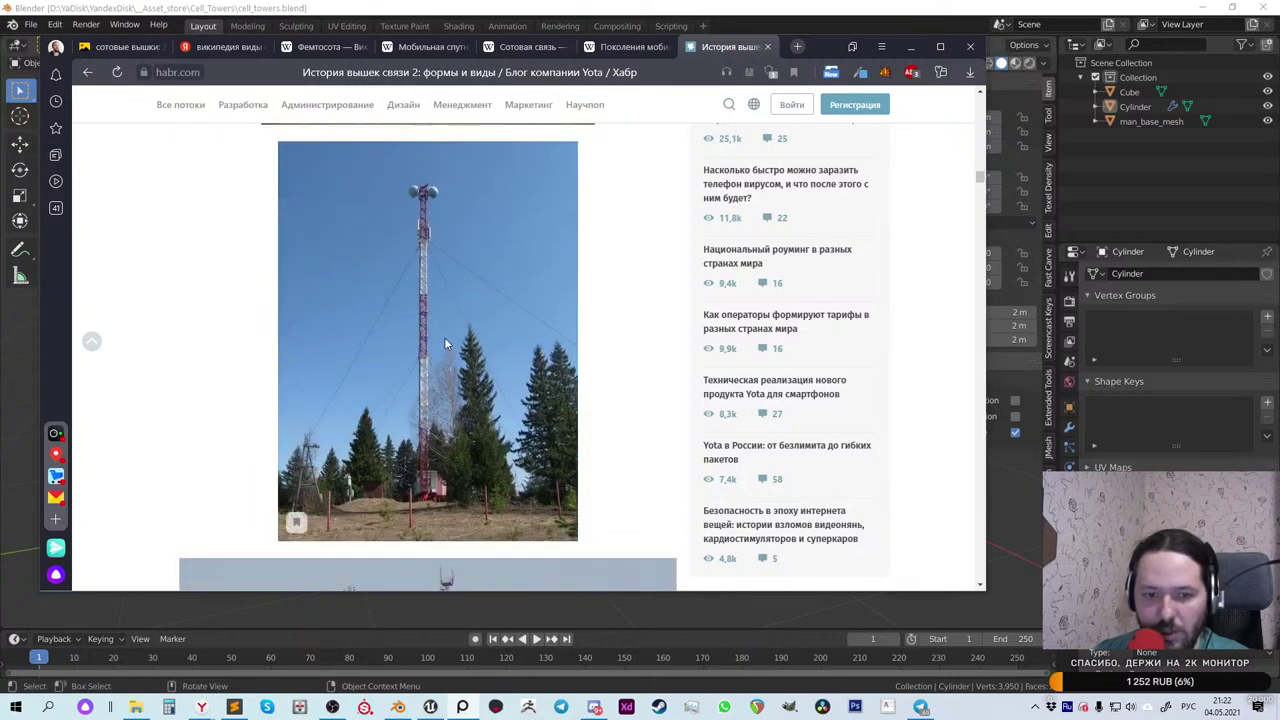
scroll(446, 344, down, 4)
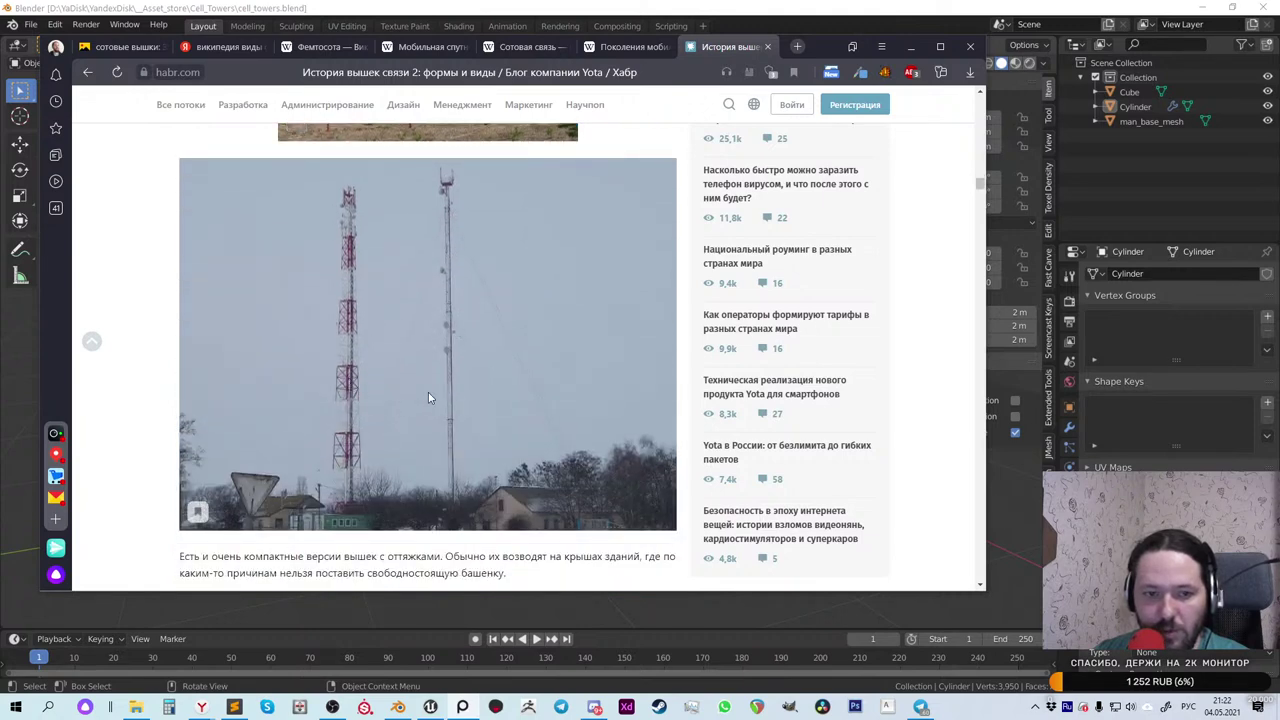
scroll(428, 398, down, 6)
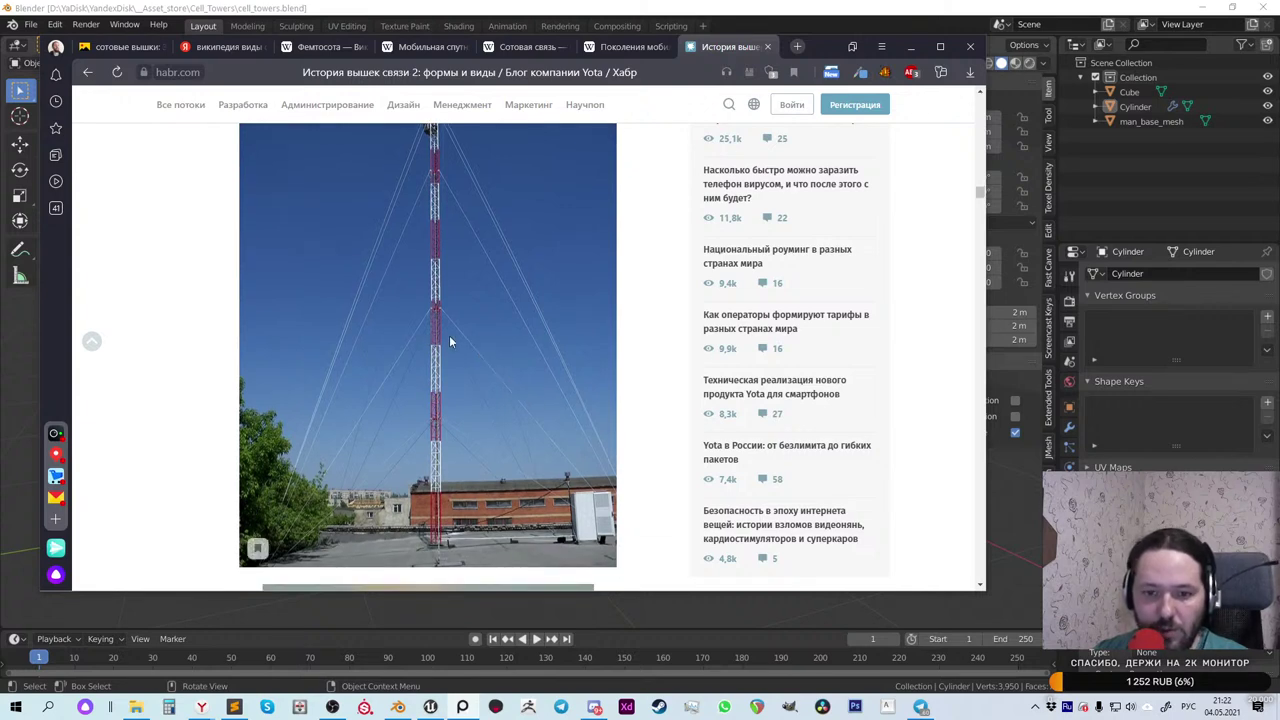
scroll(449, 342, down, 5)
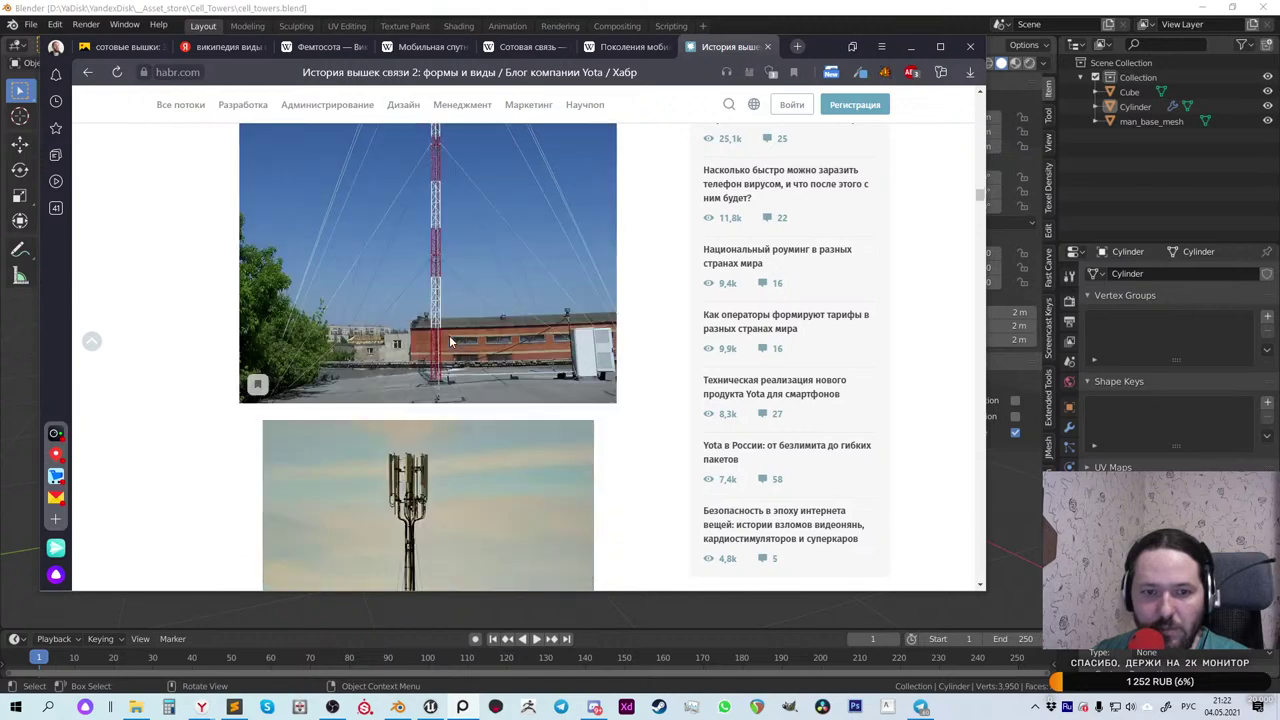
scroll(449, 342, down, 6)
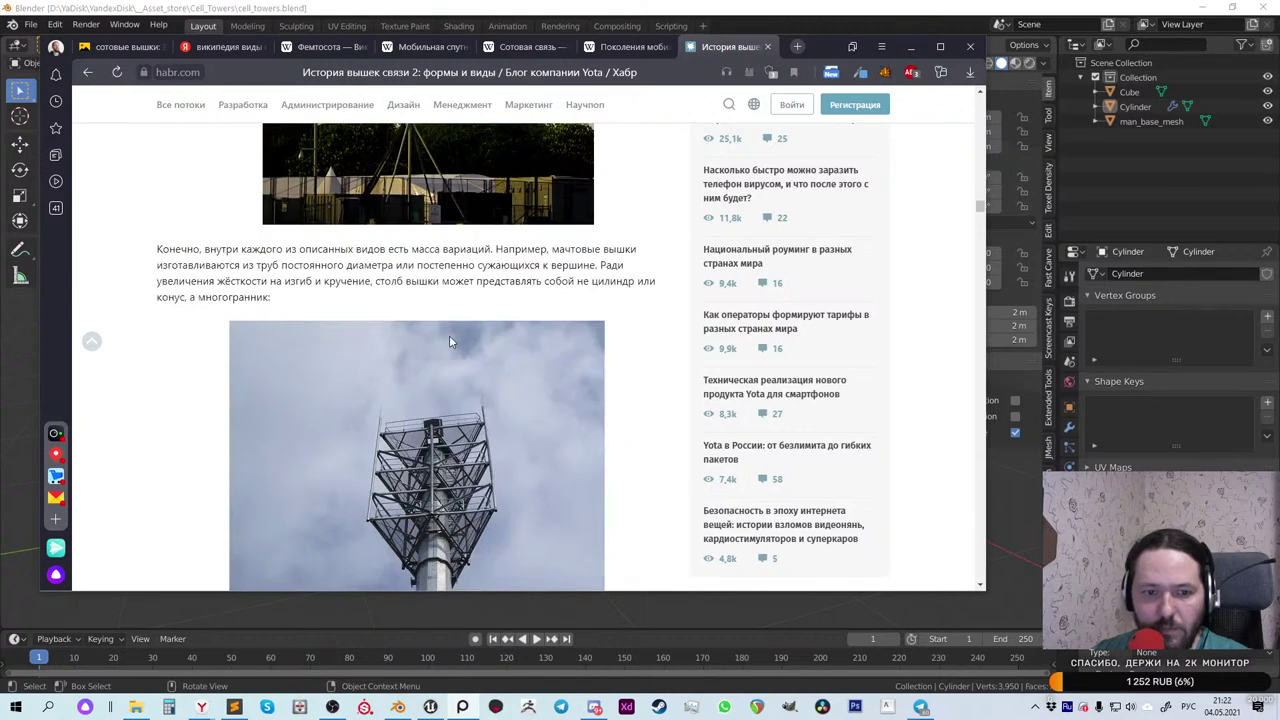
scroll(449, 342, down, 4)
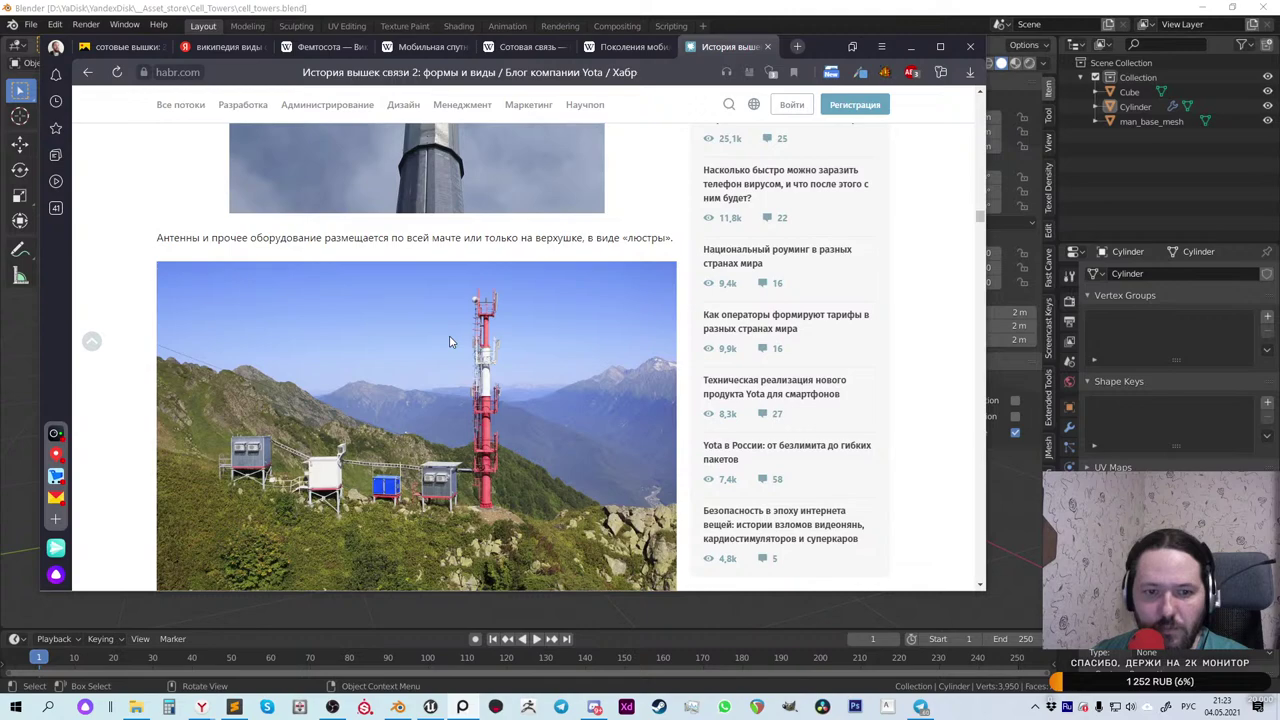
scroll(449, 342, up, 3)
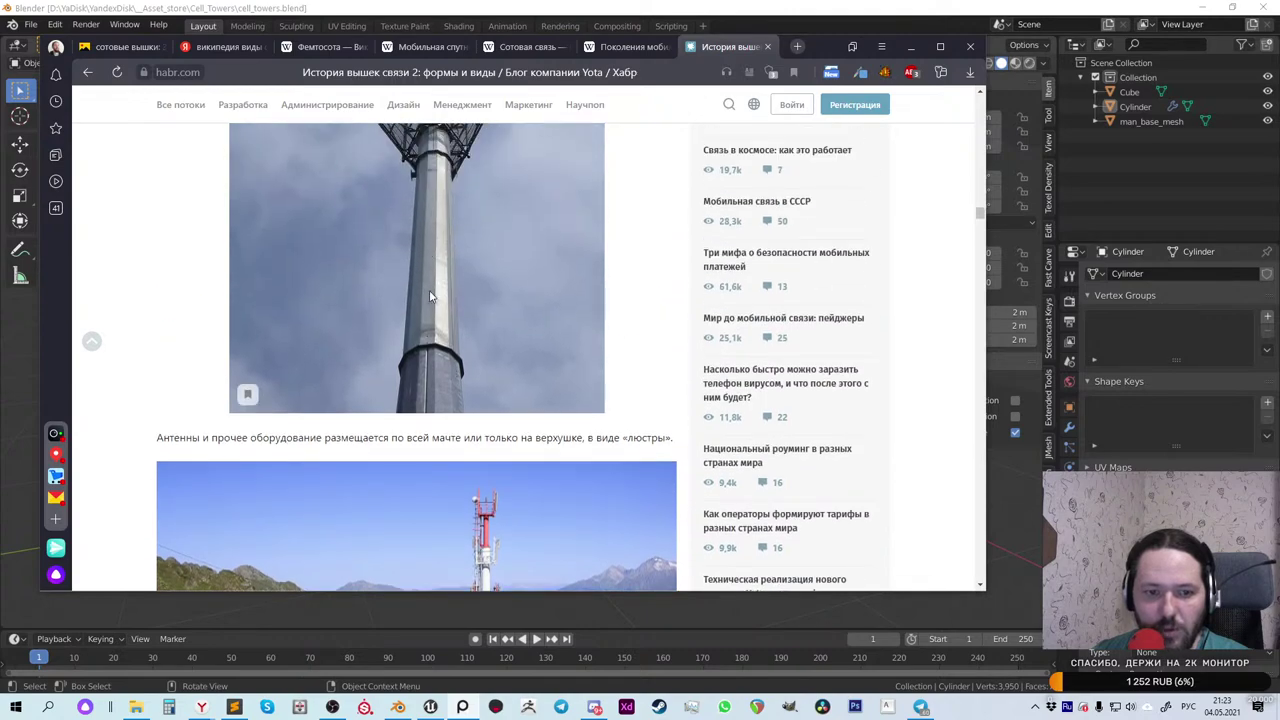
scroll(430, 296, down, 8)
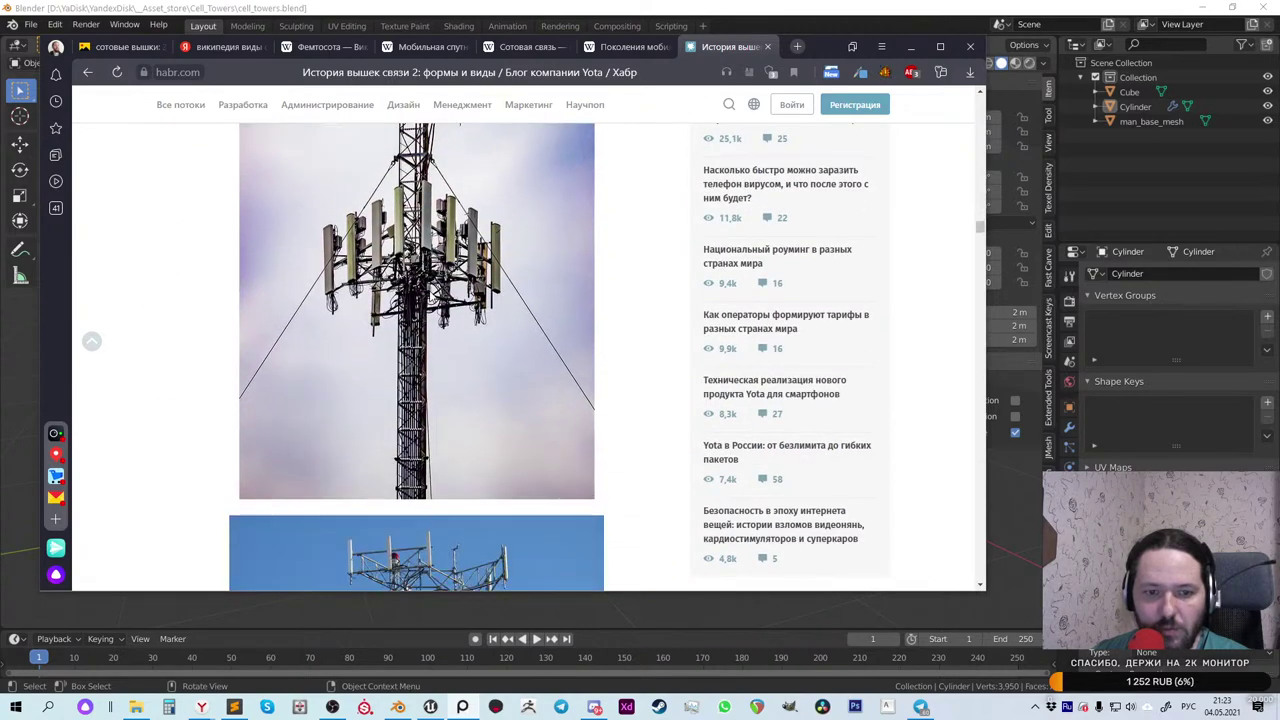
scroll(430, 296, down, 8)
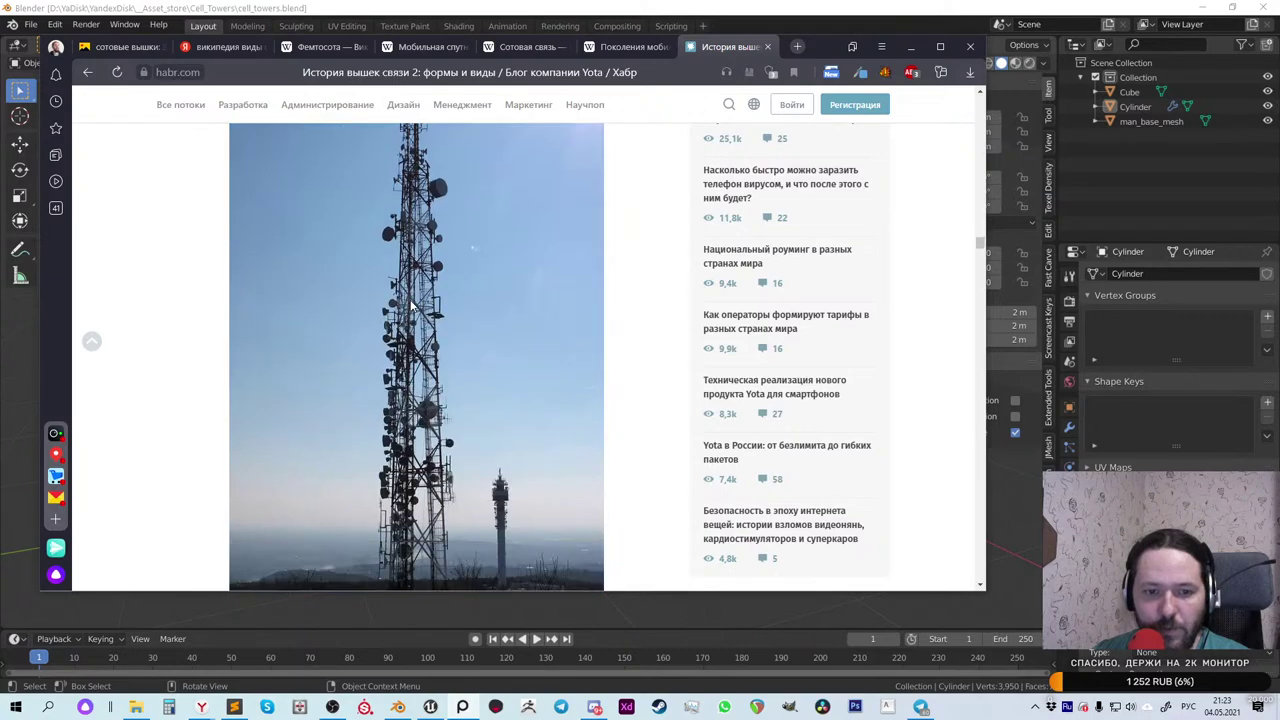
scroll(411, 305, down, 5)
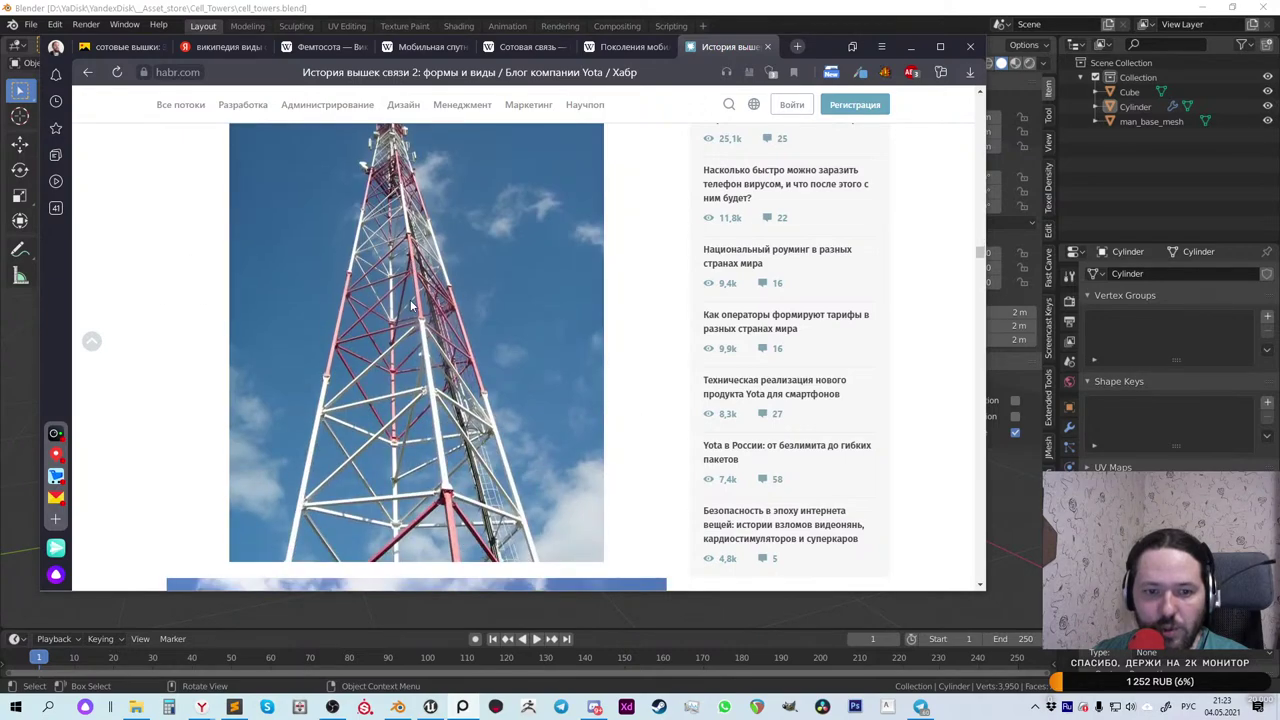
scroll(411, 305, up, 1)
right_click(411, 305)
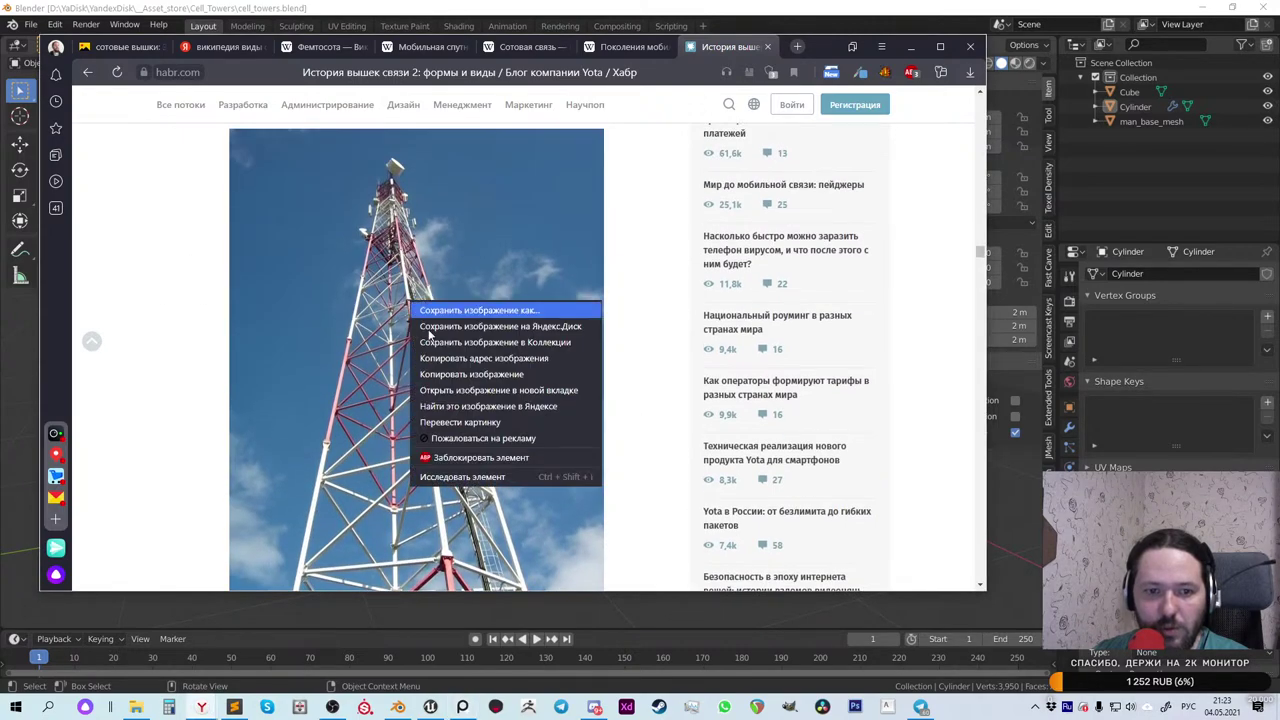
click(471, 375)
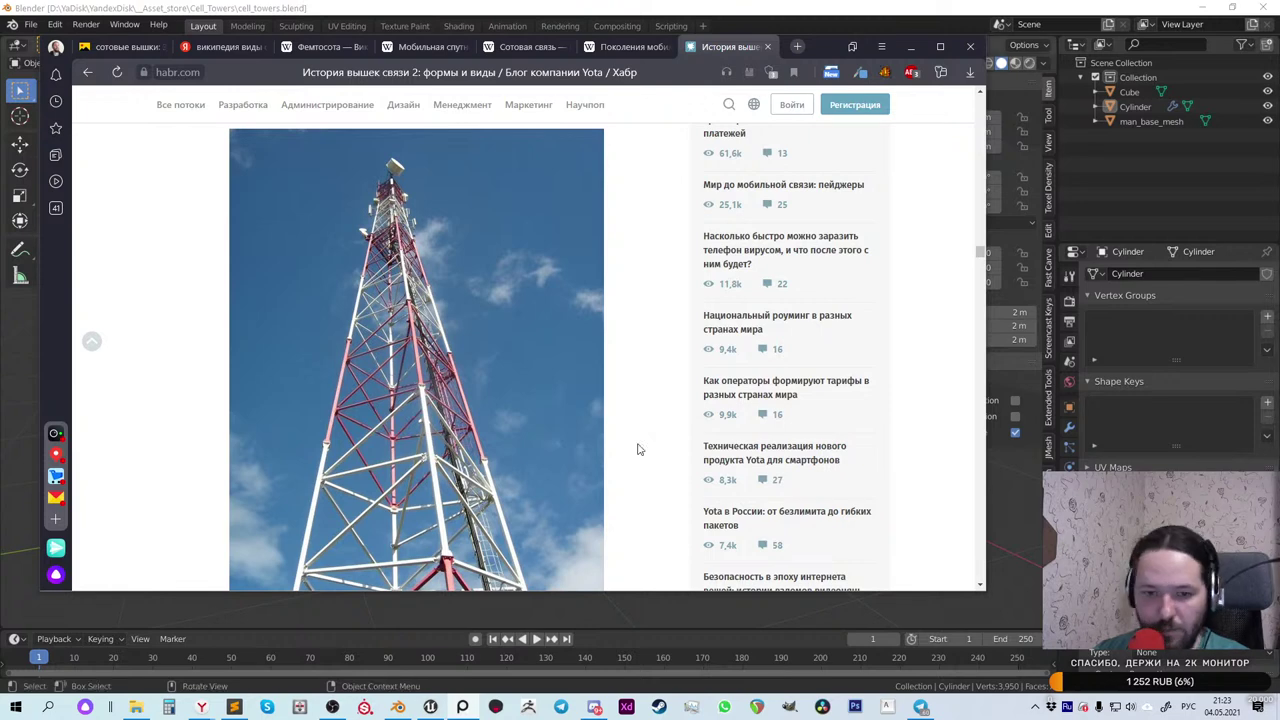
Step: Copy the snowy collapsed tower photo to the clipboard
scroll(489, 318, down, 8)
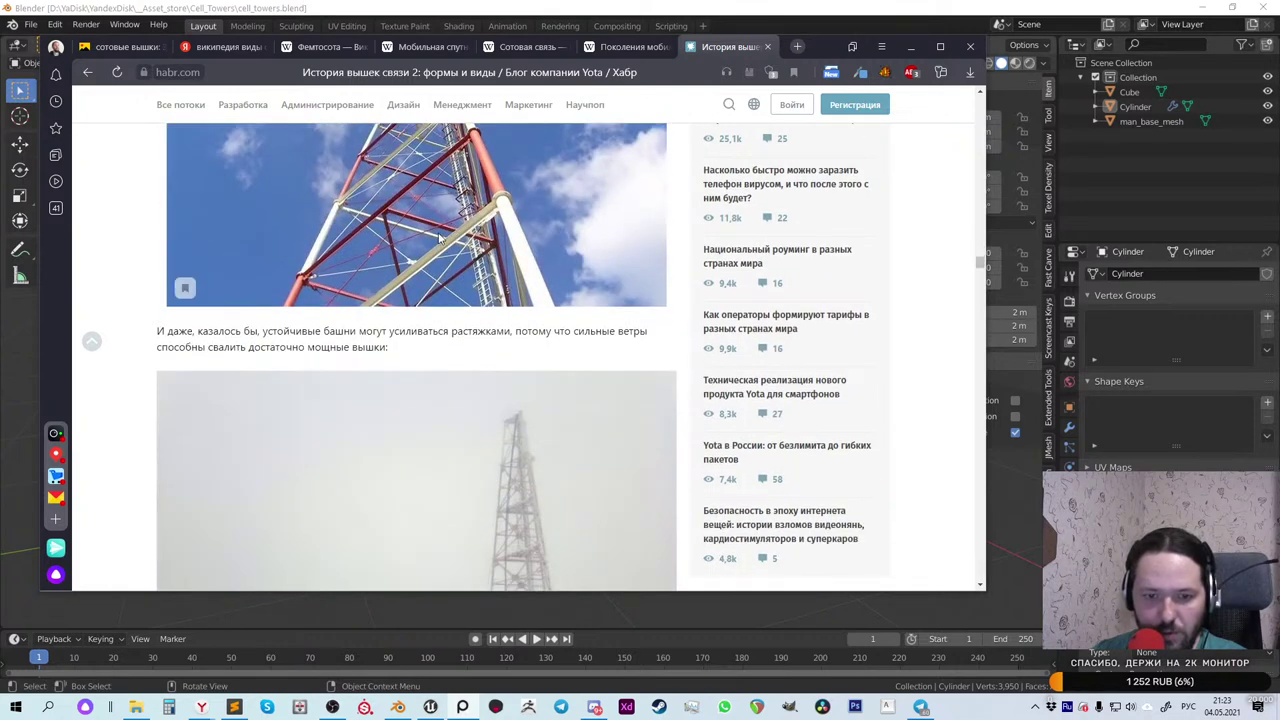
scroll(438, 238, up, 2)
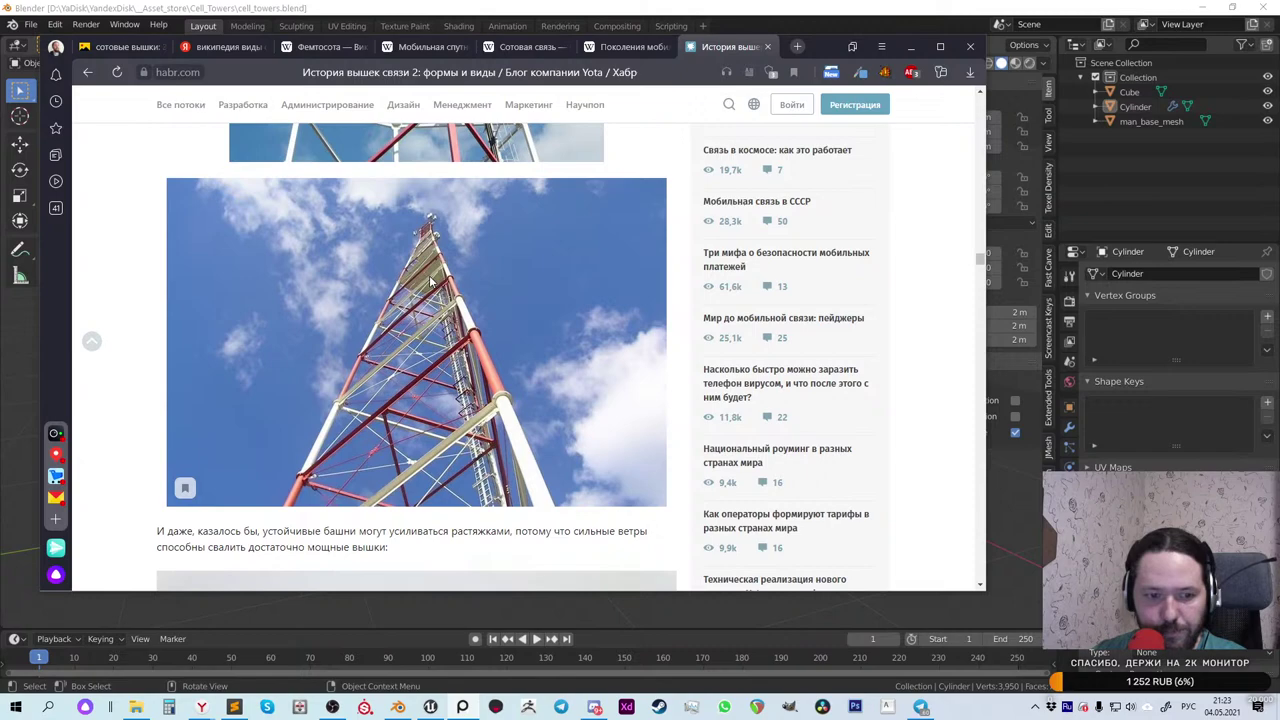
scroll(430, 283, down, 10)
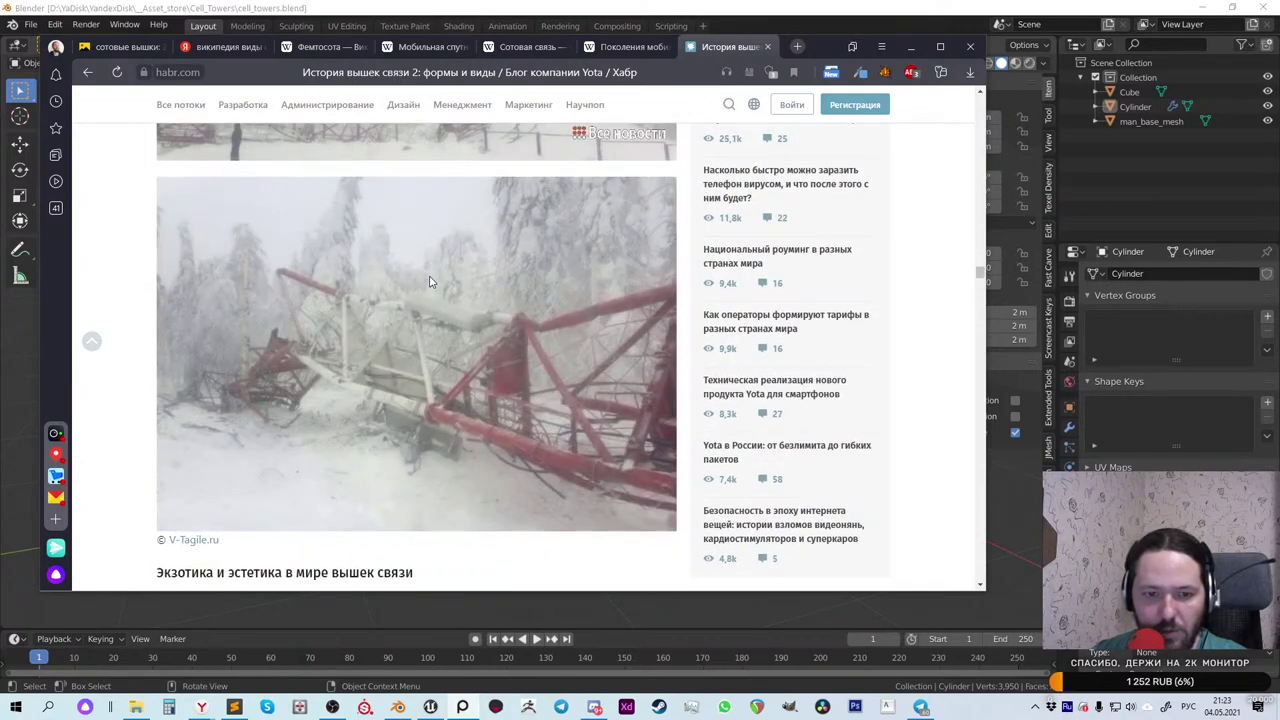
scroll(430, 283, down, 1)
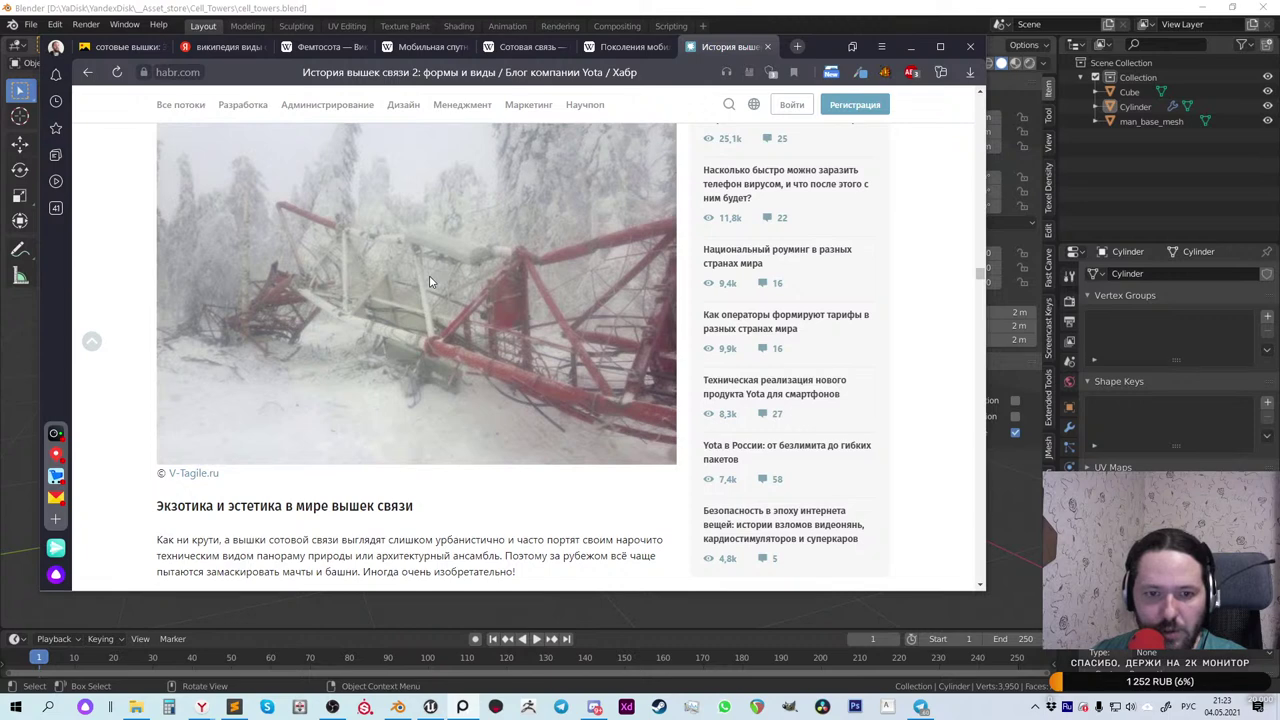
right_click(429, 275)
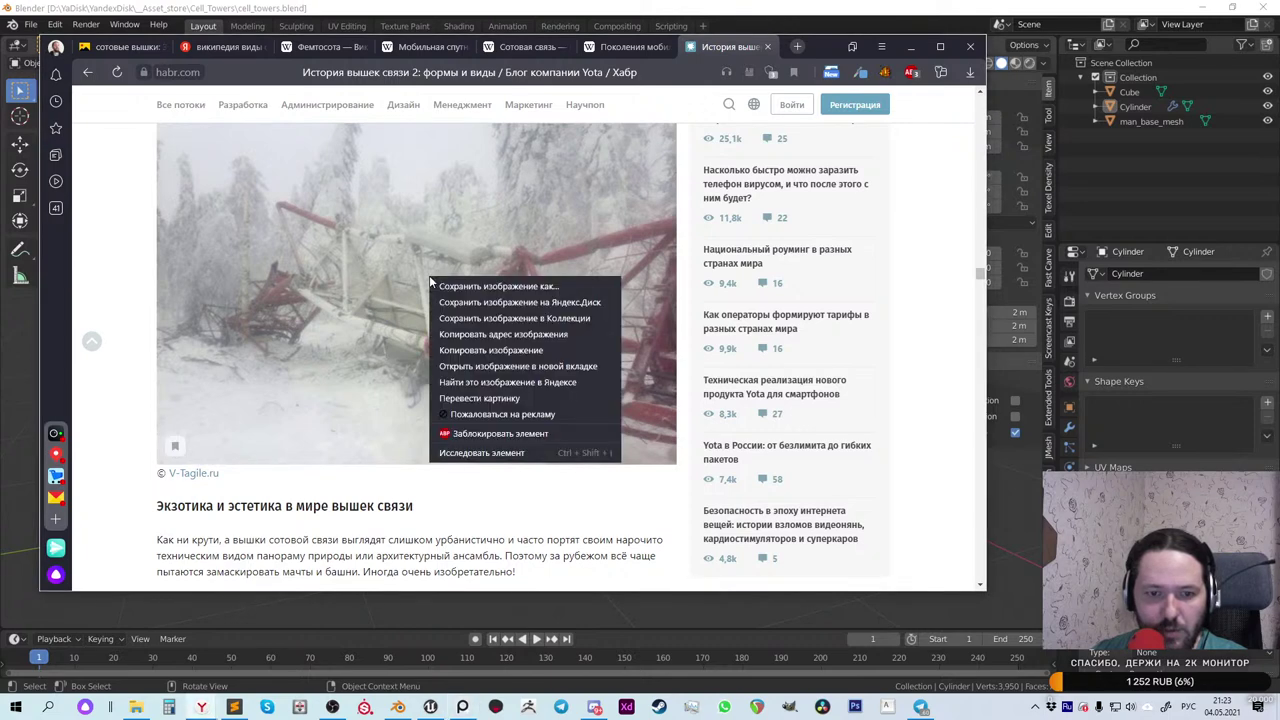
click(480, 351)
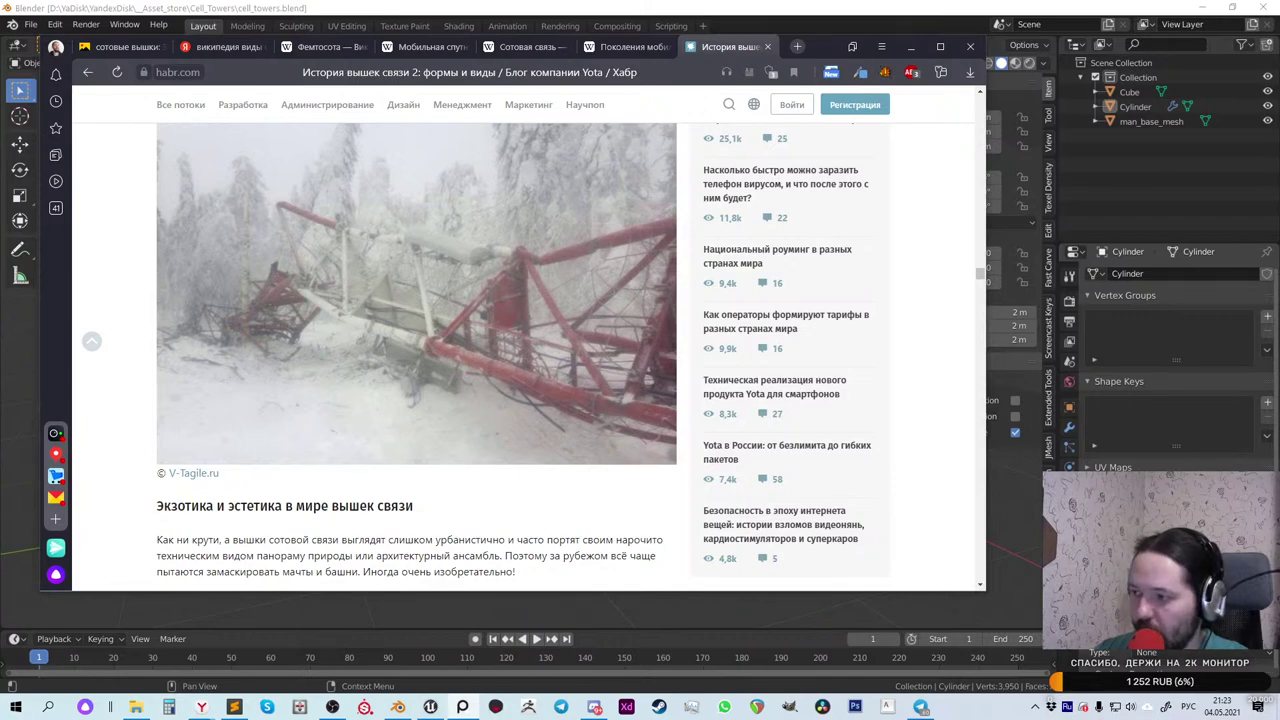
Step: Scroll through the tree and dead-trunk disguised towers to the saguaro cactus tower photos
scroll(416, 414, down, 3)
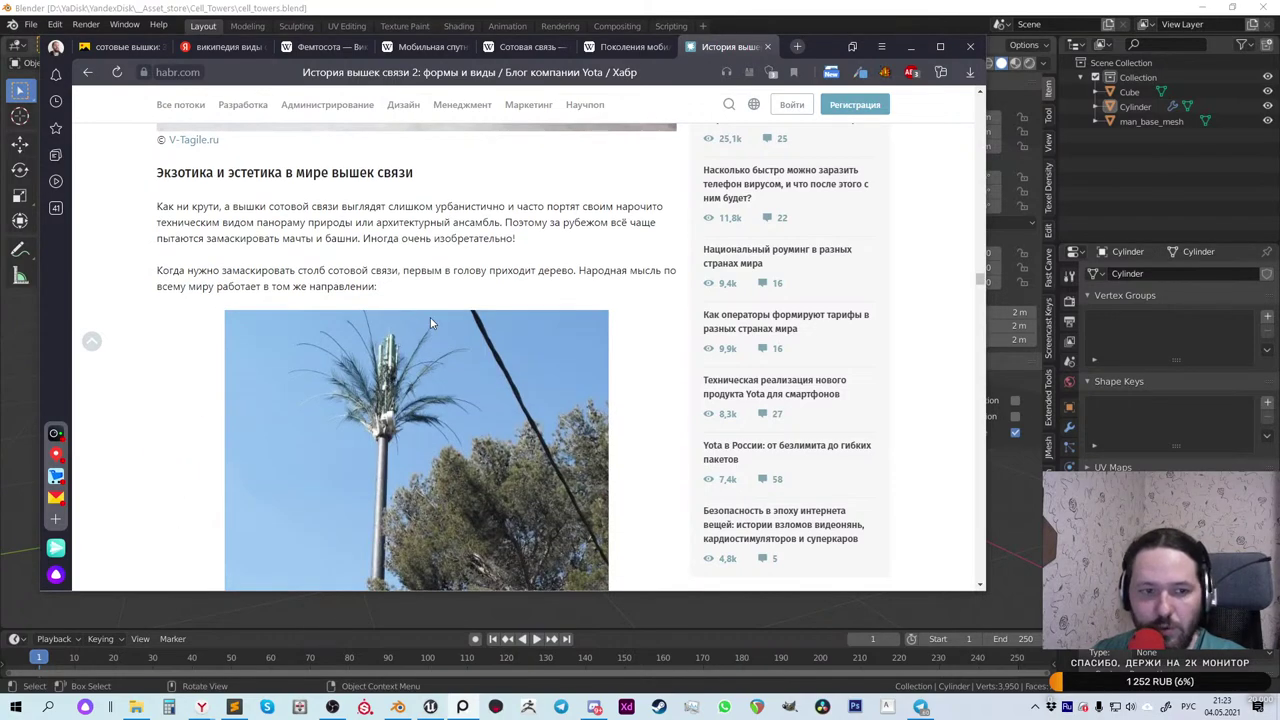
scroll(480, 320, down, 6)
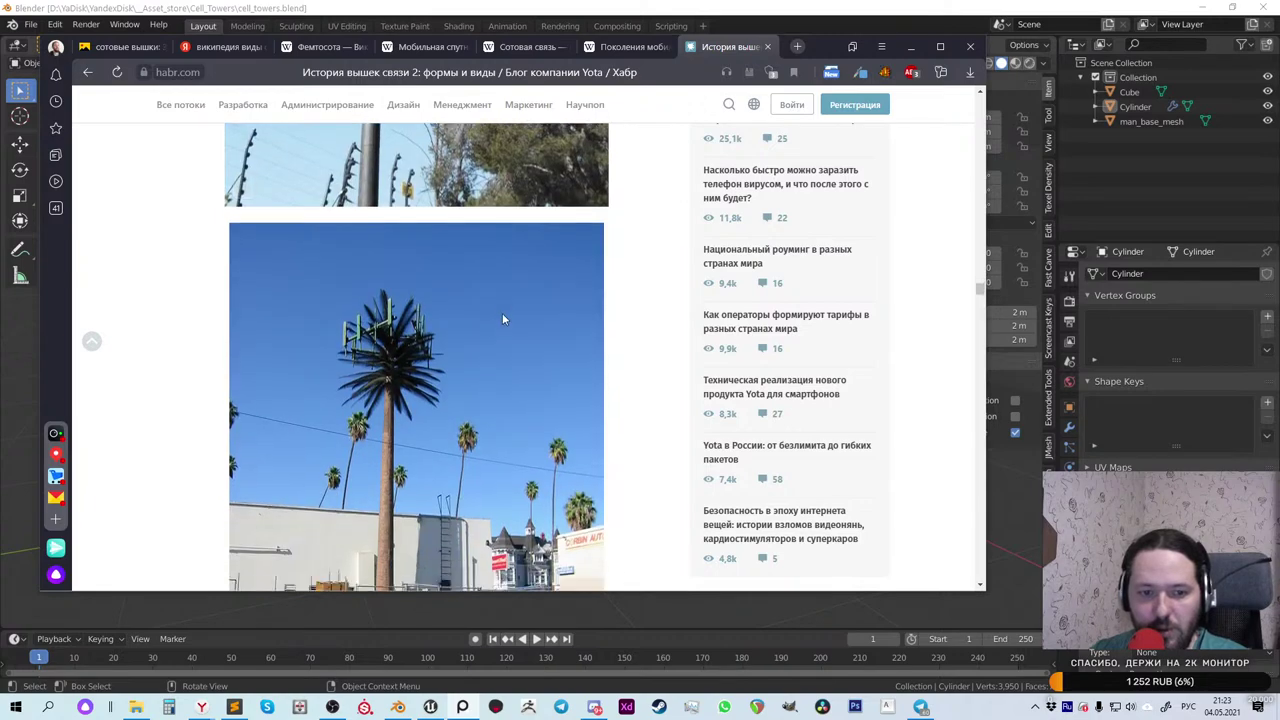
scroll(502, 318, down, 10)
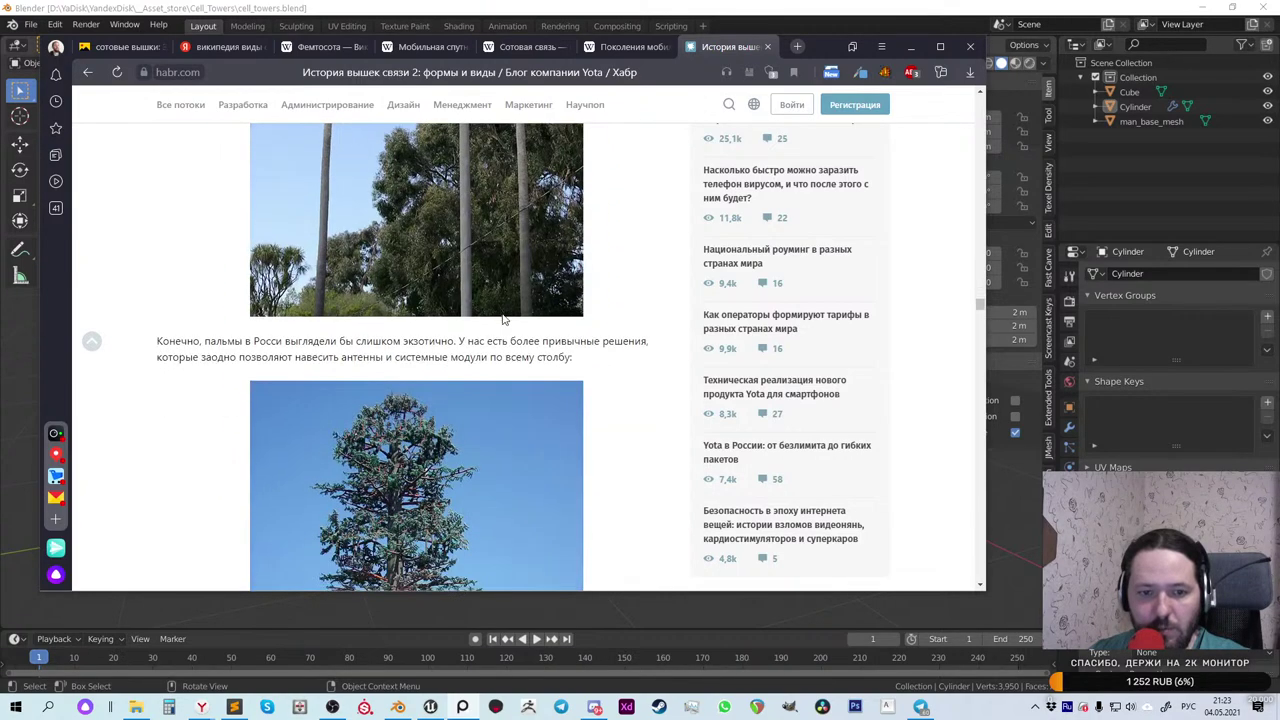
scroll(502, 318, down, 4)
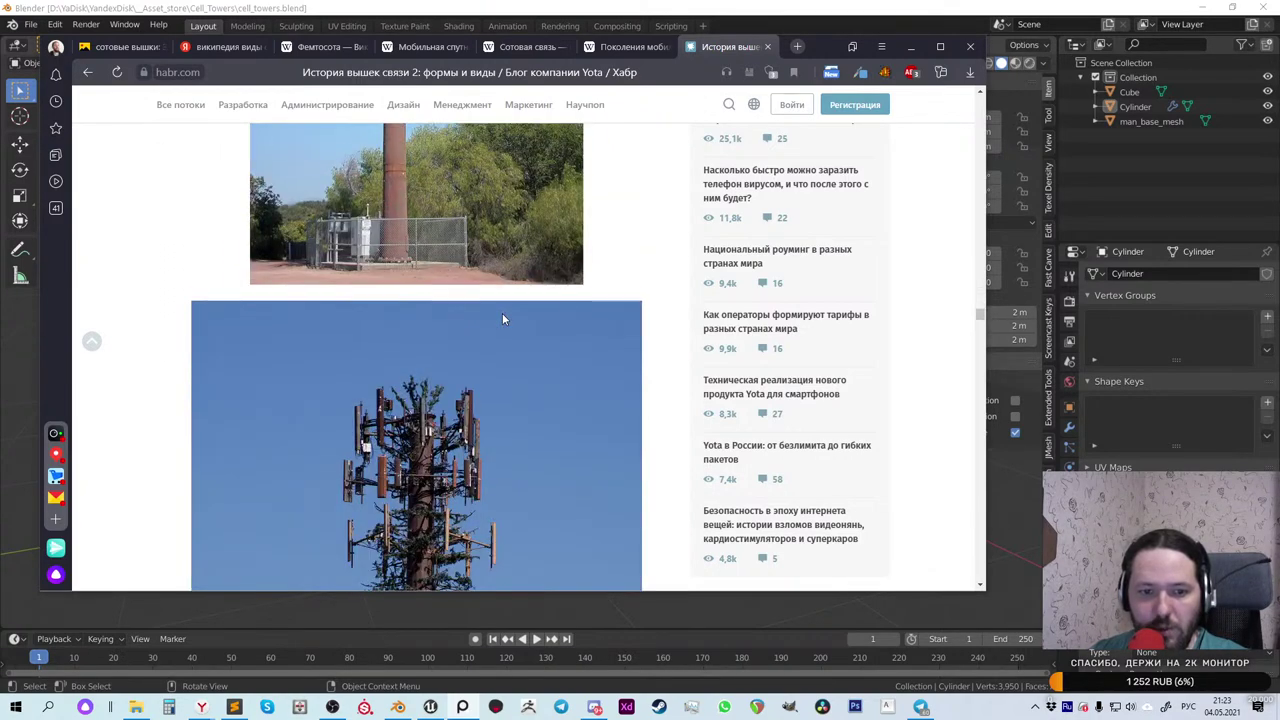
scroll(502, 318, down, 4)
scroll(502, 318, down, 4)
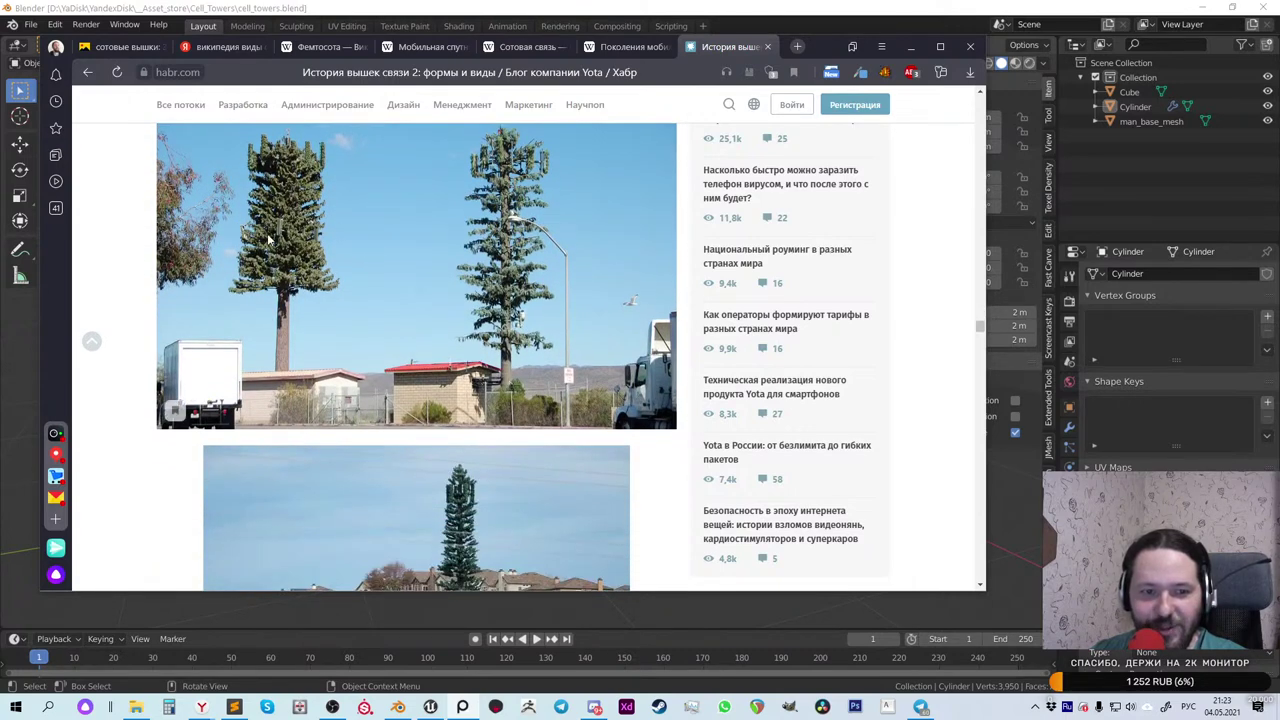
scroll(405, 223, down, 4)
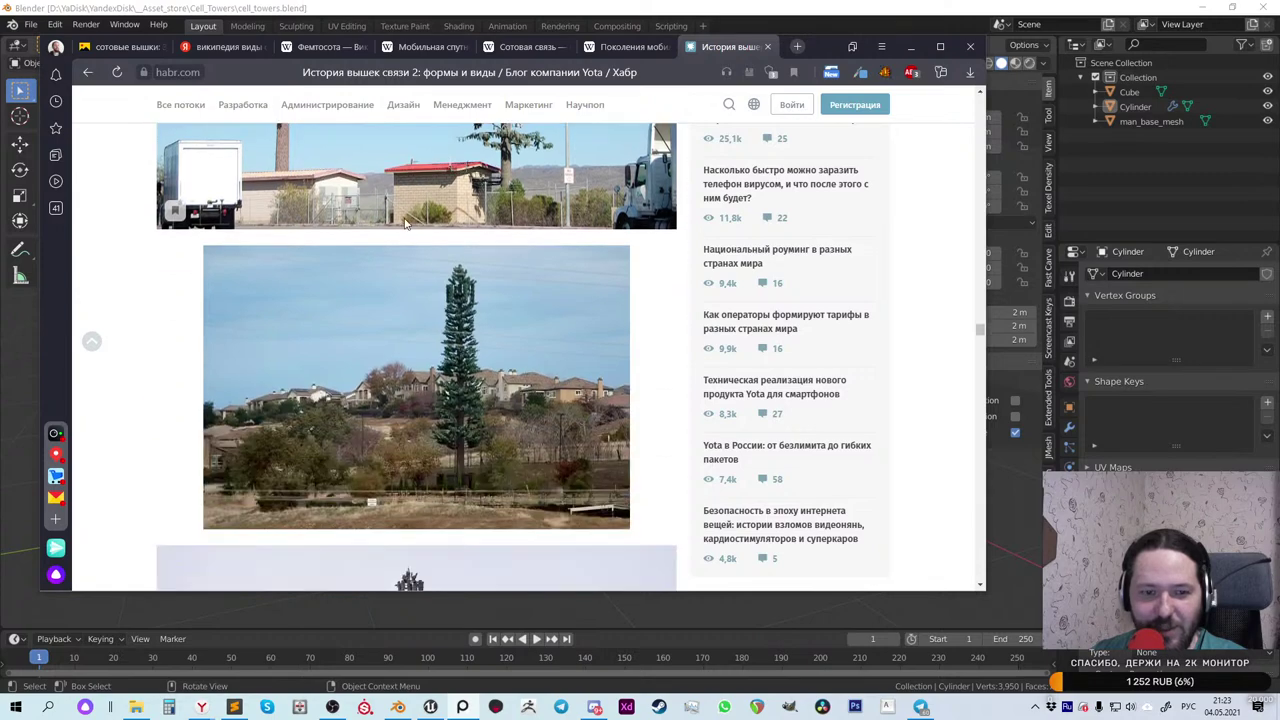
scroll(404, 217, down, 10)
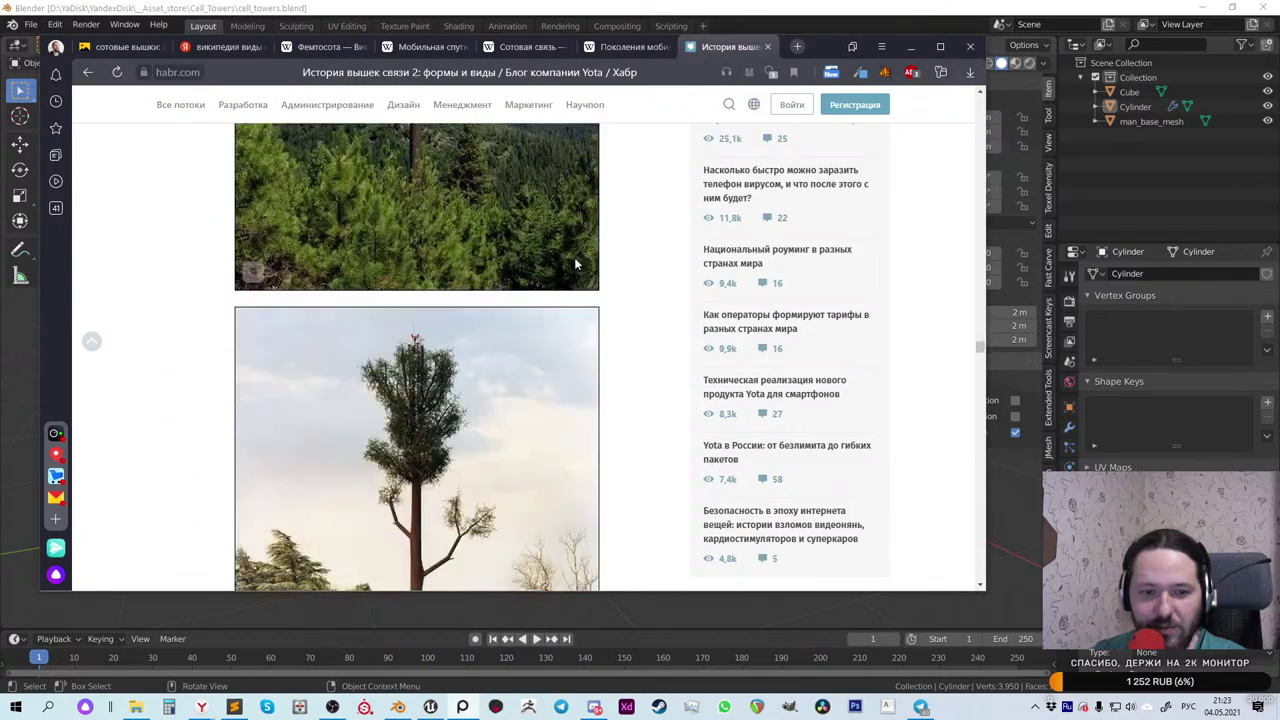
scroll(640, 286, down, 10)
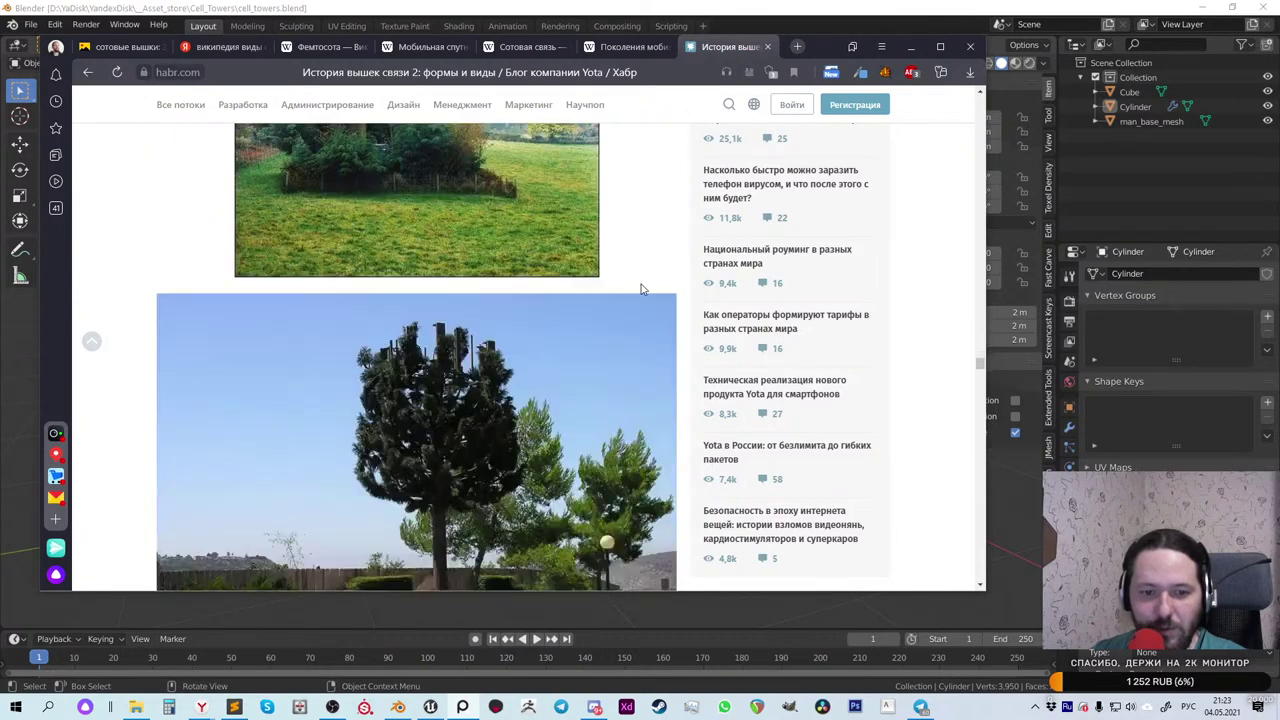
scroll(642, 289, down, 2)
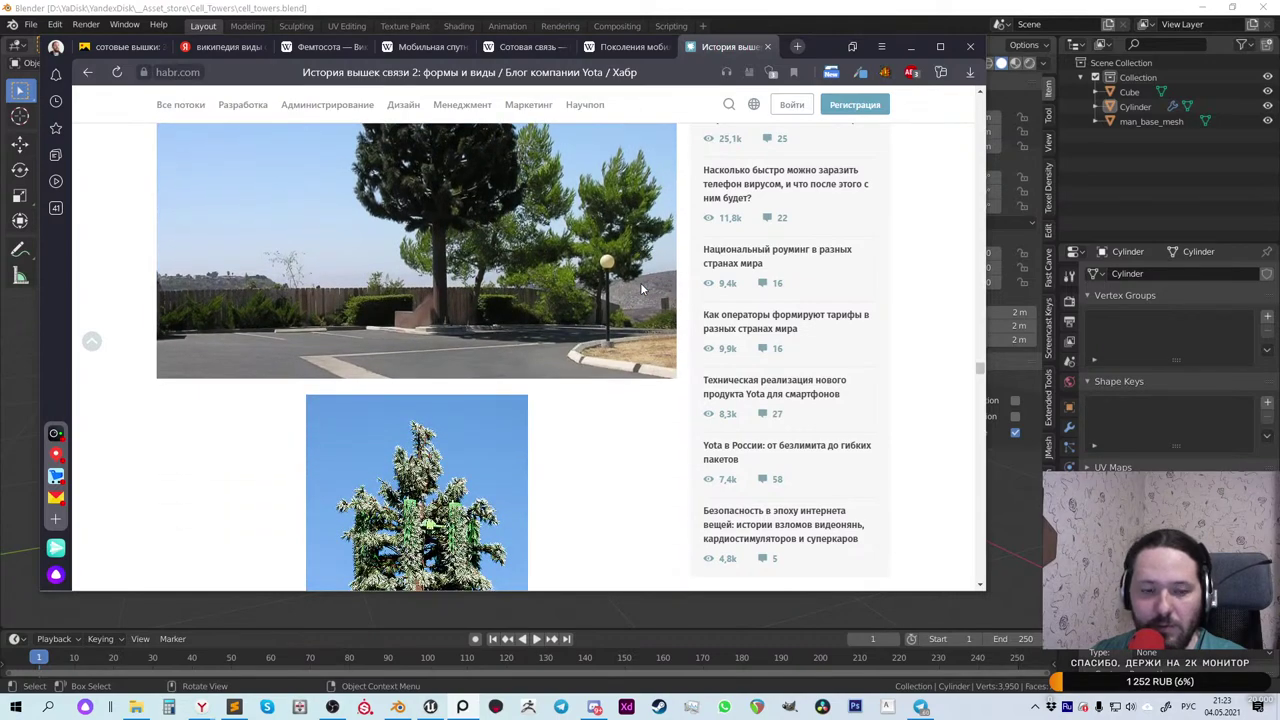
scroll(640, 286, down, 8)
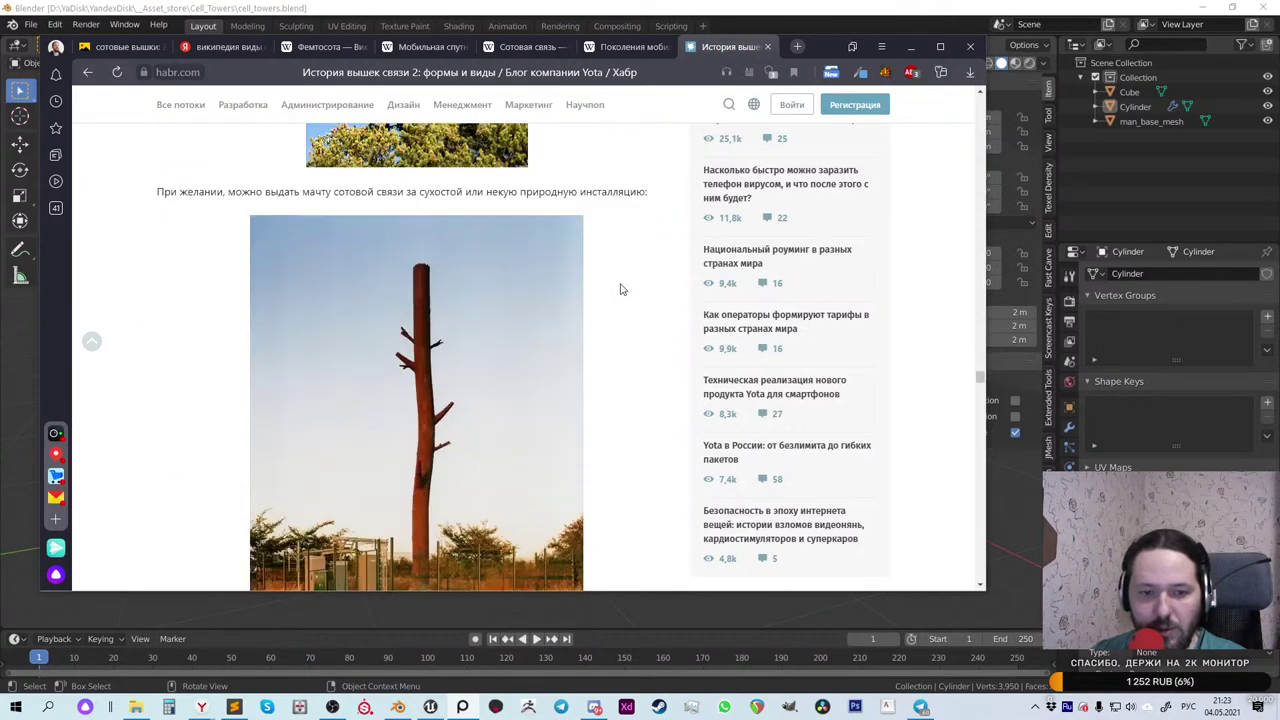
scroll(620, 289, down, 5)
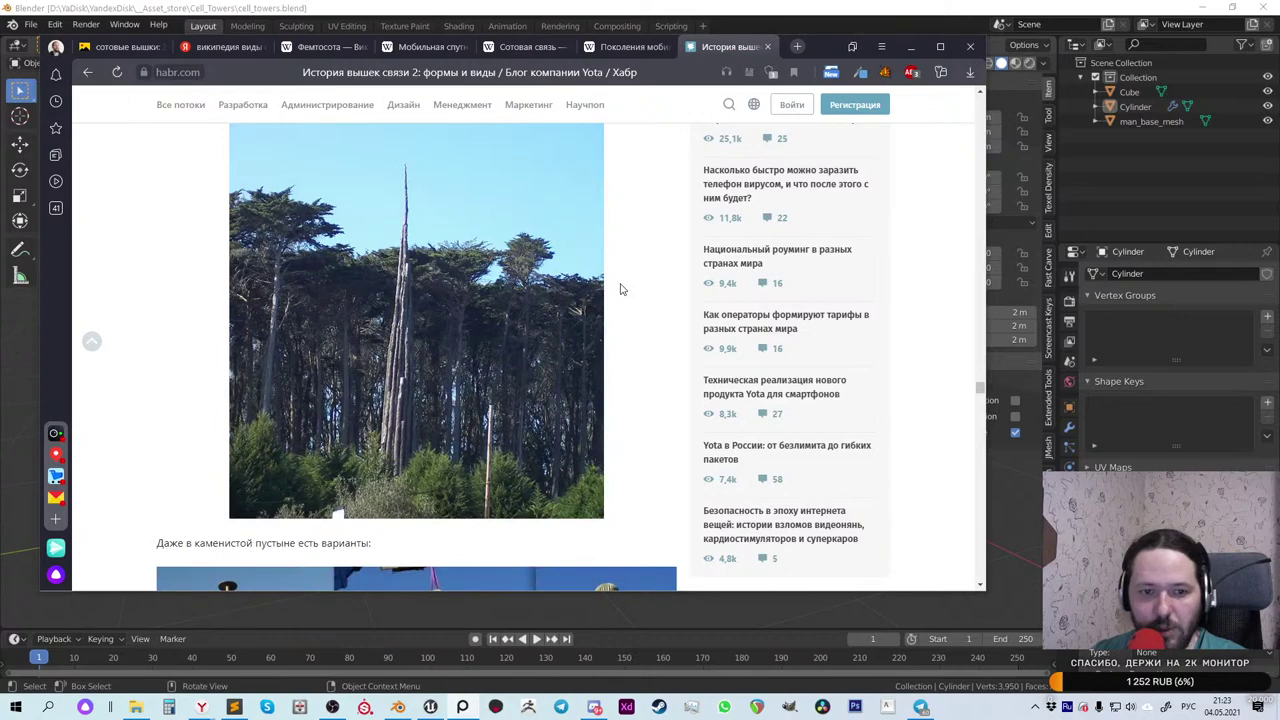
scroll(620, 289, down, 3)
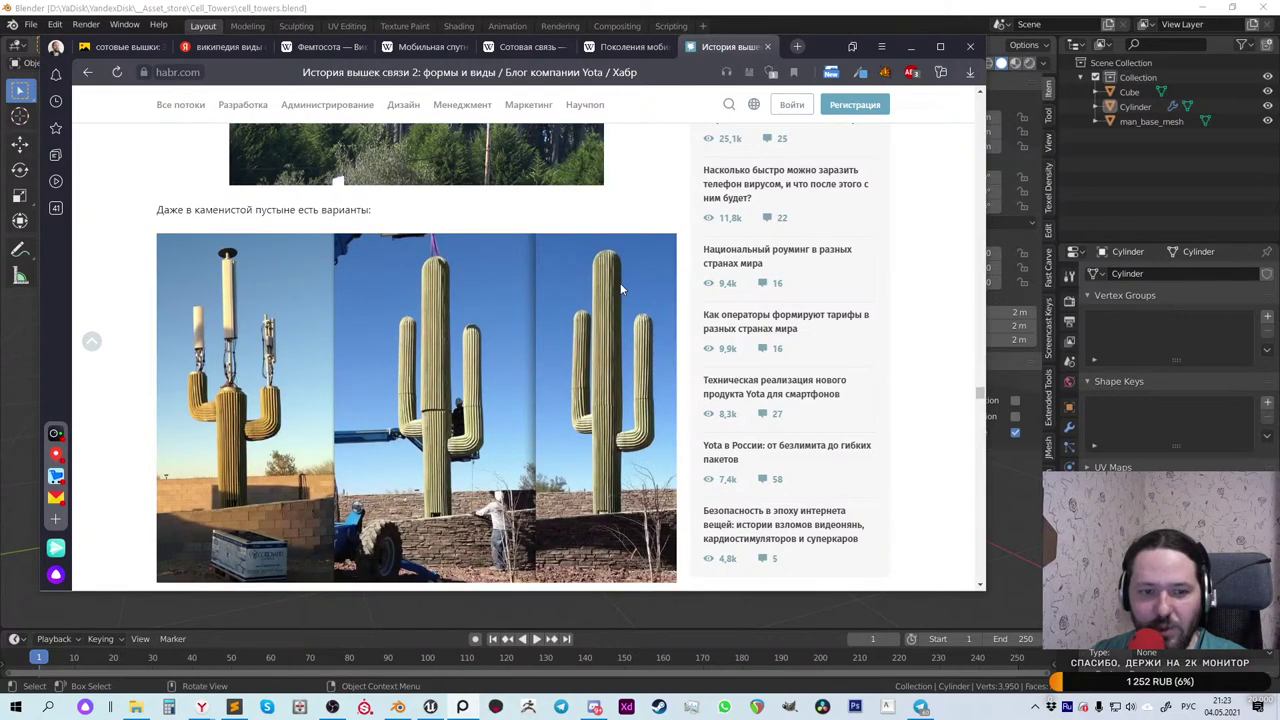
scroll(621, 289, down, 1)
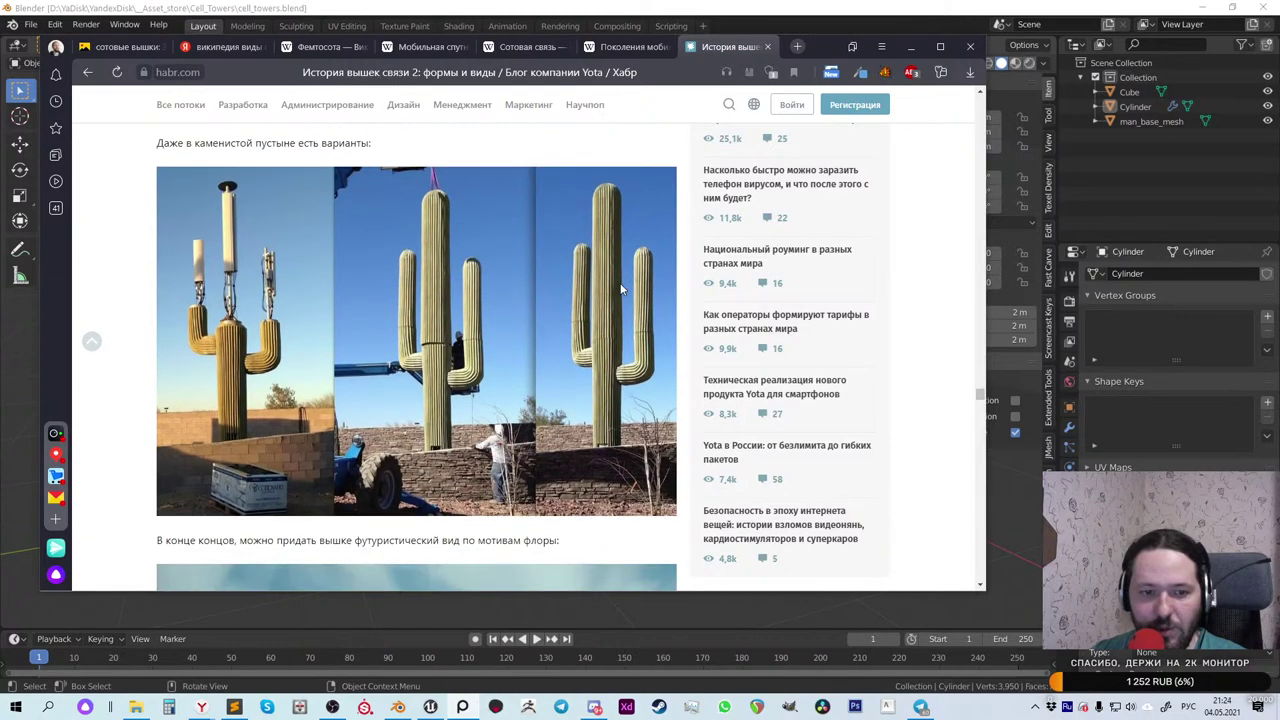
right_click(241, 281)
Step: Dismiss the image menu and scroll the rest of the camouflaged-tower post down to the comments
click(123, 271)
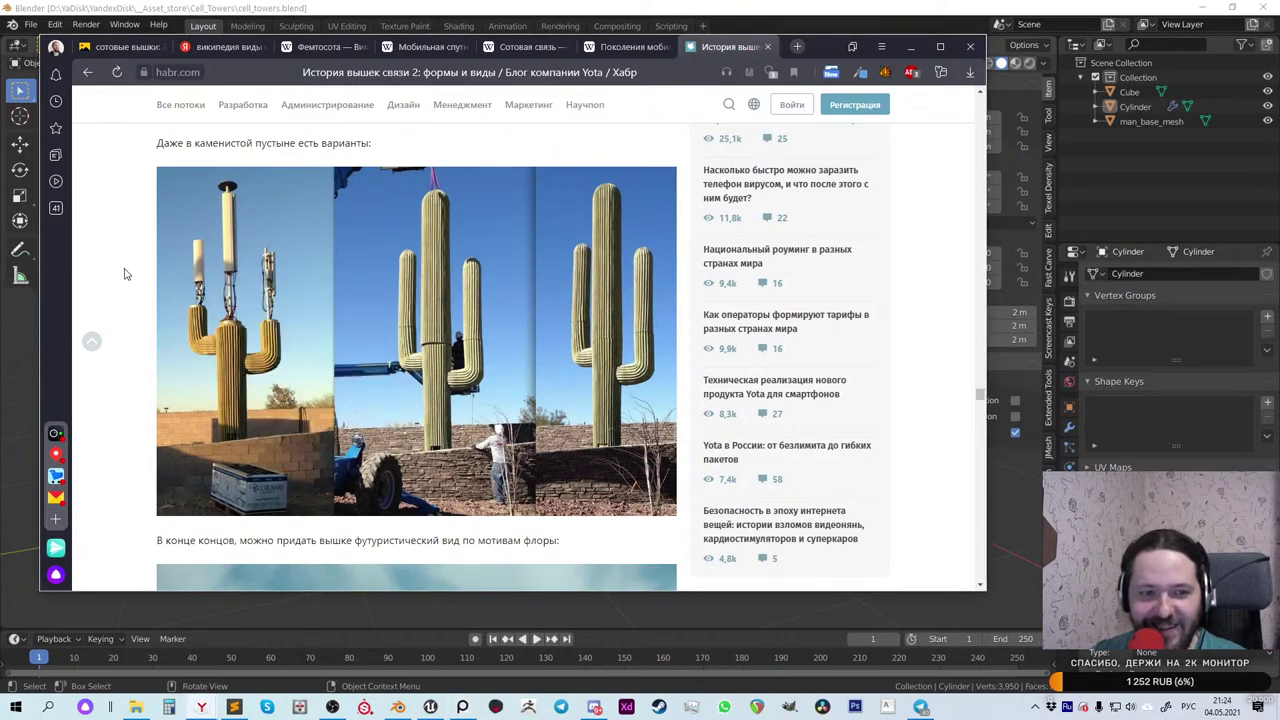
scroll(141, 256, down, 3)
scroll(141, 256, down, 12)
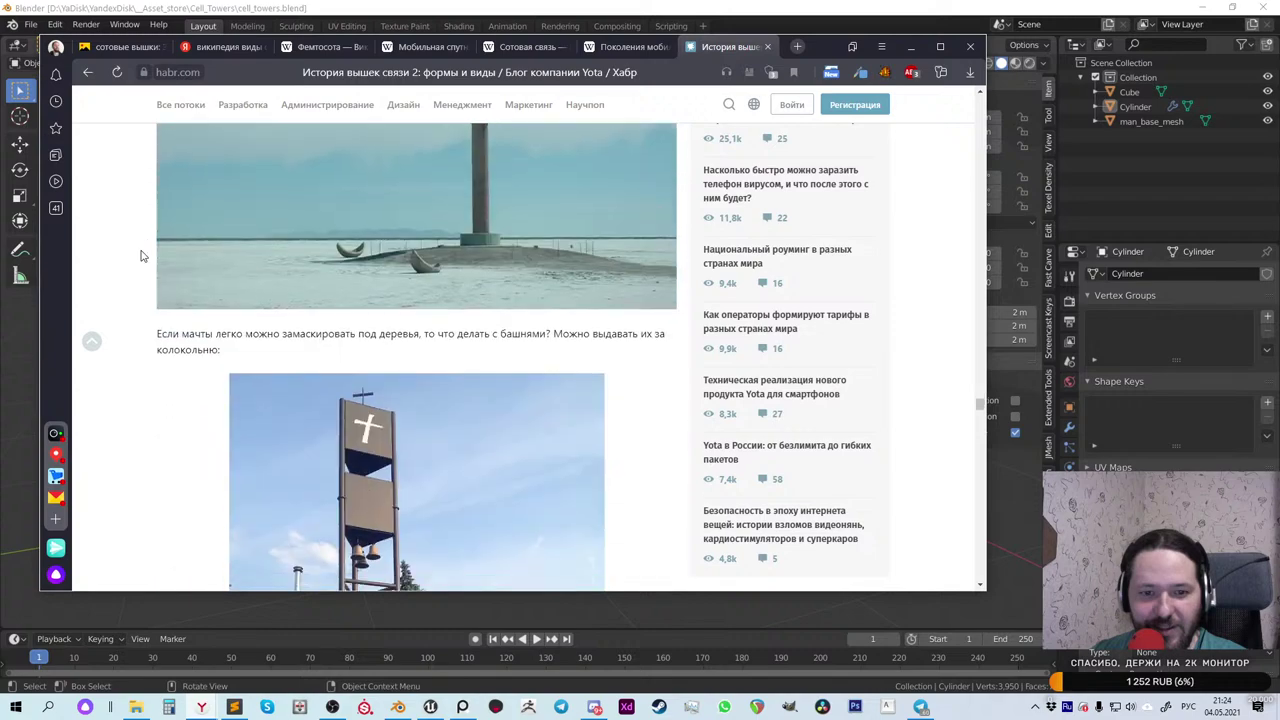
scroll(165, 258, down, 5)
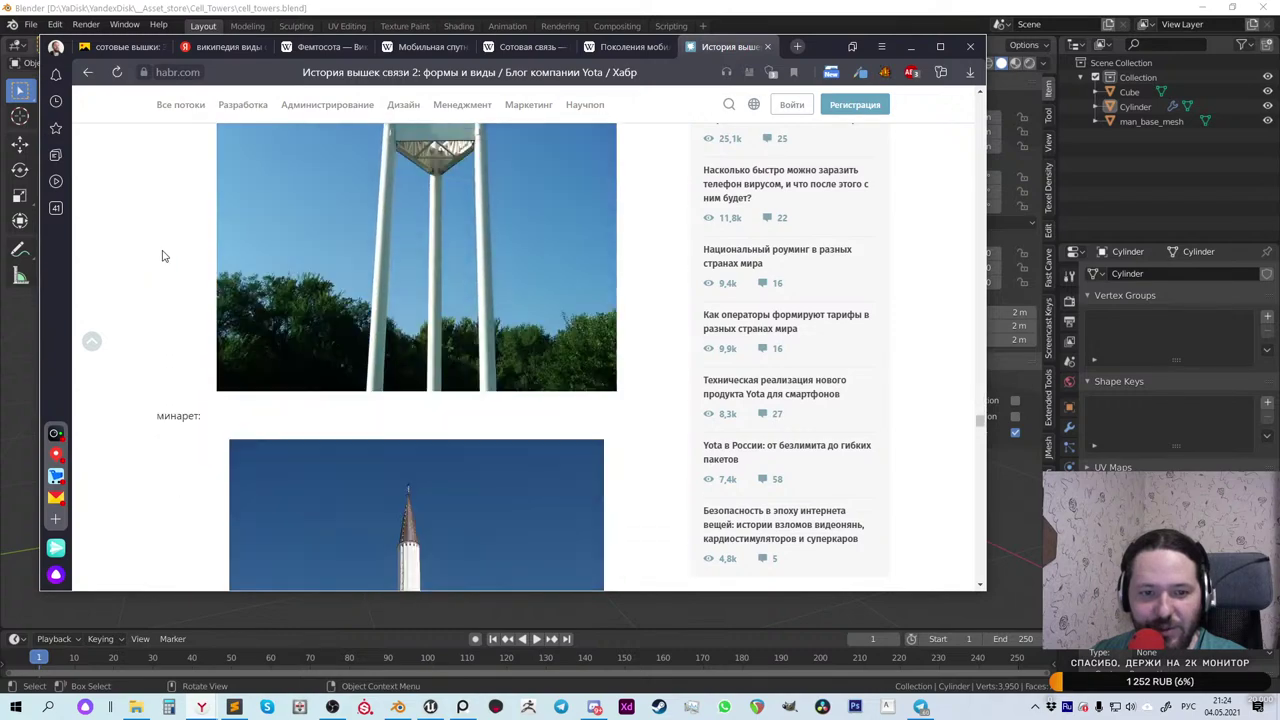
scroll(185, 265, down, 8)
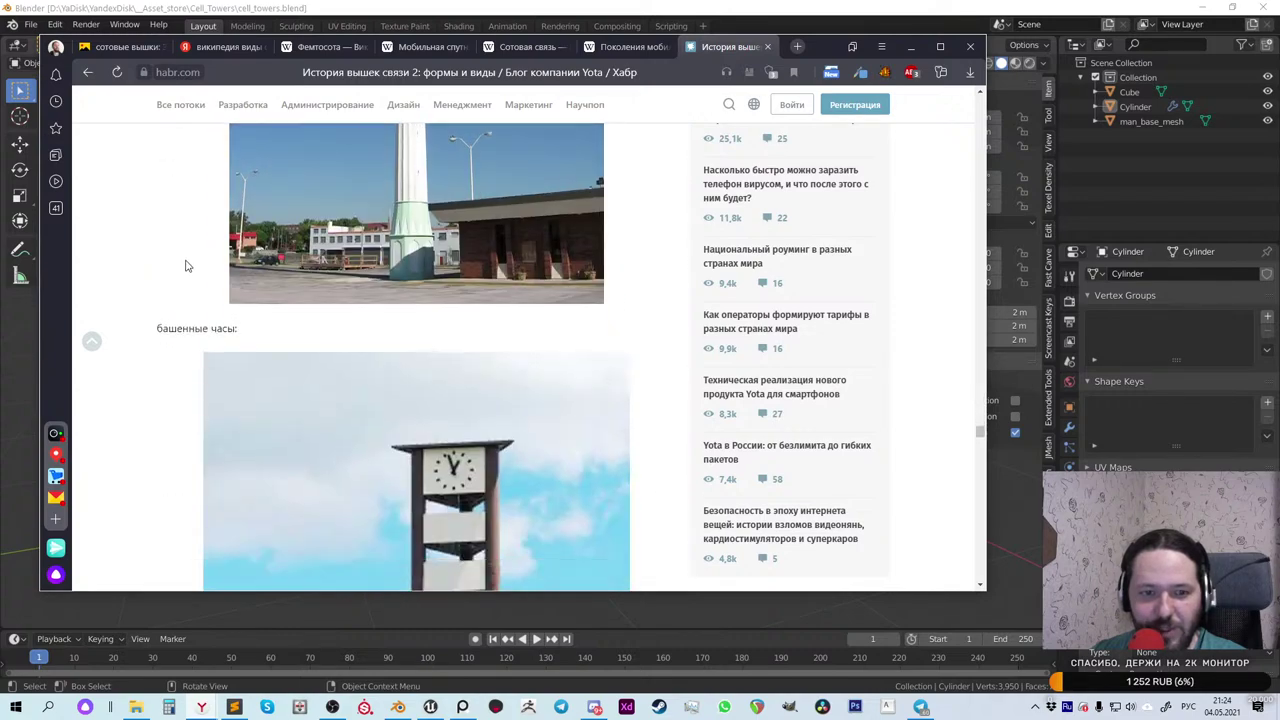
scroll(185, 265, down, 6)
scroll(185, 265, down, 5)
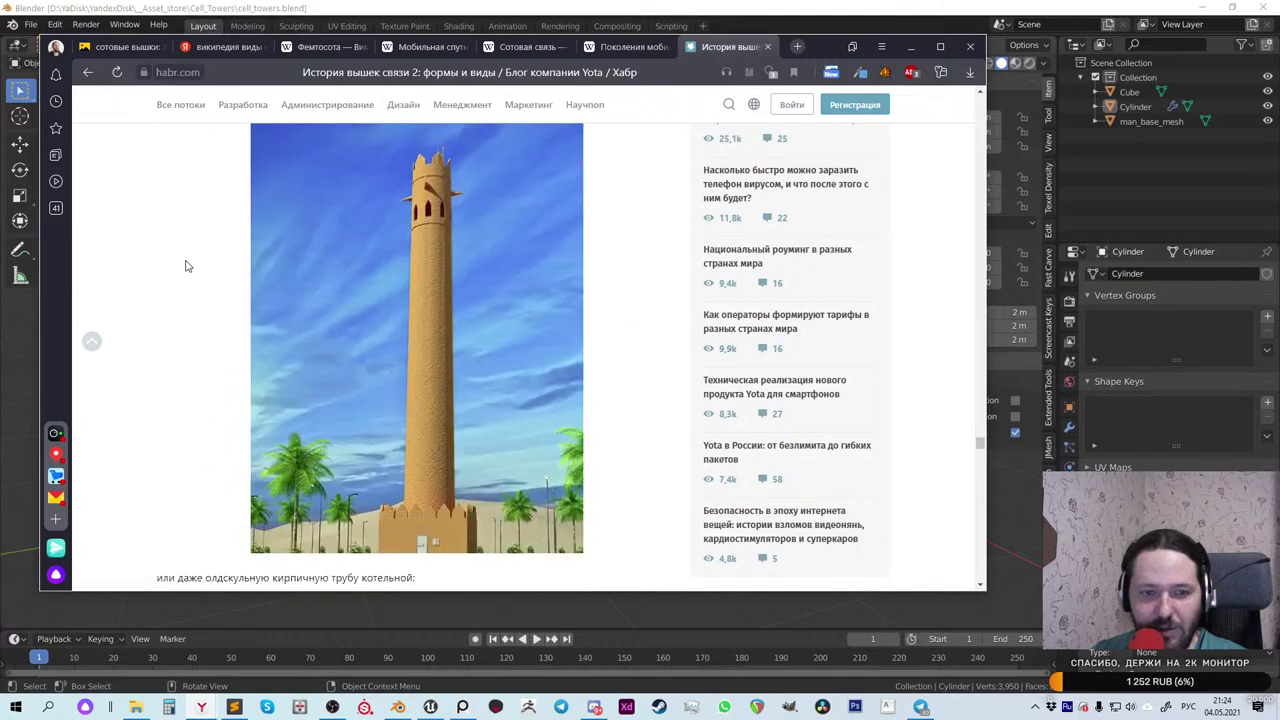
scroll(185, 265, down, 2)
scroll(185, 265, down, 8)
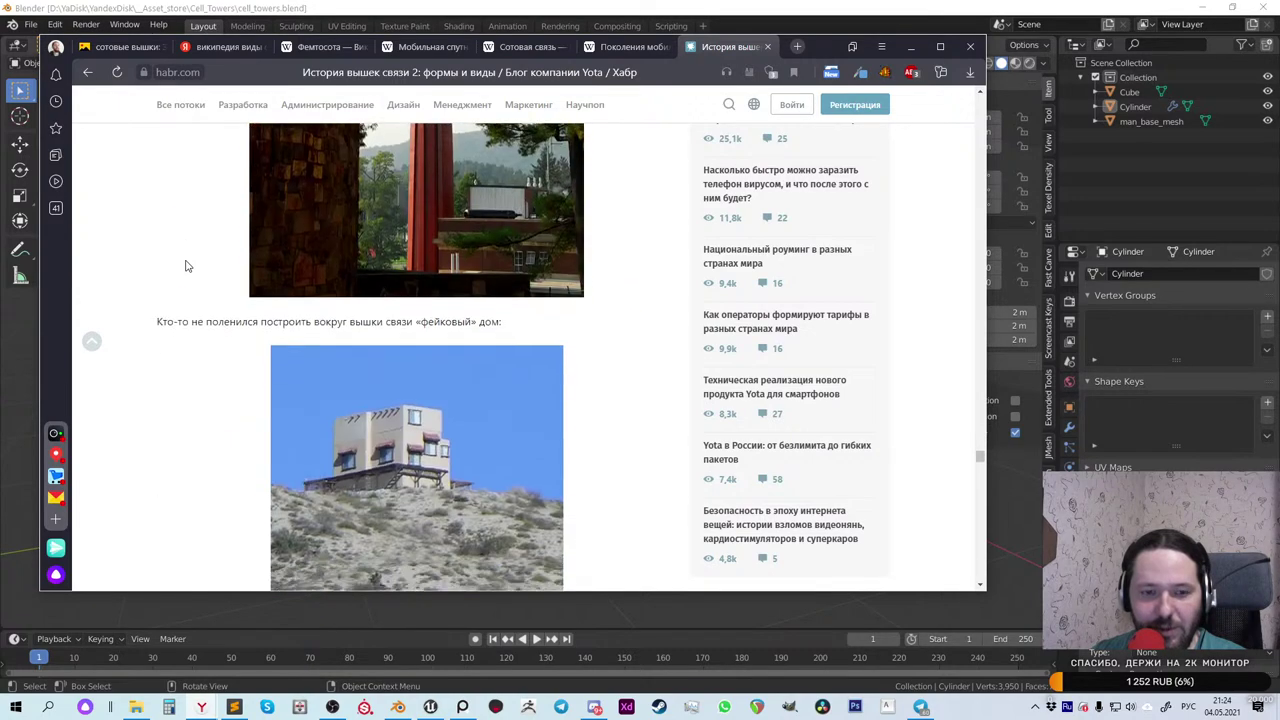
scroll(185, 265, down, 10)
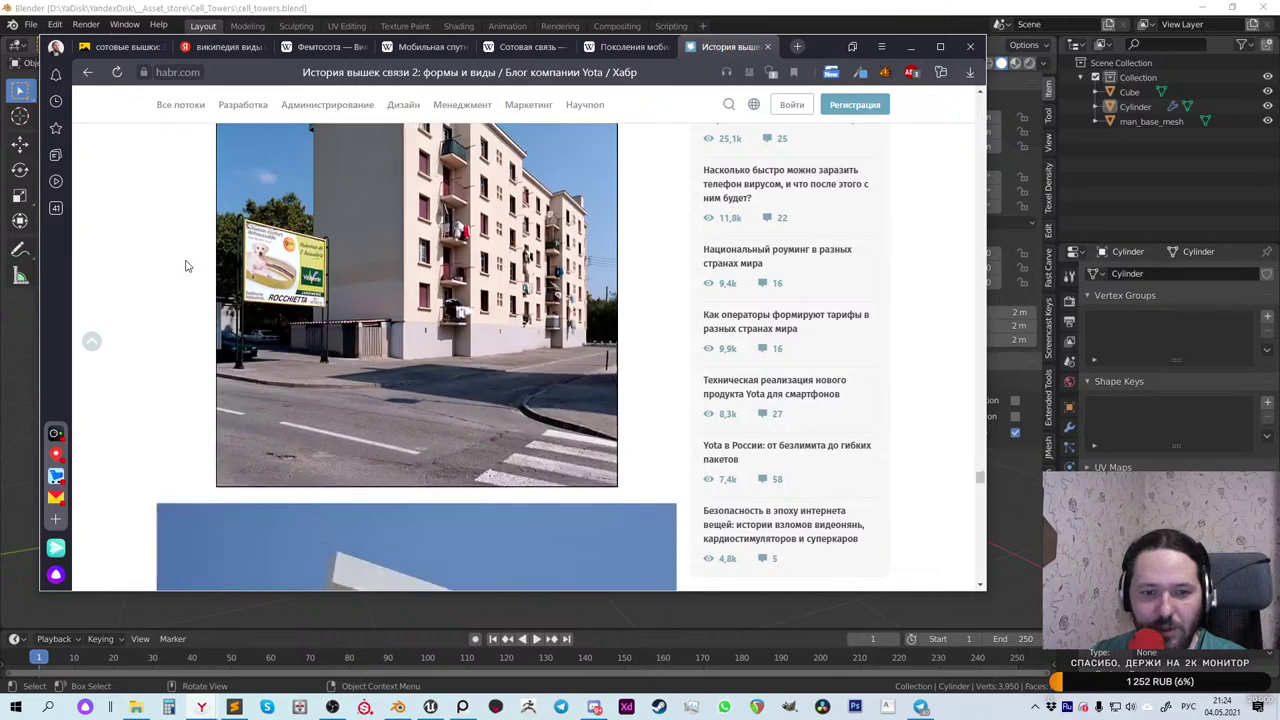
scroll(185, 265, down, 10)
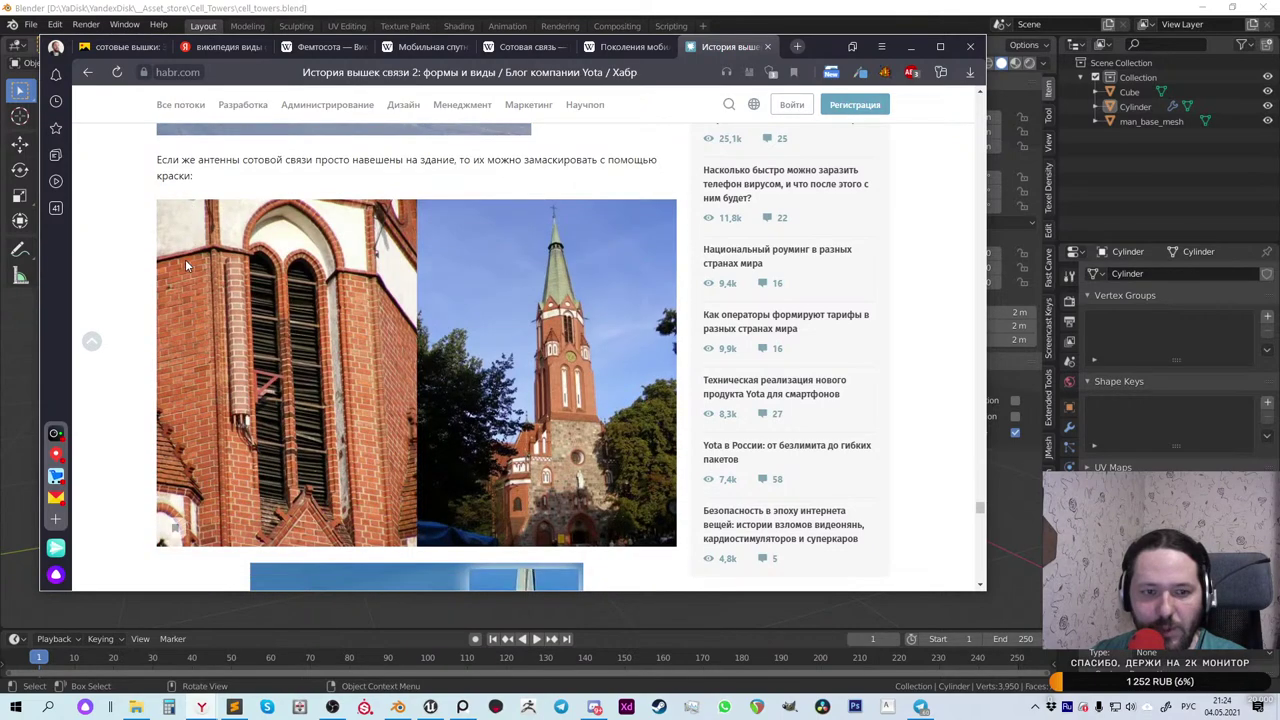
scroll(152, 265, down, 4)
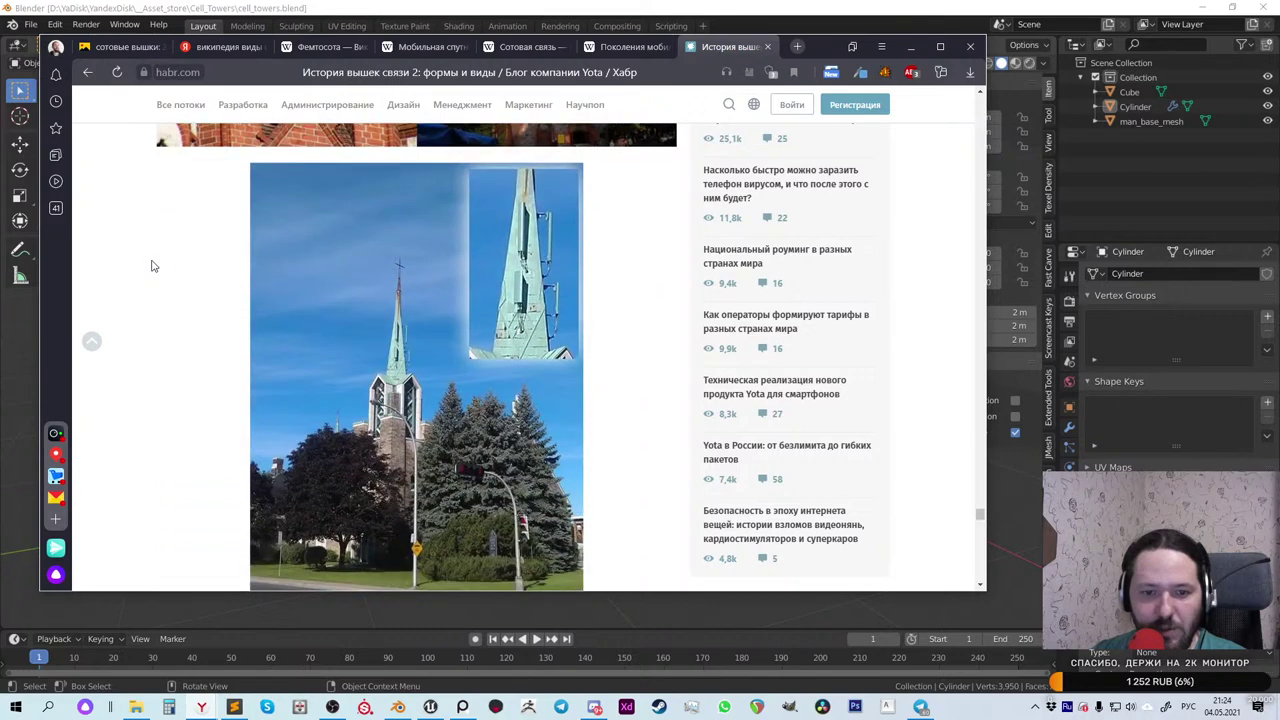
scroll(205, 283, down, 6)
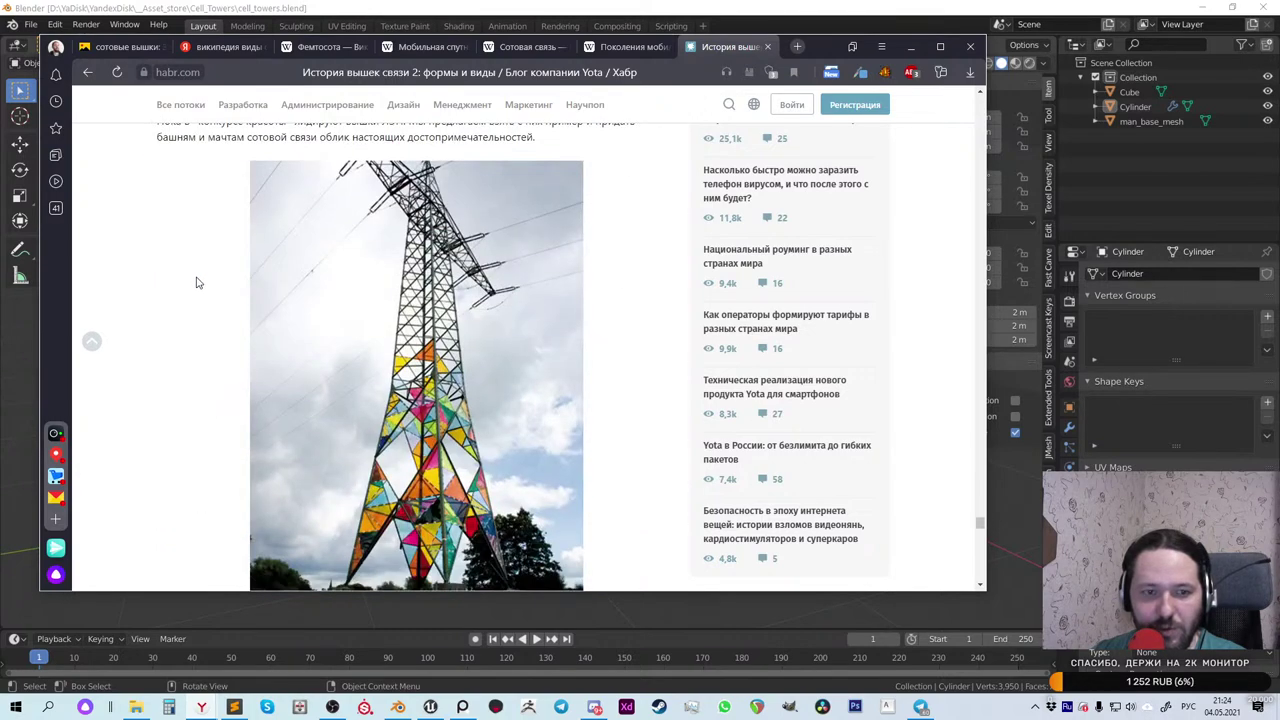
scroll(197, 283, down, 7)
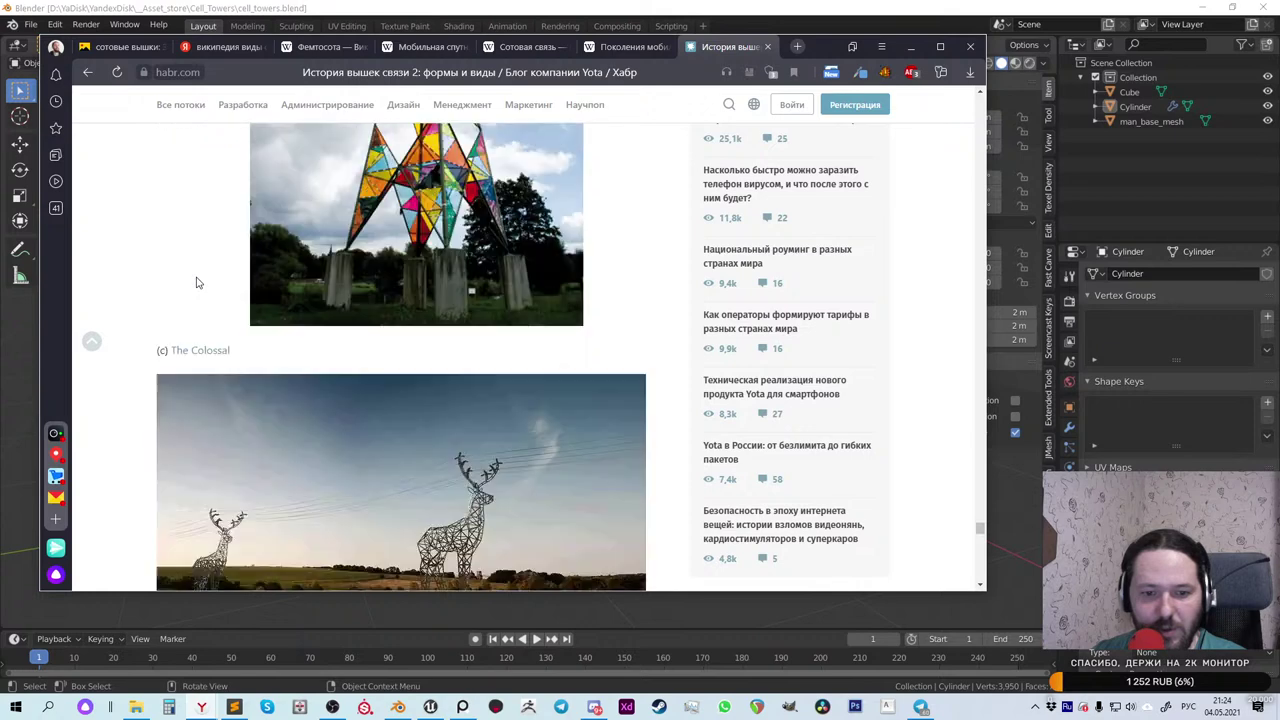
scroll(197, 283, up, 2)
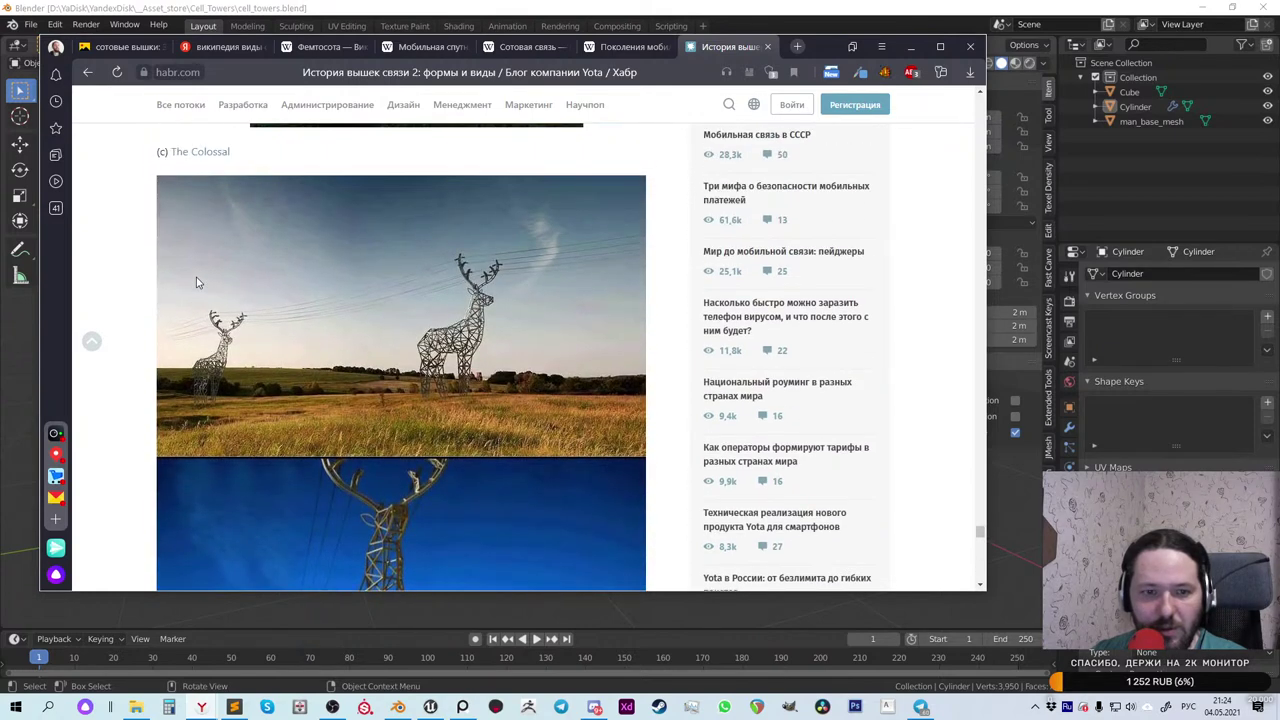
scroll(197, 283, up, 1)
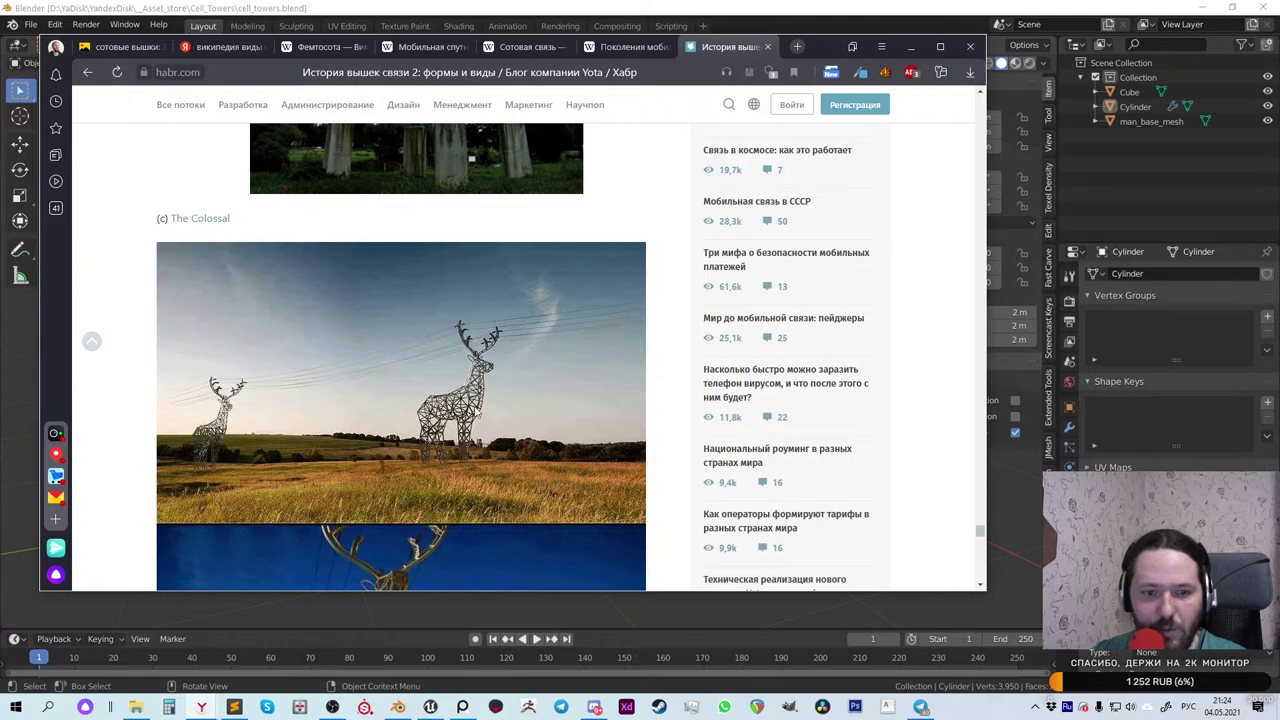
scroll(425, 384, down, 5)
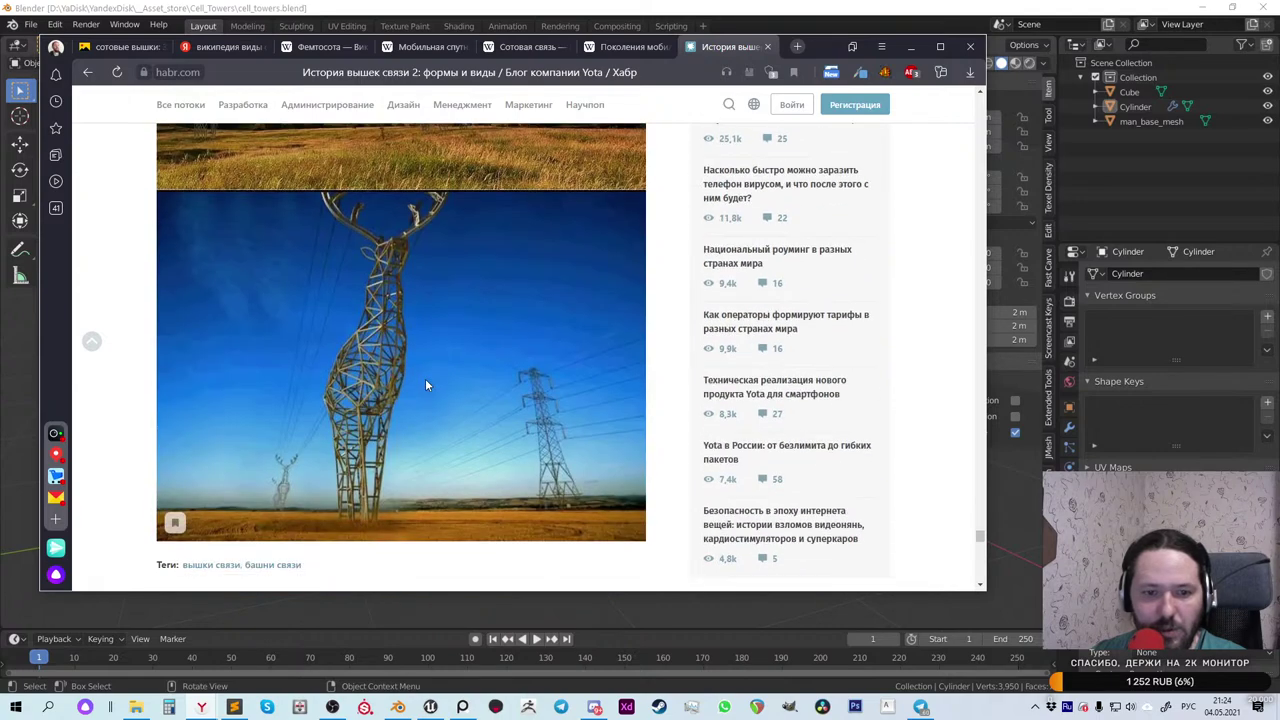
scroll(426, 384, down, 5)
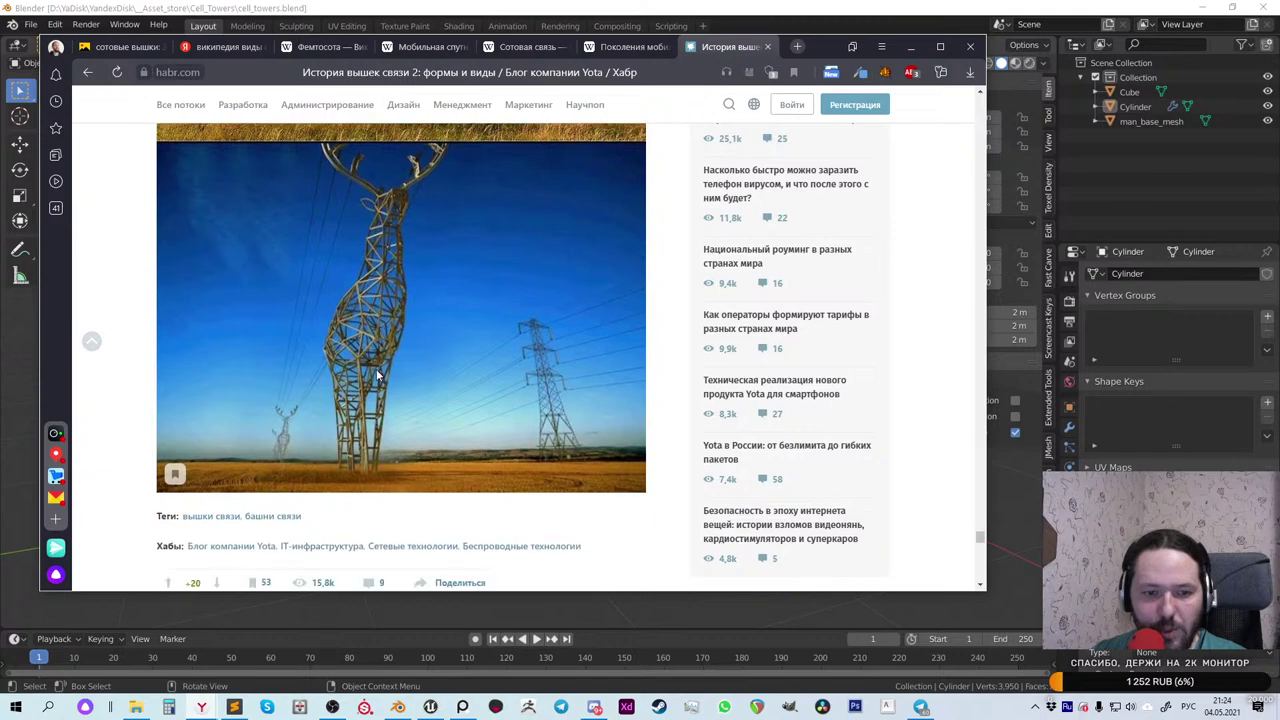
scroll(373, 372, down, 8)
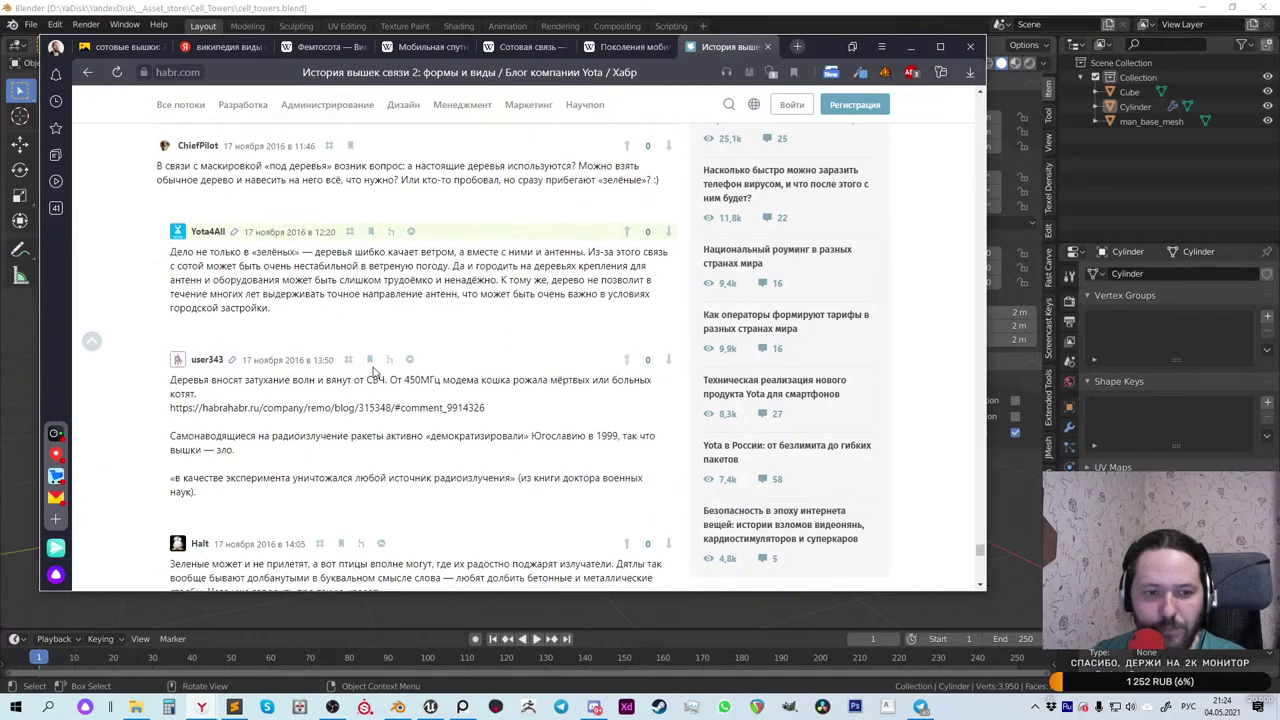
scroll(373, 372, up, 13)
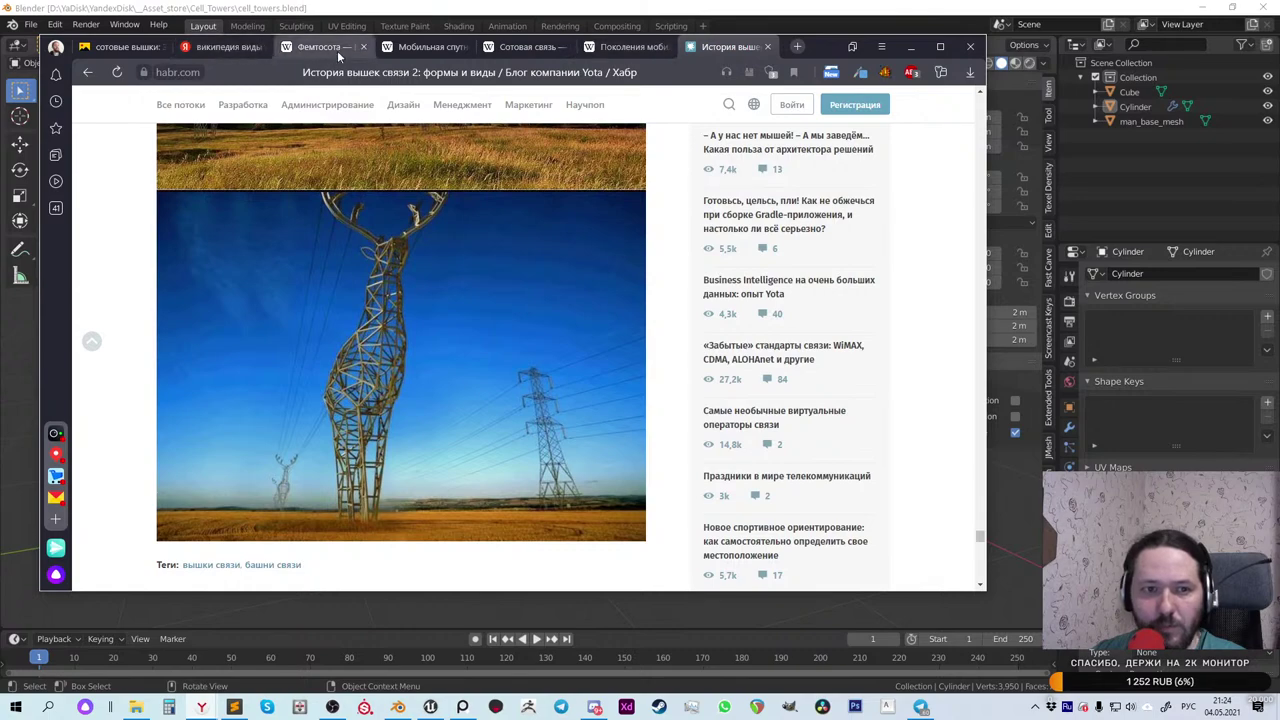
Step: Search Yandex for 'сотовые вышки локатор' via the suggestion and open its image results
mouse_move(341, 50)
click(222, 47)
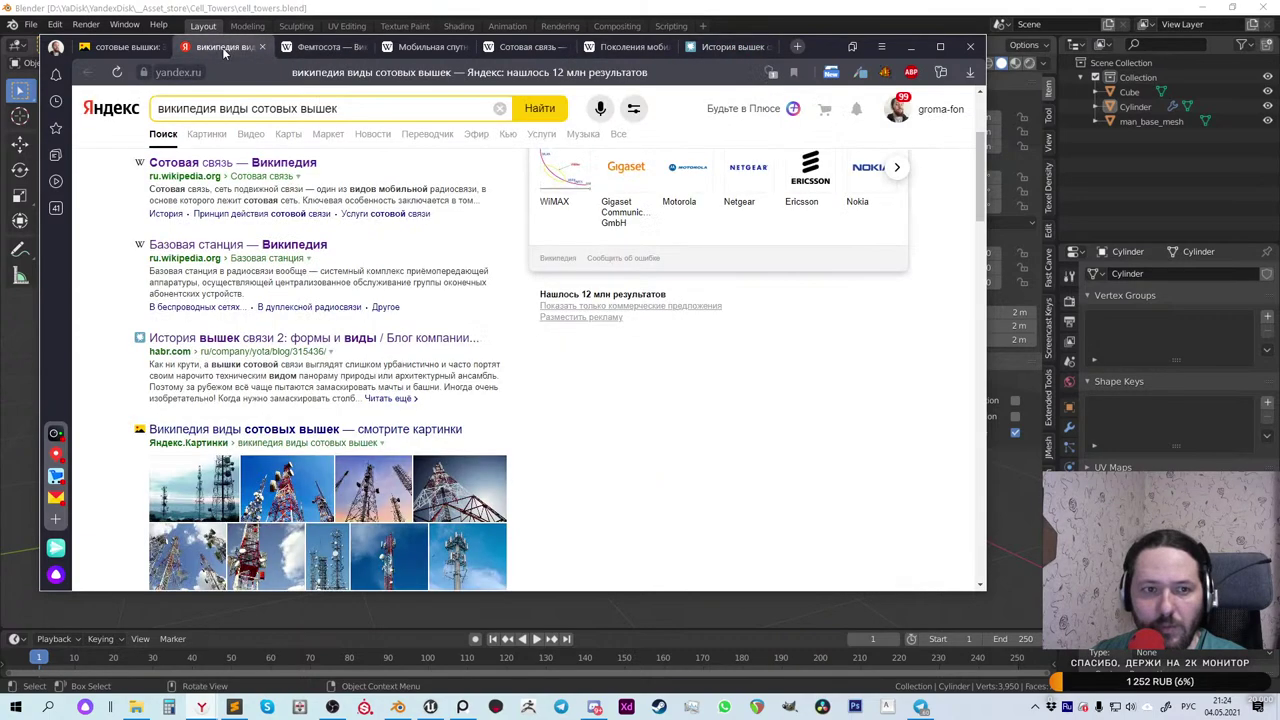
drag(361, 108, 106, 104)
text(сотовык)
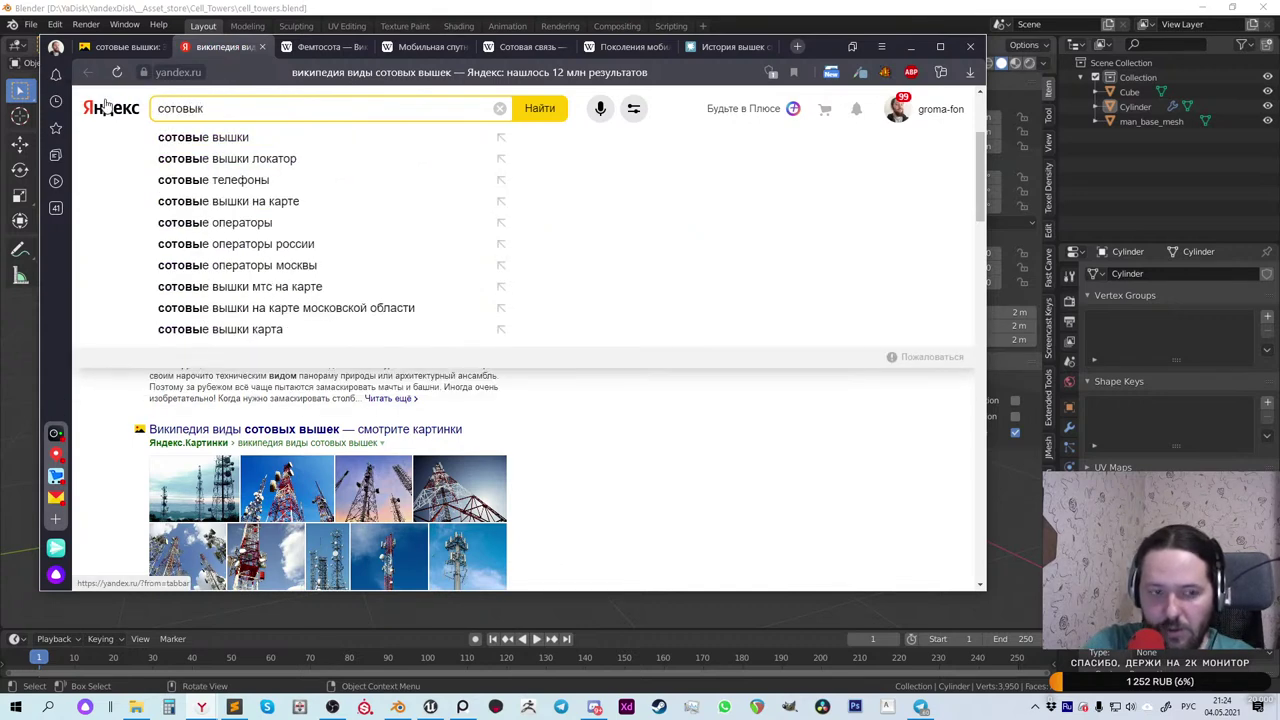
key(BackSpace)
text(е)
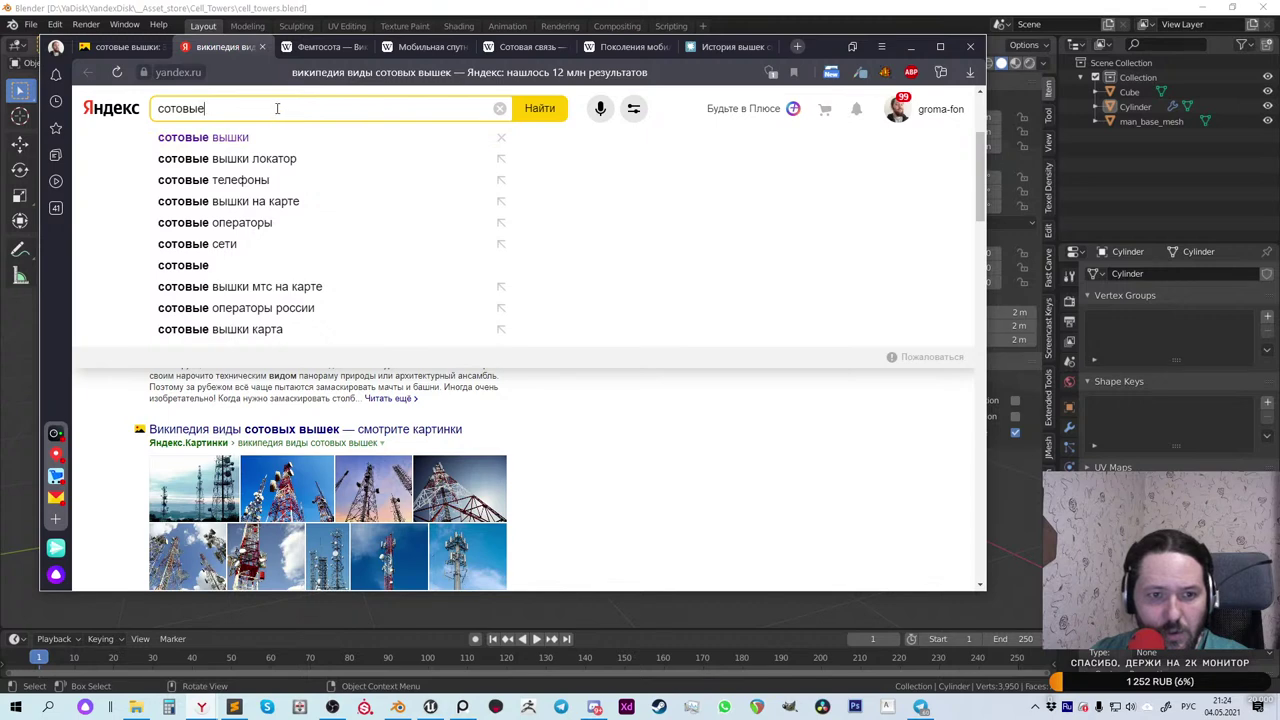
click(282, 159)
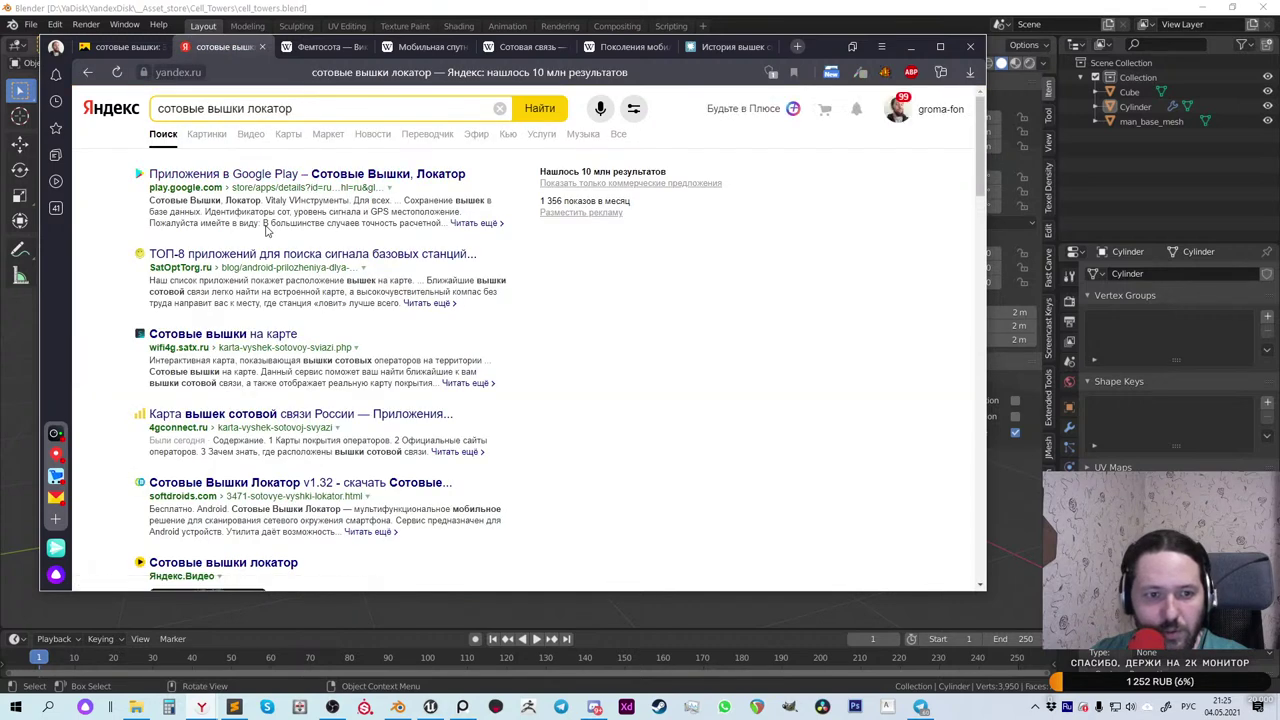
click(219, 139)
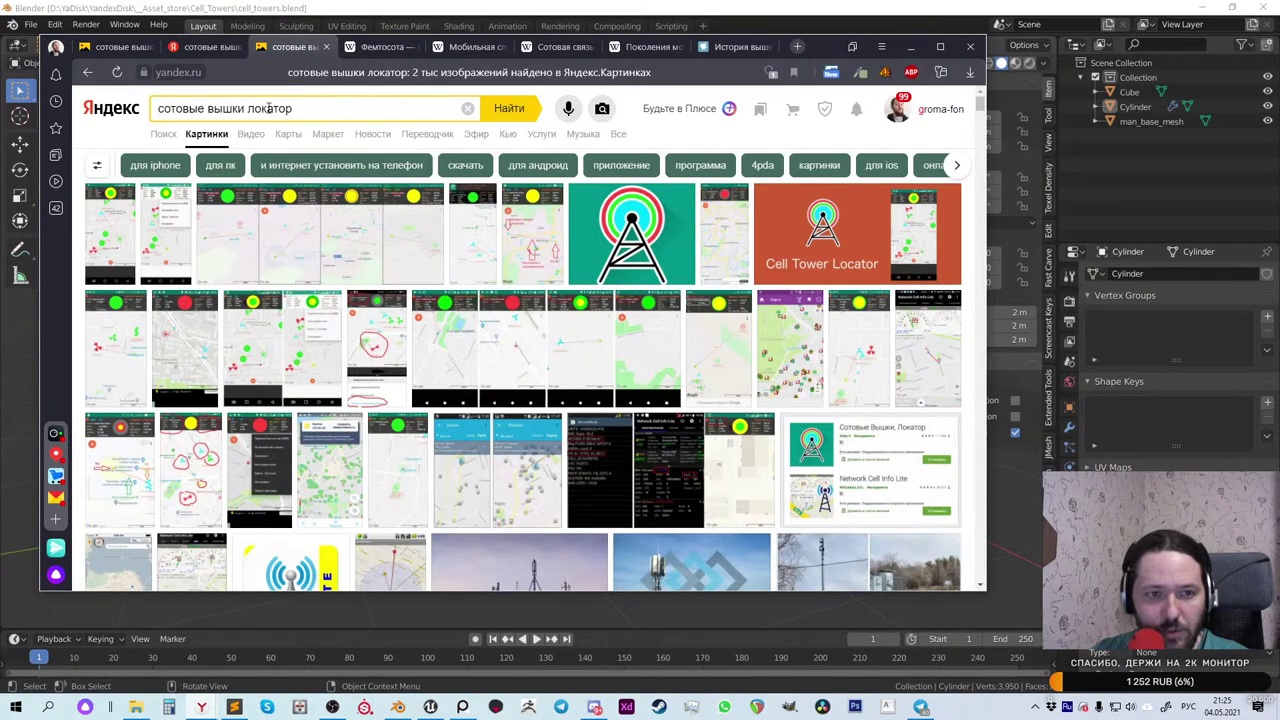
Step: Return to the web results and replace 'локатор' in the query with 'антенны'
click(87, 75)
double_click(262, 110)
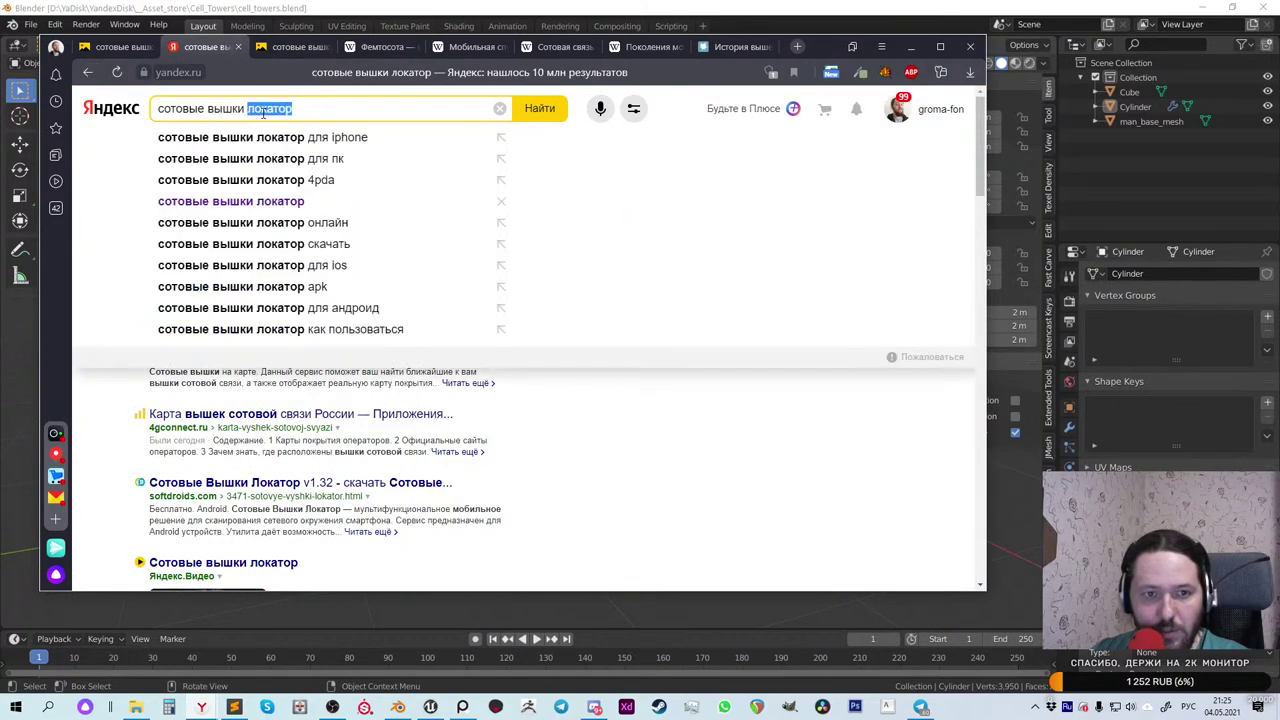
text(антена)
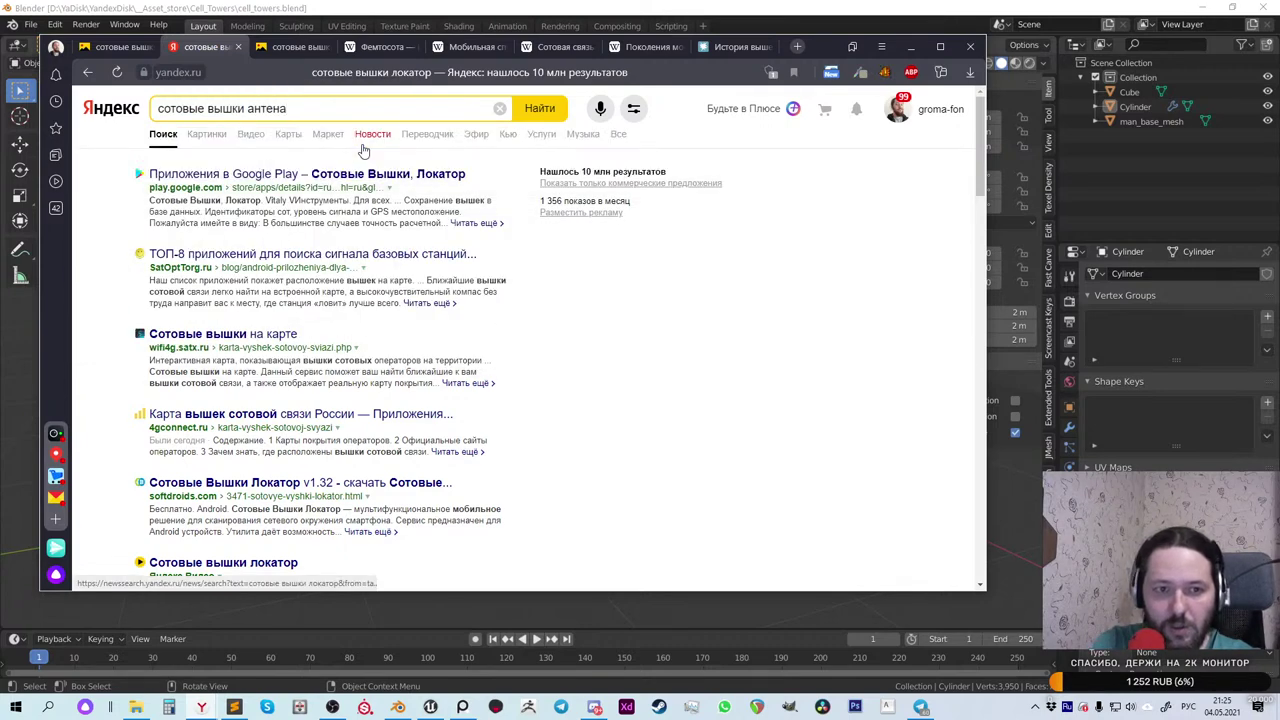
key(BackSpace)
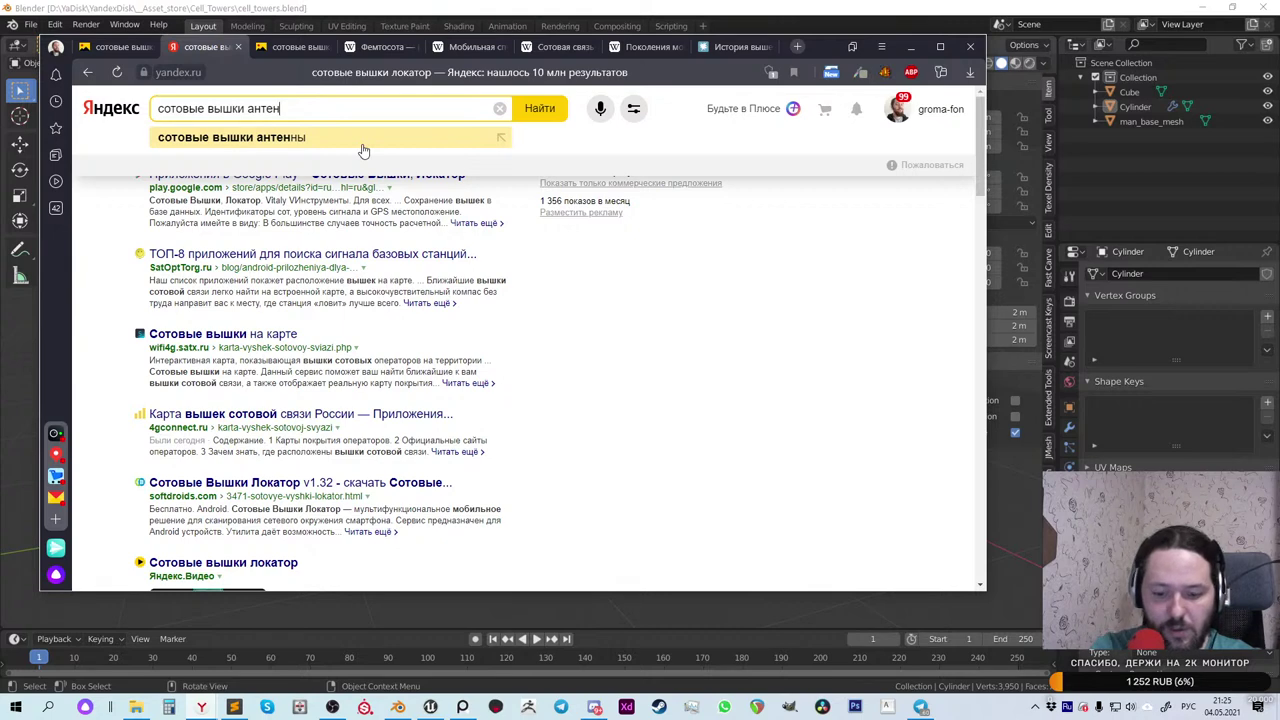
Step: Search for 'сотовые вышки антенны', scroll the results, and open the Картинки image results
text(ны)
click(363, 145)
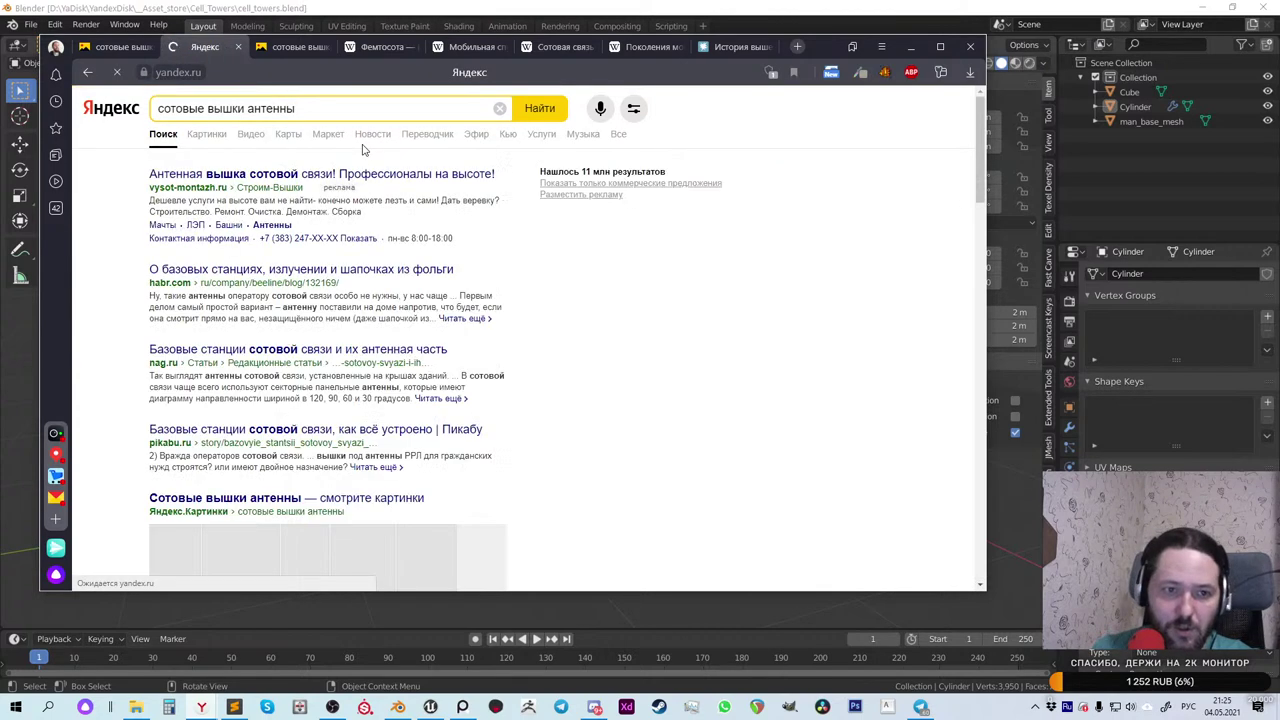
scroll(305, 196, down, 2)
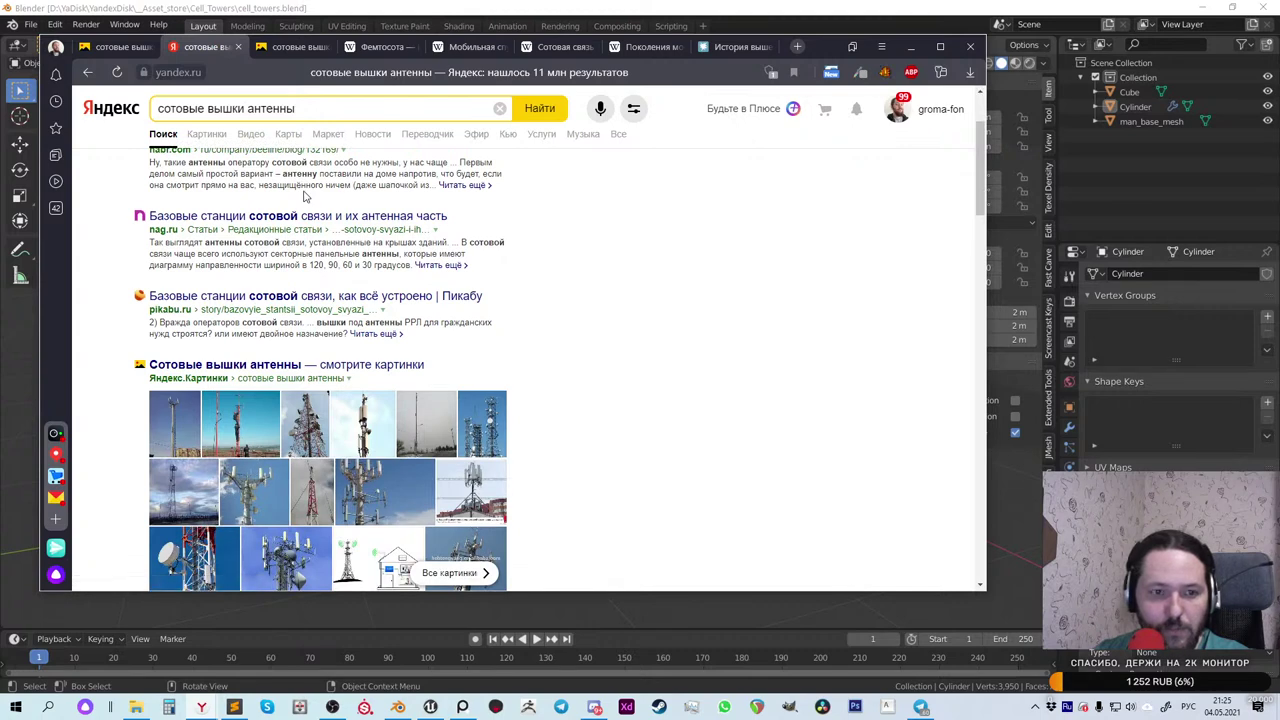
click(200, 133)
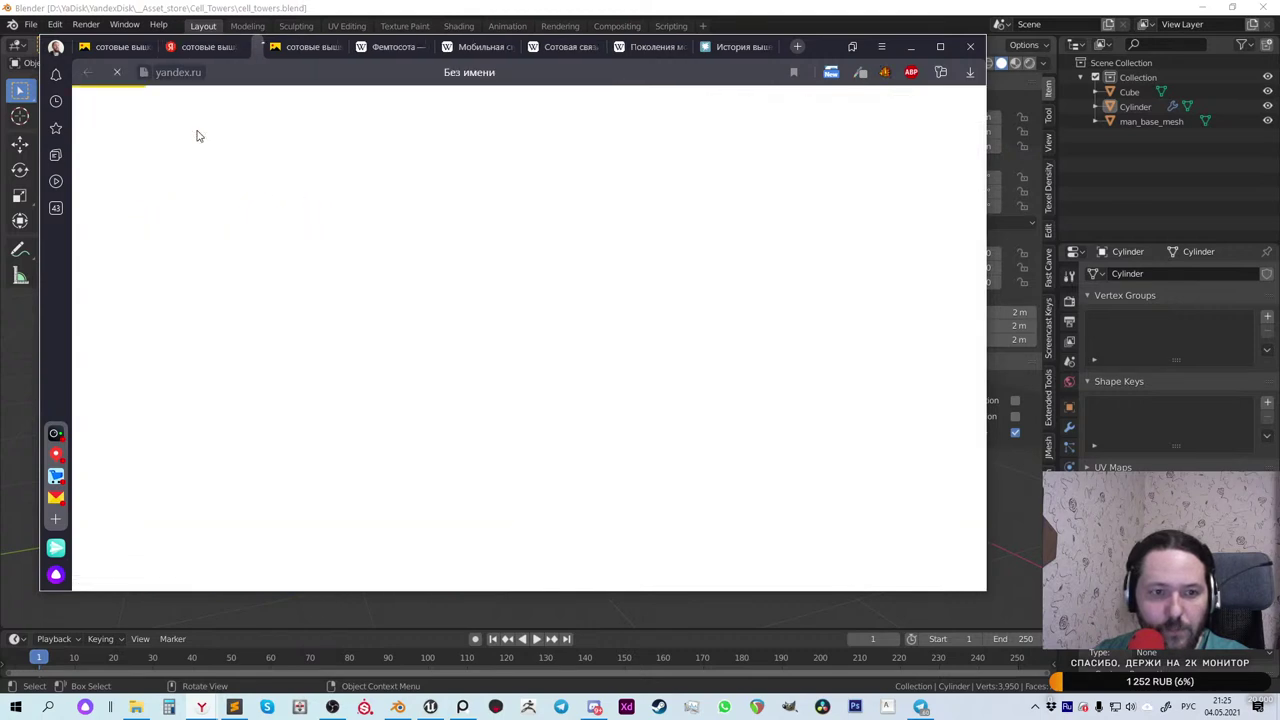
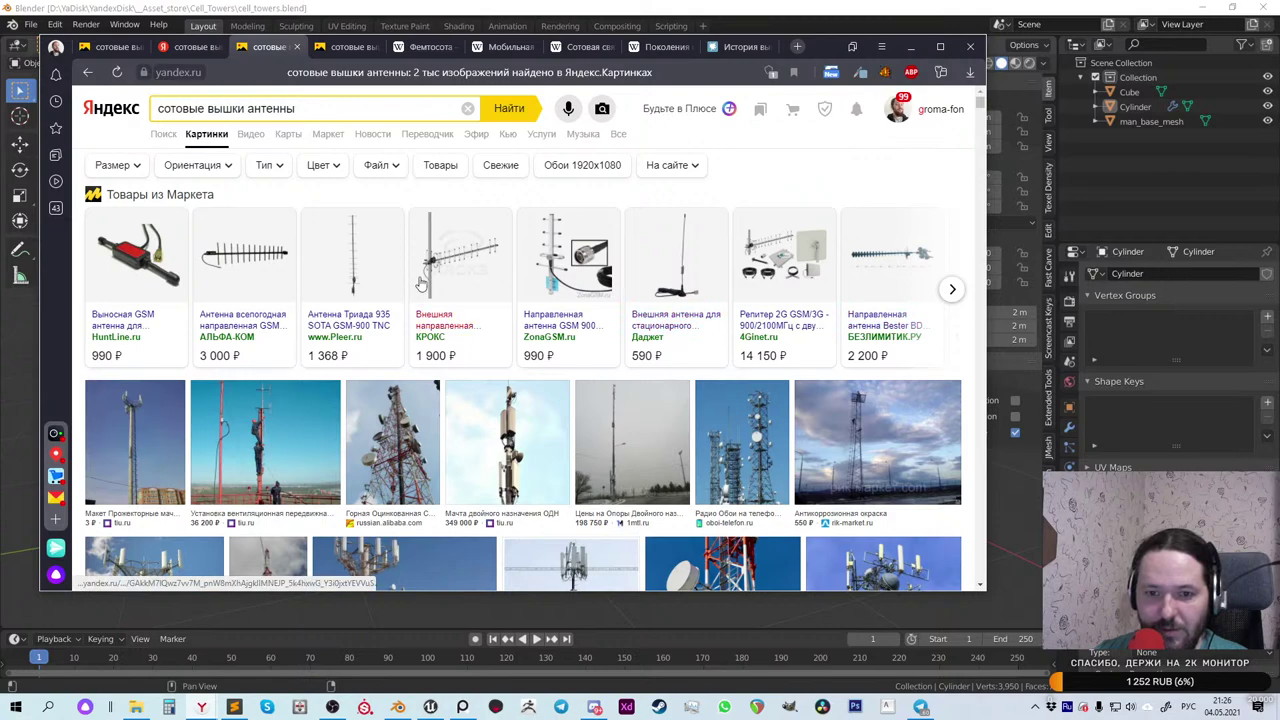
Step: Set aside the dual-purpose mast and first tower photos in background tabs
scroll(440, 290, down, 2)
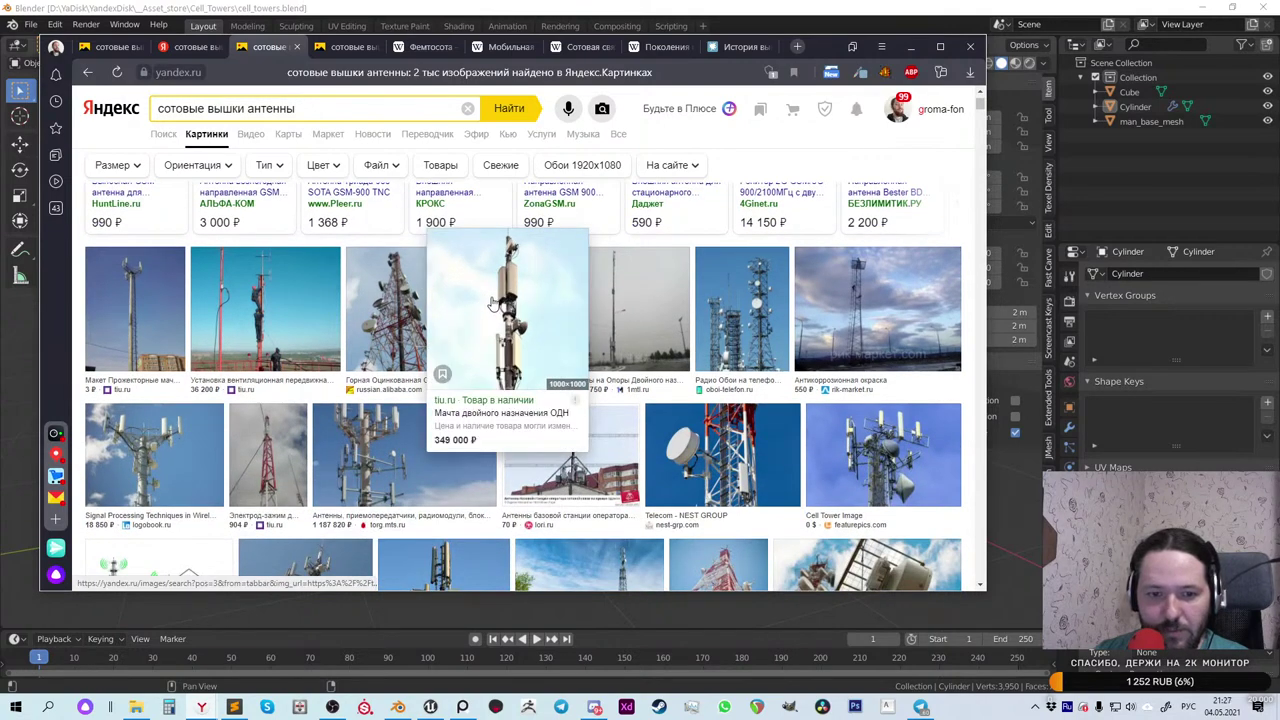
middle_click(492, 305)
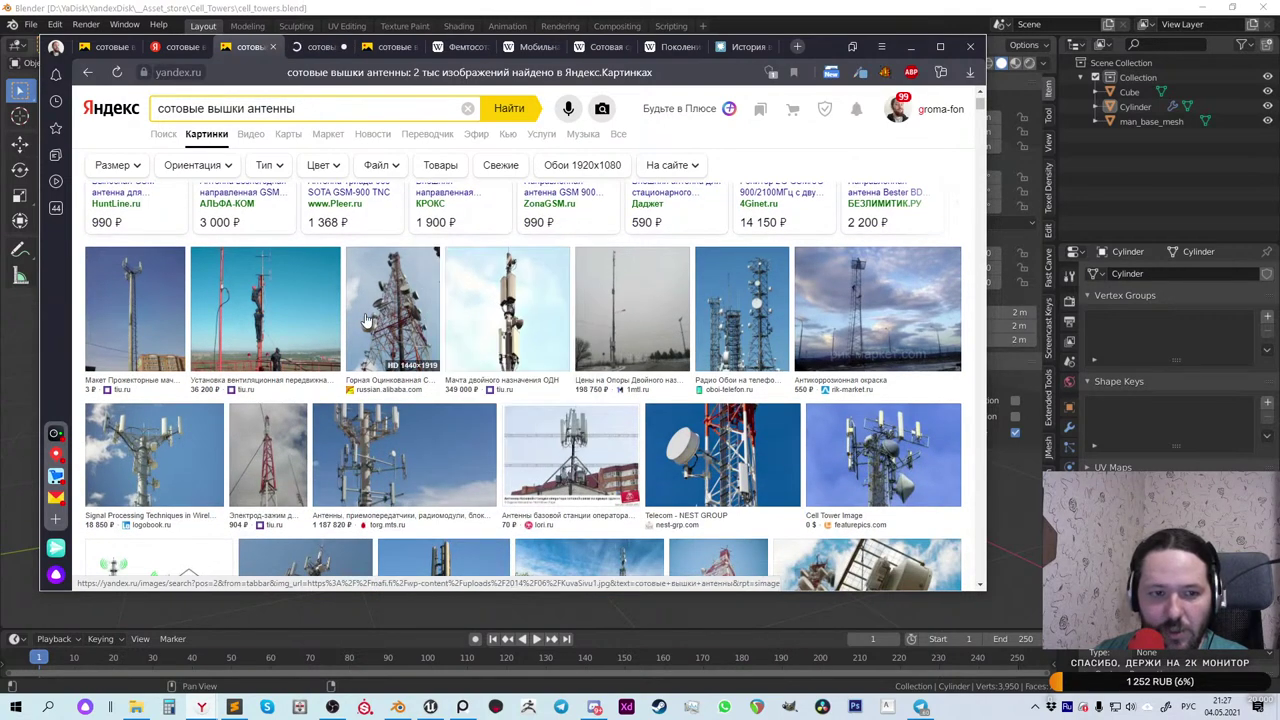
middle_click(132, 300)
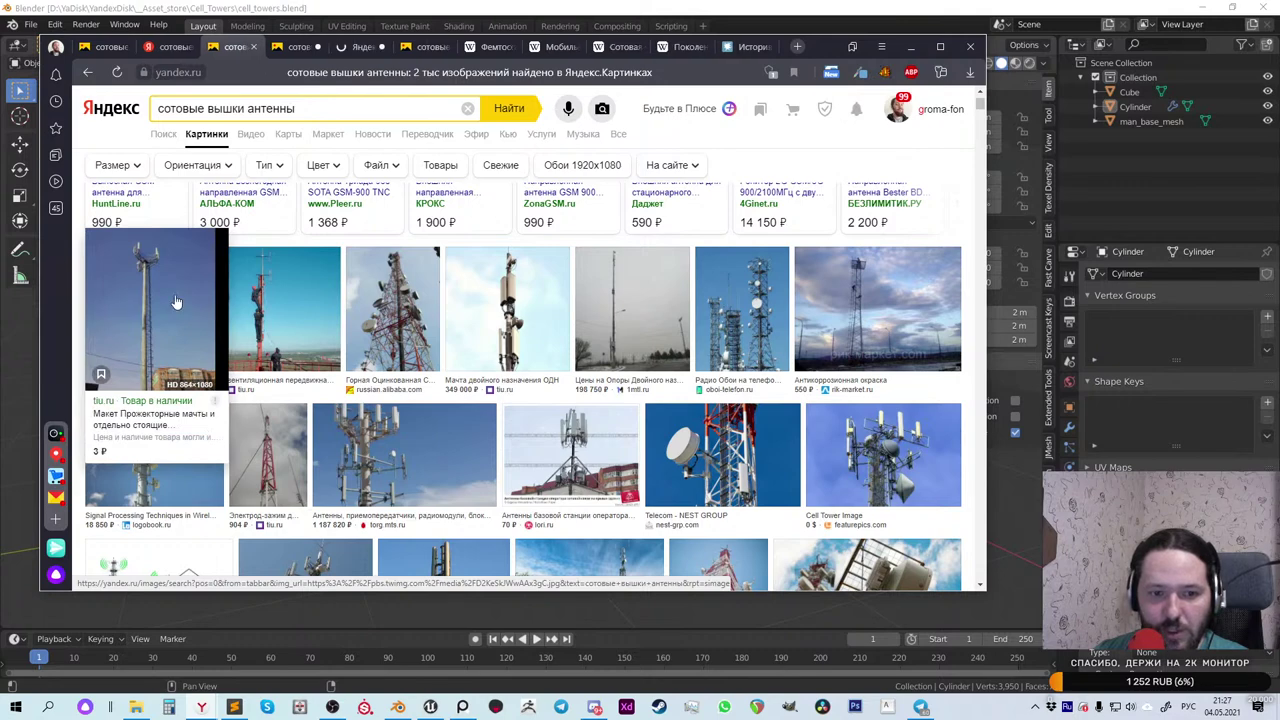
mouse_move(372, 310)
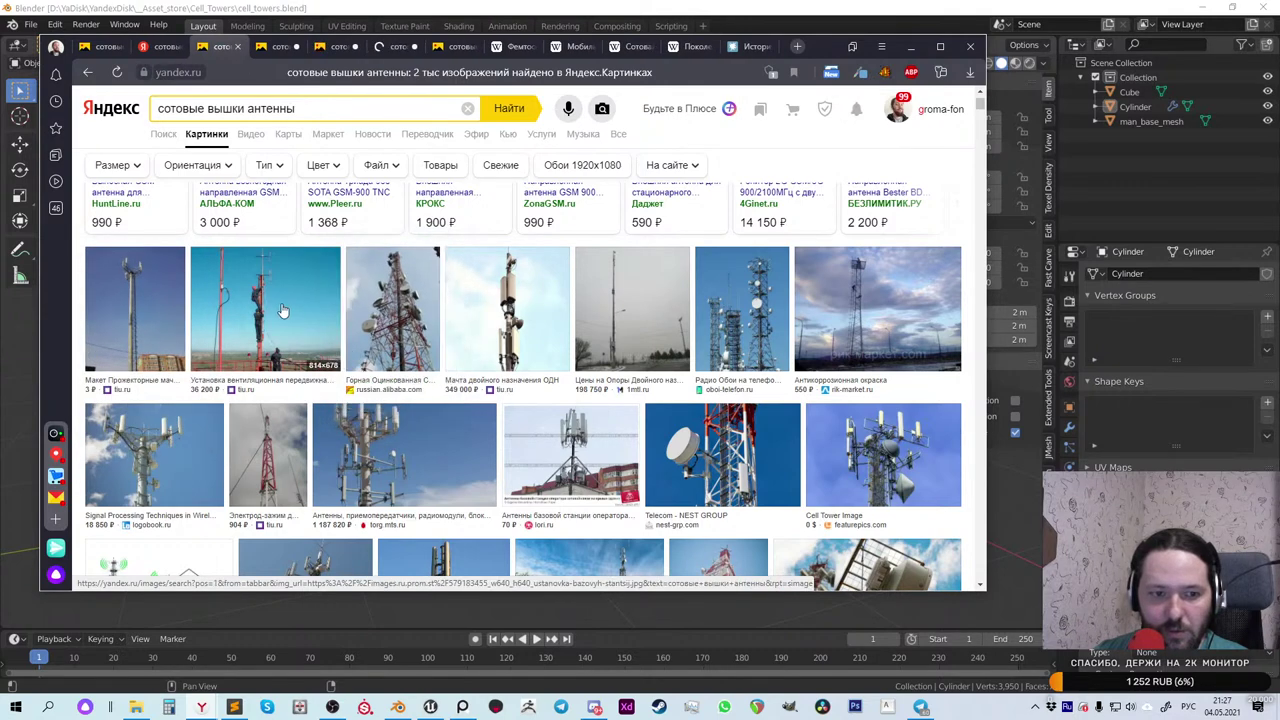
mouse_move(510, 312)
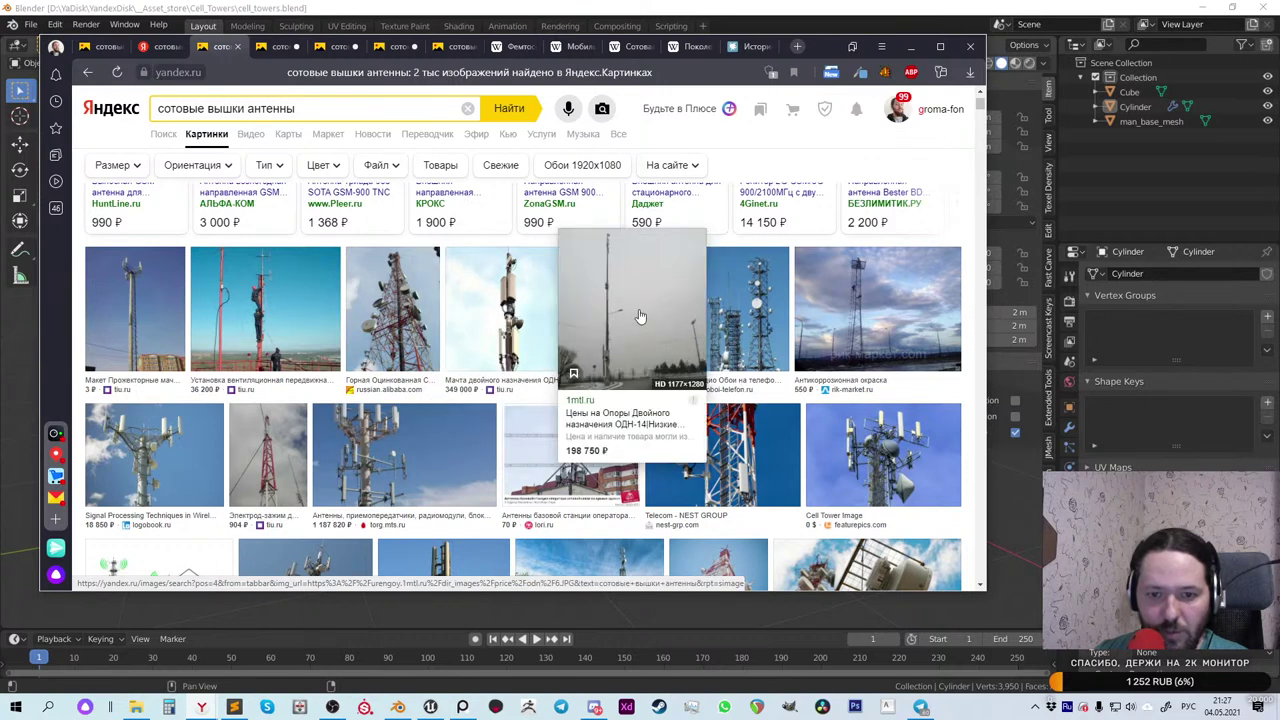
mouse_move(742, 322)
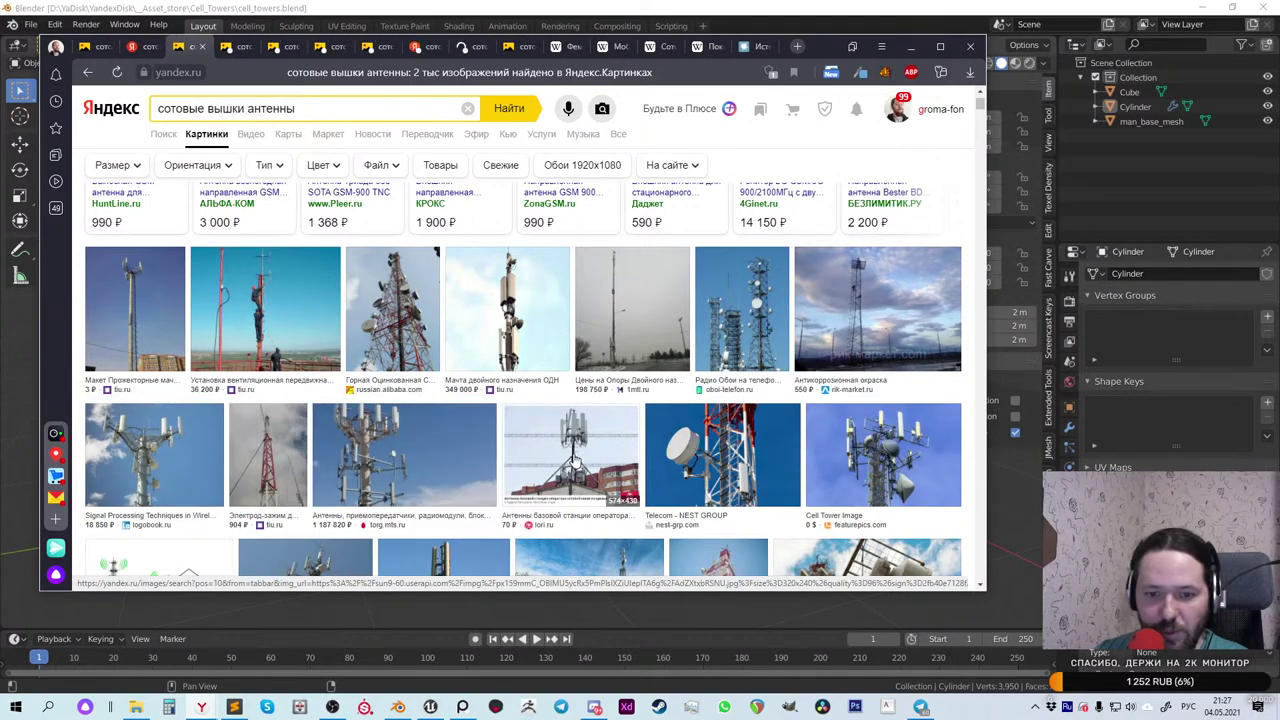
mouse_move(575, 462)
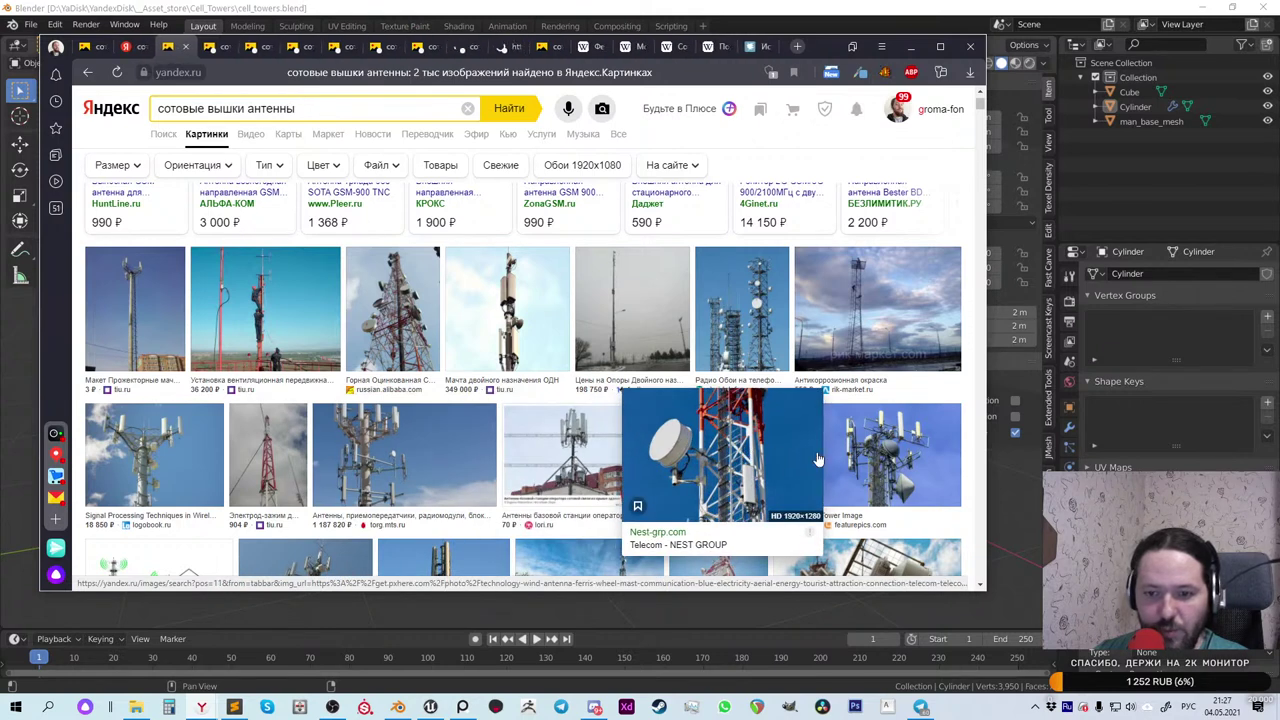
mouse_move(898, 458)
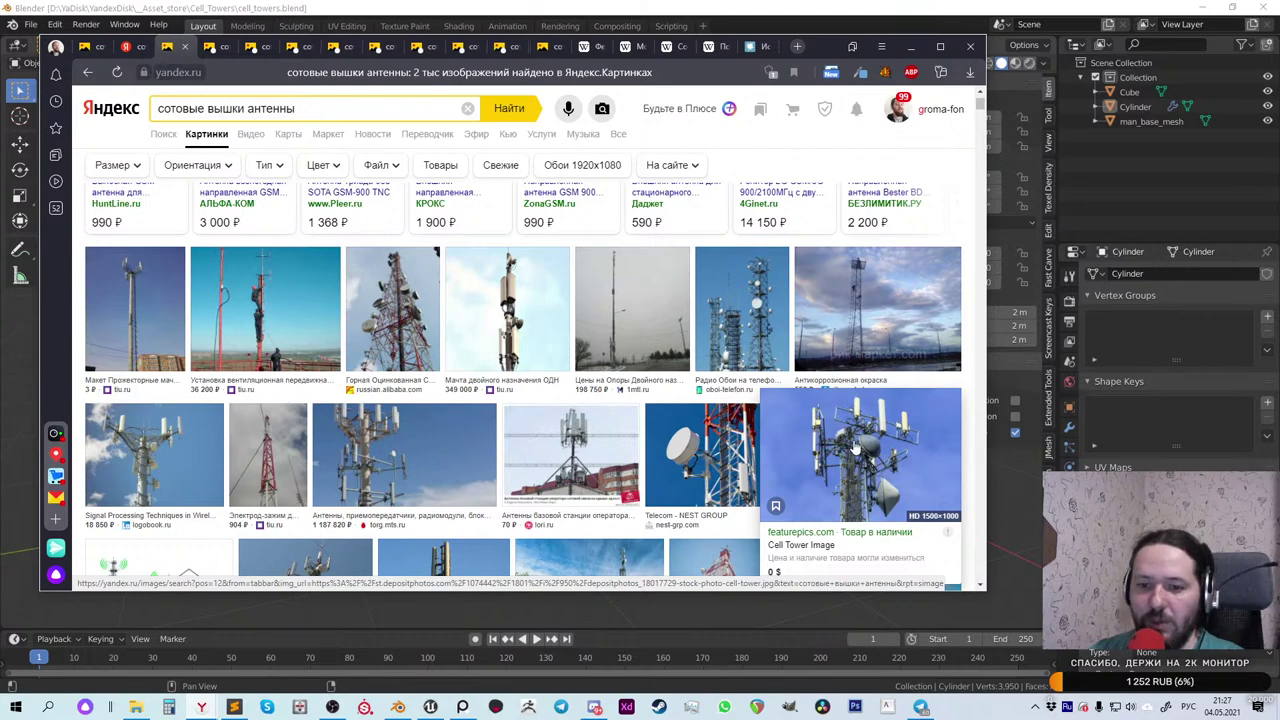
Step: Browse further down the сотовые вышки антенны image results for more tower photos
scroll(850, 440, down, 2)
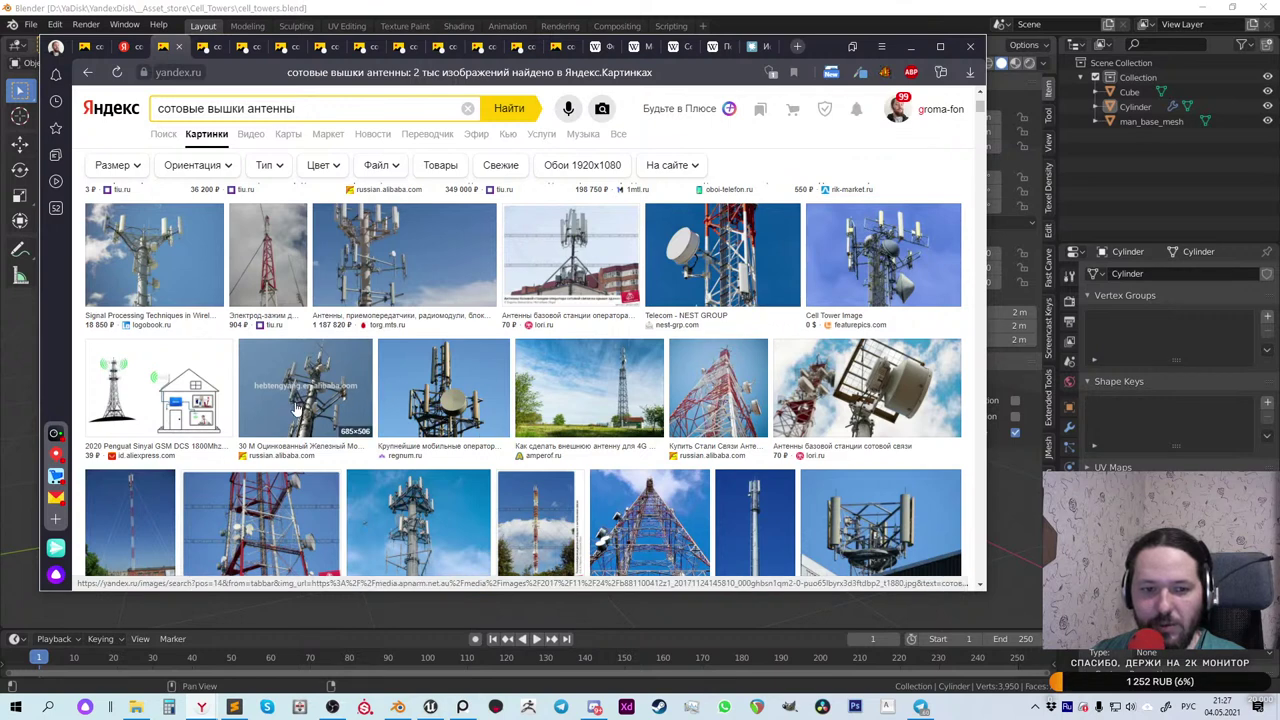
mouse_move(296, 408)
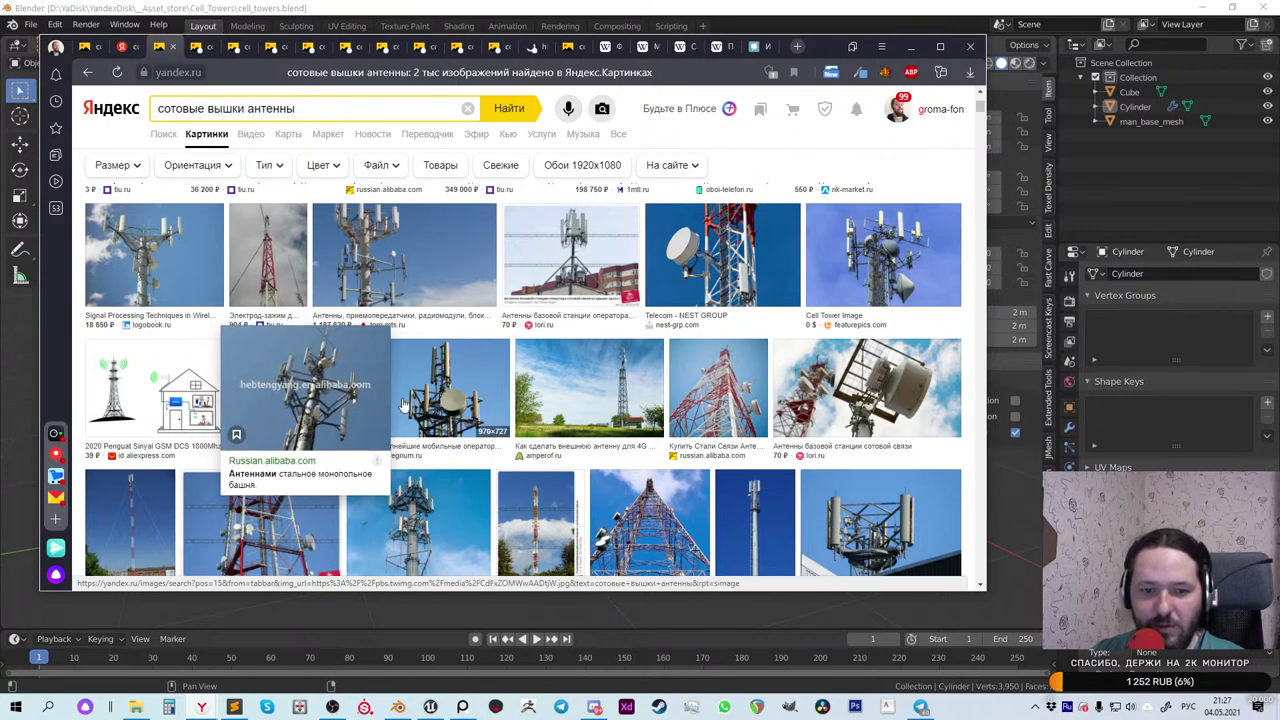
mouse_move(435, 393)
scroll(435, 393, down, 1)
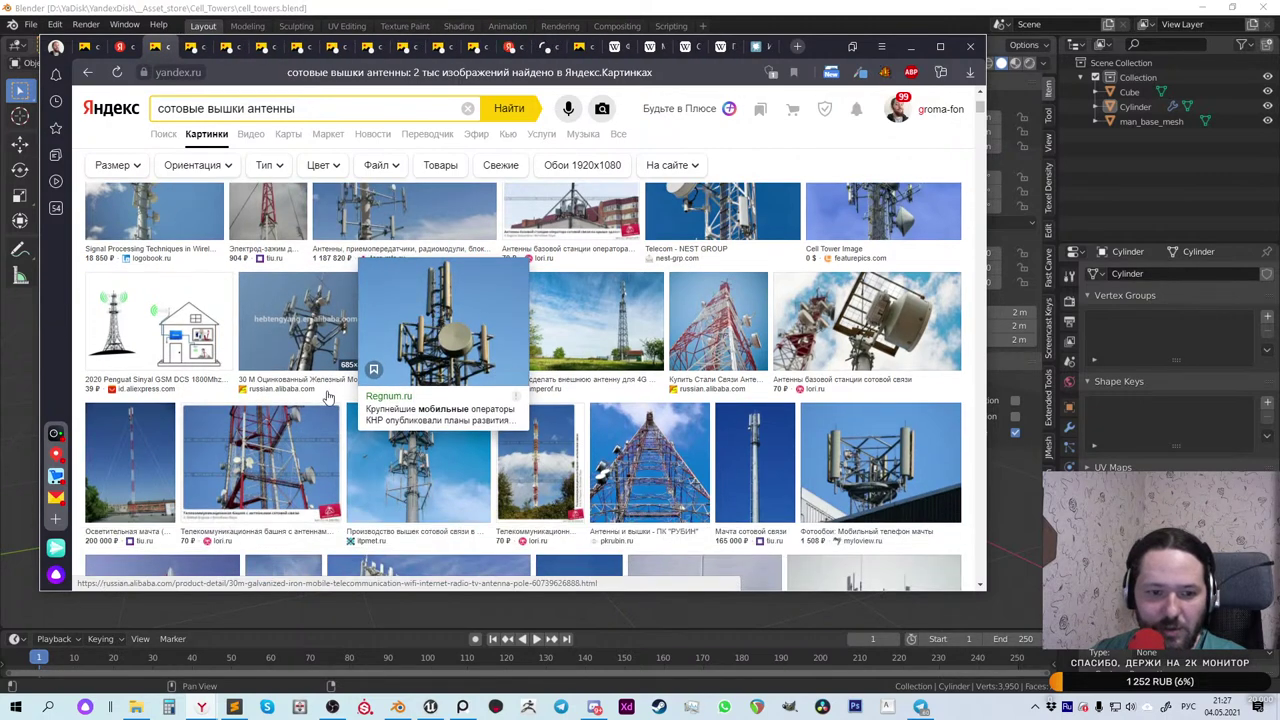
mouse_move(416, 460)
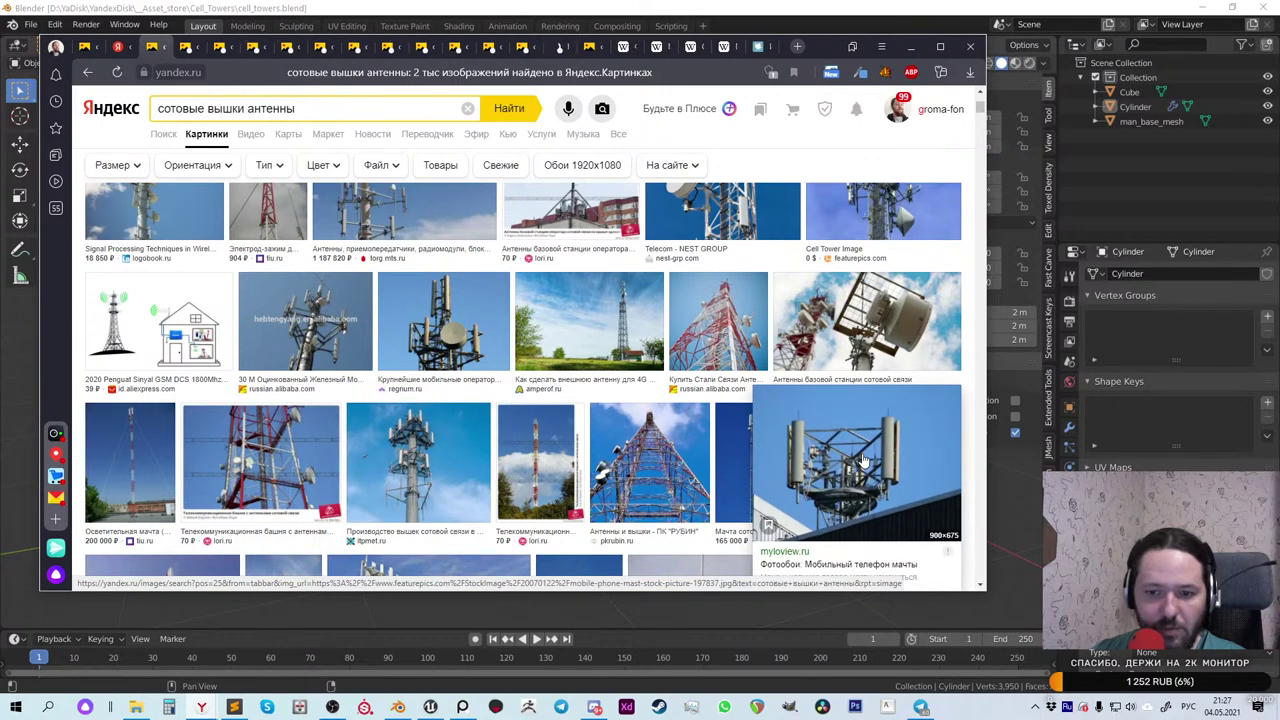
mouse_move(740, 456)
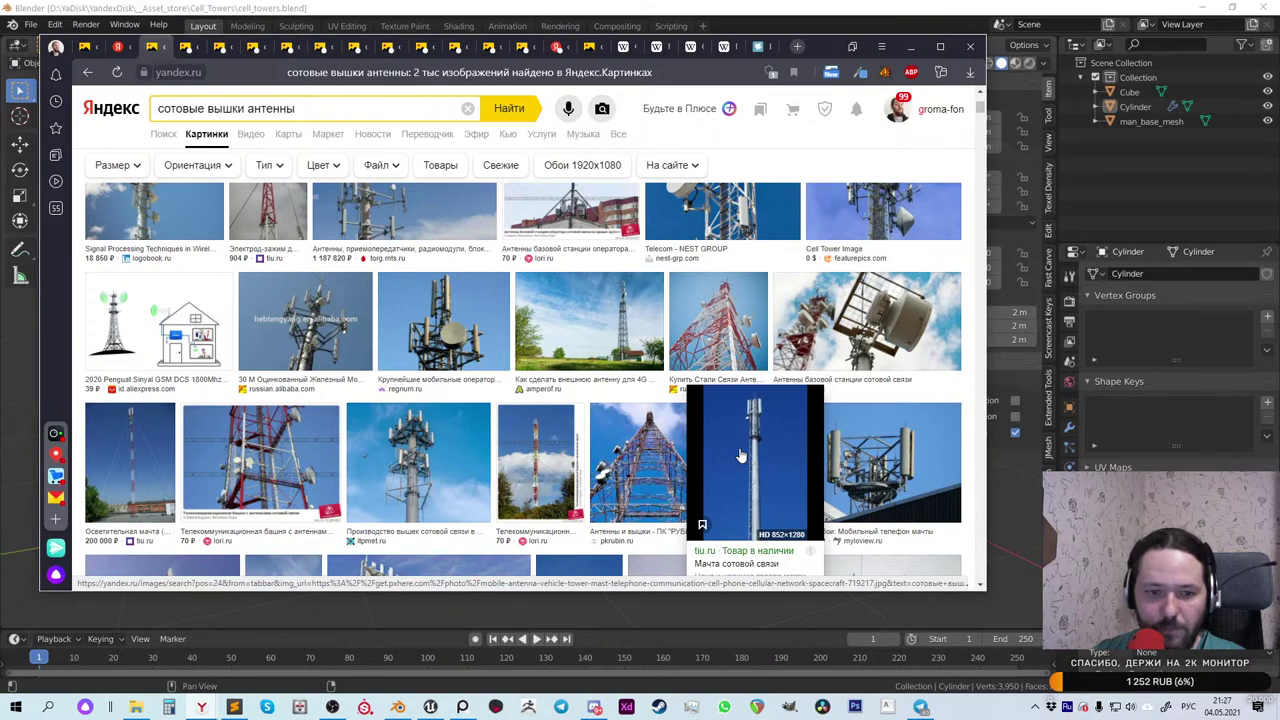
scroll(740, 456, down, 3)
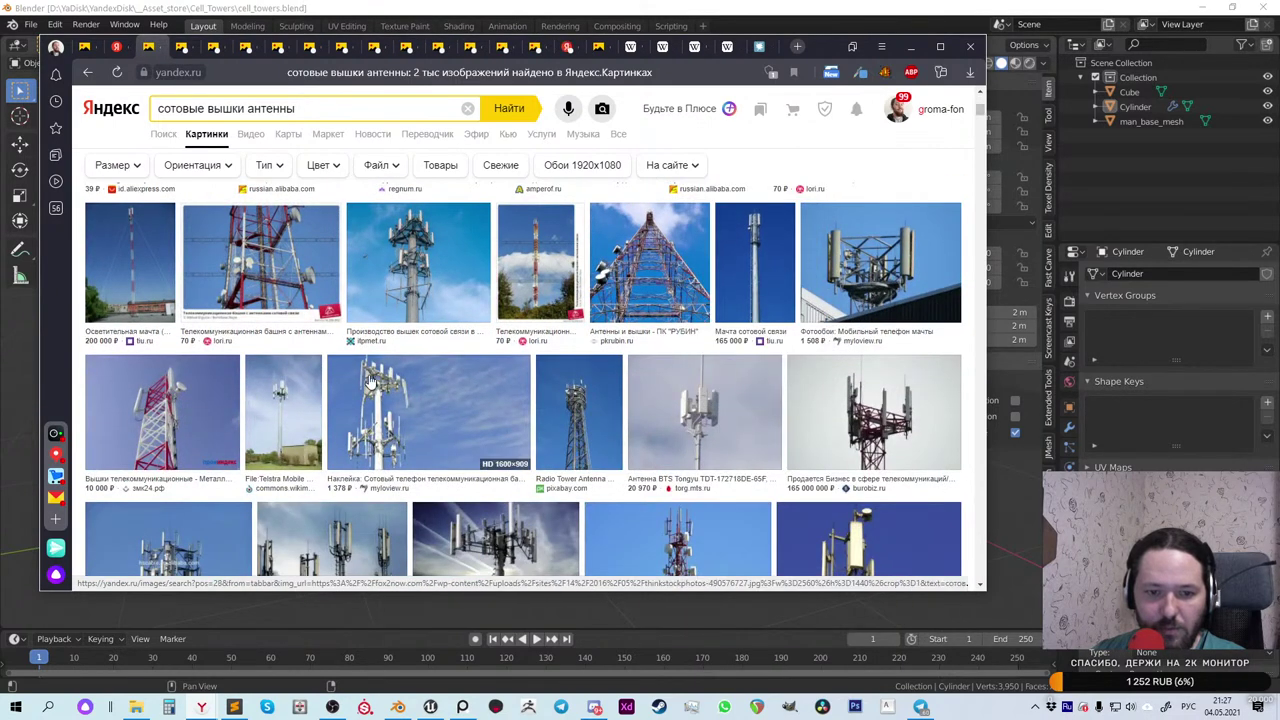
mouse_move(678, 418)
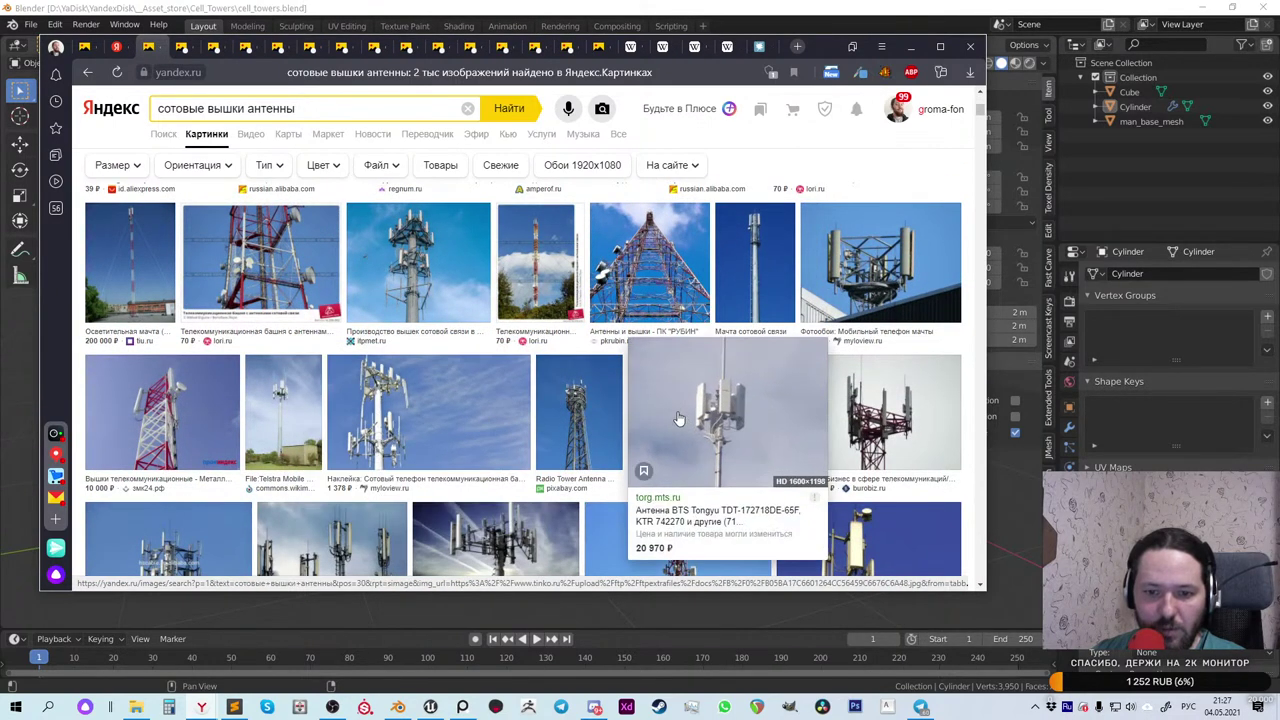
scroll(678, 418, down, 1)
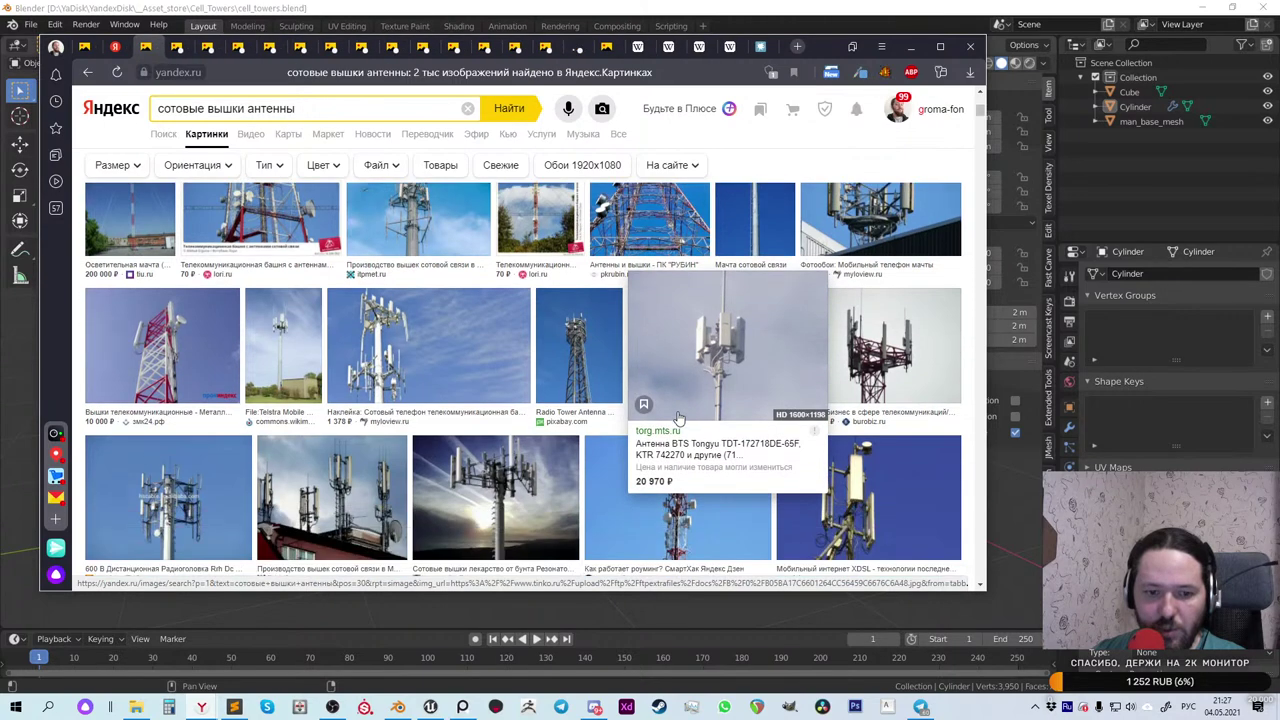
mouse_move(335, 495)
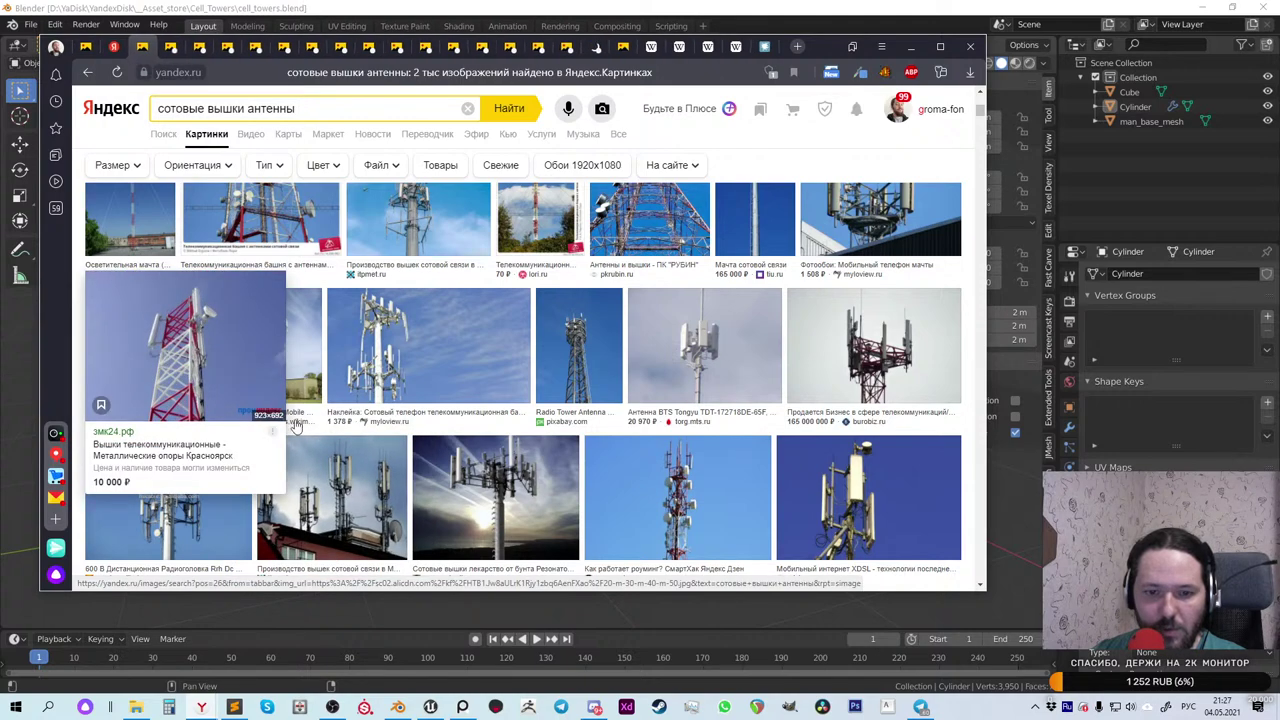
scroll(490, 472, down, 1)
mouse_move(832, 438)
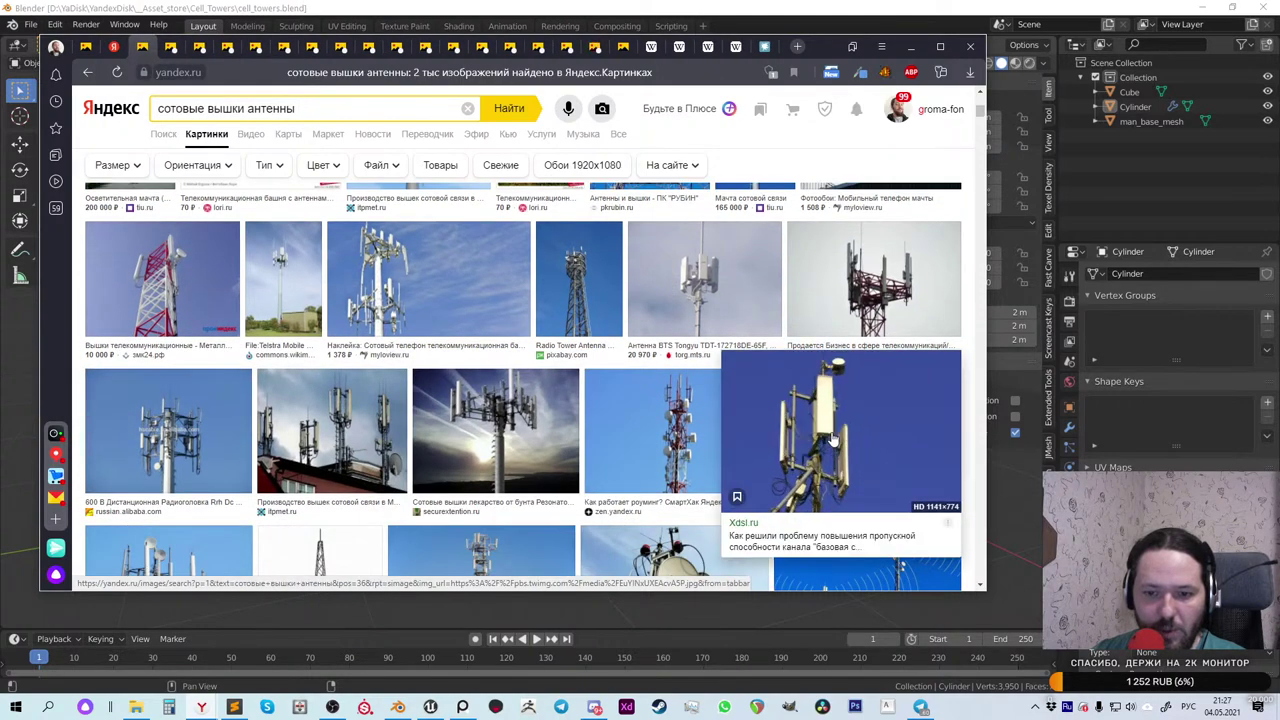
scroll(776, 430, down, 2)
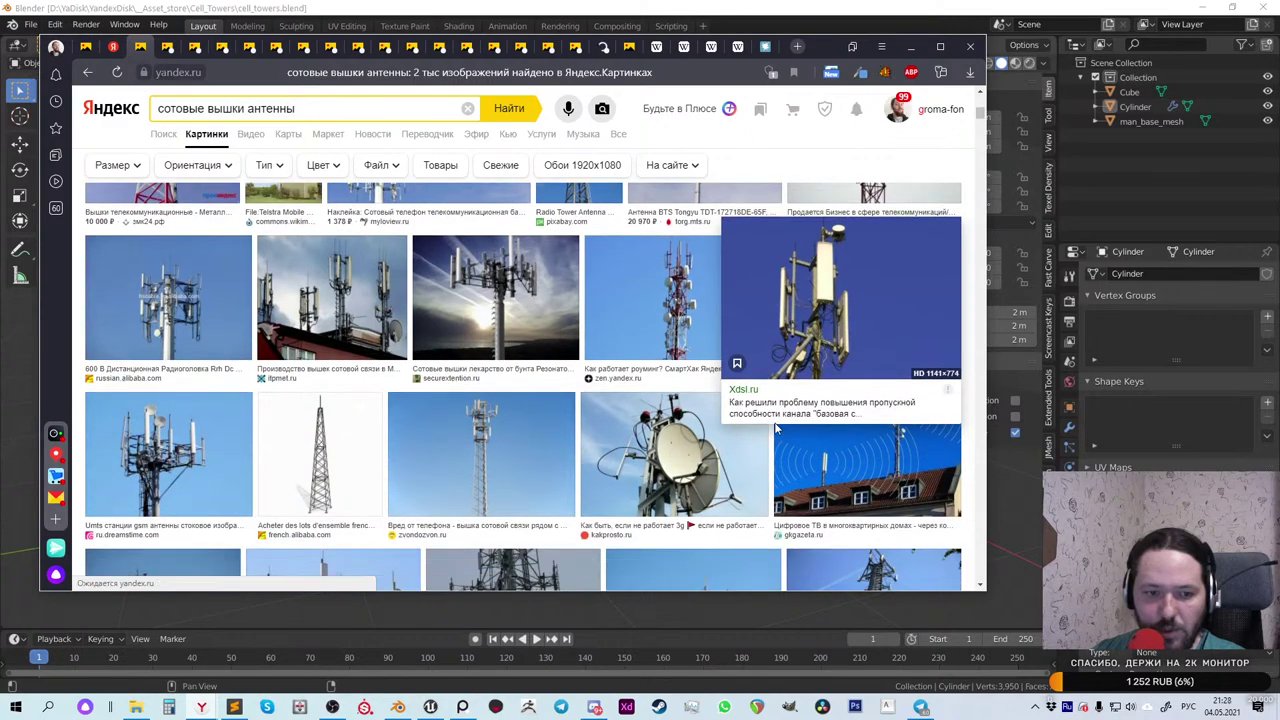
mouse_move(643, 393)
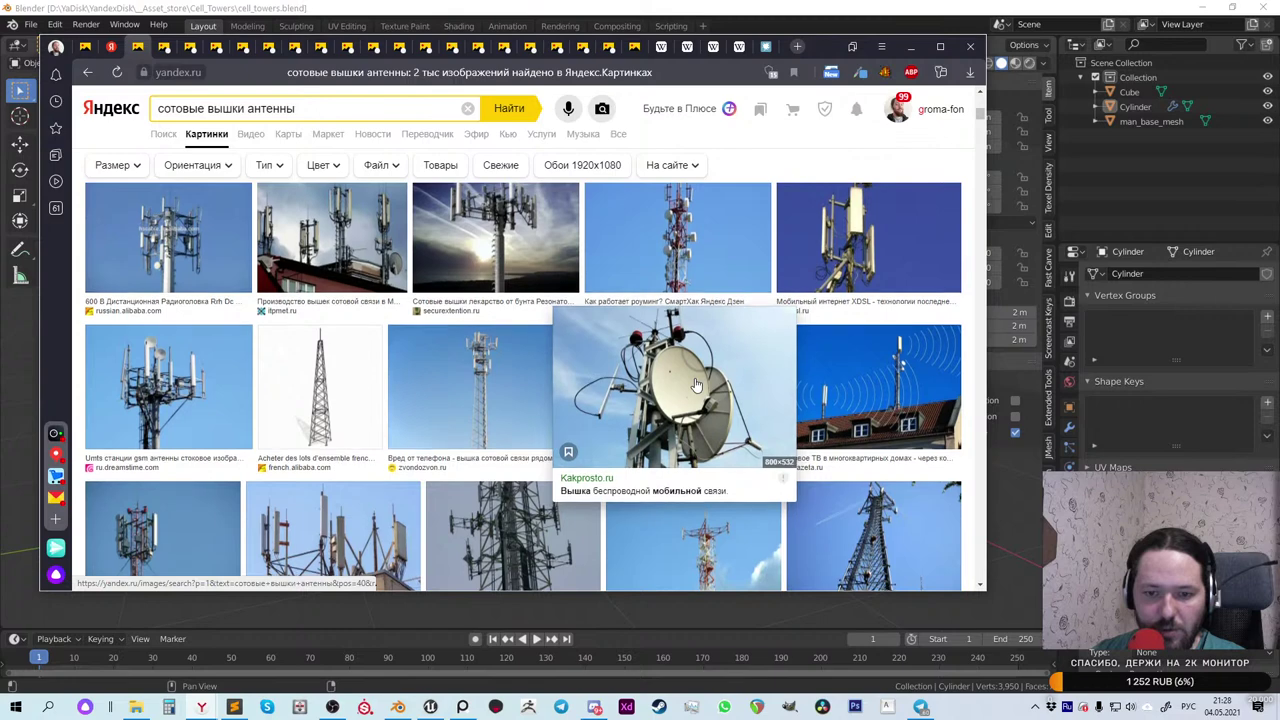
scroll(697, 395, down, 2)
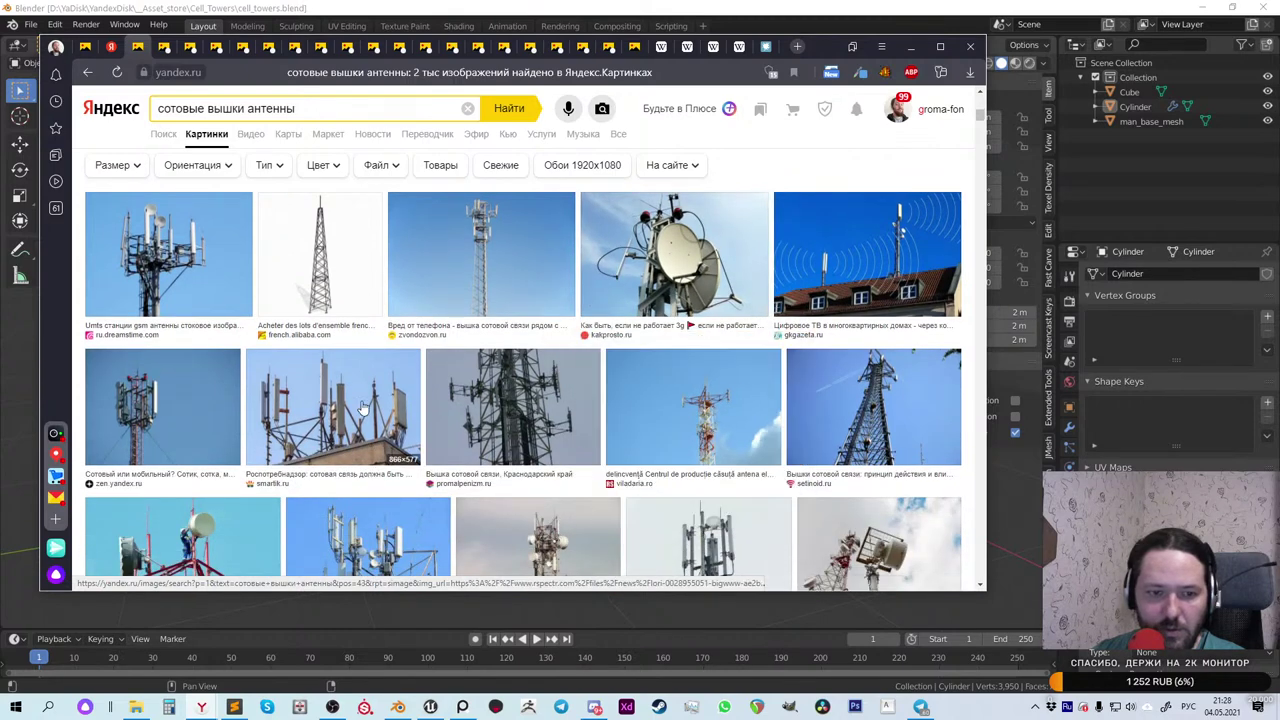
mouse_move(335, 405)
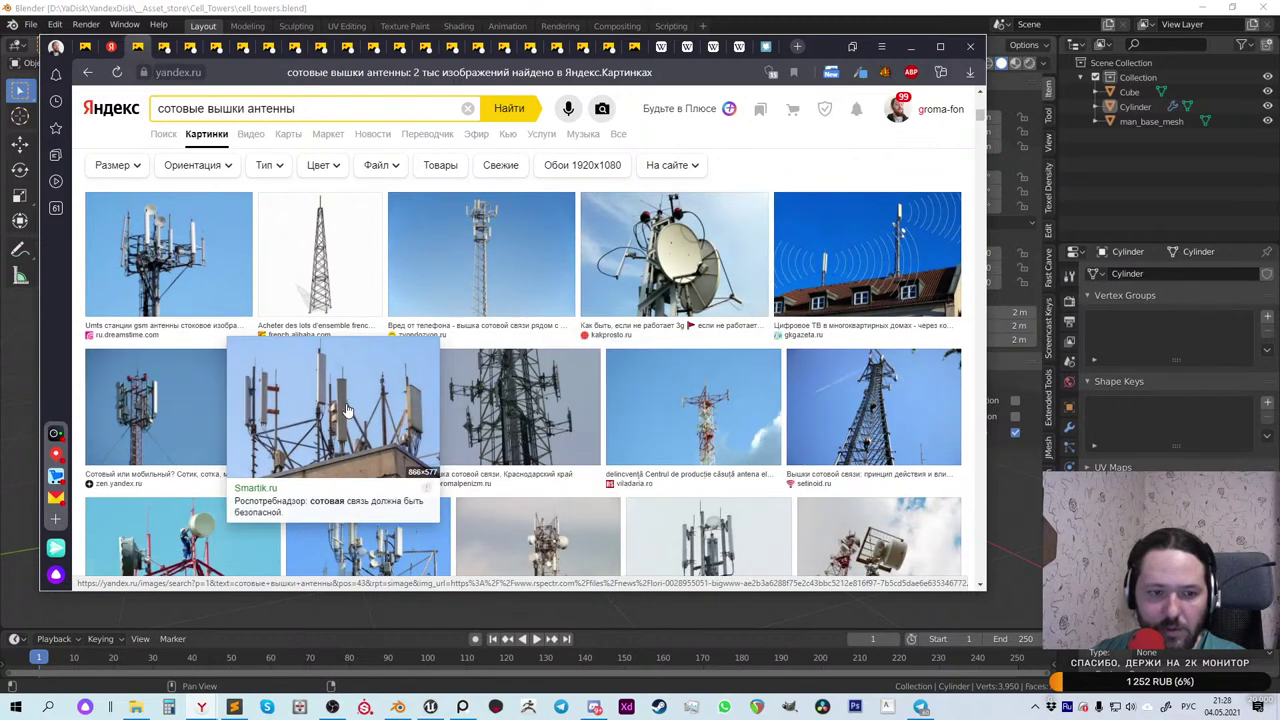
Step: Copy the saved dual-purpose mast photo to the clipboard
click(173, 400)
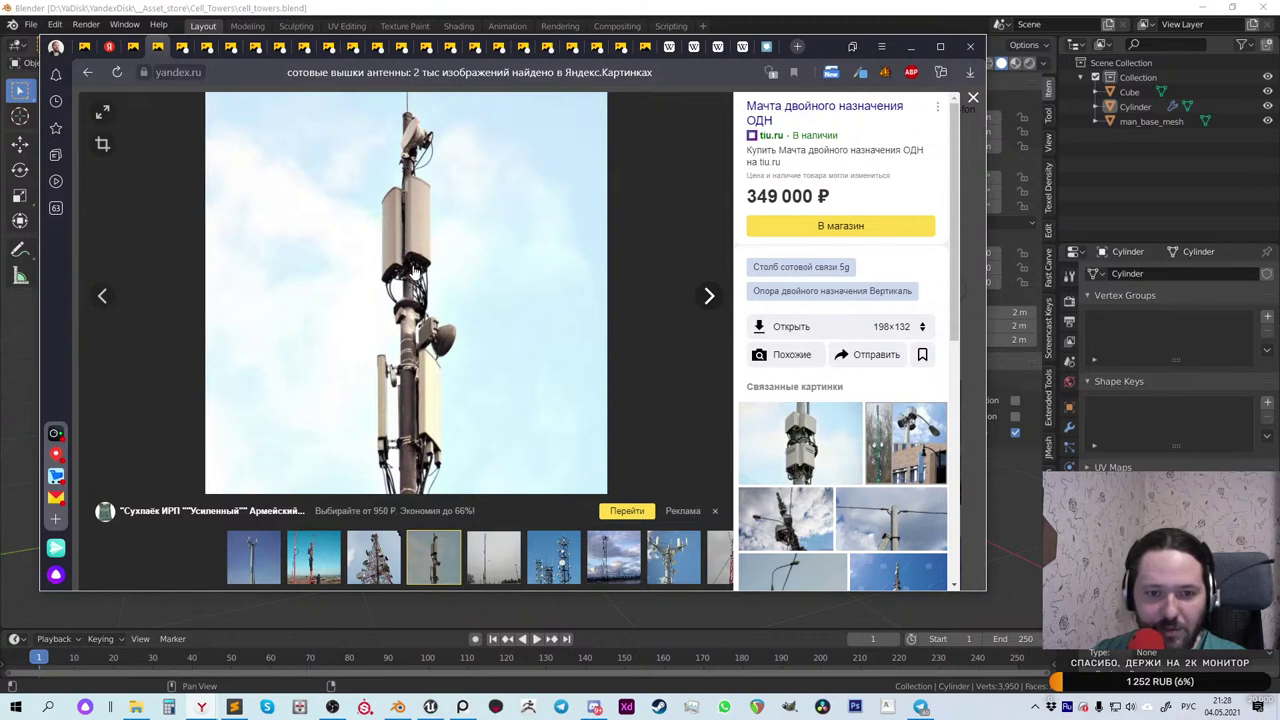
right_click(420, 246)
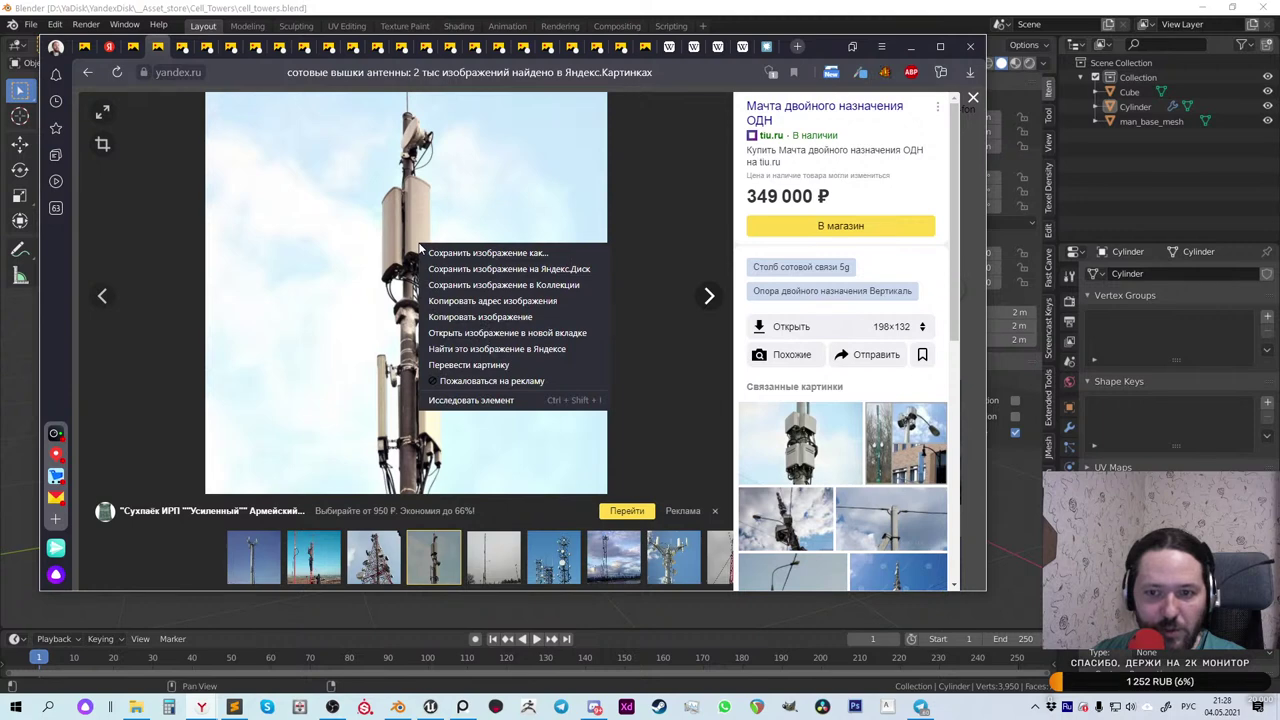
click(487, 318)
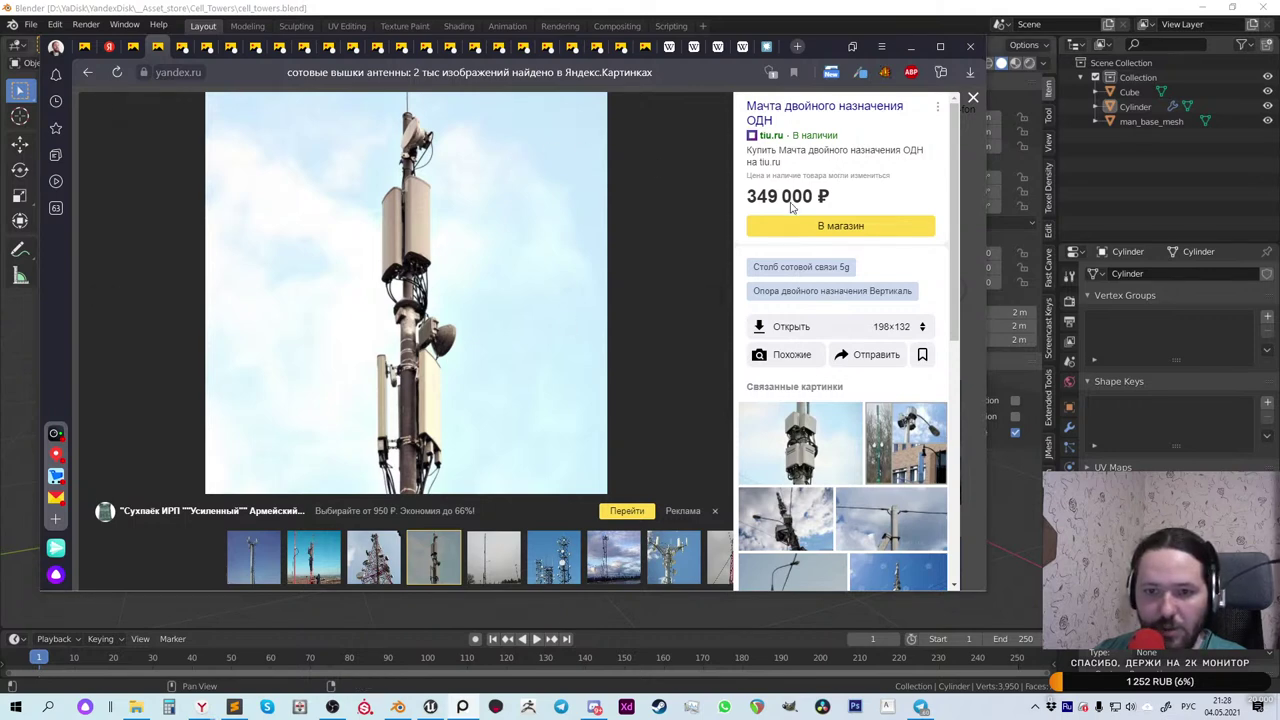
Step: Look over the mast's tiu.ru product page, then close it and the mast photo
click(790, 113)
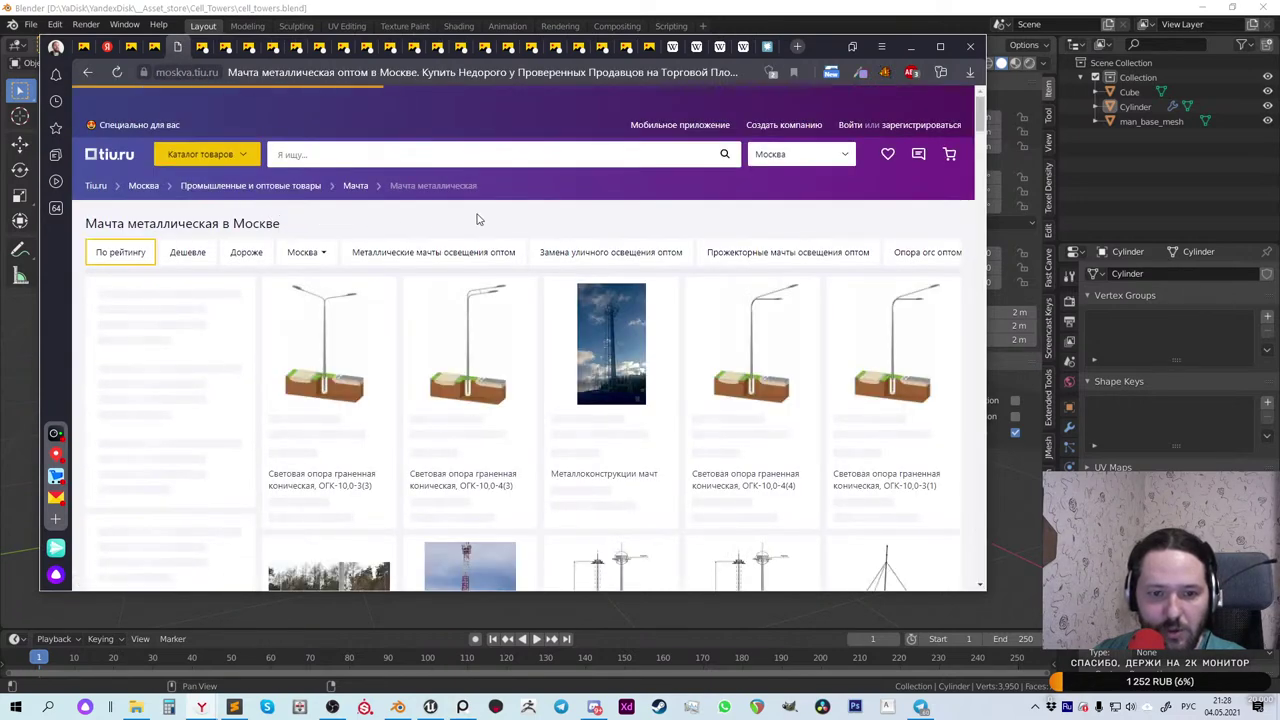
scroll(477, 219, down, 3)
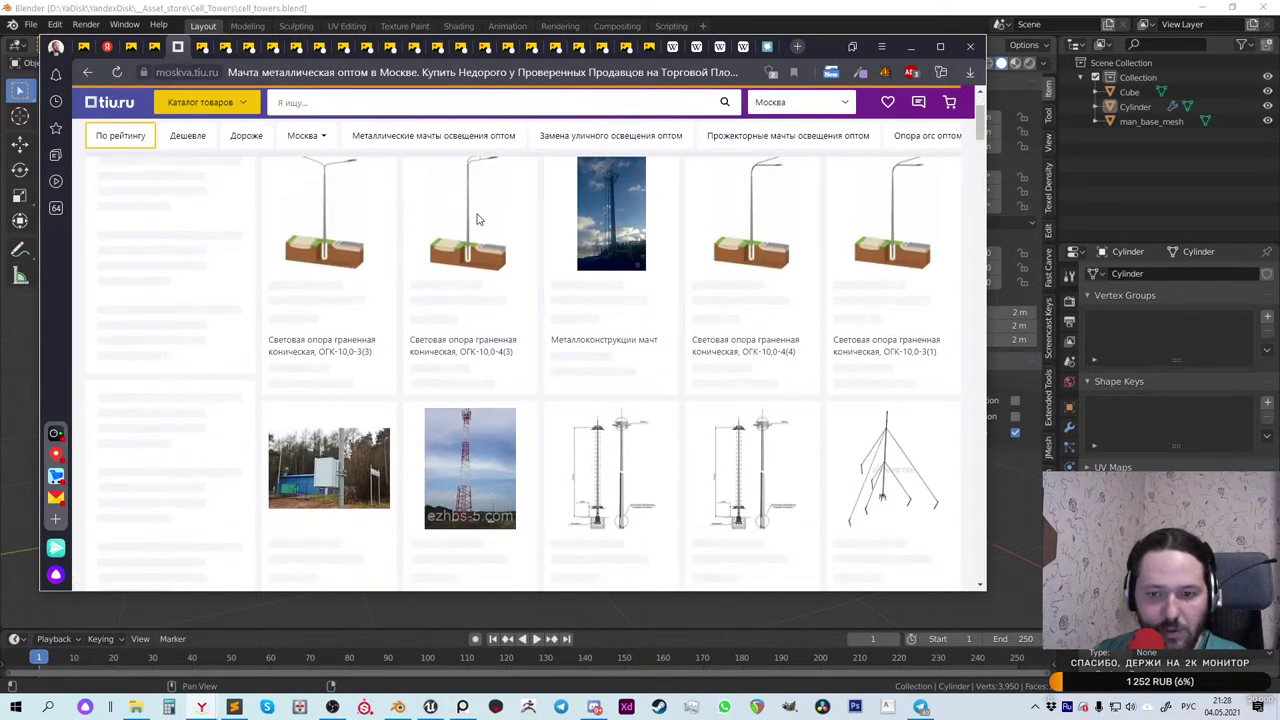
scroll(477, 219, down, 5)
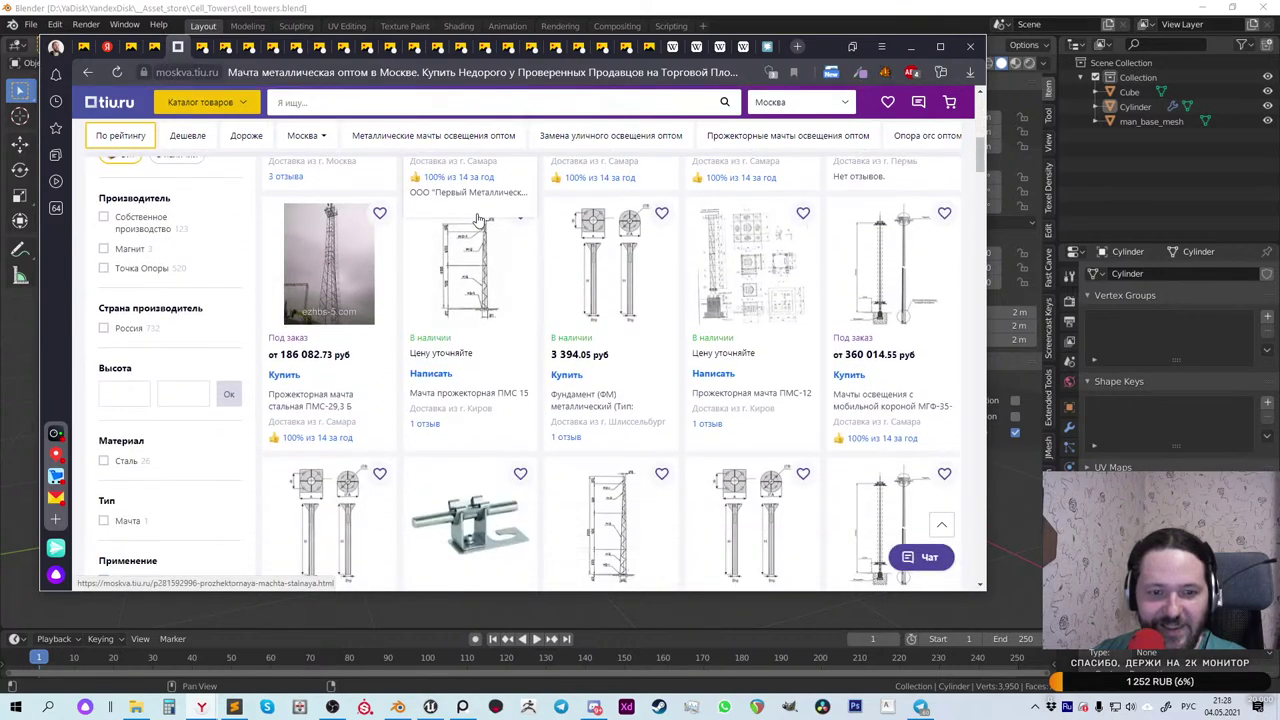
middle_click(175, 48)
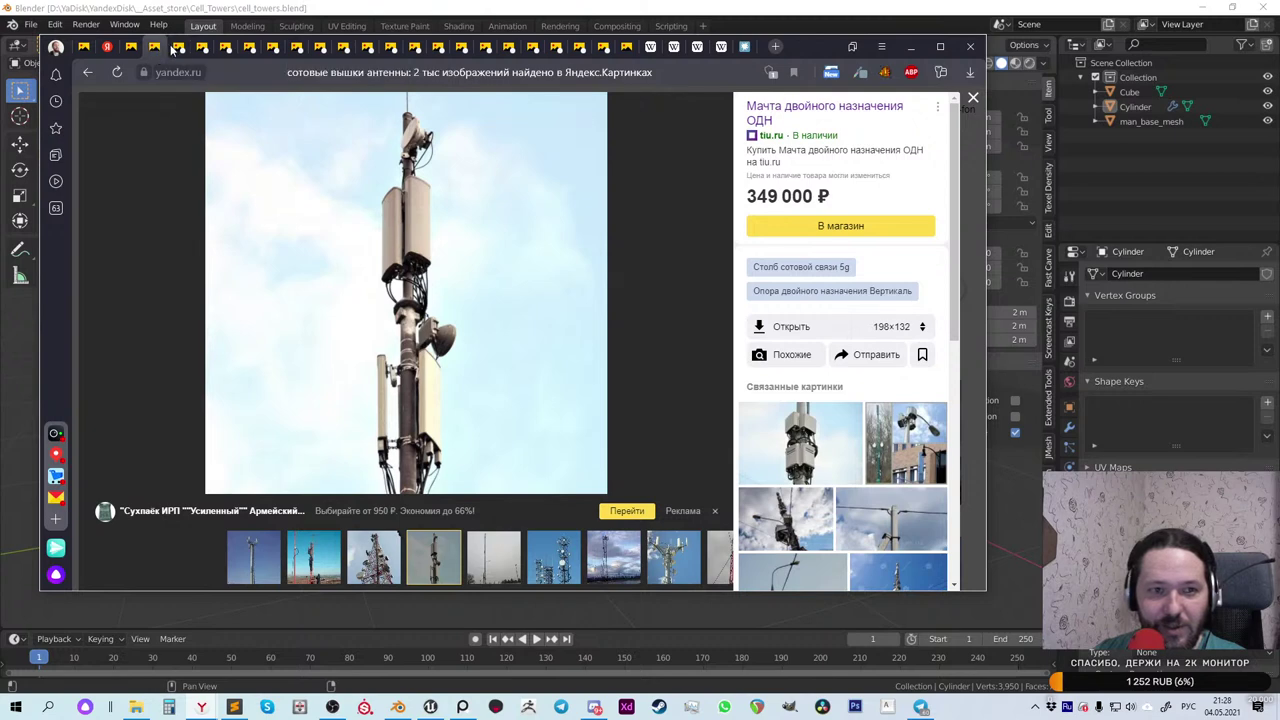
middle_click(180, 50)
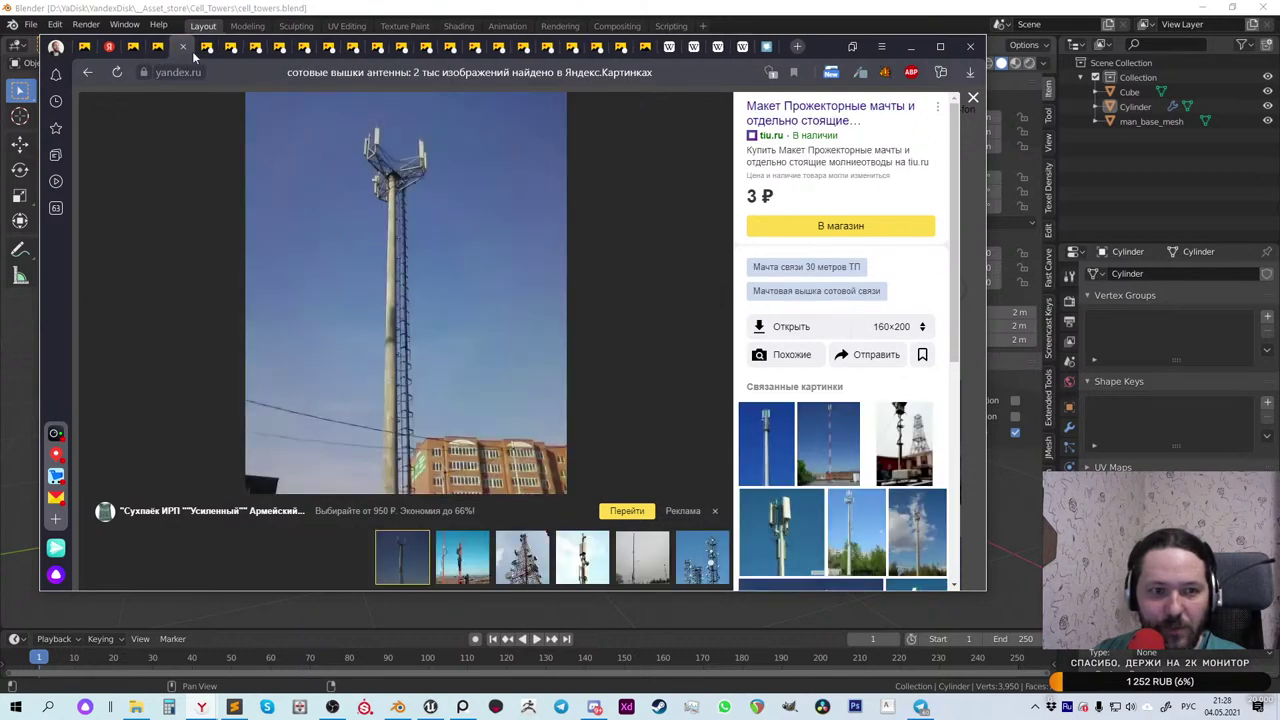
Step: Copy the red-and-white lattice tower photo and the next close-up tower dish photo
click(184, 48)
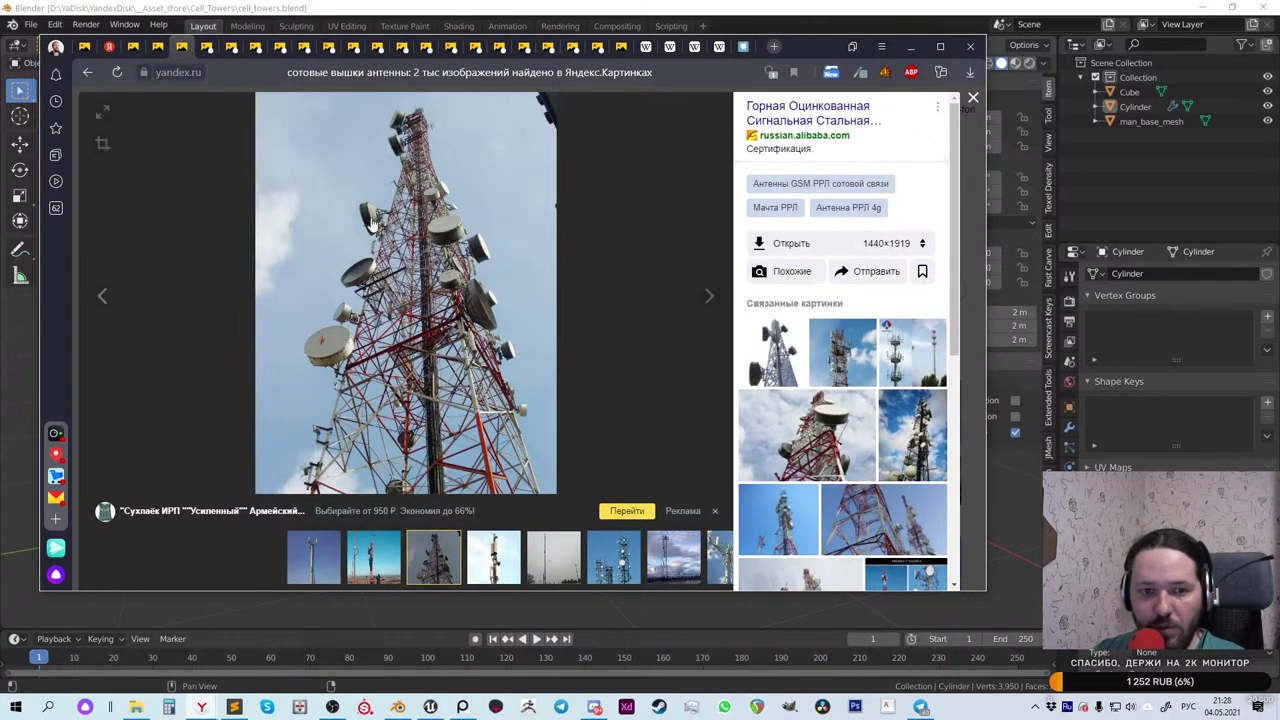
right_click(427, 247)
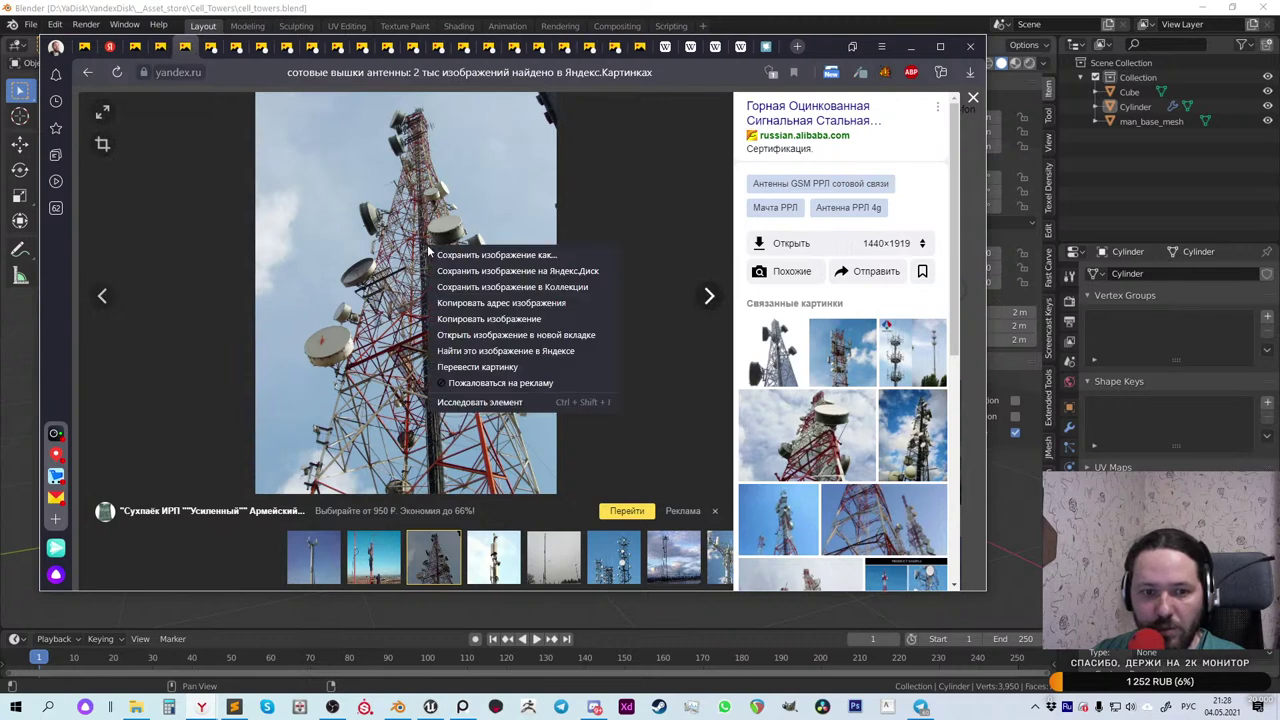
click(480, 319)
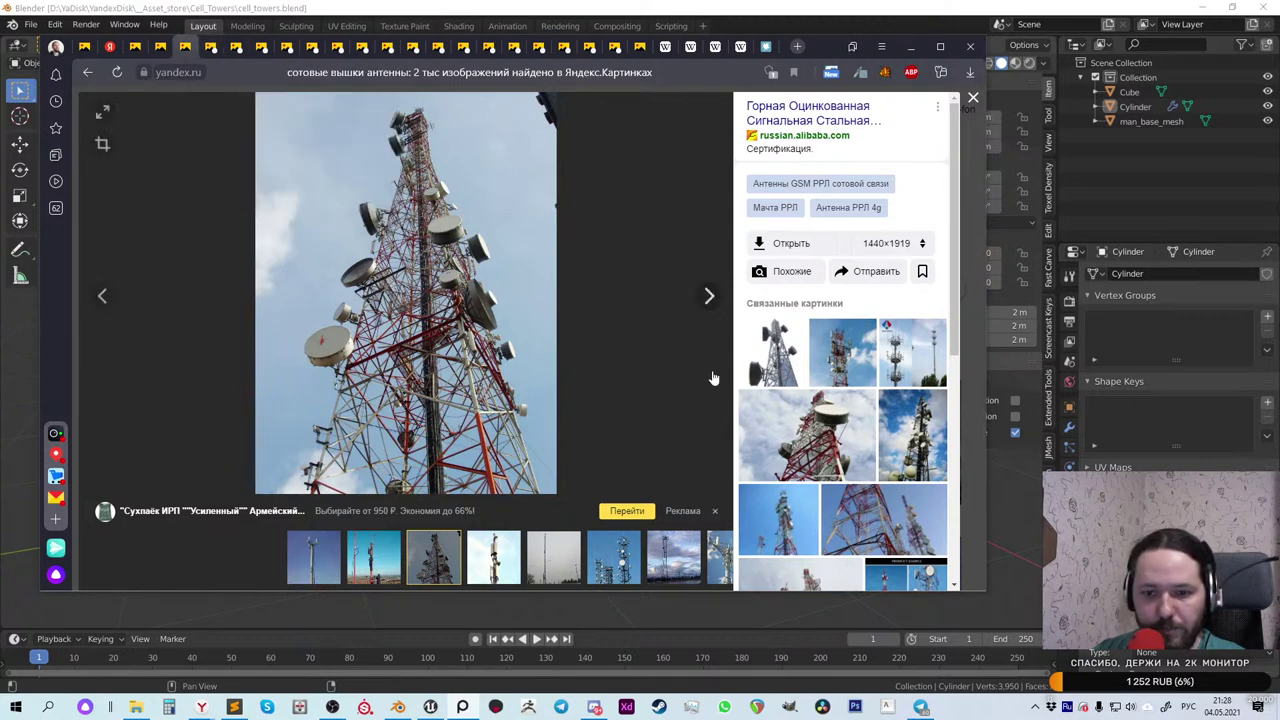
click(709, 295)
right_click(508, 289)
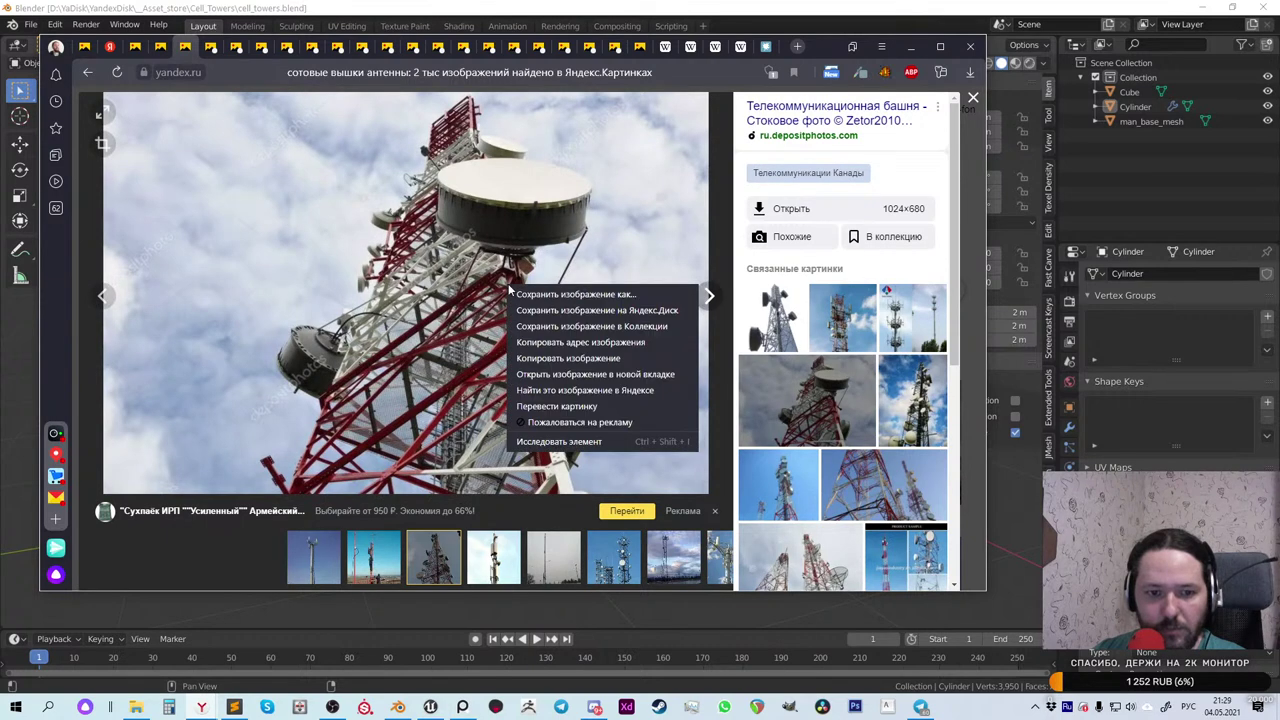
click(560, 358)
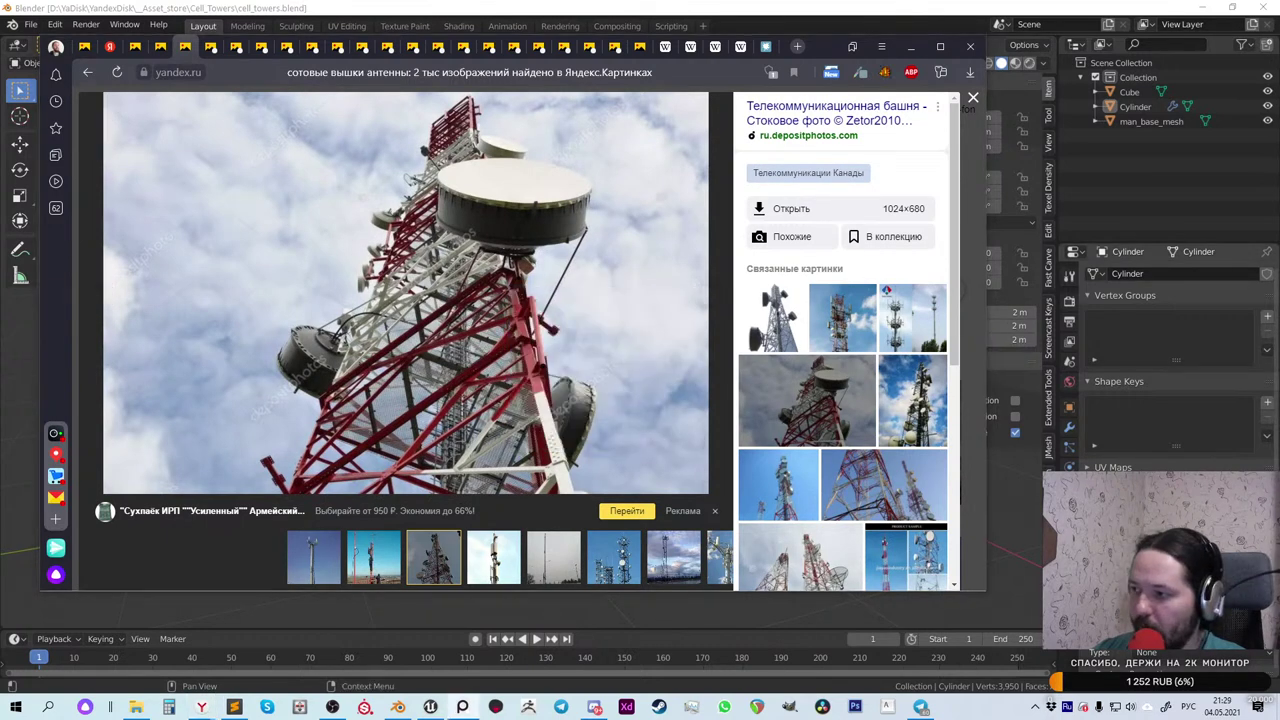
Step: Copy two photos of masts with panel antennas from the next result tabs
click(210, 46)
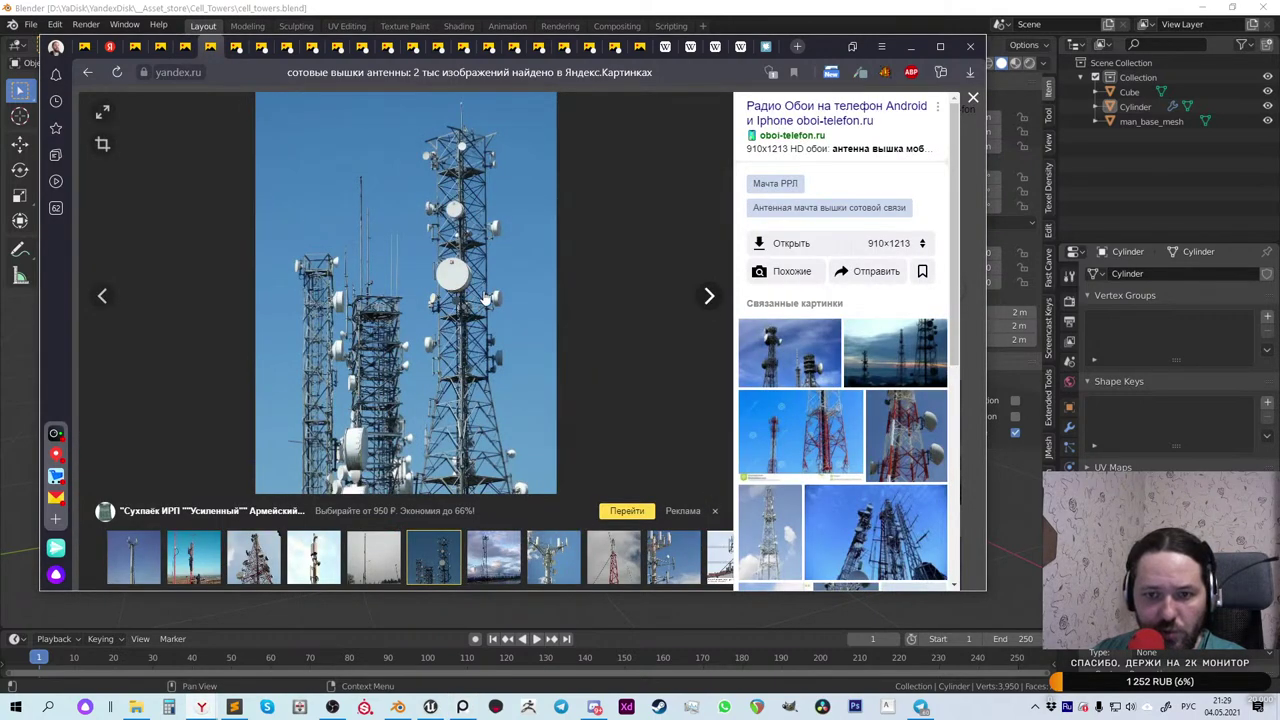
click(235, 46)
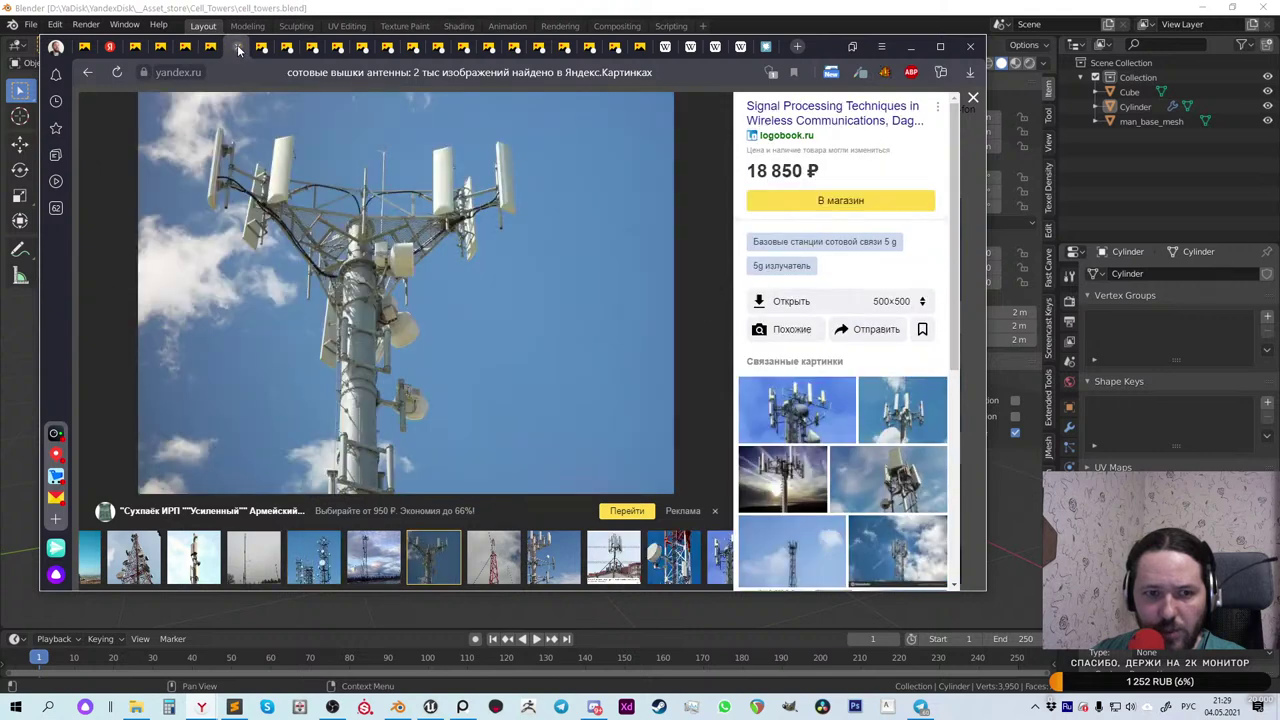
right_click(410, 240)
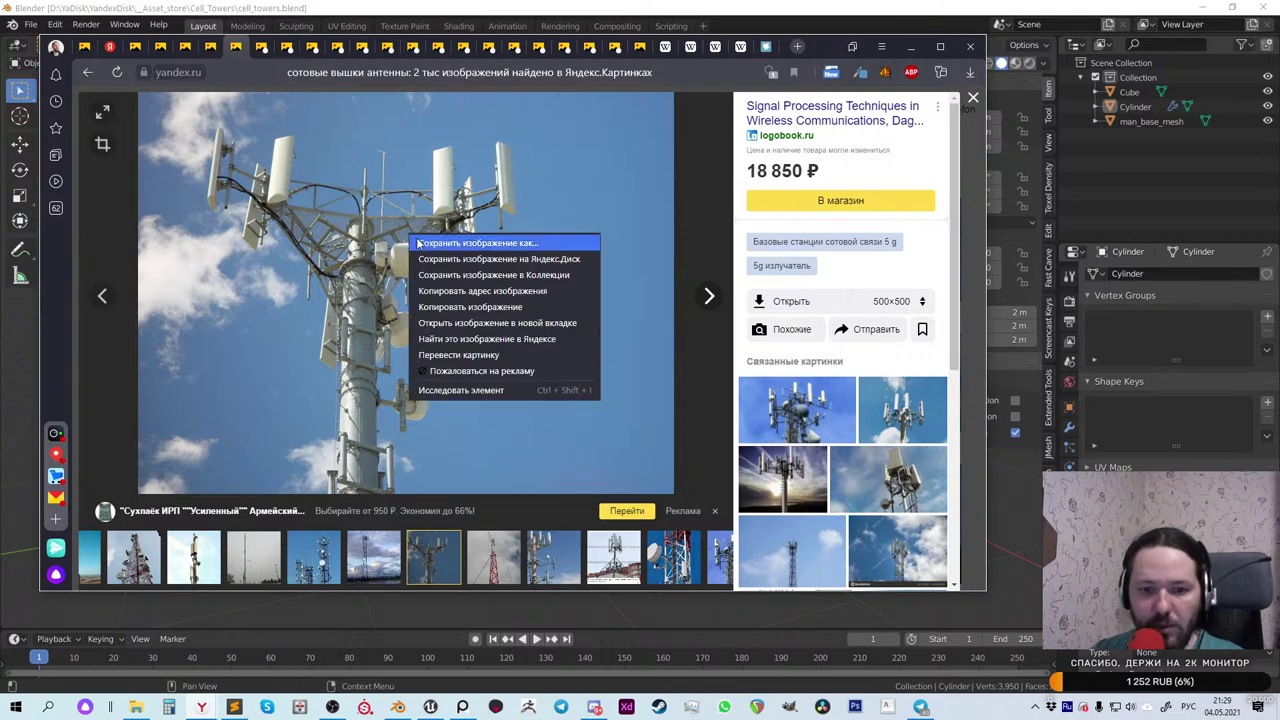
click(468, 307)
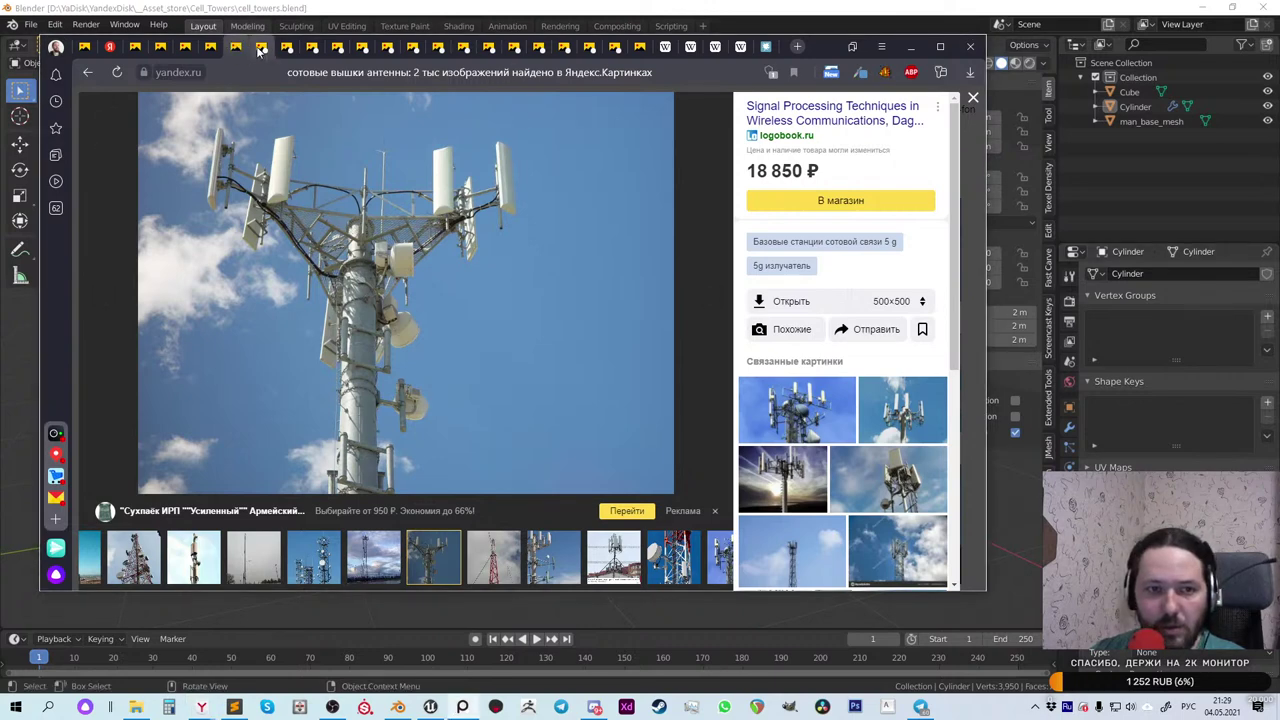
key(Right)
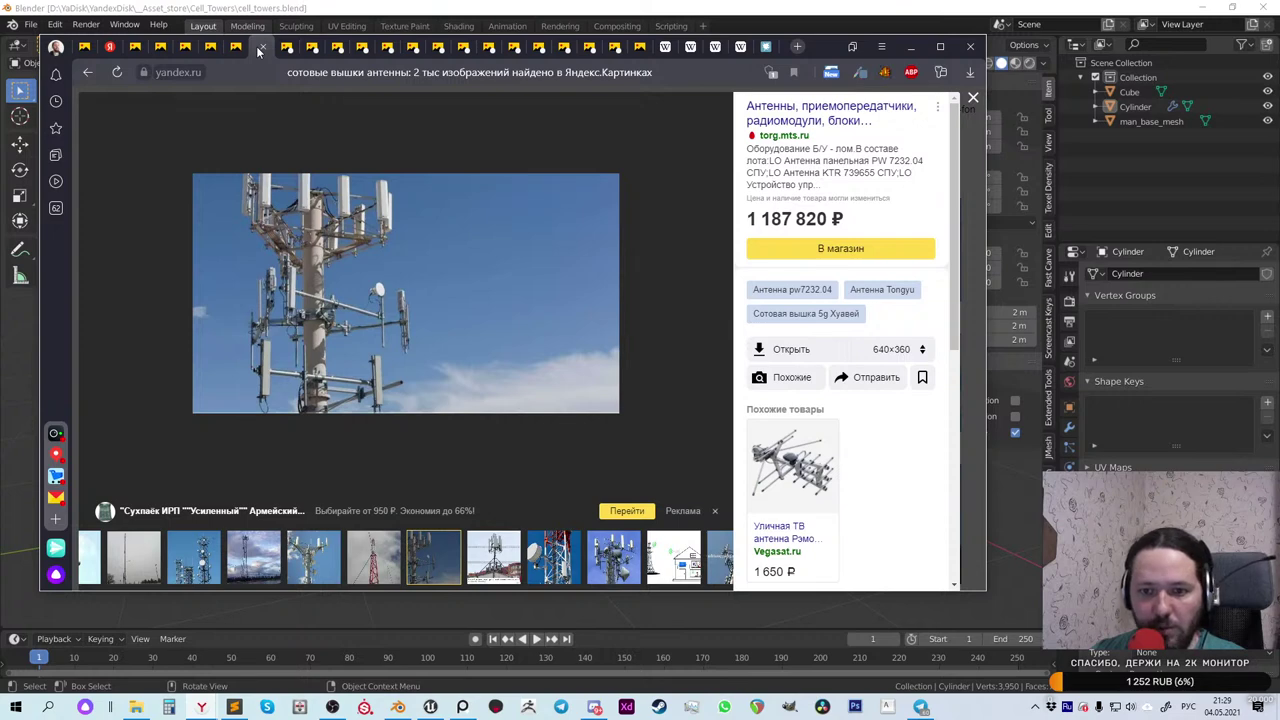
right_click(327, 277)
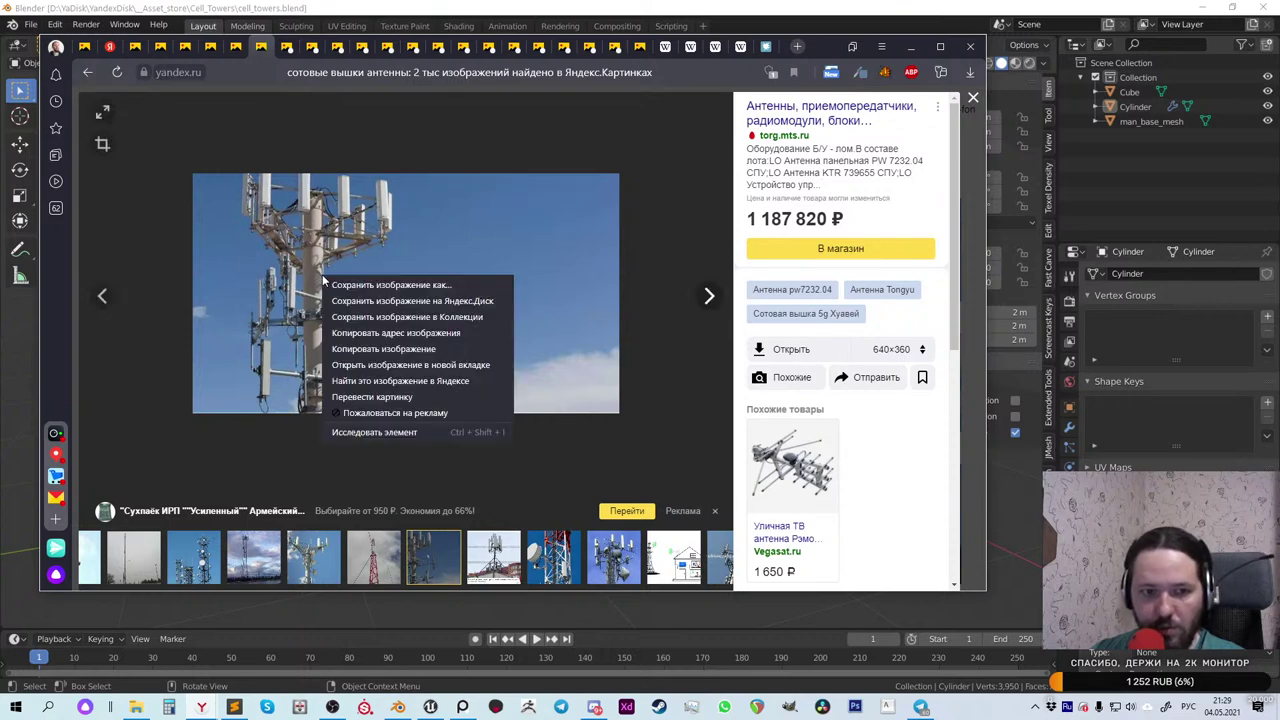
click(389, 331)
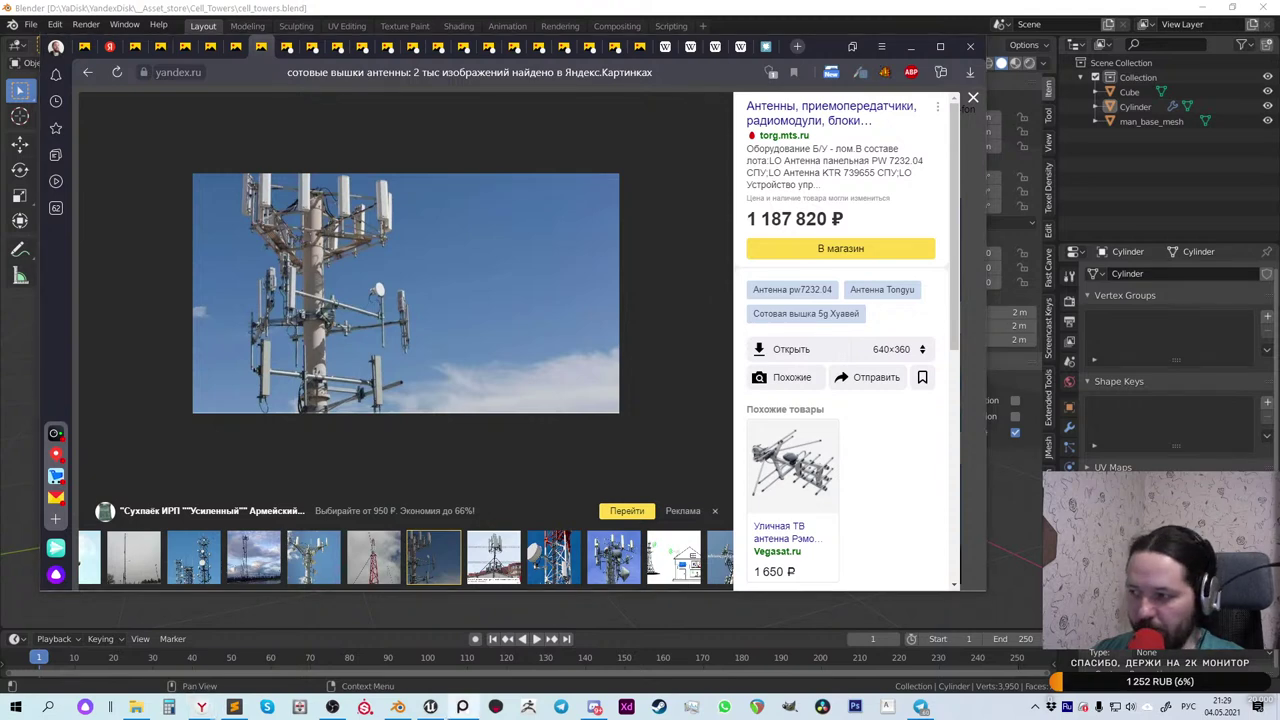
Step: Copy the rooftop antenna photo and the red-and-white tower carrying a white dish
key(Right)
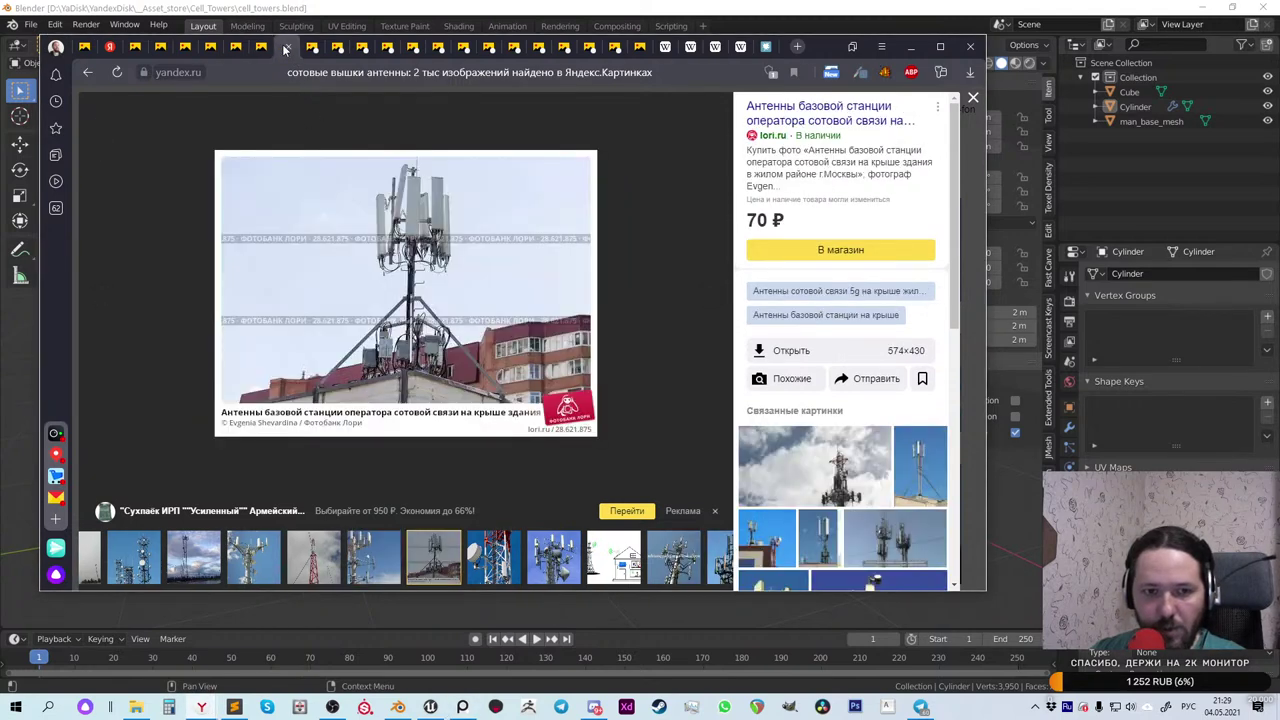
right_click(398, 283)
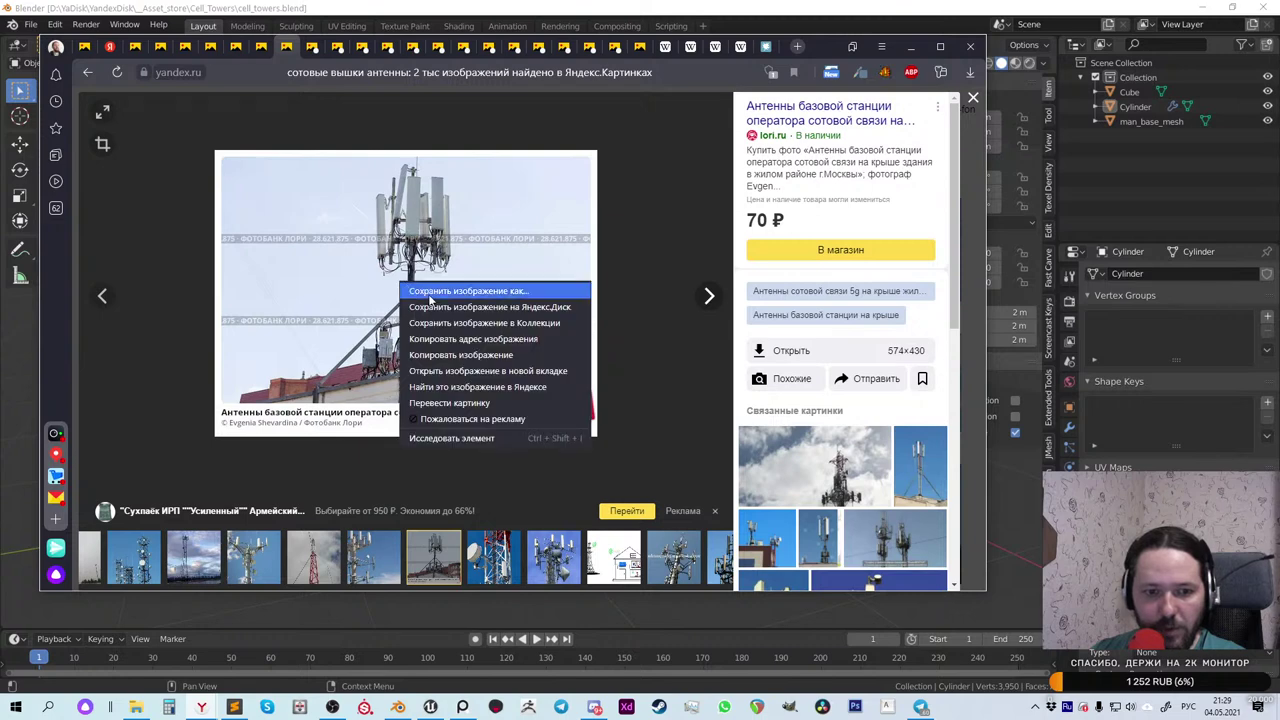
click(452, 356)
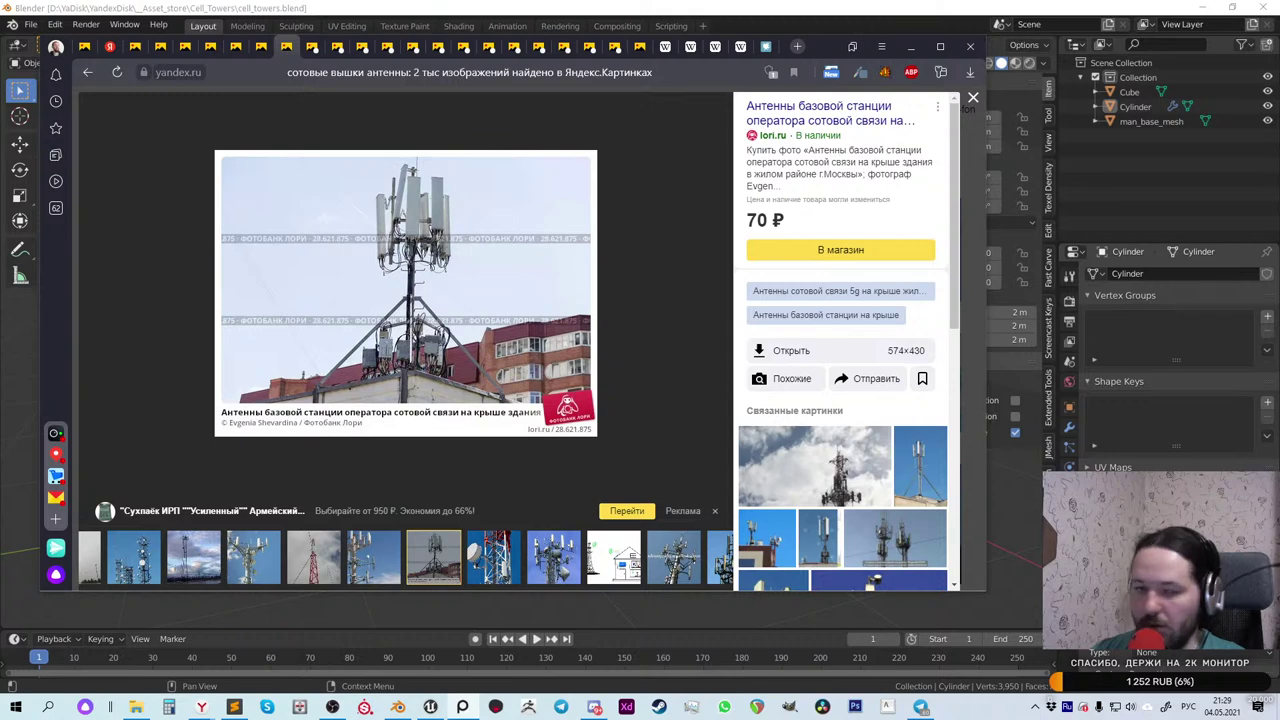
key(Right)
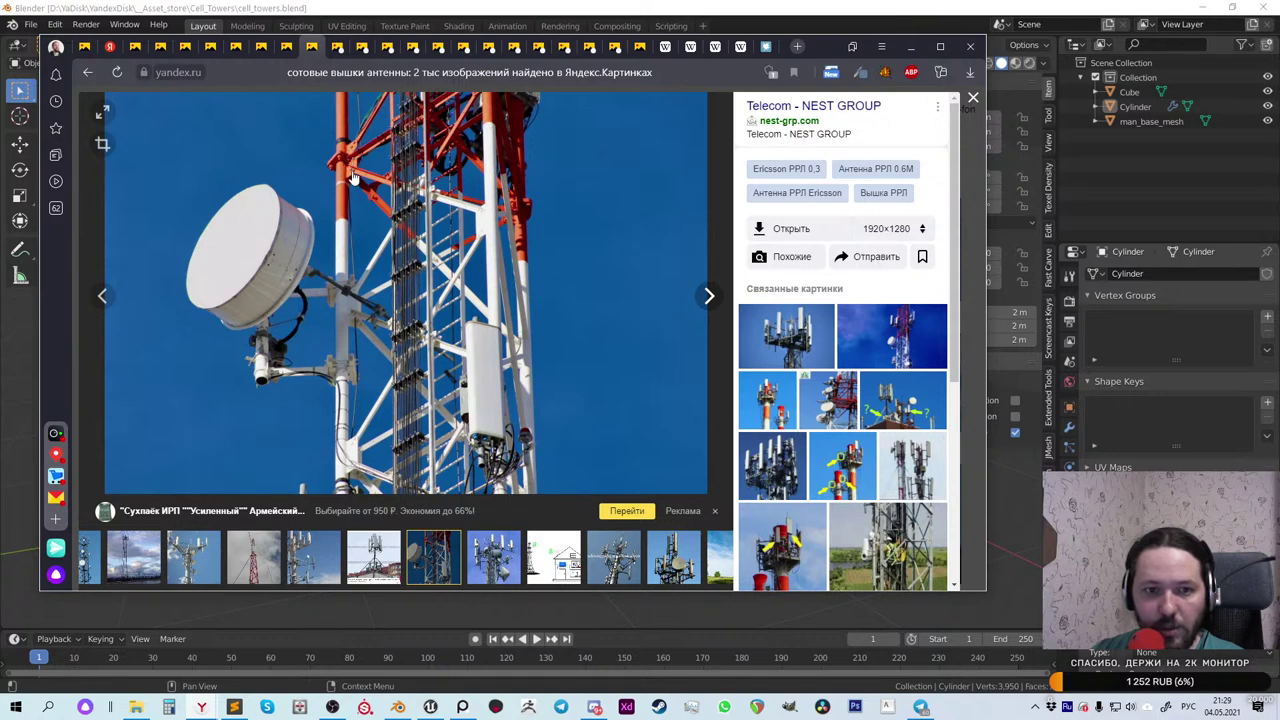
right_click(276, 240)
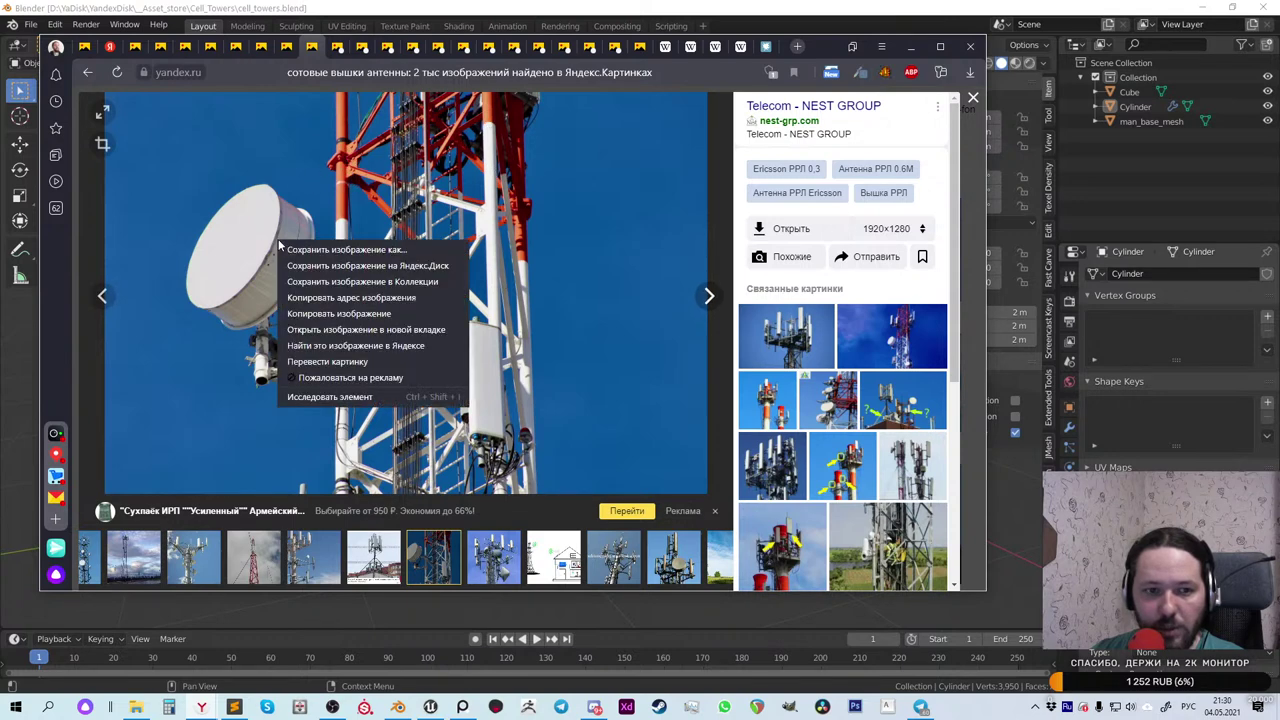
click(374, 316)
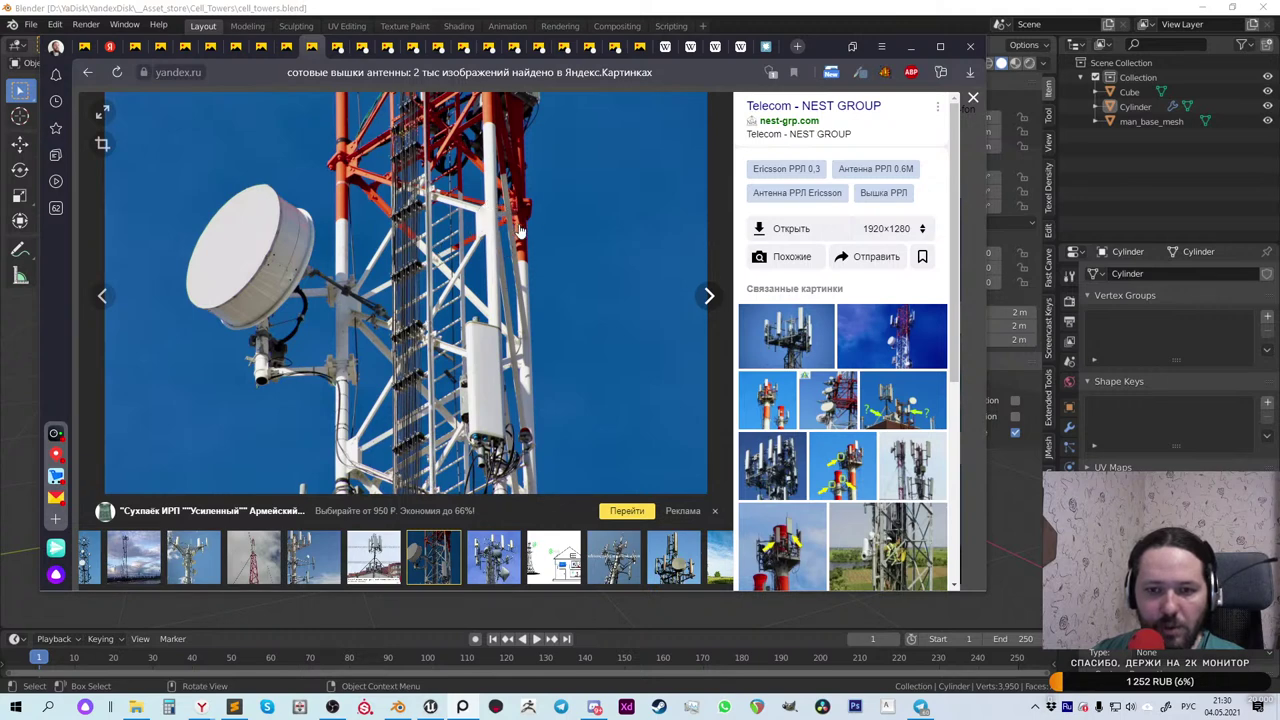
Step: Copy the Cell Tower Image photo and a related red-and-white lattice tower photo
click(707, 294)
right_click(409, 293)
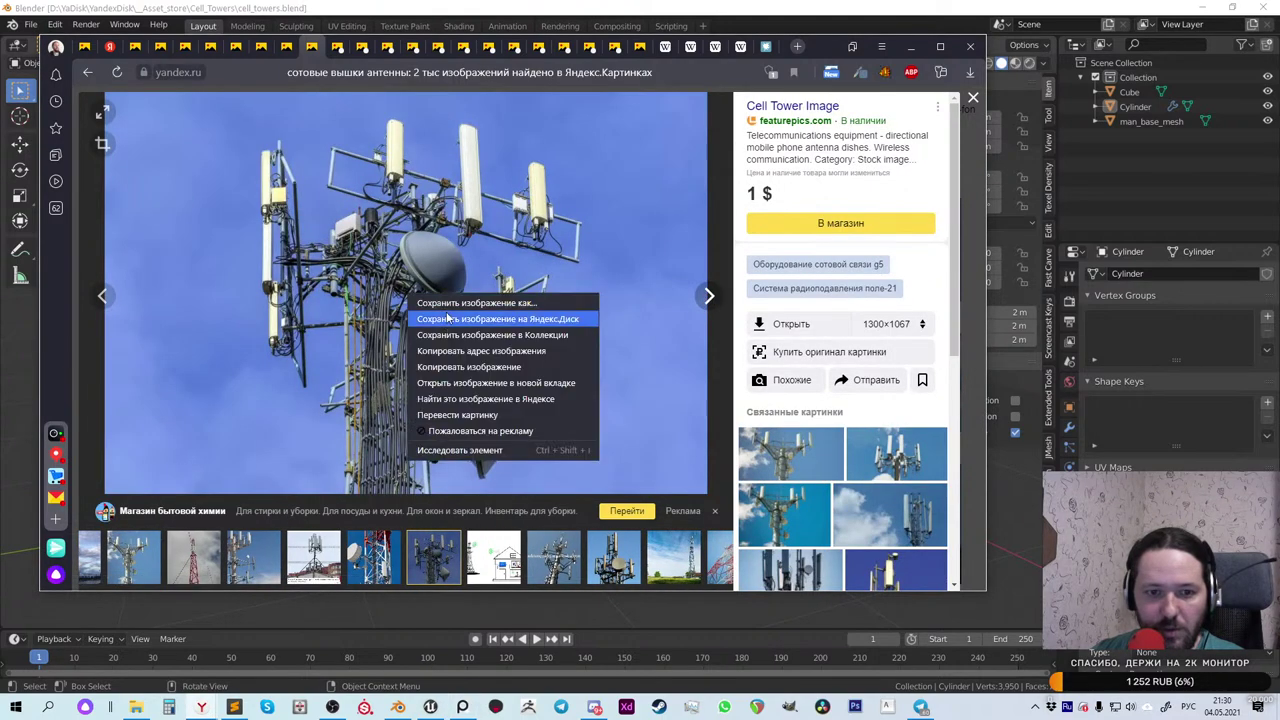
click(460, 369)
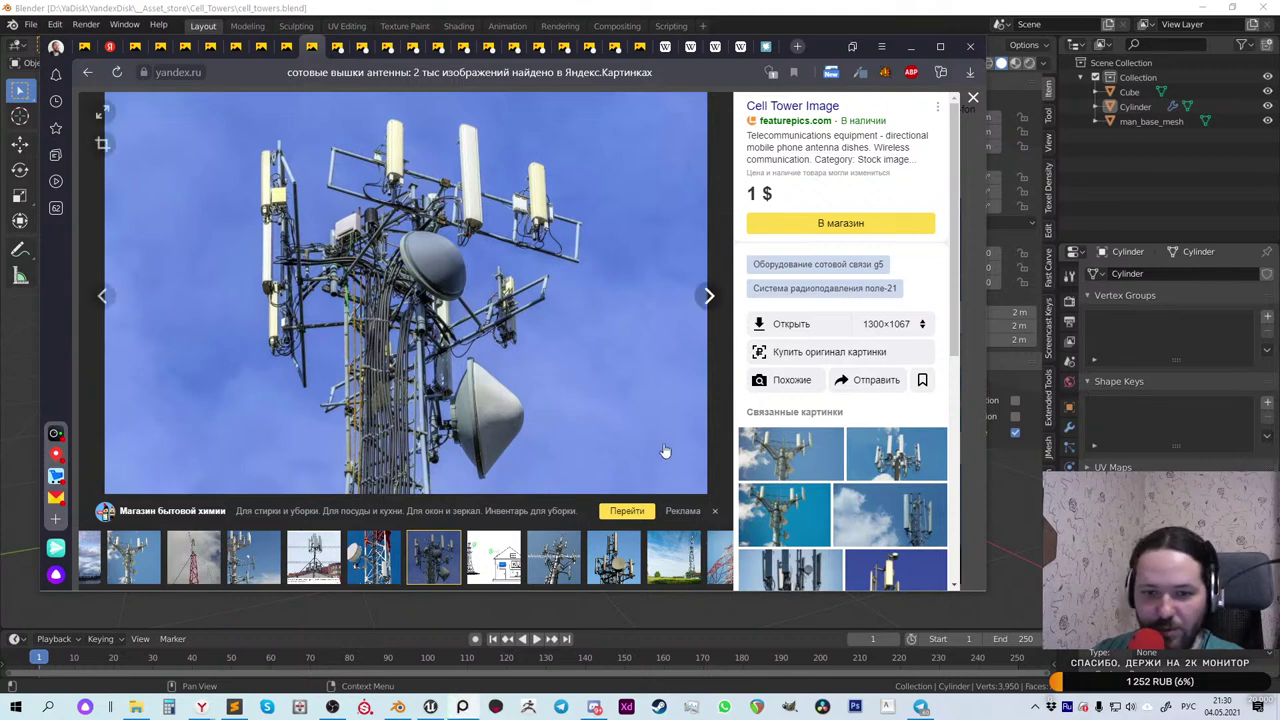
click(705, 296)
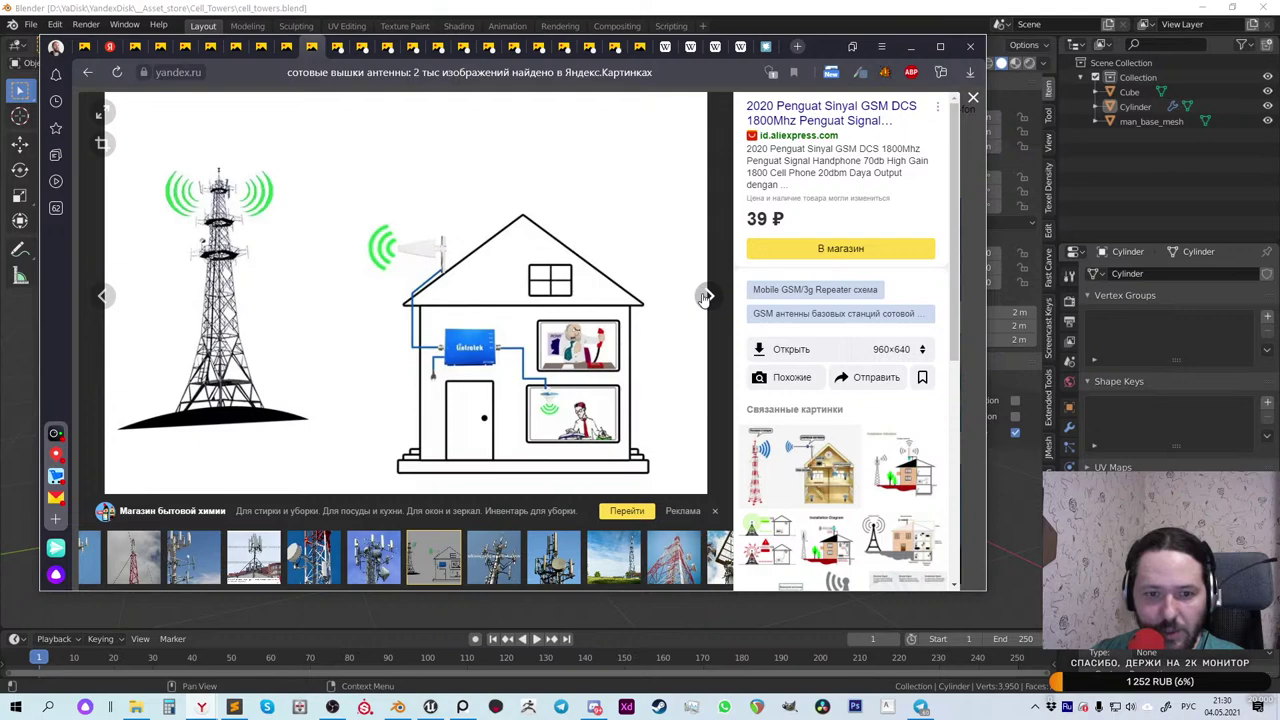
click(705, 297)
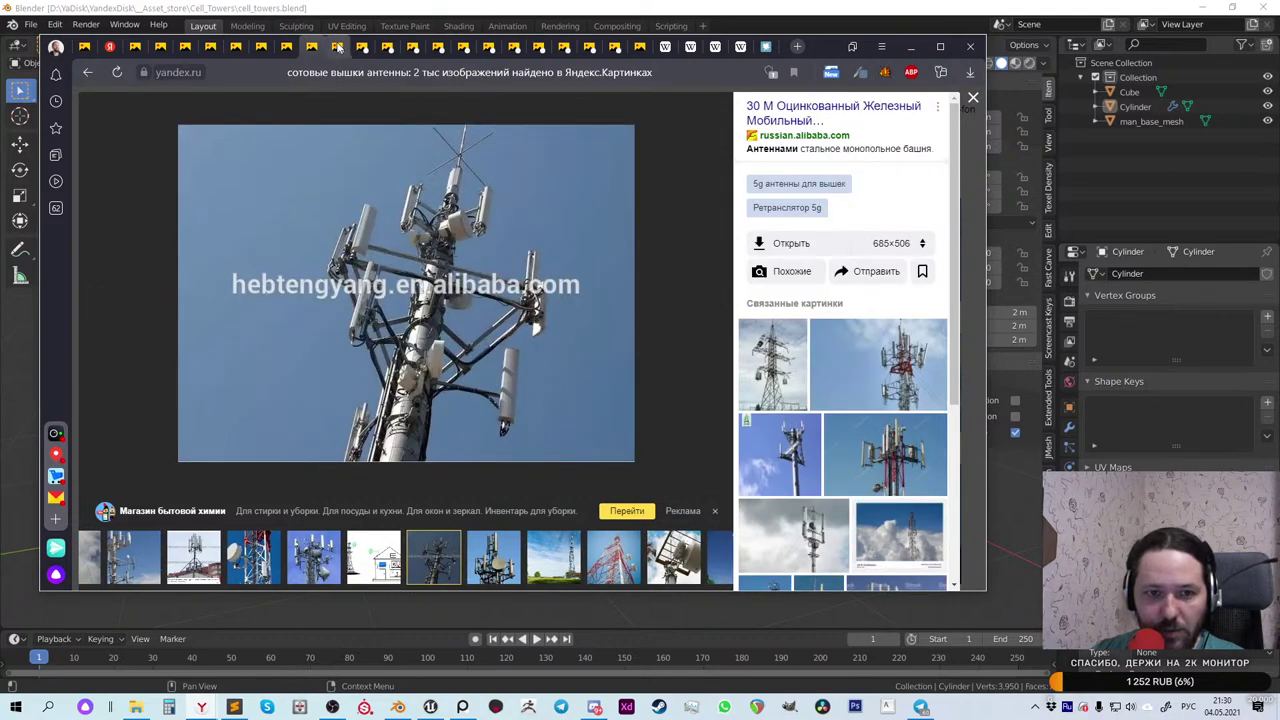
key(Right)
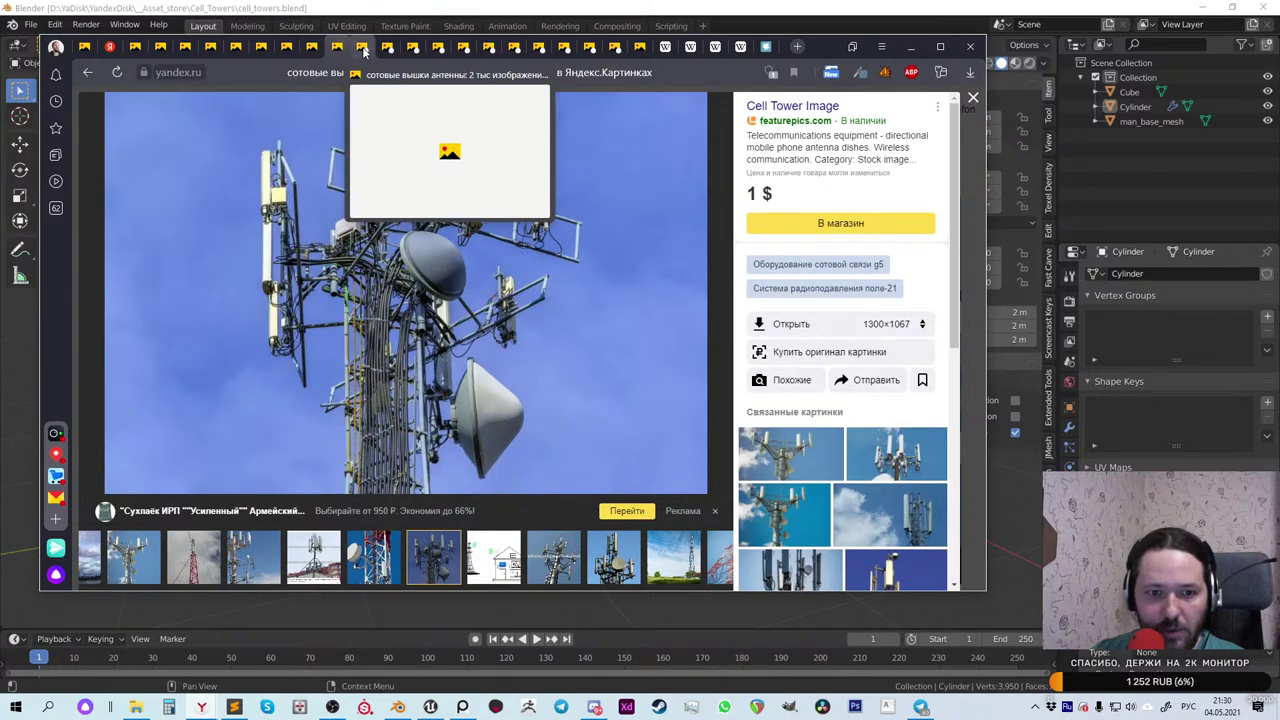
key(Right)
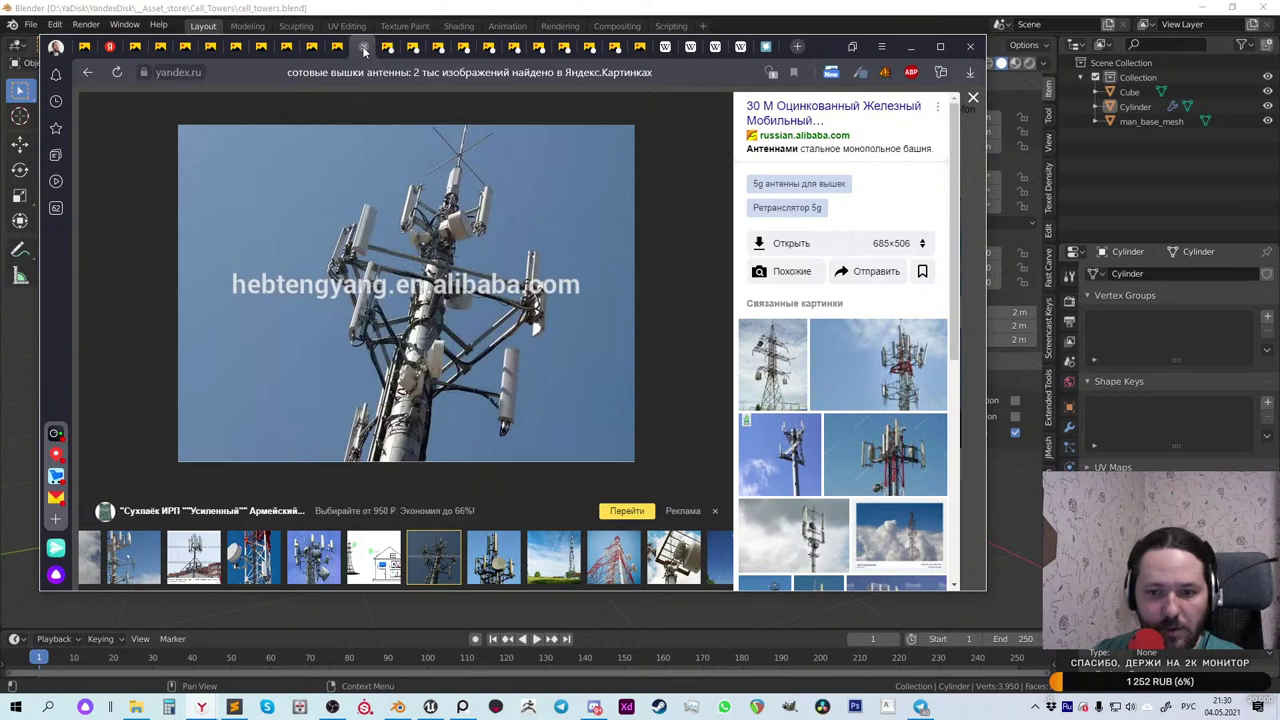
click(876, 380)
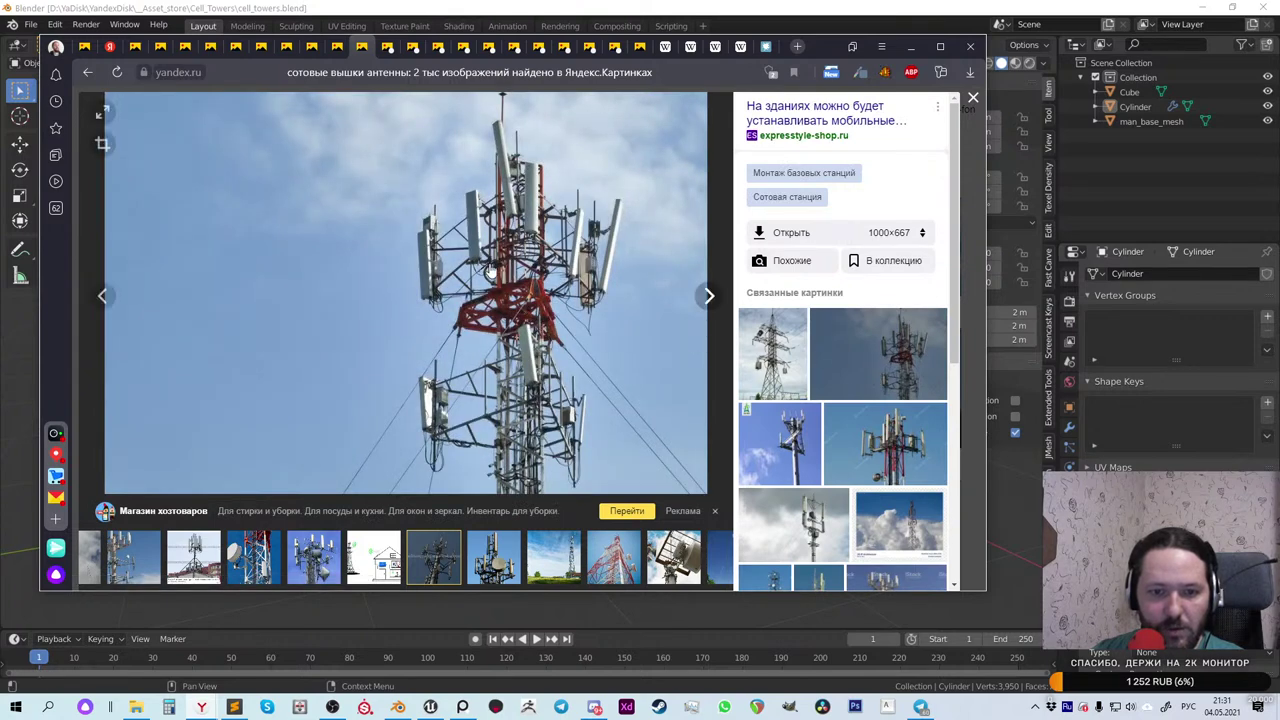
right_click(490, 265)
click(550, 331)
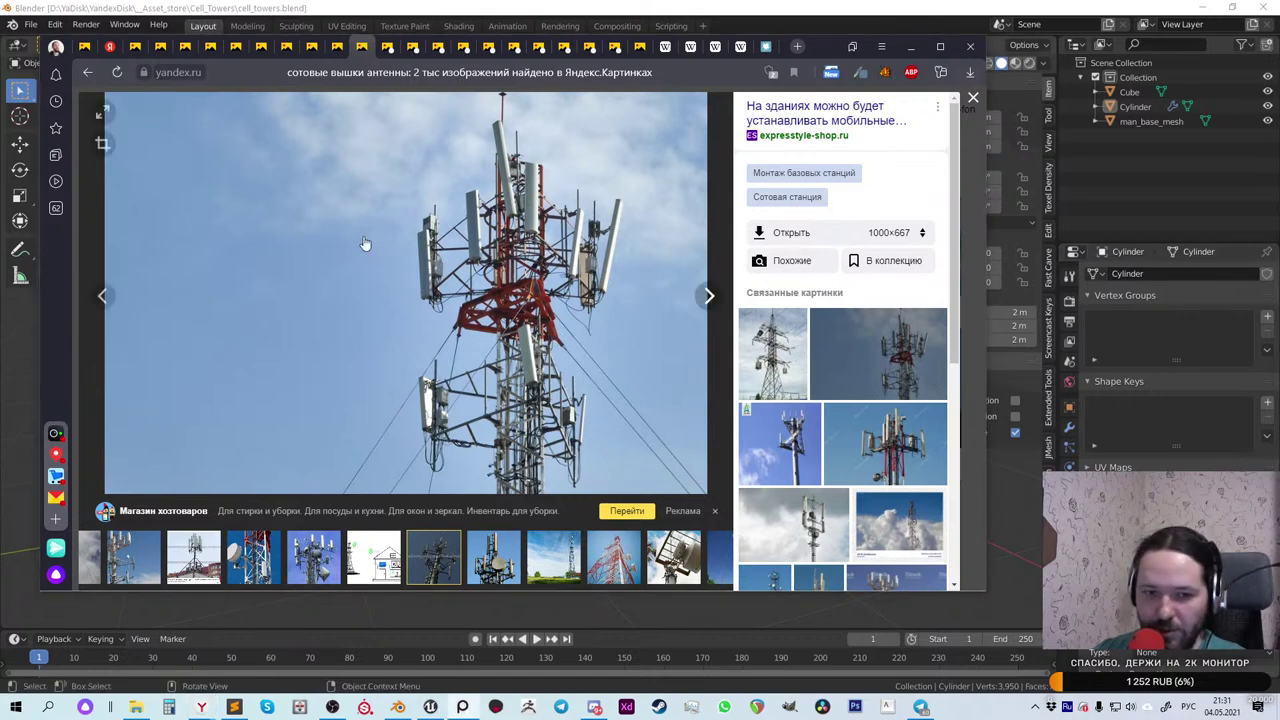
Step: Copy the round-dish mast photo and the rooftop antenna frame photo
click(390, 52)
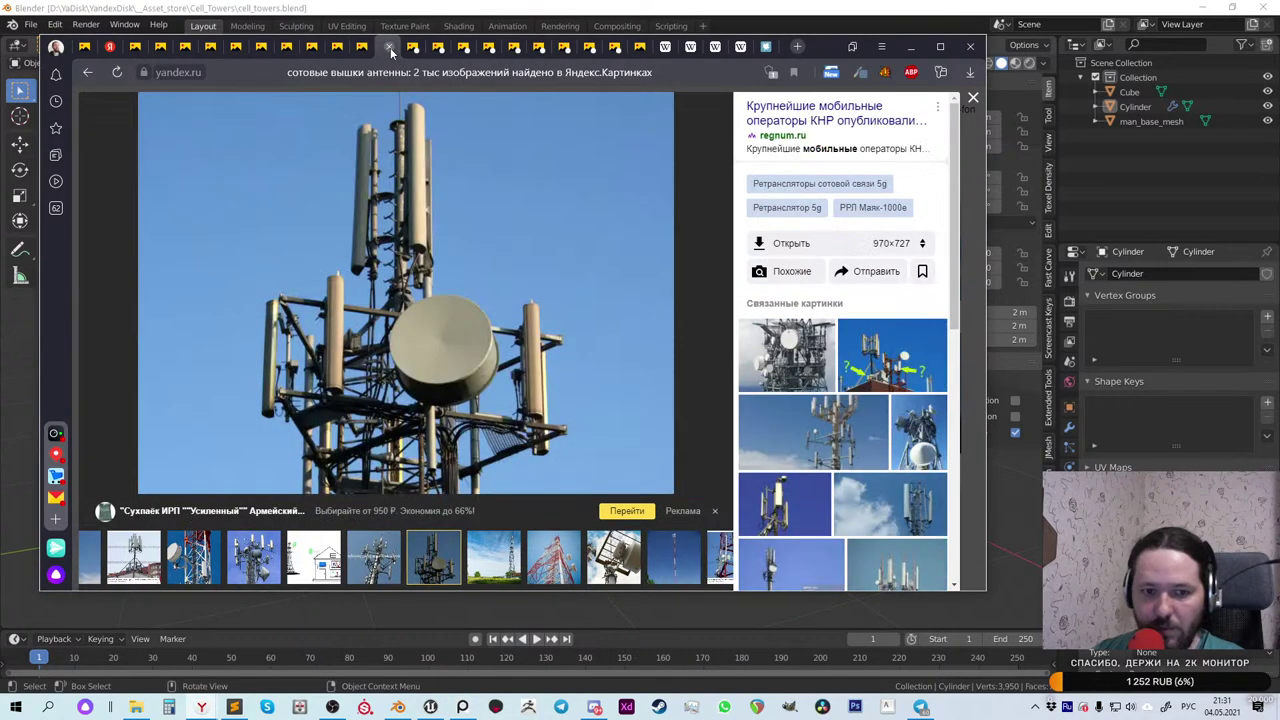
right_click(445, 340)
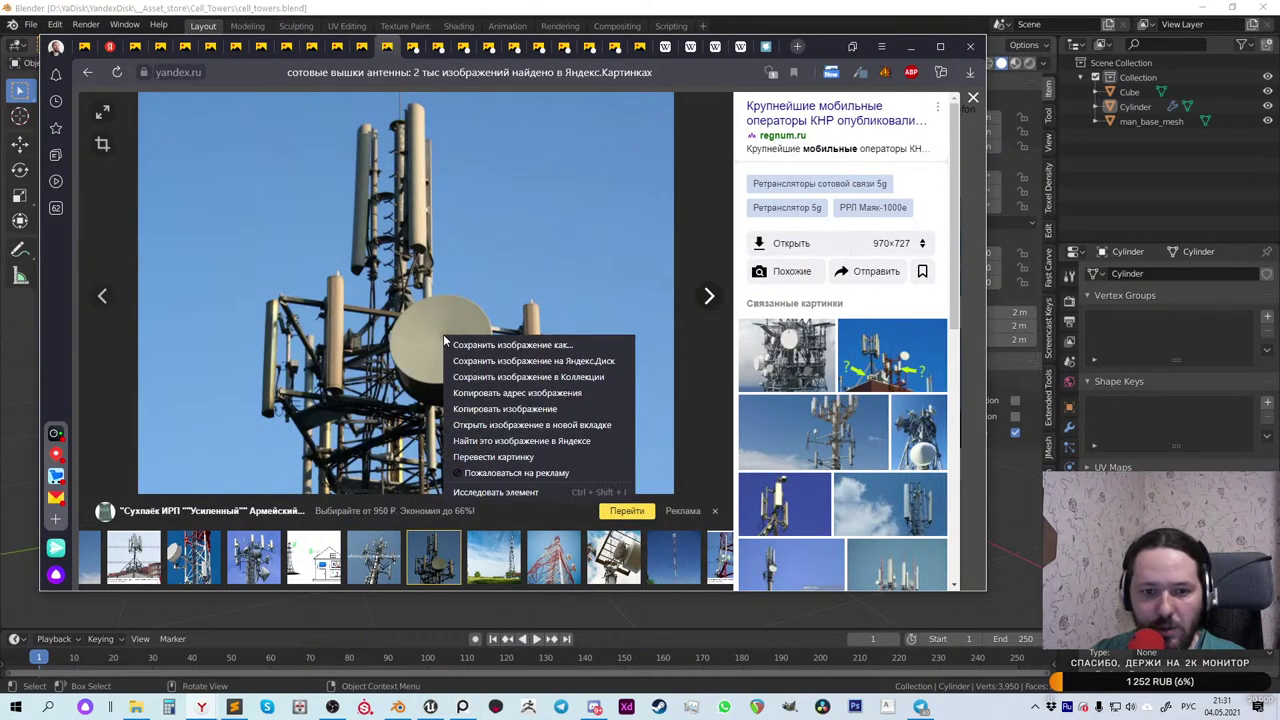
click(514, 408)
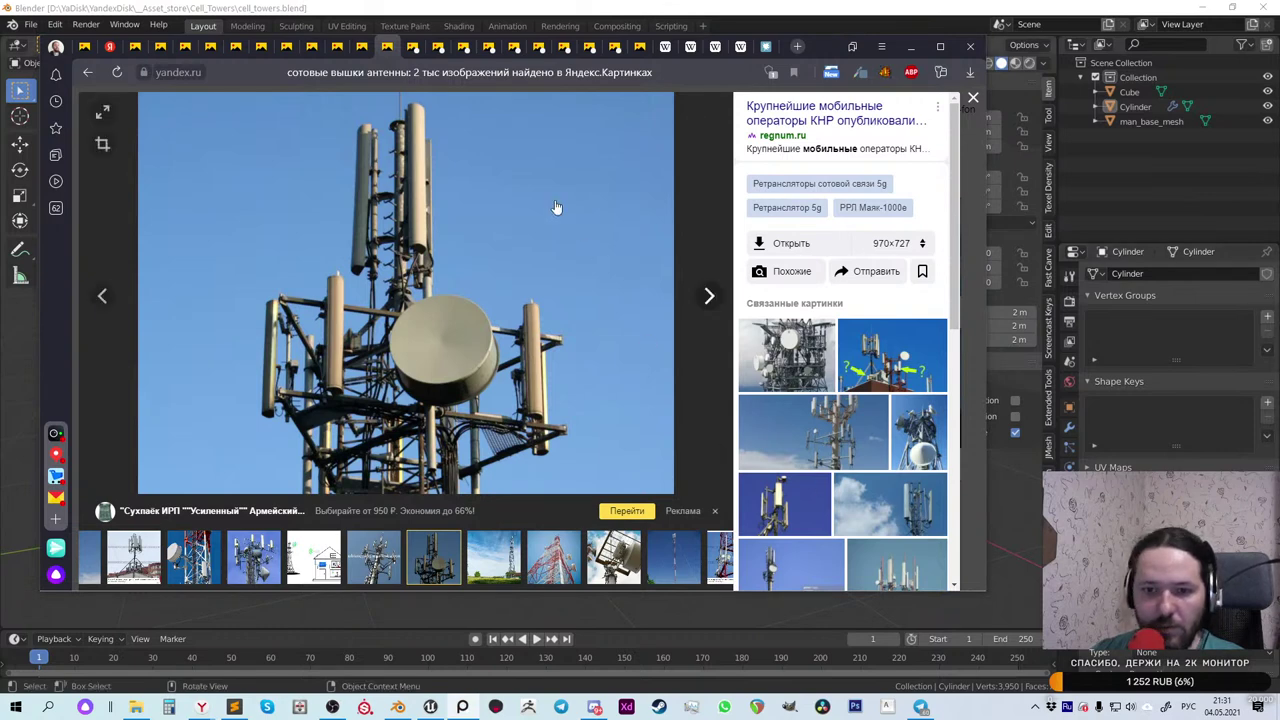
click(709, 296)
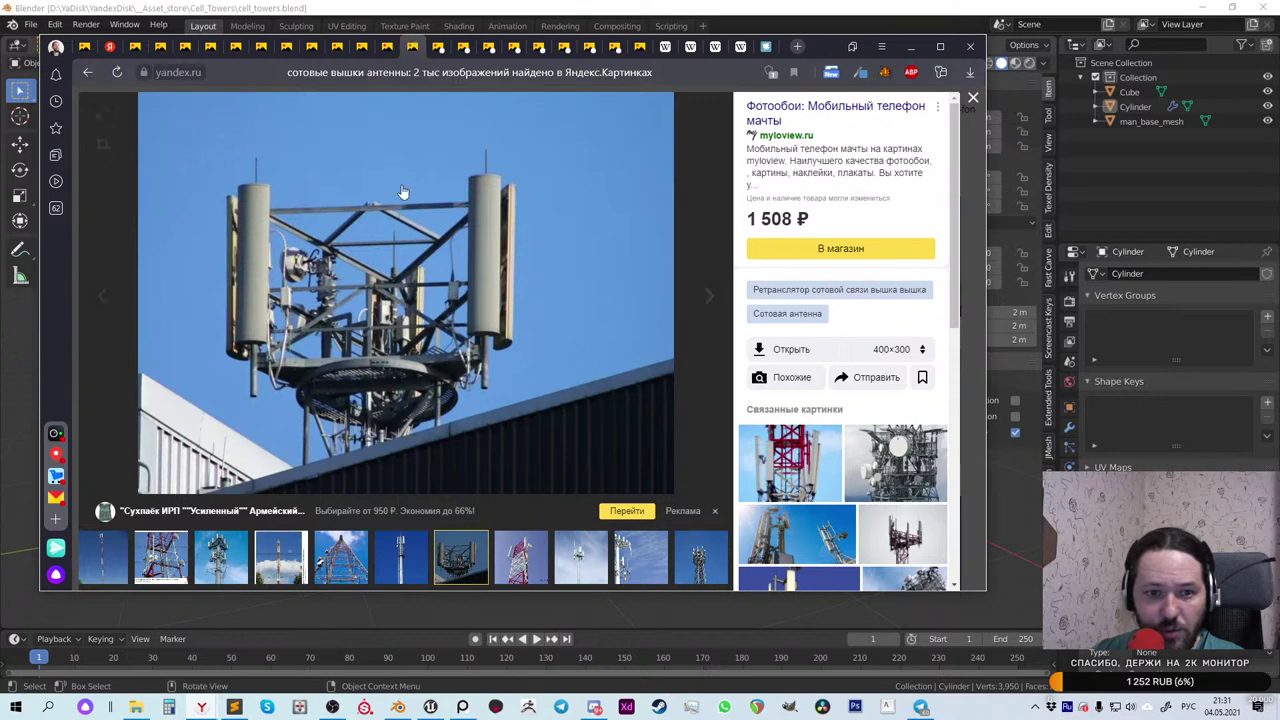
right_click(372, 264)
click(435, 338)
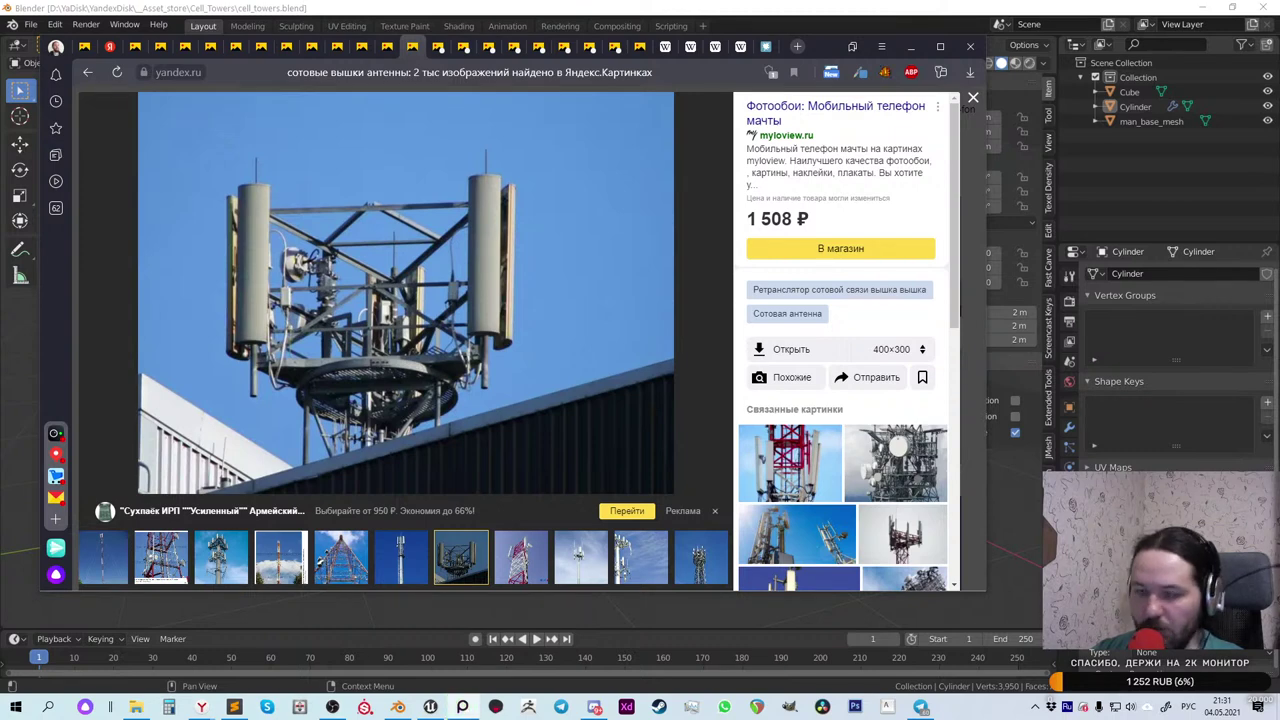
Step: Copy the rooftop antennas photo from its tab
click(486, 143)
click(440, 48)
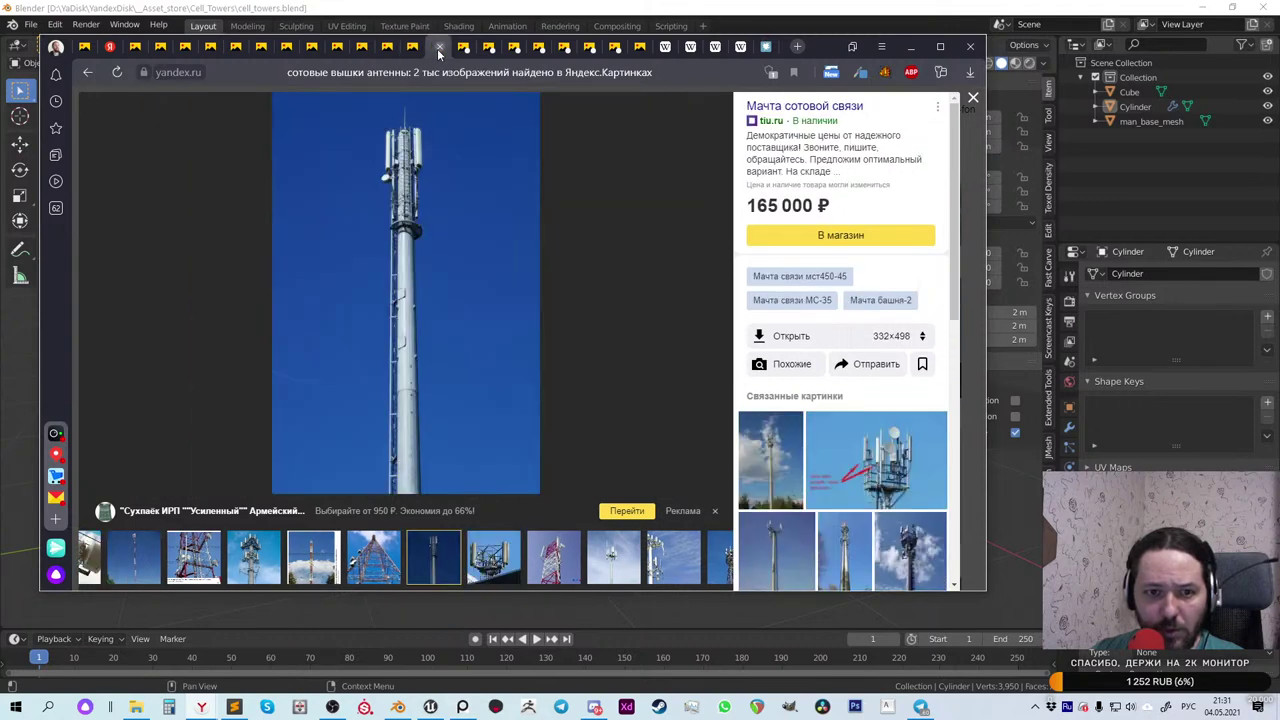
click(466, 48)
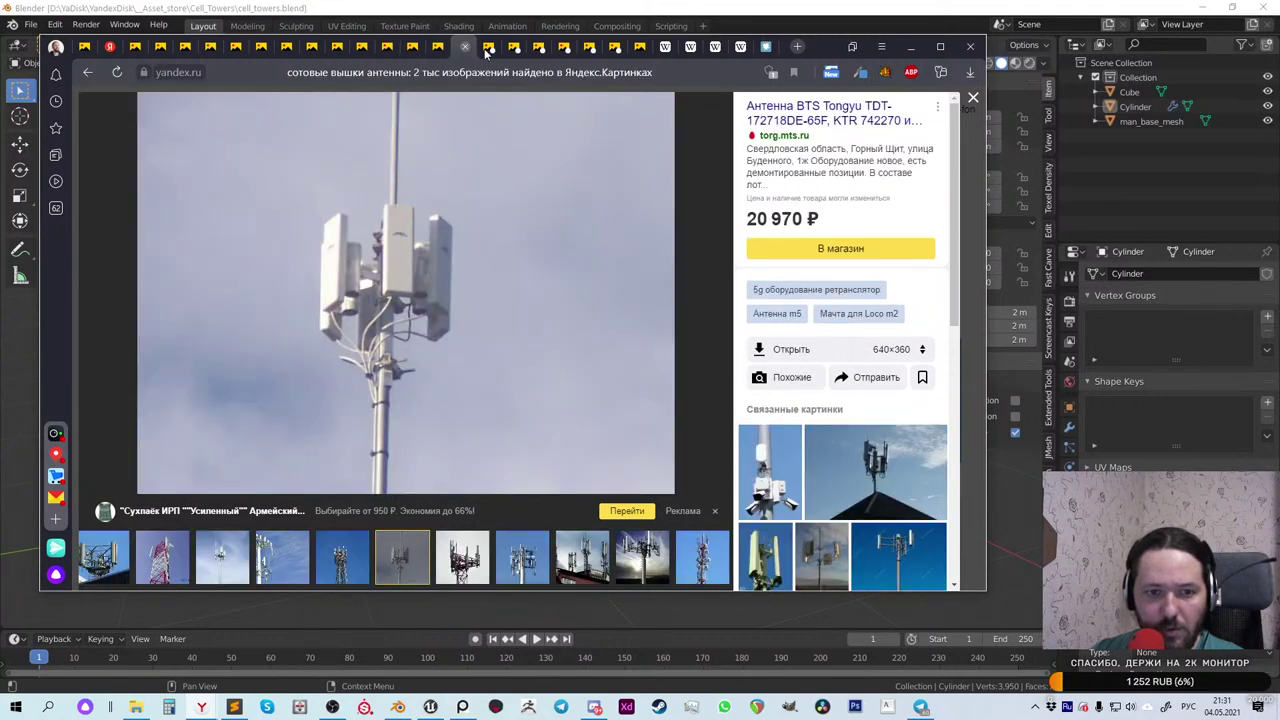
click(487, 49)
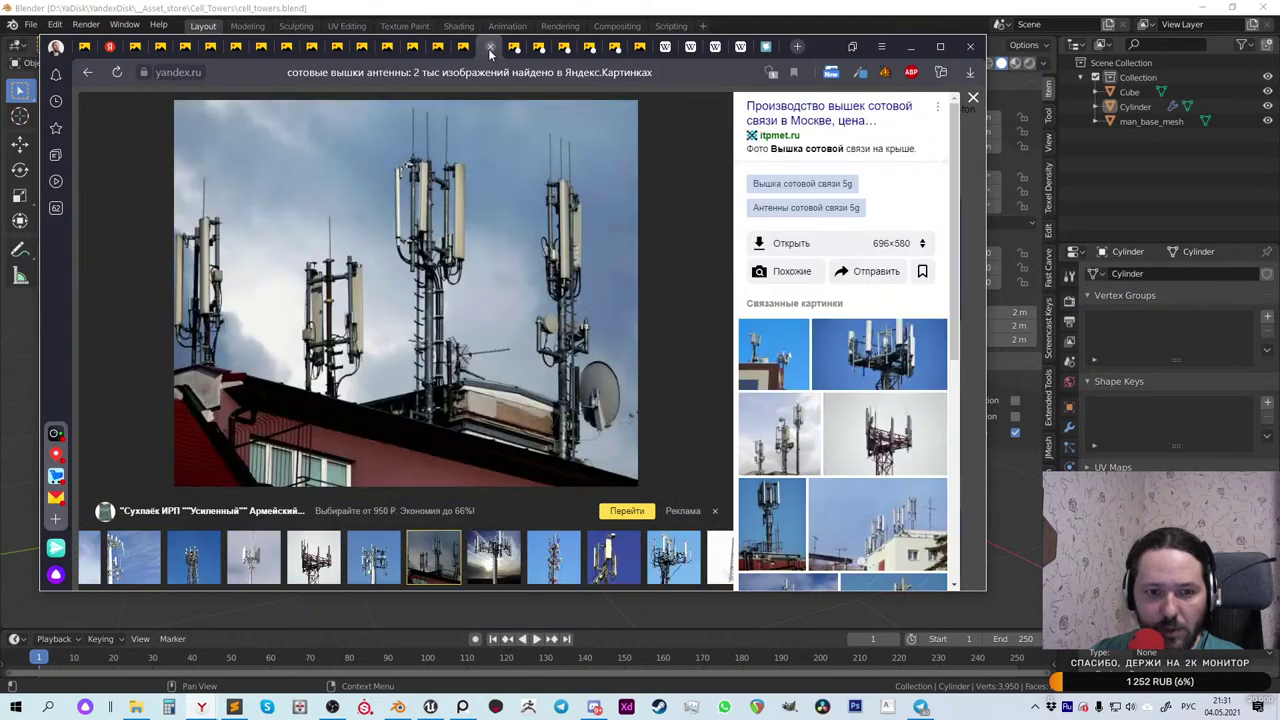
right_click(428, 342)
click(445, 408)
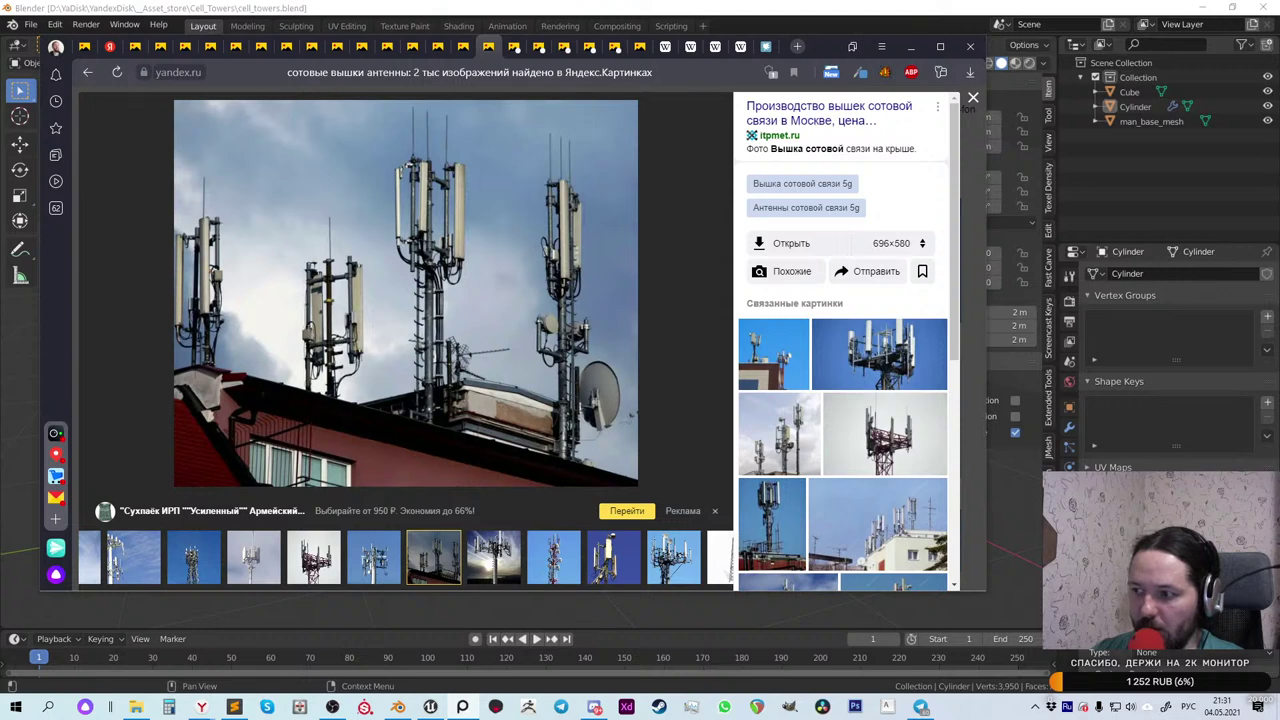
Step: Copy the red-and-white lattice tower and panel-antenna mast photos
click(513, 47)
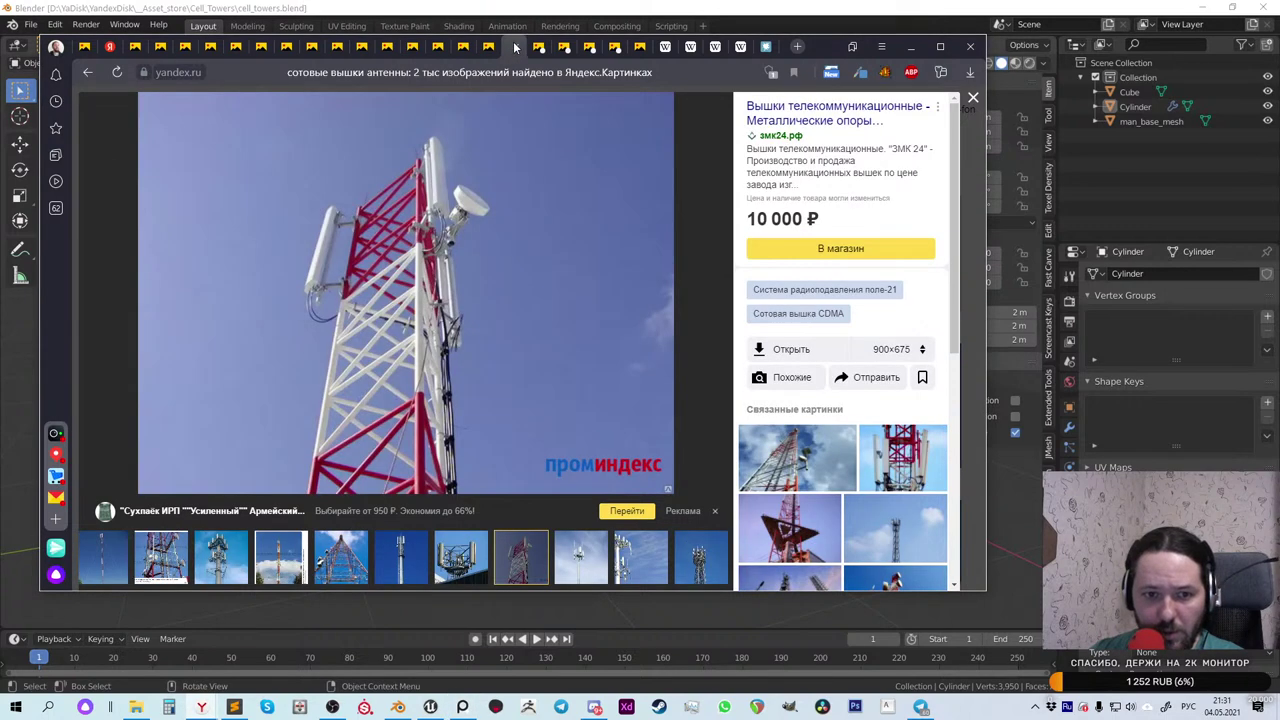
right_click(390, 241)
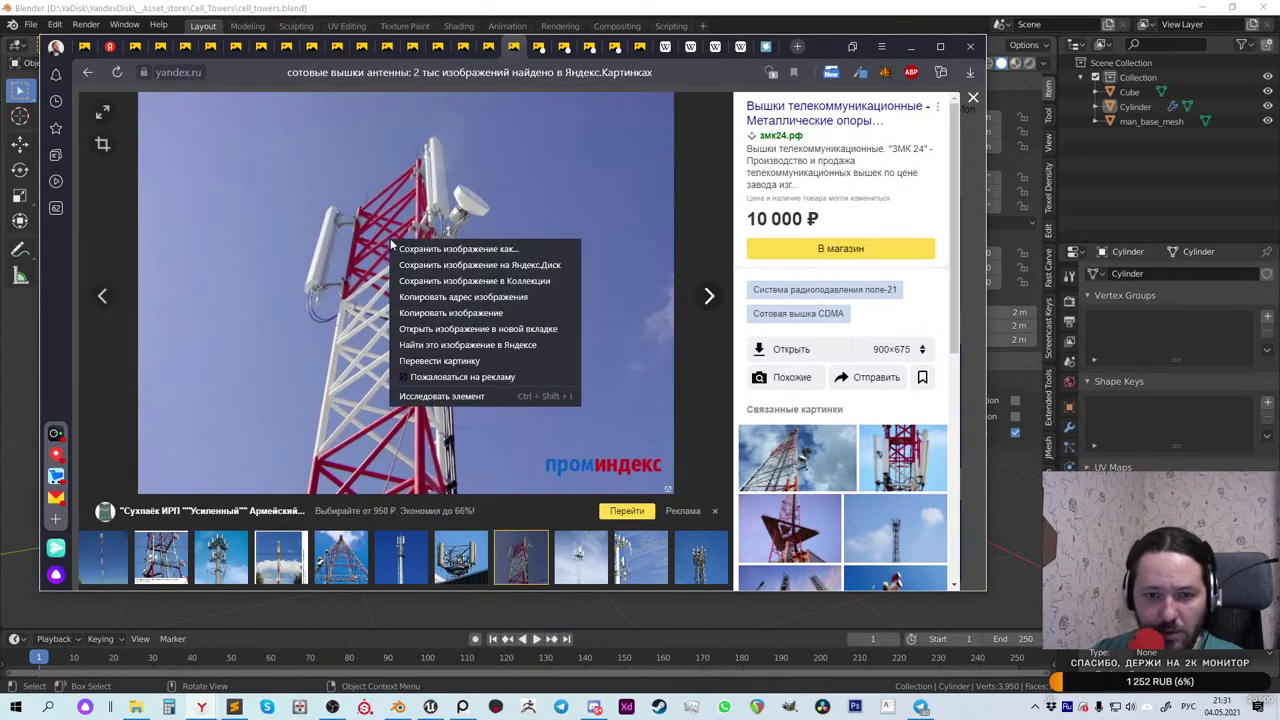
click(450, 316)
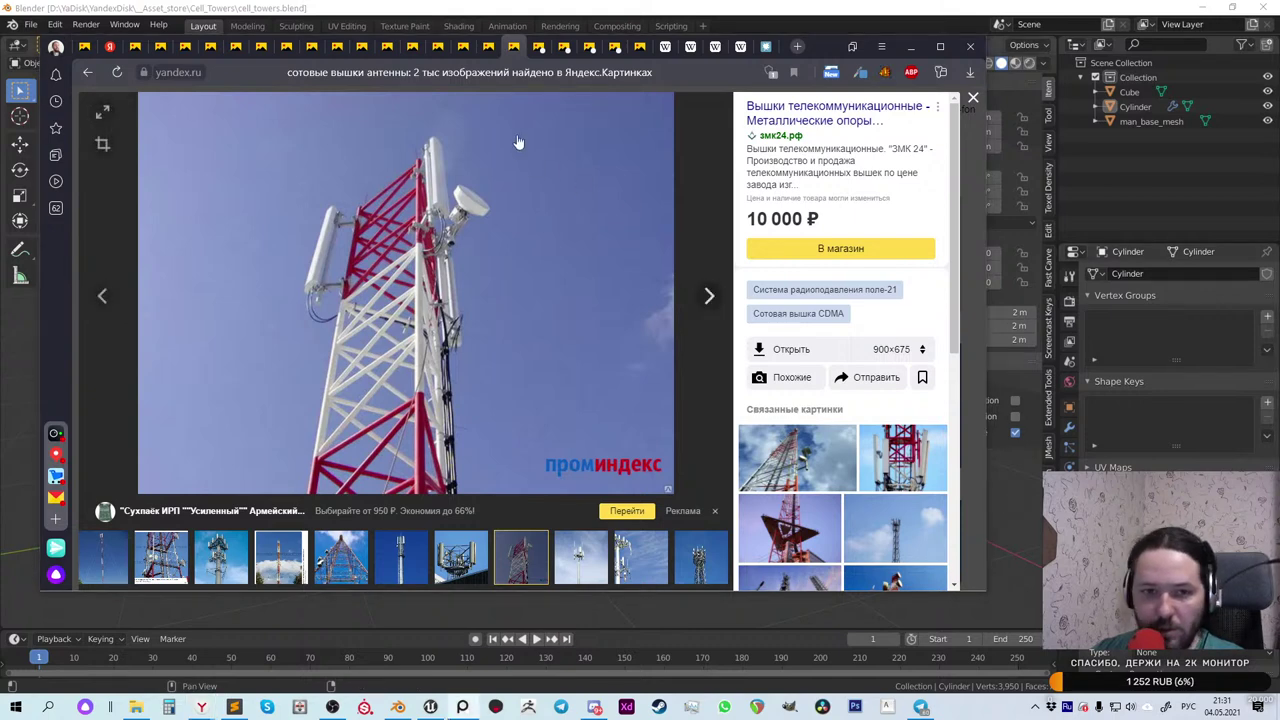
click(540, 47)
right_click(370, 243)
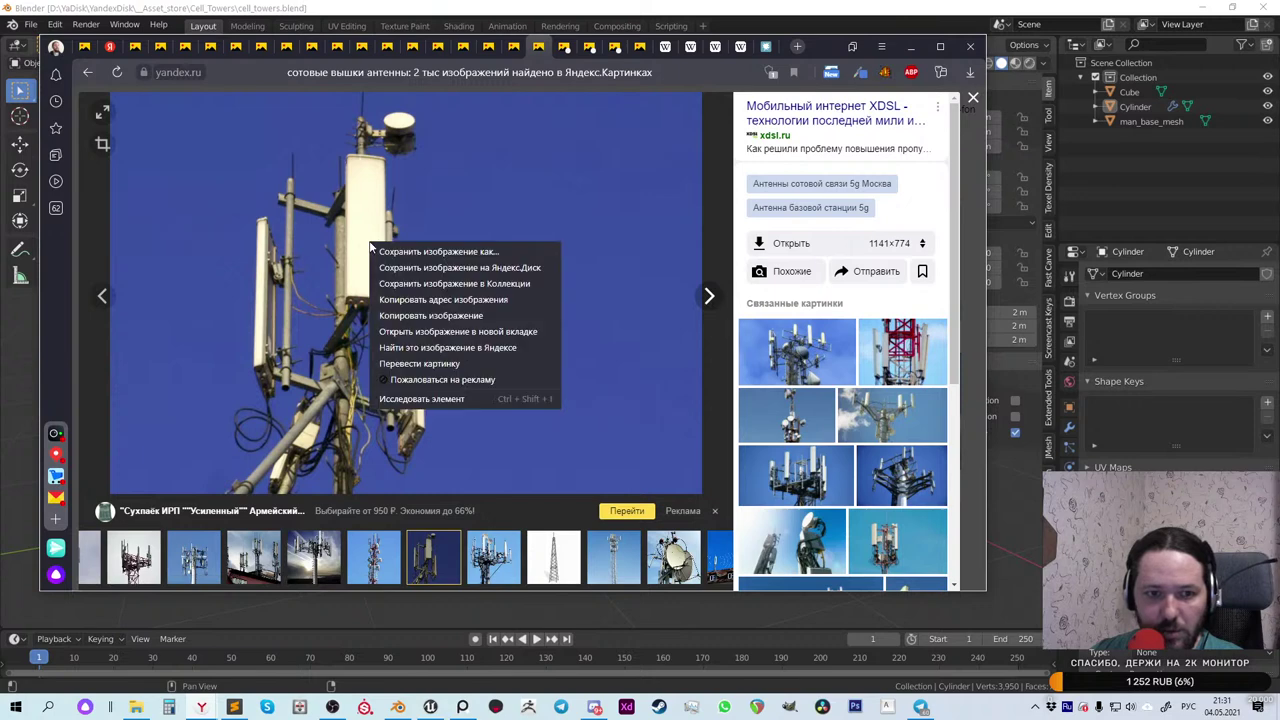
click(436, 317)
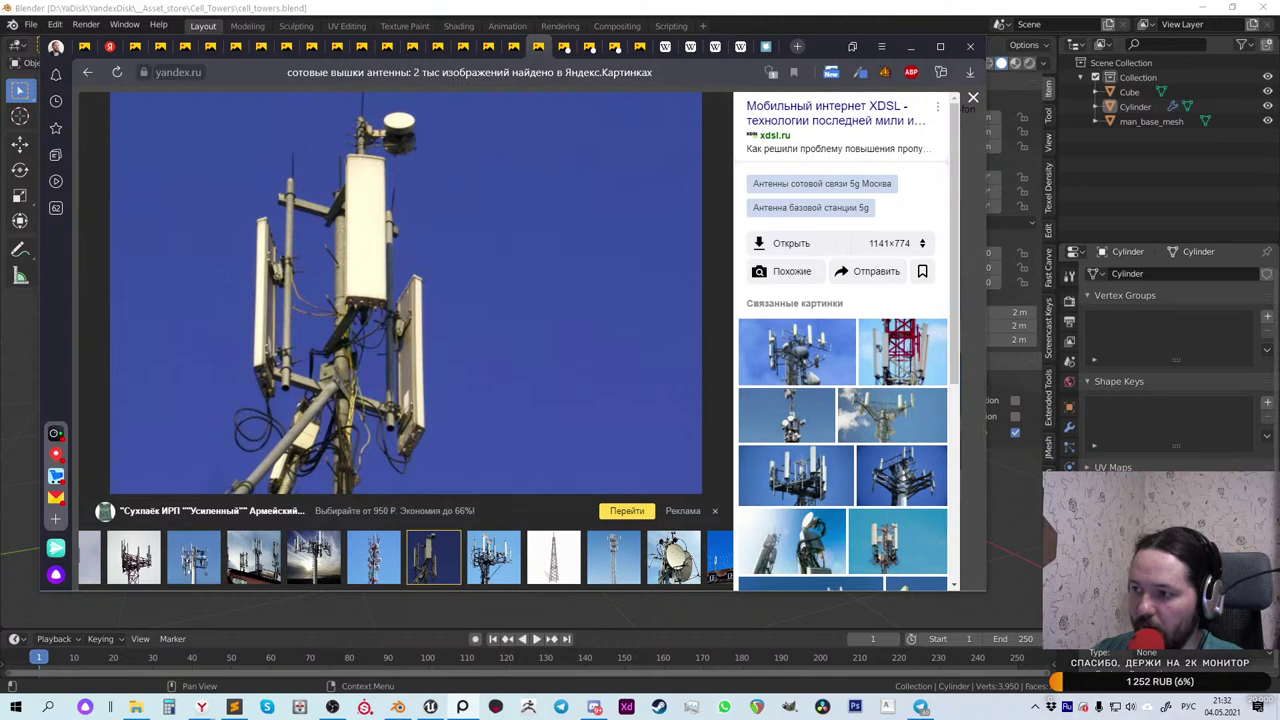
Step: Bring up the panel-antenna mast photo's image options again, dismissing them unused
right_click(517, 348)
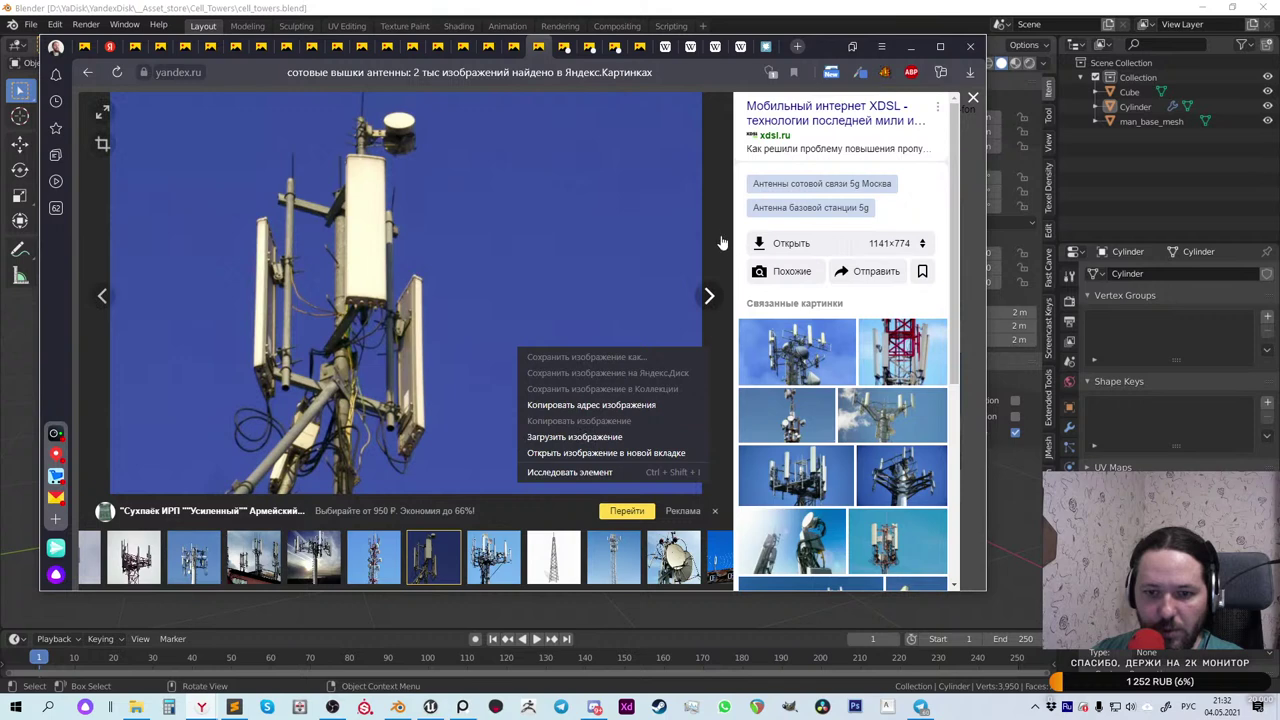
click(834, 51)
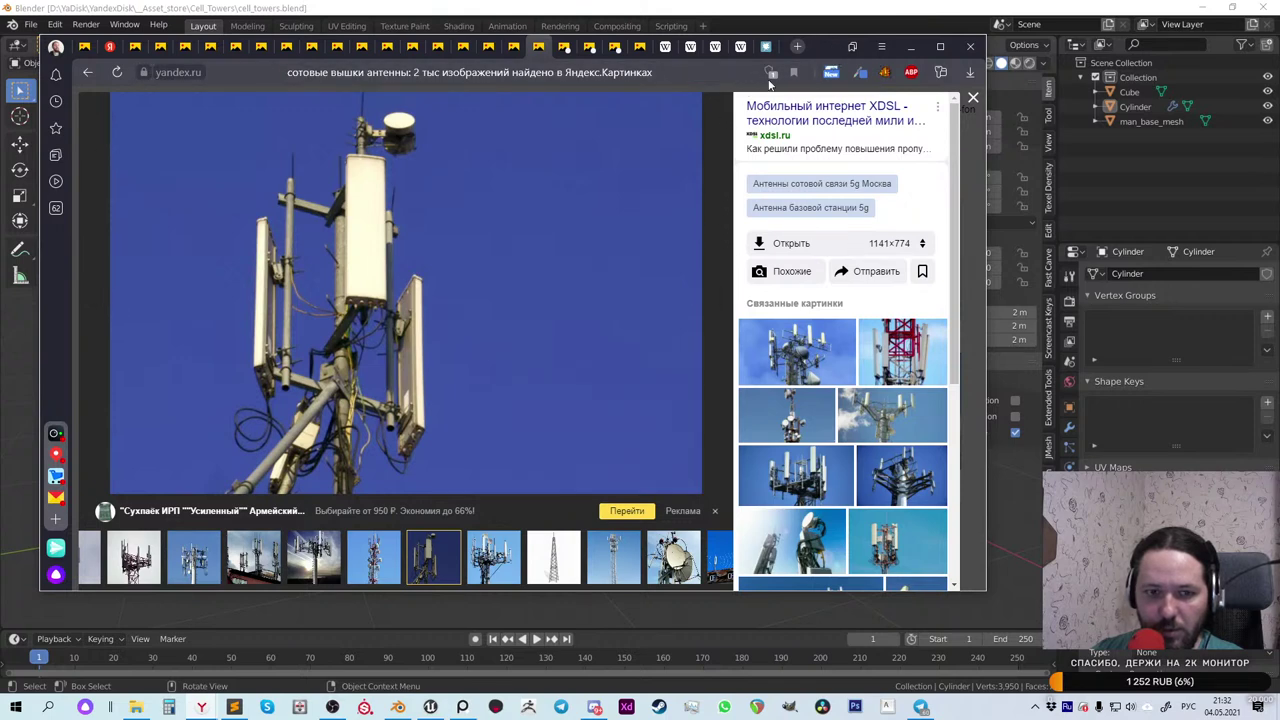
right_click(406, 259)
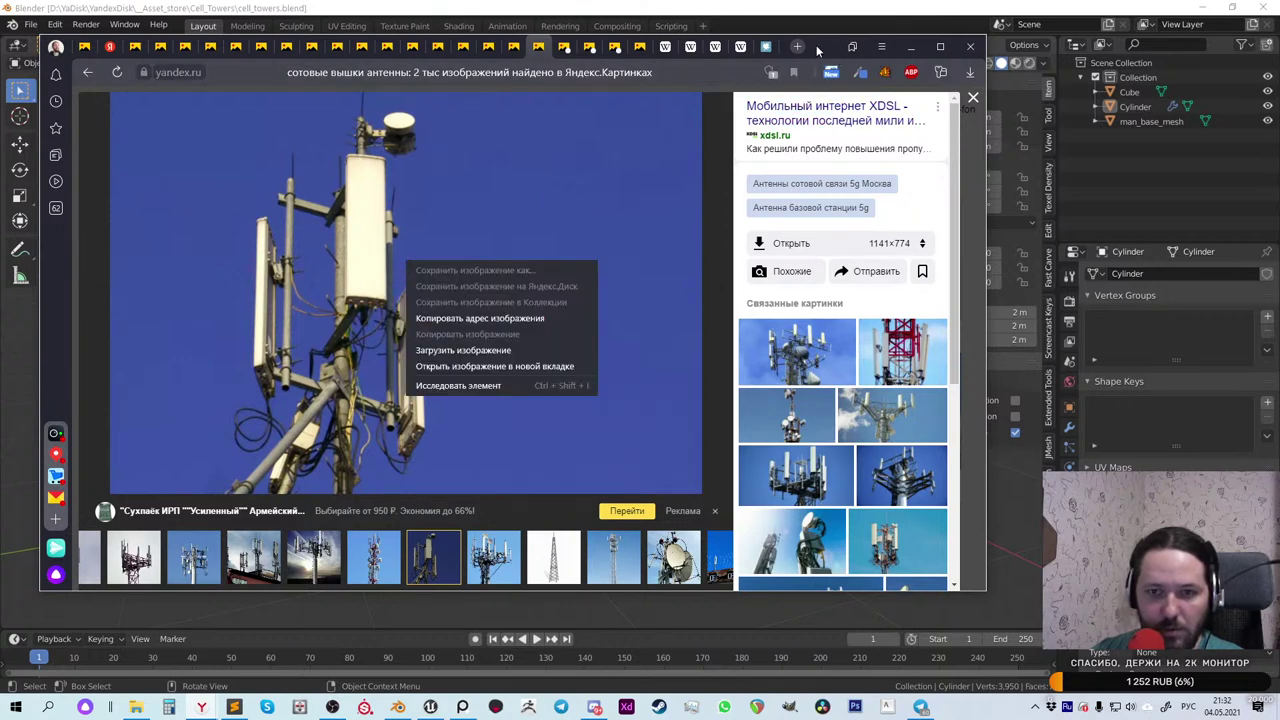
click(514, 210)
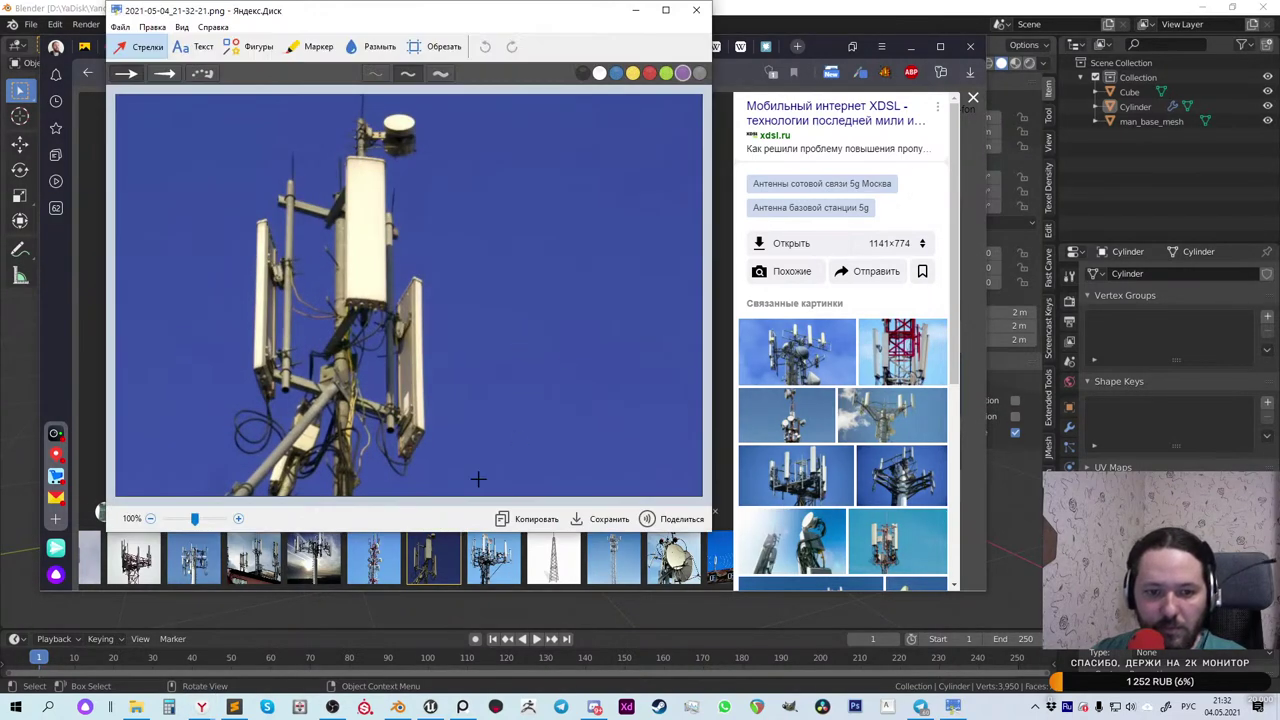
Step: Close the Yandex.Disk screenshot editor holding the mast screenshot
key(Escape)
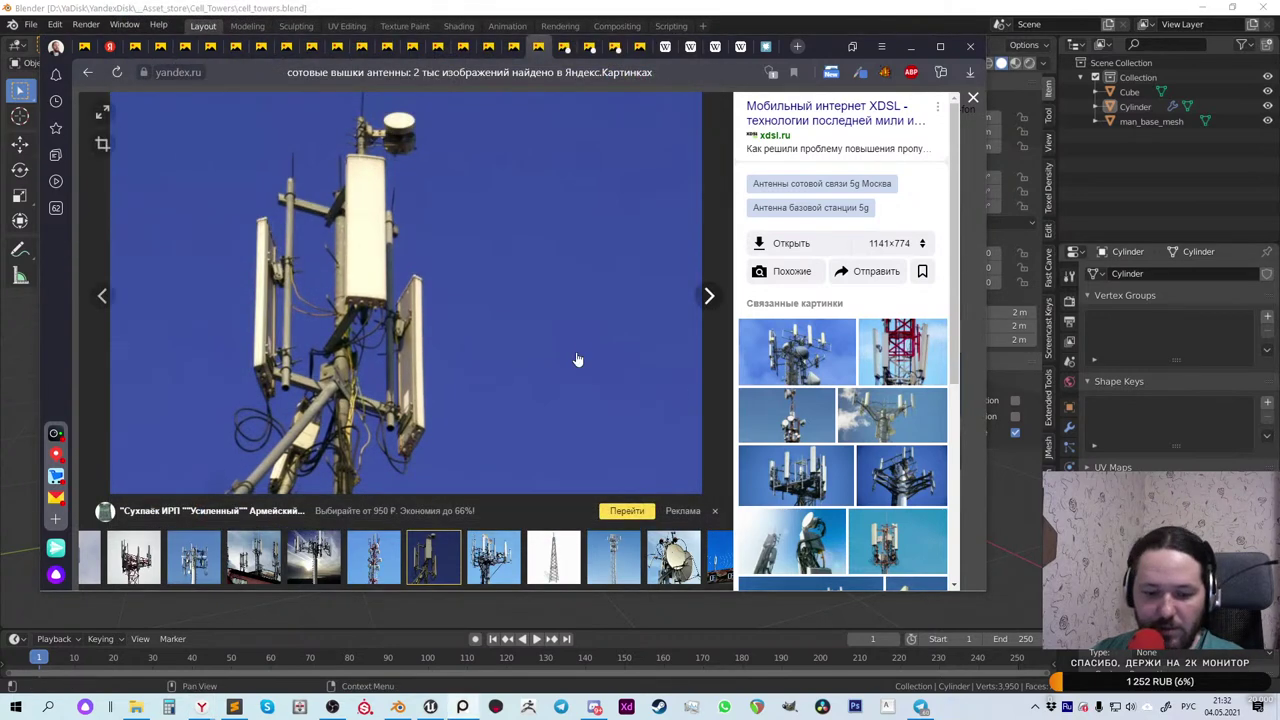
Step: Copy the dish-topped tower, satellite dish and rooftop antenna cluster photos
click(707, 297)
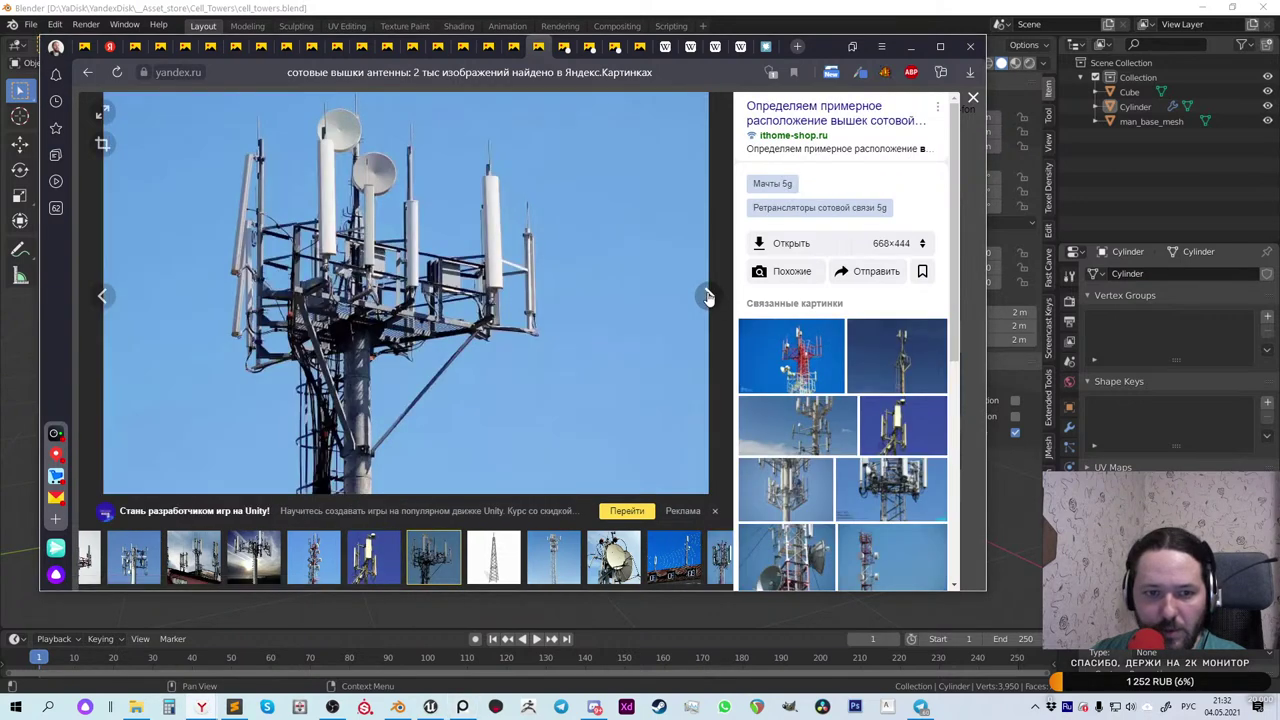
right_click(496, 252)
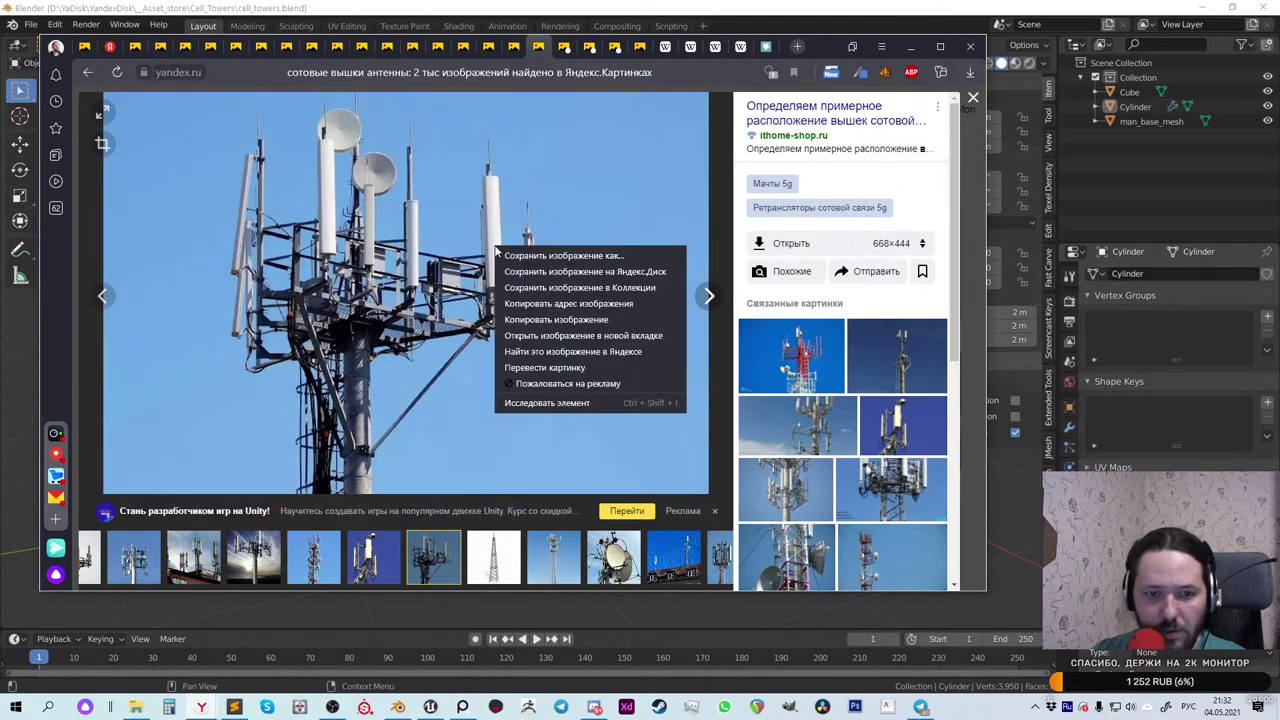
click(546, 320)
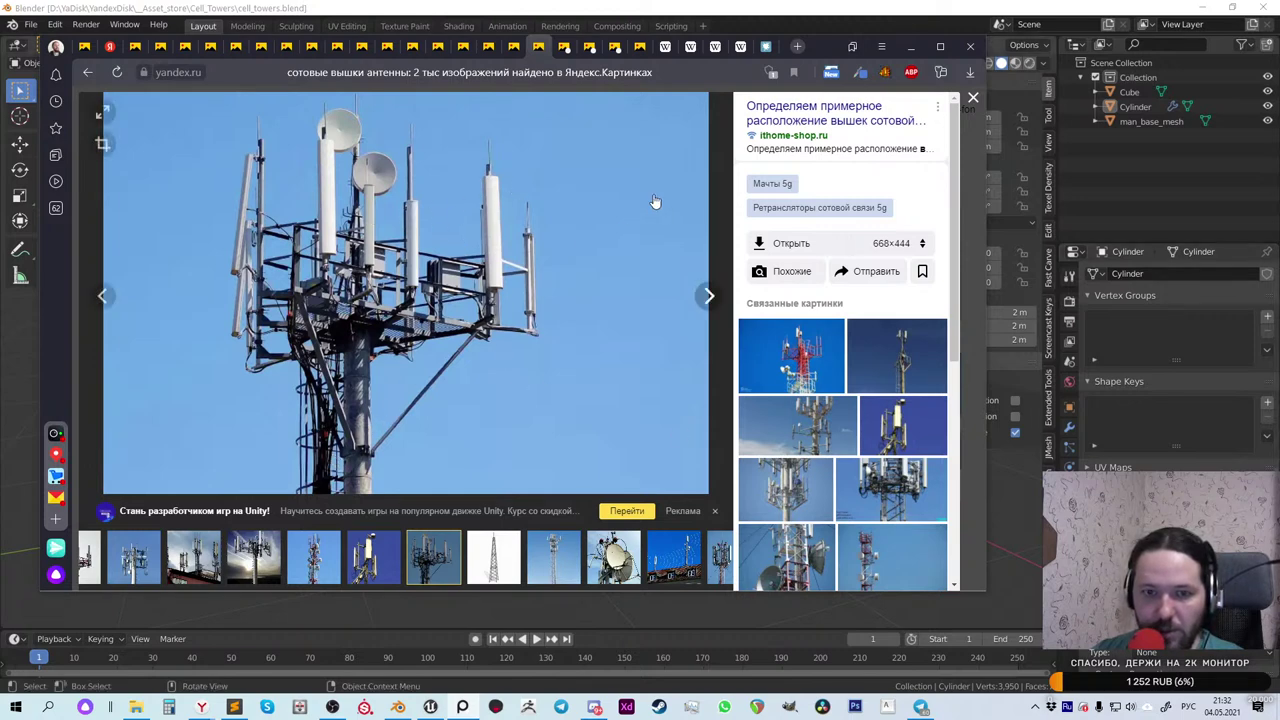
click(613, 557)
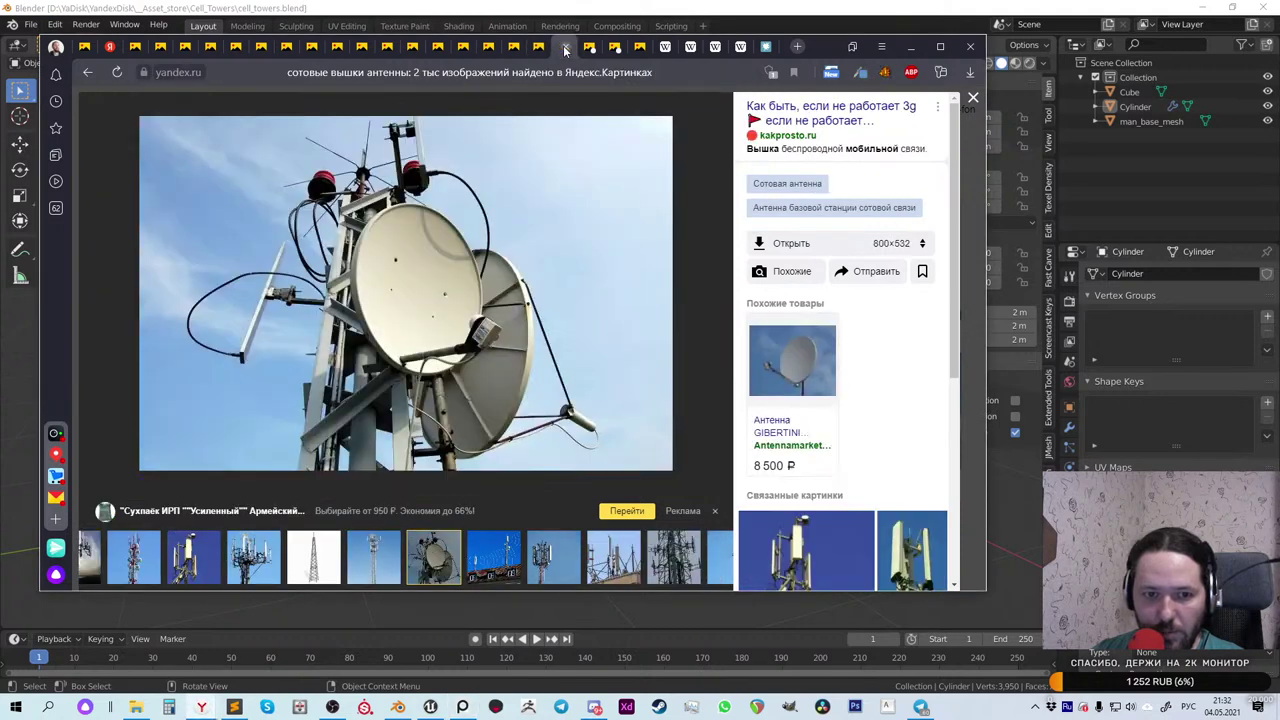
right_click(415, 275)
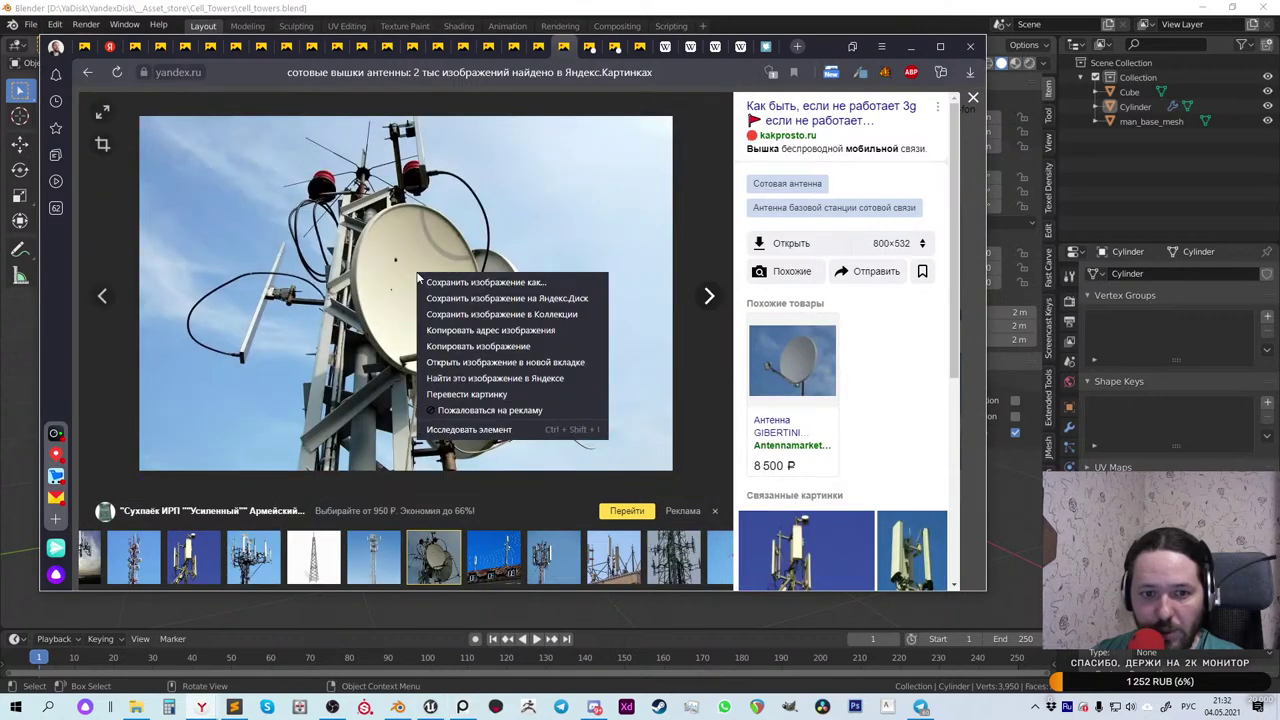
click(465, 345)
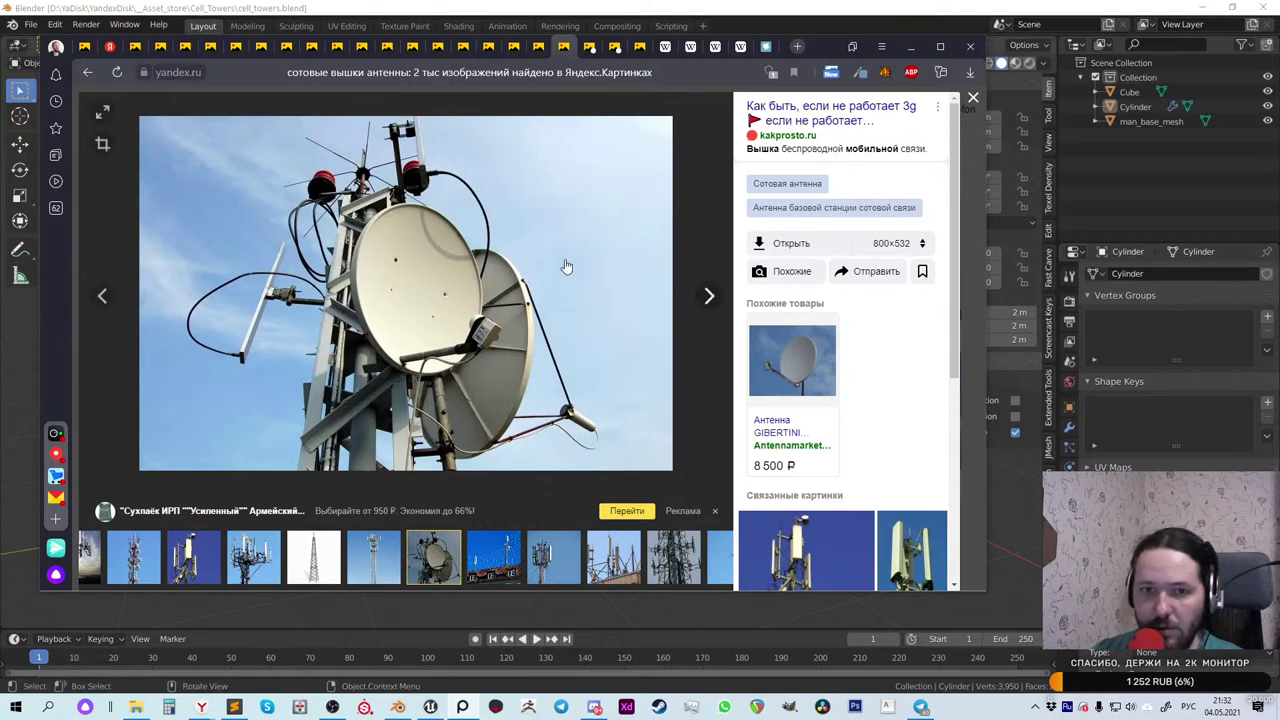
click(588, 48)
right_click(424, 276)
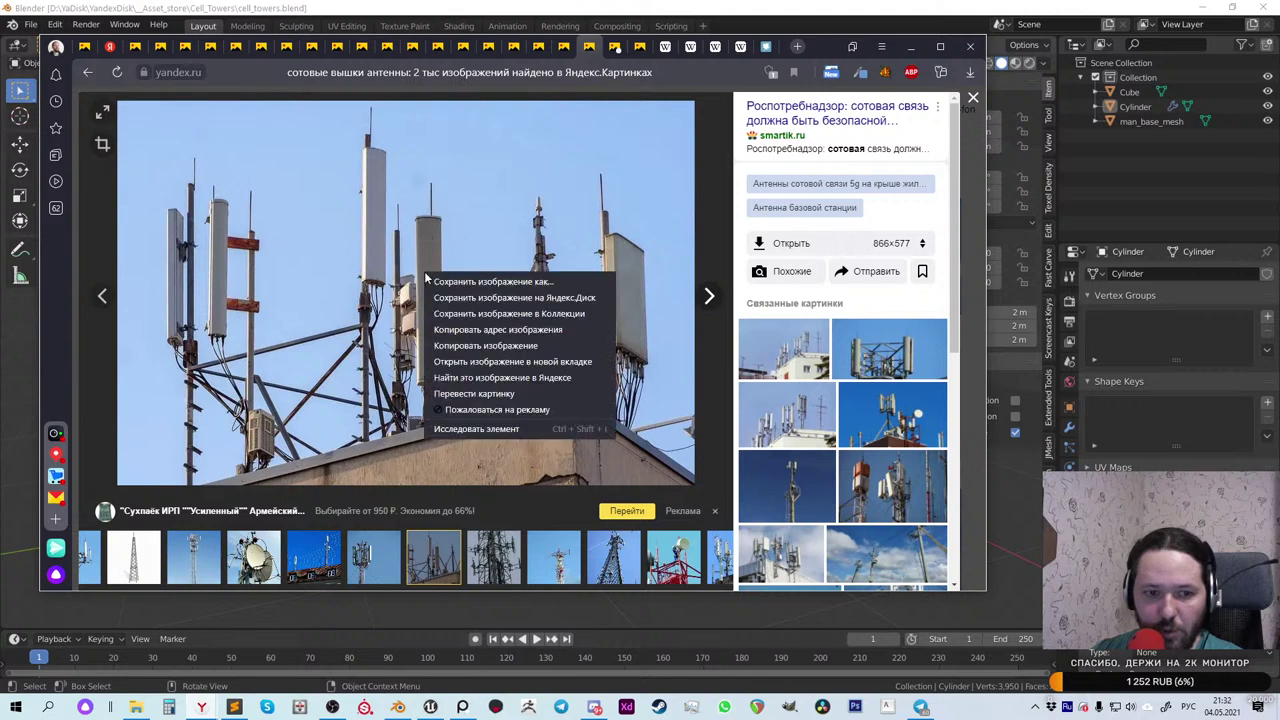
click(489, 346)
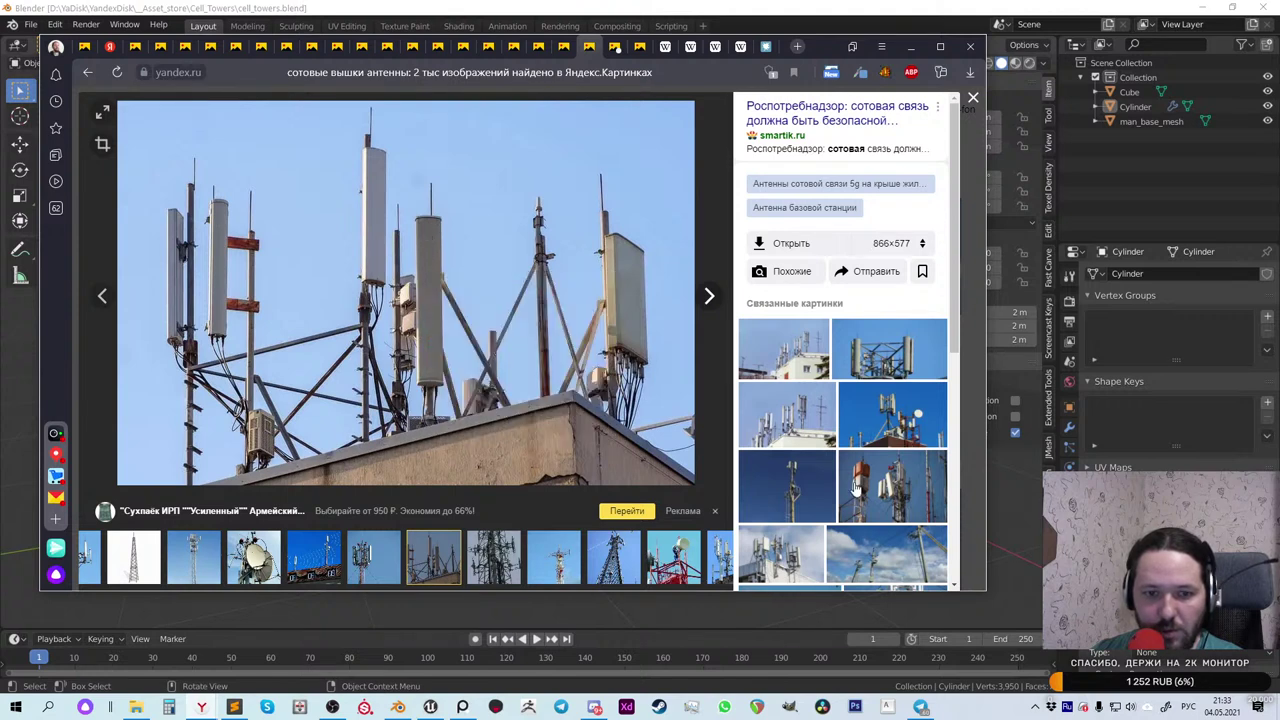
Step: Close the cell tower locator page and all the already-used image tabs
key(alt+Tab)
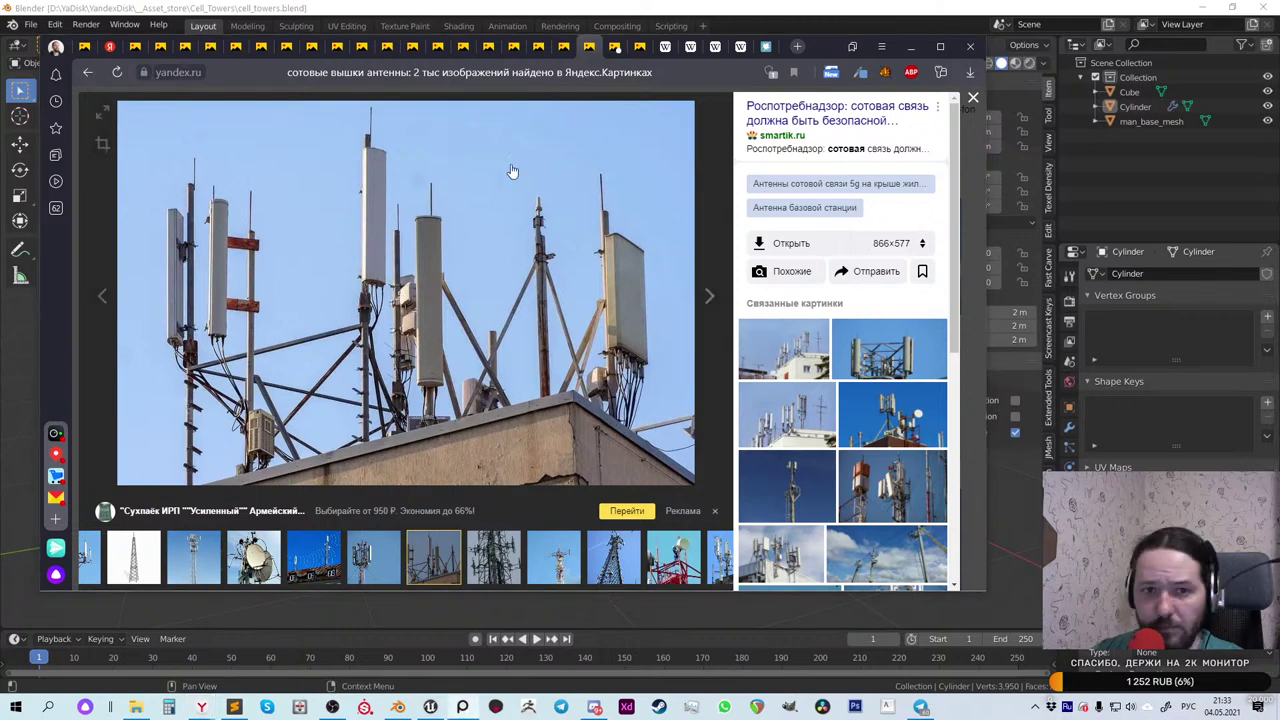
key(Left)
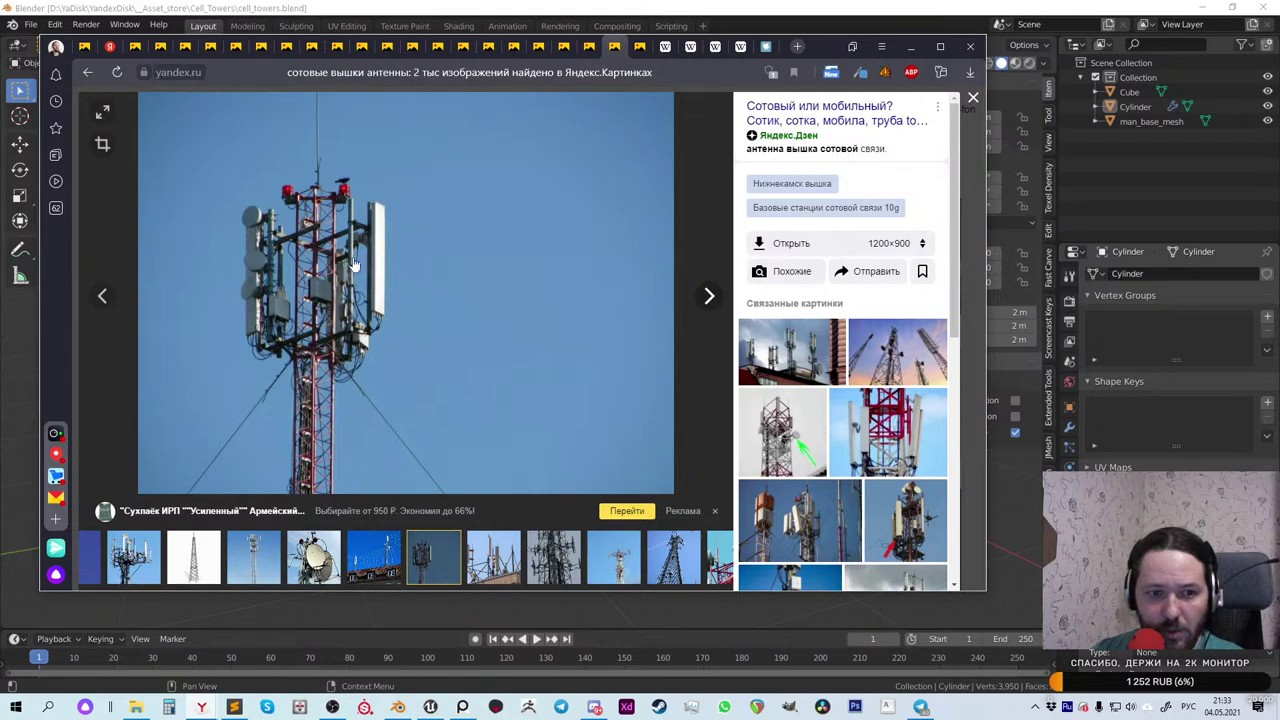
click(640, 47)
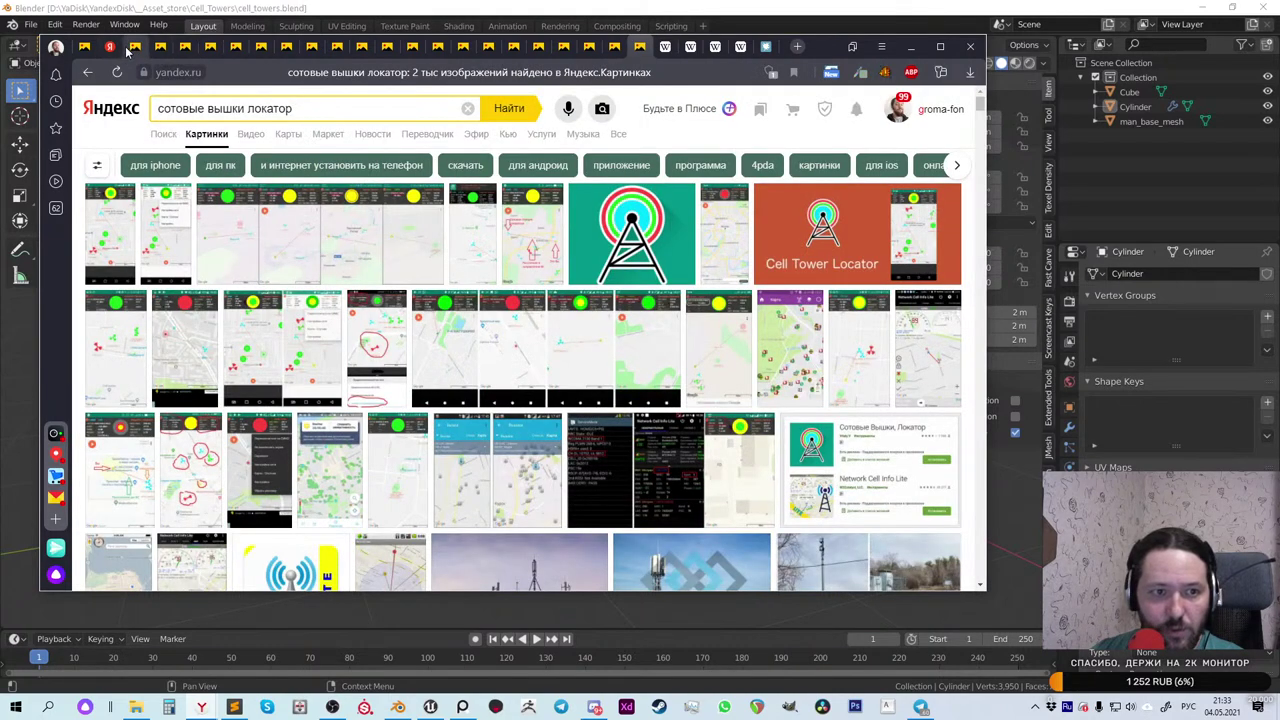
key(ctrl+w)
click(138, 48)
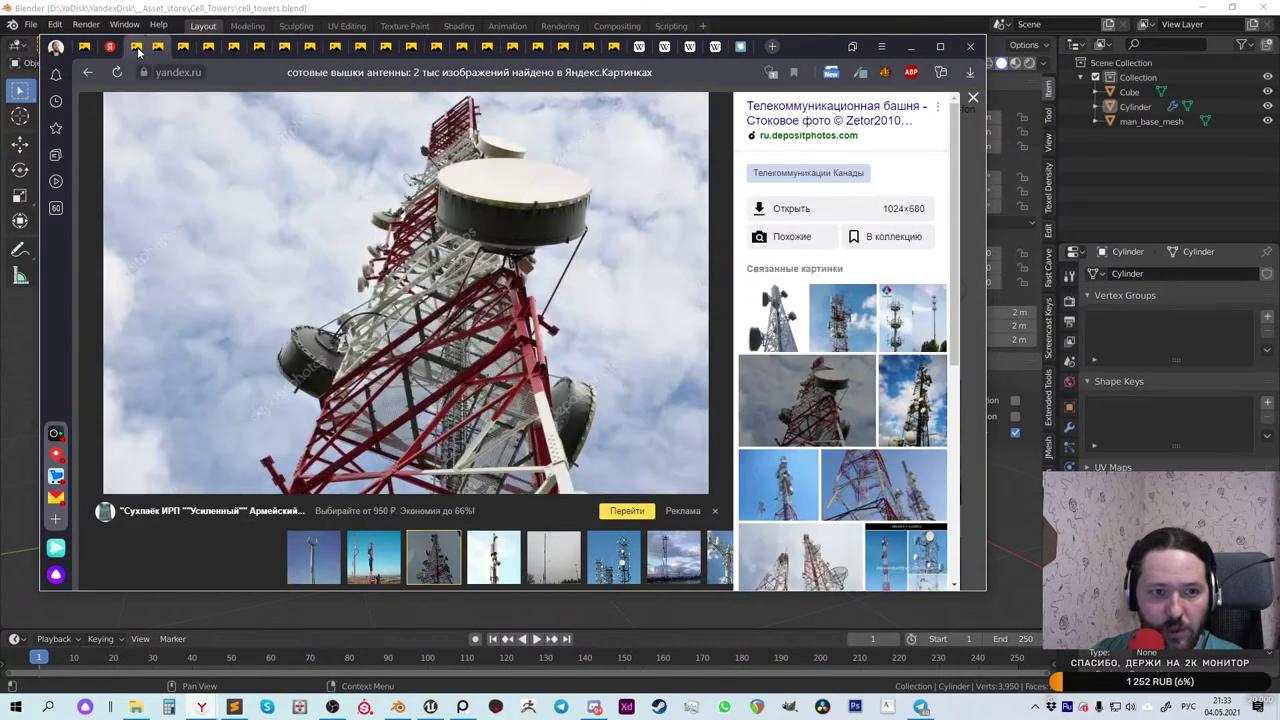
click(138, 48)
click(138, 48)
click(138, 48)
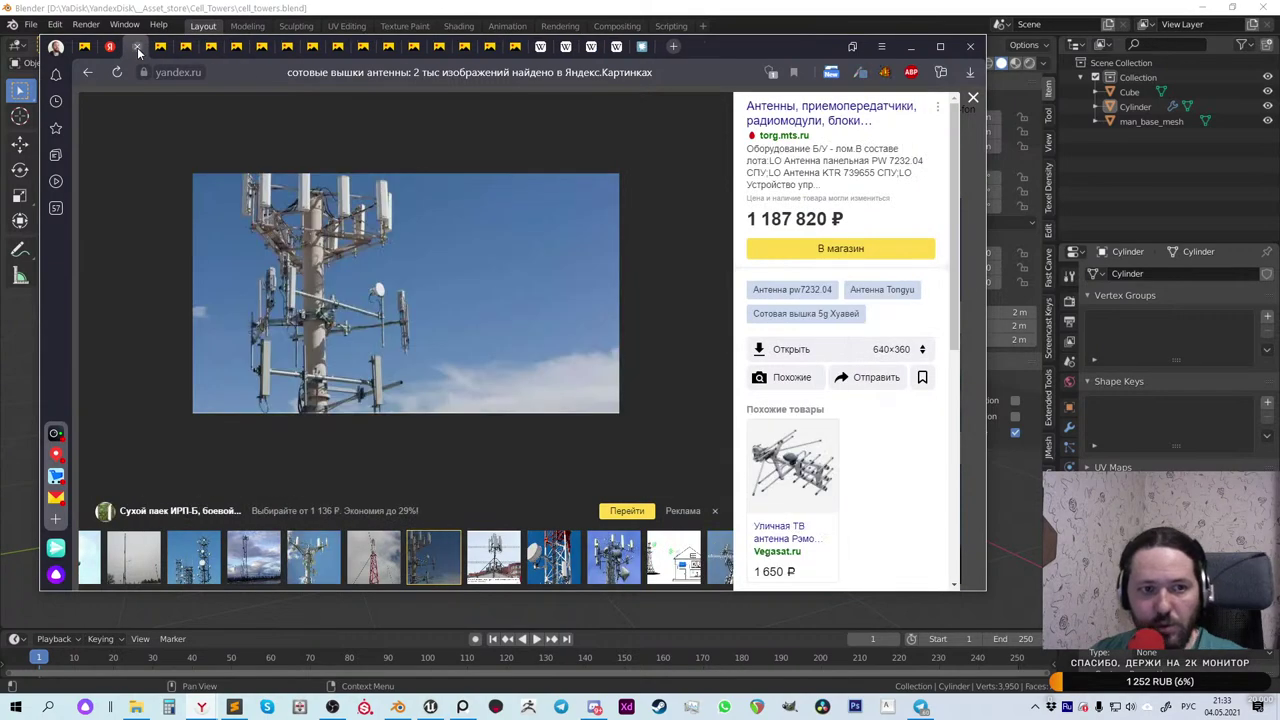
click(138, 48)
click(138, 48)
click(138, 48)
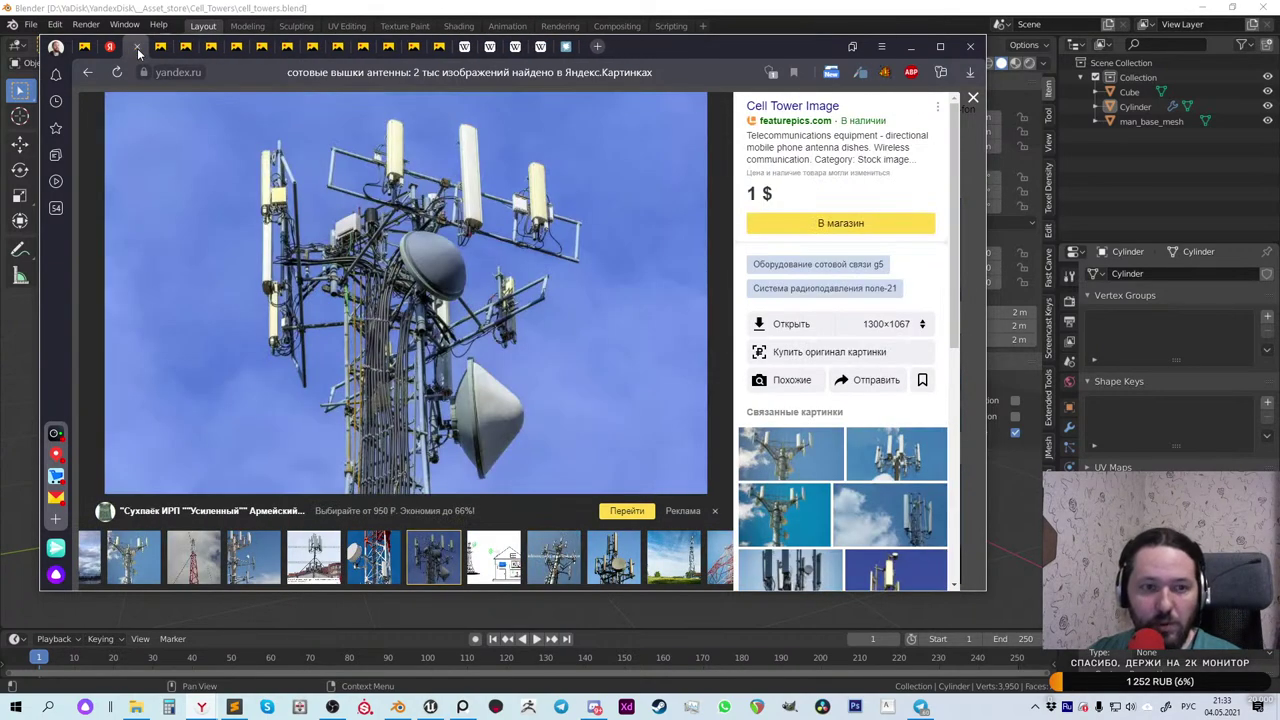
click(138, 48)
click(138, 48)
click(138, 48)
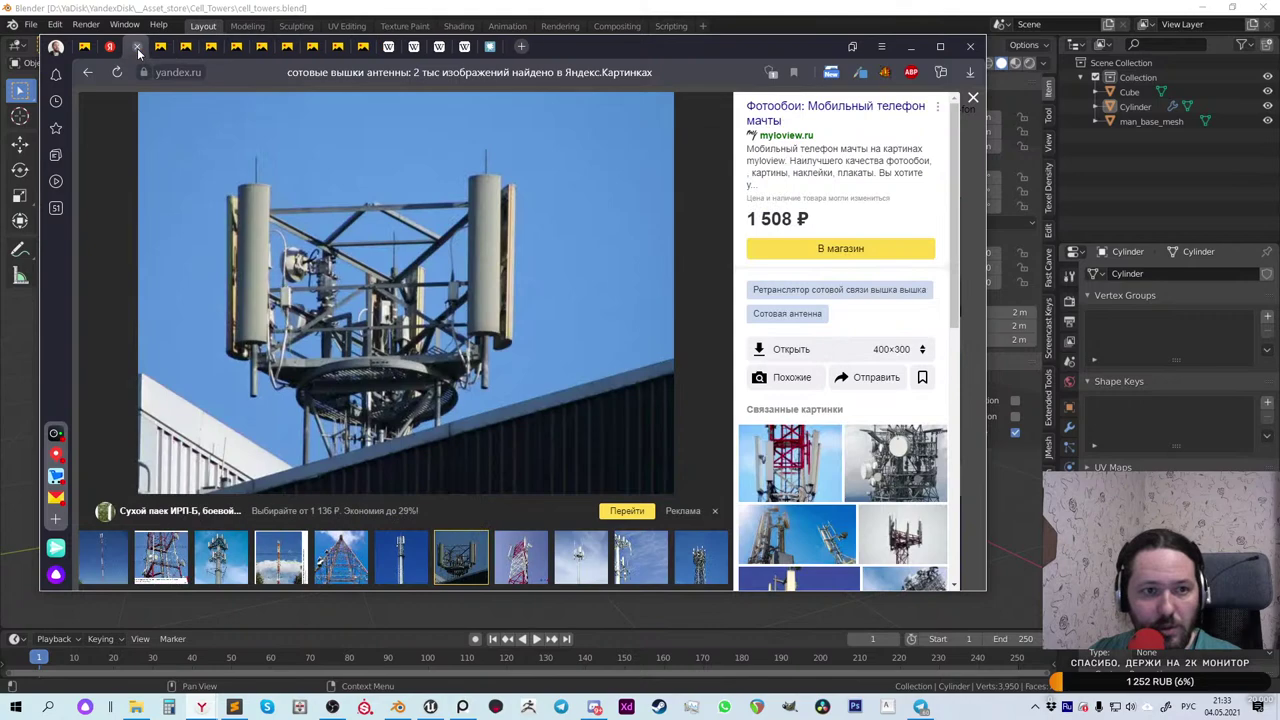
click(138, 48)
click(138, 48)
click(138, 48)
click(138, 48)
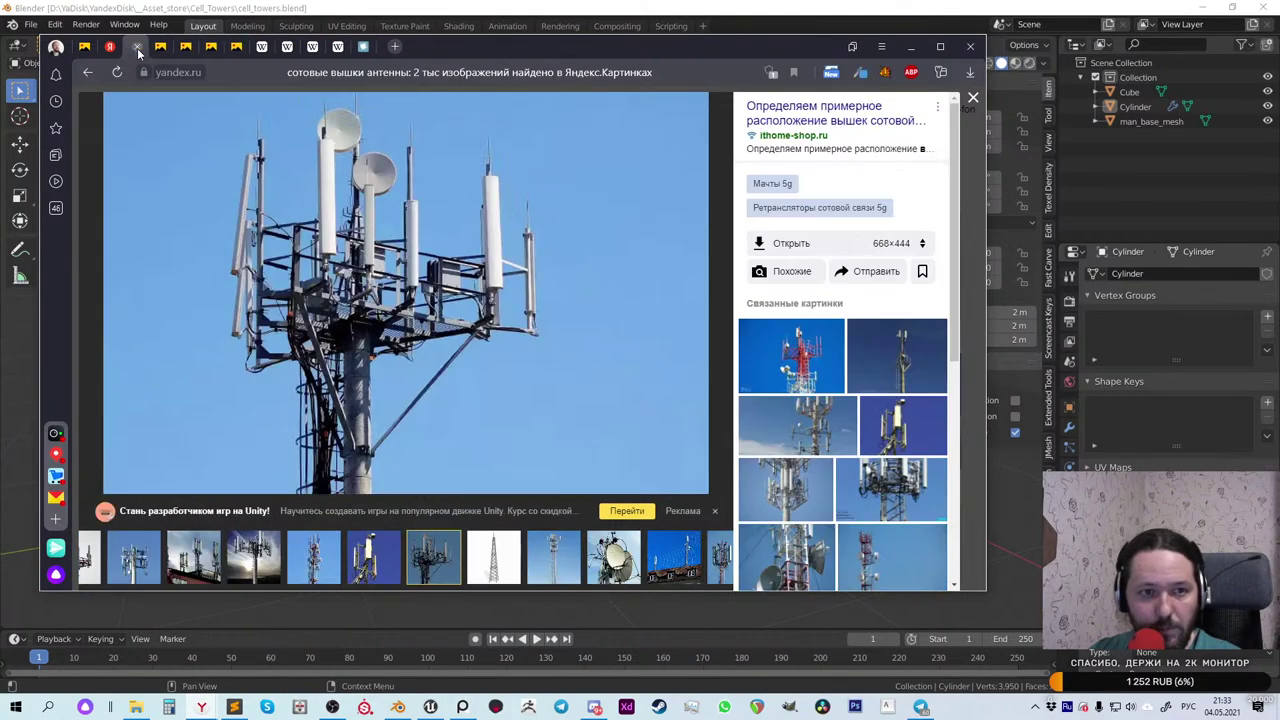
click(138, 48)
click(138, 48)
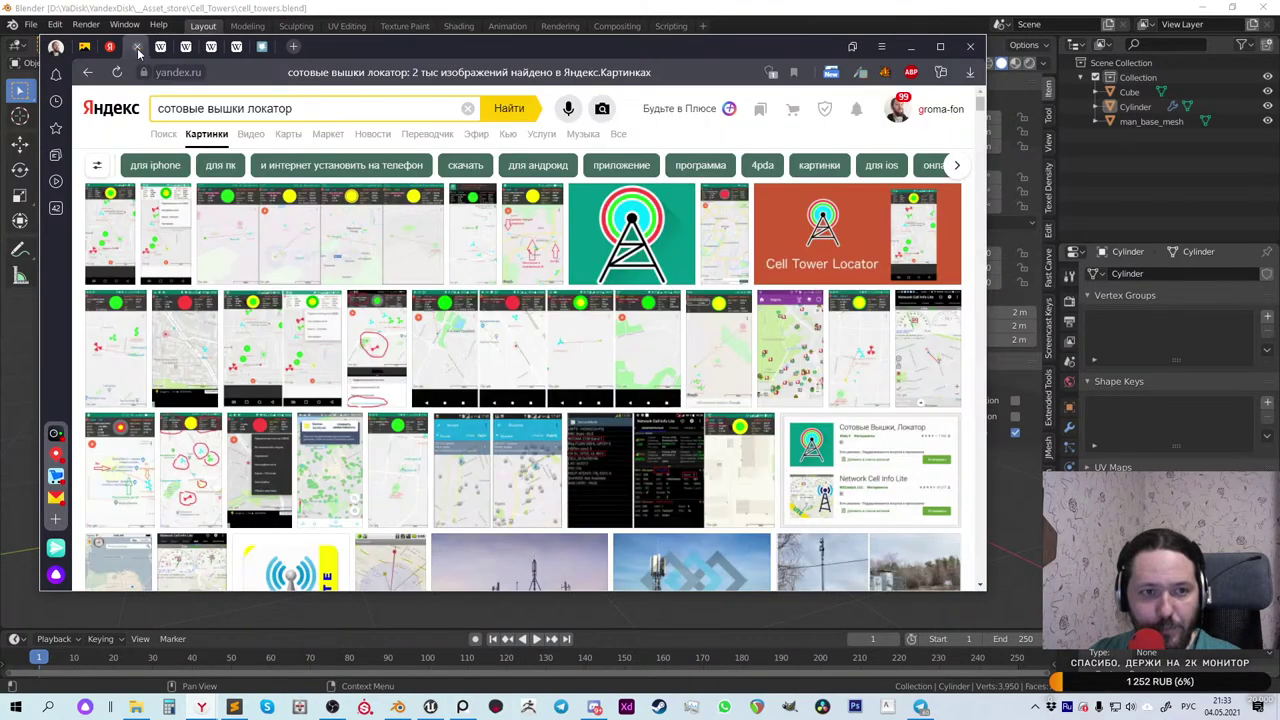
middle_click(137, 53)
Step: Close a leftover tab and search for сотовые антенны купить instead
middle_click(137, 53)
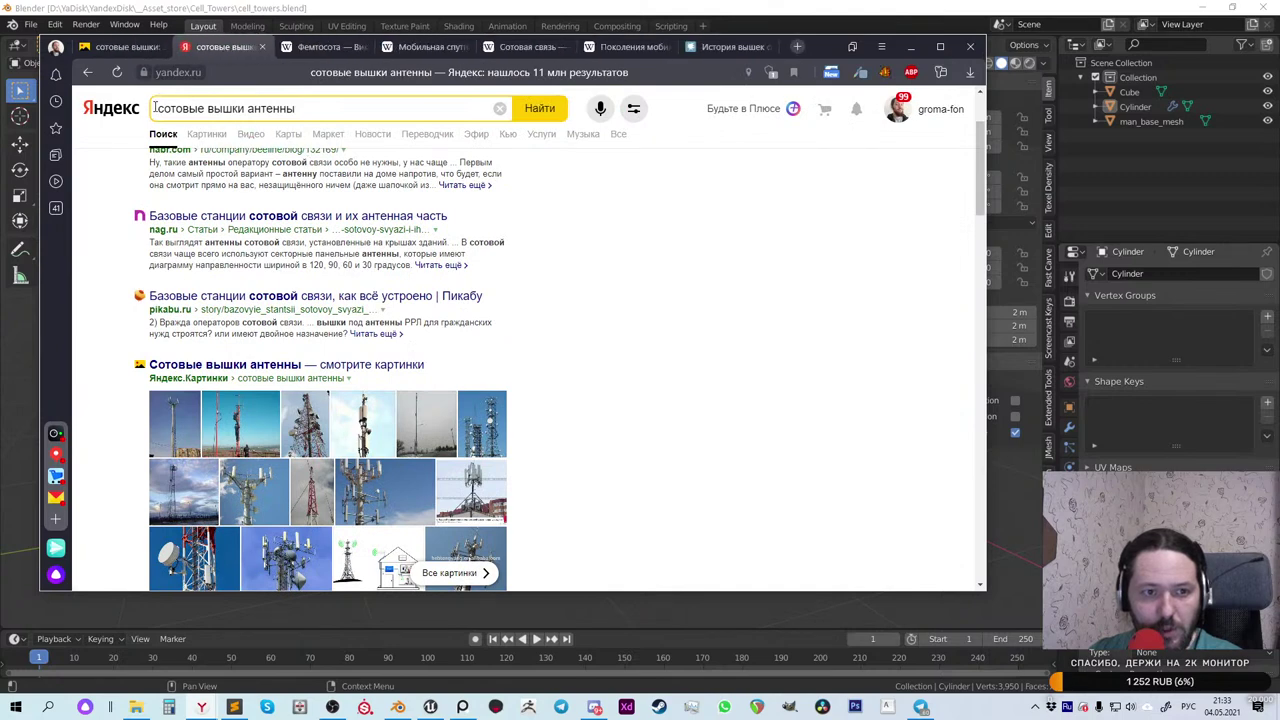
double_click(222, 108)
key(BackSpace)
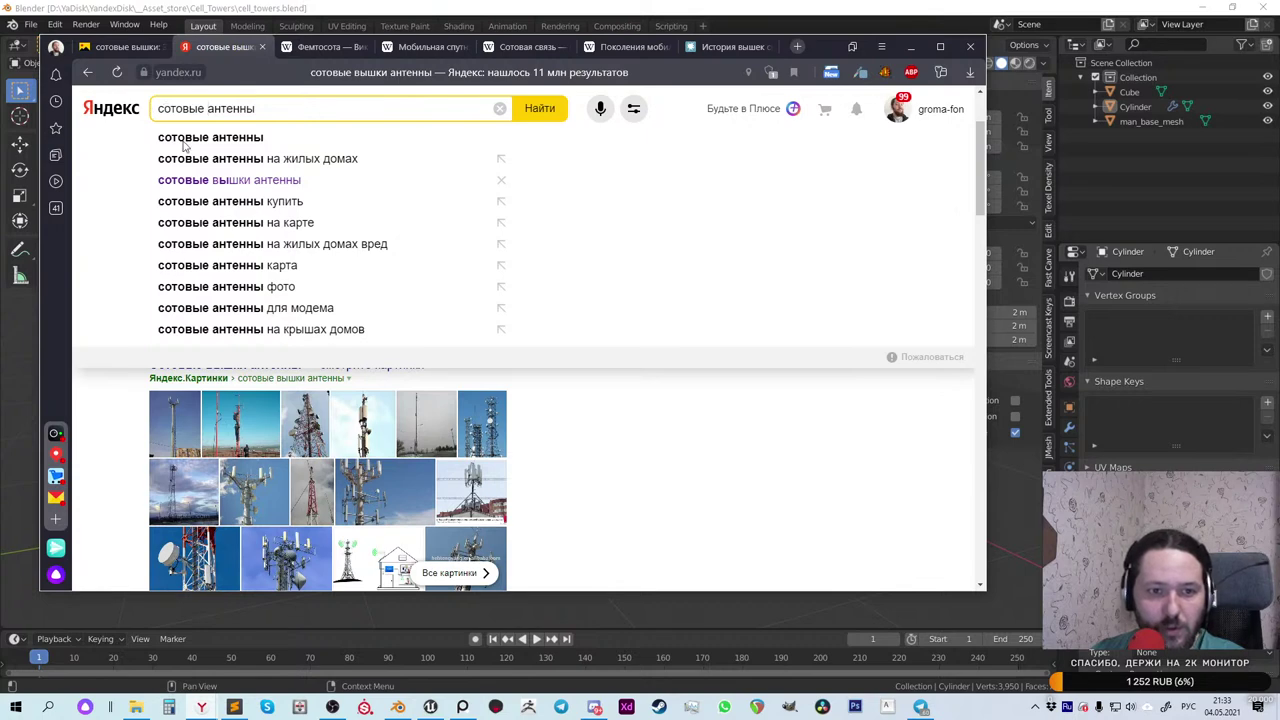
click(210, 201)
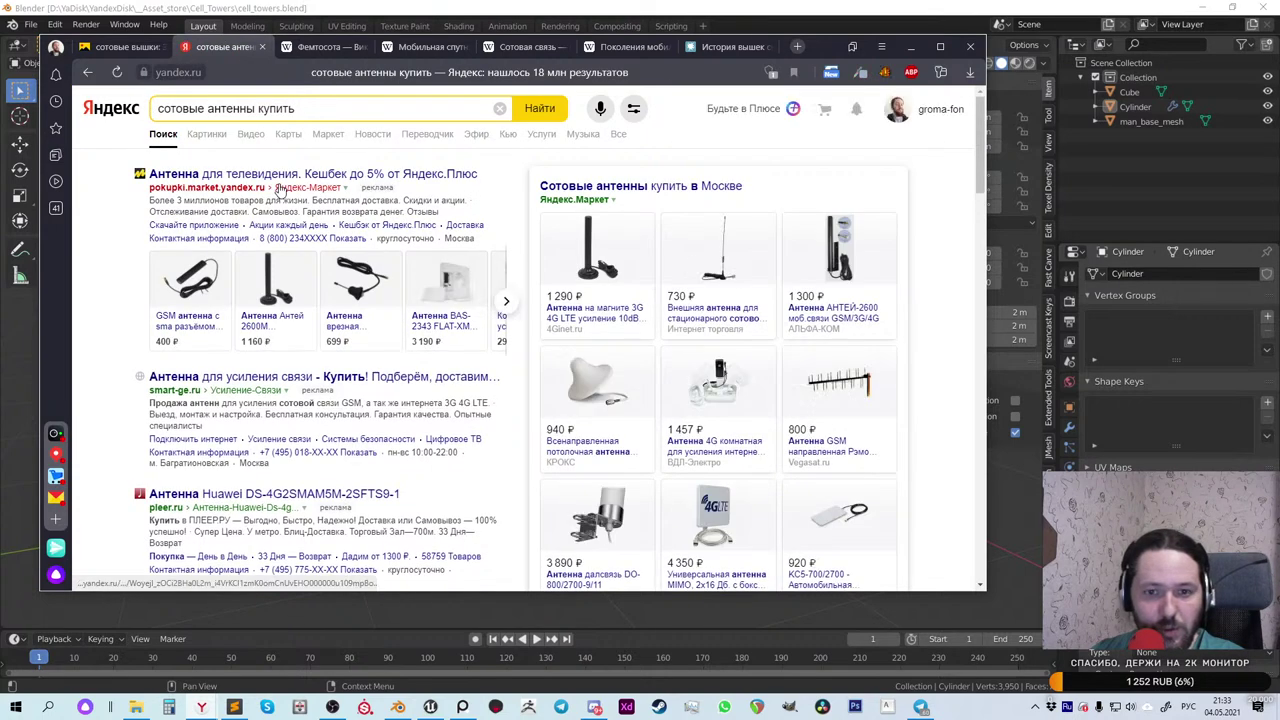
Step: Skim the image results for сотовые антенны купить, then return to the web results
click(205, 133)
scroll(300, 270, down, 3)
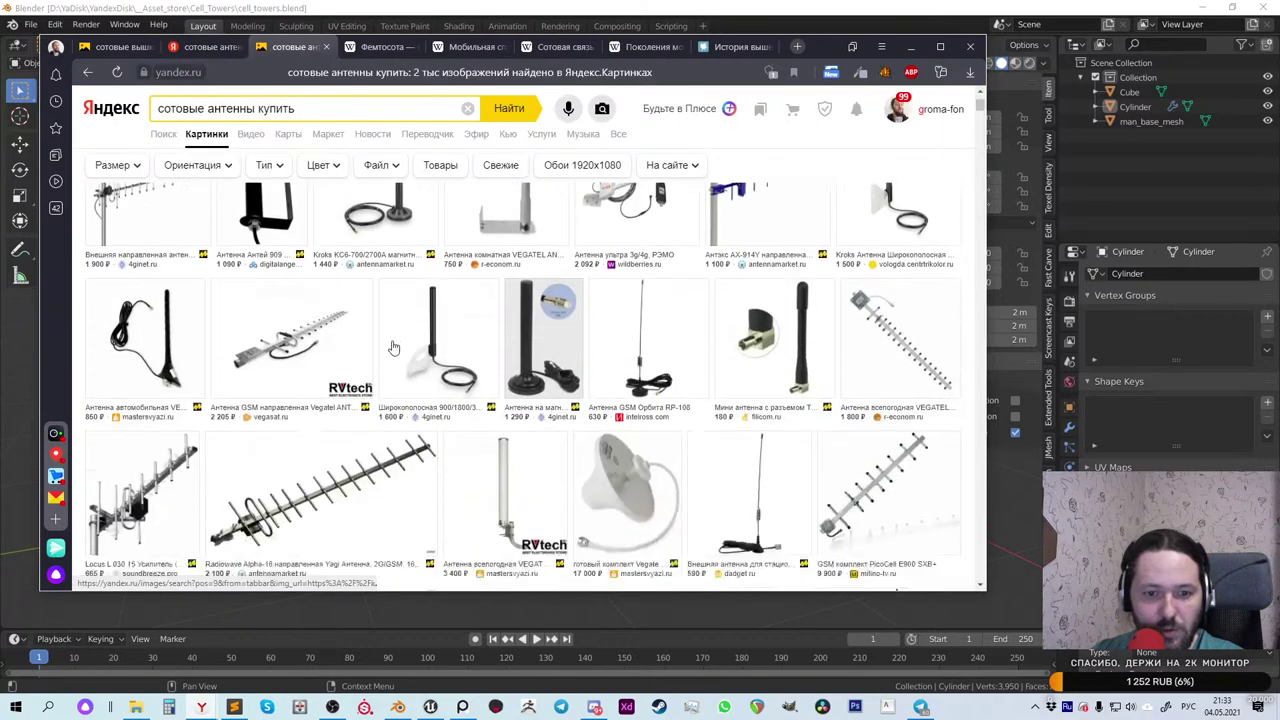
scroll(393, 345, down, 10)
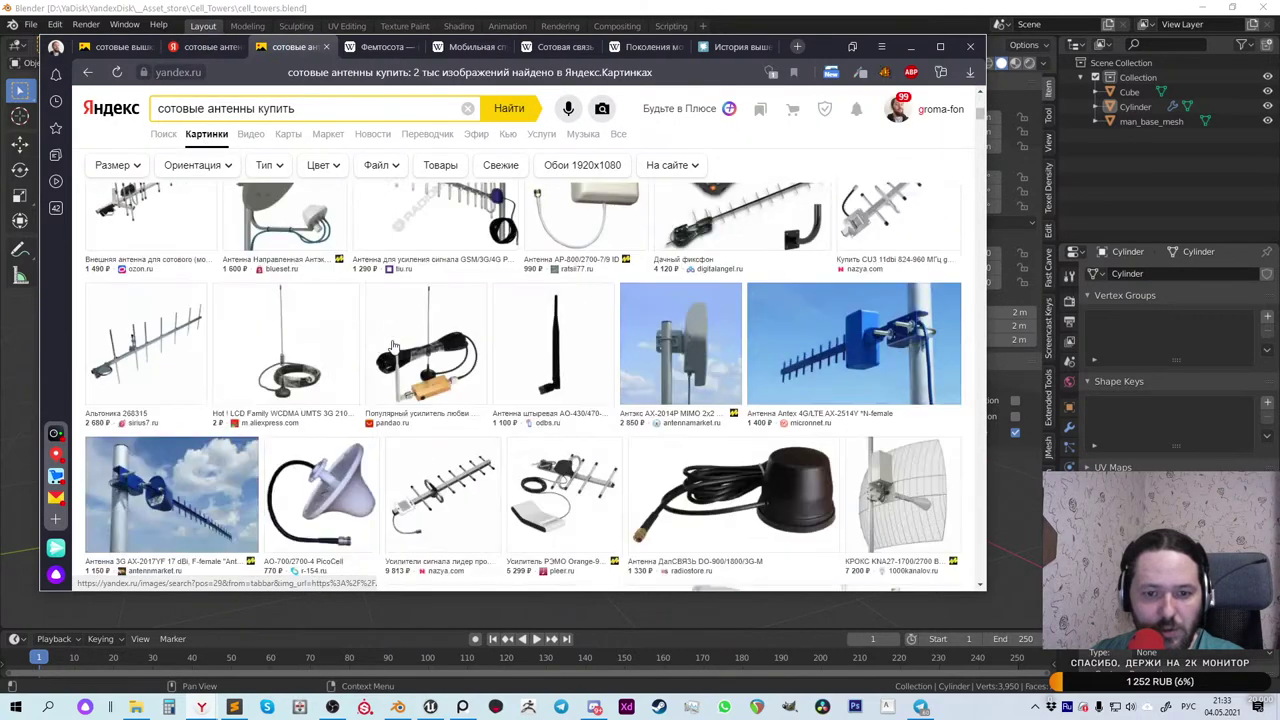
scroll(393, 345, up, 7)
scroll(393, 345, up, 10)
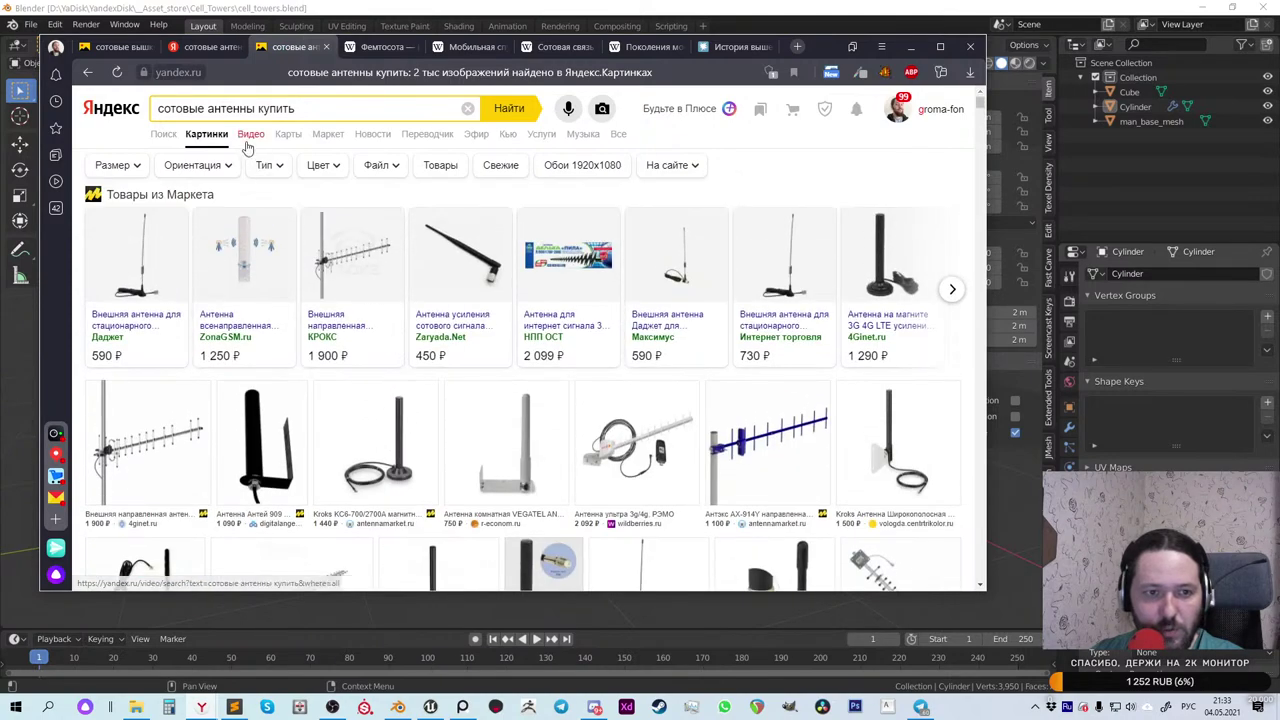
click(86, 74)
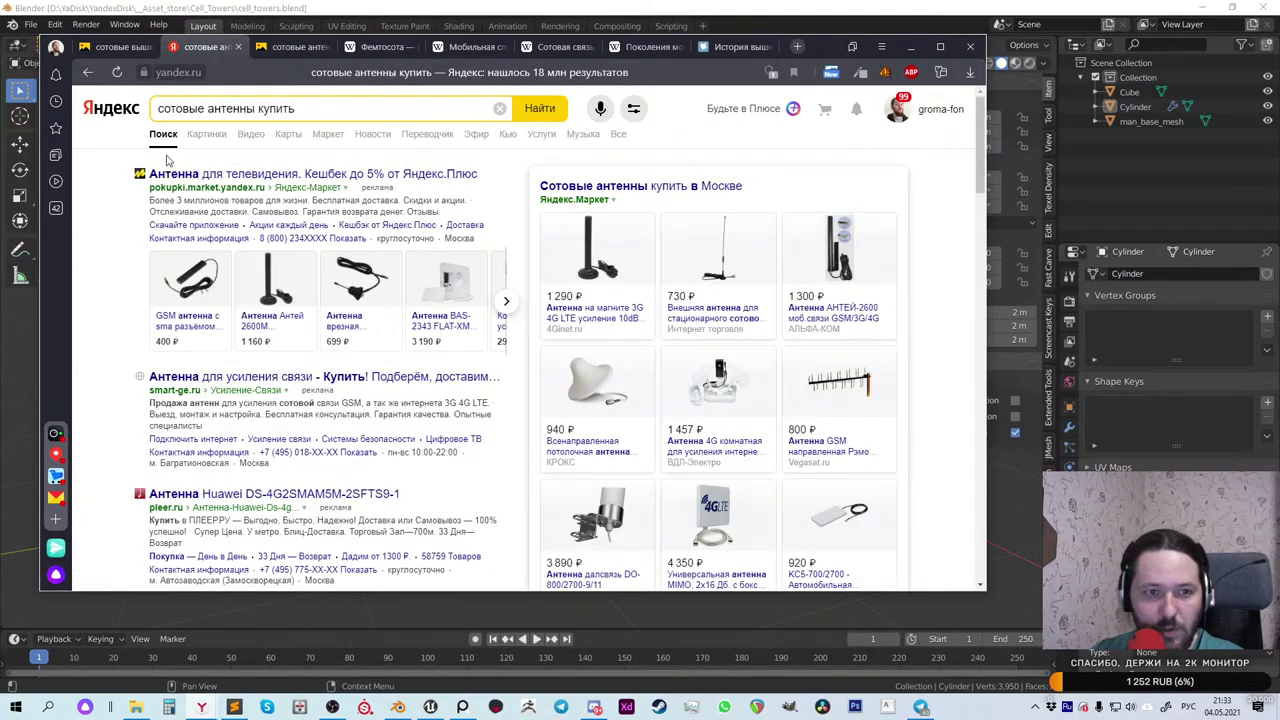
Step: Change the query to сотовые антенны виды and run the search
double_click(268, 108)
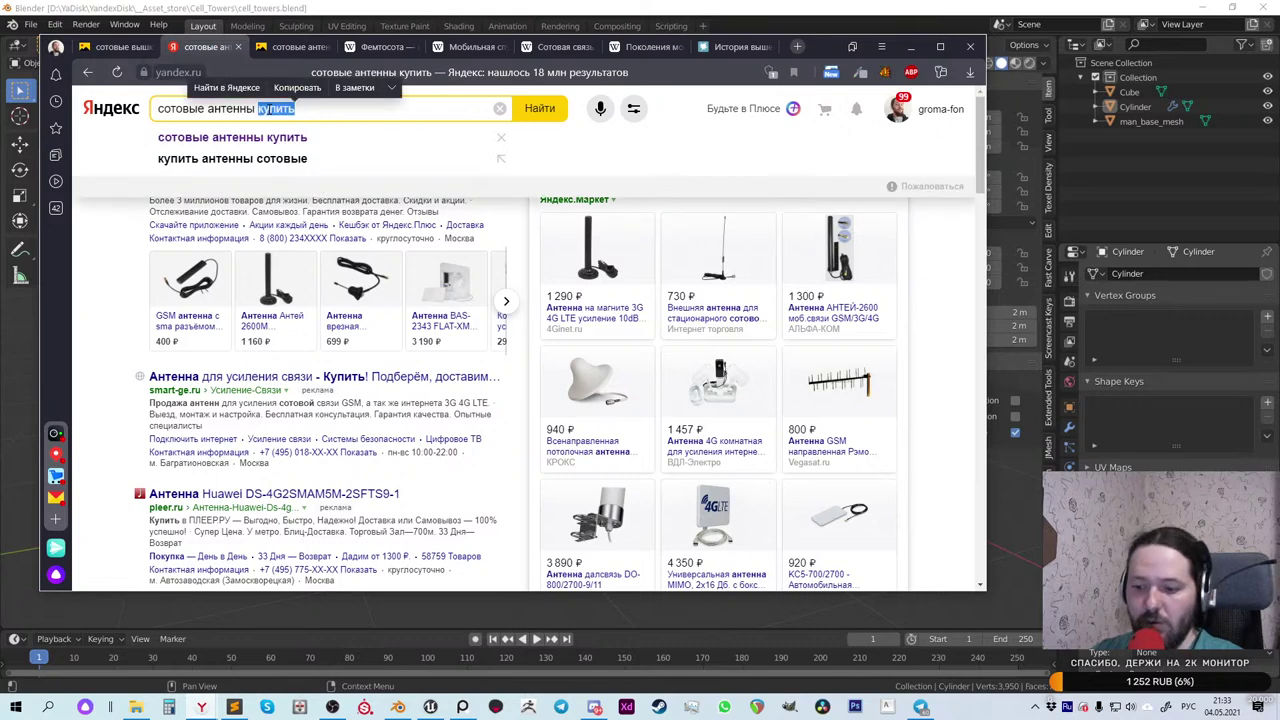
key(BackSpace)
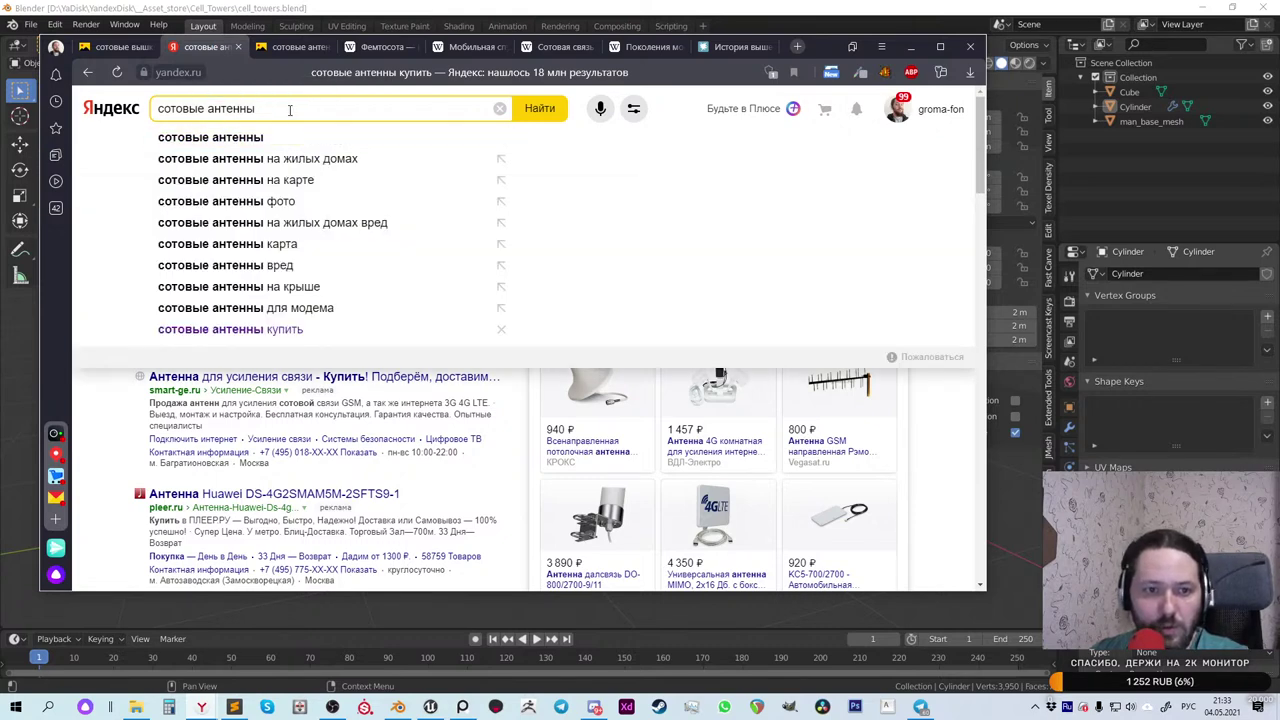
text(виды)
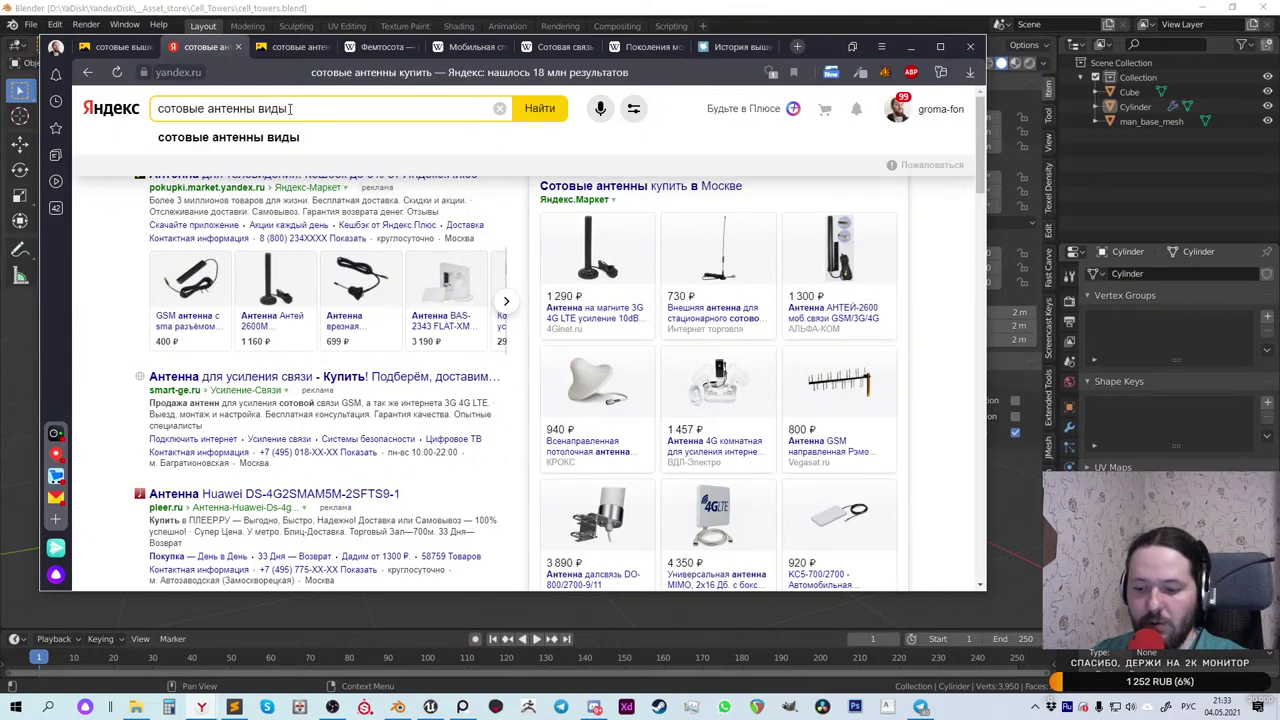
key(Return)
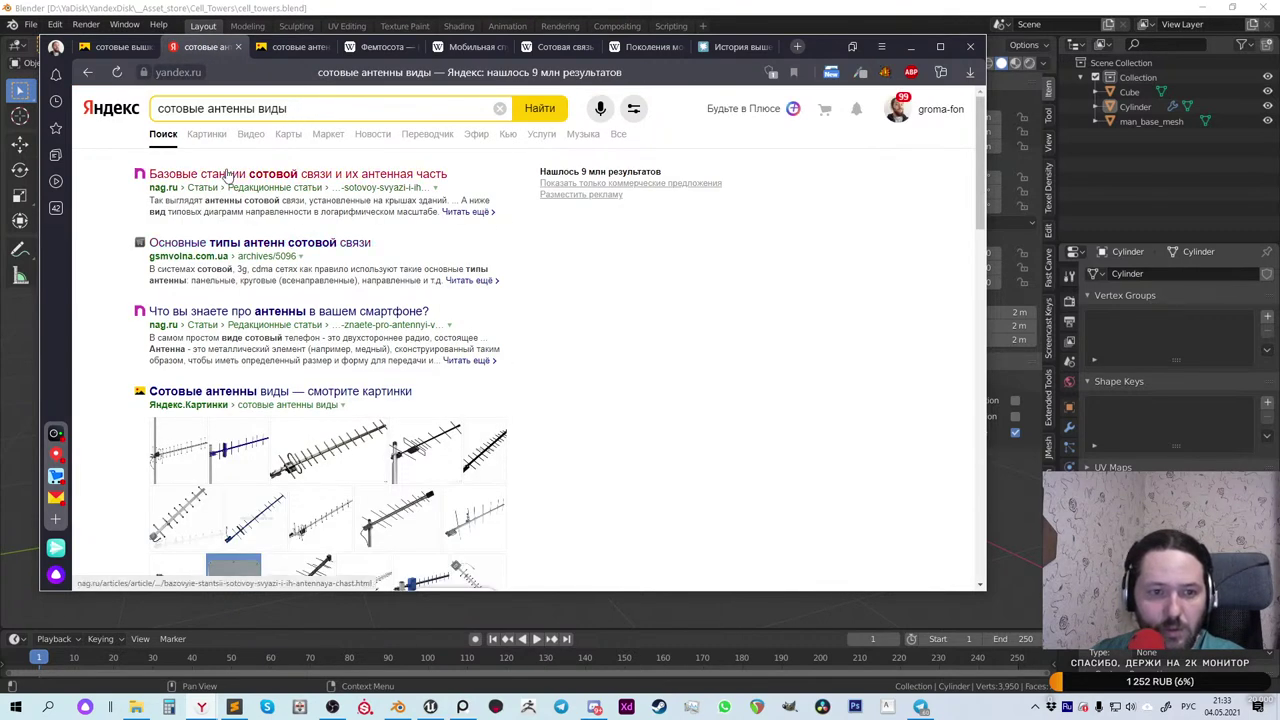
scroll(228, 175, down, 1)
scroll(200, 150, up, 1)
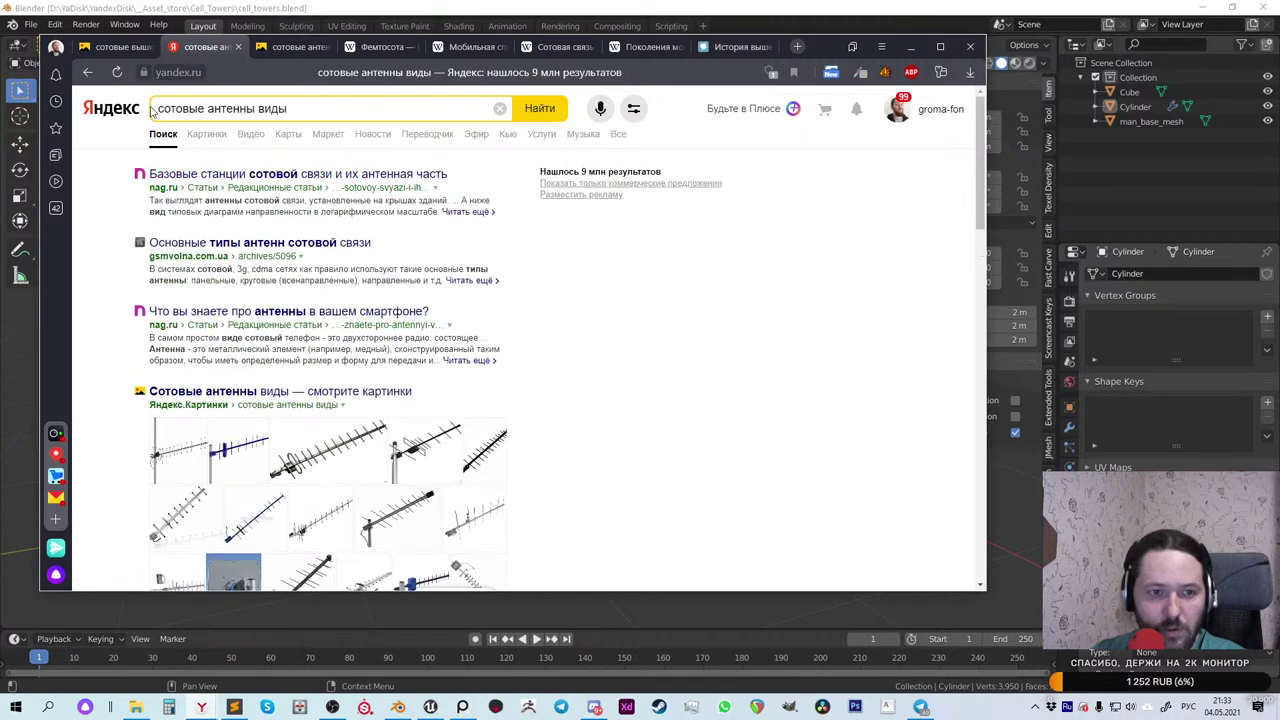
Step: Search for промышленные сотовые антенны виды and show its image results
click(158, 108)
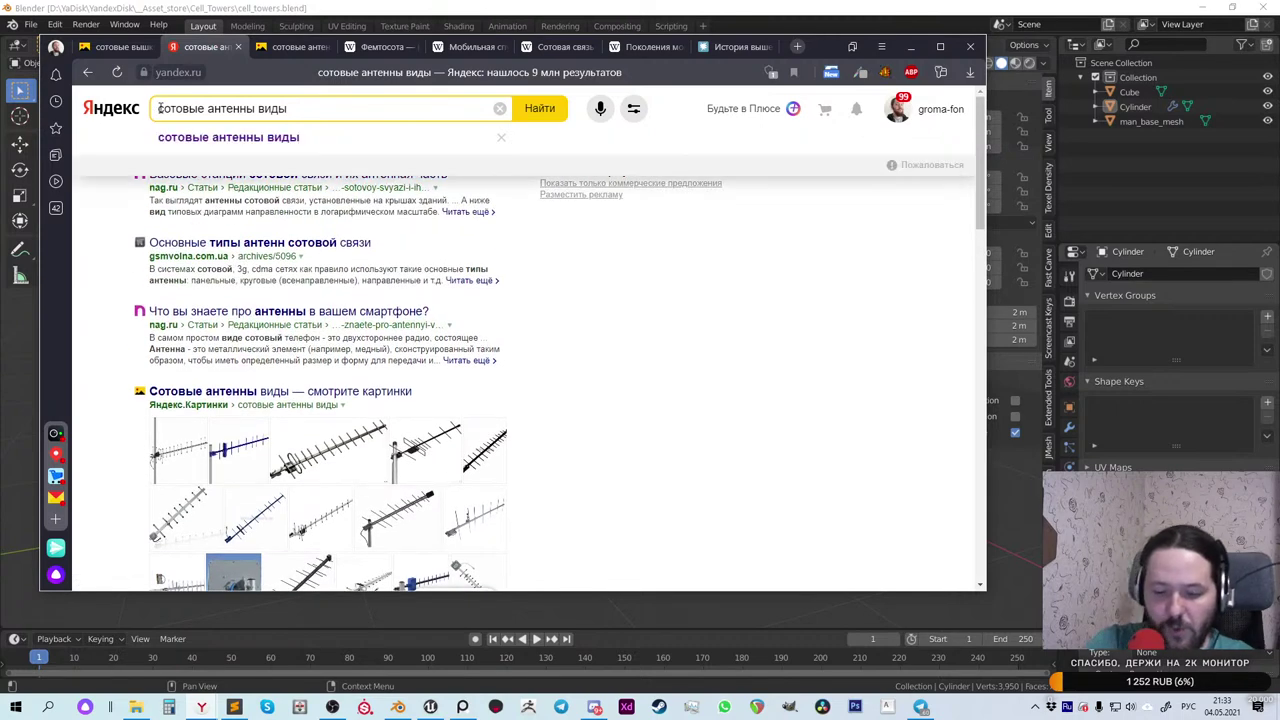
text(промышленные)
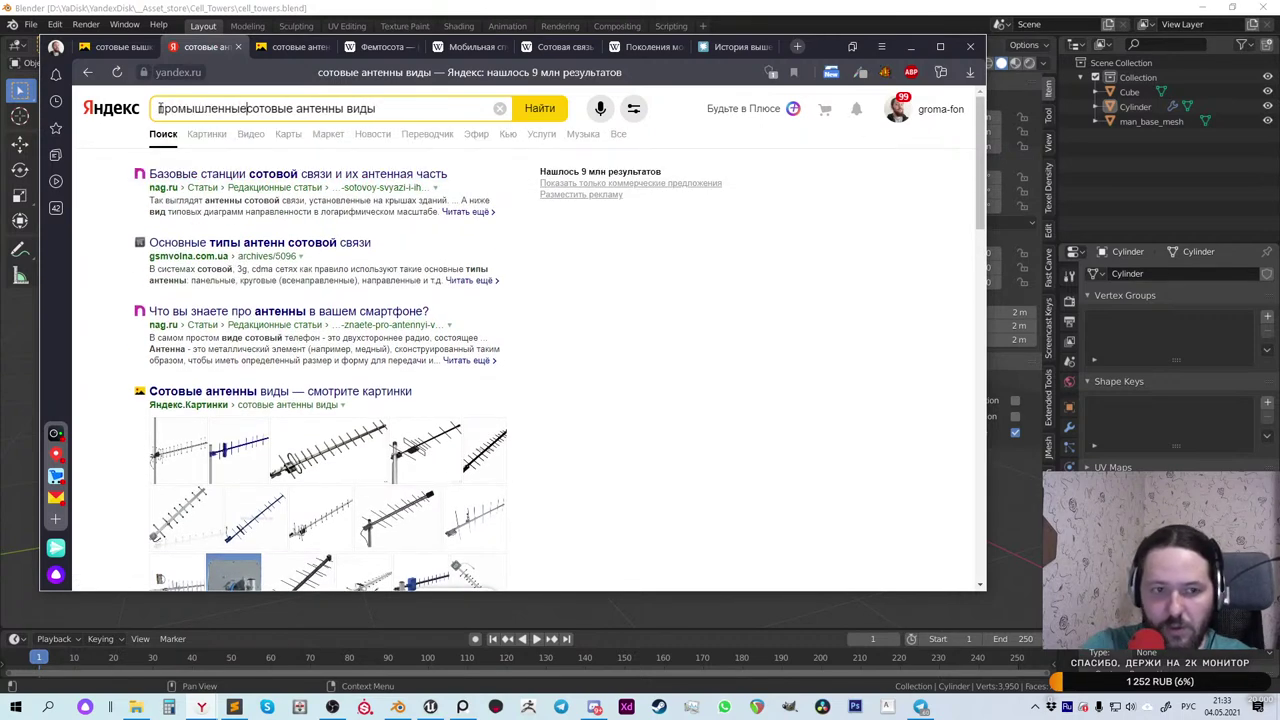
key(Return)
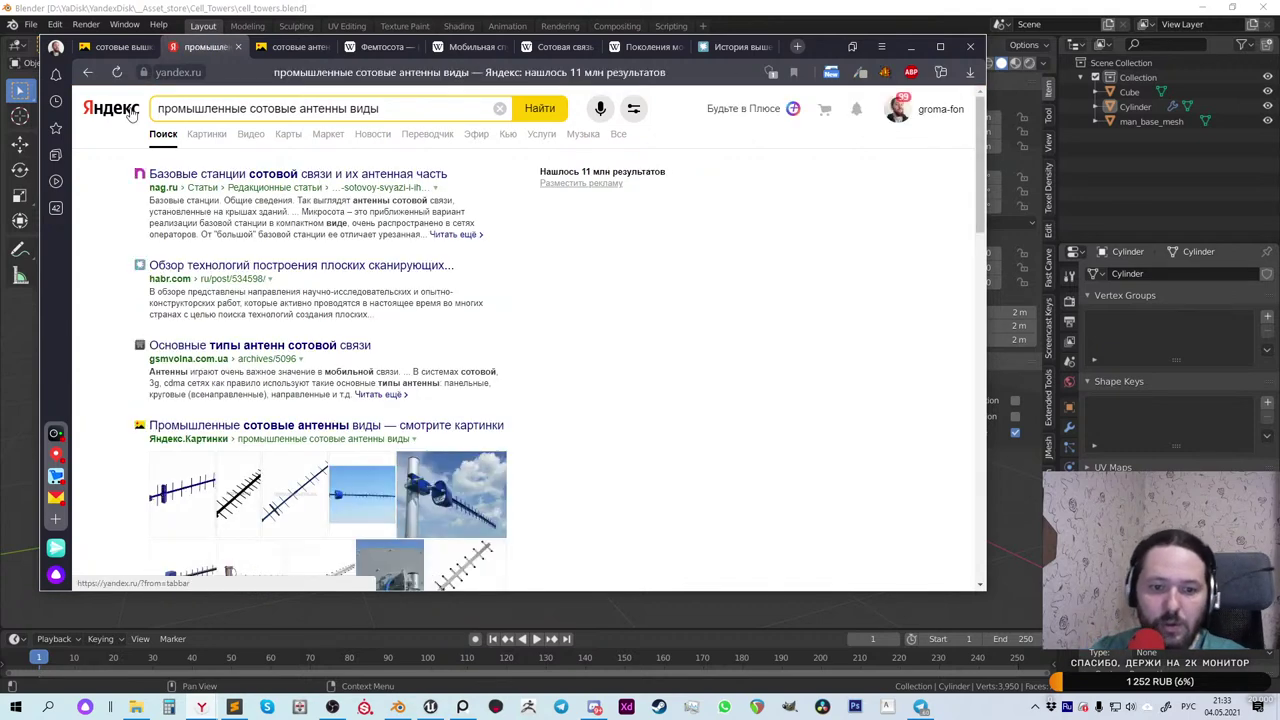
click(203, 135)
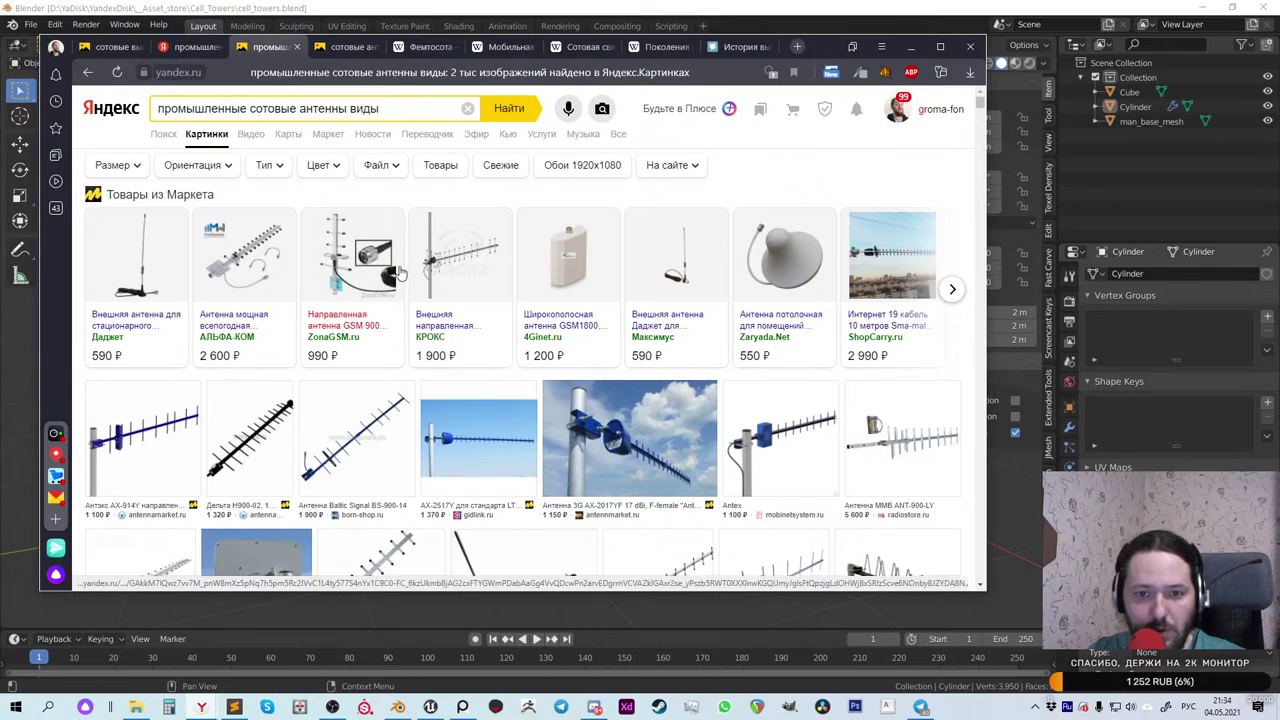
scroll(558, 273, down, 5)
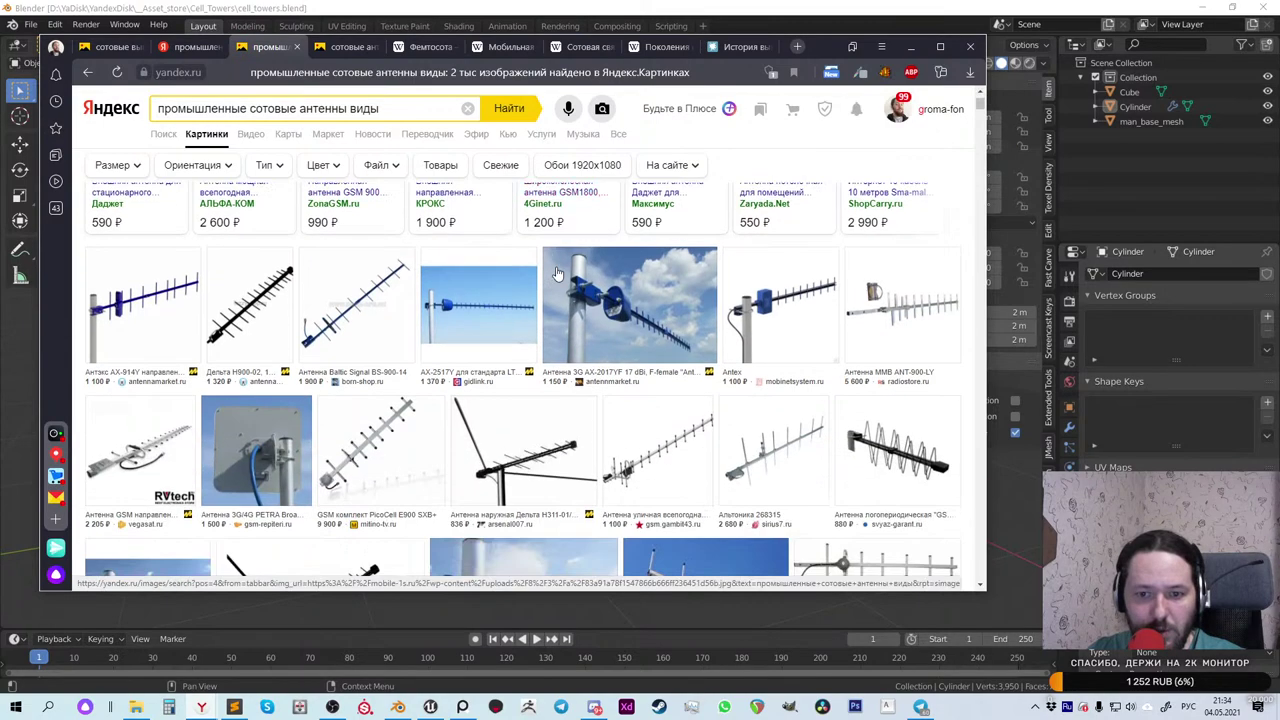
scroll(558, 273, down, 2)
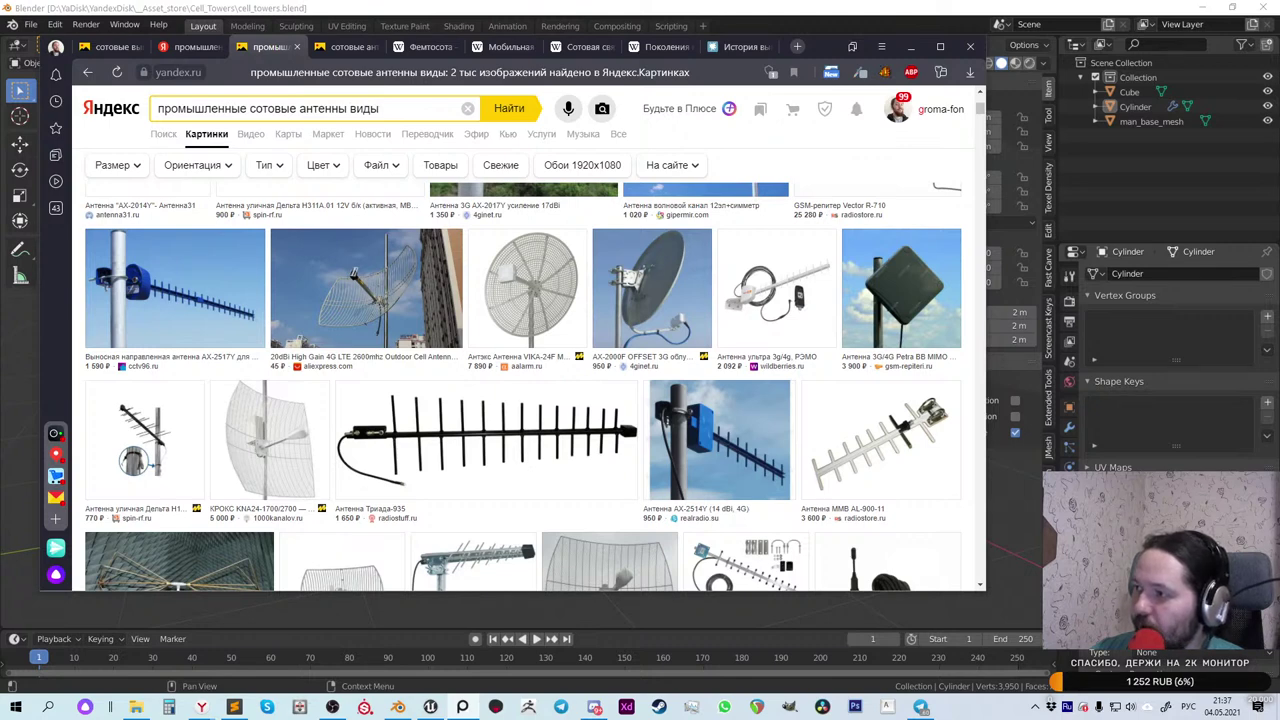
Step: Switch from the browser to the Unreal Editor and fly toward the hangar's parked plane
click(638, 611)
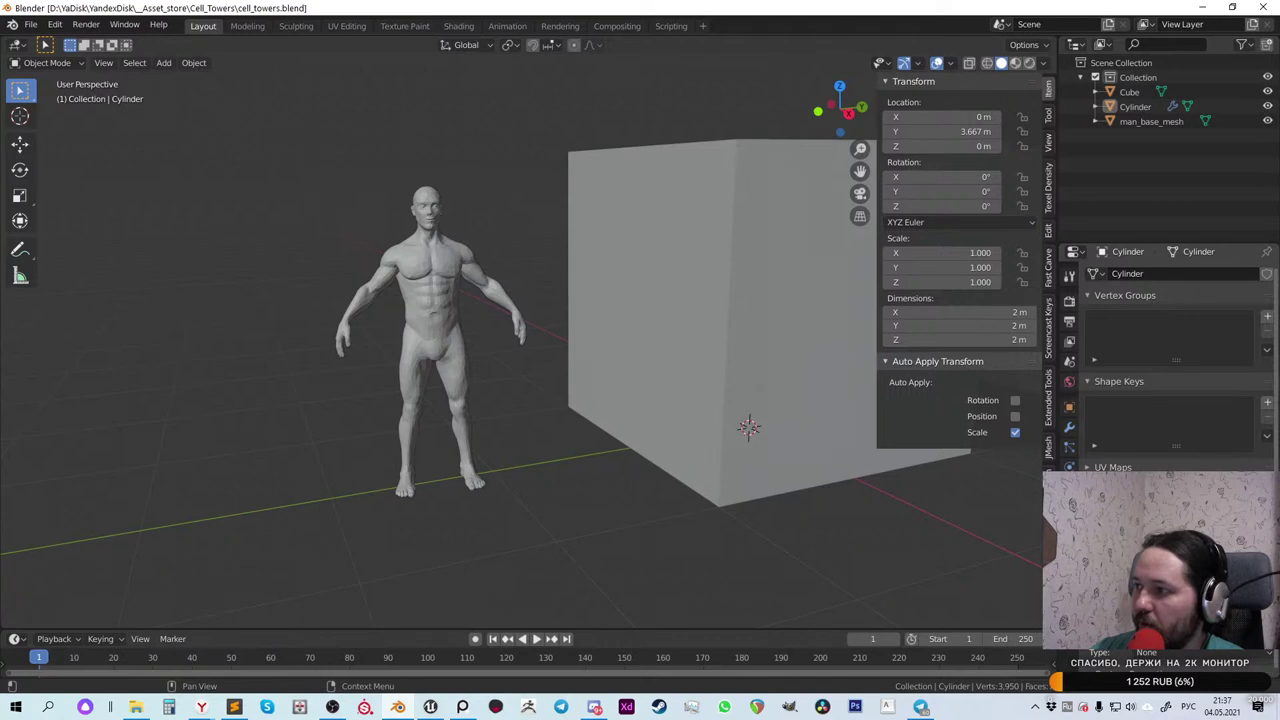
click(431, 707)
mouse_move(545, 340)
mouse_down()
mouse_move(460, 345)
mouse_move(420, 272)
mouse_move(390, 266)
mouse_move(450, 268)
mouse_move(440, 264)
mouse_move(534, 322)
mouse_up()
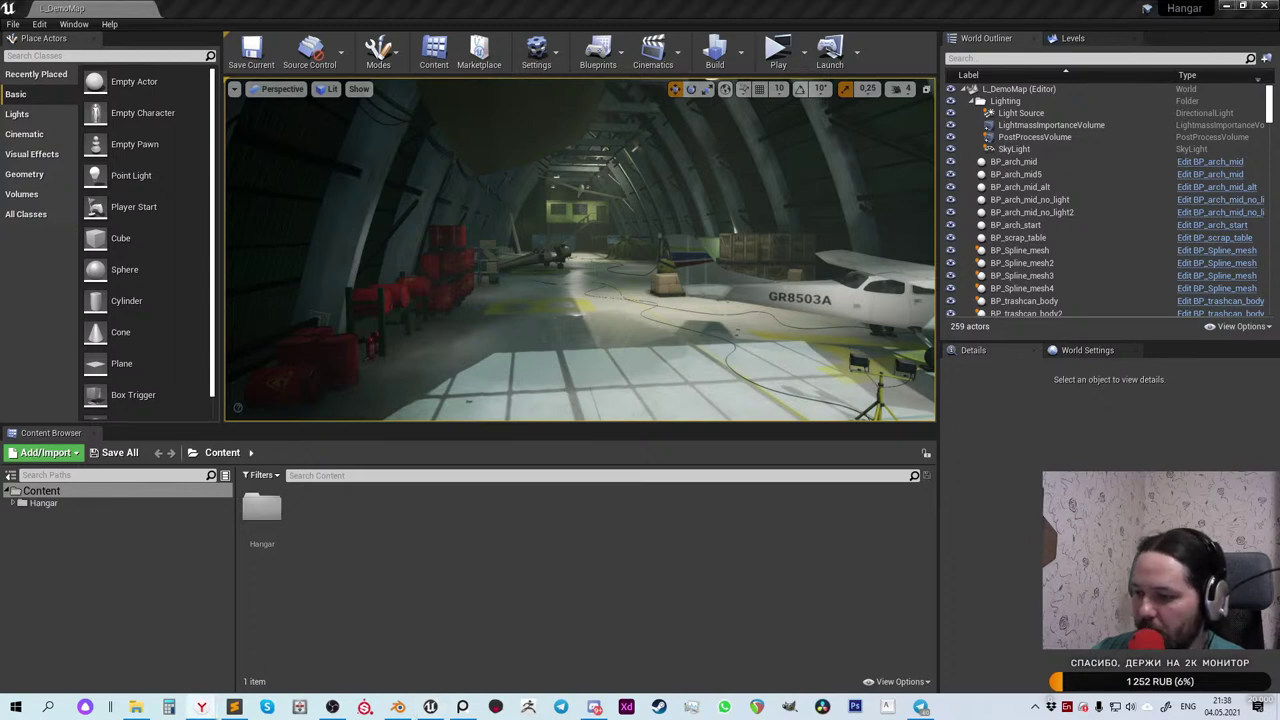
key(alt+Tab)
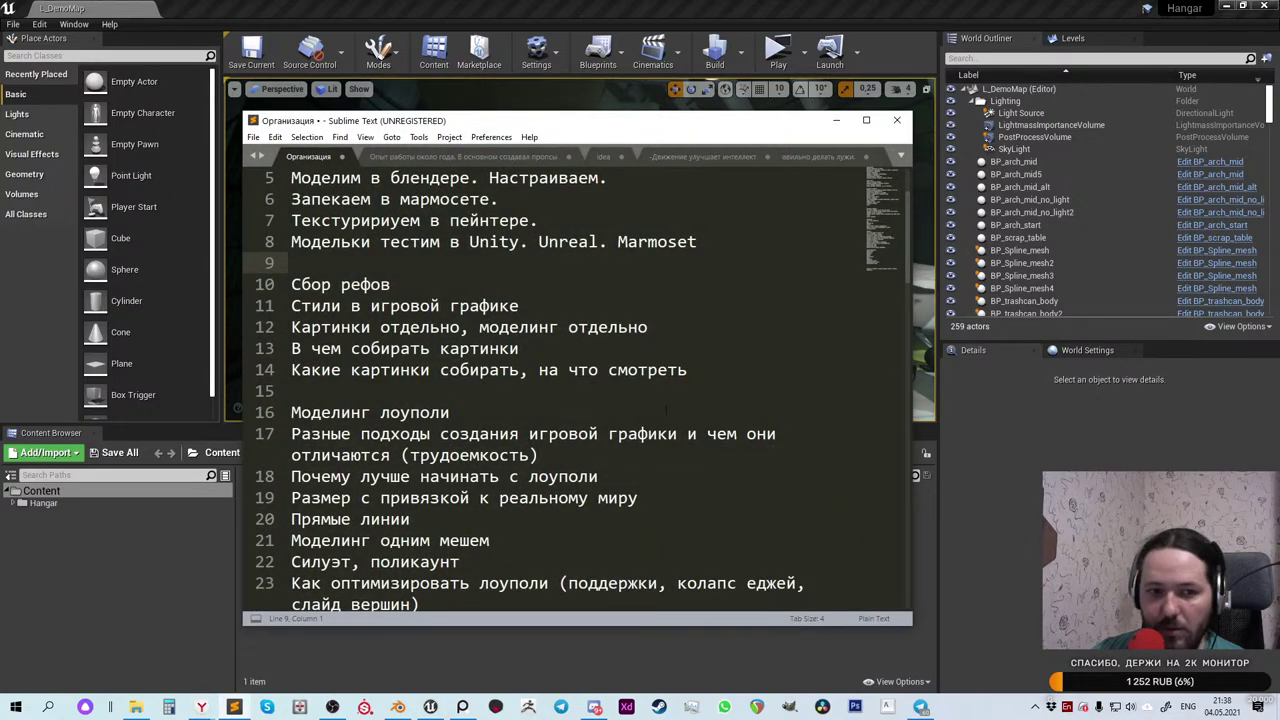
key(alt+Tab)
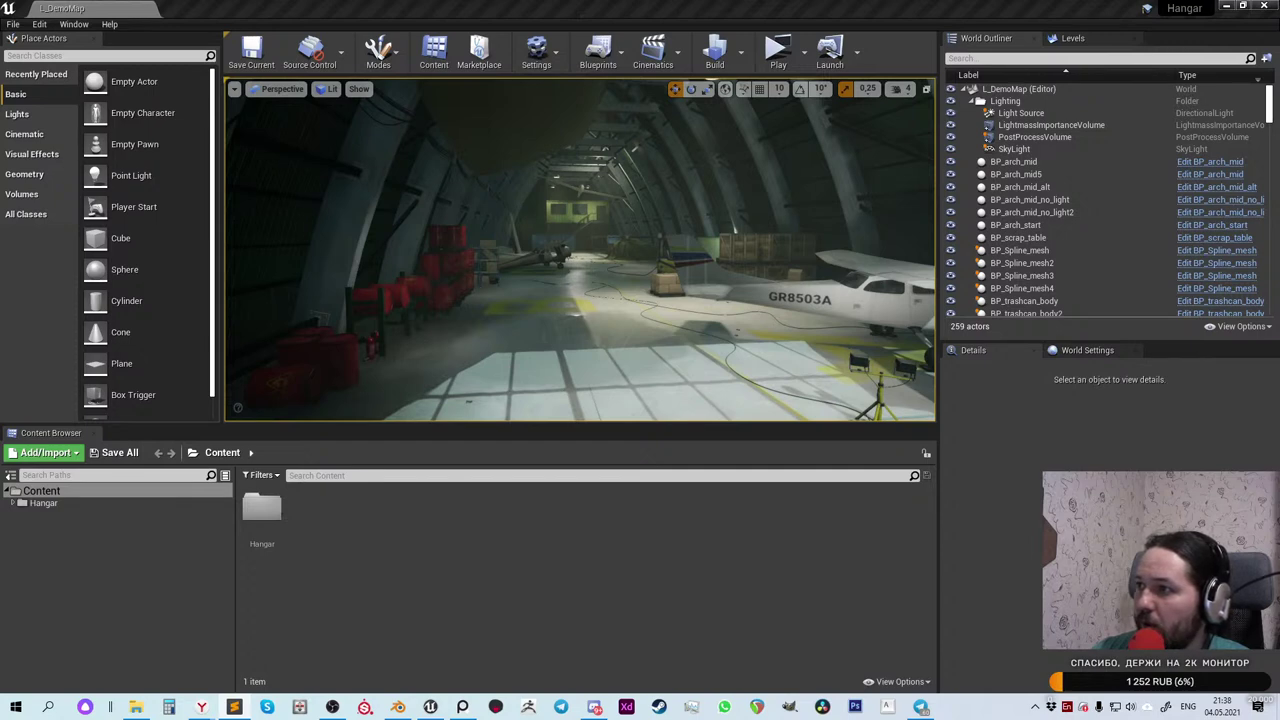
Step: Change the Yandex Images query to 'панельные сотовые антенны' and run the search
mouse_move(201, 710)
click(255, 640)
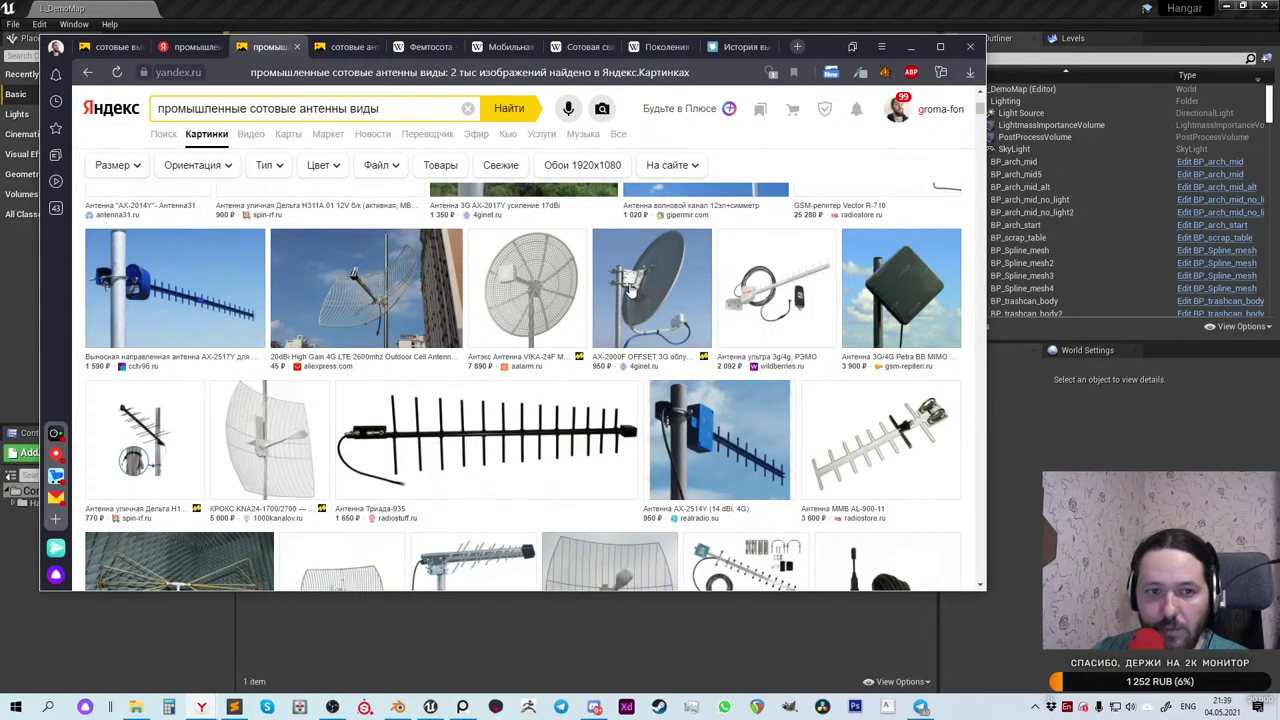
double_click(212, 108)
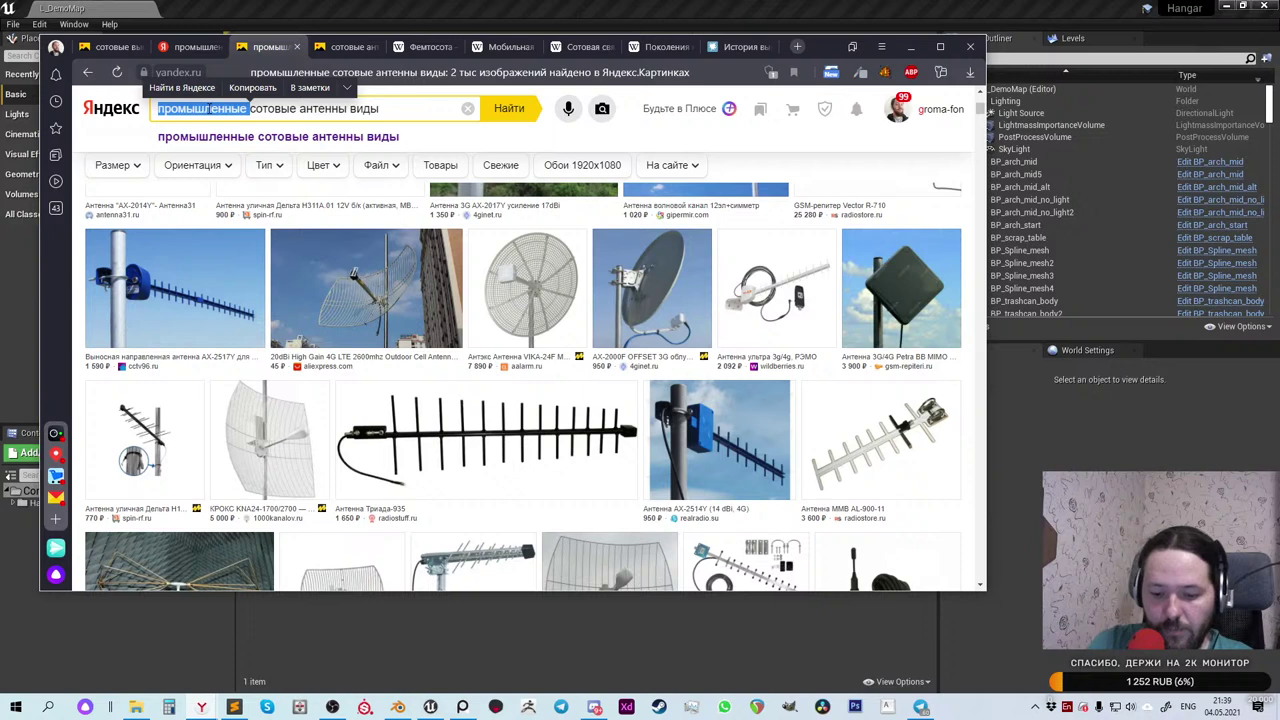
text(панельные)
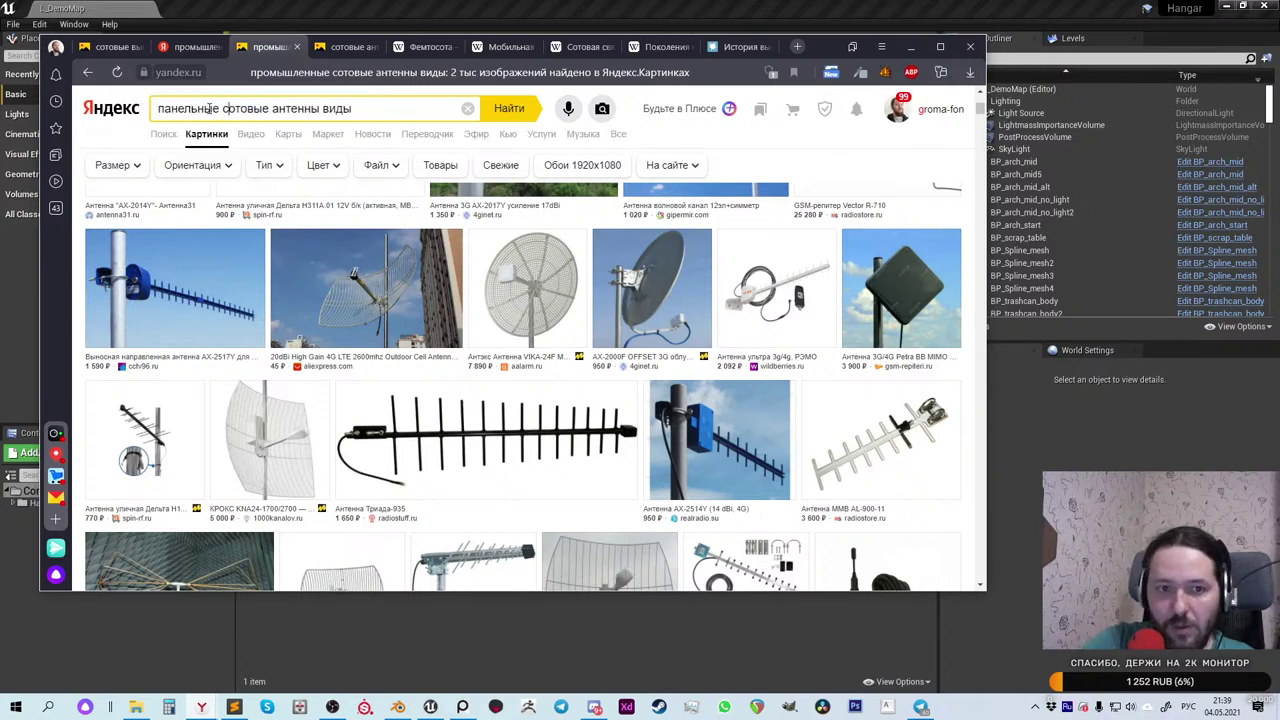
key(shift+End)
key(Delete)
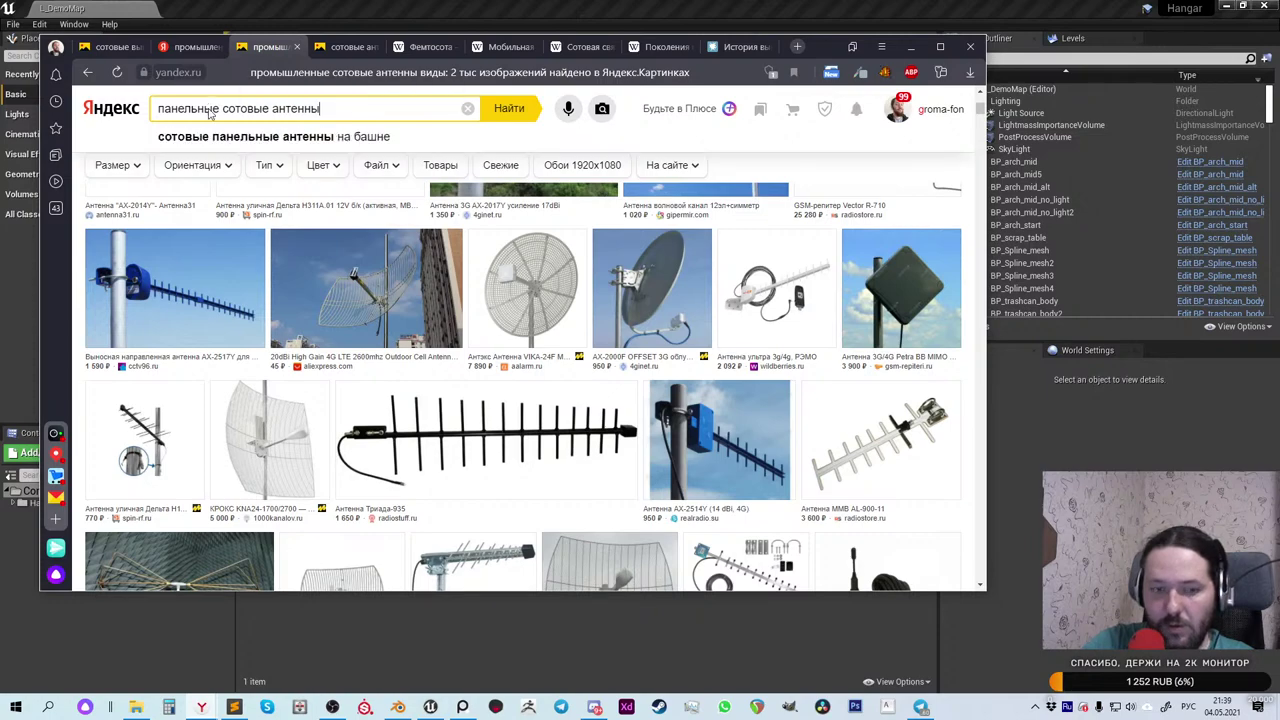
key(Return)
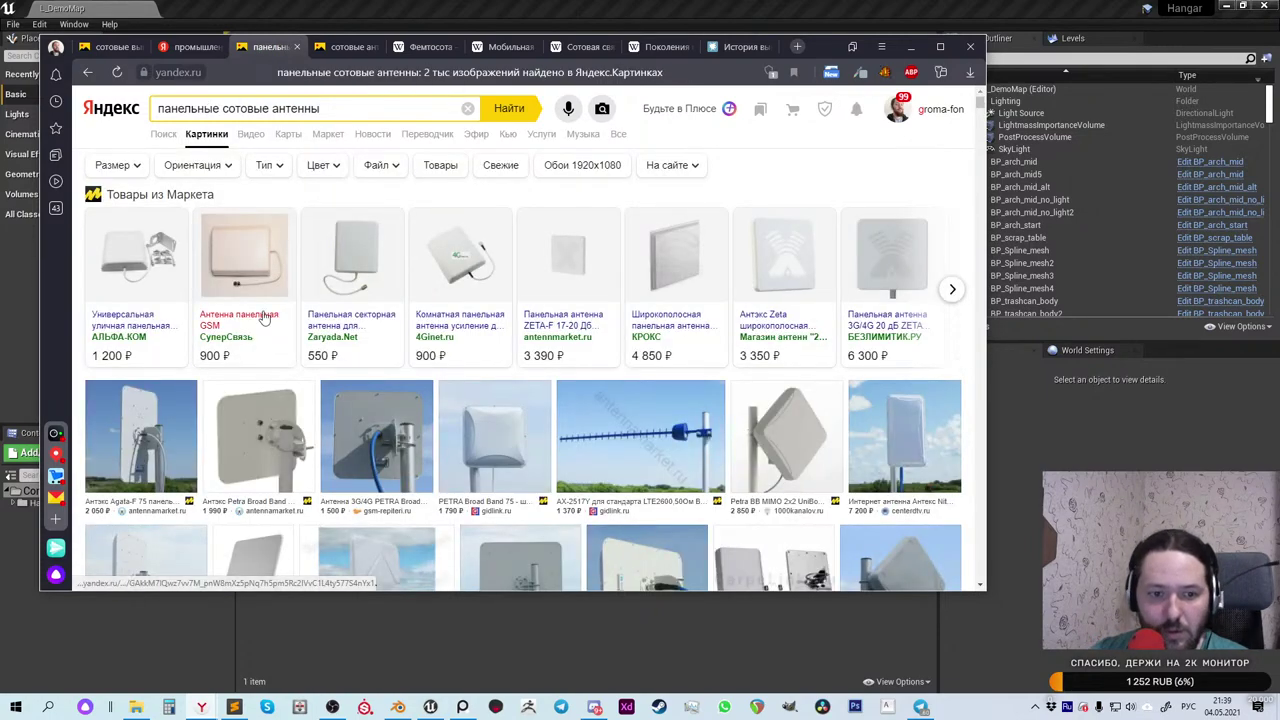
Step: Open the pole-mounted panel antenna photo and go to its Alibaba source page
scroll(325, 297, down, 5)
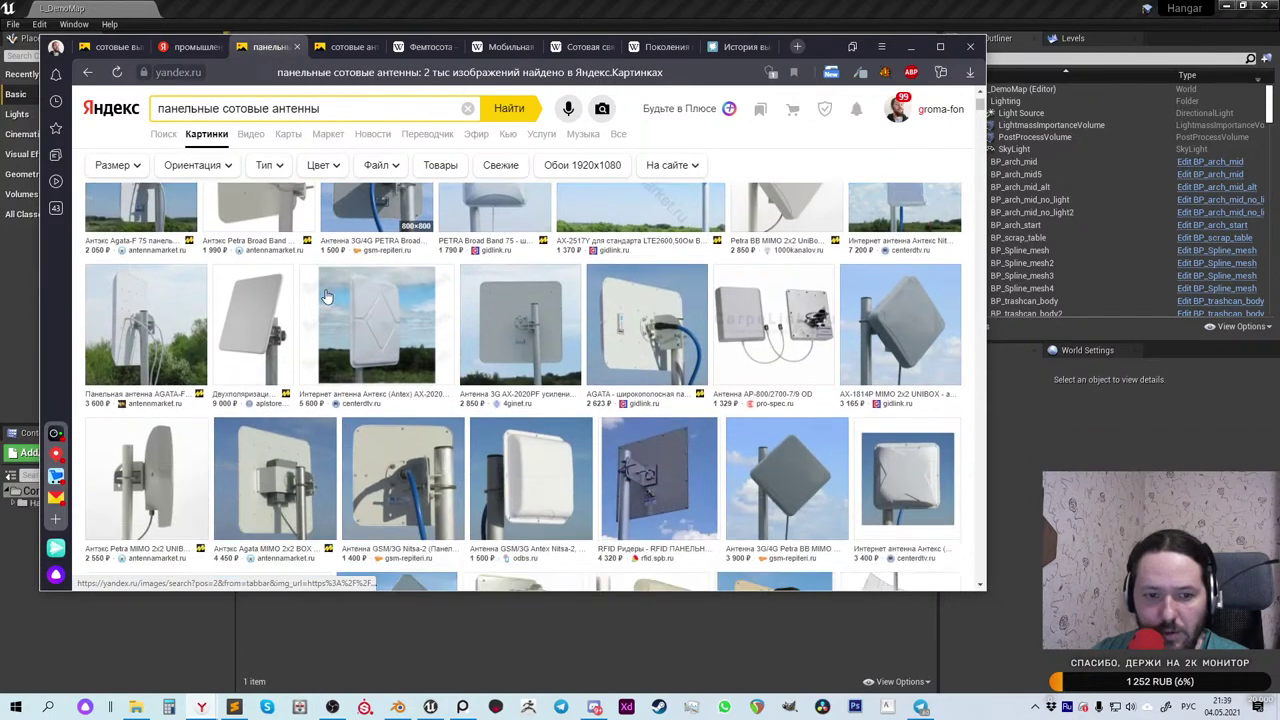
scroll(325, 297, down, 3)
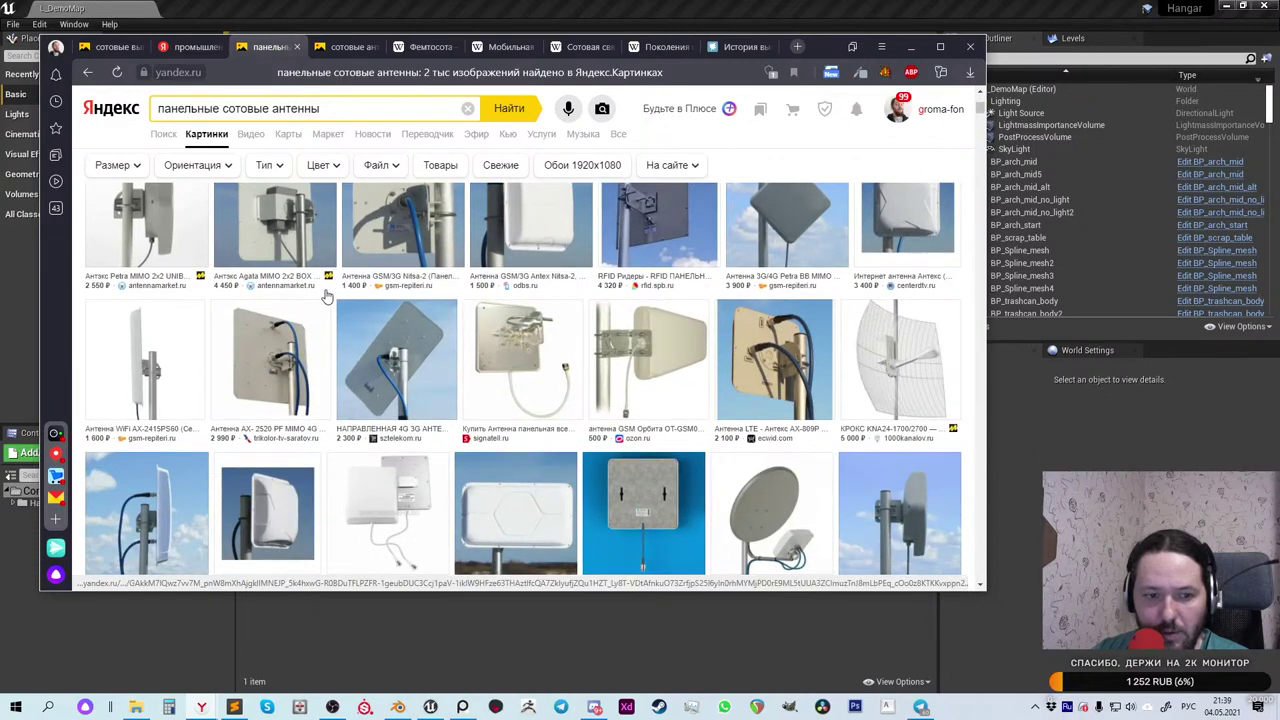
scroll(325, 297, down, 3)
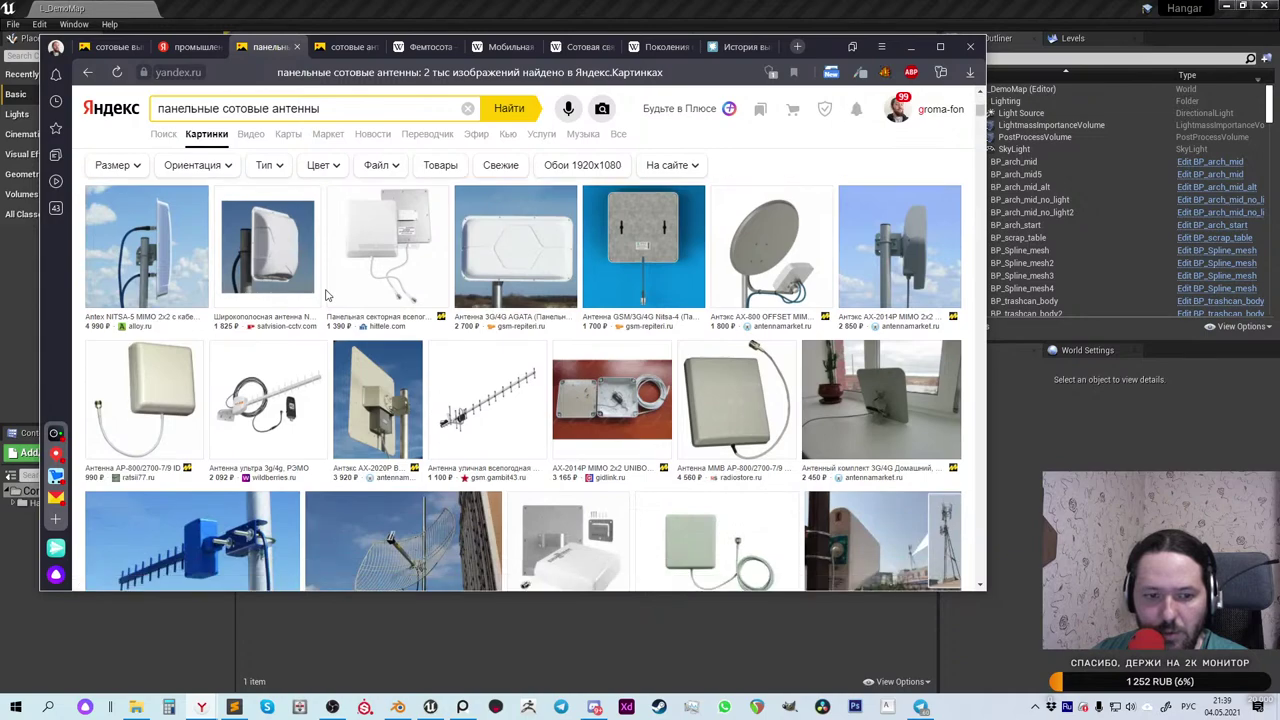
scroll(326, 295, down, 2)
scroll(325, 295, down, 2)
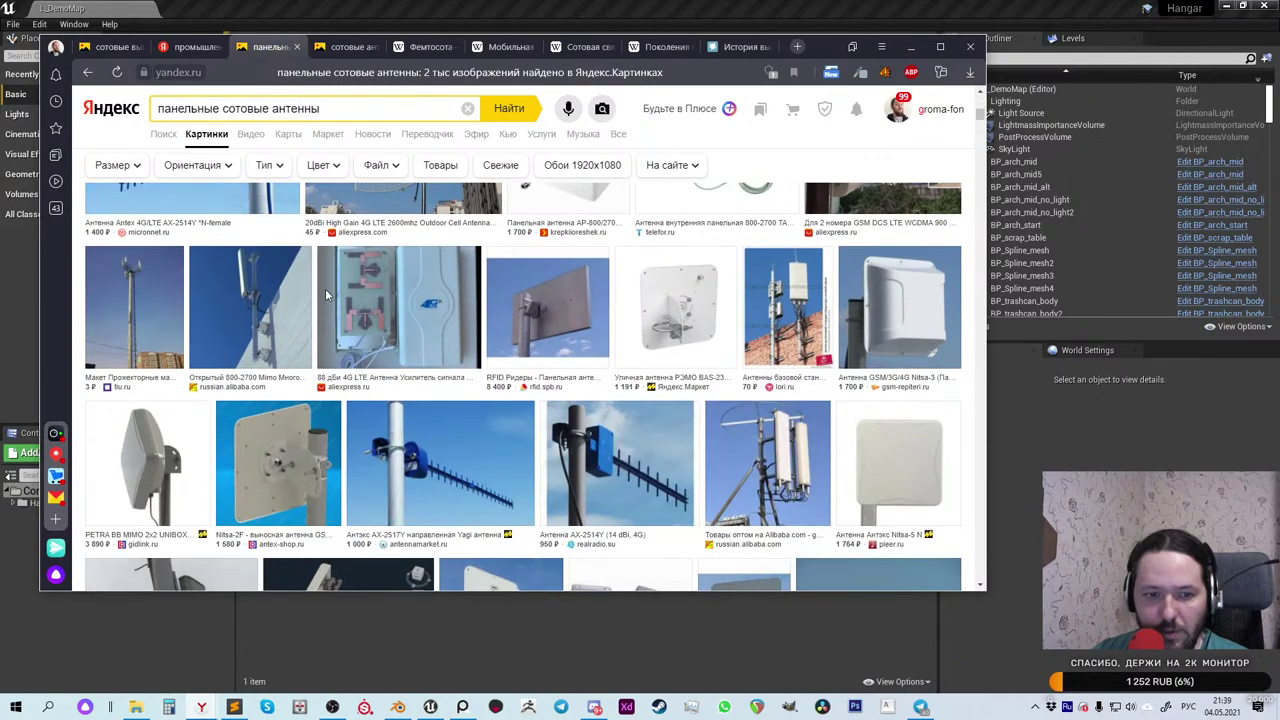
click(257, 300)
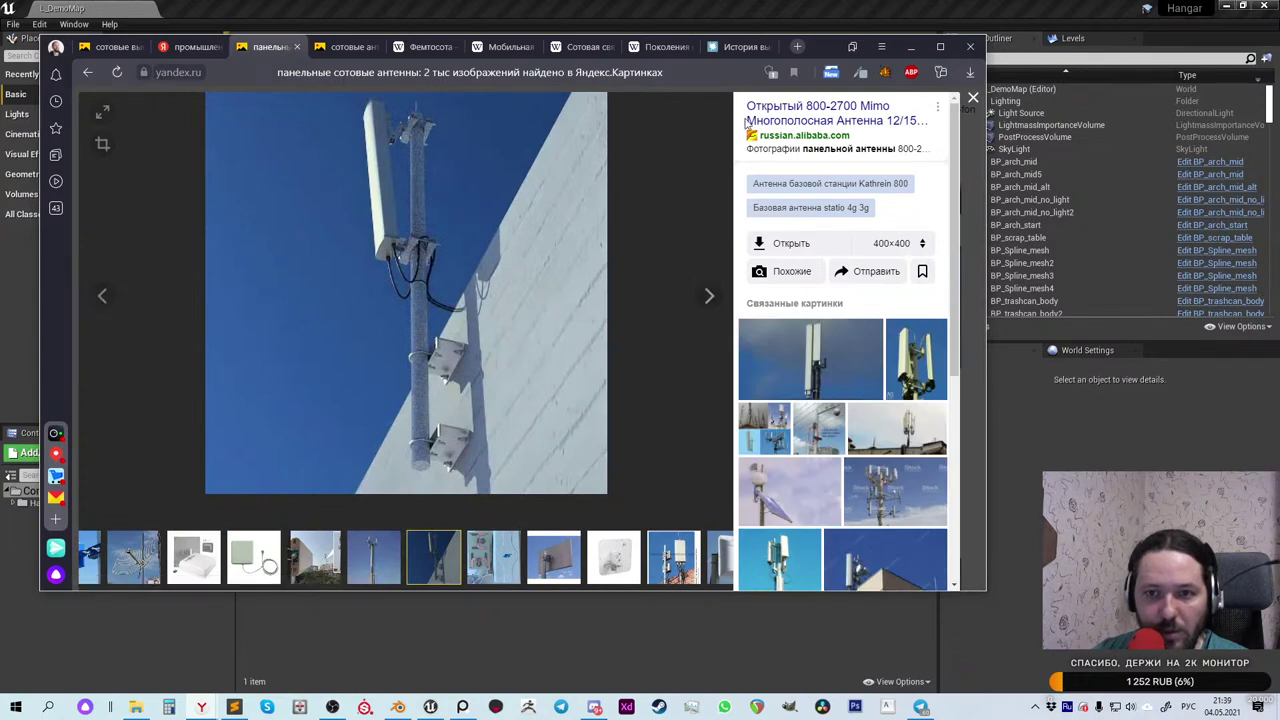
click(798, 122)
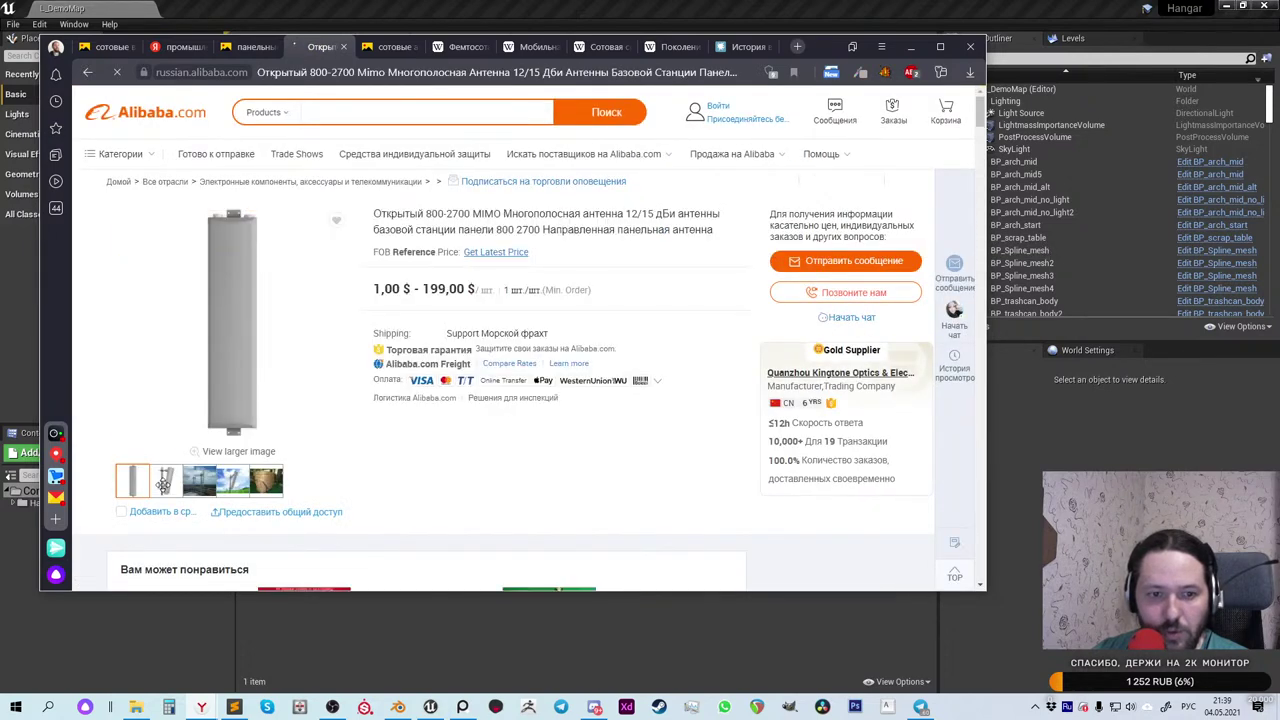
Step: Cycle through the MIMO antenna listing photos to the rooftop towers image, then return to the 'сотовые антенны купить' results
click(166, 481)
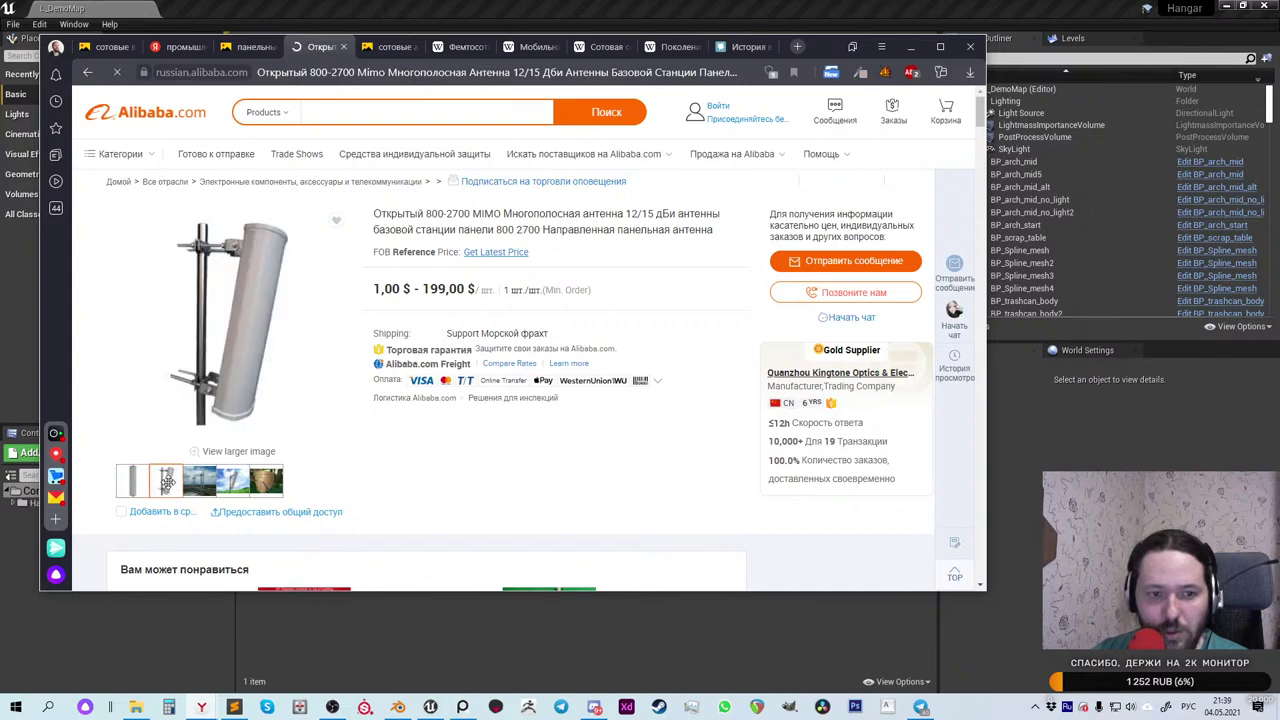
click(214, 482)
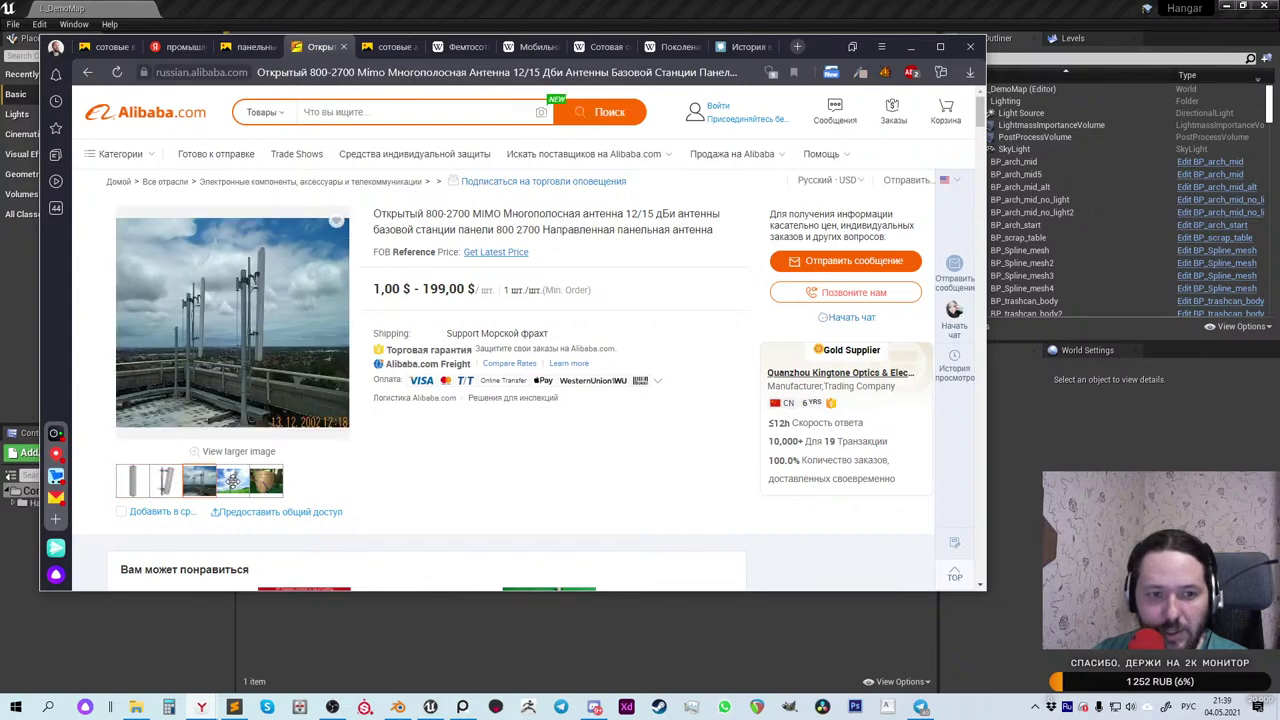
click(234, 482)
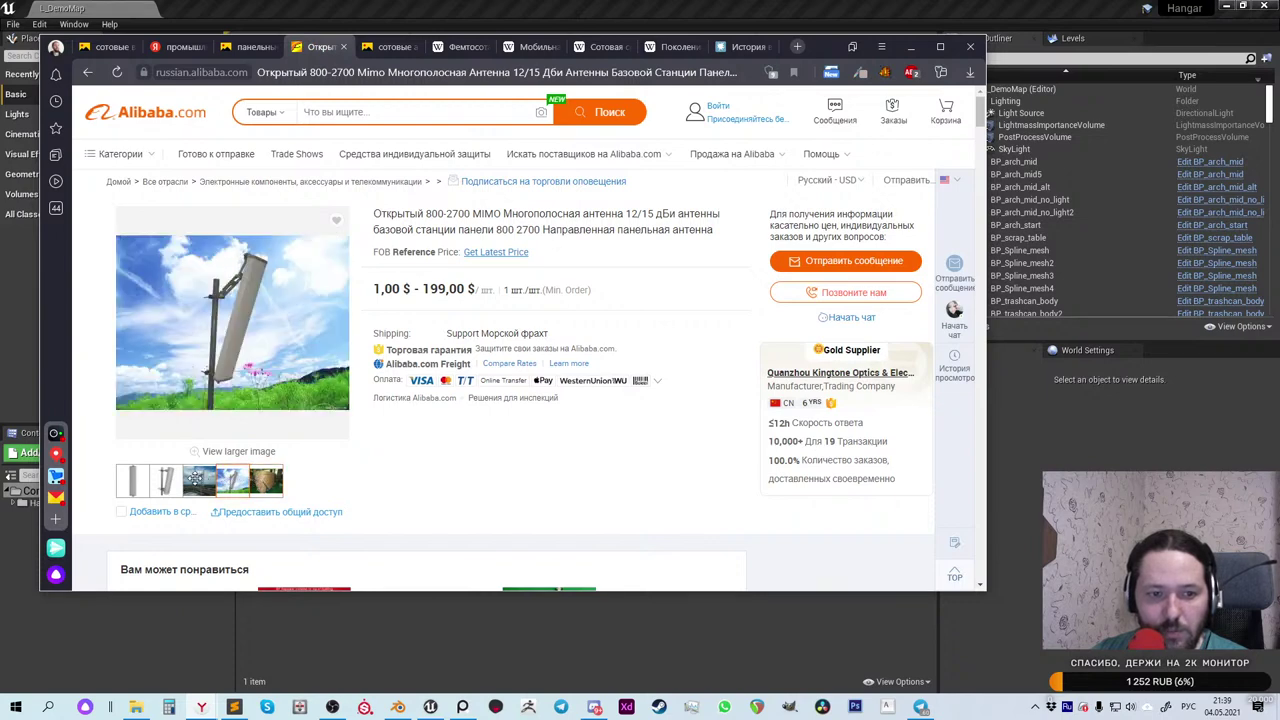
click(200, 479)
mouse_move(257, 317)
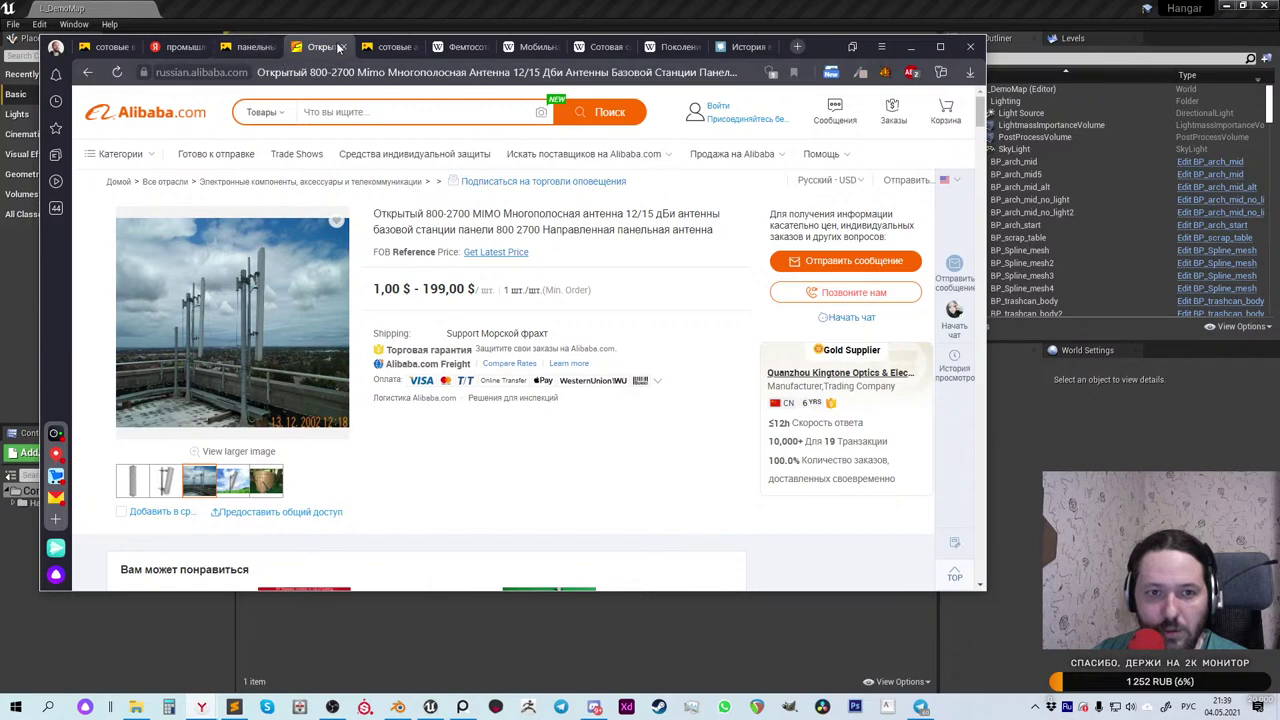
click(388, 47)
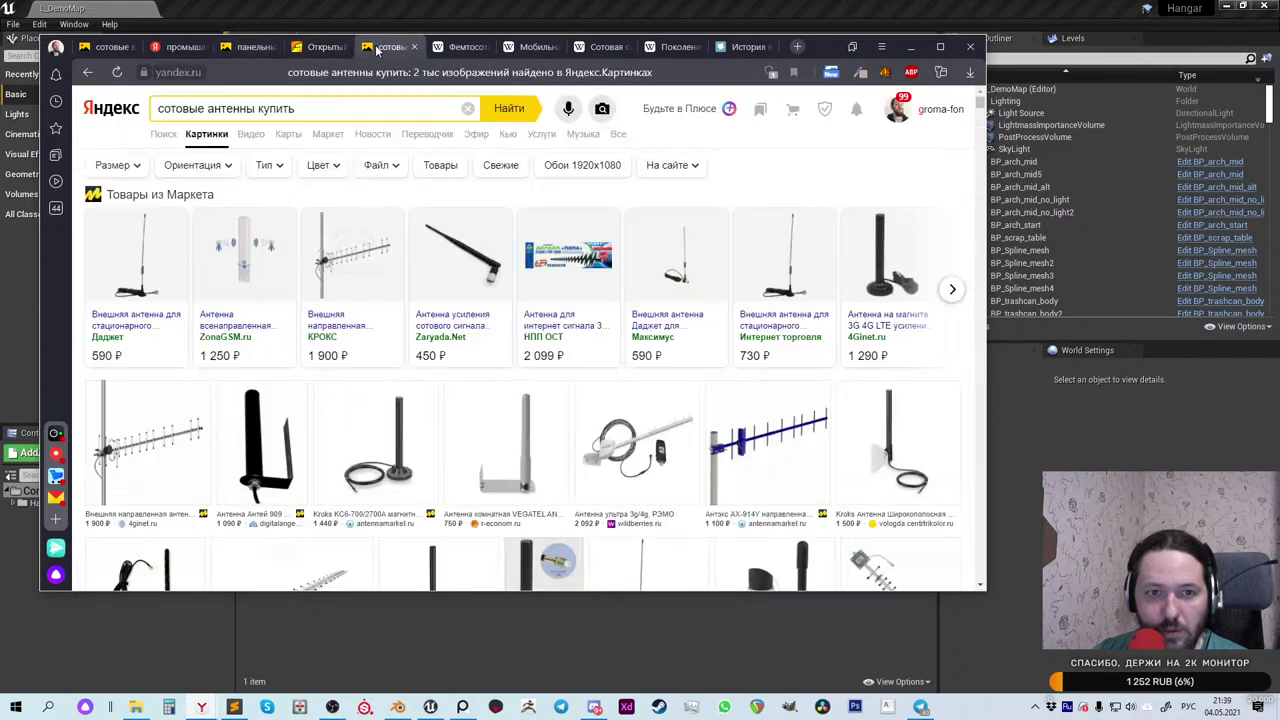
Step: Go back to the 'панельные сотовые антенны' results and open the related radioscanner.ru panel antenna photo
click(320, 47)
click(248, 46)
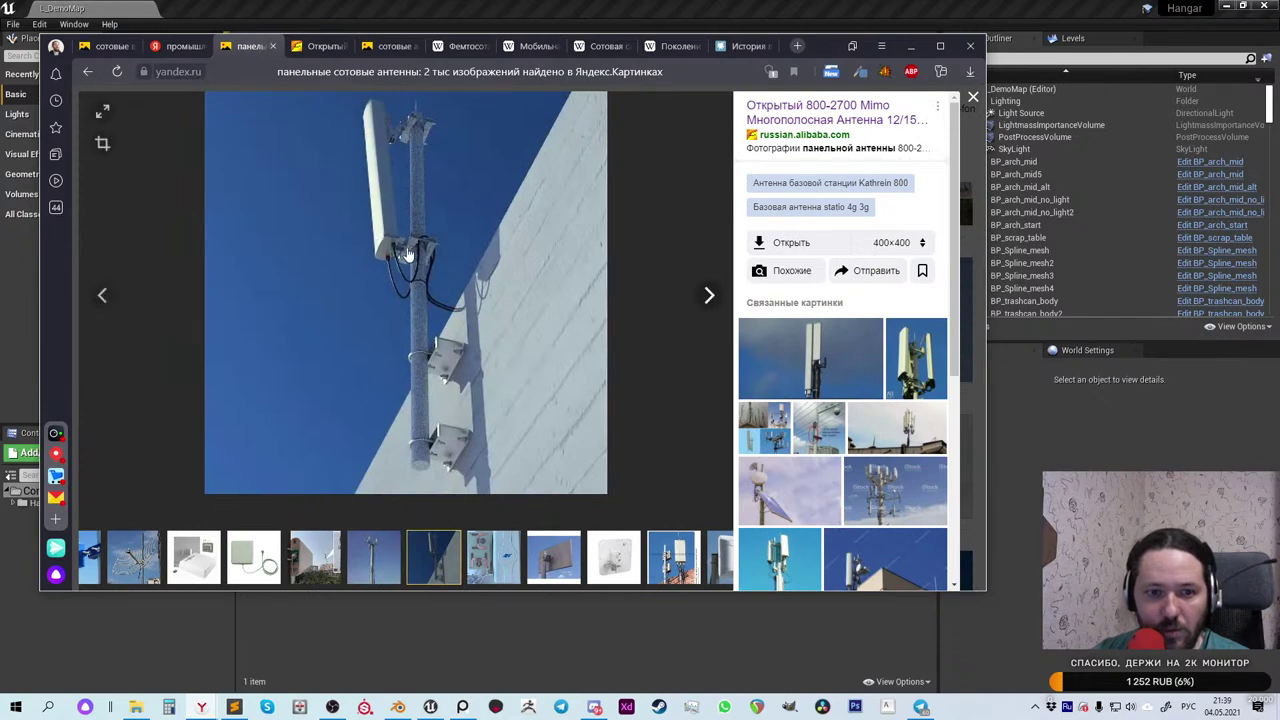
click(920, 377)
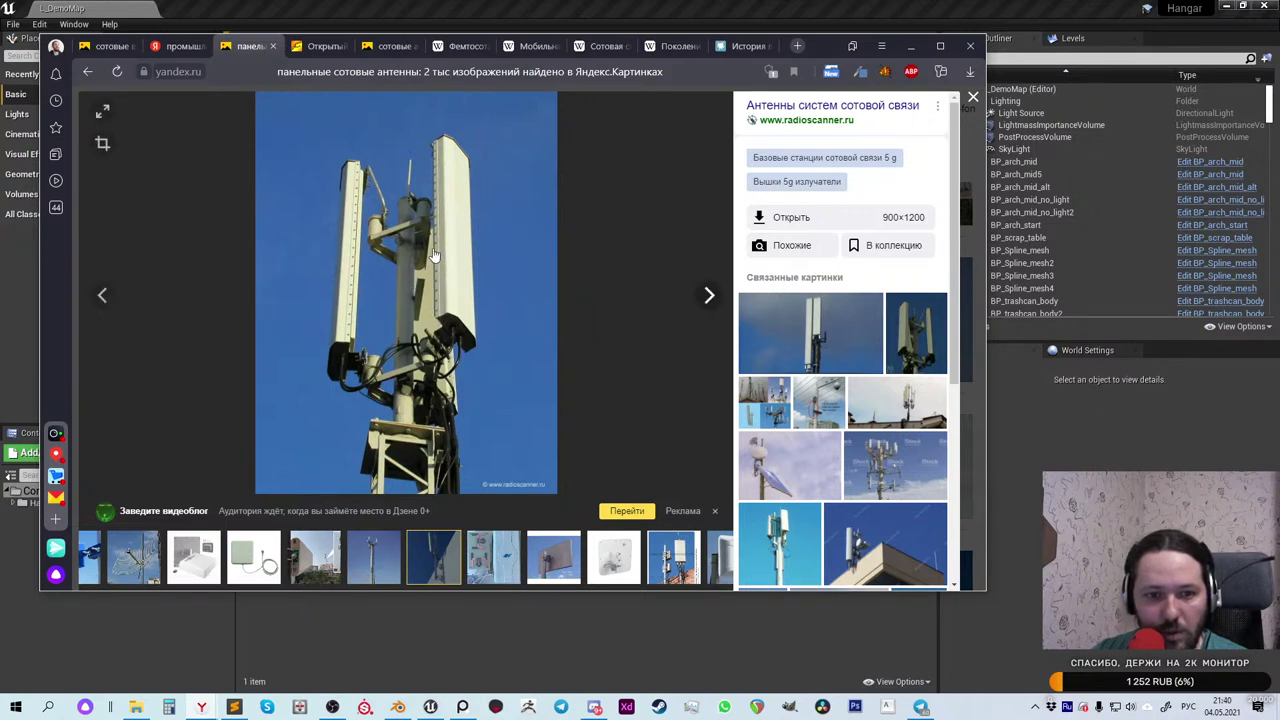
Step: Copy the antenna photo, load its full-resolution version and maximize the browser window
right_click(405, 286)
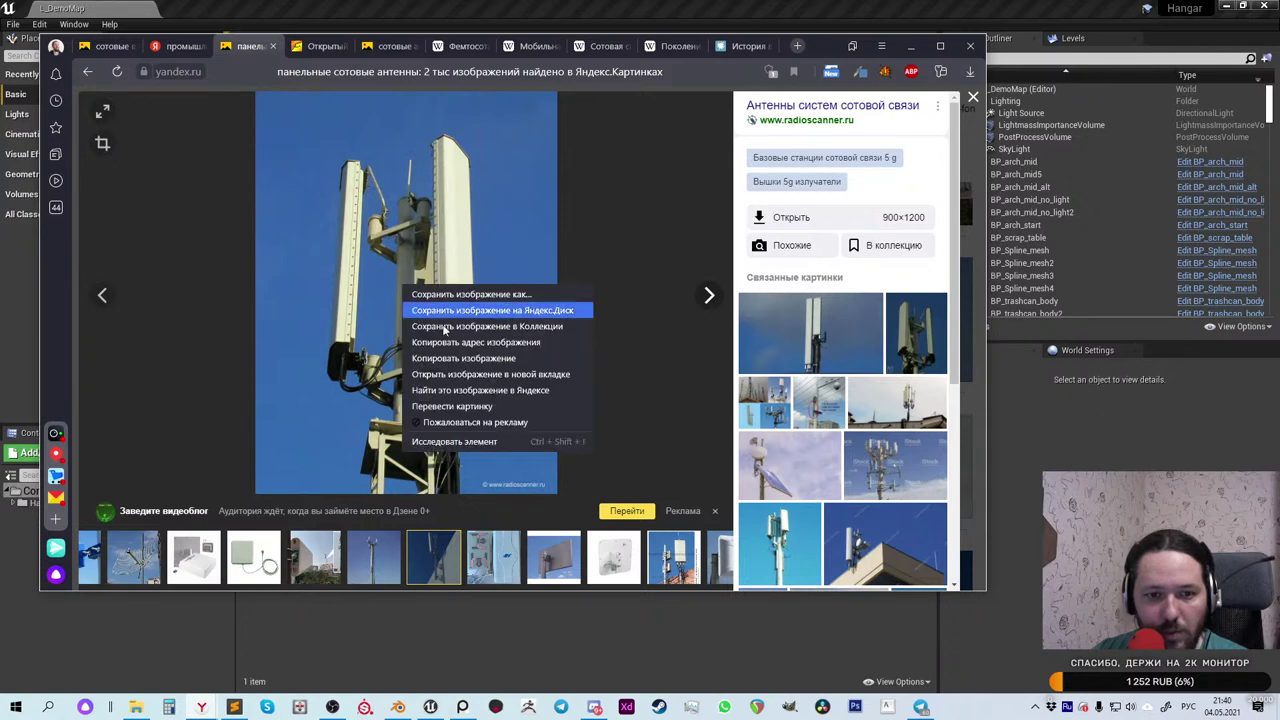
click(463, 358)
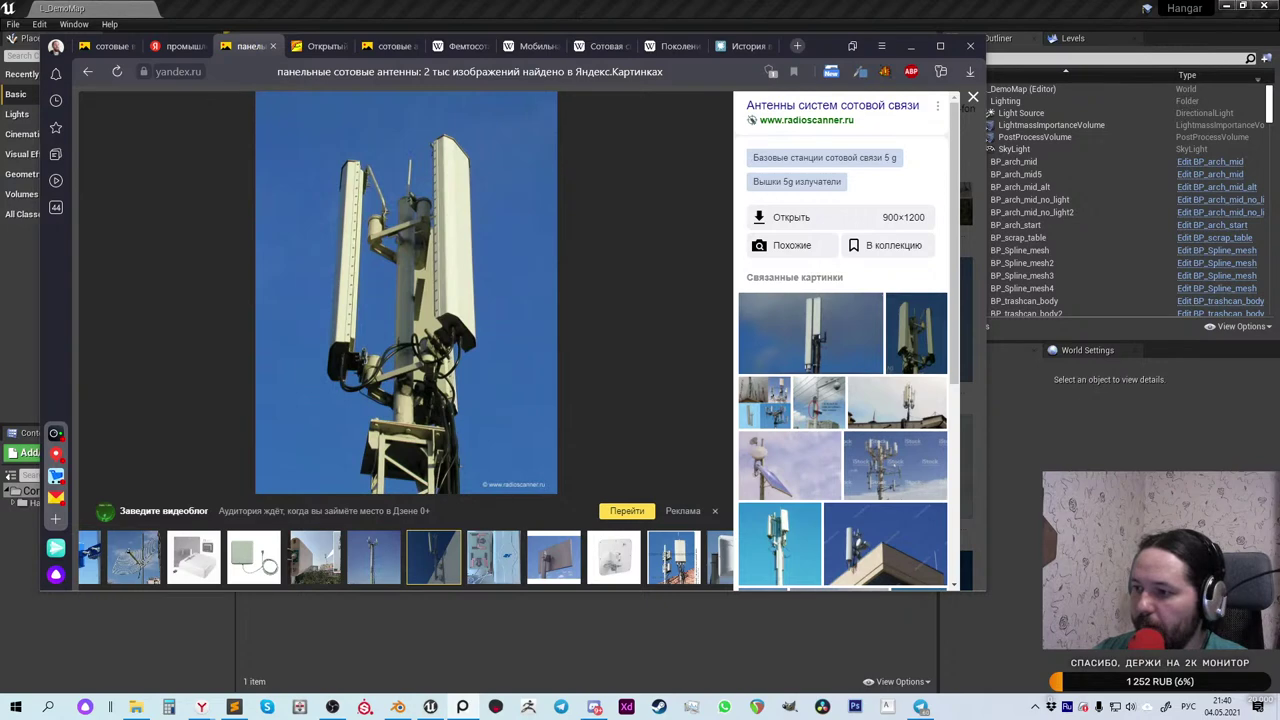
right_click(432, 378)
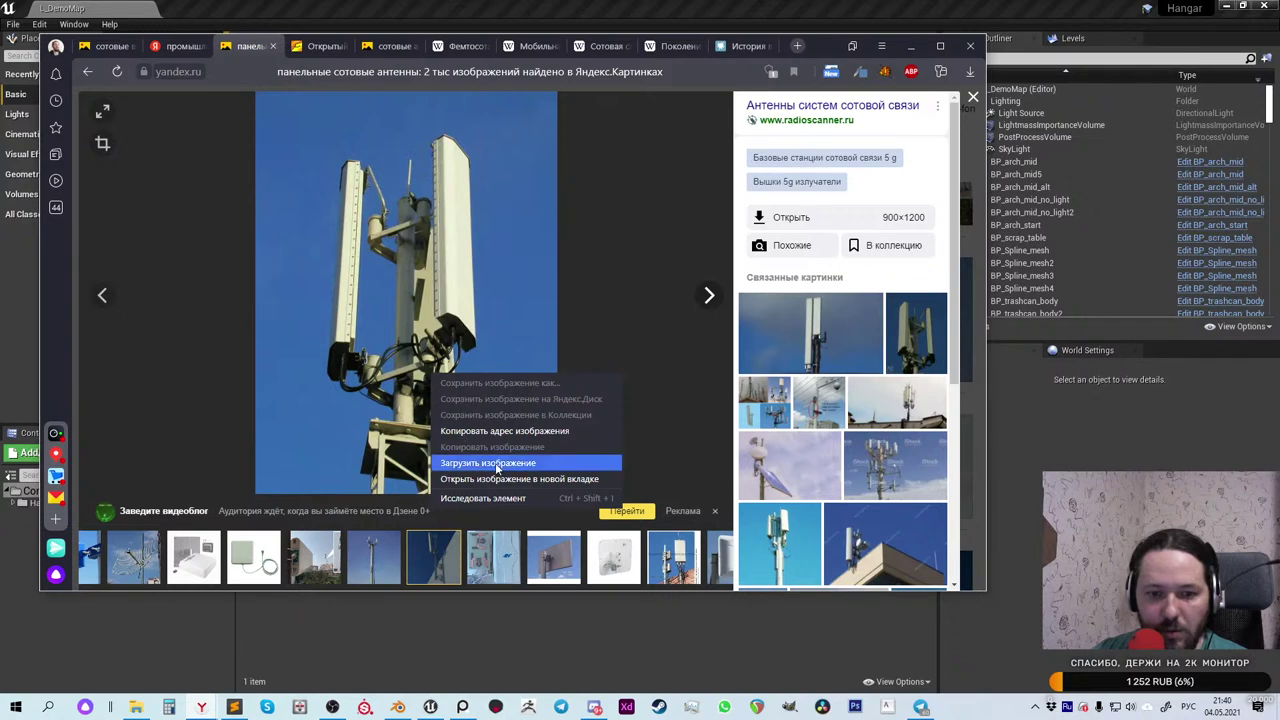
click(497, 466)
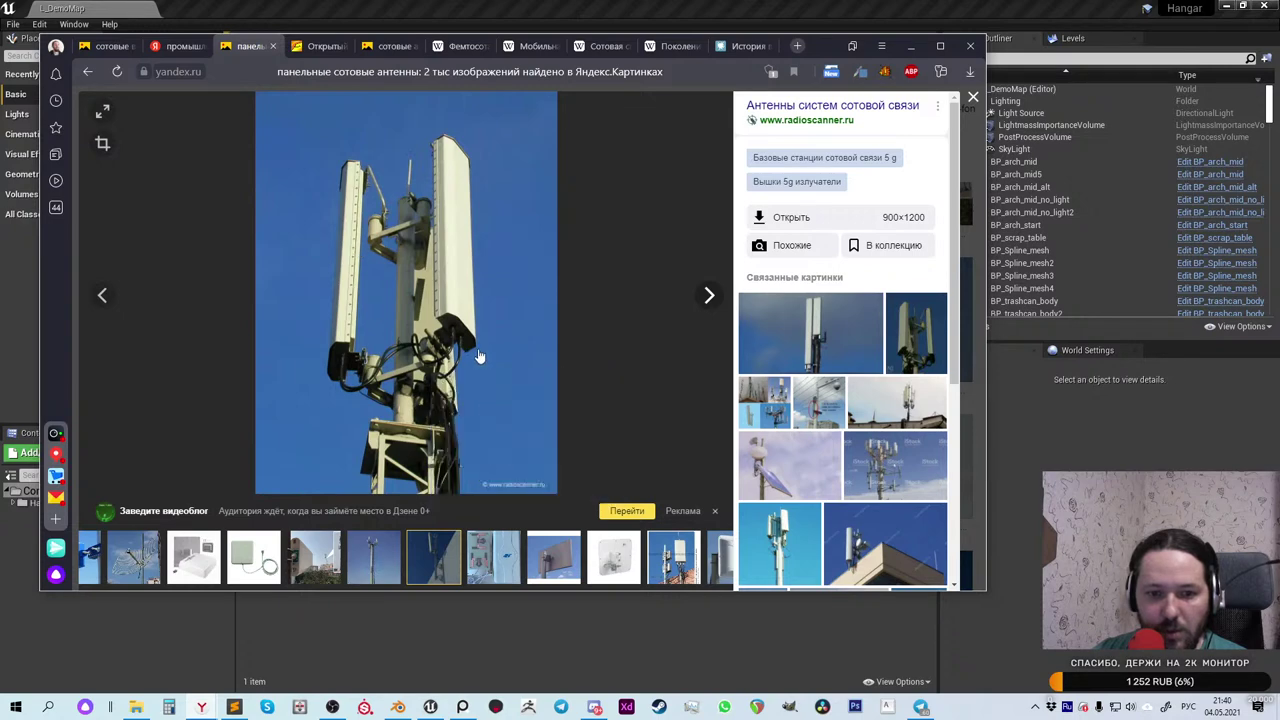
double_click(815, 46)
right_click(566, 333)
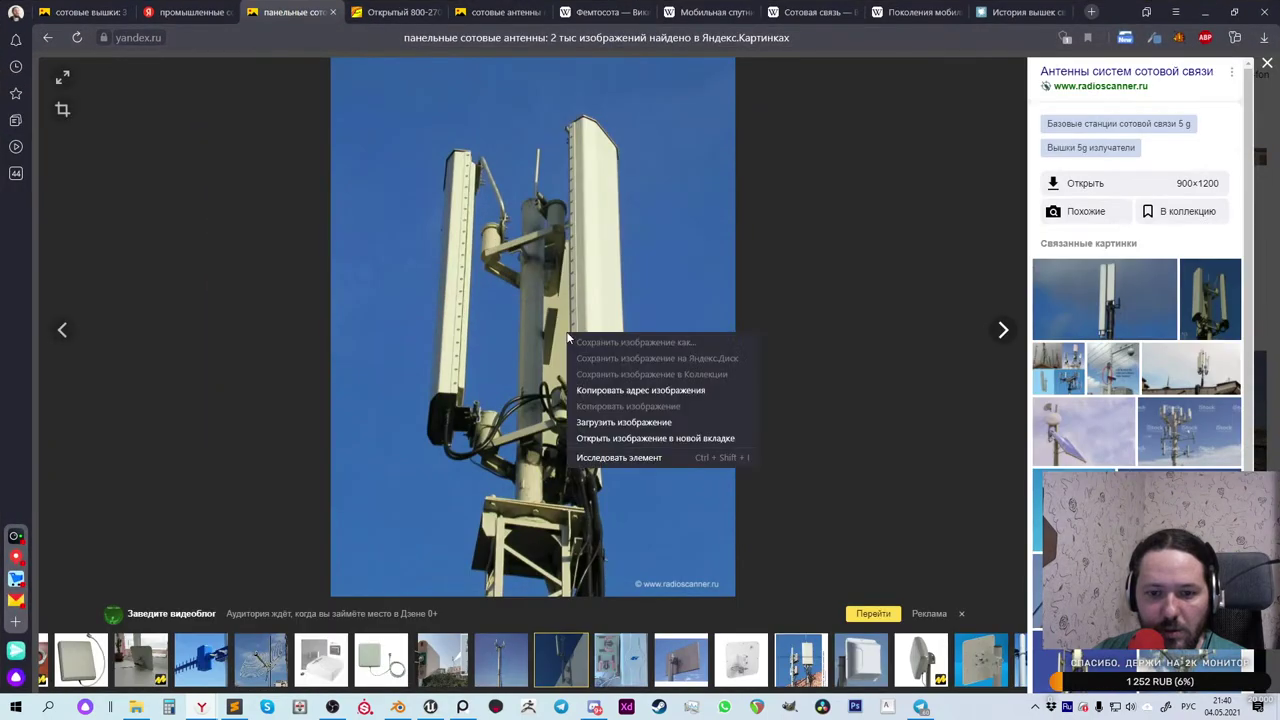
Step: Screenshot the full-resolution mast photo with Yandex.Disk and copy it to the clipboard
click(624, 423)
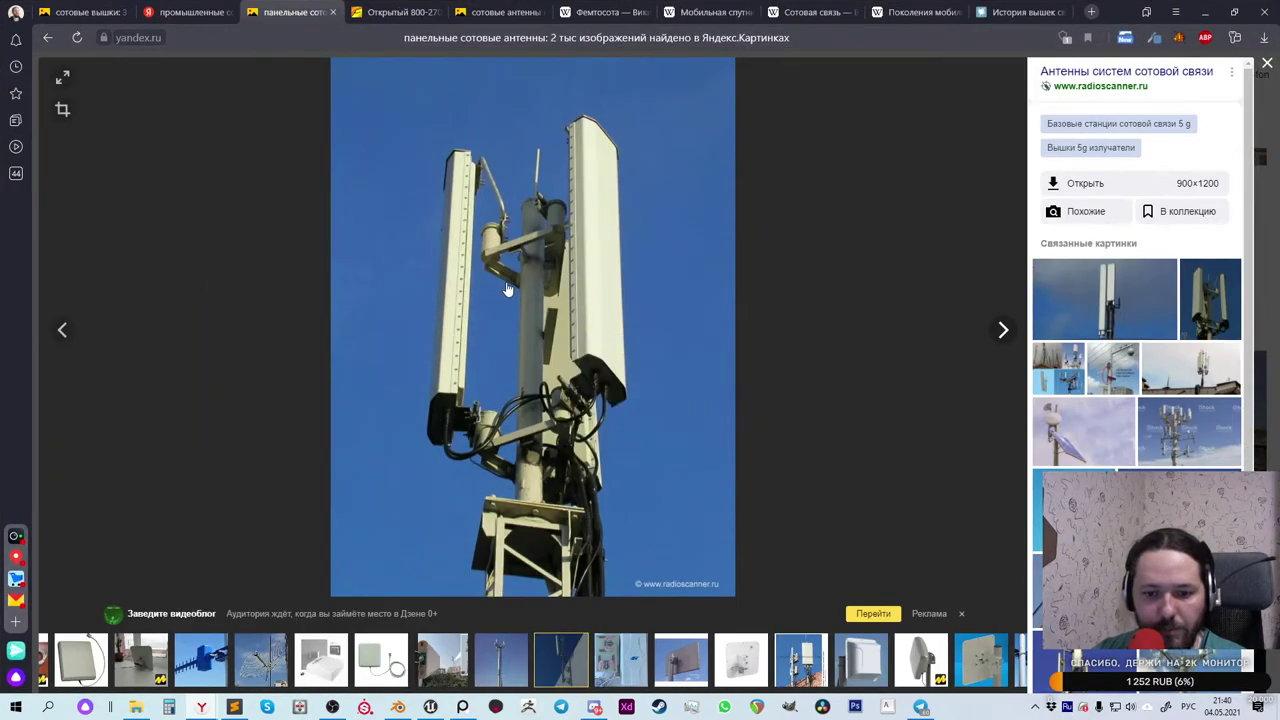
drag(331, 58, 737, 596)
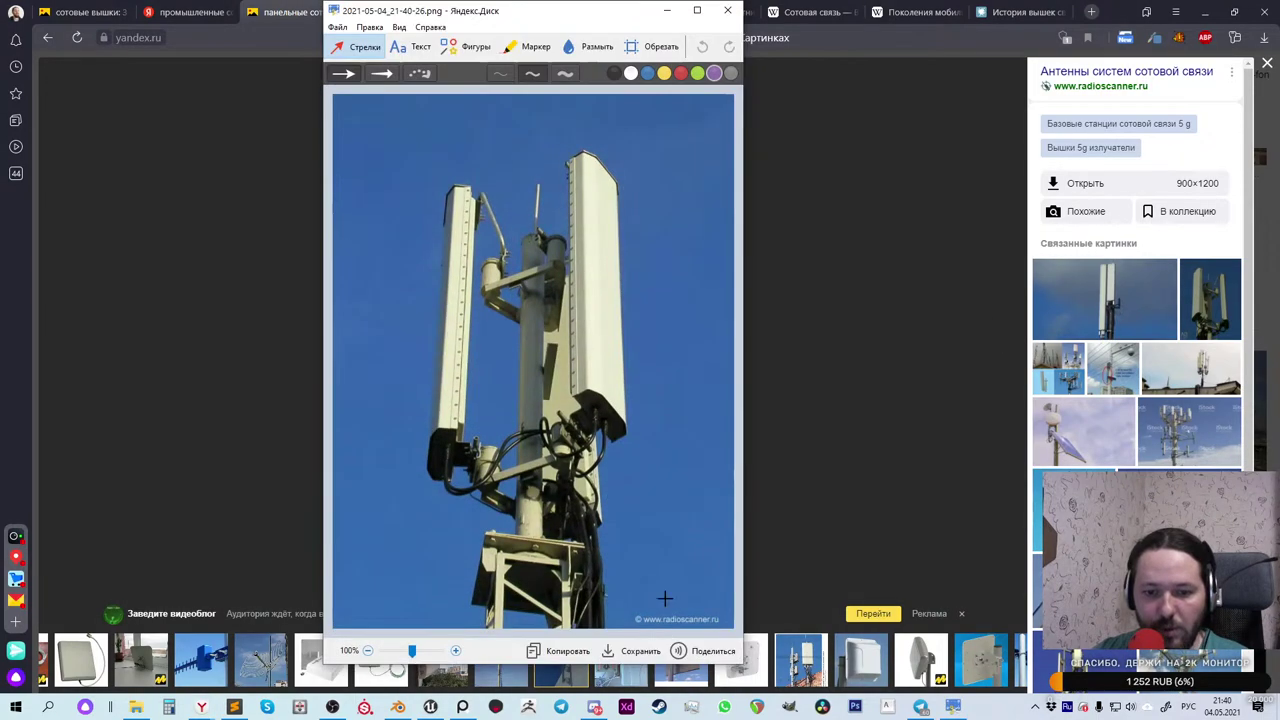
click(566, 651)
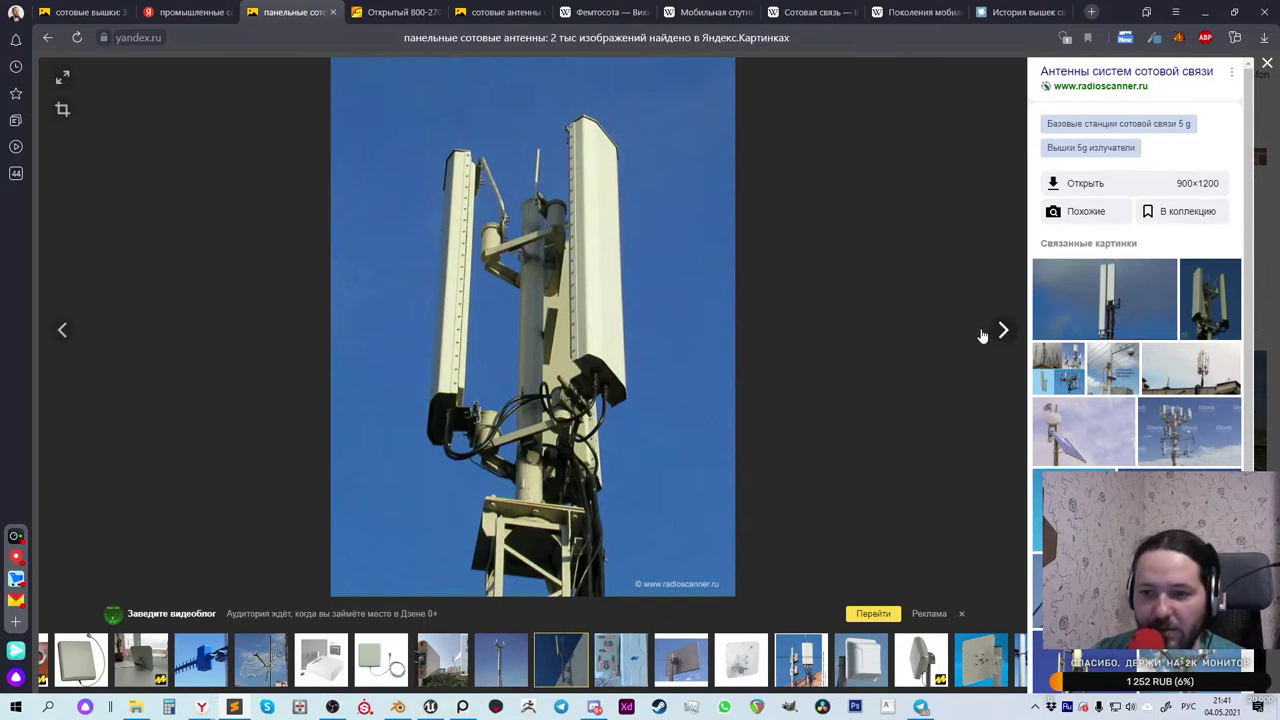
Step: Browse related panel antenna photos and copy the solar-panel repeater image
click(1119, 305)
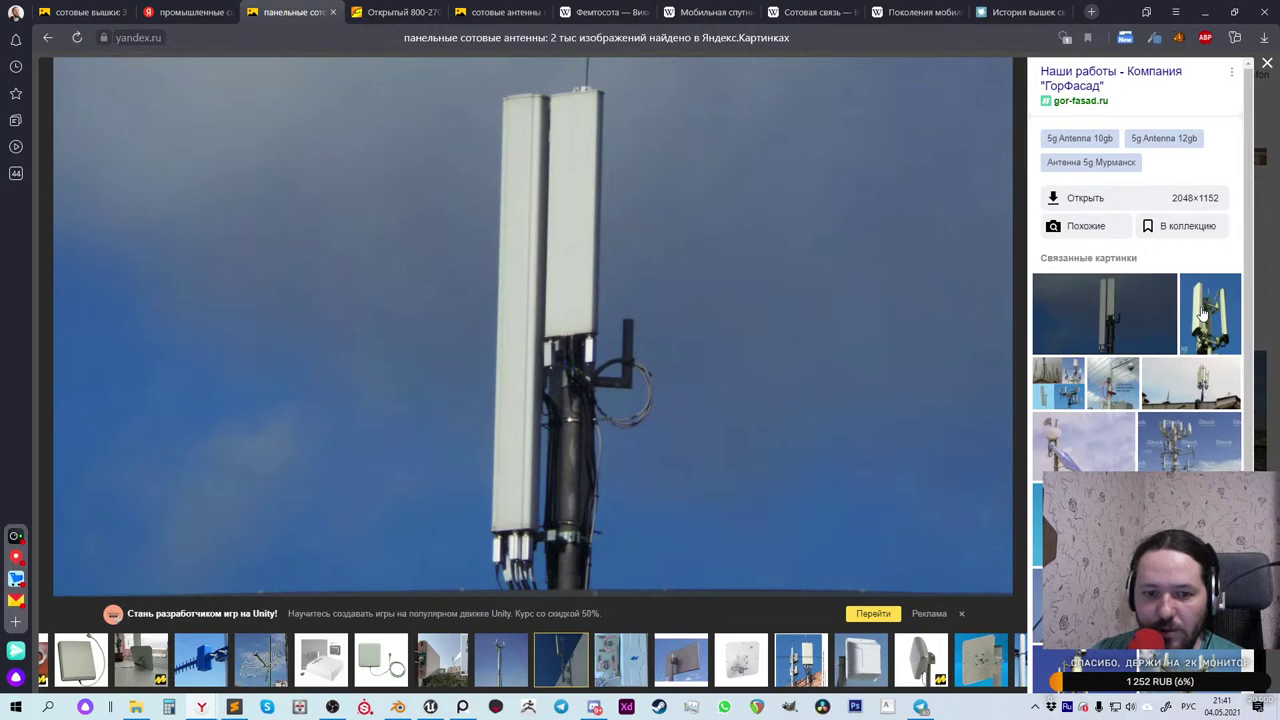
click(1203, 313)
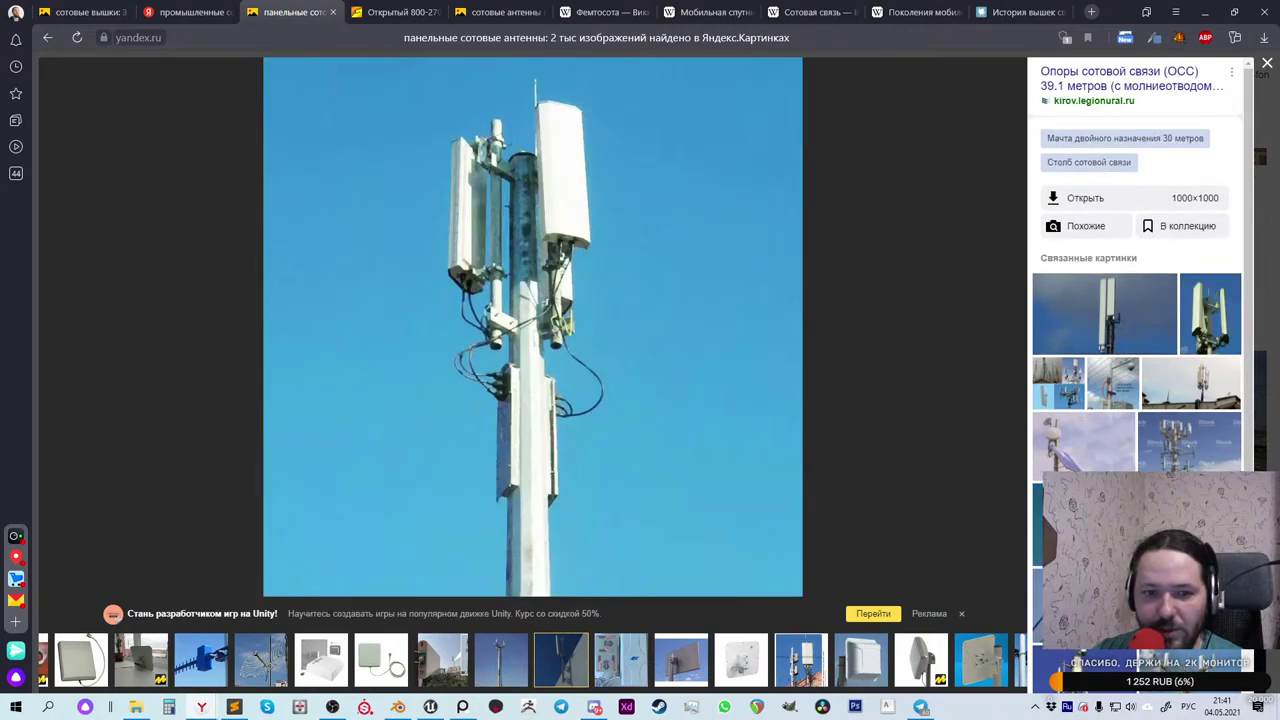
click(1086, 452)
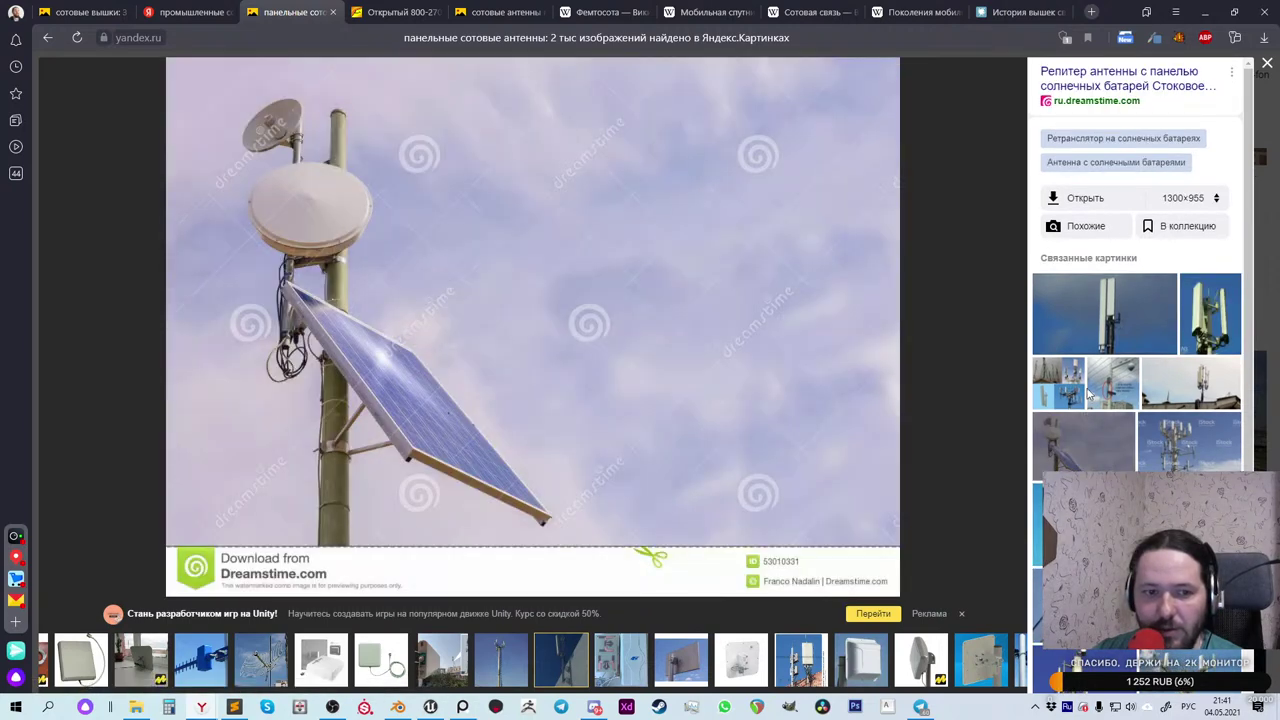
right_click(411, 364)
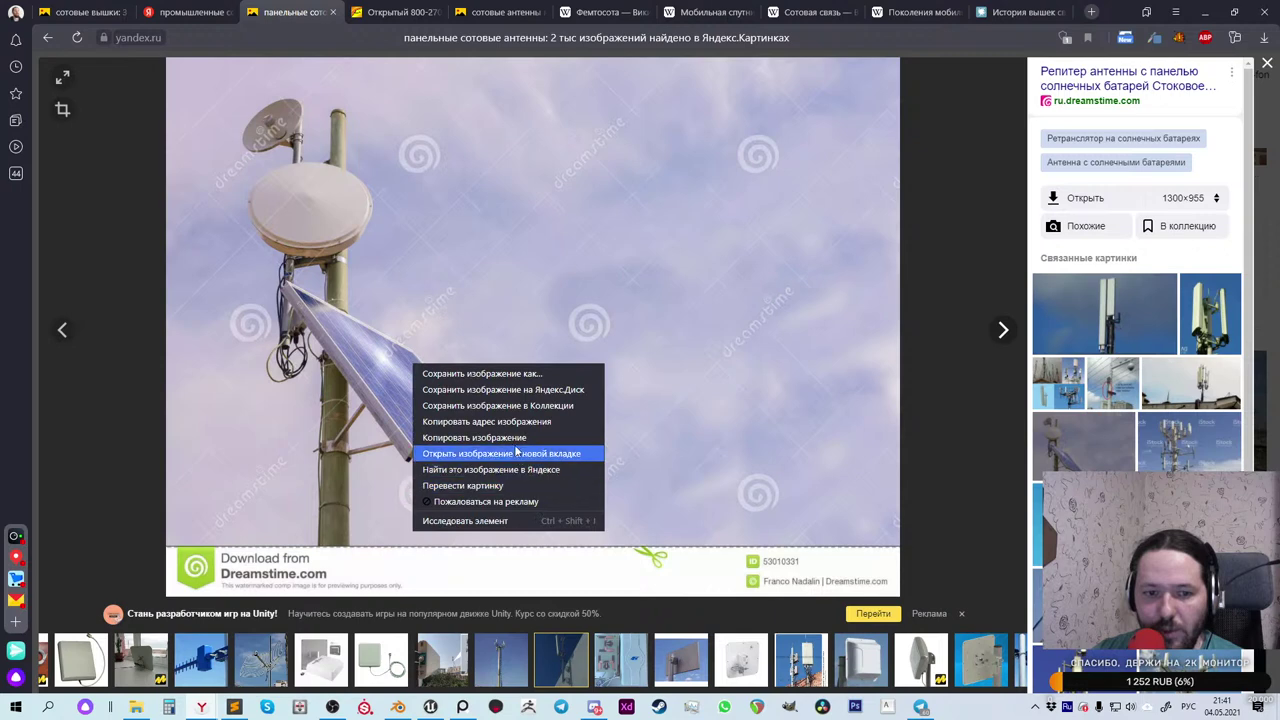
click(474, 438)
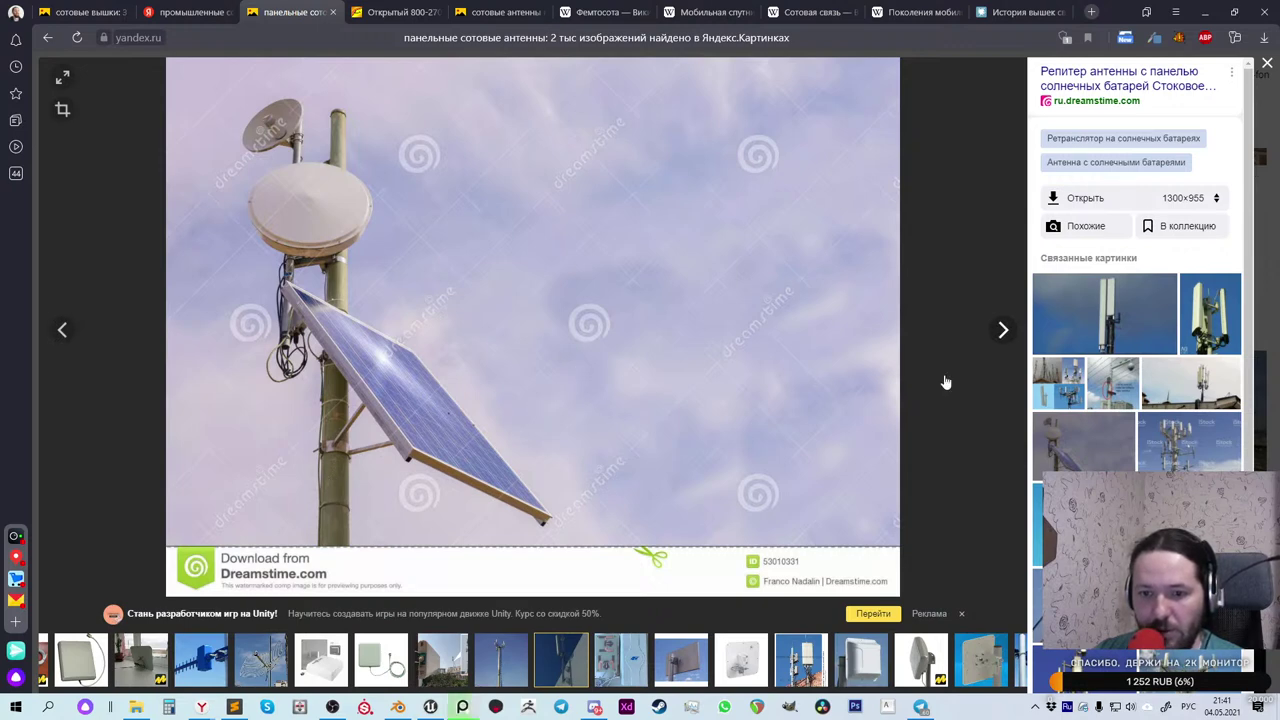
Step: Advance four images to the lori.ru brick-wall base-station antenna photo and copy it
click(1001, 331)
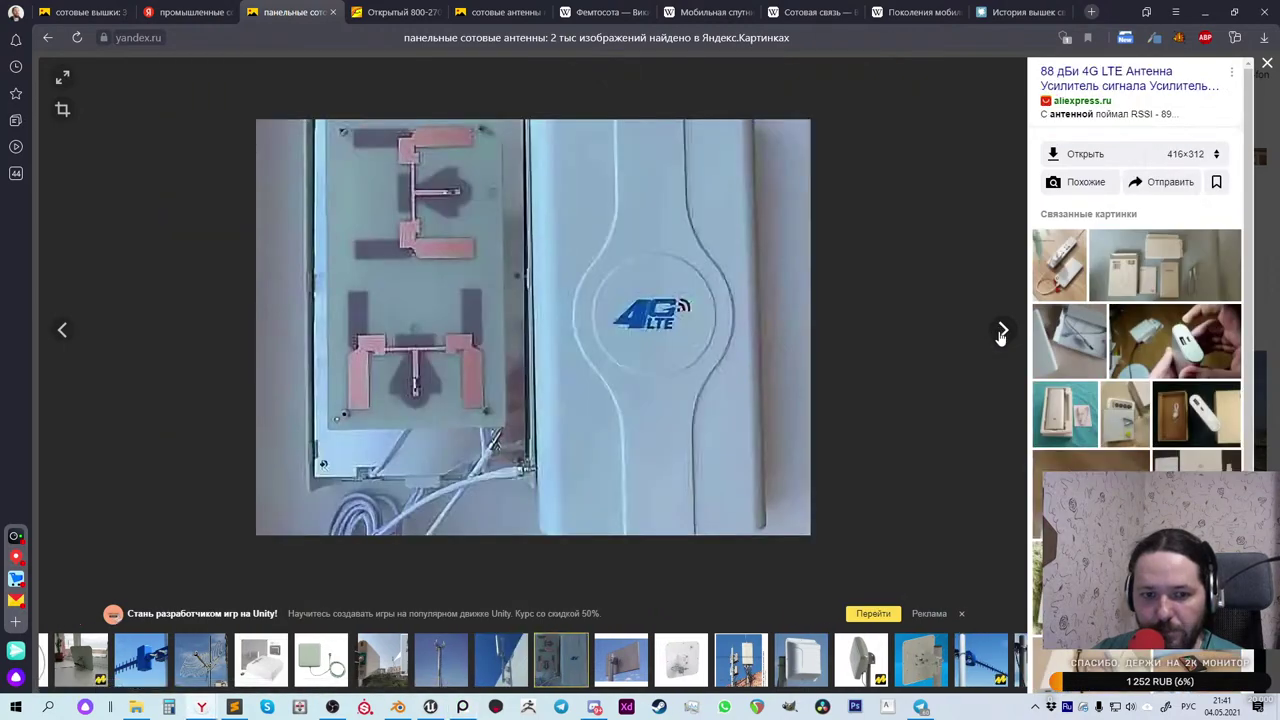
click(1001, 331)
click(1001, 331)
click(1001, 331)
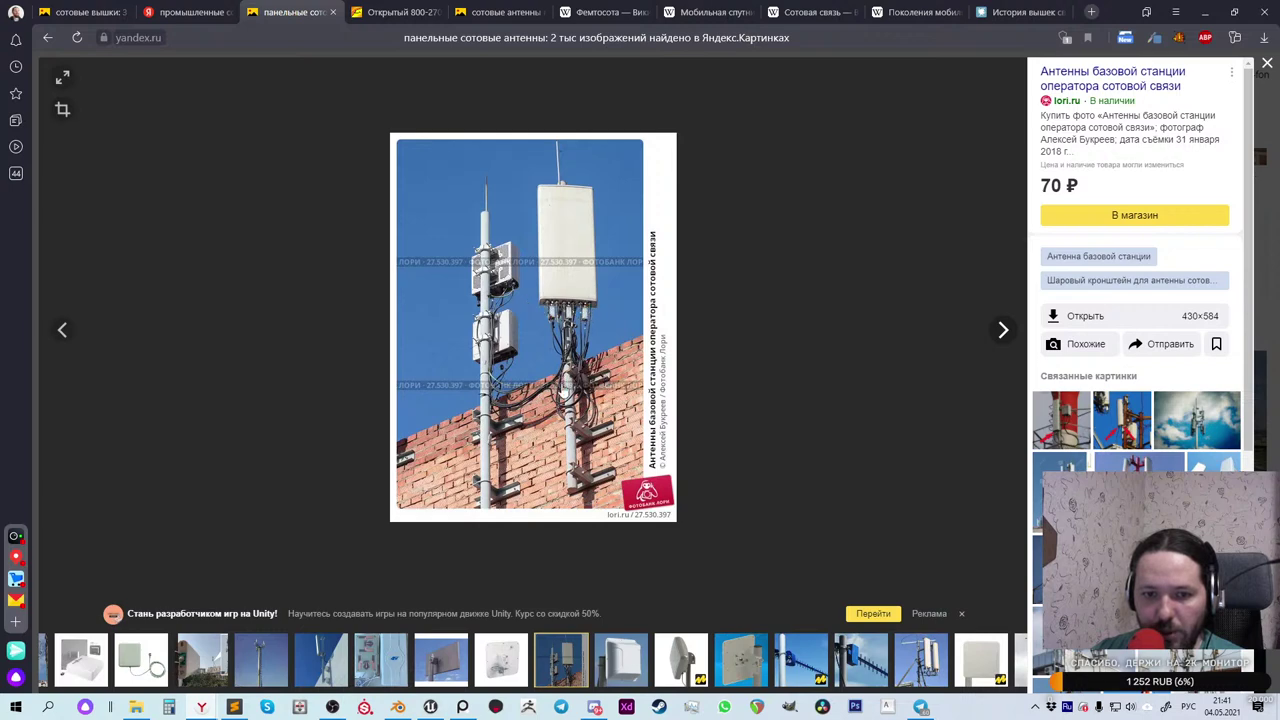
right_click(566, 286)
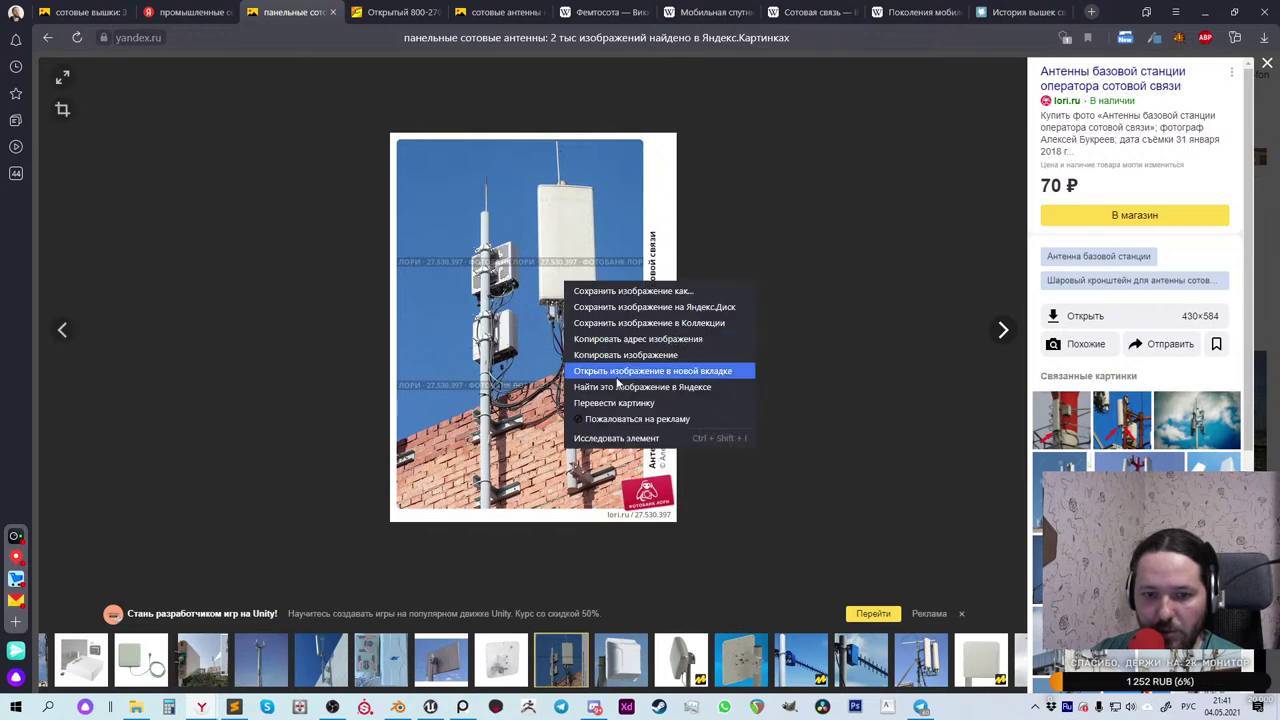
click(621, 358)
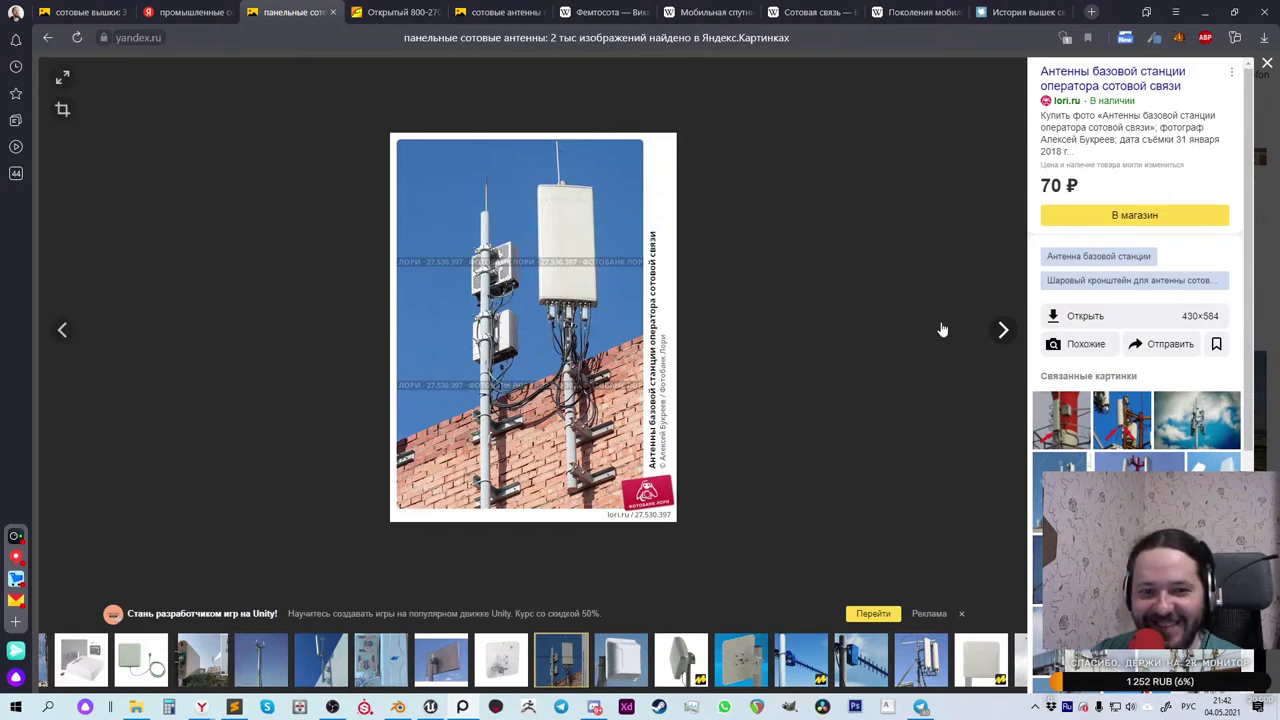
Step: Page through ten more antenna images, then return to the 3D antenna model image and copy it
click(1004, 336)
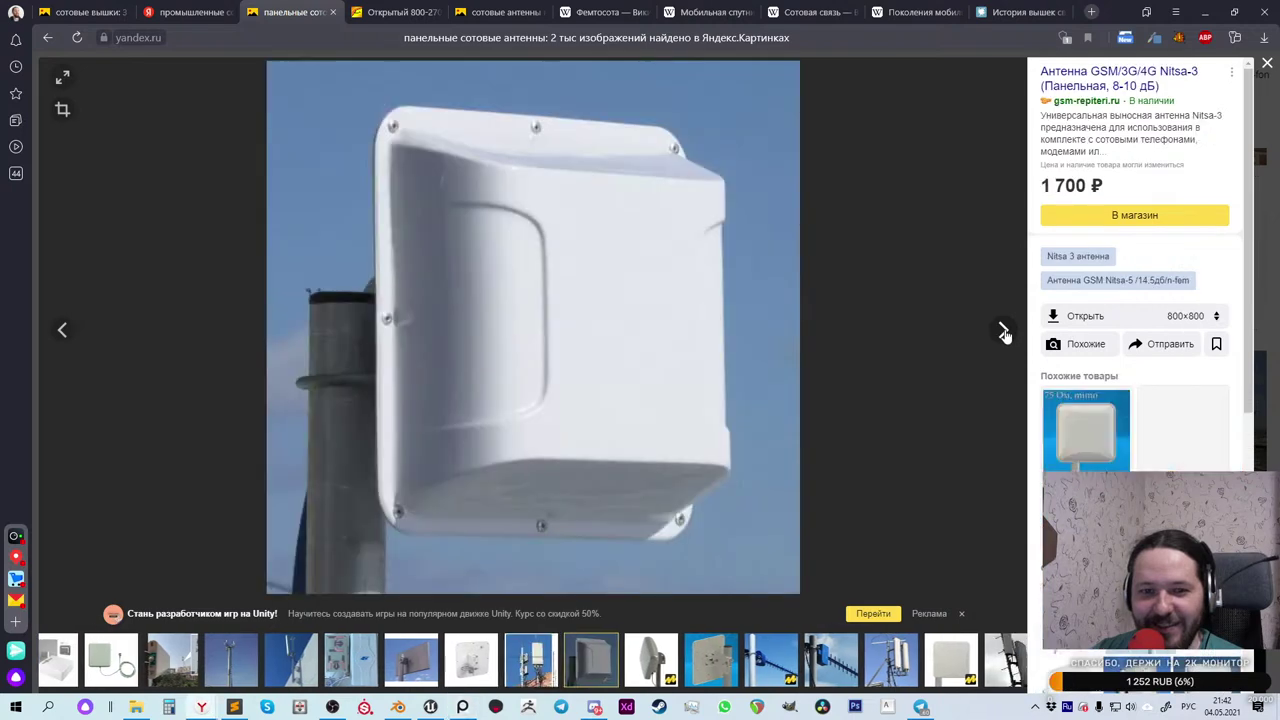
click(1004, 334)
click(1004, 334)
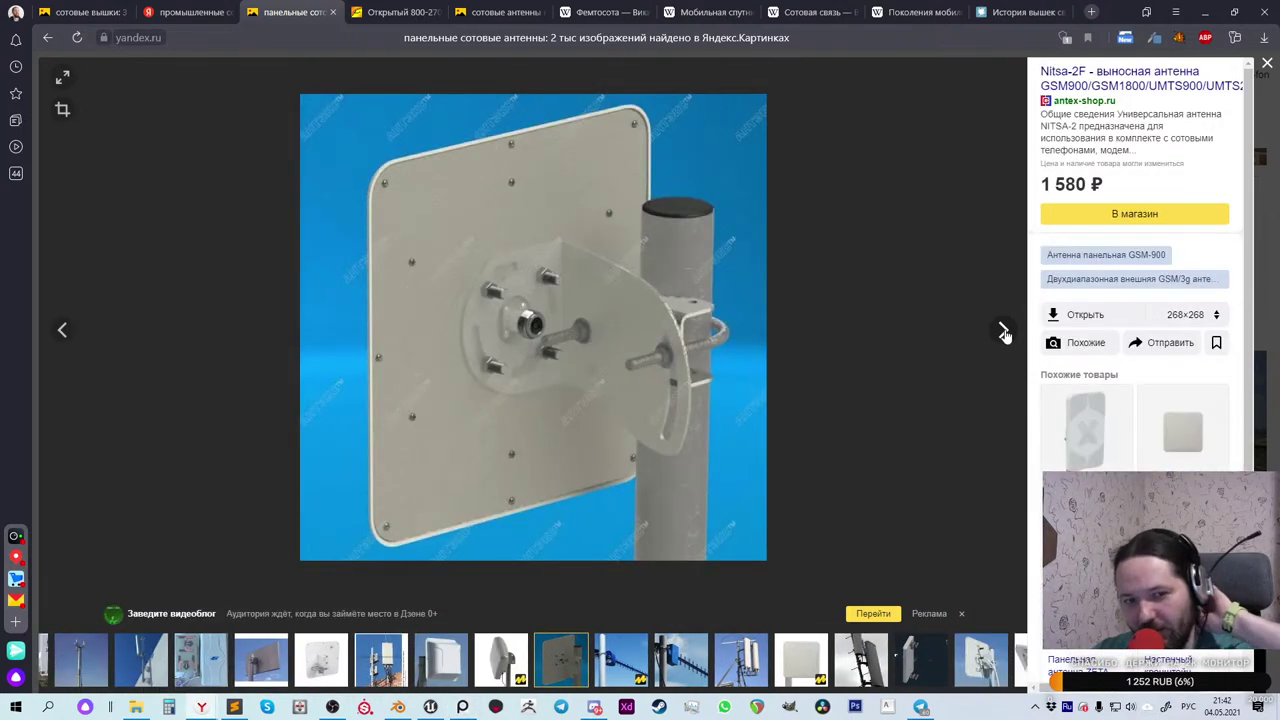
click(1004, 334)
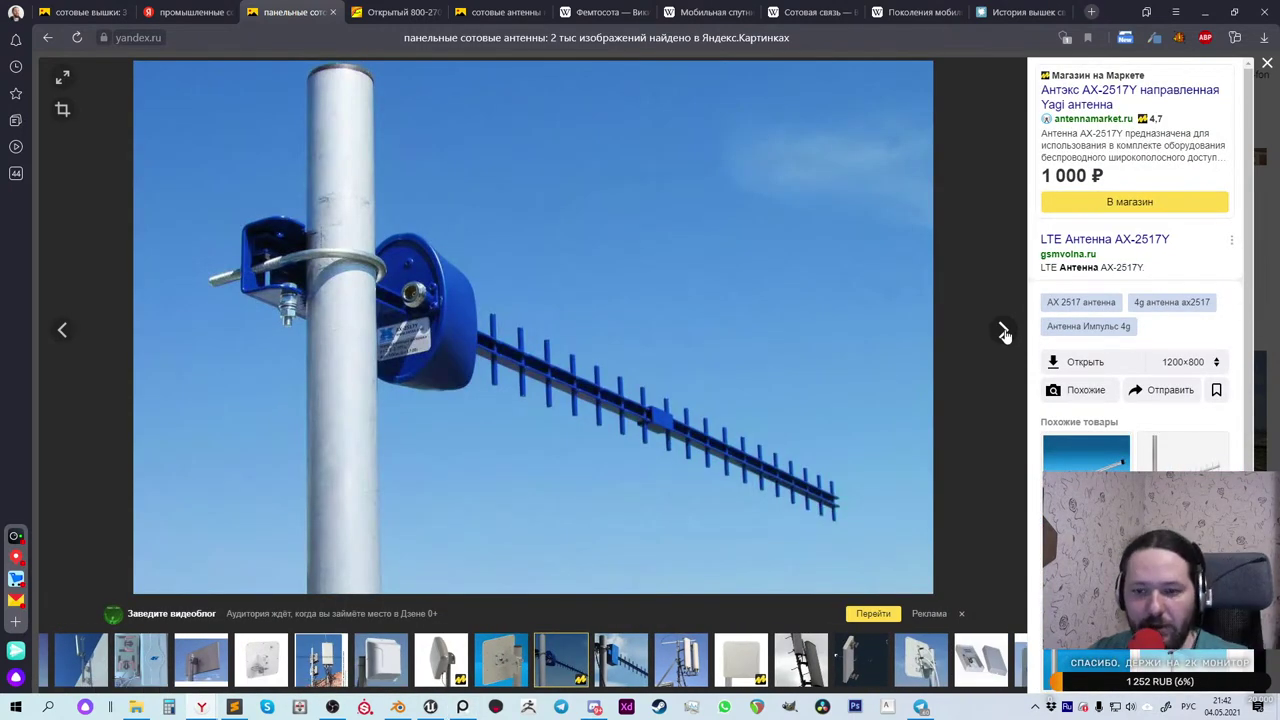
click(1004, 334)
click(1004, 334)
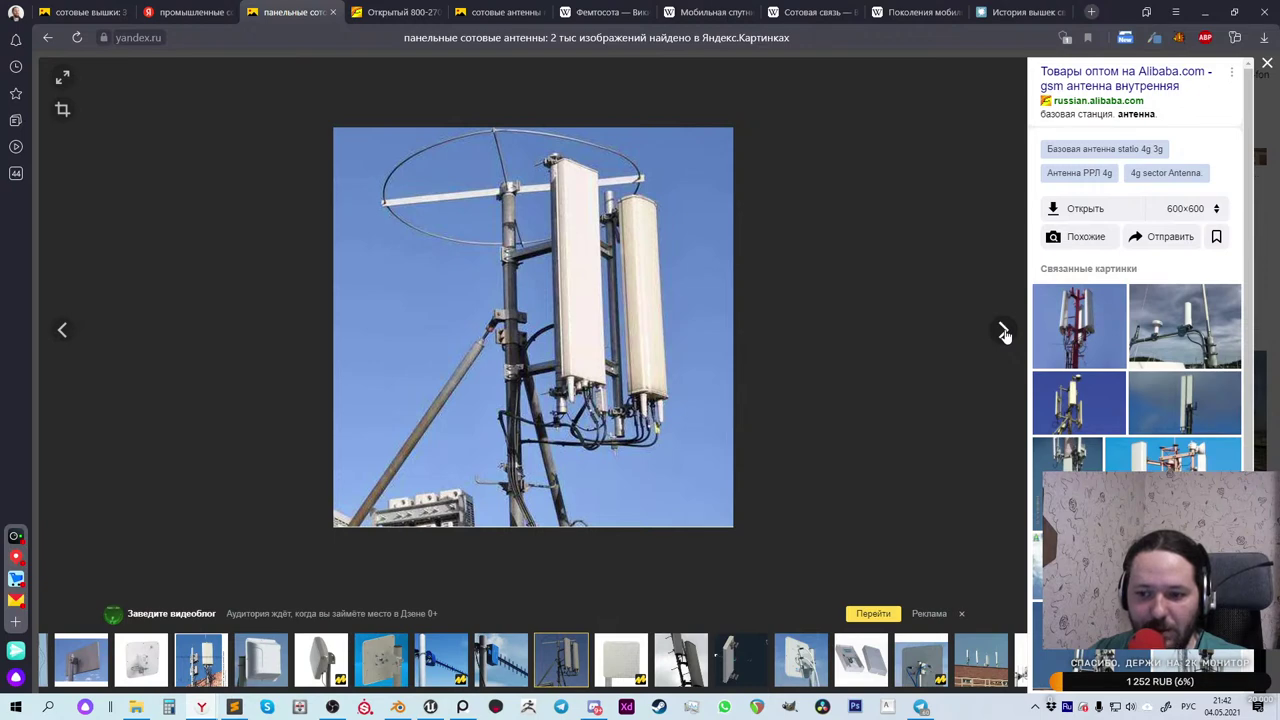
click(1004, 334)
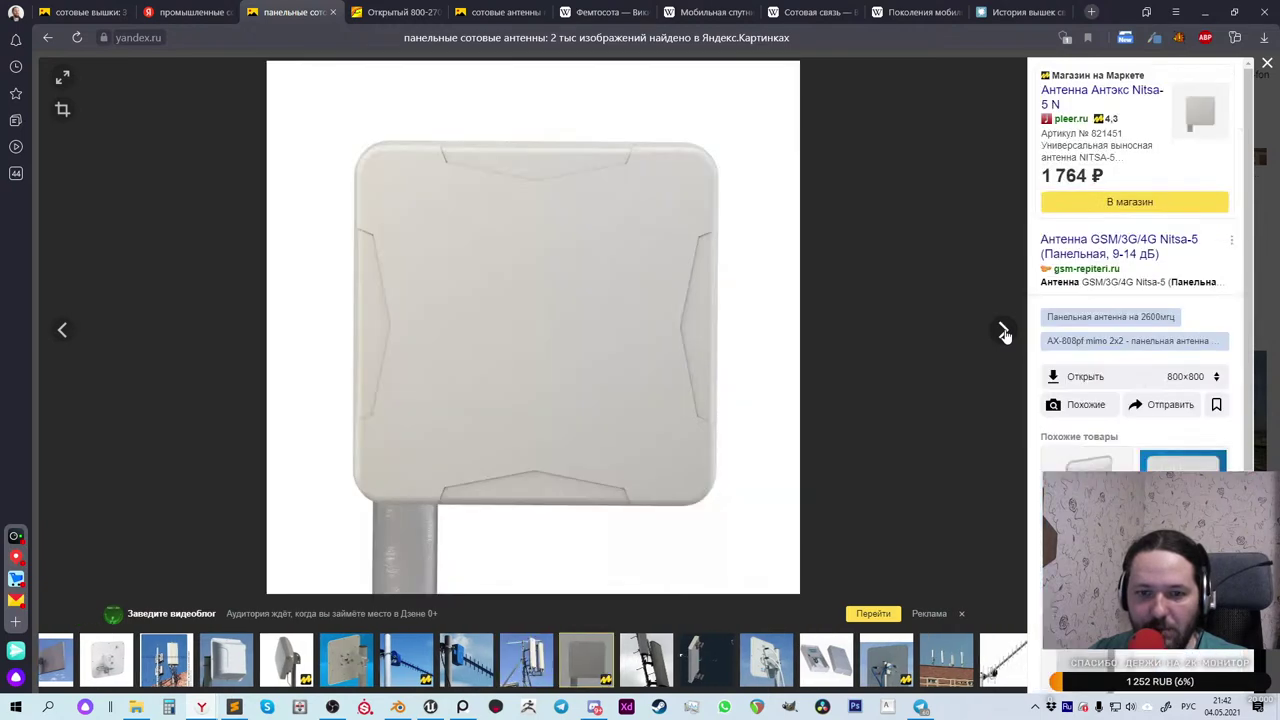
click(1004, 334)
click(1004, 334)
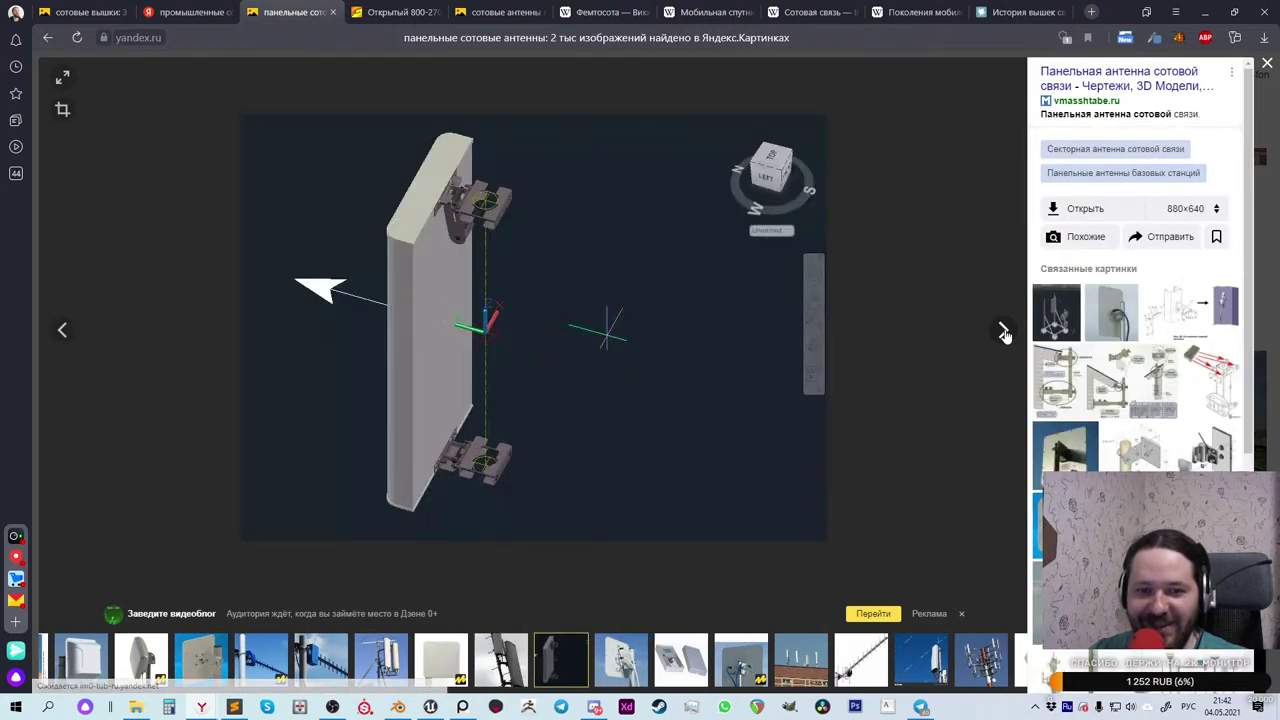
click(1004, 334)
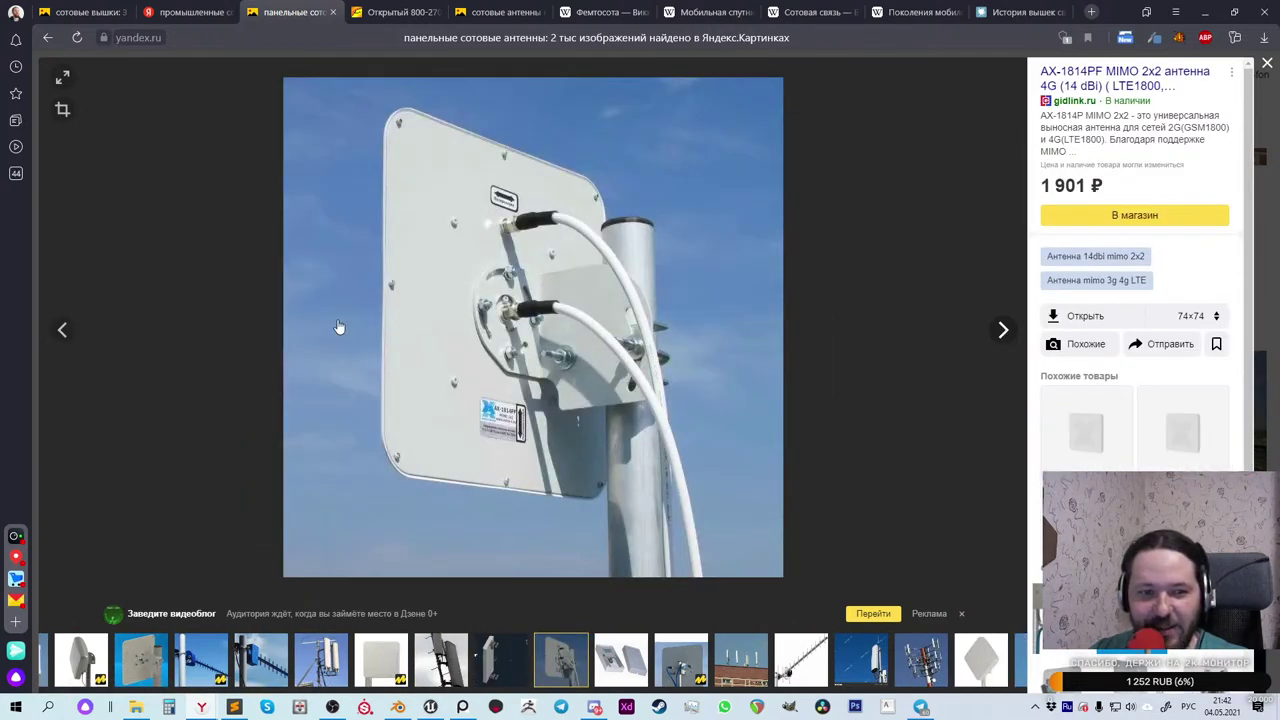
click(62, 330)
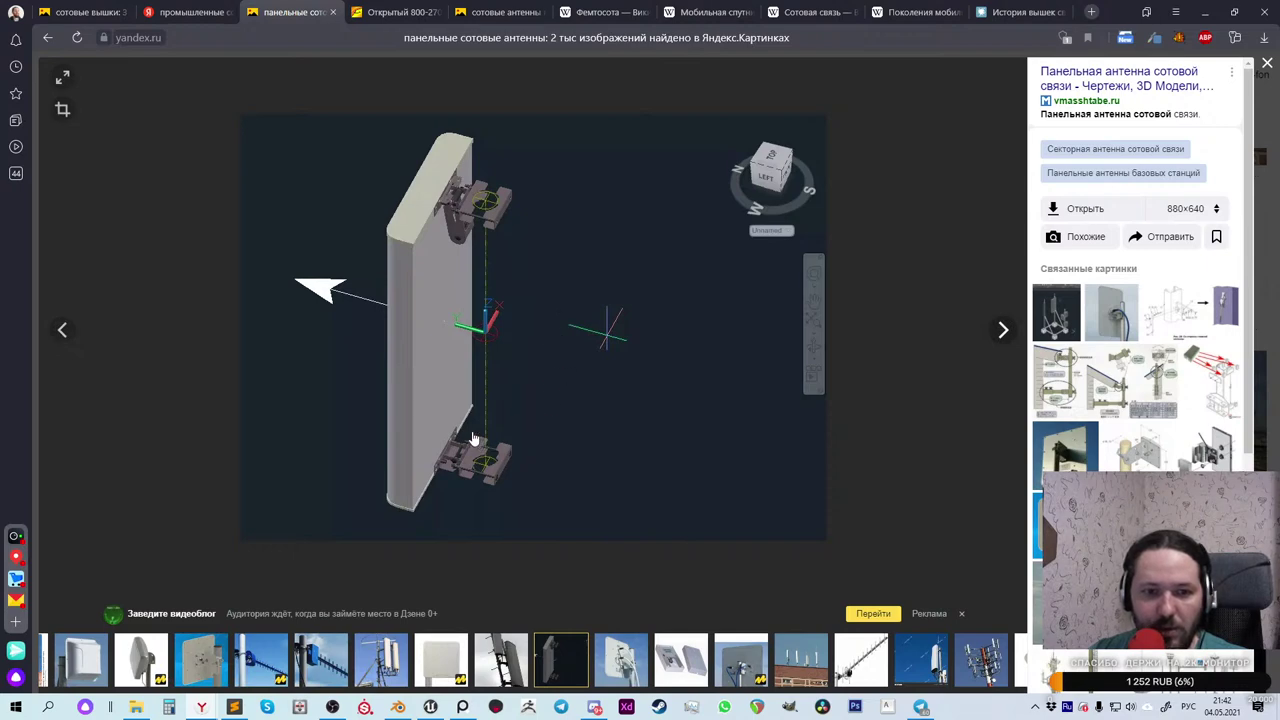
right_click(426, 397)
click(476, 467)
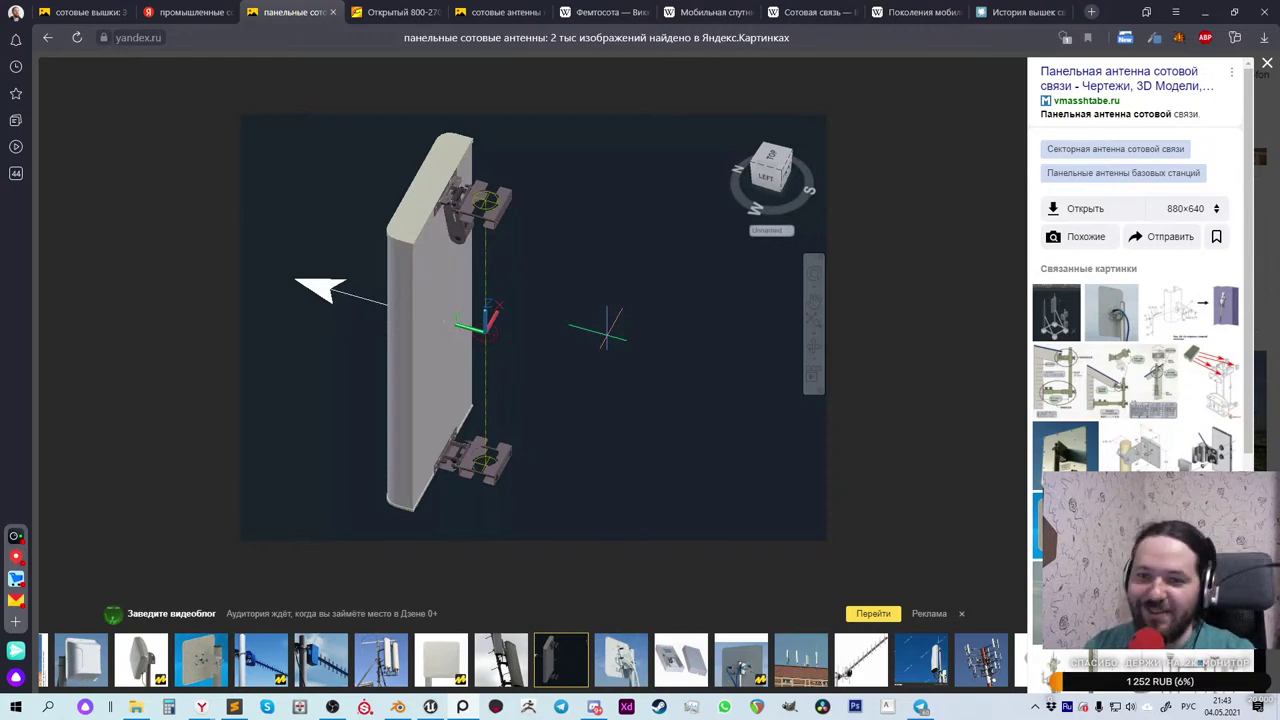
Step: View two more antenna images, then close the viewer to return to the results grid
click(1002, 332)
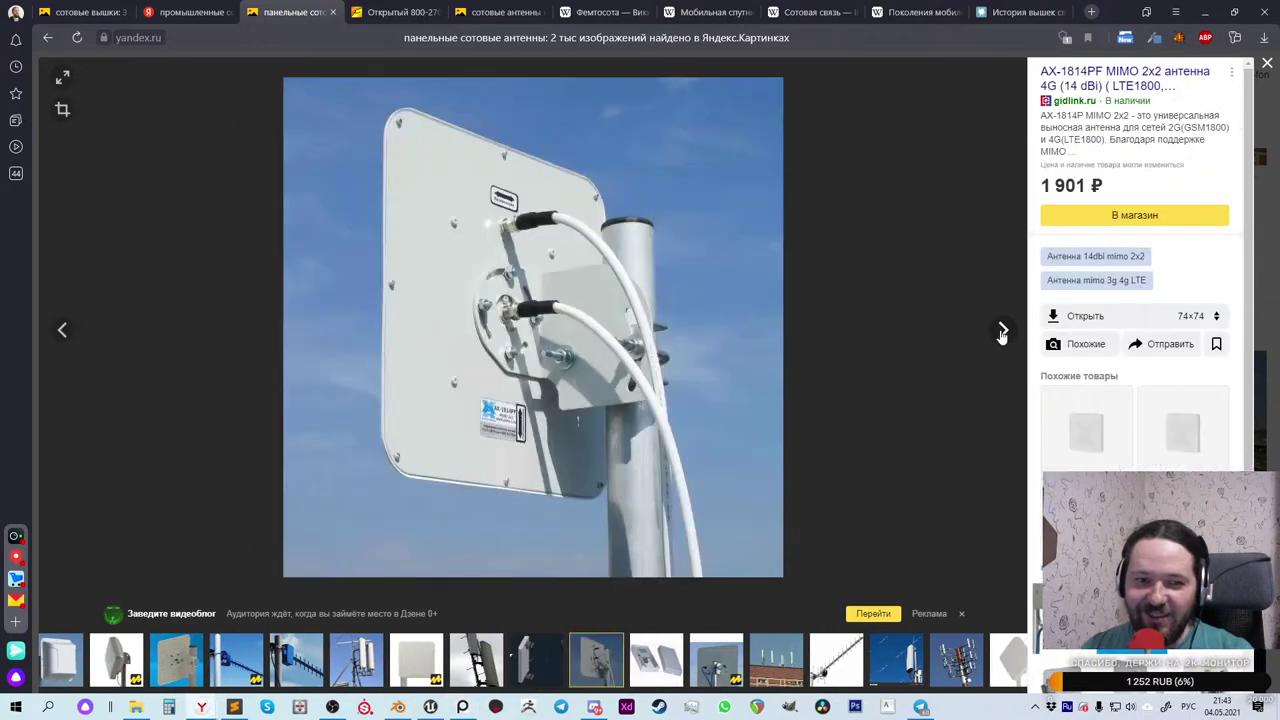
click(1002, 332)
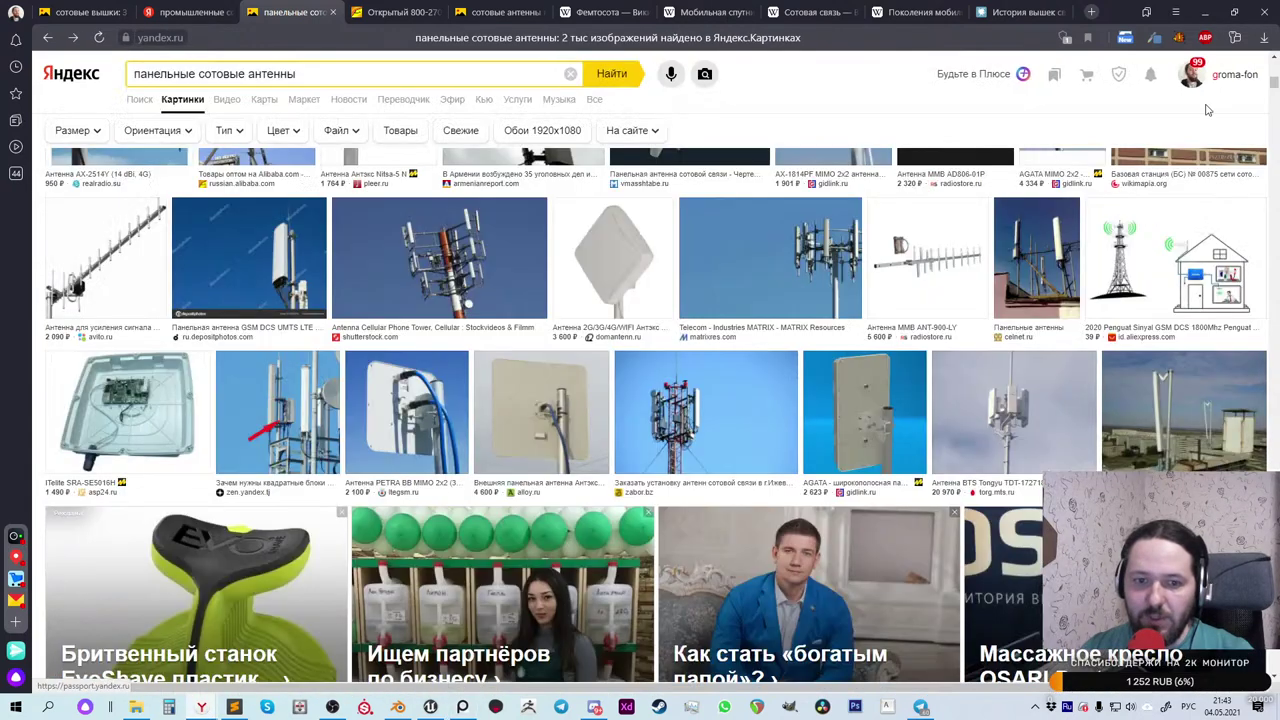
click(1267, 63)
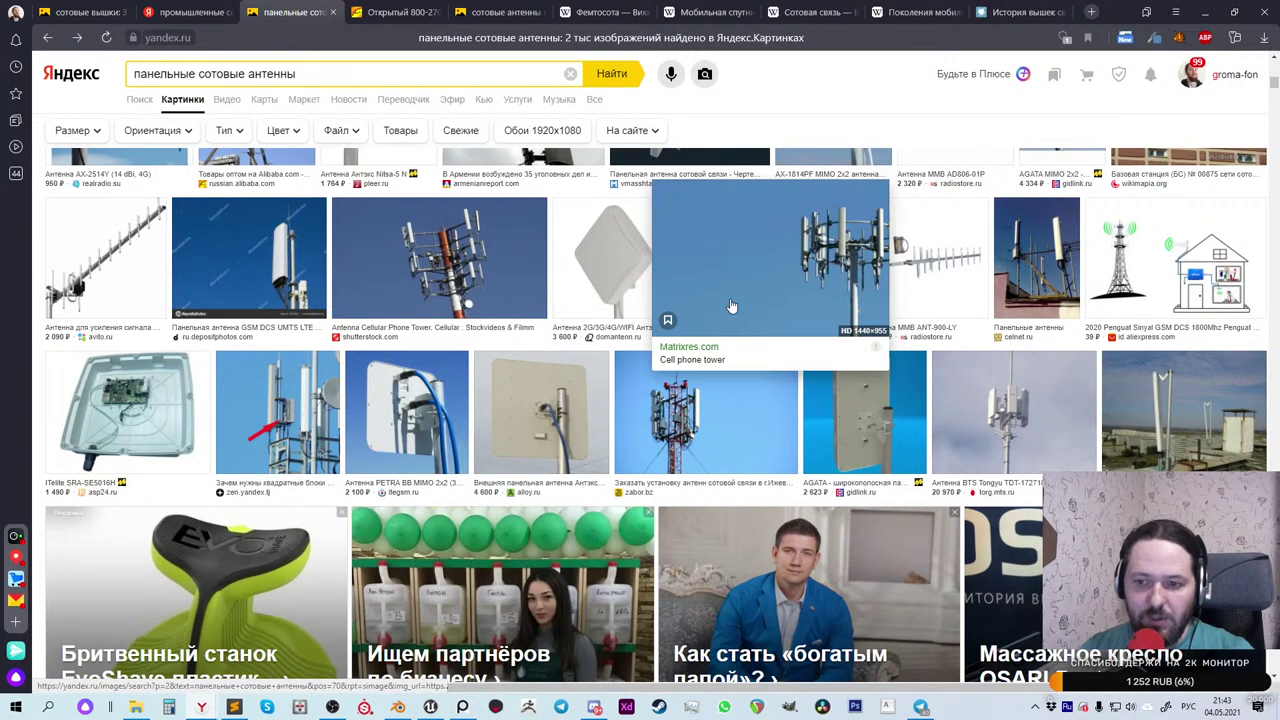
Step: Scroll the results and select the 'панельные сотовые антенны' text in the search box
scroll(663, 375, down, 4)
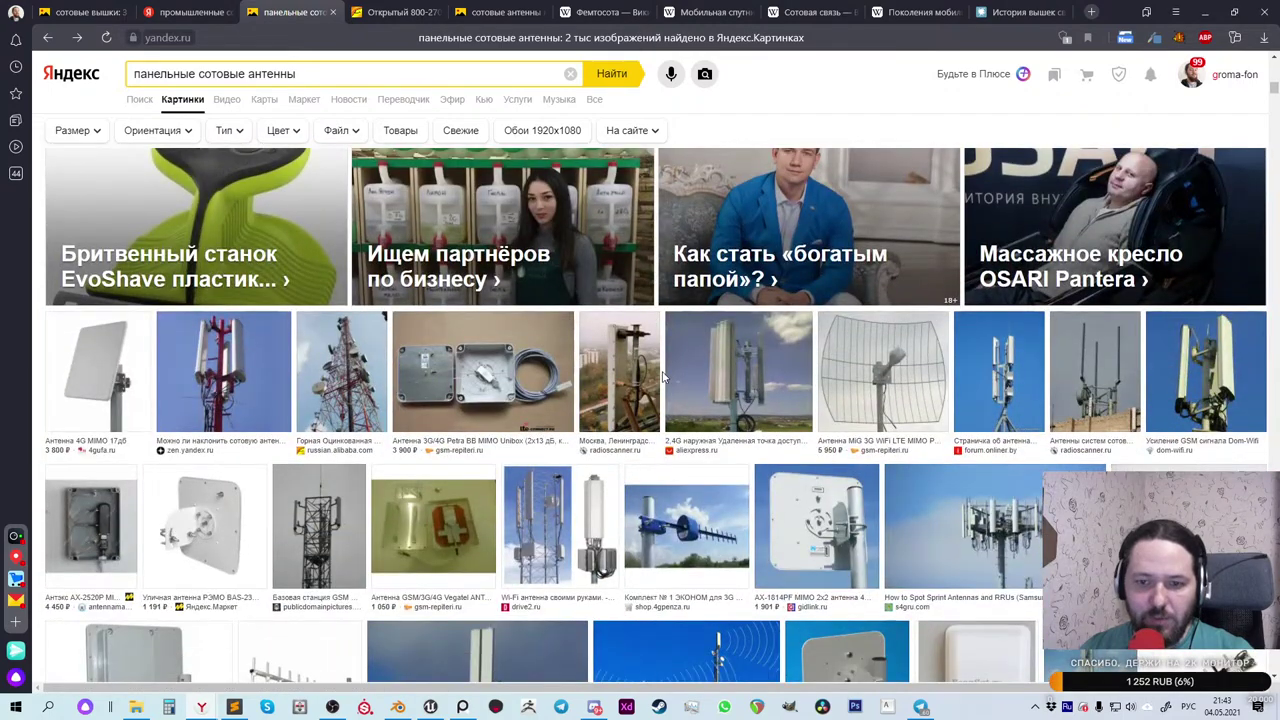
scroll(663, 375, down, 1)
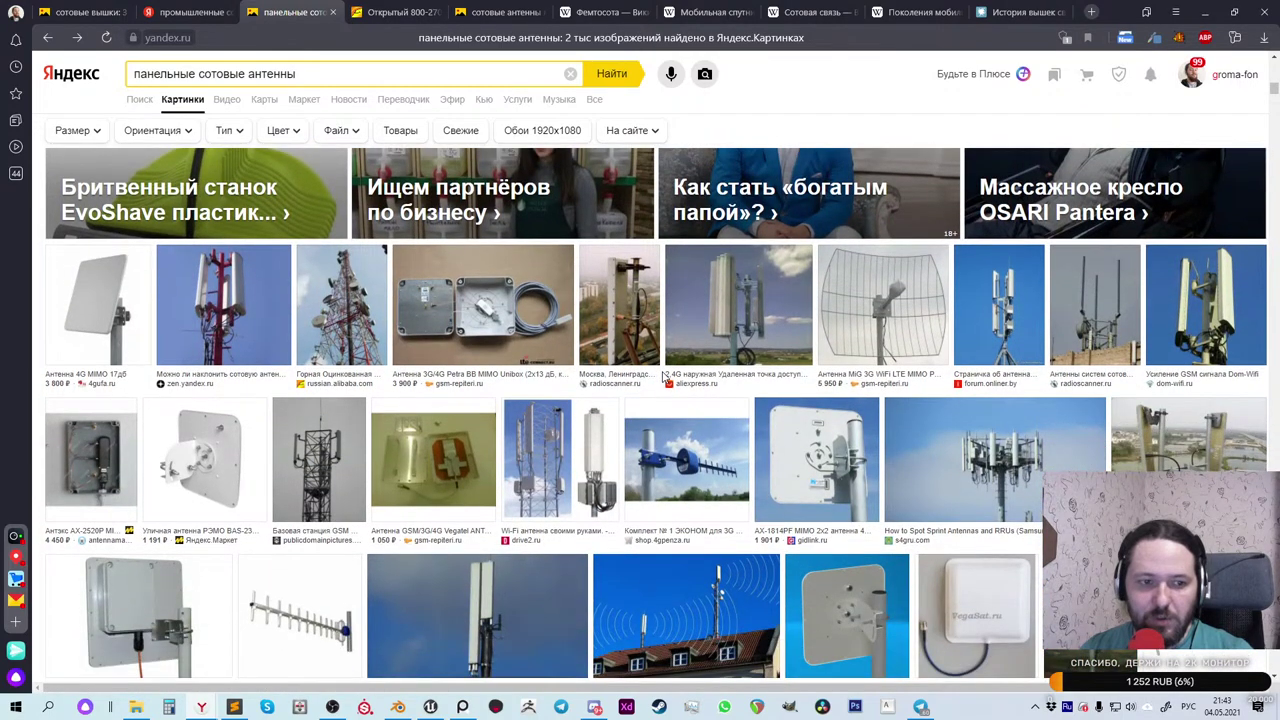
scroll(663, 375, up, 5)
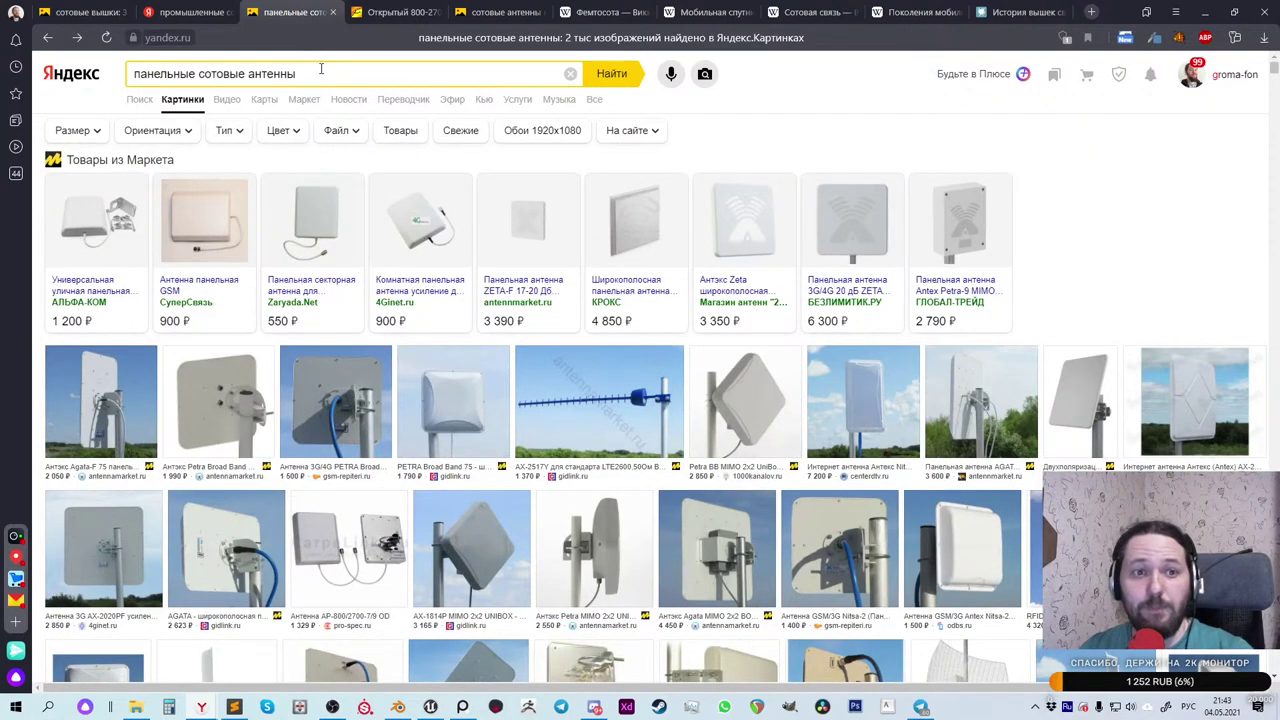
drag(322, 73, 130, 74)
key(ctrl+c)
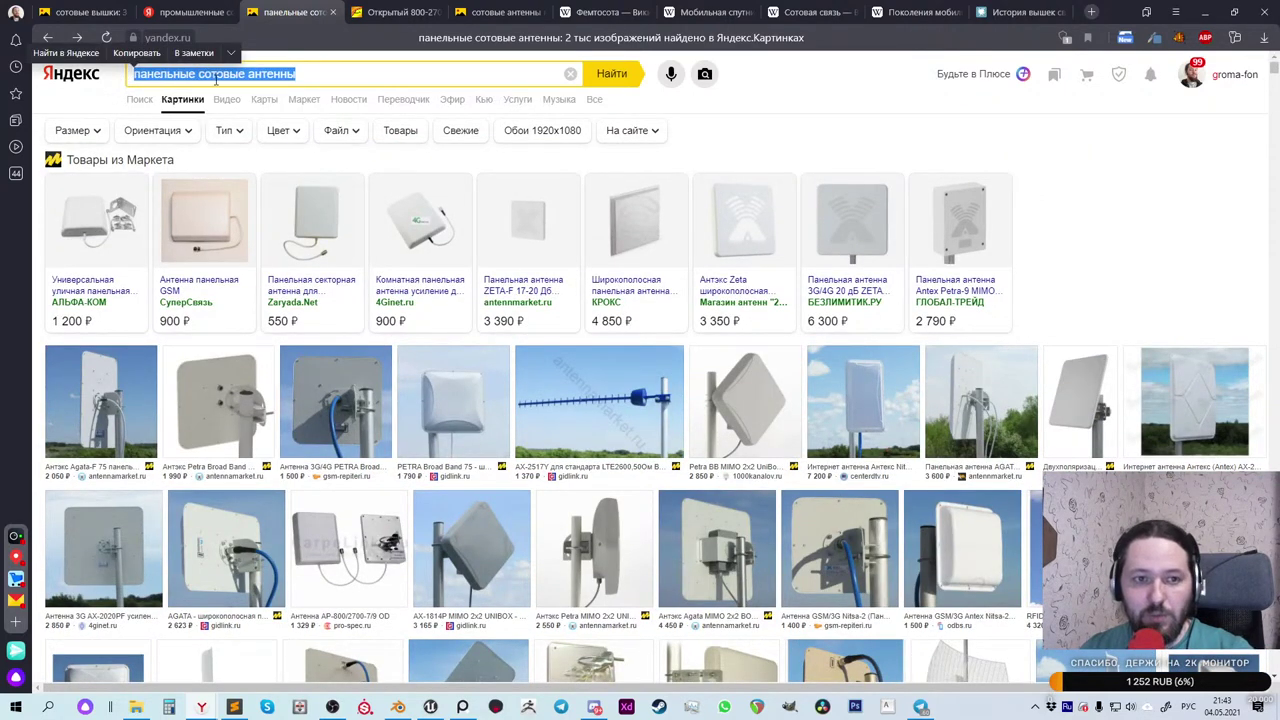
Step: Paste the query into Yandex Translate in a new tab and copy the English 'panel cellular antennas'
click(1091, 12)
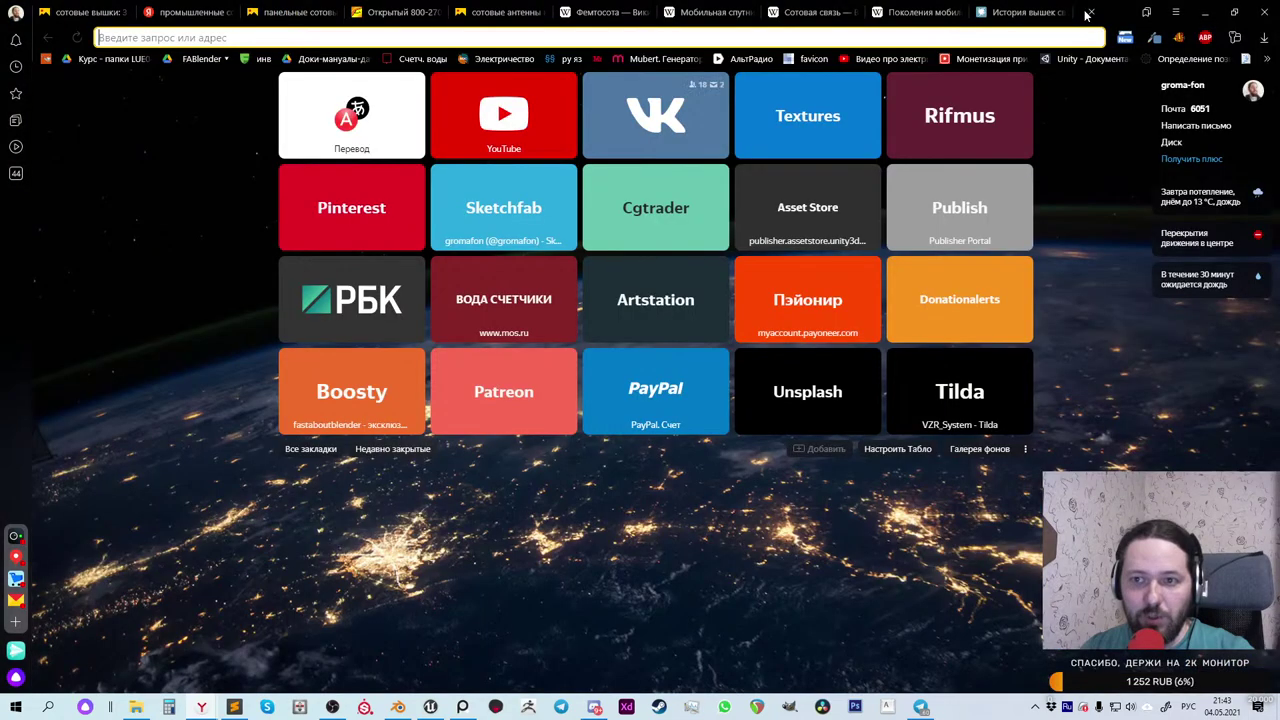
click(323, 112)
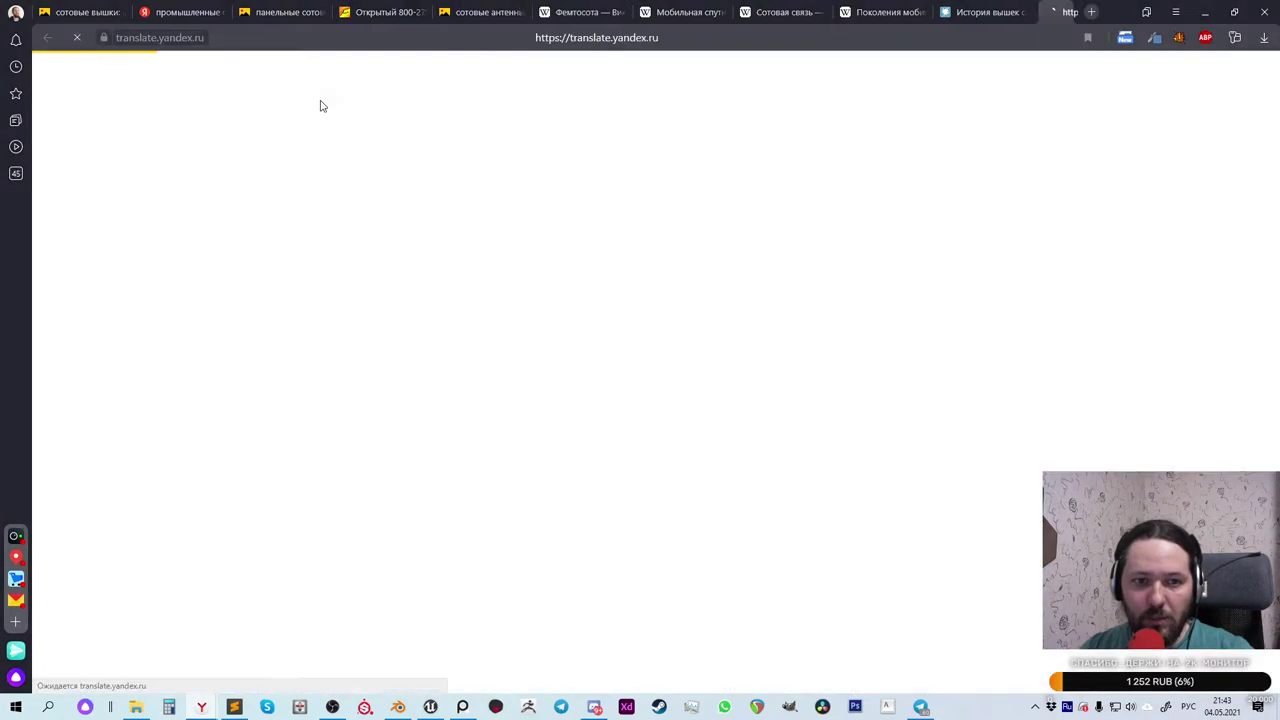
key(ctrl+v)
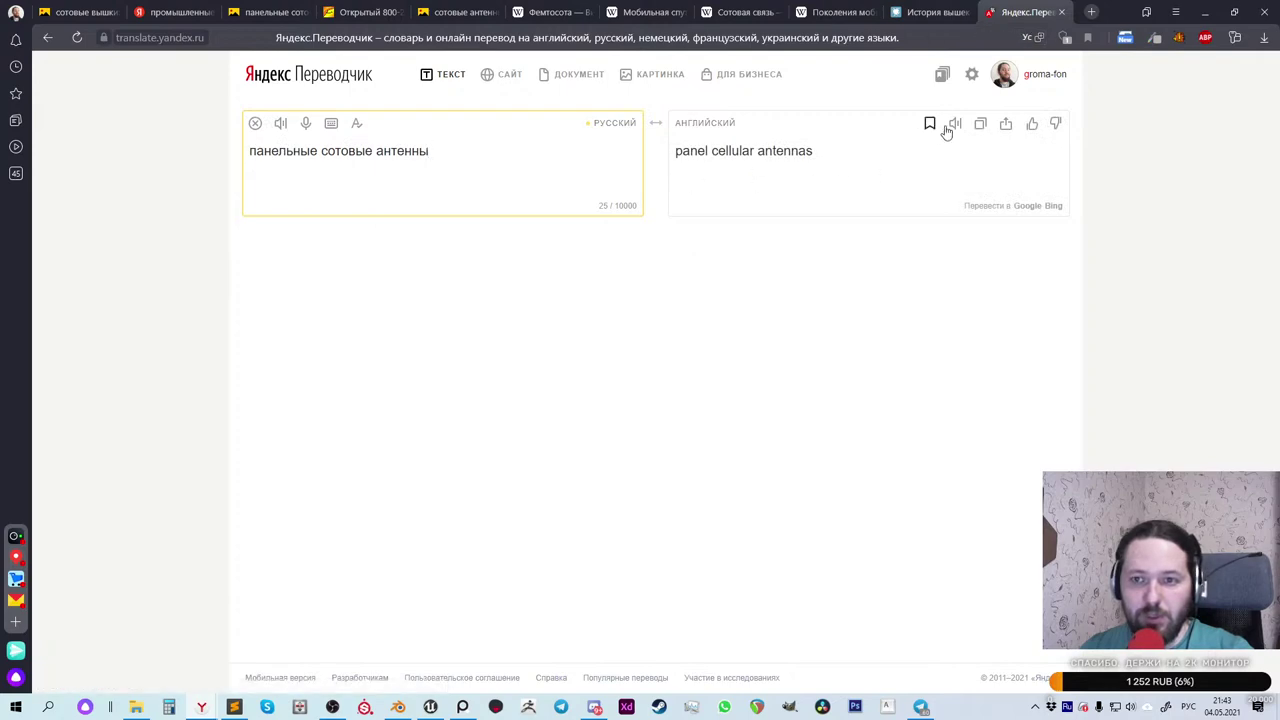
click(981, 130)
Step: Search images for 'panel cellular antennas' from a new tab
key(ctrl+t)
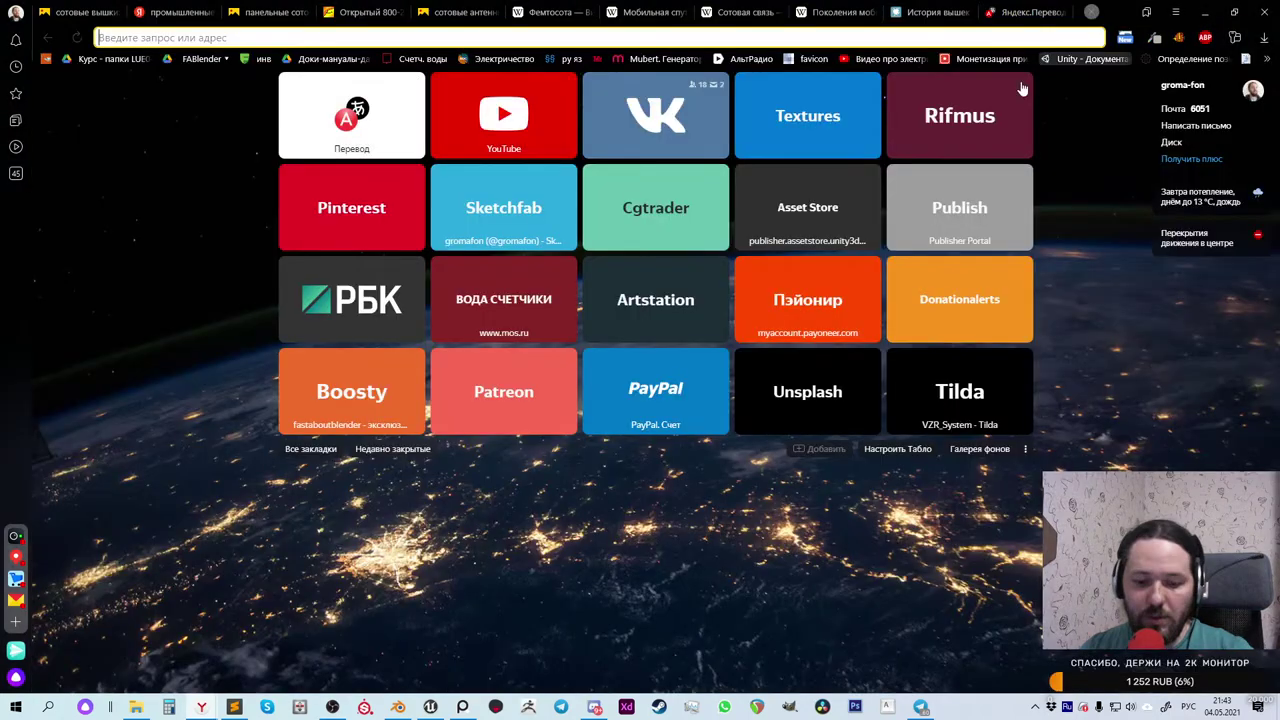
key(ctrl+v)
key(Return)
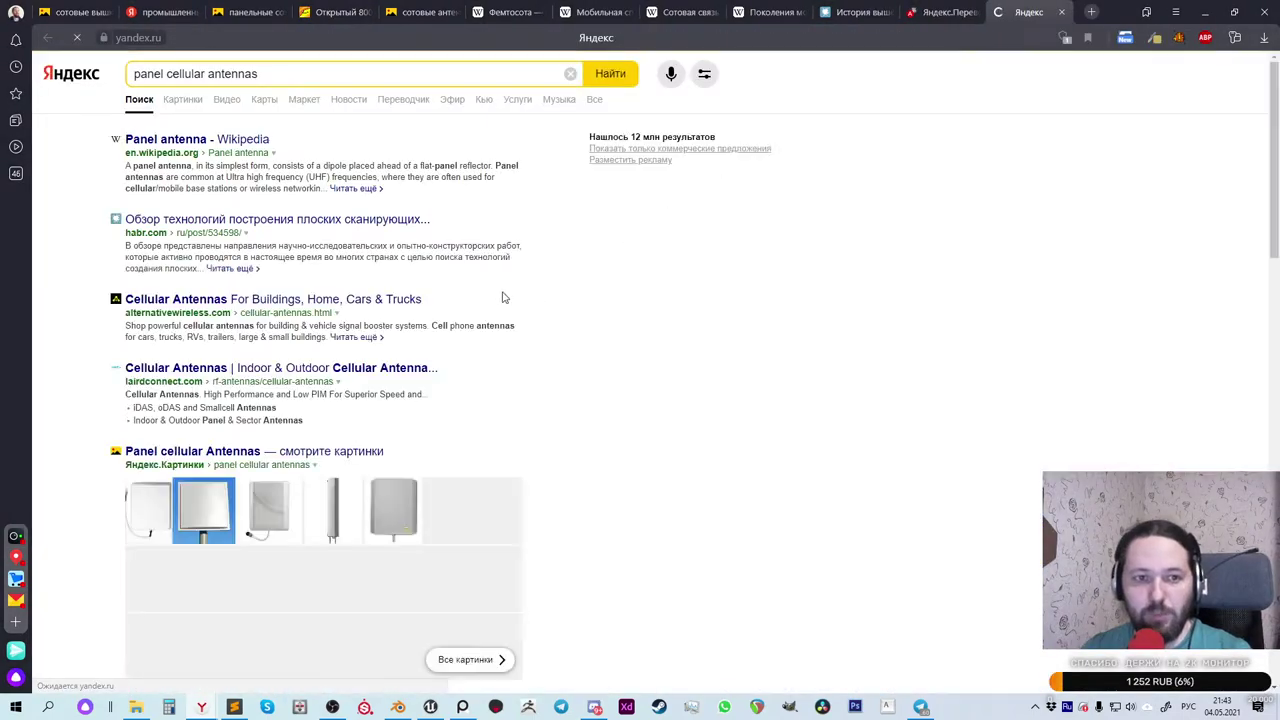
click(182, 99)
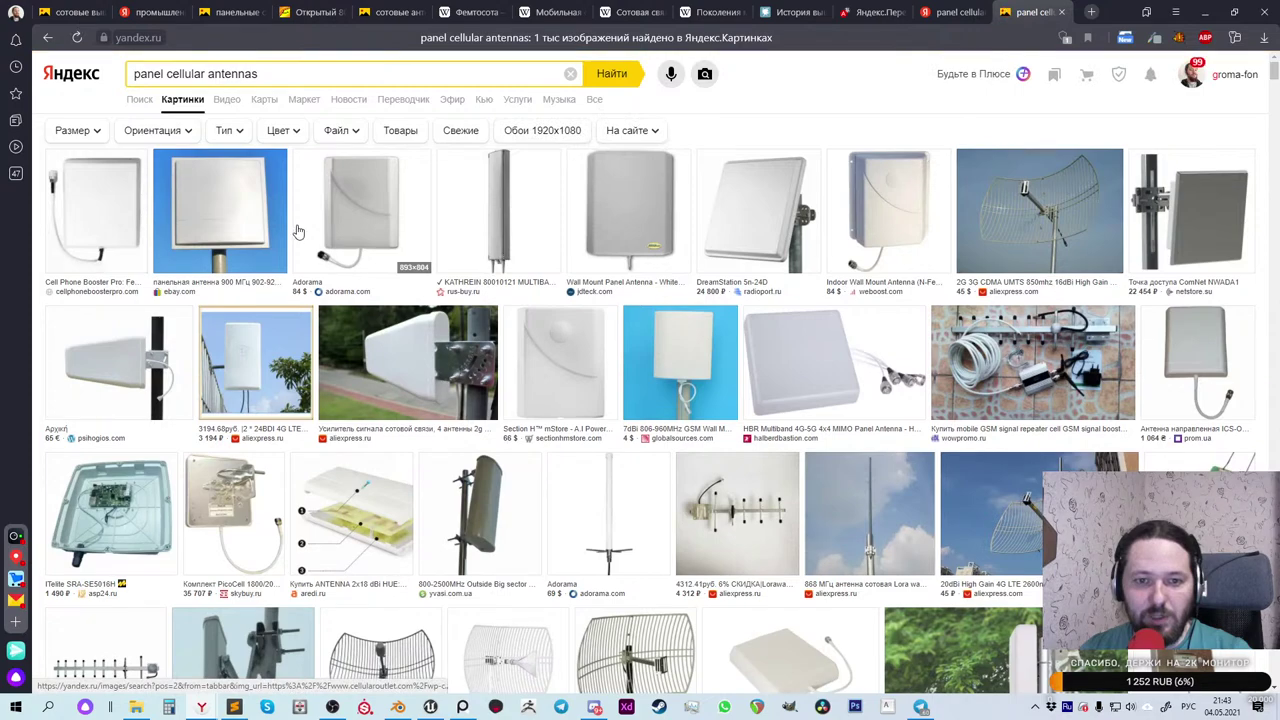
Step: Open the KATHREIN antenna image in a background tab and scroll the results
middle_click(495, 220)
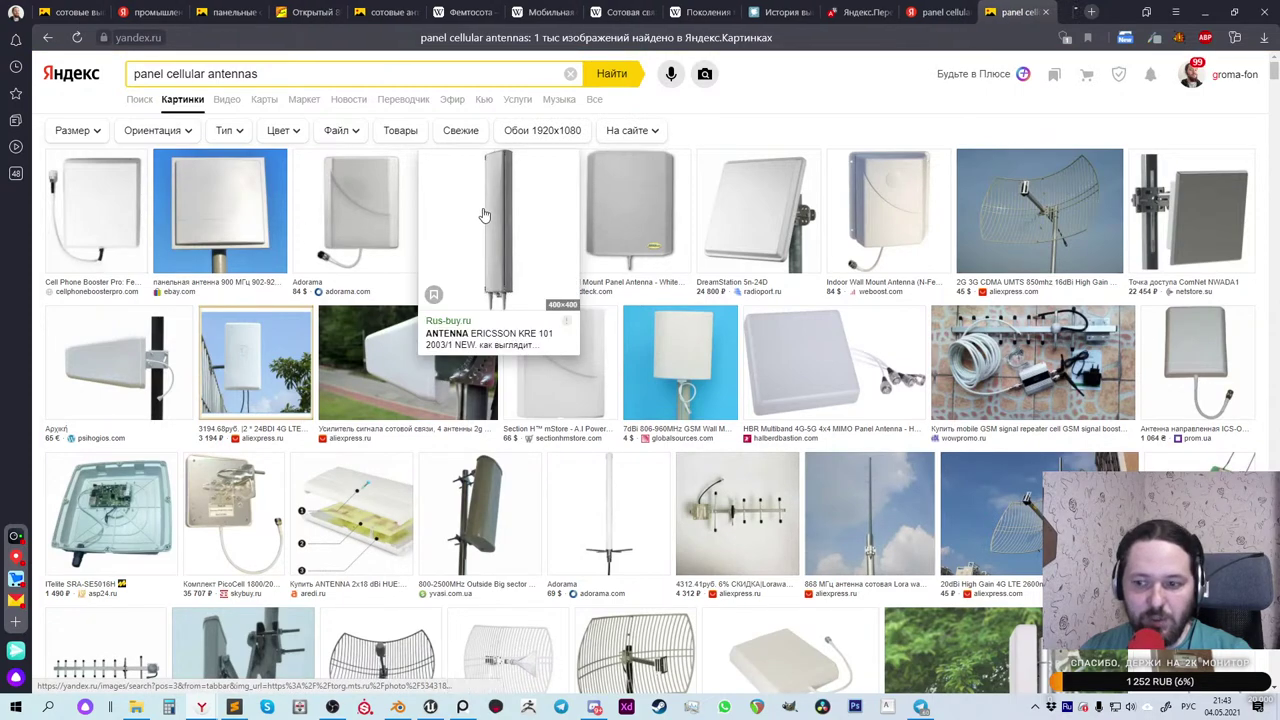
scroll(499, 220, down, 4)
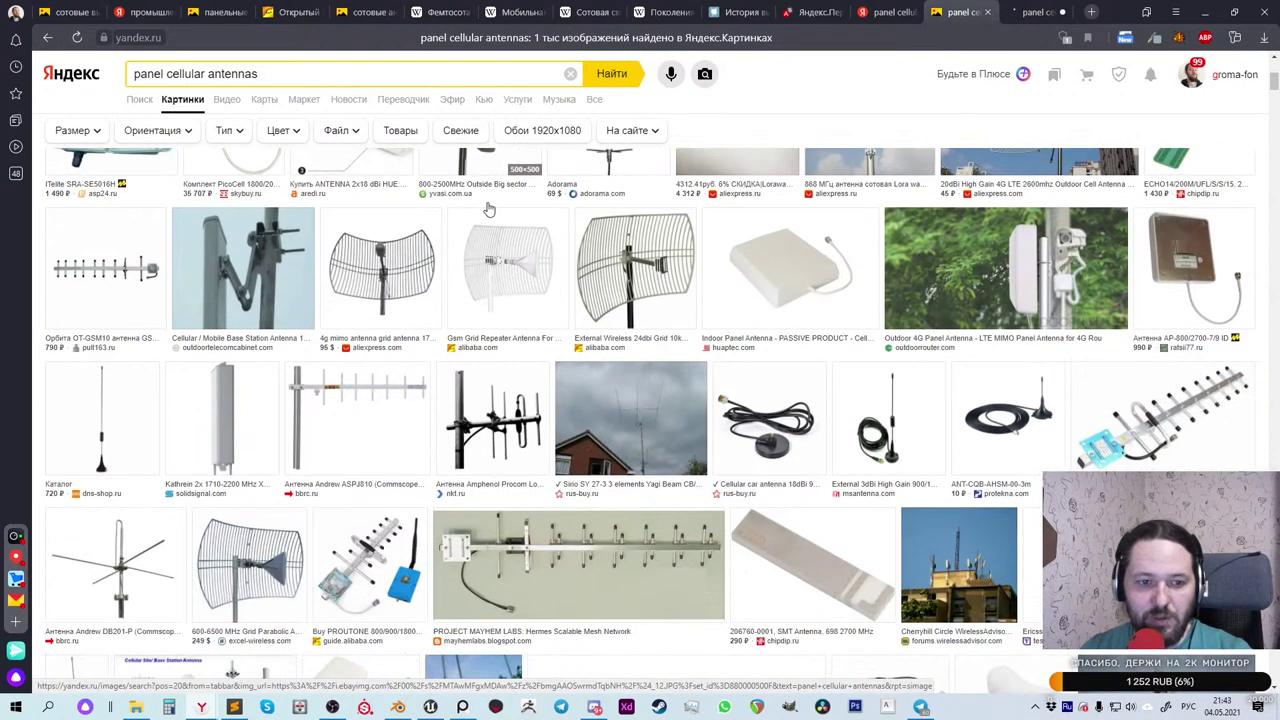
mouse_move(255, 277)
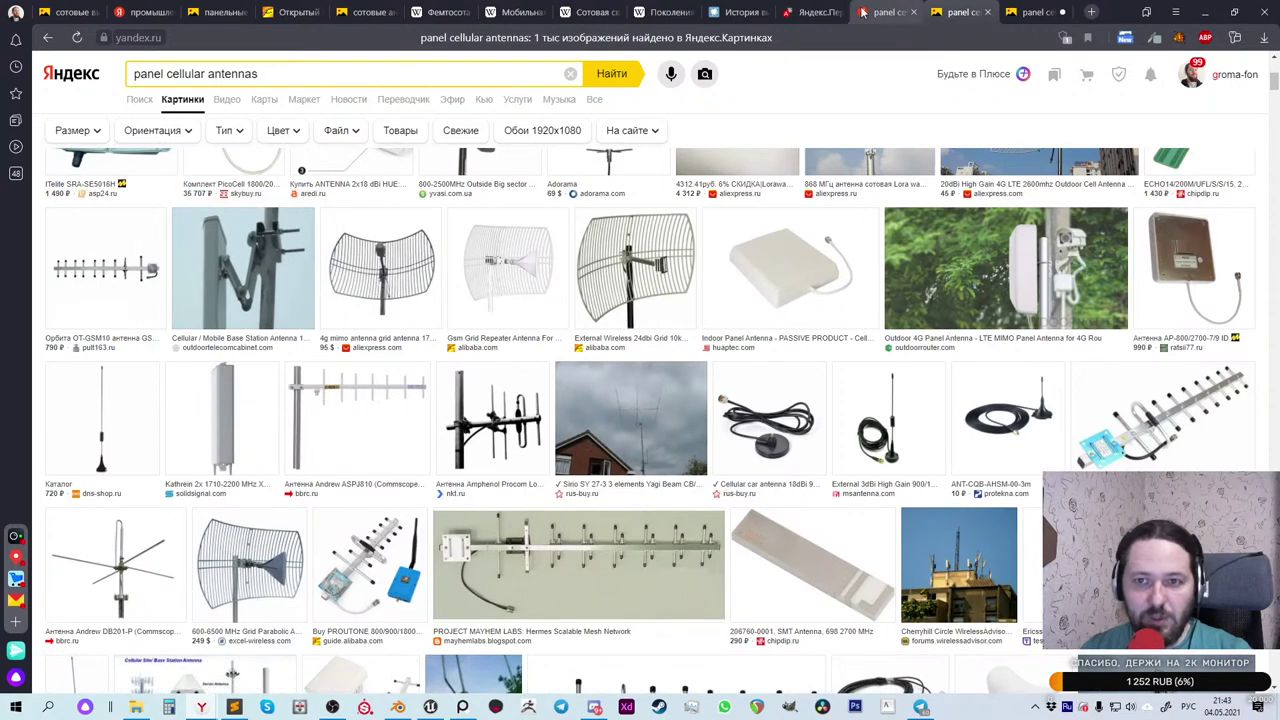
Step: Translate 'производители оборудования для сотовых вышек' and copy 'Cell Tower Equipment Manufacturers' into a new tab
click(812, 12)
drag(488, 151, 237, 157)
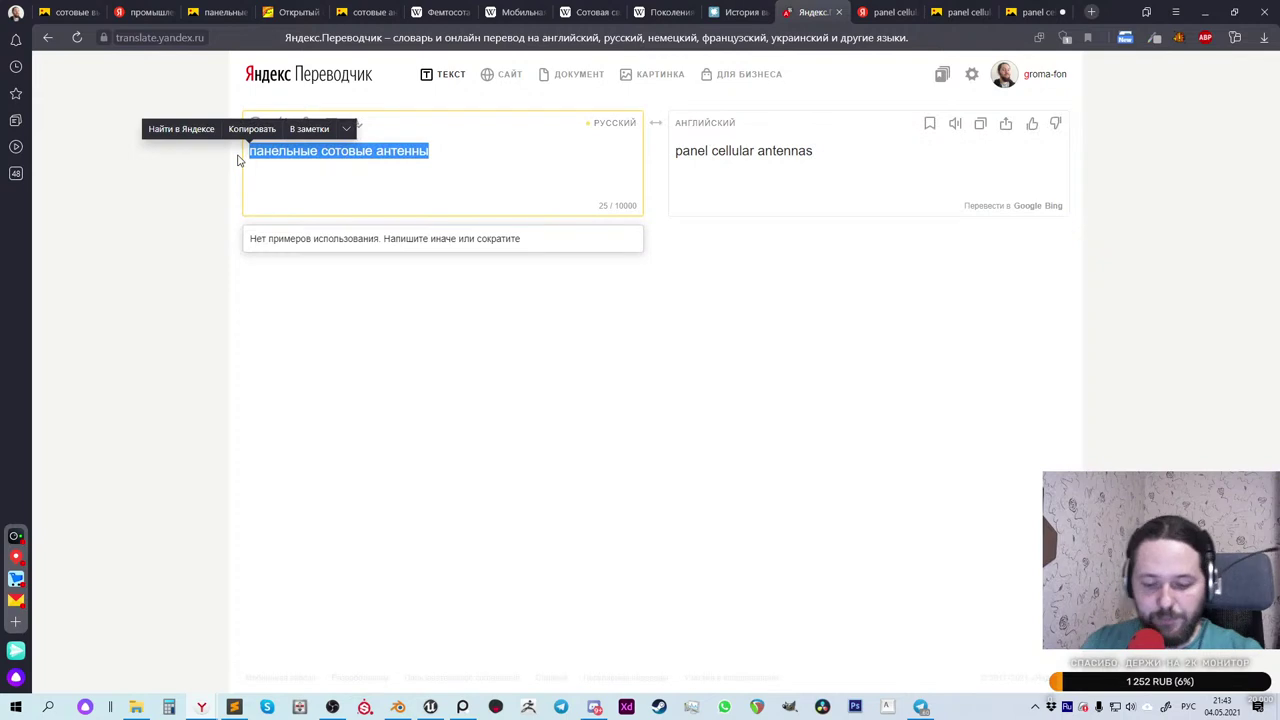
text(произво)
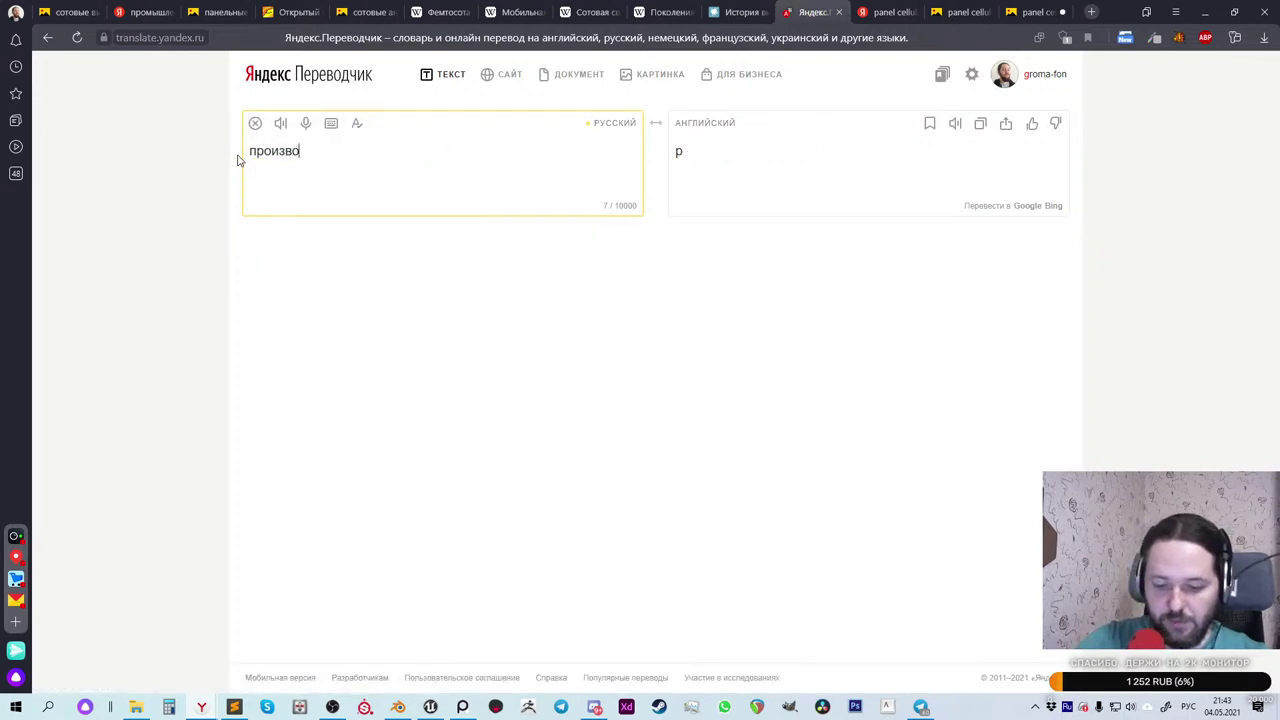
text(дители )
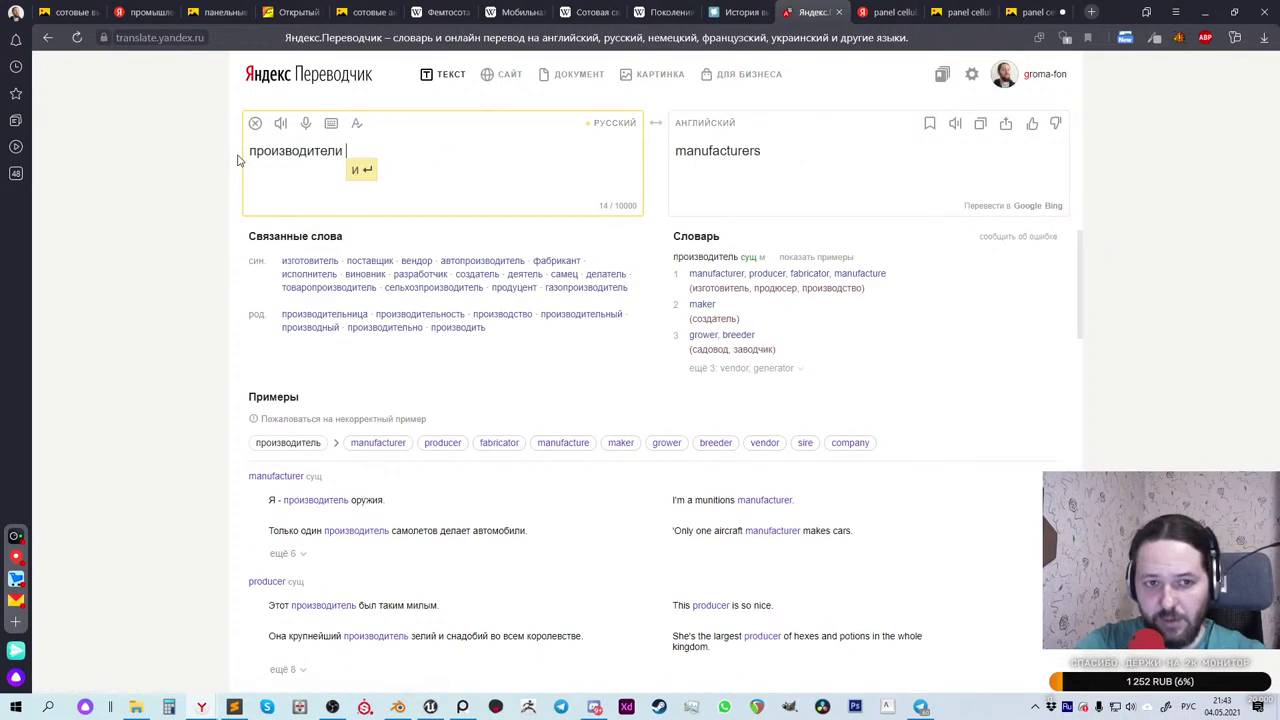
text(обо)
text(ру)
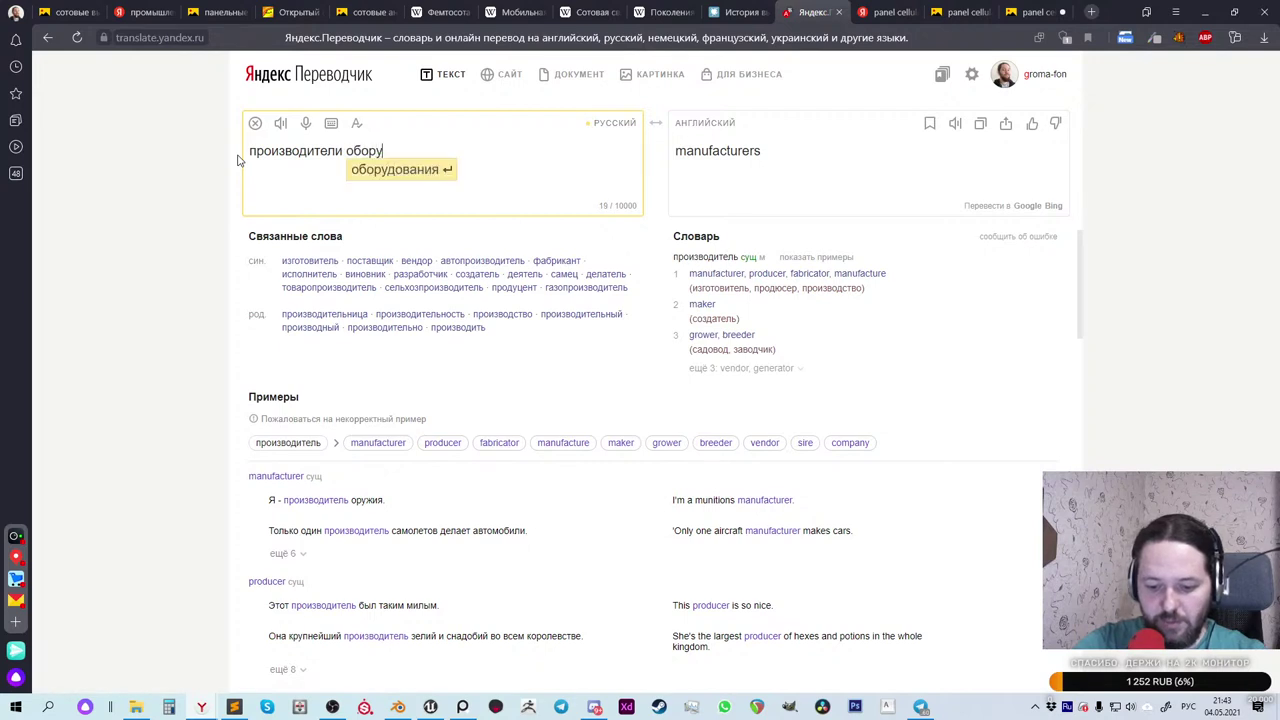
text(дования для со)
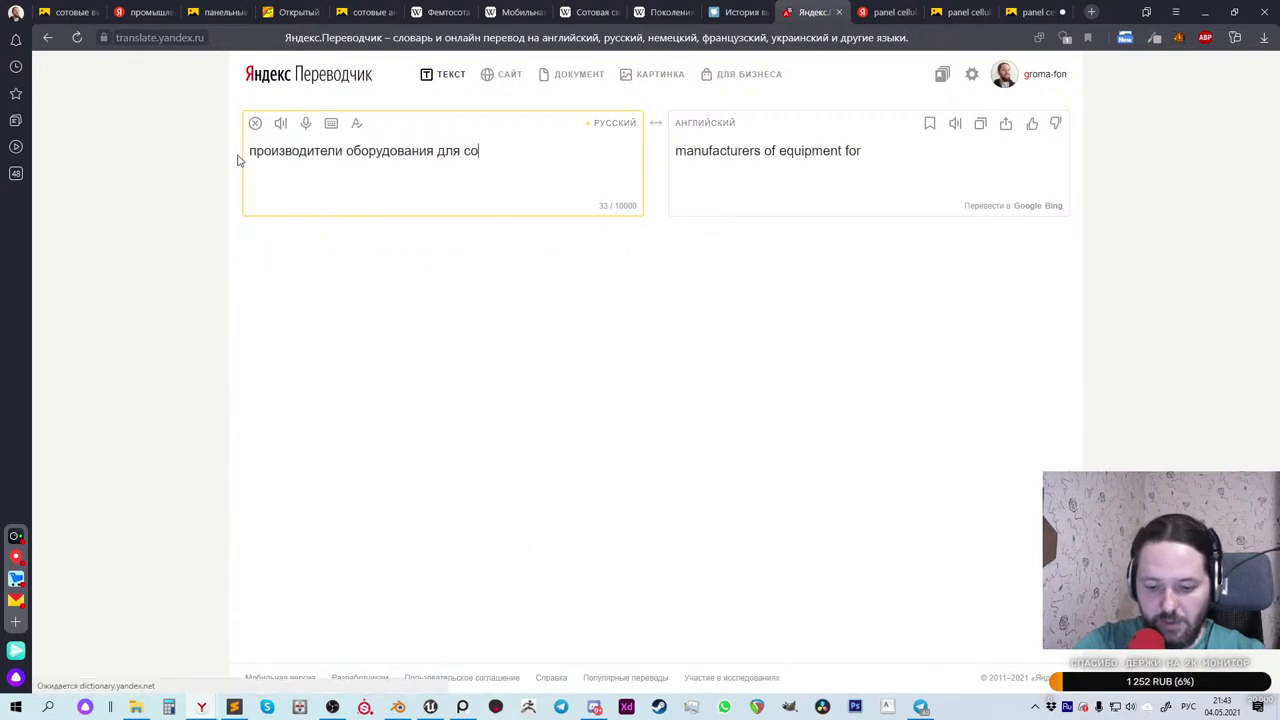
text(товых вышек)
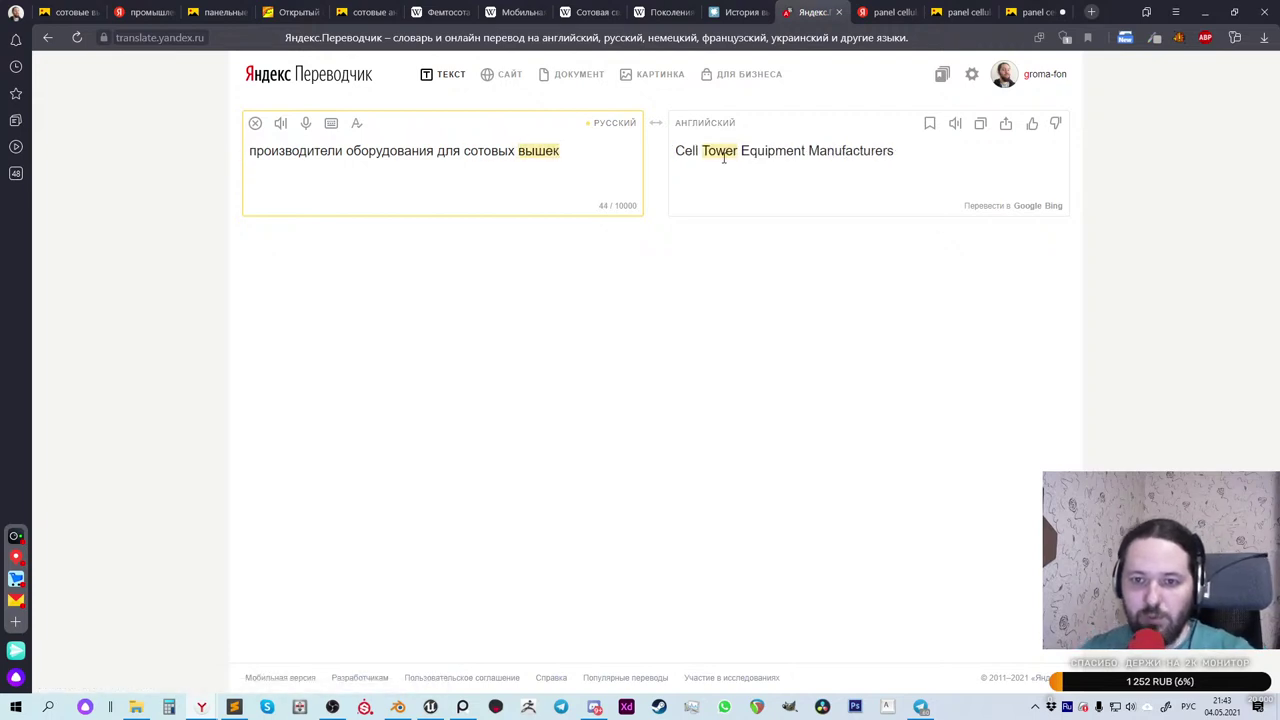
click(978, 130)
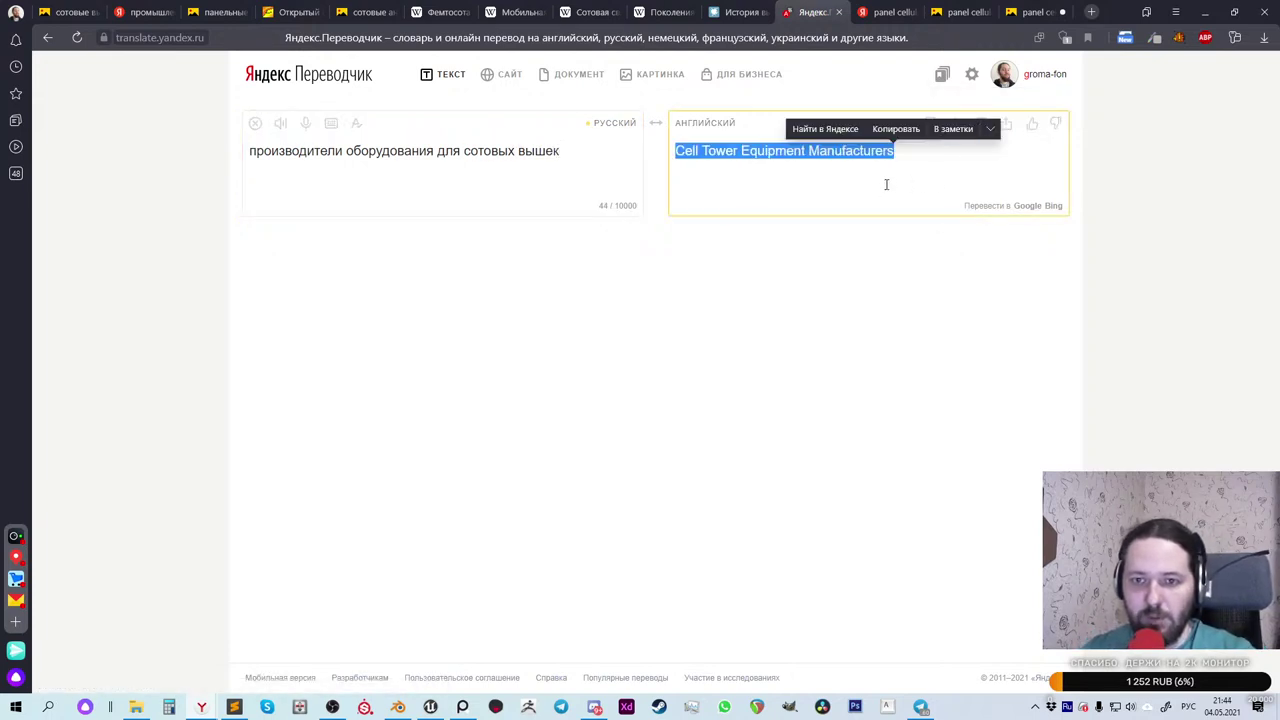
click(1091, 12)
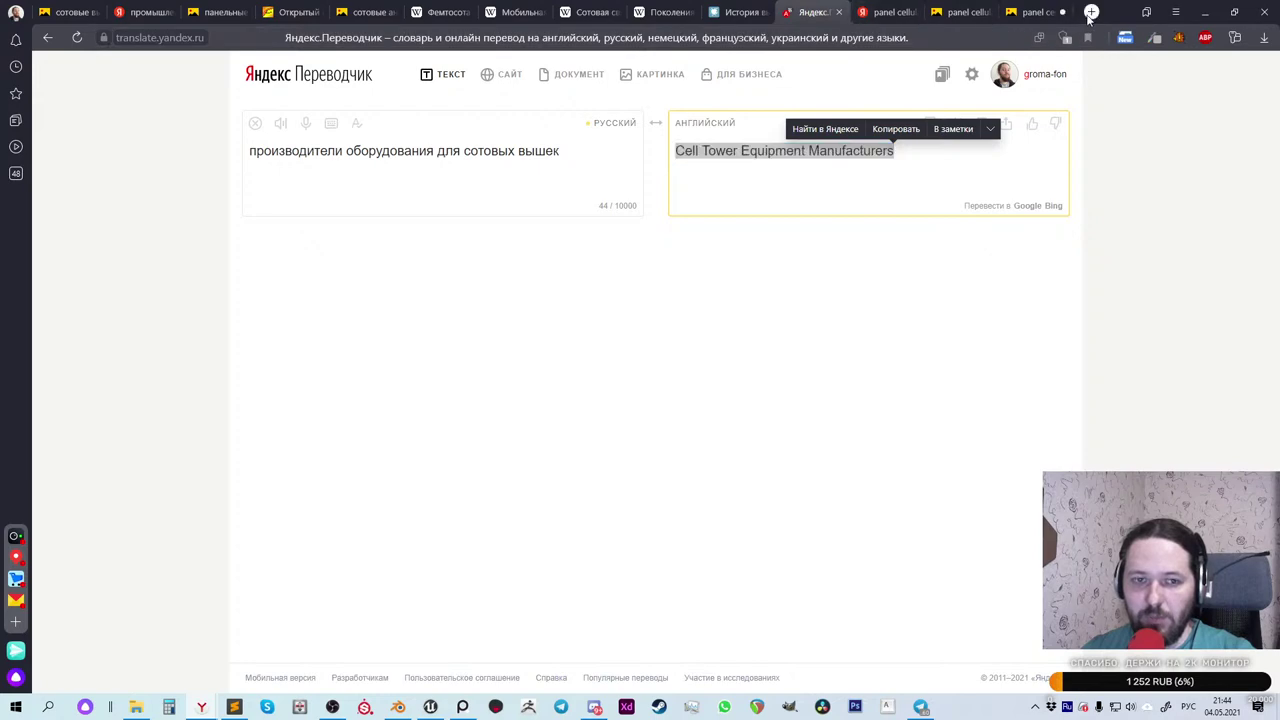
Step: Search Yandex for 'Cell Tower Equipment Manufacturers' and open the Global Sources, Alibaba and Exporthub results in background tabs
key(ctrl+v)
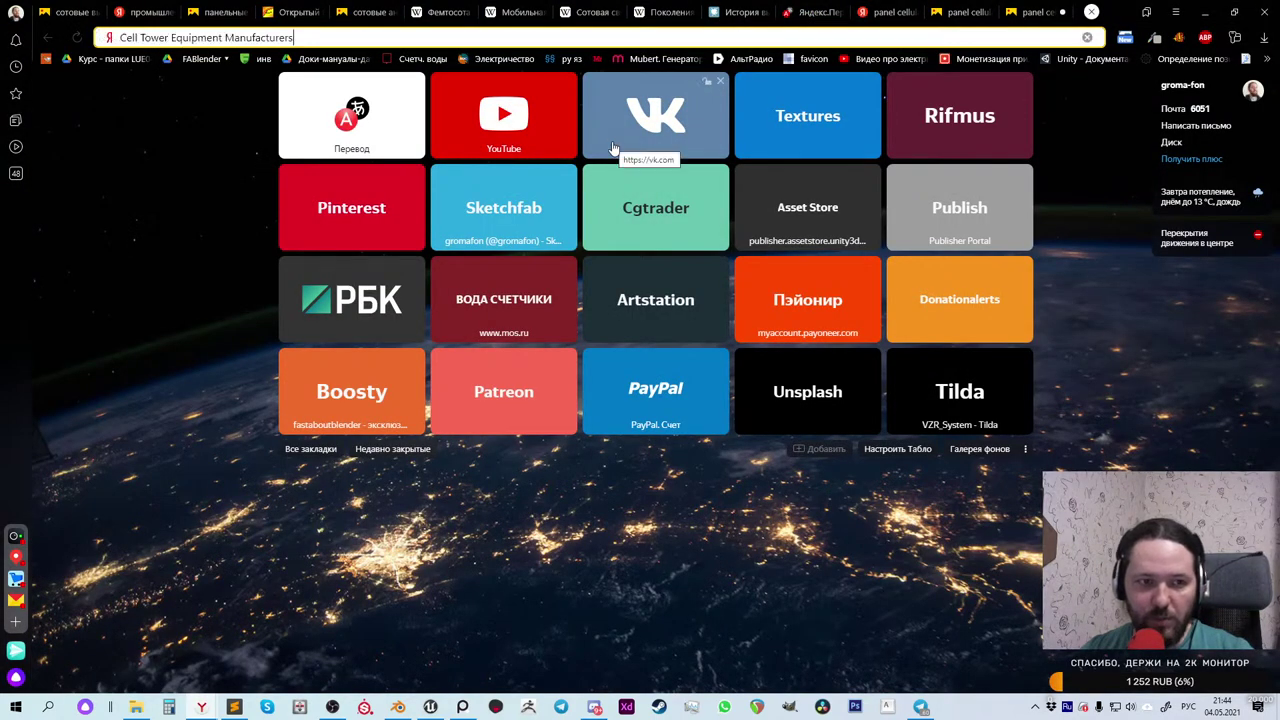
key(Return)
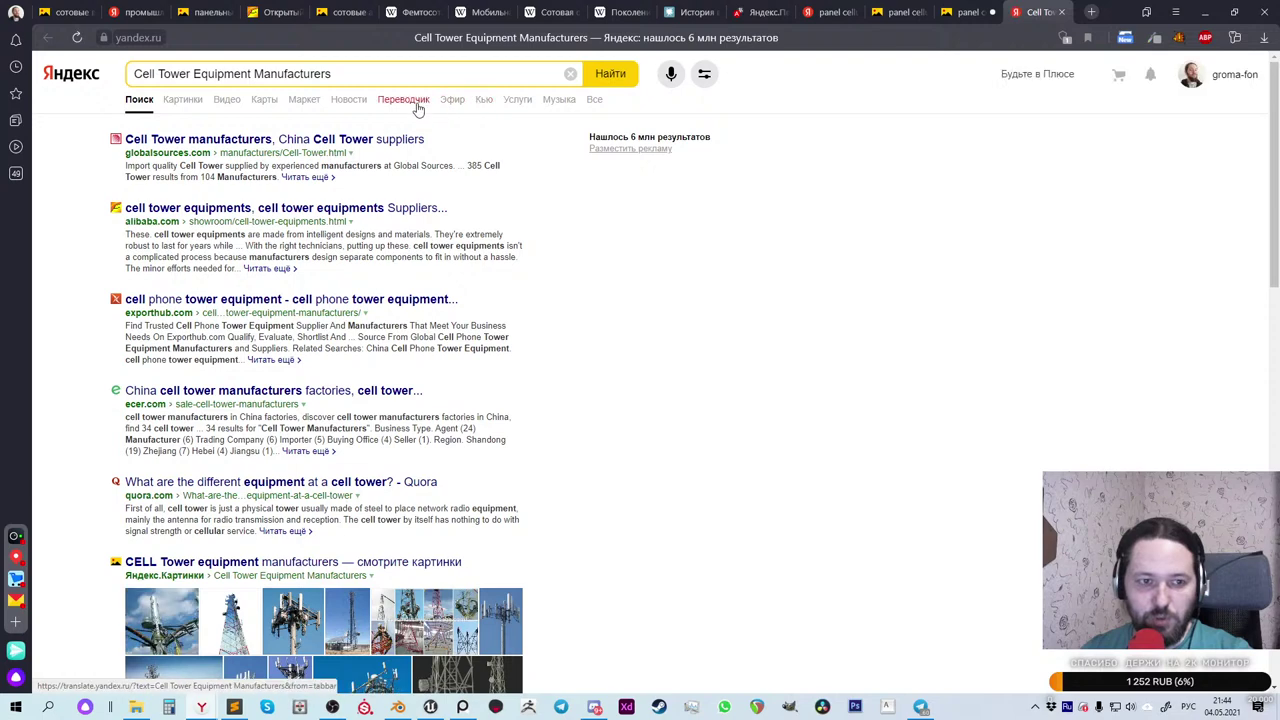
middle_click(255, 143)
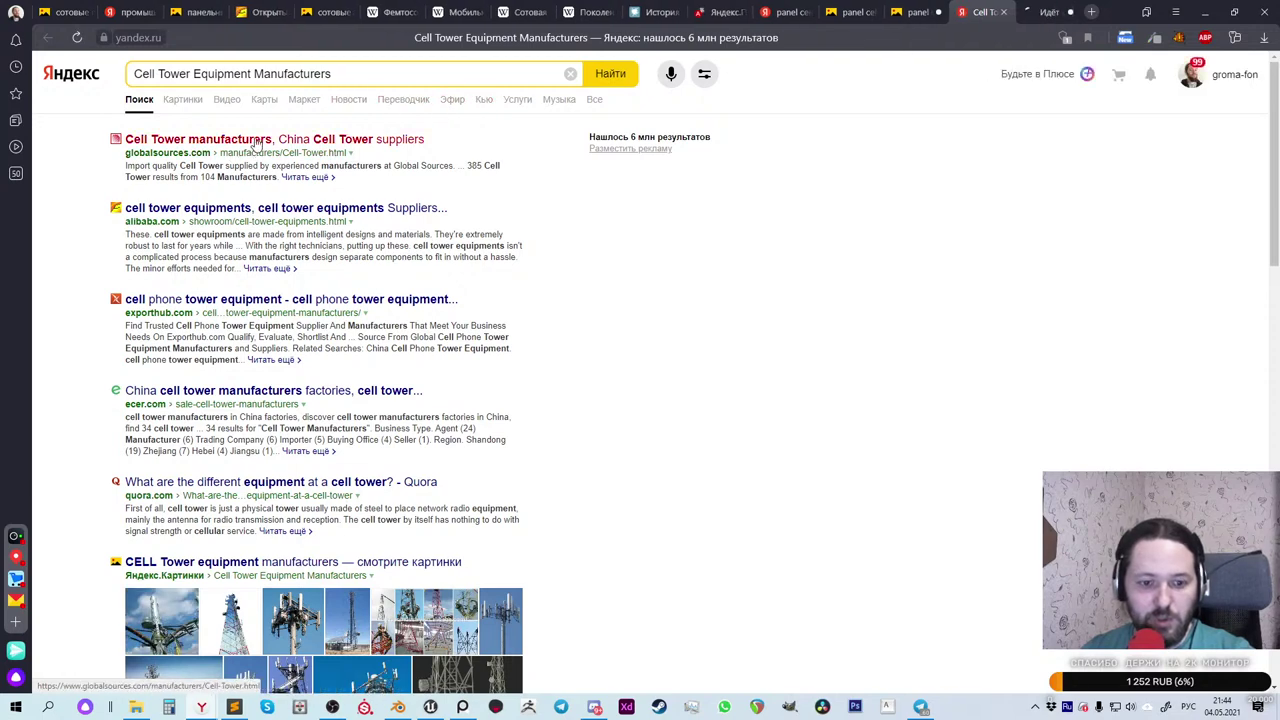
middle_click(255, 208)
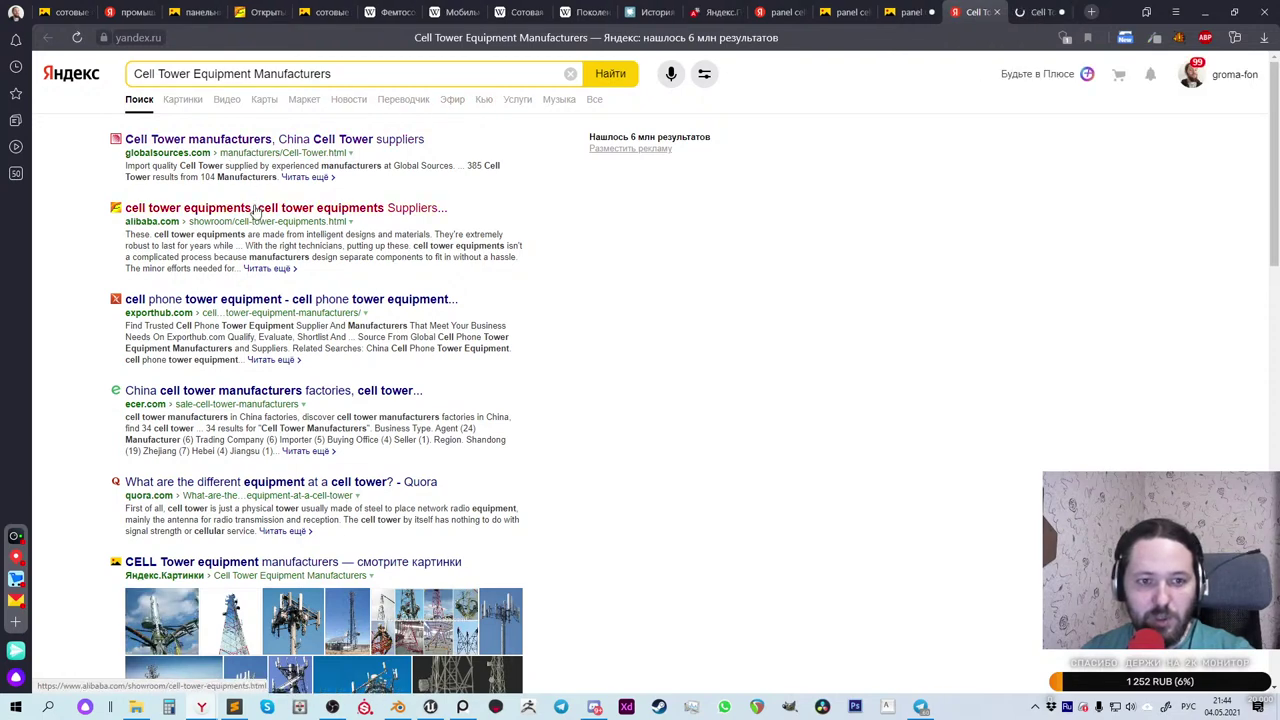
middle_click(279, 303)
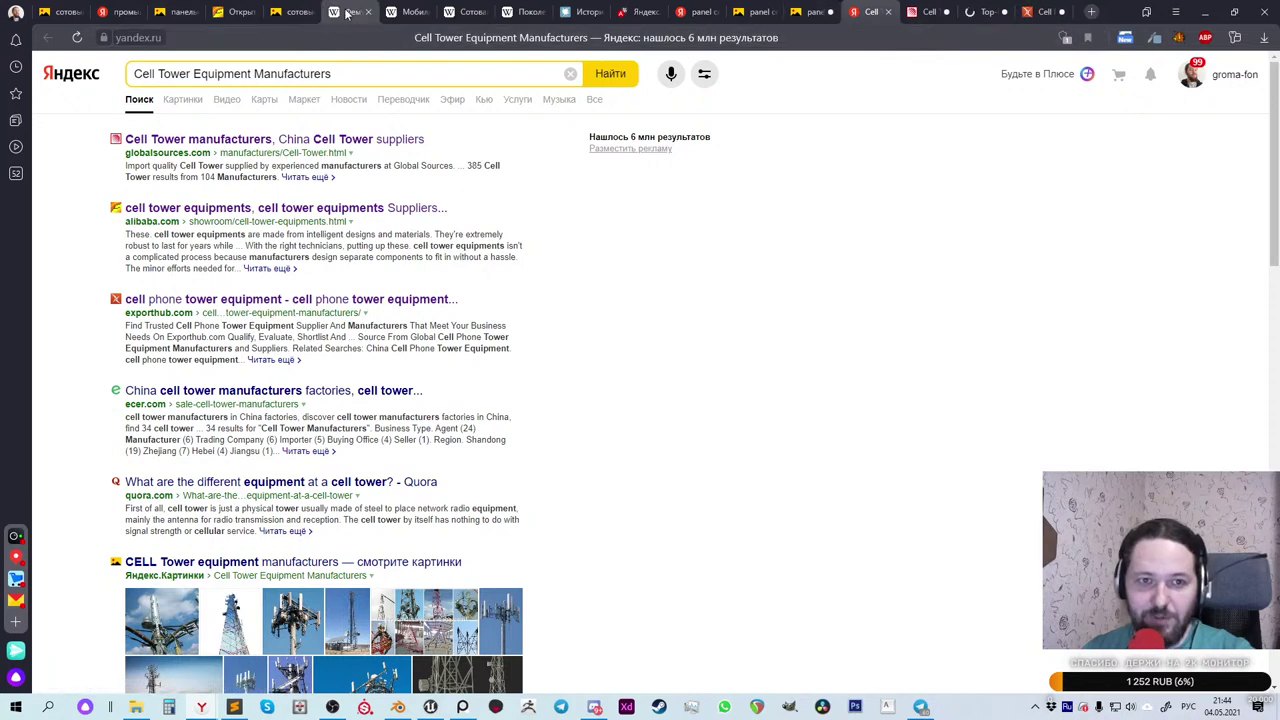
Step: Switch to the Global Sources Cell Tower listing, close the RFQ popup and scroll through the products
click(928, 11)
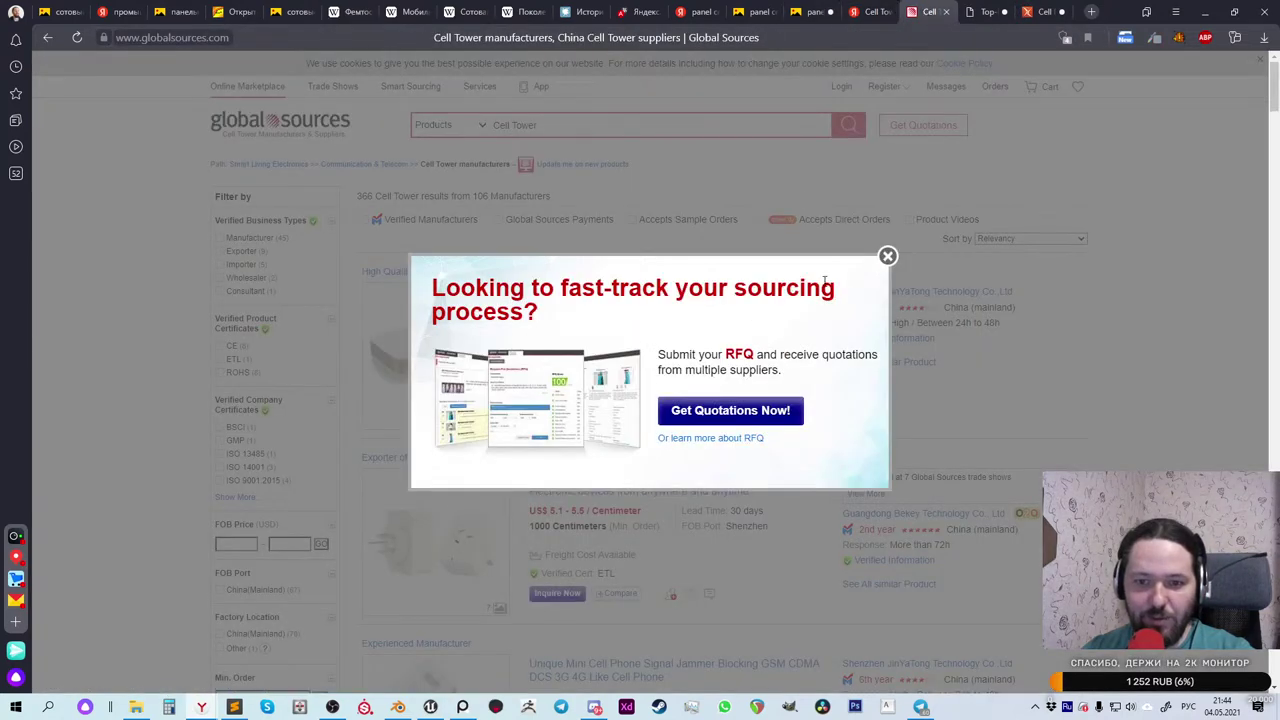
click(887, 258)
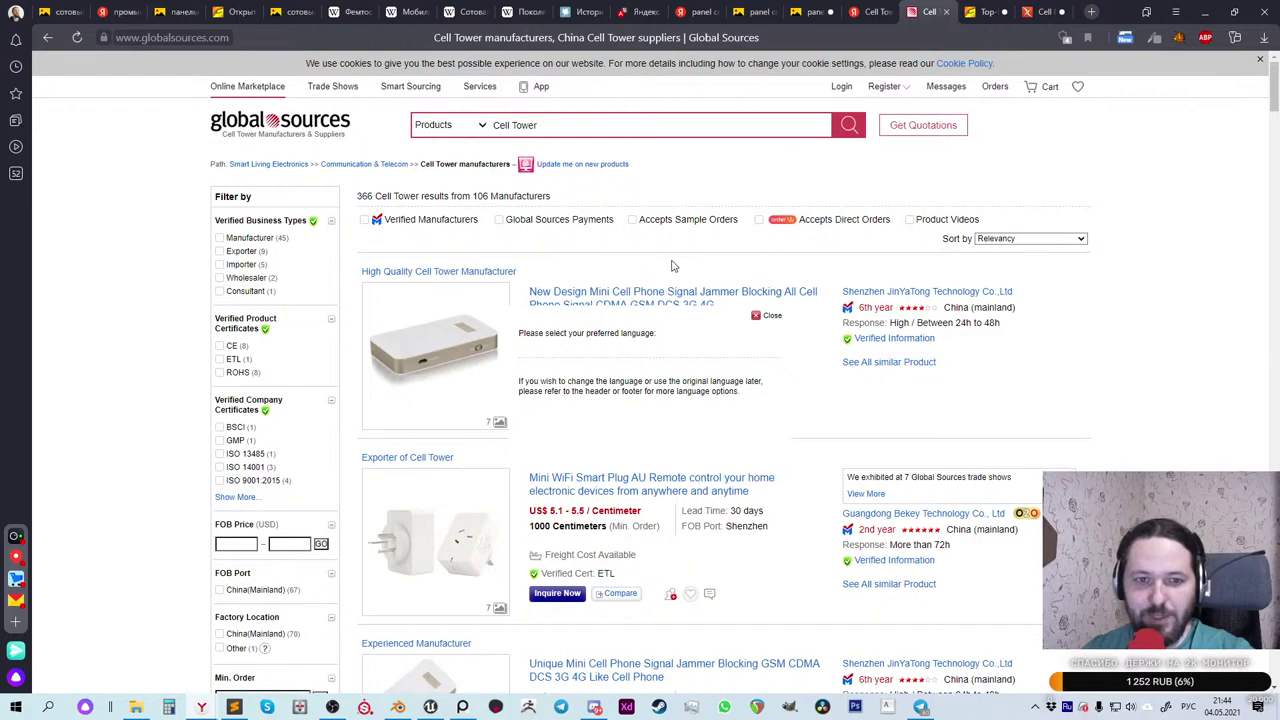
scroll(672, 266, down, 1)
scroll(672, 266, down, 5)
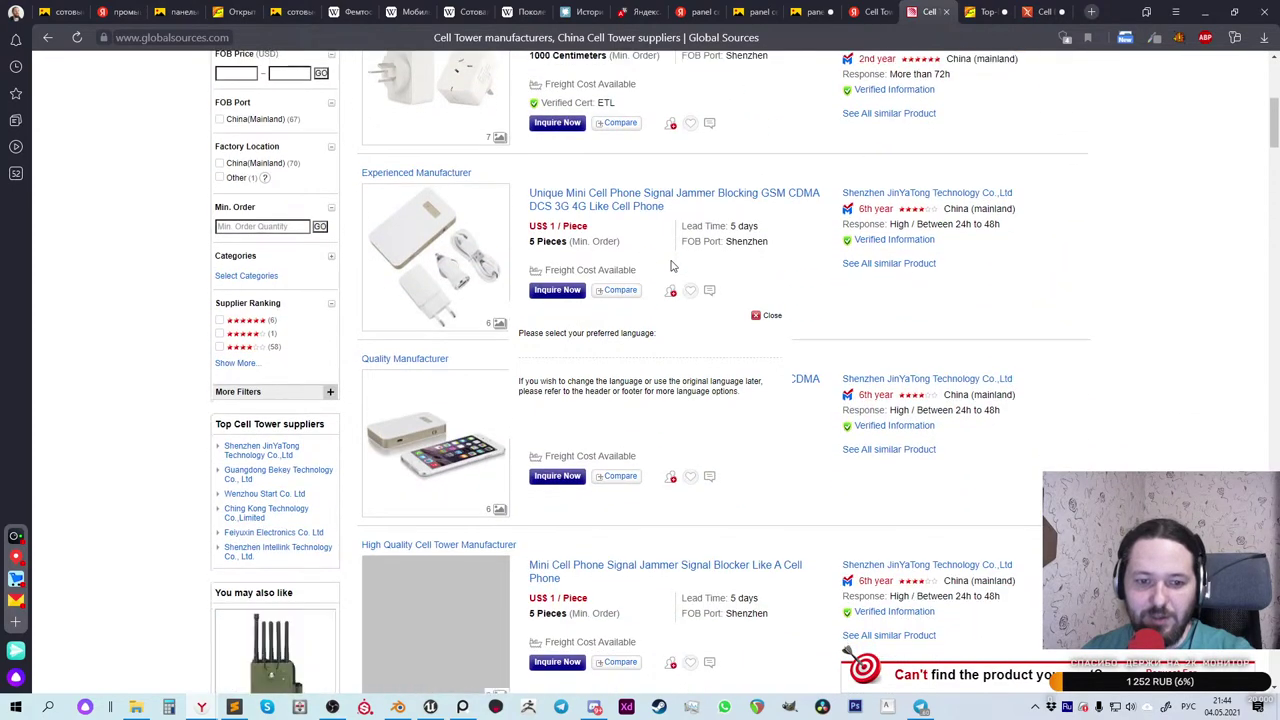
scroll(672, 266, down, 5)
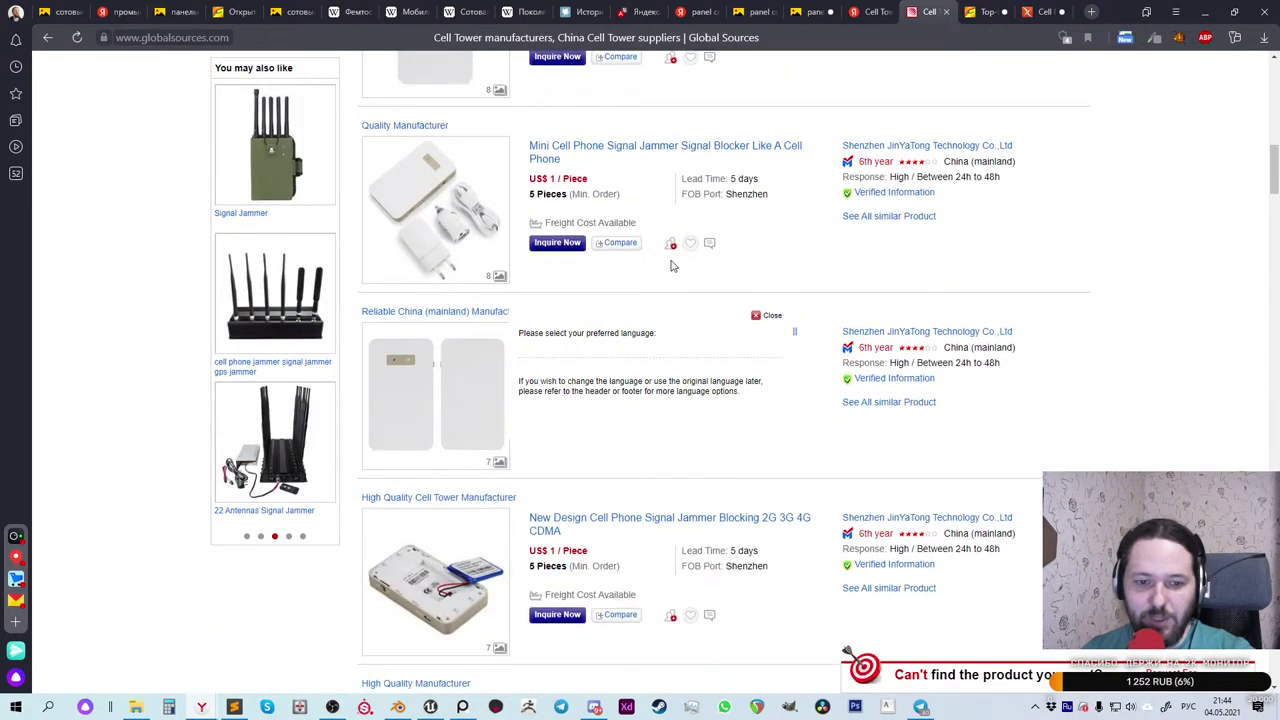
scroll(672, 266, down, 4)
scroll(672, 266, down, 4)
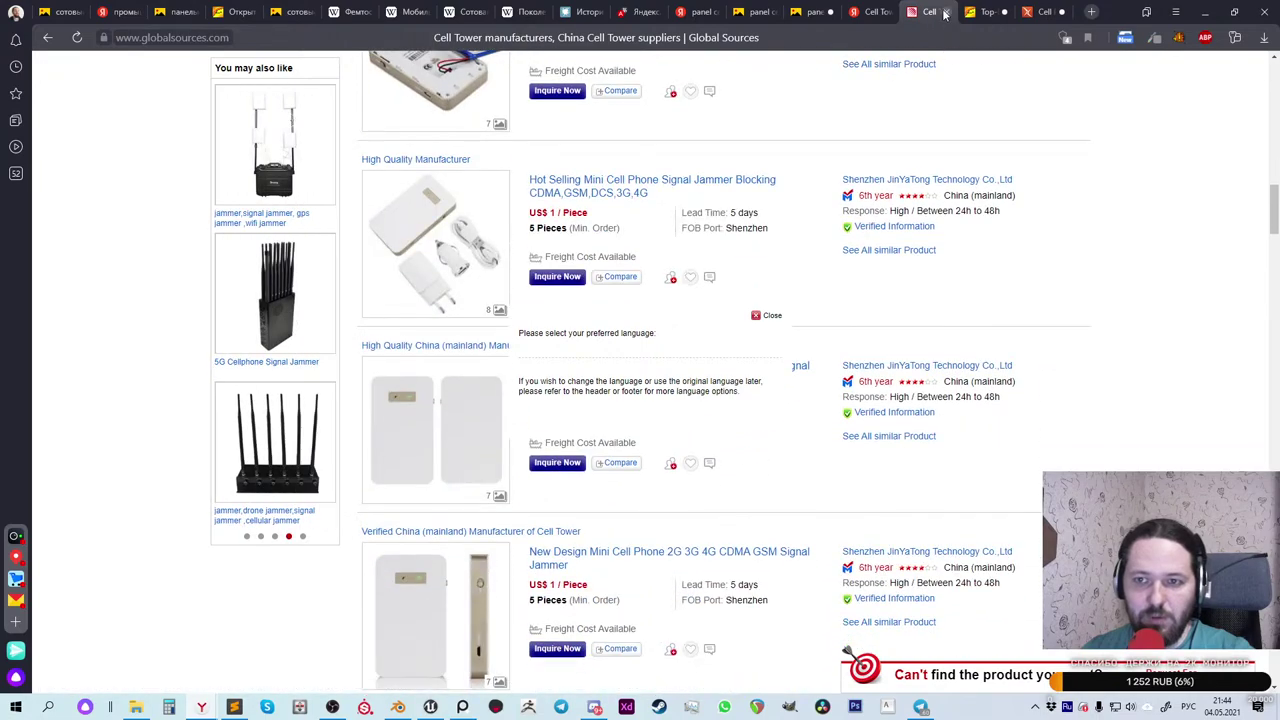
Step: Browse the Alibaba cell tower equipment results and go to page 2
click(930, 12)
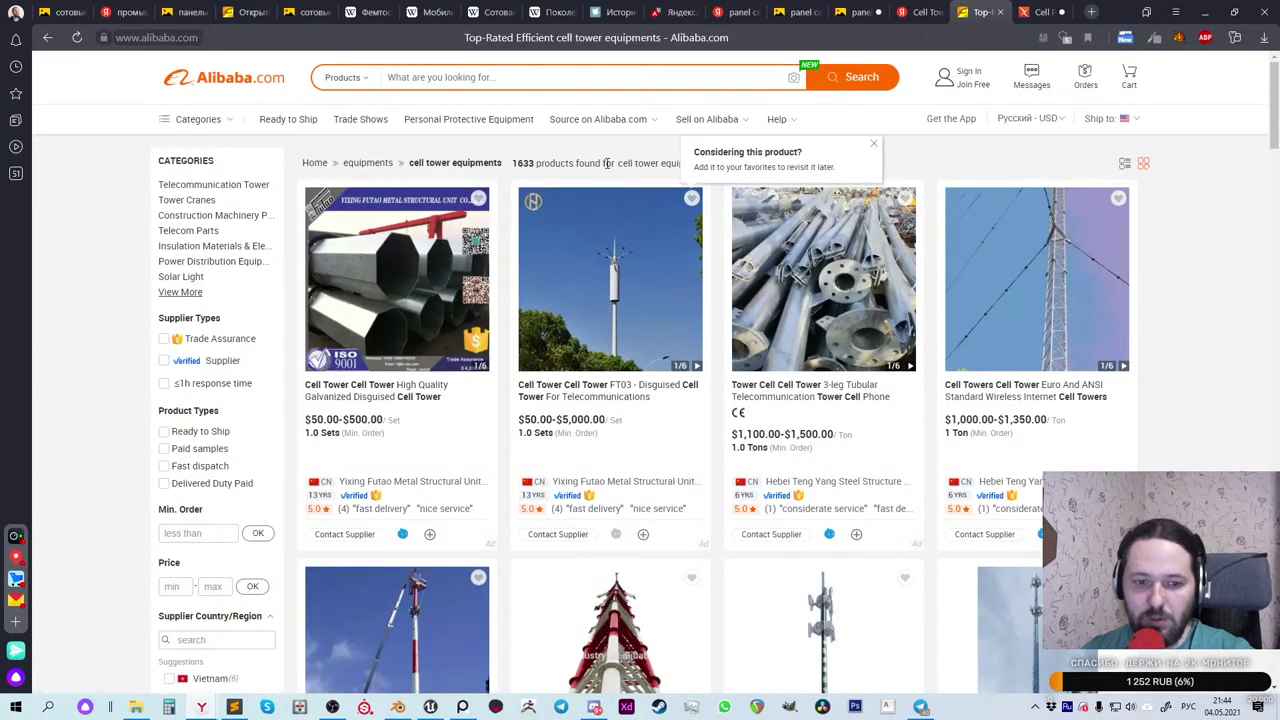
scroll(830, 280, down, 2)
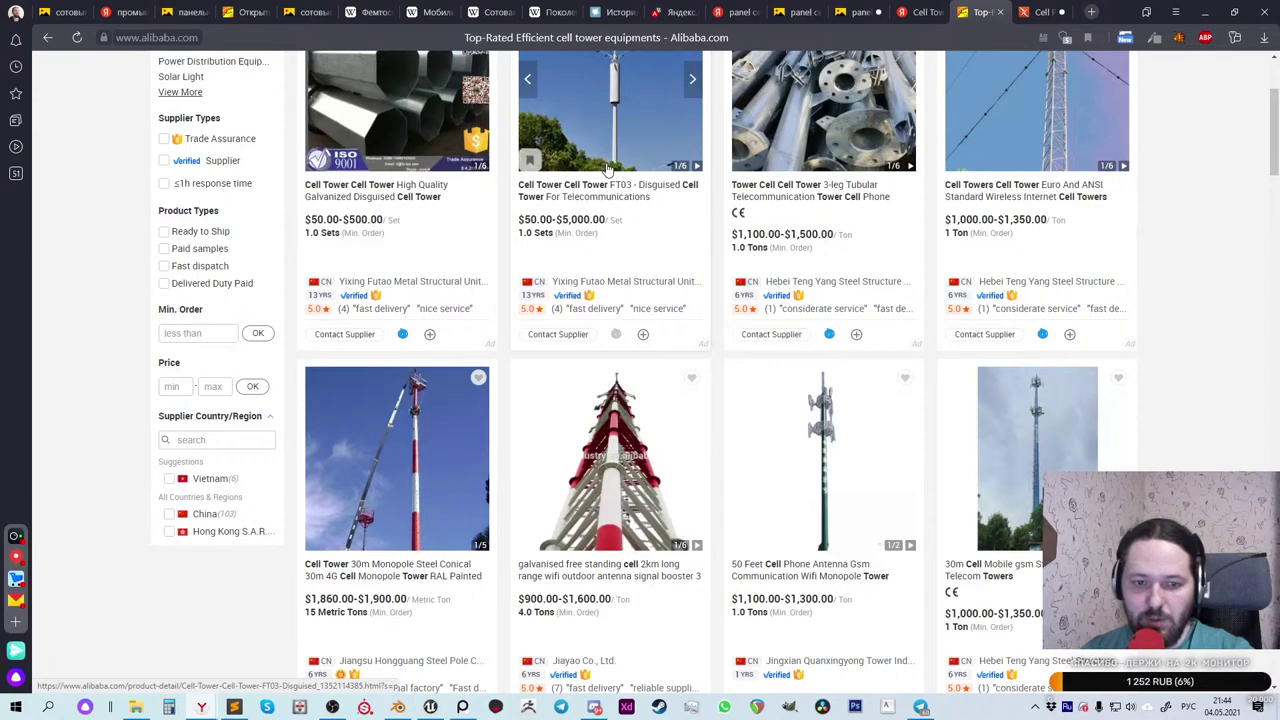
scroll(607, 168, down, 6)
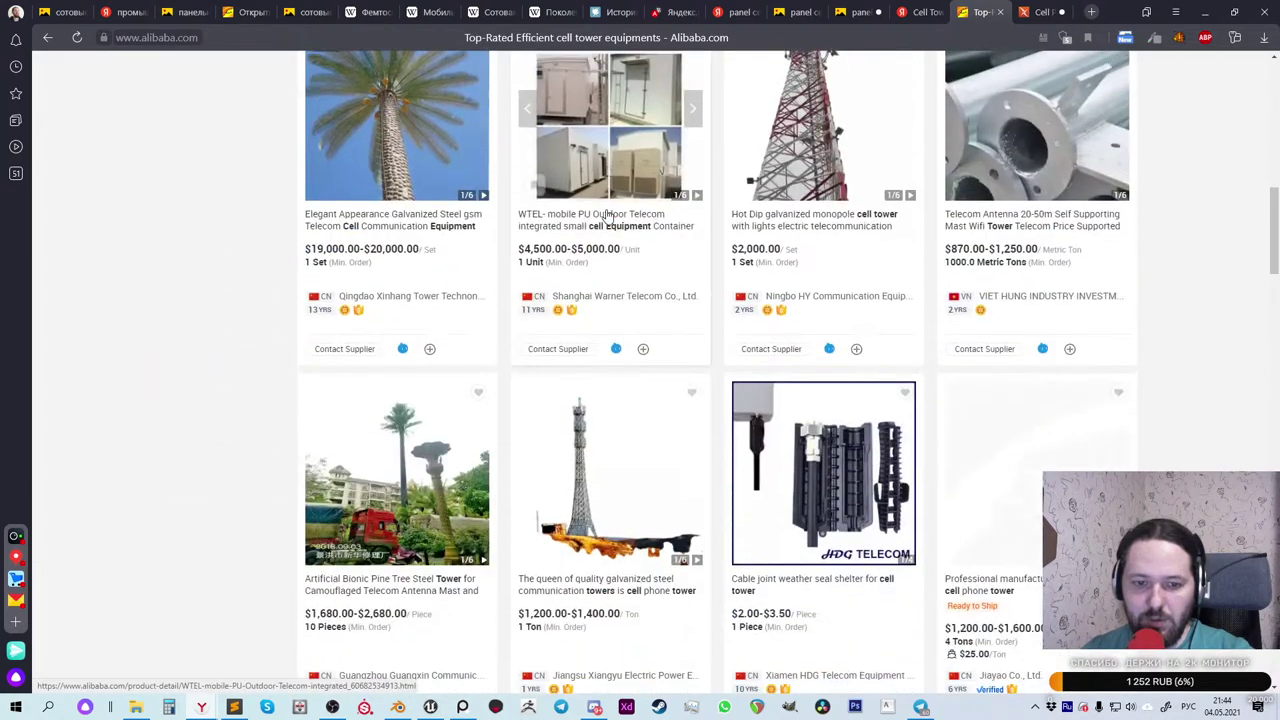
scroll(607, 216, down, 6)
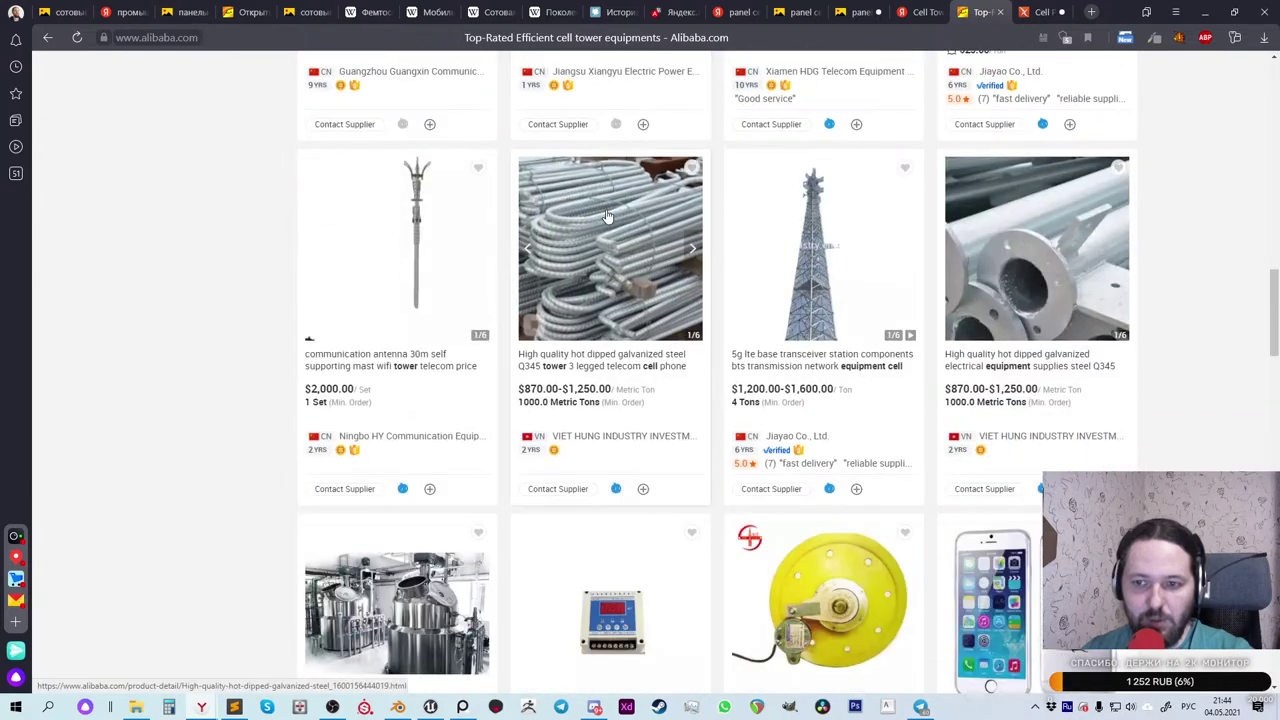
scroll(607, 216, down, 5)
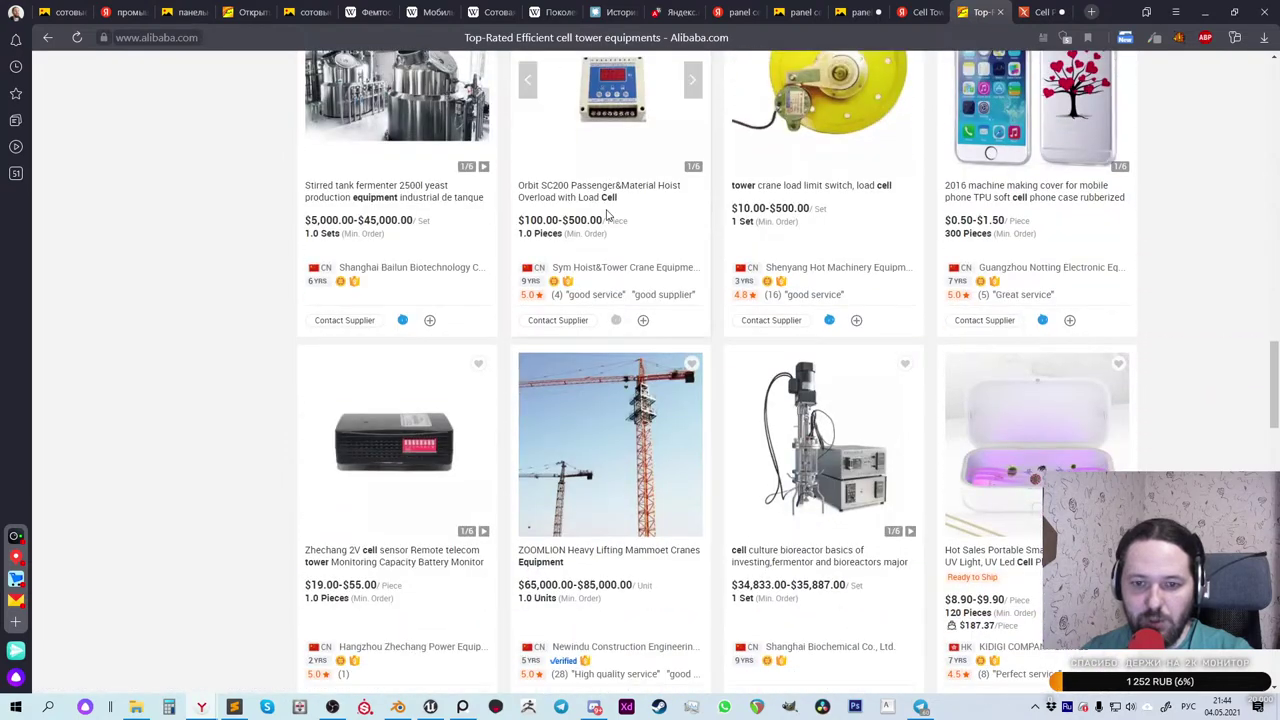
scroll(607, 215, down, 3)
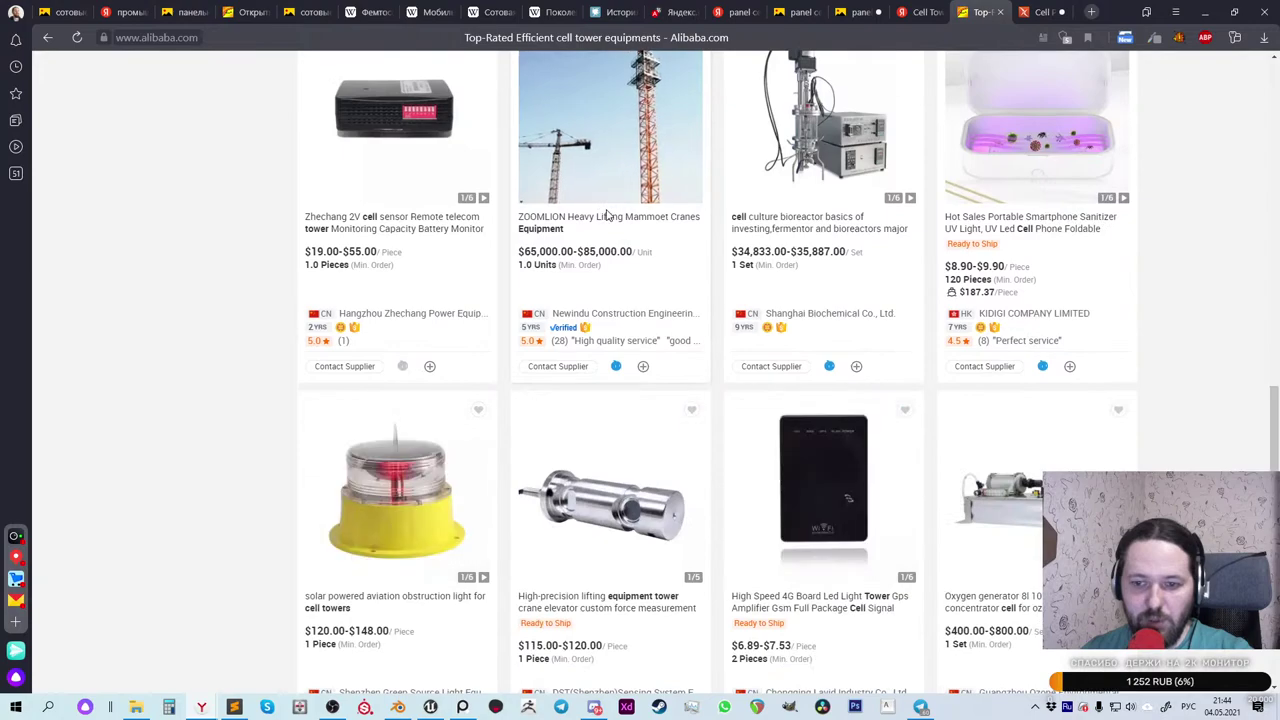
scroll(607, 216, down, 6)
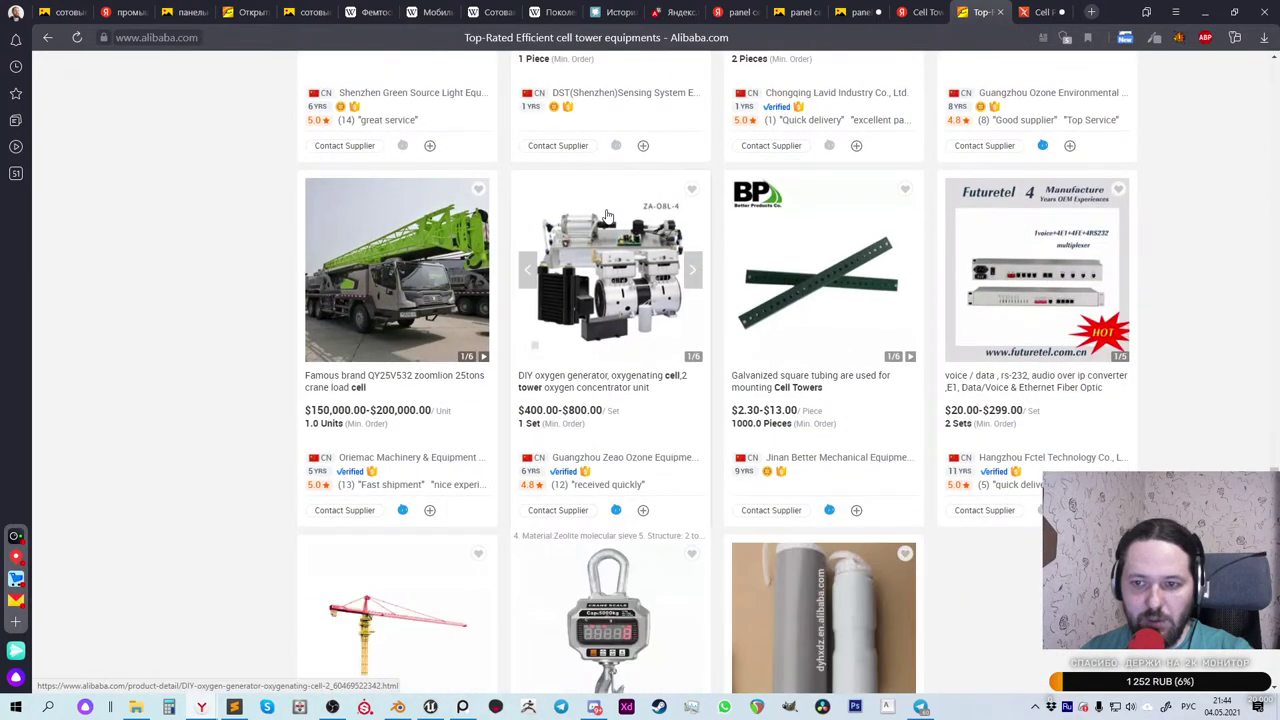
scroll(607, 216, down, 5)
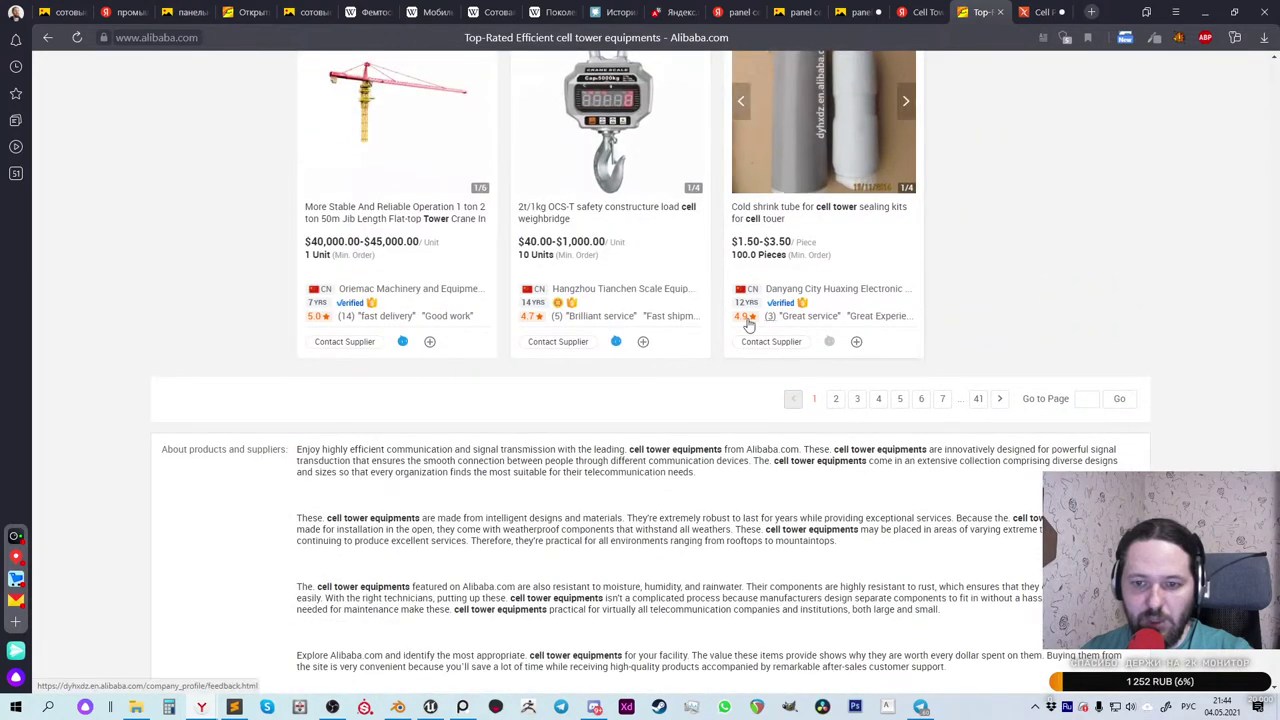
click(836, 399)
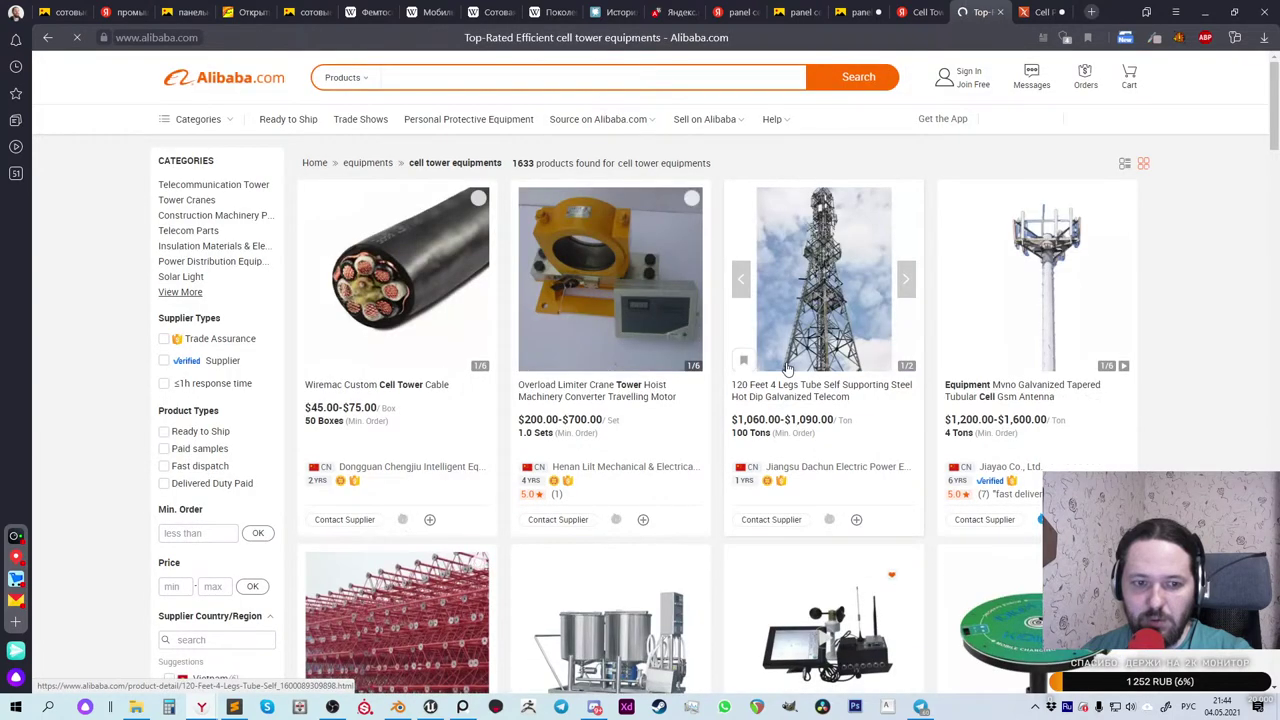
Step: Open the Wiremac Custom Cell Tower Cable listing, copy a screenshot of its photo, then switch to Exporthub
middle_click(417, 275)
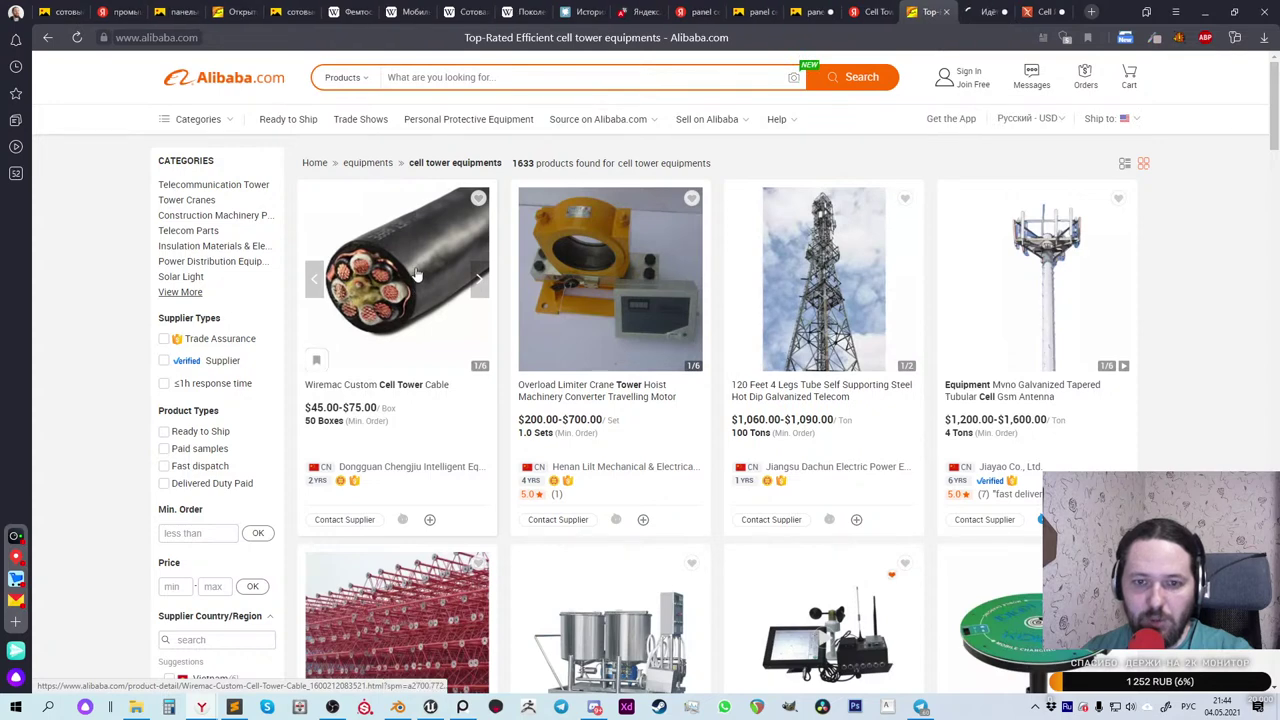
scroll(425, 270, down, 3)
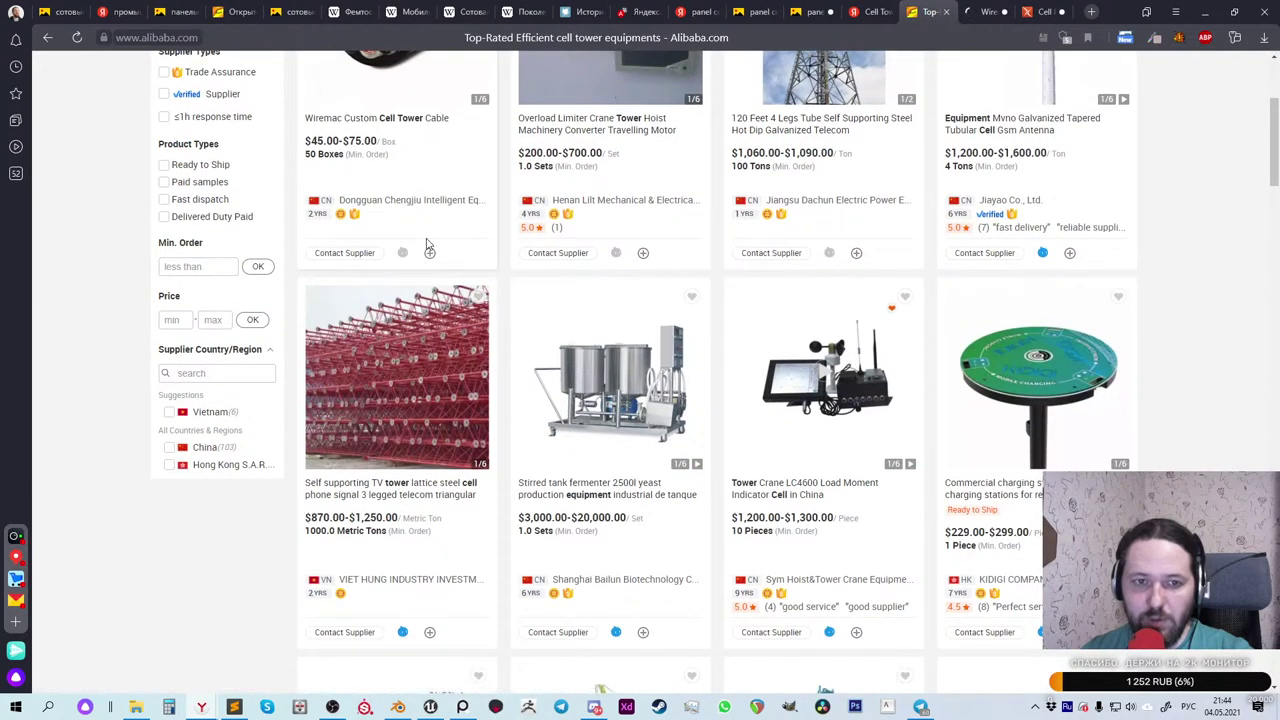
scroll(450, 230, up, 3)
key(ctrl+Tab)
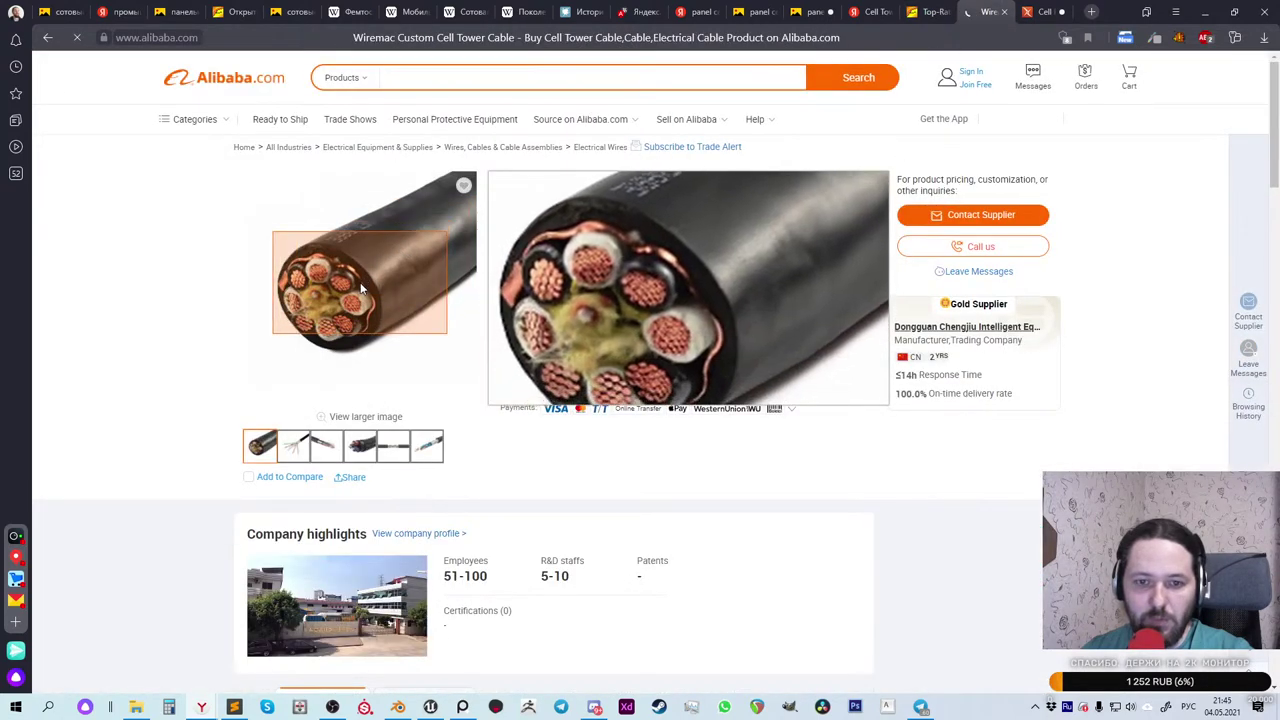
right_click(390, 260)
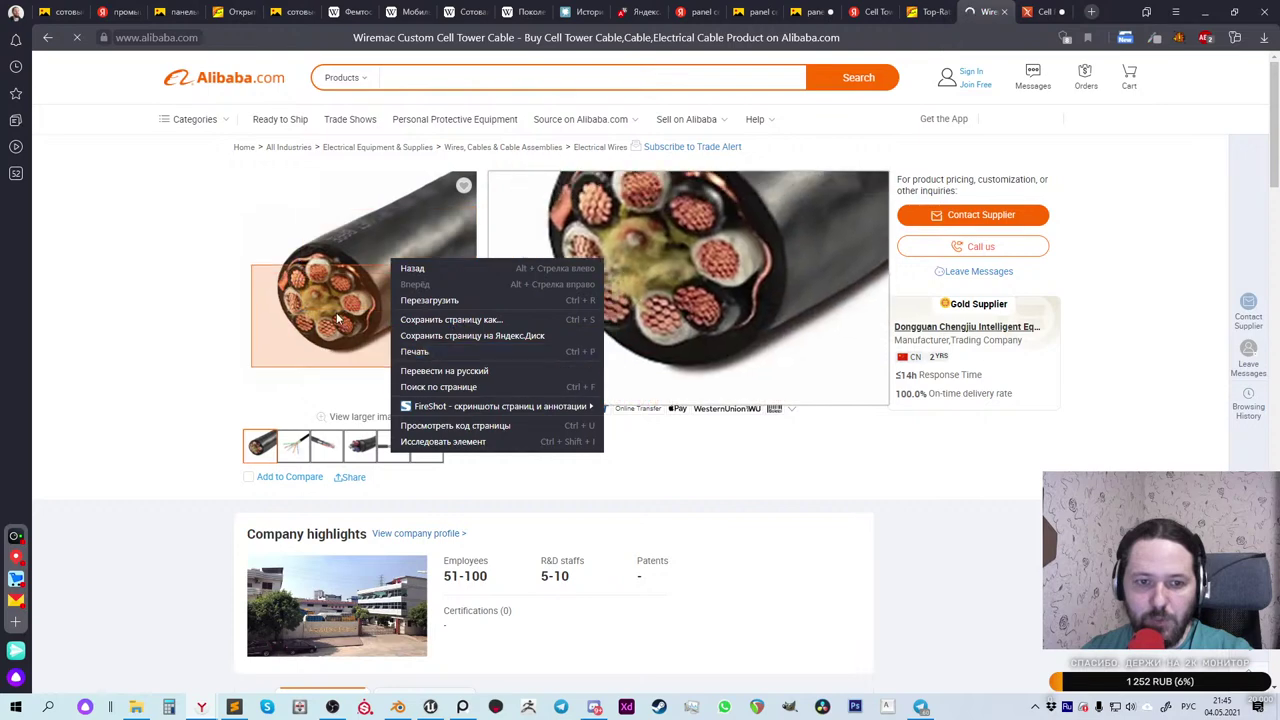
click(146, 230)
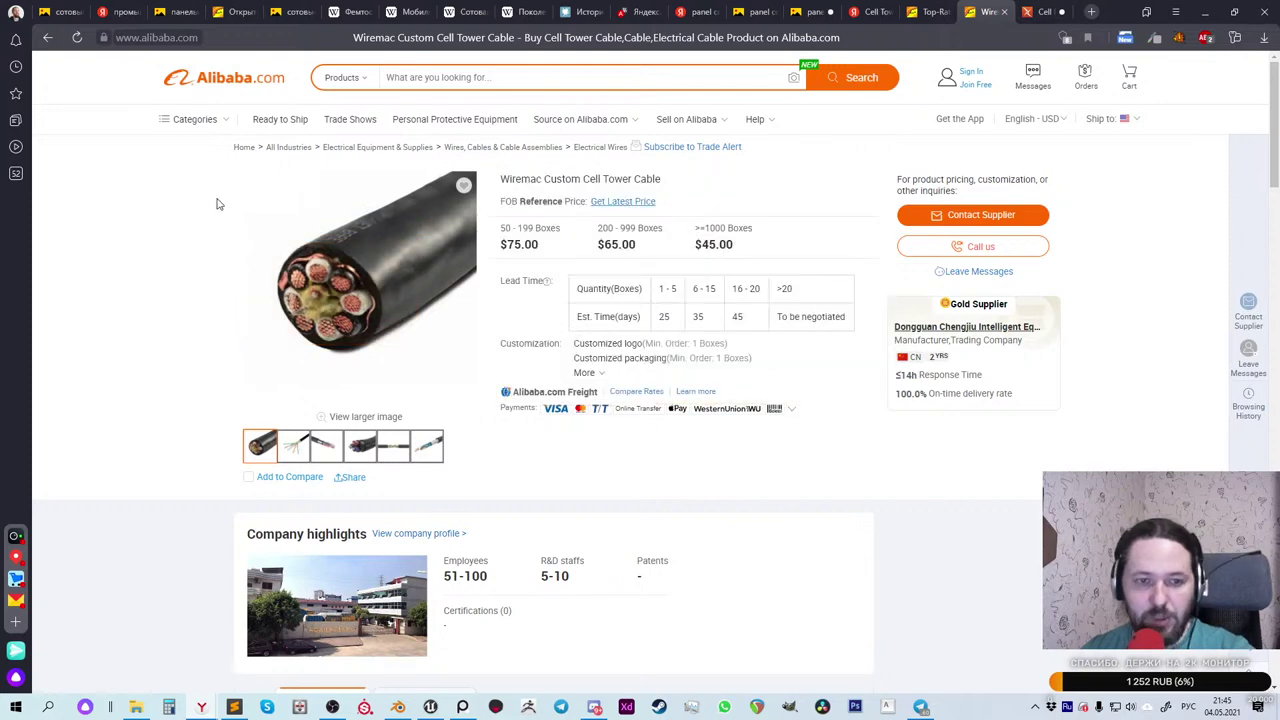
key(ctrl+shift+2)
drag(200, 150, 486, 401)
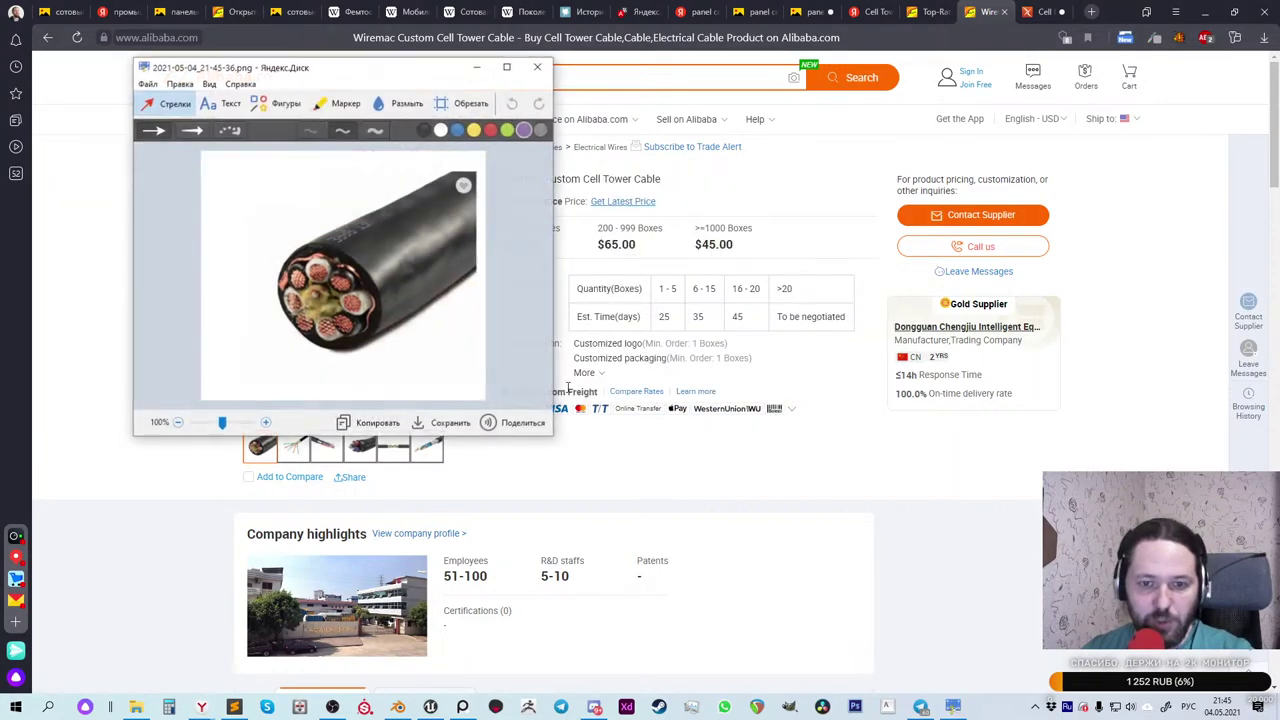
click(372, 422)
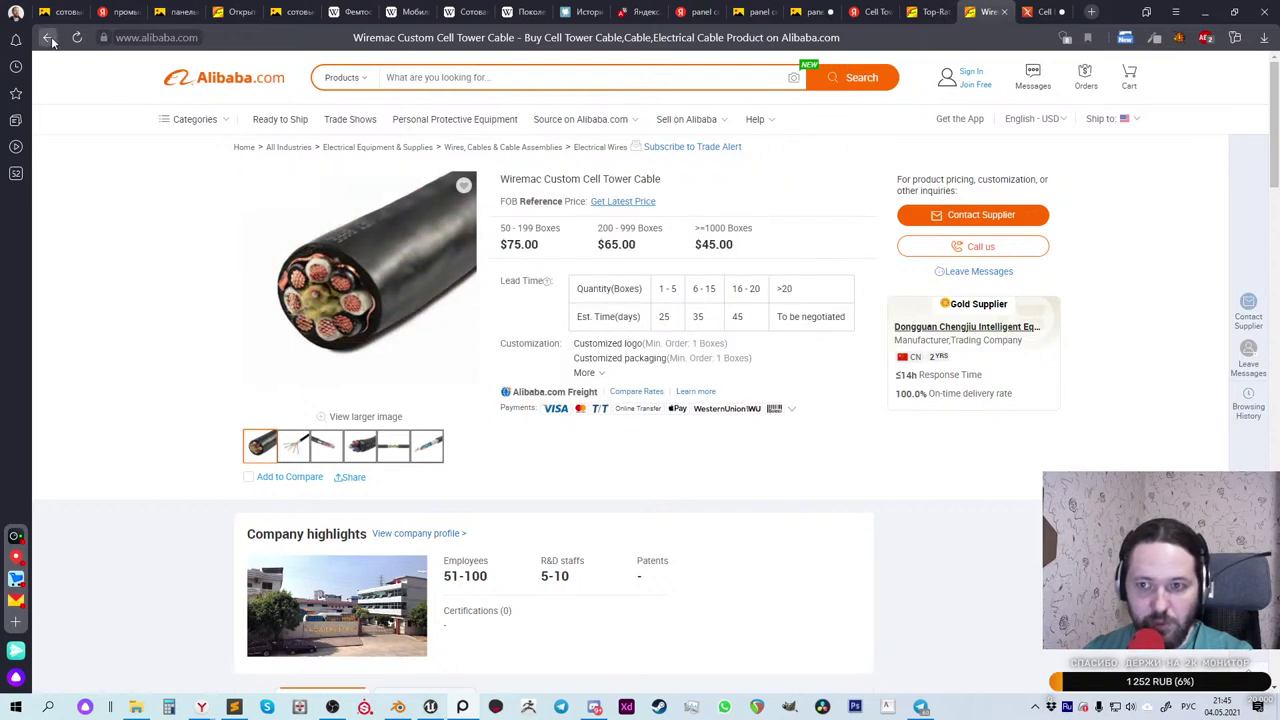
click(1042, 12)
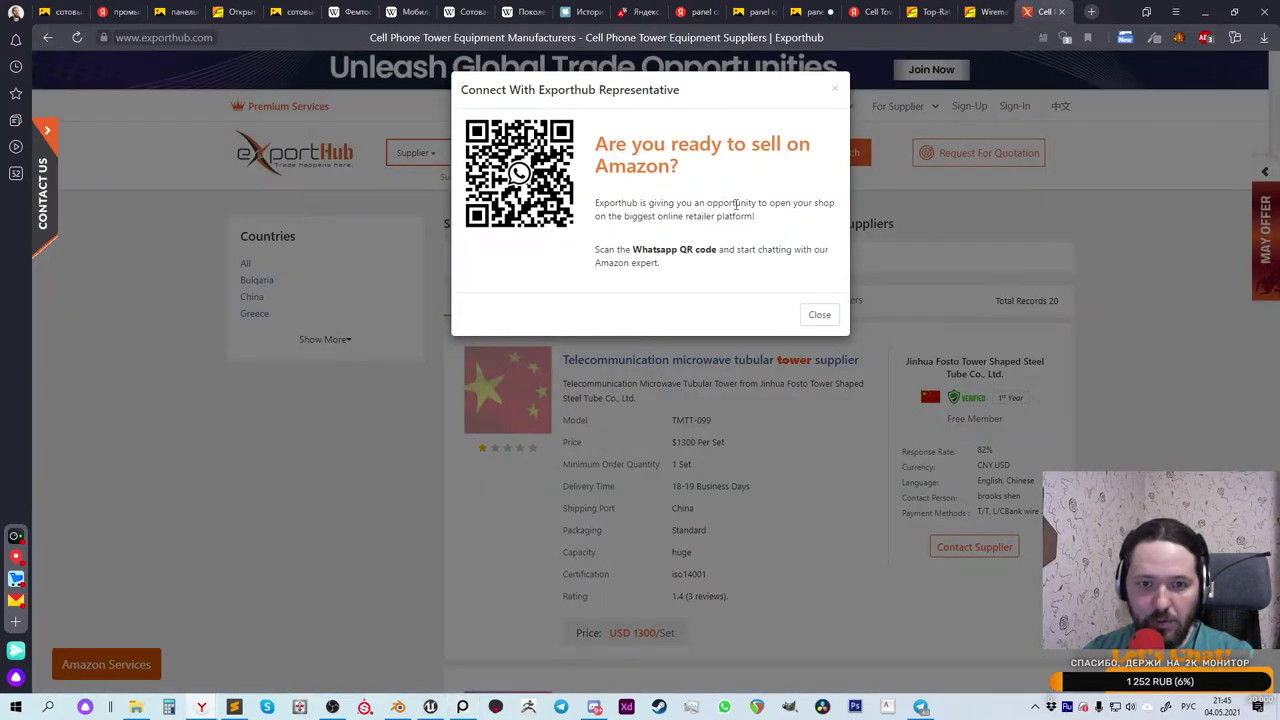
Step: Dismiss the Amazon popup, skim Exporthub, then close the Exporthub, Wiremac and Alibaba tabs
click(835, 89)
scroll(757, 302, down, 2)
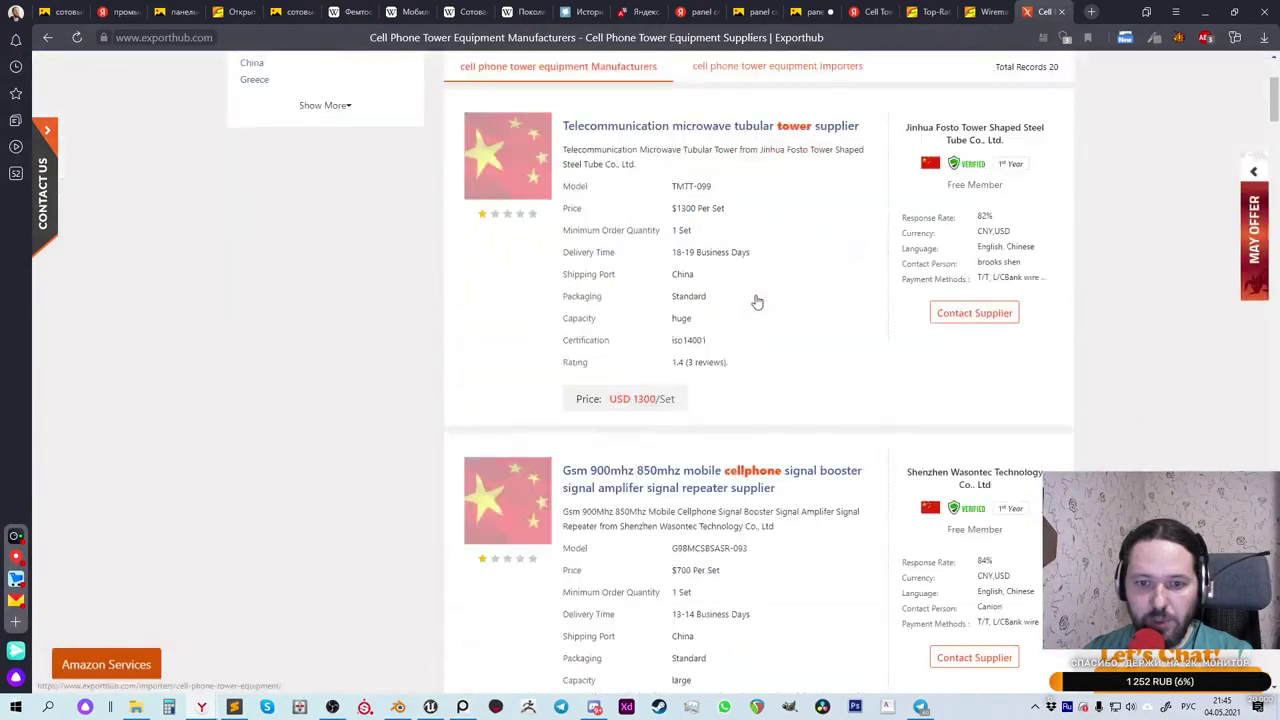
scroll(757, 302, down, 2)
scroll(757, 302, down, 2)
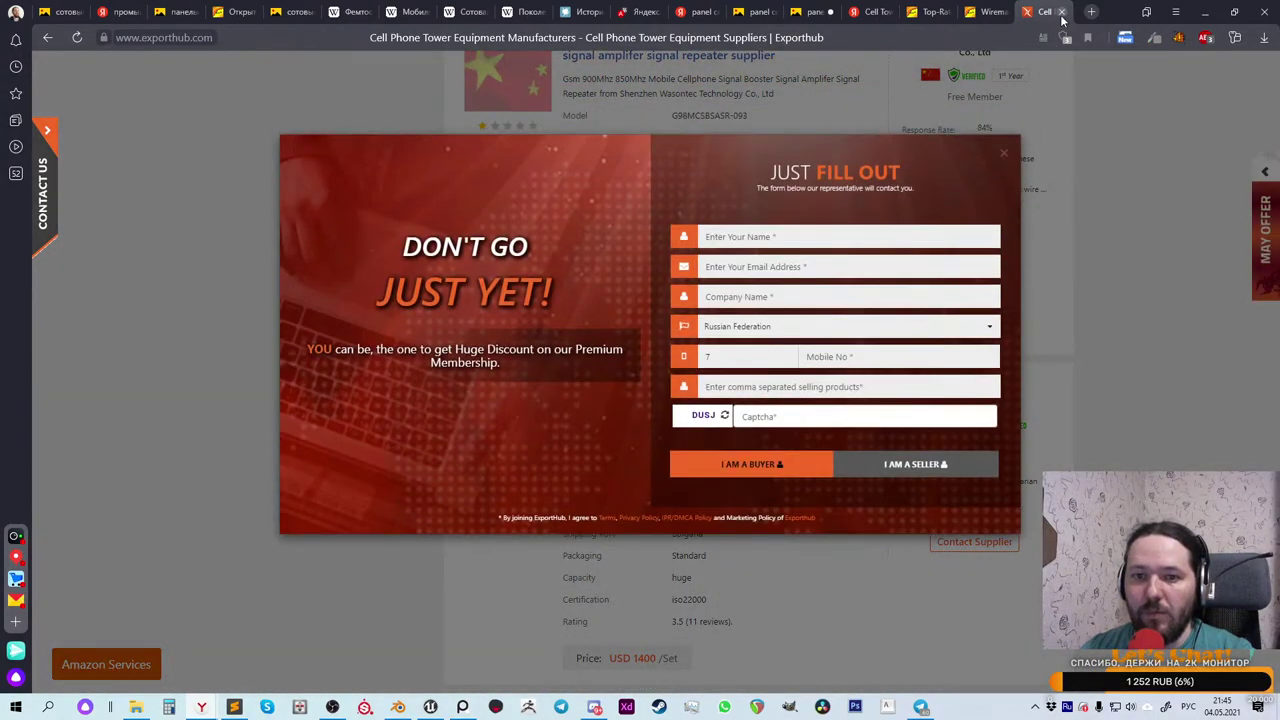
click(1062, 14)
click(1062, 14)
click(1062, 14)
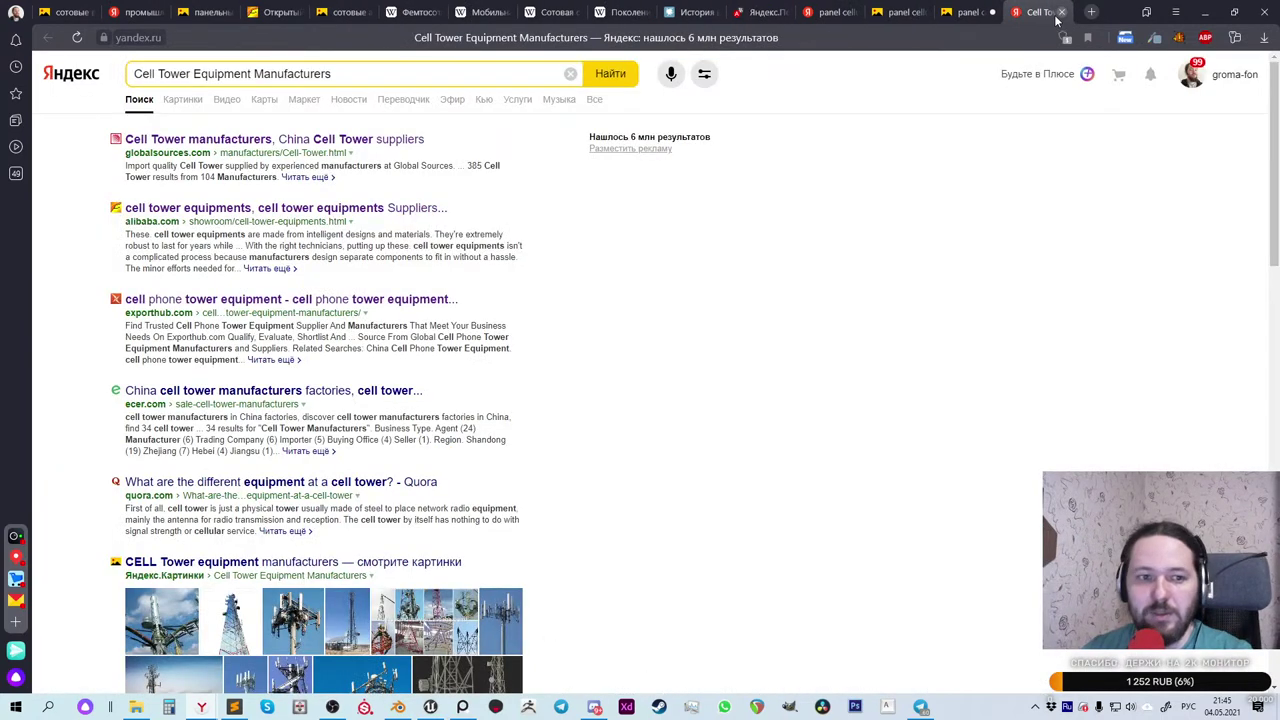
Step: Skim the ecer.com cell tower manufacturers result and close it
click(293, 392)
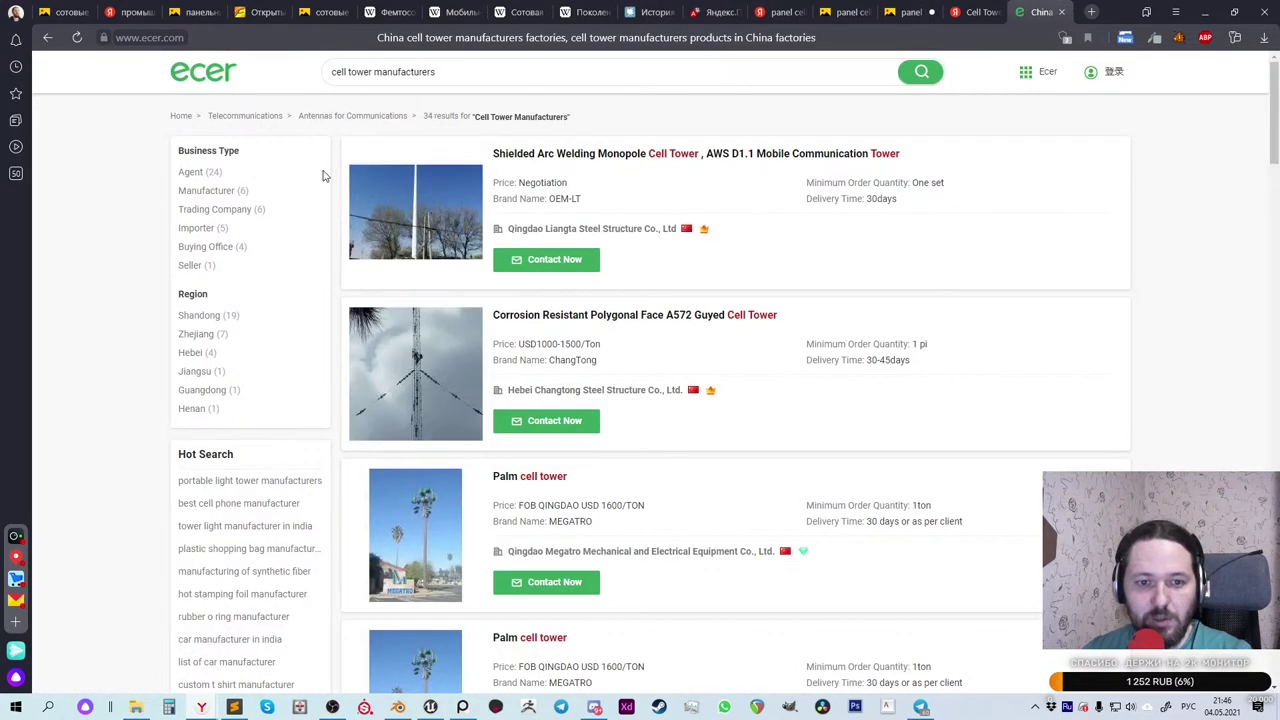
scroll(323, 176, down, 7)
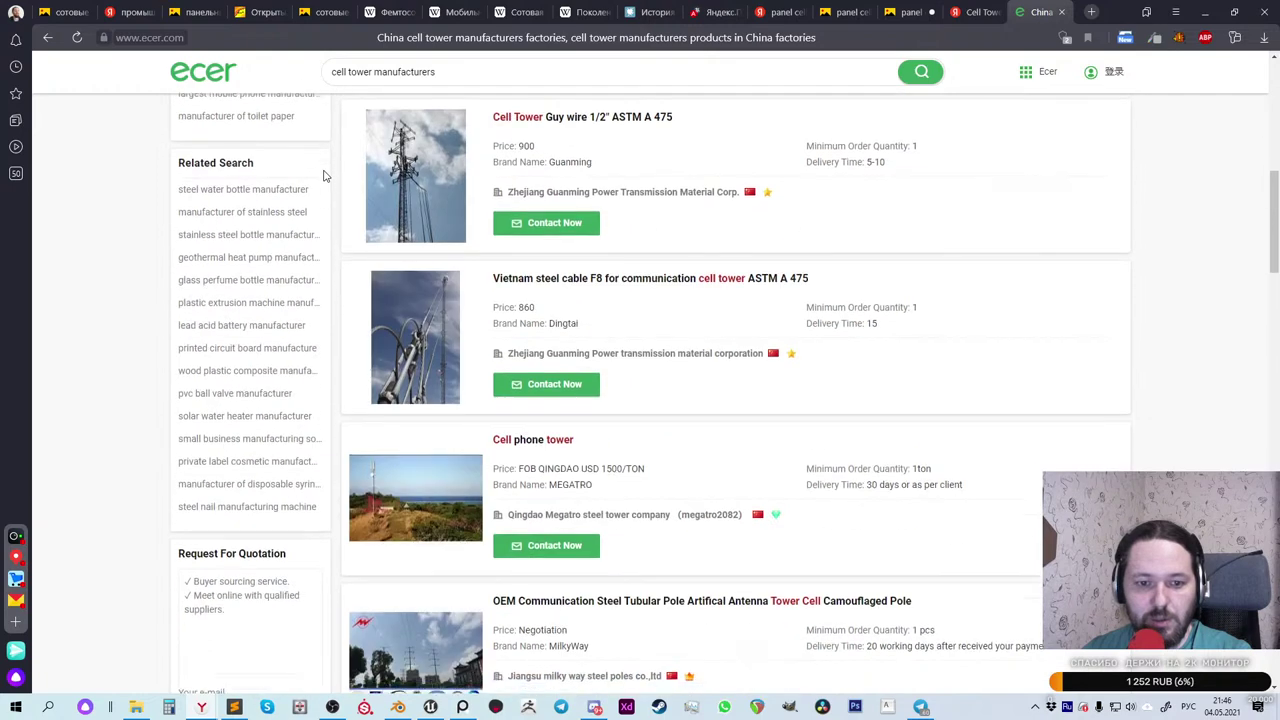
scroll(323, 176, down, 1)
click(1061, 12)
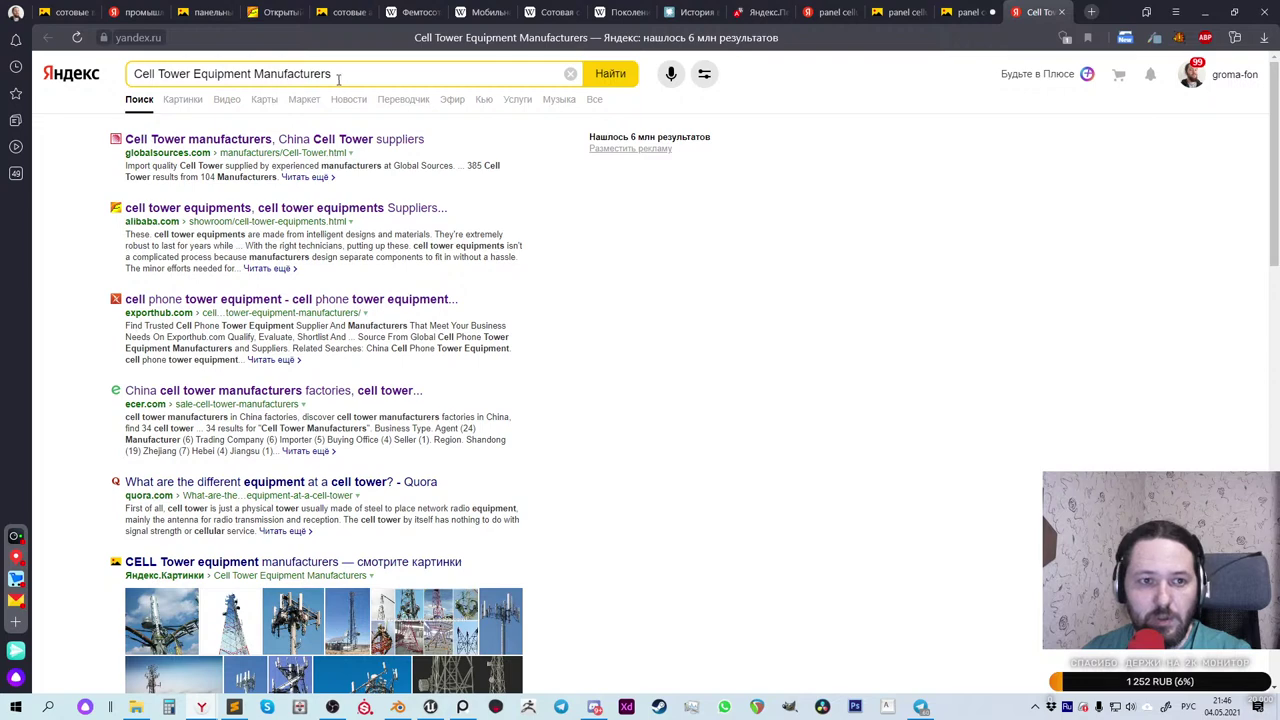
Step: Change the query to 'Cell antenna Equipment Manufacturers' and open the Made-in-China and Global Sources results in background
double_click(172, 74)
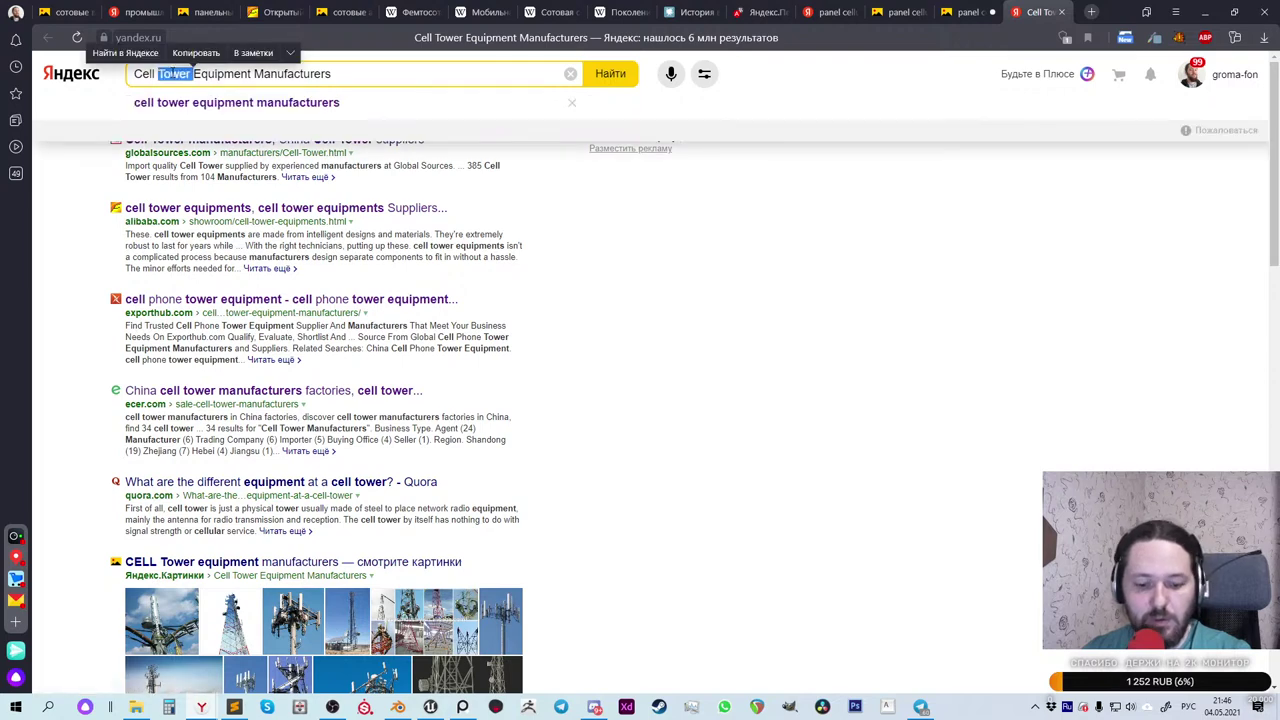
text(anten)
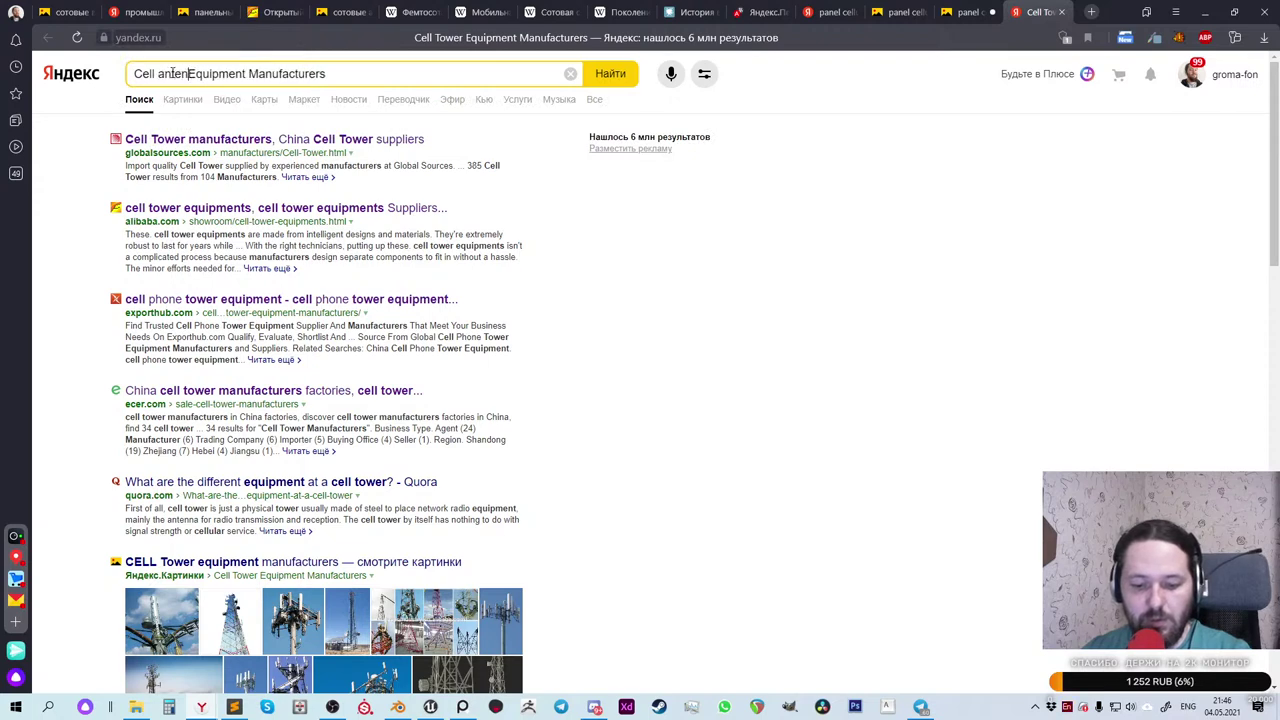
text(as)
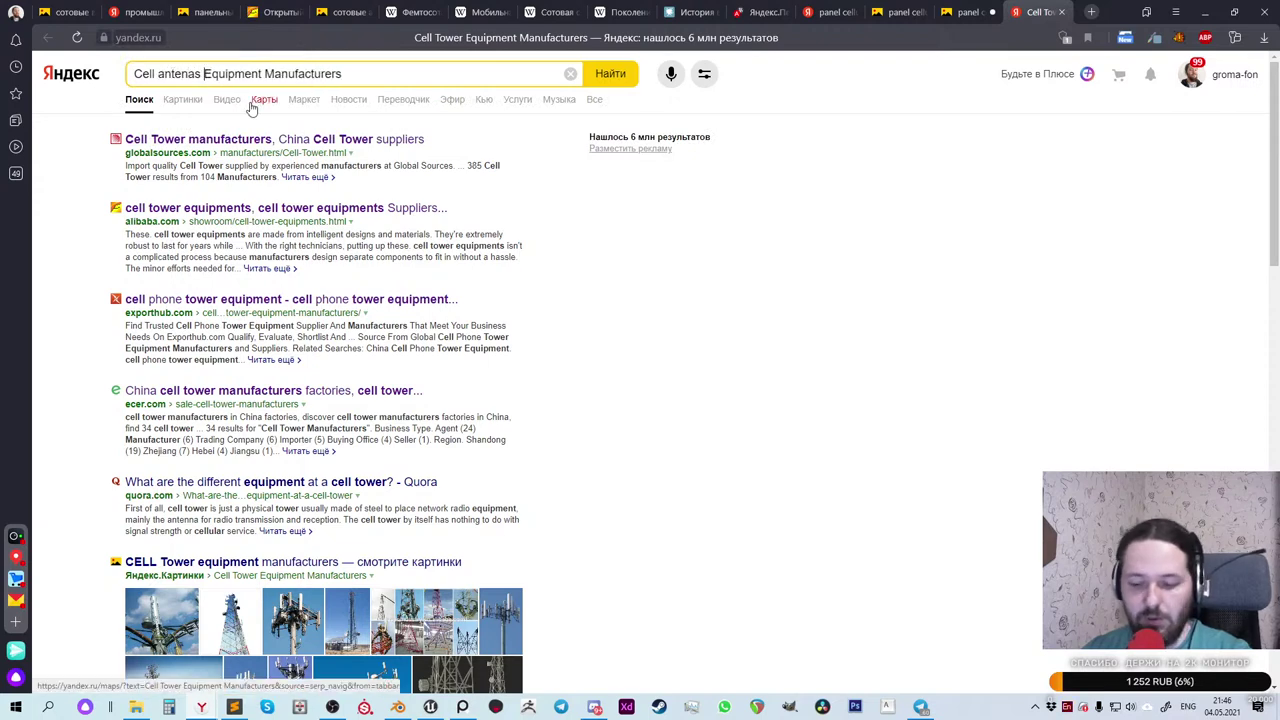
key(Return)
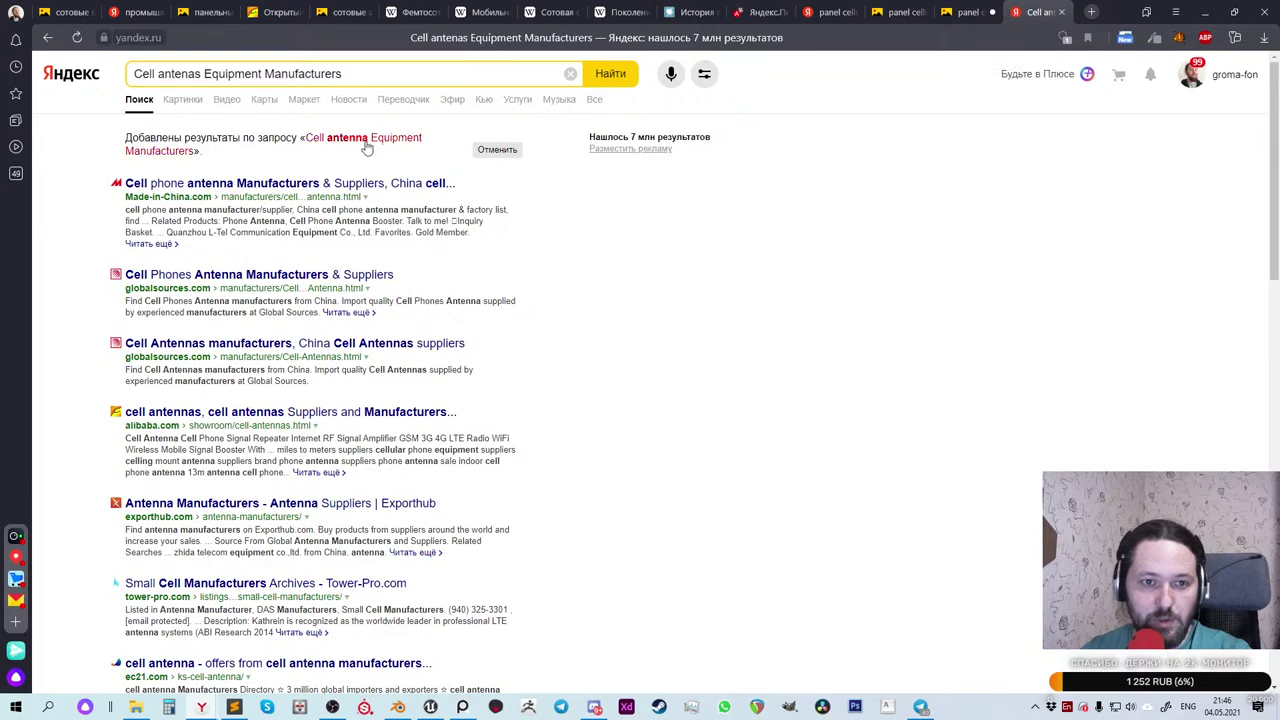
click(364, 140)
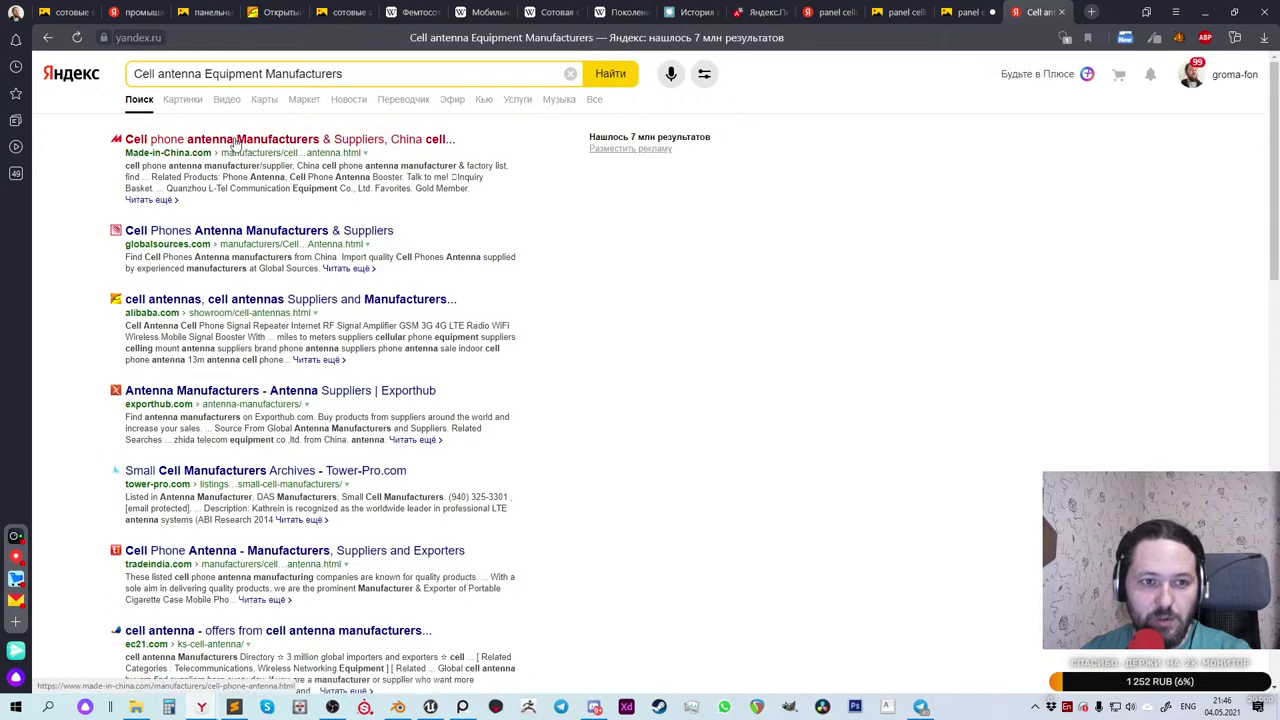
middle_click(236, 144)
middle_click(228, 233)
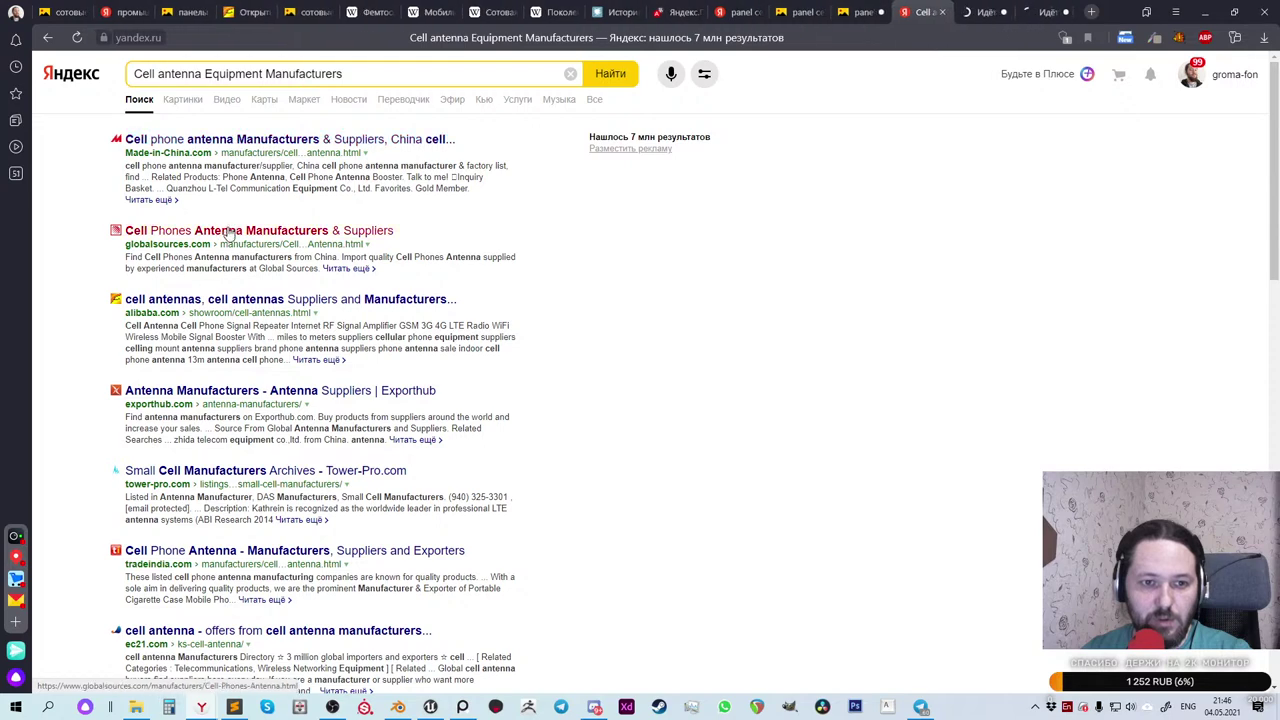
Step: Skim the Made-in-China and Global Sources antenna supplier pages, then close both
click(975, 14)
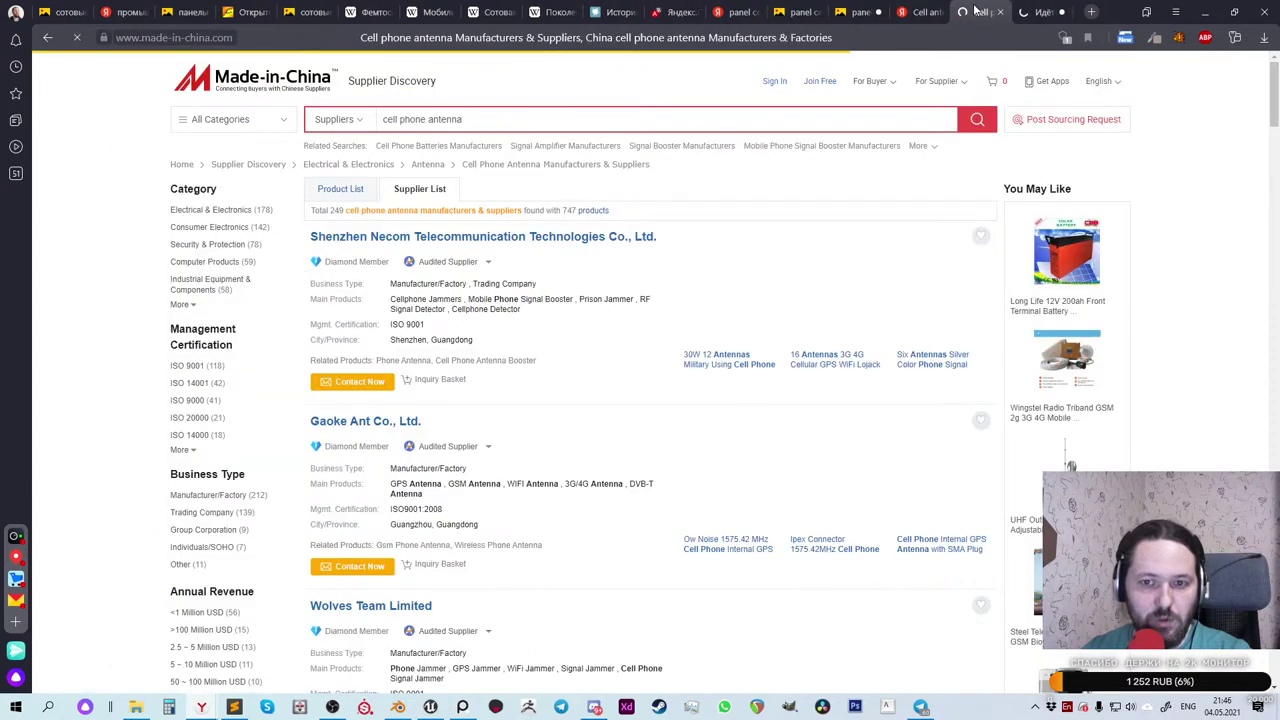
scroll(650, 197, down, 10)
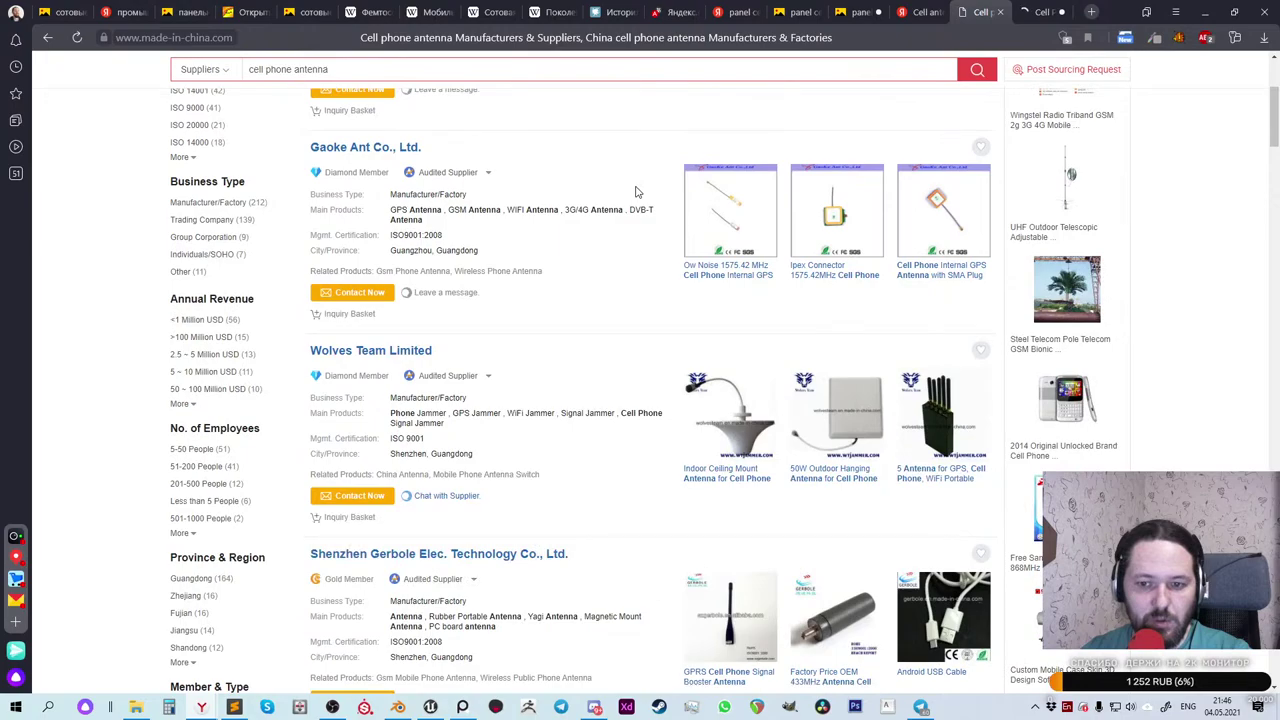
scroll(636, 191, down, 10)
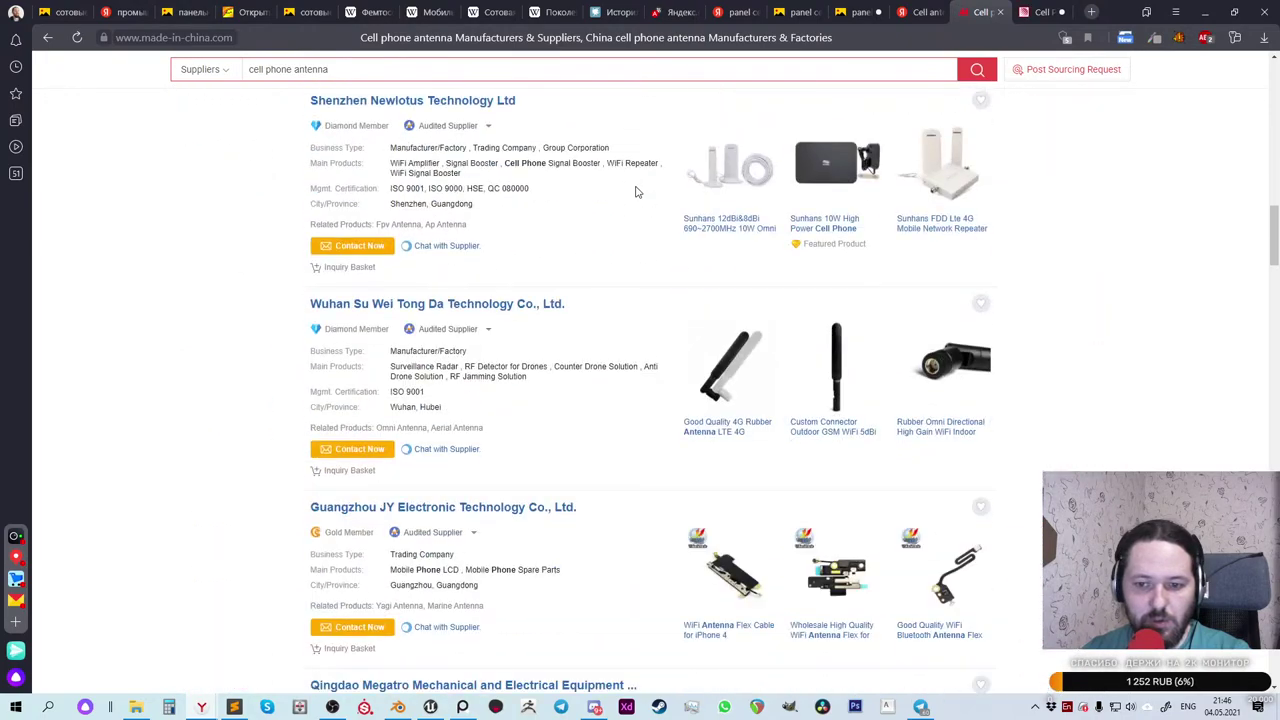
click(1000, 13)
scroll(718, 253, down, 8)
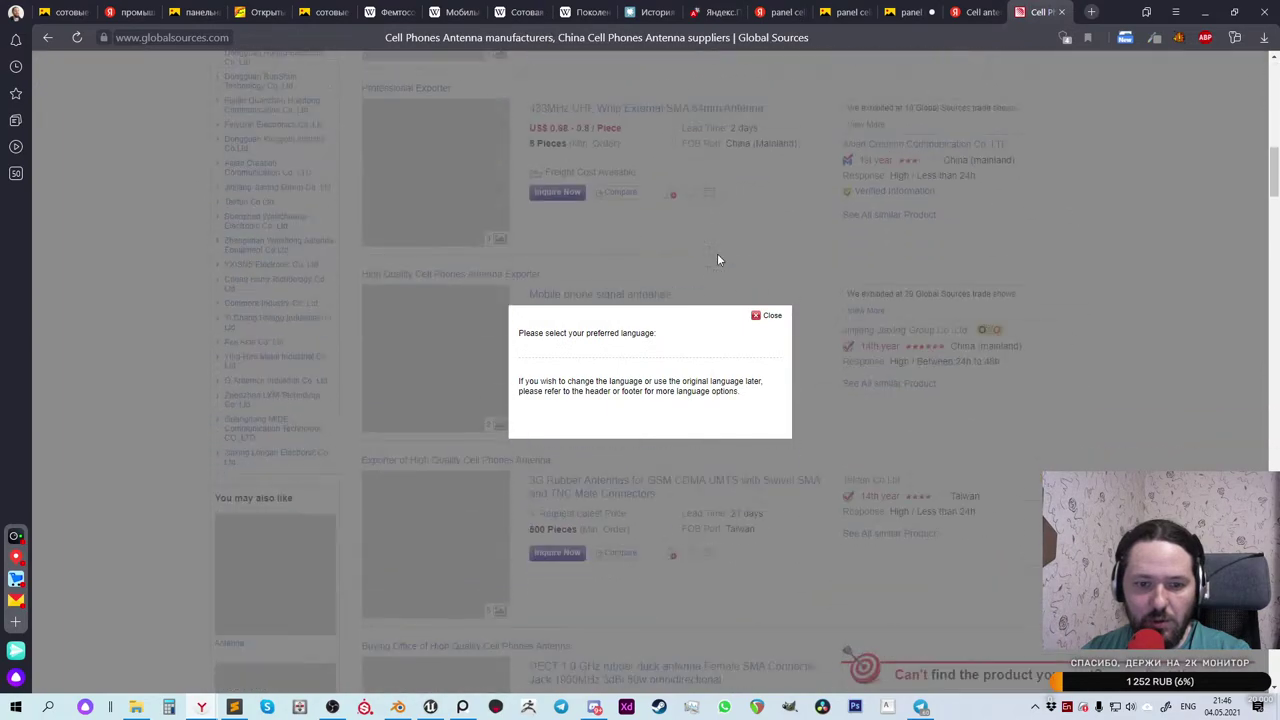
scroll(717, 253, down, 5)
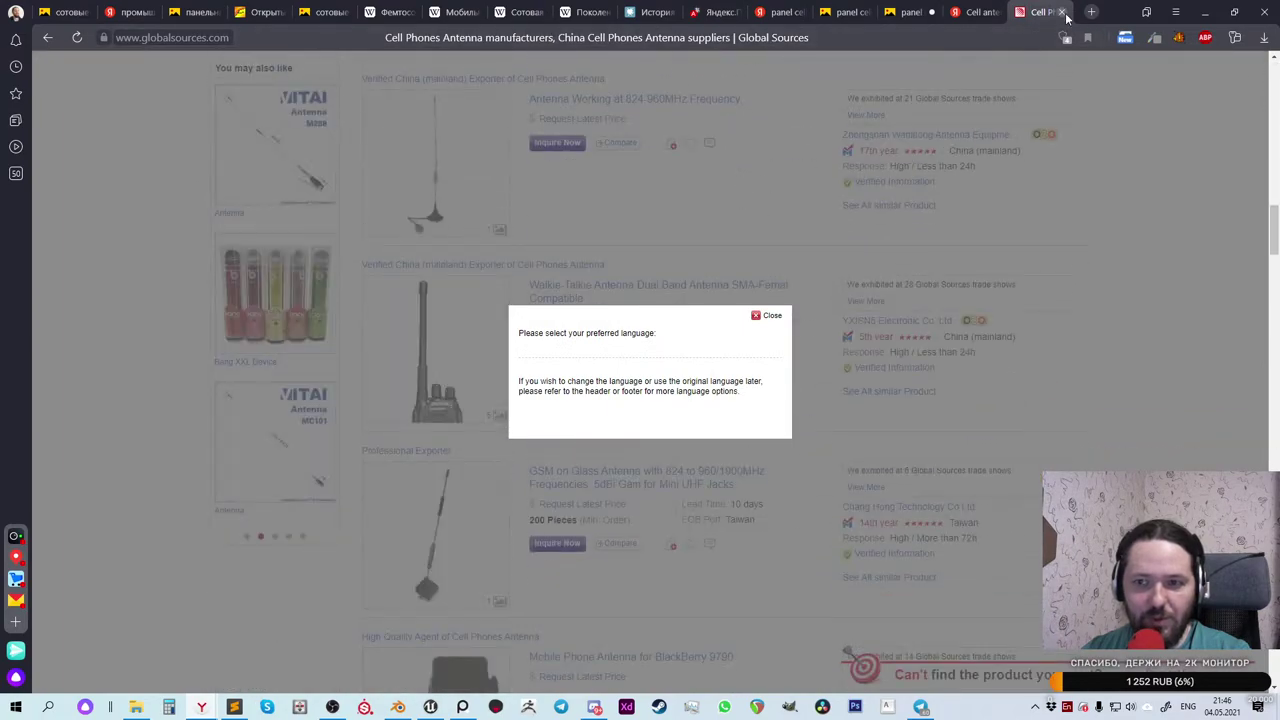
click(1063, 13)
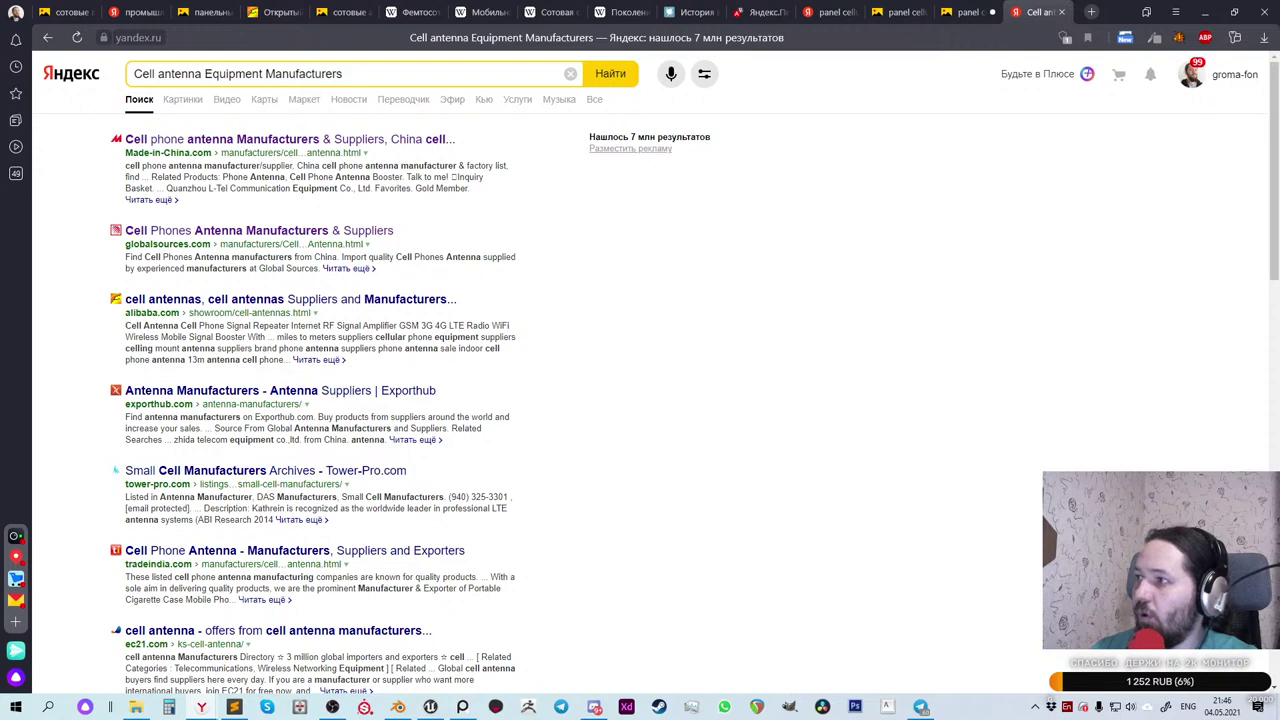
Step: Search for 'секторные панельные антенны' and switch to image results (Картинки)
click(363, 74)
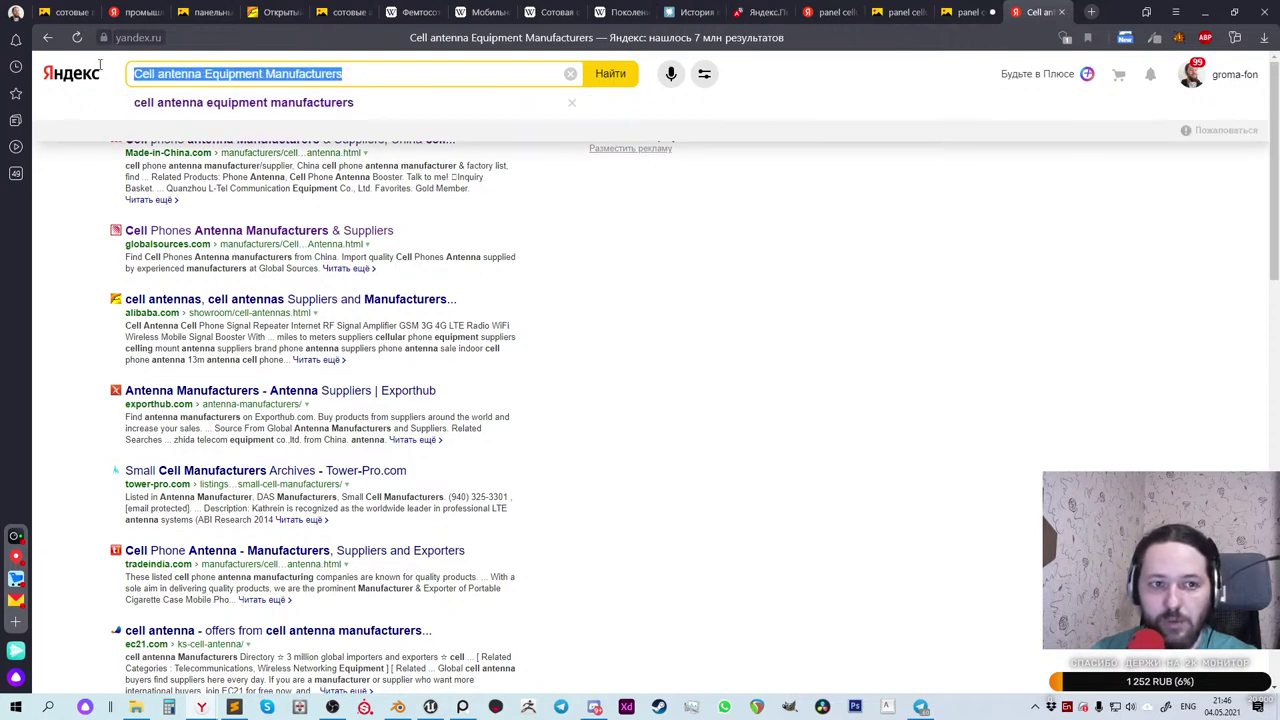
key(ctrl+a)
text(секторные панельные антенны)
key(Return)
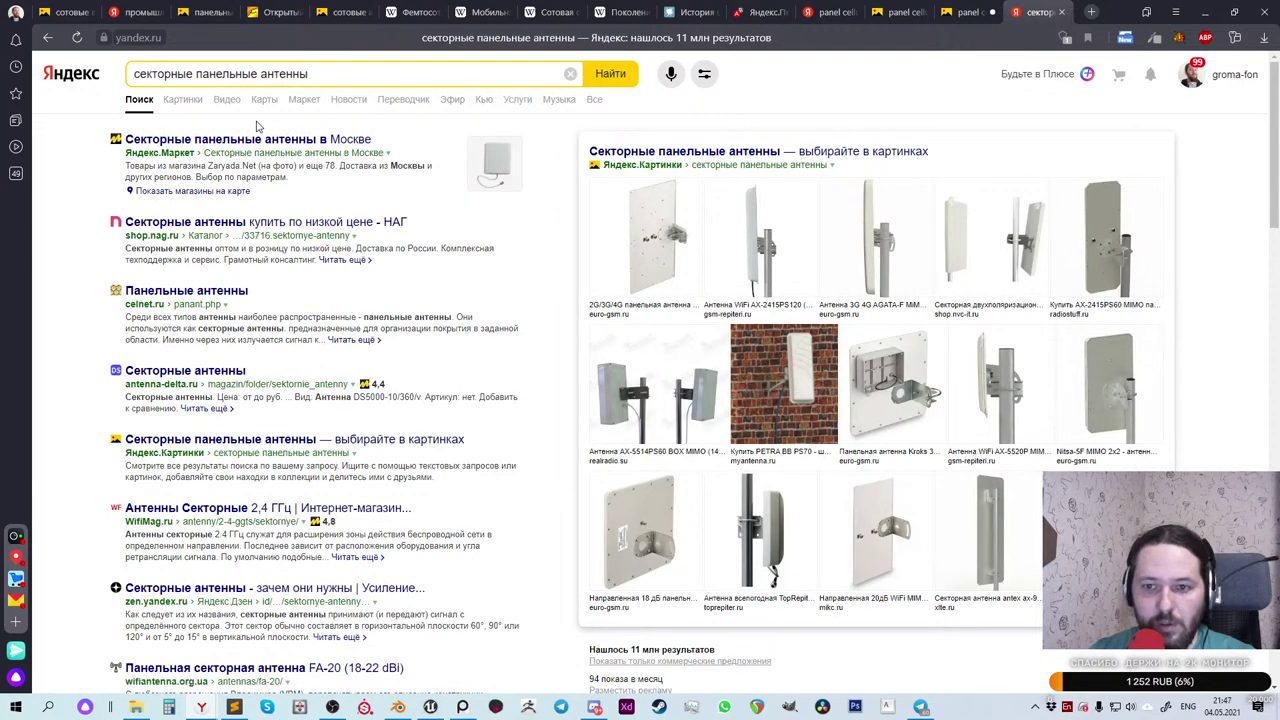
click(187, 102)
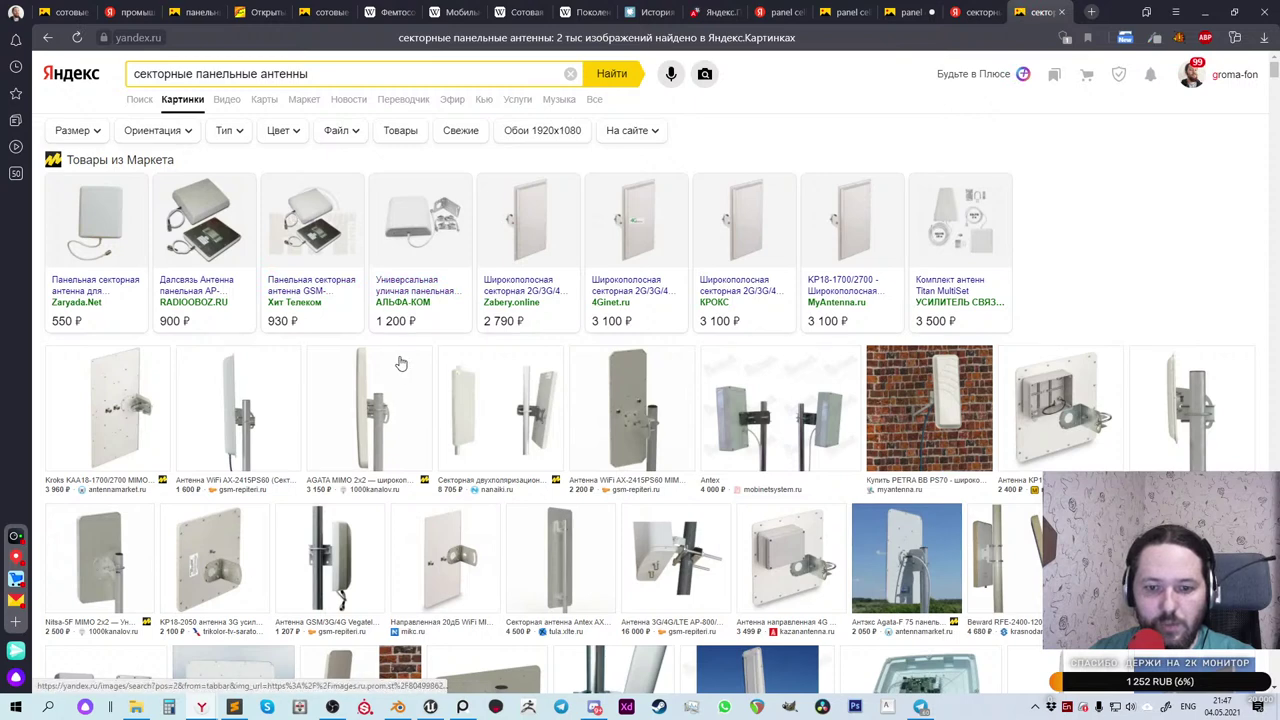
Step: Open the pole-mounted AP-800/2700 and bracket-mounted sector antenna images in new tabs
mouse_move(400, 360)
scroll(400, 360, down, 1)
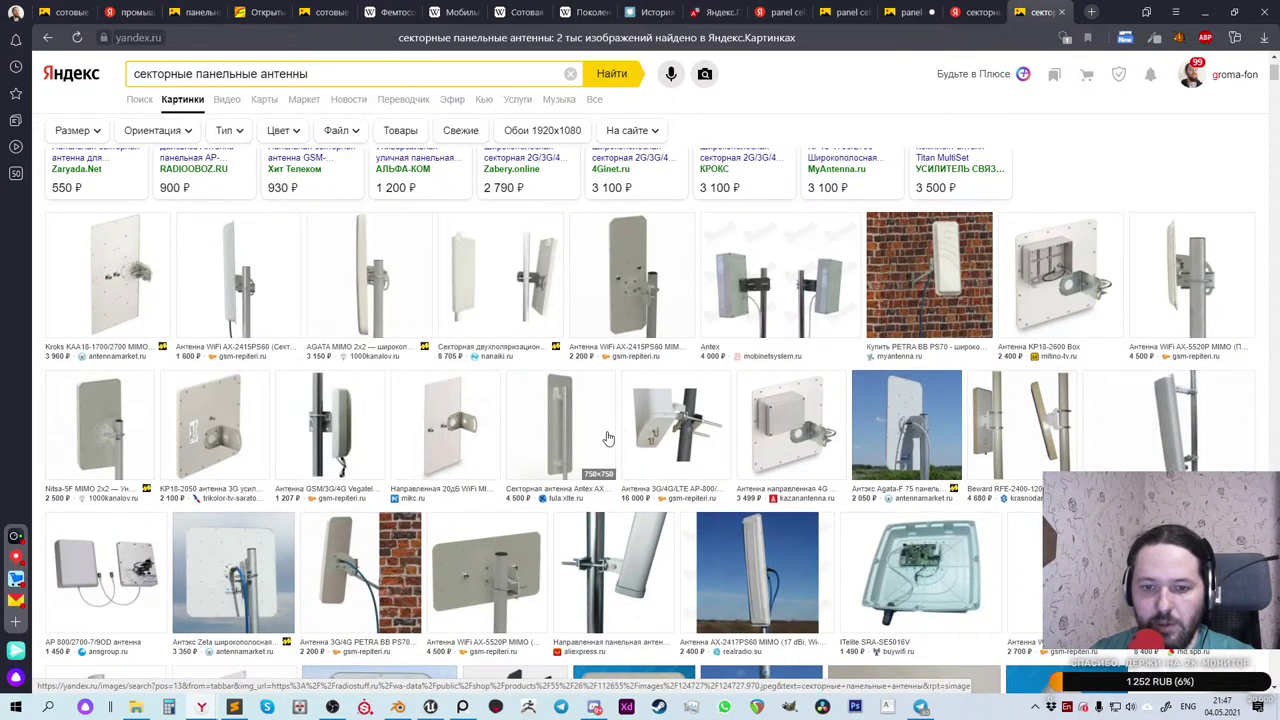
mouse_move(652, 428)
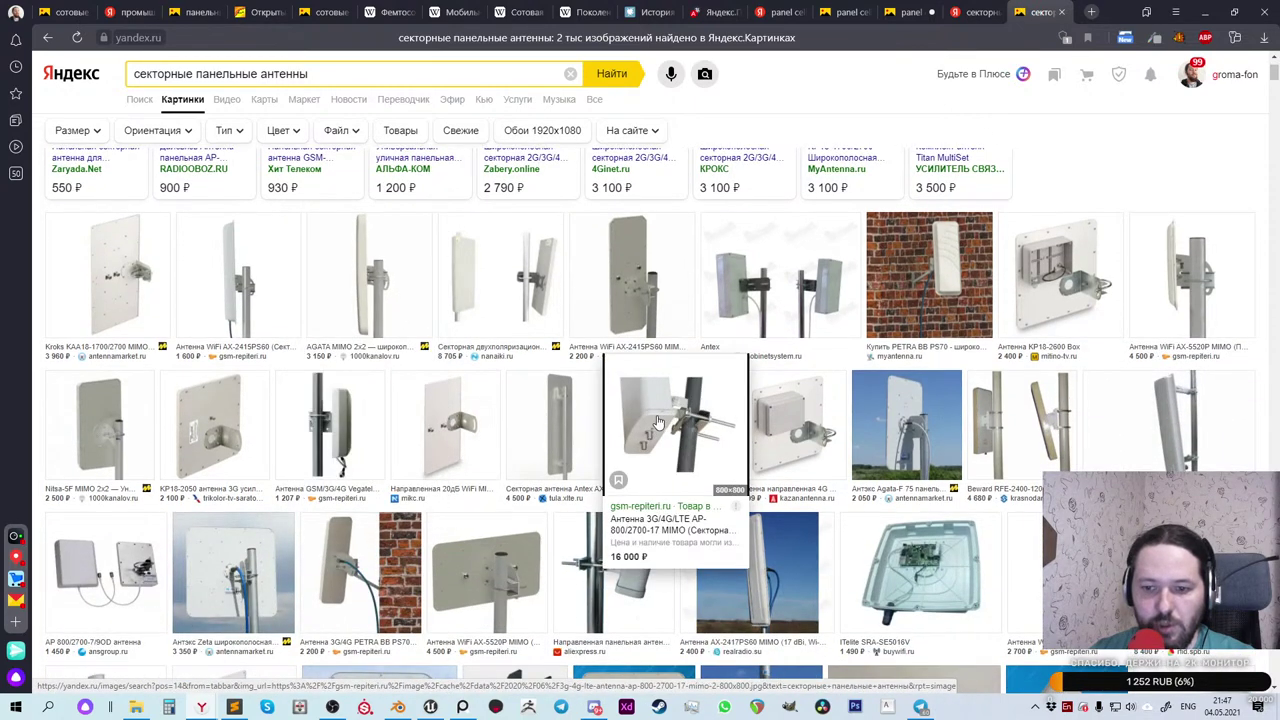
middle_click(658, 424)
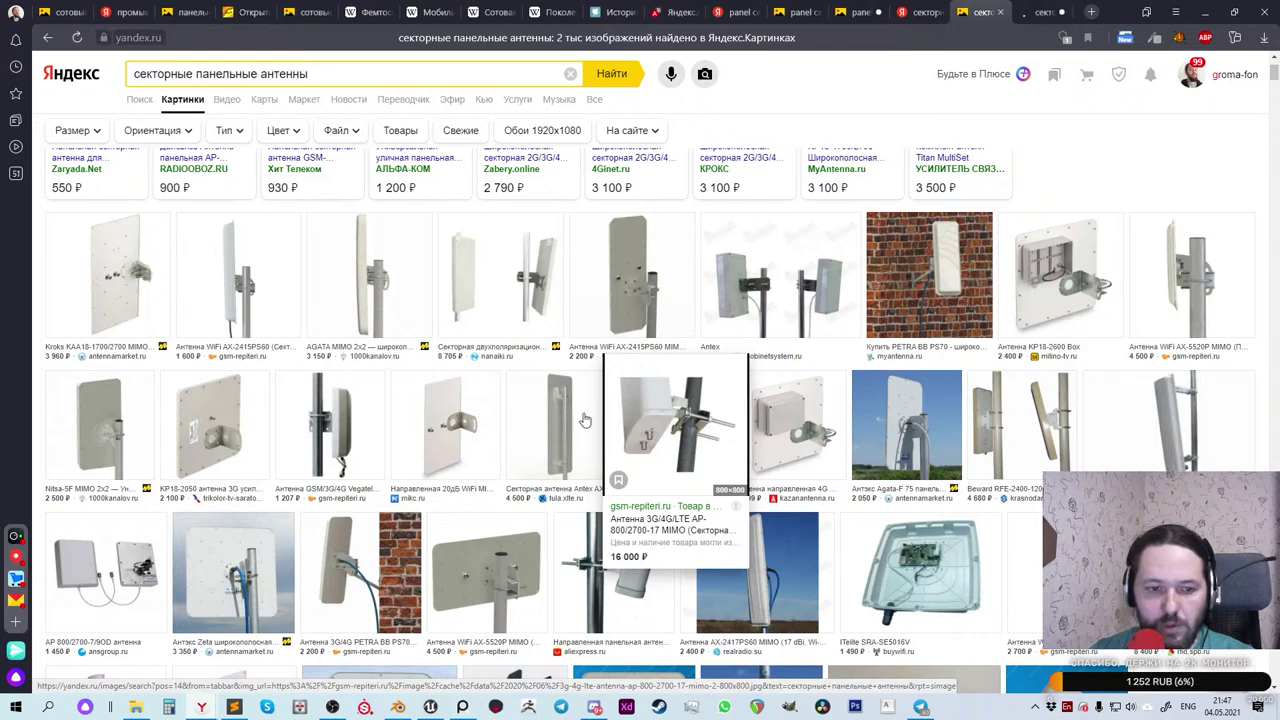
mouse_move(223, 298)
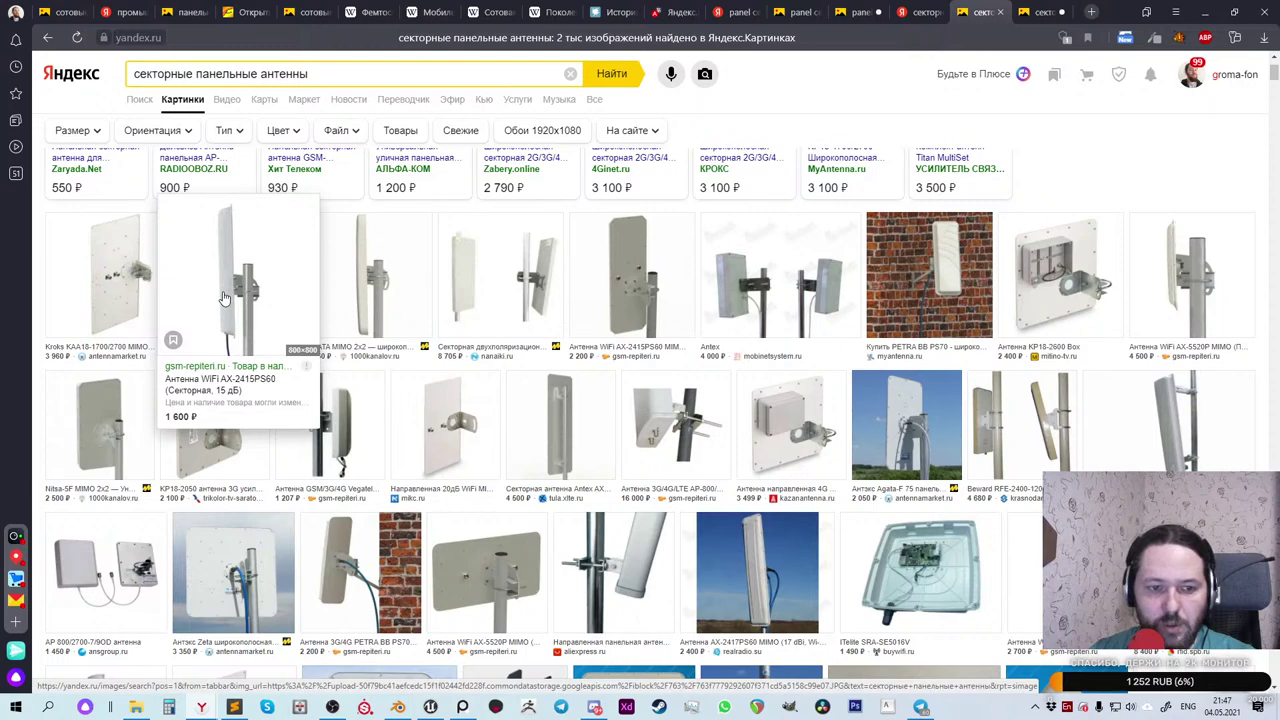
mouse_move(367, 314)
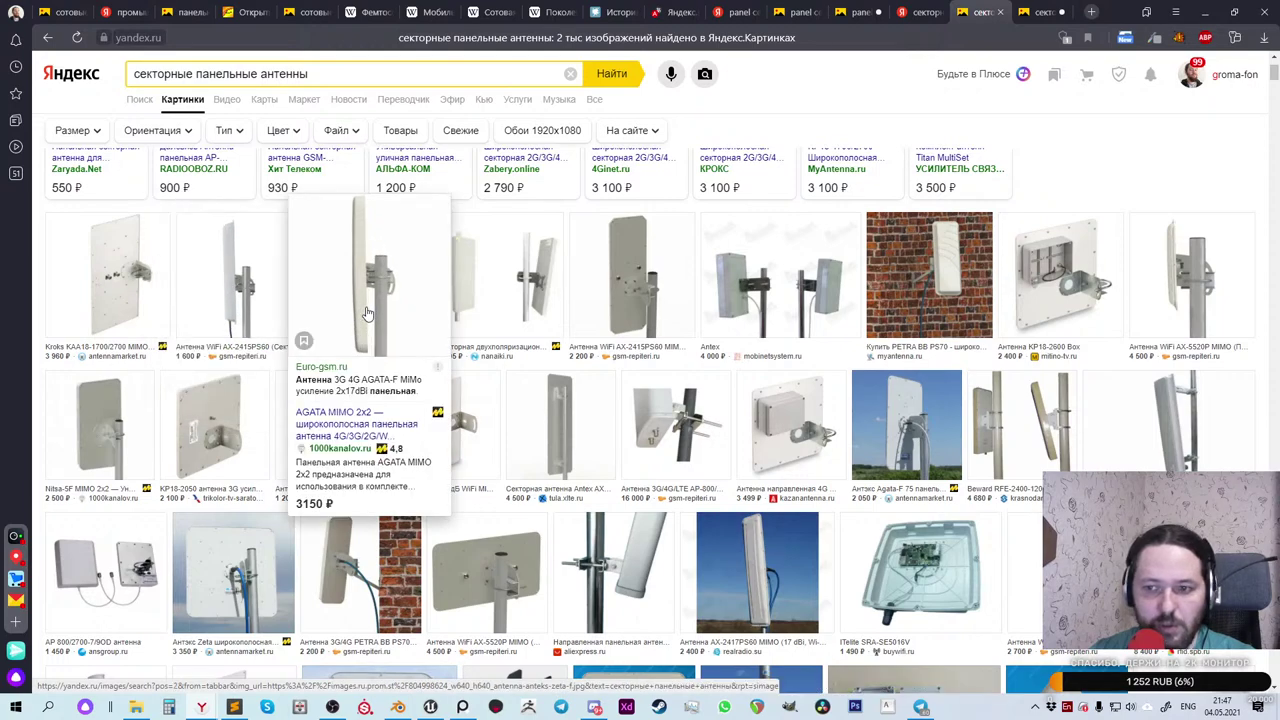
scroll(367, 314, down, 3)
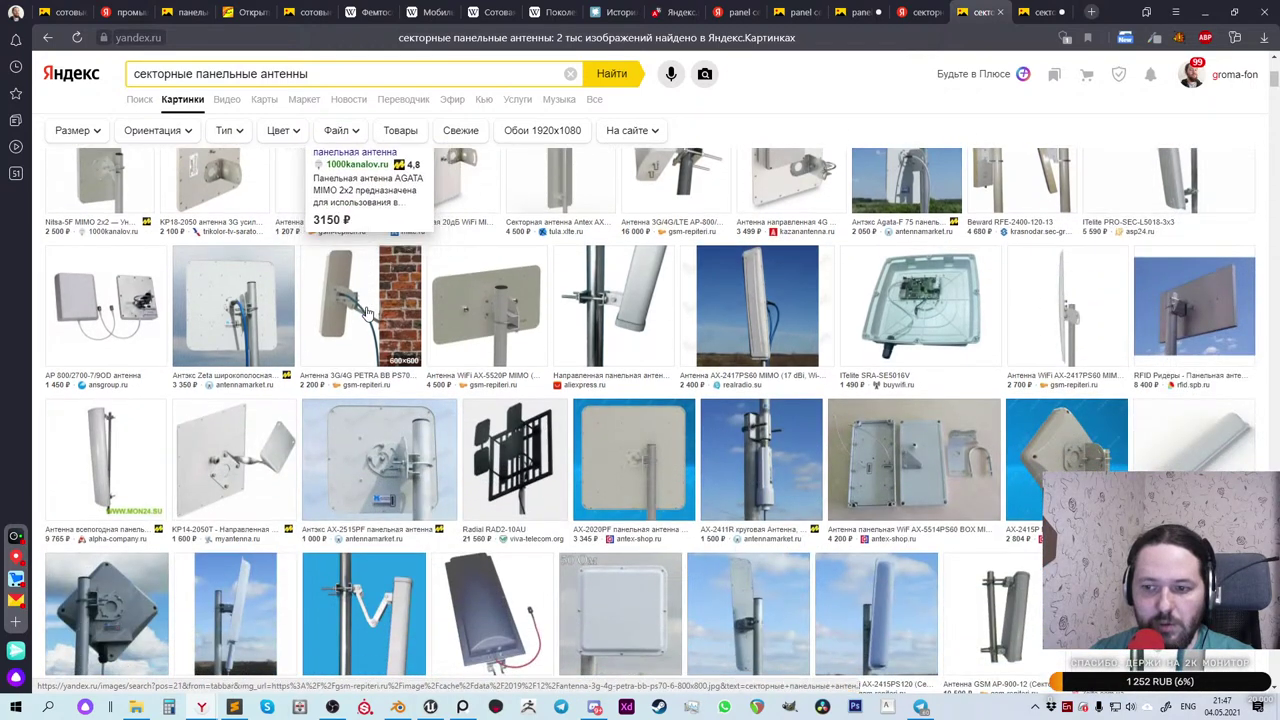
scroll(367, 314, down, 2)
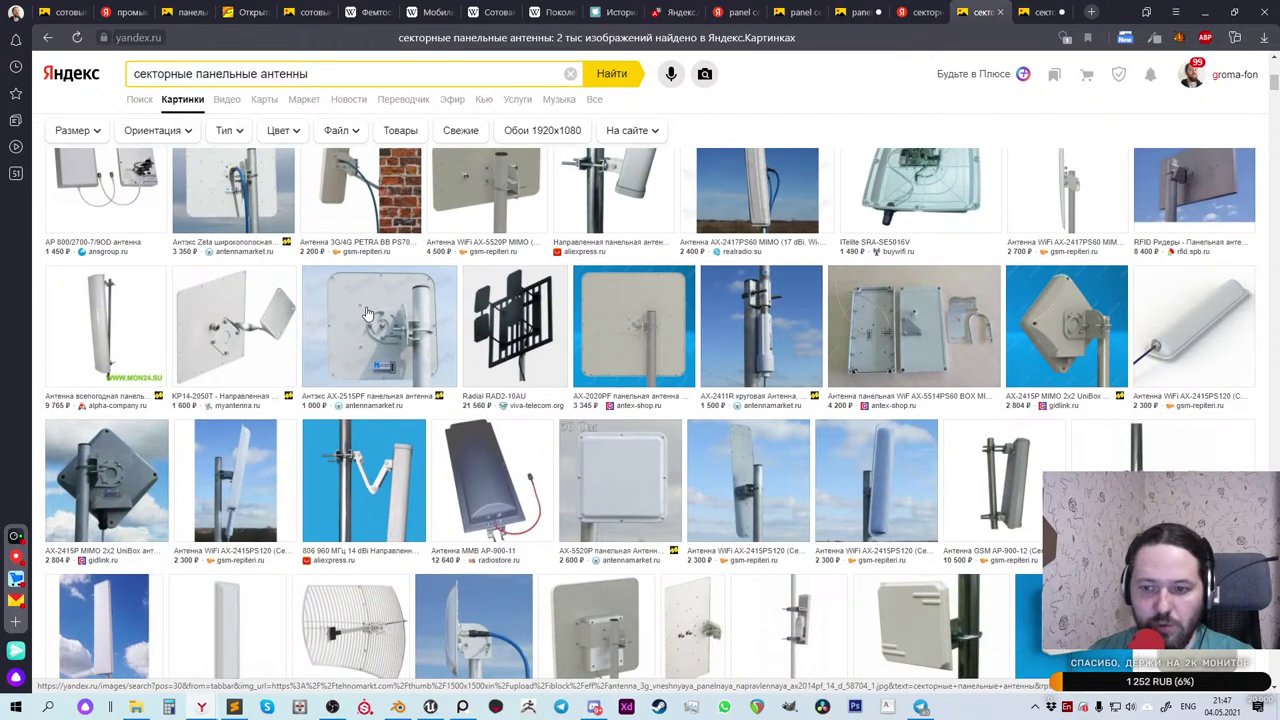
scroll(367, 314, down, 1)
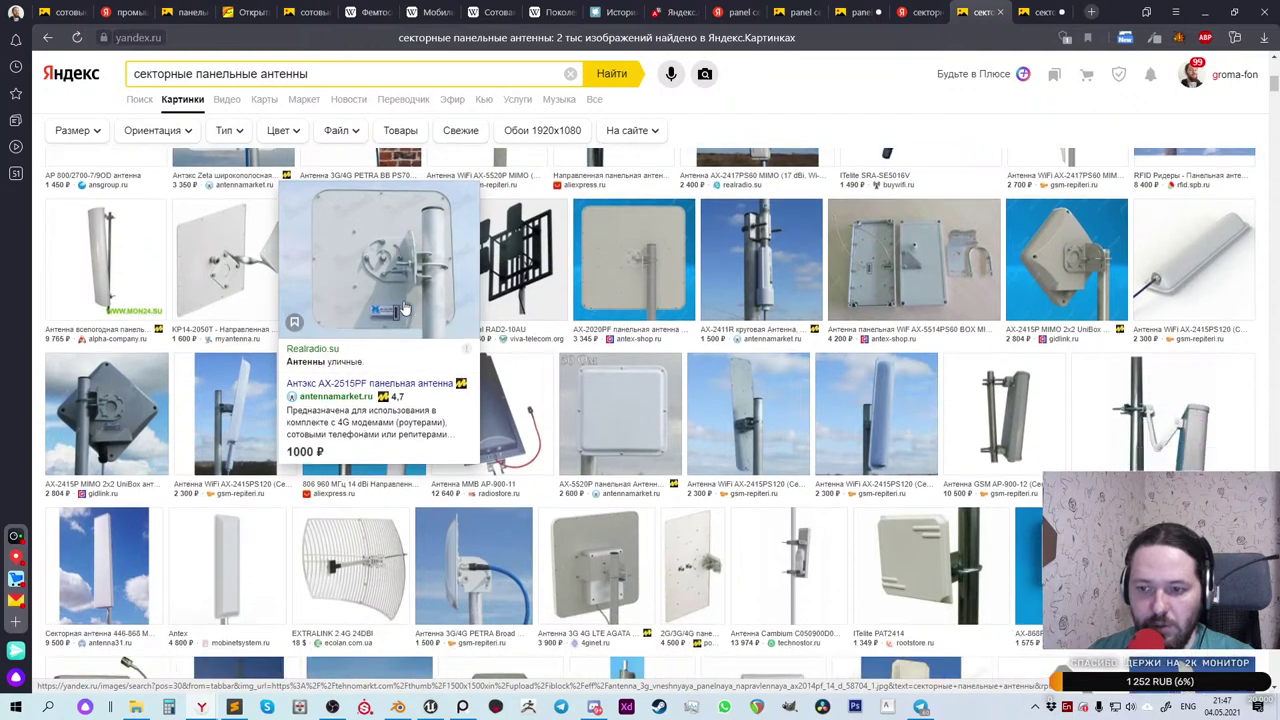
middle_click(1115, 420)
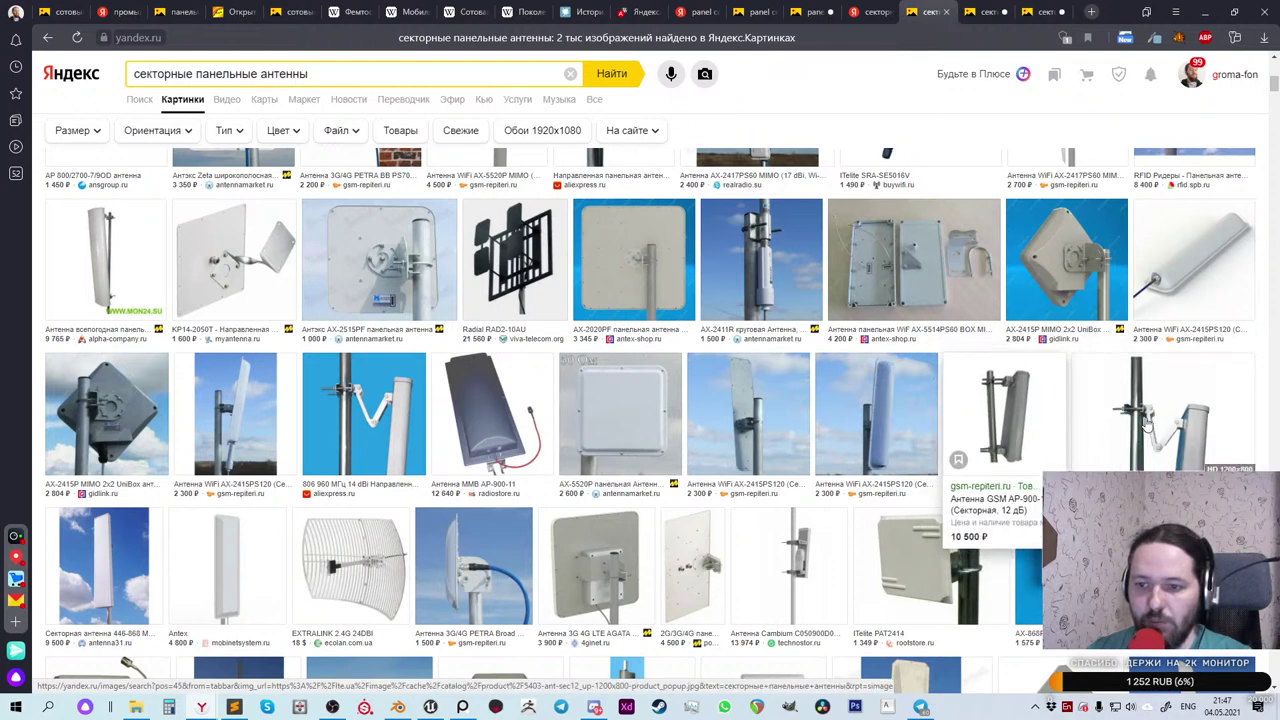
Step: Also open the GSM AP-900-12 and AX-2417PS60 antenna images in new tabs
middle_click(1005, 381)
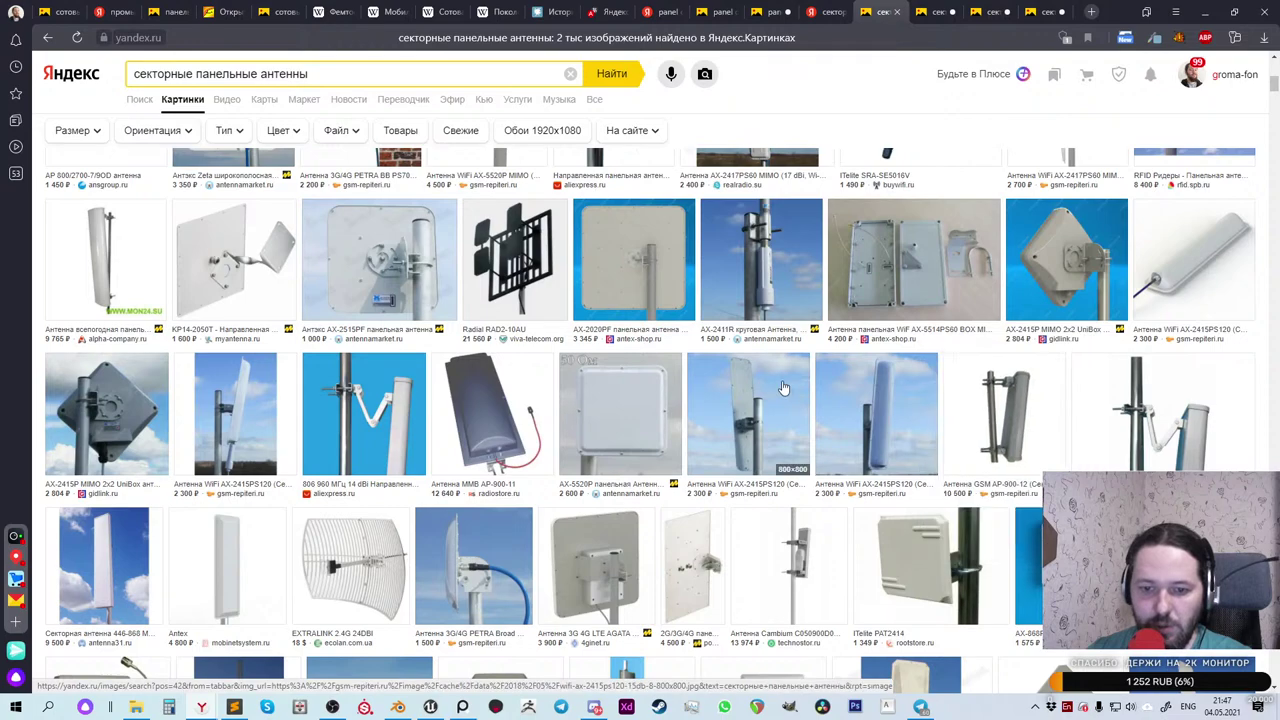
mouse_move(1172, 438)
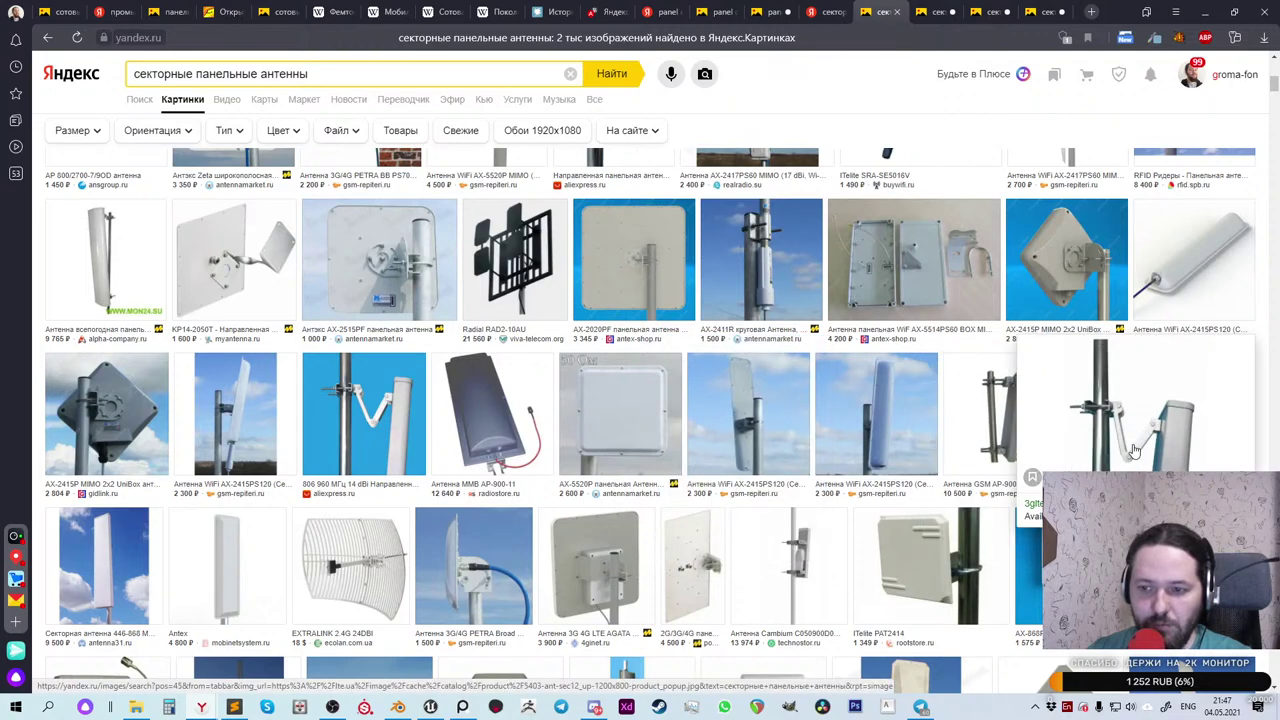
mouse_move(739, 377)
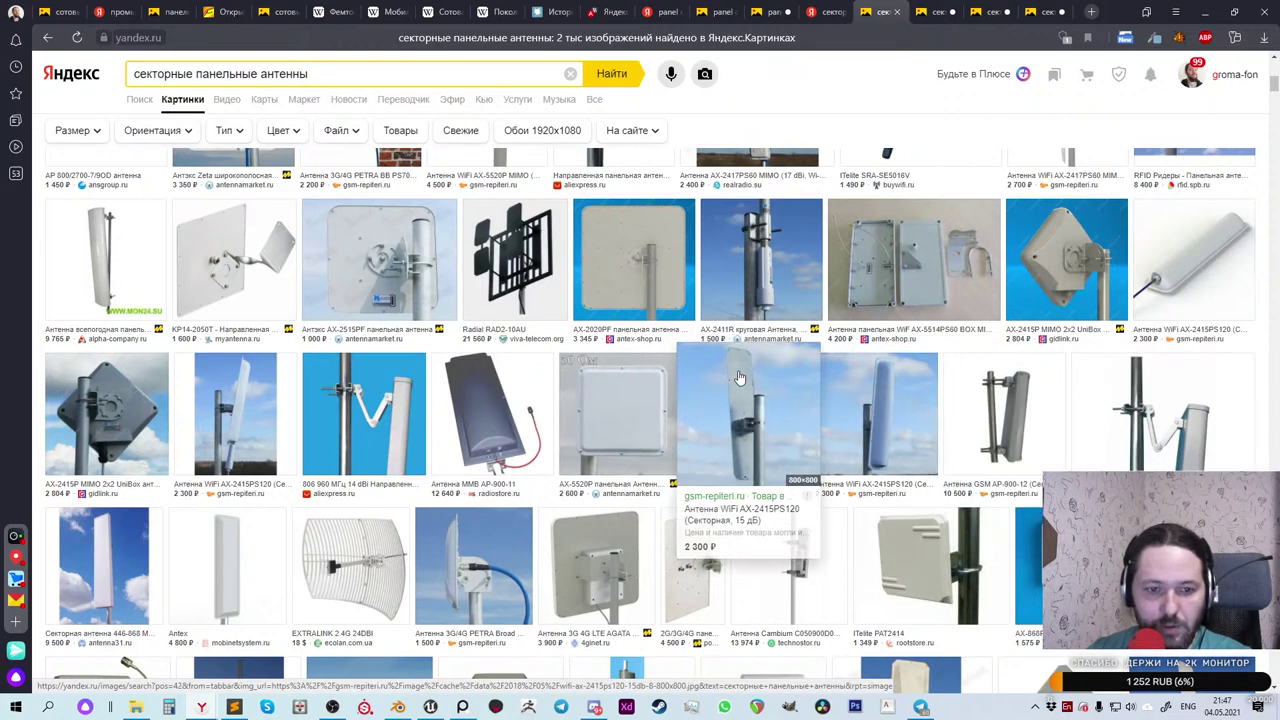
scroll(739, 377, down, 2)
scroll(739, 375, down, 1)
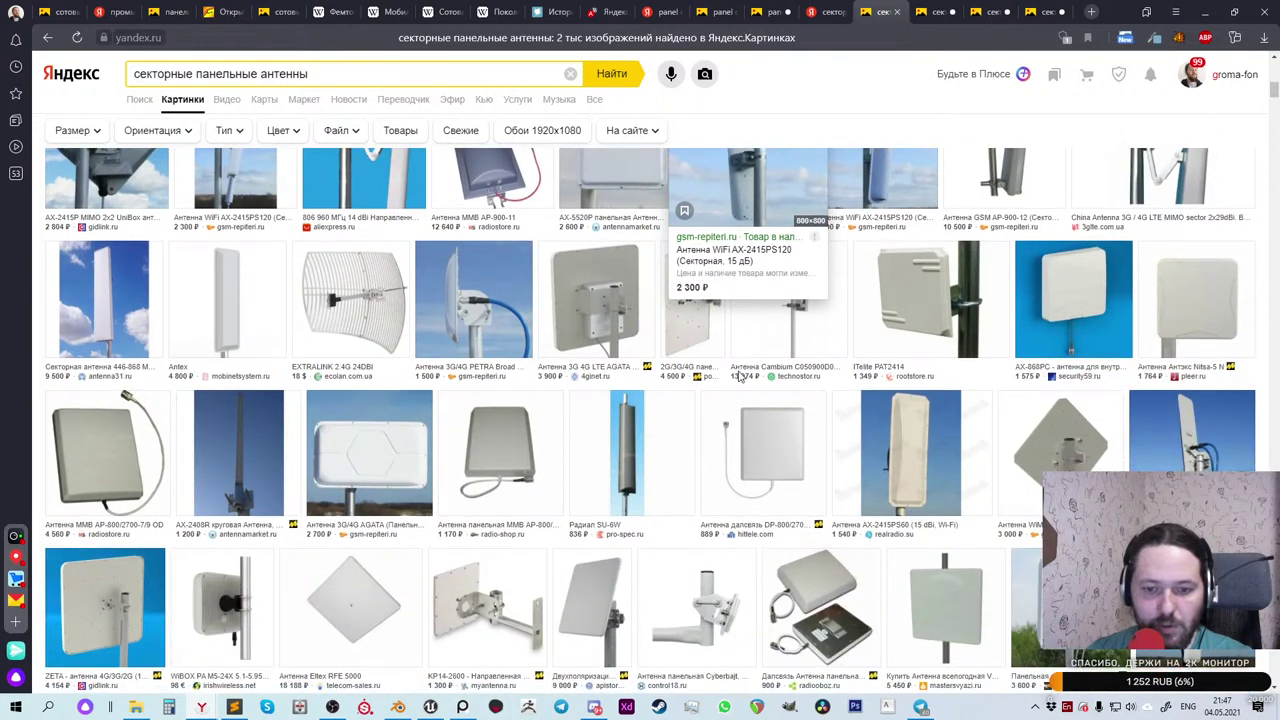
scroll(739, 377, down, 1)
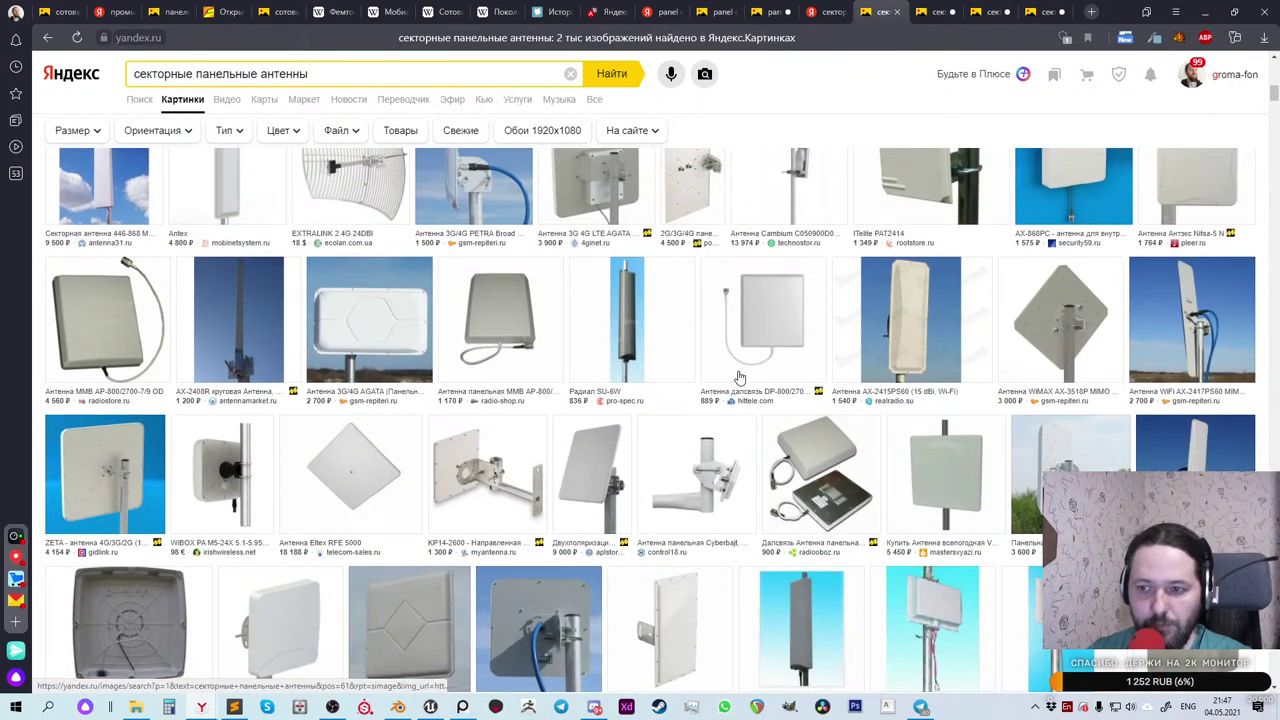
middle_click(935, 344)
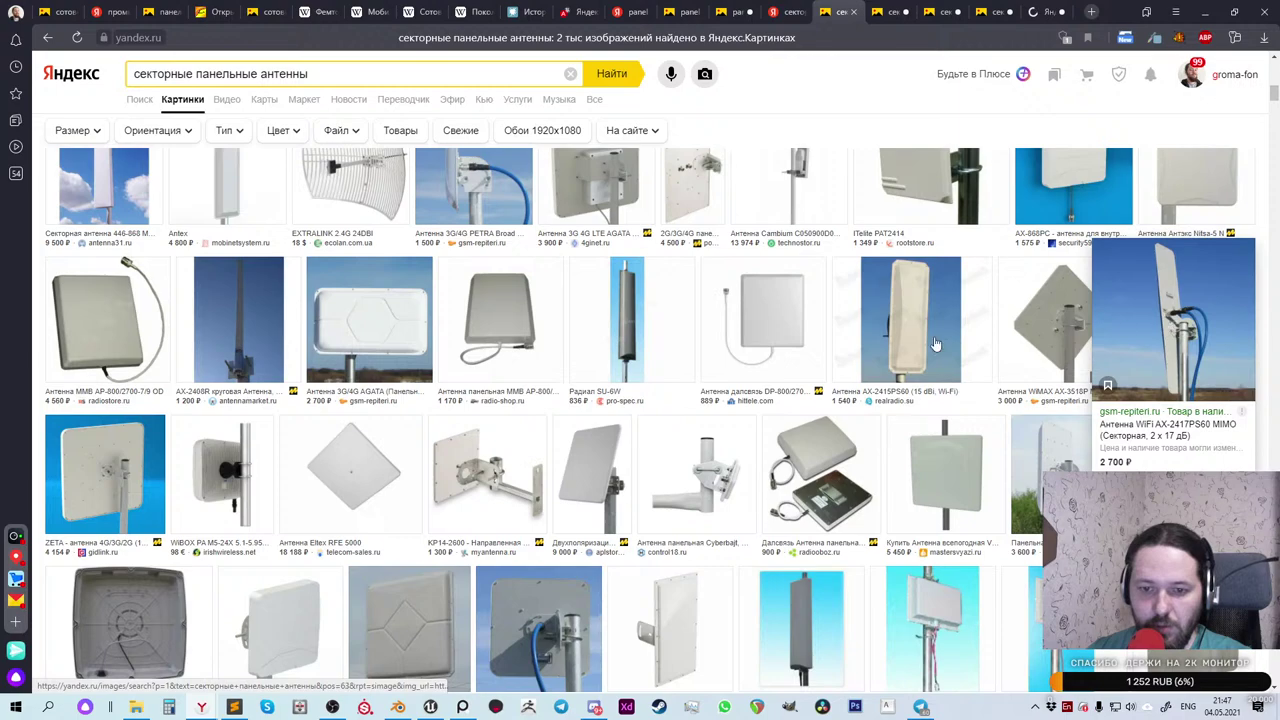
scroll(935, 344, down, 1)
mouse_move(808, 337)
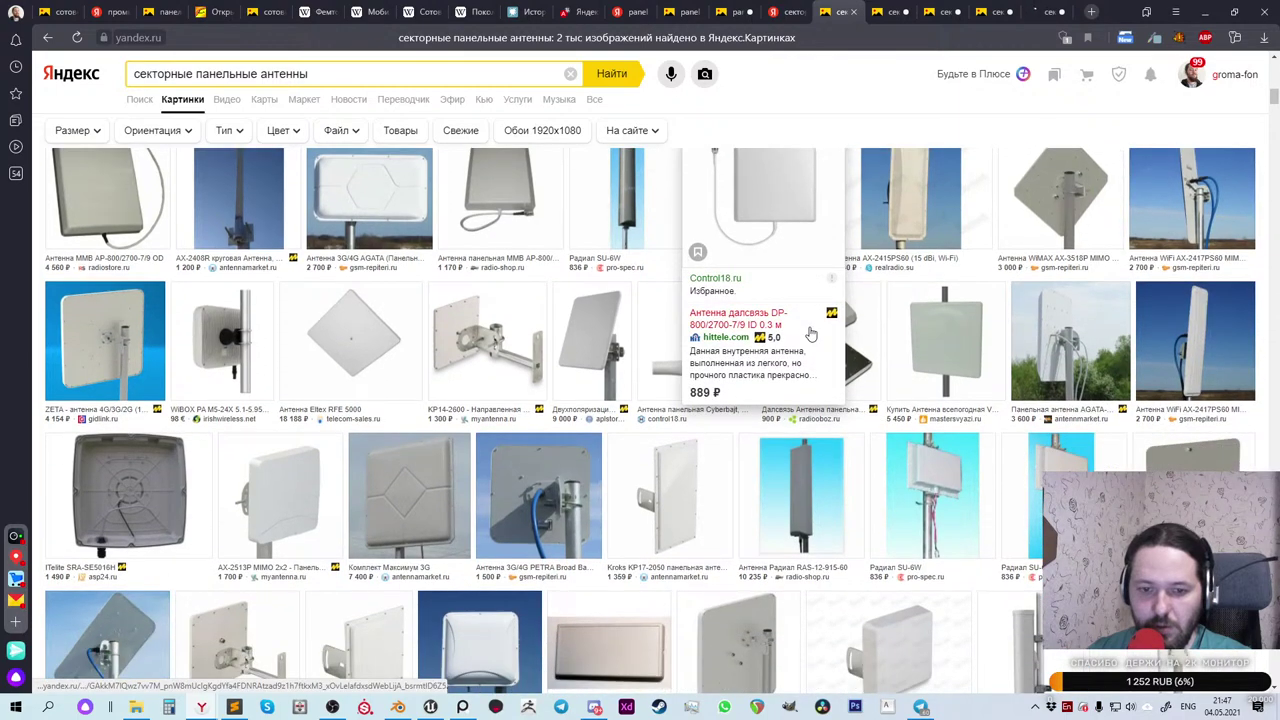
scroll(810, 333, down, 4)
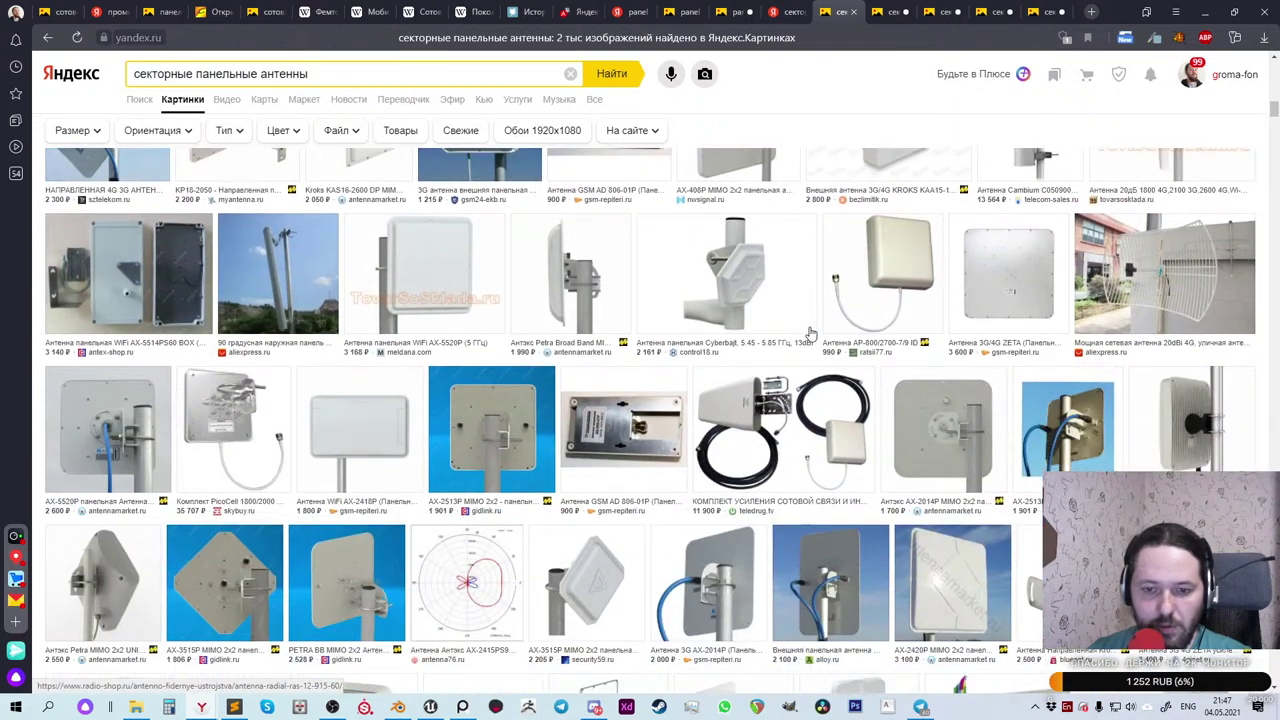
scroll(810, 333, down, 3)
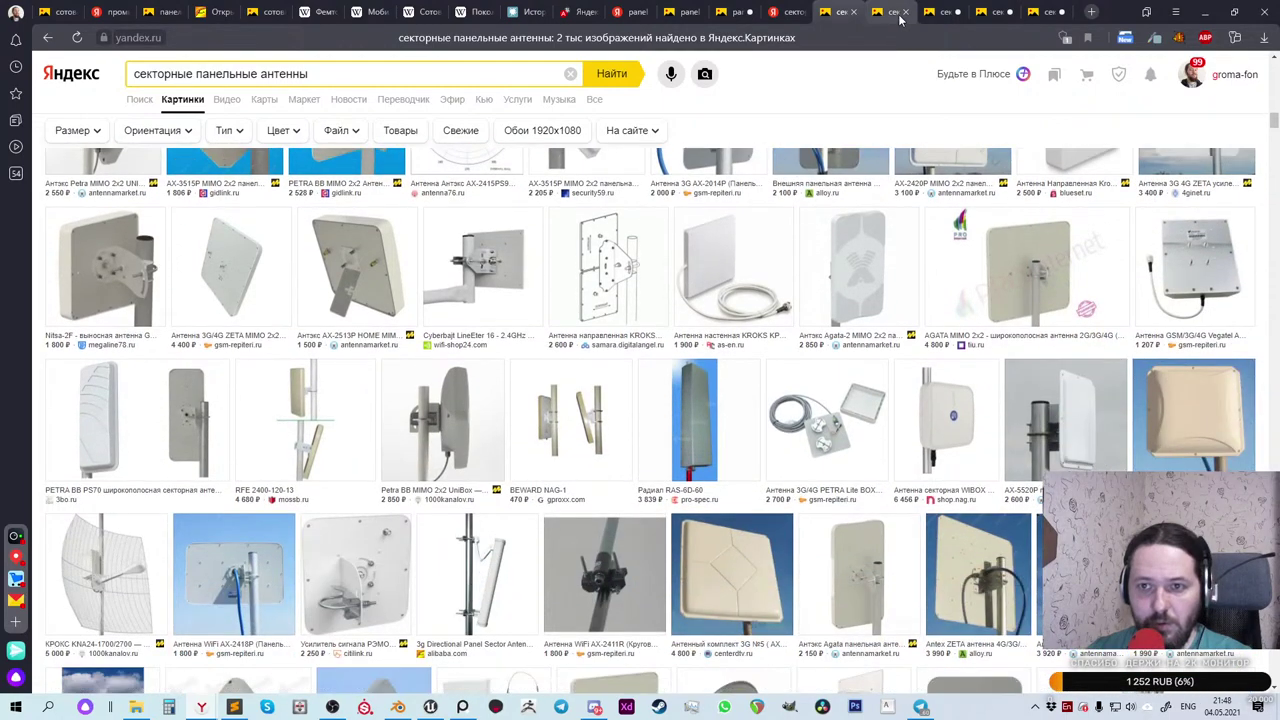
click(888, 12)
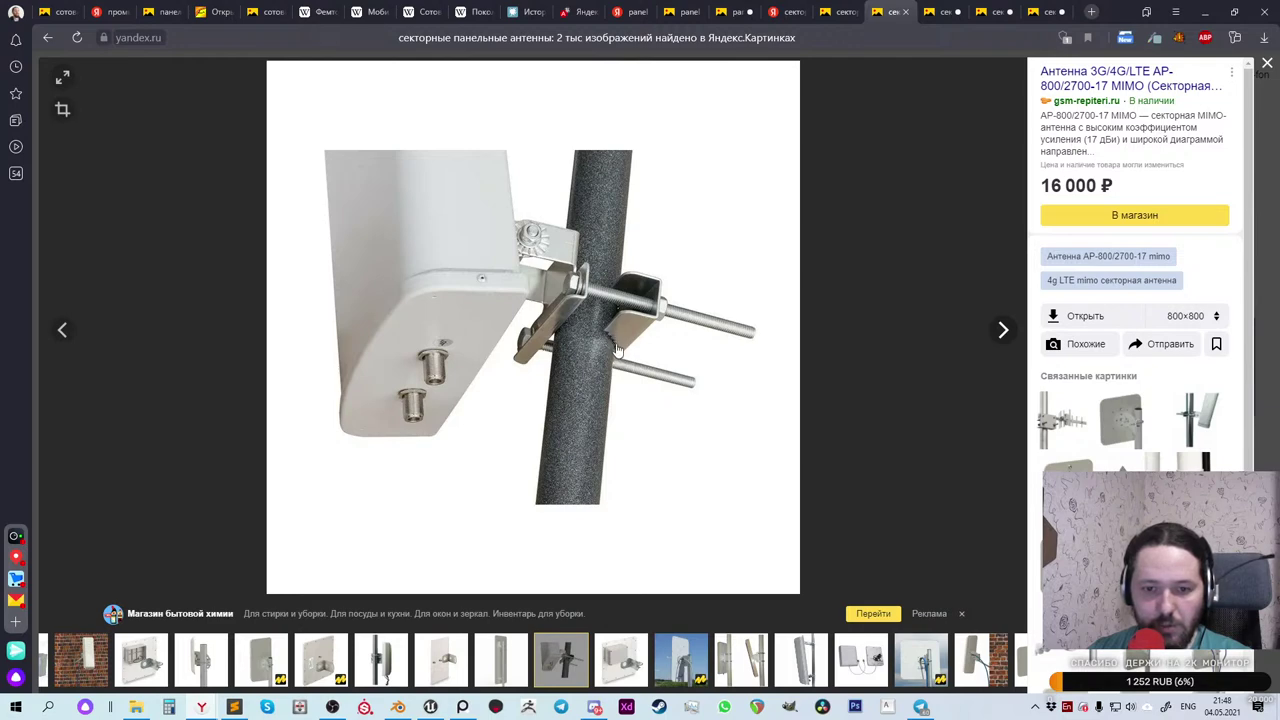
Step: Copy the AP-800/2700-17, bracket-mounted, GSM AP-900-12 and AX-2417PS60 antenna images to the clipboard in turn
right_click(488, 304)
click(540, 378)
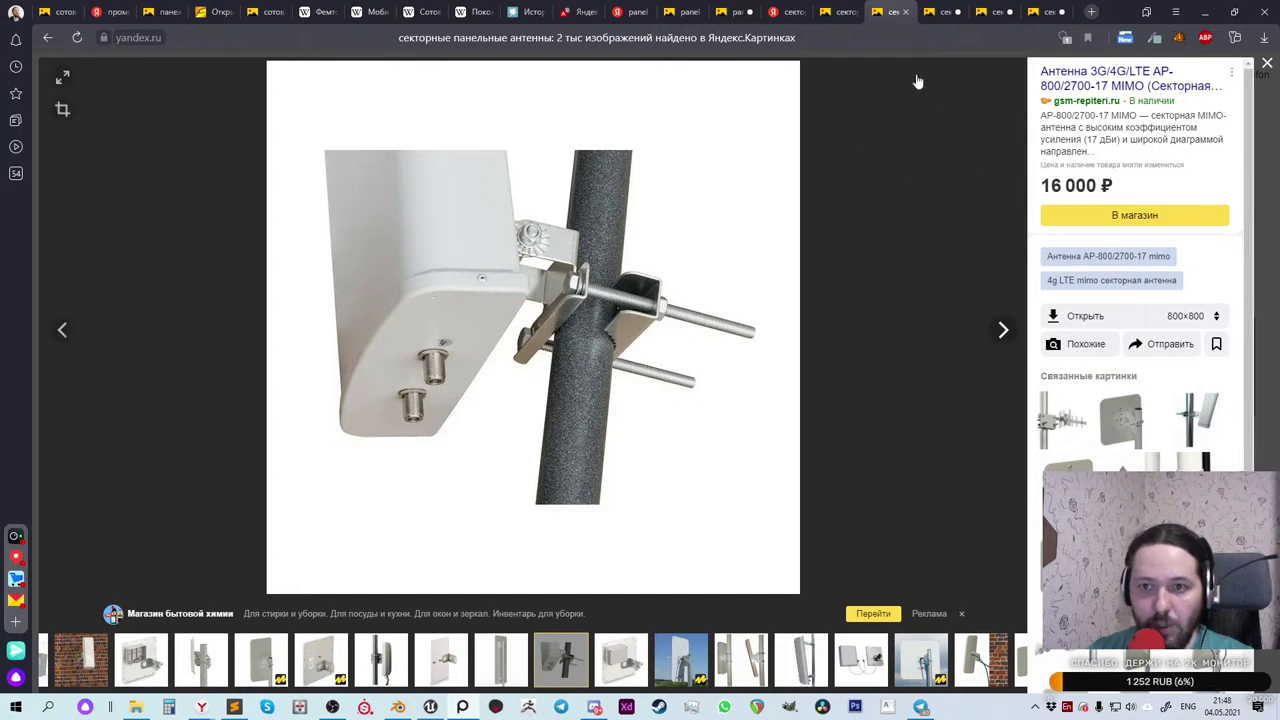
click(940, 14)
right_click(669, 347)
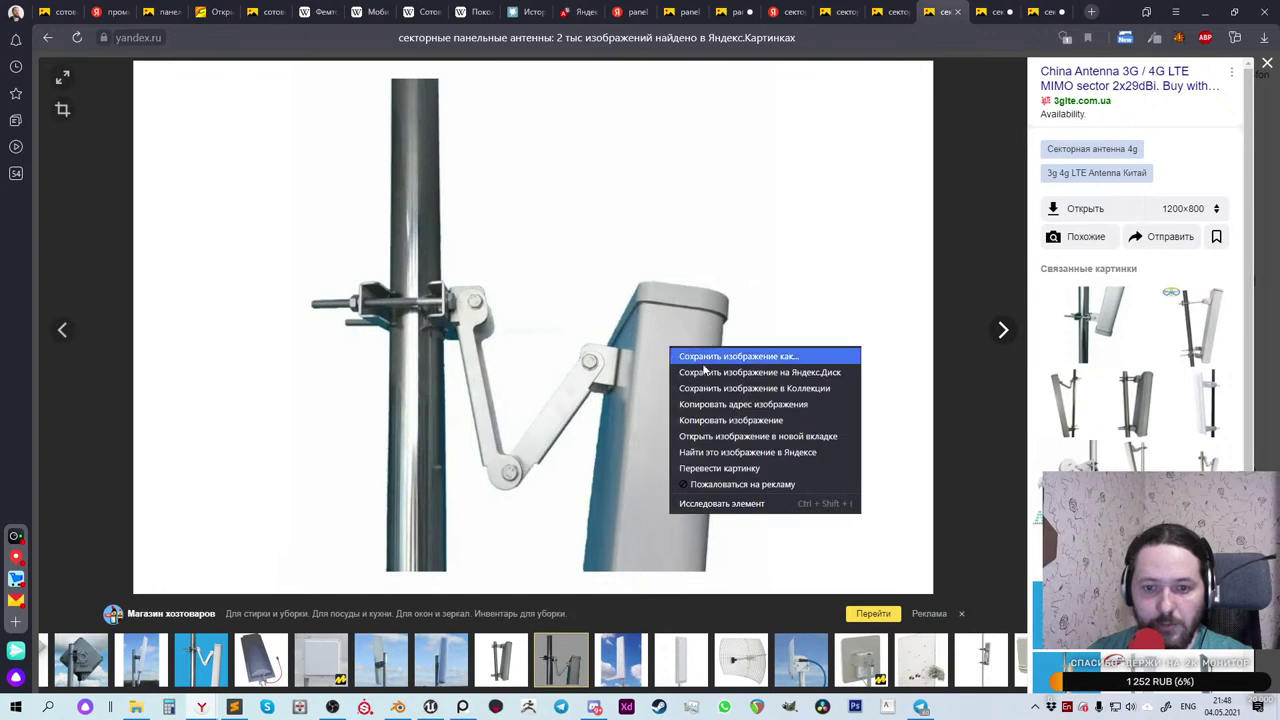
click(735, 421)
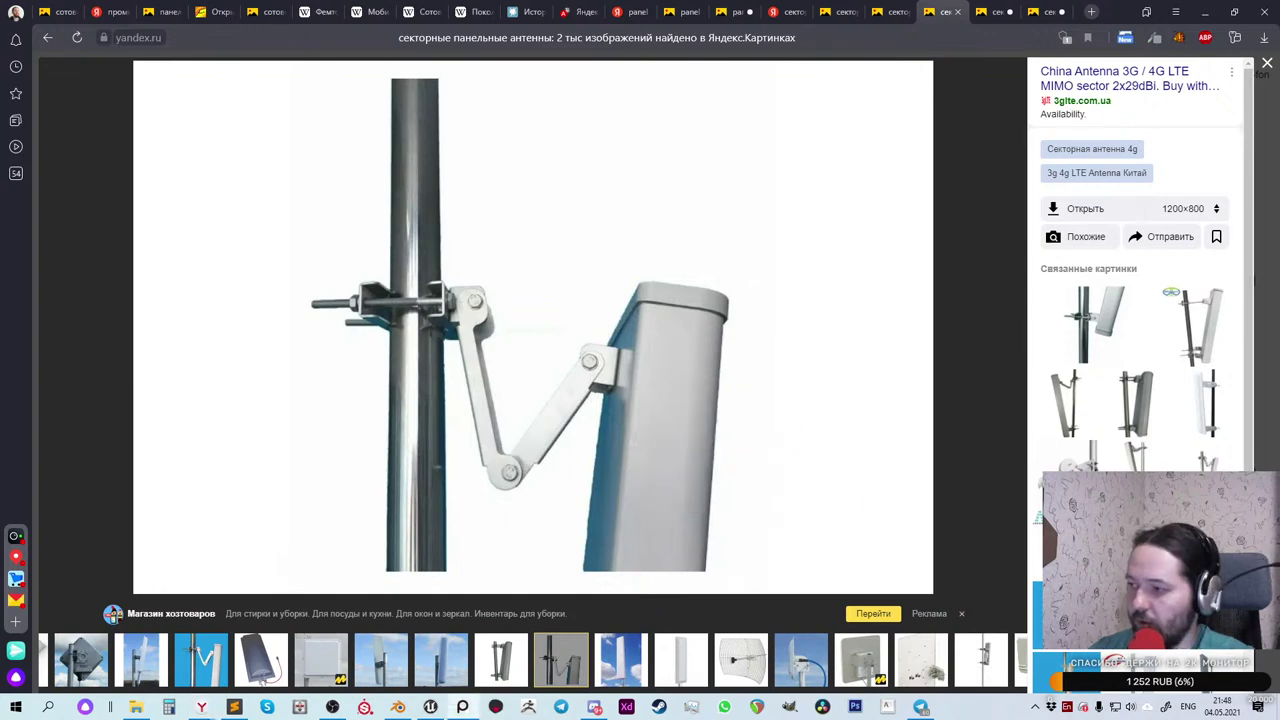
click(990, 12)
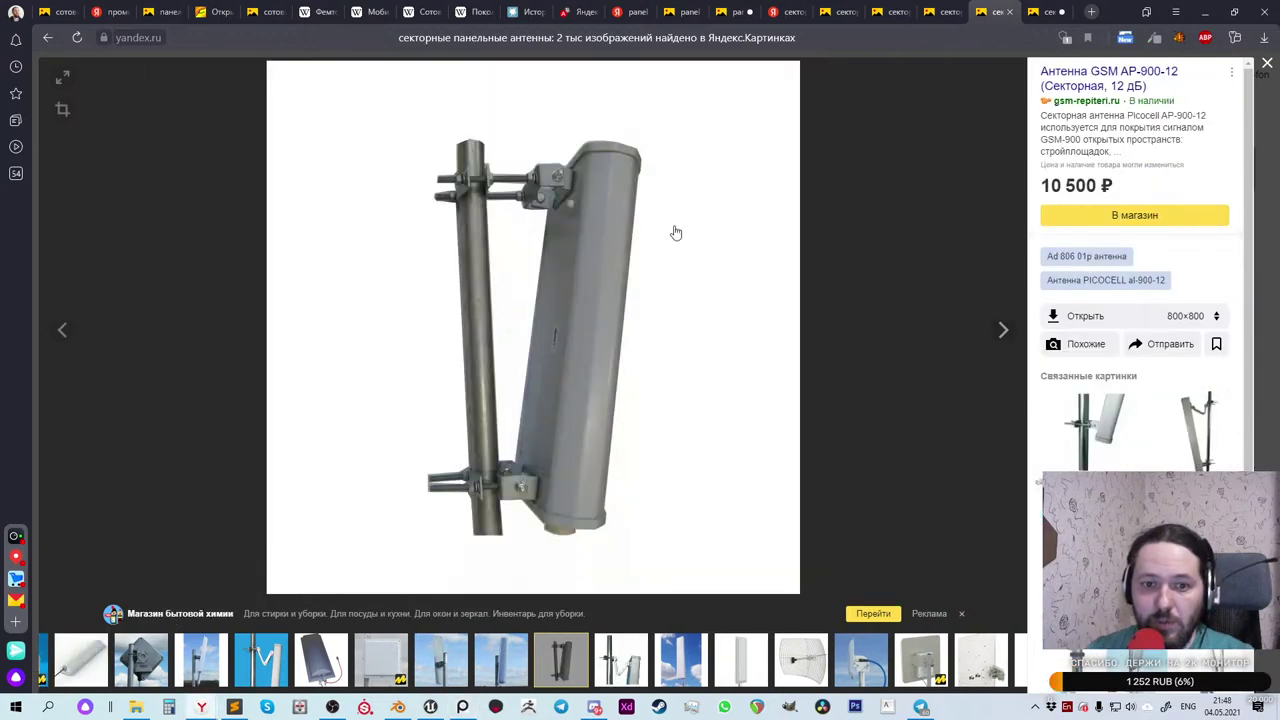
right_click(595, 230)
click(655, 306)
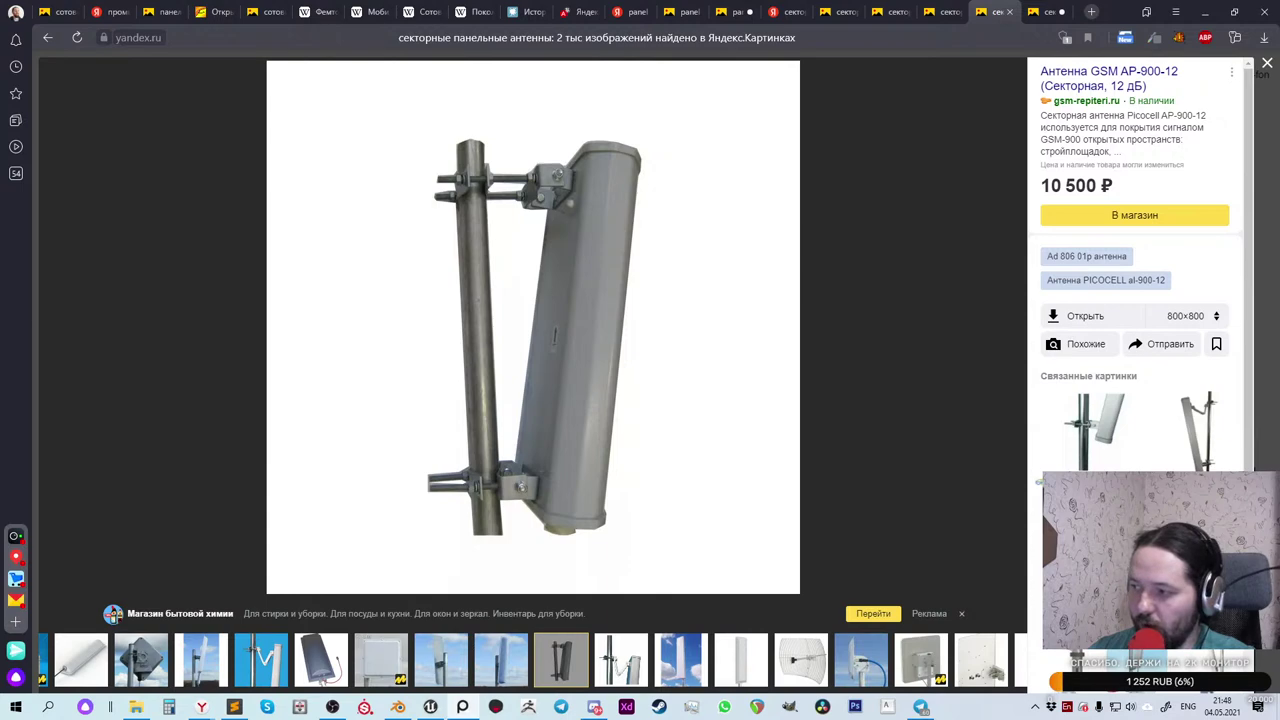
click(641, 227)
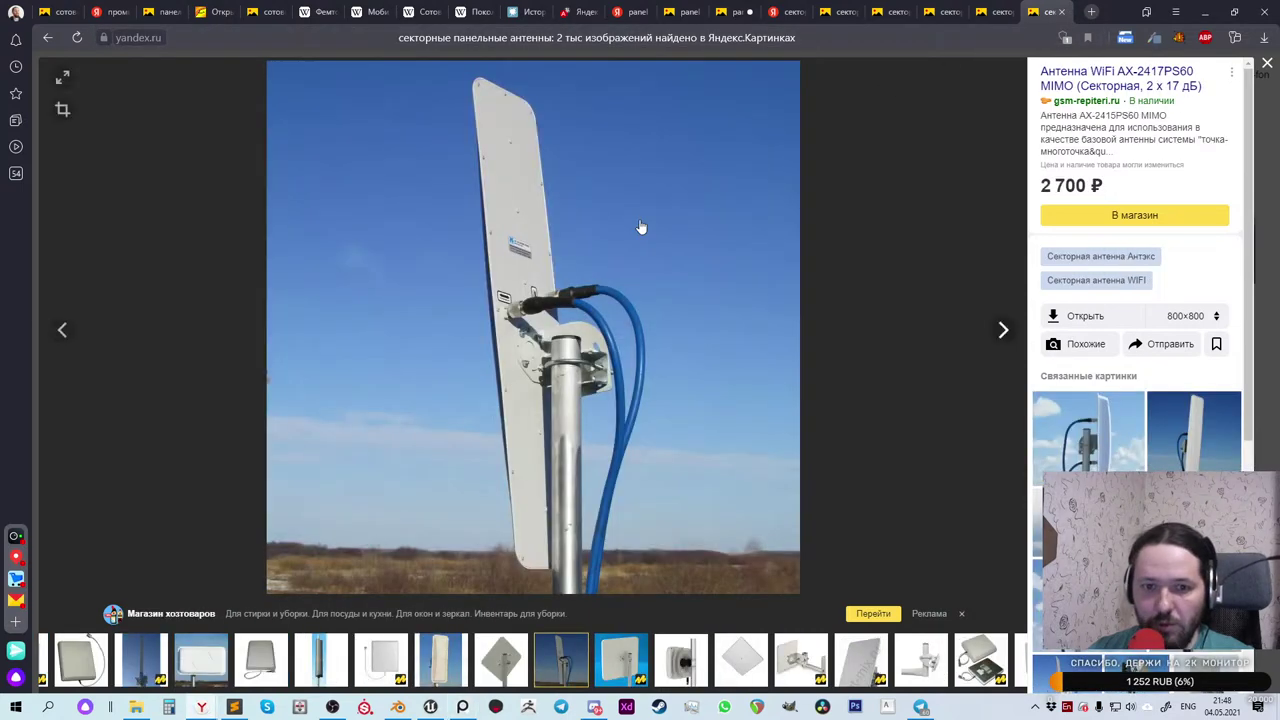
right_click(525, 312)
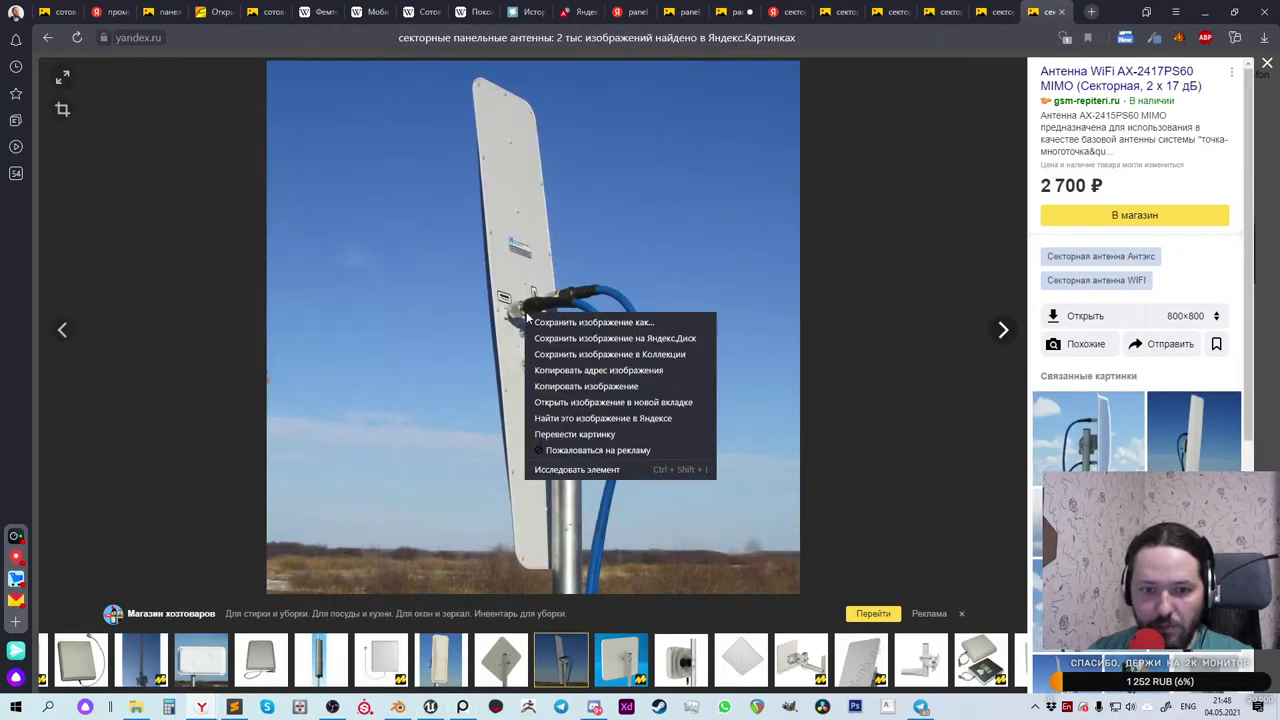
click(579, 387)
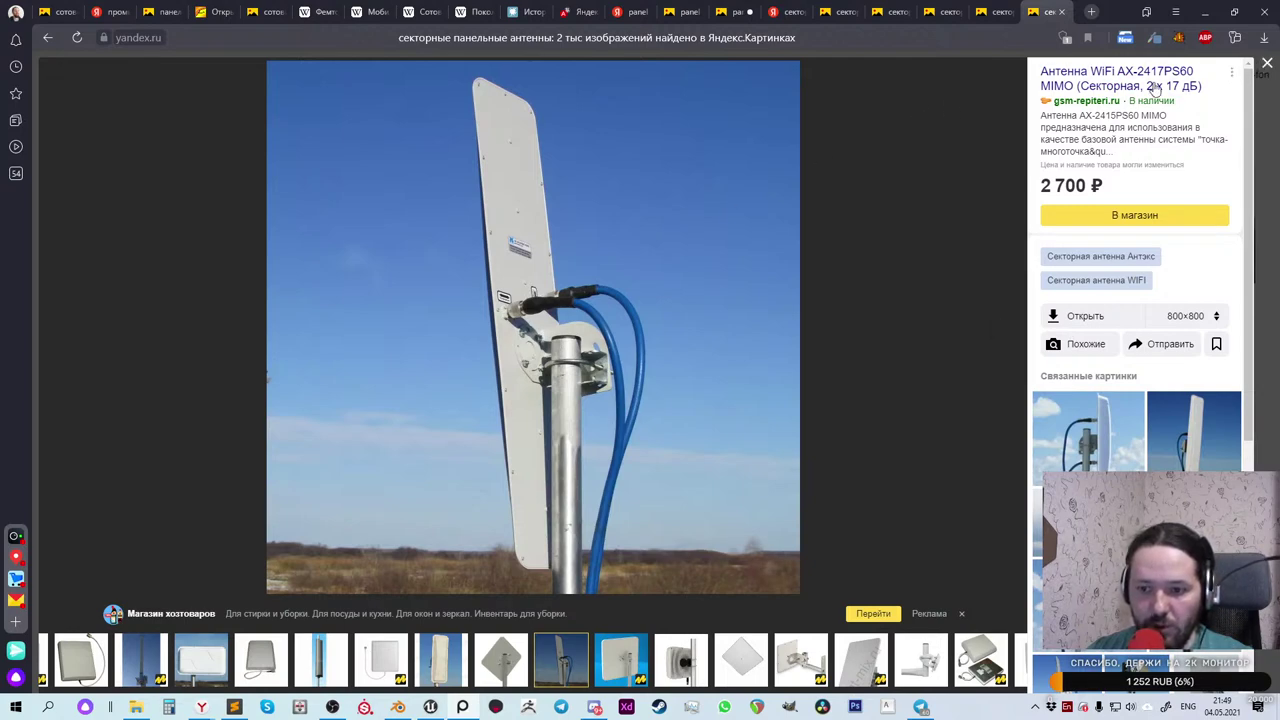
scroll(834, 274, down, 5)
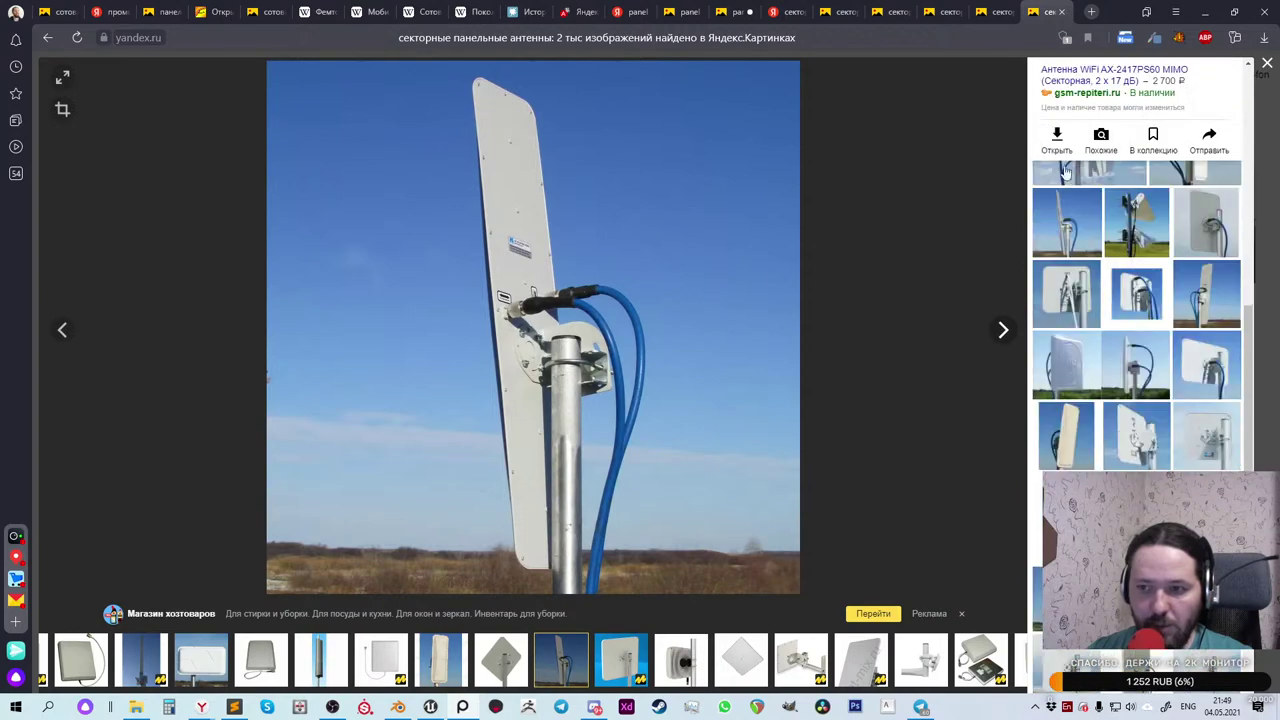
Step: Close the image viewer and scroll far down the sector panel antenna results
click(1267, 63)
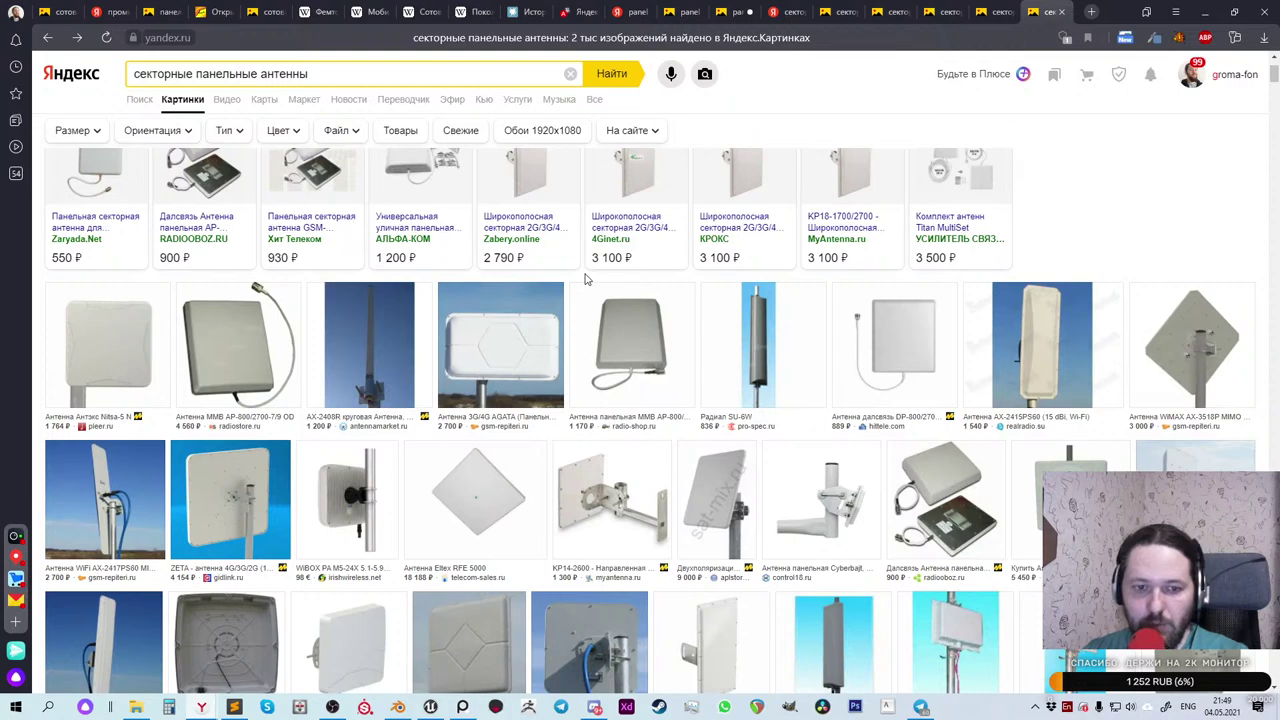
scroll(586, 280, down, 3)
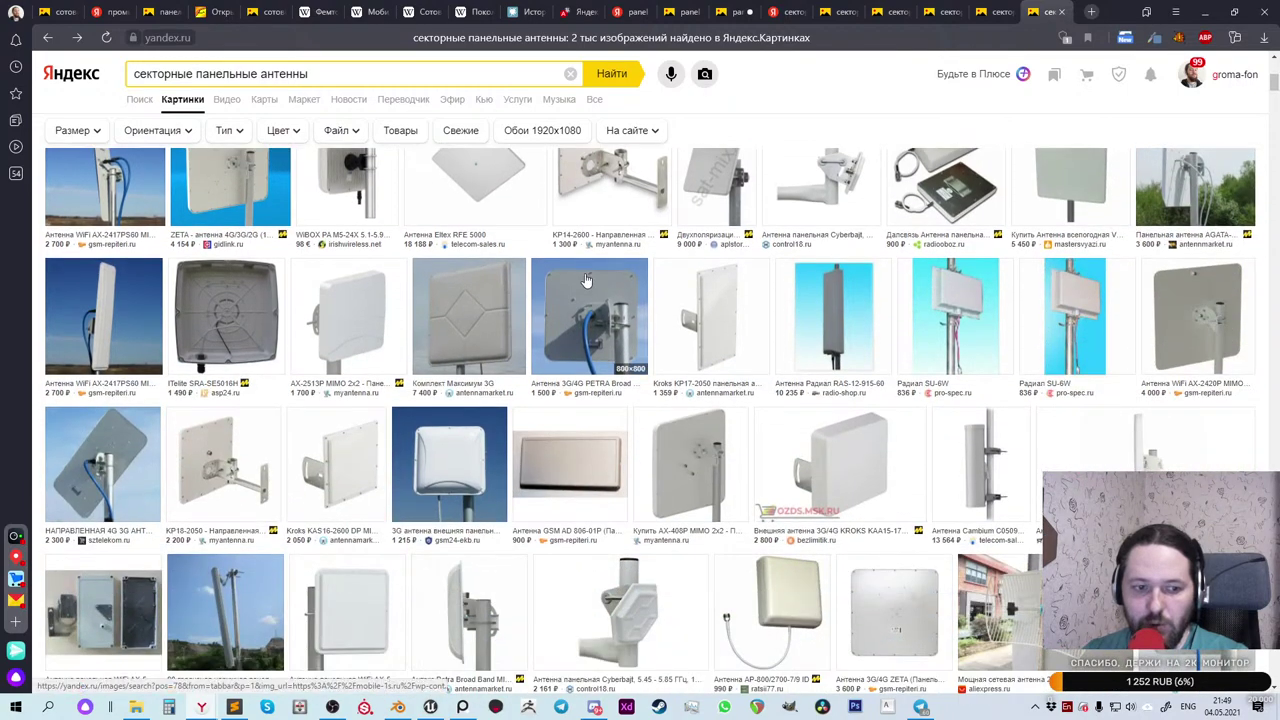
scroll(586, 280, down, 2)
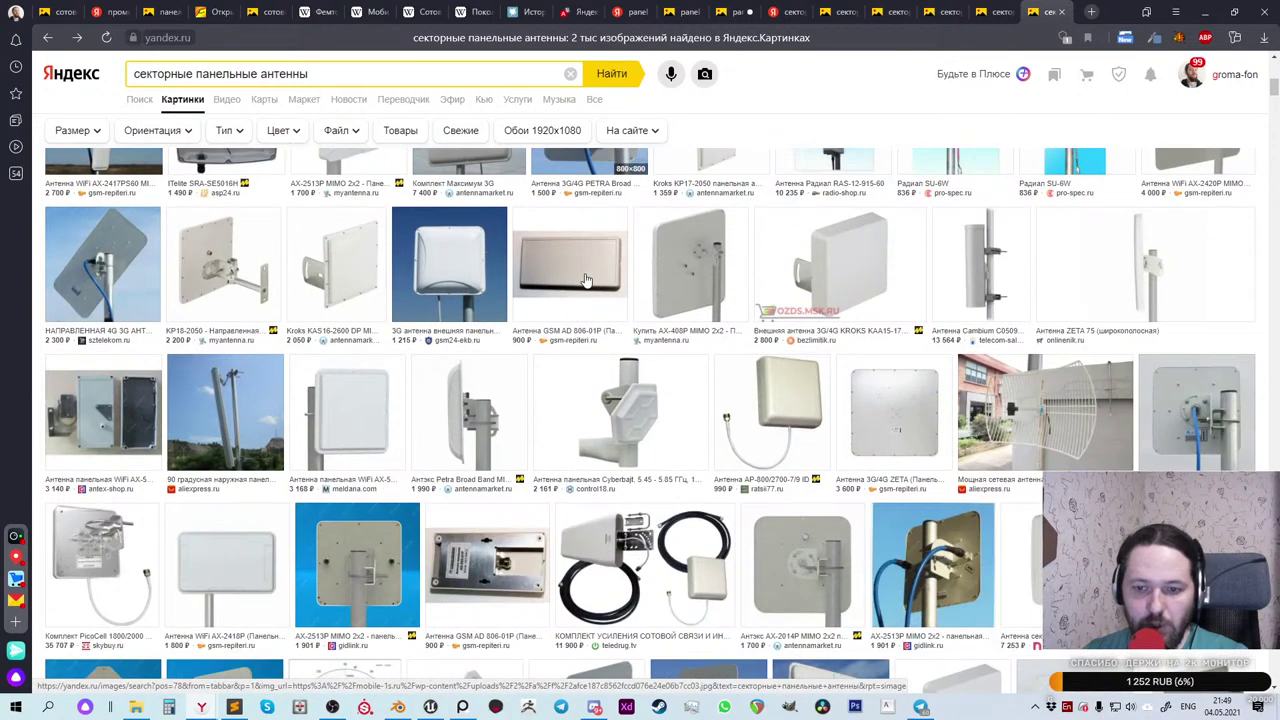
scroll(586, 280, down, 2)
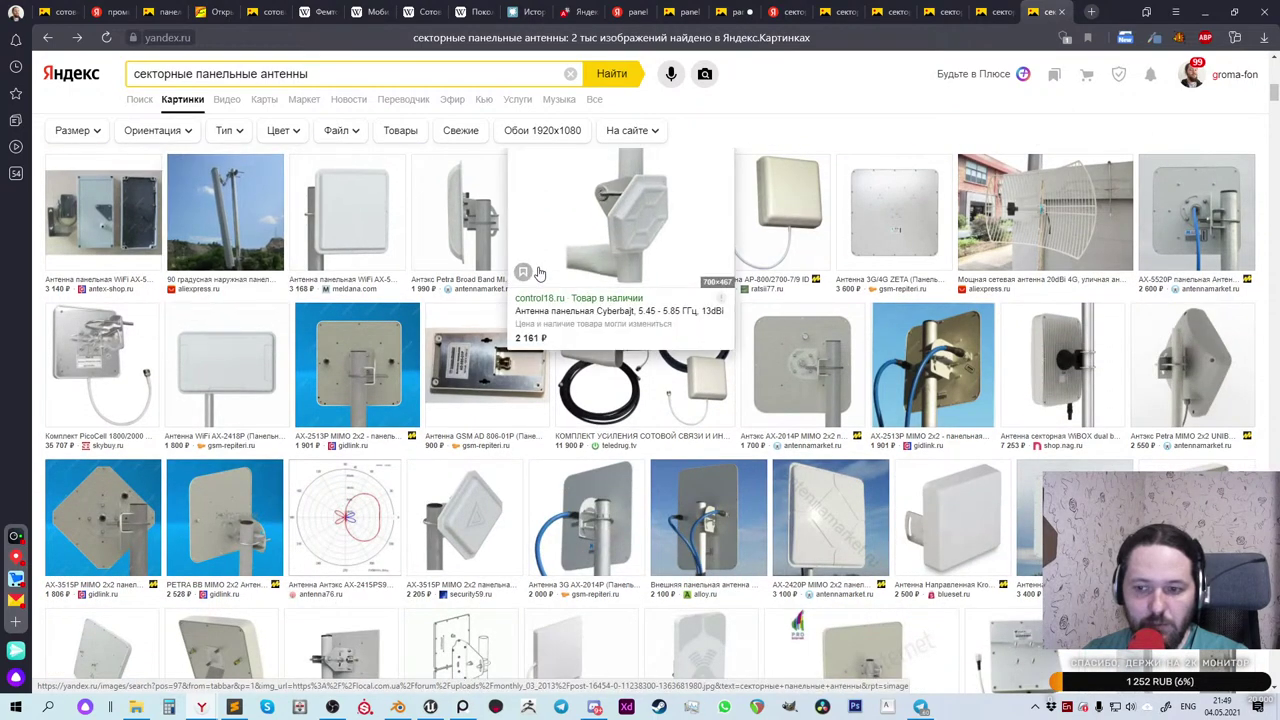
scroll(540, 272, down, 2)
scroll(540, 272, down, 1)
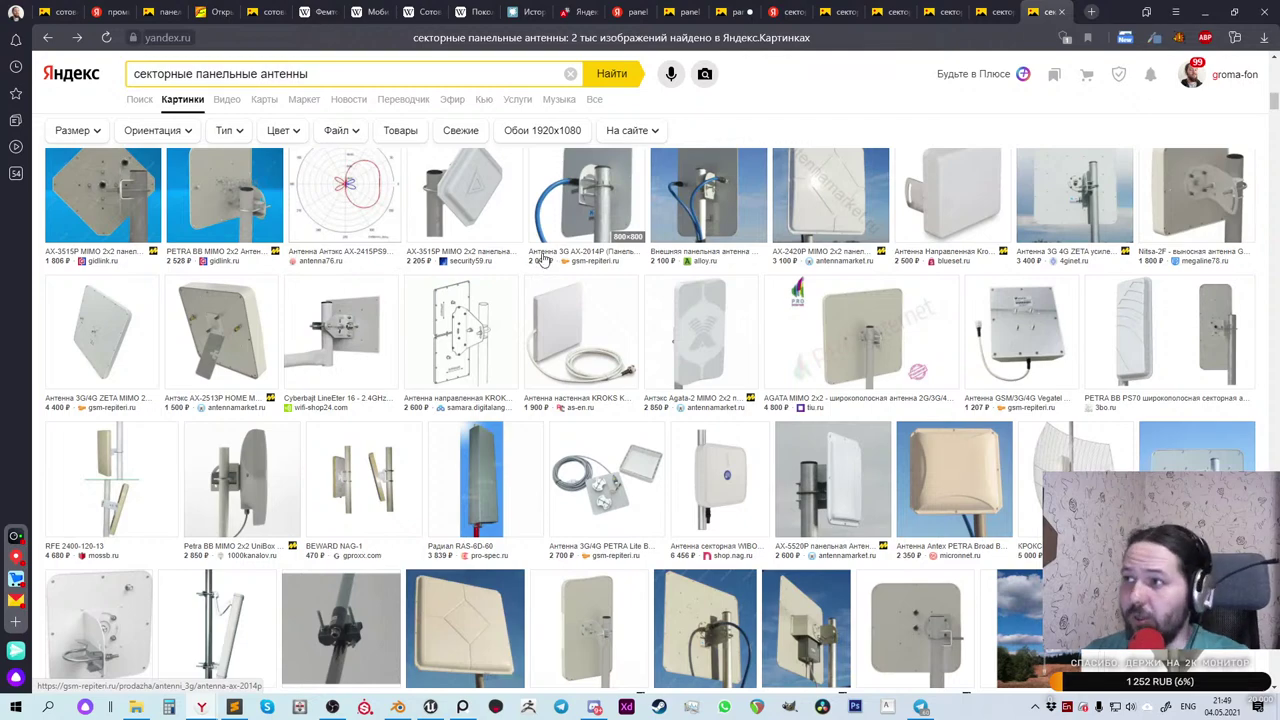
scroll(541, 260, down, 3)
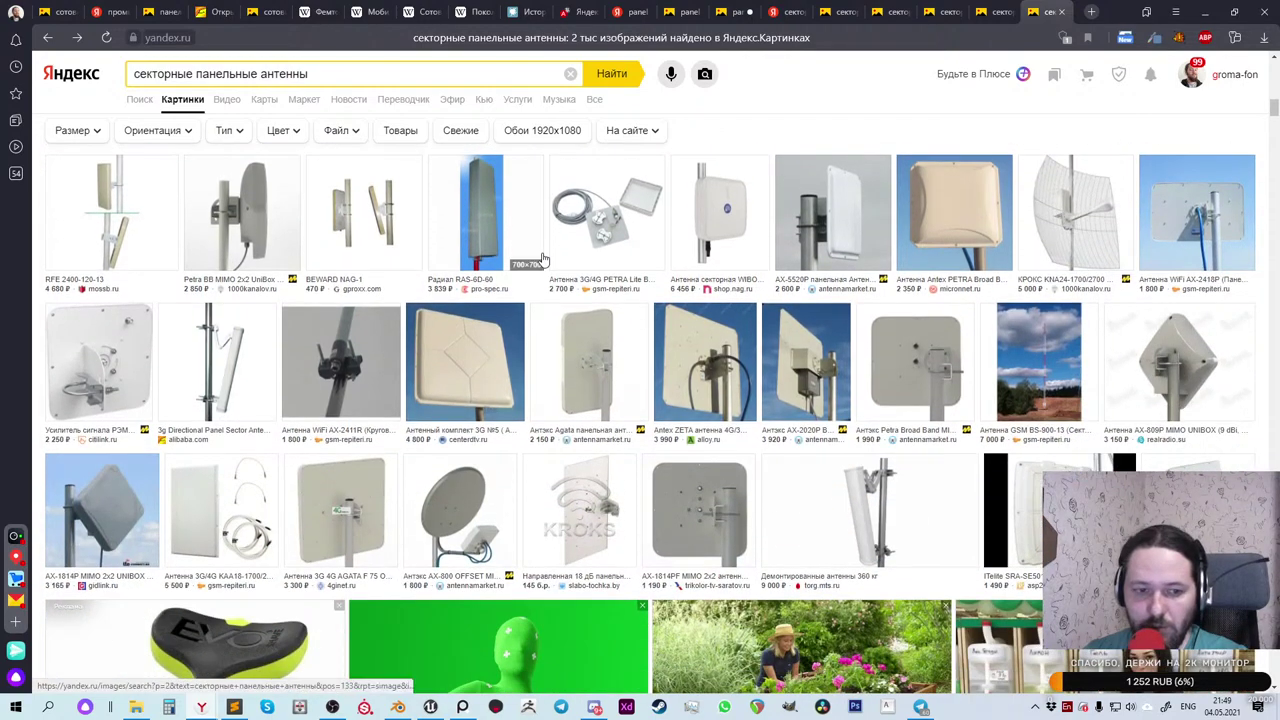
scroll(541, 260, down, 2)
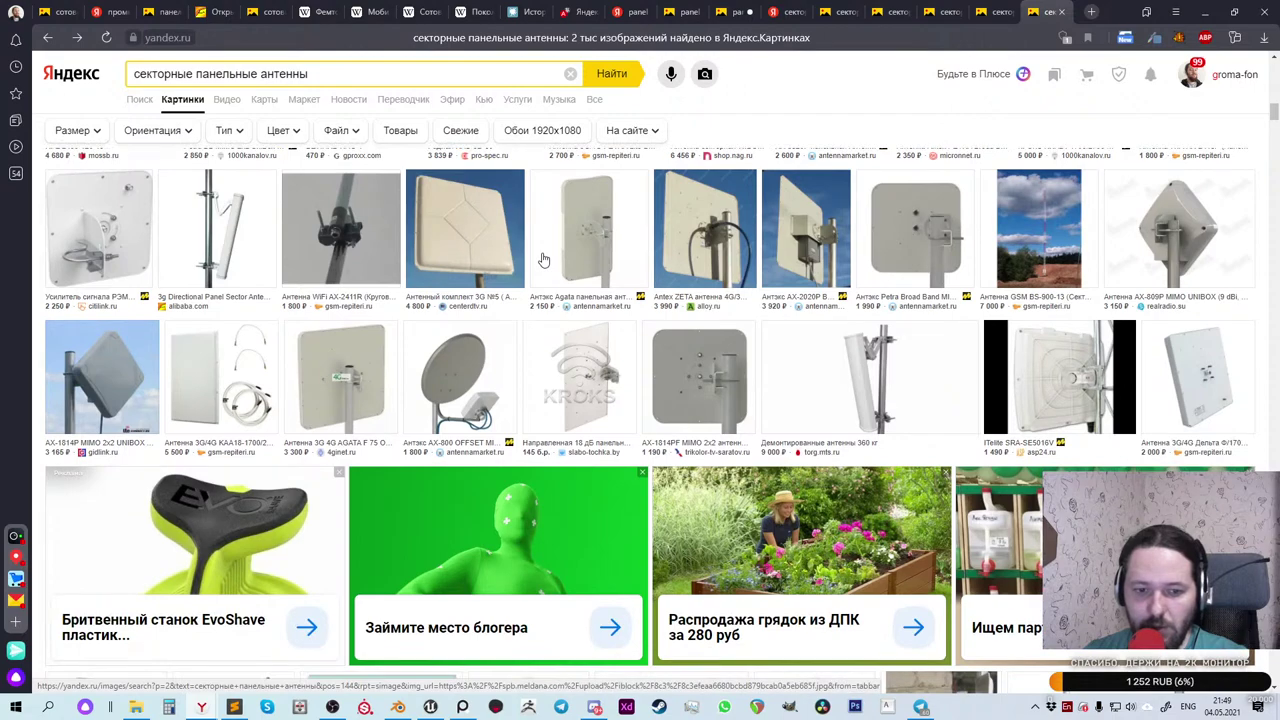
scroll(543, 260, down, 3)
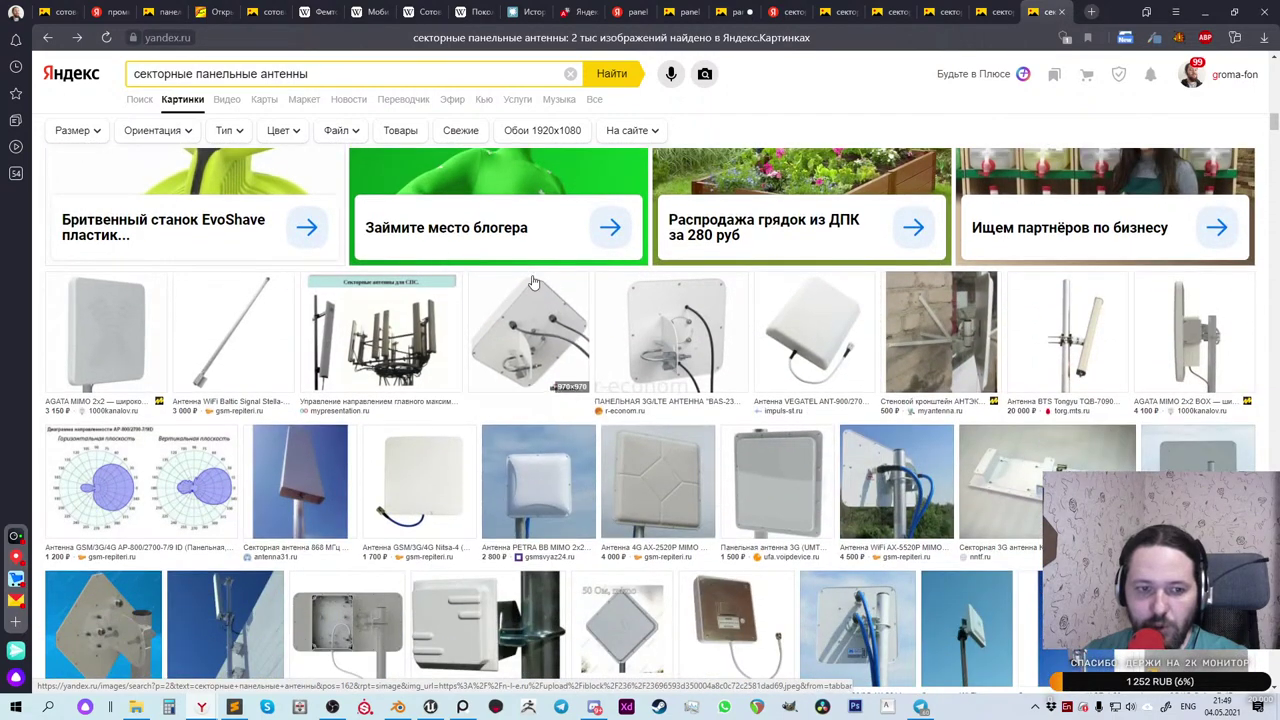
mouse_move(548, 282)
mouse_move(614, 278)
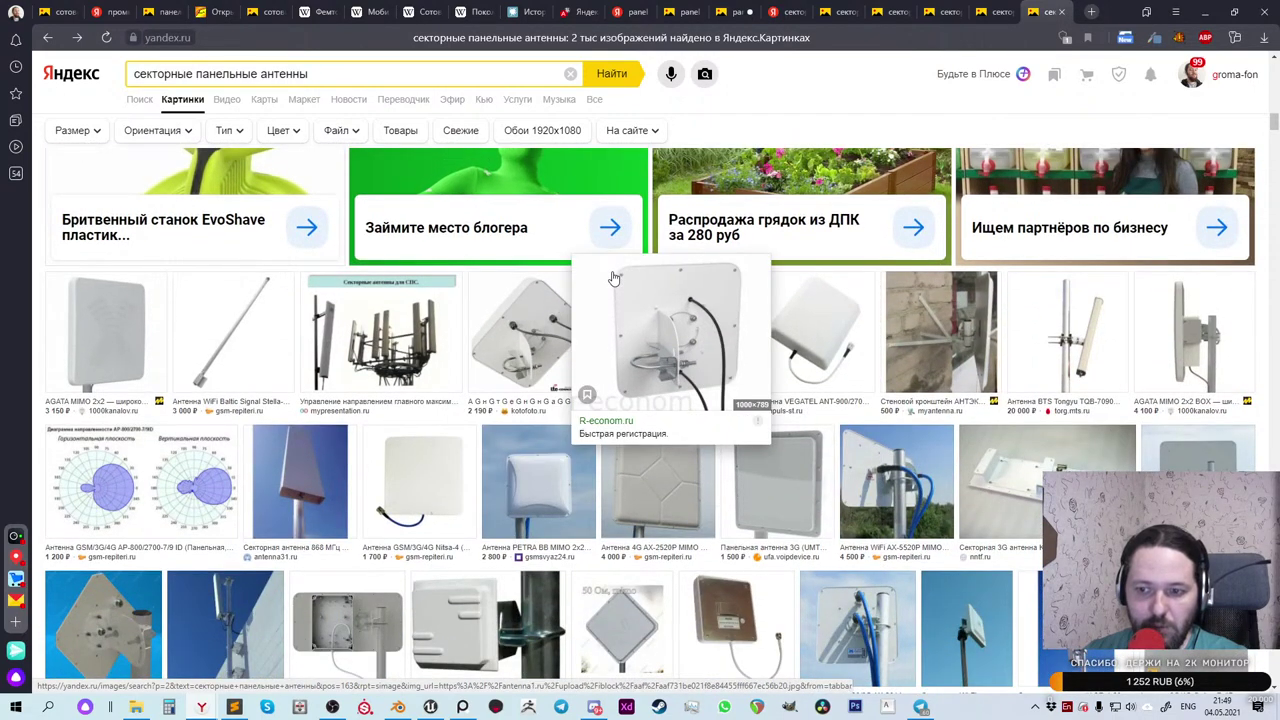
scroll(614, 278, down, 2)
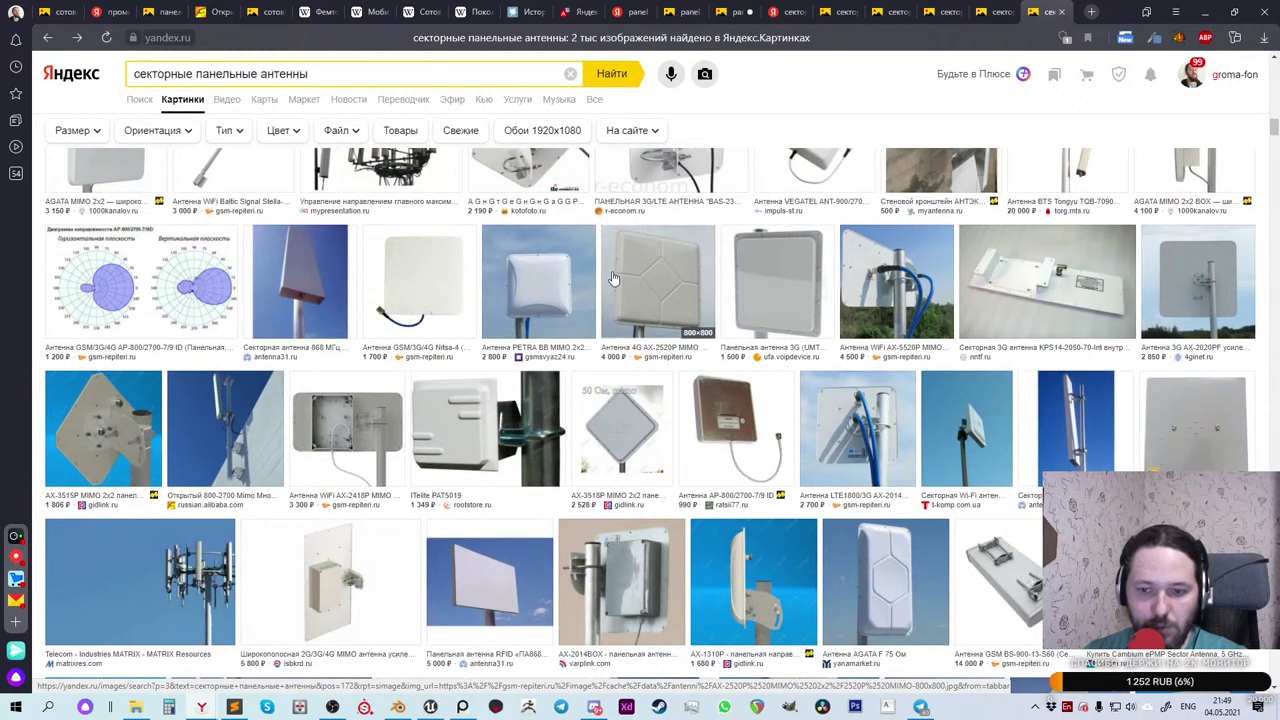
scroll(614, 278, down, 2)
scroll(614, 278, down, 2)
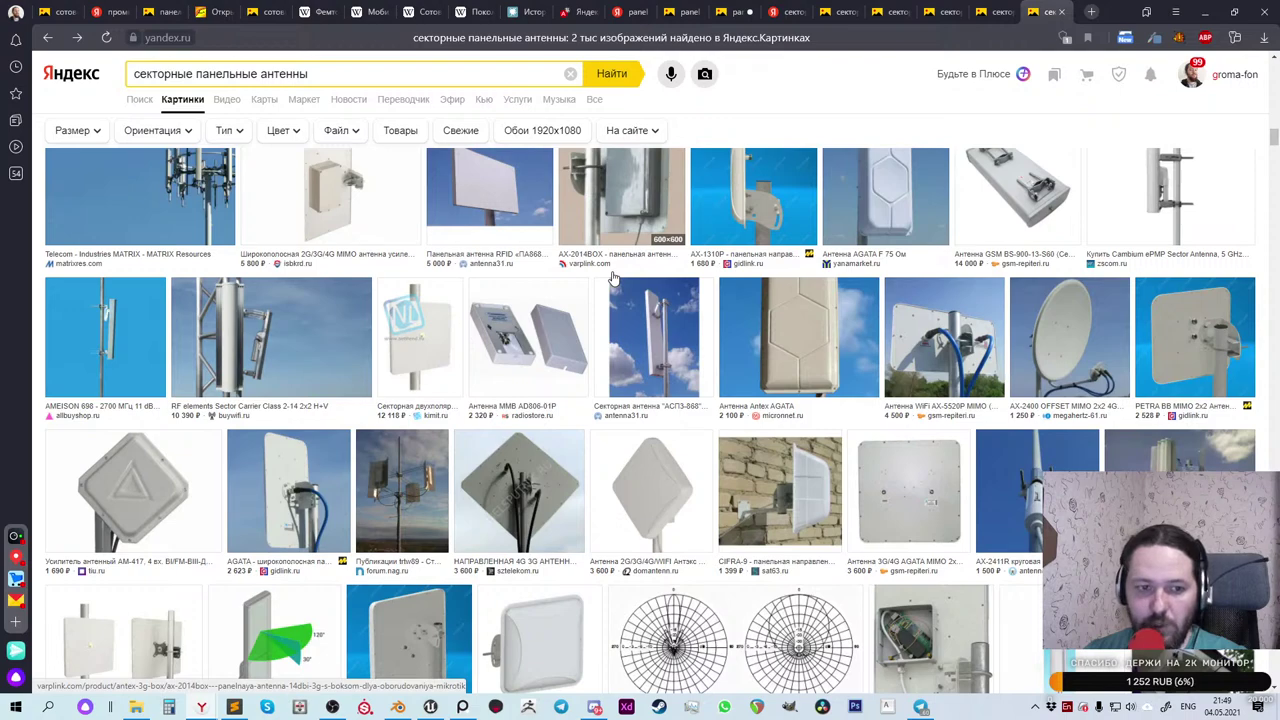
scroll(614, 278, down, 1)
scroll(614, 278, down, 3)
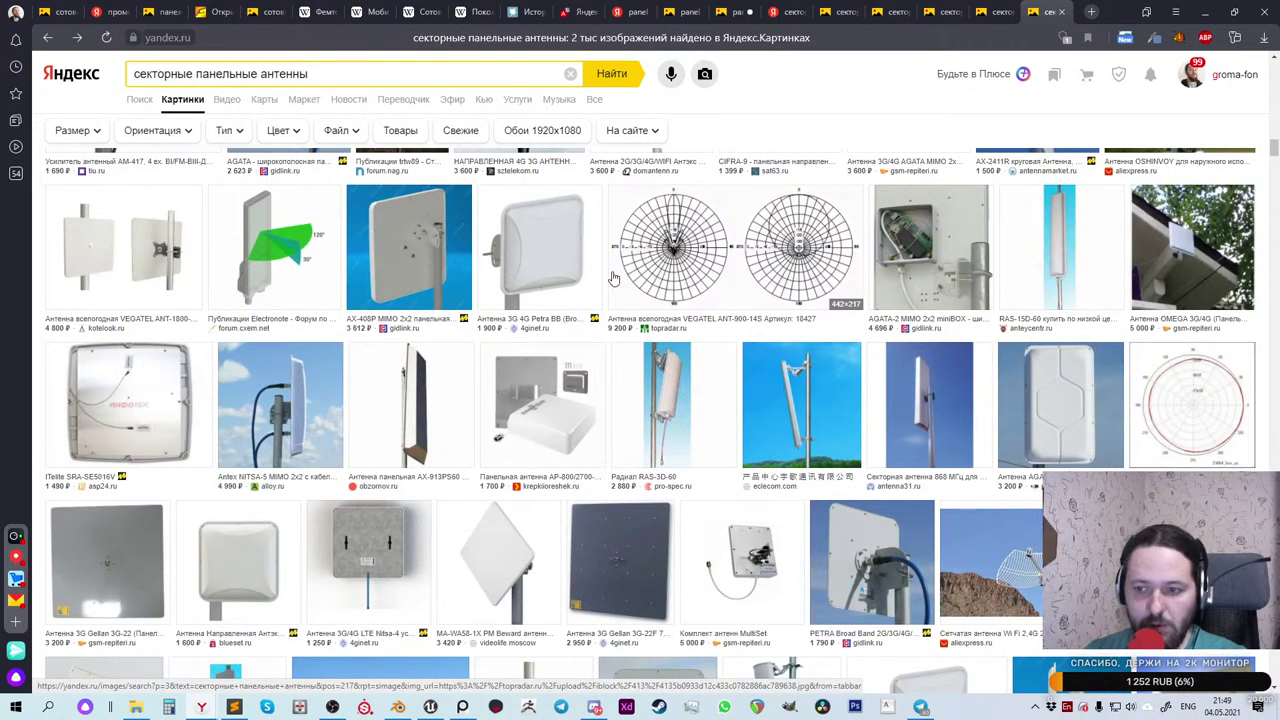
scroll(614, 278, down, 3)
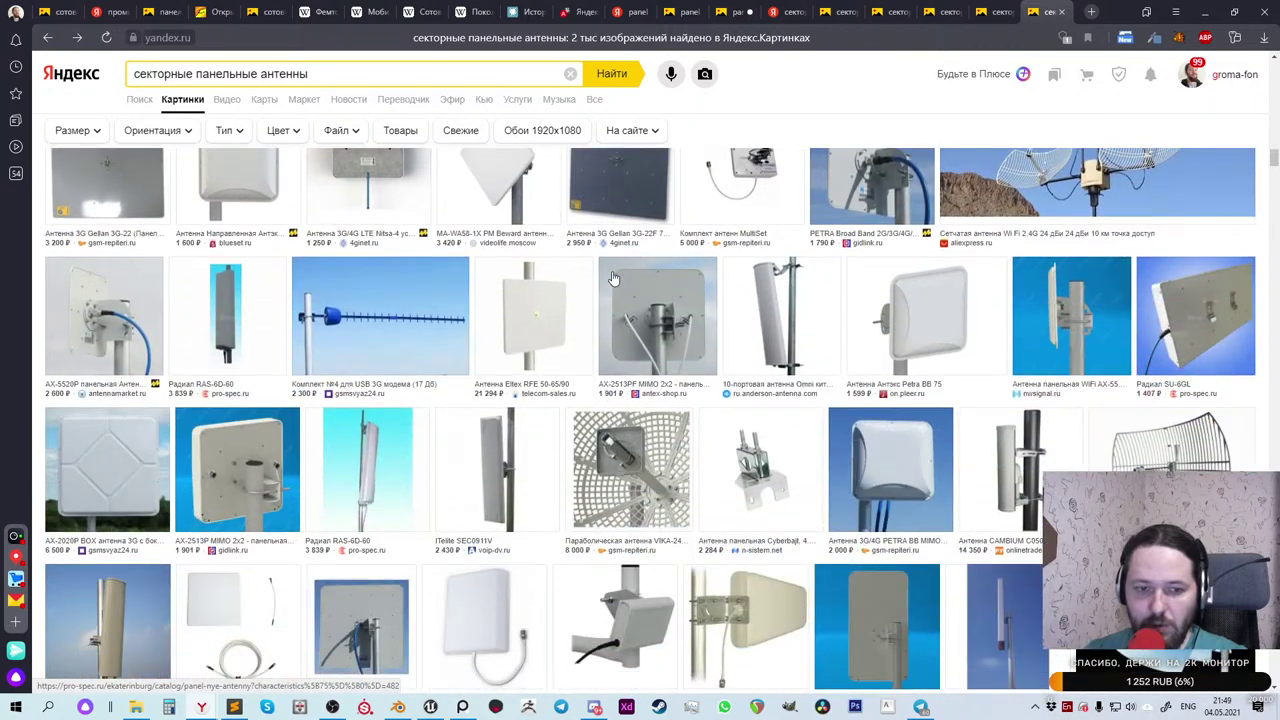
scroll(614, 278, down, 8)
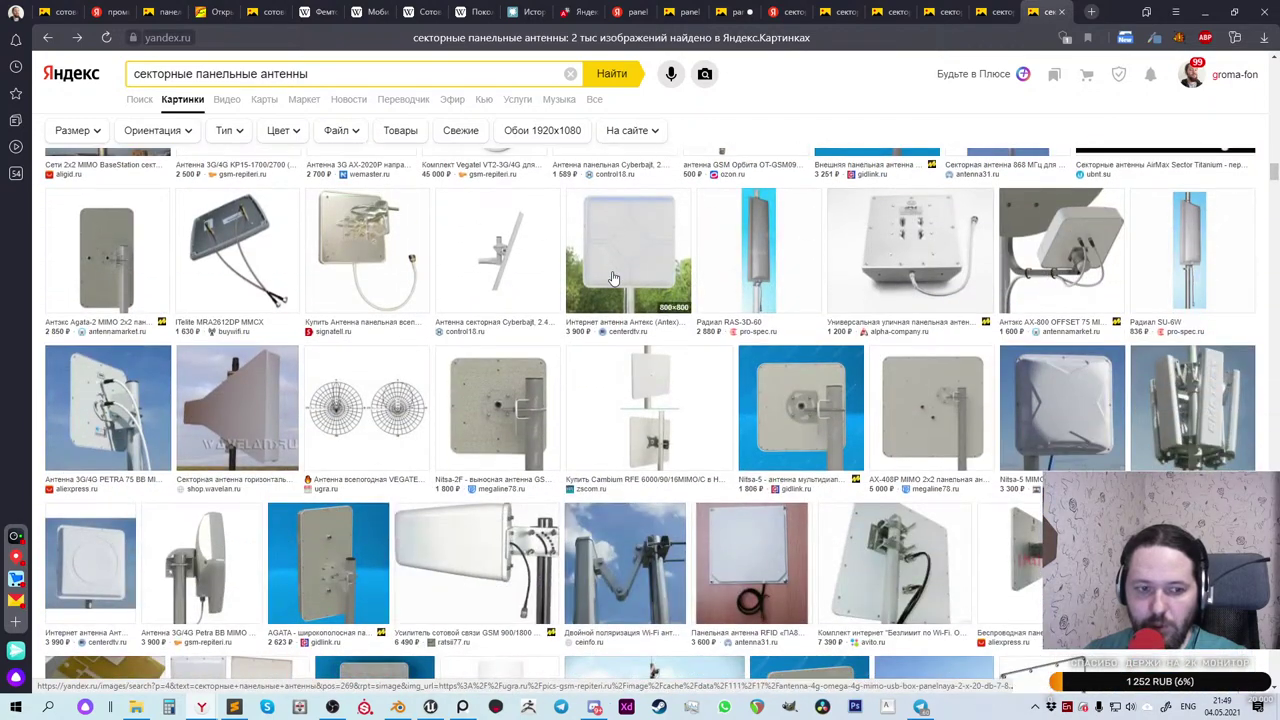
scroll(614, 278, down, 3)
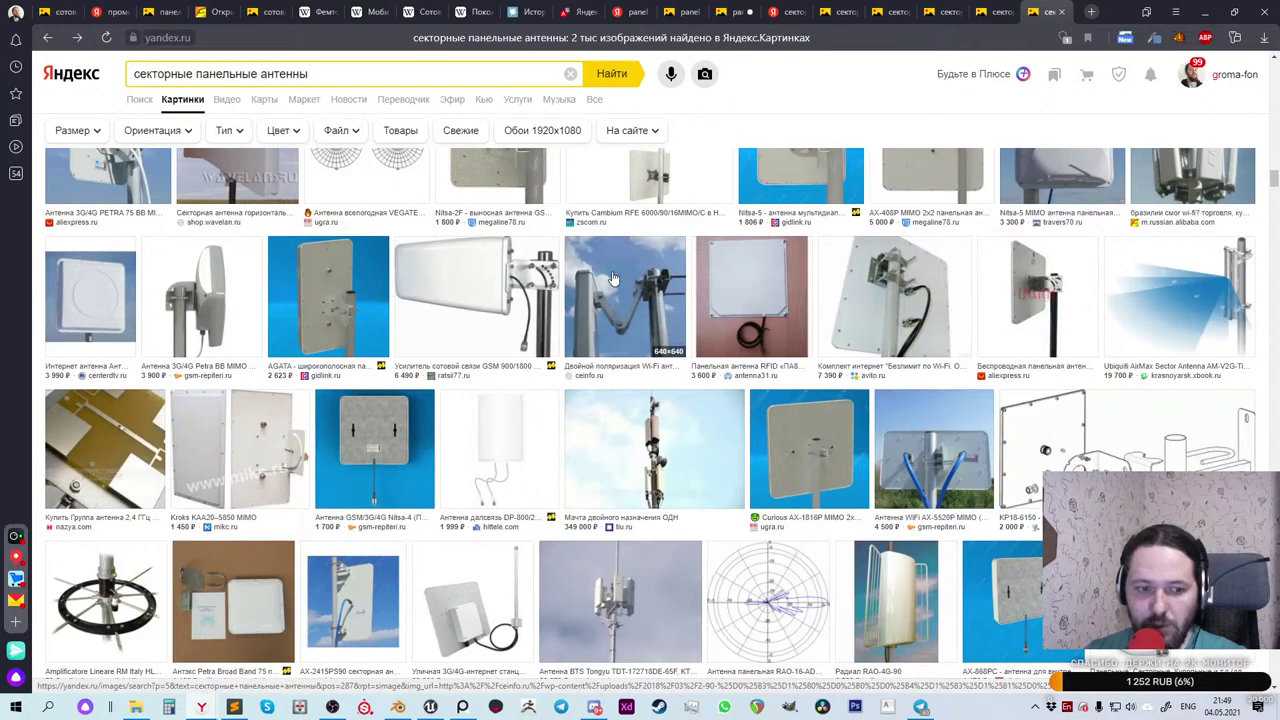
scroll(614, 278, down, 3)
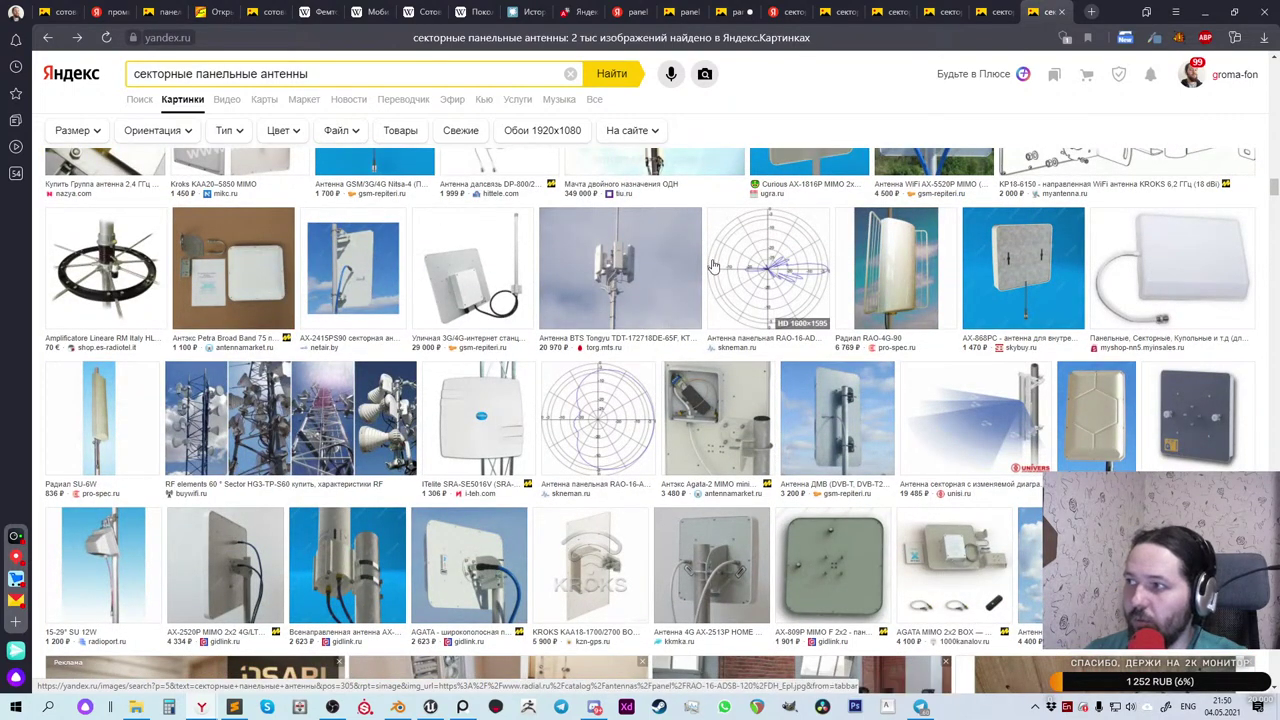
scroll(614, 278, down, 2)
scroll(574, 261, down, 3)
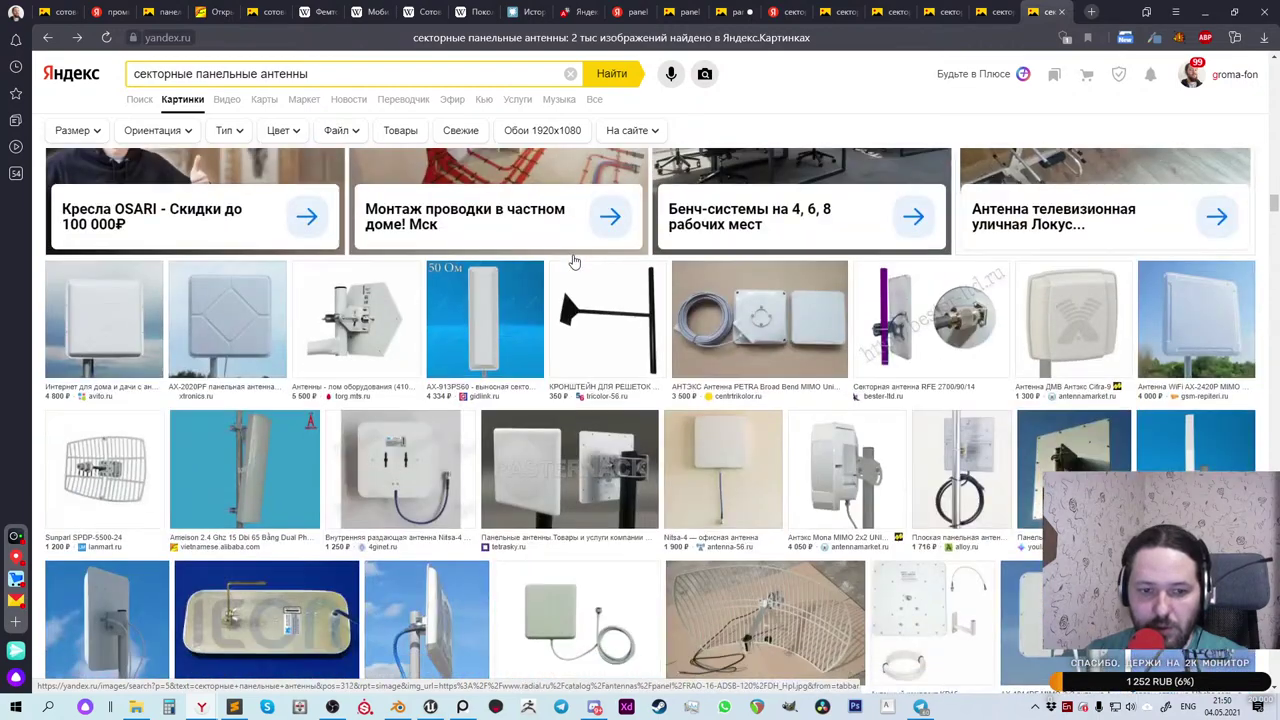
scroll(574, 261, down, 3)
scroll(574, 261, down, 3)
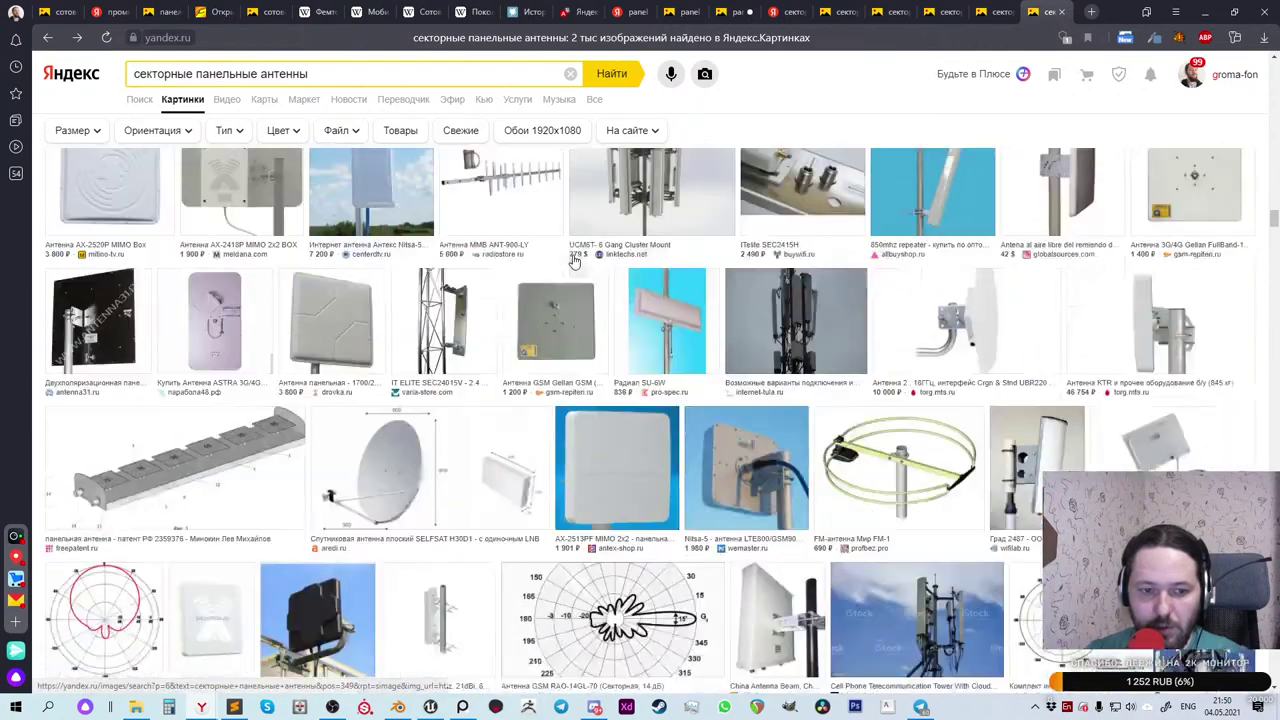
scroll(574, 261, up, 1)
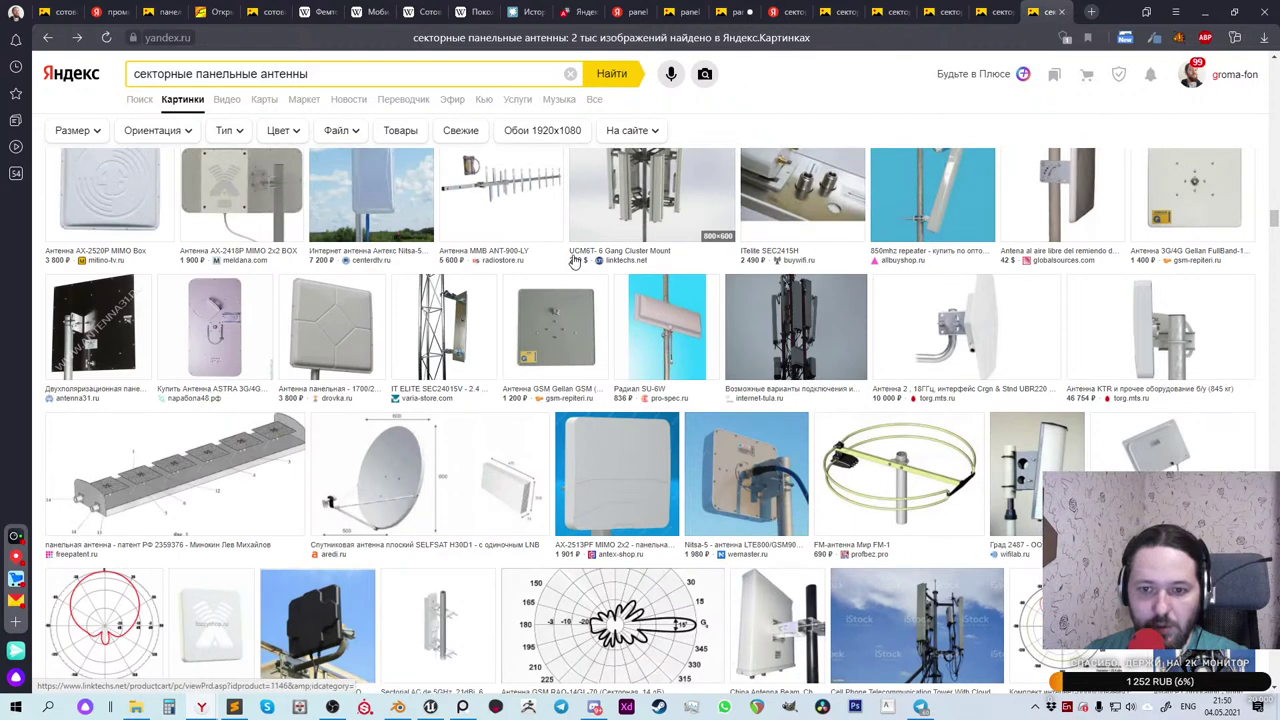
Step: Open the UCM6T cluster-mount result's page in a new tab and dismiss the search suggestions
middle_click(789, 318)
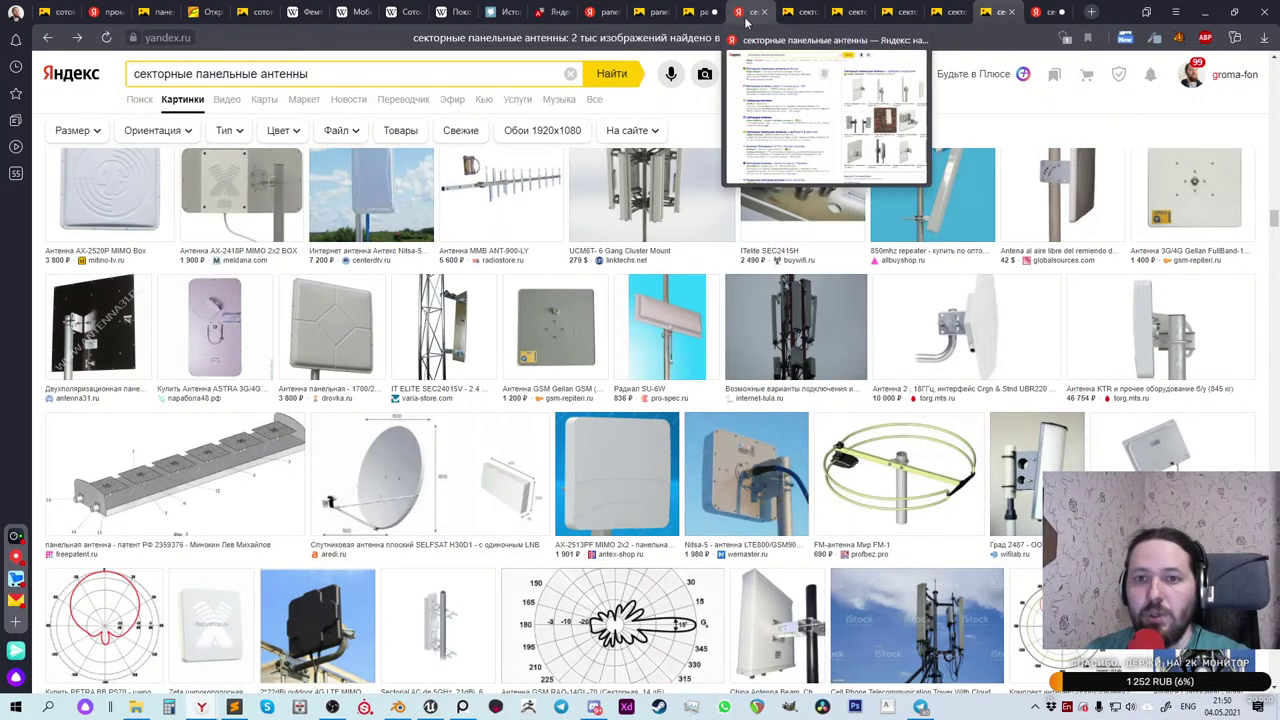
mouse_move(697, 15)
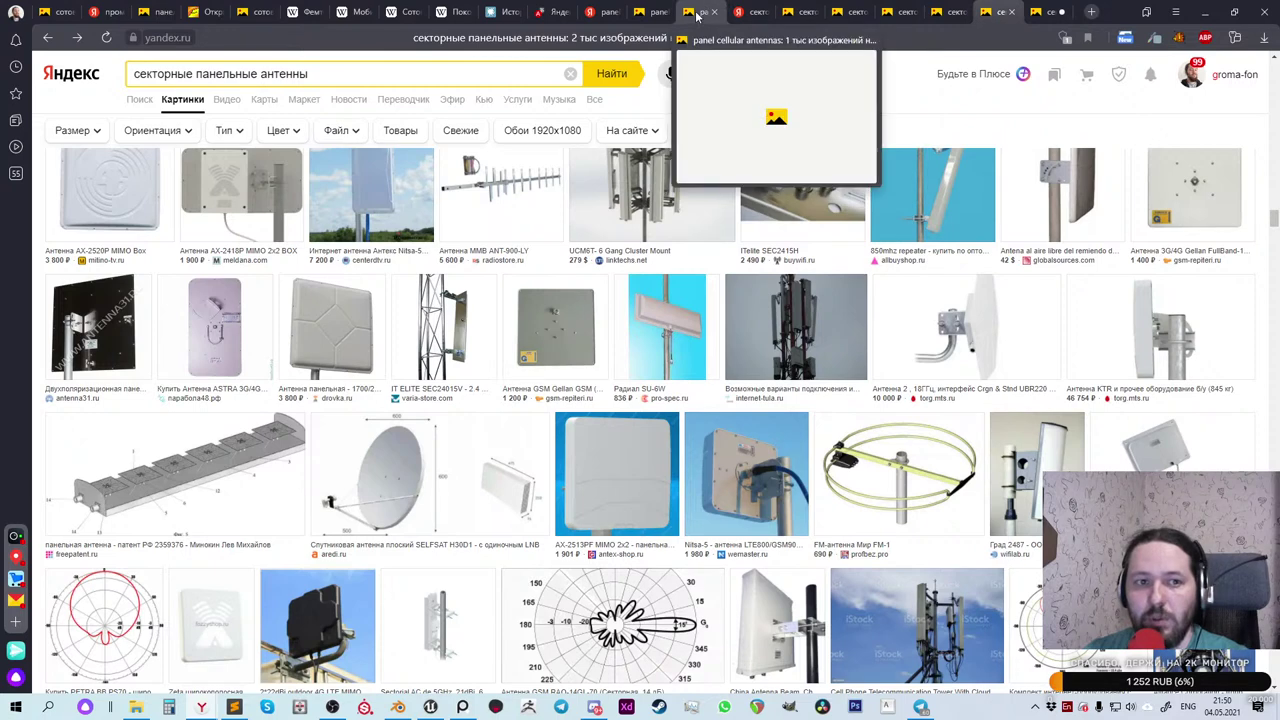
click(360, 68)
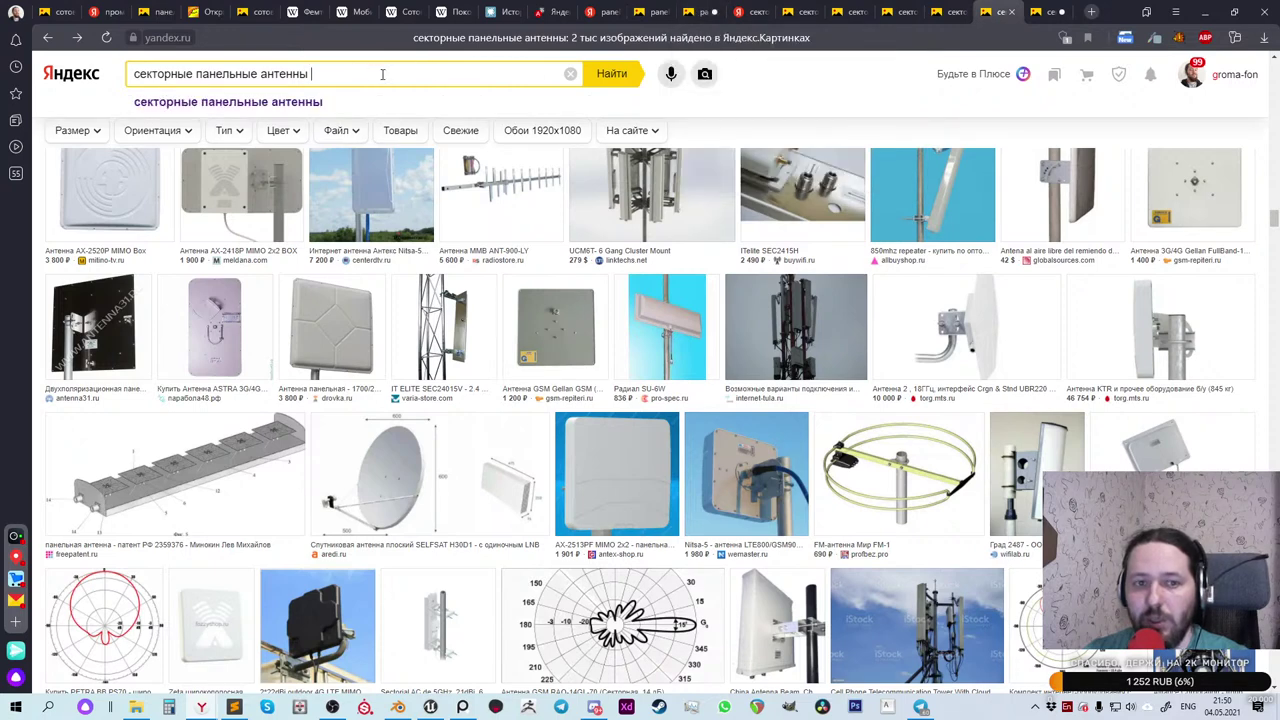
key(Escape)
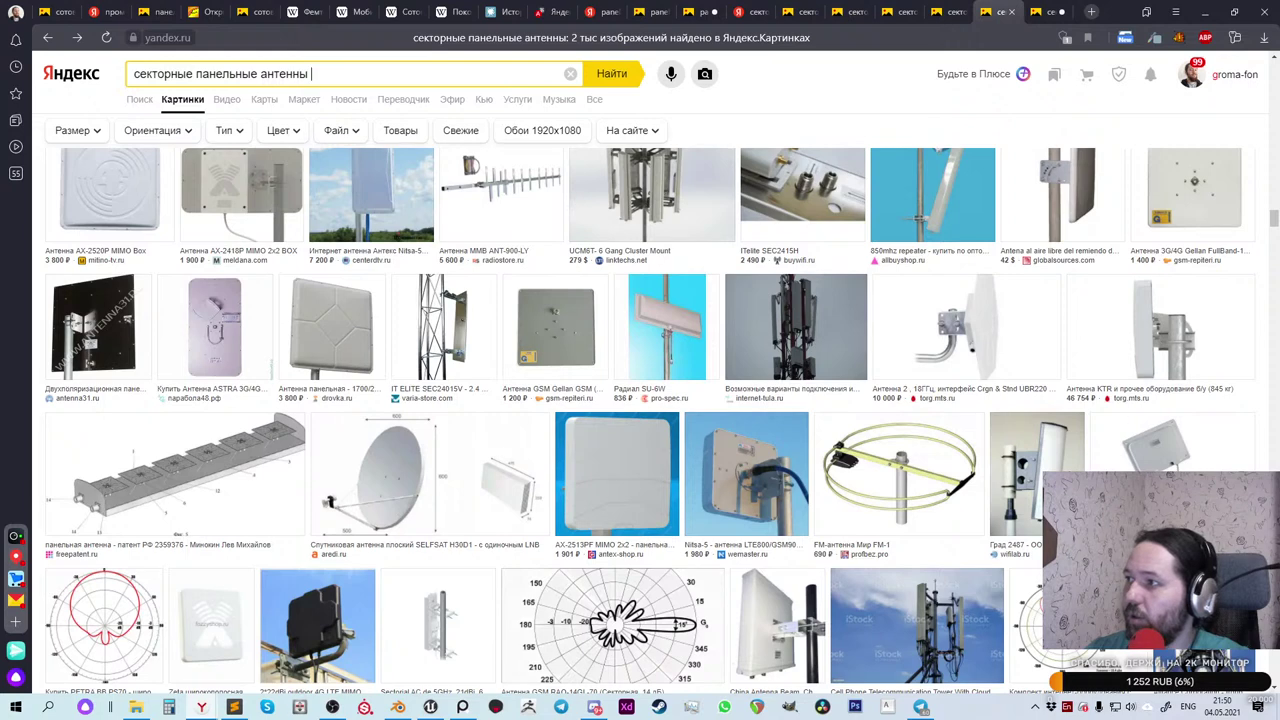
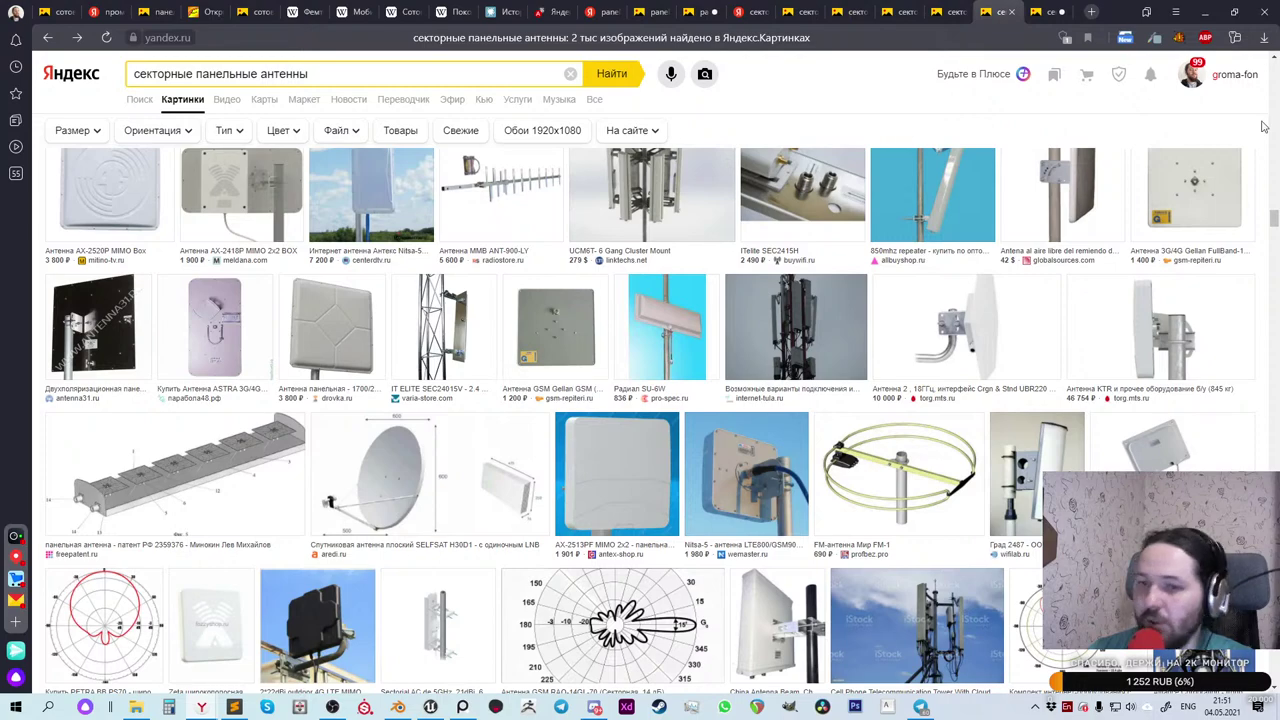
Step: Search Yandex for ERICSON in a new tab and open the ericsson.com result
click(1091, 11)
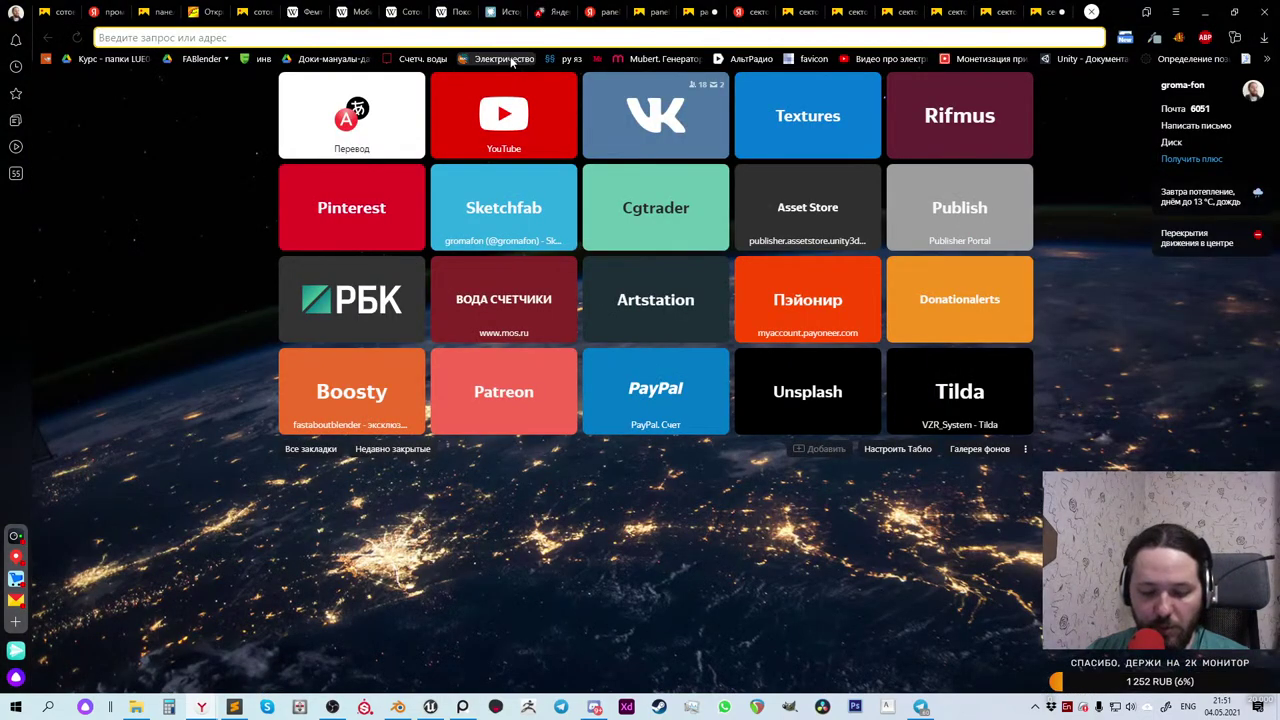
text(ERICSON)
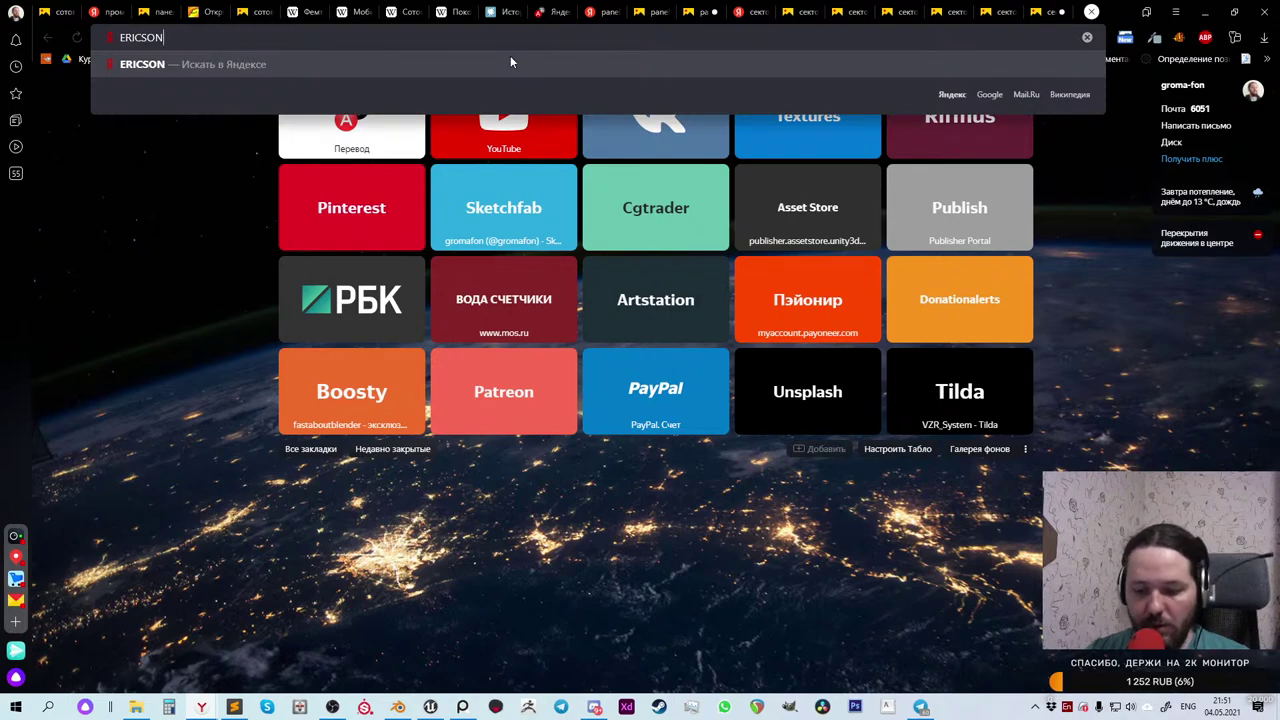
key(Return)
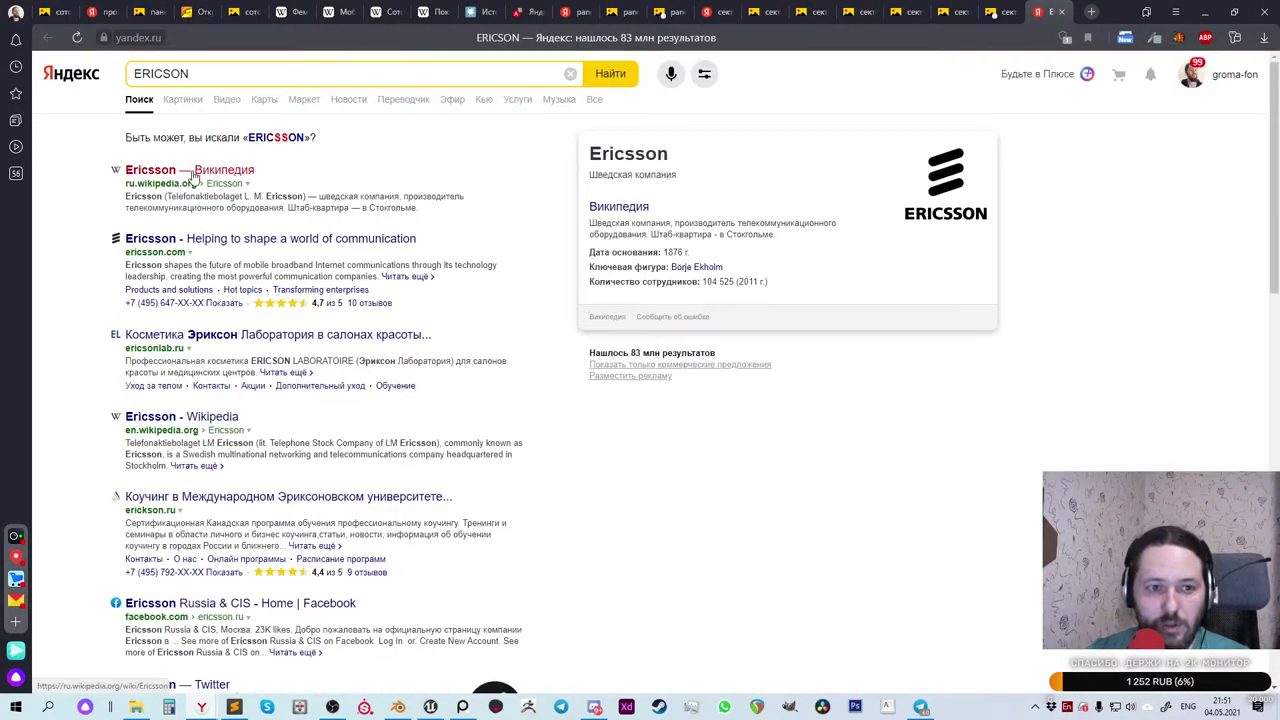
click(187, 238)
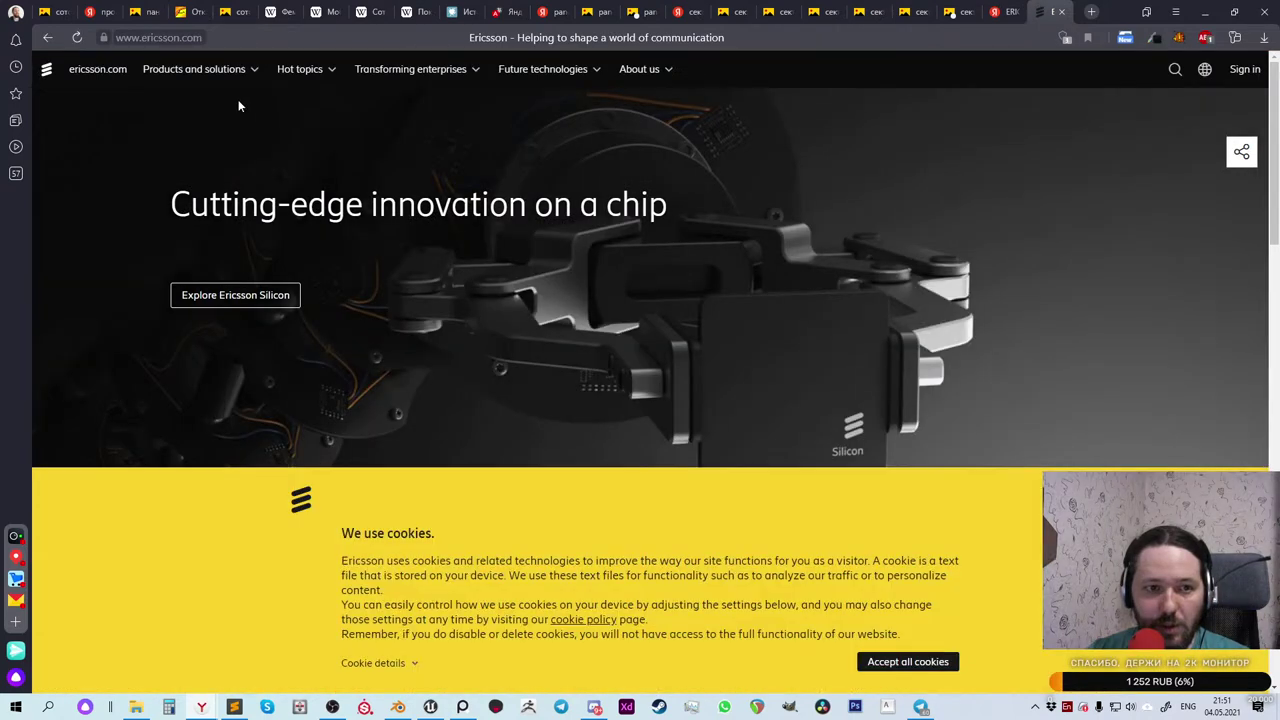
Step: Open every Products and solutions page, 5G RAN through Cases plus 5G for business, in background tabs
click(230, 75)
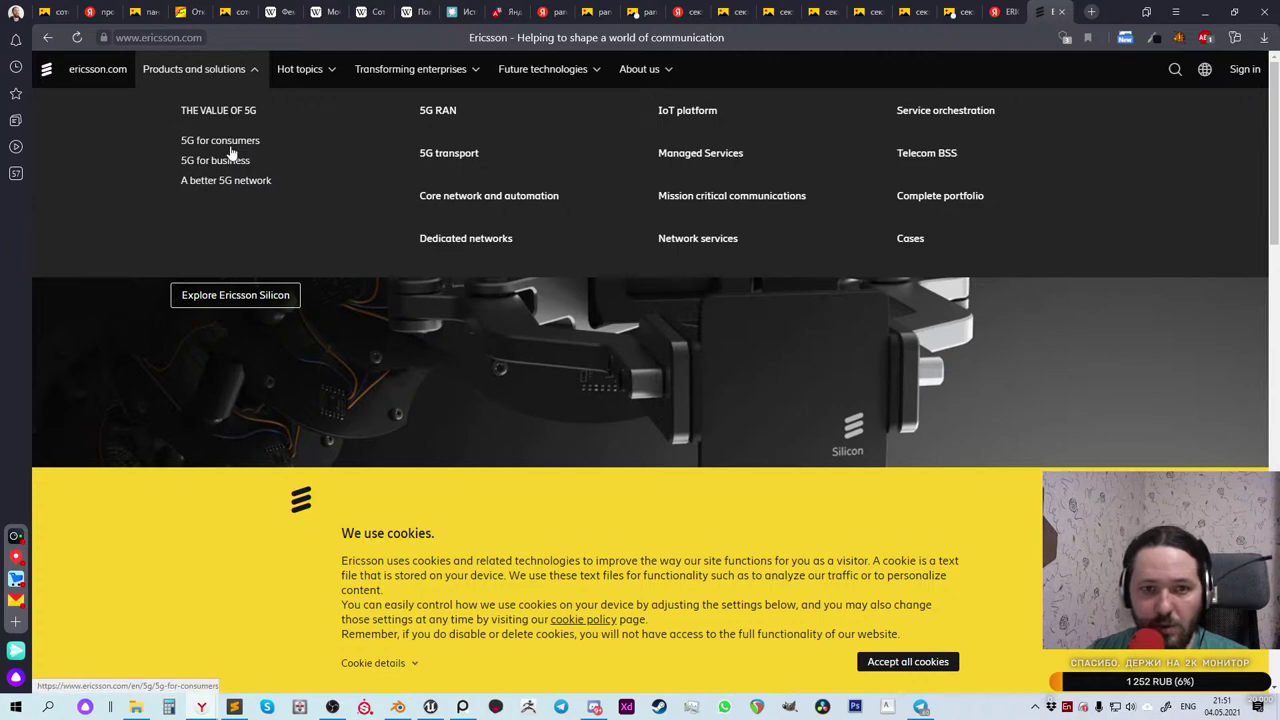
middle_click(436, 112)
middle_click(459, 158)
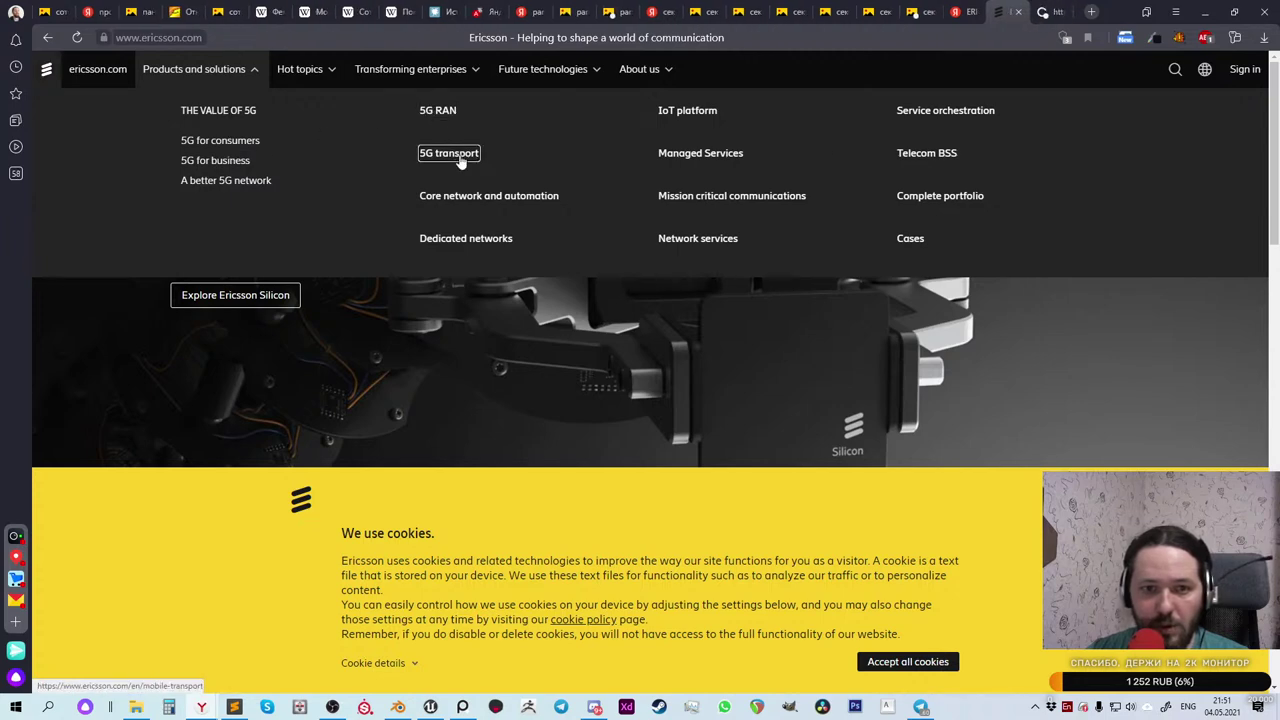
middle_click(470, 197)
middle_click(462, 239)
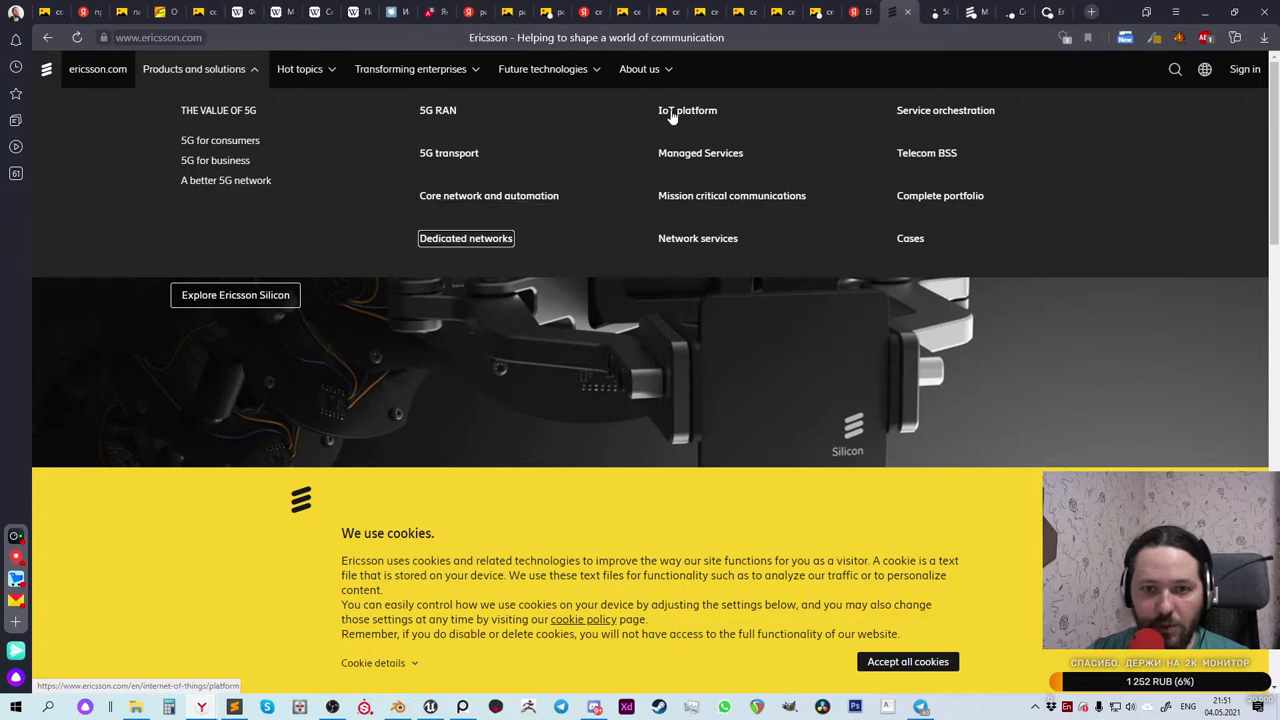
middle_click(672, 116)
middle_click(682, 157)
middle_click(686, 200)
middle_click(687, 243)
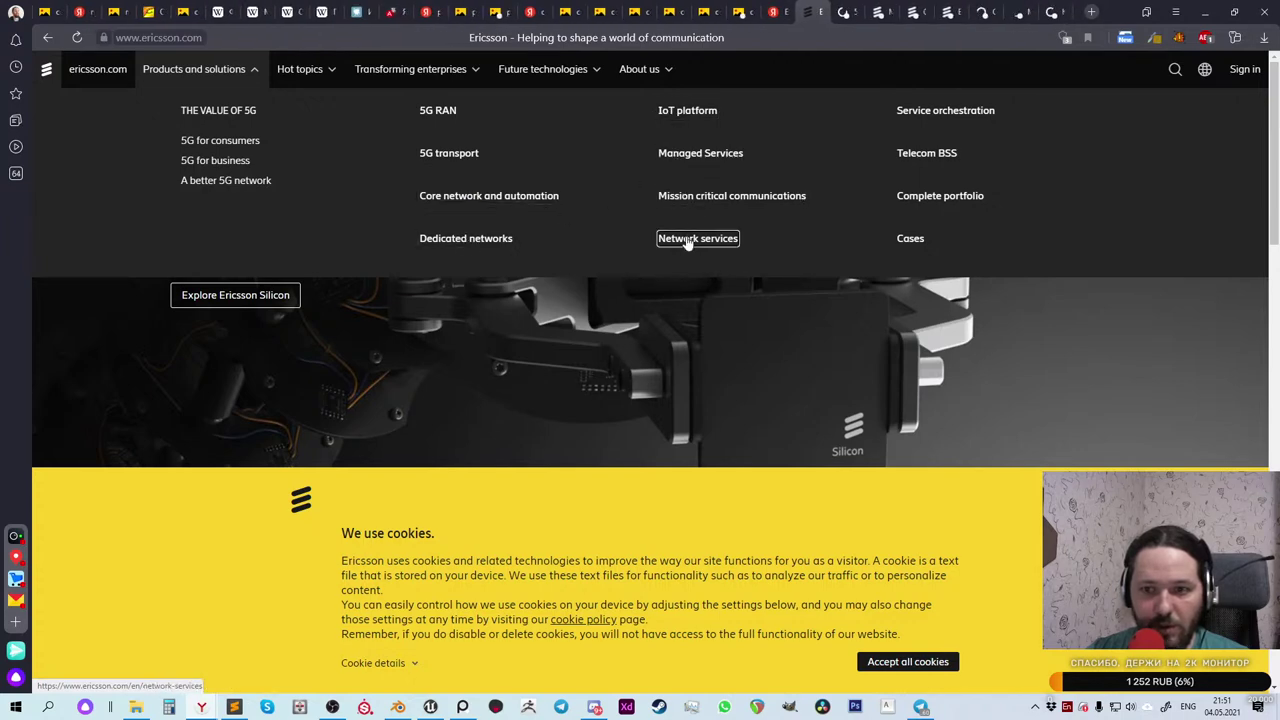
middle_click(919, 117)
middle_click(914, 158)
middle_click(919, 200)
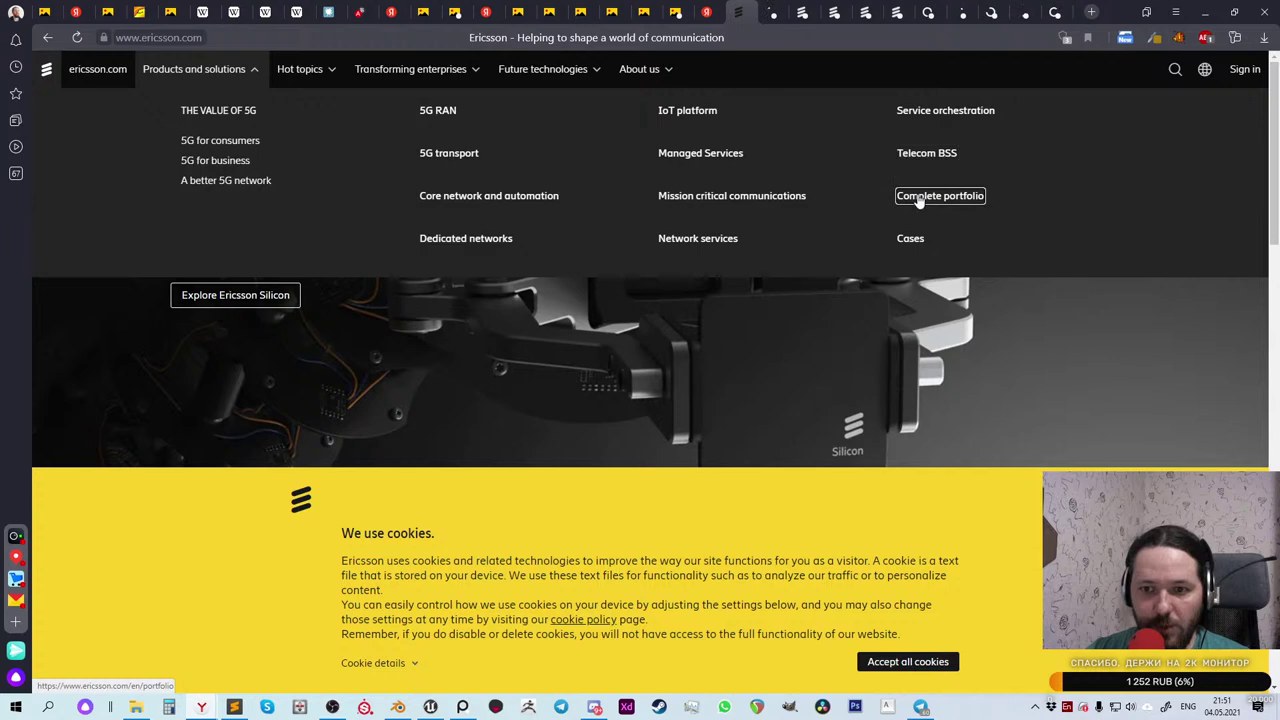
middle_click(910, 242)
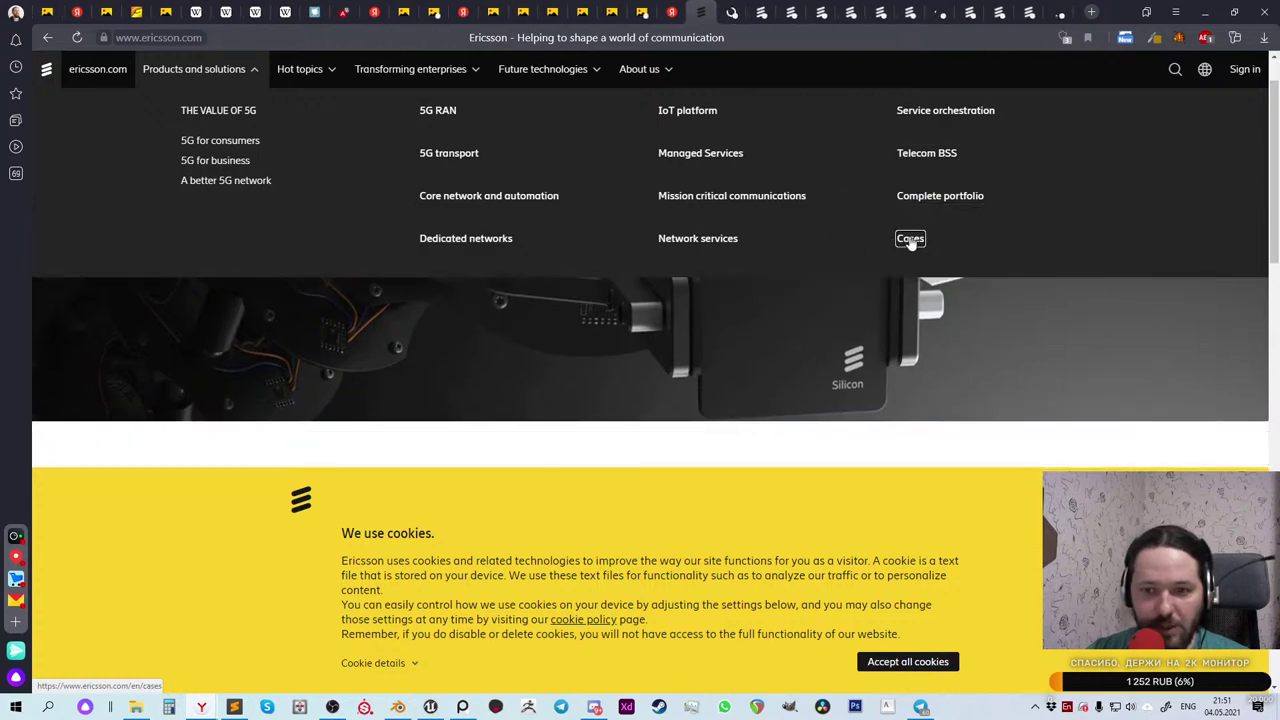
middle_click(224, 162)
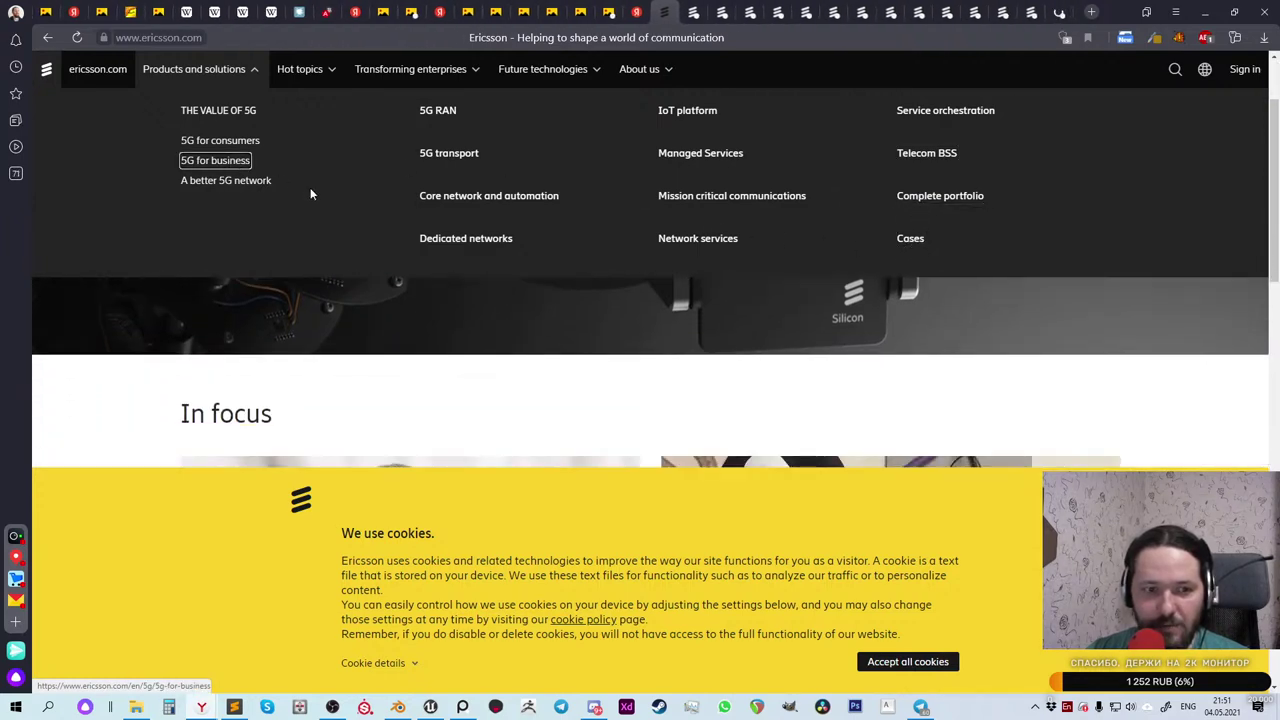
Step: Accept all cookies on the Ericsson homepage and scroll down the page
scroll(420, 225, down, 3)
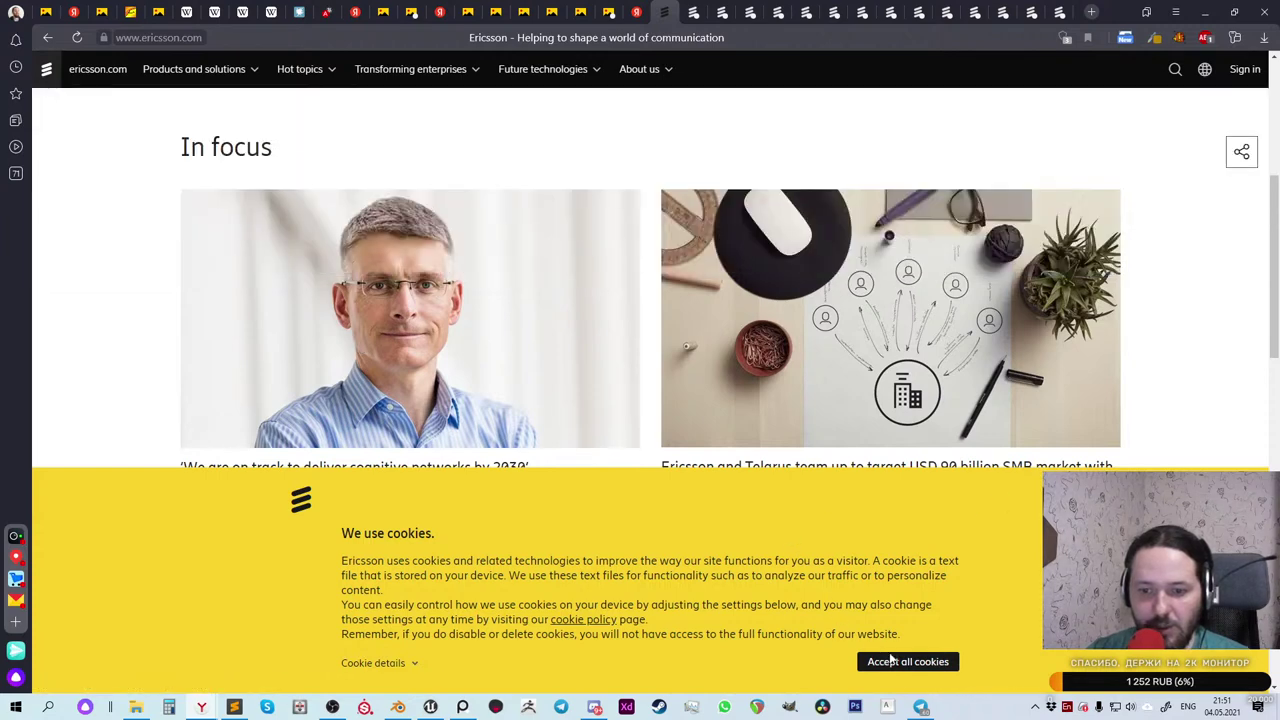
click(908, 662)
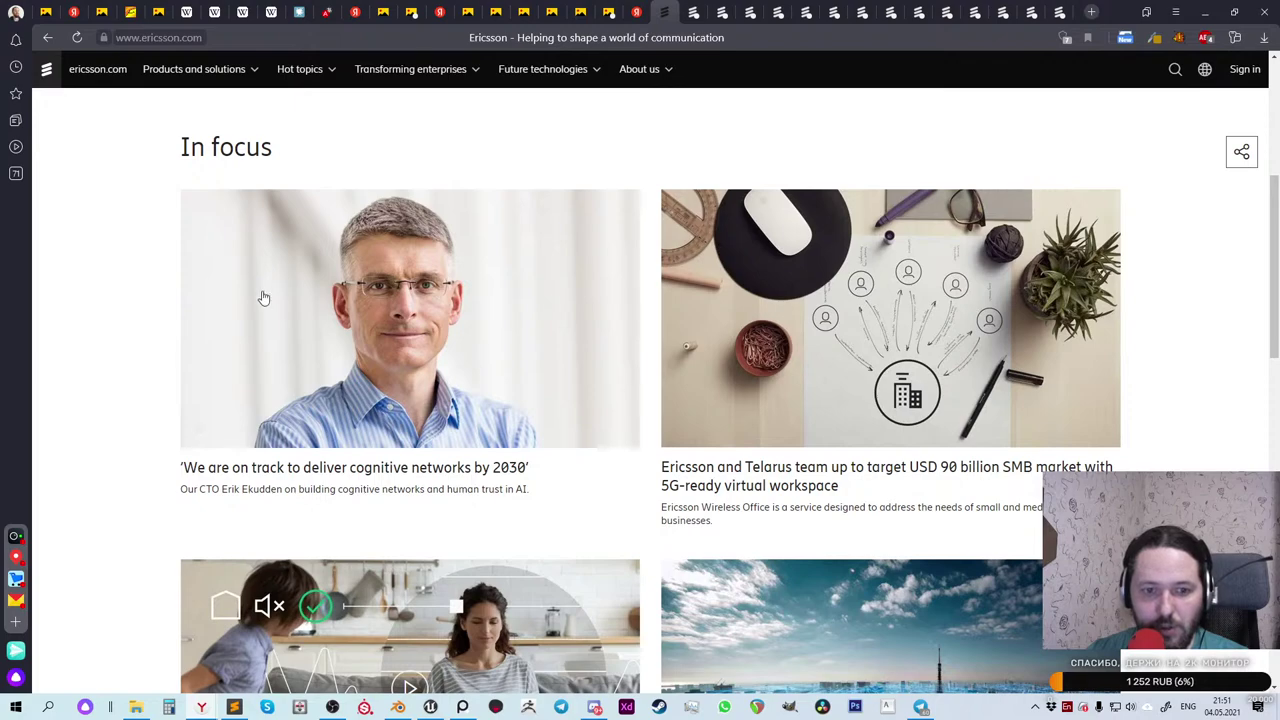
scroll(157, 297, down, 2)
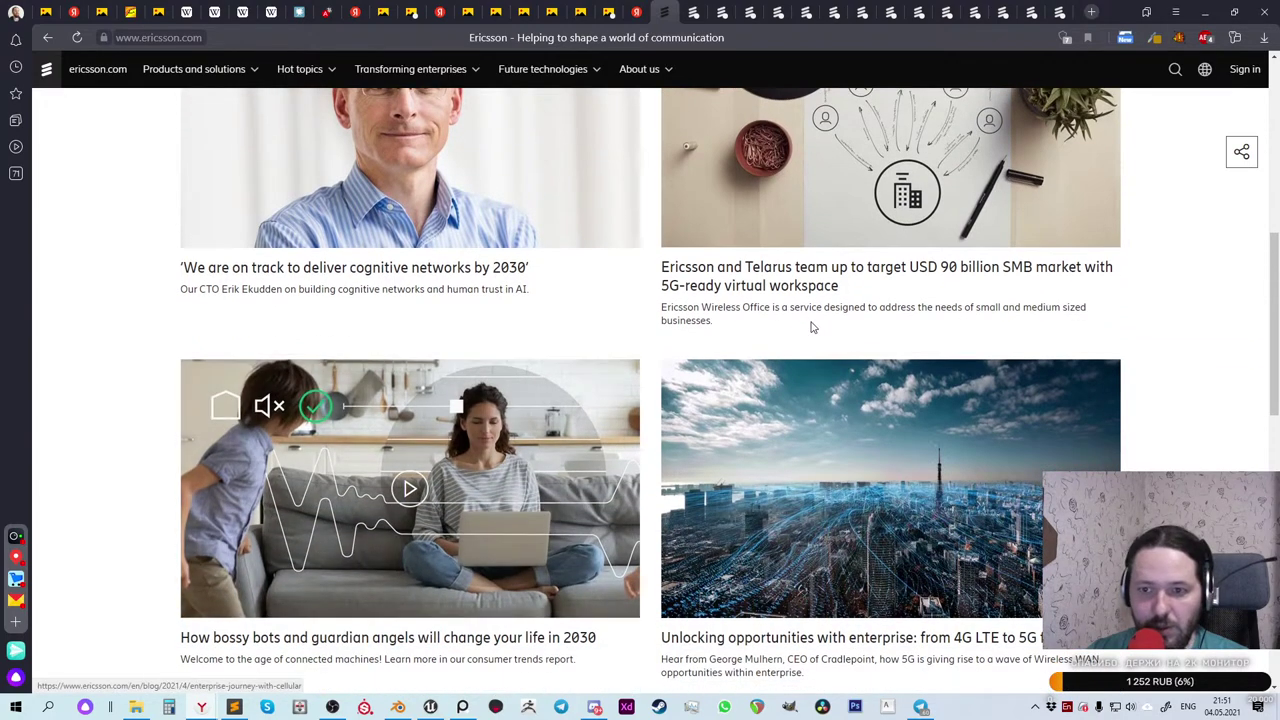
scroll(853, 460, down, 5)
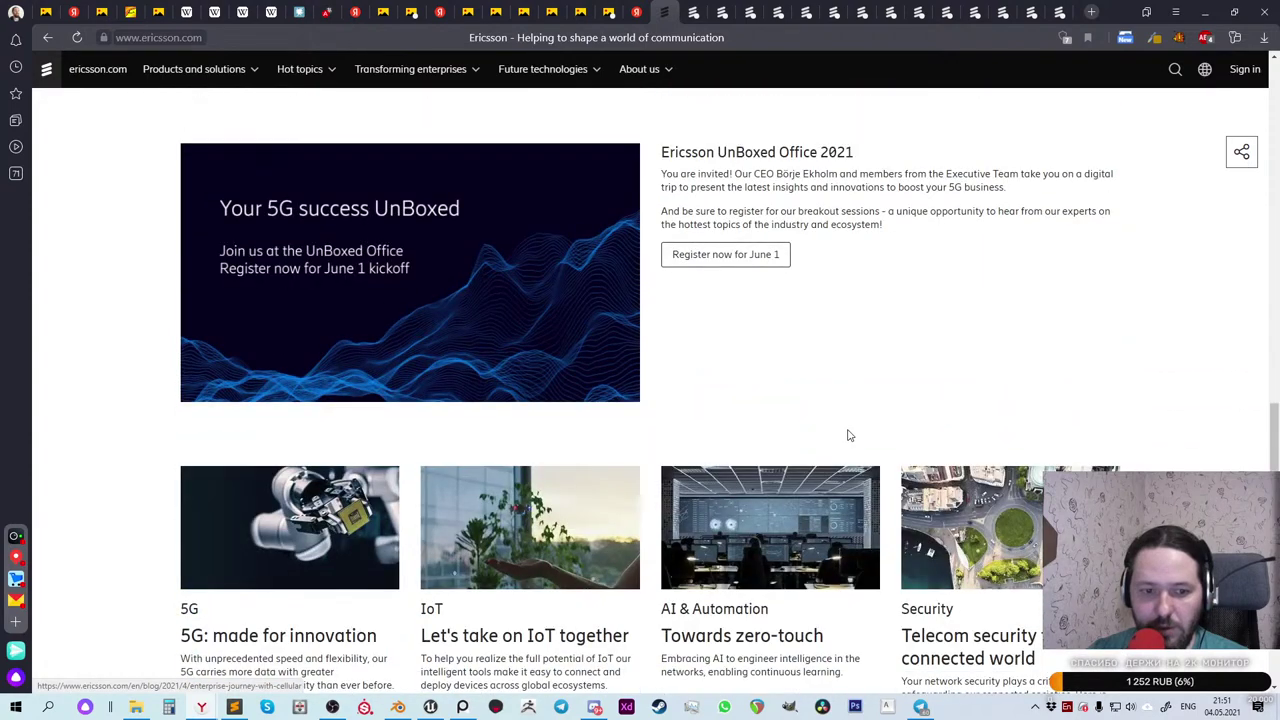
scroll(849, 437, down, 3)
Step: Switch to the 5G Radio & 5G Antenna tab, accept its cookies, and scroll through its 5G RAN offerings
click(692, 12)
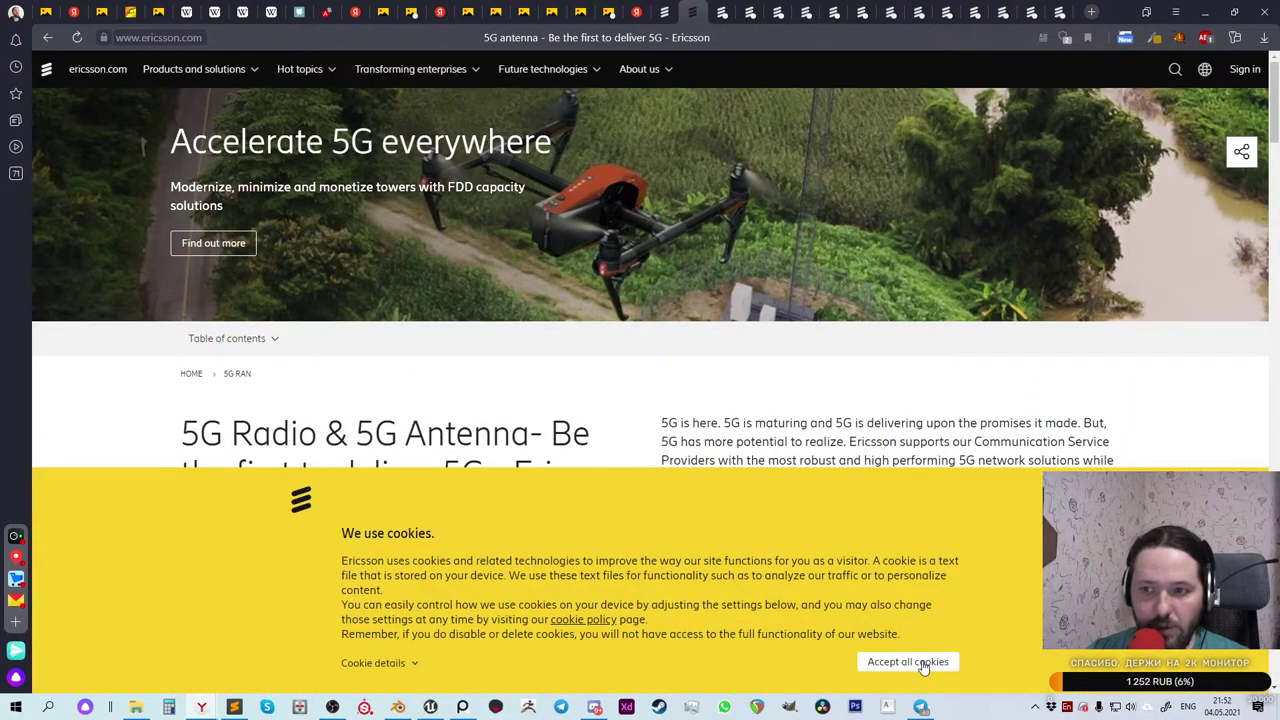
click(77, 40)
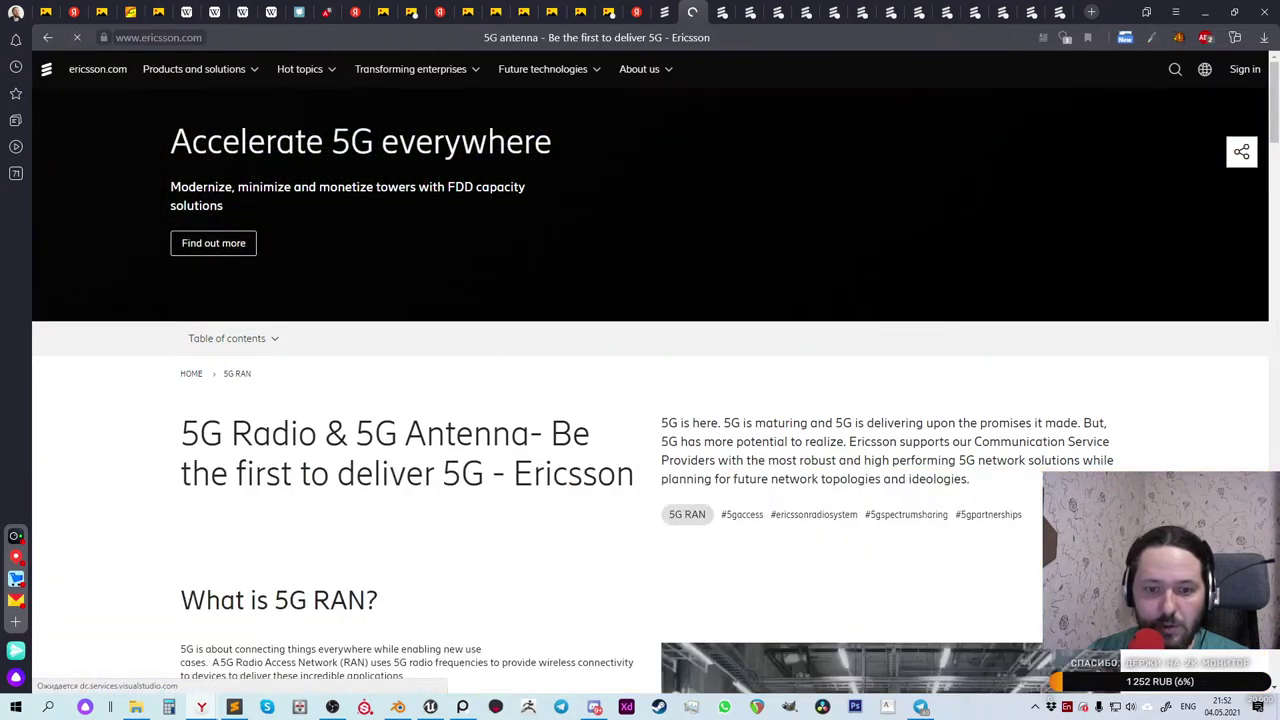
scroll(606, 230, down, 3)
scroll(614, 236, down, 1)
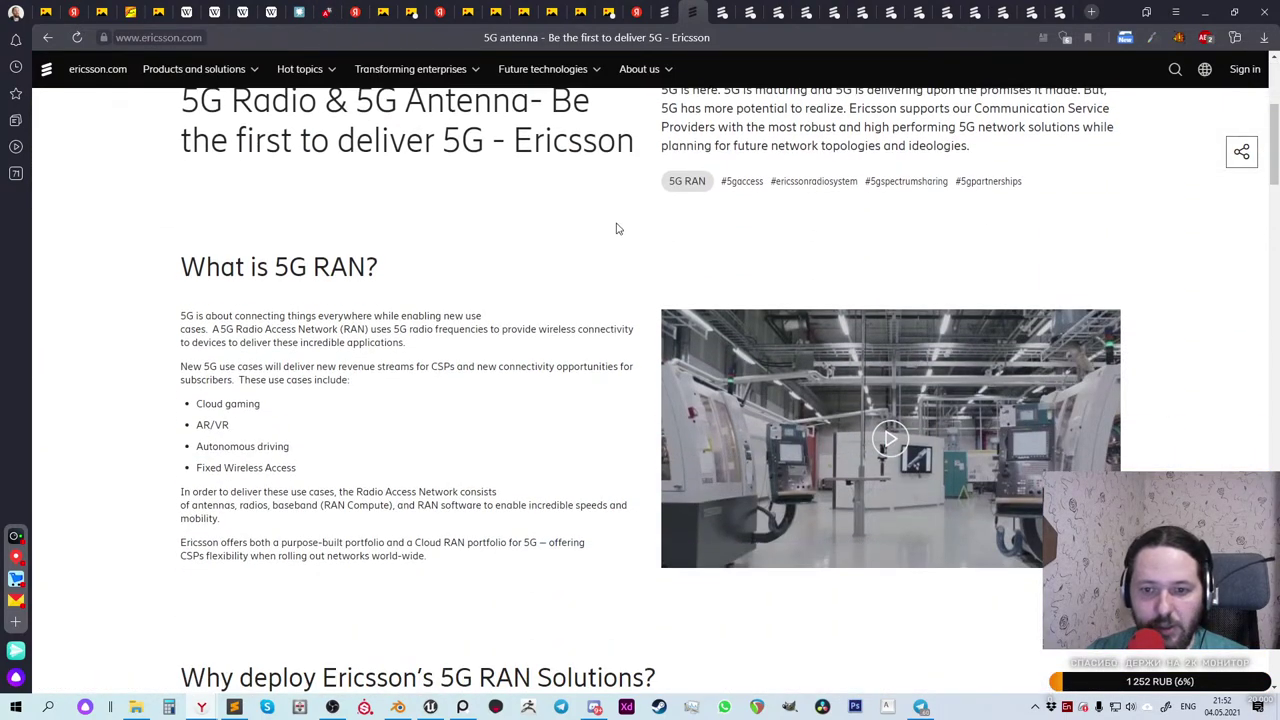
scroll(617, 227, up, 1)
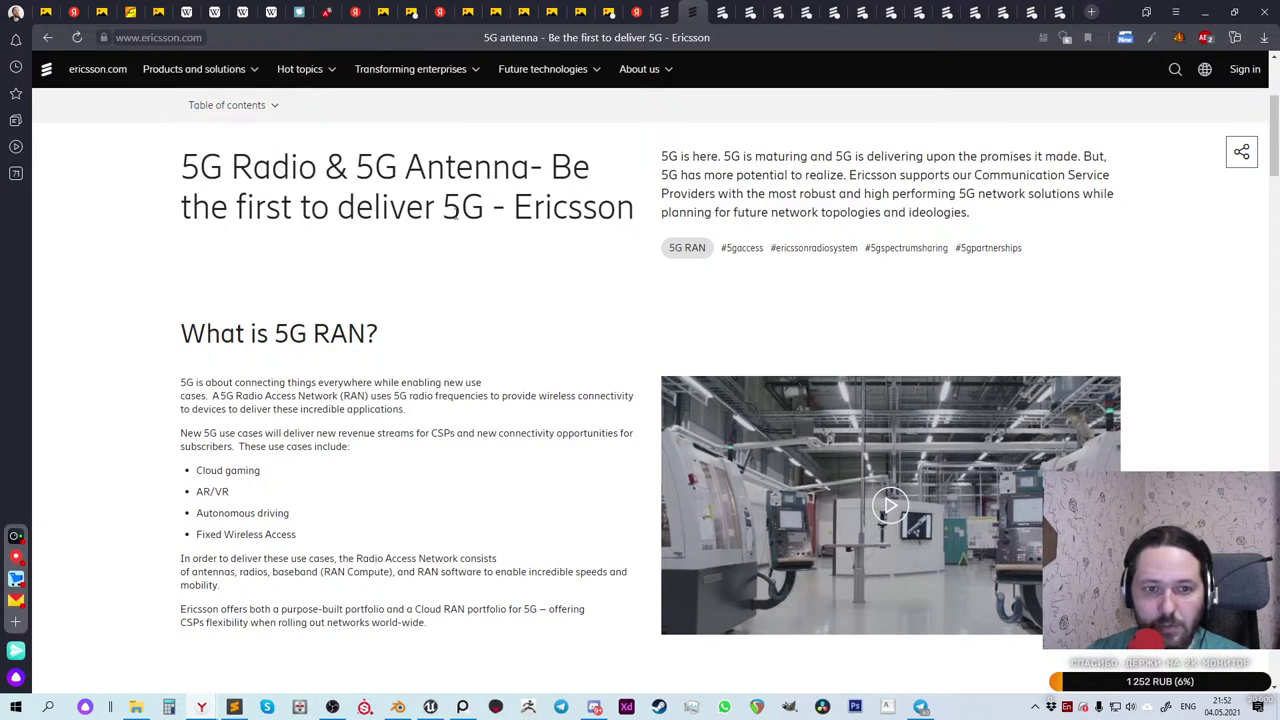
scroll(549, 250, down, 7)
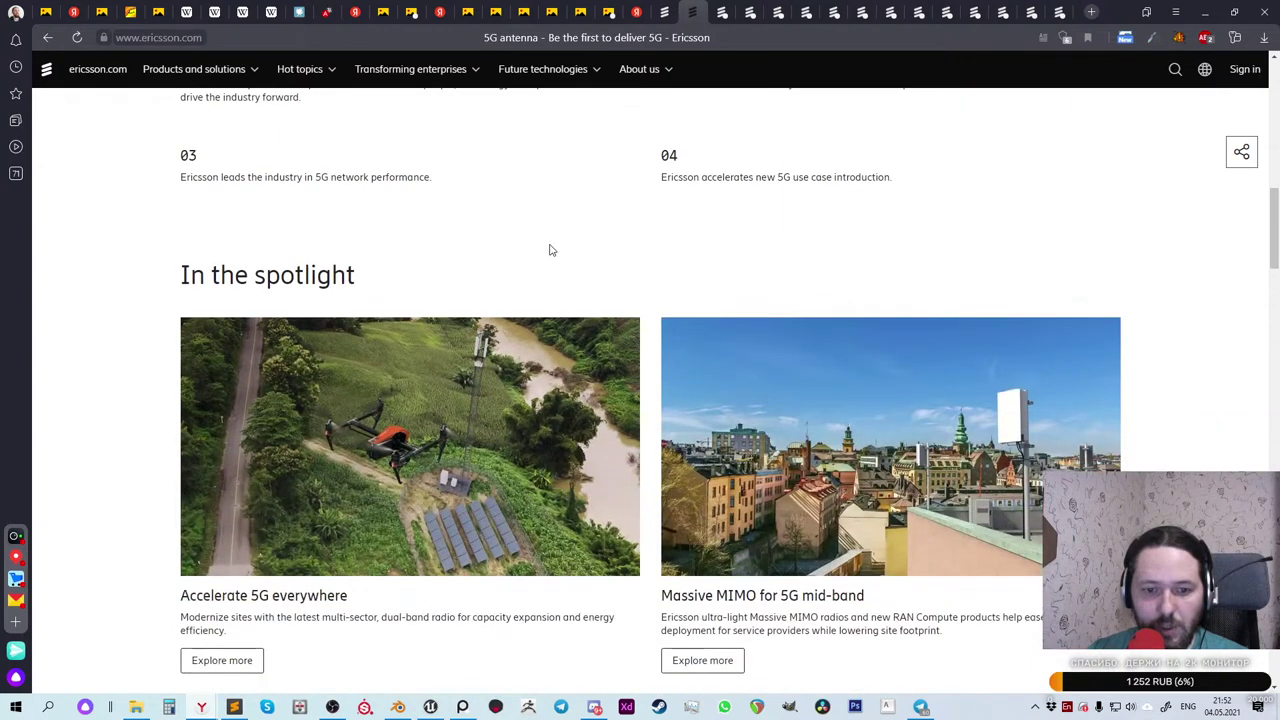
scroll(549, 250, down, 4)
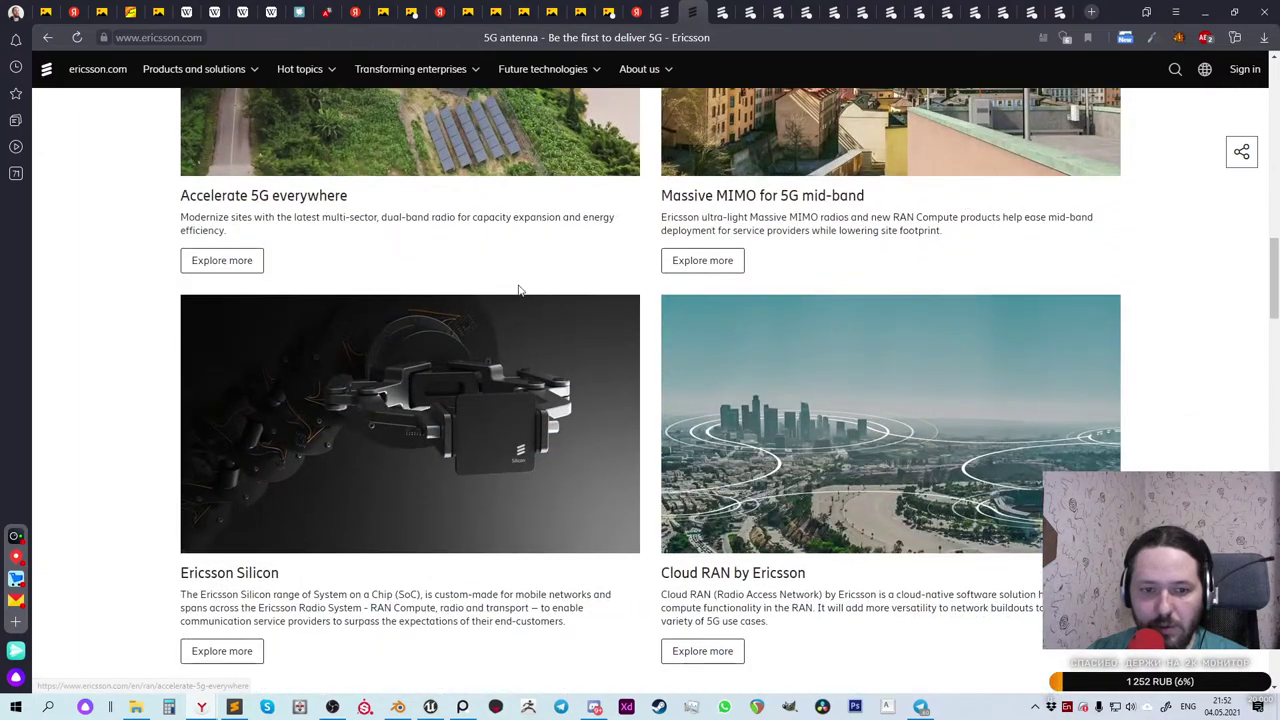
scroll(519, 290, down, 1)
scroll(525, 291, down, 4)
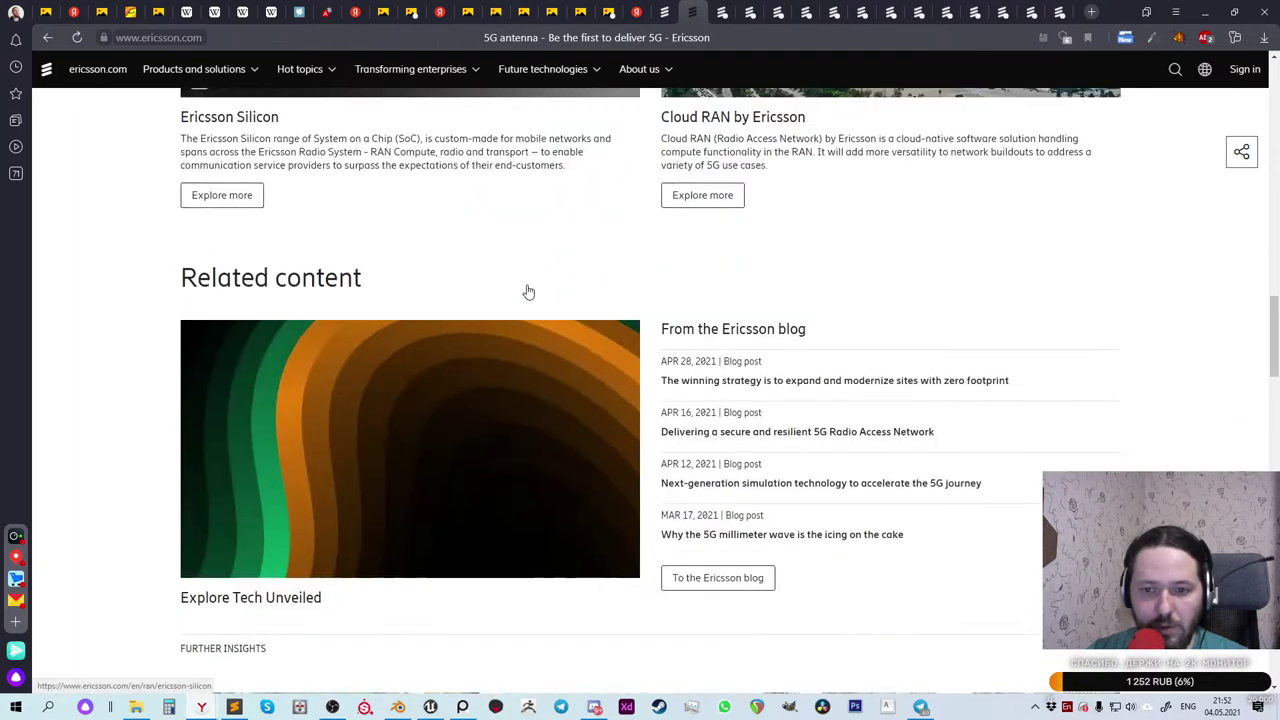
scroll(529, 291, down, 5)
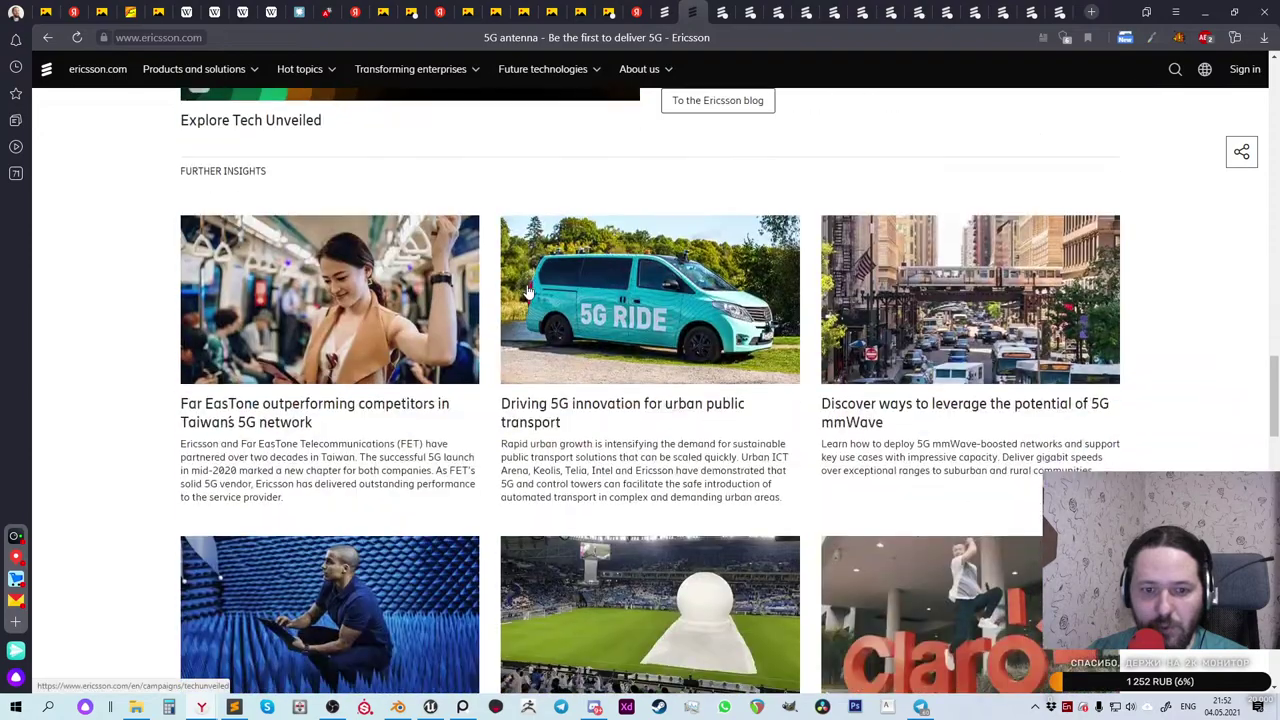
scroll(529, 291, down, 8)
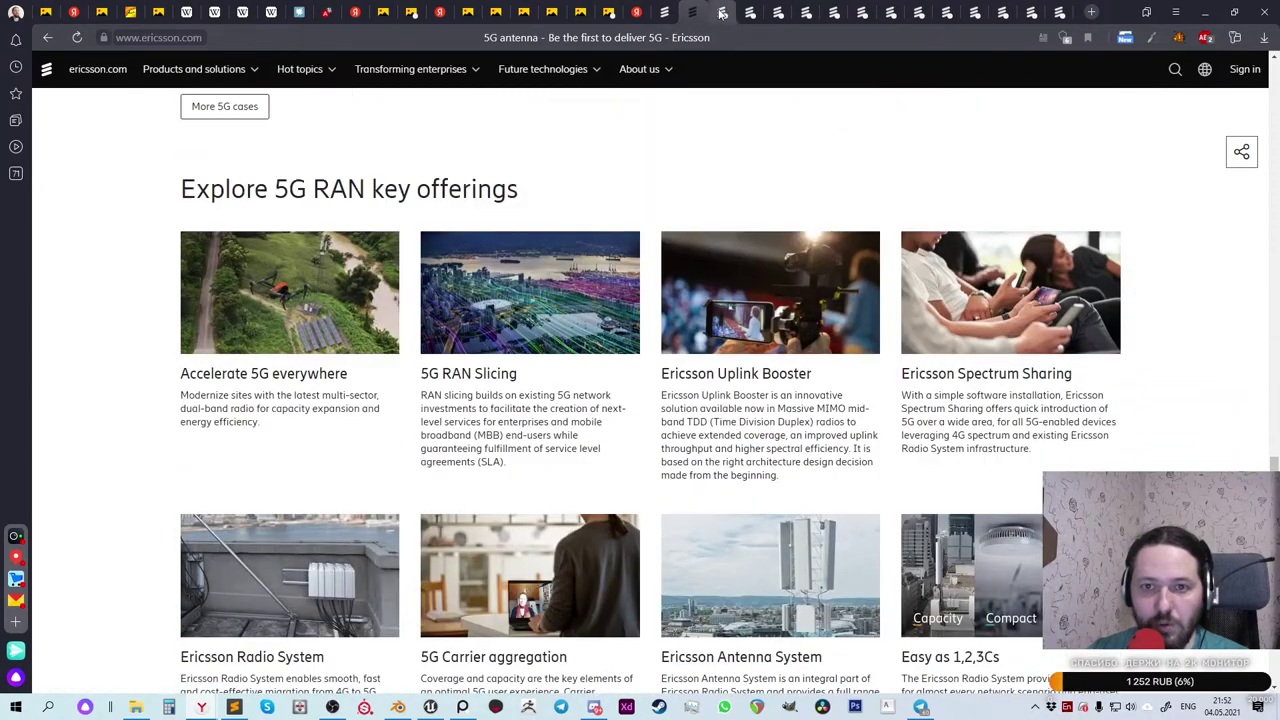
Step: Scroll through the Mobile transport for 5G & LTE tab, then bring up the Transforming enterprises topics
click(722, 12)
scroll(417, 259, down, 5)
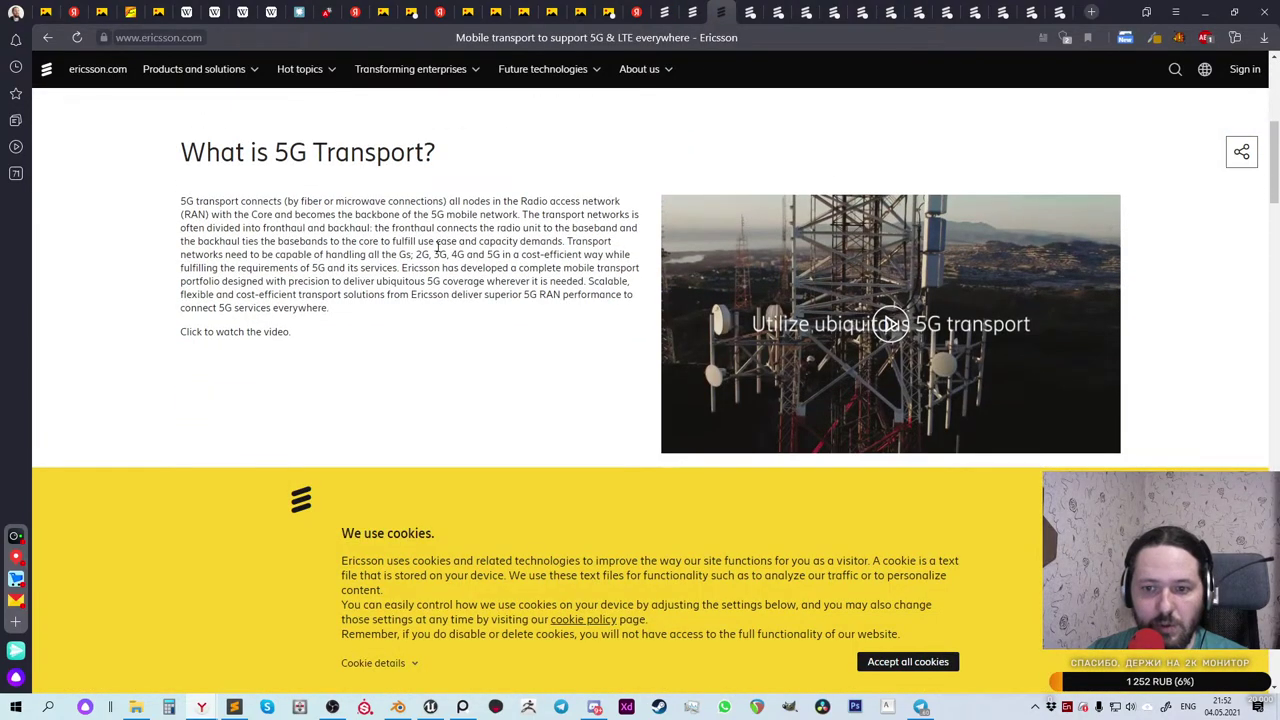
scroll(437, 247, down, 15)
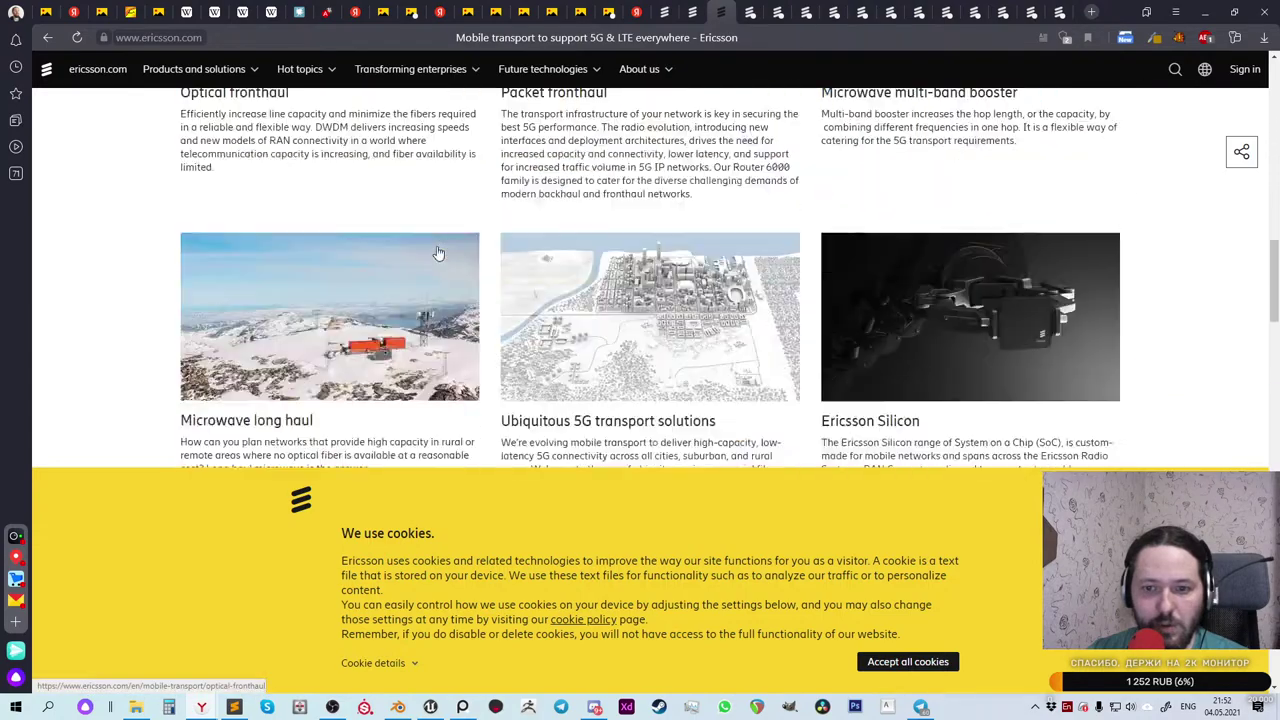
scroll(437, 247, down, 3)
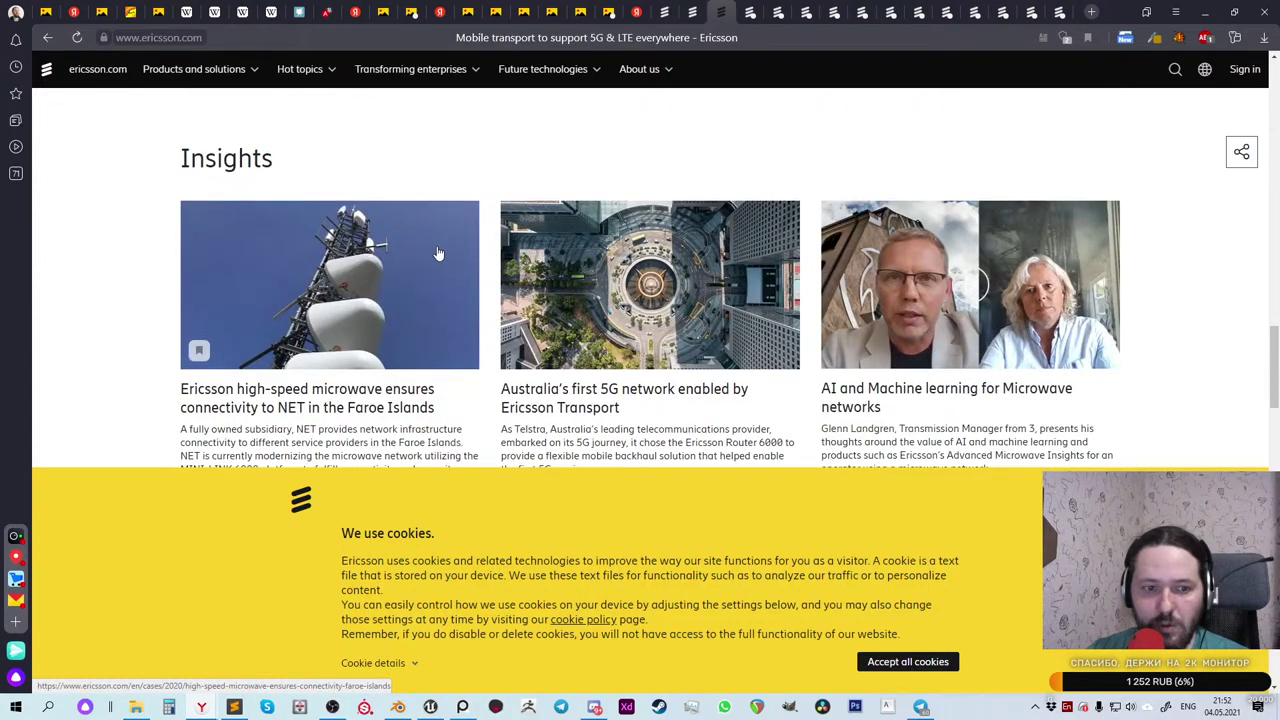
scroll(437, 253, down, 8)
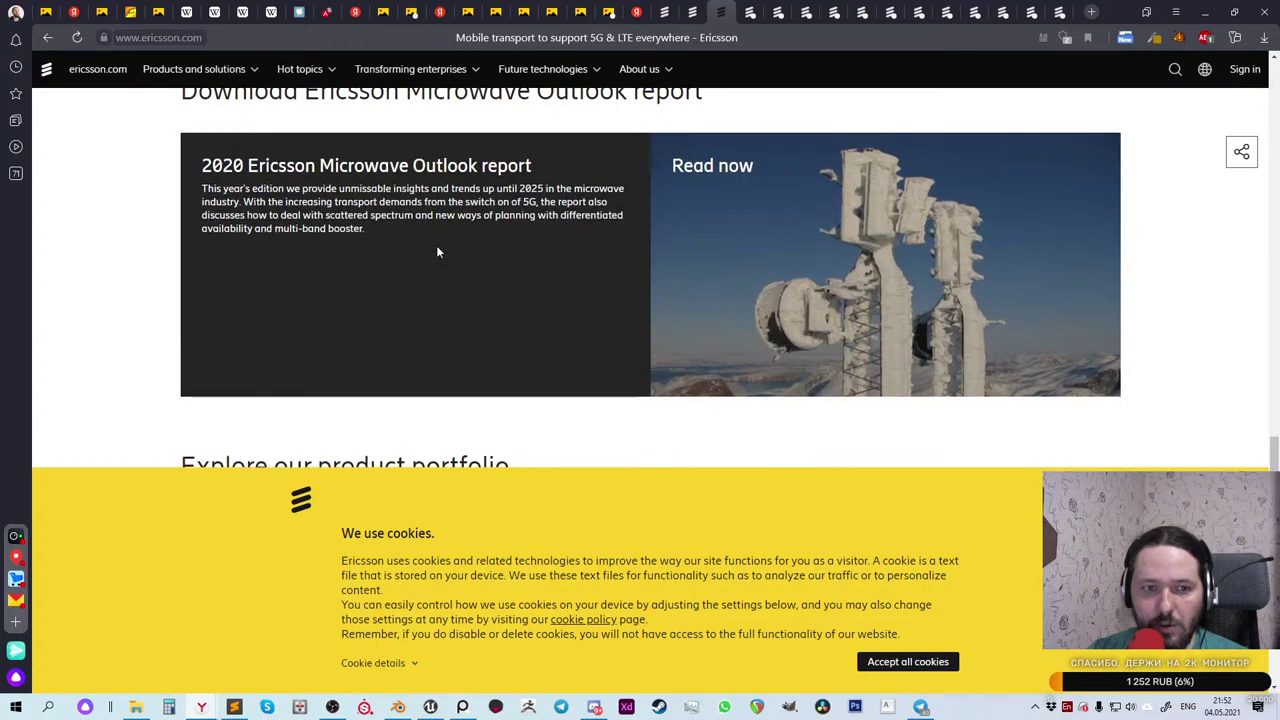
scroll(437, 252, down, 8)
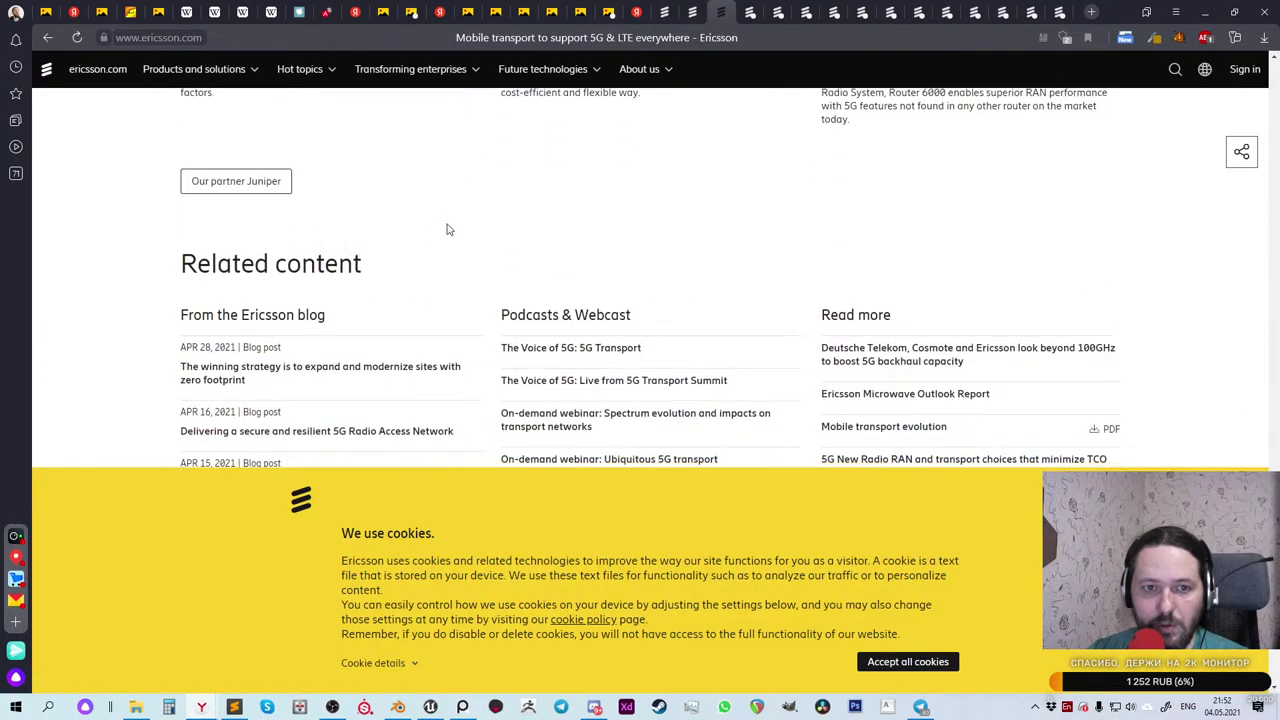
click(469, 77)
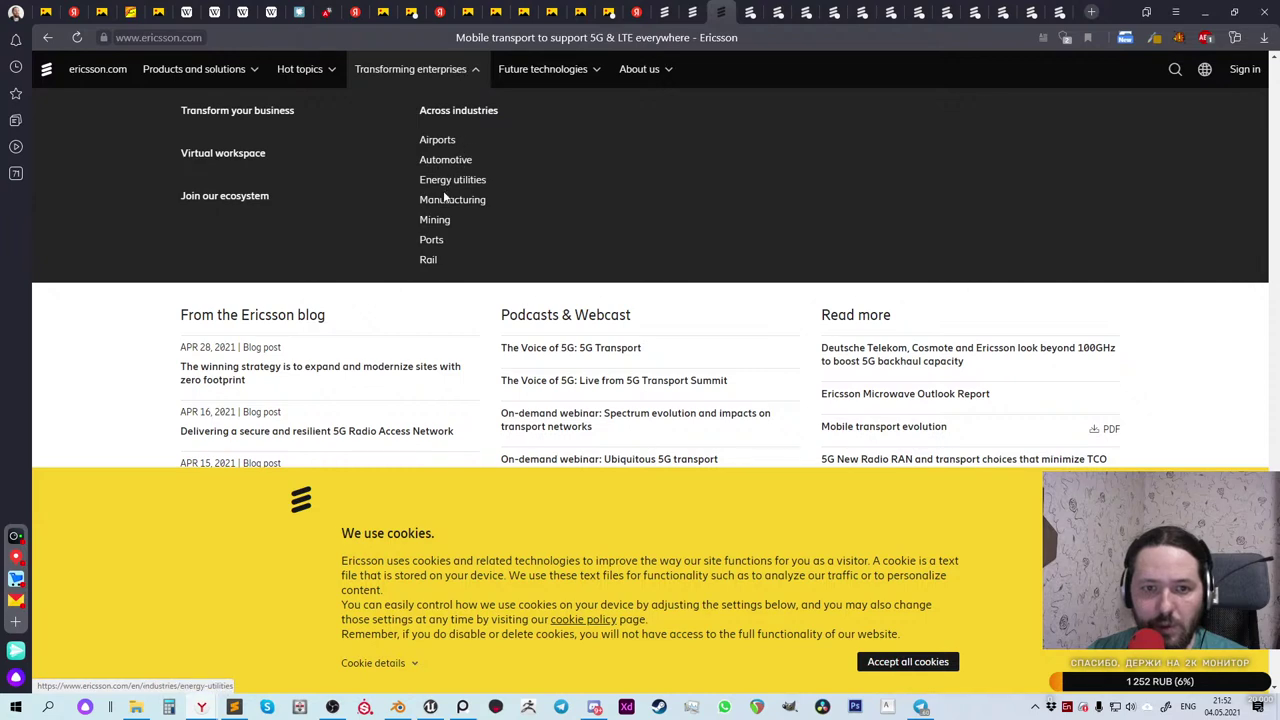
Step: Switch to the Core Network & Automation tab and scroll down to its press releases, news and blog lists
mouse_move(543, 77)
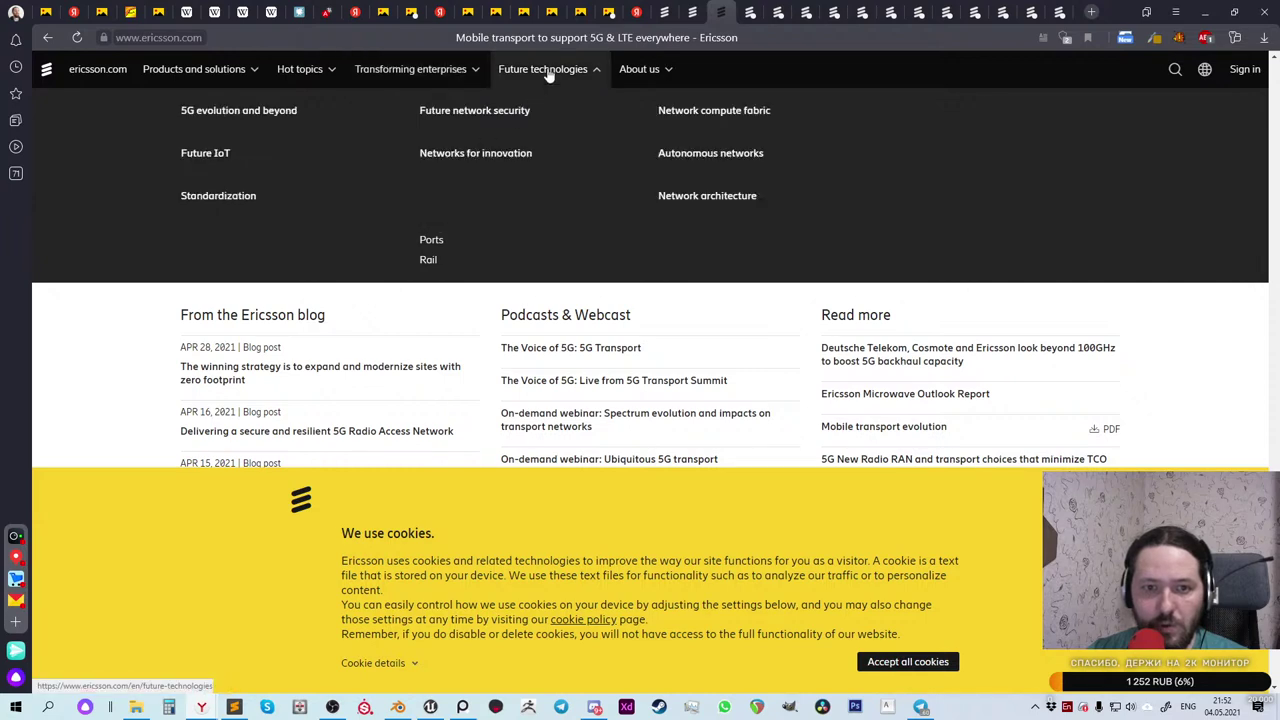
click(749, 12)
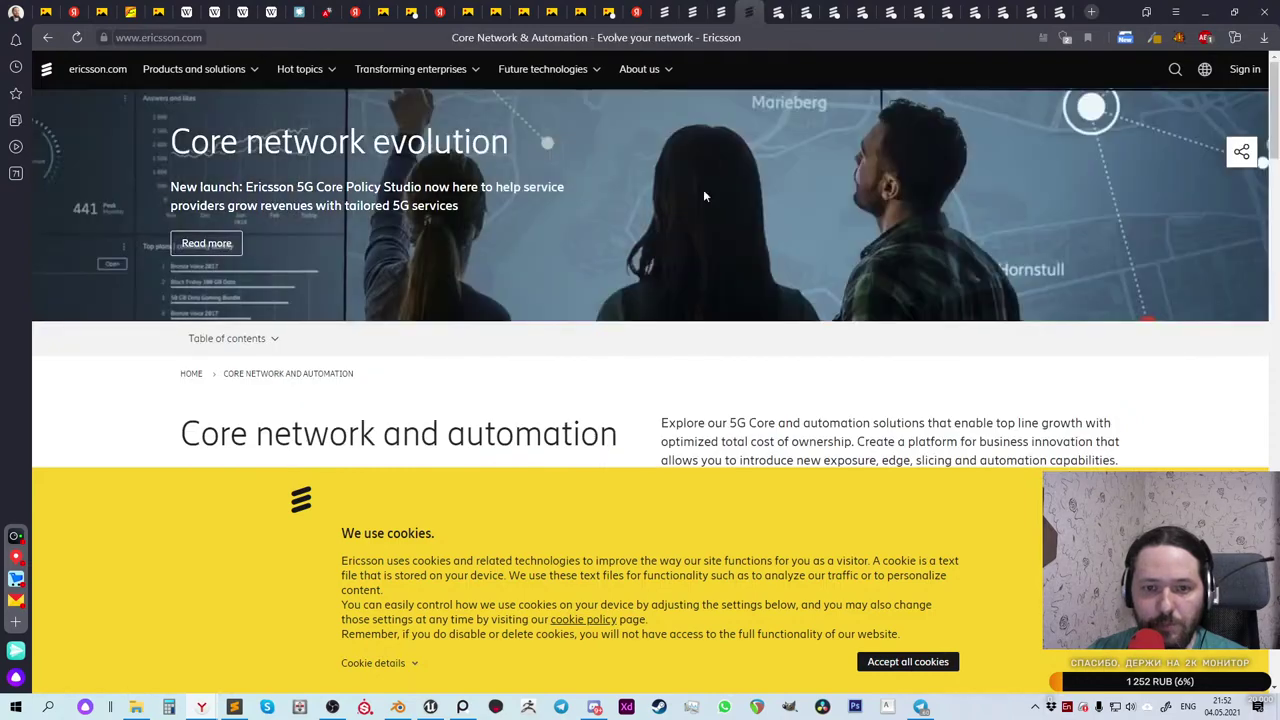
scroll(703, 250, down, 4)
scroll(634, 250, down, 10)
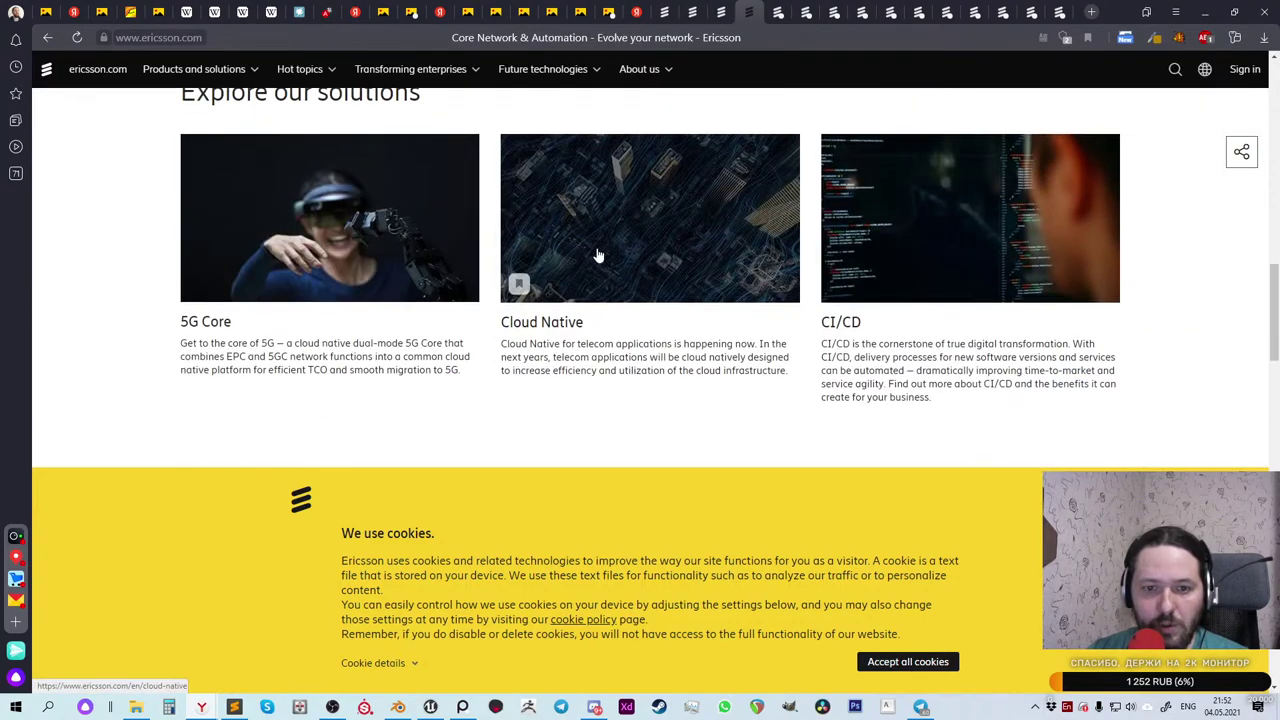
scroll(597, 256, down, 4)
scroll(597, 256, down, 8)
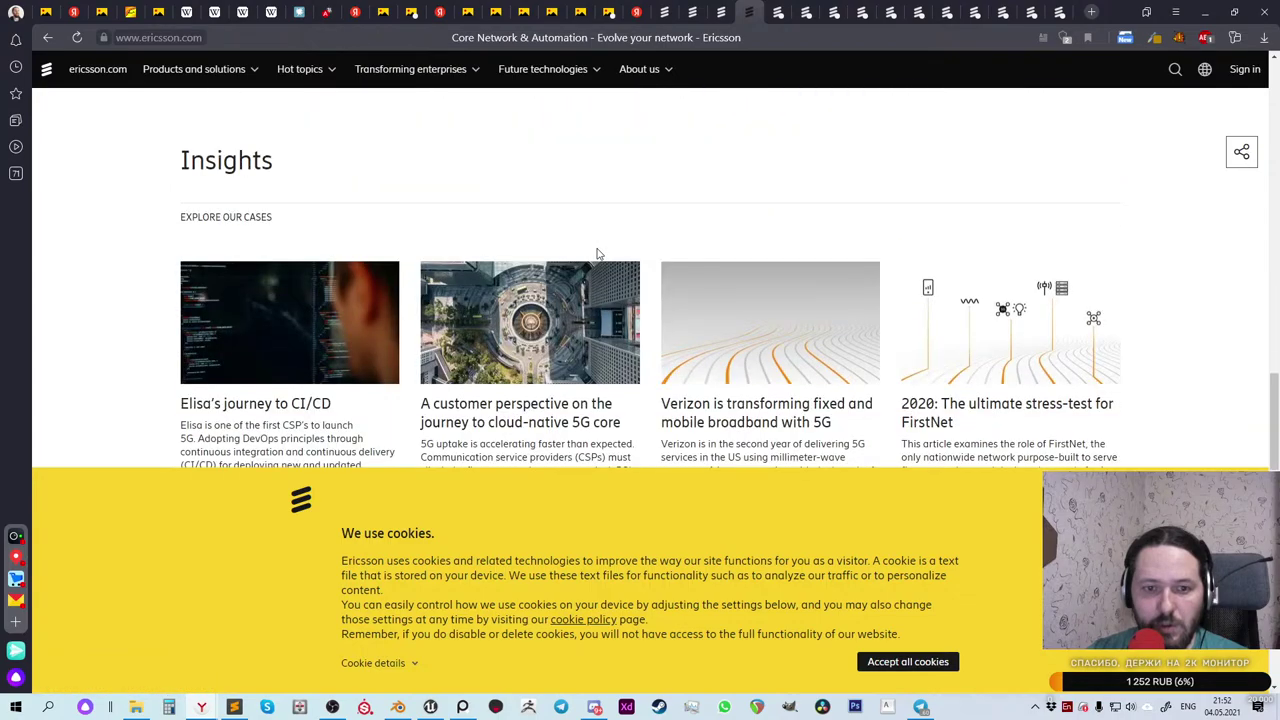
scroll(597, 256, down, 8)
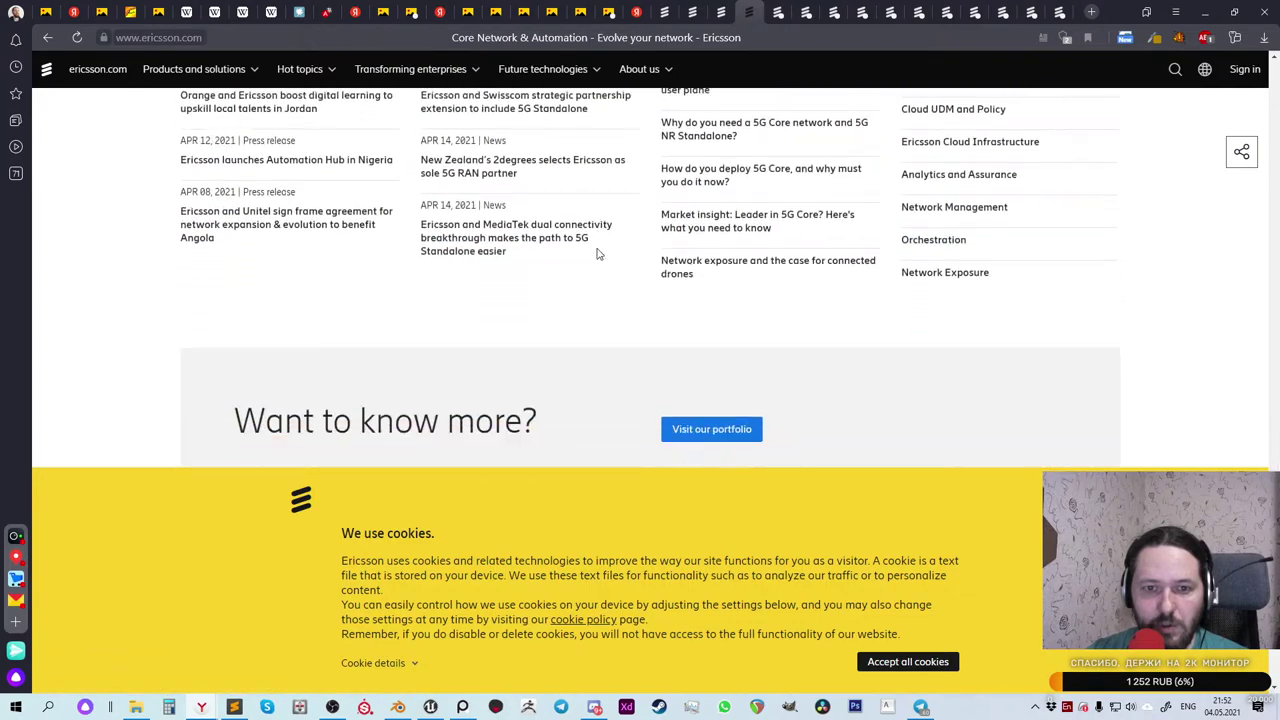
scroll(597, 256, up, 2)
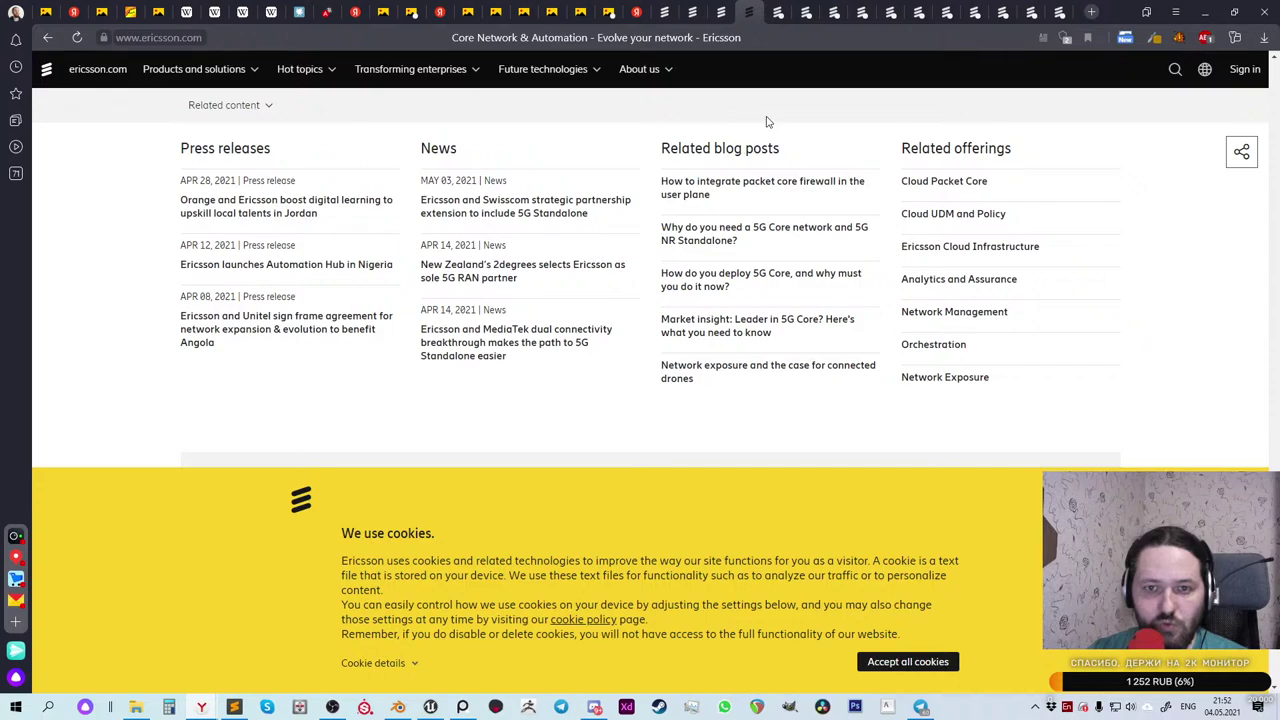
Step: Switch to the Dedicated networks tab and scroll through it
click(781, 12)
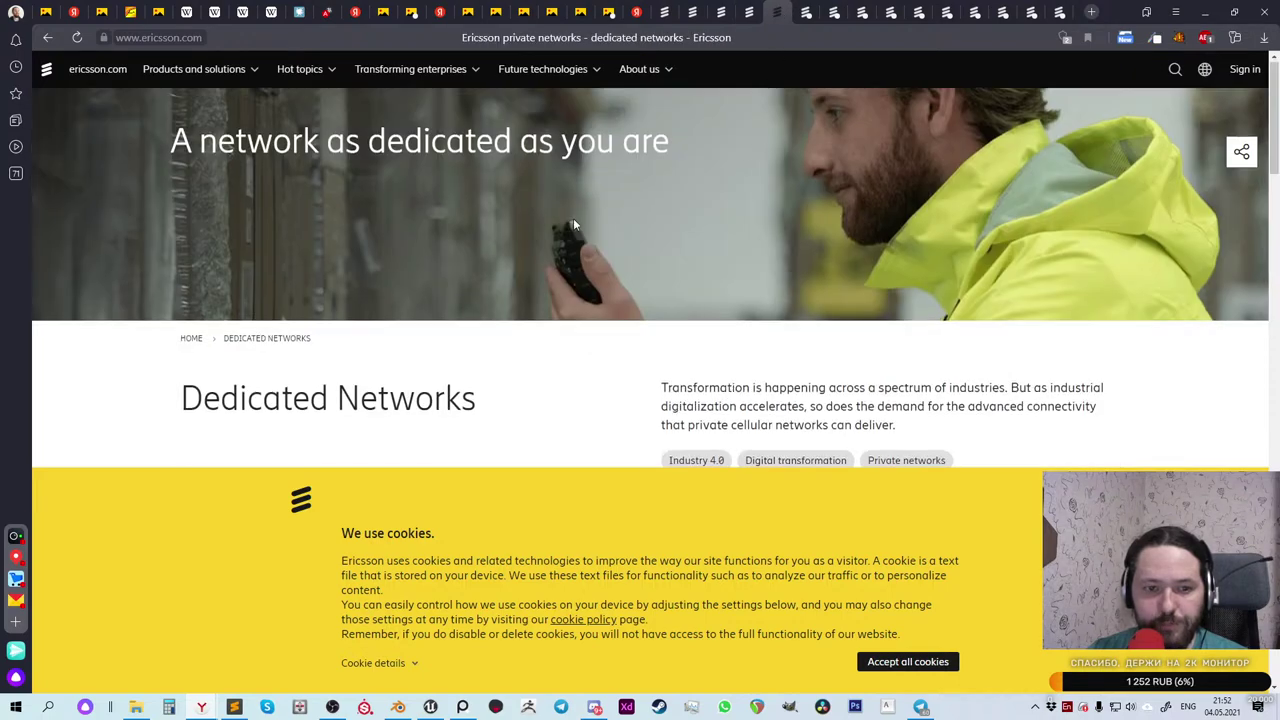
scroll(573, 218, down, 3)
scroll(643, 247, down, 10)
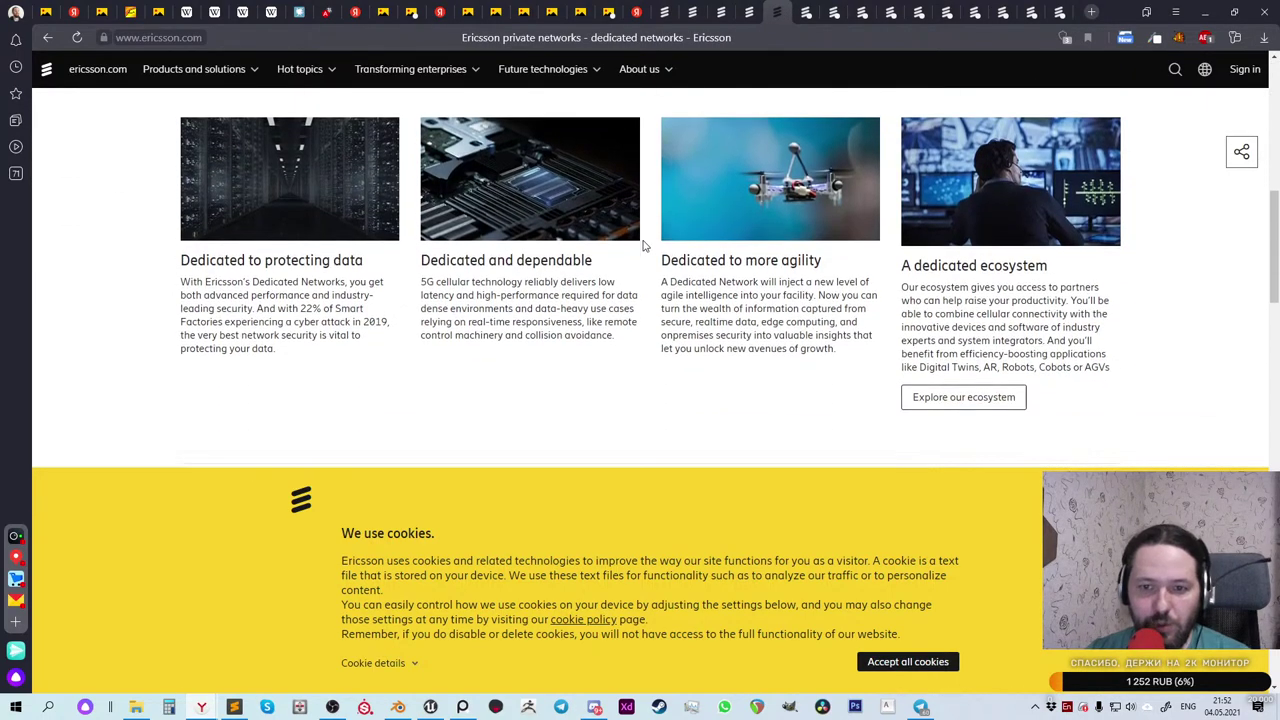
scroll(633, 238, down, 8)
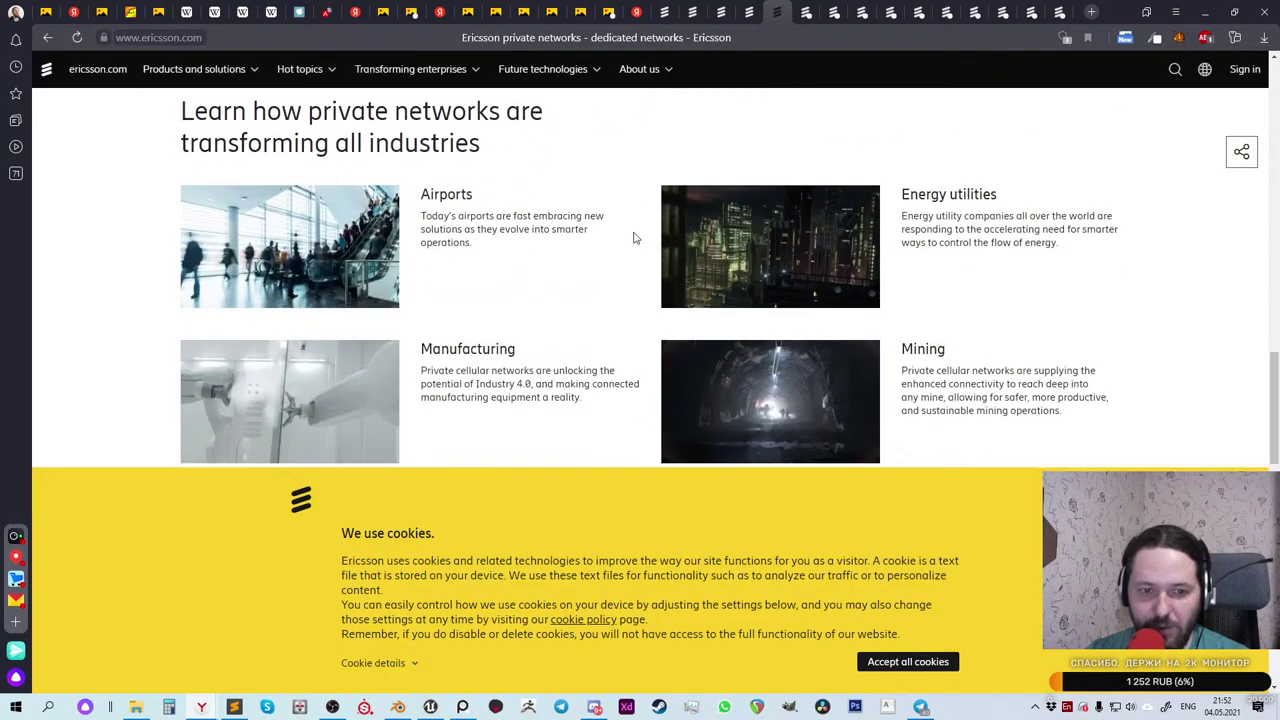
scroll(633, 238, down, 7)
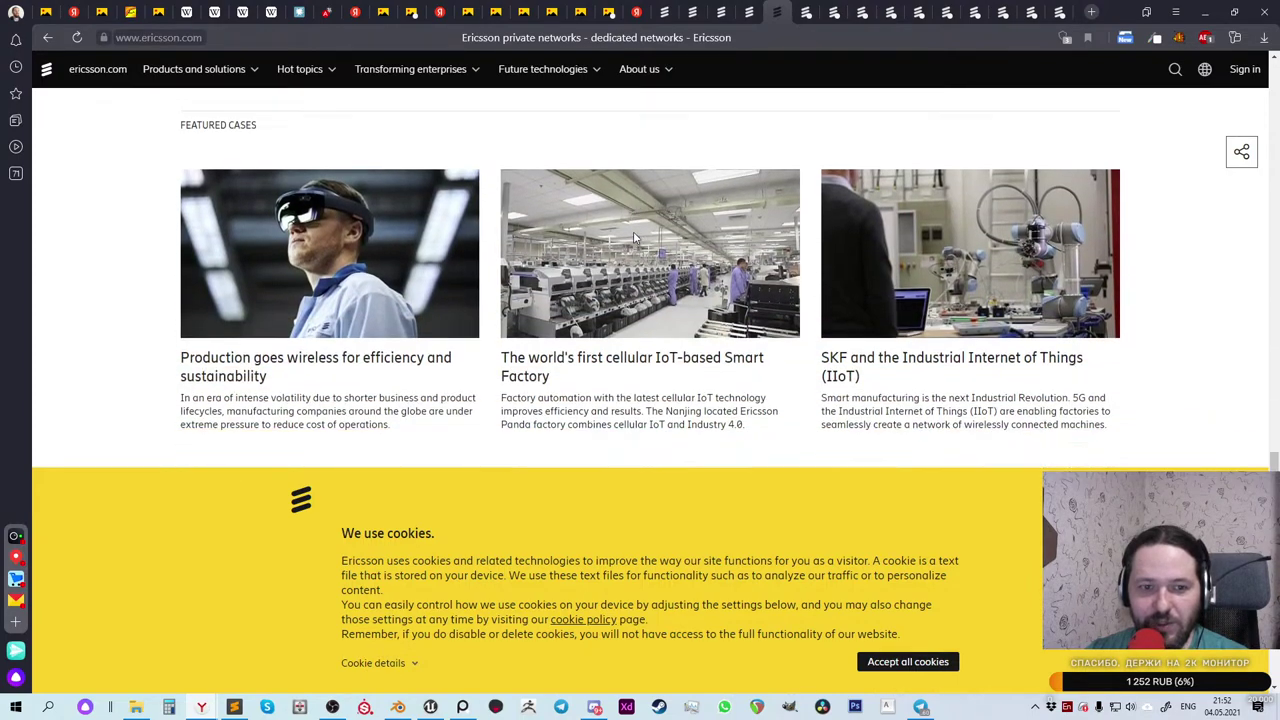
scroll(633, 238, down, 2)
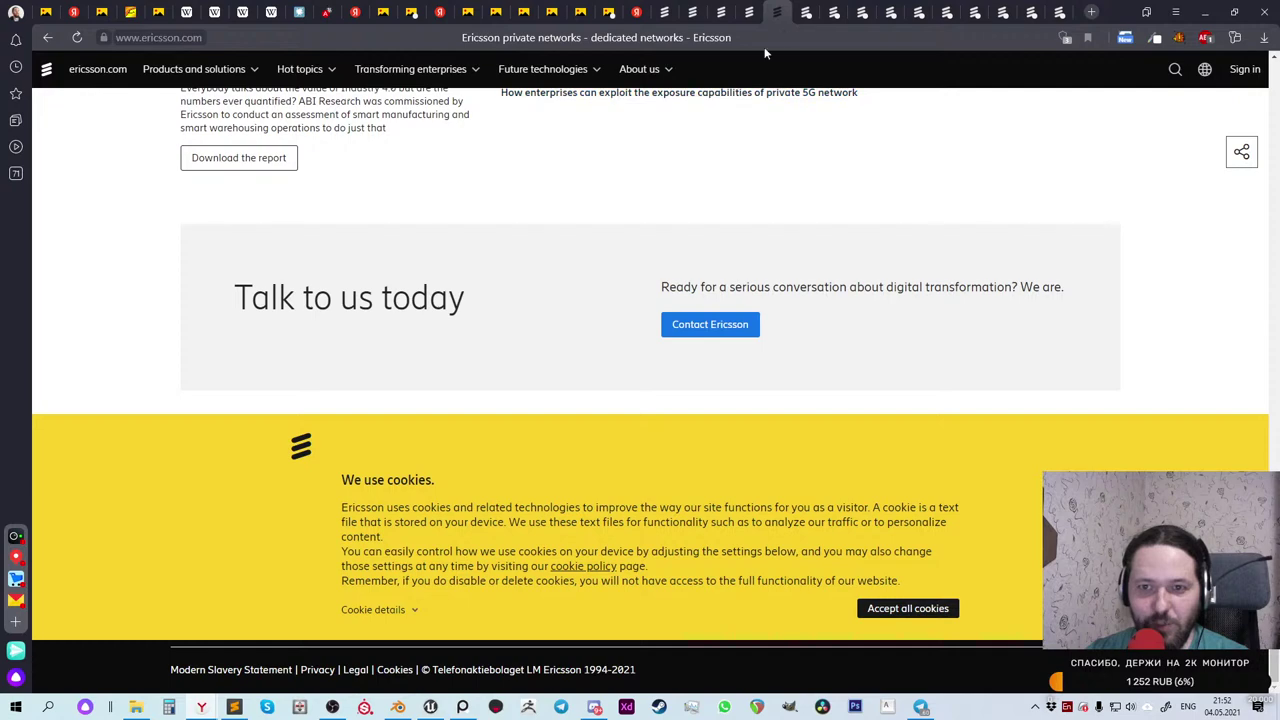
Step: Switch to the IoT platform tab and scroll through it
click(805, 12)
scroll(660, 225, down, 5)
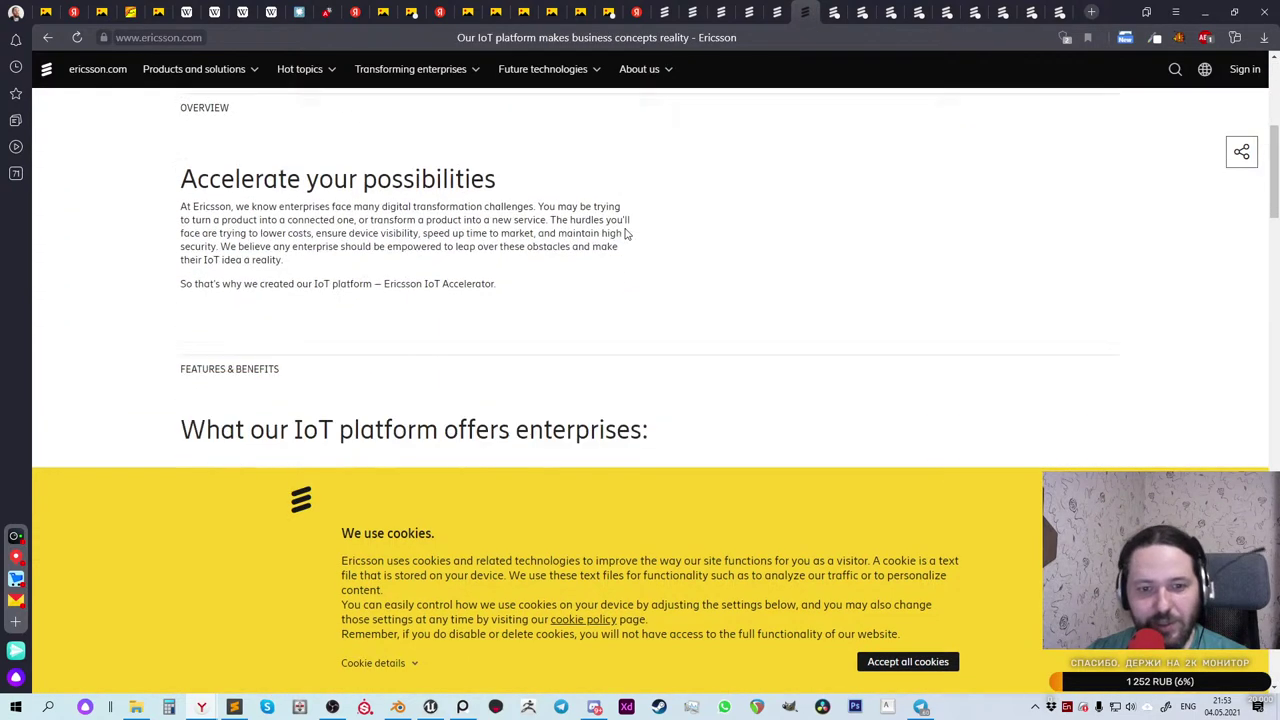
scroll(627, 233, down, 4)
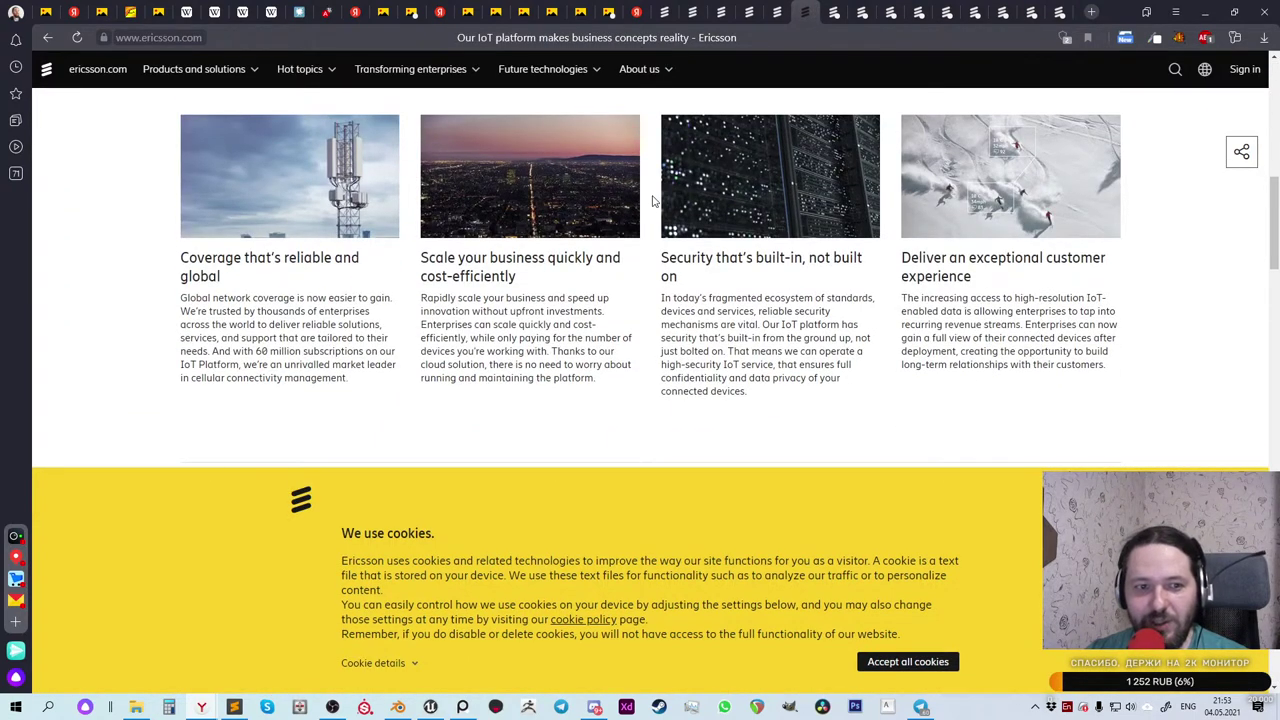
scroll(648, 202, down, 8)
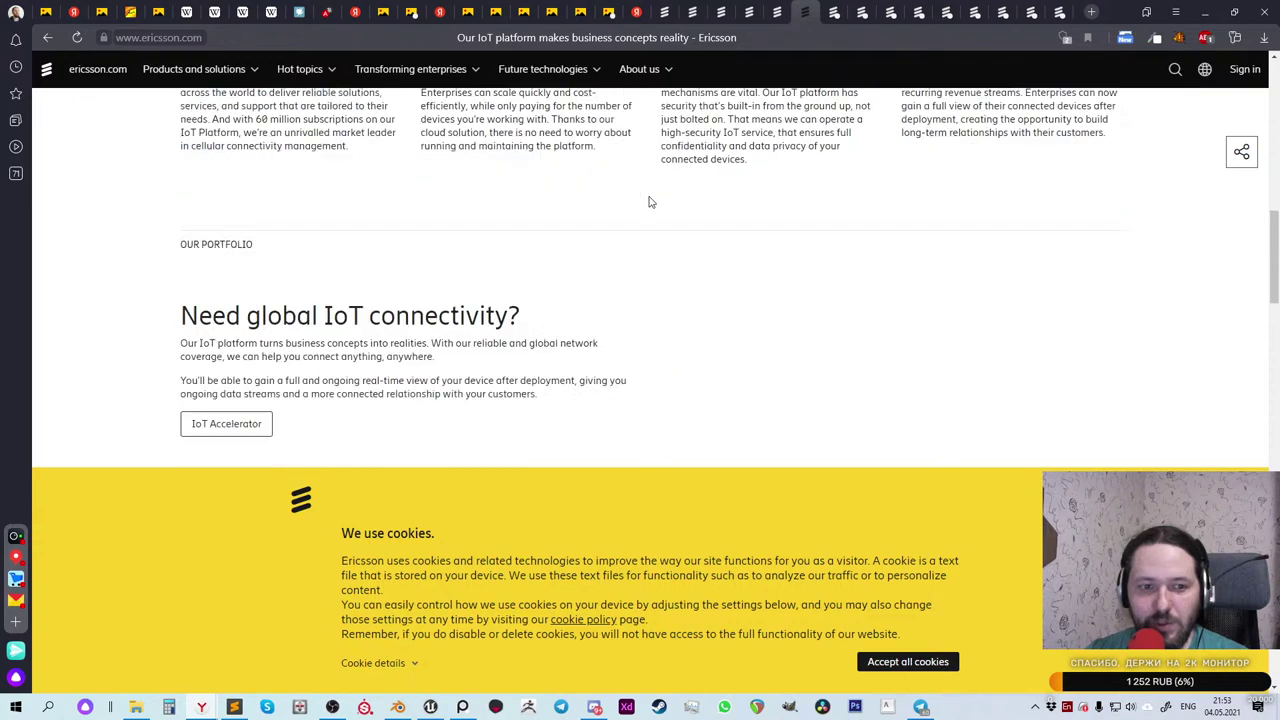
scroll(648, 202, down, 10)
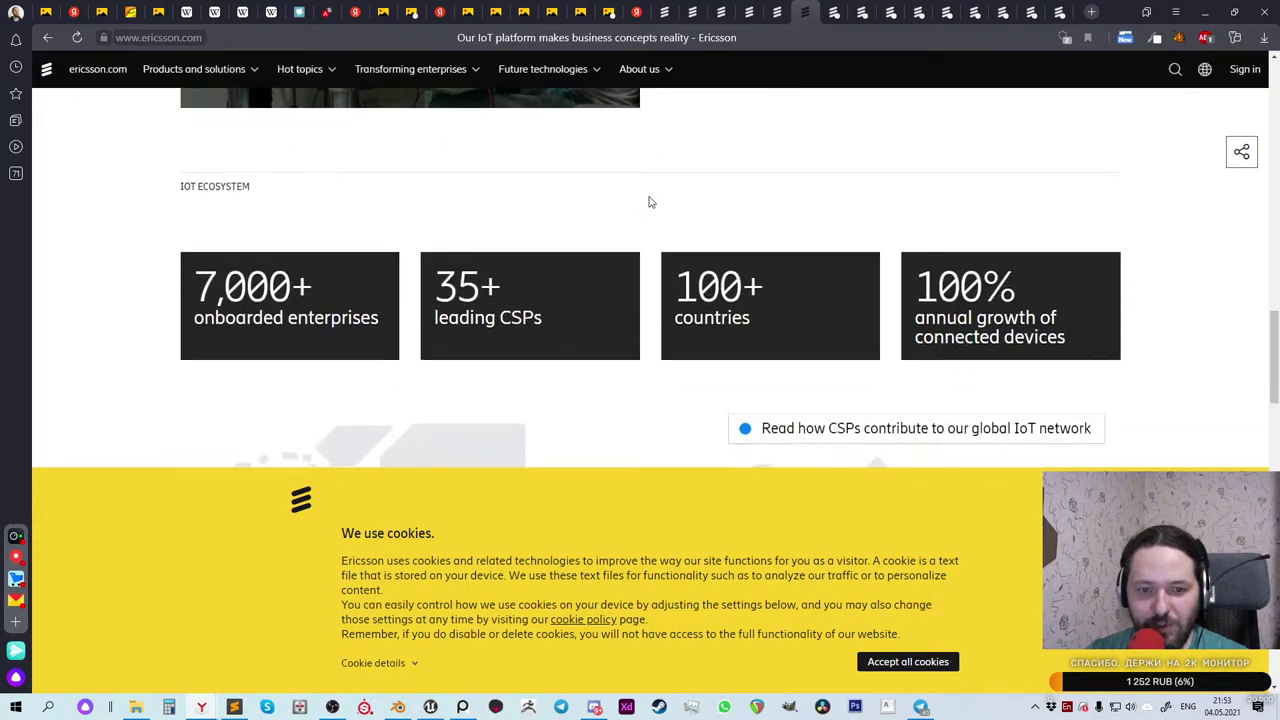
scroll(648, 202, down, 10)
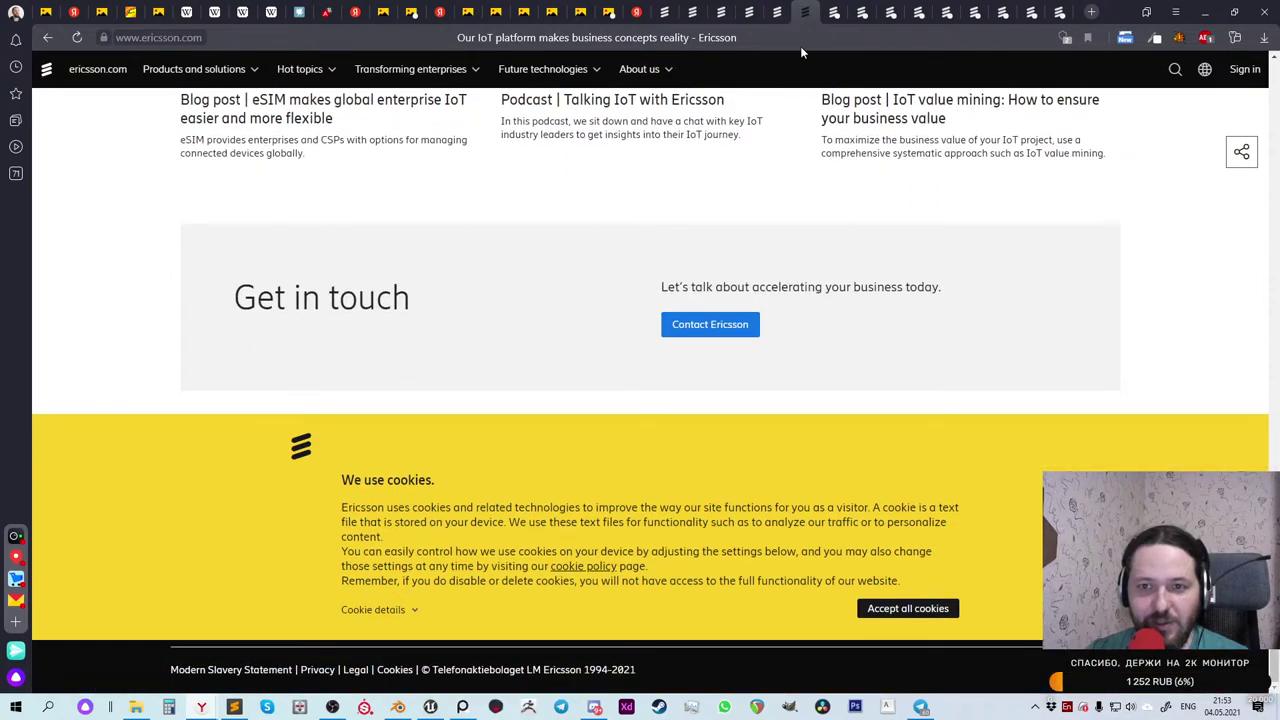
Step: Switch to the Managed Services tab and scroll through it
click(833, 13)
scroll(686, 204, down, 3)
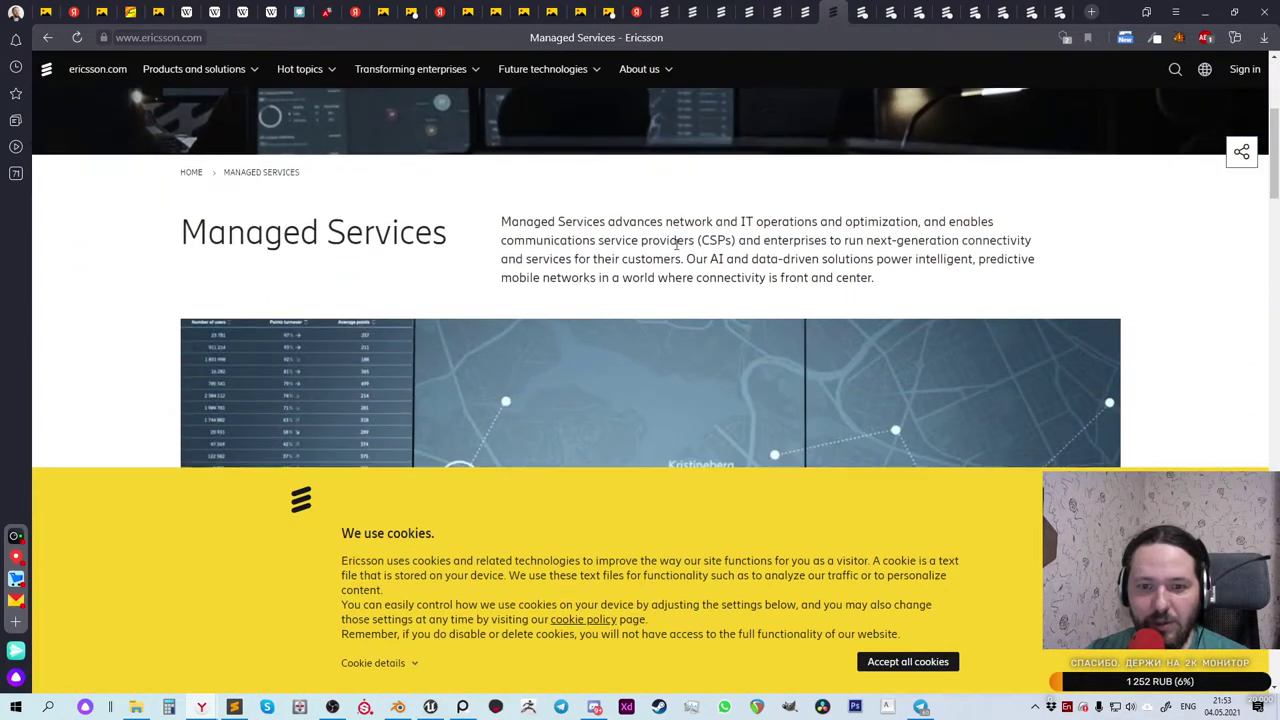
scroll(477, 240, down, 8)
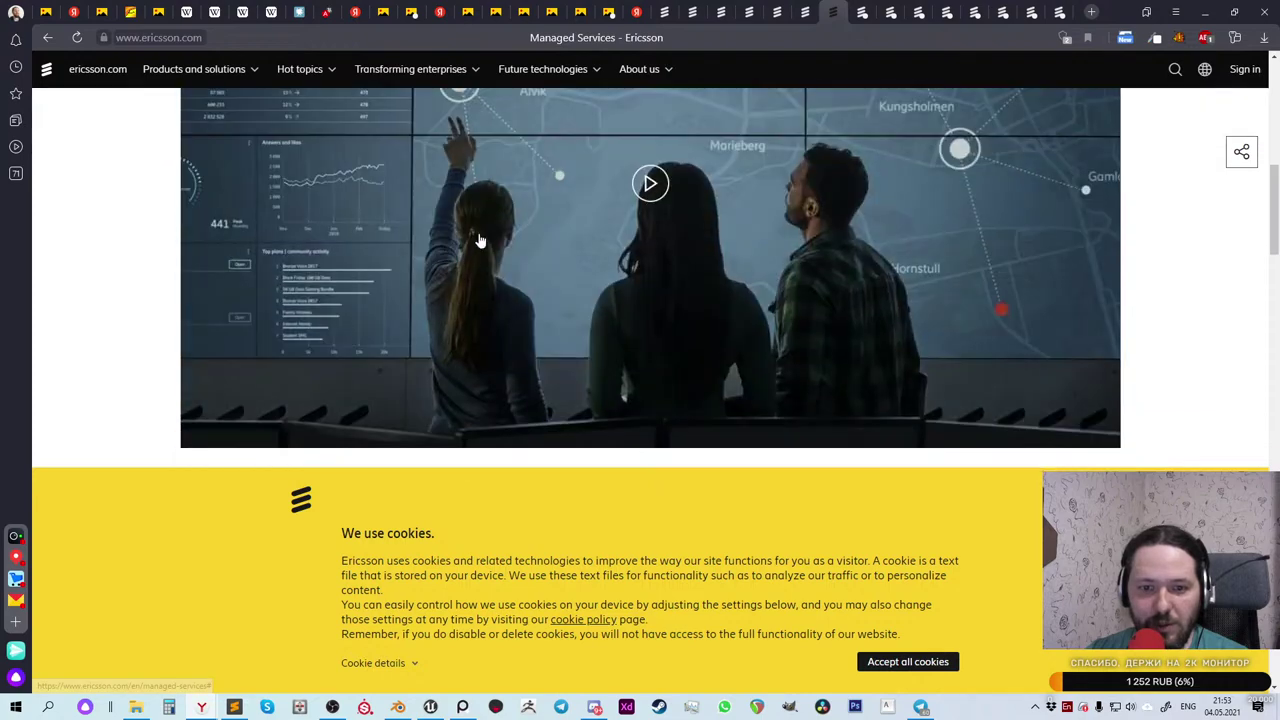
scroll(480, 241, down, 5)
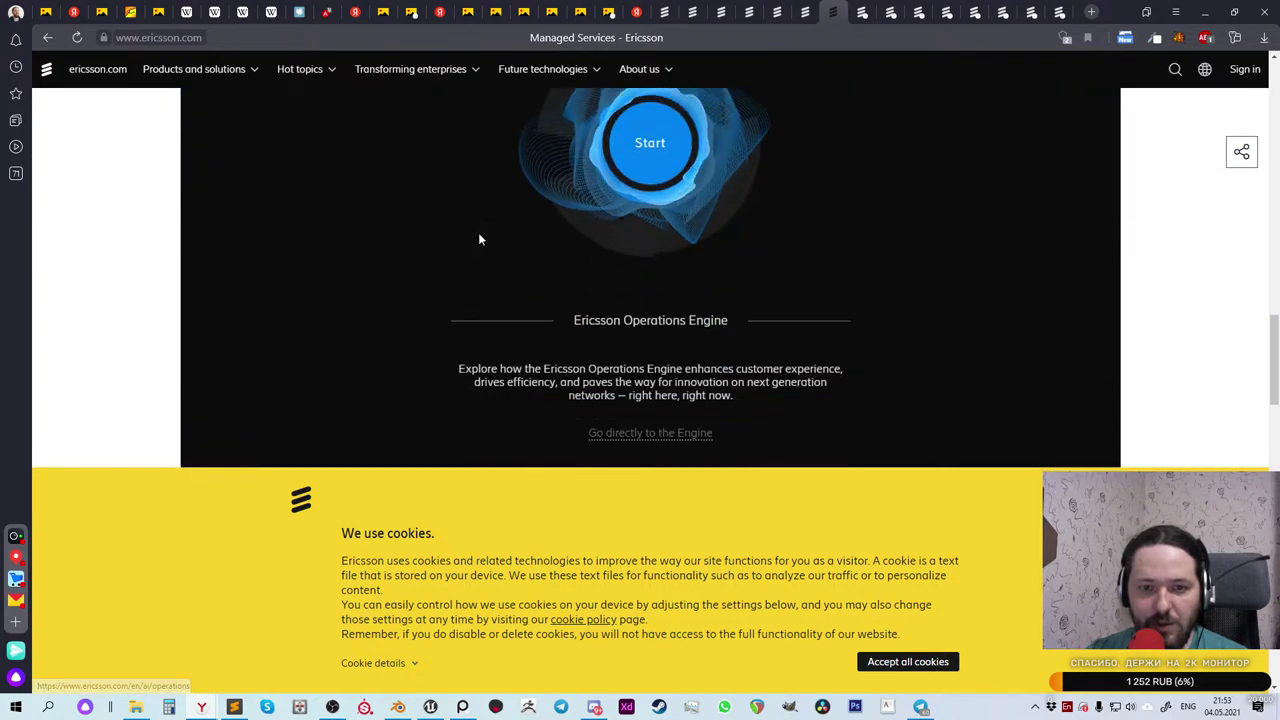
scroll(479, 238, down, 15)
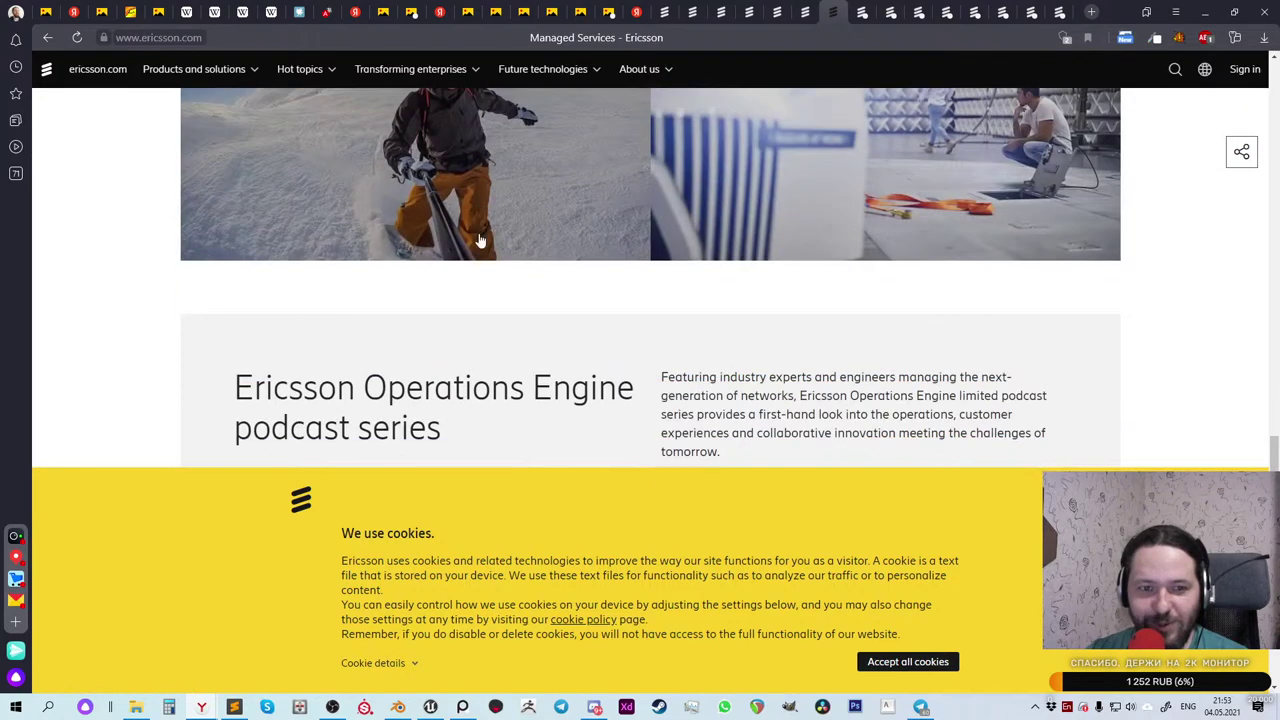
scroll(507, 235, down, 1)
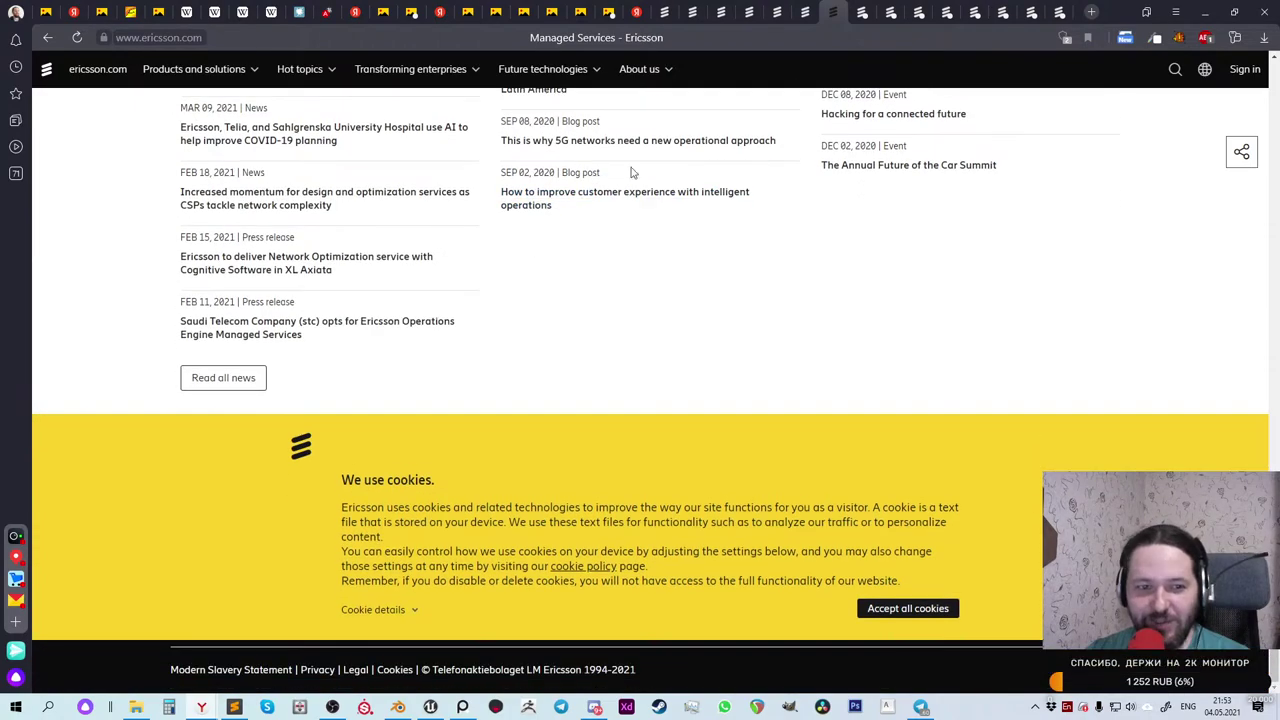
Step: Skim the Mission Critical Communications, Network Intelligence, Service Orchestration and Telecom BSS tabs
click(861, 12)
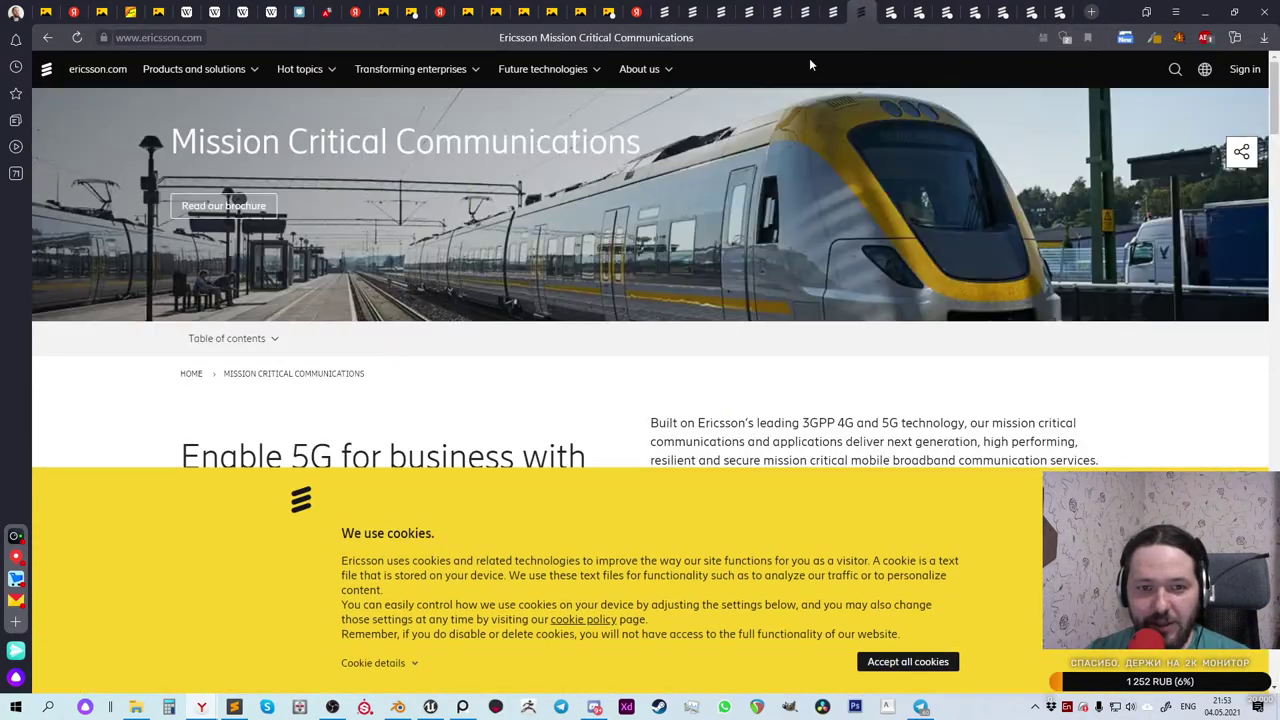
scroll(660, 205, down, 10)
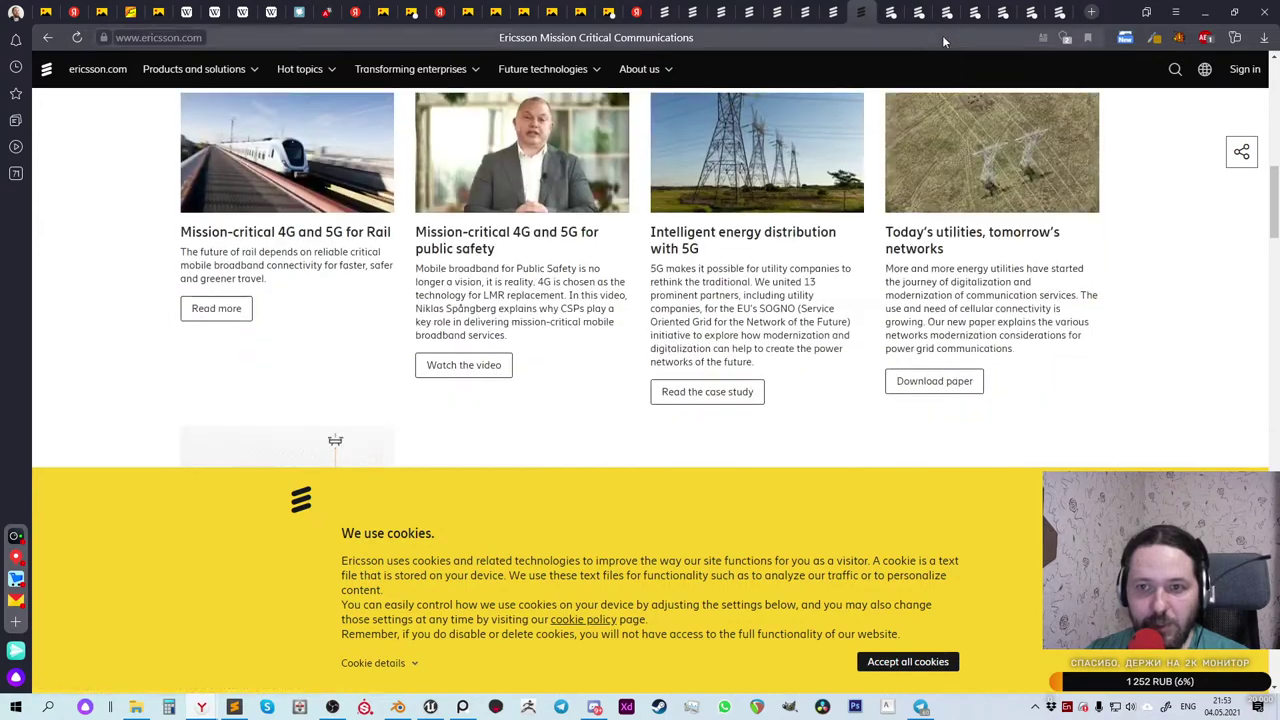
click(893, 12)
scroll(806, 180, down, 5)
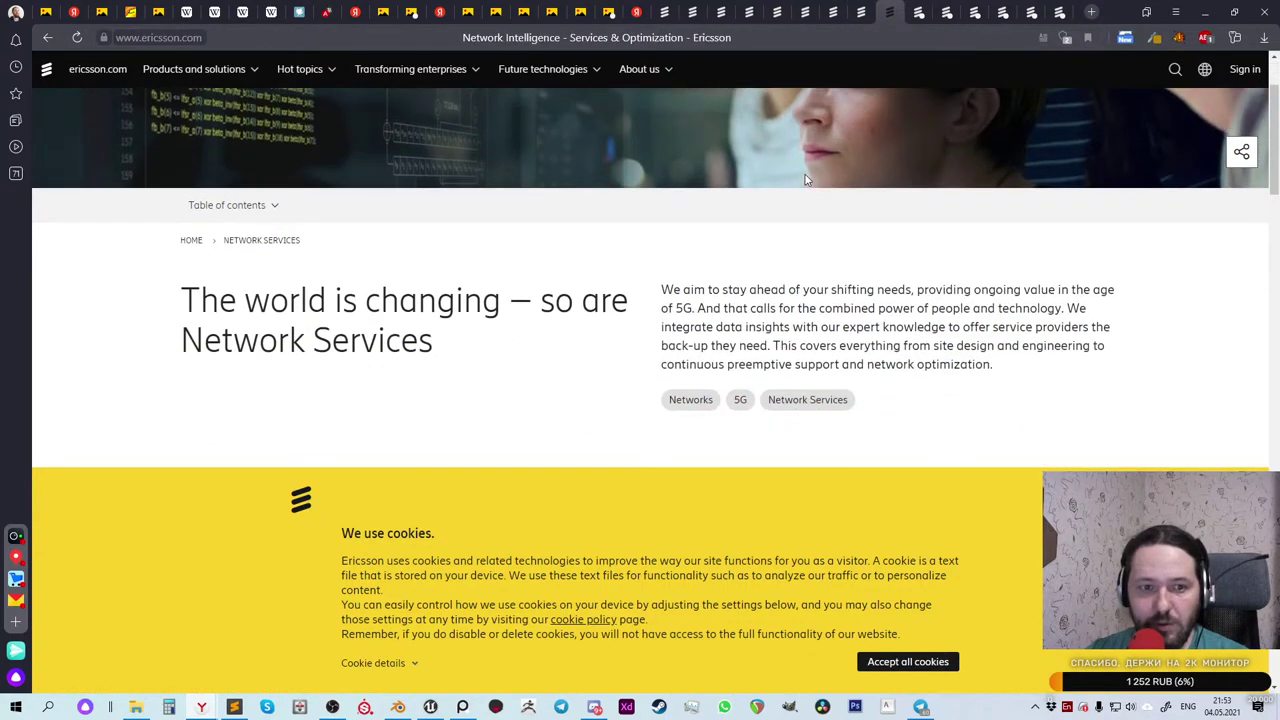
click(917, 12)
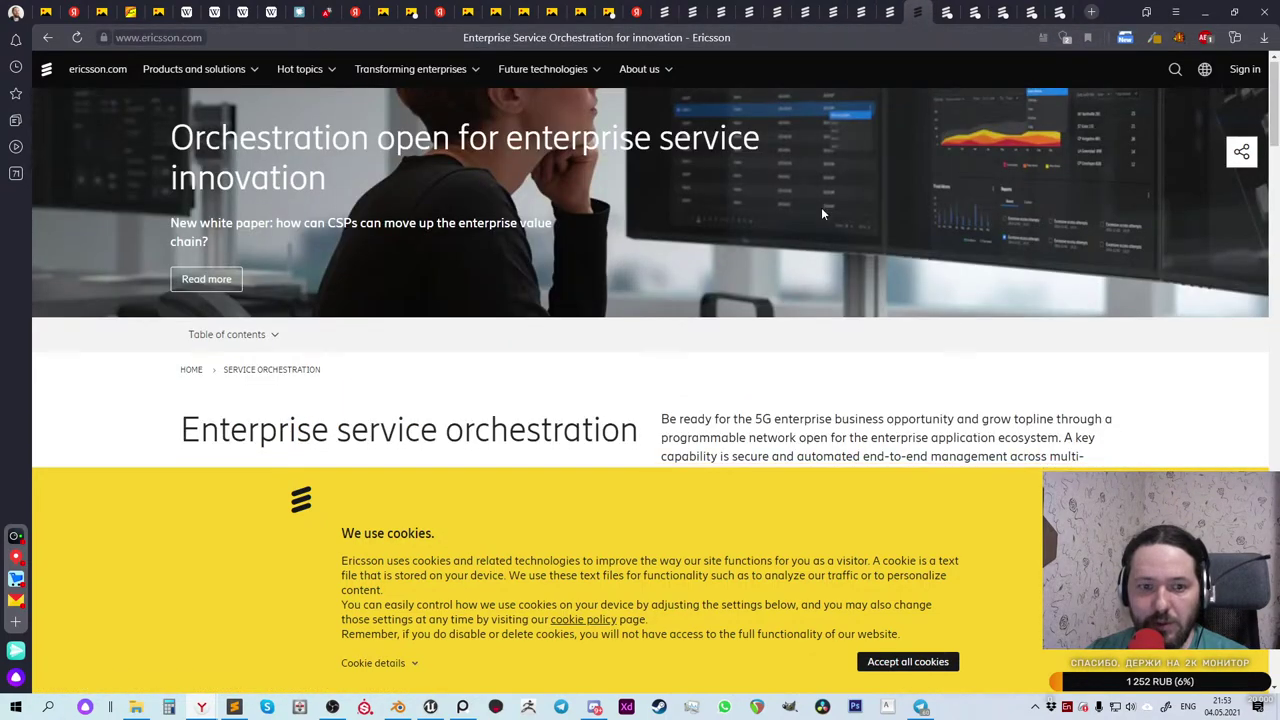
scroll(821, 207, down, 5)
scroll(821, 215, down, 5)
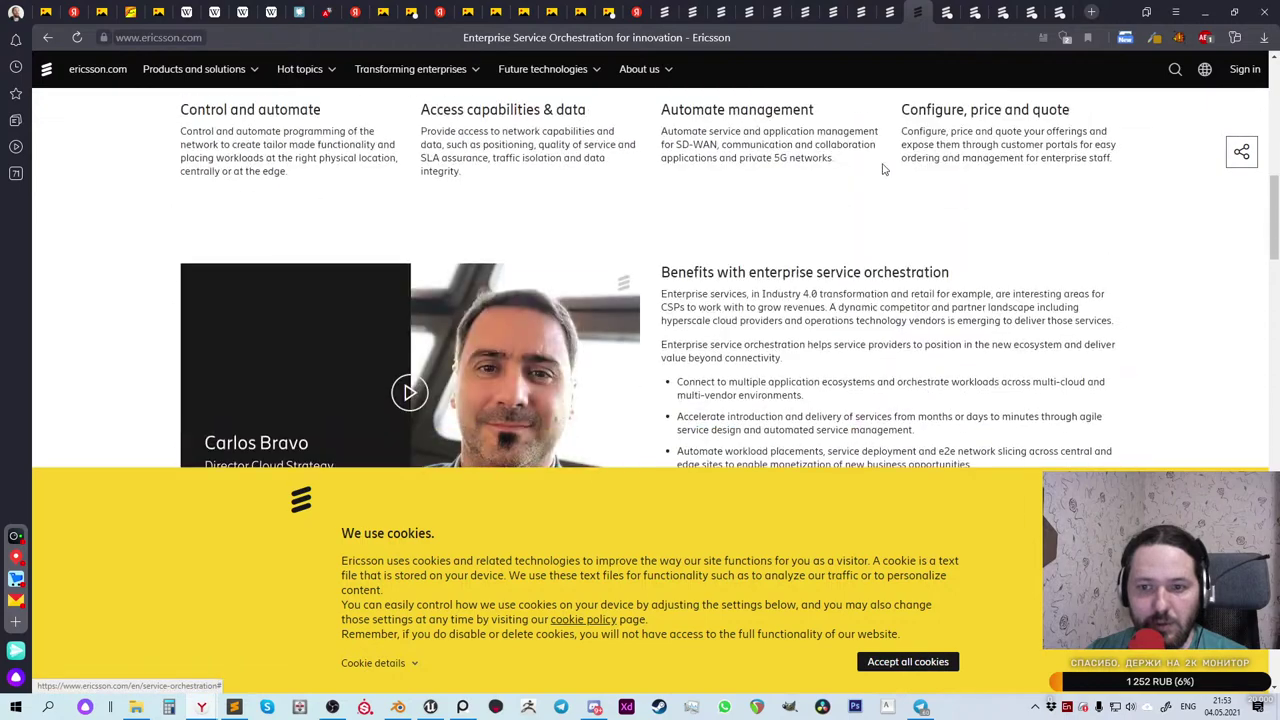
click(946, 12)
scroll(925, 130, down, 10)
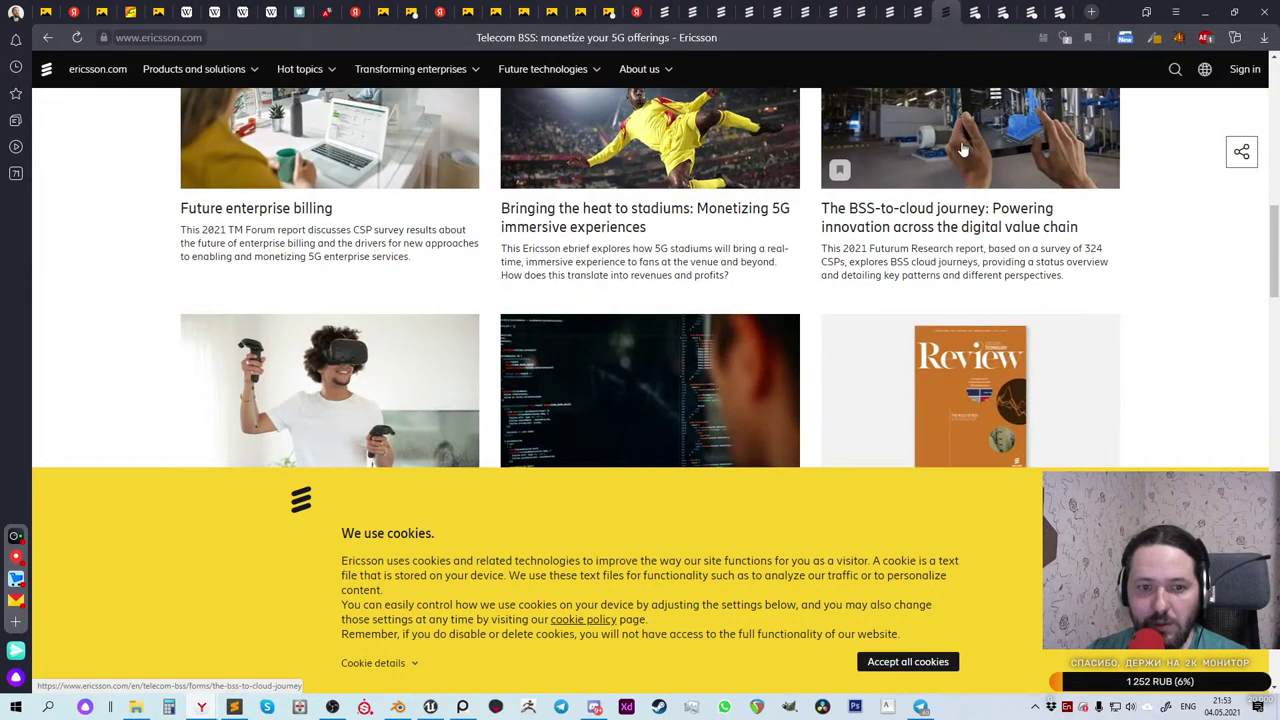
scroll(963, 140, up, 2)
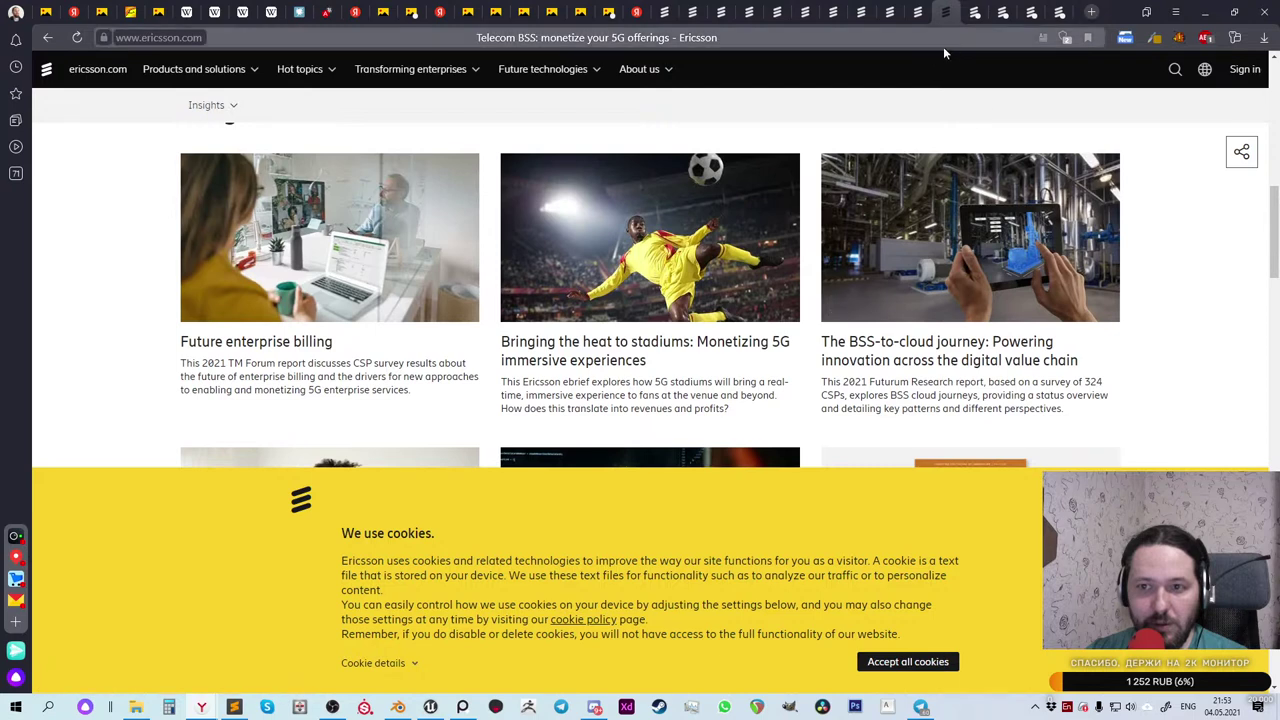
Step: On the Ericsson Portfolio tab, view the RAN Compute page and go back to the Portfolio
click(974, 12)
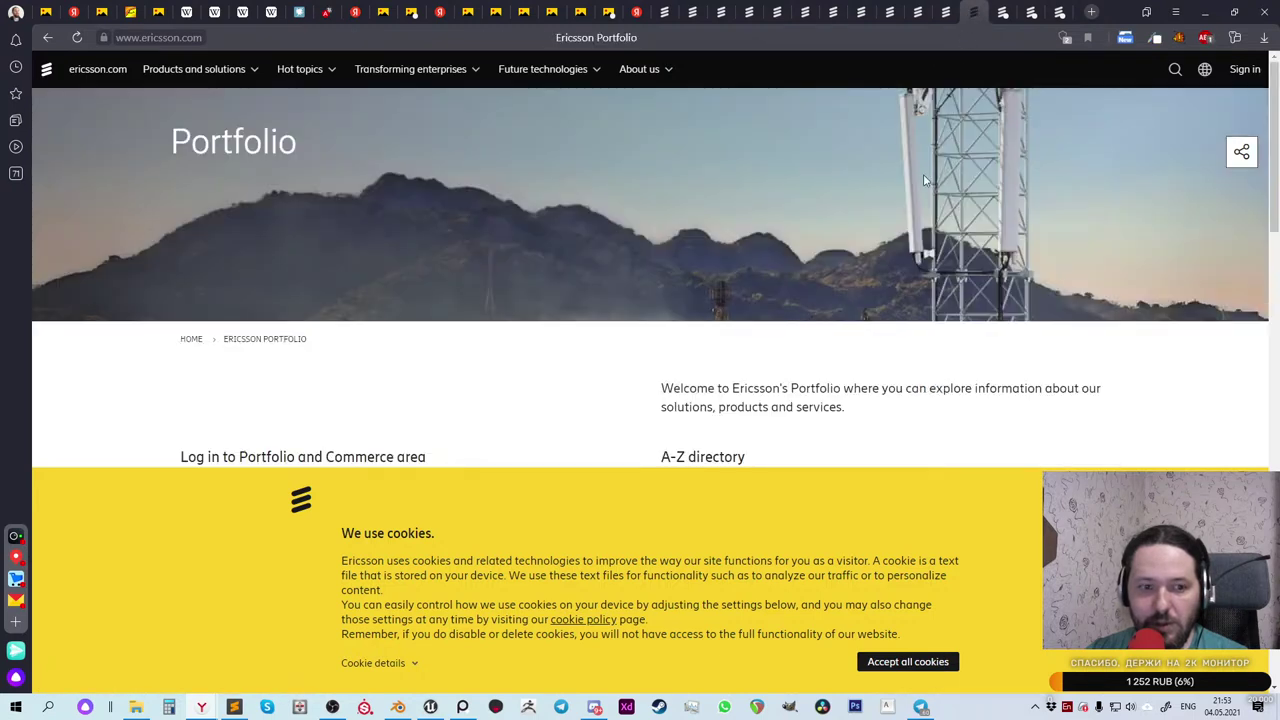
scroll(925, 181, down, 3)
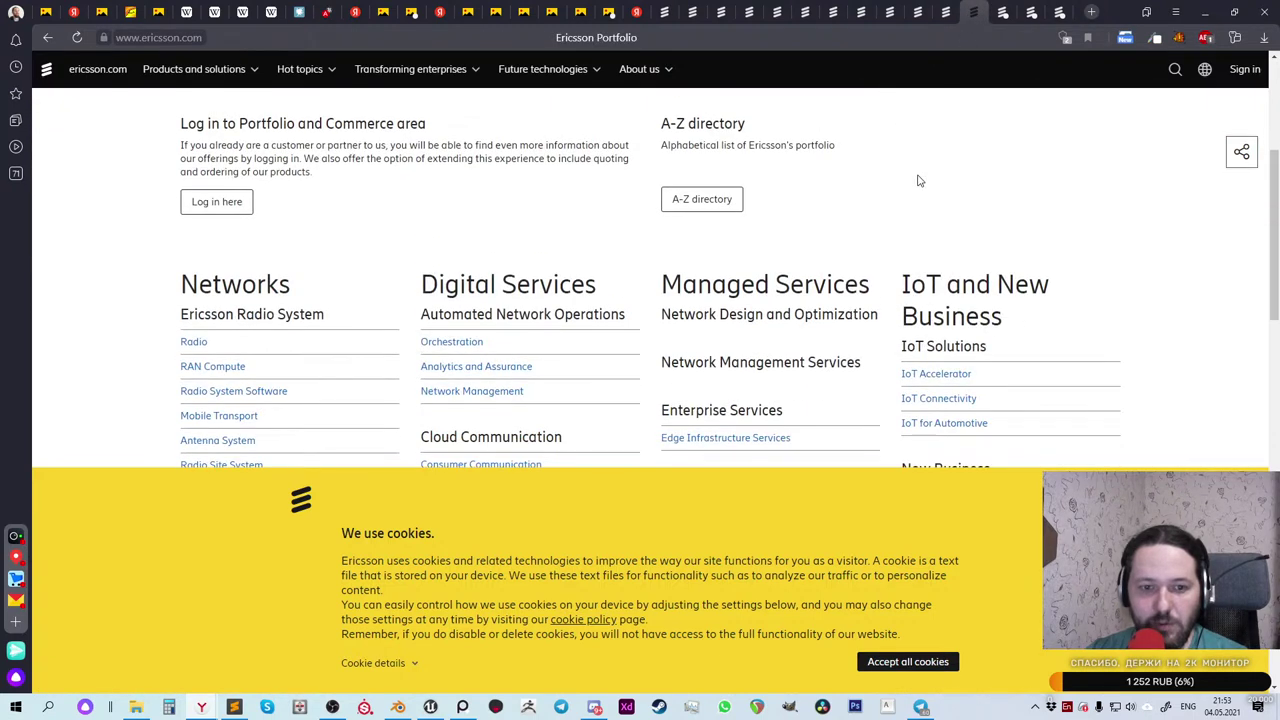
click(215, 367)
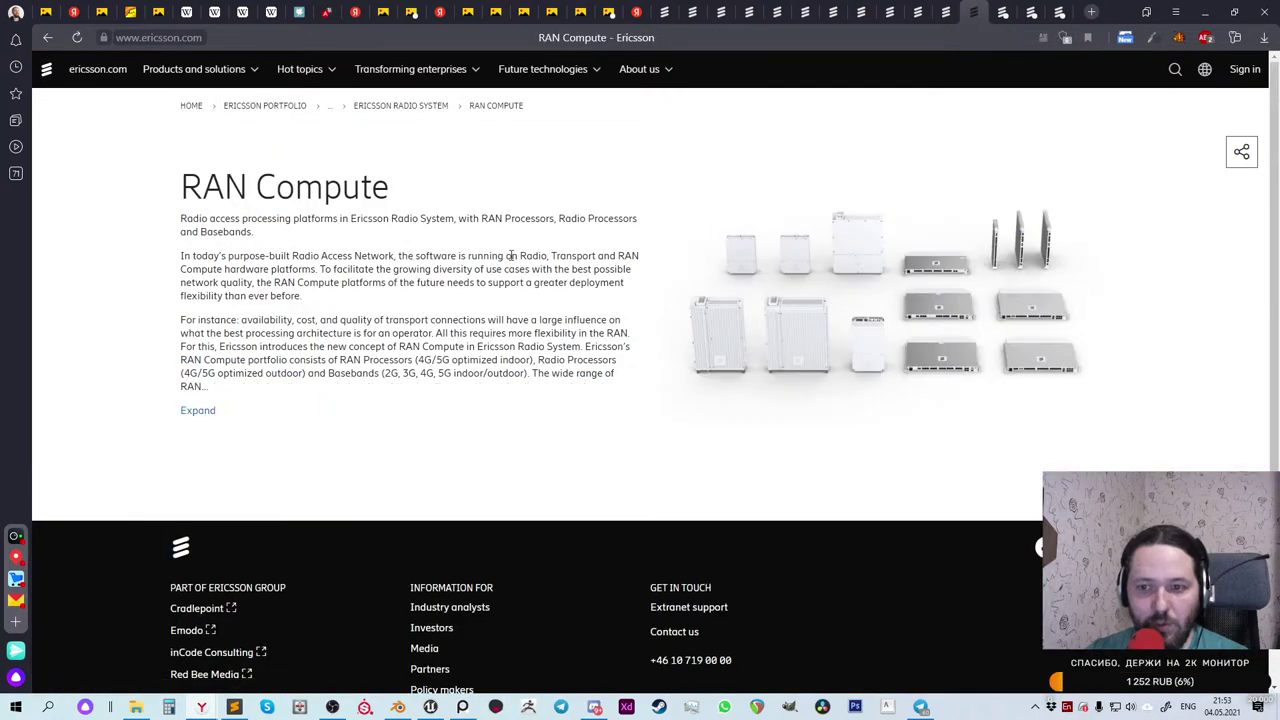
scroll(511, 256, down, 2)
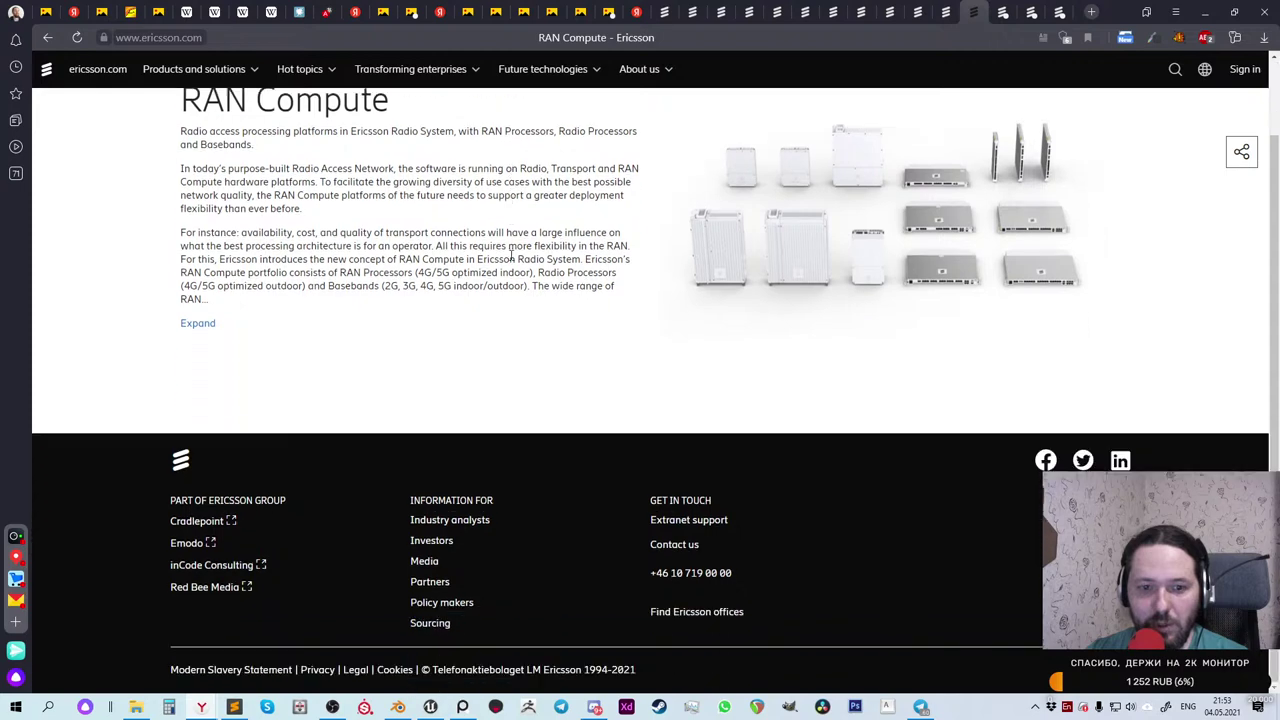
scroll(511, 256, up, 2)
click(47, 37)
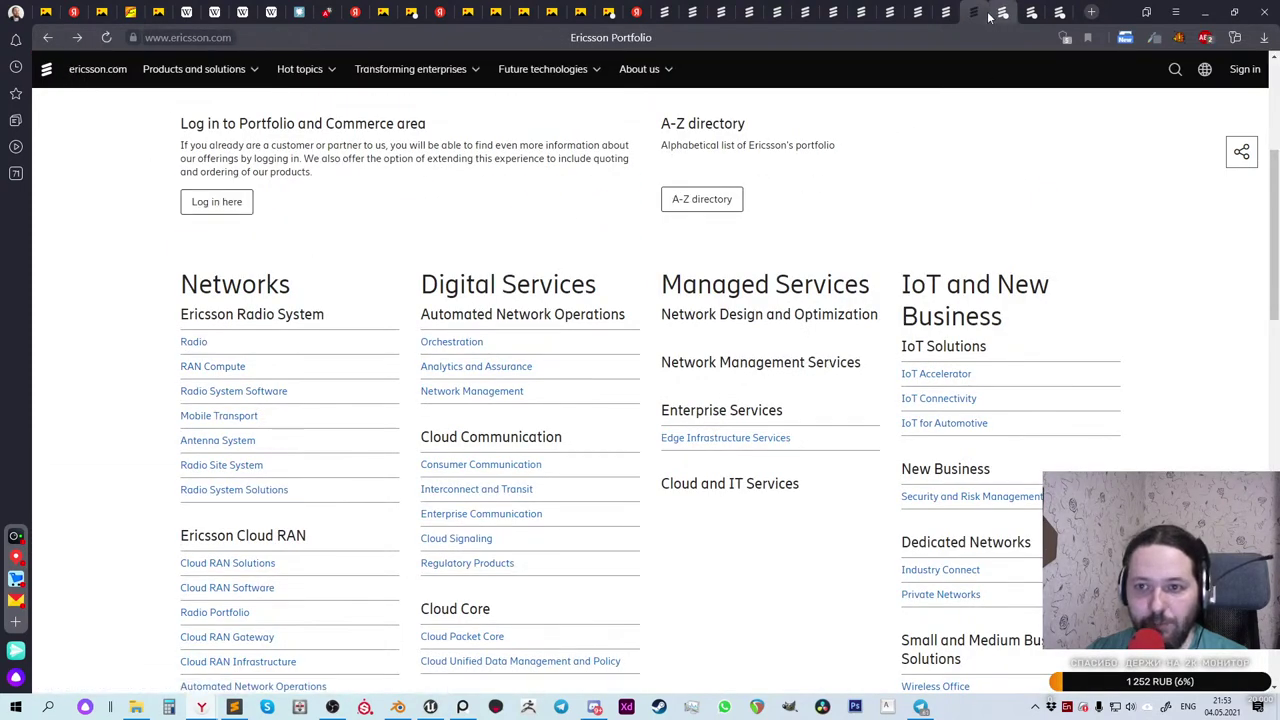
Step: Close the 5G antenna, Service Orchestration, Telecom BSS and other topic tabs until Portfolio is active
click(692, 14)
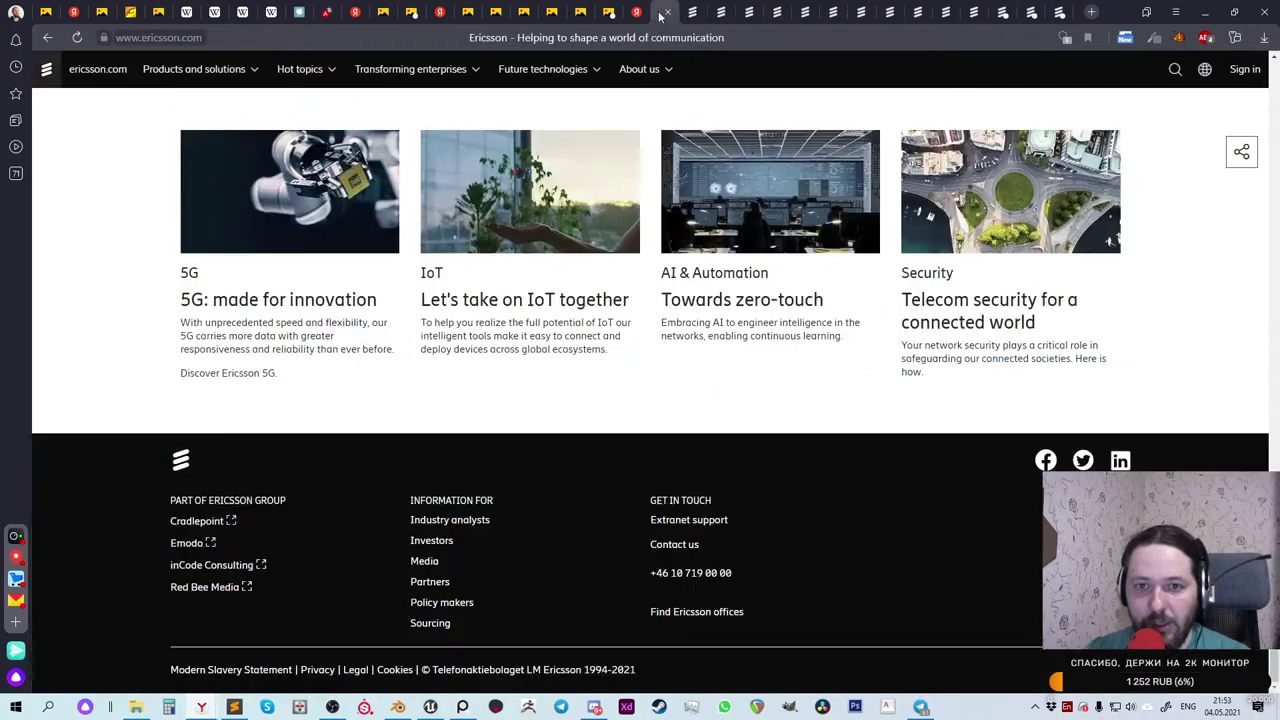
click(667, 14)
click(667, 14)
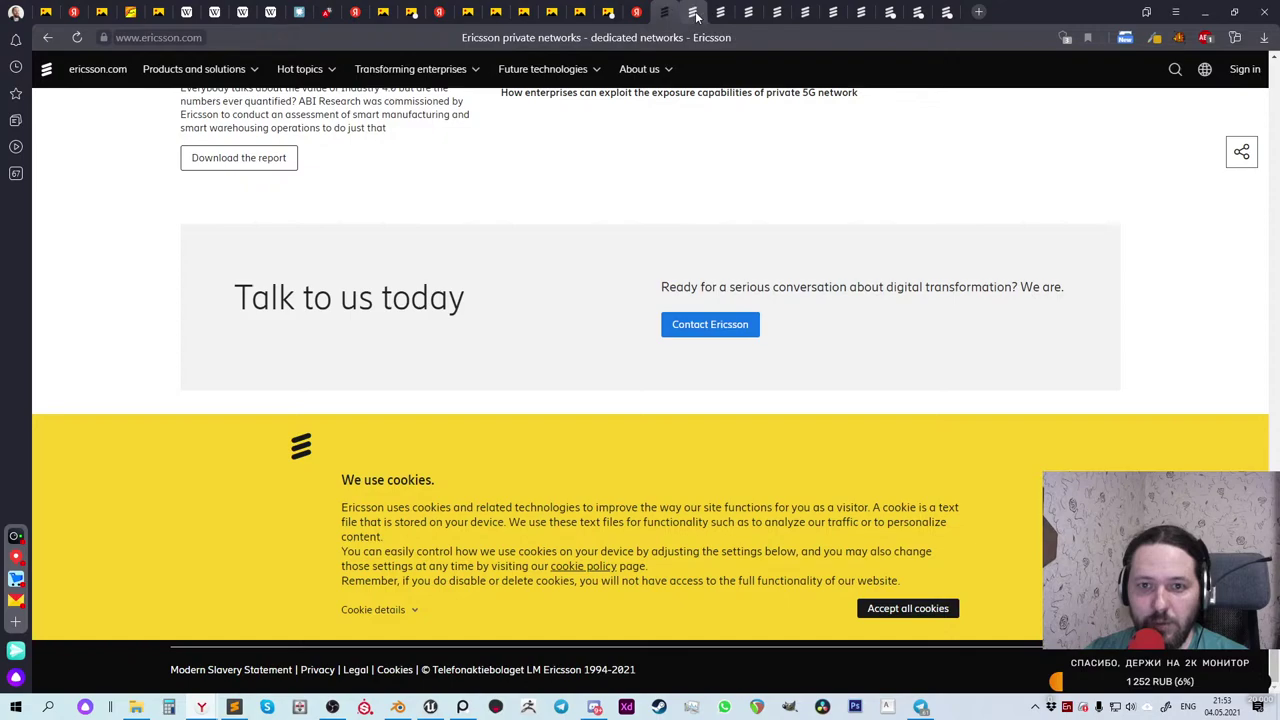
click(684, 14)
click(690, 14)
click(697, 14)
click(697, 14)
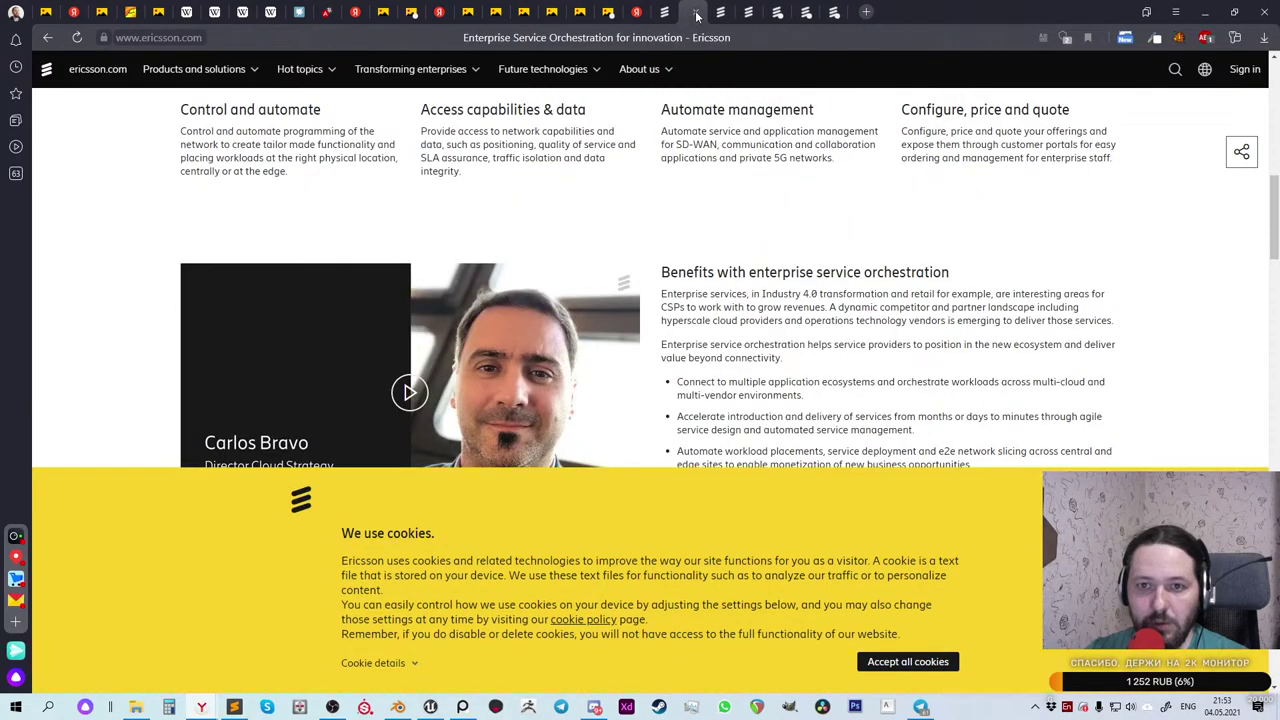
click(697, 14)
click(697, 14)
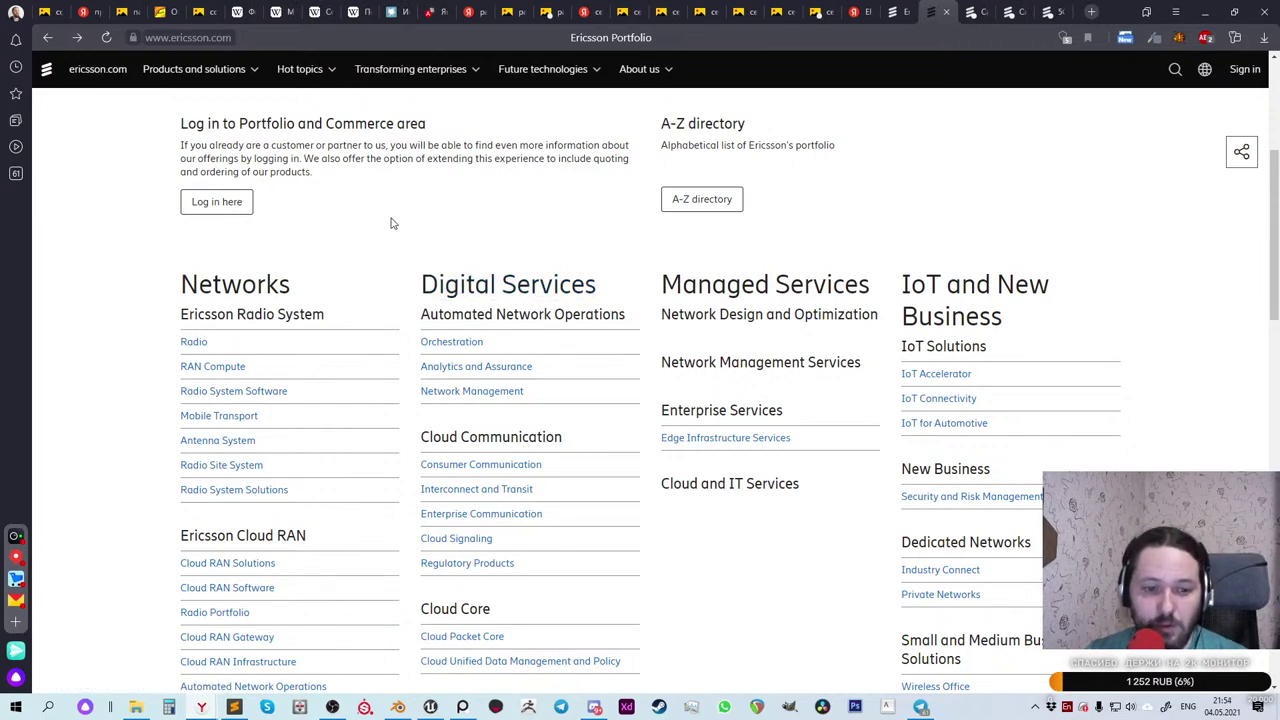
scroll(391, 223, down, 1)
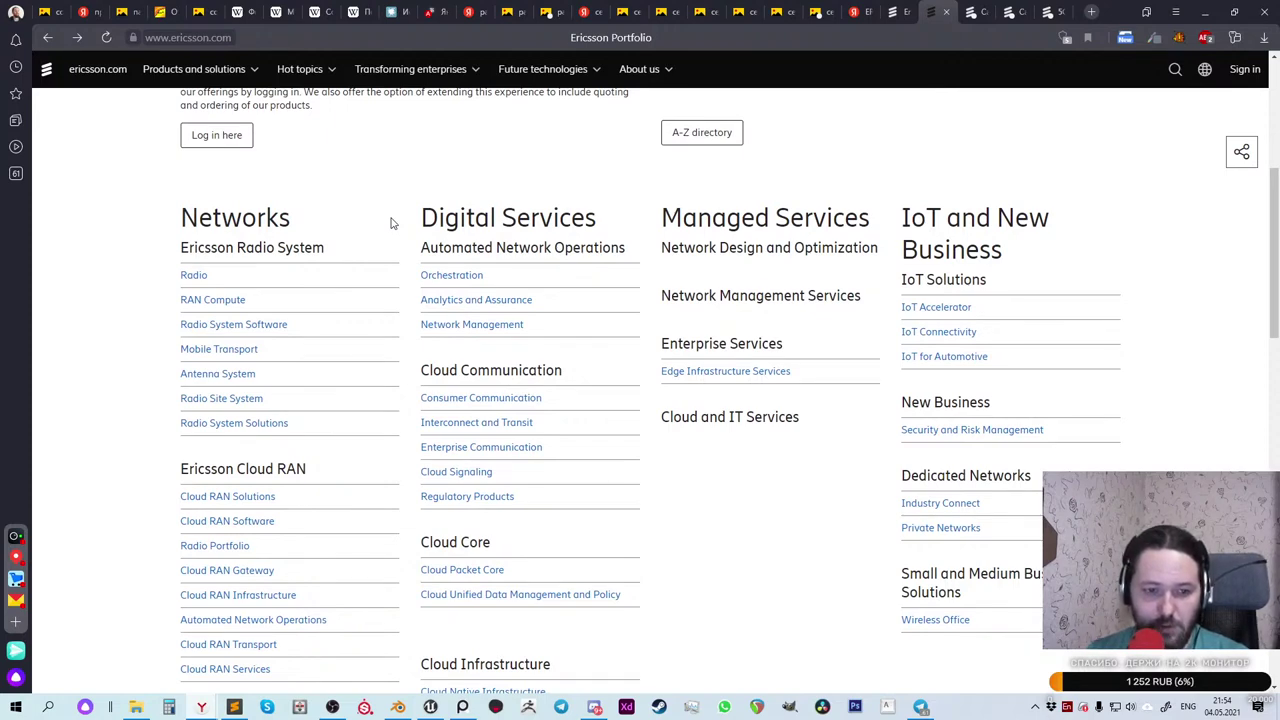
Step: Look through both Ericsson Cases tabs
click(968, 12)
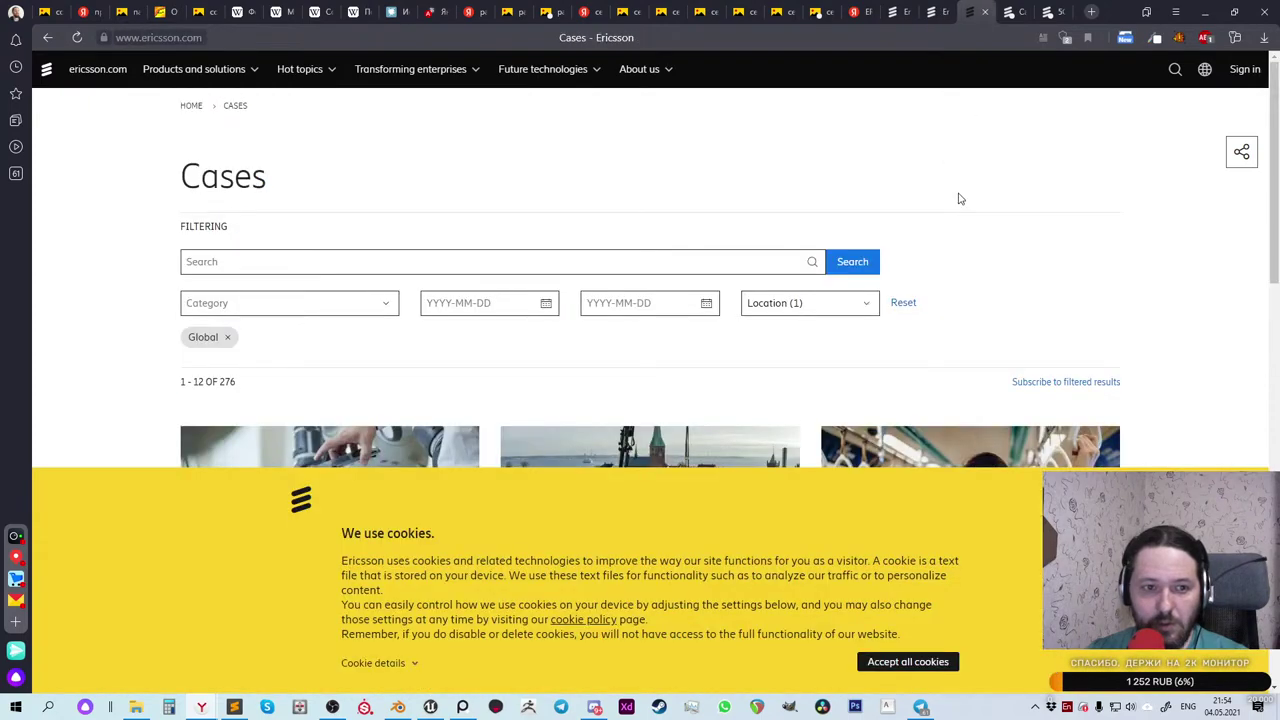
scroll(958, 199, down, 10)
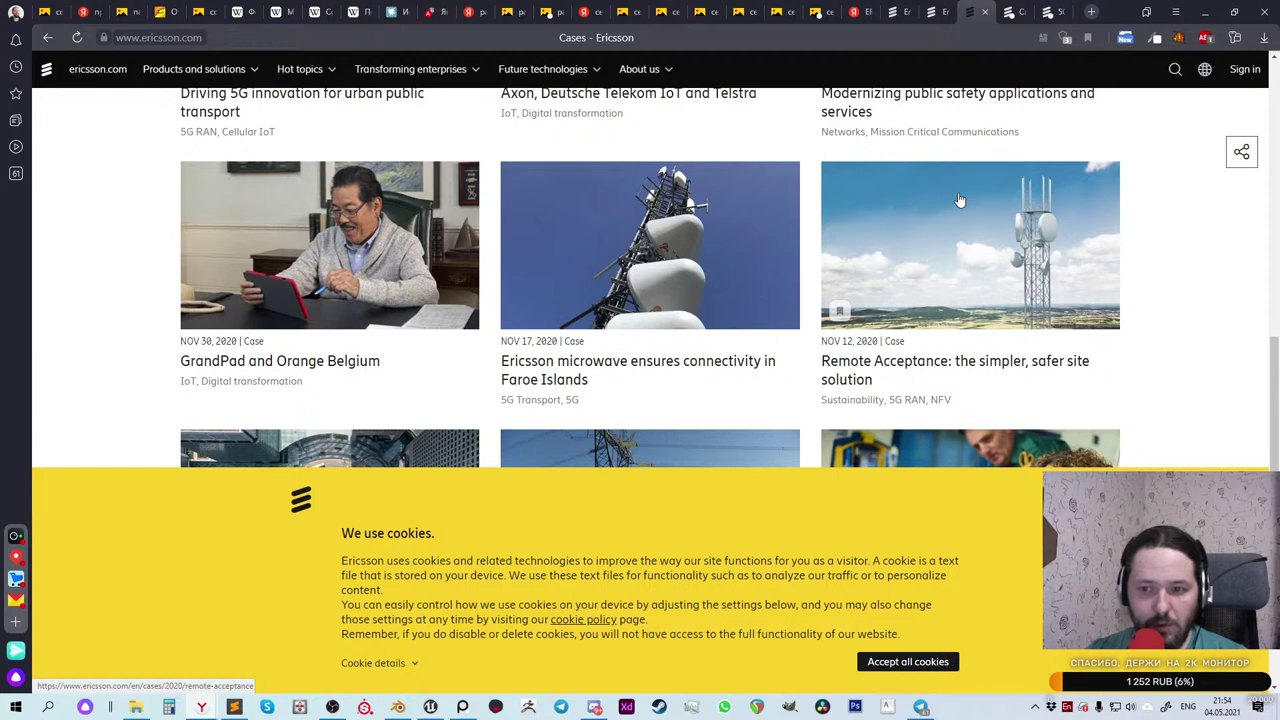
scroll(958, 199, down, 3)
scroll(958, 199, up, 2)
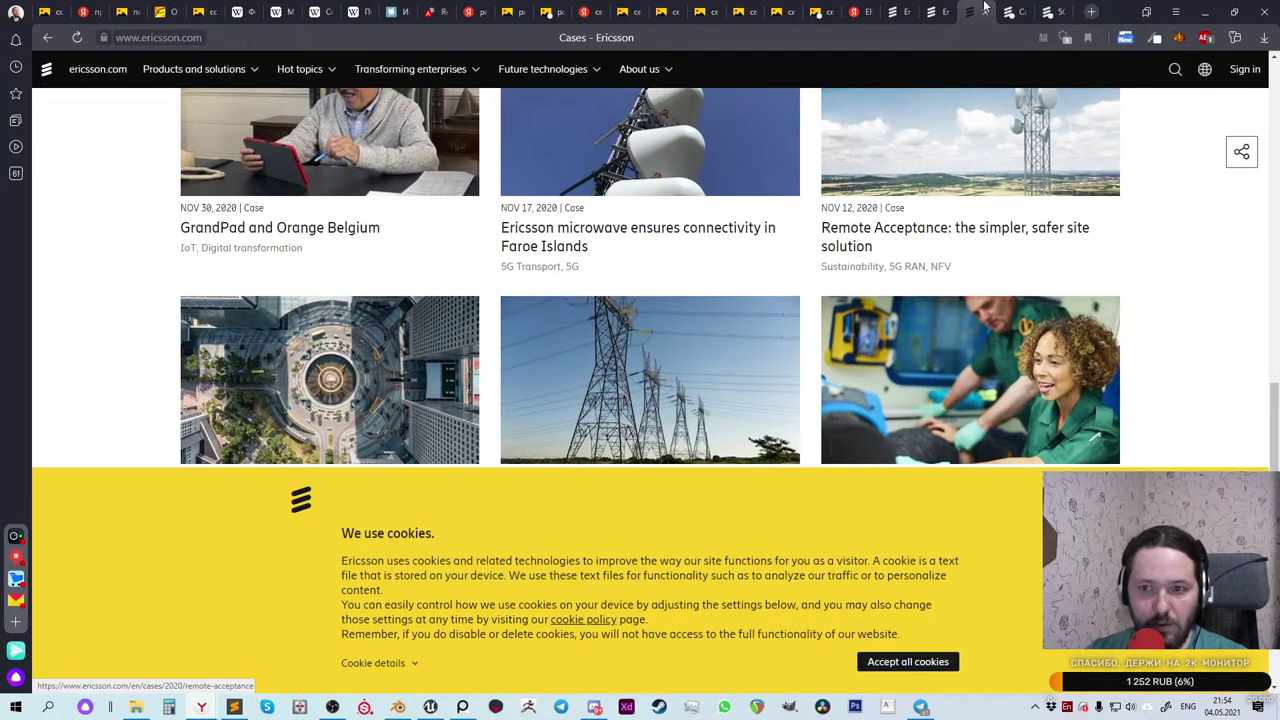
click(1010, 11)
scroll(930, 216, down, 4)
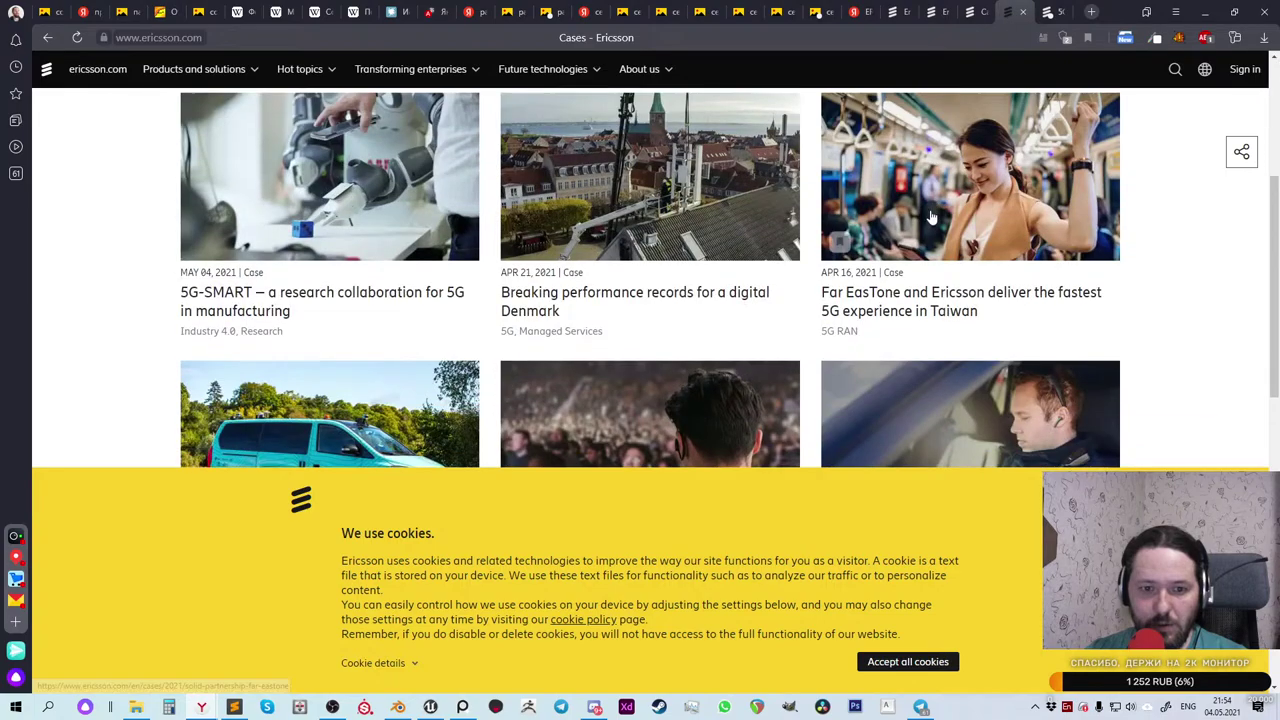
scroll(930, 216, down, 5)
Step: Browse 5G for business, open 5G for manufacturing, then close it and the Cases tab
click(1058, 13)
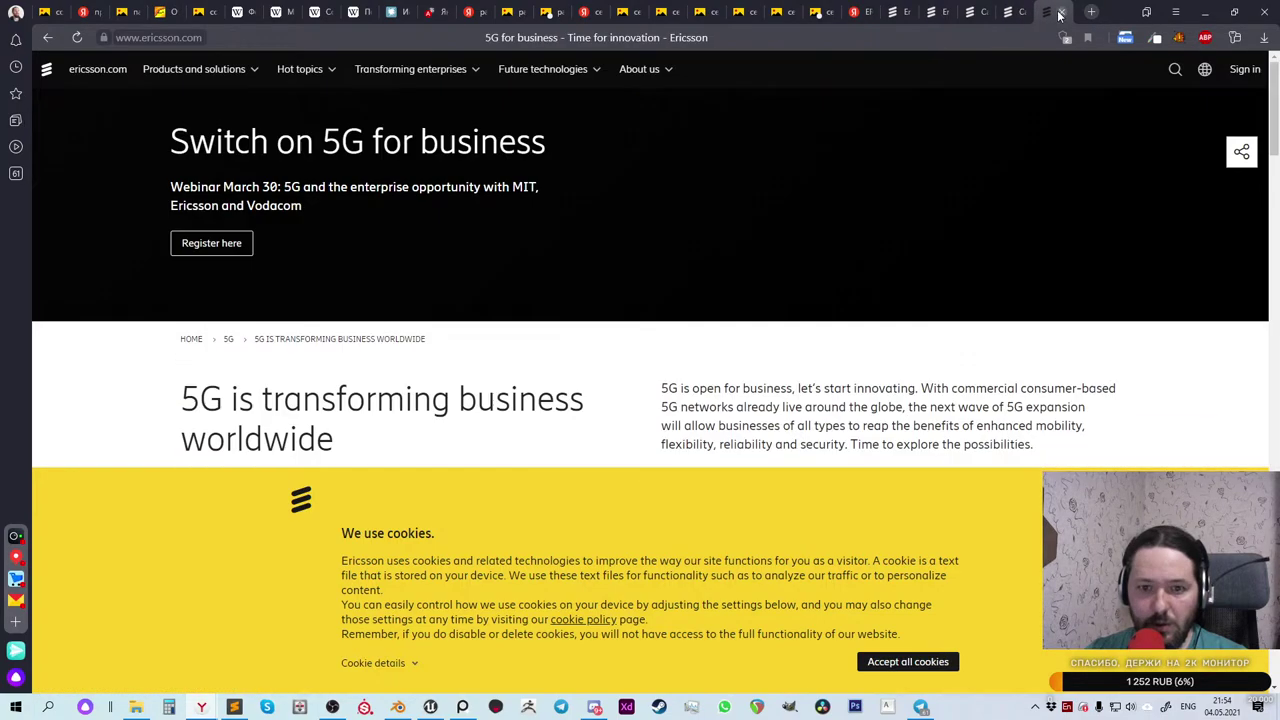
scroll(882, 202, down, 10)
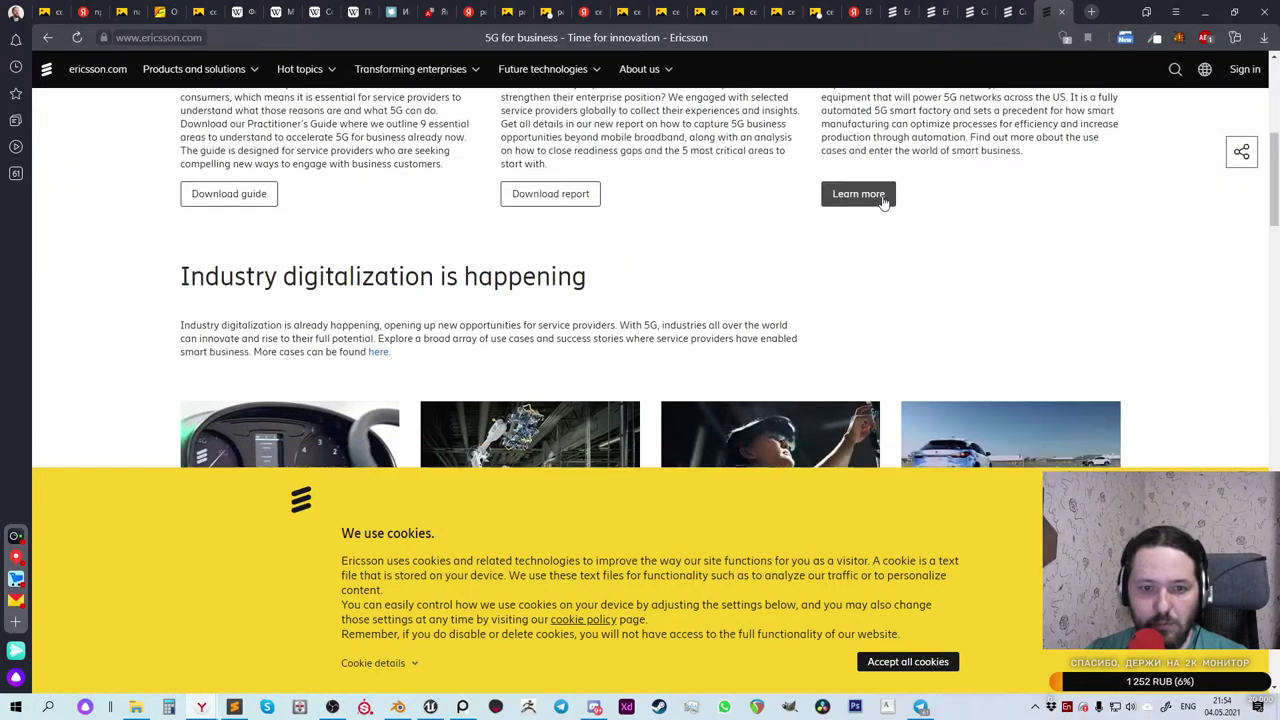
scroll(882, 202, down, 10)
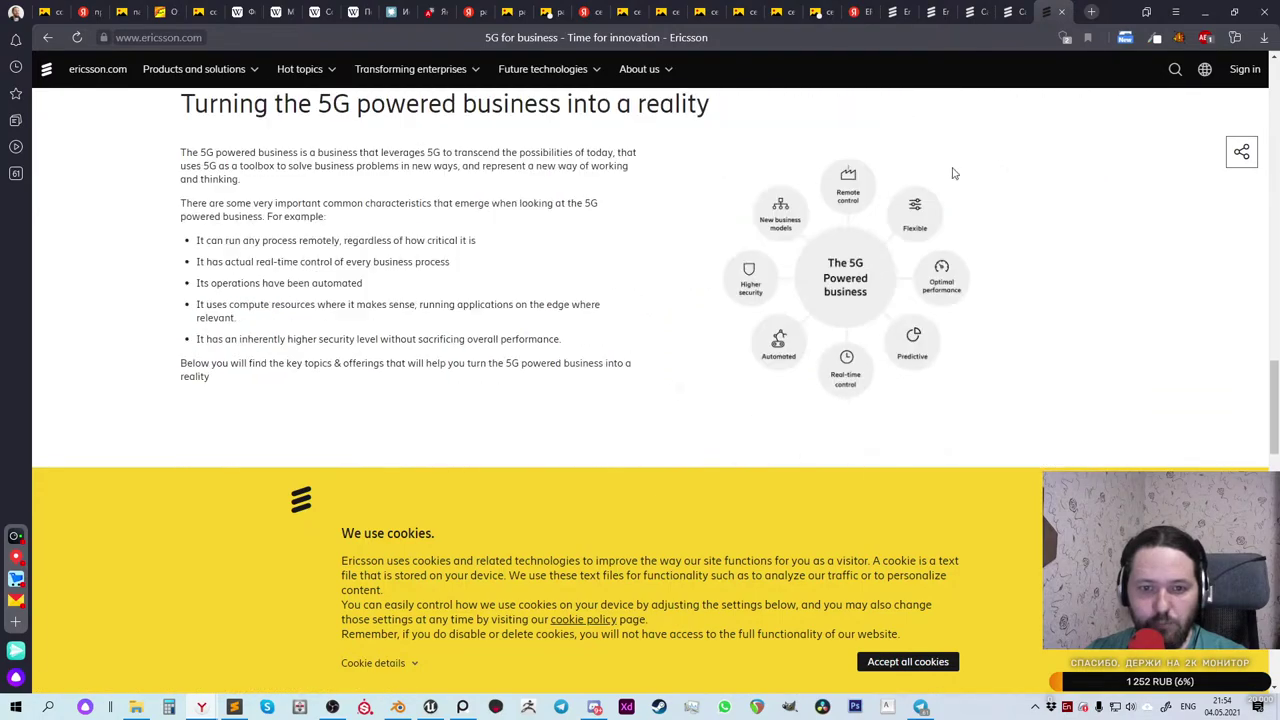
scroll(997, 149, down, 5)
scroll(1012, 170, down, 12)
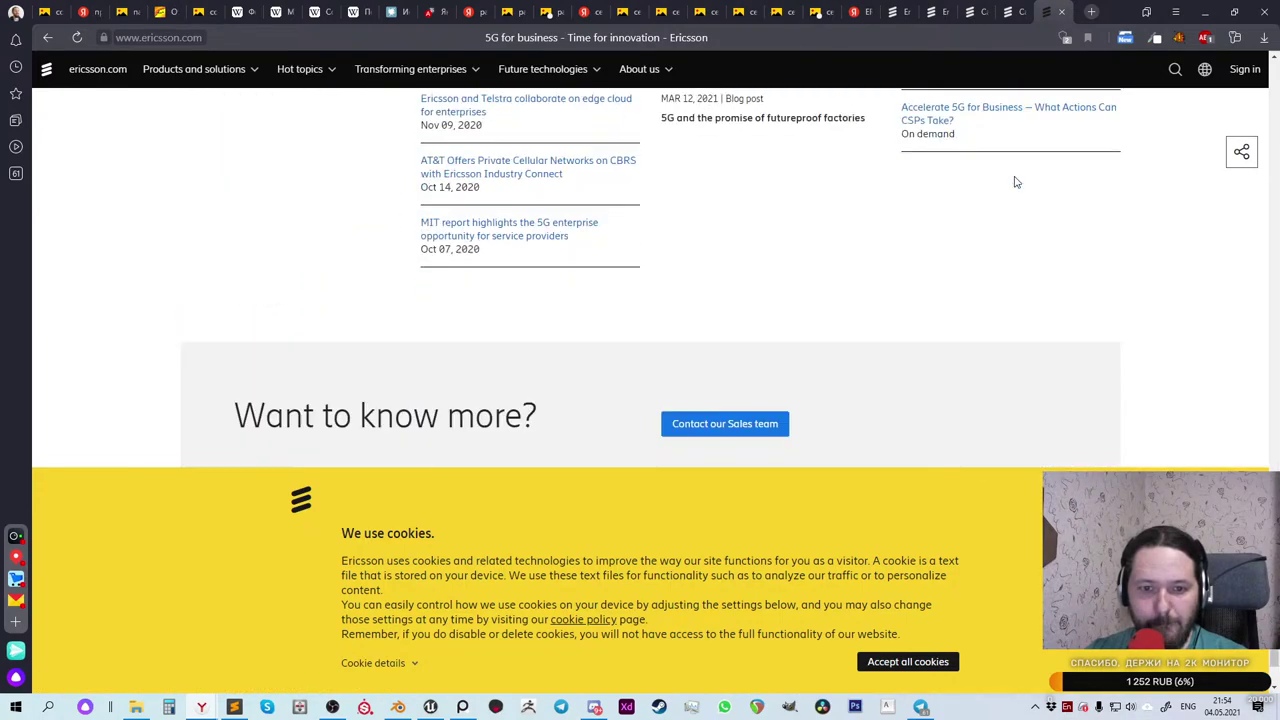
scroll(1014, 178, up, 8)
scroll(1015, 182, down, 1)
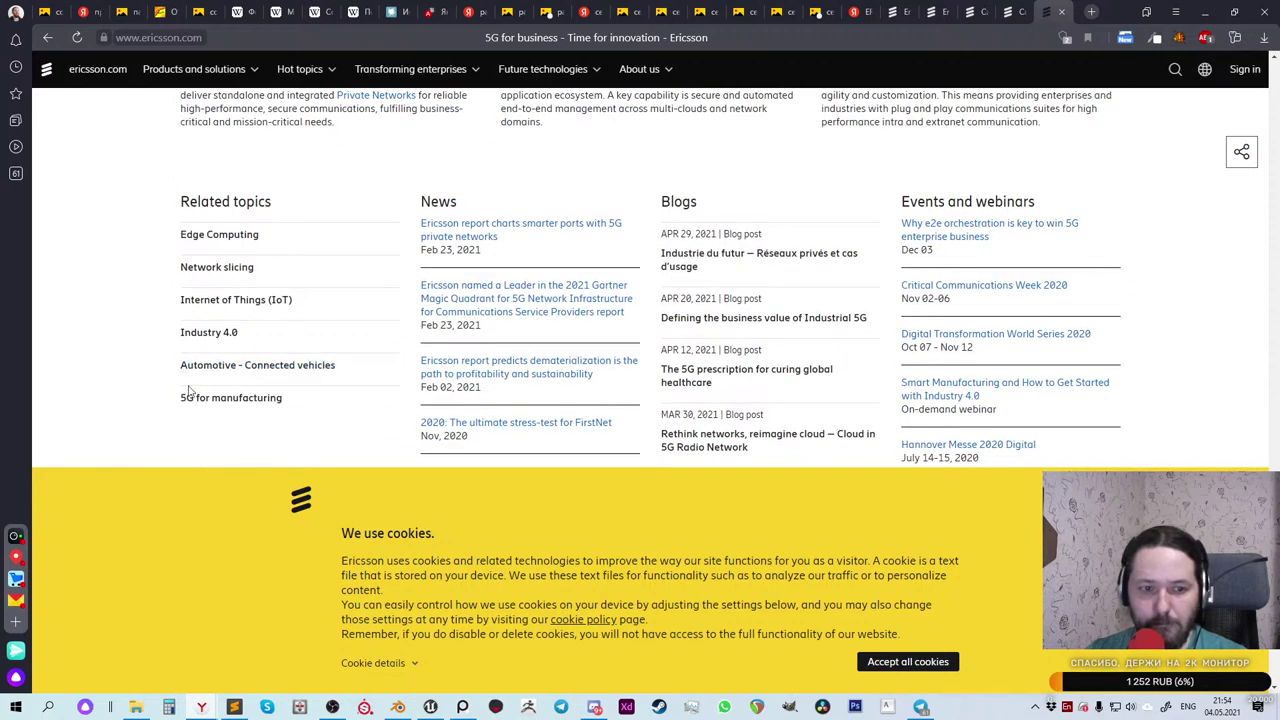
click(233, 405)
scroll(533, 407, down, 5)
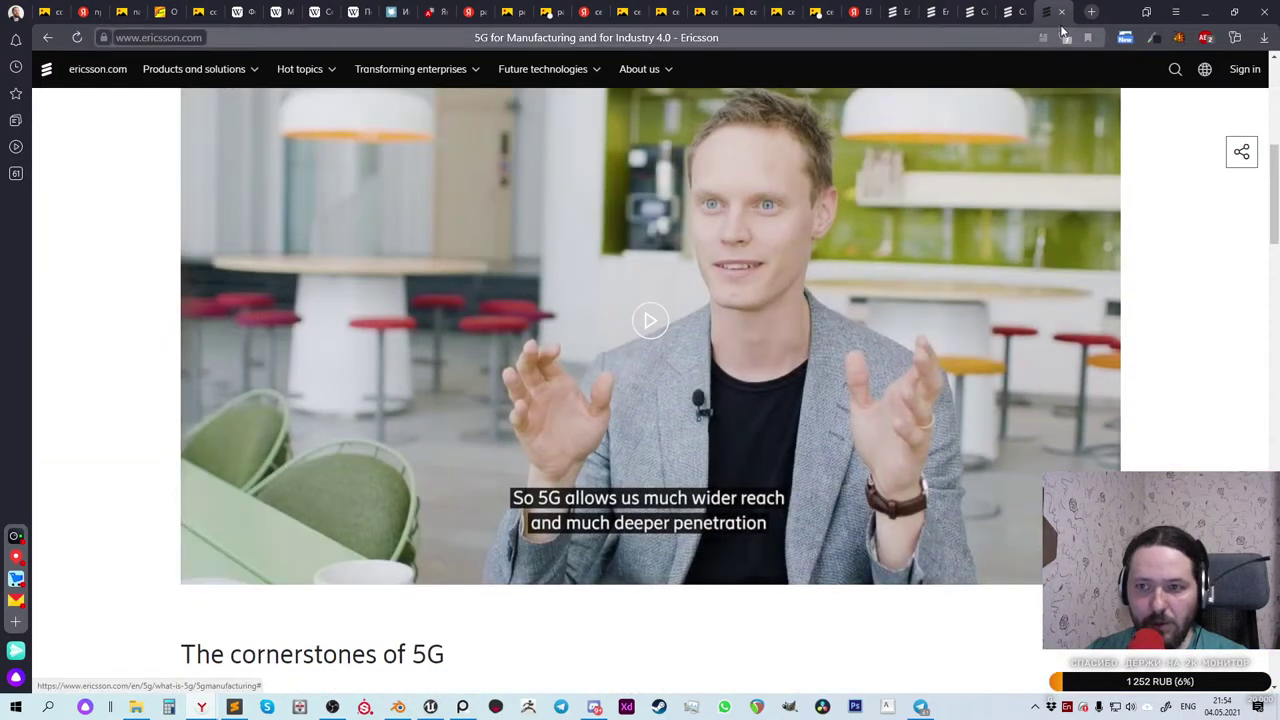
click(1062, 12)
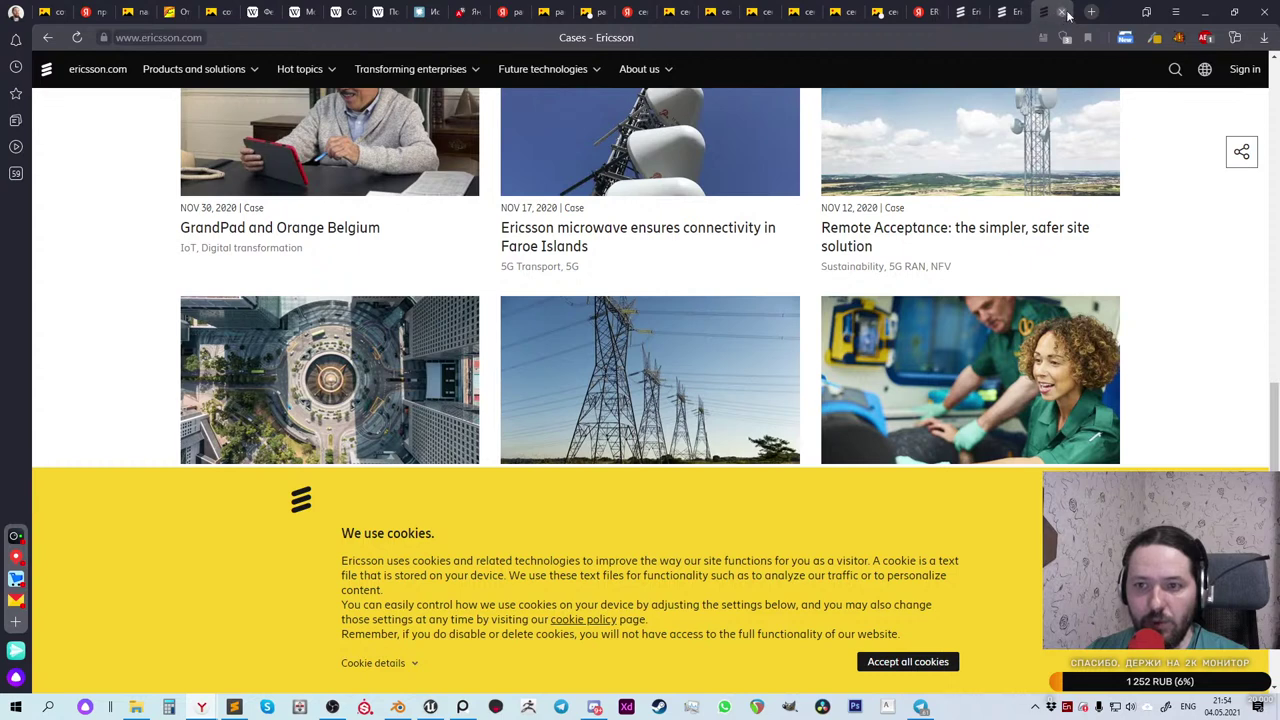
click(1064, 12)
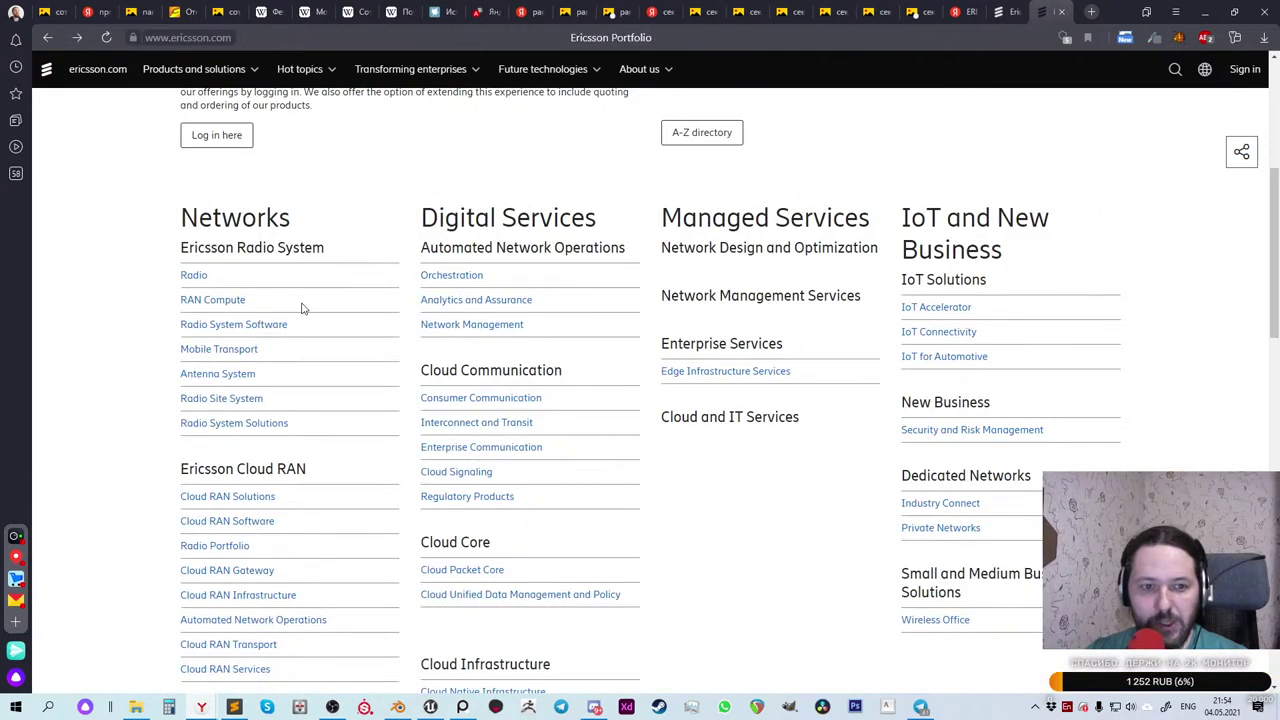
Step: Open Radio, RAN Compute, Radio System Software, Mobile Transport, Antenna System, Radio Site System and Radio System Solutions tabs
middle_click(193, 276)
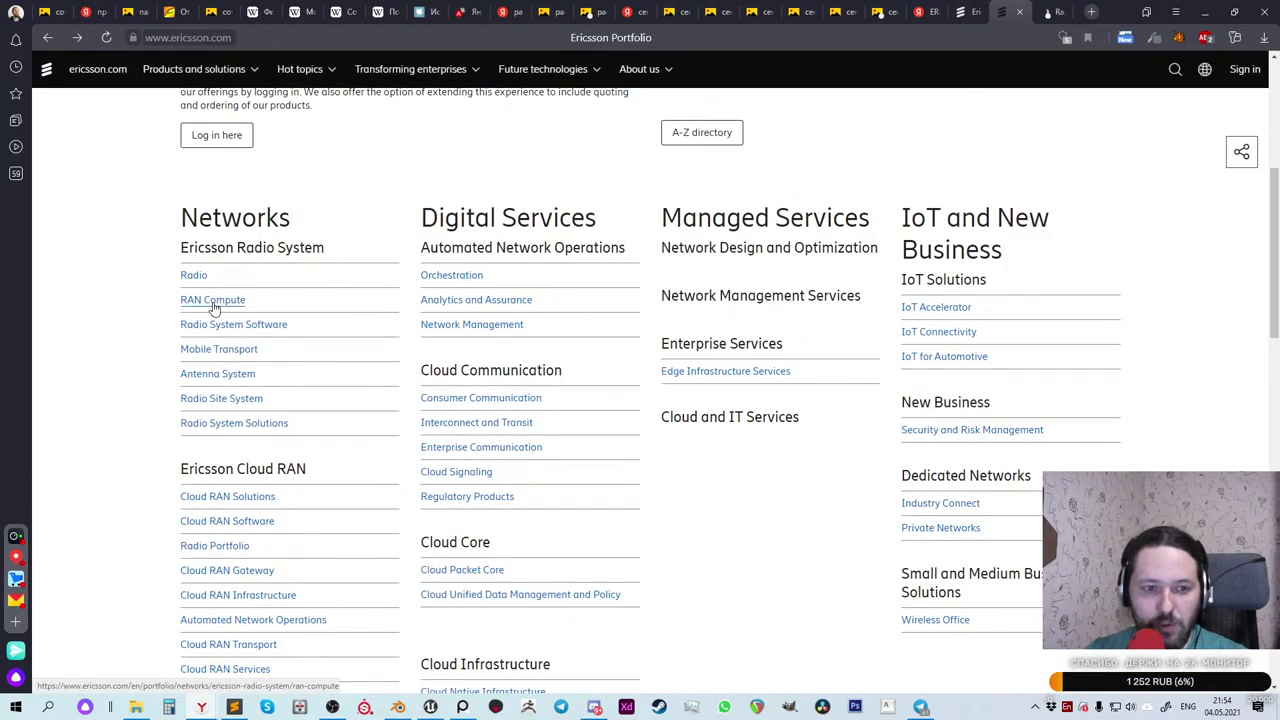
middle_click(213, 300)
middle_click(223, 325)
middle_click(220, 349)
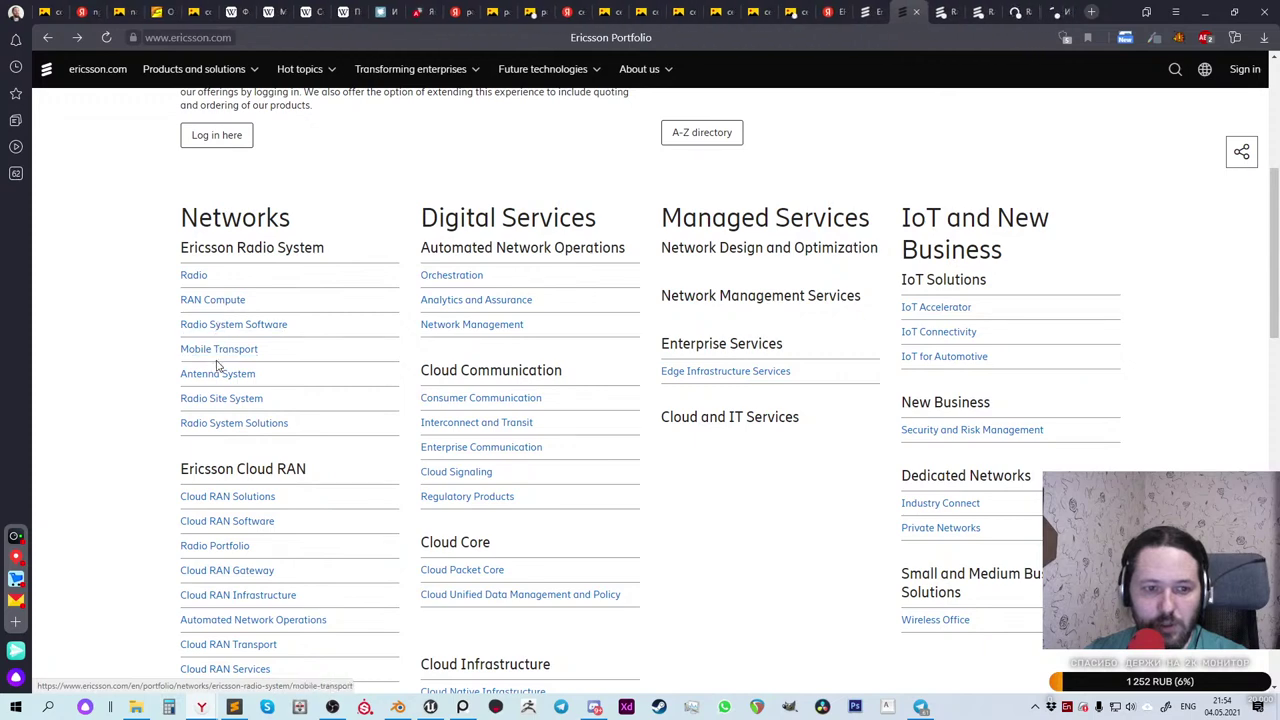
middle_click(214, 373)
middle_click(214, 399)
middle_click(214, 423)
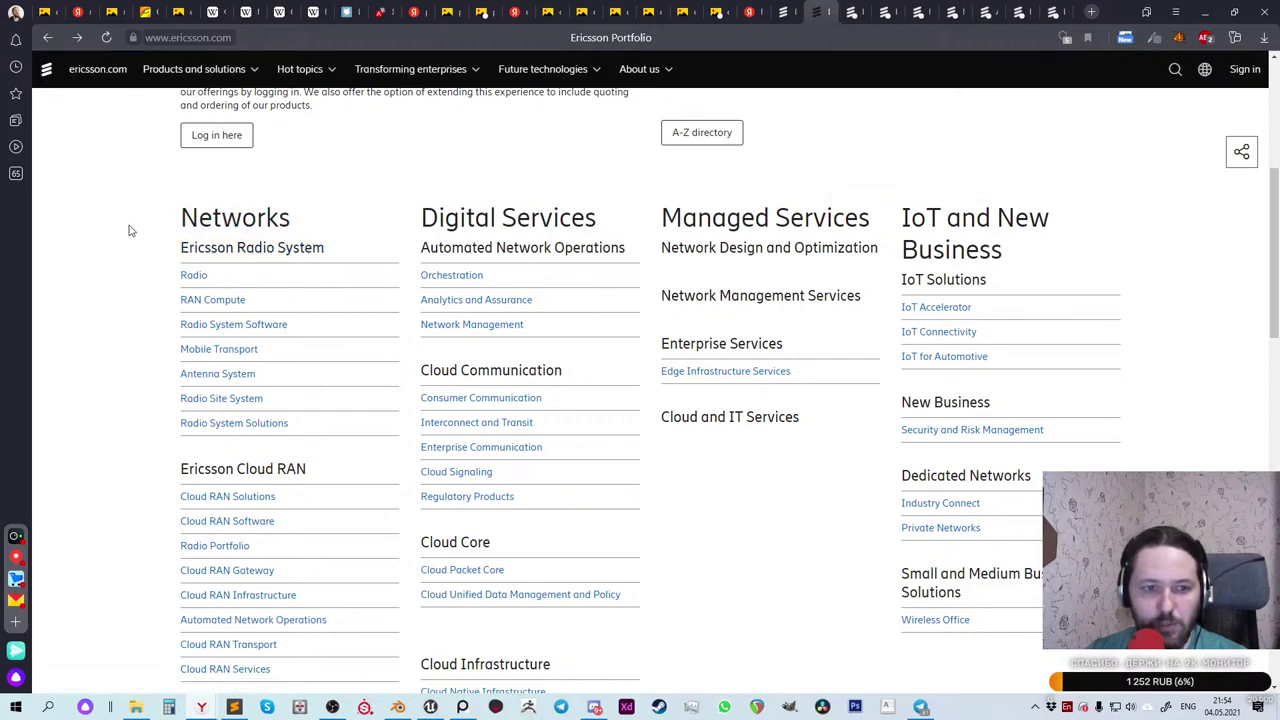
Step: View the Radio, RAN Compute, Radio System Software and Mobile Transport tabs
click(856, 12)
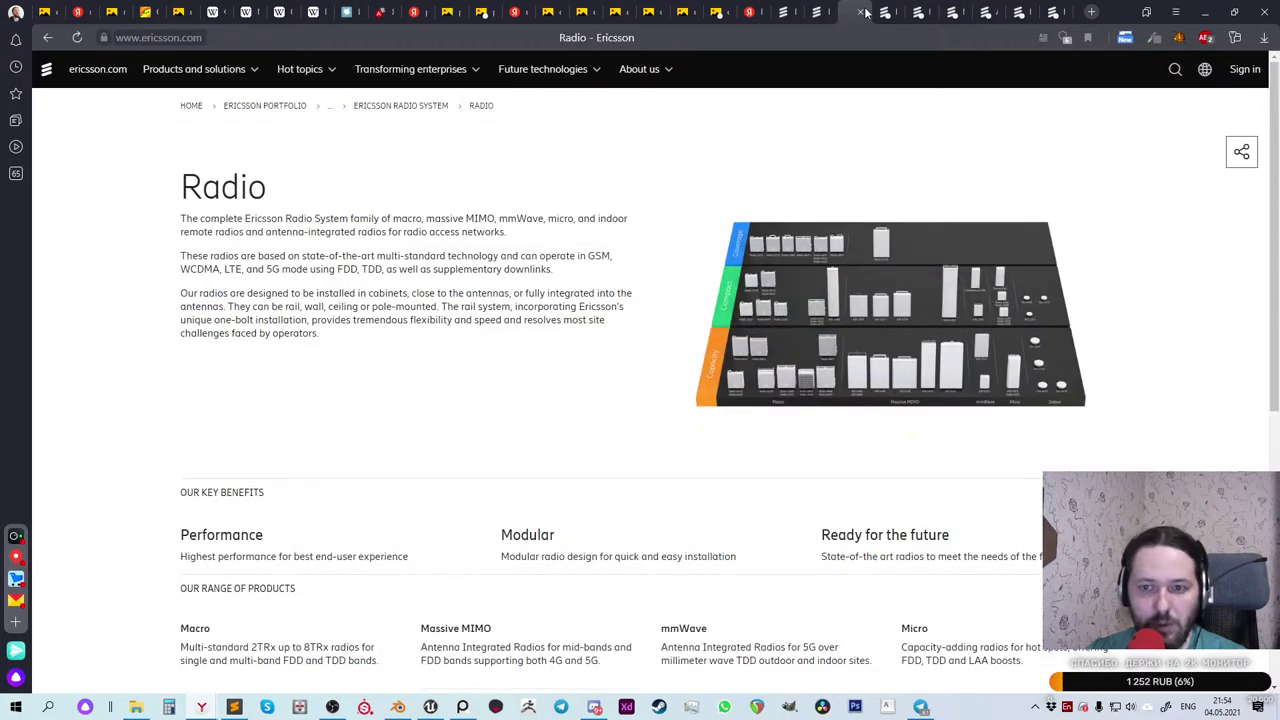
click(884, 12)
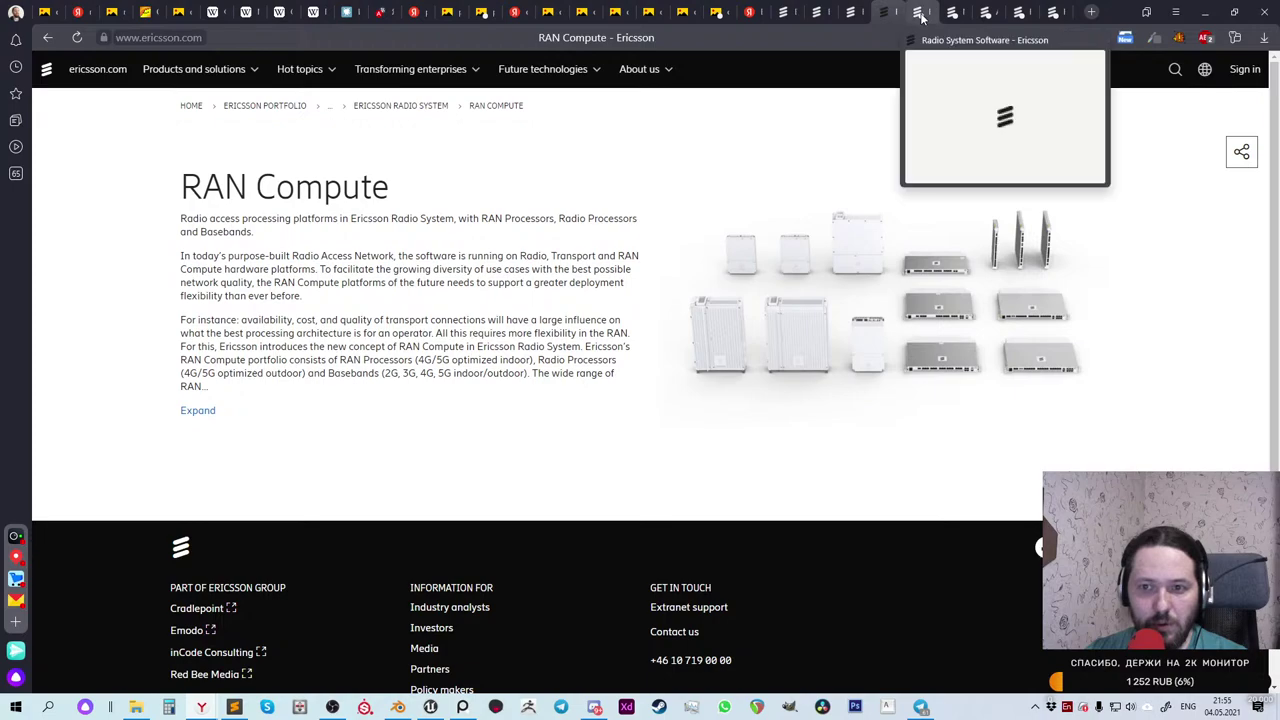
click(920, 12)
click(953, 12)
click(924, 12)
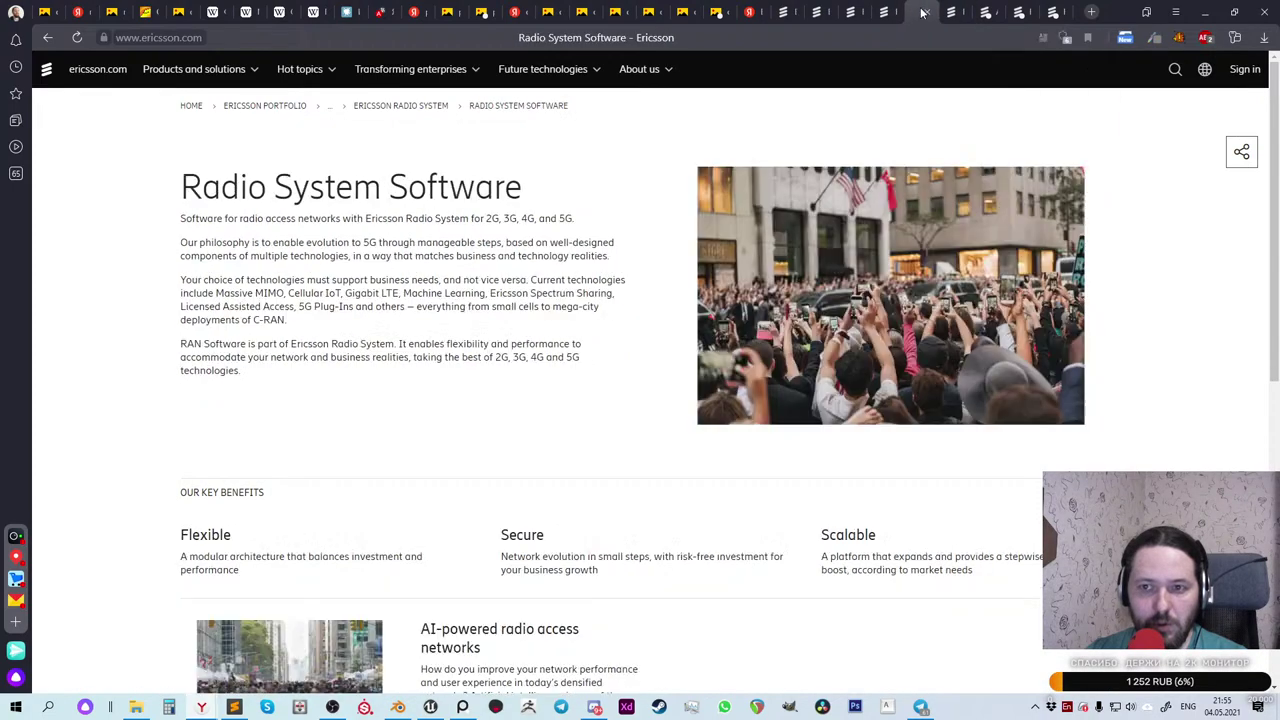
scroll(811, 294, down, 4)
scroll(820, 269, up, 4)
Step: View the Mobile Transport, Antenna System, Radio Site System and Radio System Solutions tabs
click(953, 12)
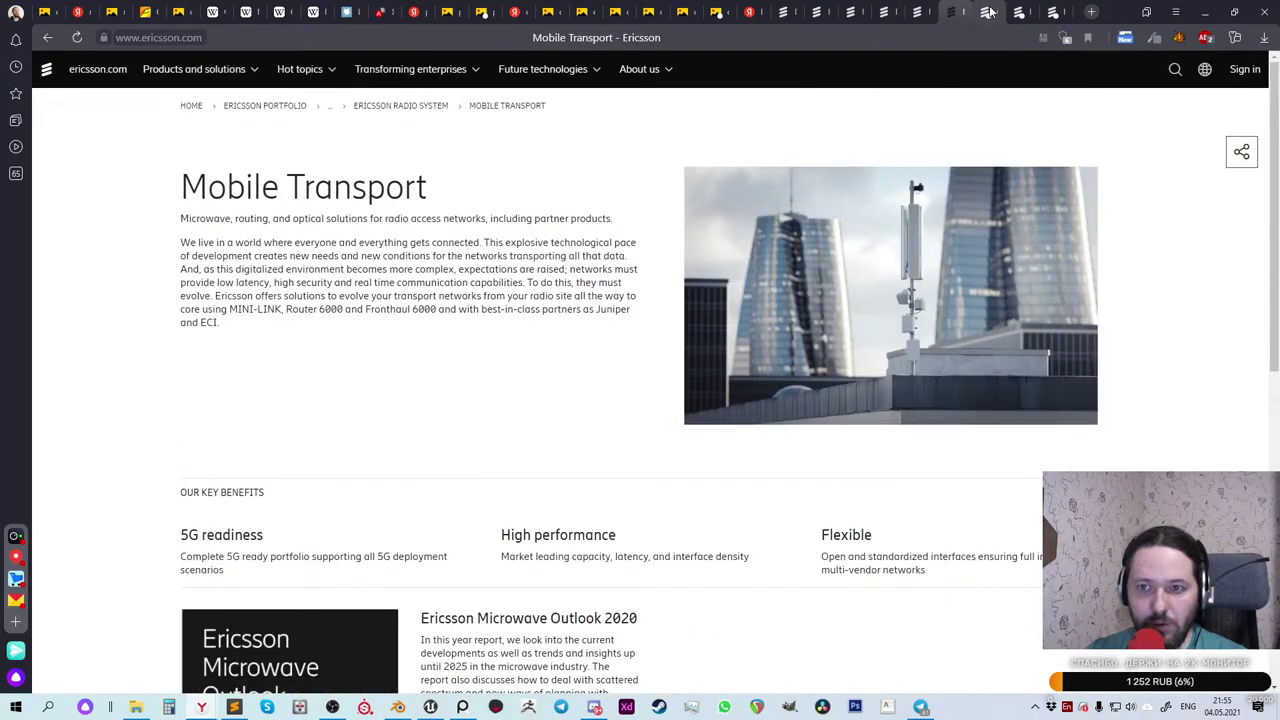
click(990, 12)
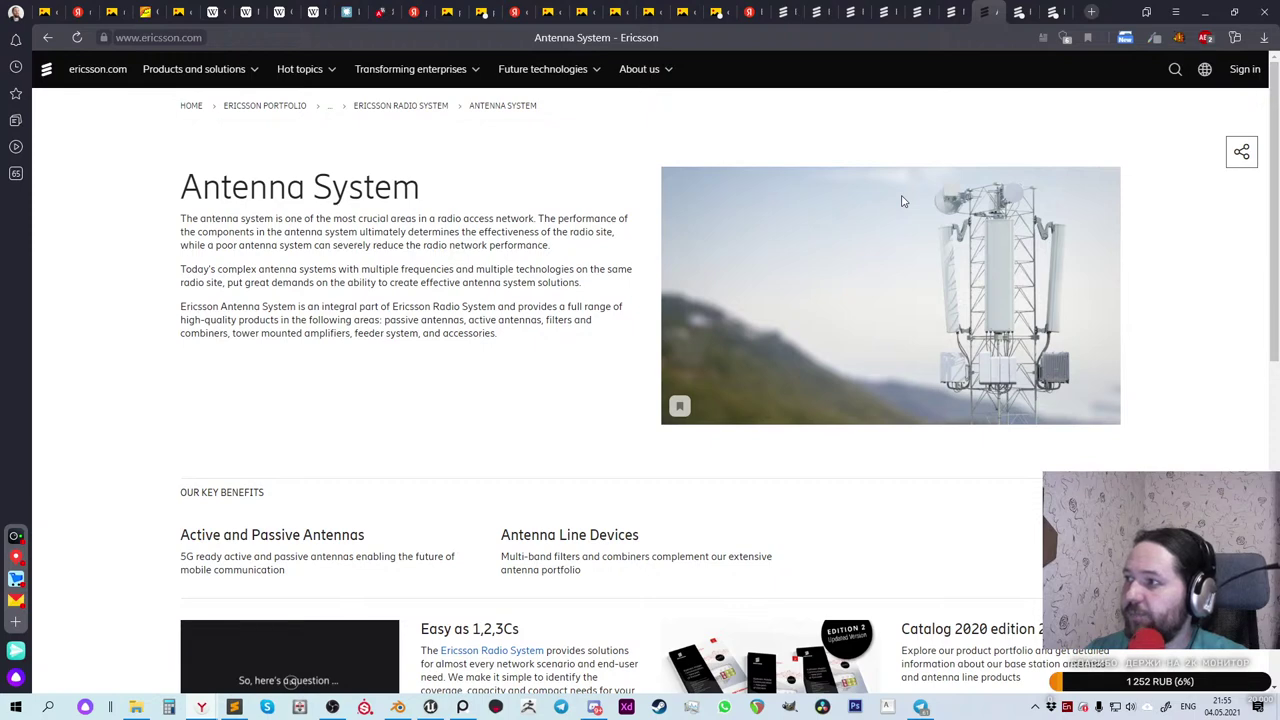
click(1025, 12)
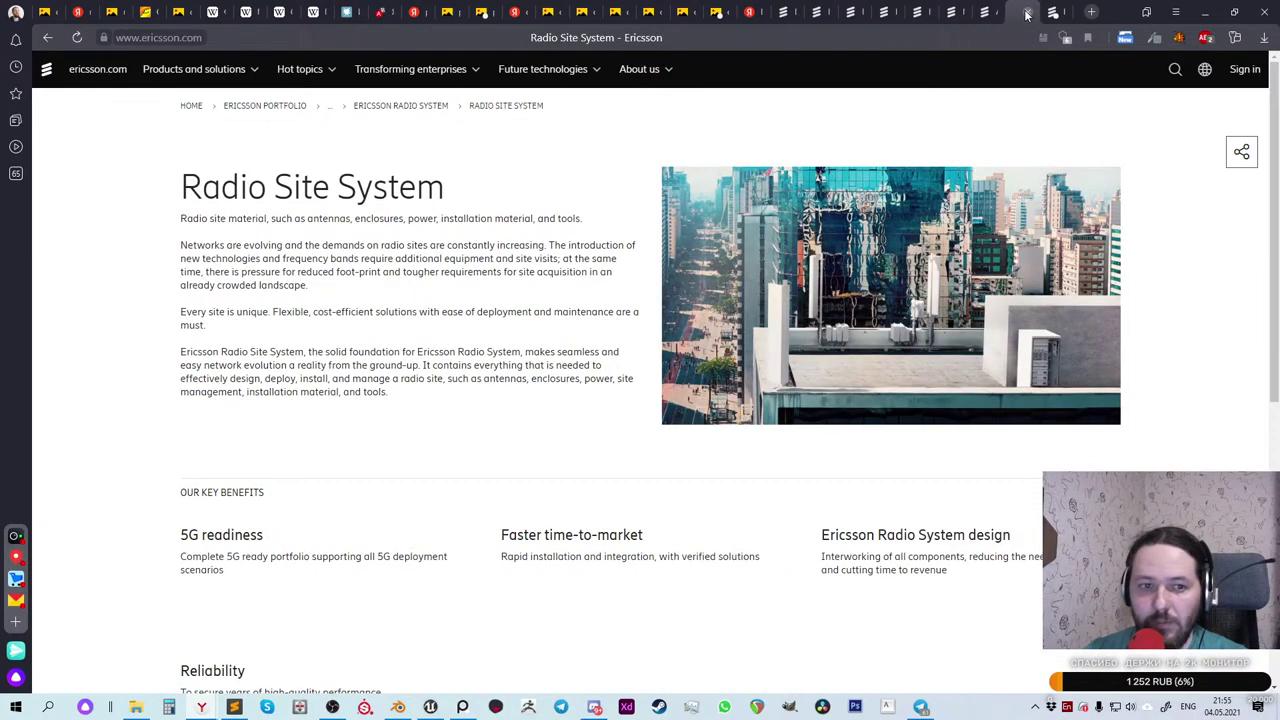
scroll(965, 209, down, 10)
scroll(965, 209, up, 9)
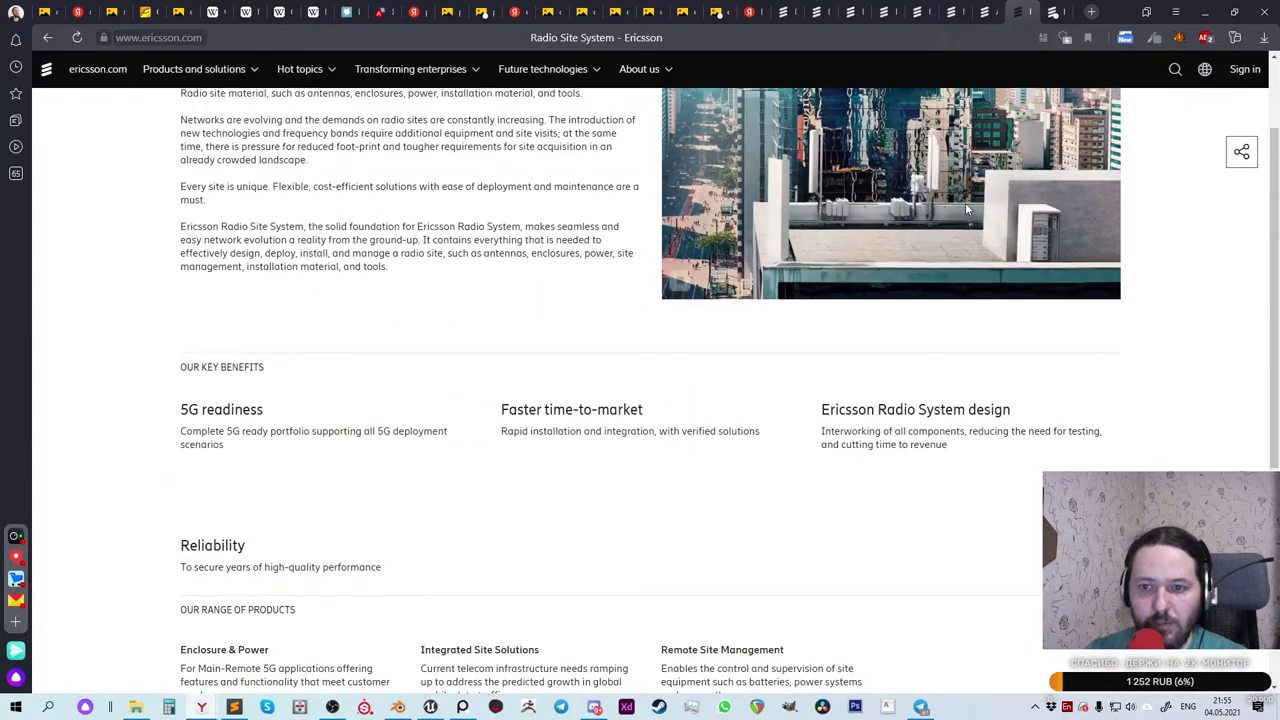
click(1057, 12)
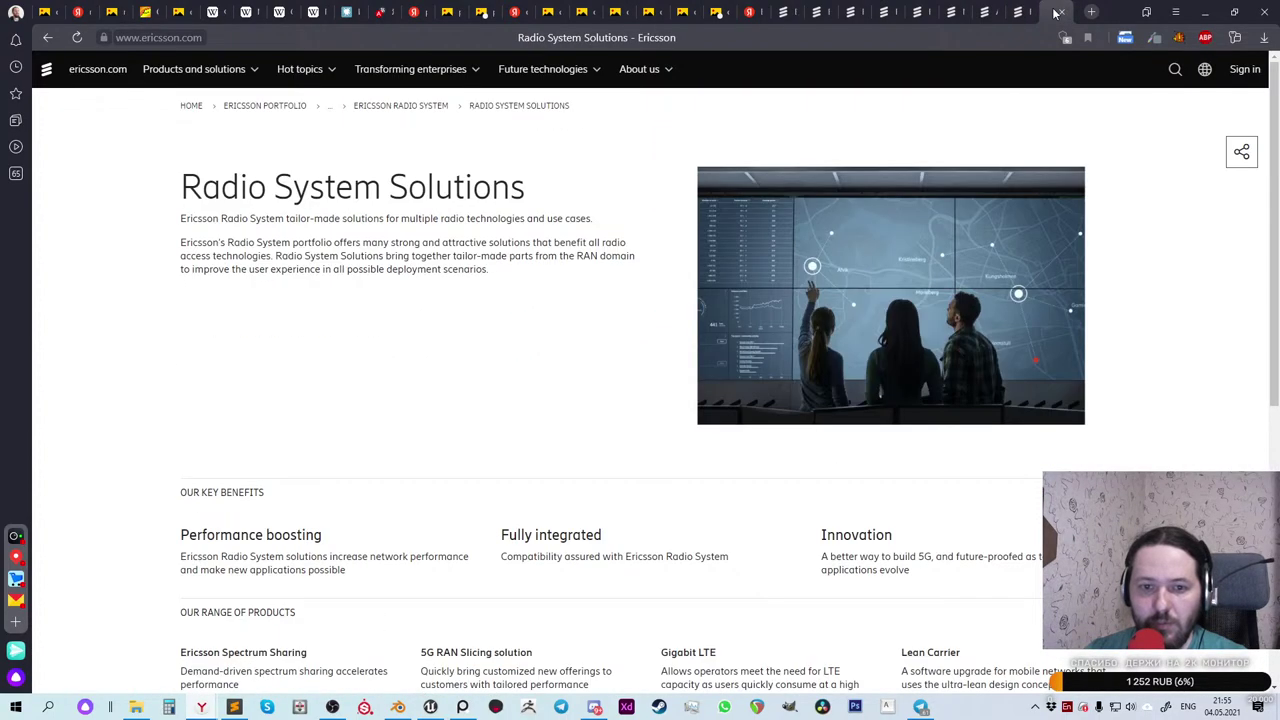
scroll(861, 195, down, 10)
scroll(861, 195, up, 10)
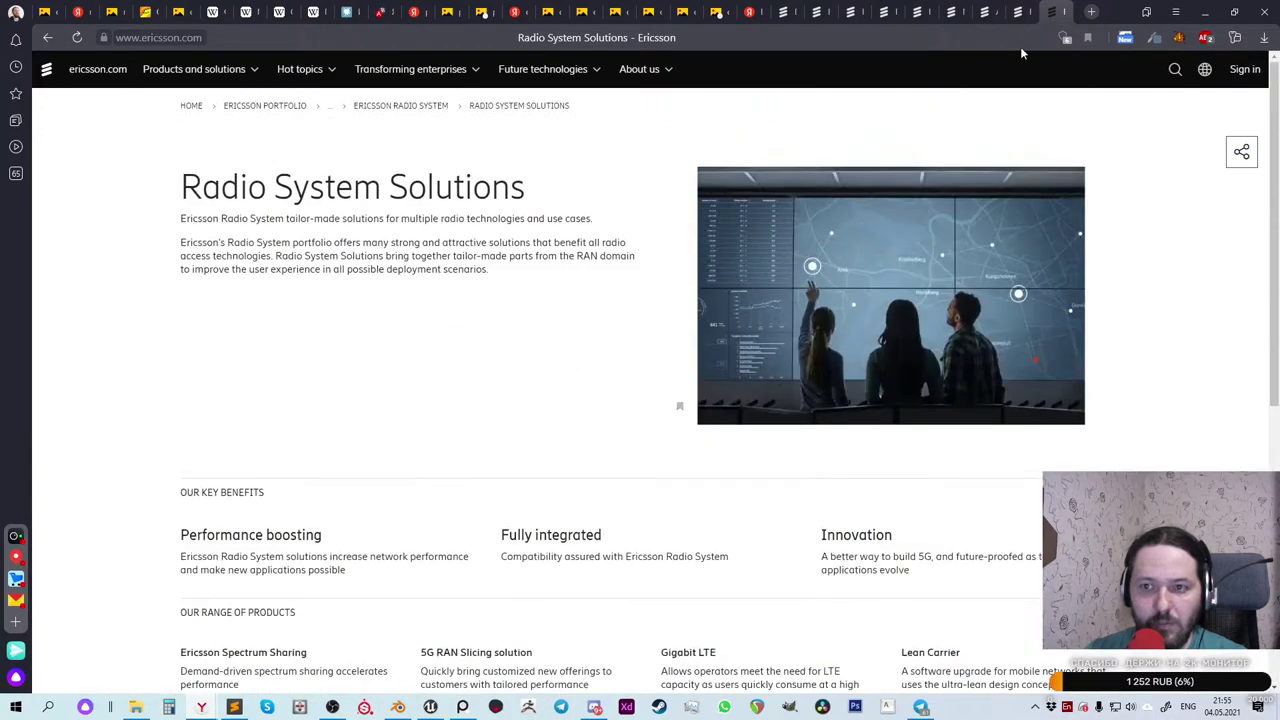
Step: Close all seven Radio System tabs, from Radio System Solutions back to Radio
click(1063, 12)
click(1063, 12)
click(1063, 12)
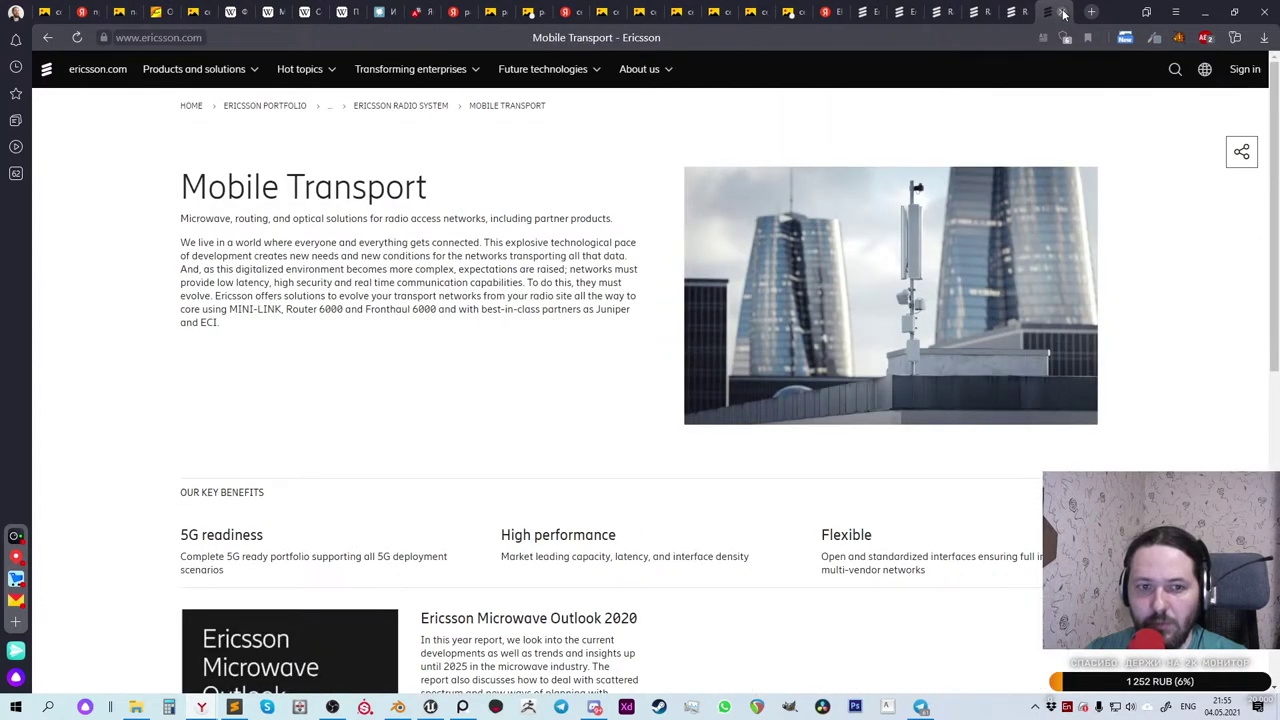
click(1062, 12)
click(1062, 12)
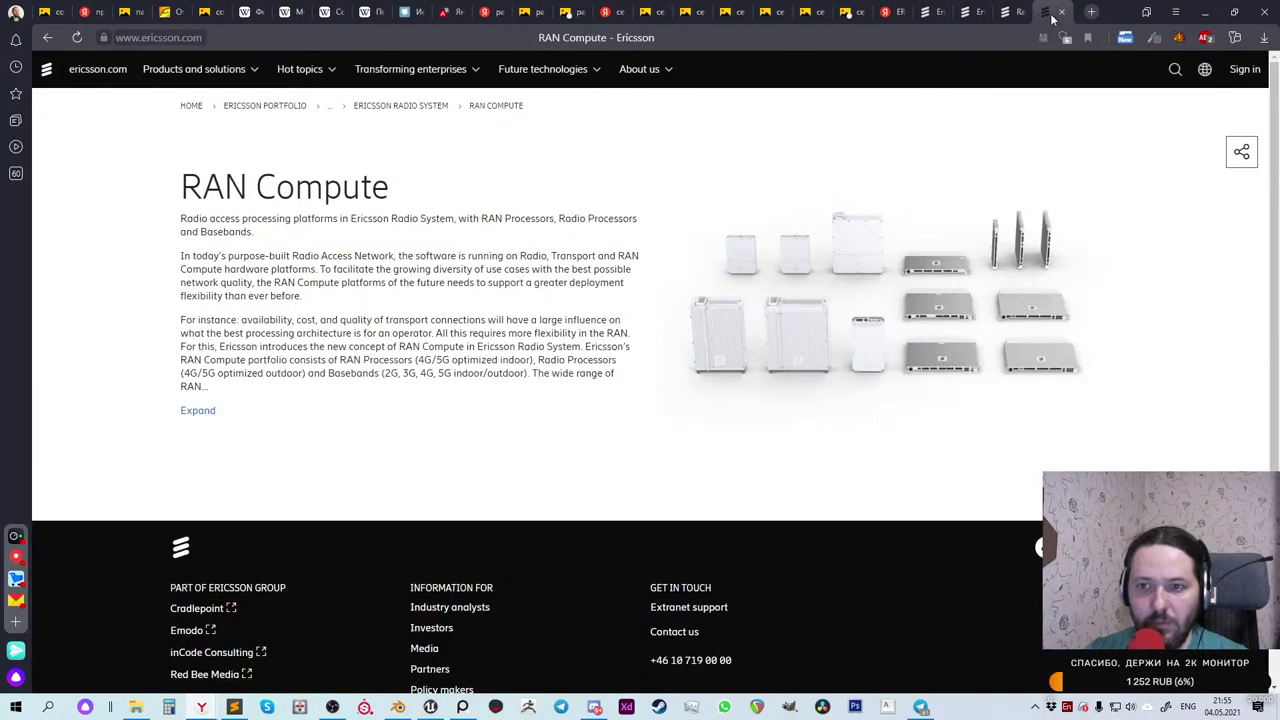
click(1062, 12)
click(1062, 12)
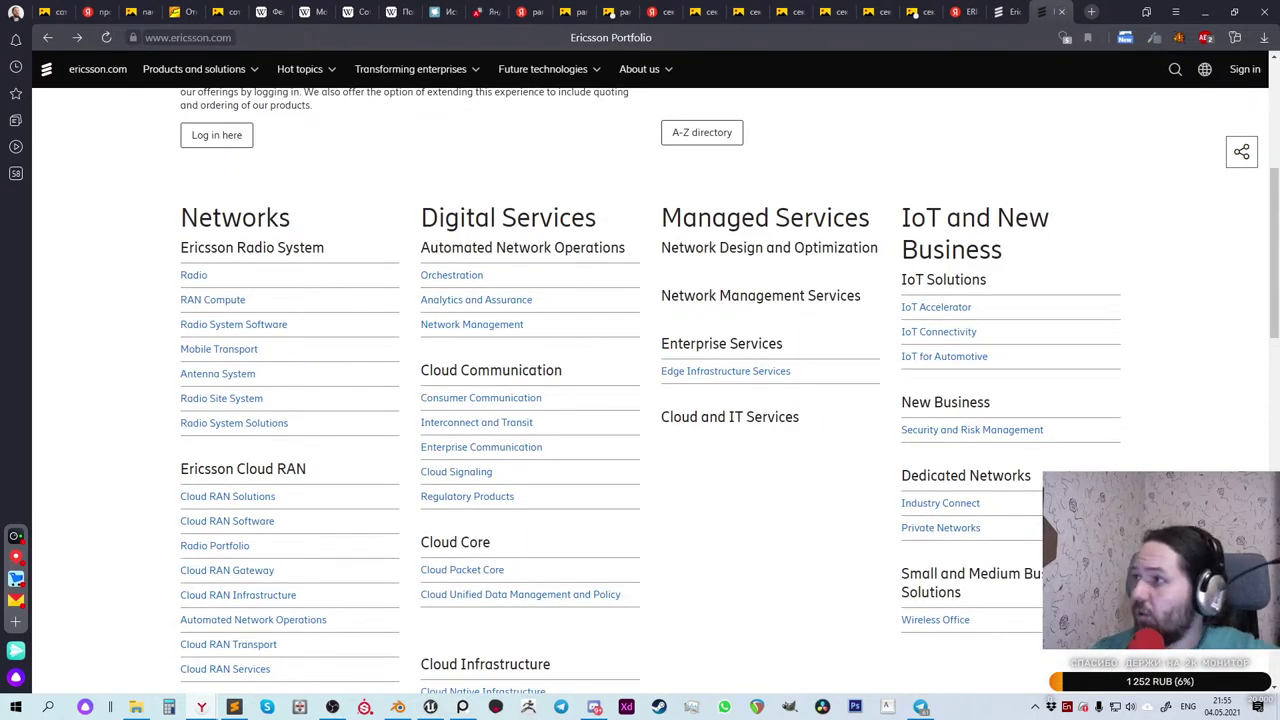
Step: Refine the antenna image search to 'секторные панельные антенны 2.6' and show its web results
click(957, 12)
click(914, 13)
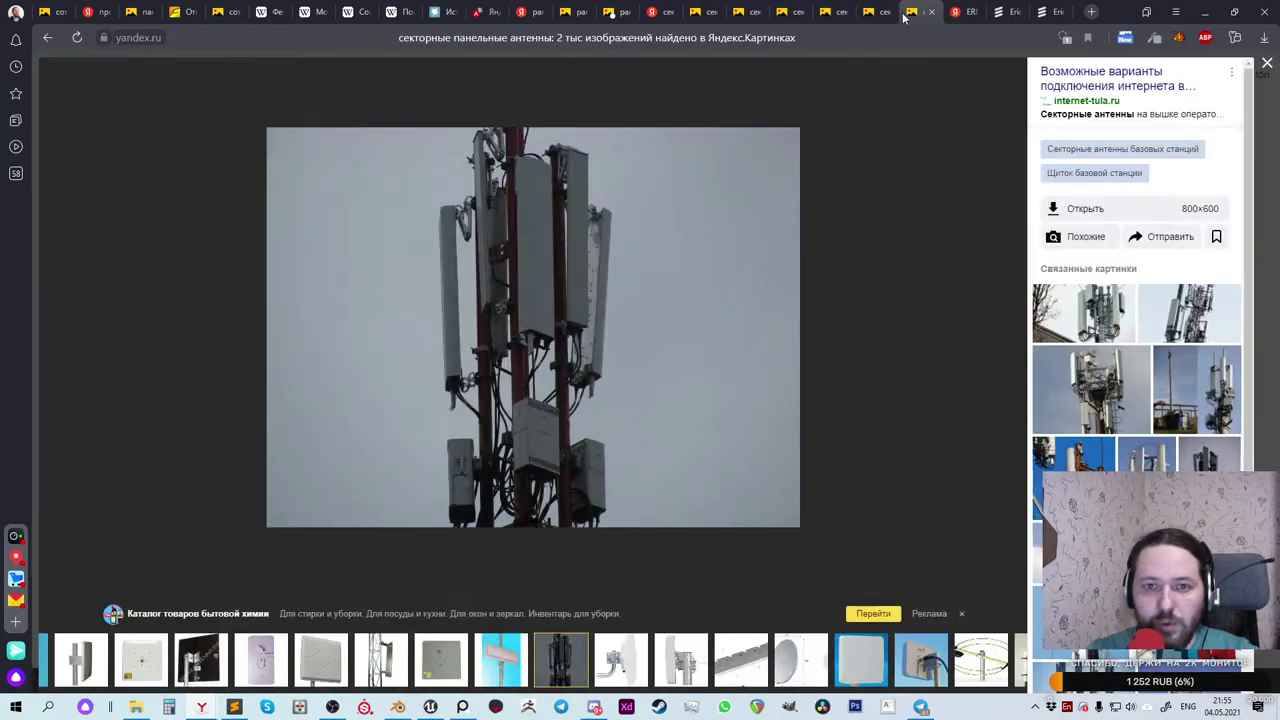
click(870, 12)
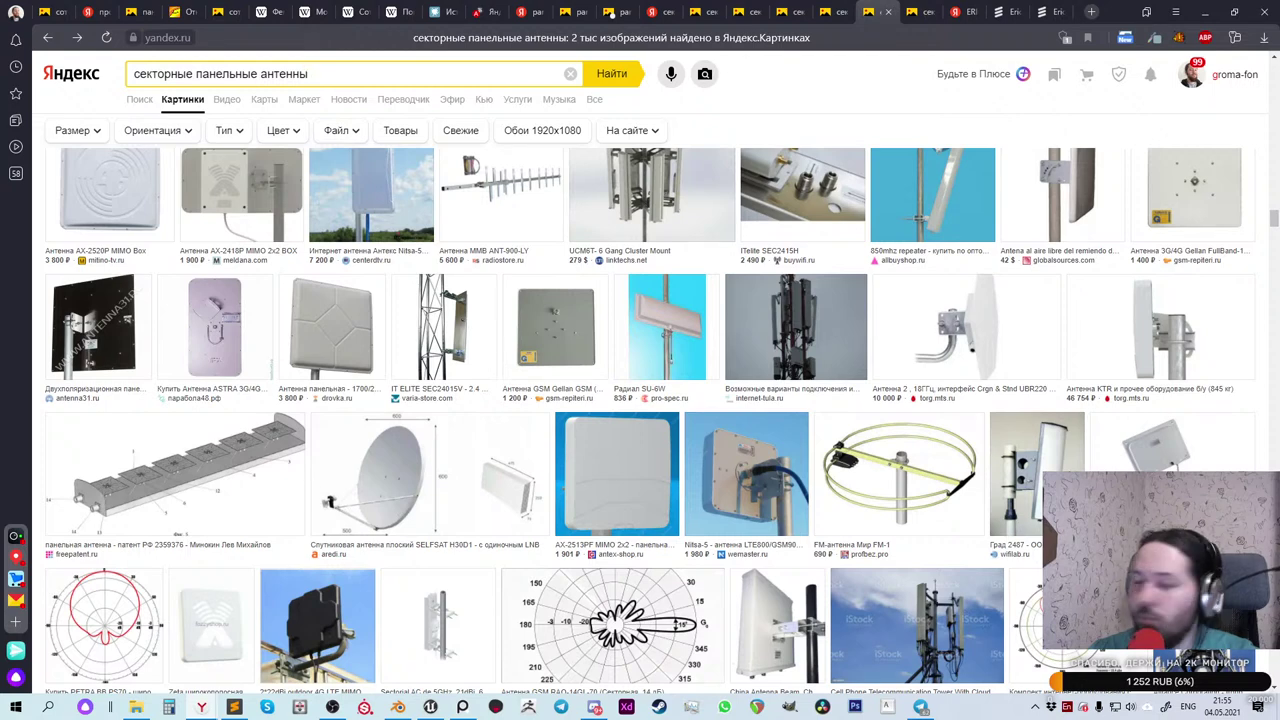
text(2)
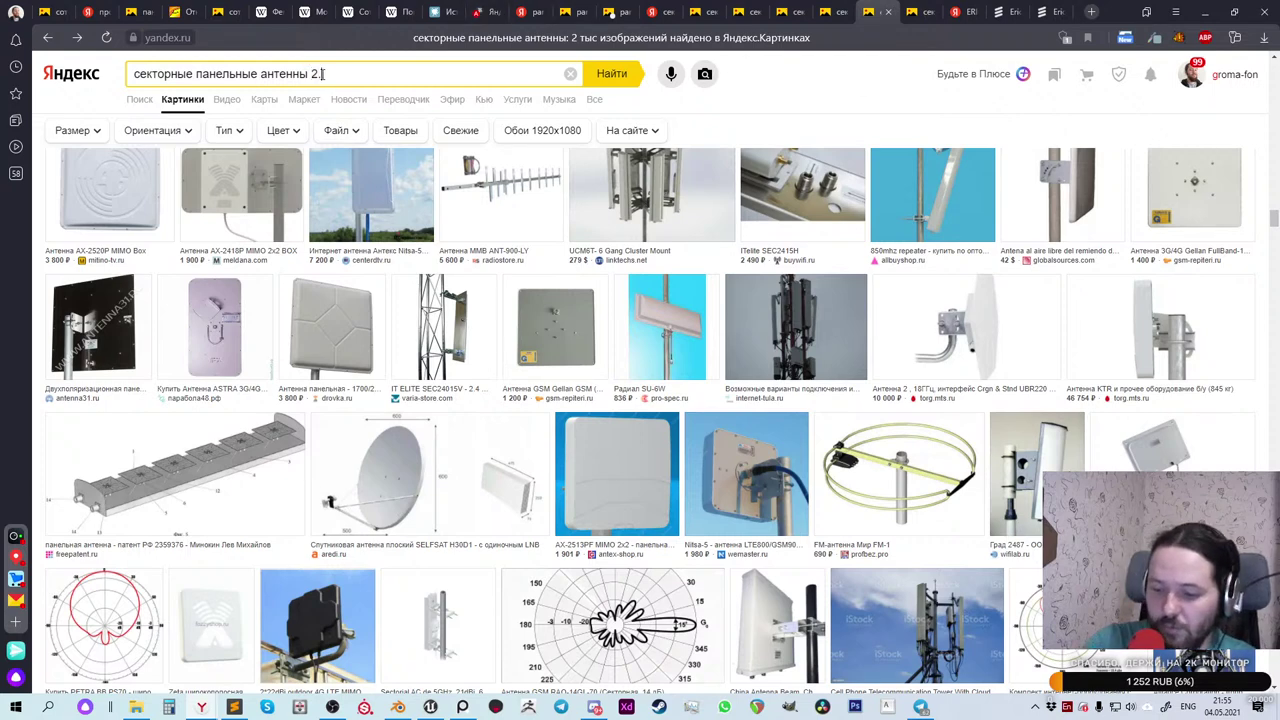
text(.6)
key(Return)
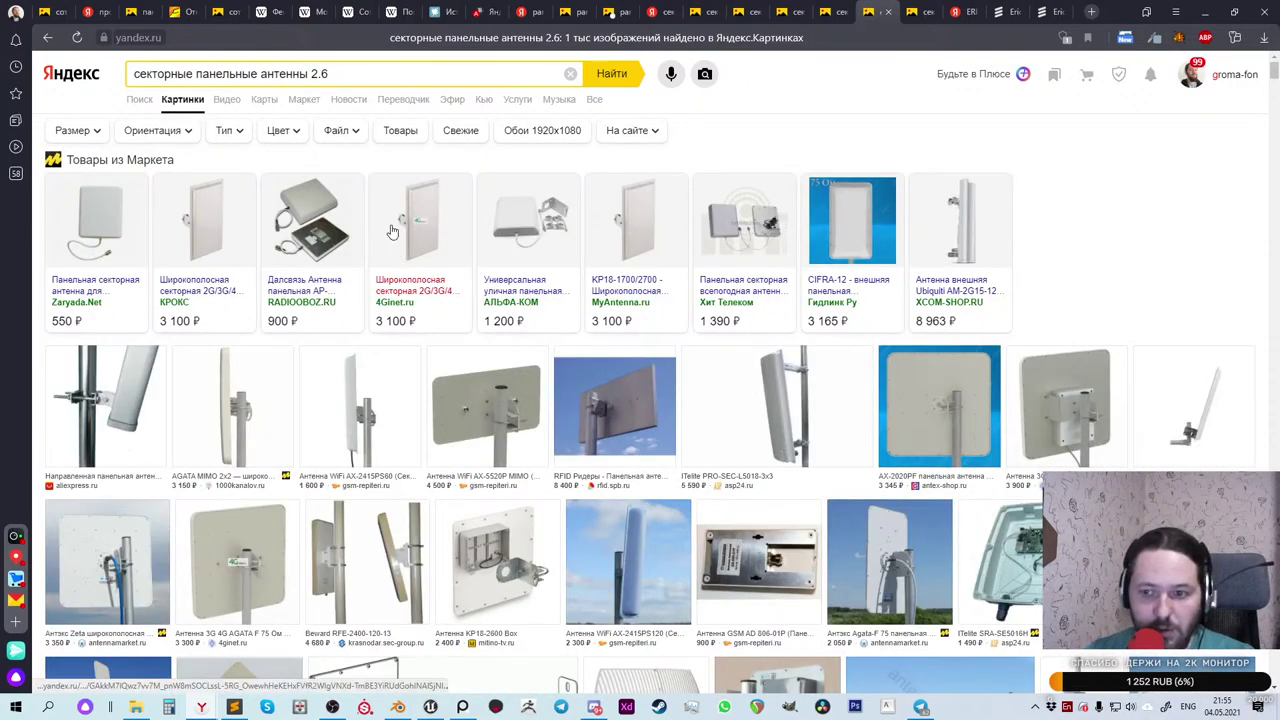
scroll(392, 232, down, 1)
click(139, 99)
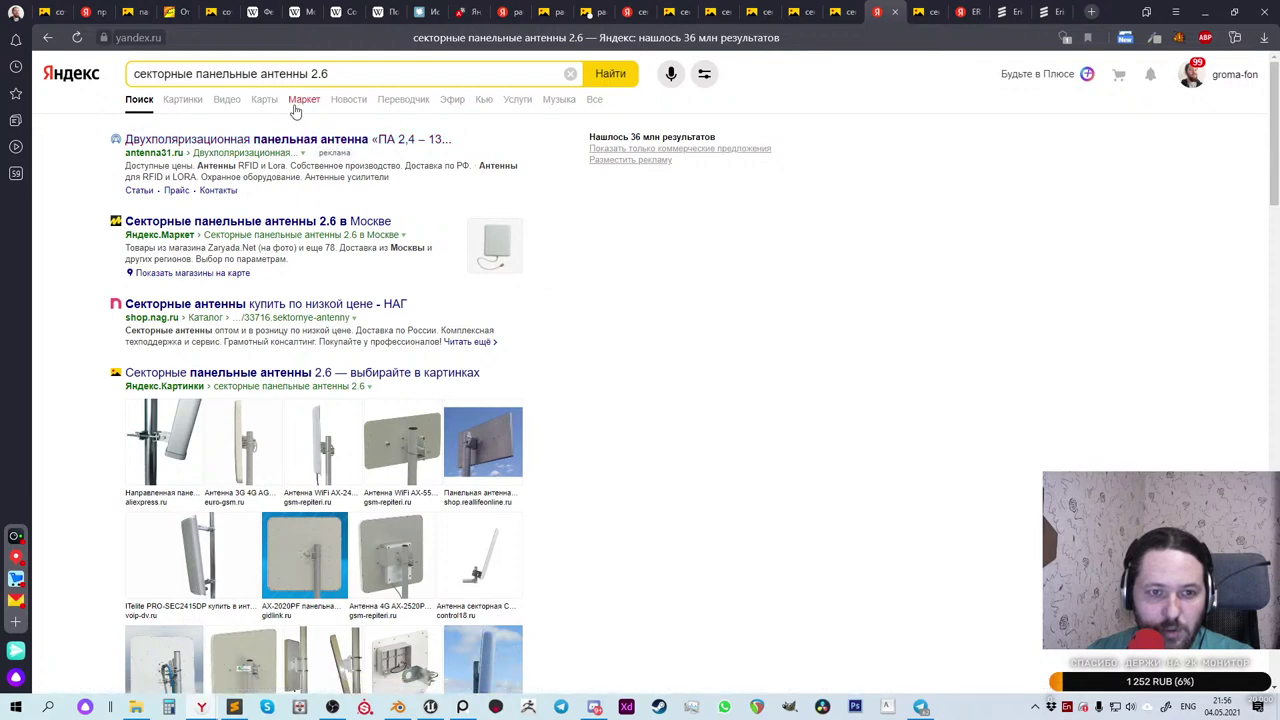
Step: Change the query to 'секторные панельные антенны 2,6 метра' and run the search
click(320, 74)
drag(318, 74, 323, 74)
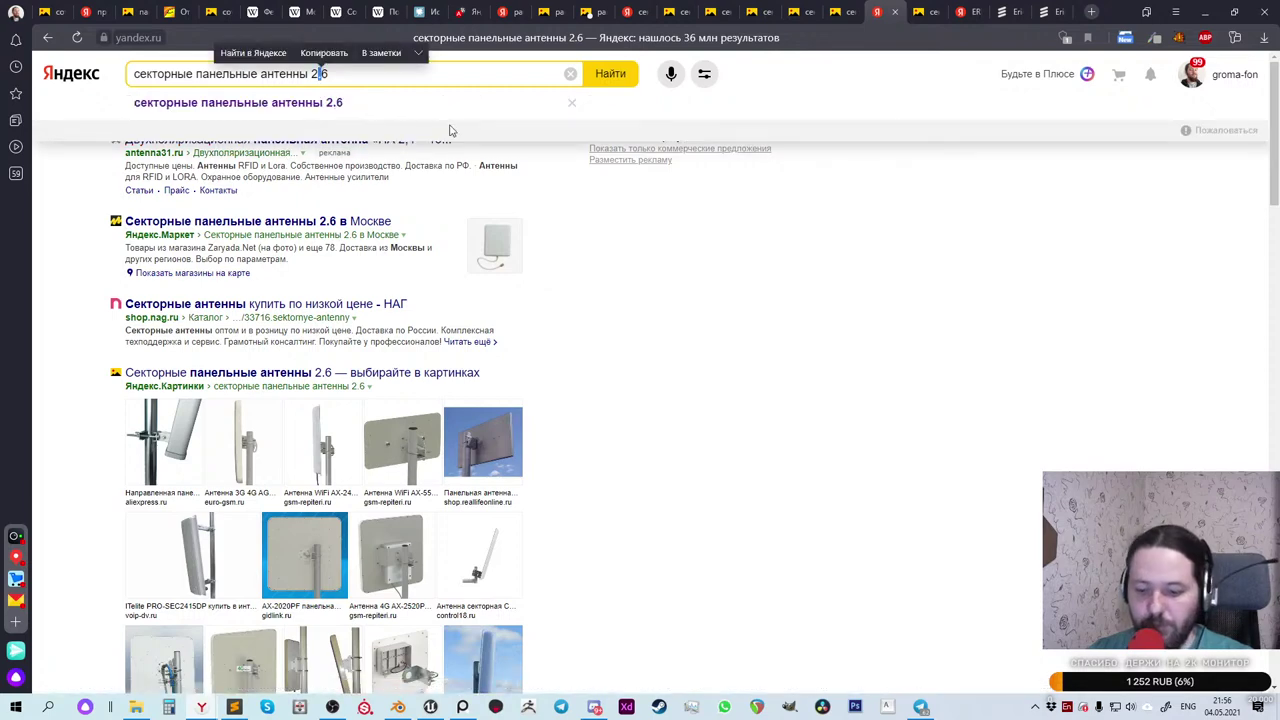
text(?)
key(BackSpace)
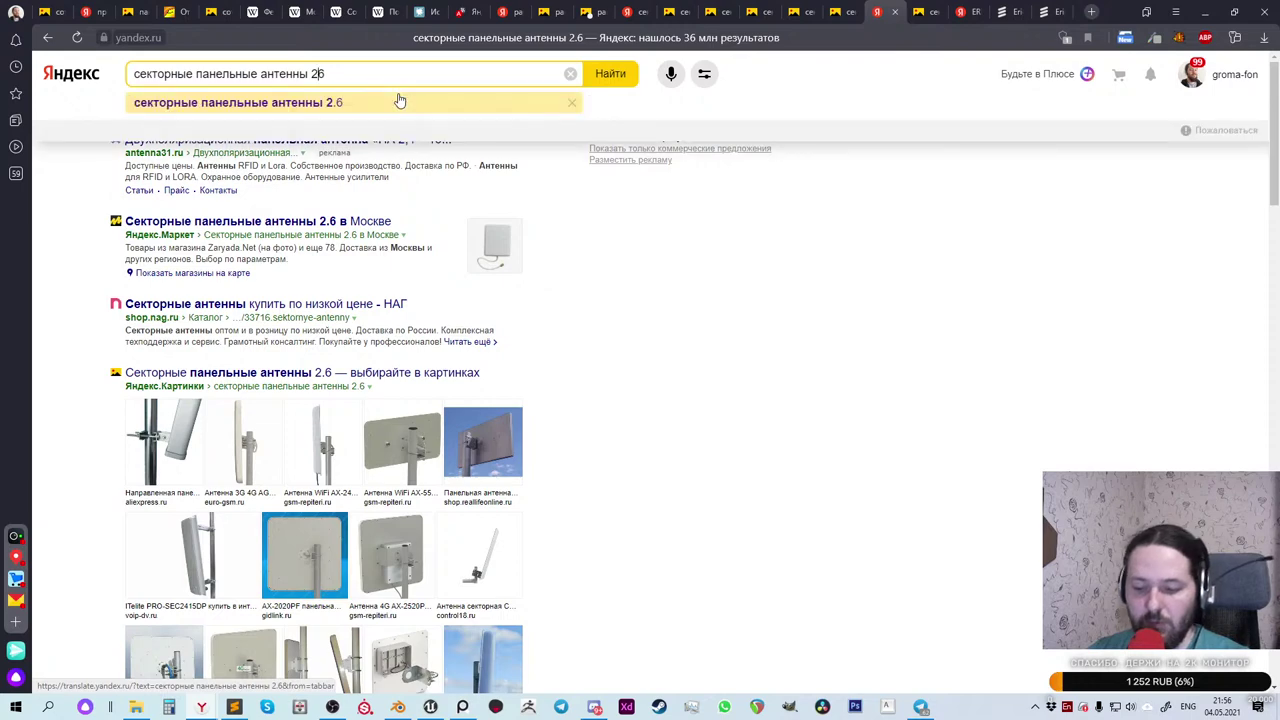
text(/)
key(BackSpace)
text(,)
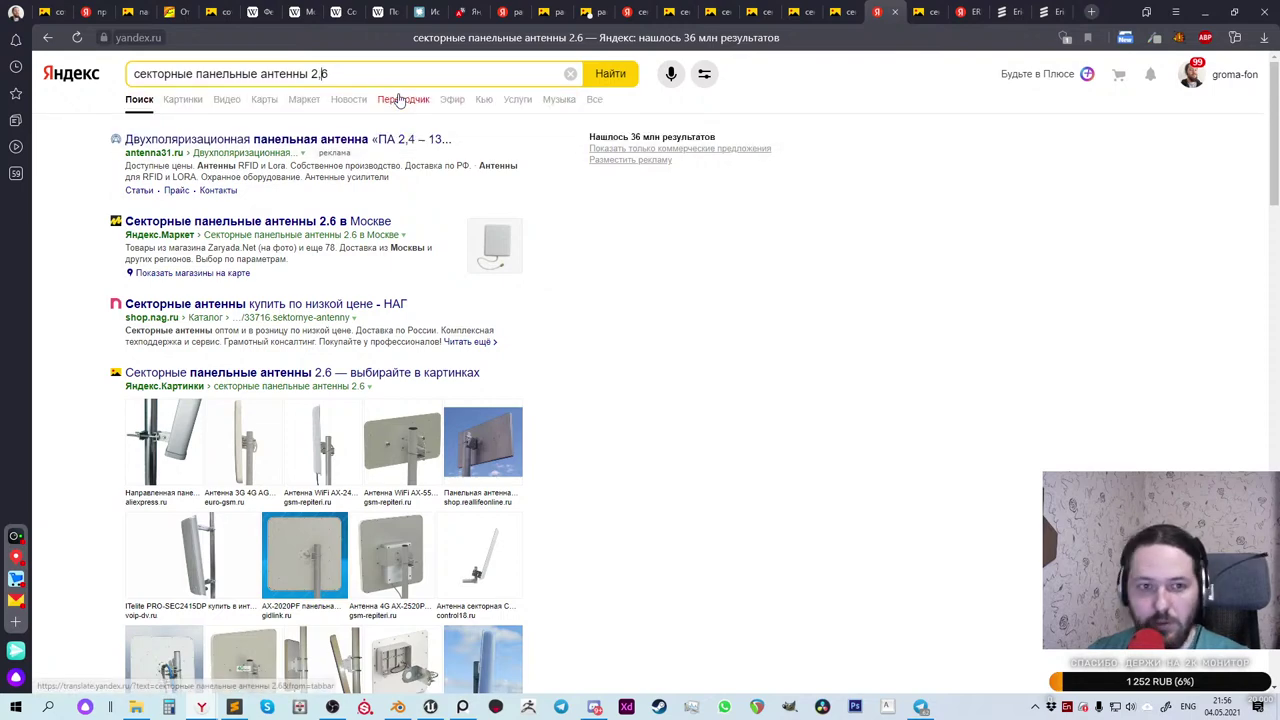
click(380, 74)
text(v)
key(BackSpace)
text(мет)
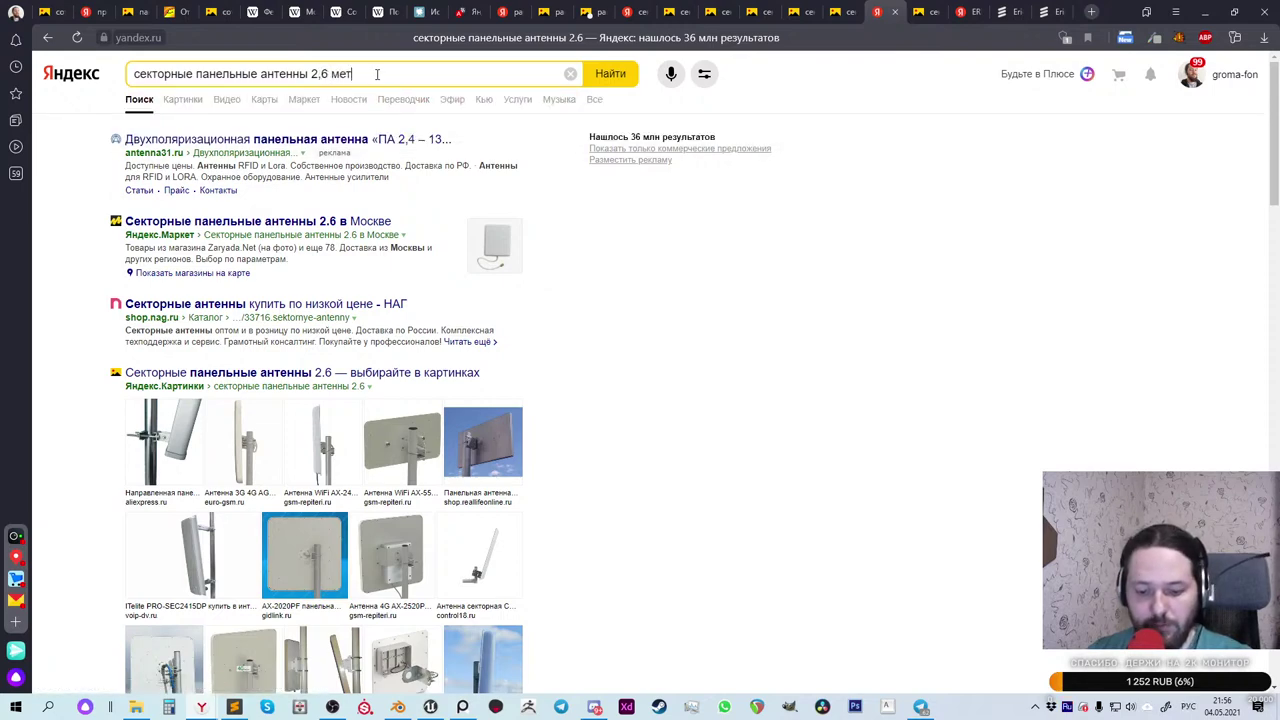
text(ра)
key(Return)
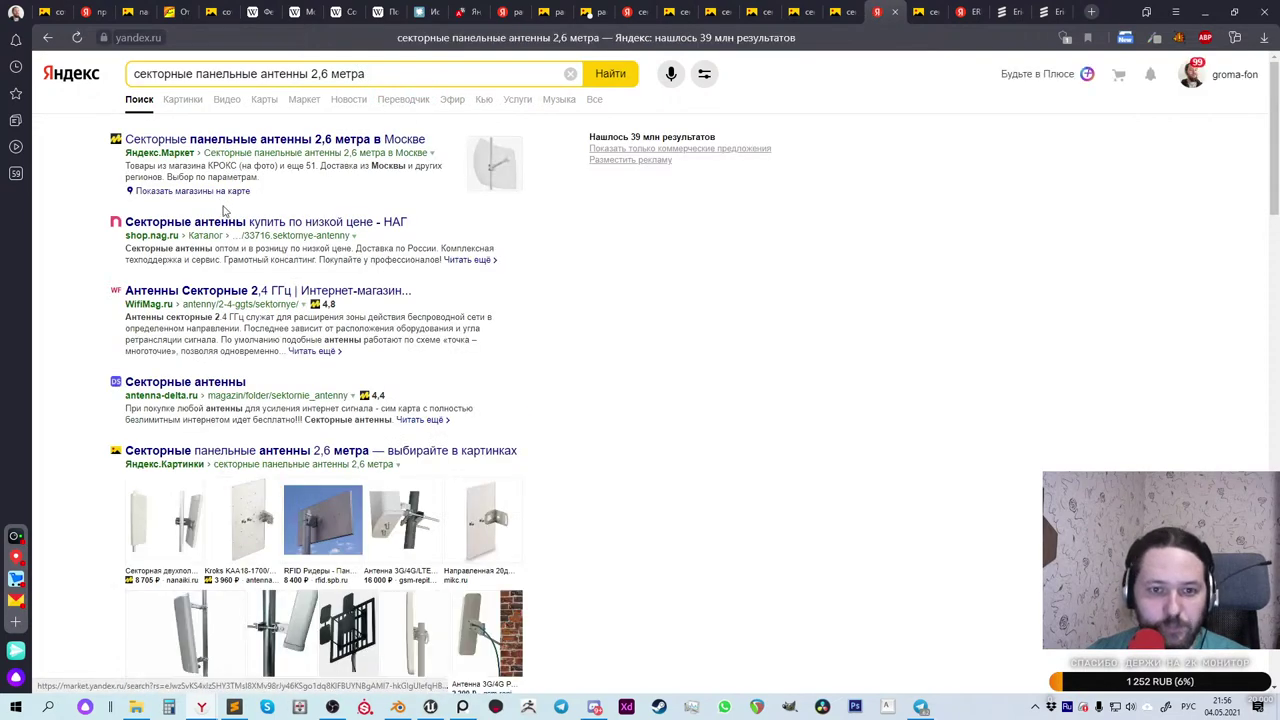
Step: Browse down through the image results for the 2,6 метра query
scroll(248, 194, down, 5)
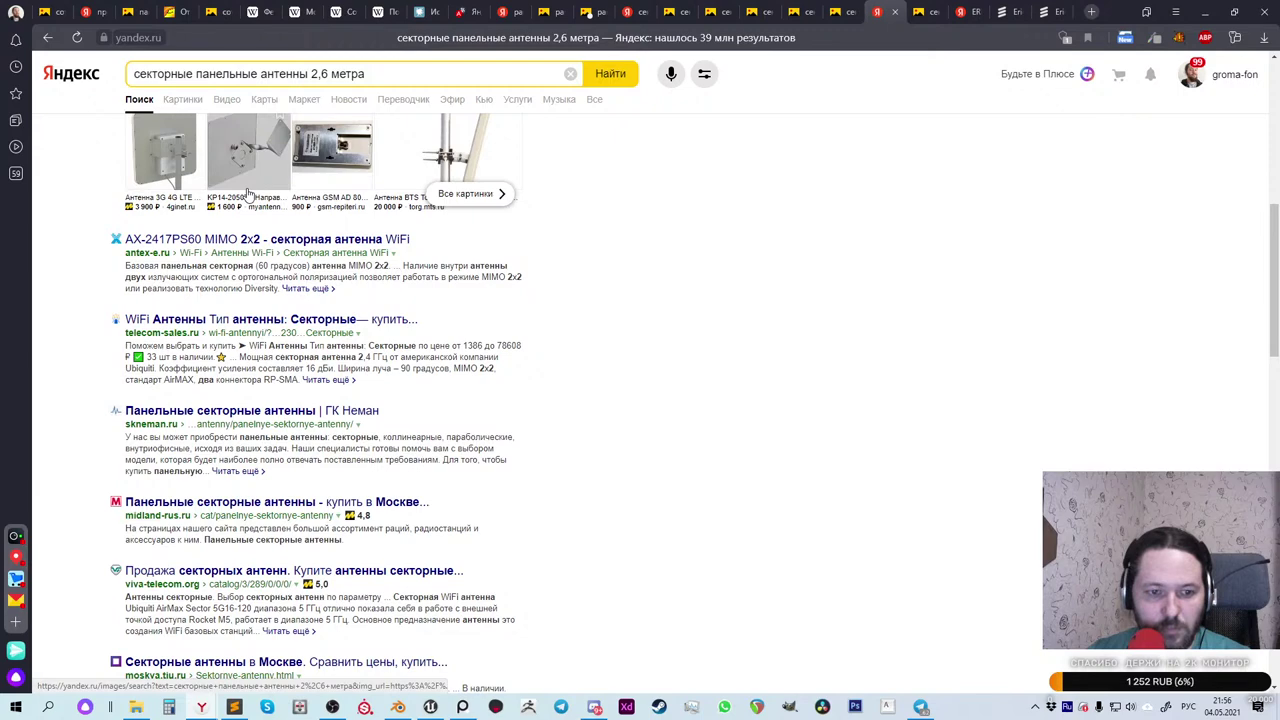
scroll(248, 194, up, 5)
click(182, 99)
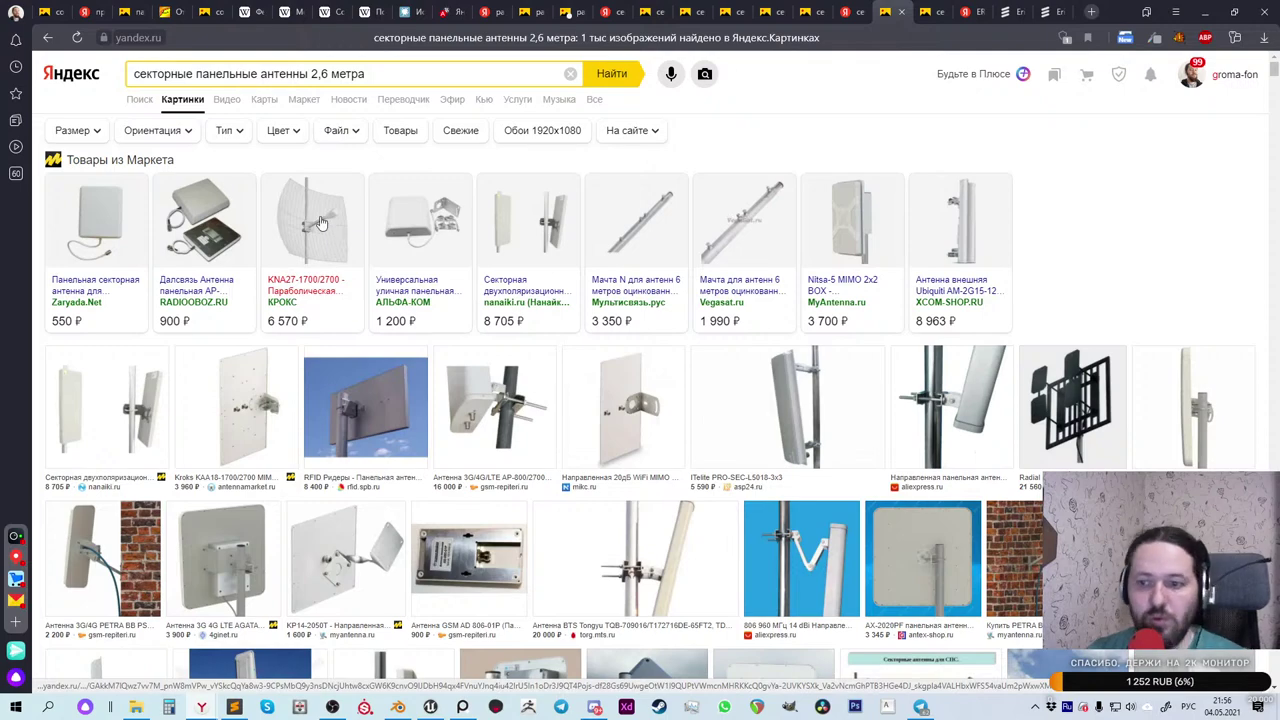
scroll(318, 235, down, 2)
scroll(318, 235, down, 2)
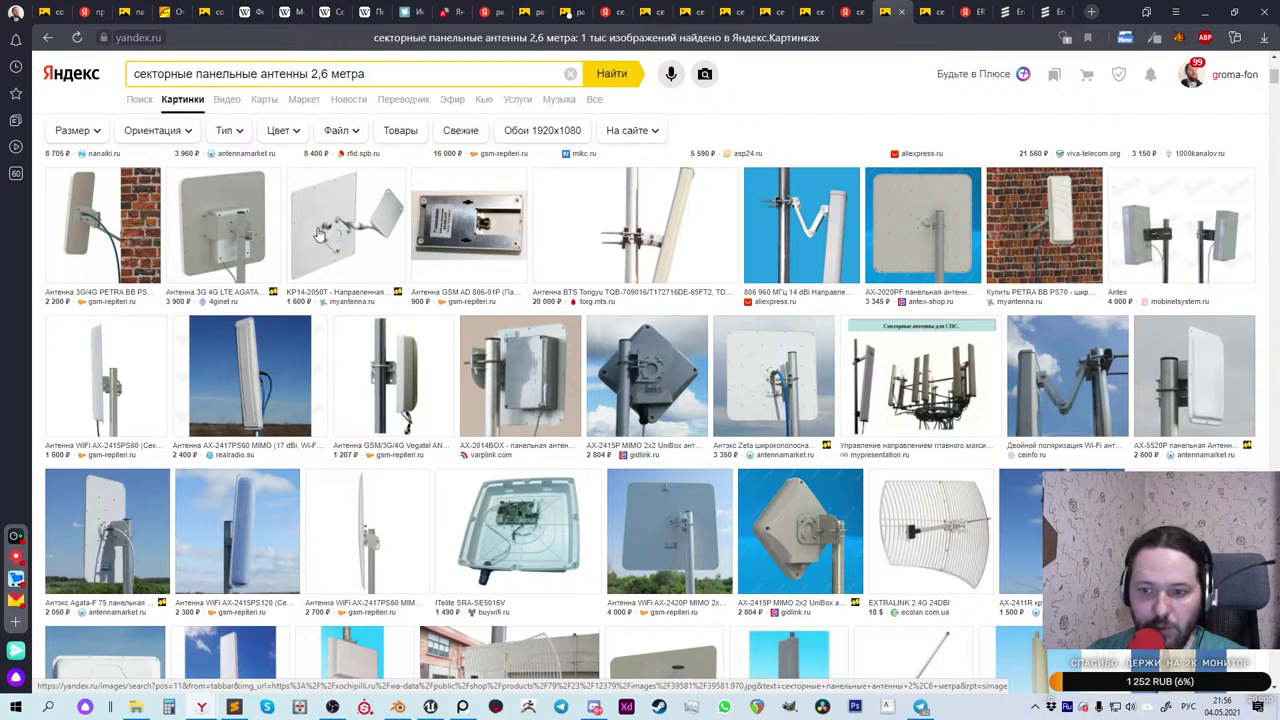
scroll(318, 235, down, 5)
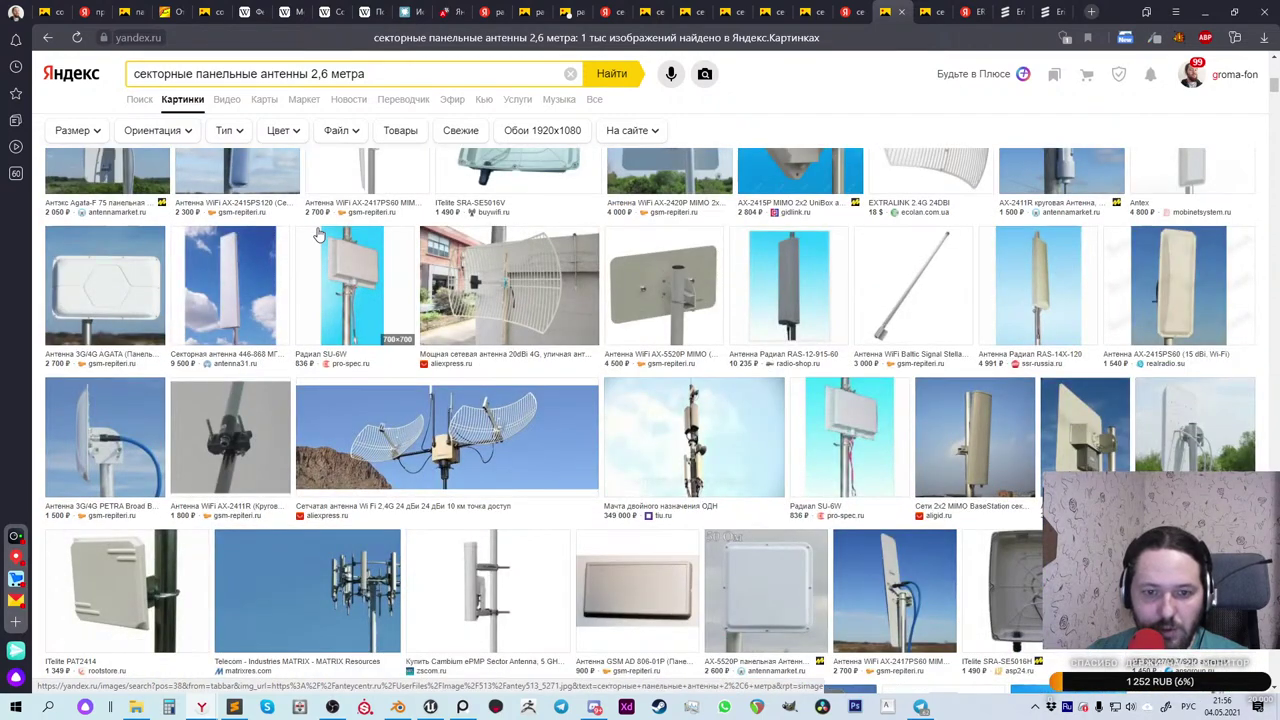
scroll(318, 235, down, 3)
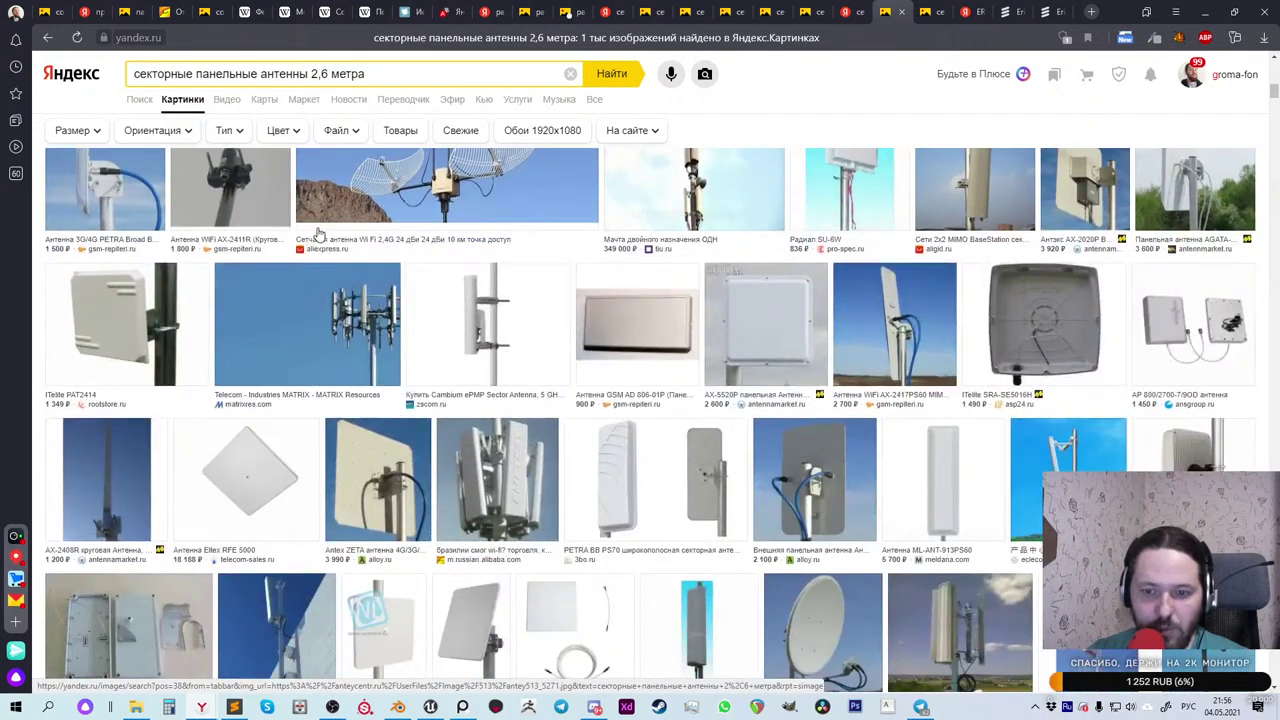
scroll(318, 235, down, 5)
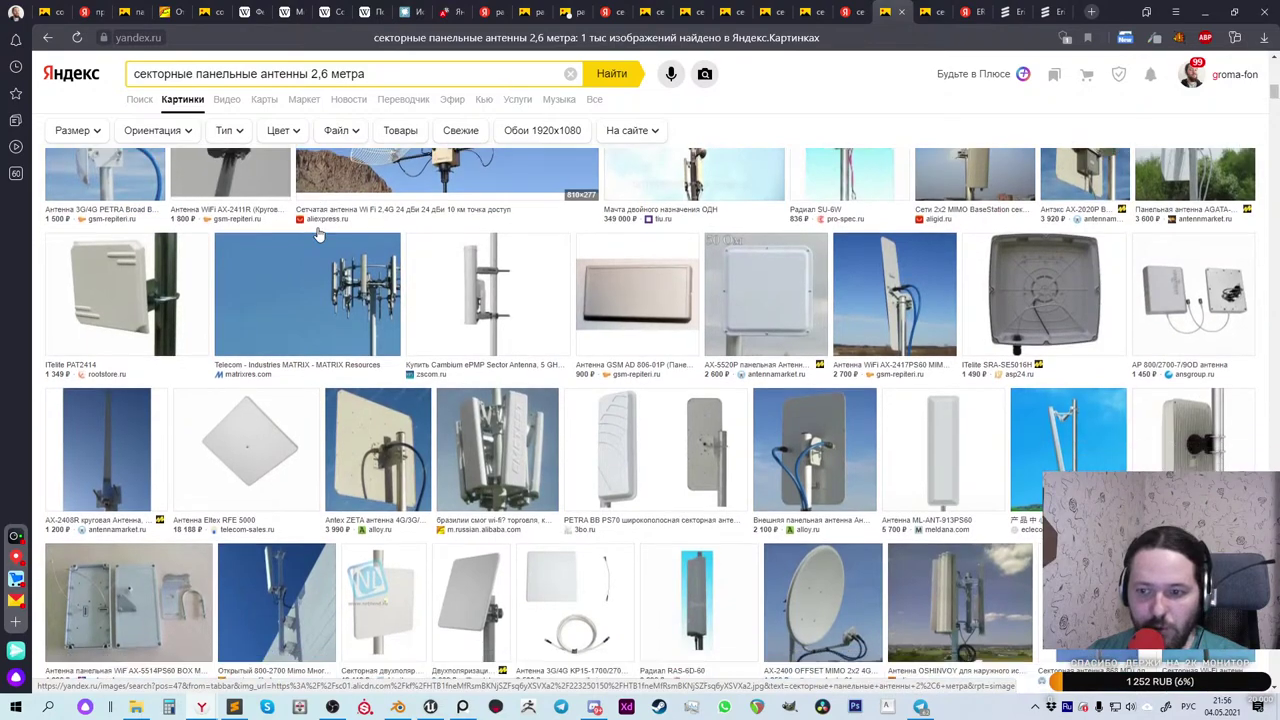
scroll(318, 235, down, 5)
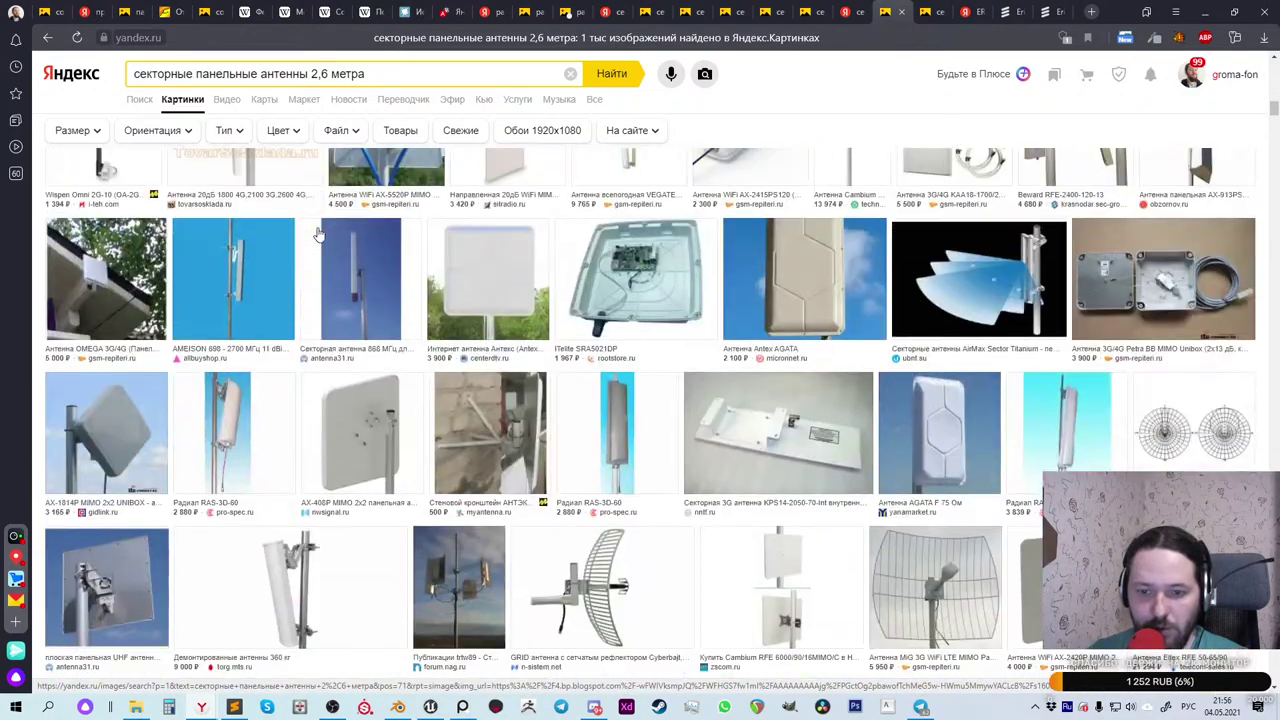
scroll(318, 235, down, 5)
scroll(318, 235, down, 10)
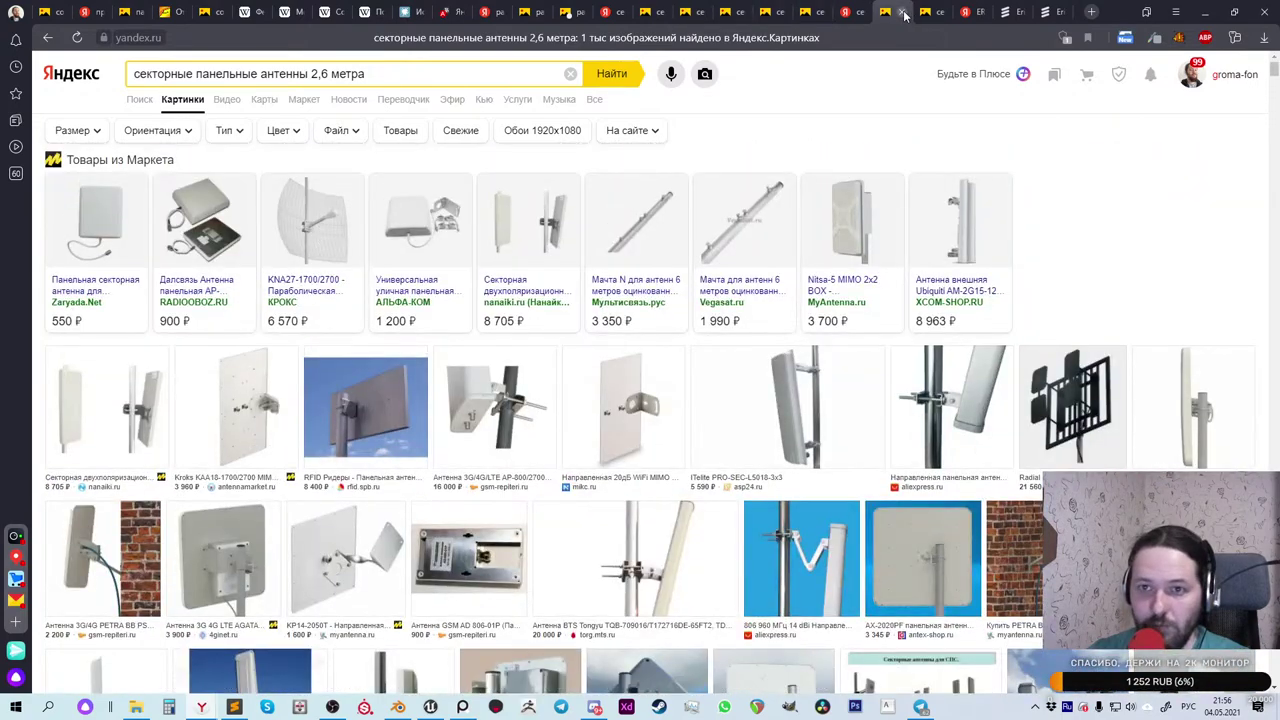
Step: Close the image results, revisit the Ericsson Portfolio tab, then open a new tab
click(904, 14)
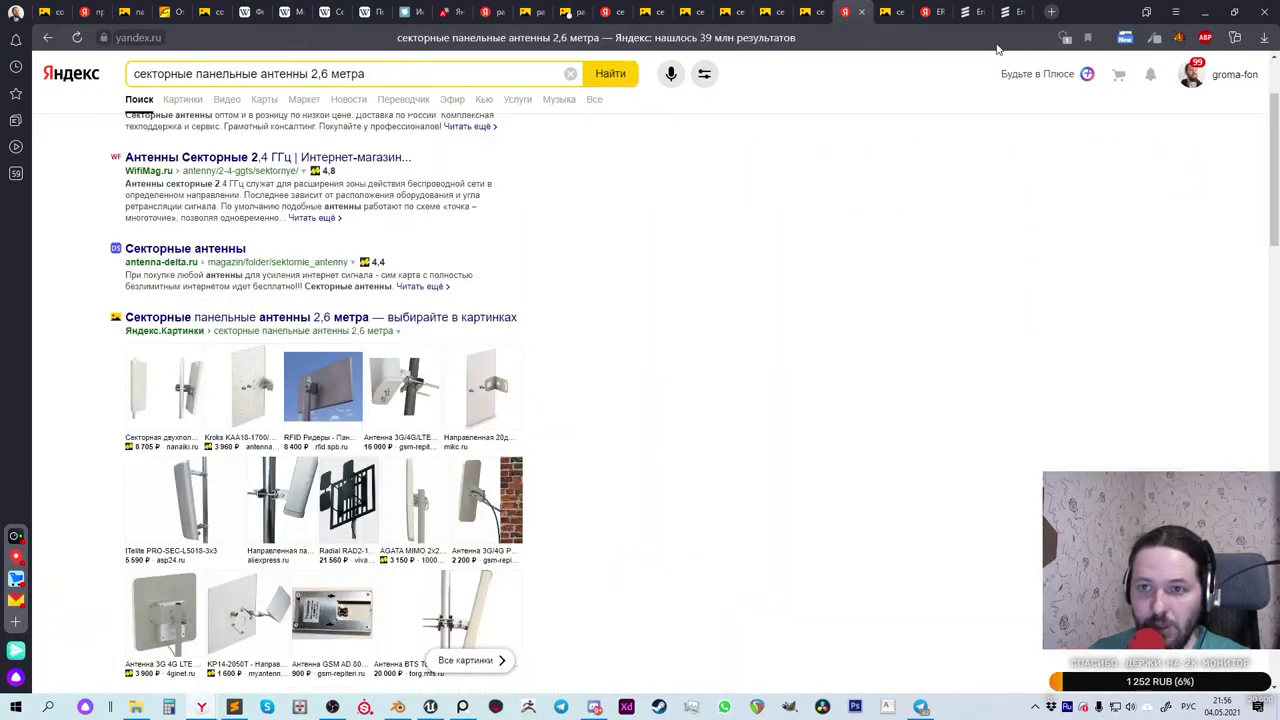
click(1061, 12)
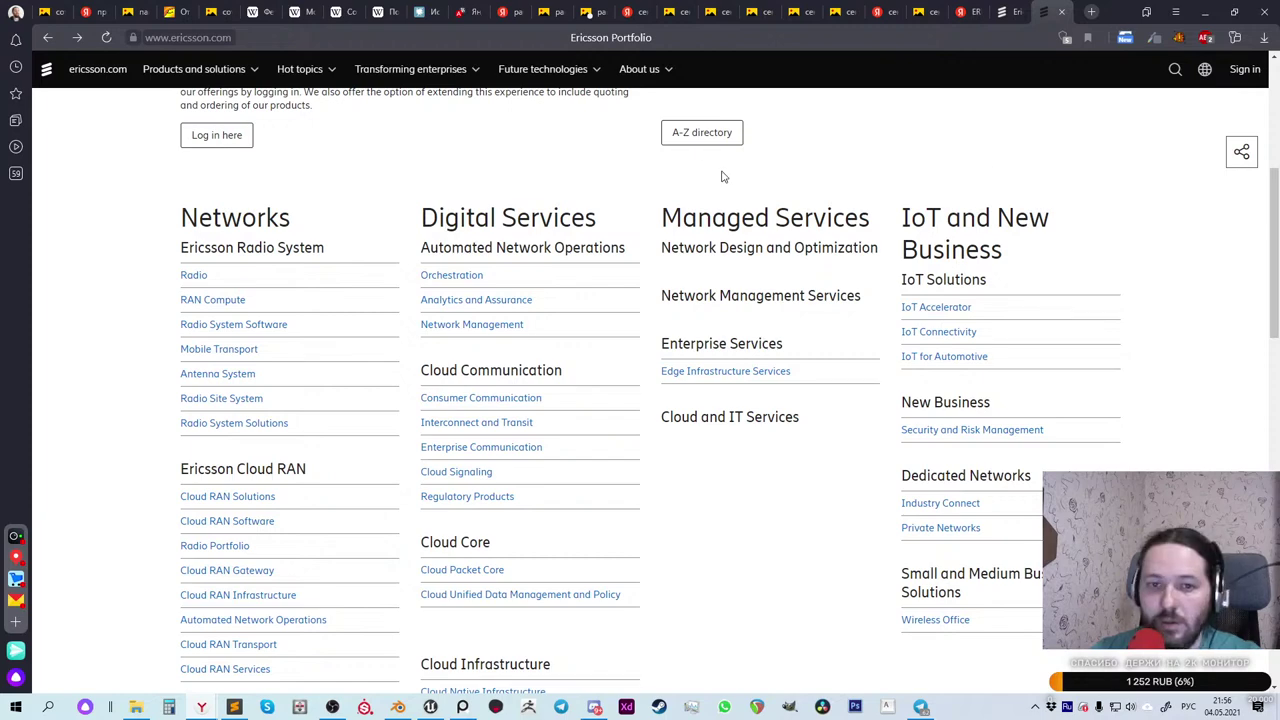
click(1091, 11)
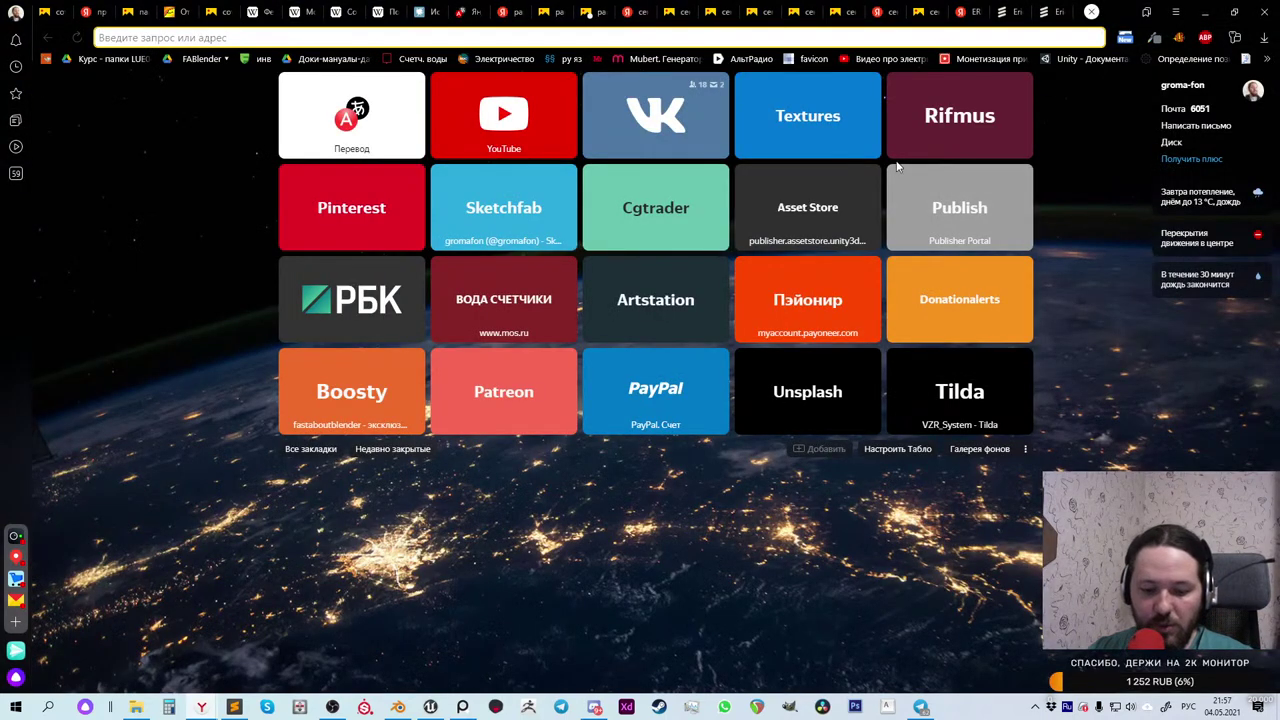
Step: Search 'lte antenna' from the address bar and show its image results
text(lte antenna)
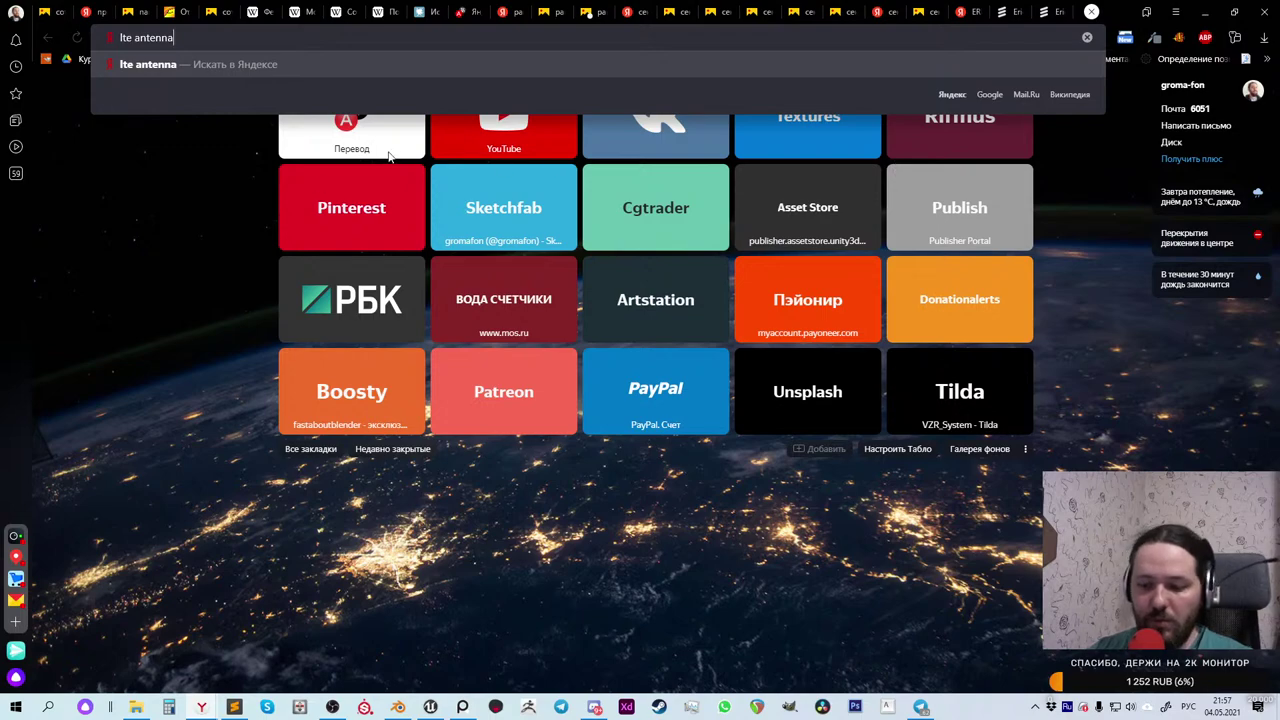
key(Return)
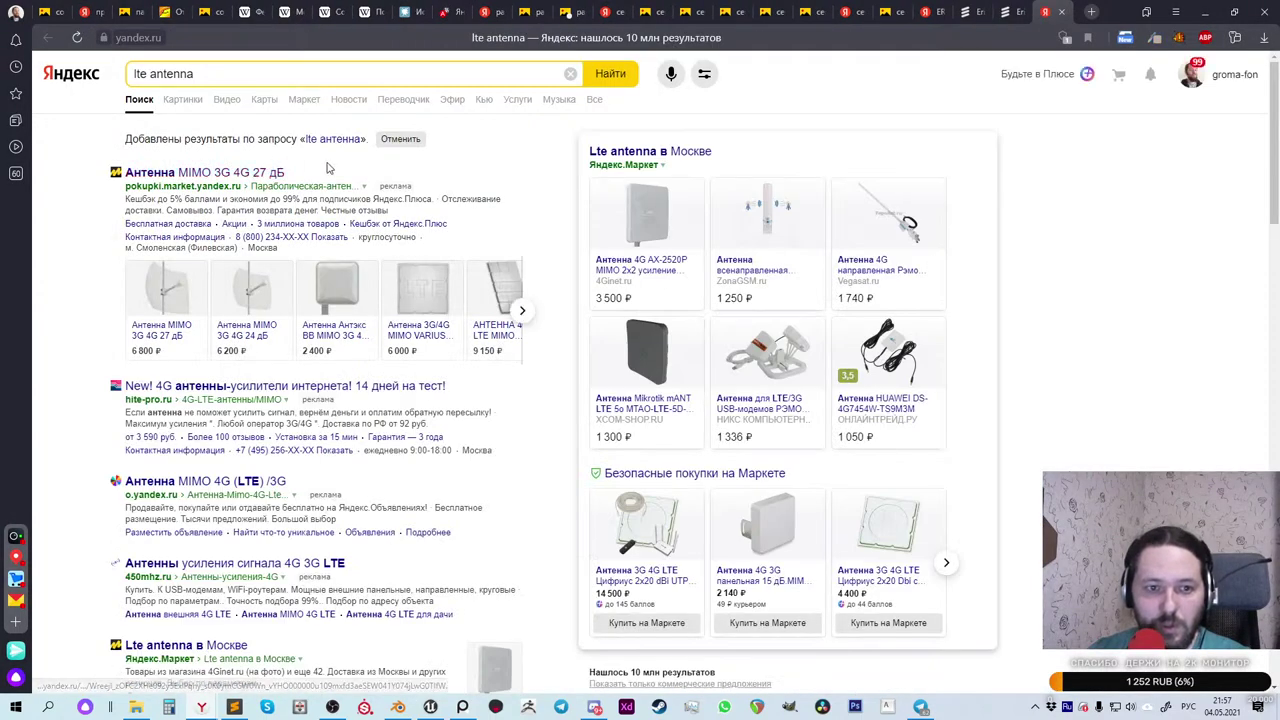
click(184, 104)
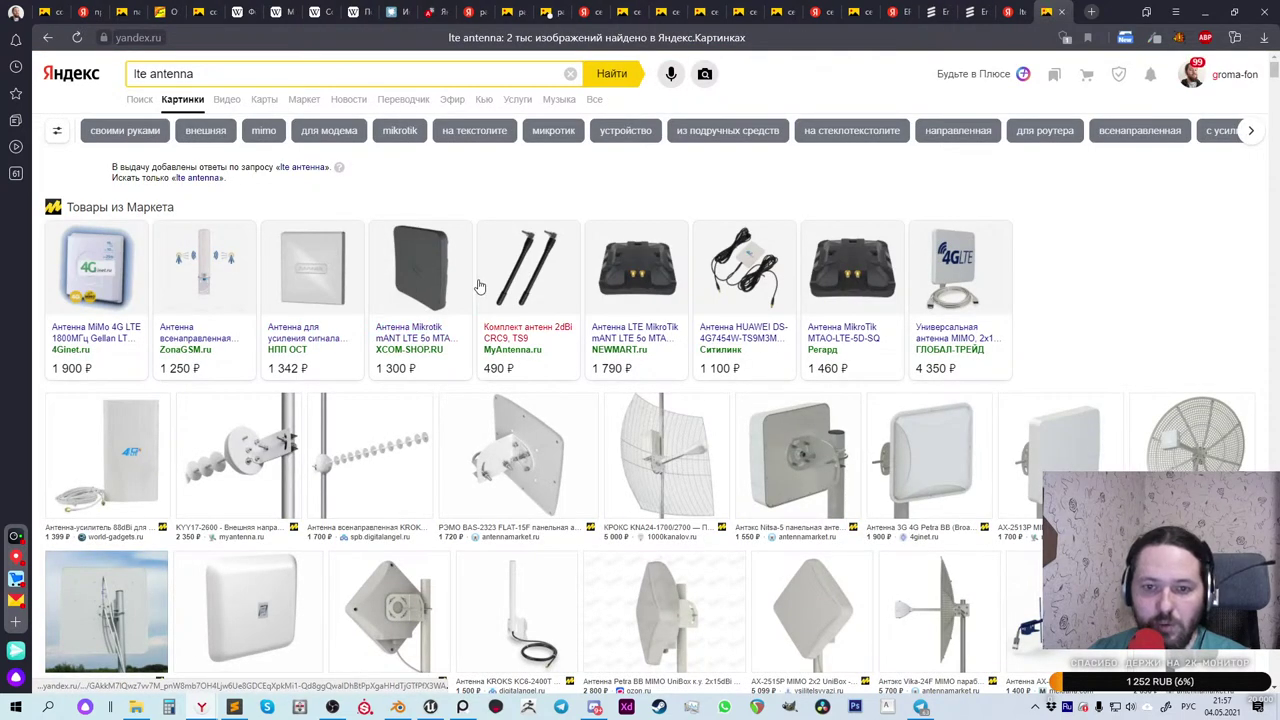
Step: Scroll down through the lte antenna image results for more references
scroll(480, 287, down, 1)
scroll(478, 285, down, 2)
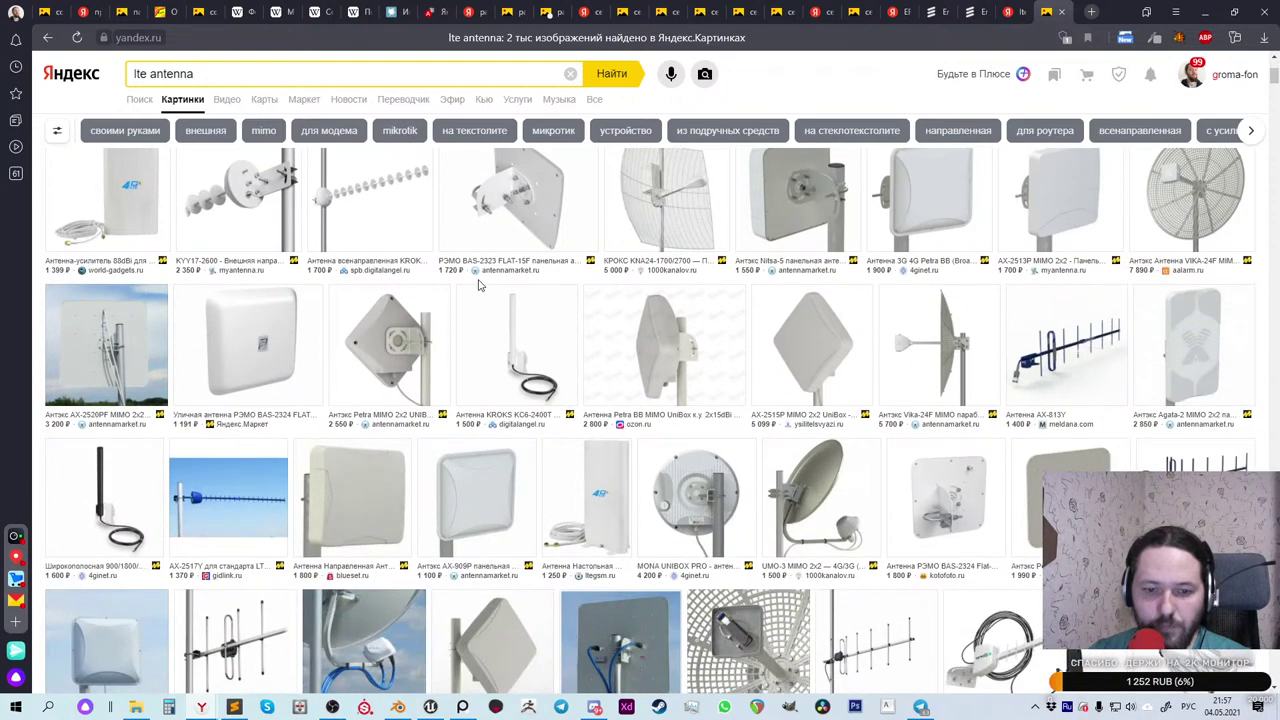
scroll(478, 285, down, 3)
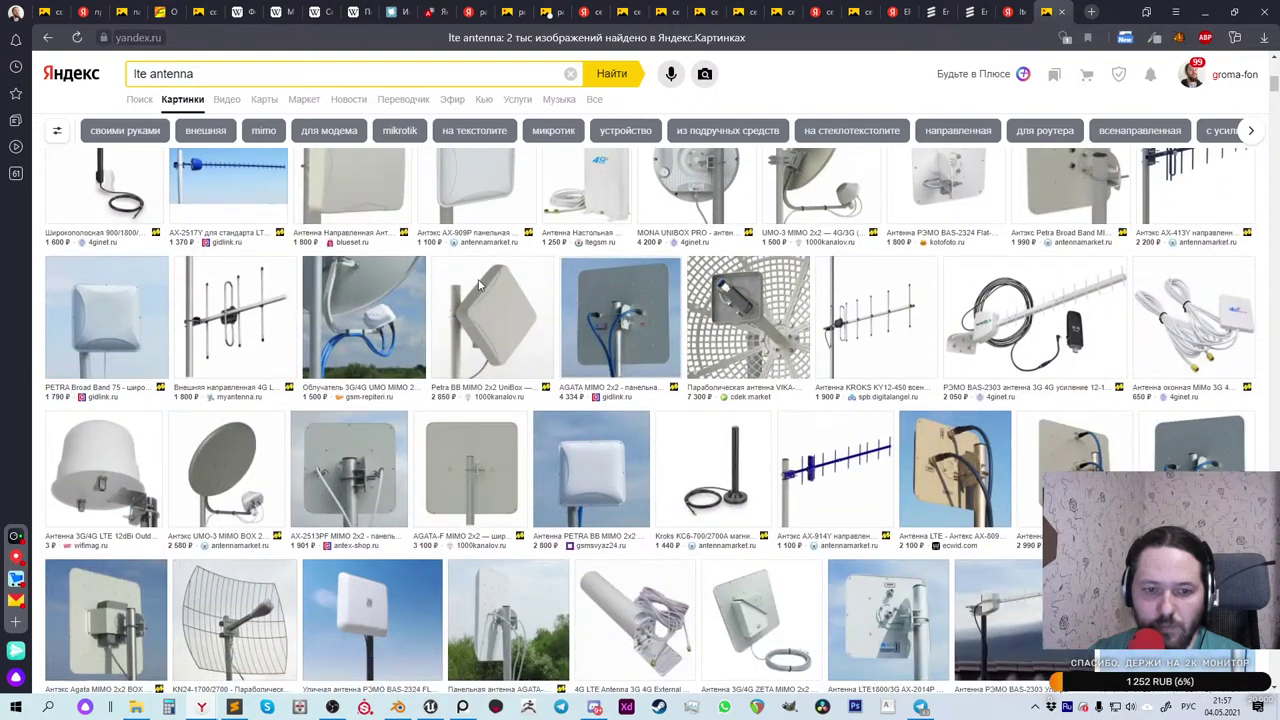
scroll(478, 285, down, 1)
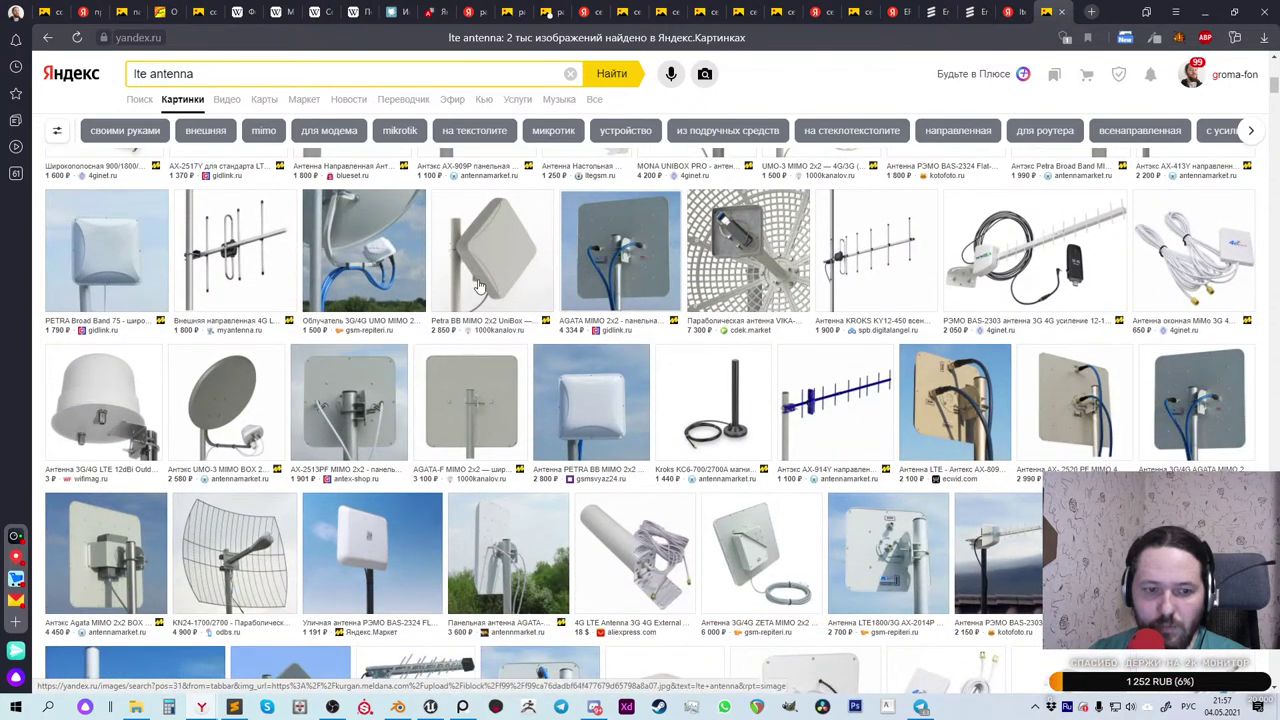
scroll(478, 285, down, 1)
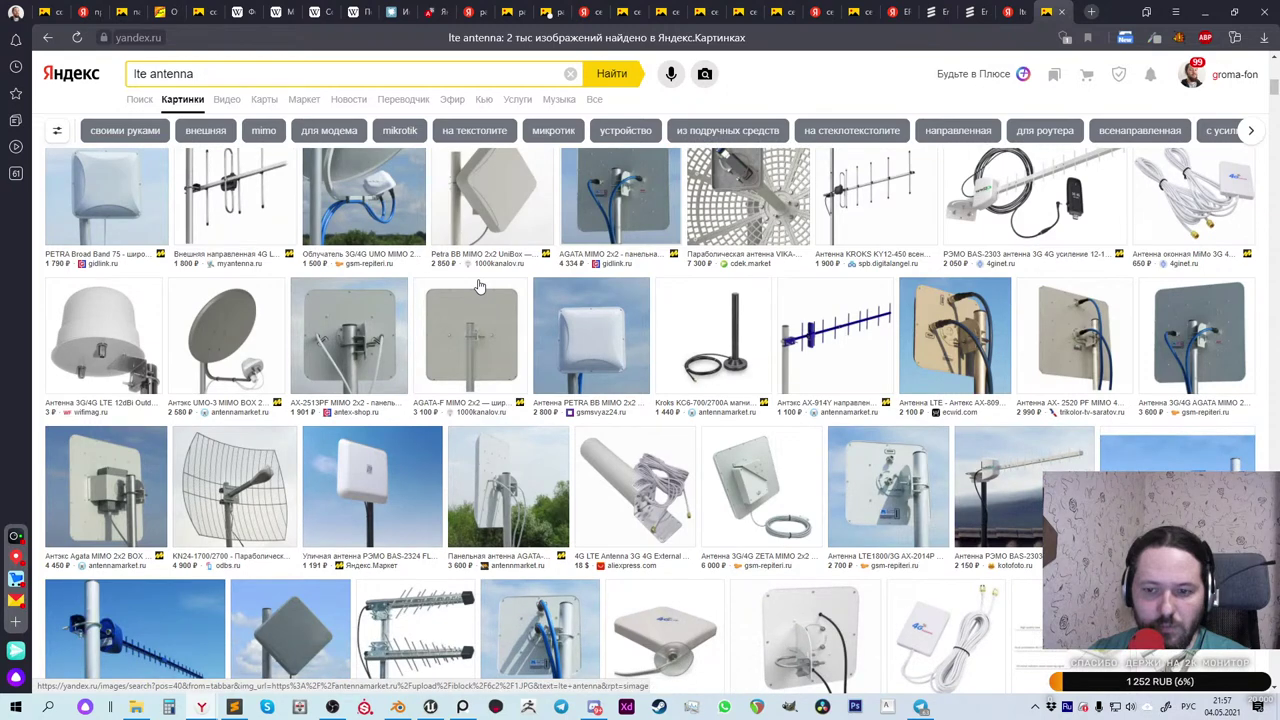
scroll(478, 285, down, 4)
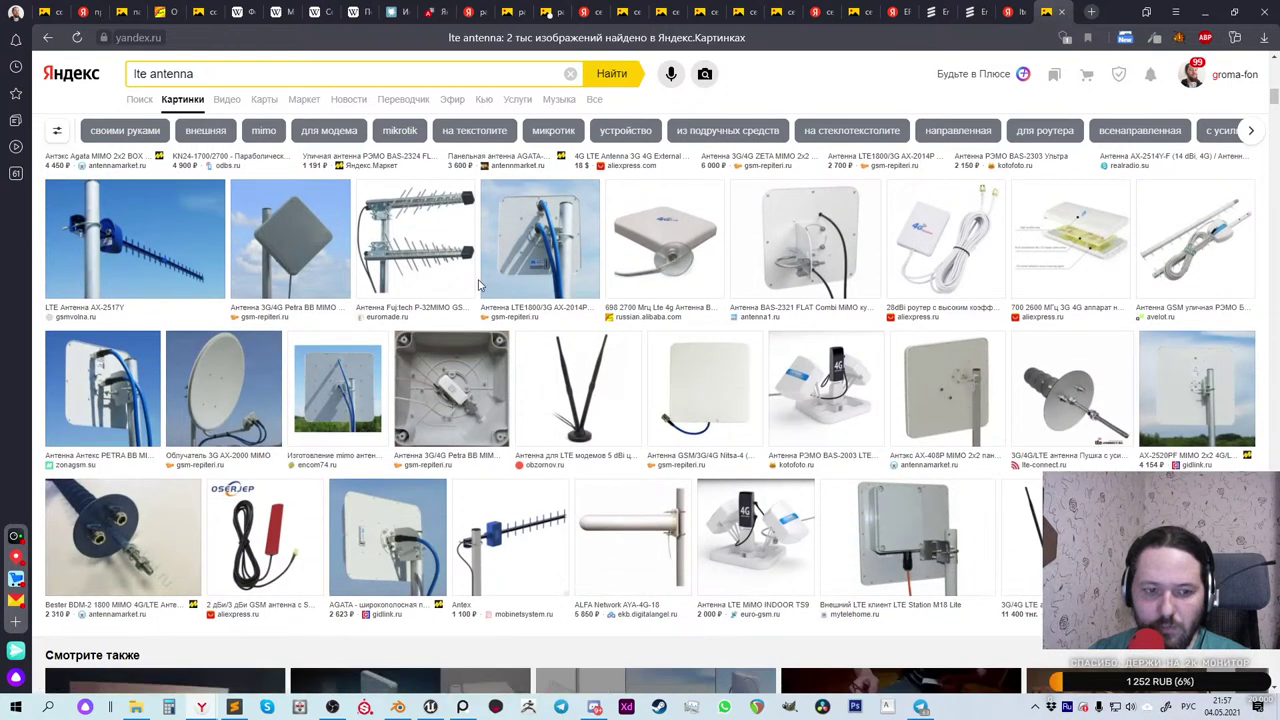
scroll(478, 285, down, 4)
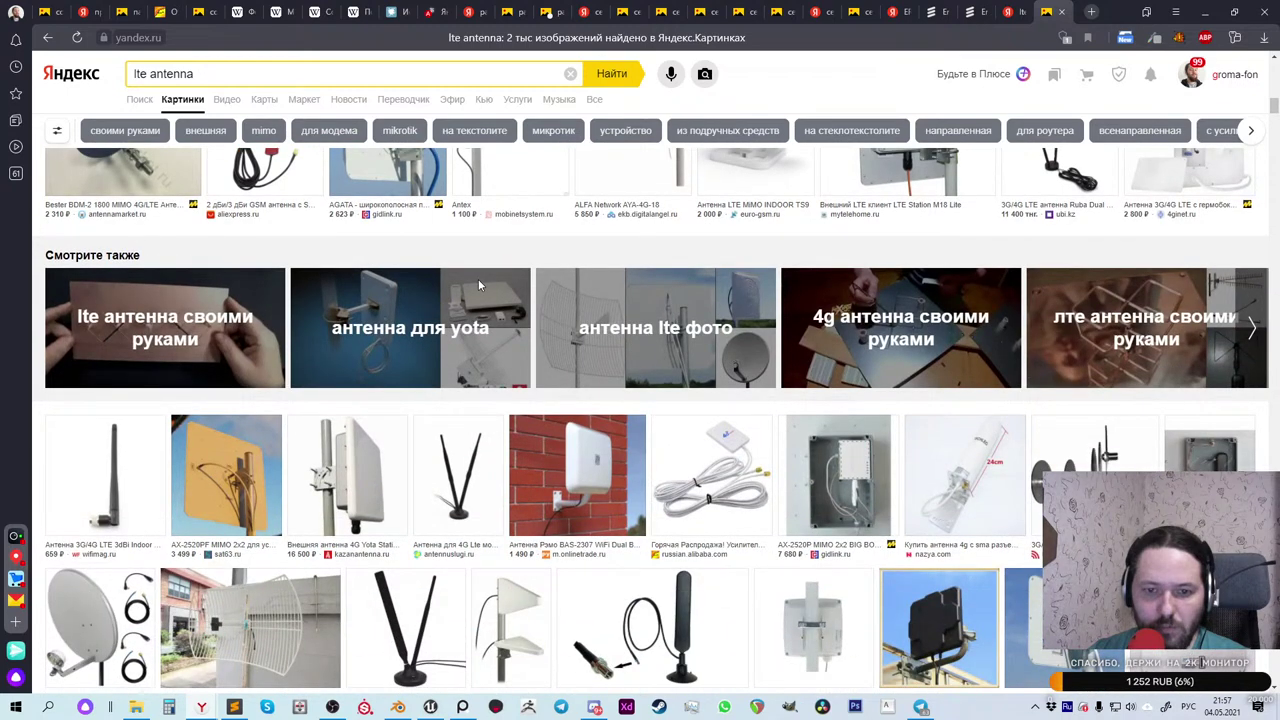
scroll(478, 285, down, 10)
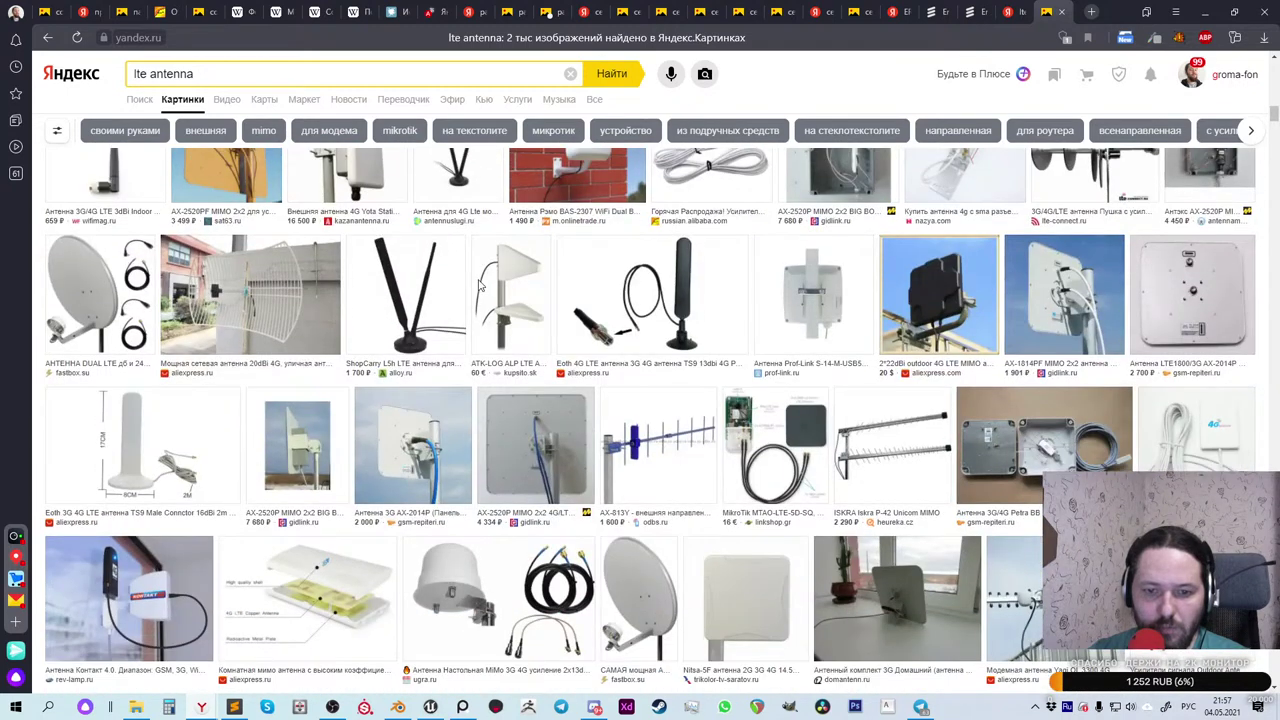
scroll(478, 287, down, 8)
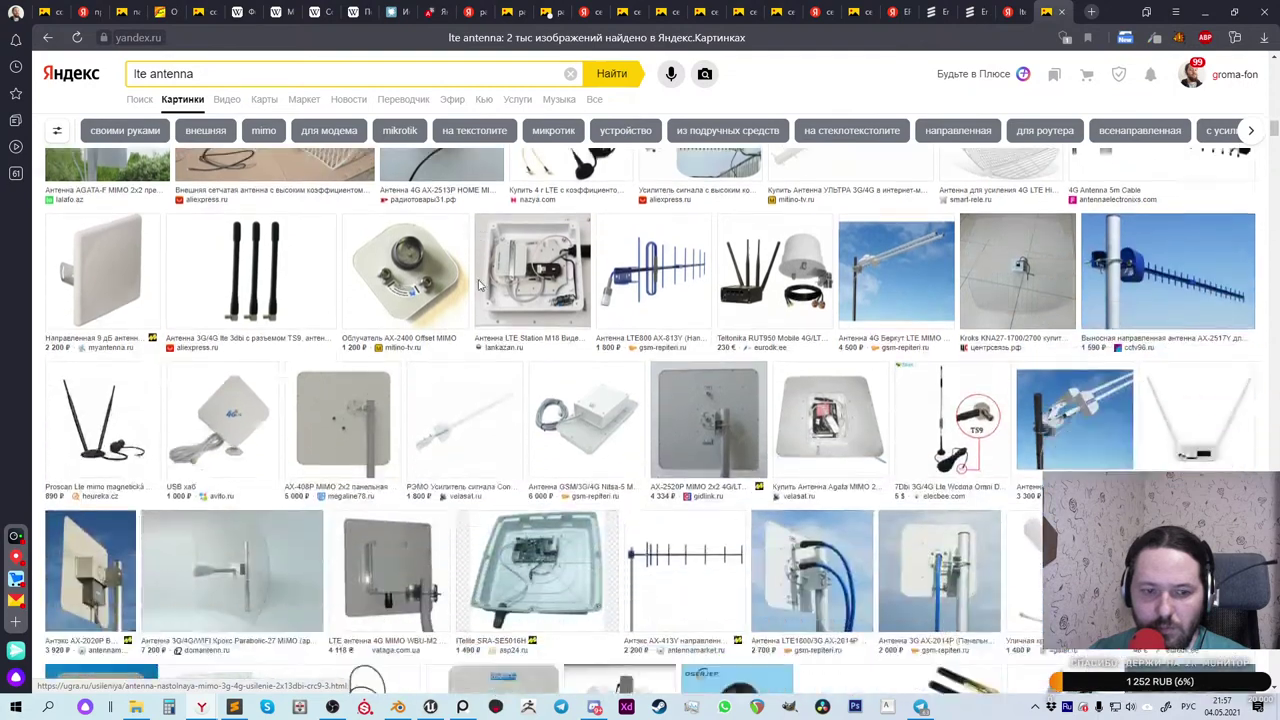
scroll(510, 343, down, 4)
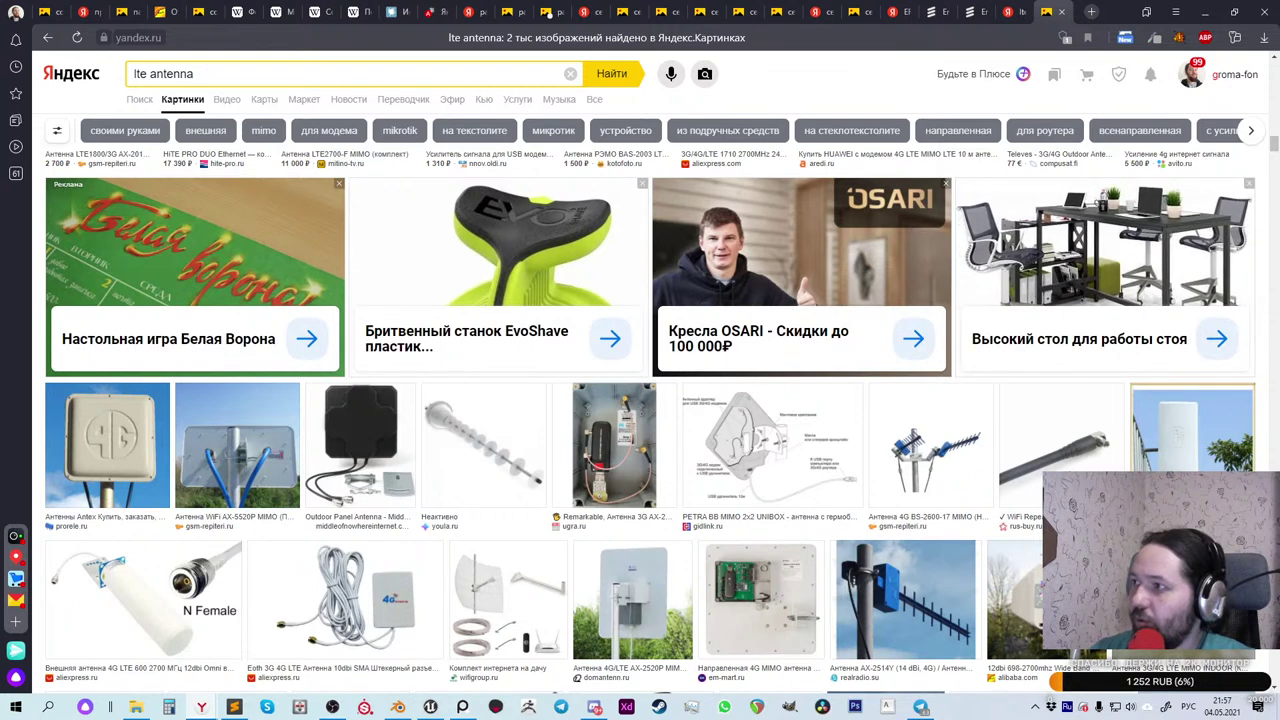
Step: On the Ericsson site, accept cookies and open the 5G page from Products and solutions
click(936, 12)
click(922, 608)
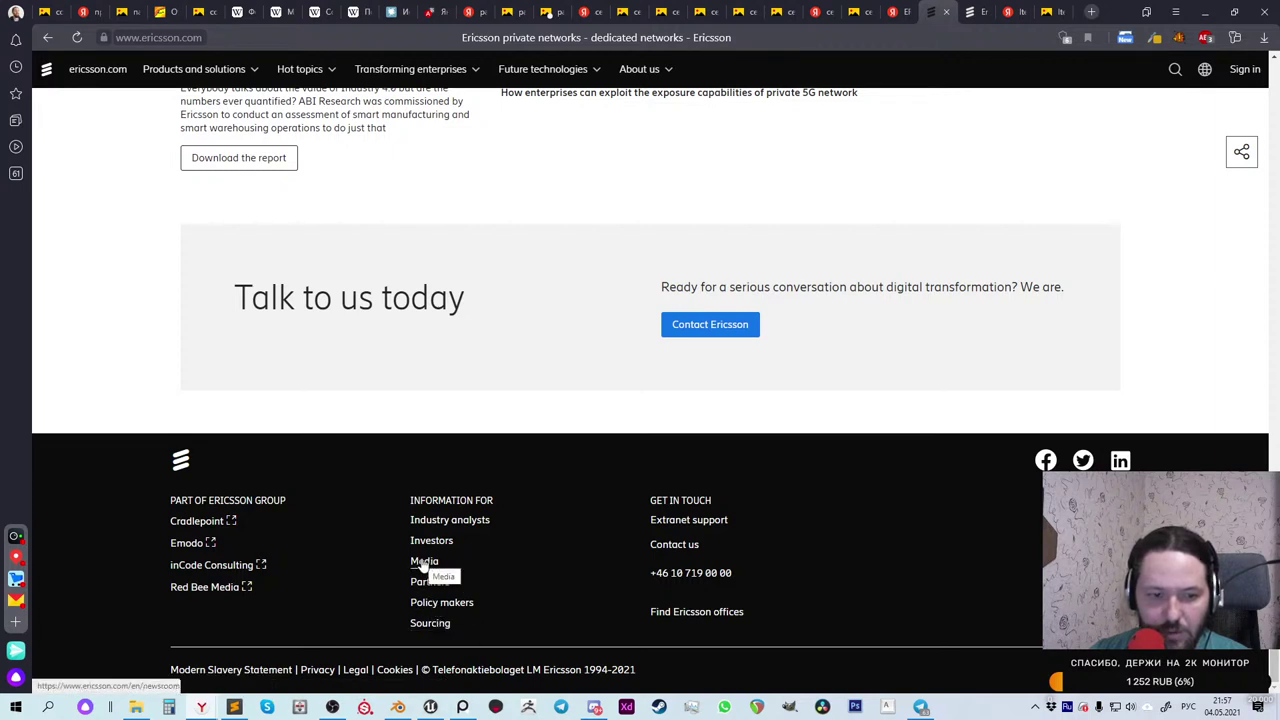
scroll(386, 434, up, 20)
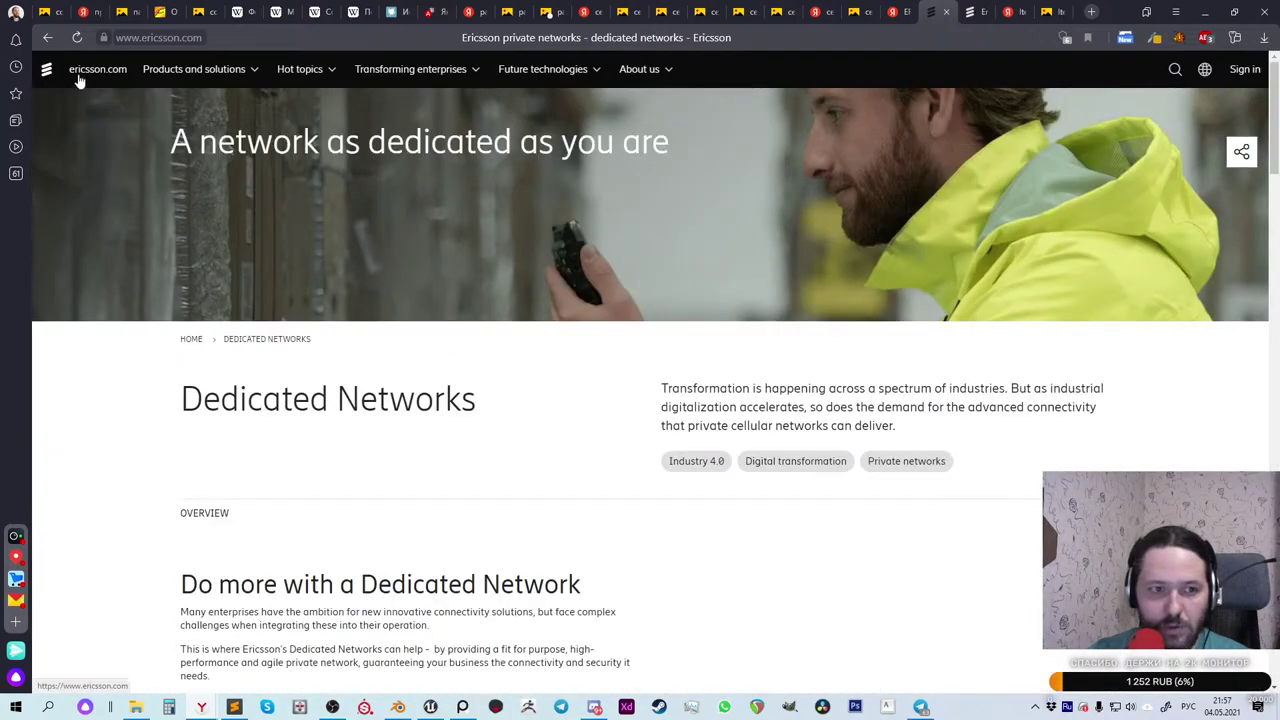
click(84, 70)
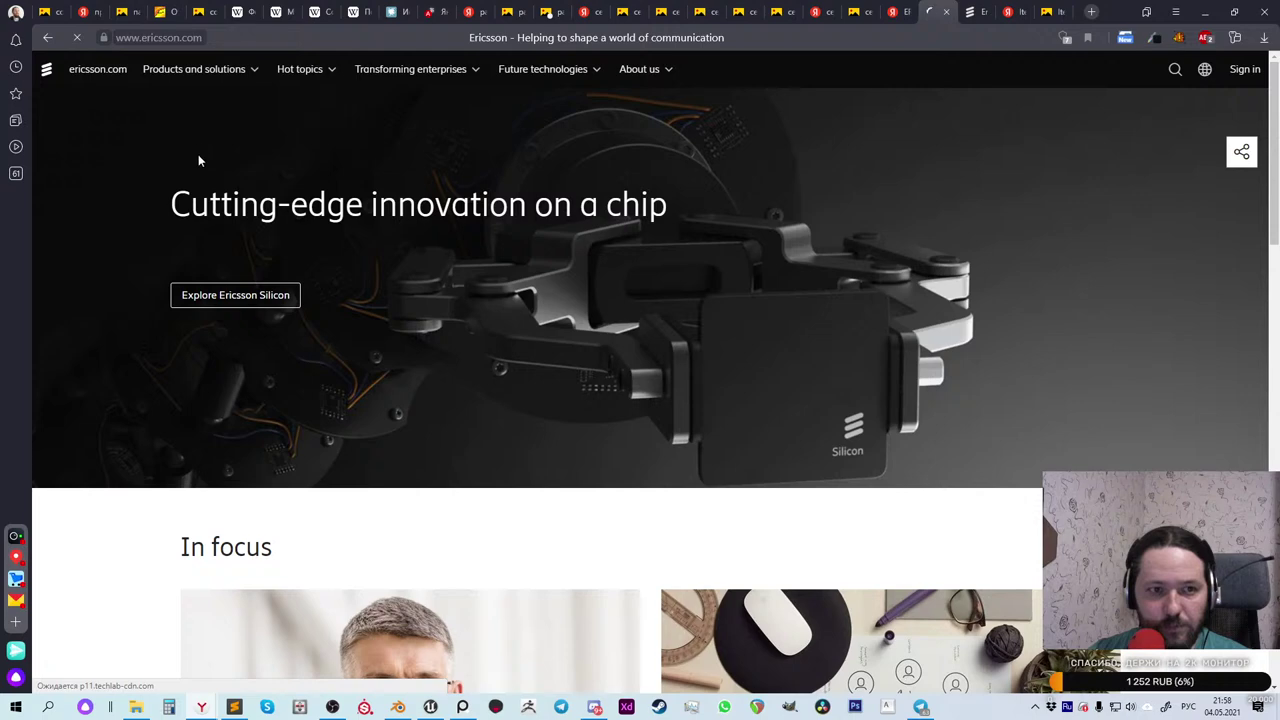
click(214, 70)
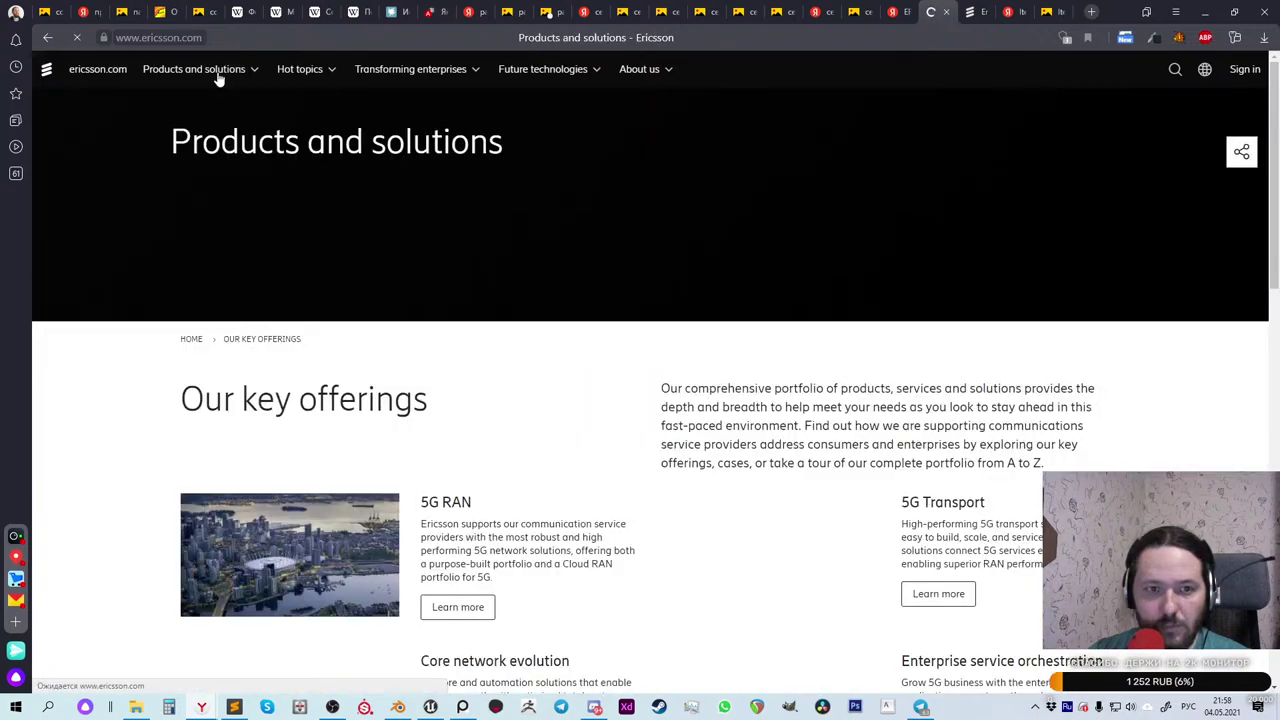
mouse_move(210, 80)
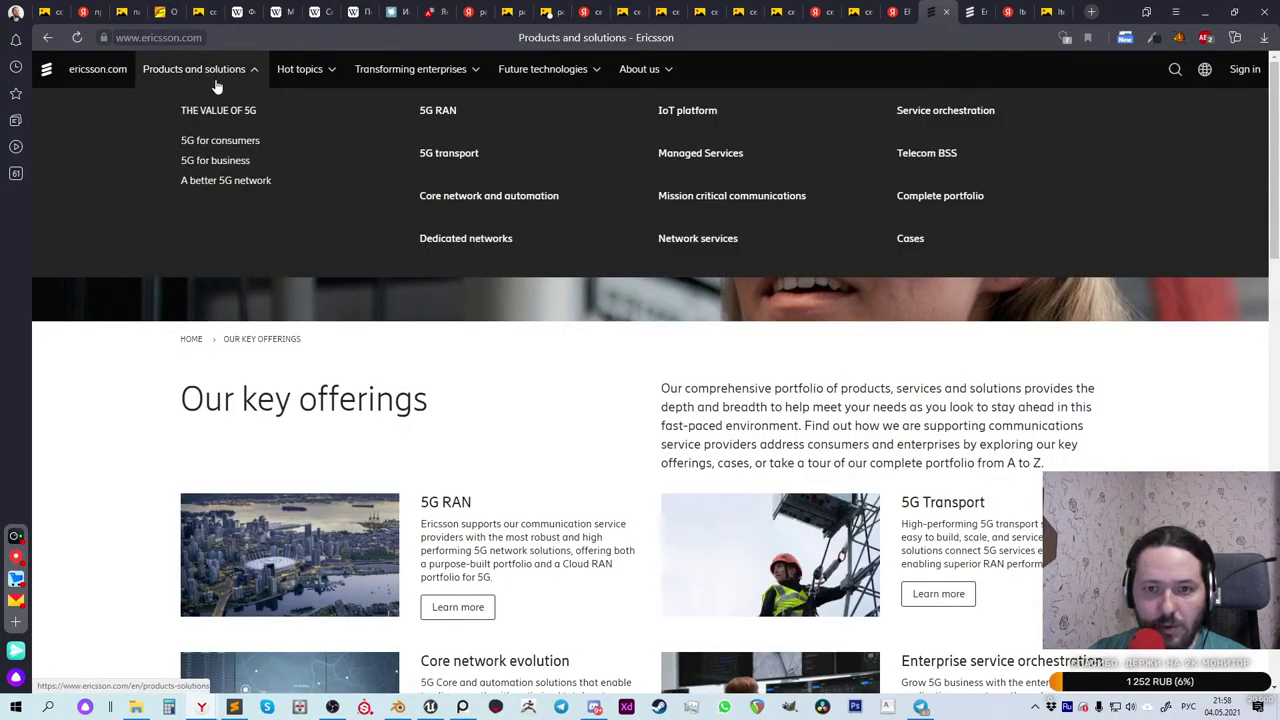
mouse_move(302, 80)
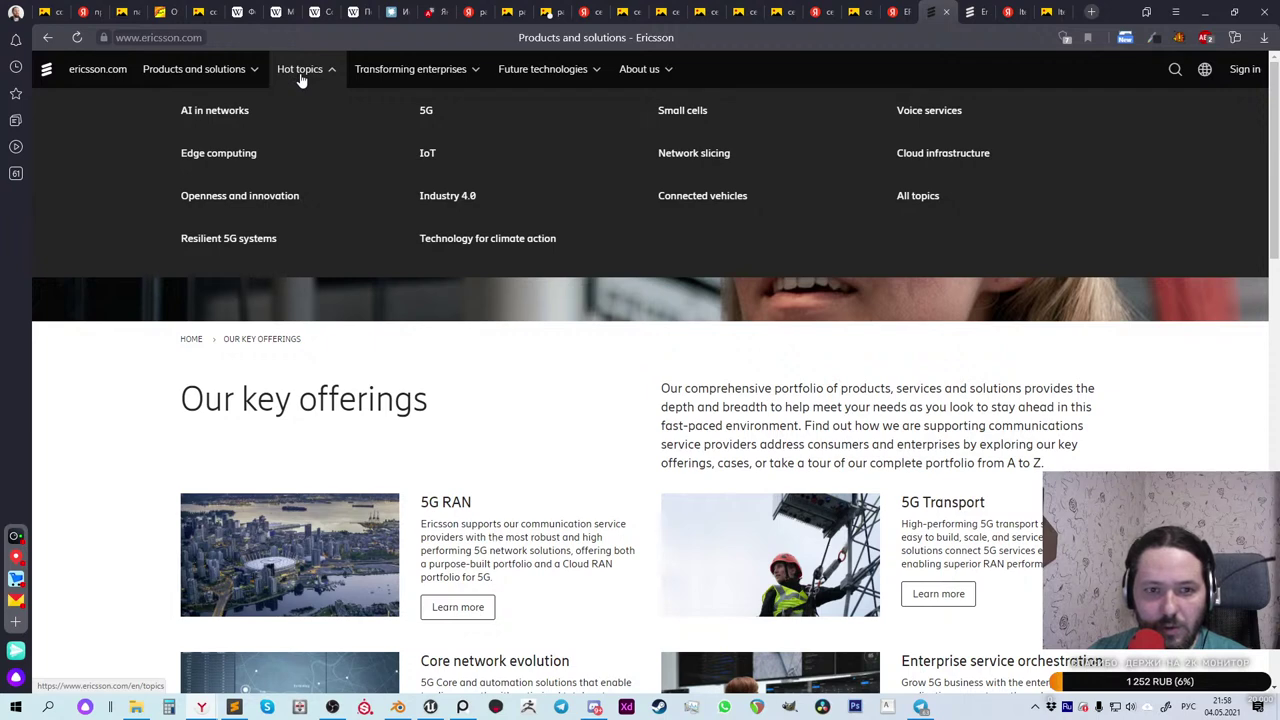
click(425, 111)
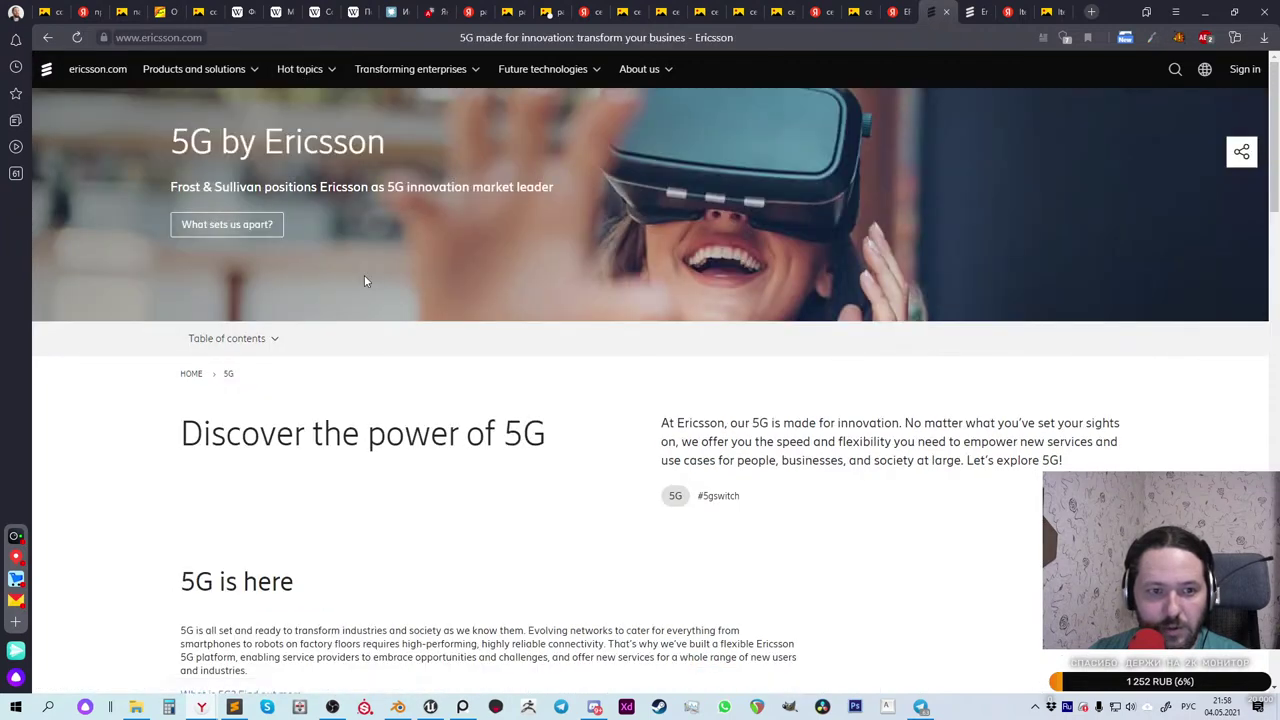
Step: Check what sets Ericsson's 5G apart, spin the live networks globe toward East Asia, then return to Yandex
click(243, 230)
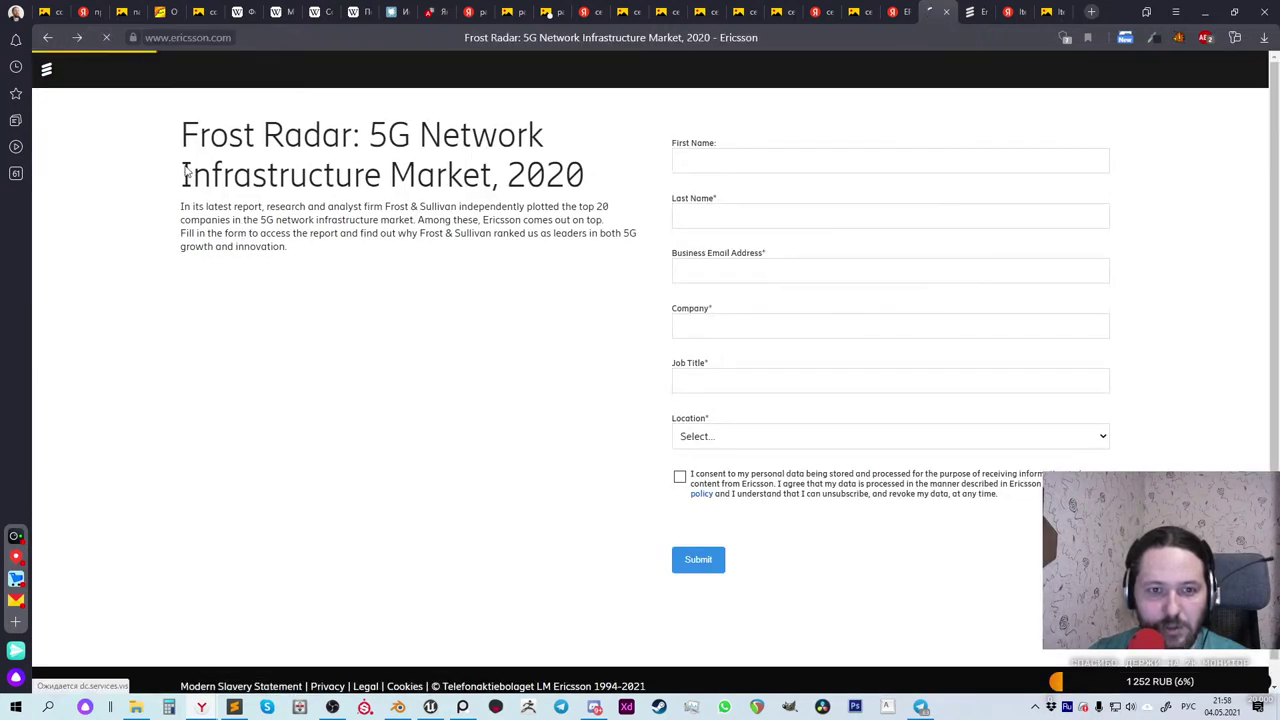
key(alt+Left)
scroll(402, 226, down, 3)
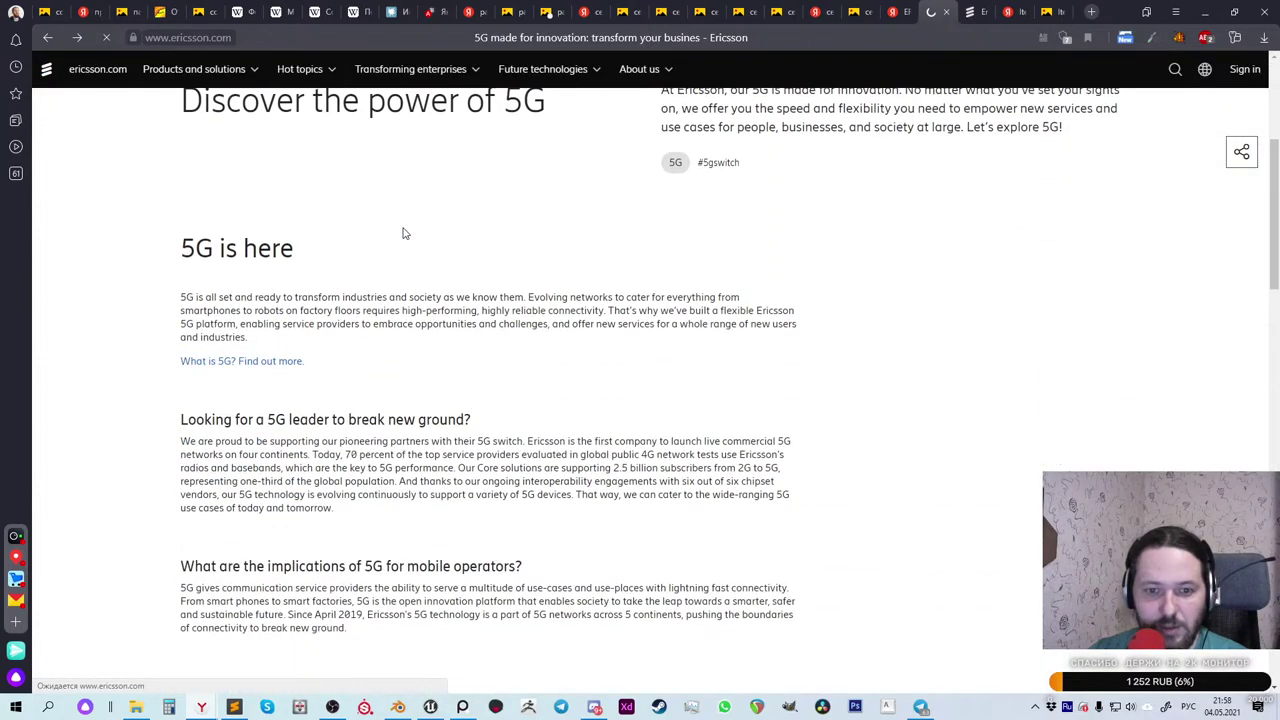
scroll(405, 233, down, 5)
scroll(402, 228, down, 4)
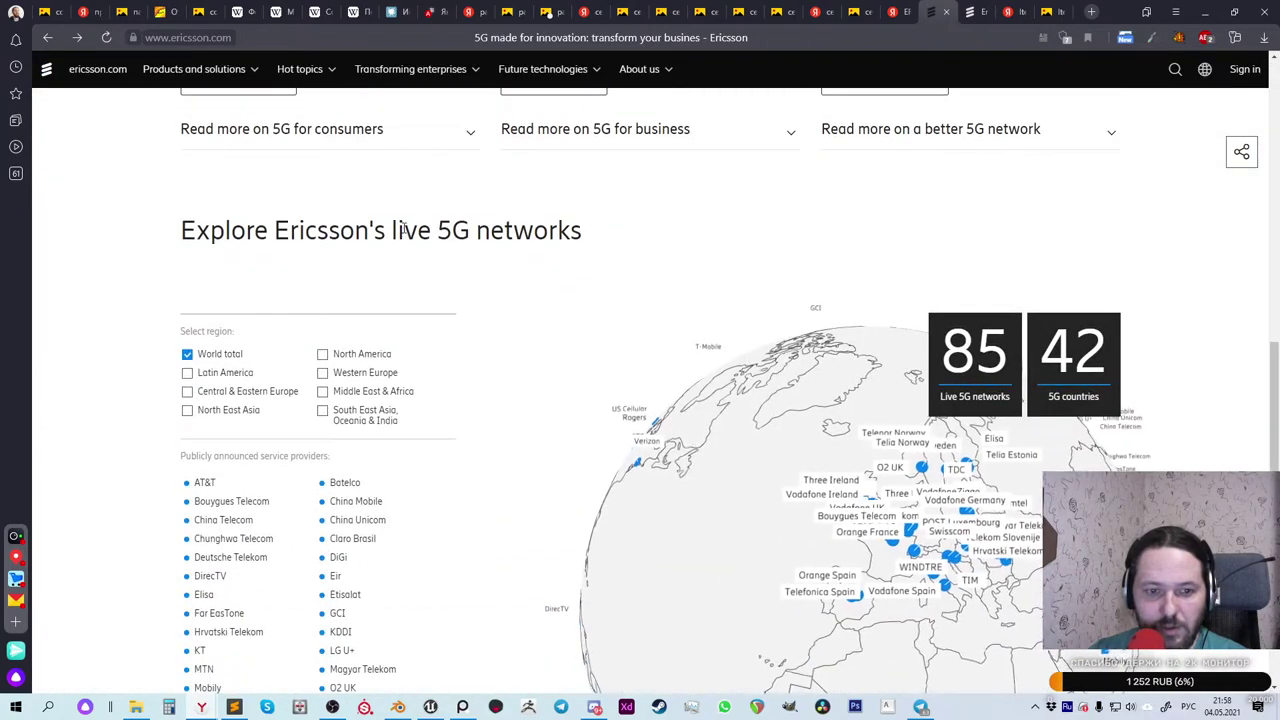
scroll(474, 309, down, 5)
scroll(476, 310, up, 3)
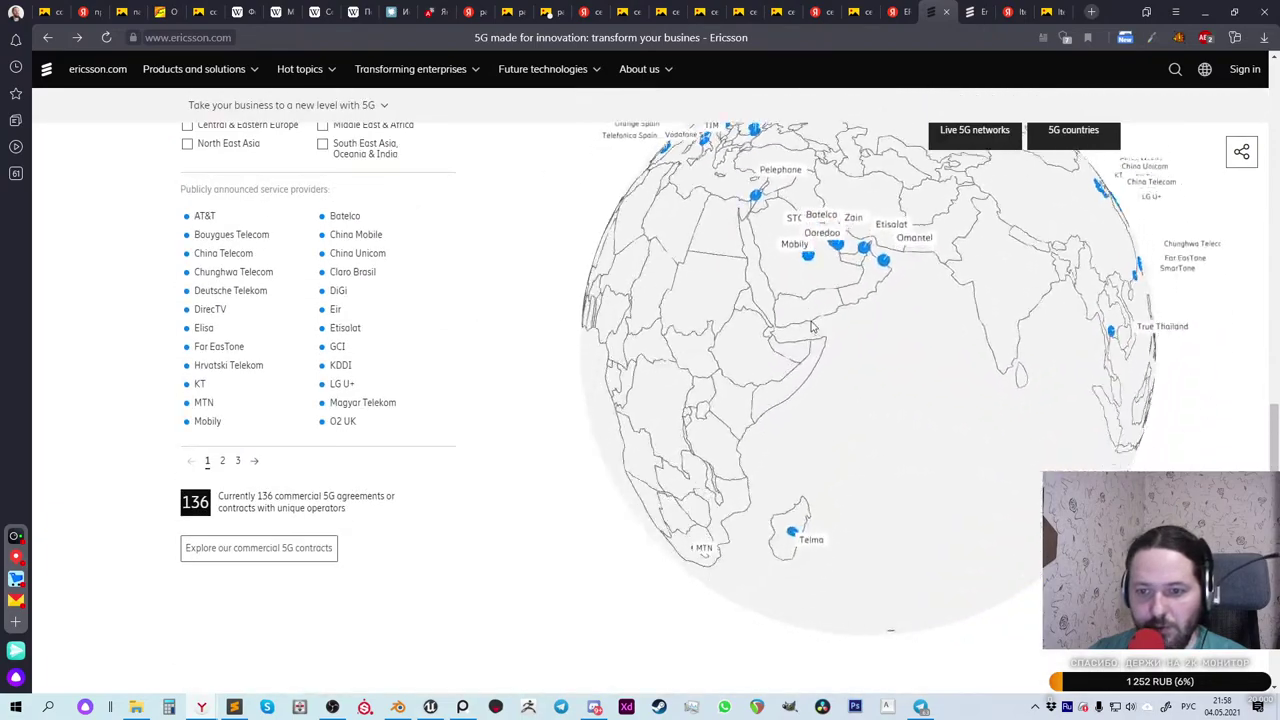
drag(812, 327, 1108, 437)
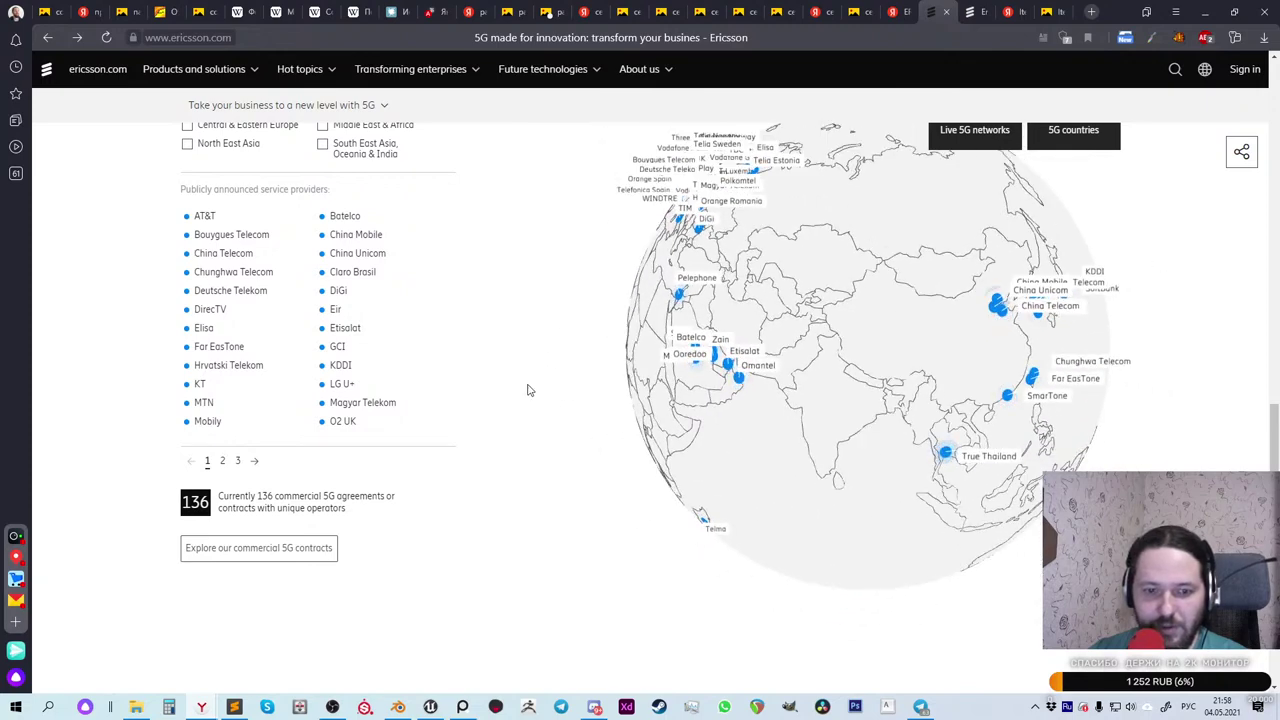
scroll(414, 543, down, 6)
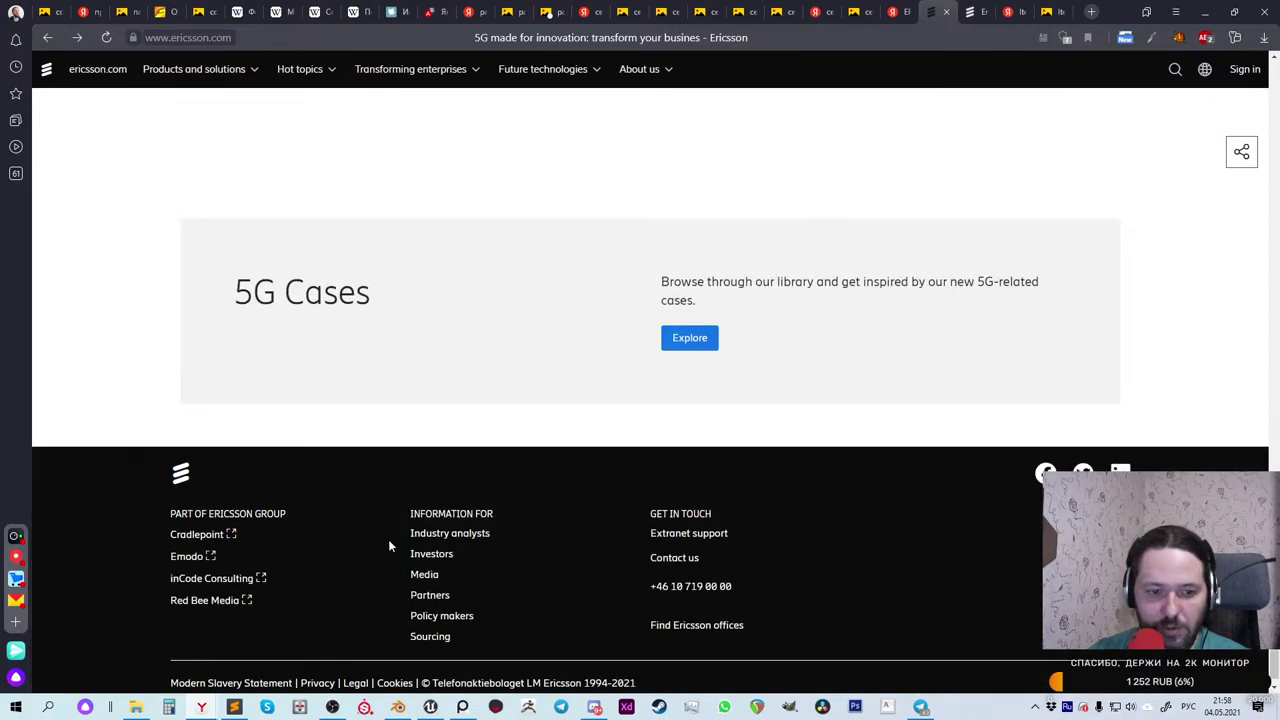
scroll(343, 407, down, 1)
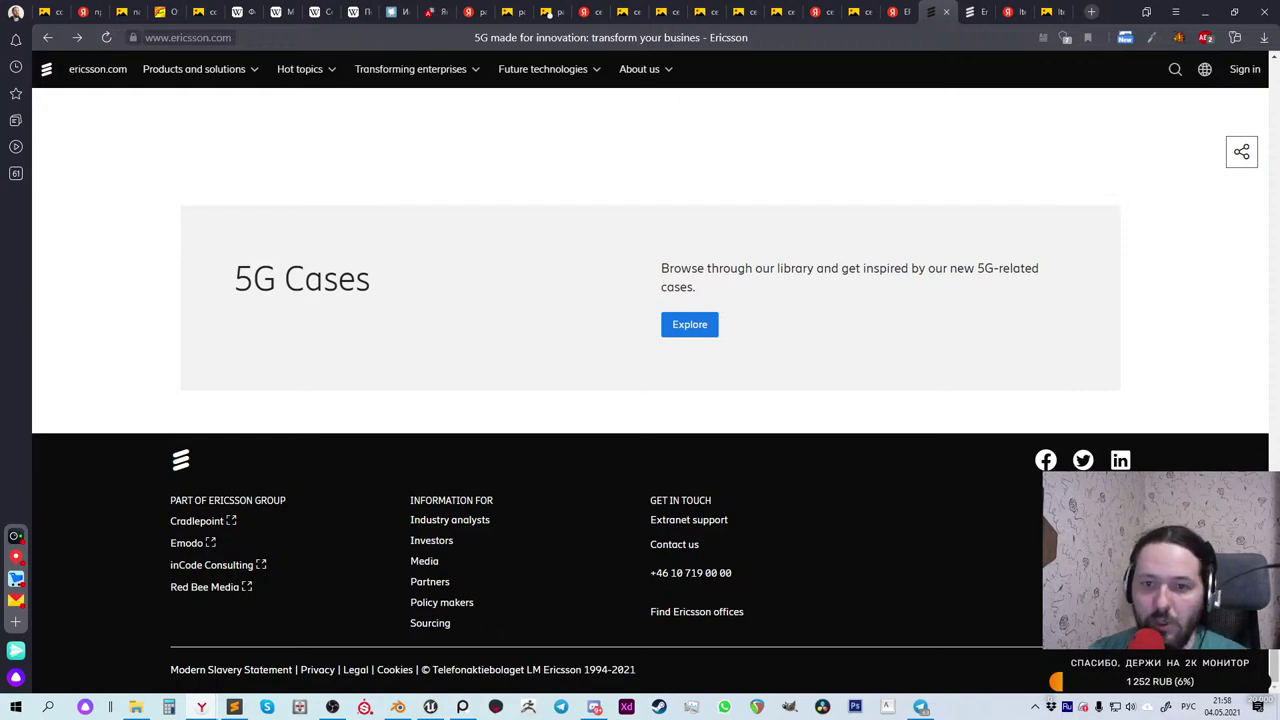
click(858, 15)
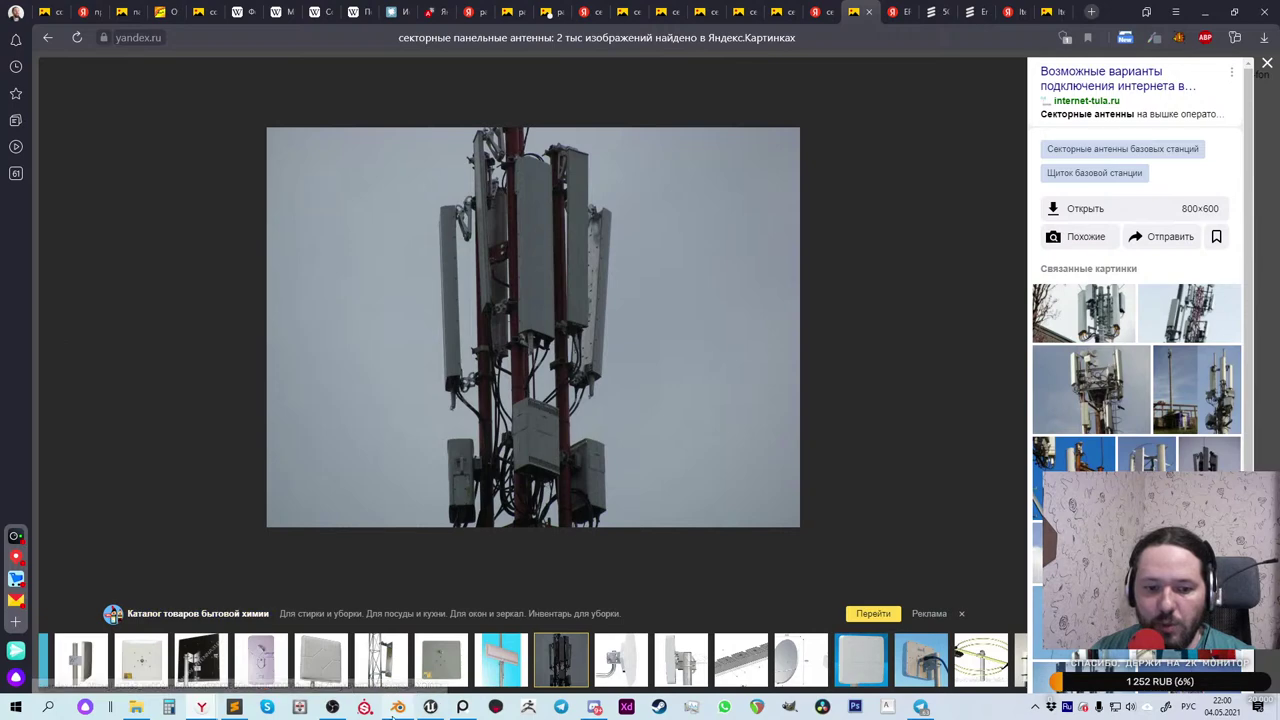
Step: Bring Blender's cell_towers scene to the front and open its File menu
click(397, 707)
click(31, 24)
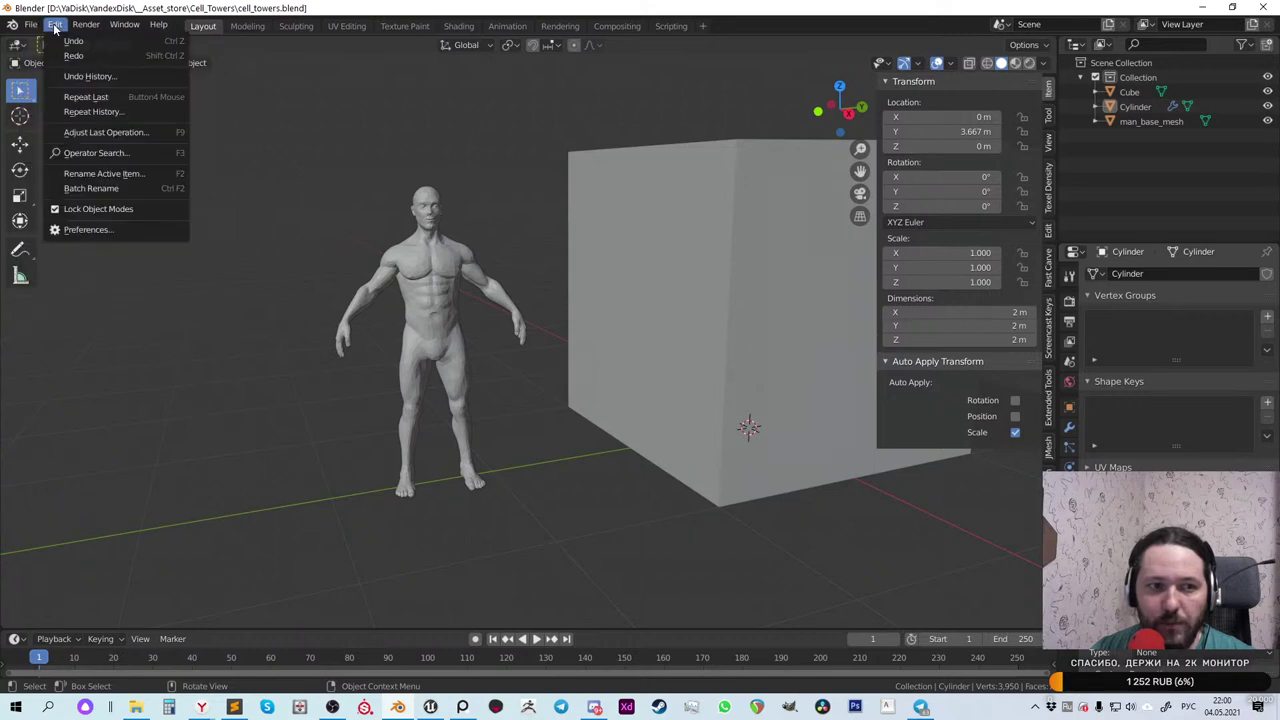
Step: Open Blender Preferences and go to the Input section by way of Interface
click(90, 229)
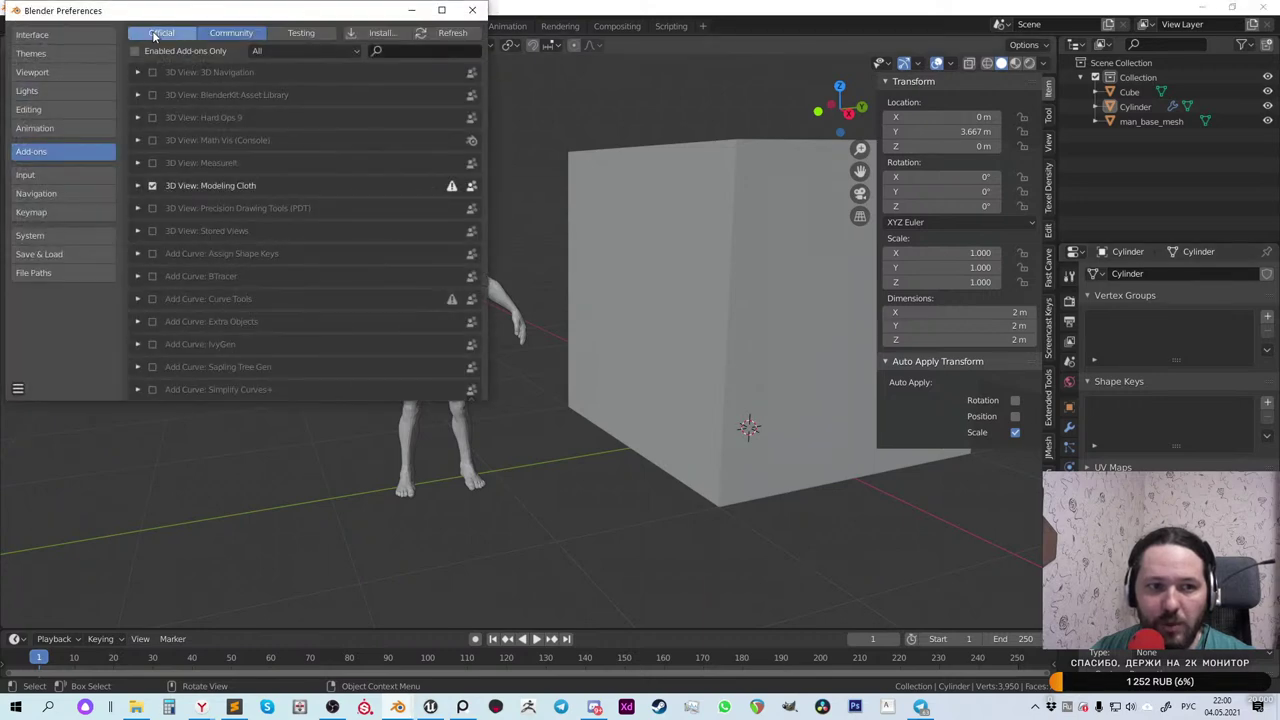
click(66, 34)
click(56, 176)
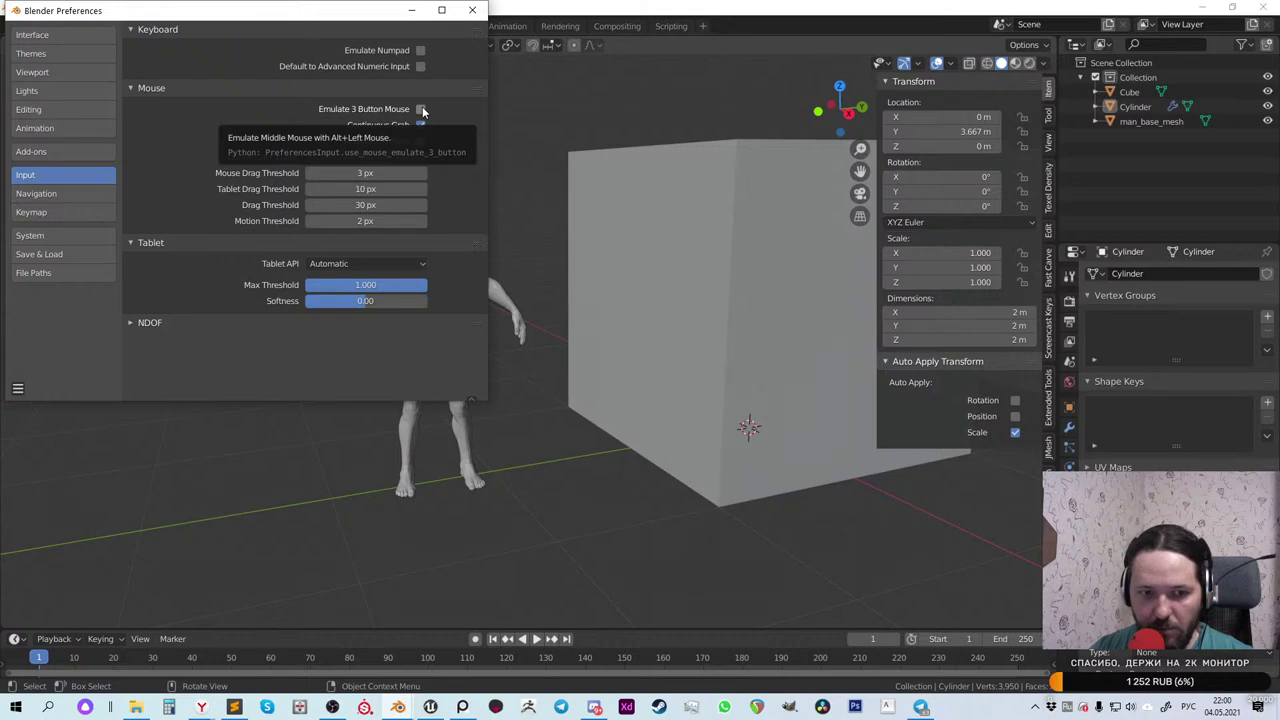
Step: Close the Blender Preferences window
click(473, 12)
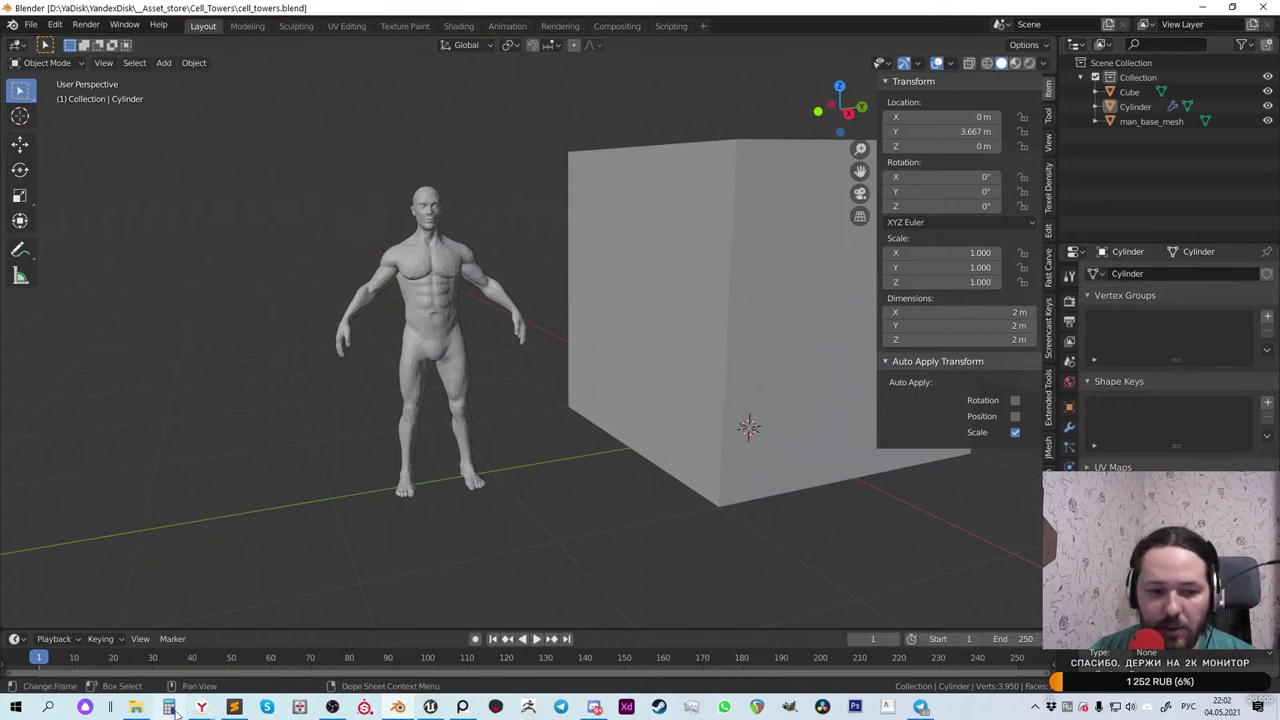
Step: Back in the browser, run an image search for 'lte sector antenna'
mouse_move(201, 707)
click(233, 655)
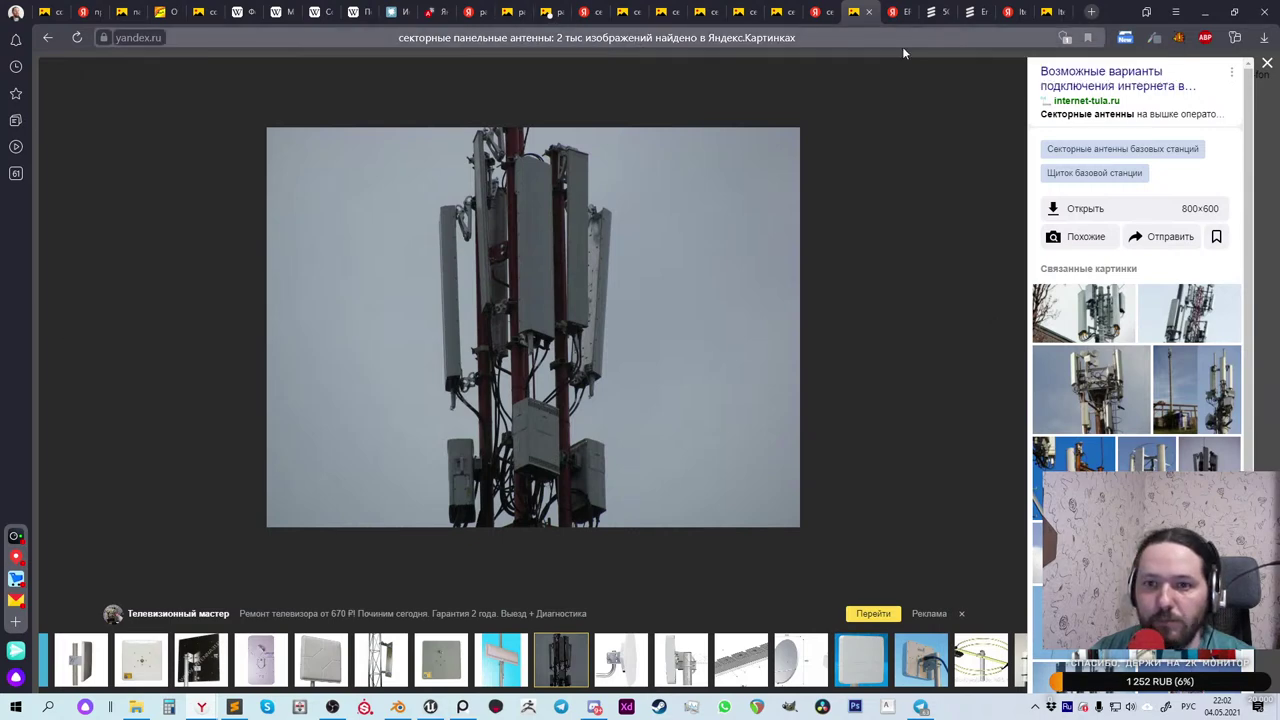
click(613, 37)
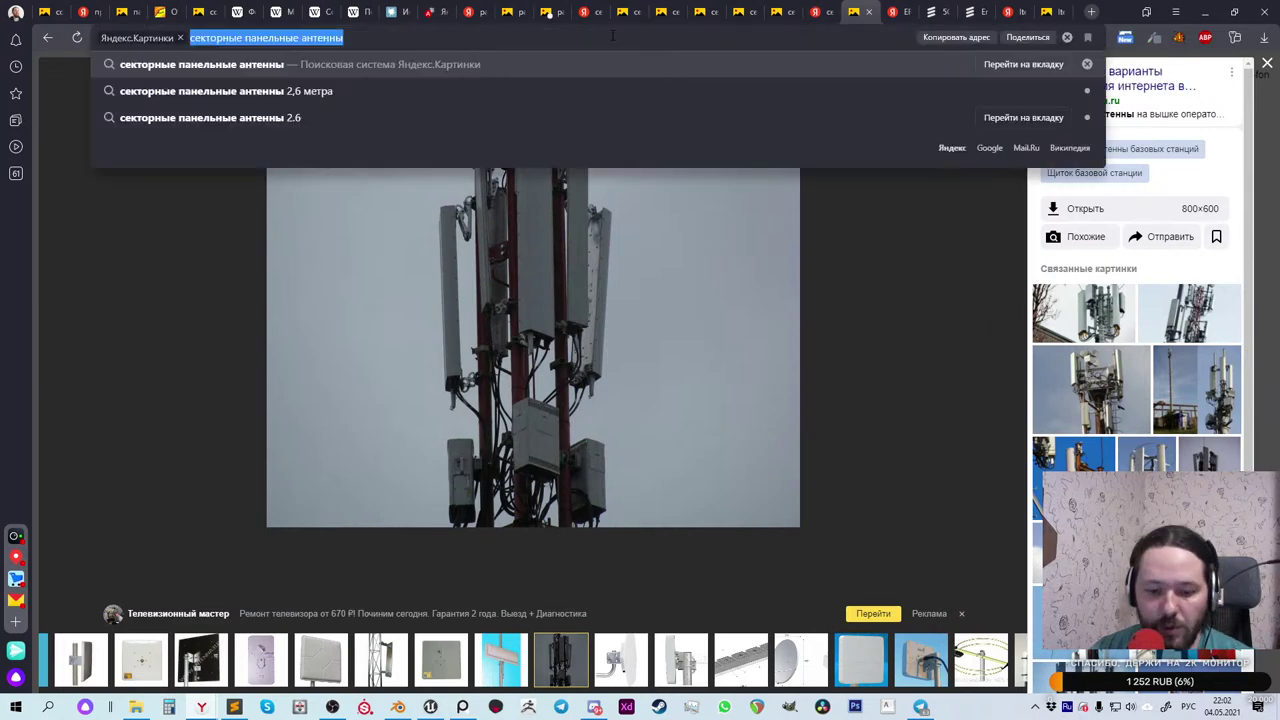
text(lte sector antenna)
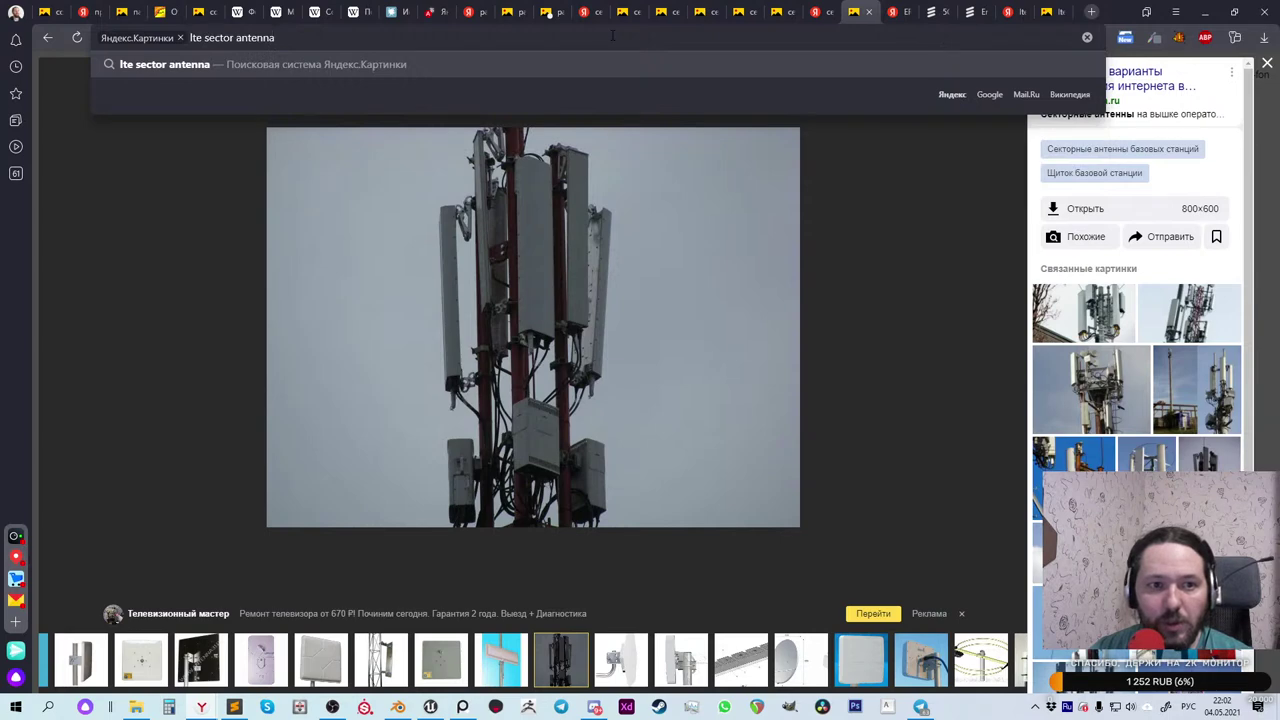
key(Return)
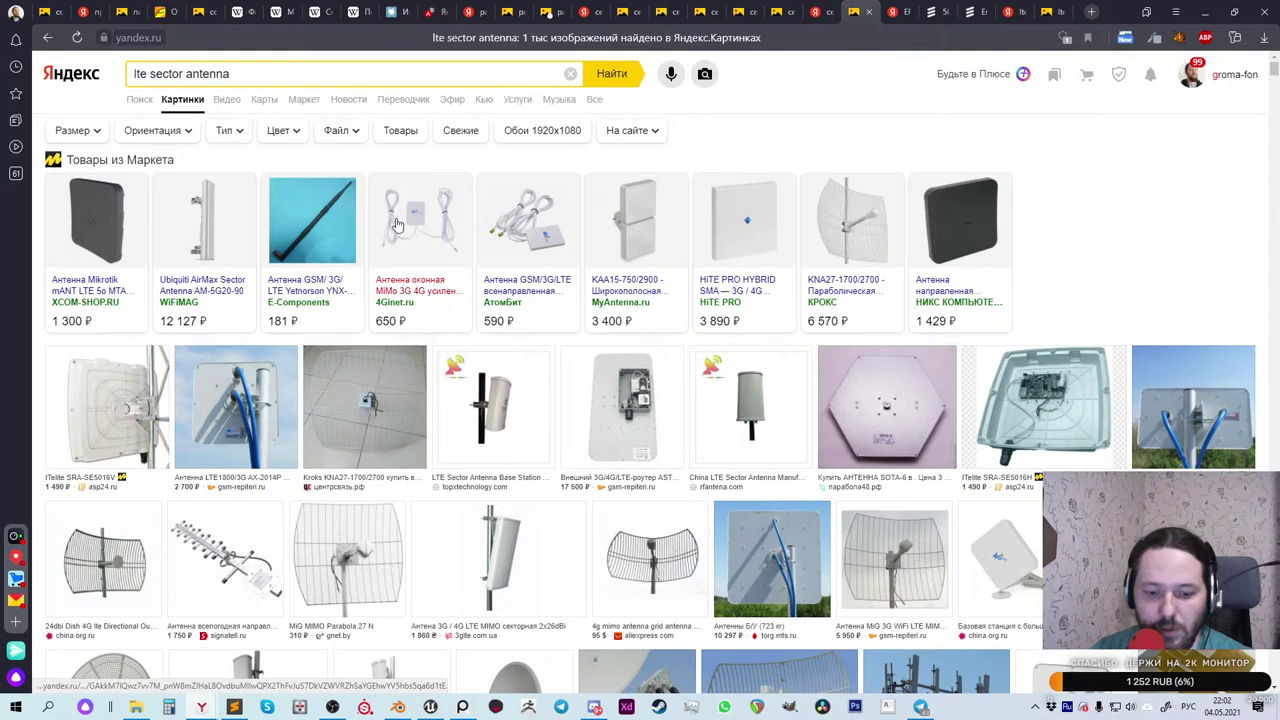
Step: Open an antenna result in a background tab, then return to the sector panel antenna results
middle_click(191, 230)
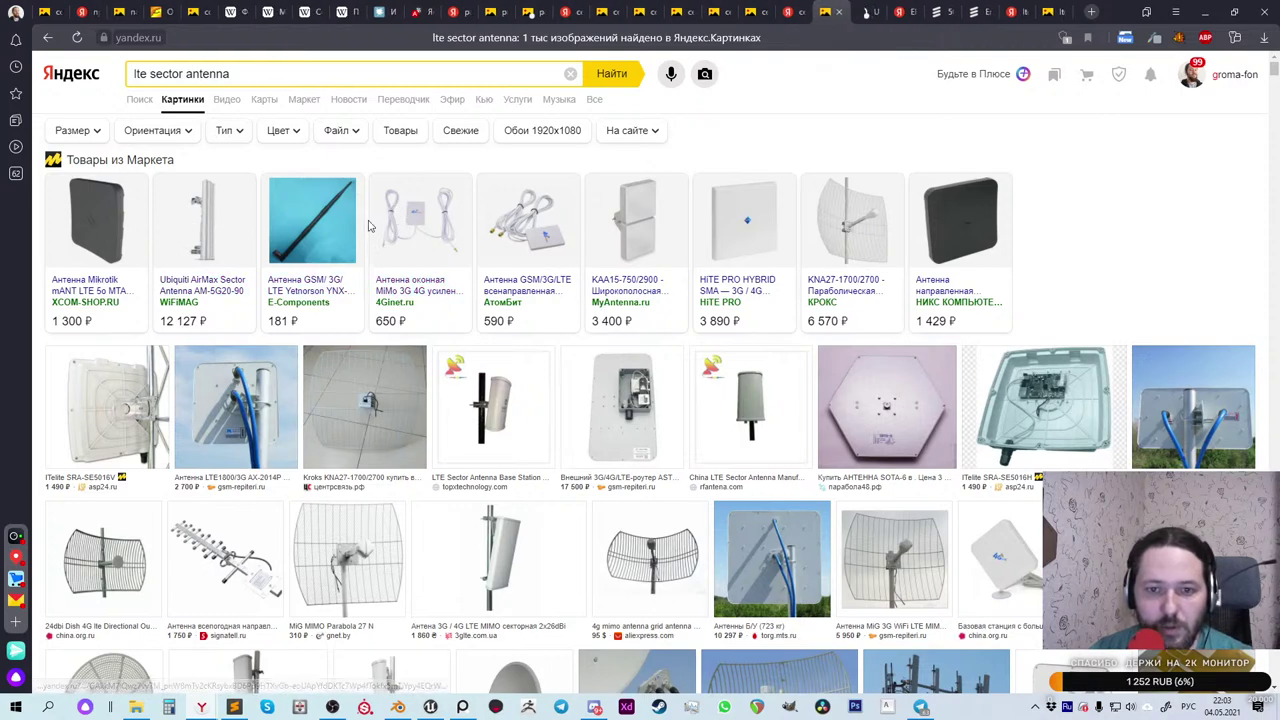
scroll(362, 227, down, 5)
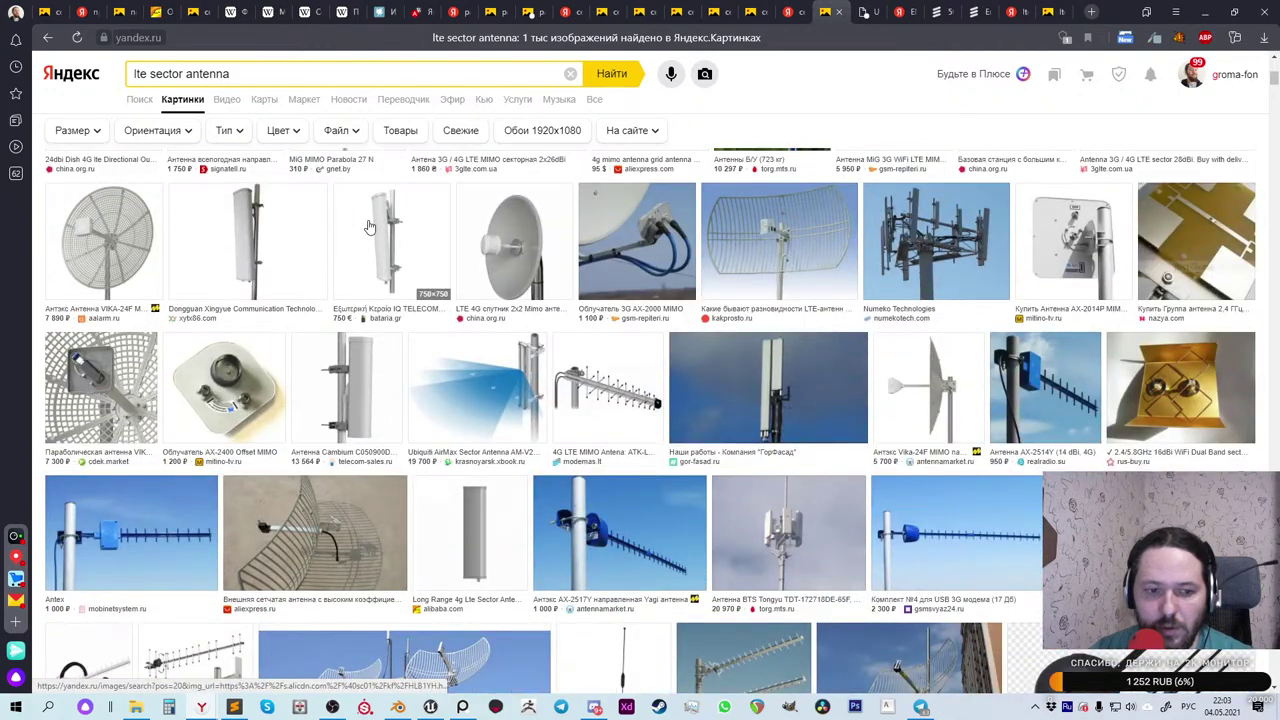
scroll(369, 227, down, 5)
scroll(369, 227, down, 3)
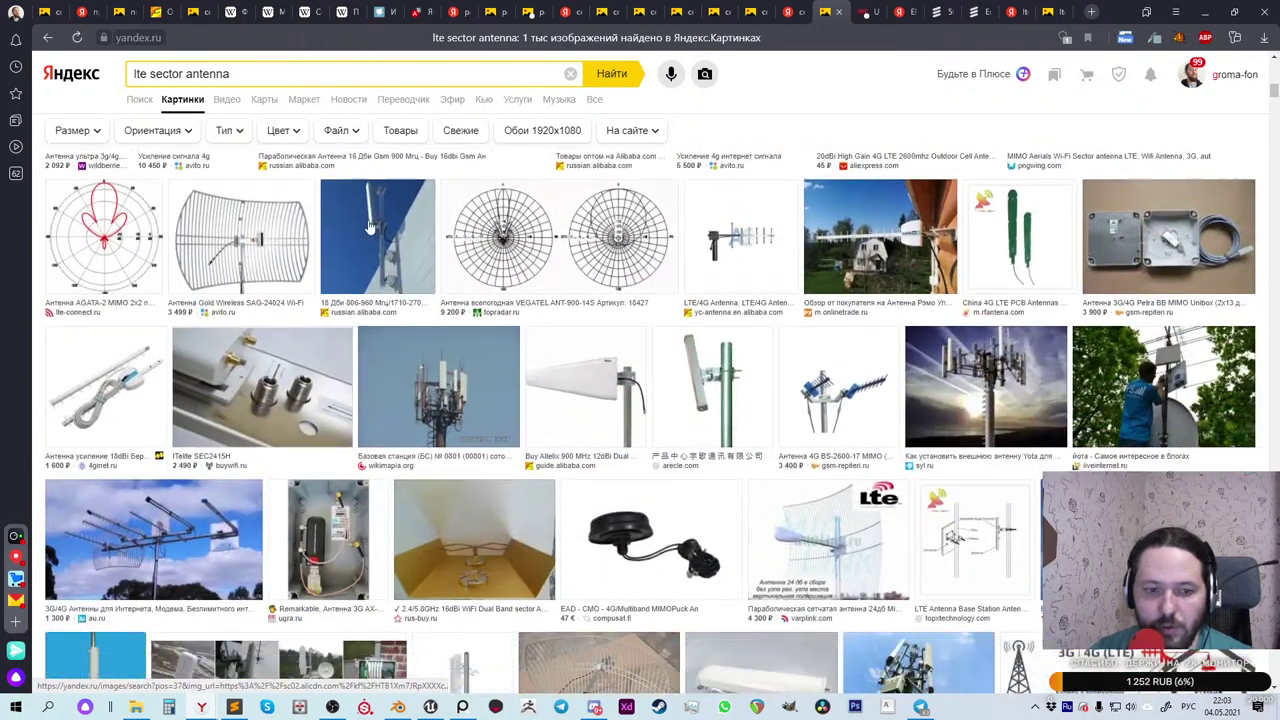
scroll(369, 227, down, 2)
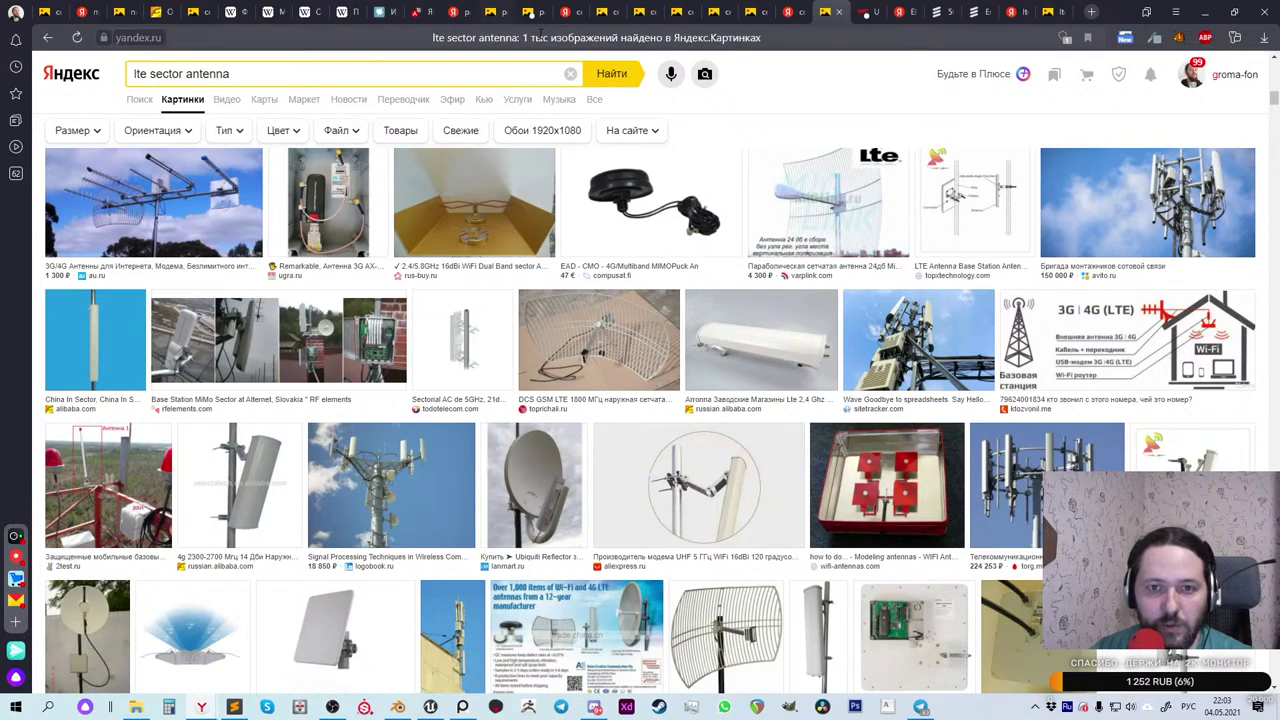
click(790, 15)
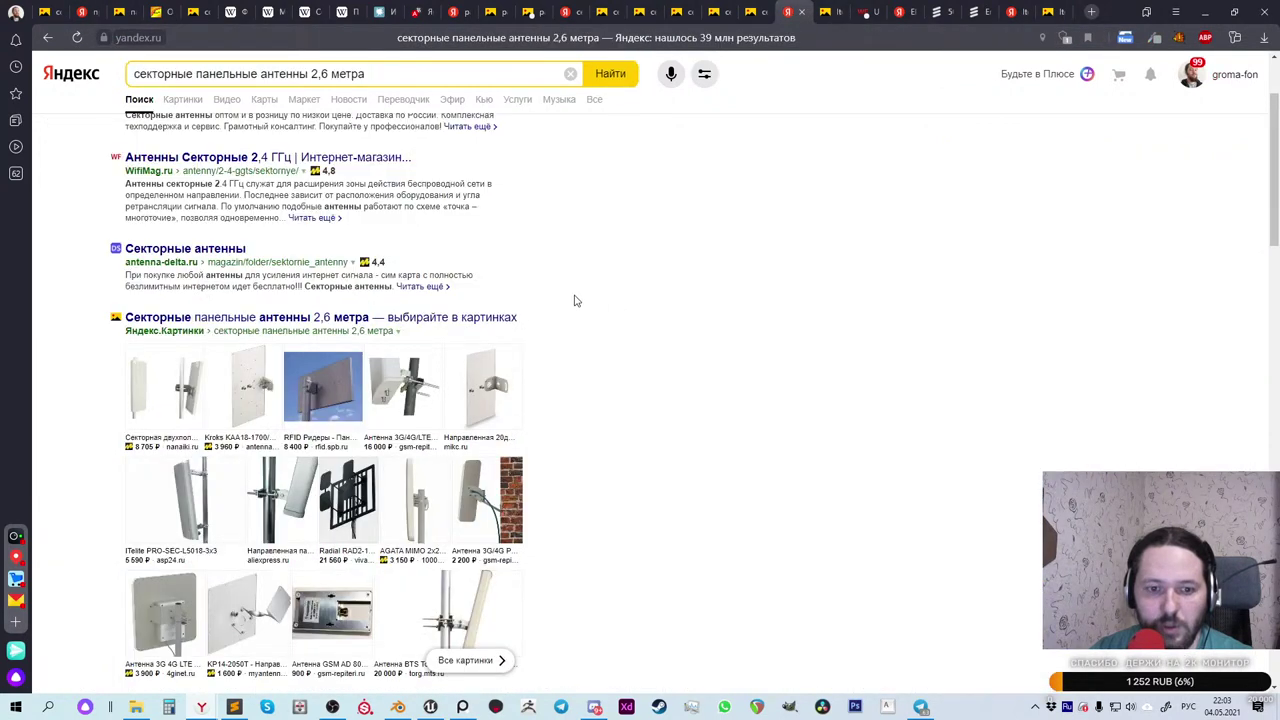
scroll(571, 300, down, 3)
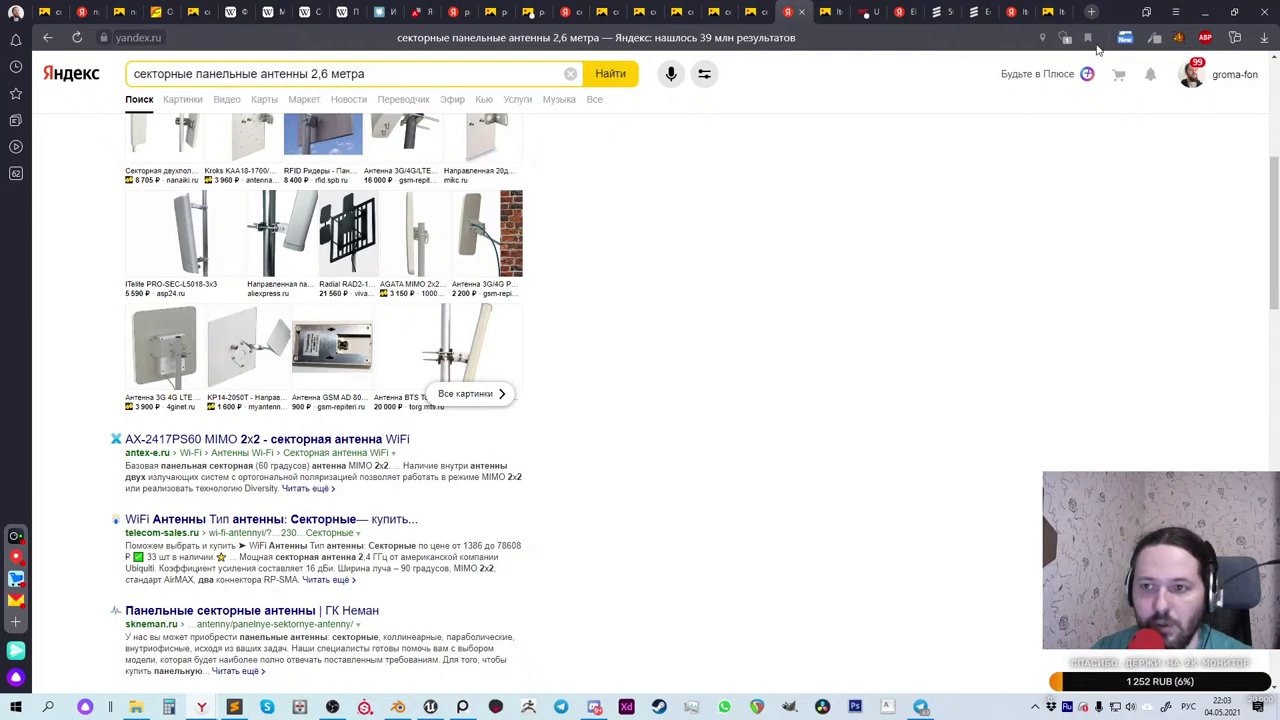
Step: In a new incognito window, search 'lte sector antenna' and show the image results
right_click(1091, 12)
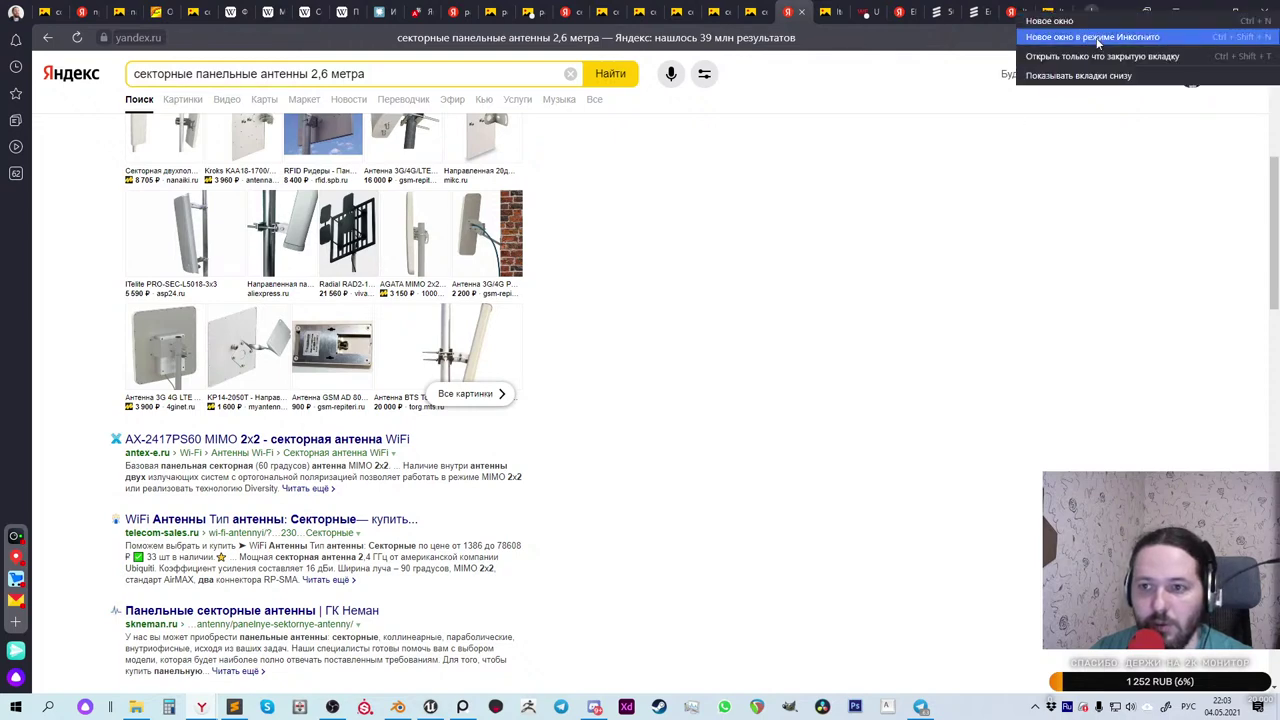
click(1097, 38)
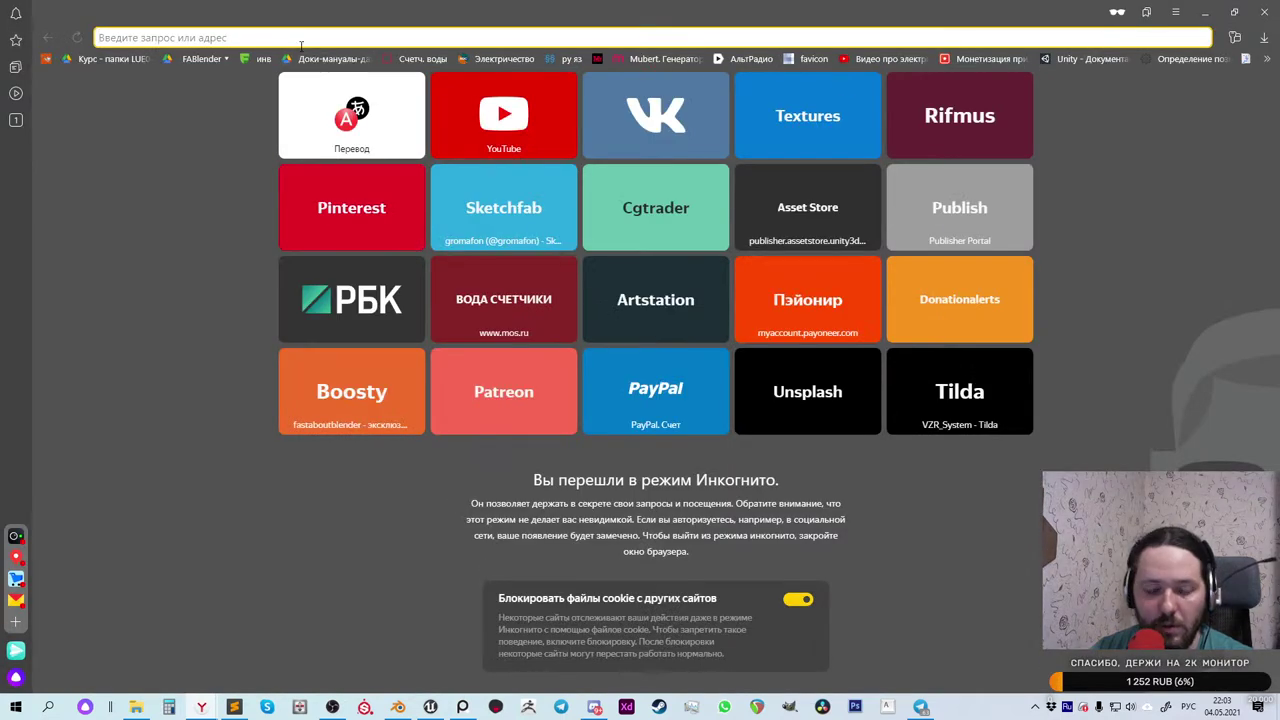
text(lte sector antenna)
key(Return)
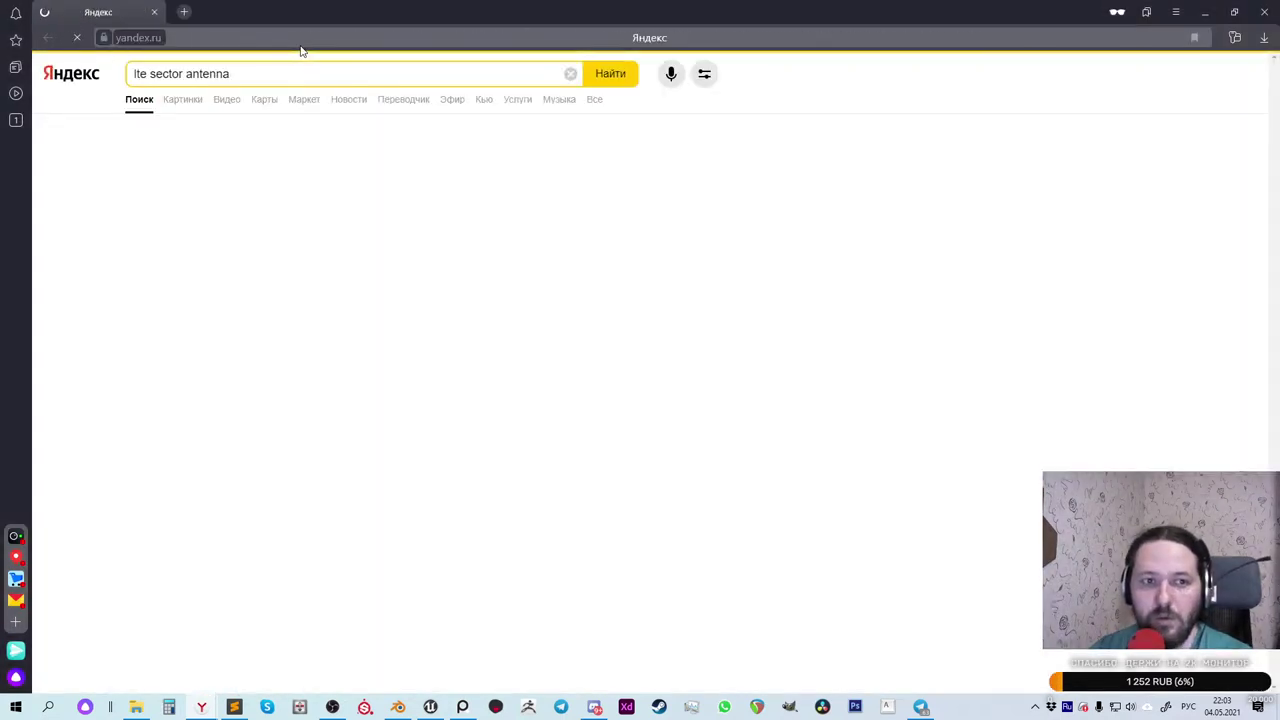
click(183, 99)
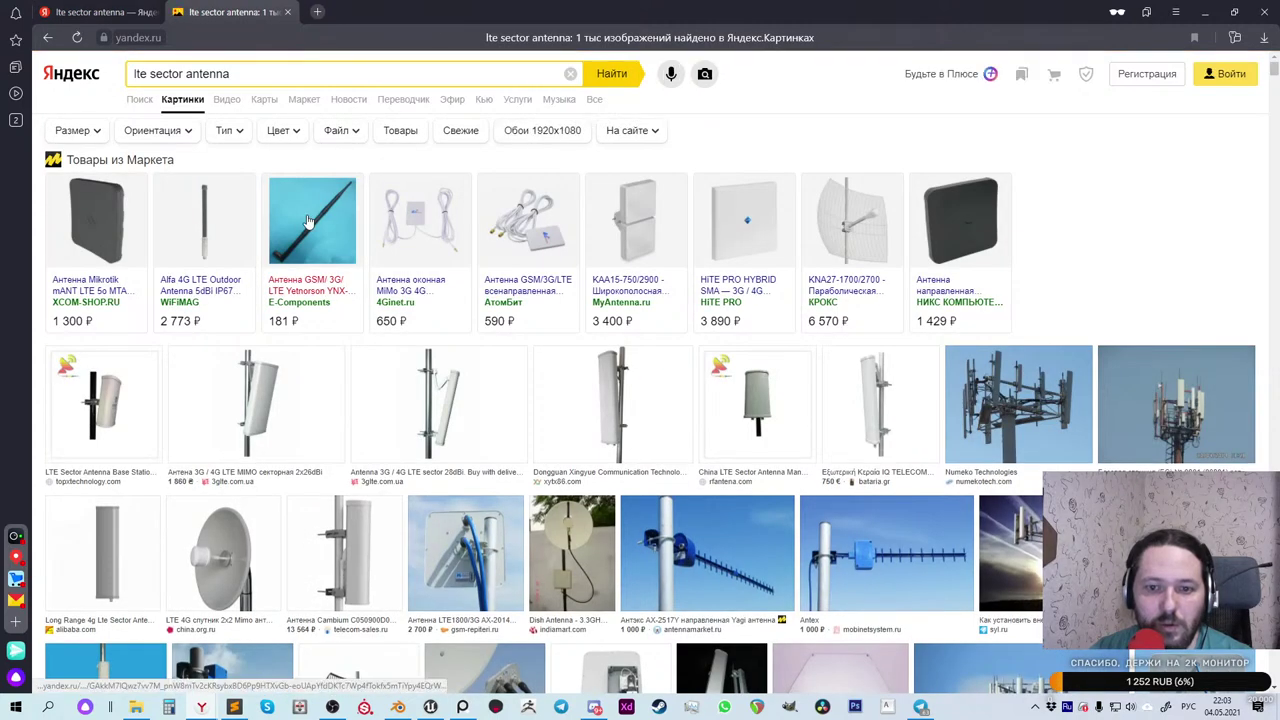
scroll(309, 221, down, 2)
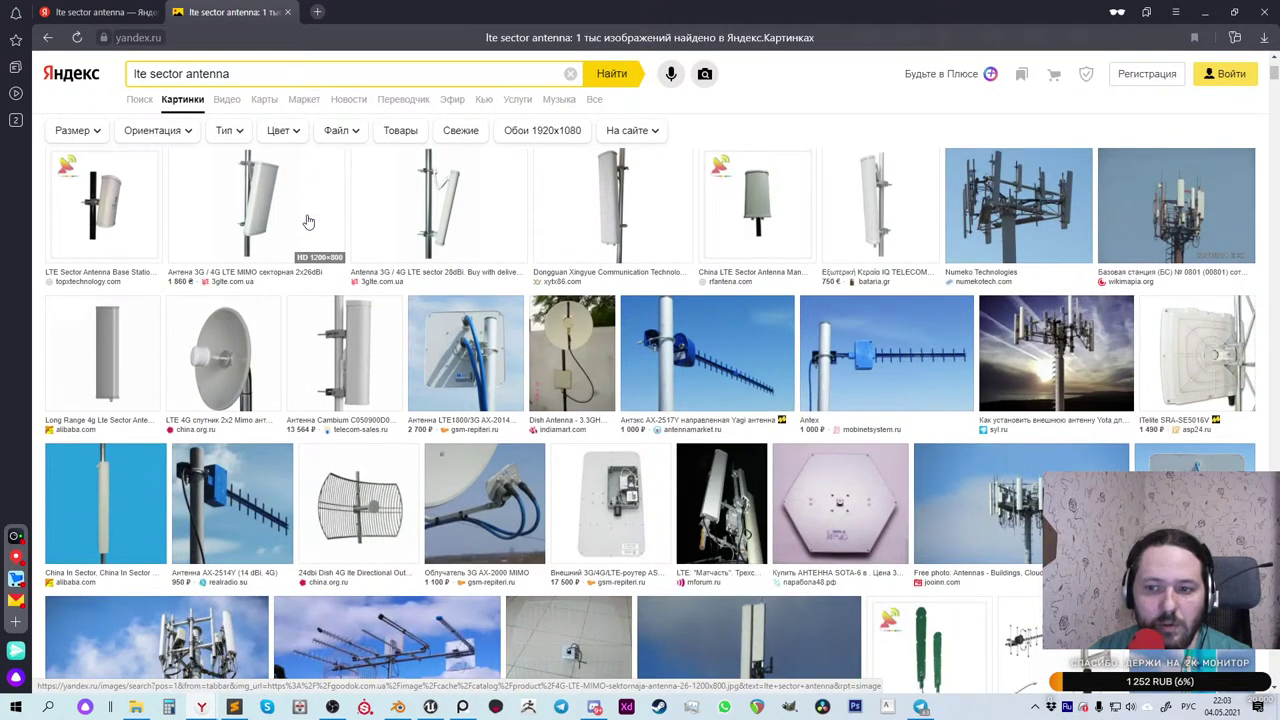
scroll(309, 221, down, 2)
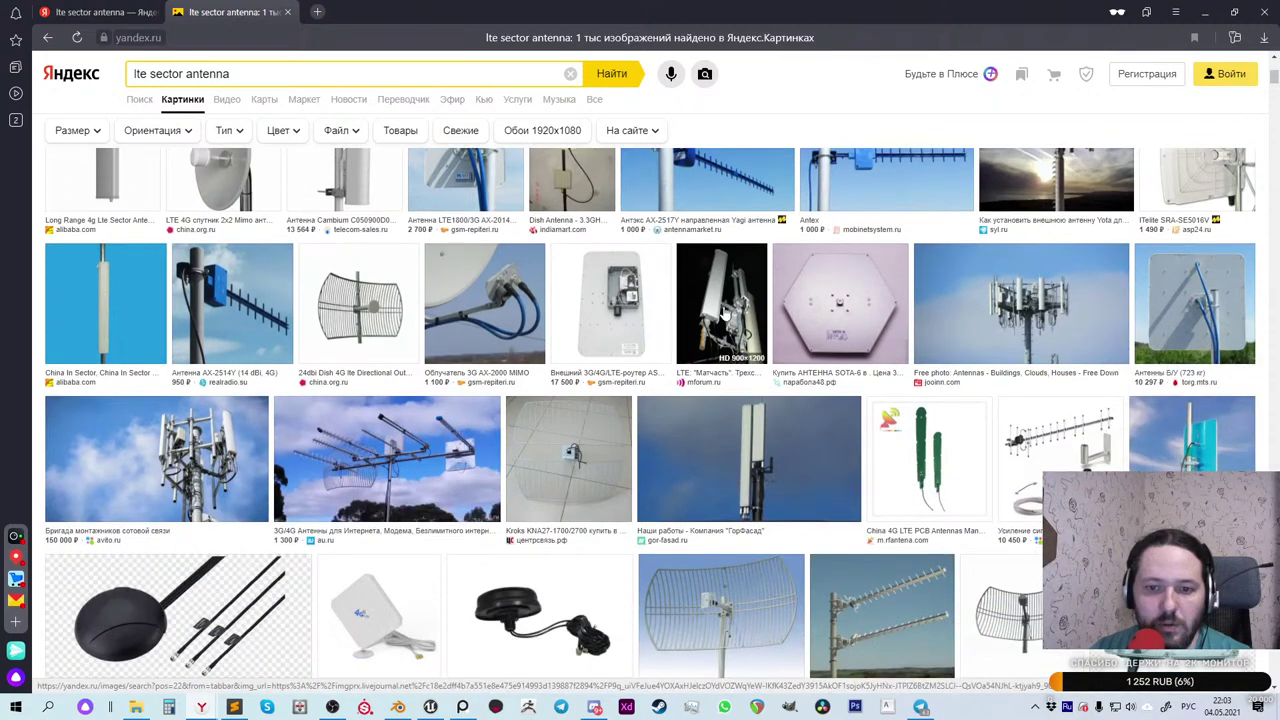
Step: Copy the LTE: Матчасть night photo of tower-mounted sector antennas
click(725, 314)
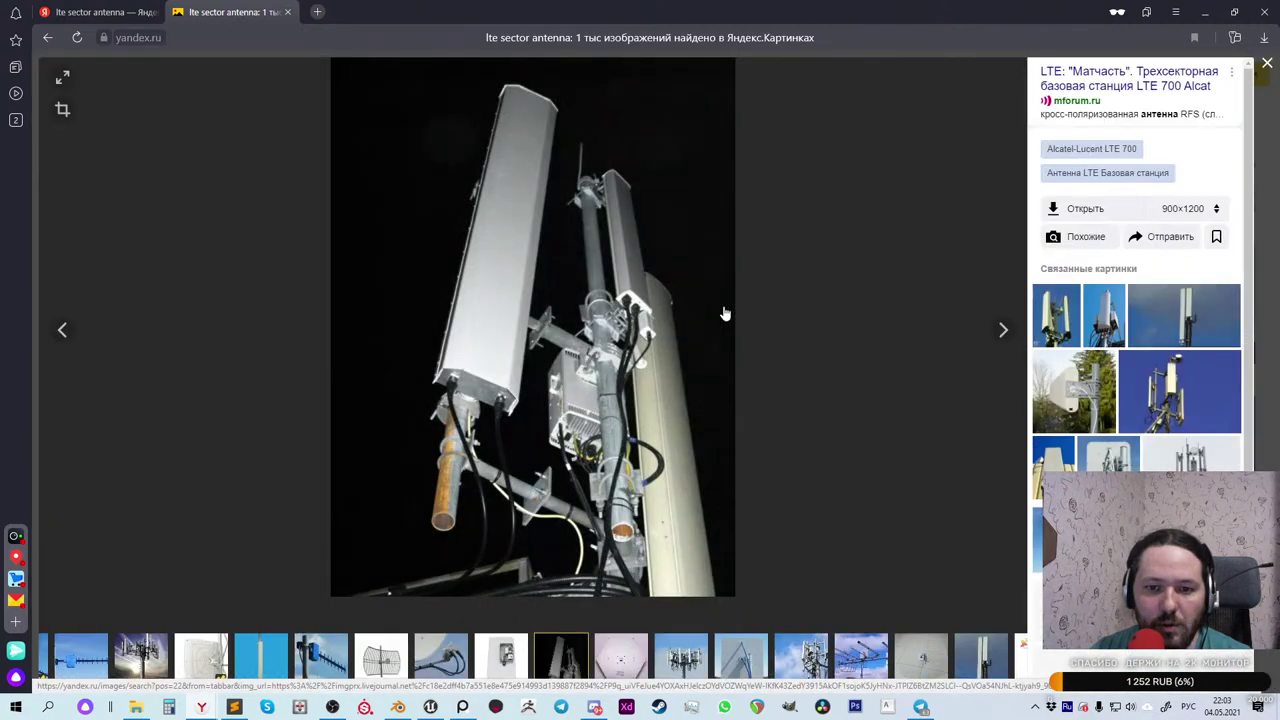
right_click(504, 299)
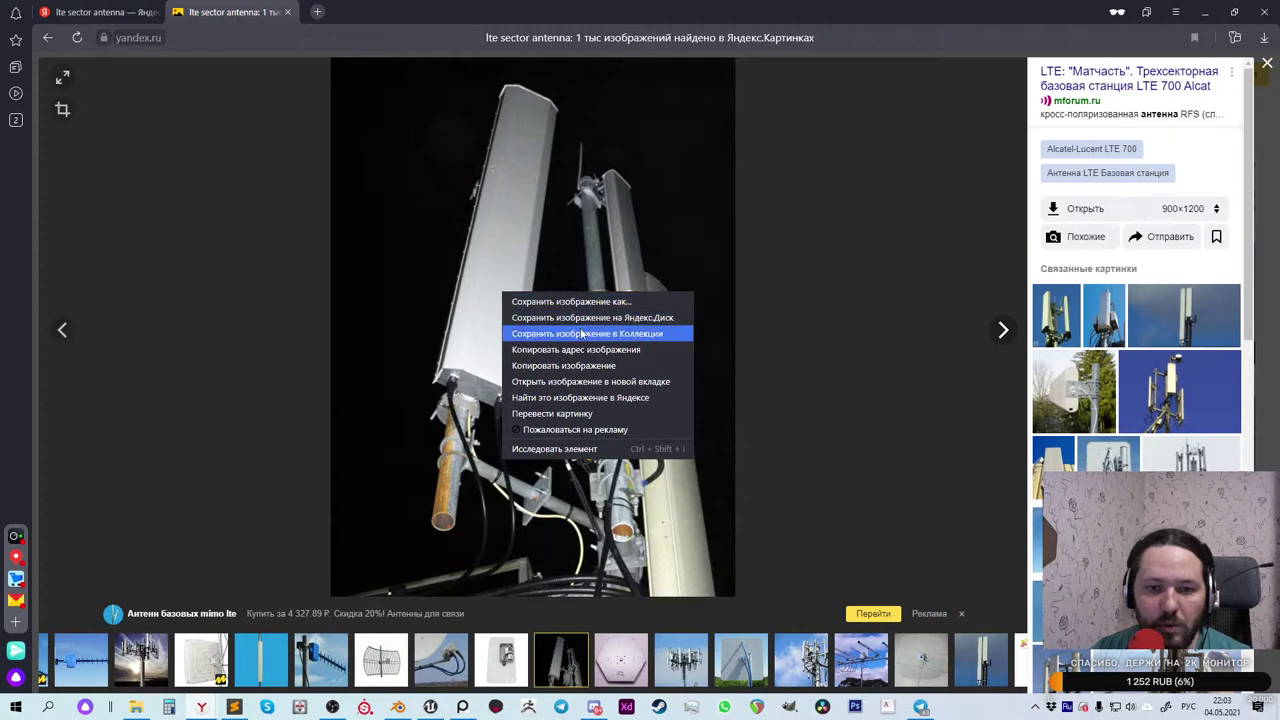
click(569, 366)
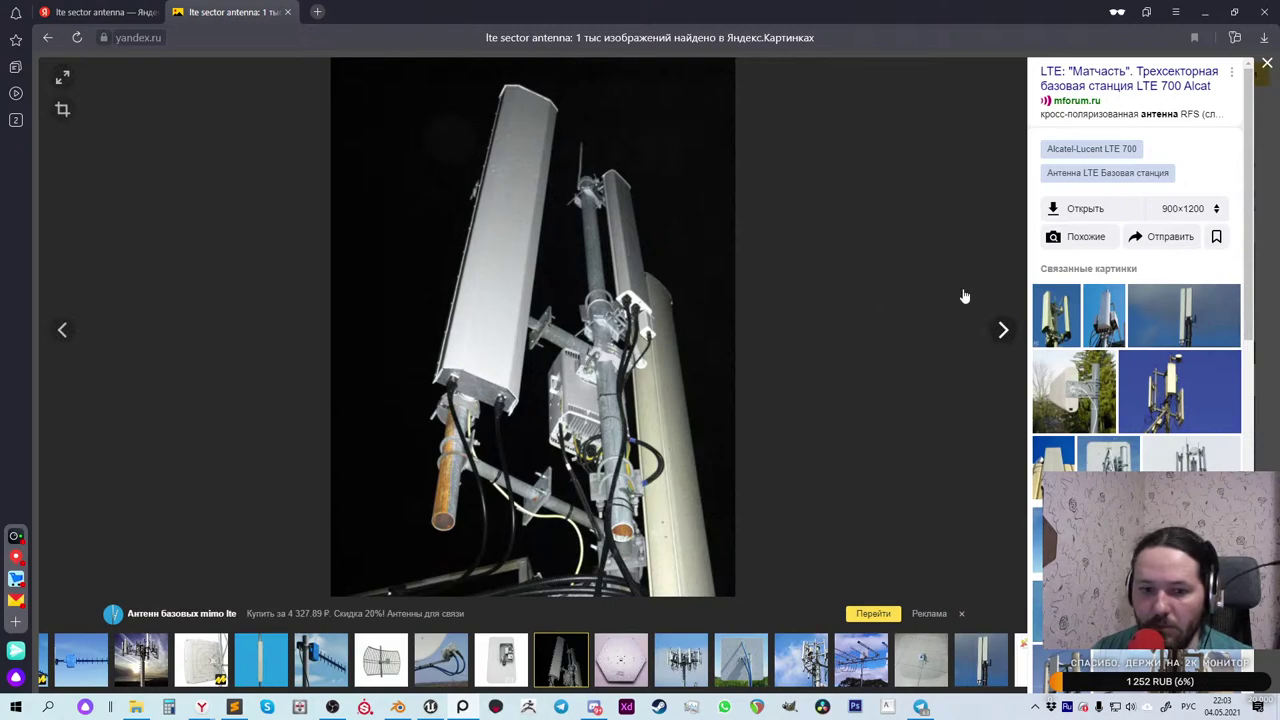
scroll(752, 303, down, 2)
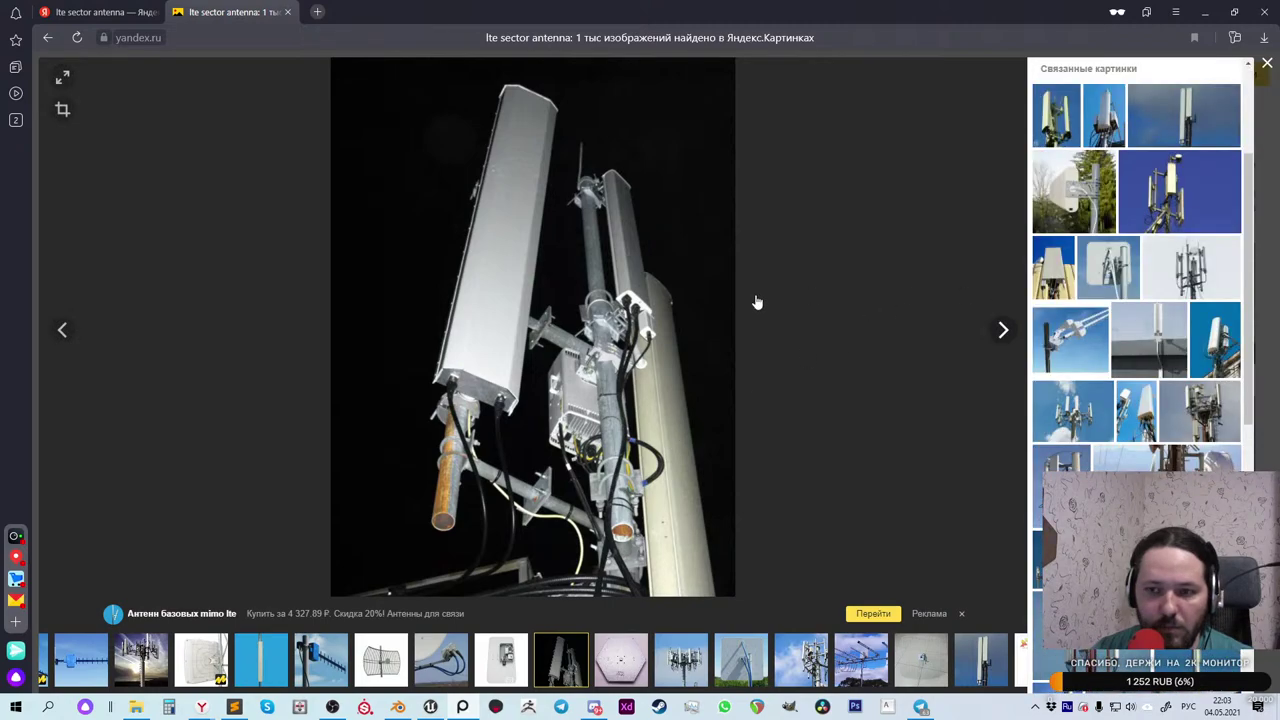
click(1266, 62)
Step: Scroll further and view the radioscanner tower antenna photo full size
mouse_move(684, 284)
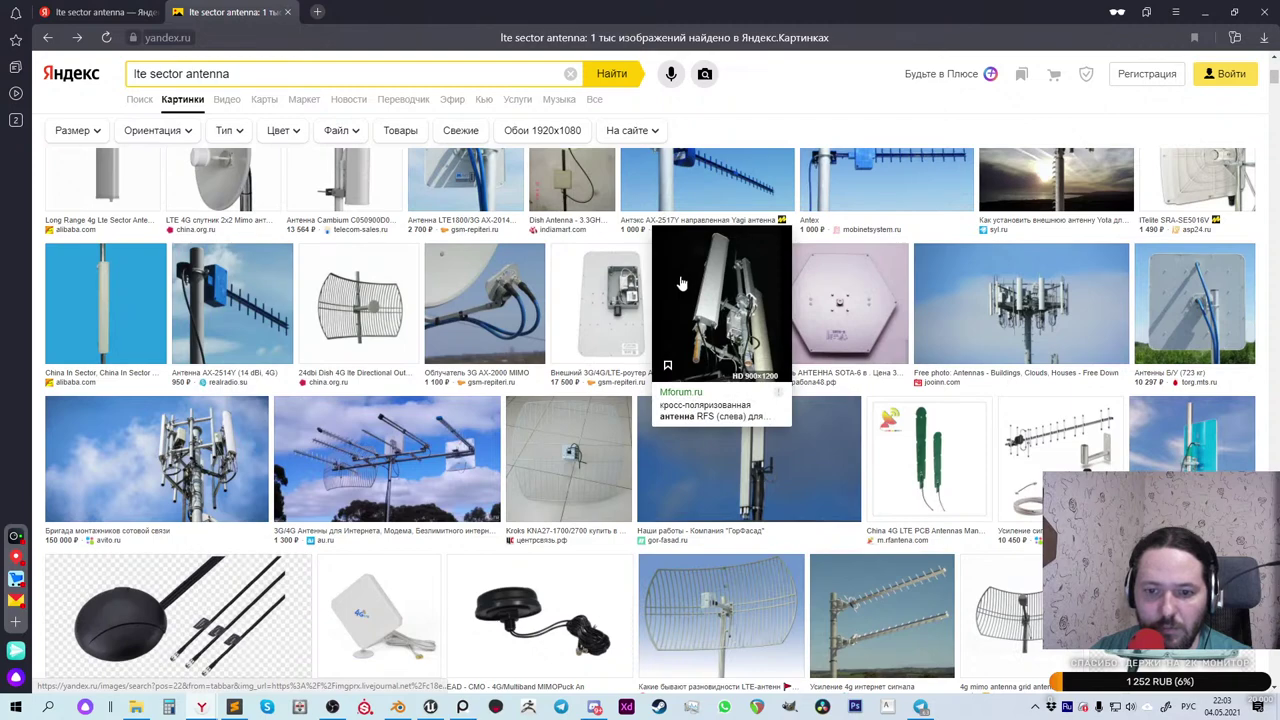
scroll(681, 284, down, 2)
scroll(681, 284, down, 3)
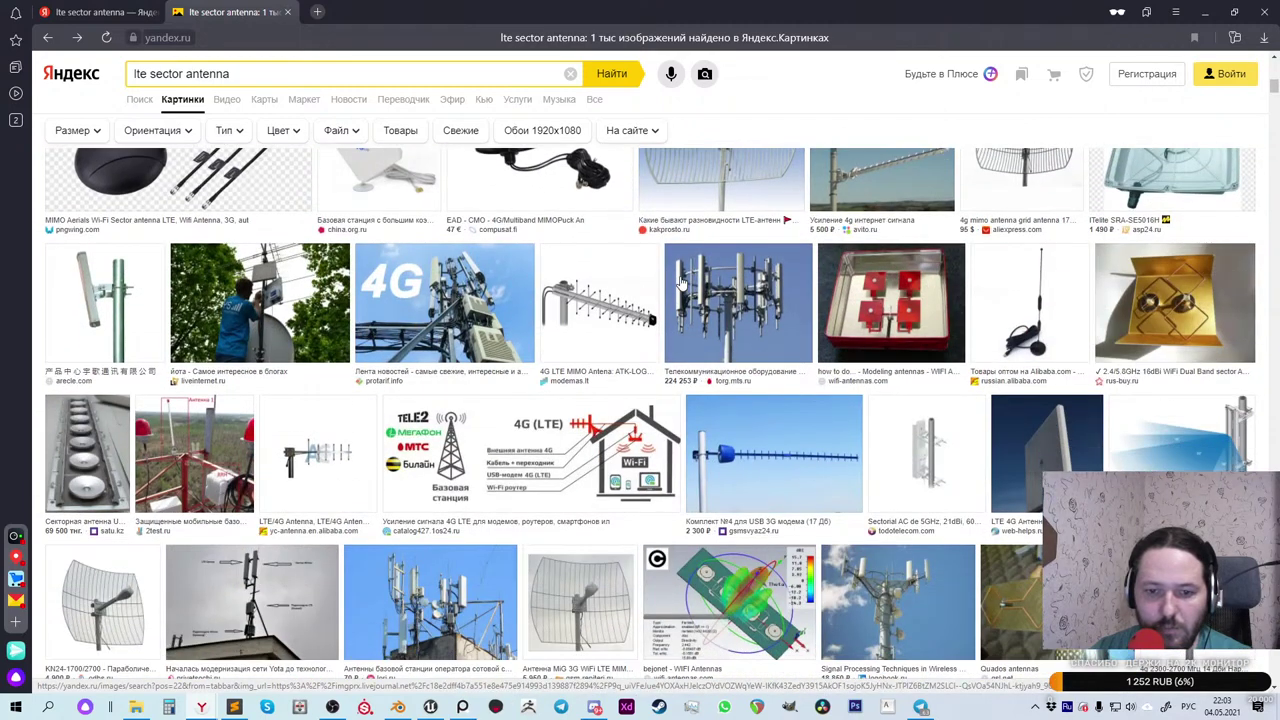
scroll(681, 284, down, 3)
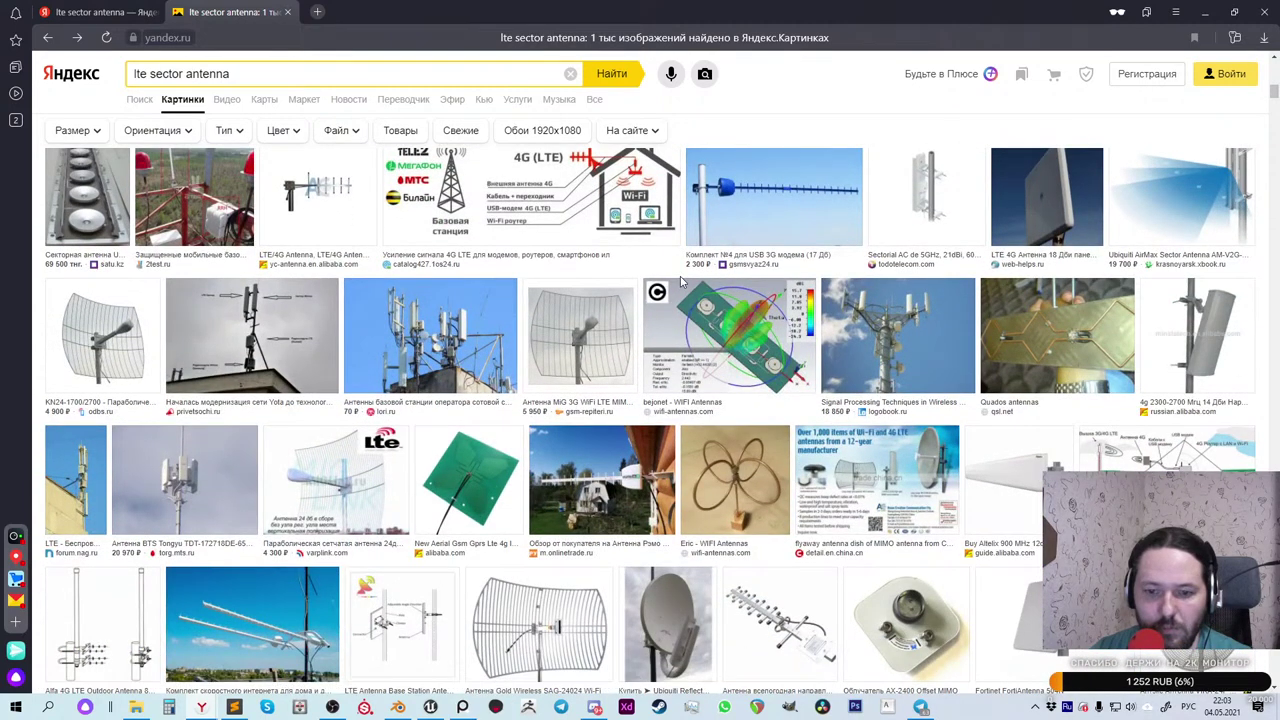
scroll(681, 284, down, 2)
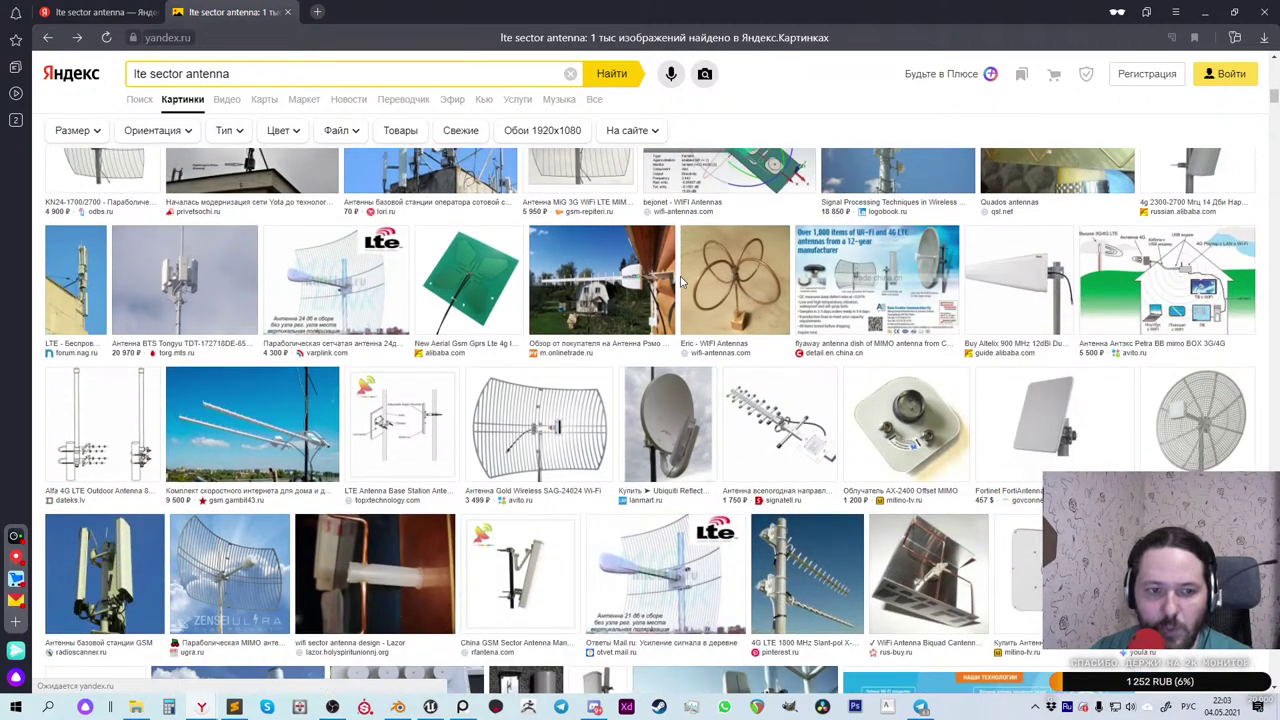
scroll(681, 284, down, 1)
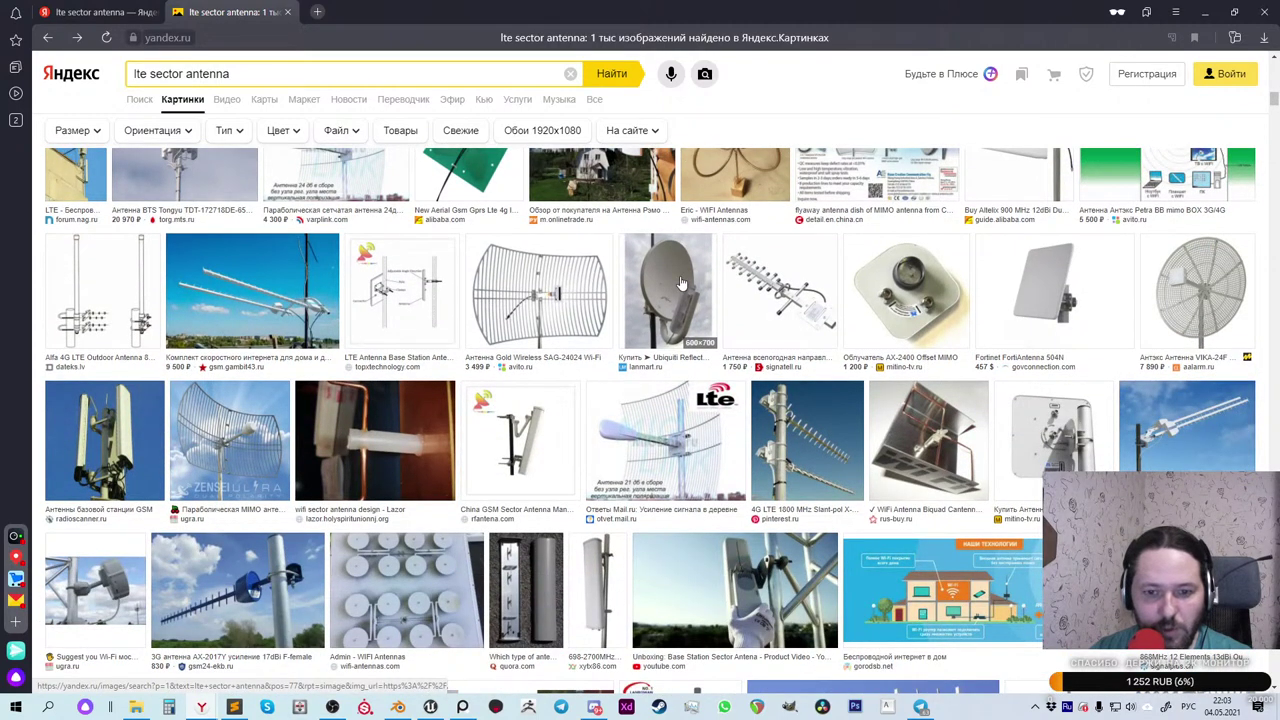
scroll(681, 284, down, 1)
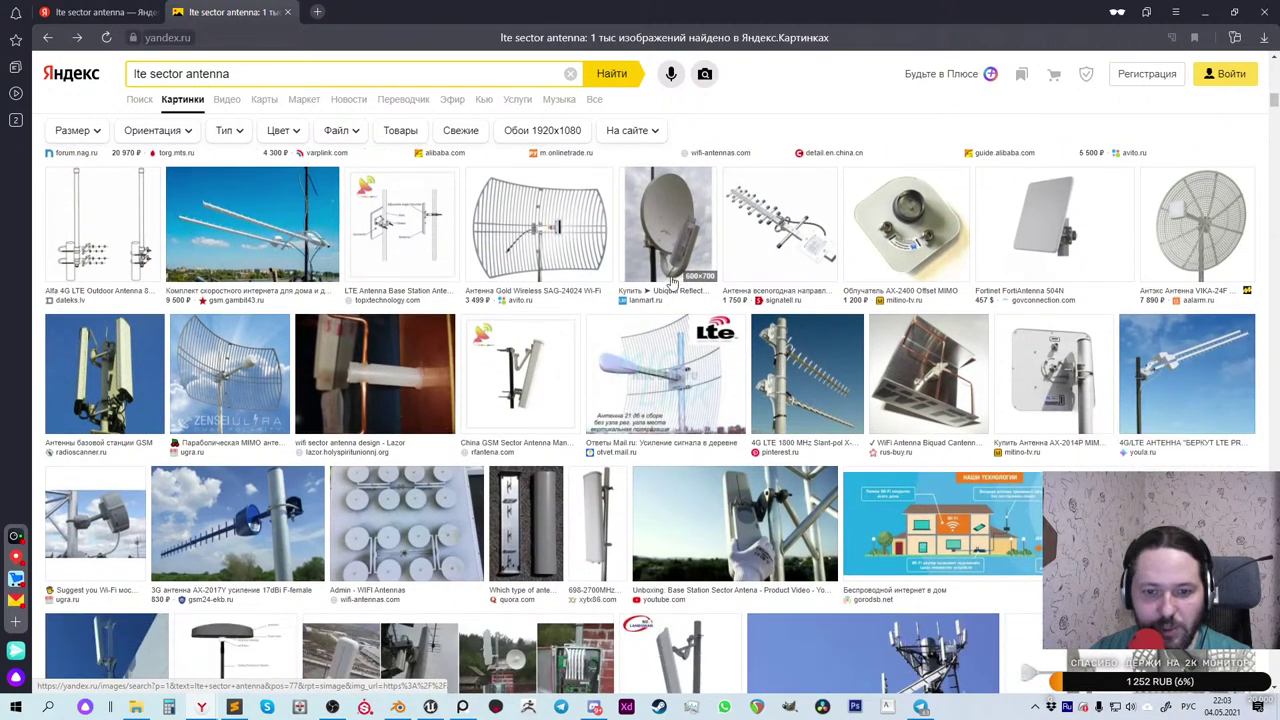
click(117, 383)
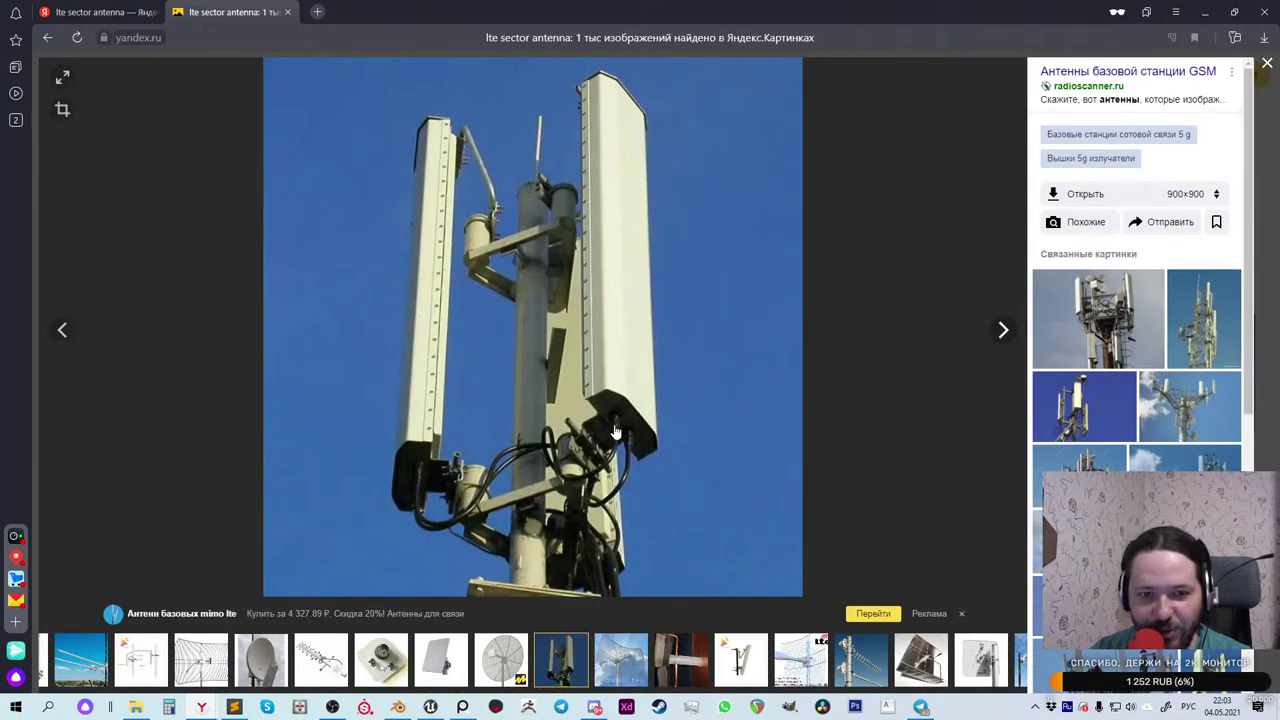
click(1267, 63)
Step: Keep scrolling down the lte sector antenna image results
scroll(727, 300, down, 2)
scroll(727, 300, down, 3)
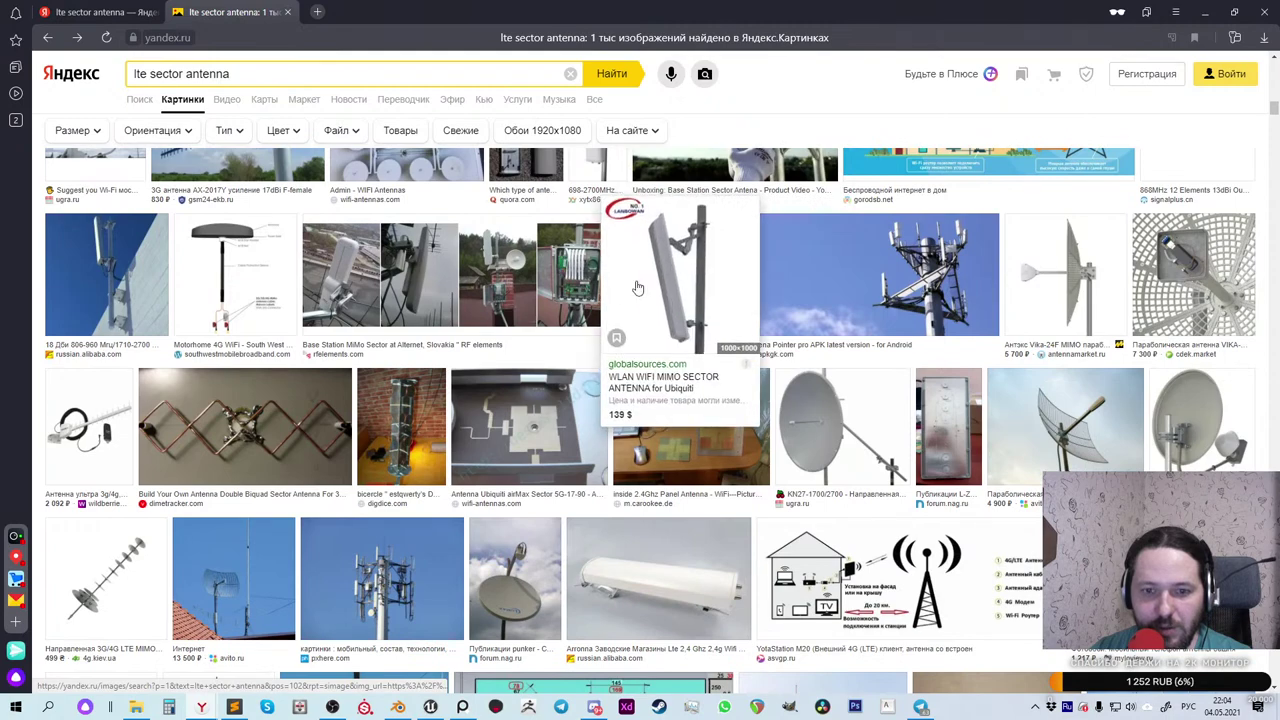
scroll(676, 270, down, 2)
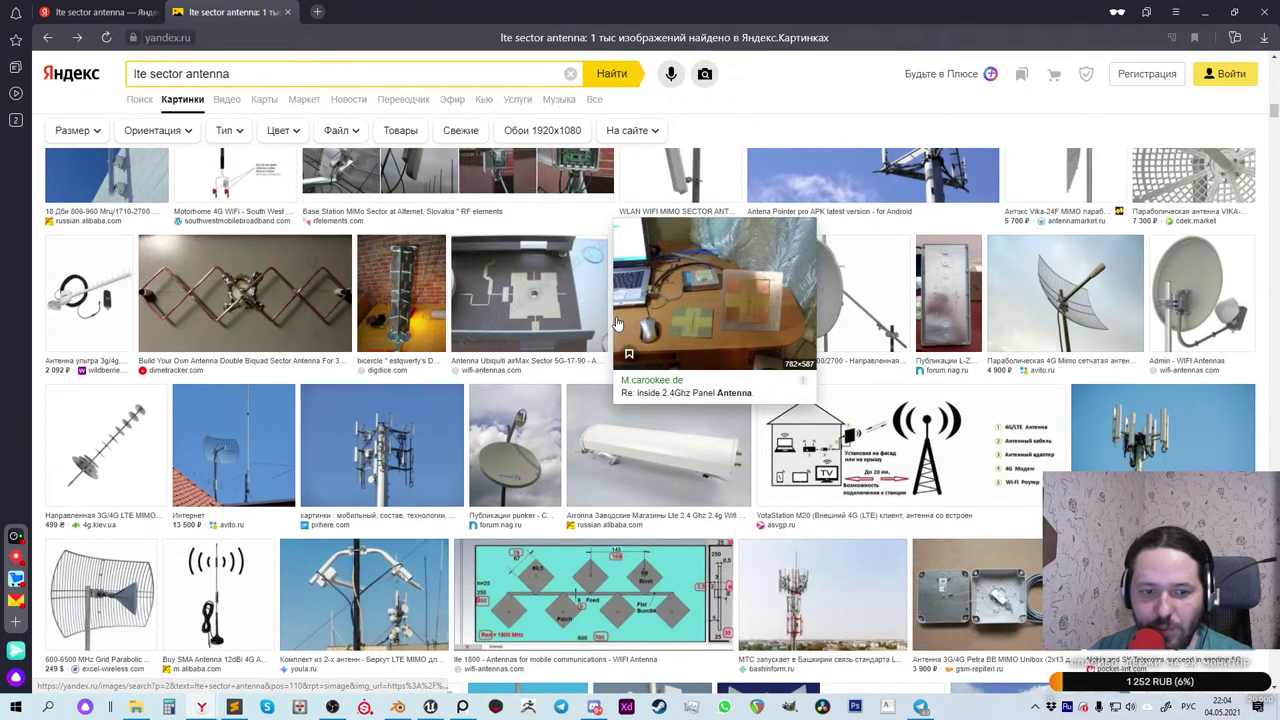
scroll(617, 323, down, 2)
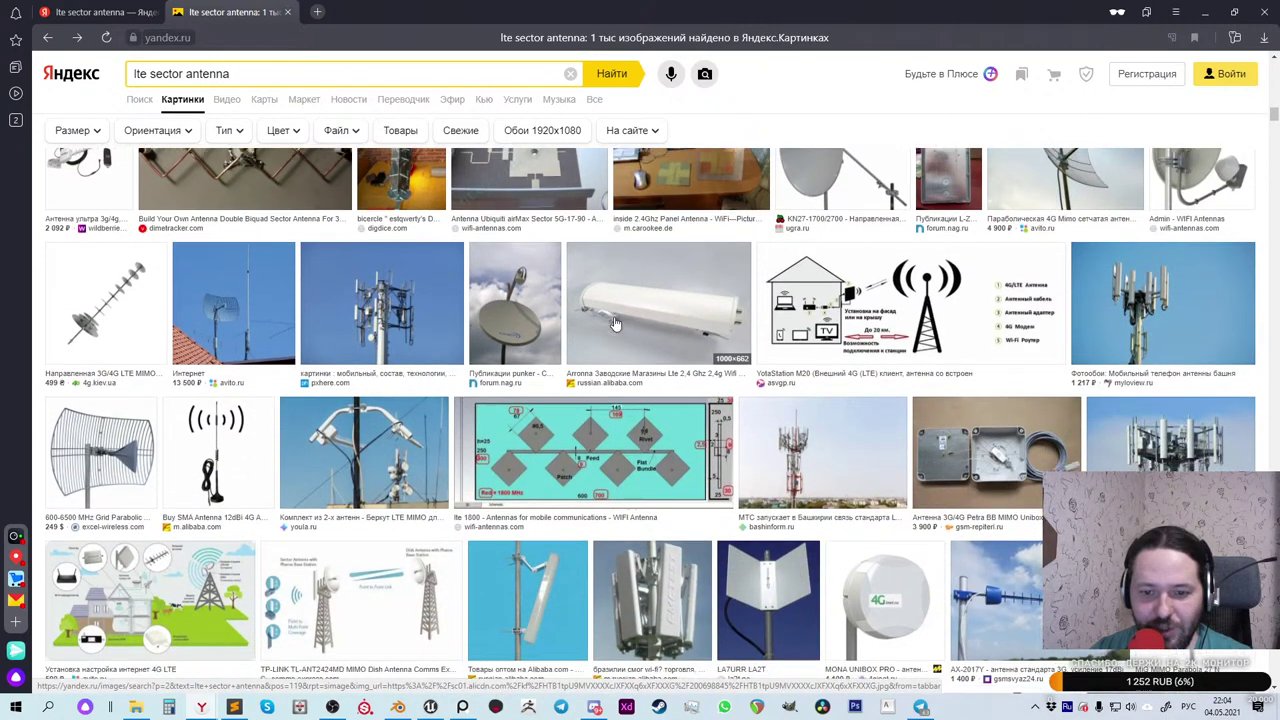
scroll(617, 323, down, 2)
scroll(617, 323, down, 2)
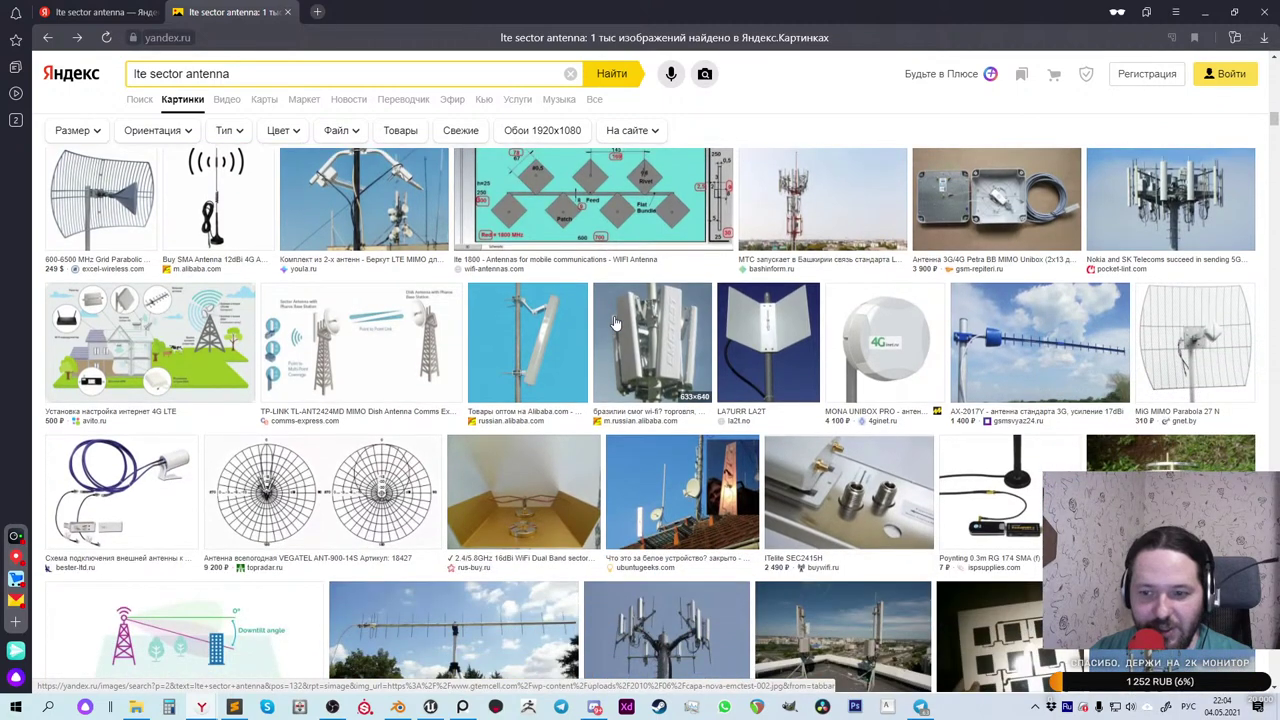
scroll(617, 323, down, 1)
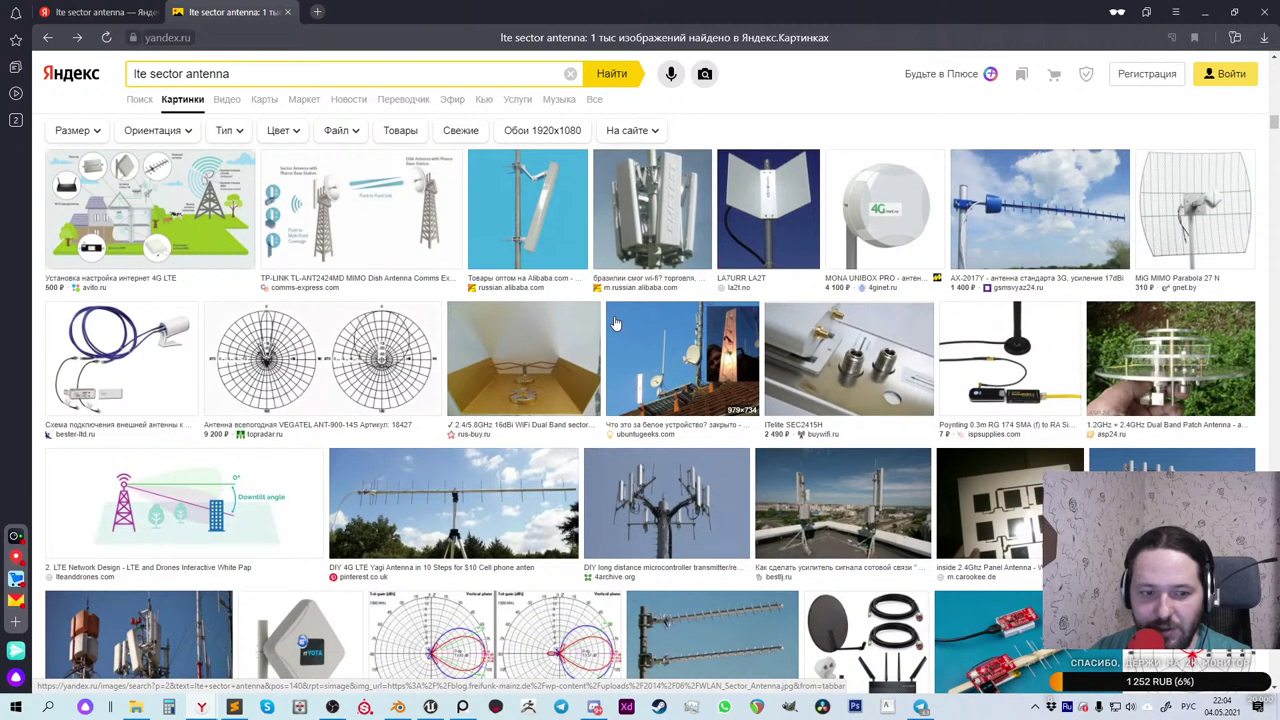
scroll(617, 323, down, 2)
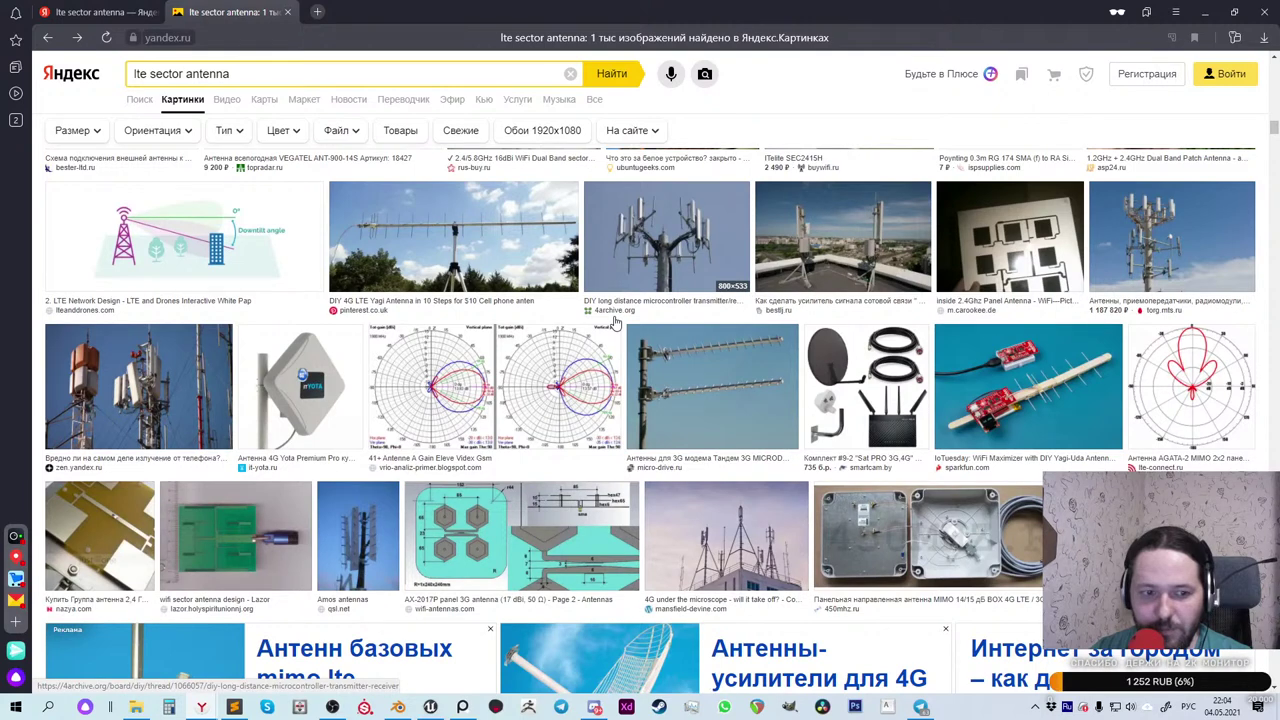
Step: Copy the red-and-white lattice tower photo and switch to the Kathrein catalog window
click(168, 405)
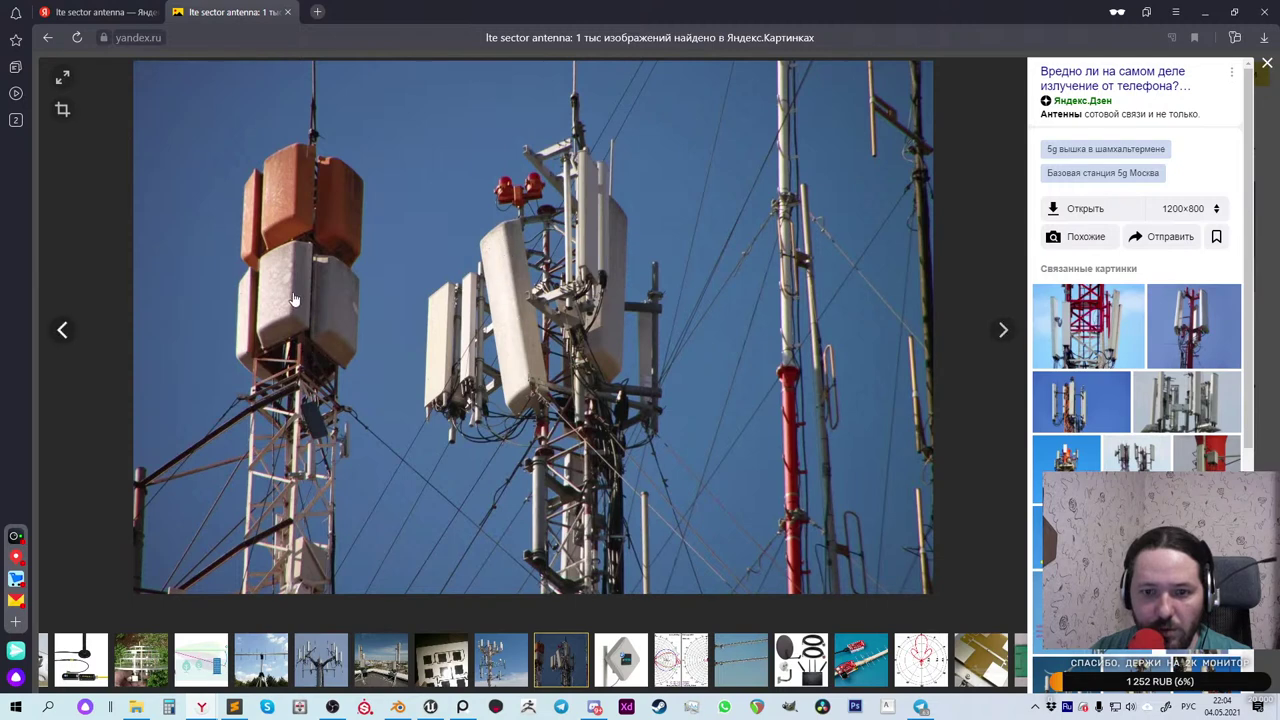
right_click(529, 321)
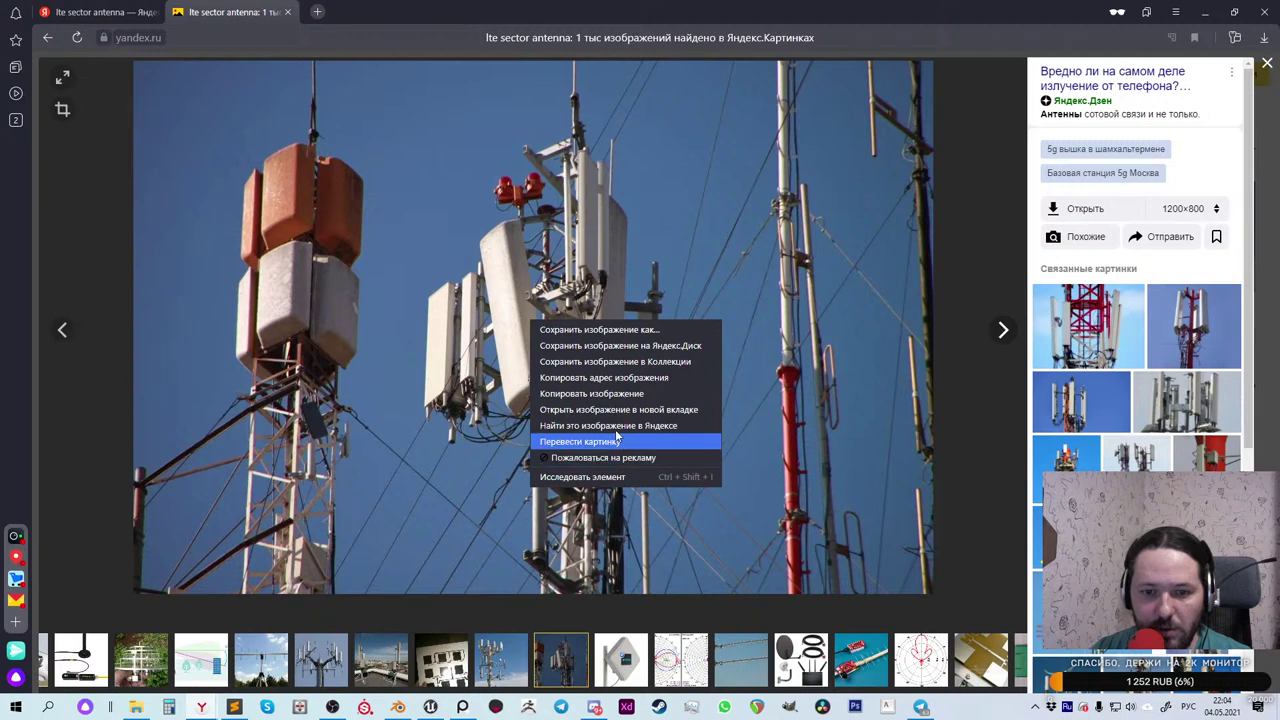
click(612, 395)
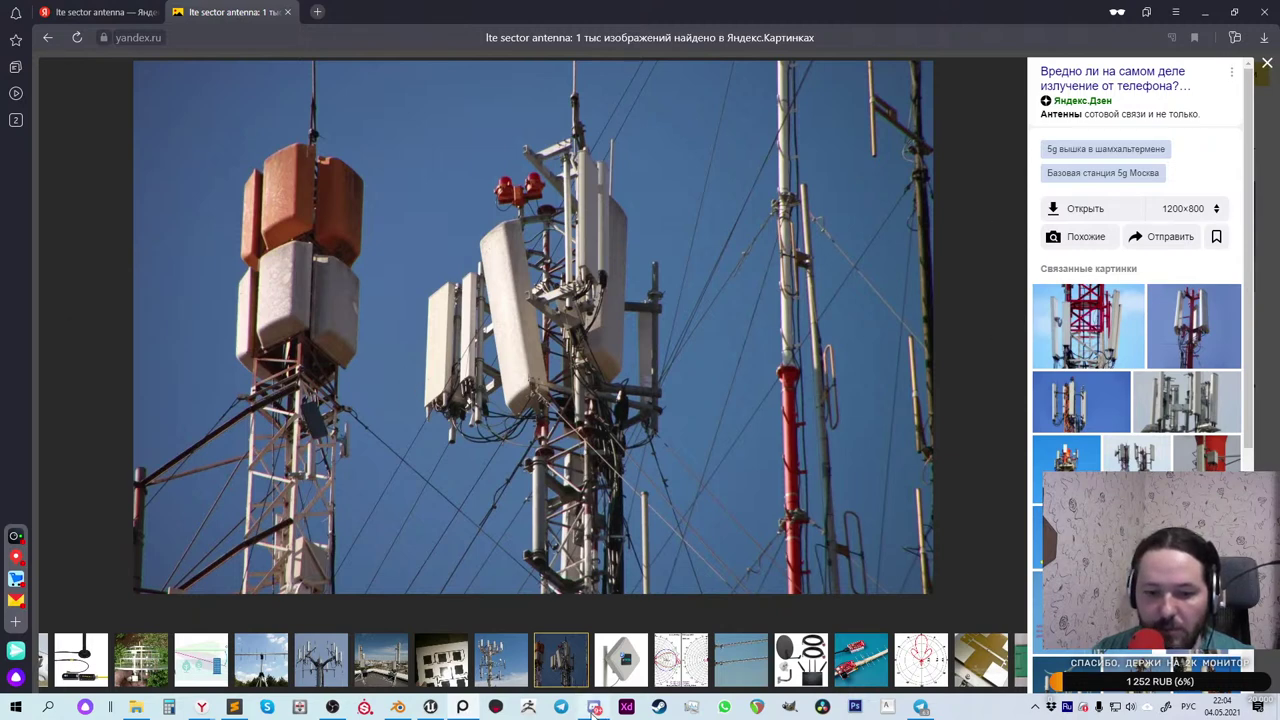
mouse_move(593, 709)
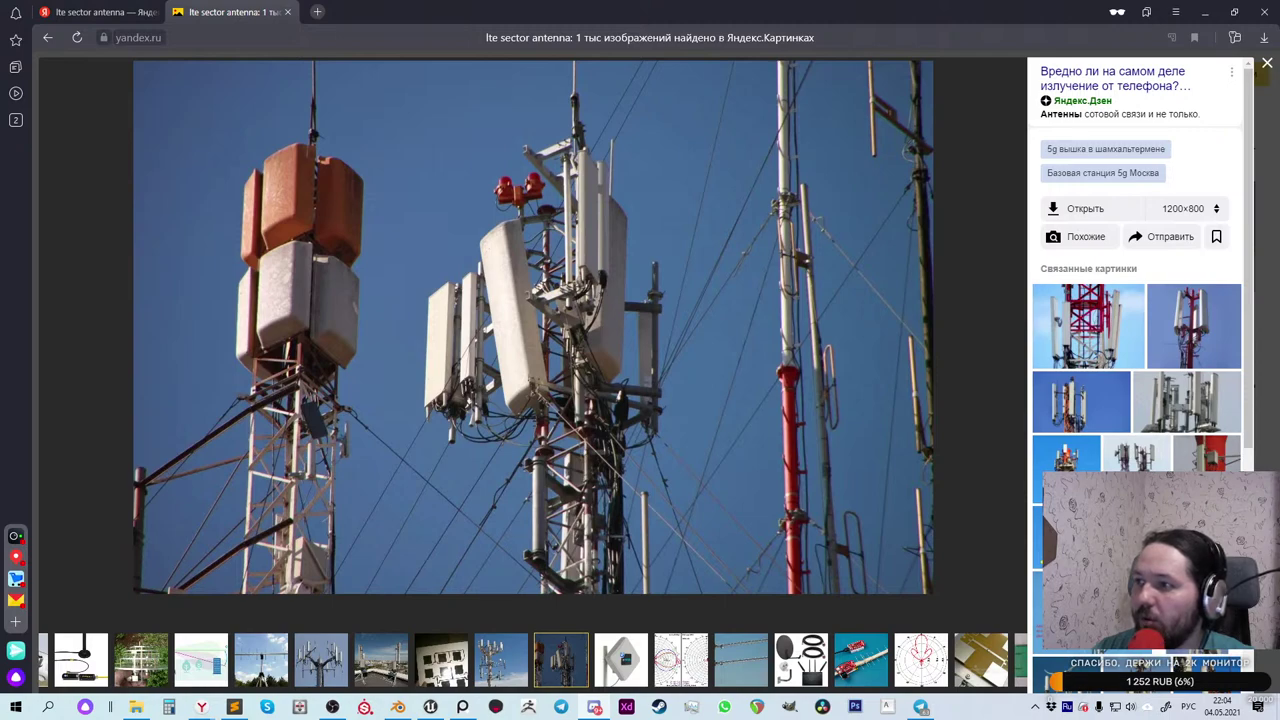
key(alt+Tab)
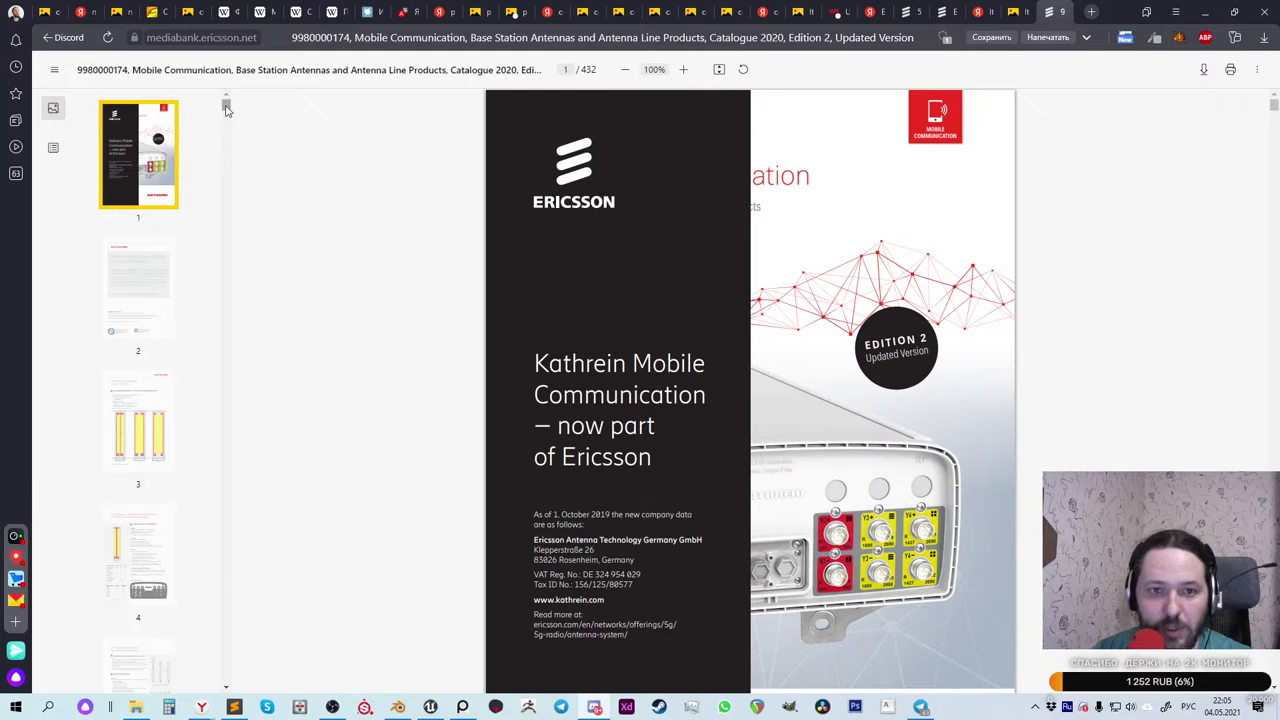
Step: Scroll the Kathrein catalogue back from page 287 to the 85010097 mast clamp on page 284
drag(226, 106, 219, 487)
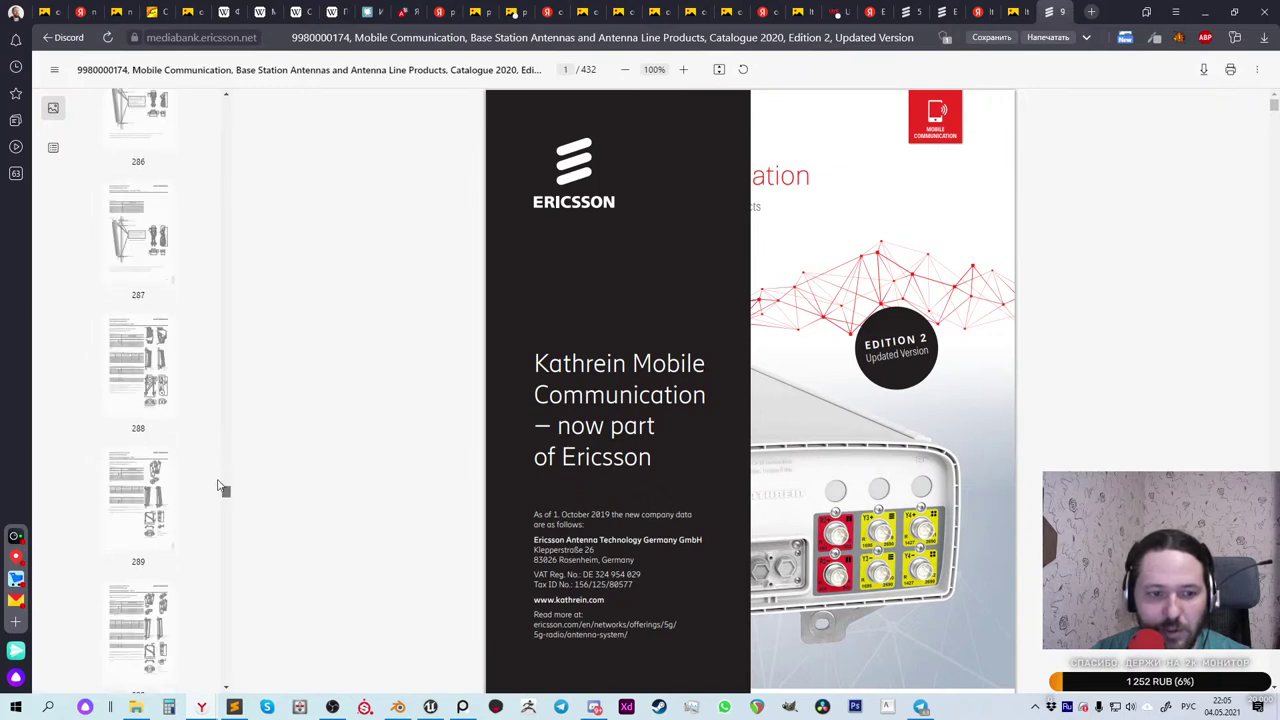
click(135, 245)
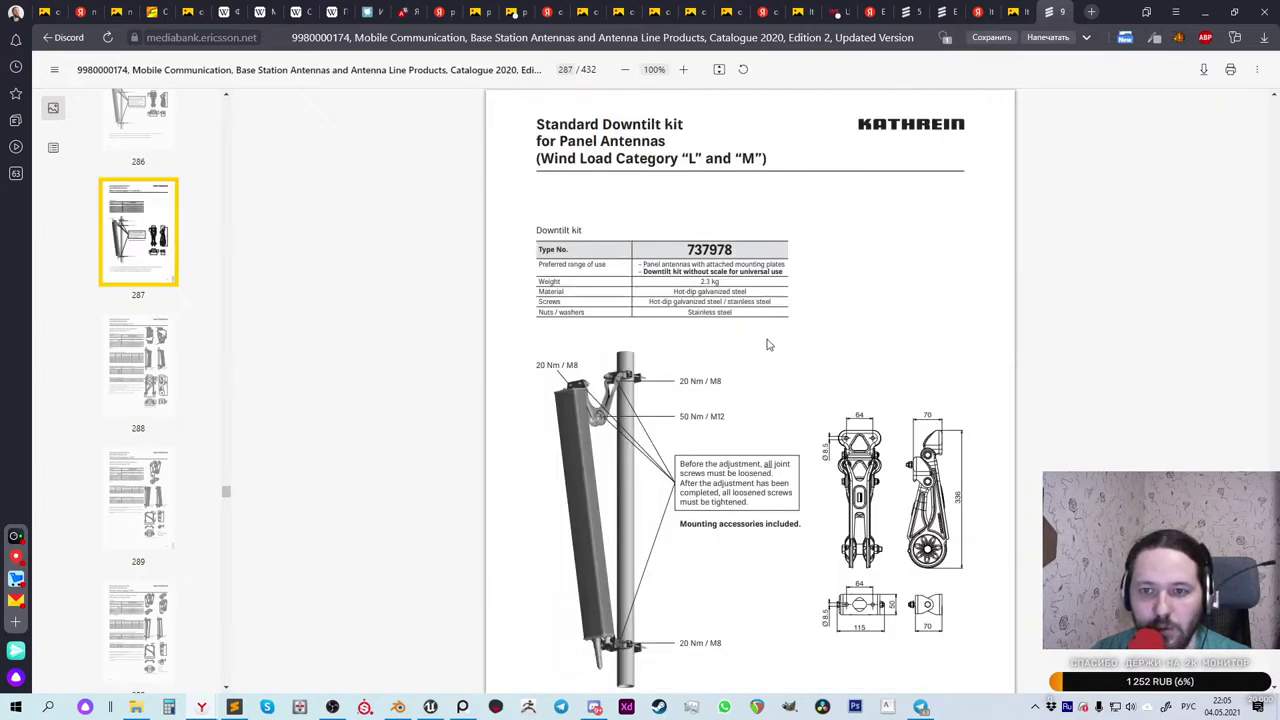
scroll(767, 344, down, 3)
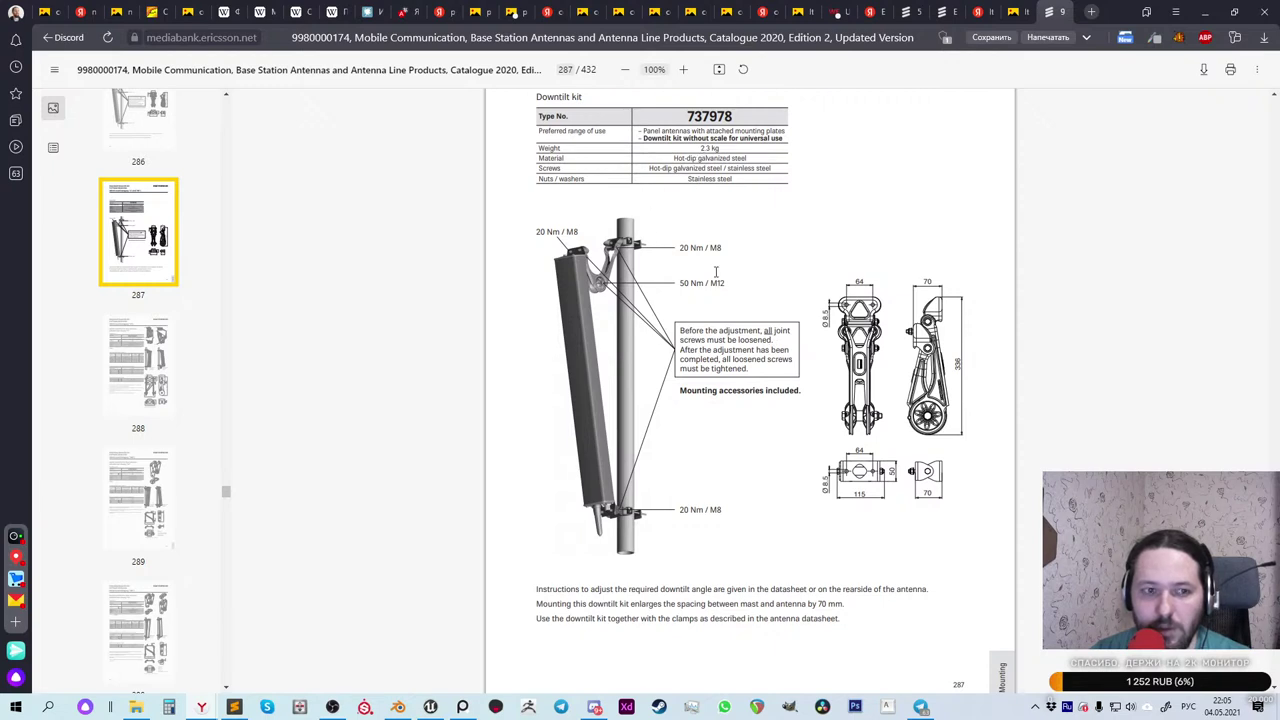
scroll(300, 296, up, 9)
scroll(424, 301, down, 3)
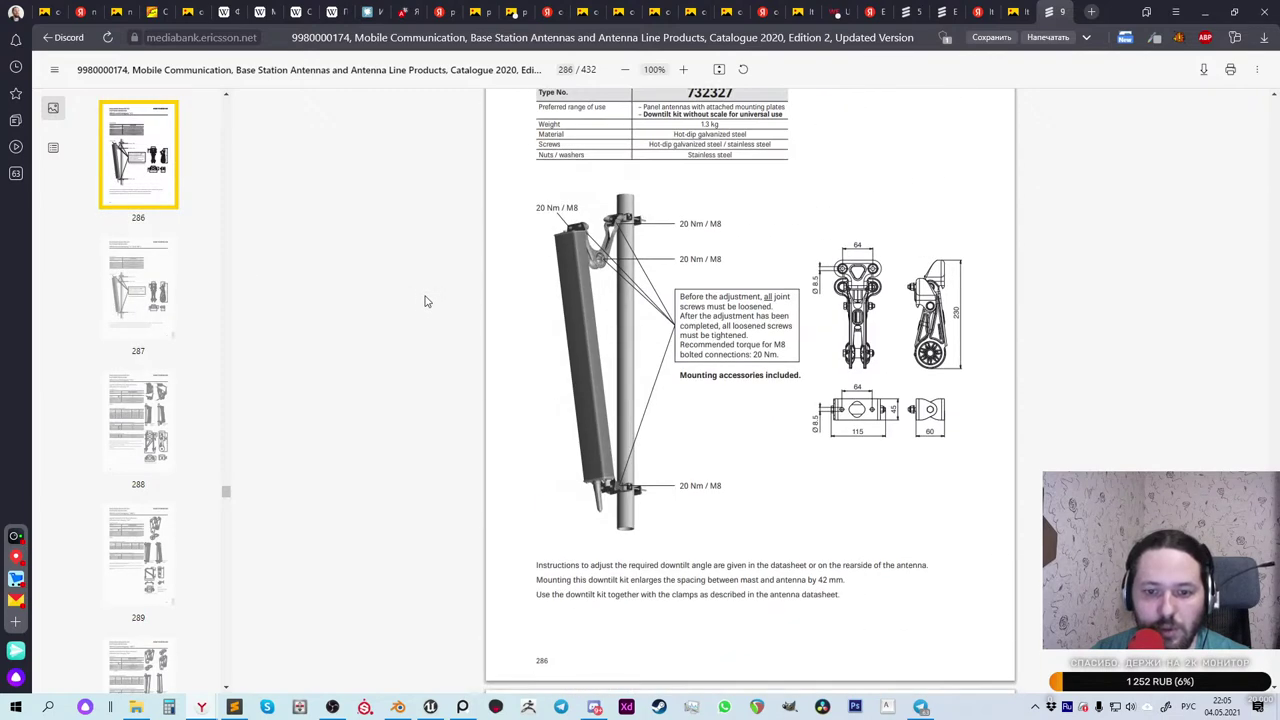
scroll(424, 301, up, 12)
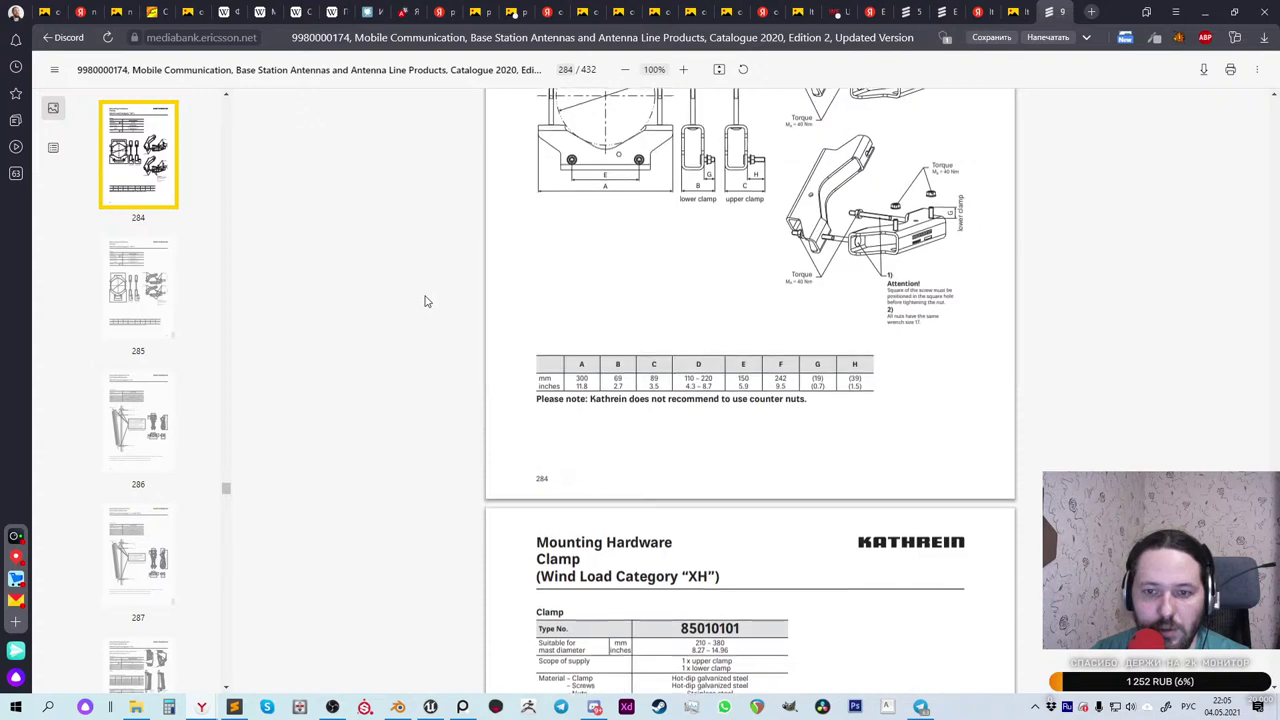
scroll(424, 301, up, 10)
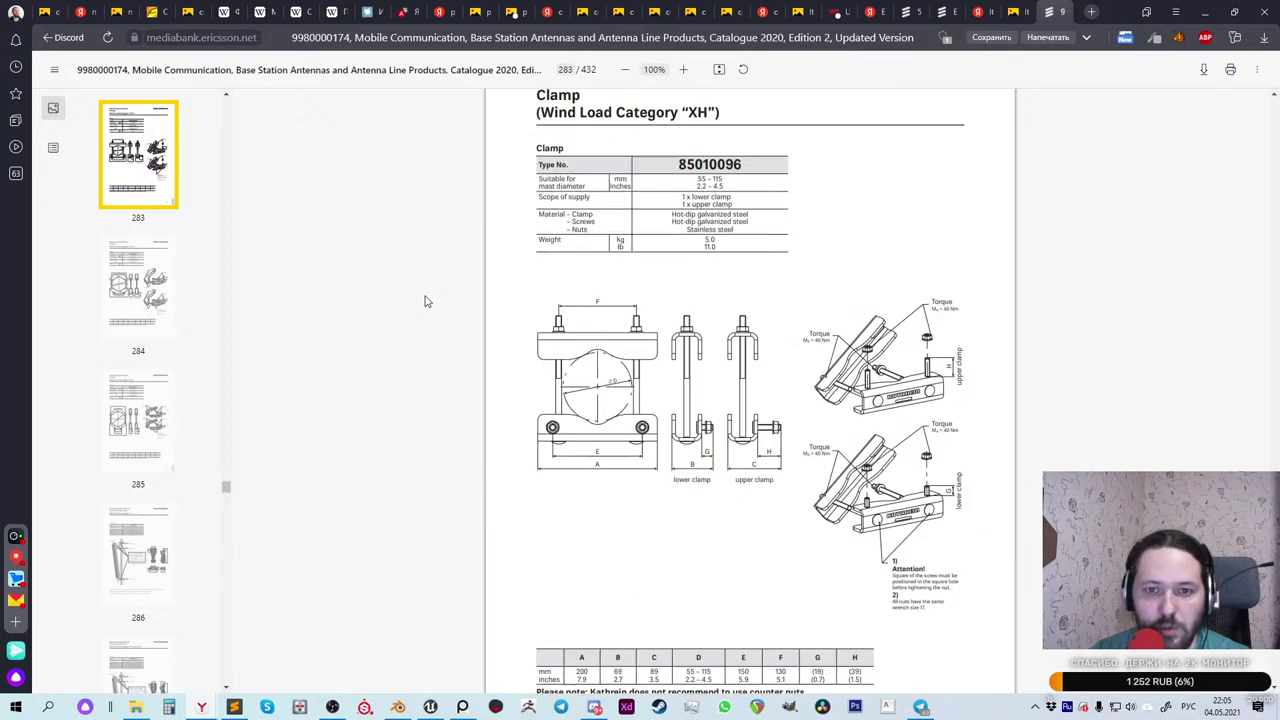
scroll(424, 301, up, 1)
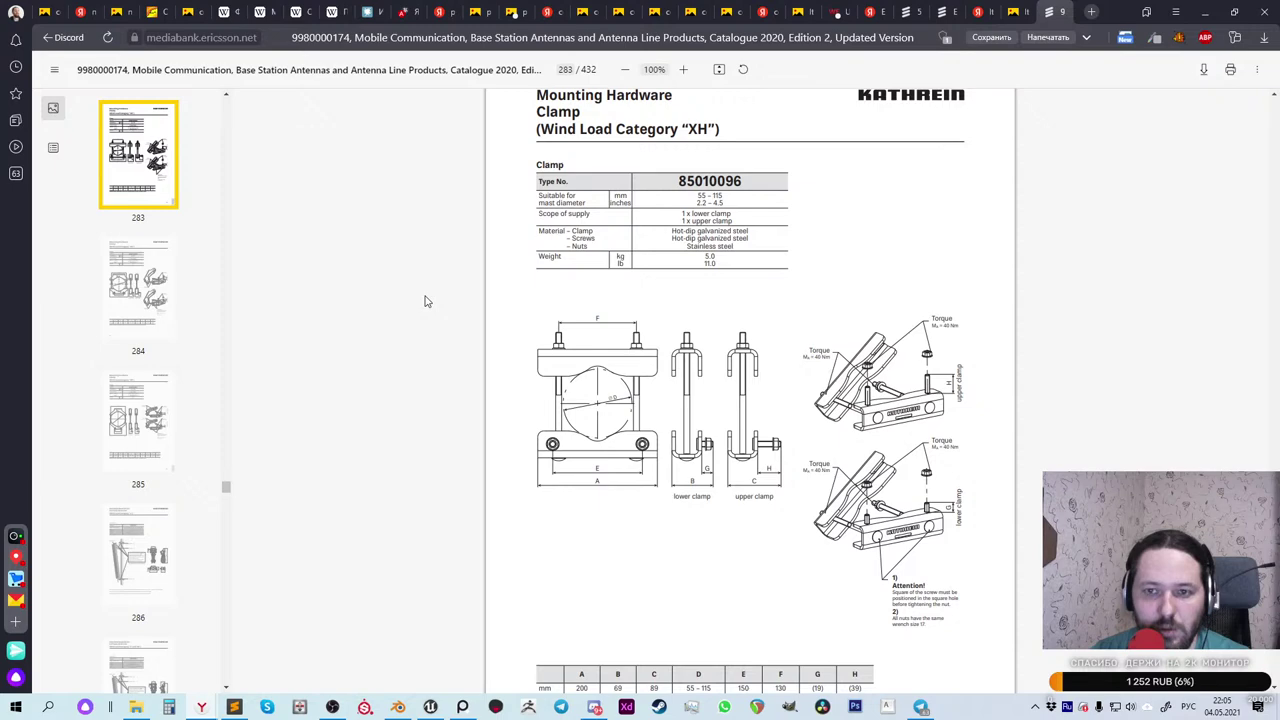
scroll(424, 301, down, 10)
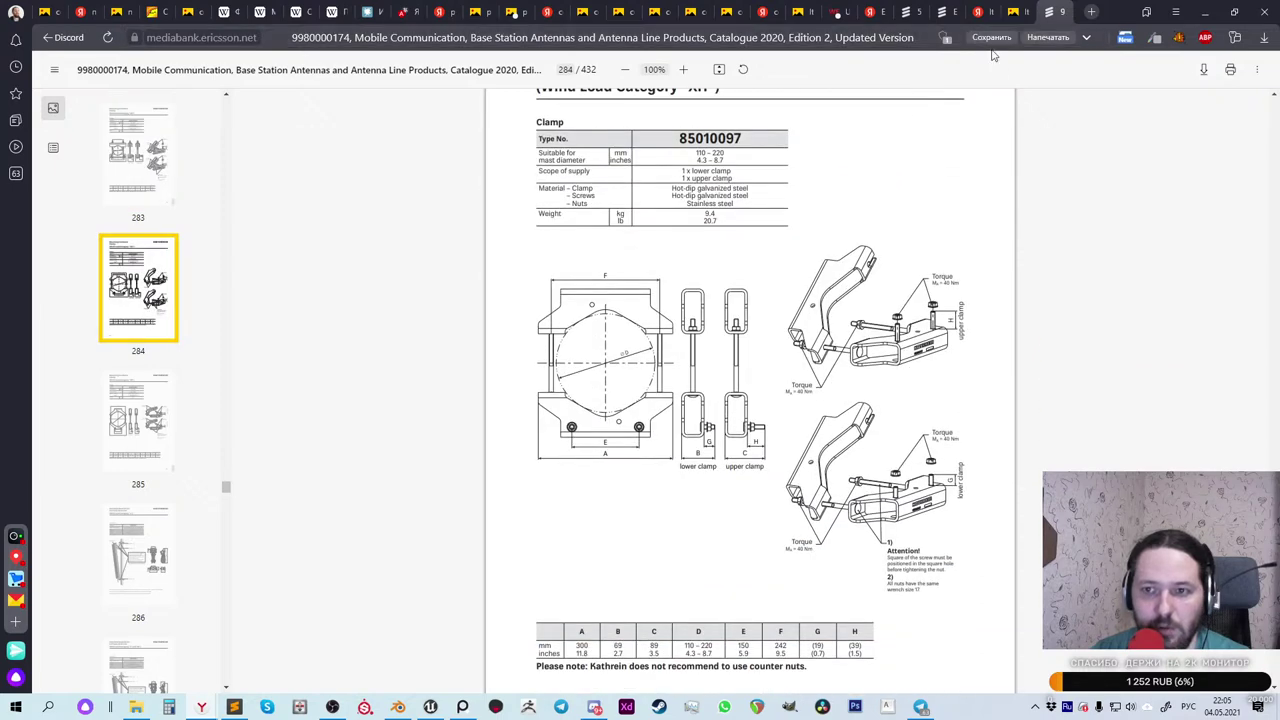
Step: Save the catalogue PDF as KMC_Catalog_edition2 in the Cell_Towers folder
click(991, 42)
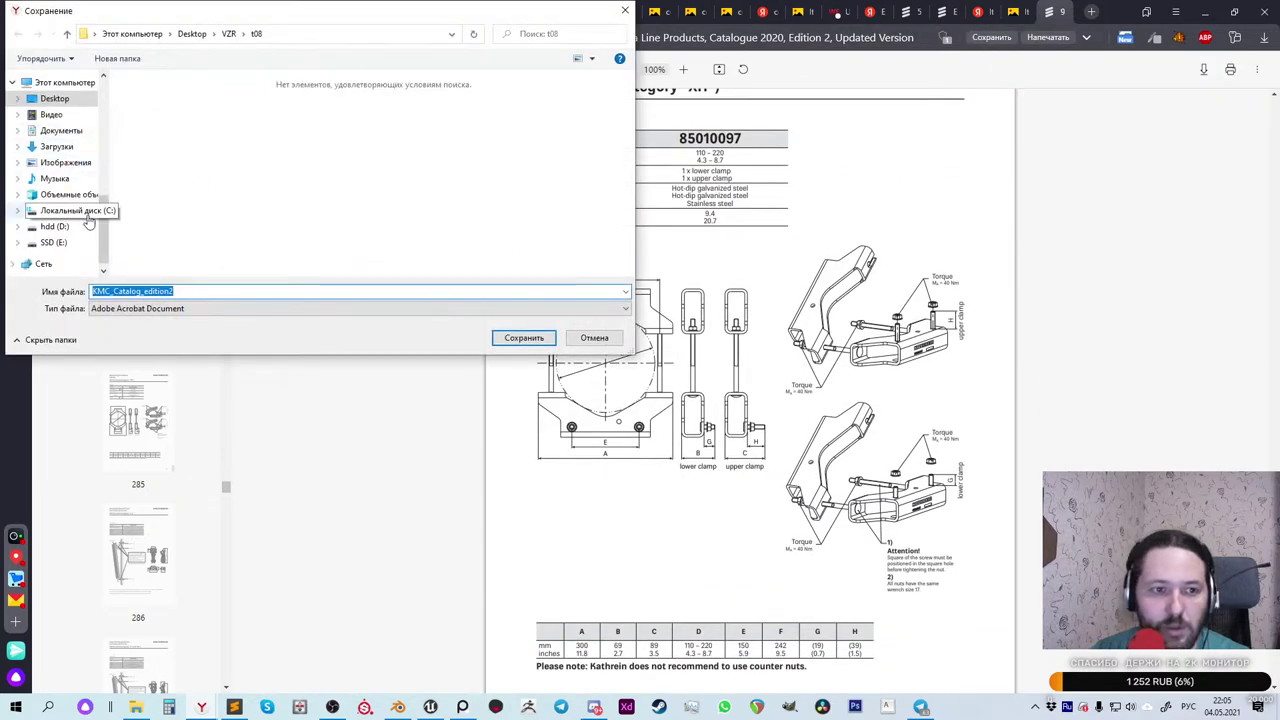
scroll(88, 222, up, 5)
click(60, 104)
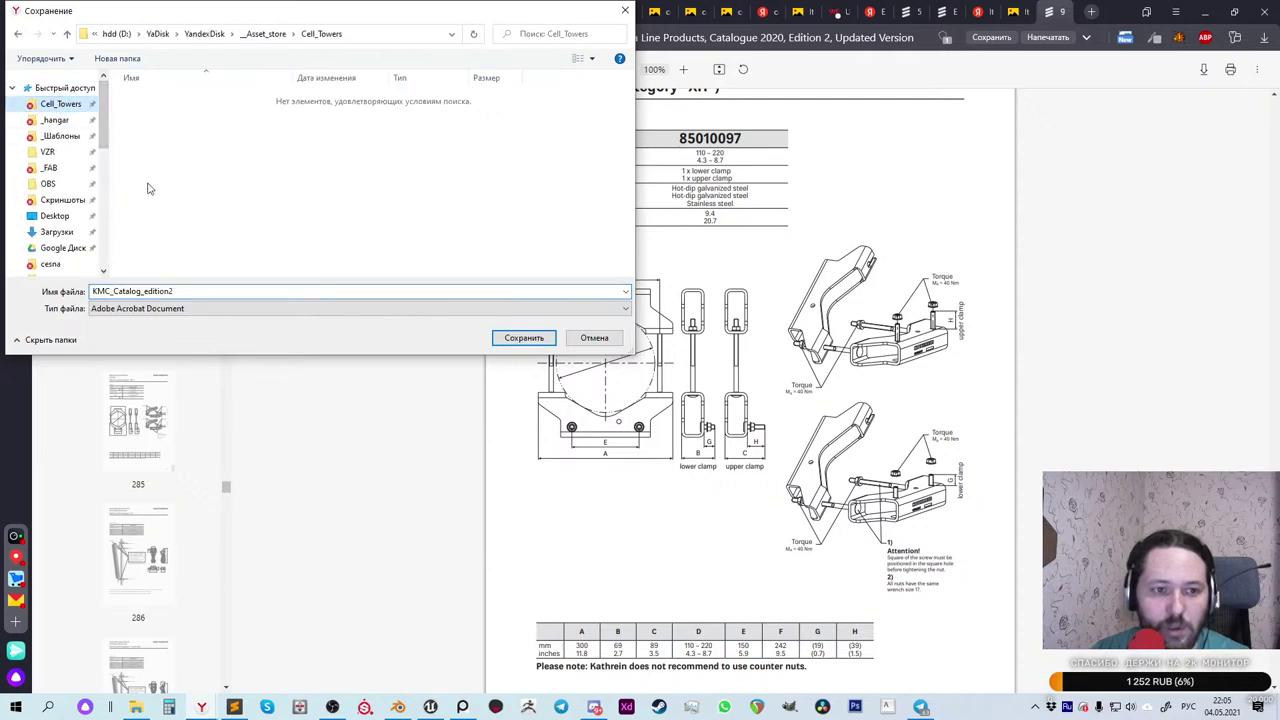
click(523, 337)
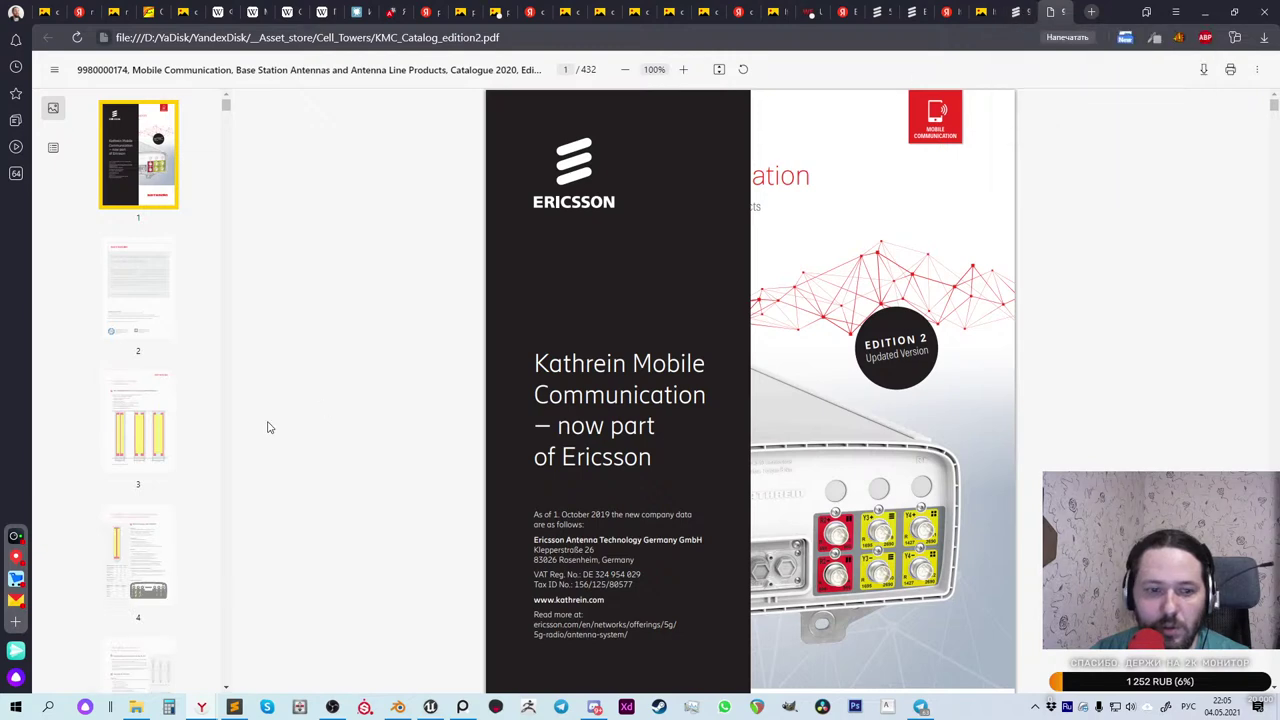
Step: Go to page 287 and take a screenshot of the downtilt kit drawing
drag(228, 105, 229, 489)
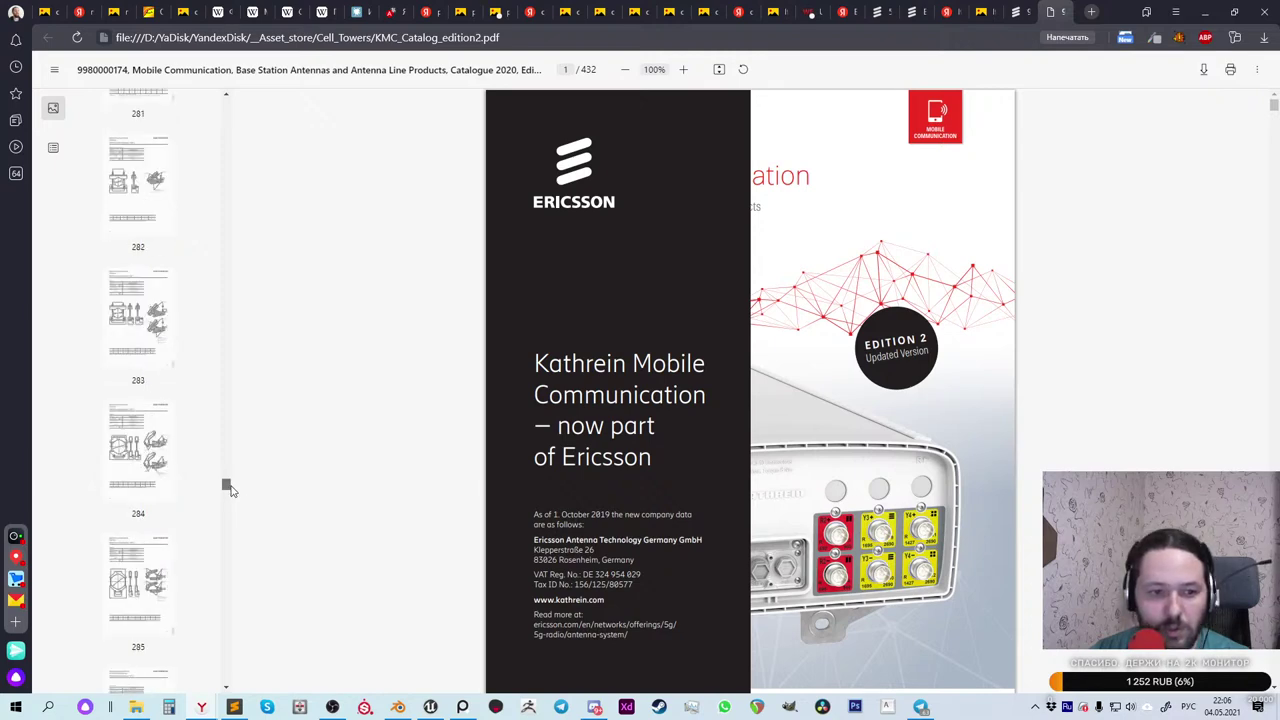
scroll(170, 451, down, 5)
click(135, 330)
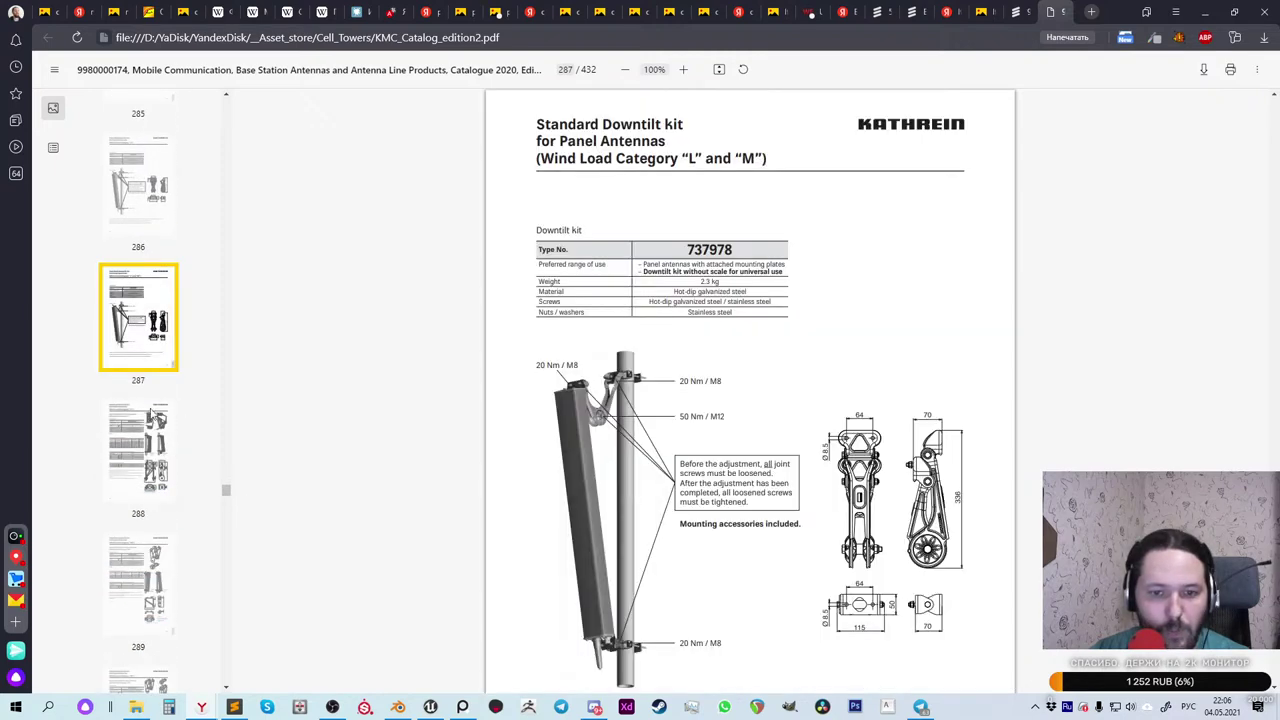
scroll(663, 378, down, 3)
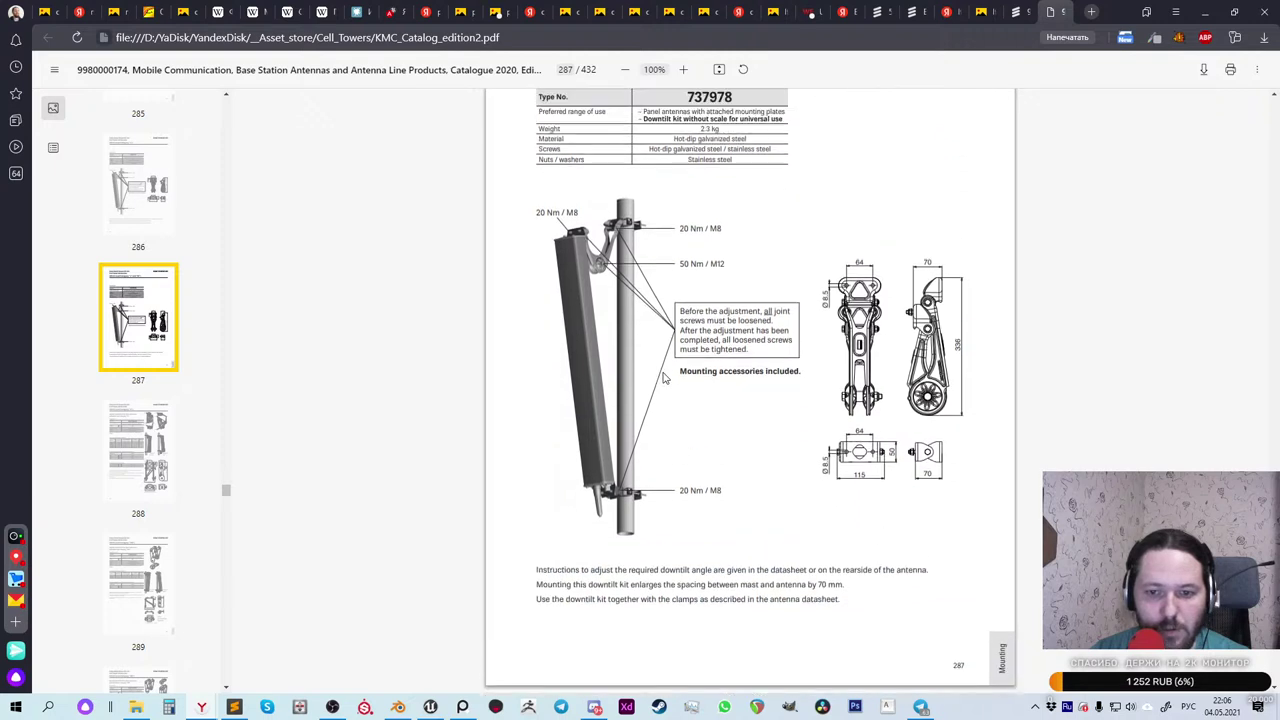
scroll(663, 378, up, 1)
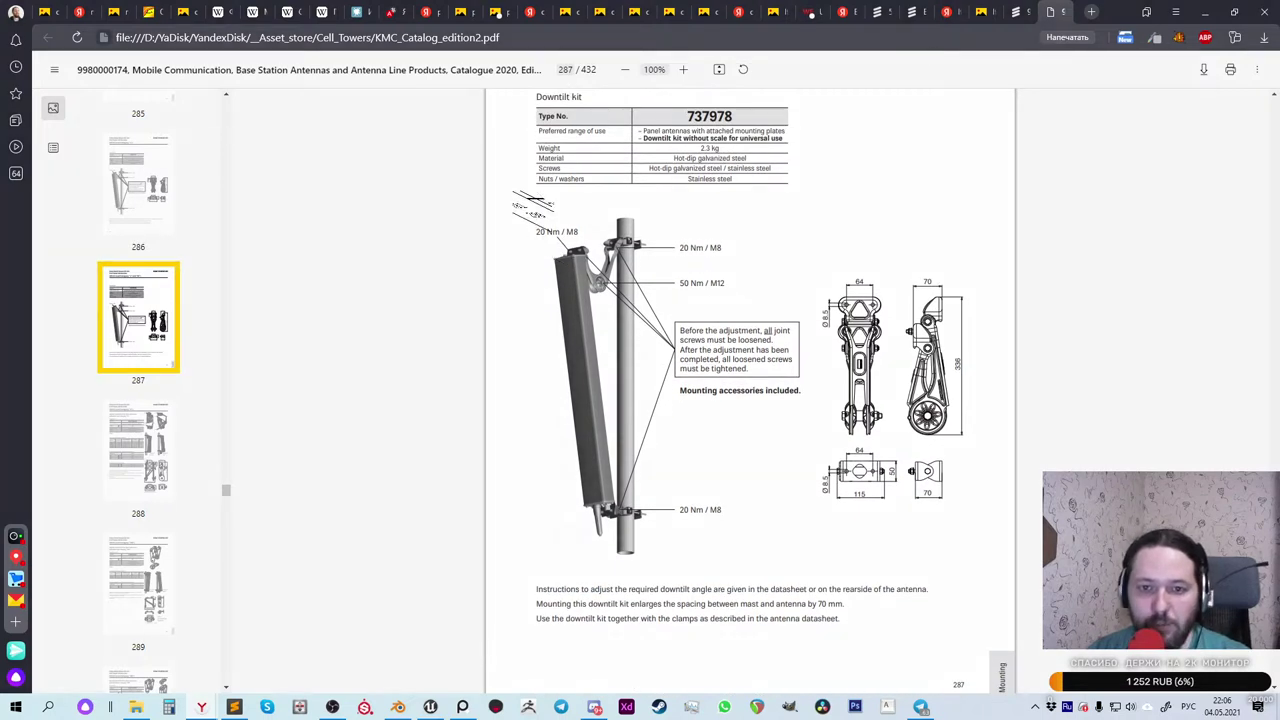
mouse_move(514, 192)
mouse_down()
mouse_move(770, 548)
mouse_move(815, 573)
mouse_move(790, 562)
mouse_up()
click(694, 580)
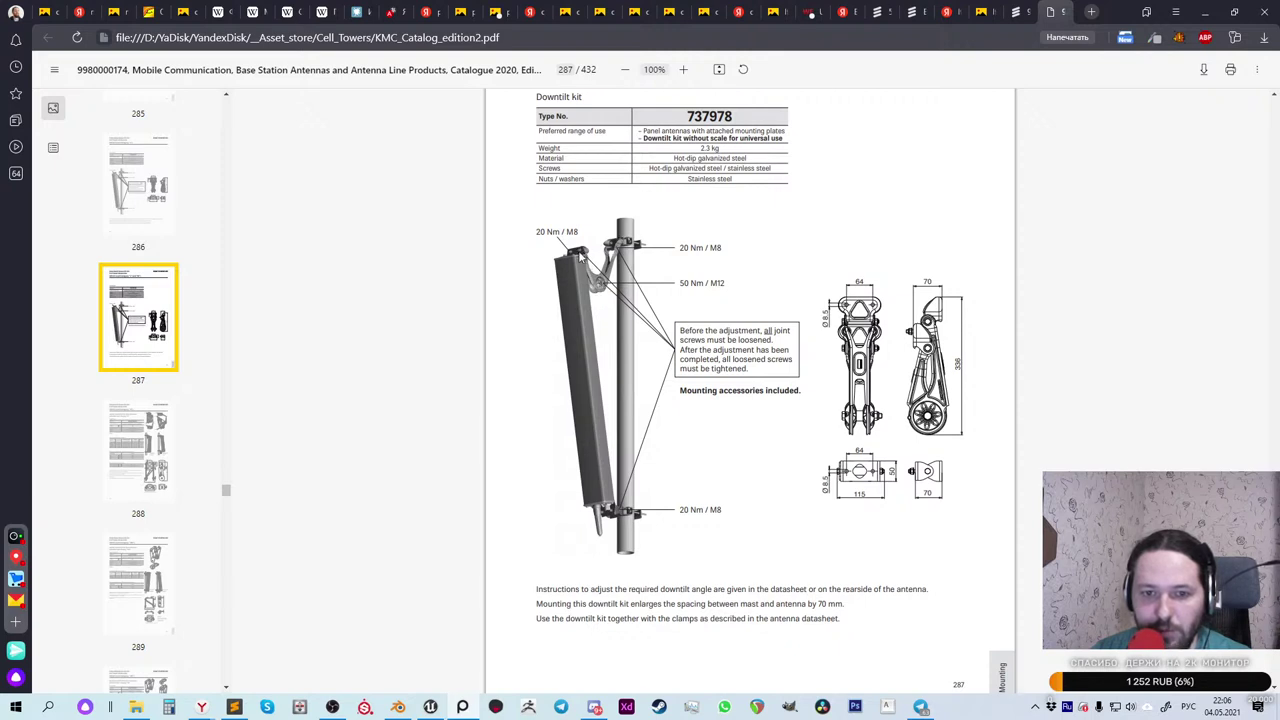
Step: Scroll ahead to page 295, the 3 Sector Clamp Kit
scroll(638, 284, down, 6)
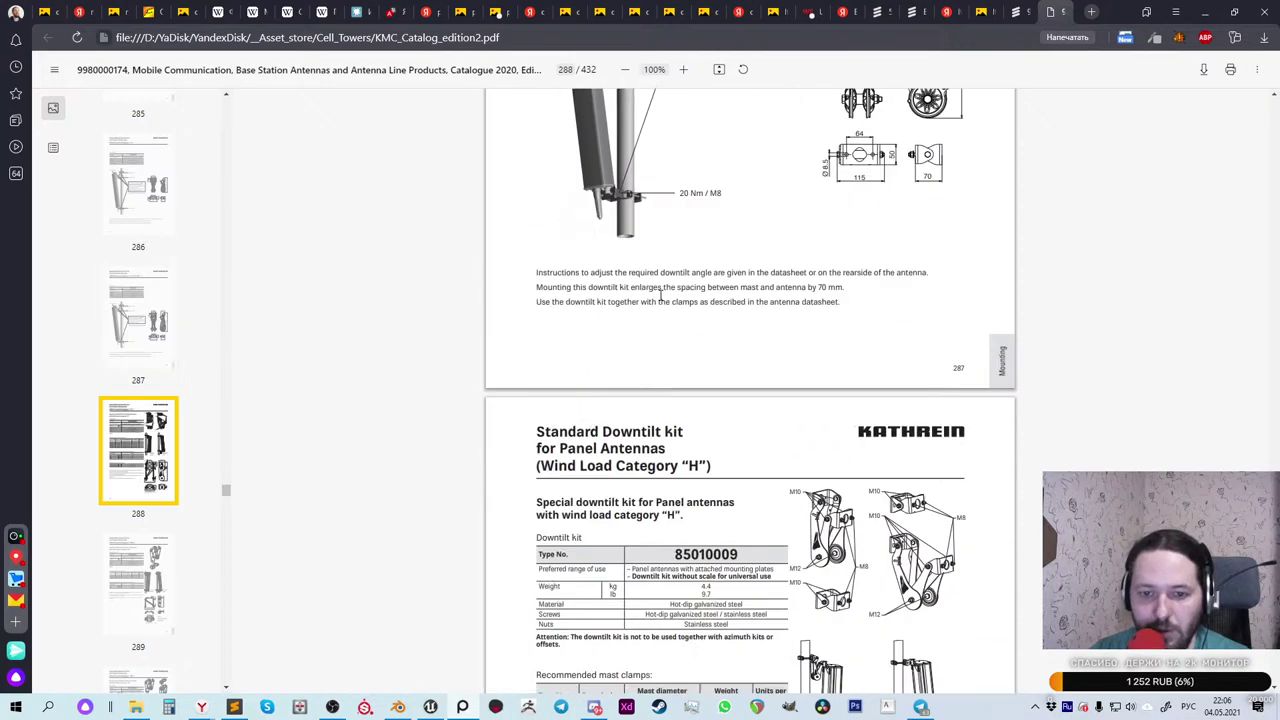
scroll(647, 316, down, 5)
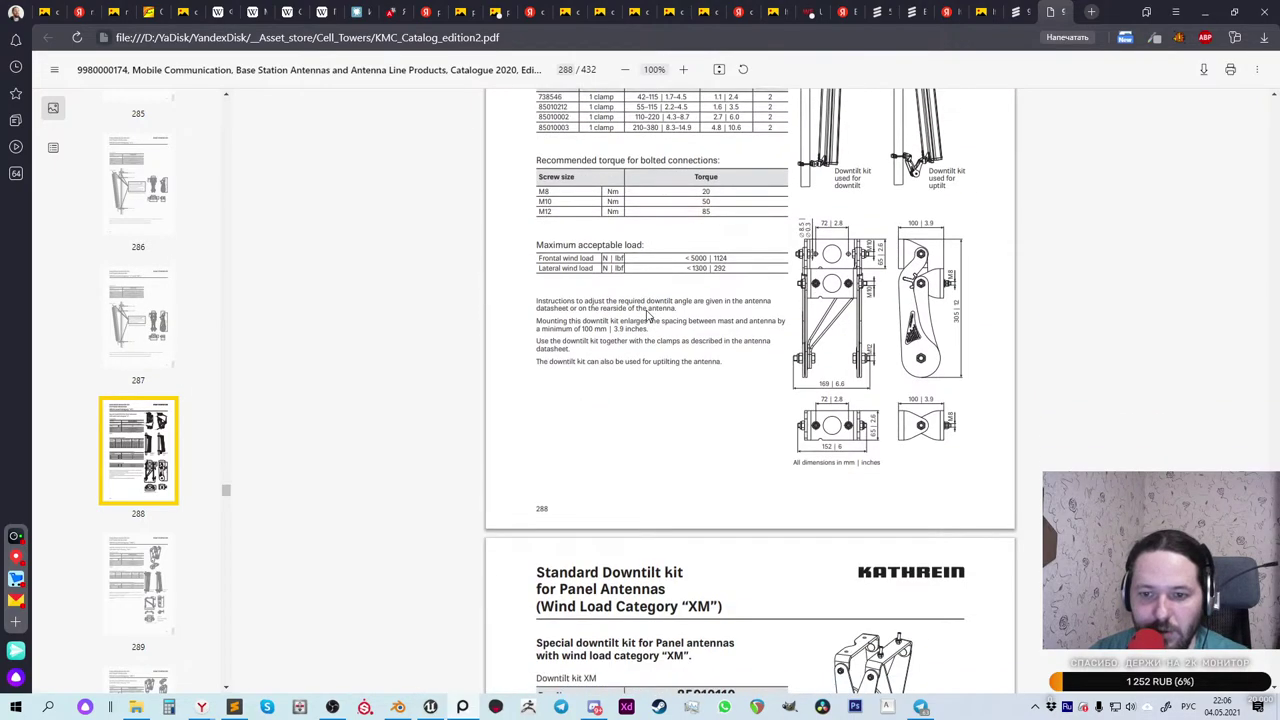
scroll(647, 316, down, 6)
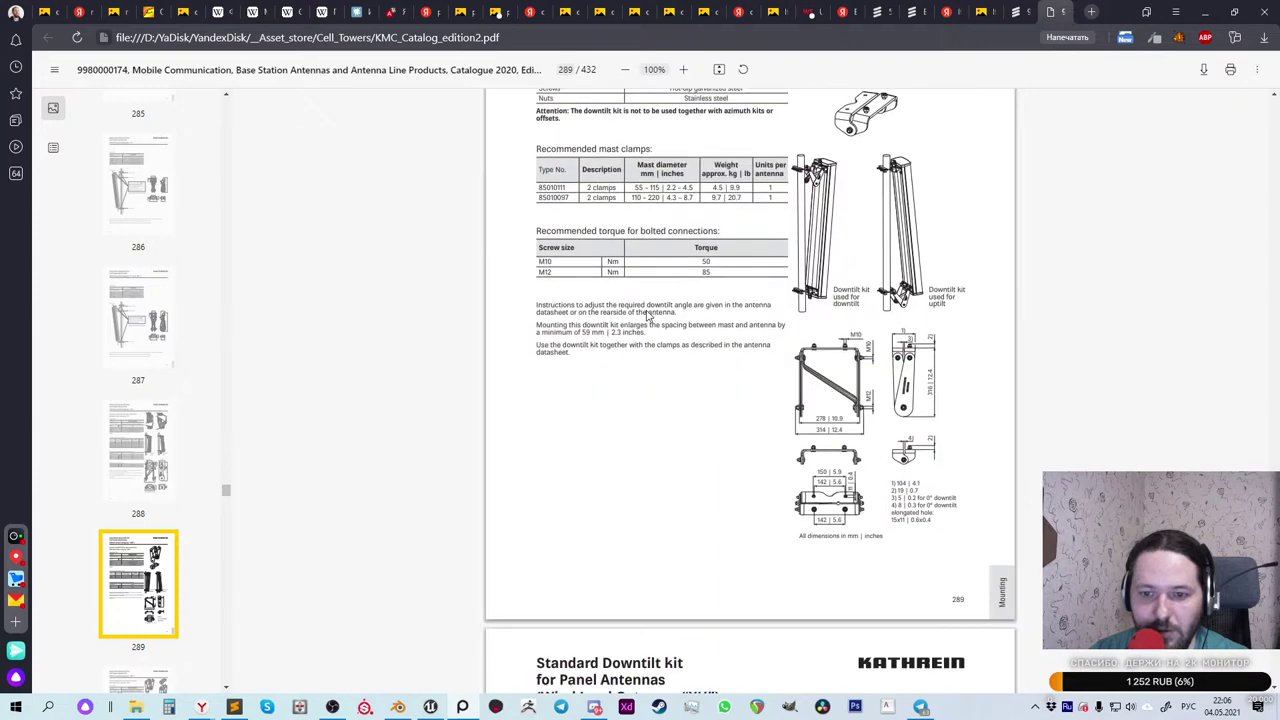
scroll(646, 316, down, 6)
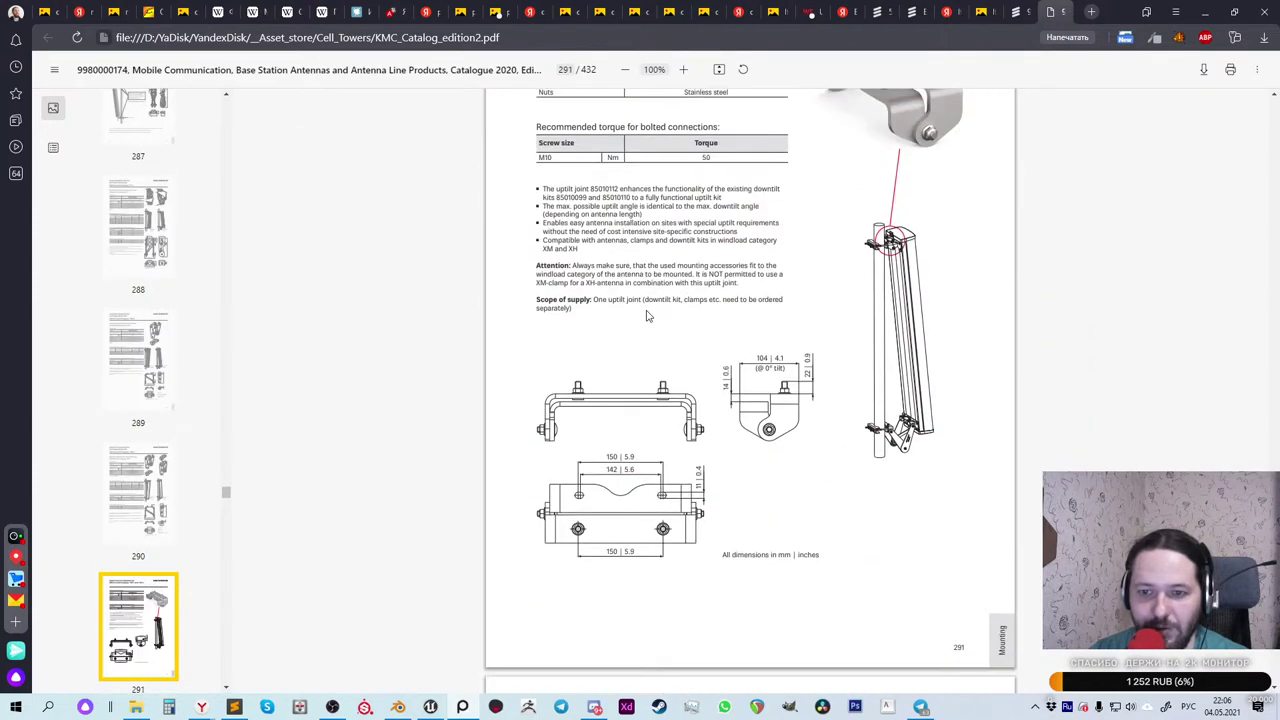
scroll(646, 316, down, 6)
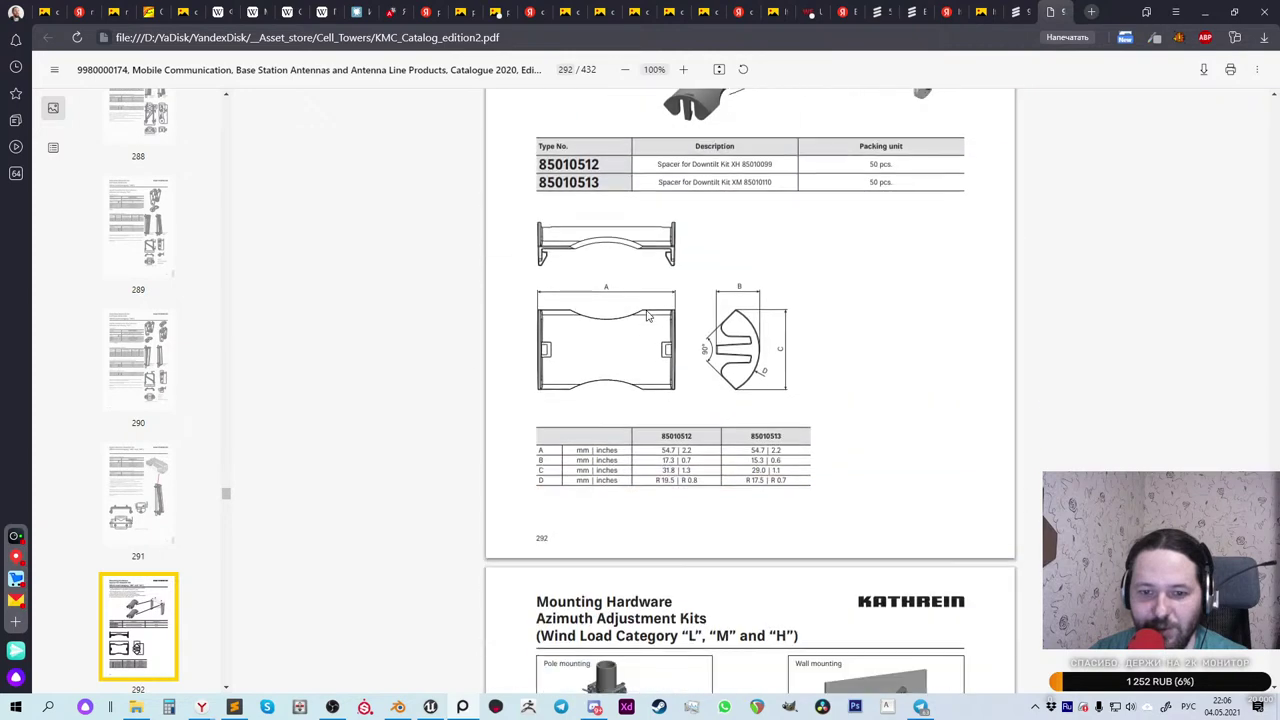
scroll(647, 316, down, 4)
scroll(647, 316, down, 2)
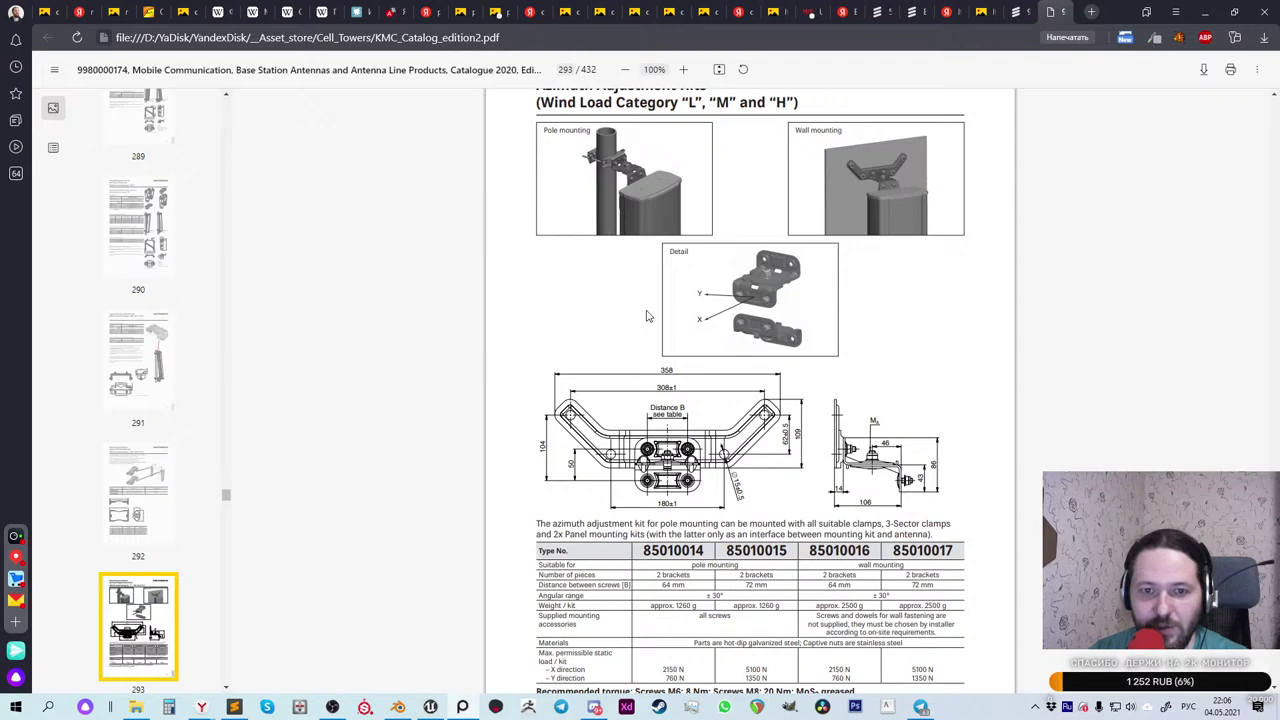
scroll(646, 316, up, 1)
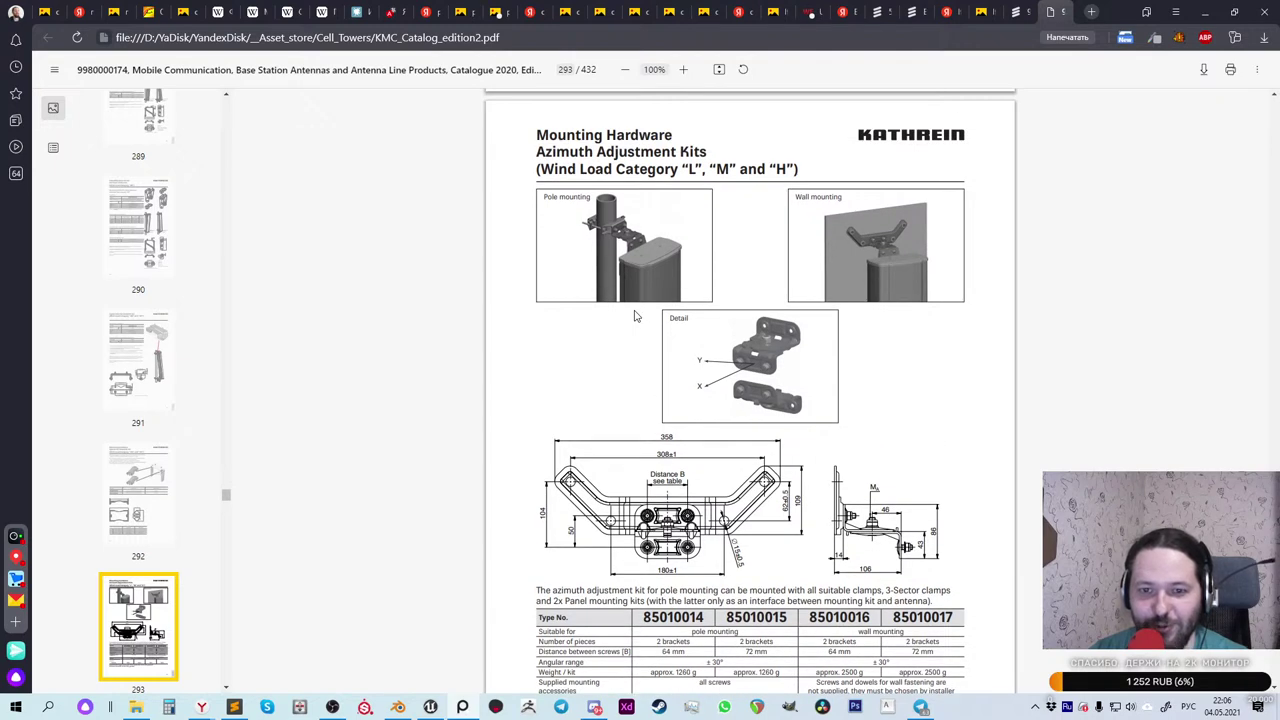
scroll(505, 265, down, 8)
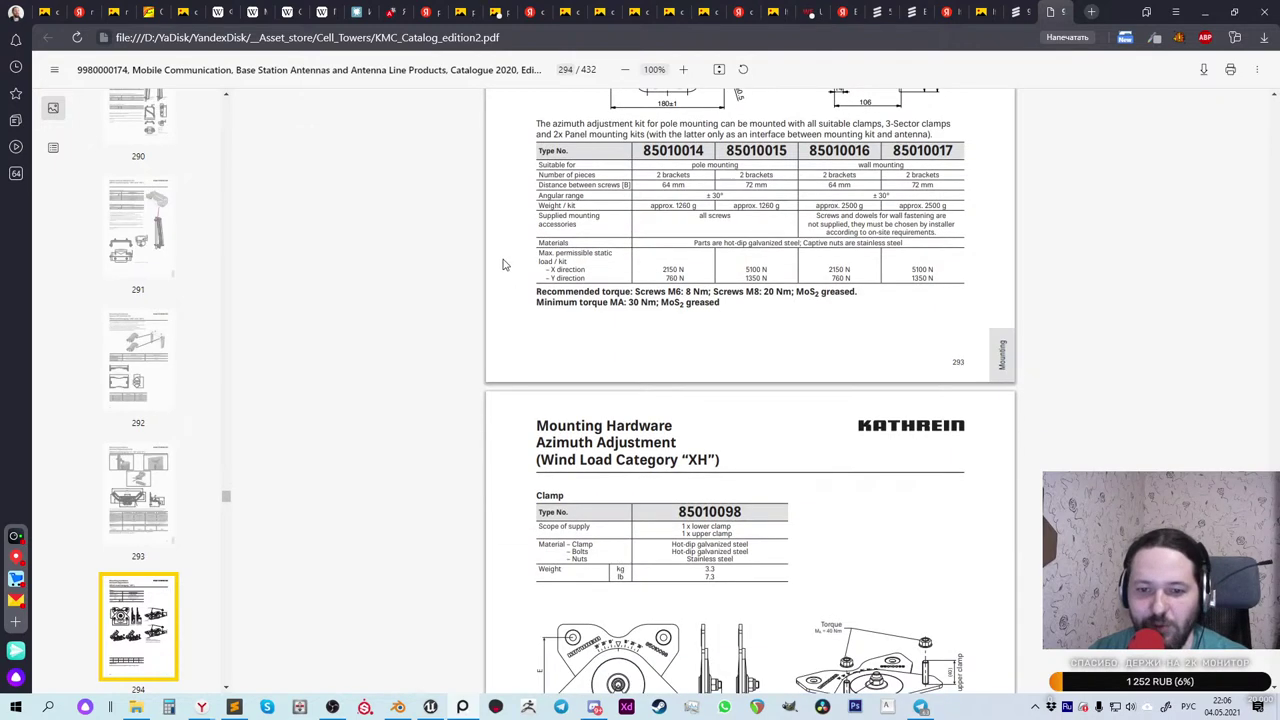
scroll(505, 265, down, 10)
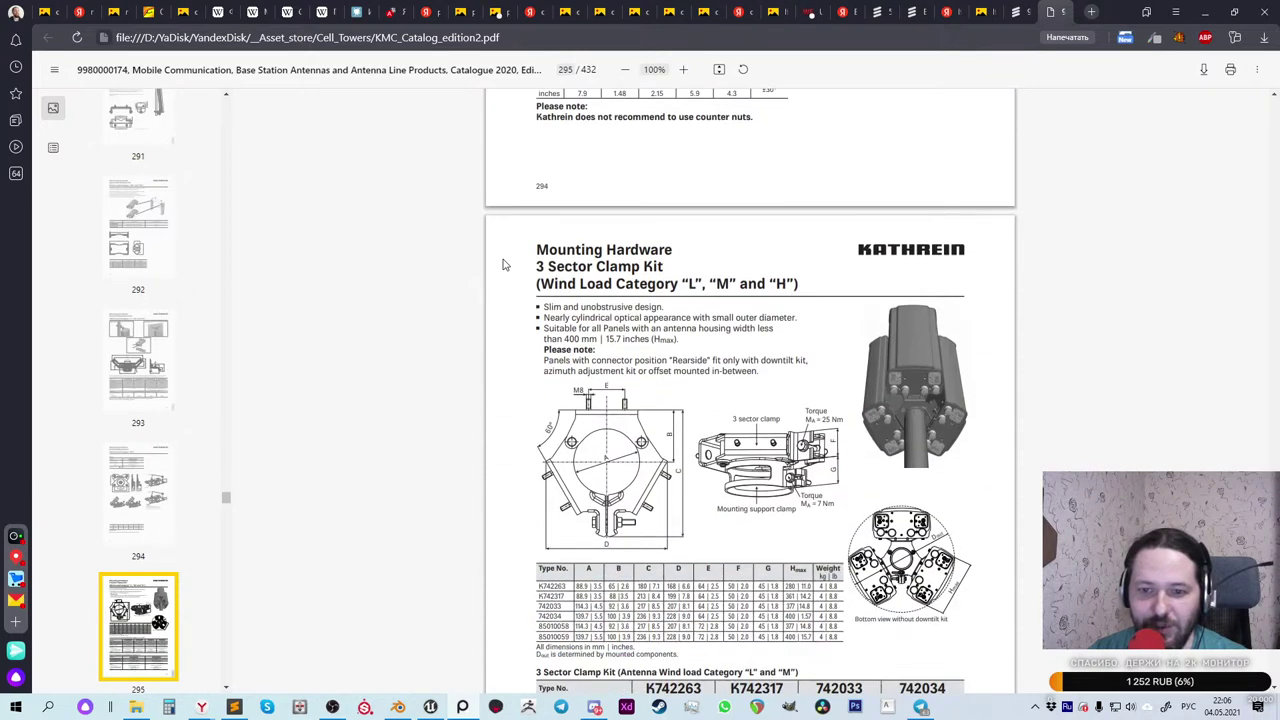
scroll(505, 265, down, 1)
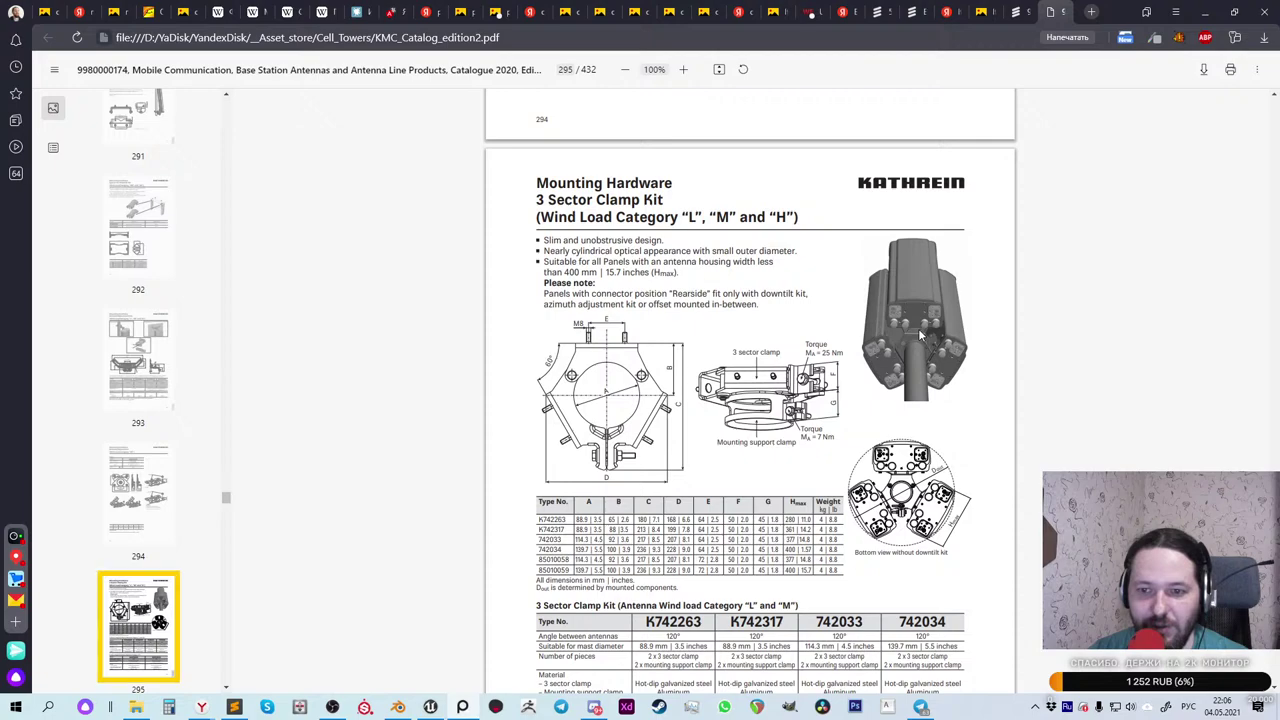
Step: Snip the three-antenna cluster underside render on page 295 and copy it to the clipboard
ctrl+scroll(942, 349, up, 8)
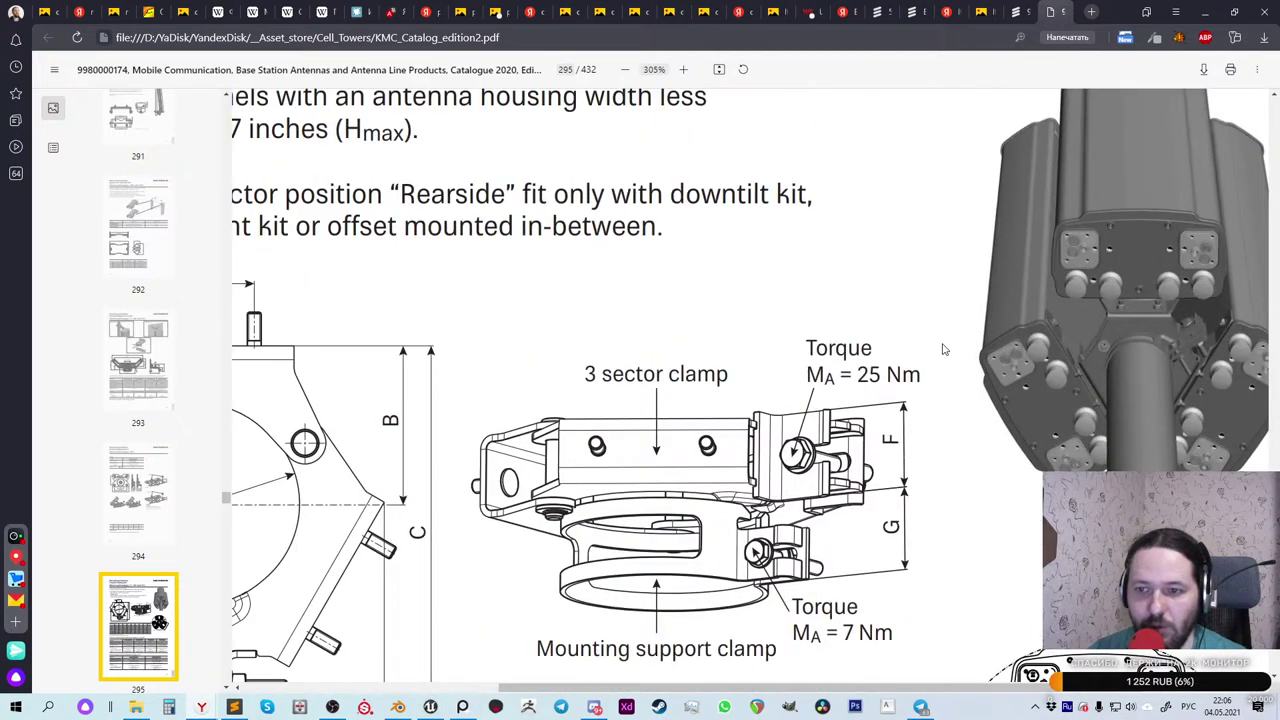
scroll(744, 335, up, 2)
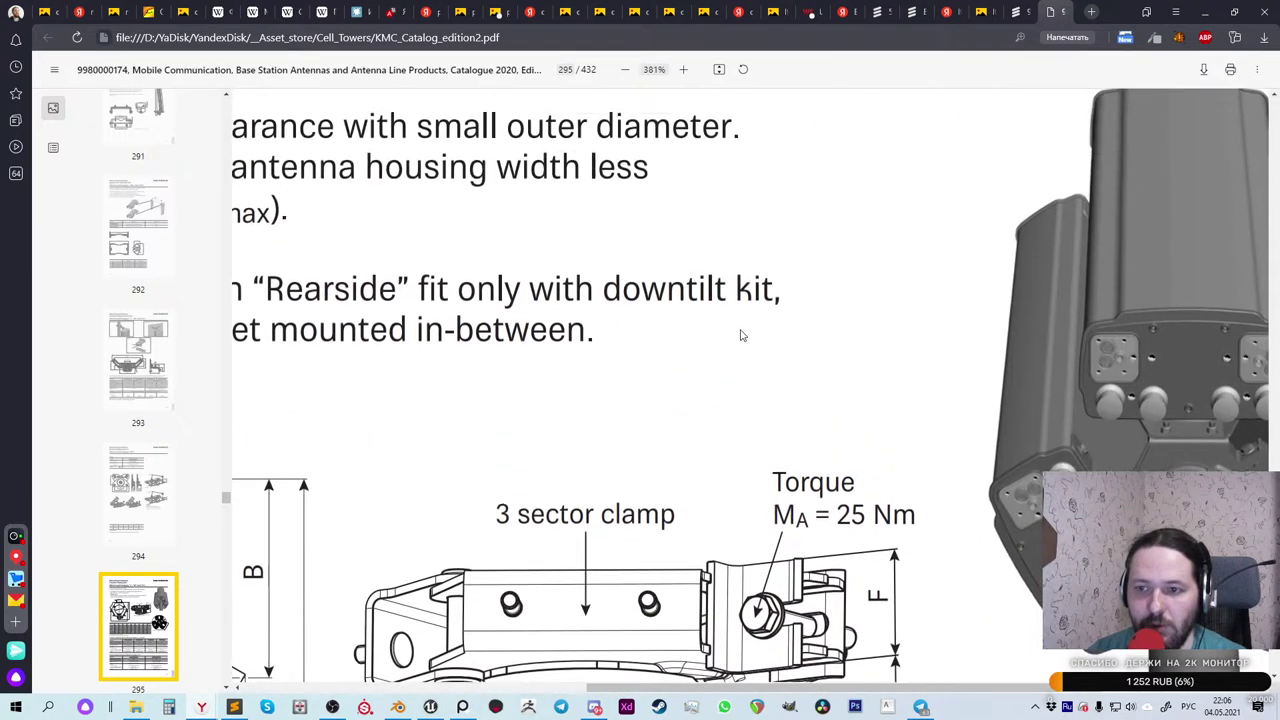
scroll(742, 335, down, 1)
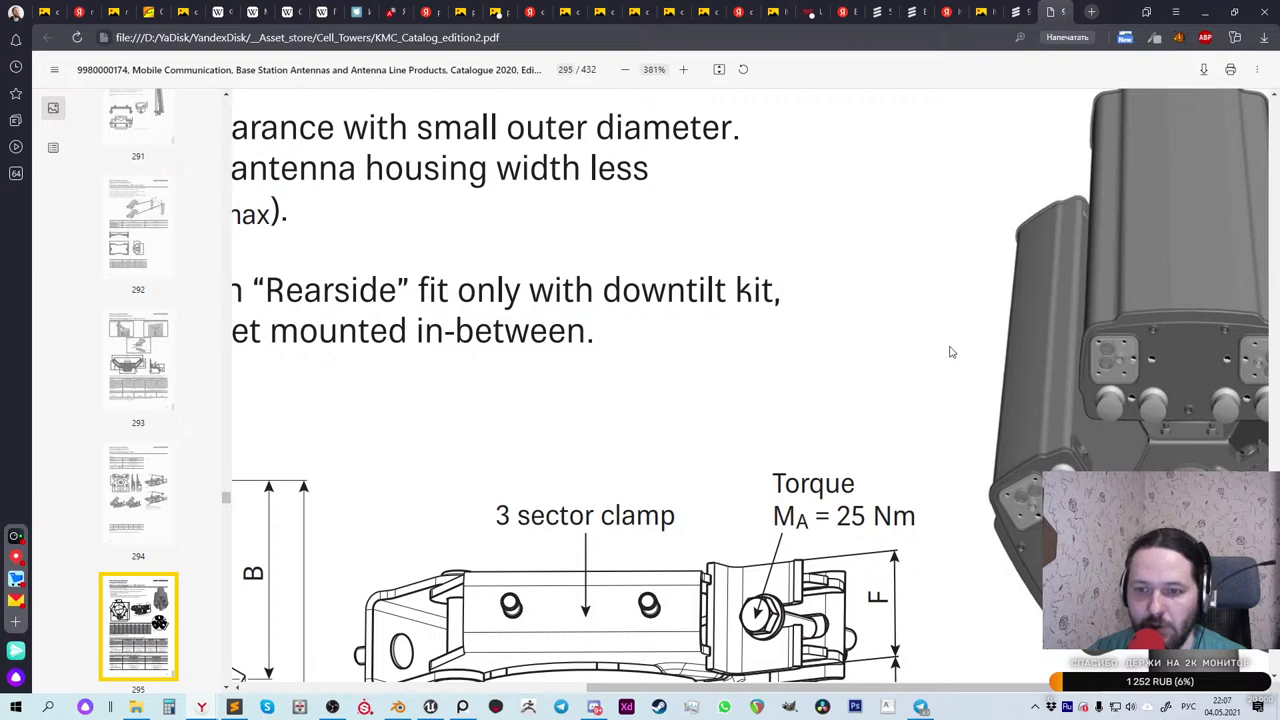
drag(945, 690, 1098, 690)
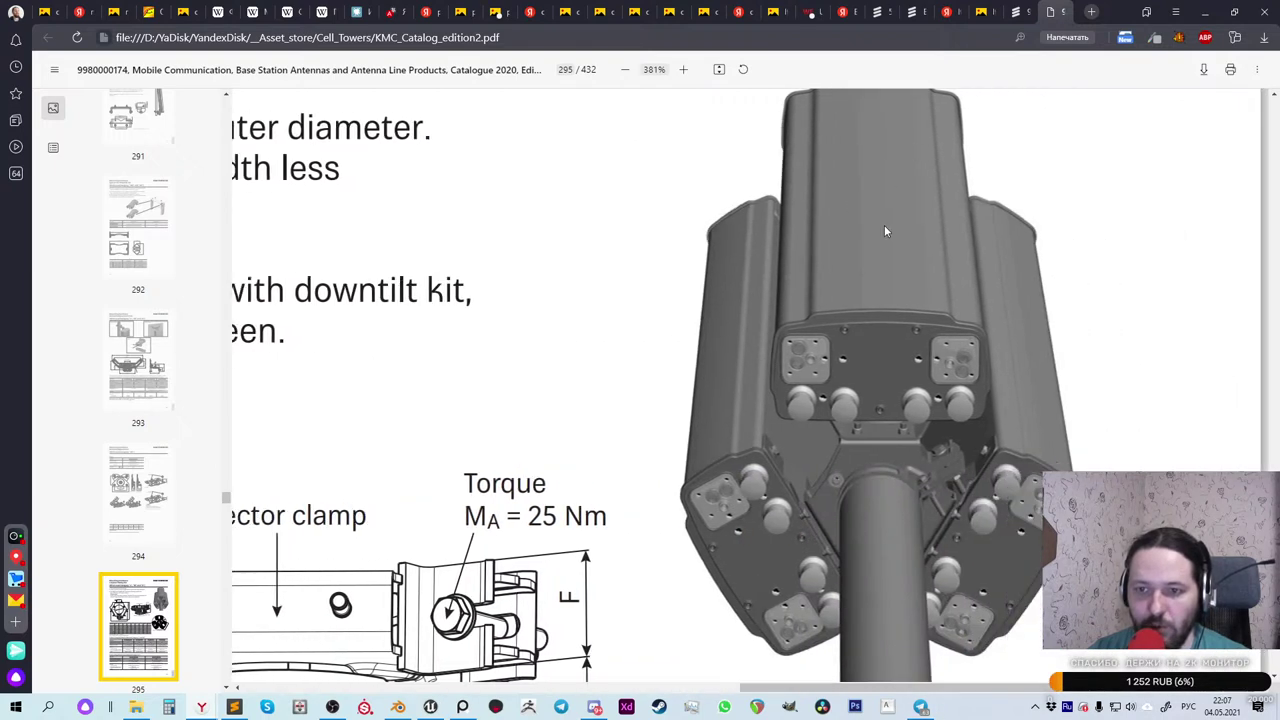
scroll(884, 231, up, 1)
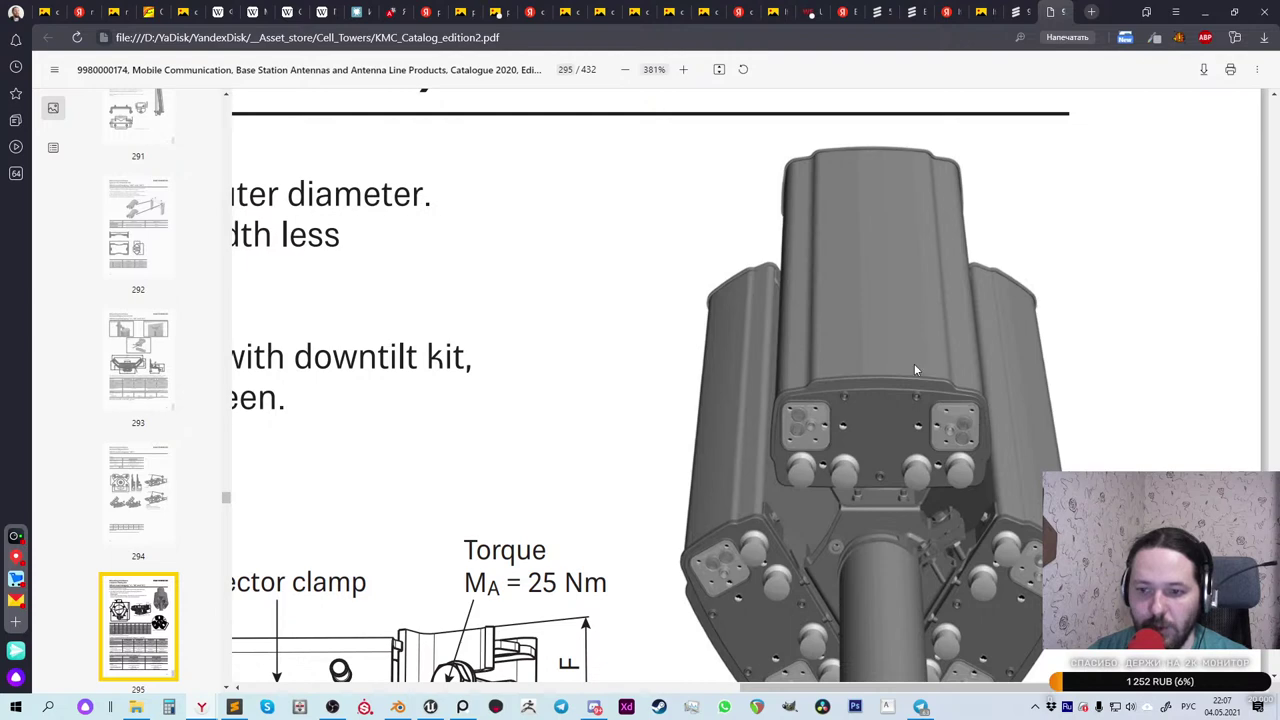
scroll(914, 370, down, 1)
scroll(775, 267, up, 1)
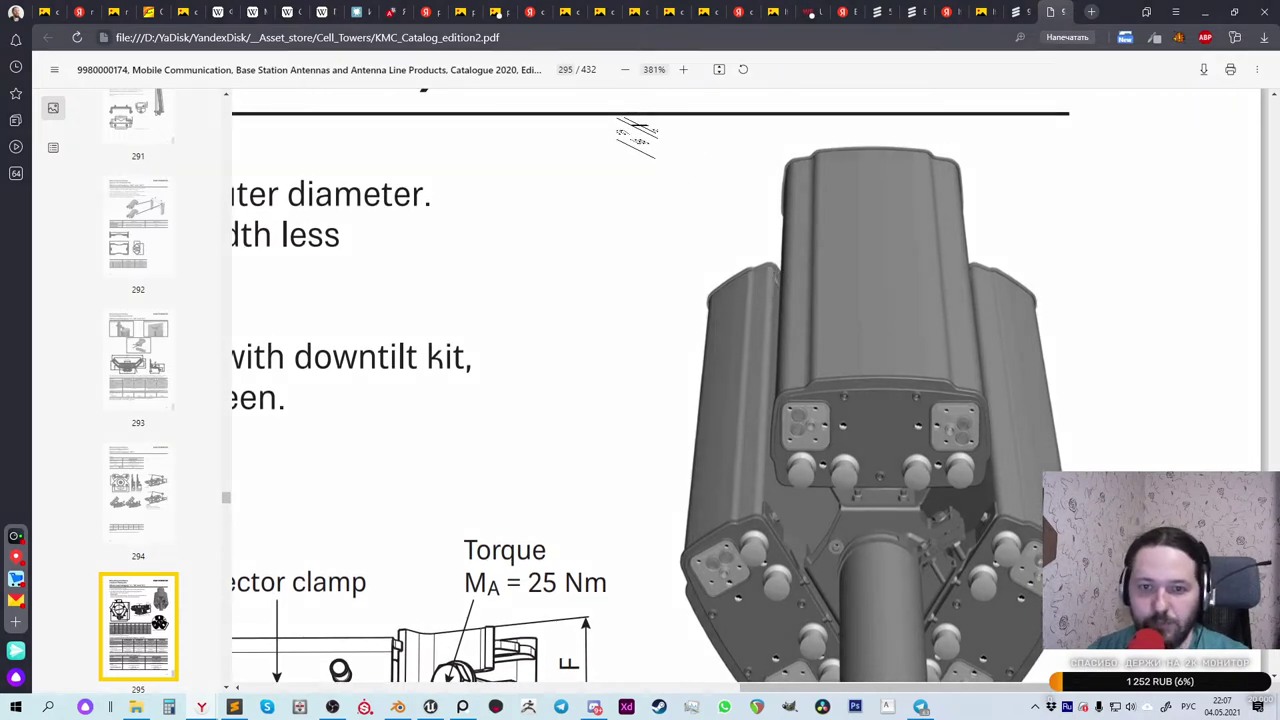
drag(1152, 676, 1156, 680)
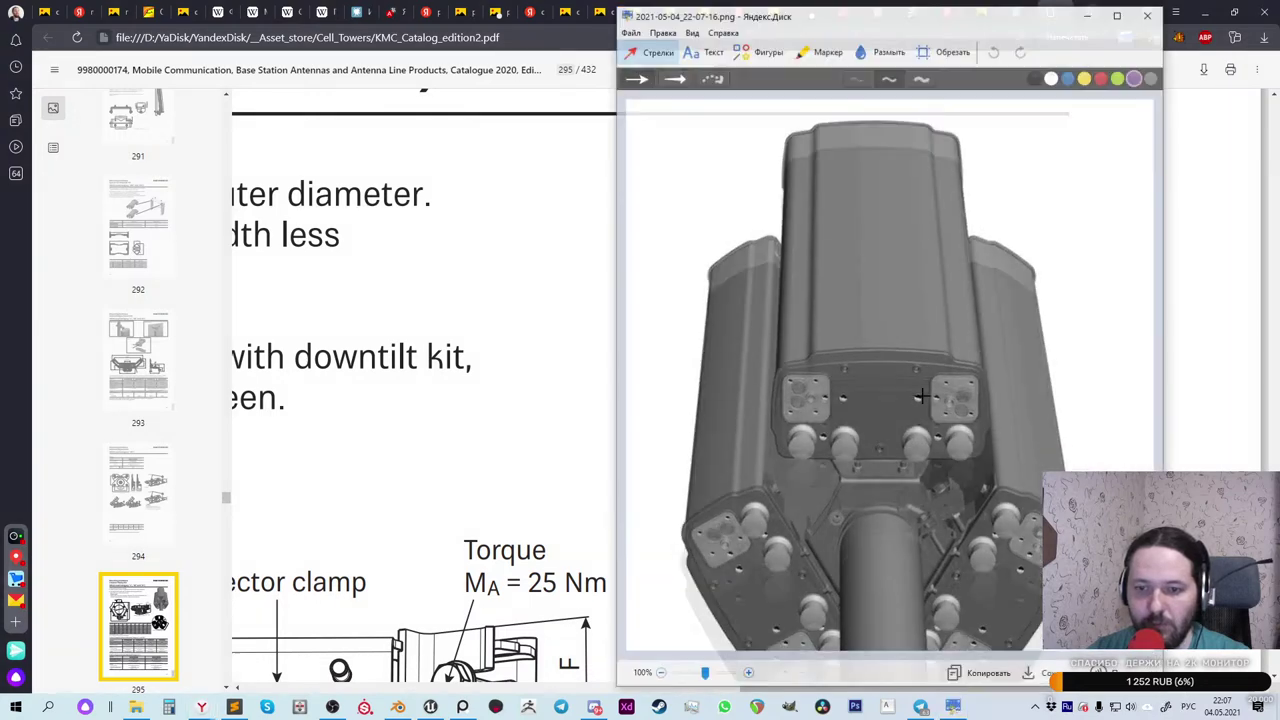
click(990, 676)
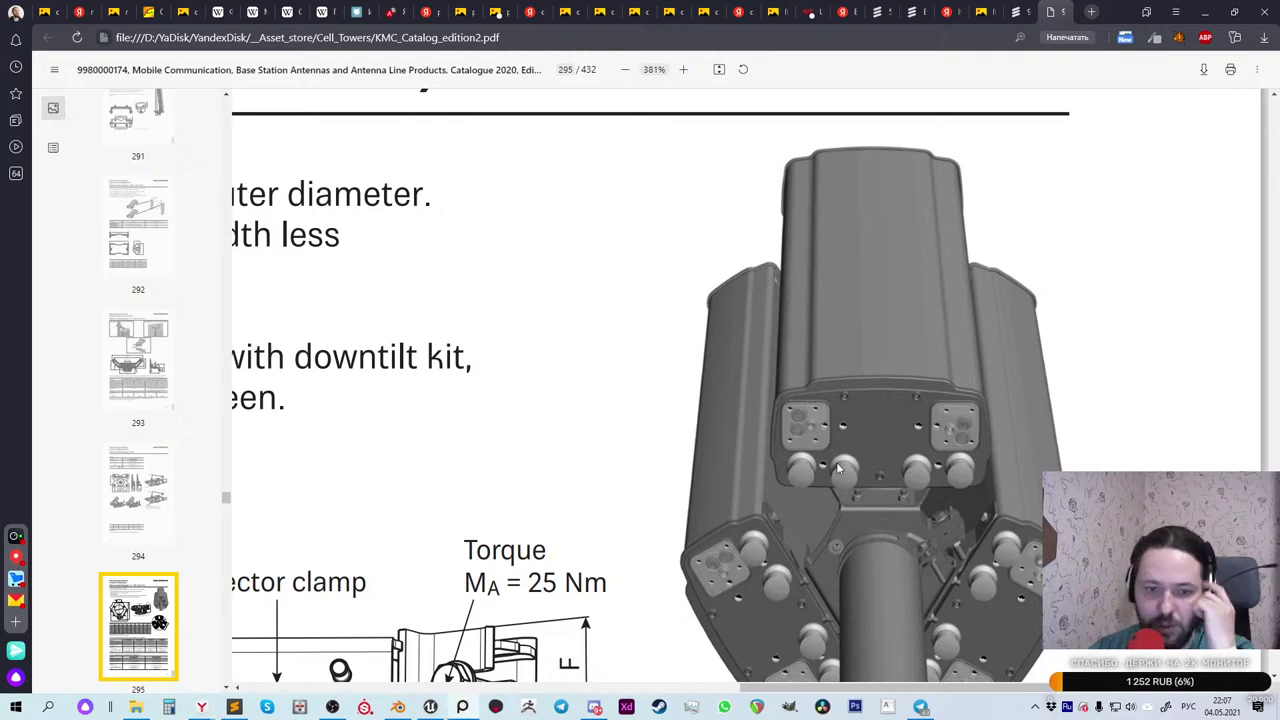
Step: Scroll to page 296 and copy the left 'Bottom view with offset' drawing to the clipboard
scroll(850, 350, down, 2)
ctrl+scroll(860, 347, down, 3)
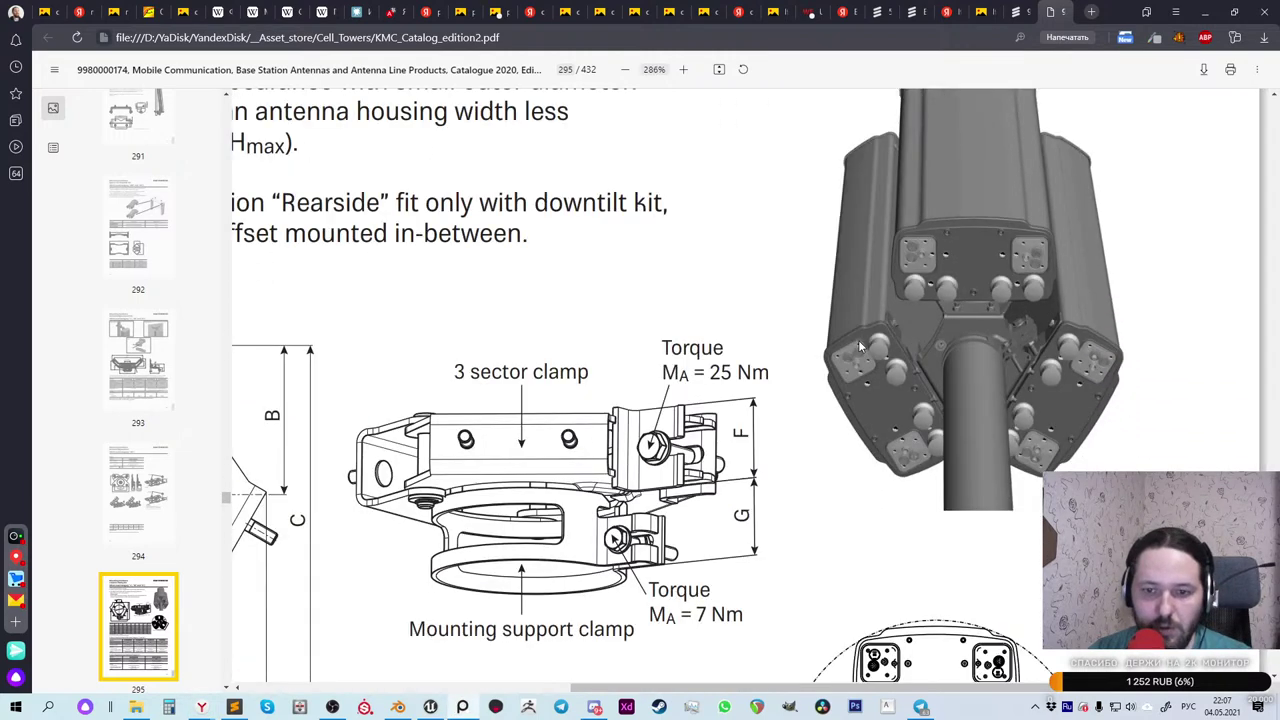
scroll(667, 349, down, 10)
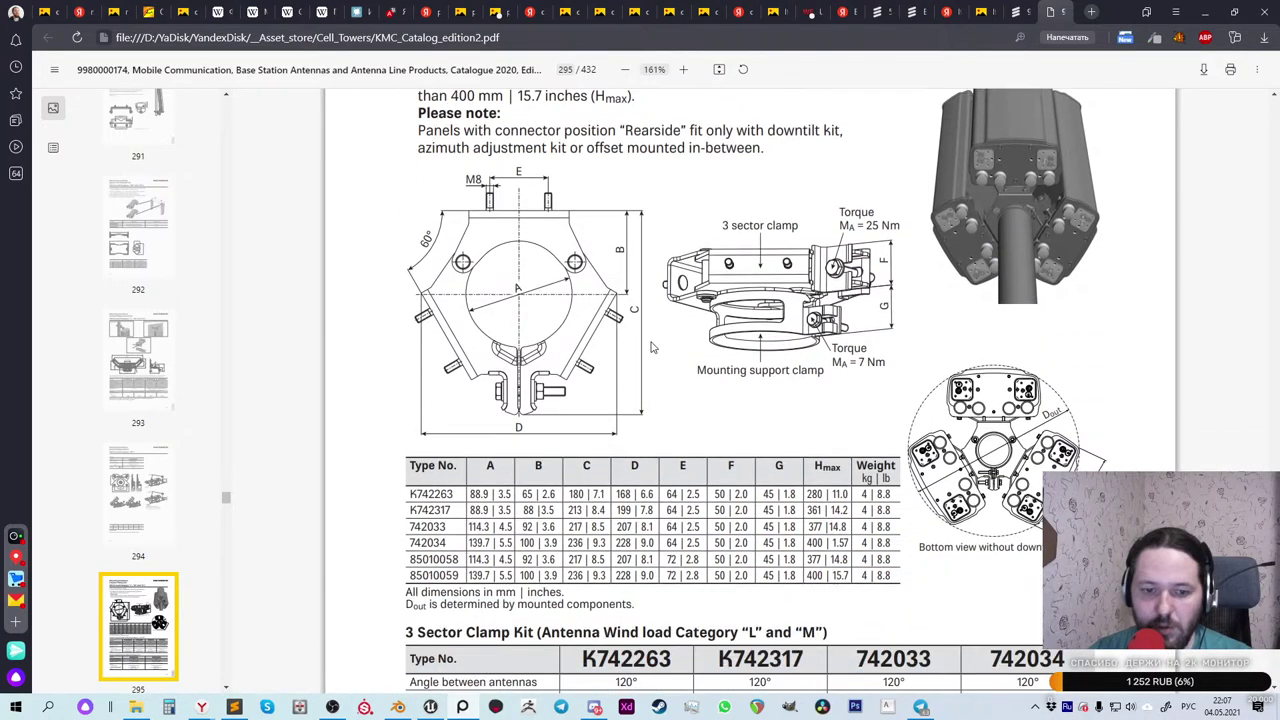
scroll(651, 347, down, 10)
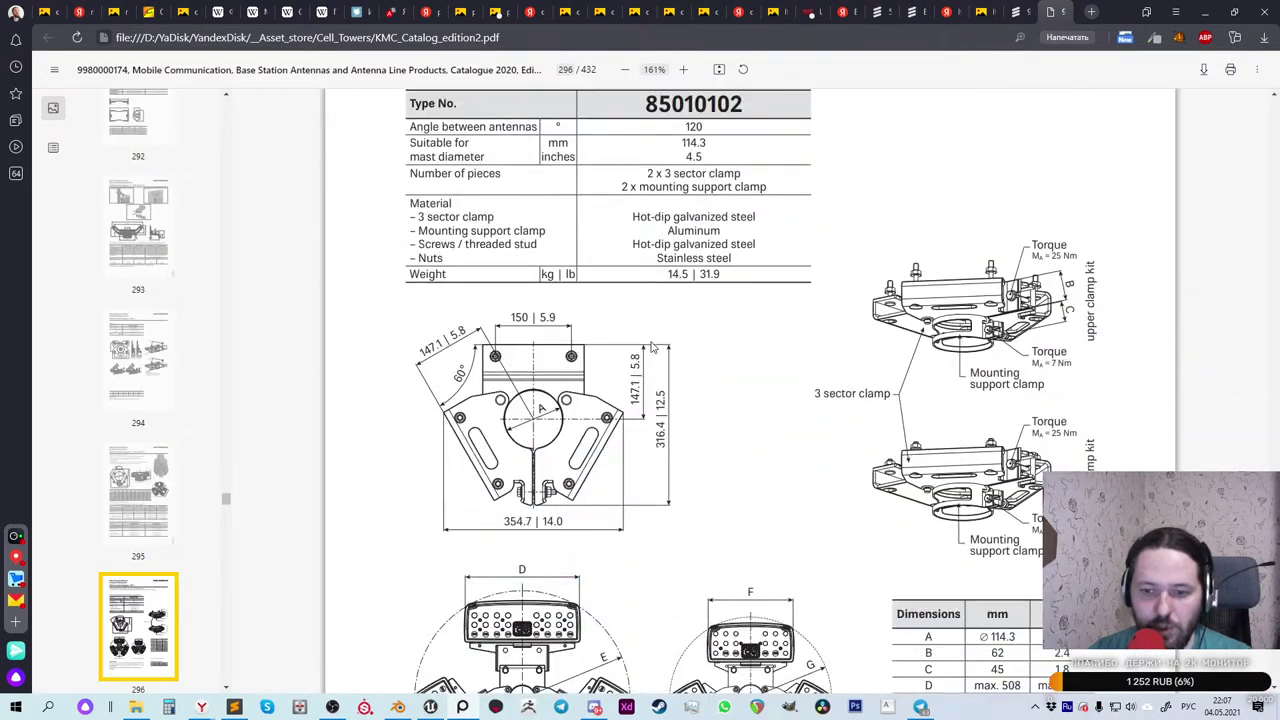
scroll(651, 347, up, 3)
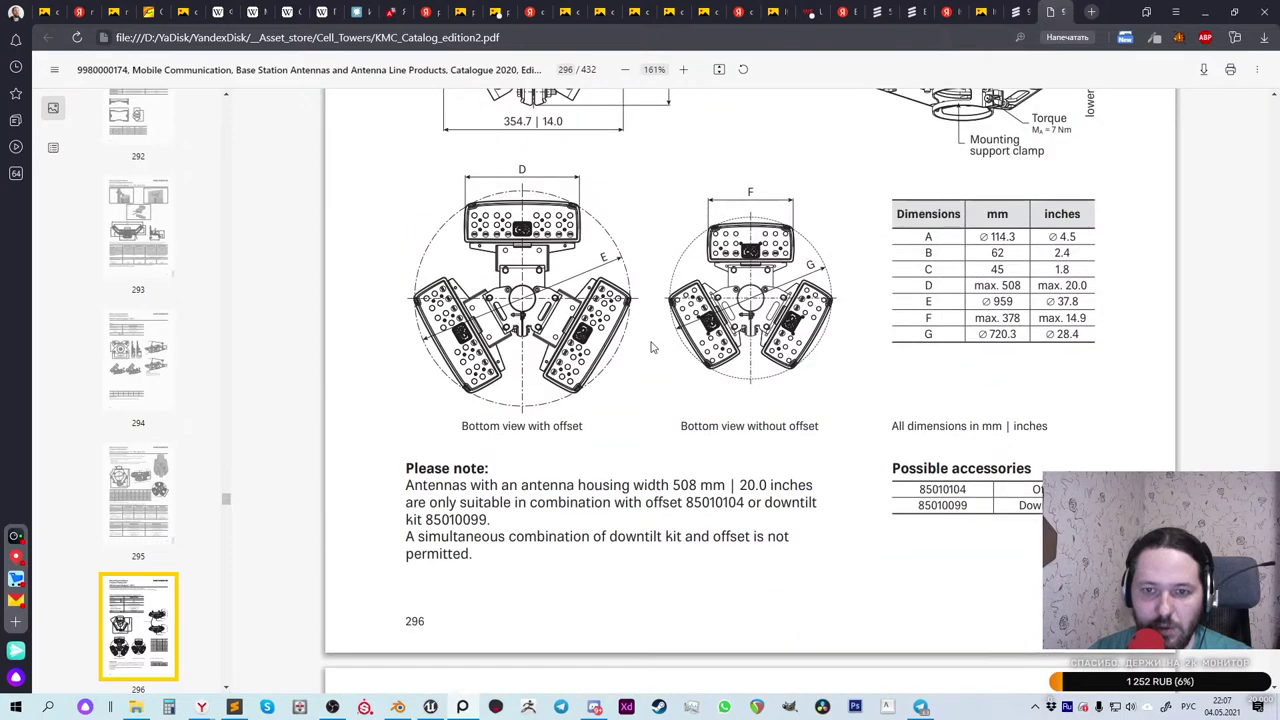
scroll(545, 341, up, 1)
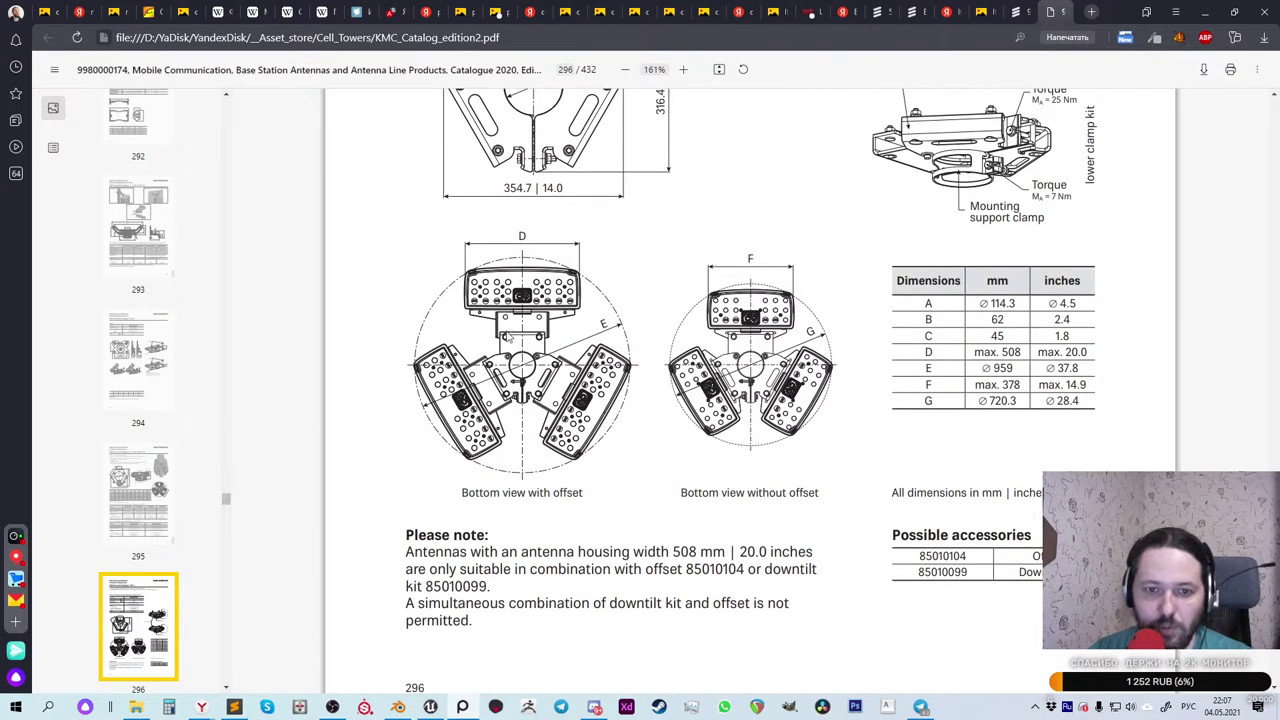
ctrl+scroll(476, 284, up, 2)
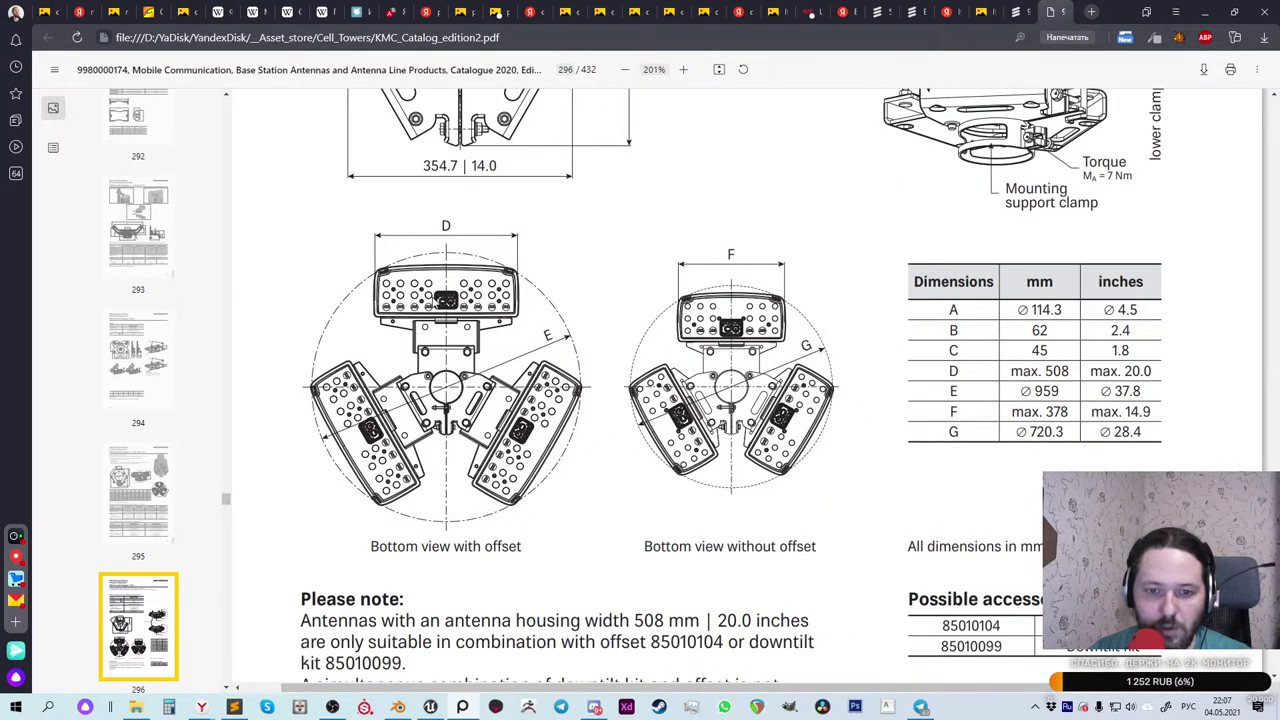
ctrl+scroll(433, 301, down, 2)
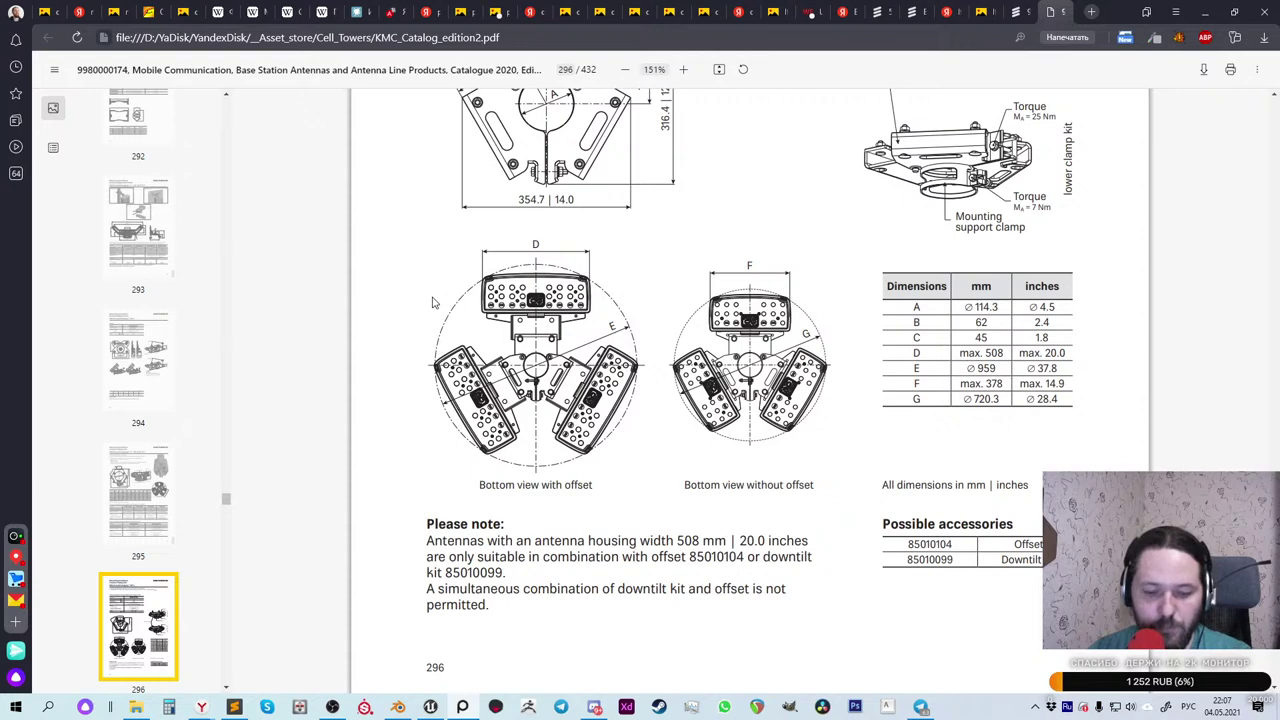
mouse_move(400, 228)
mouse_down()
mouse_move(655, 475)
mouse_move(649, 492)
mouse_up()
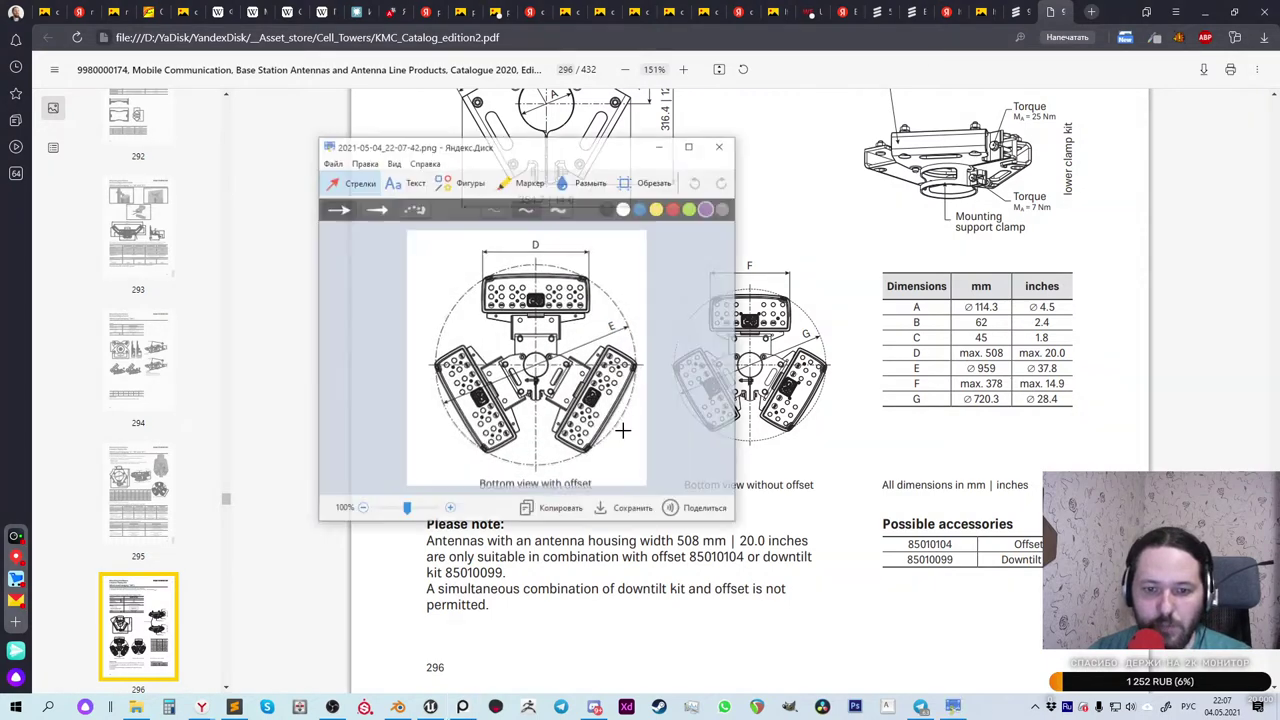
click(564, 512)
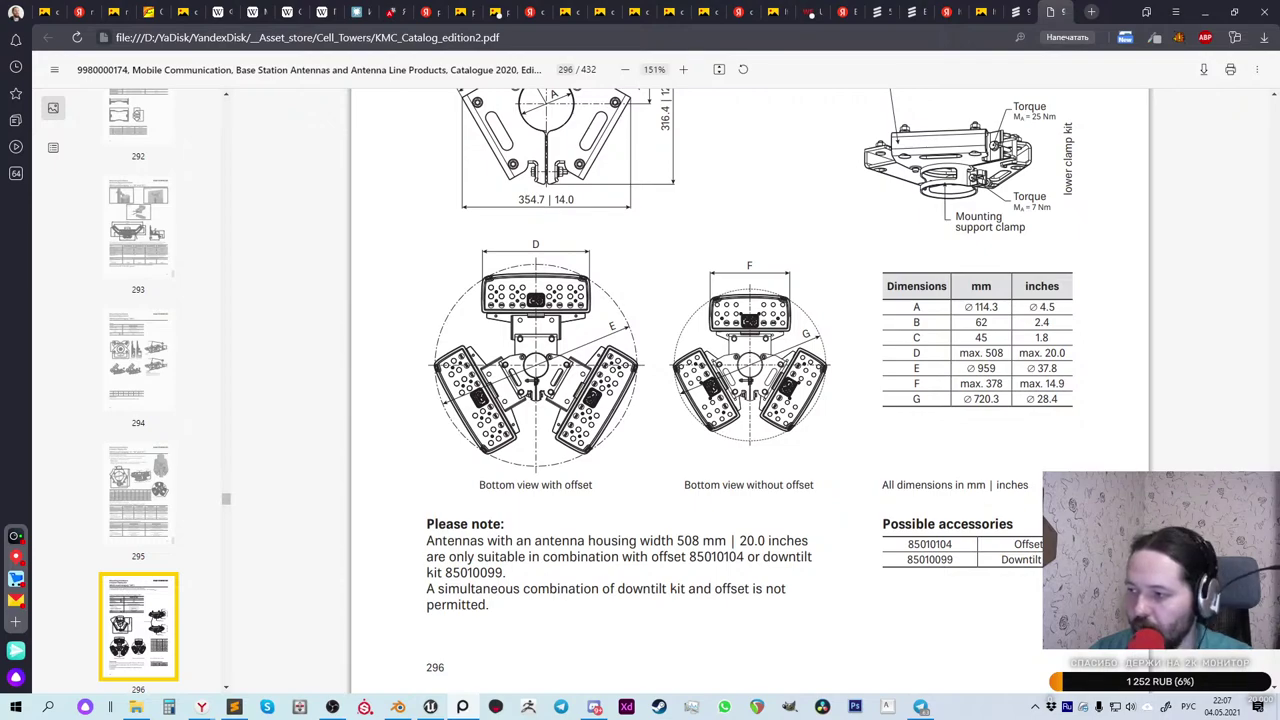
scroll(610, 294, down, 5)
Step: Go to page 302 and copy a screenshot of the band clamp picture
scroll(648, 307, down, 3)
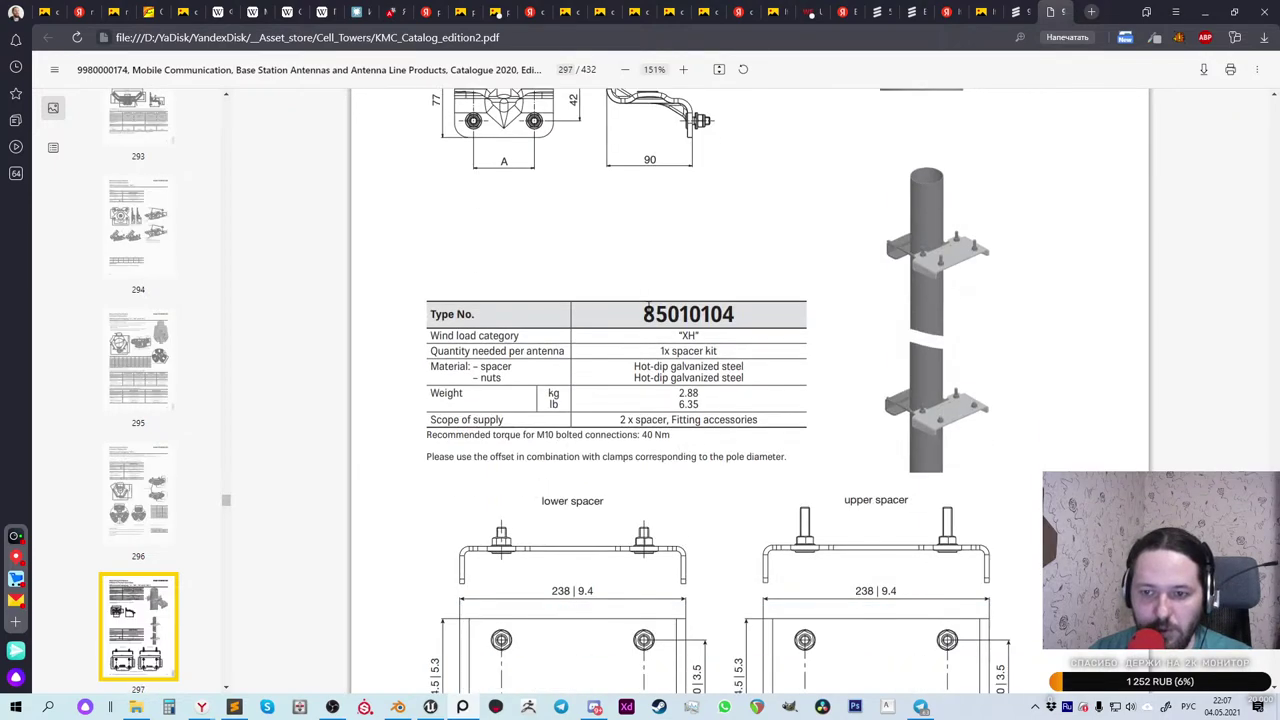
scroll(648, 306, up, 2)
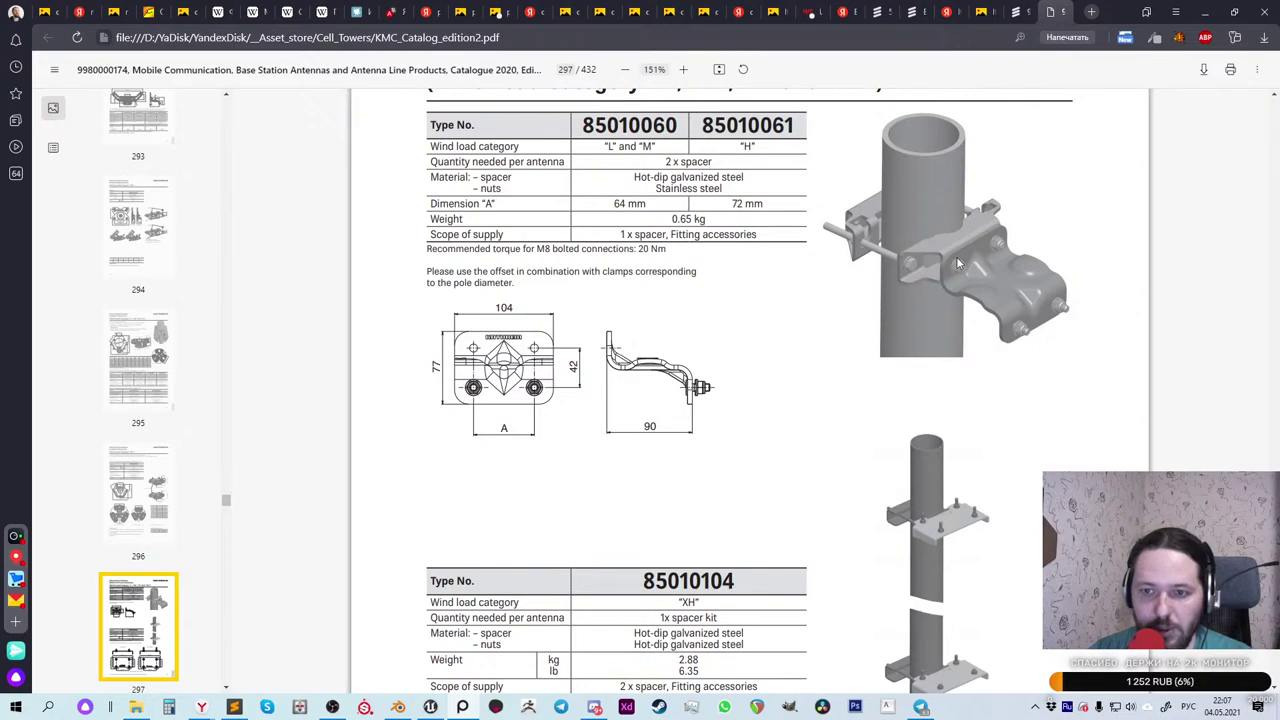
scroll(728, 315, down, 10)
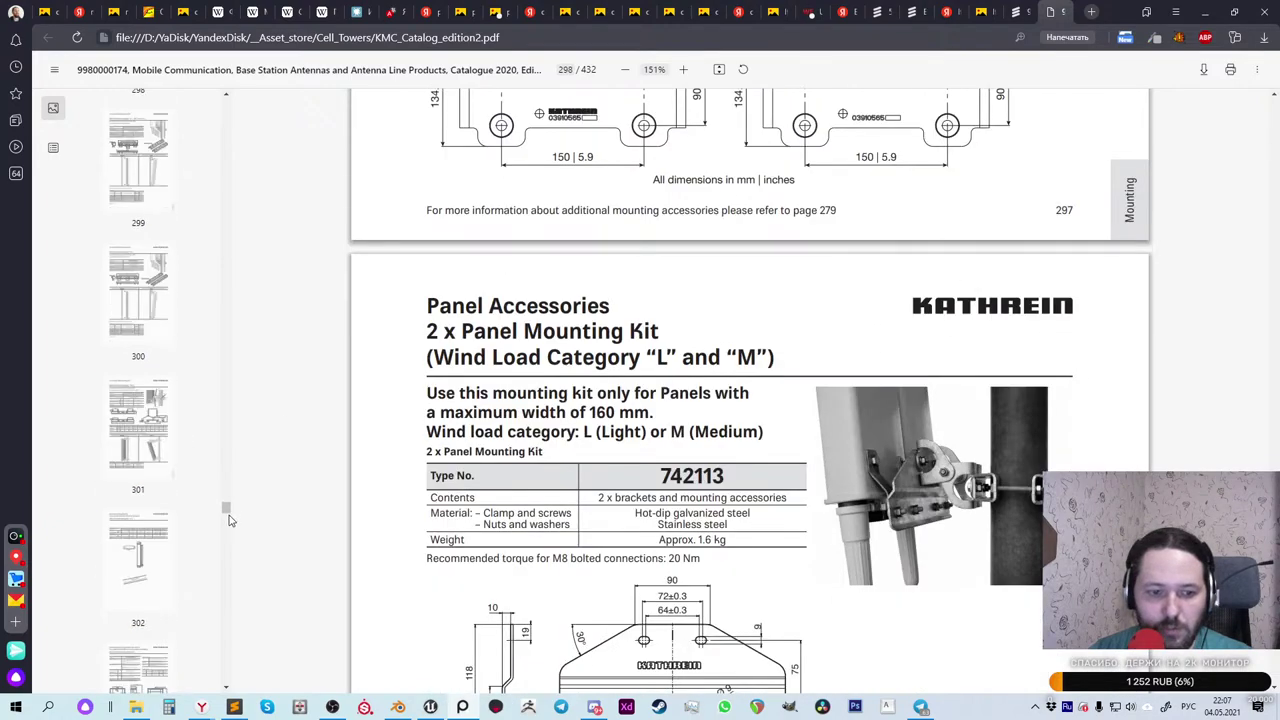
click(138, 550)
scroll(684, 555, down, 2)
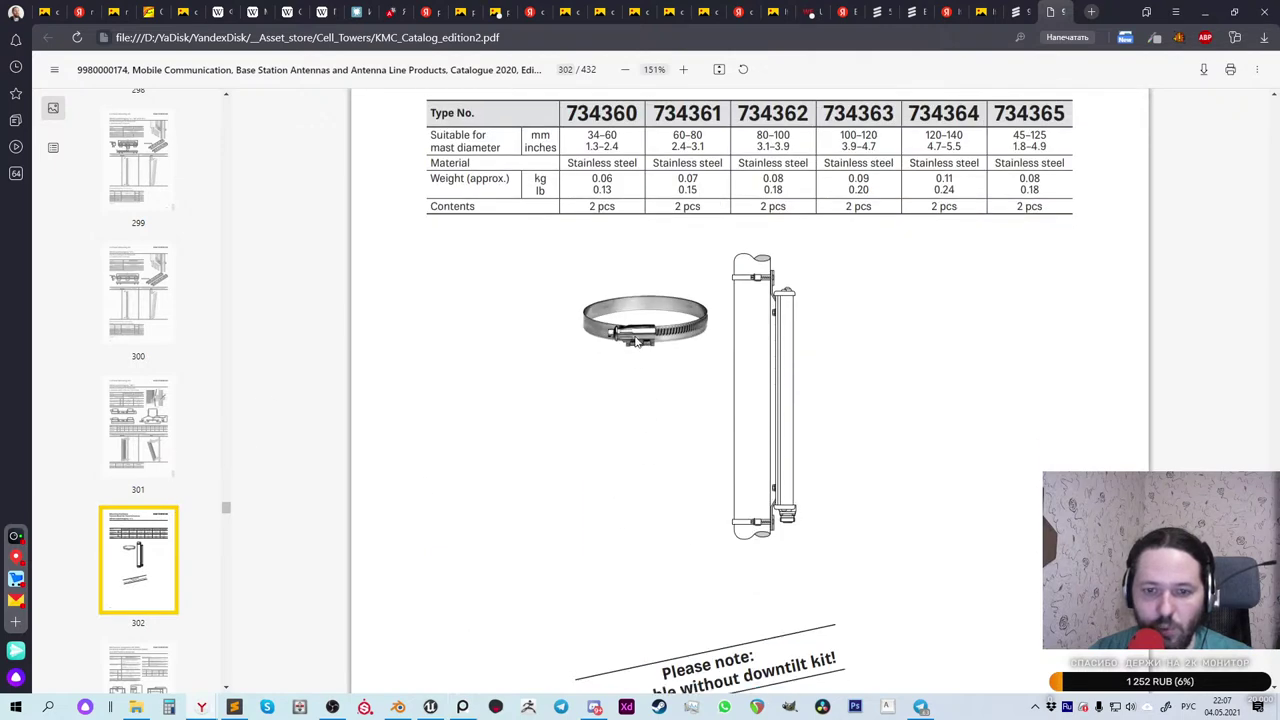
scroll(634, 350, down, 6)
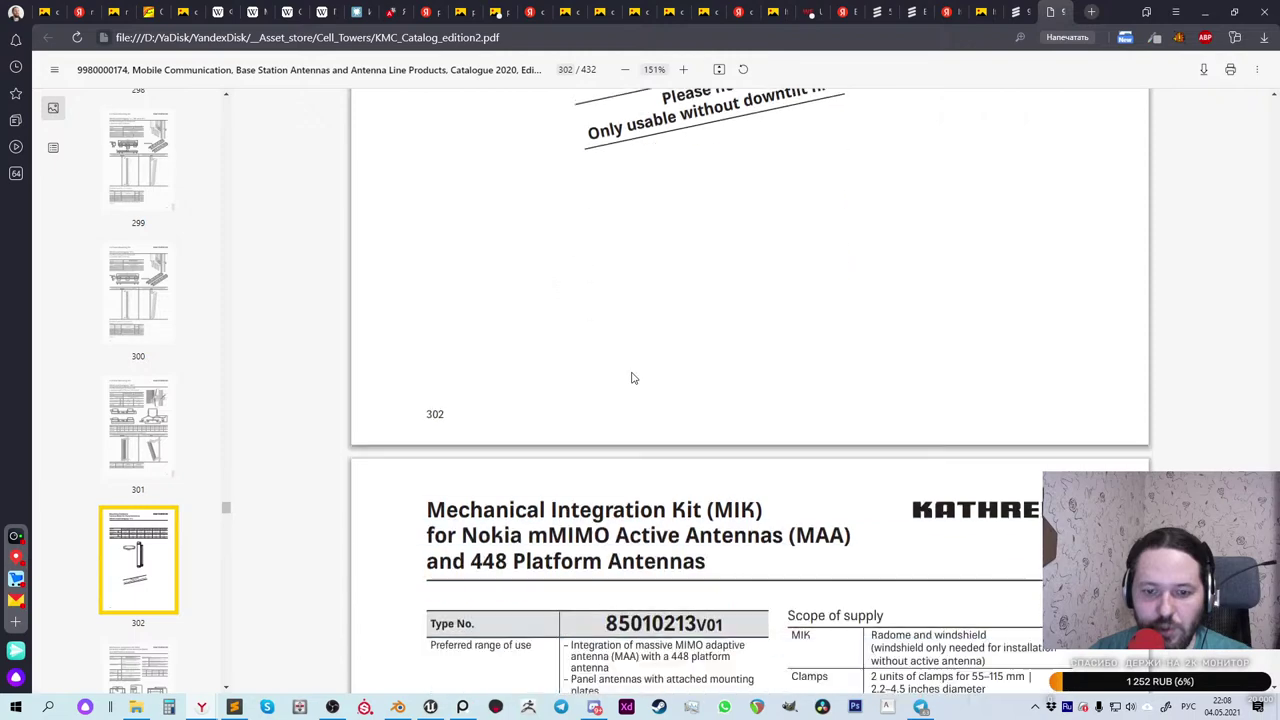
scroll(633, 378, up, 4)
scroll(632, 380, up, 2)
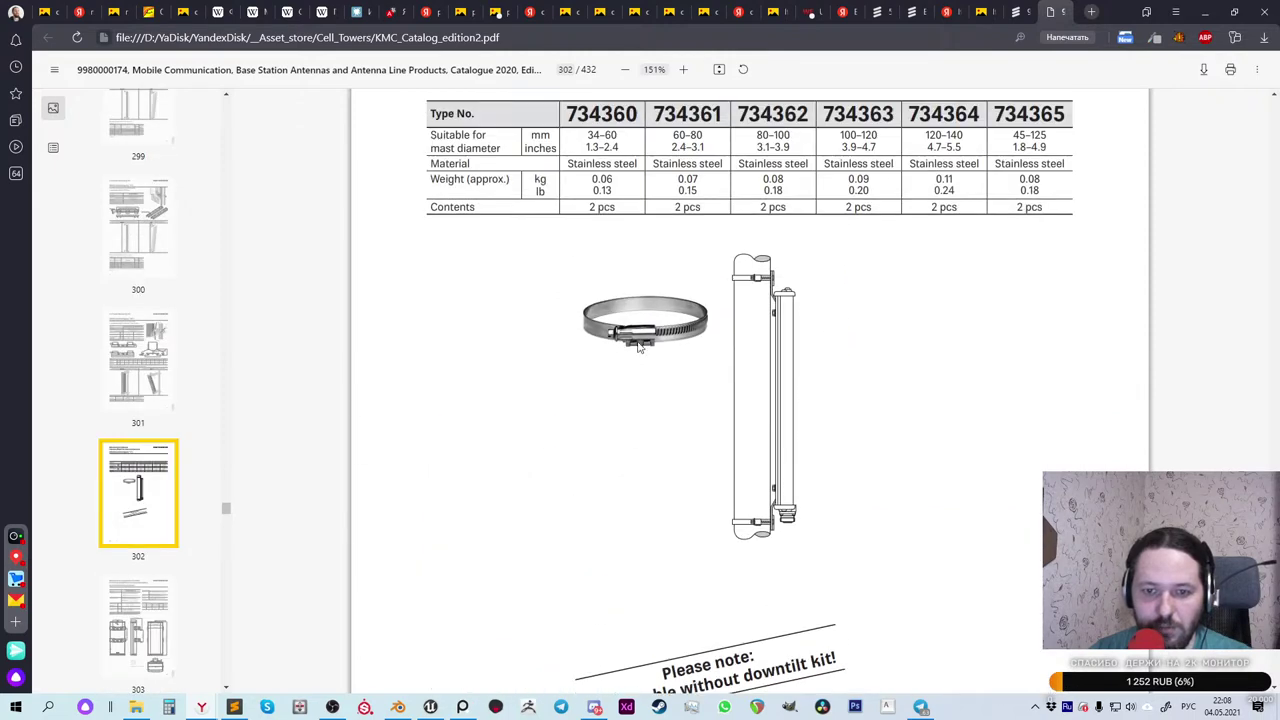
key(ctrl+shift+1)
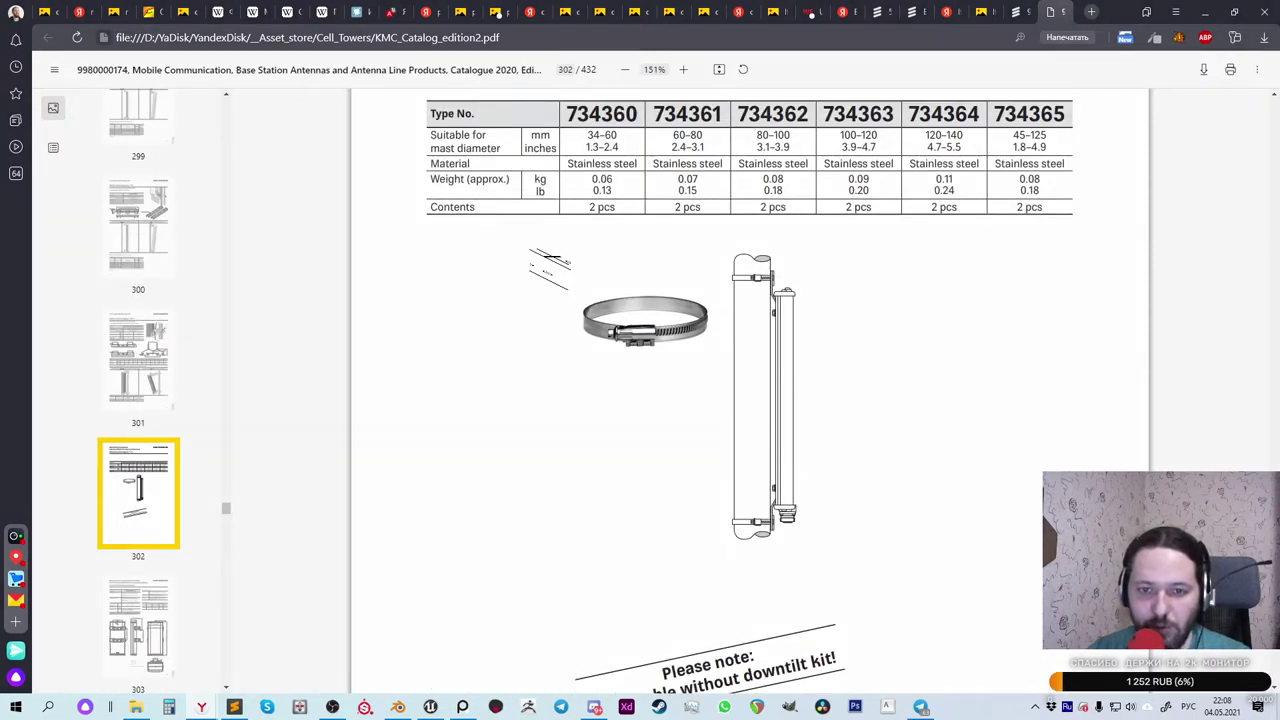
drag(538, 256, 716, 382)
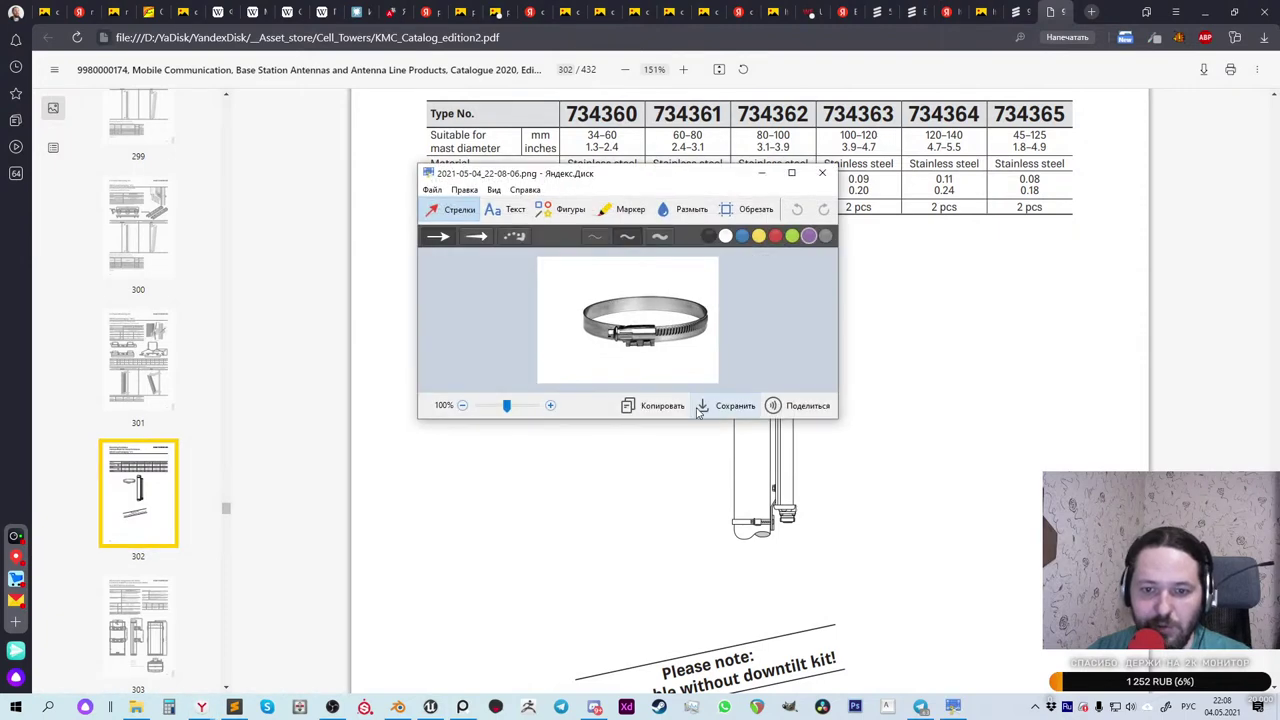
click(662, 406)
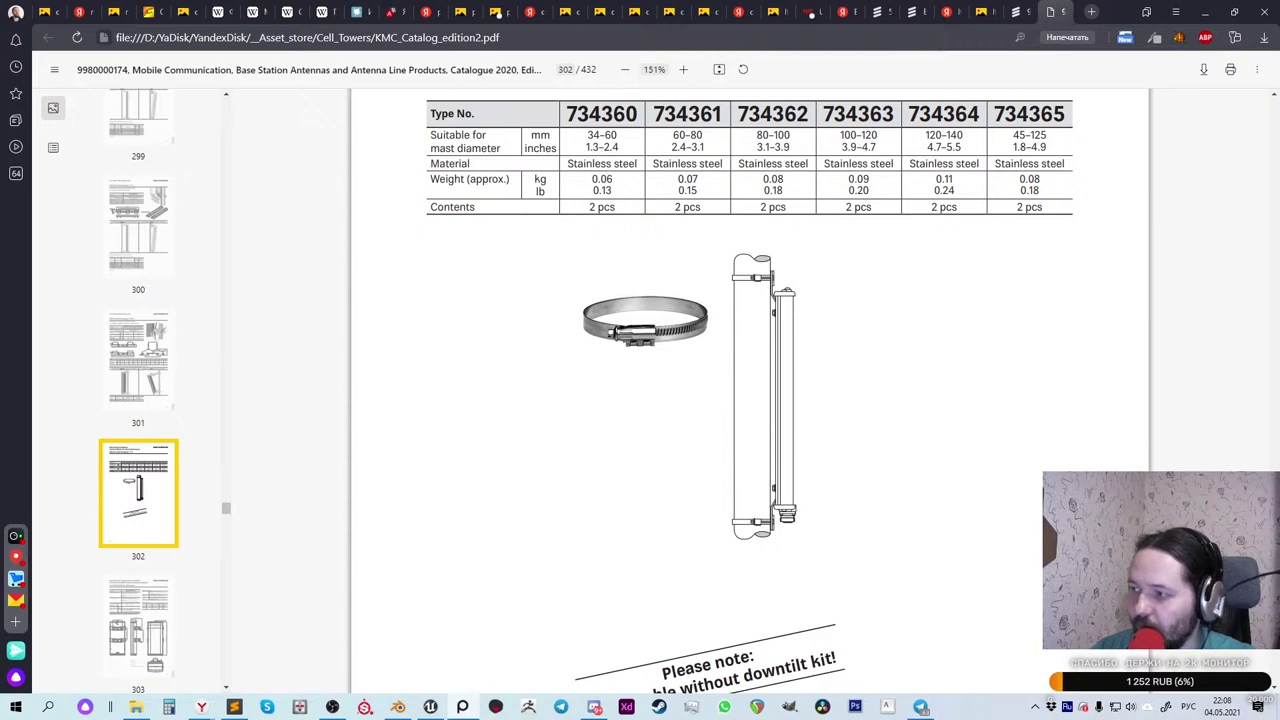
Step: Flip through catalogue pages 303 to 310 via the thumbnails
scroll(145, 409, down, 3)
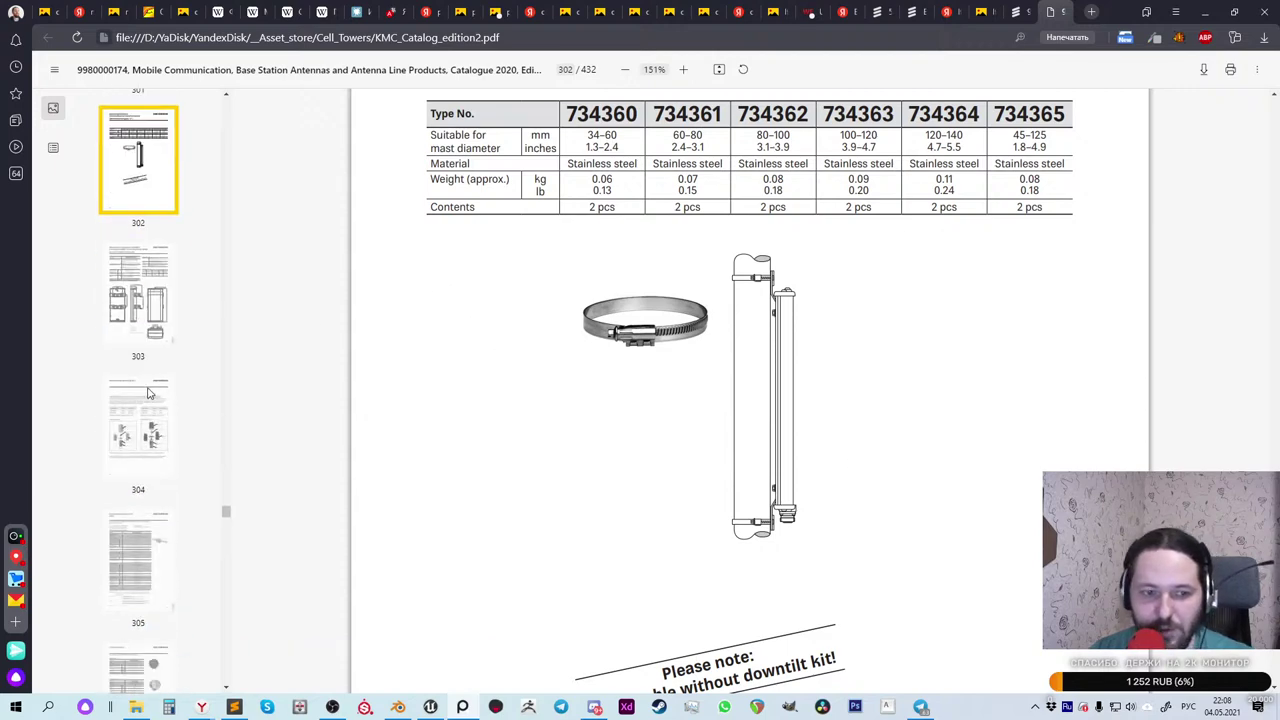
click(142, 306)
click(142, 424)
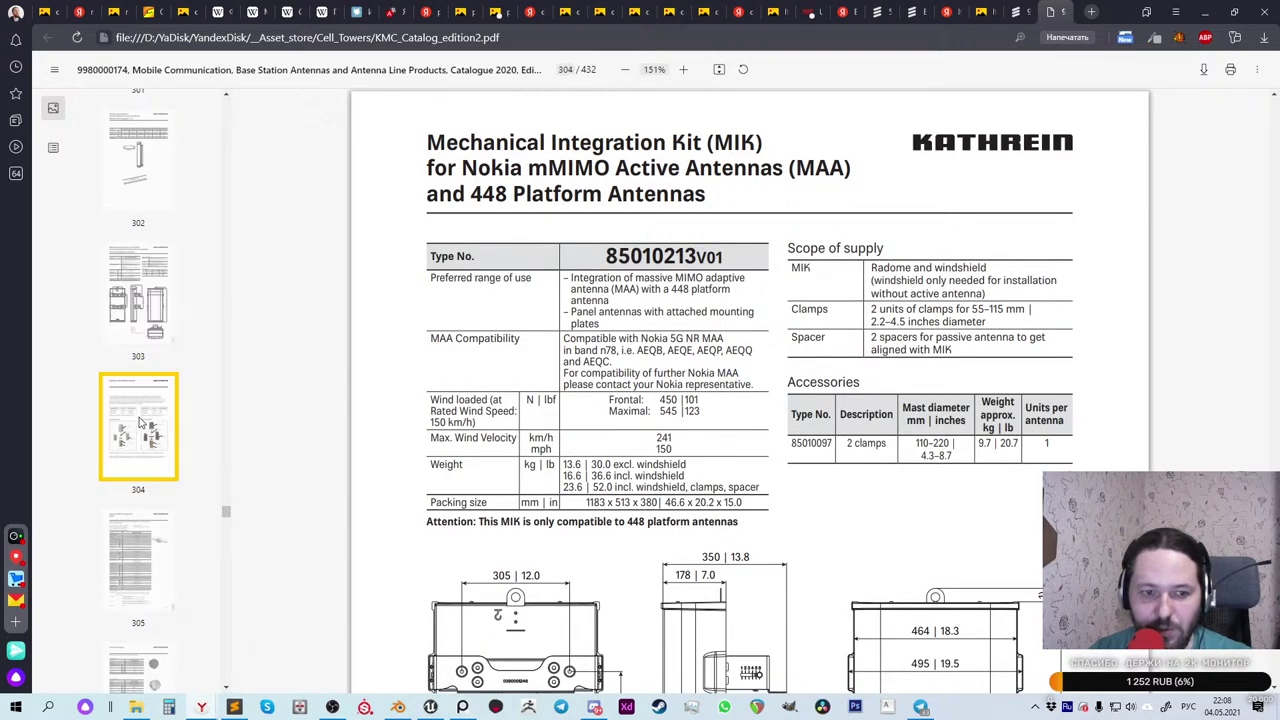
scroll(140, 430, down, 2)
scroll(665, 515, down, 2)
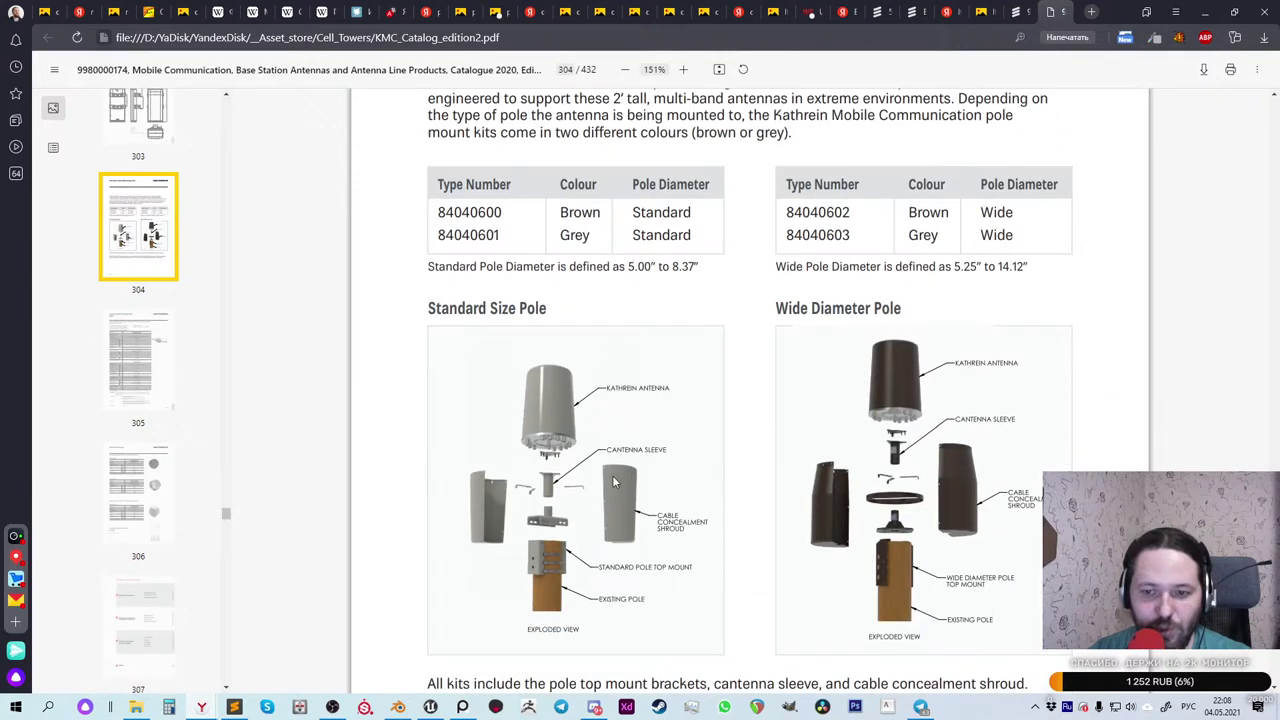
click(140, 362)
click(142, 492)
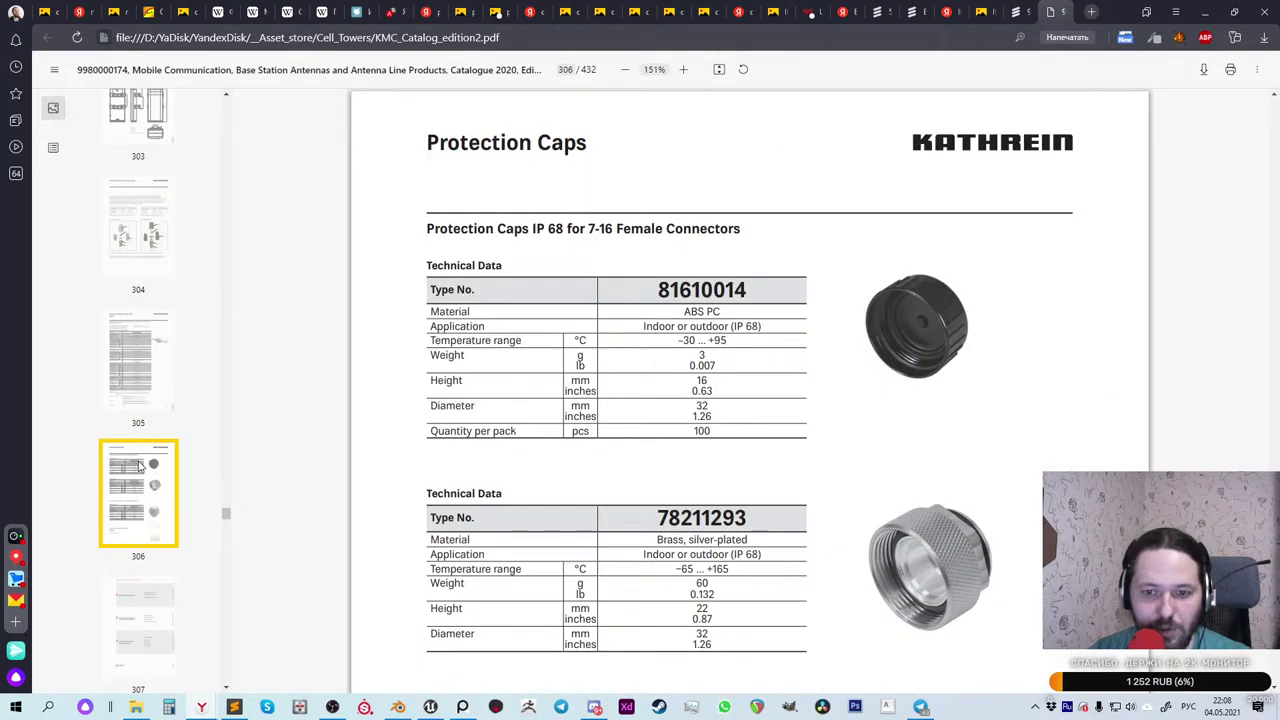
scroll(142, 490, down, 3)
click(140, 430)
scroll(138, 473, down, 2)
click(138, 515)
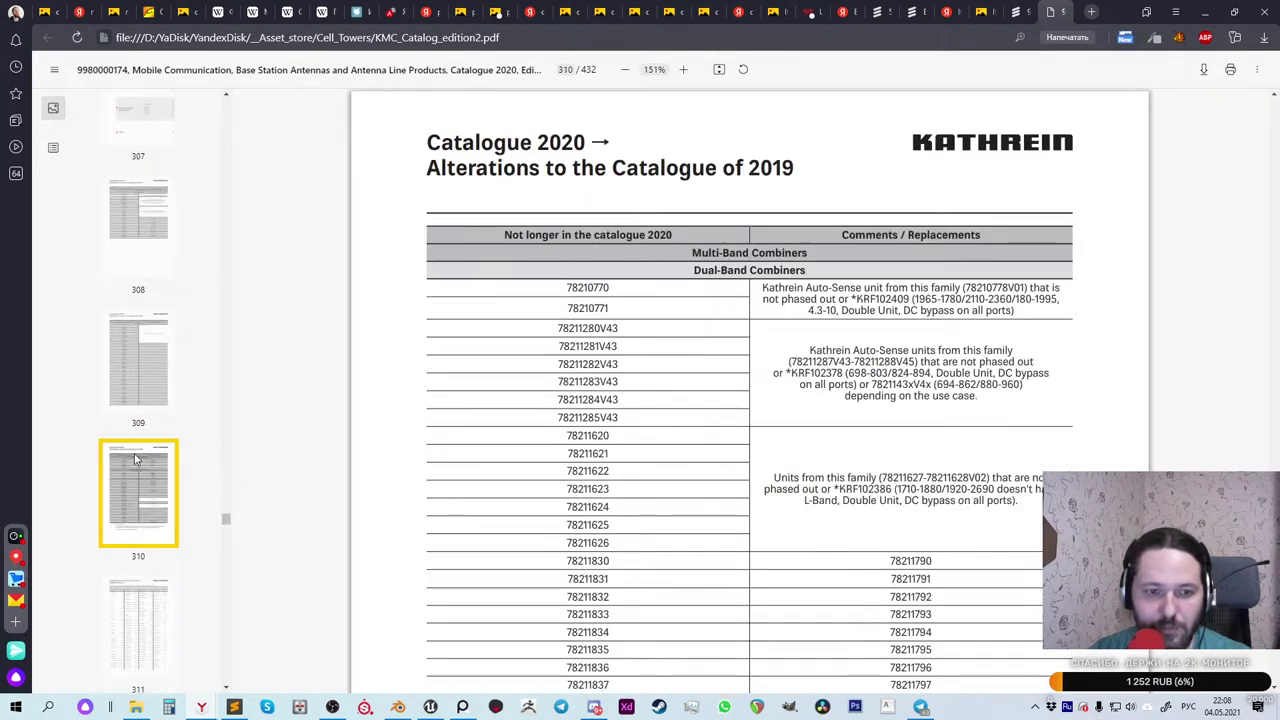
scroll(140, 500, down, 10)
Step: Go to the Hybrid Combiner 4:4 on page 380 and select its product image for capture
drag(226, 535, 227, 615)
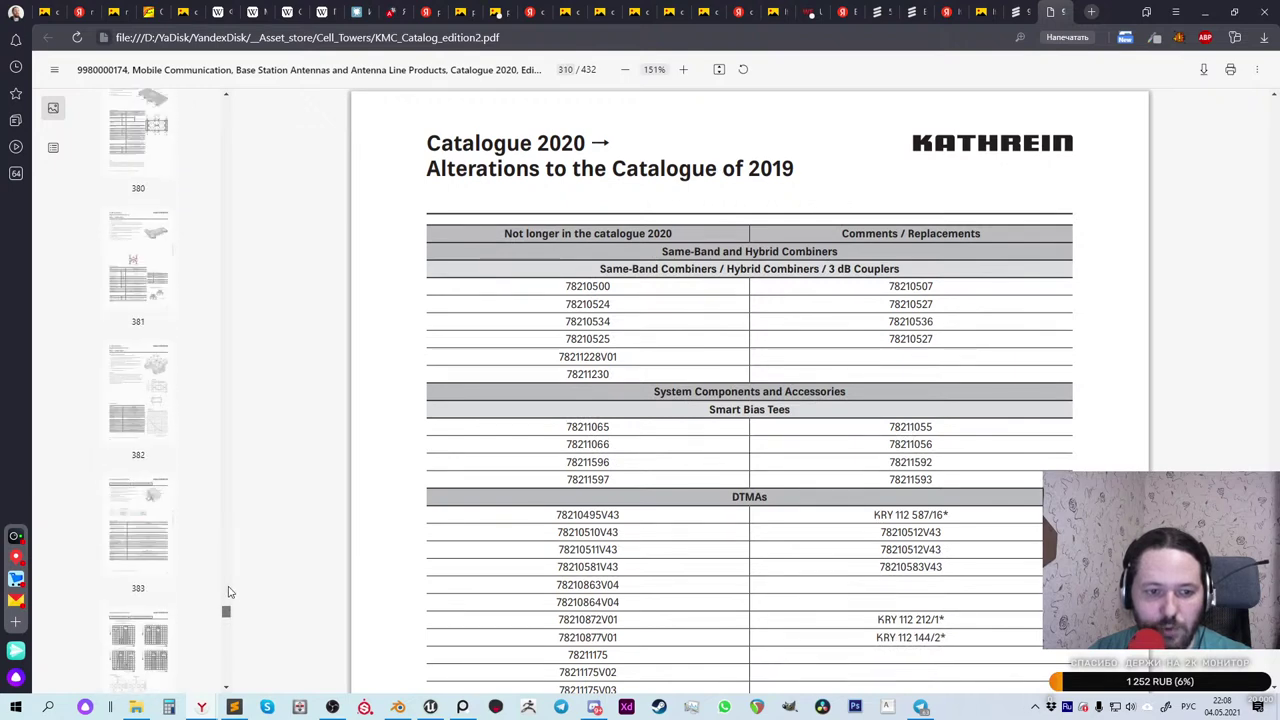
click(152, 372)
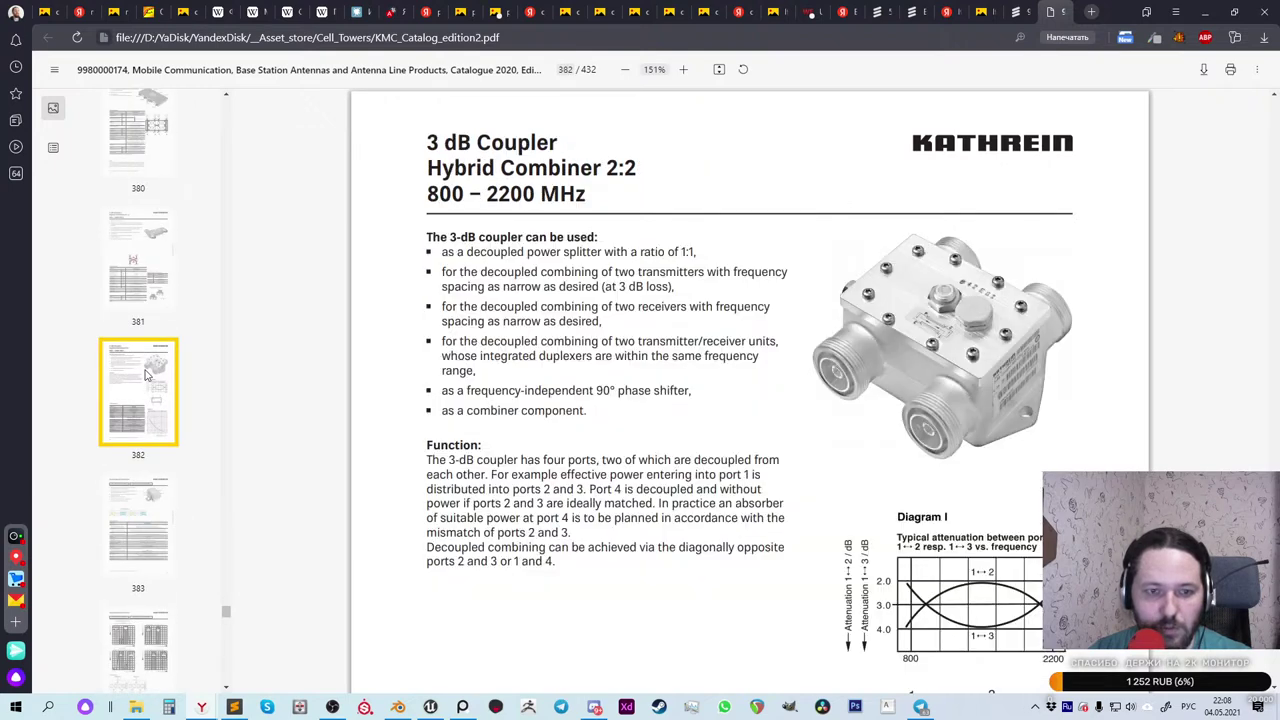
click(148, 263)
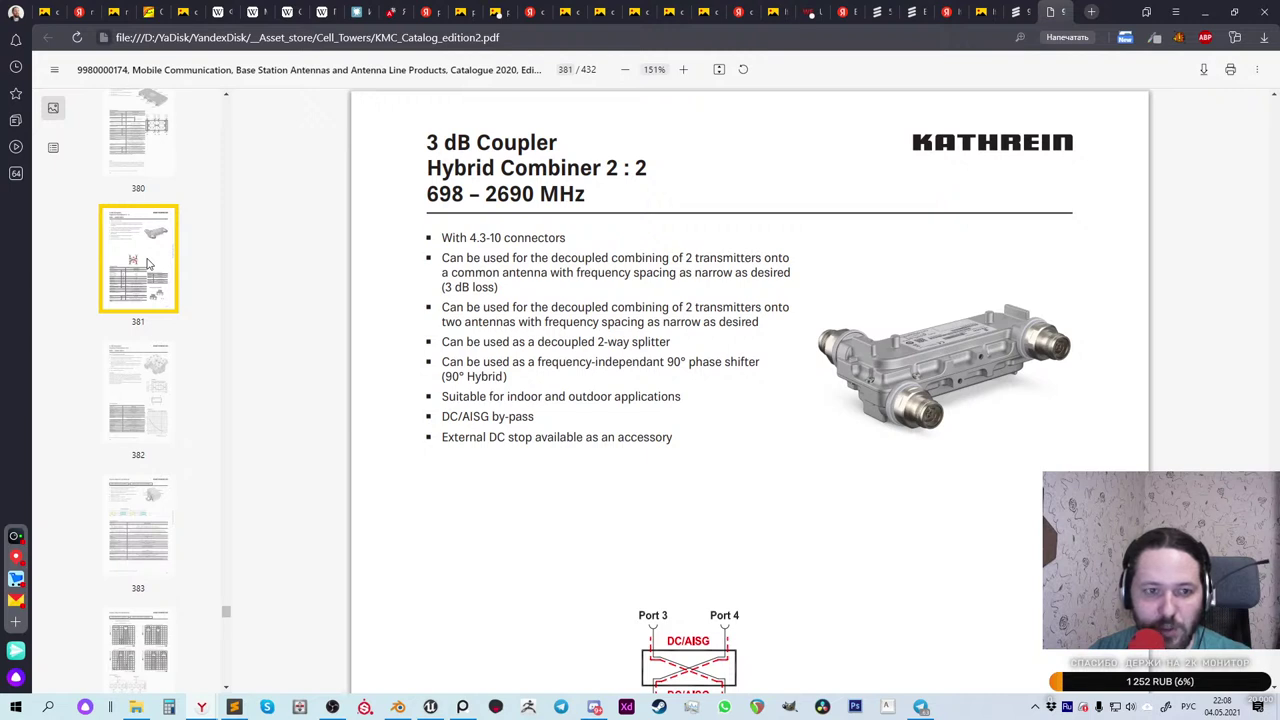
scroll(140, 252, up, 1)
click(140, 252)
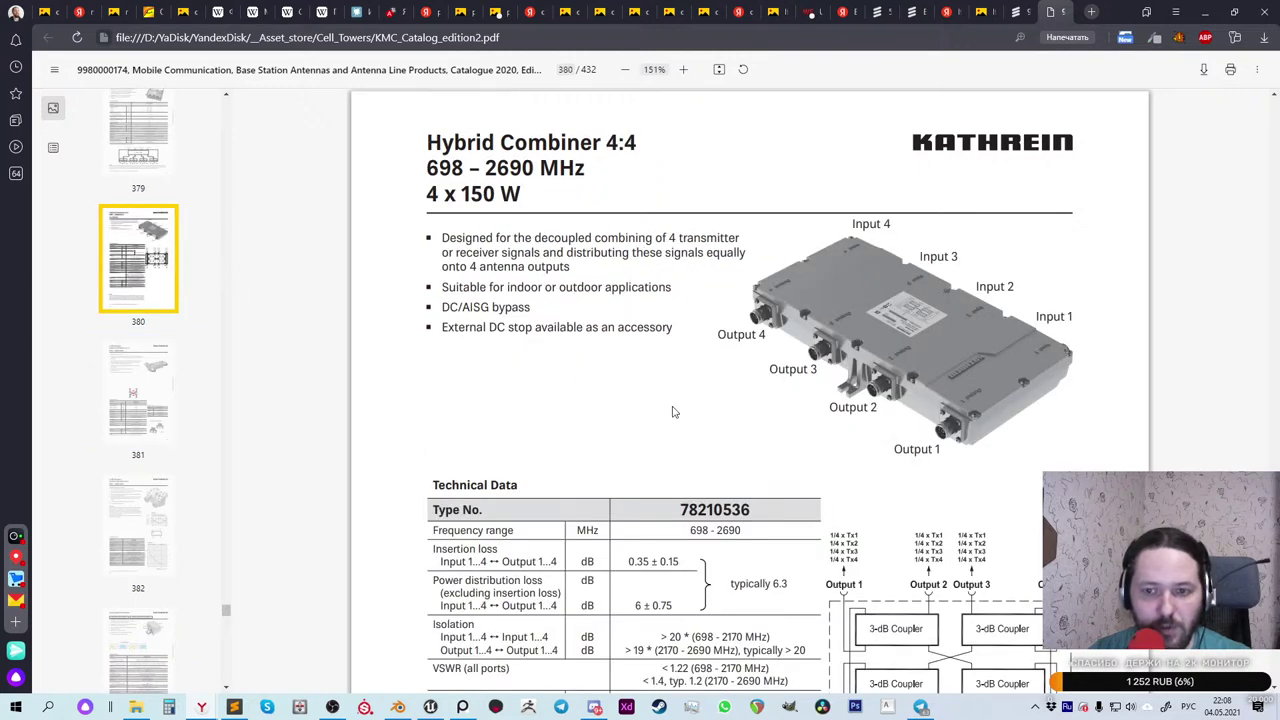
drag(694, 184, 1110, 472)
Step: Copy the Hybrid Combiner 4:4 (type 78210536) capture to the clipboard with Копировать
click(940, 513)
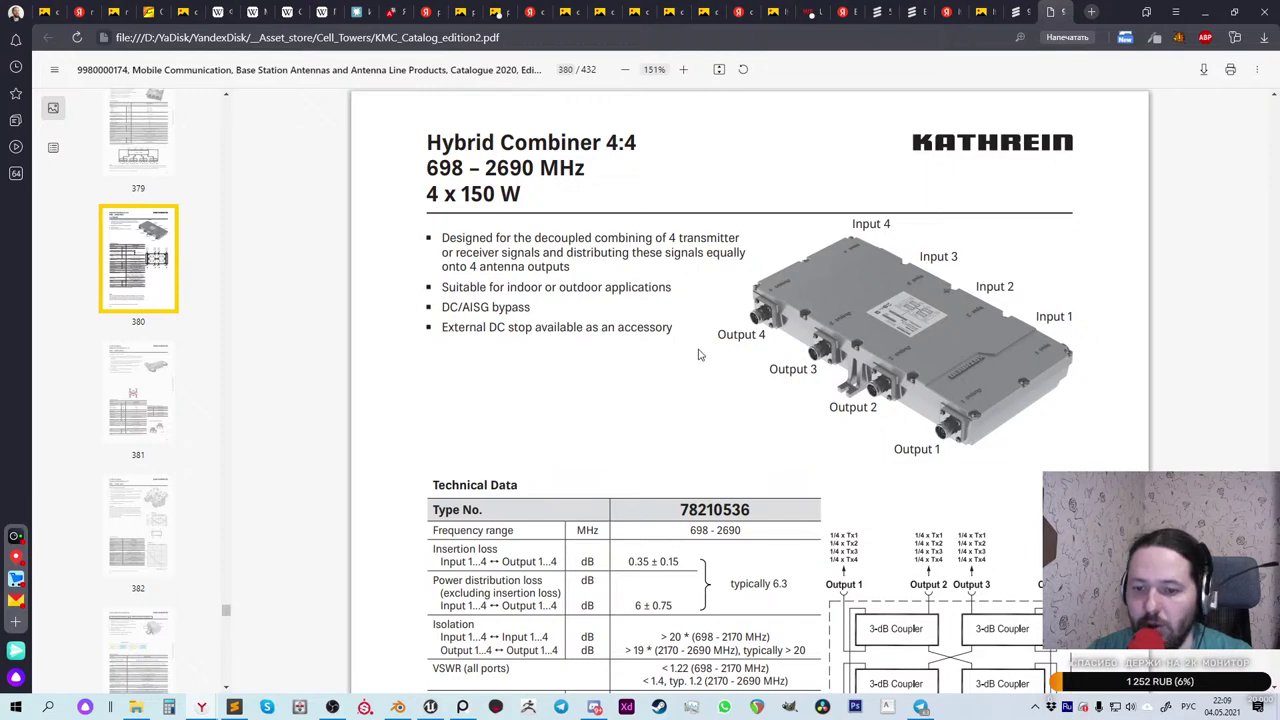
Step: Copy the two 50-Ohm load connector pictures from page 398, then switch to the Ericsson-hosted catalogue
scroll(700, 355, down, 10)
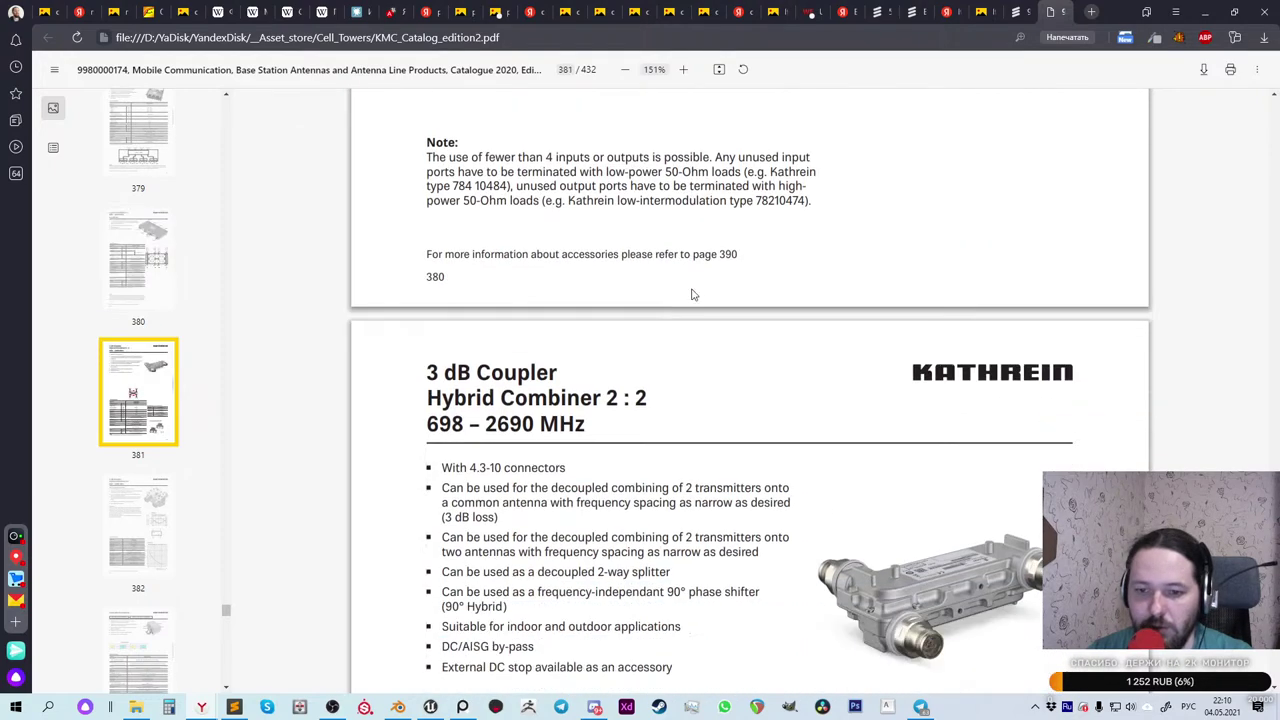
scroll(692, 294, down, 12)
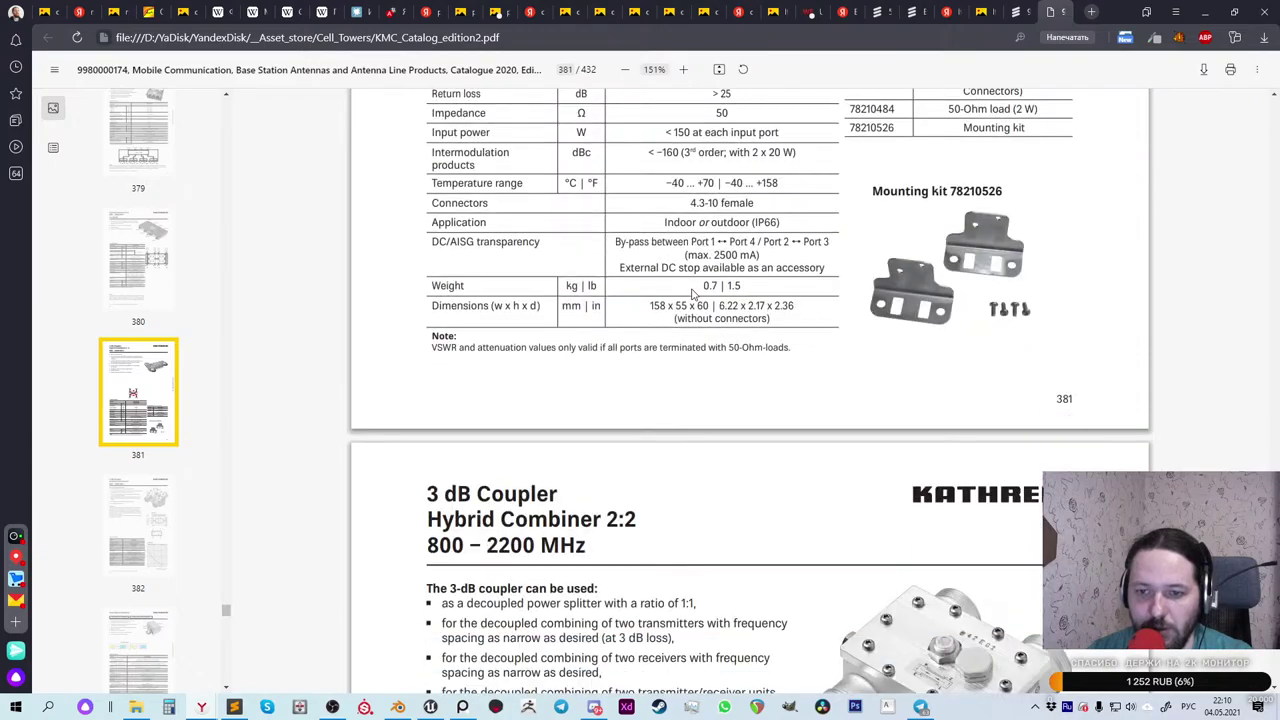
scroll(692, 294, down, 15)
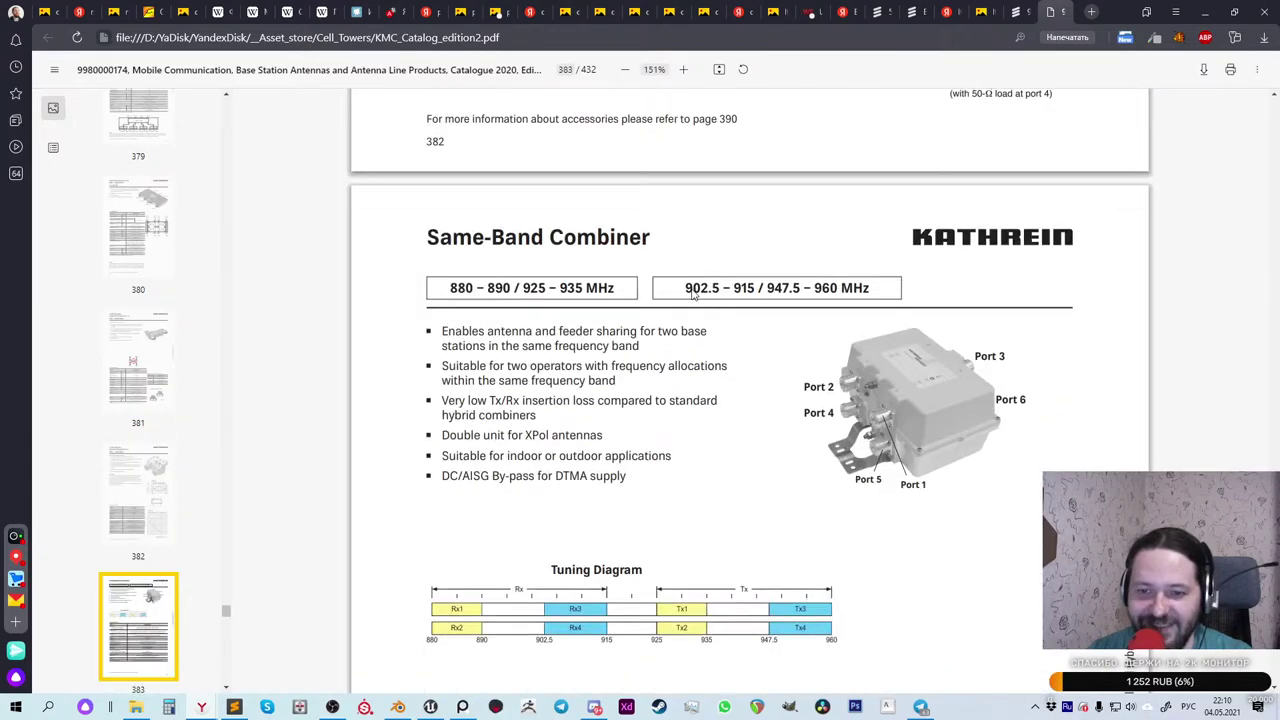
scroll(692, 294, down, 15)
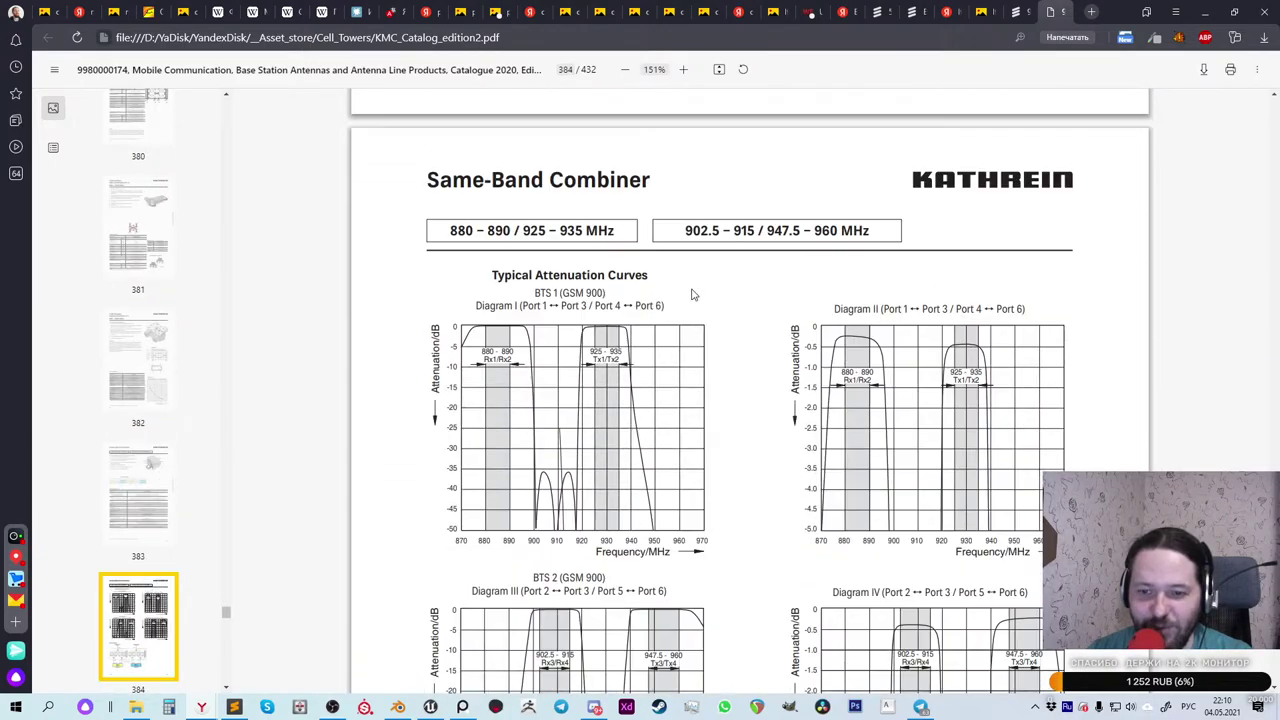
scroll(692, 294, down, 5)
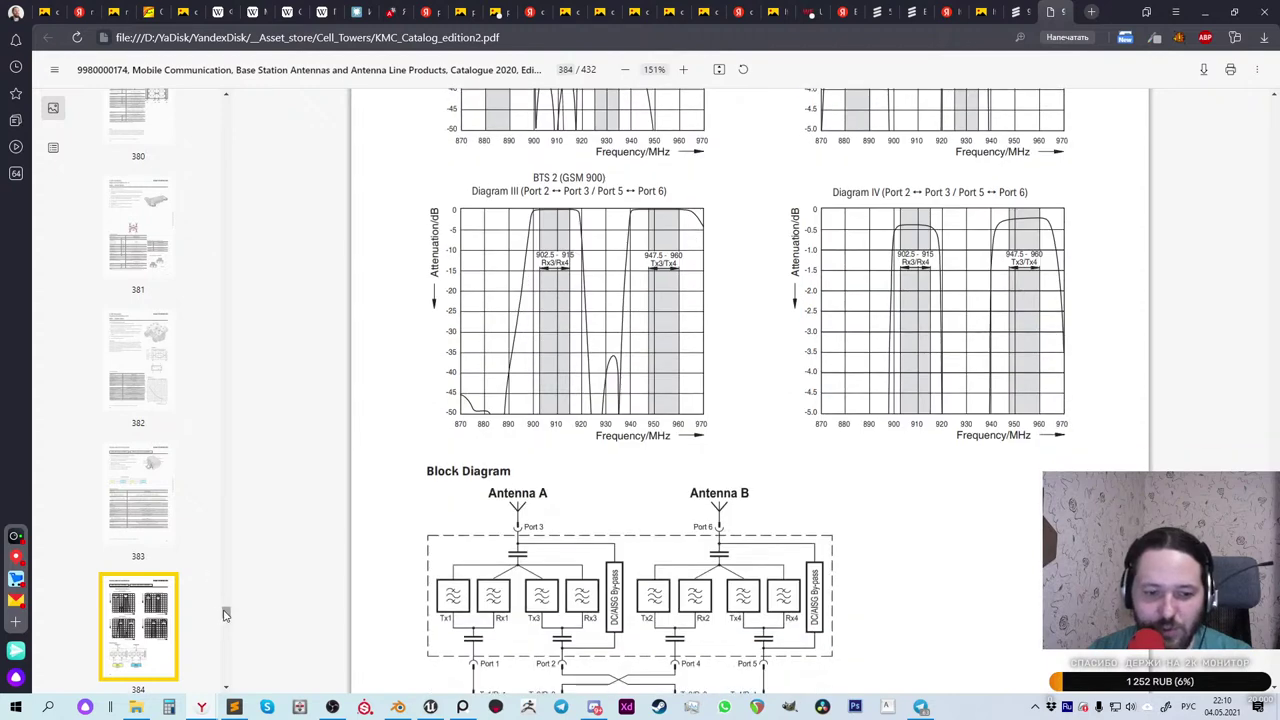
scroll(226, 616, down, 5)
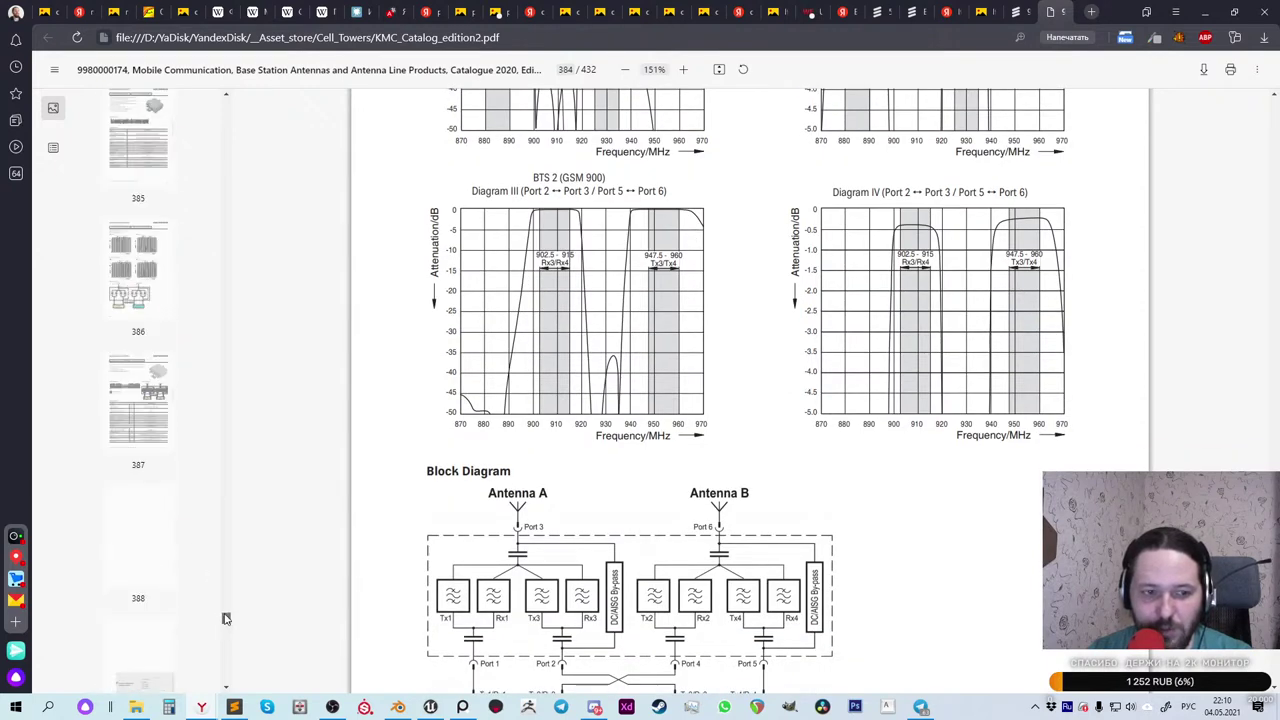
scroll(226, 619, down, 5)
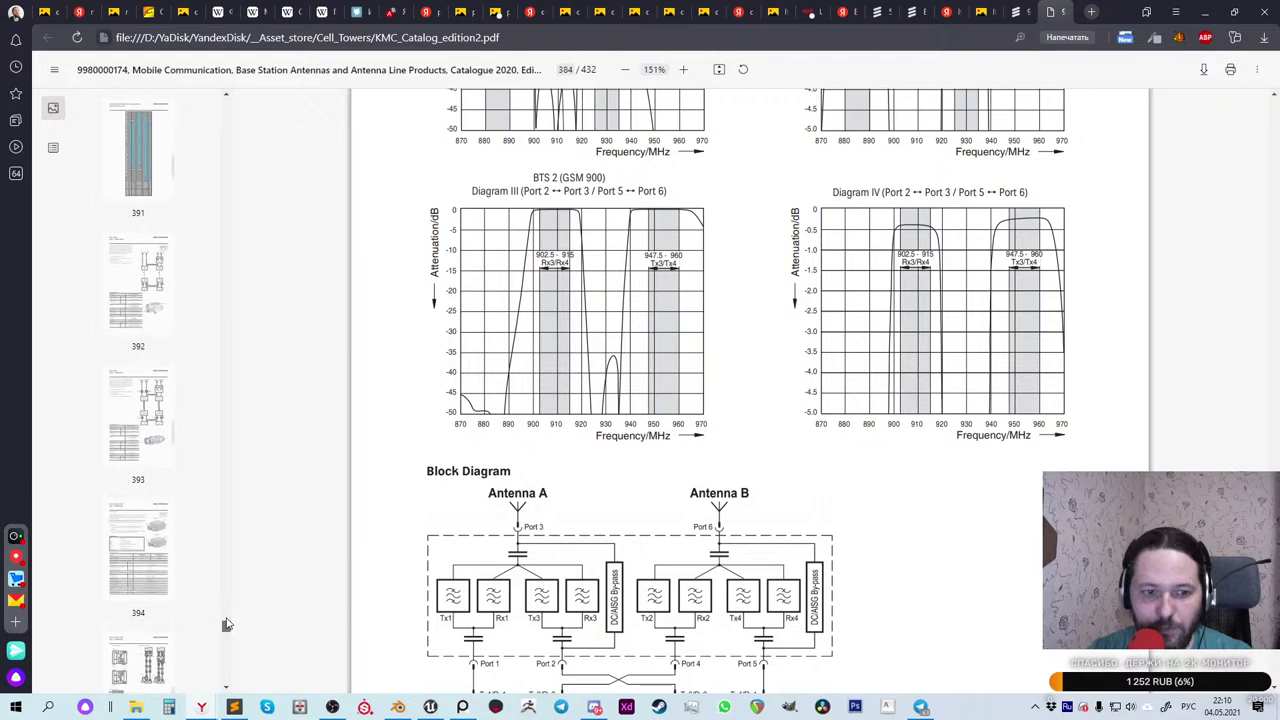
scroll(226, 623, down, 5)
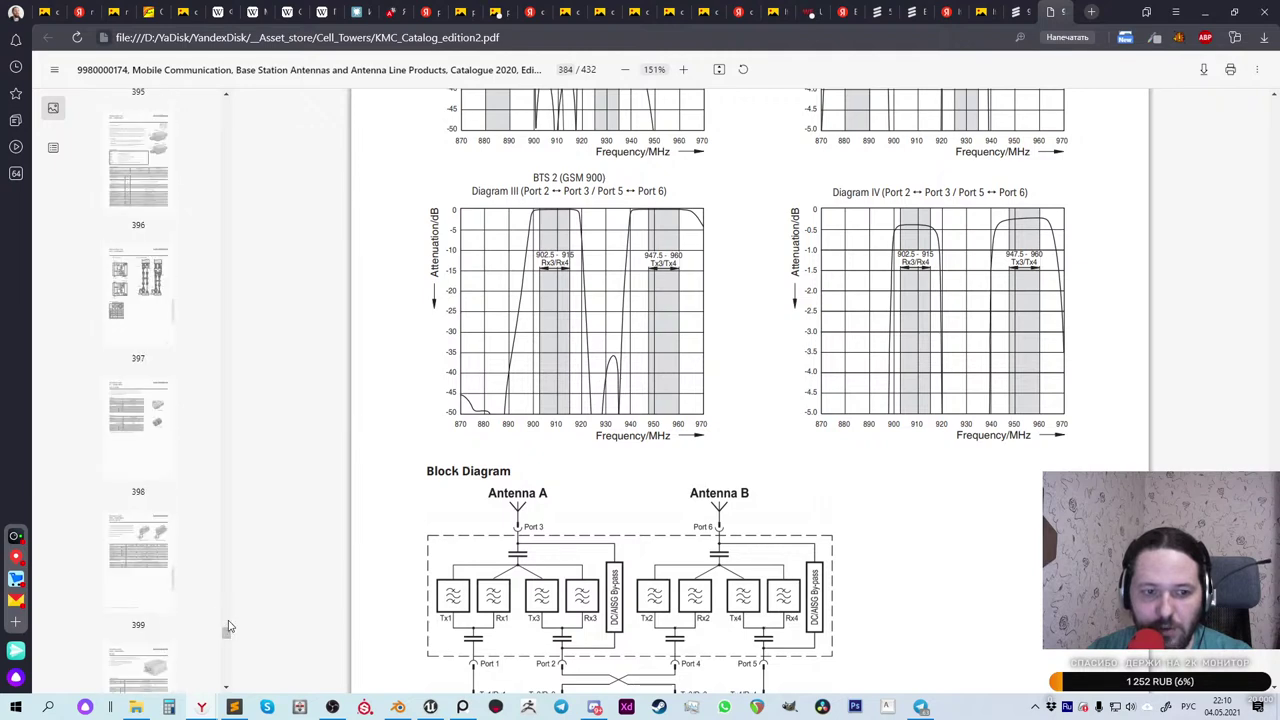
click(138, 428)
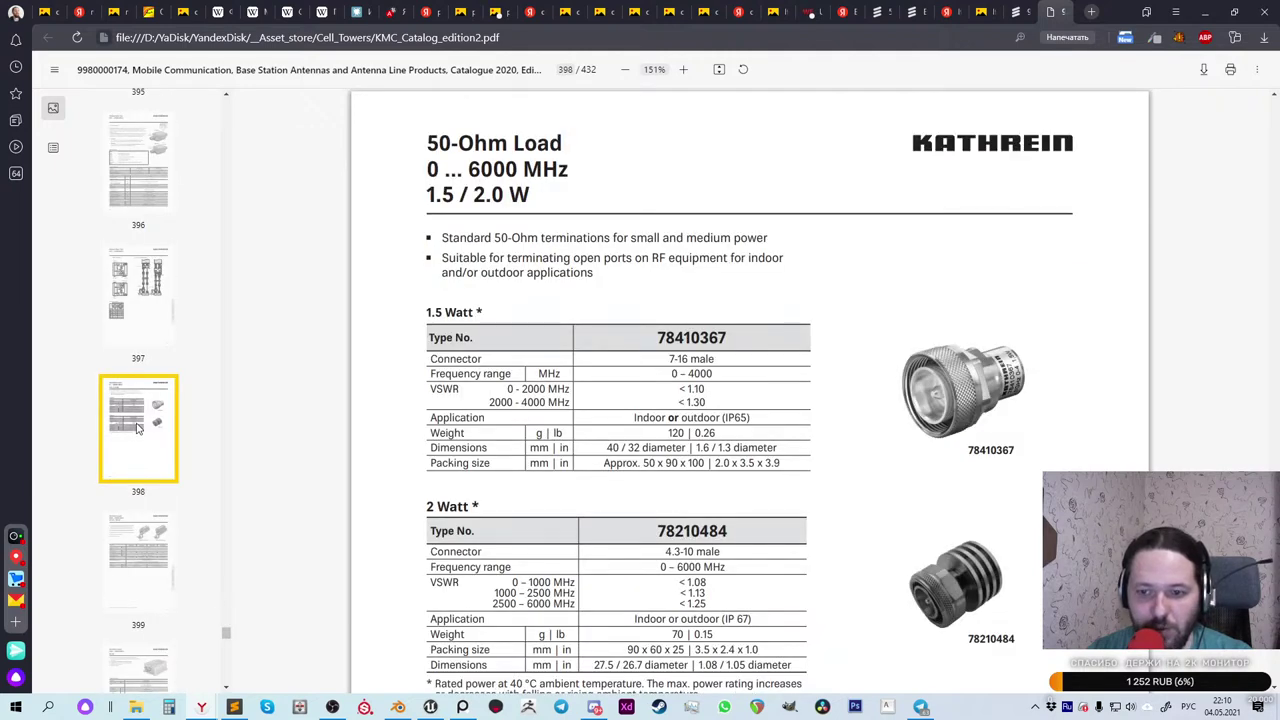
scroll(360, 427, down, 3)
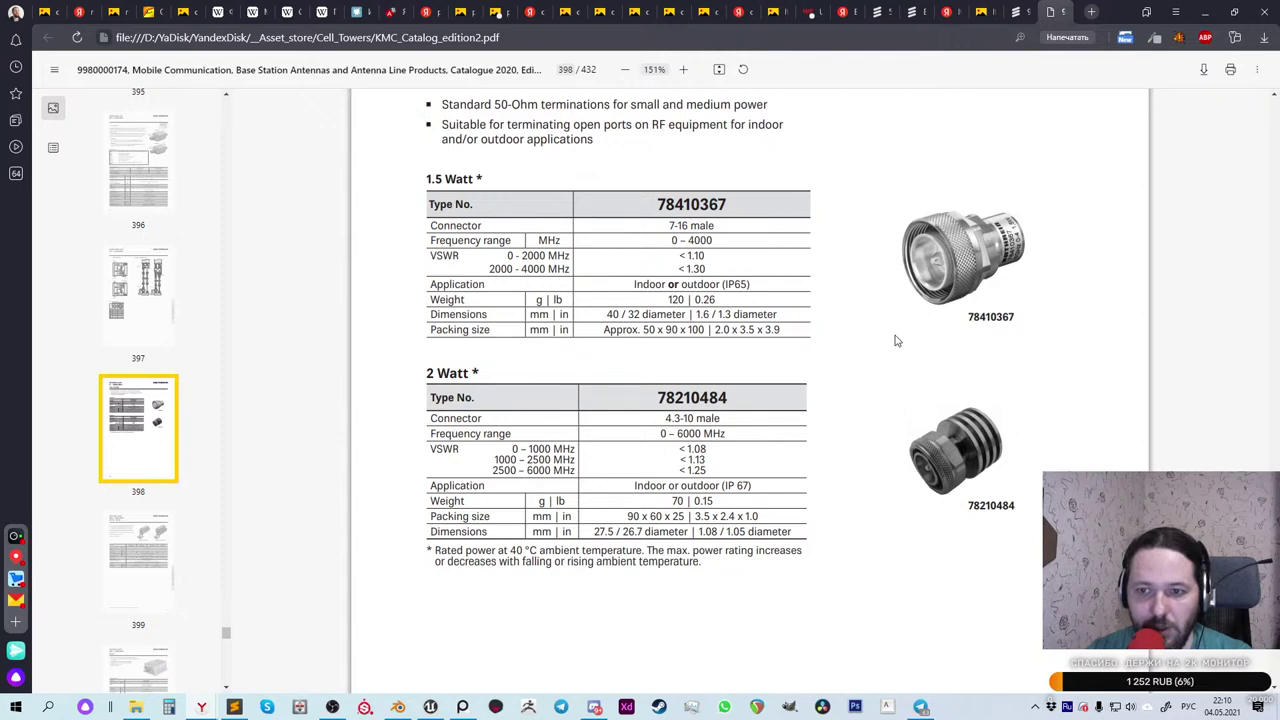
drag(874, 144, 1062, 538)
click(995, 574)
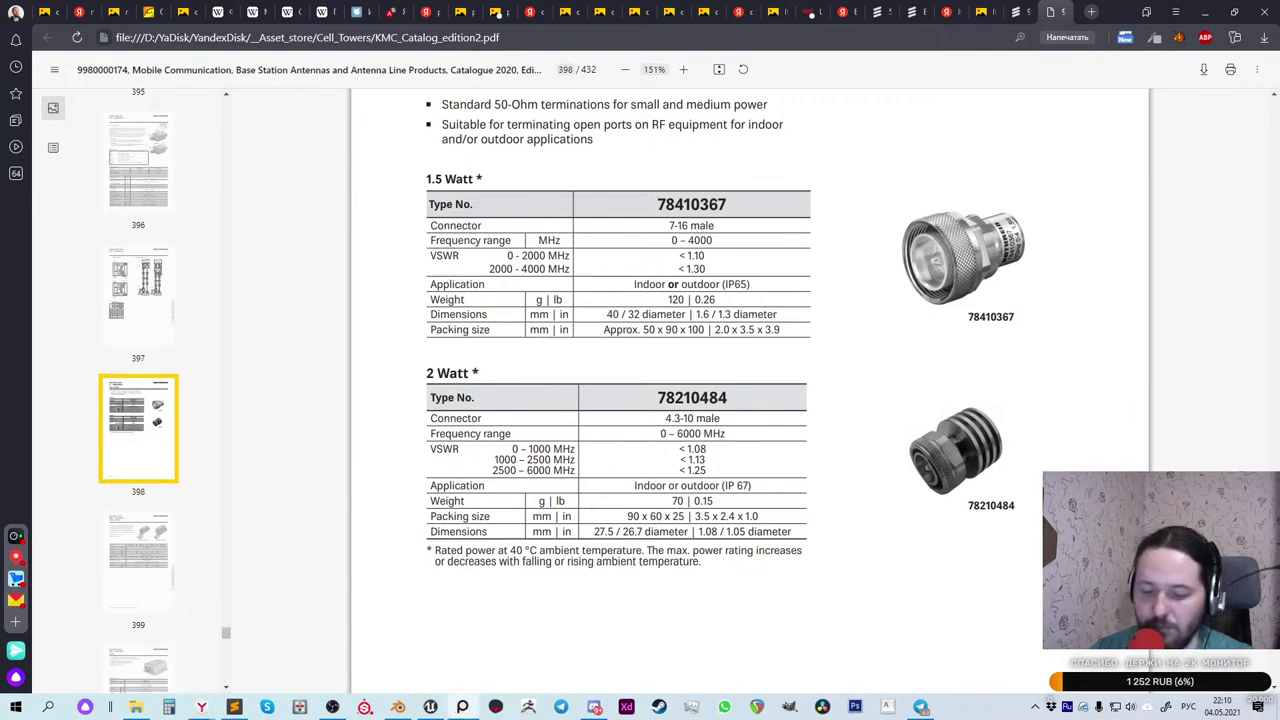
click(143, 537)
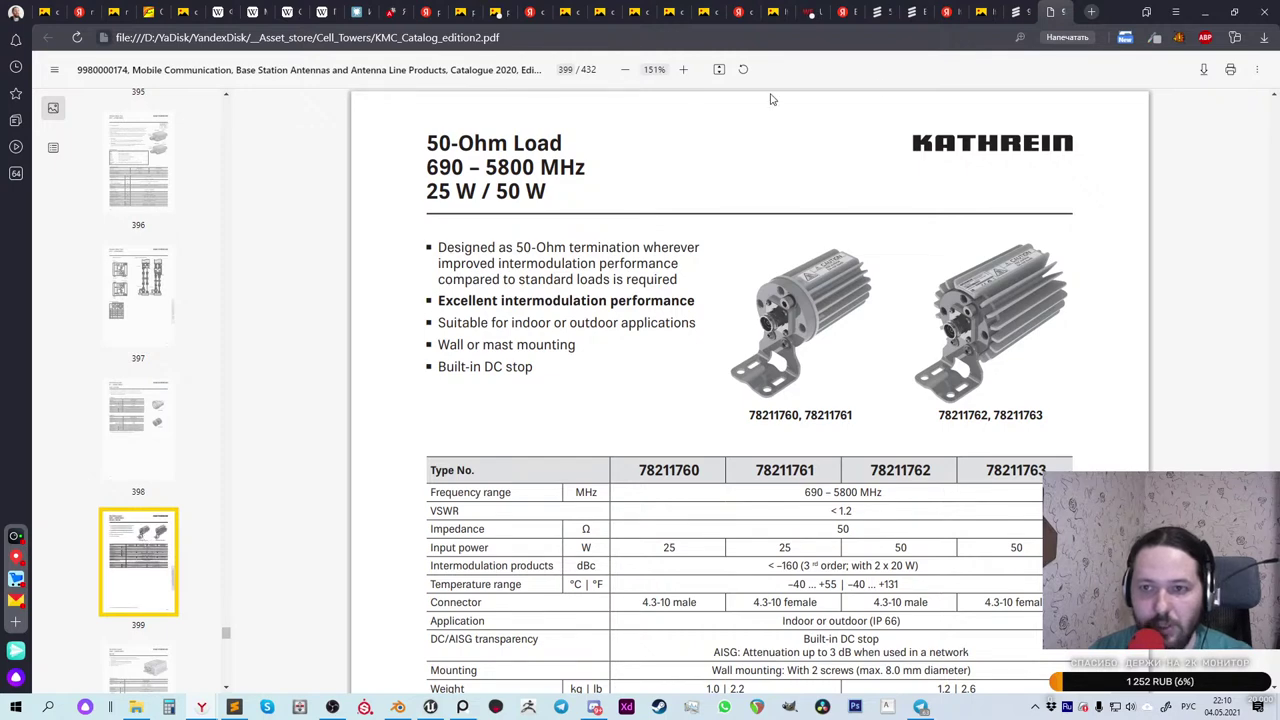
click(1018, 18)
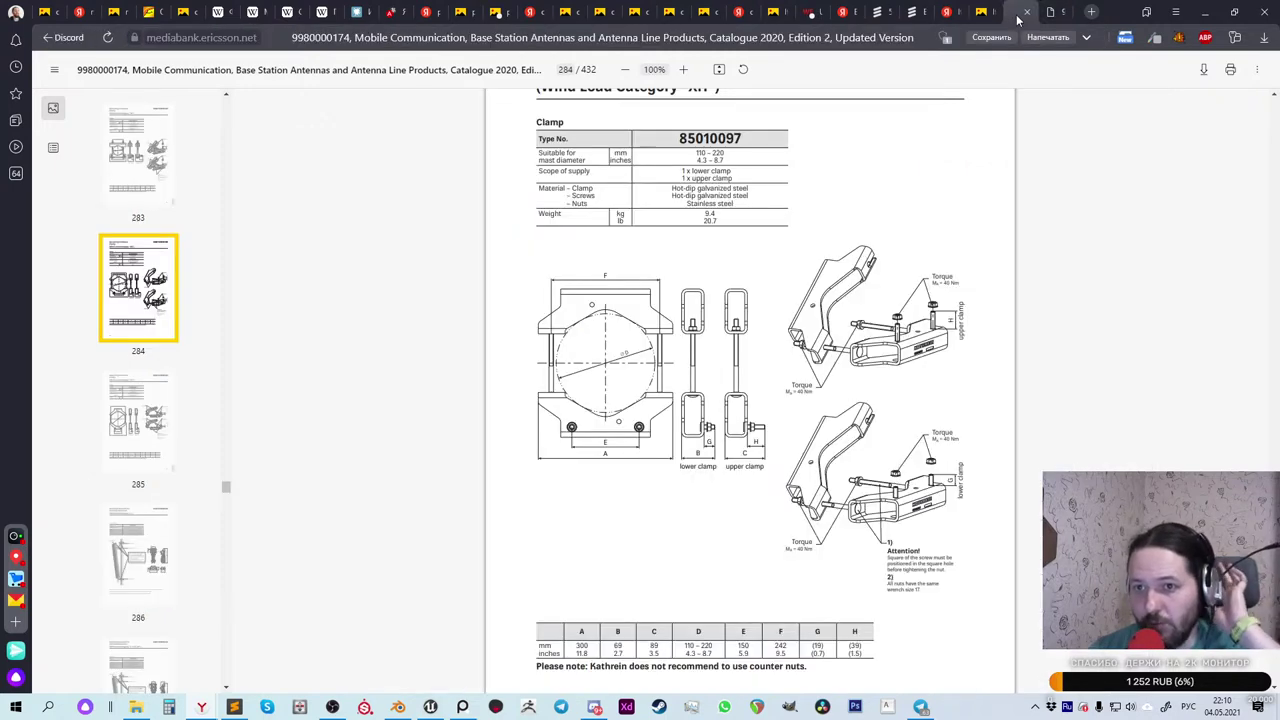
Step: Switch through the lte antenna search and Ericsson Portfolio tabs to the '5G made for innovation' page
click(954, 14)
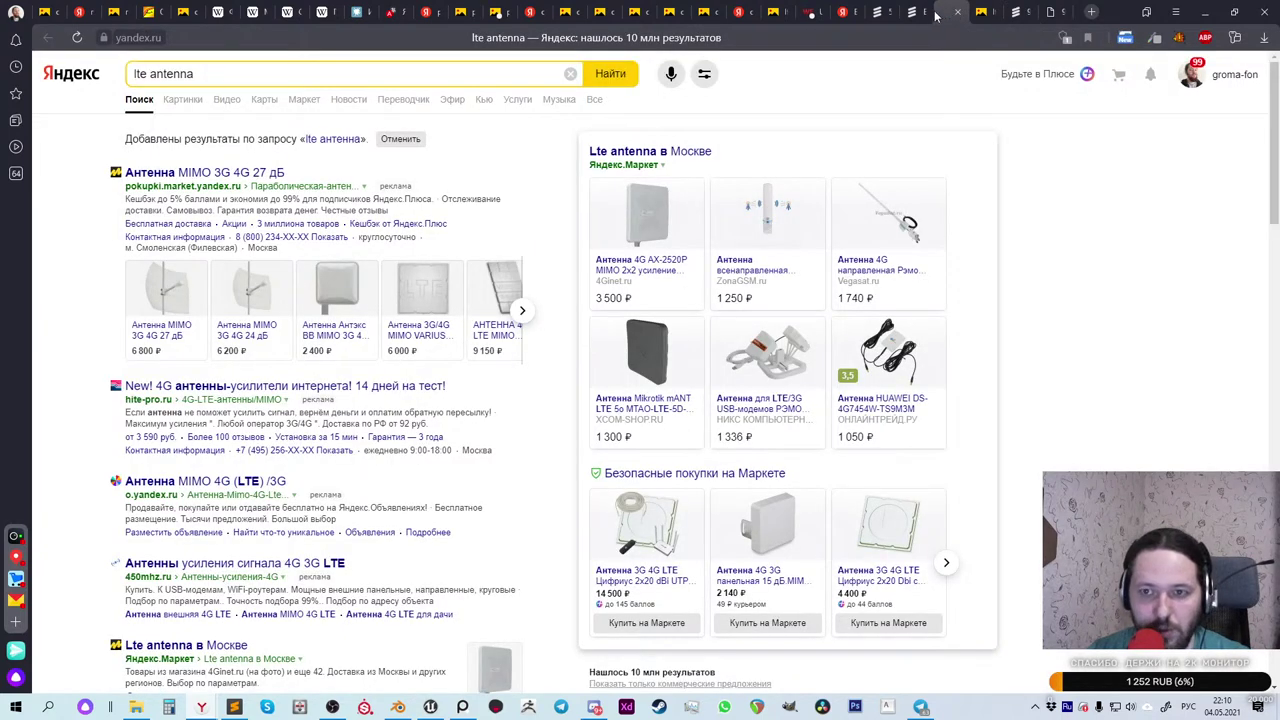
click(913, 14)
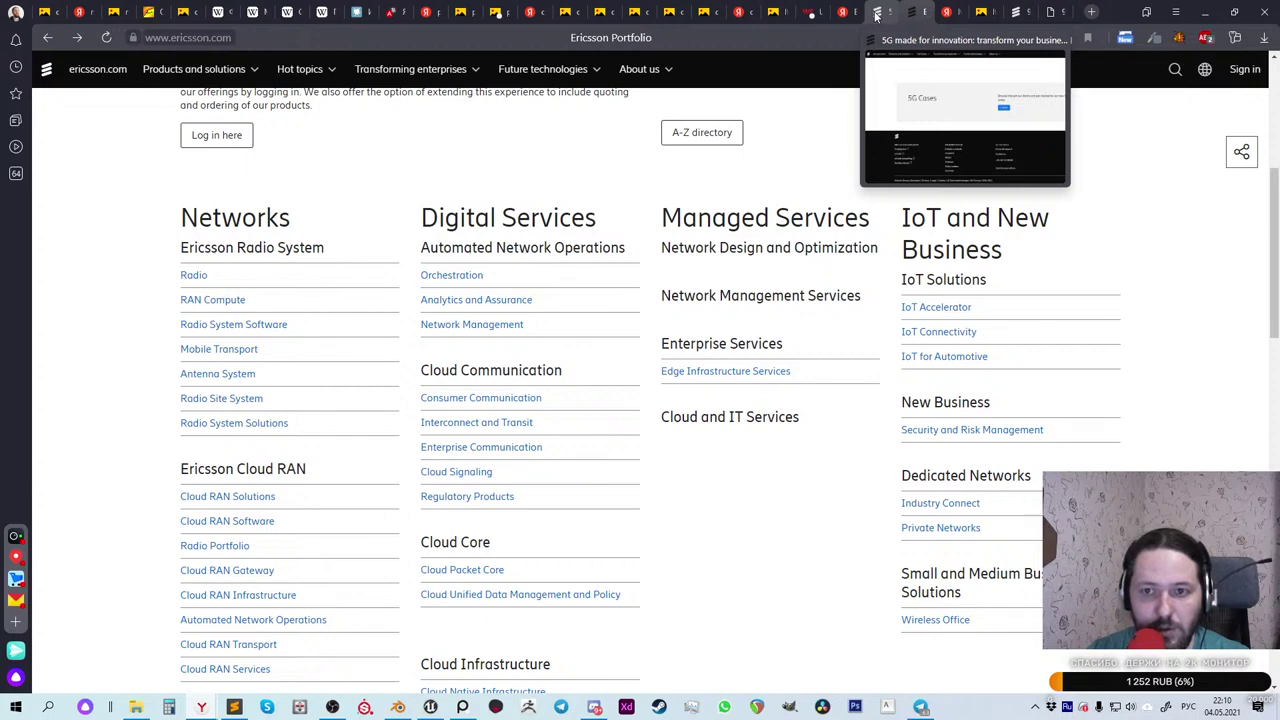
click(876, 14)
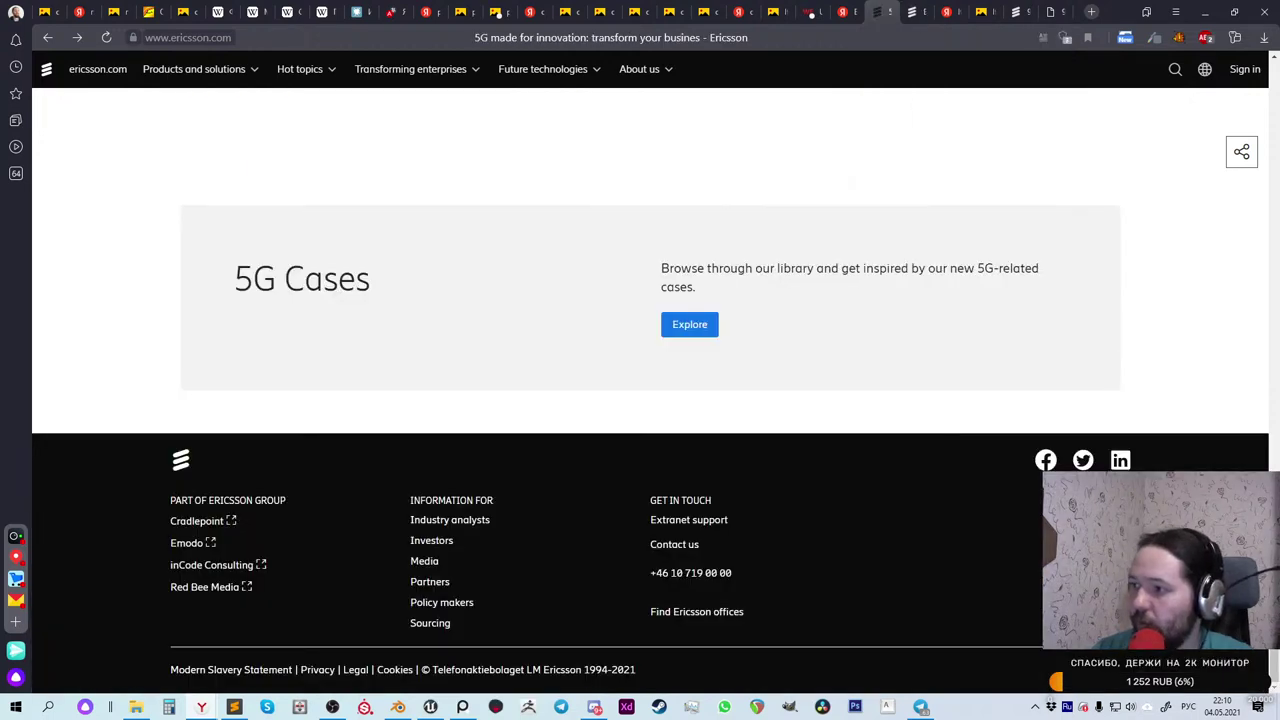
Step: Bring PureRef forward, move the board window up and right, and enlarge it
click(462, 707)
drag(638, 311, 731, 170)
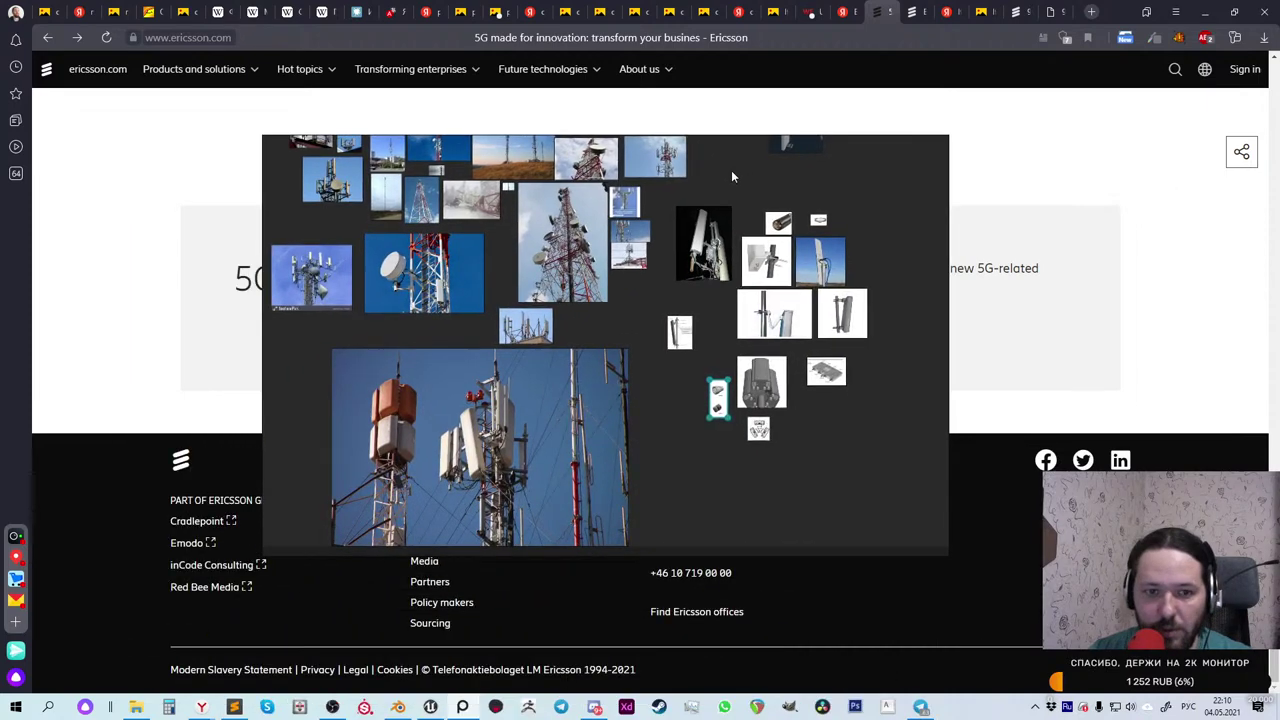
drag(942, 552, 1024, 686)
scroll(550, 474, down, 3)
scroll(463, 340, up, 1)
scroll(463, 340, up, 6)
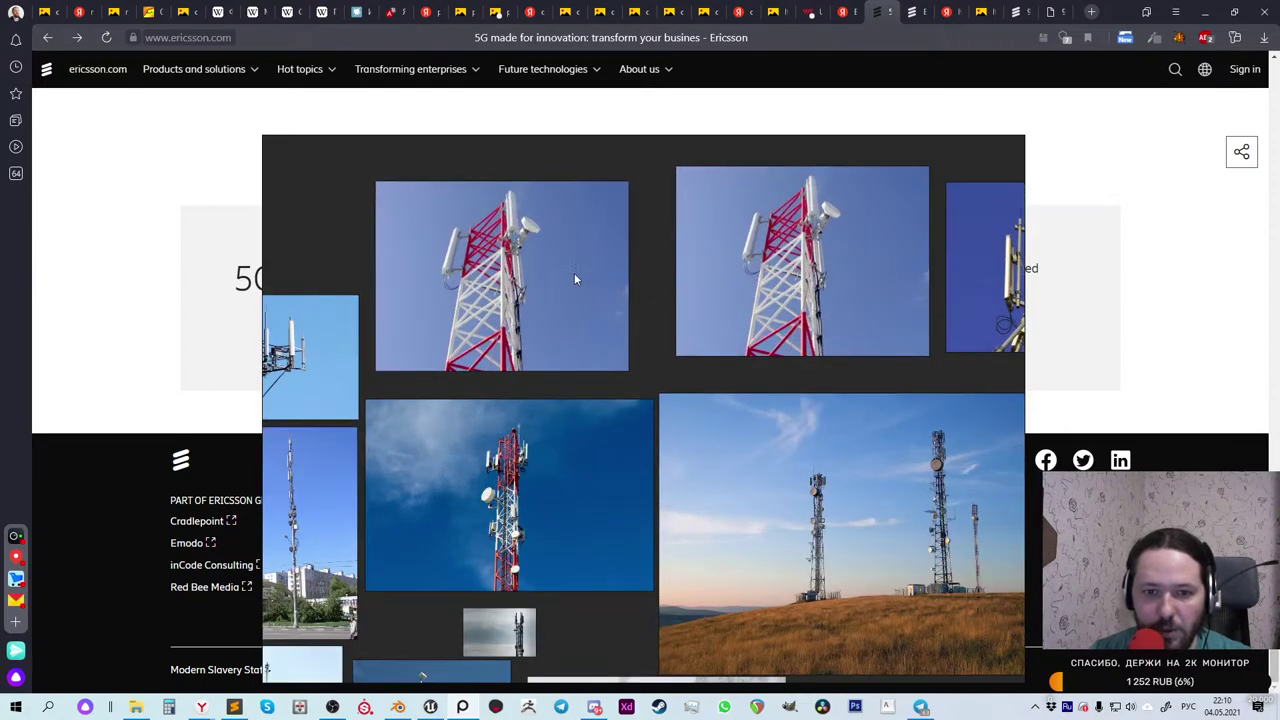
Step: Delete the duplicate red-and-white tower photo, then fit the rooftop antenna photo to the view
click(596, 279)
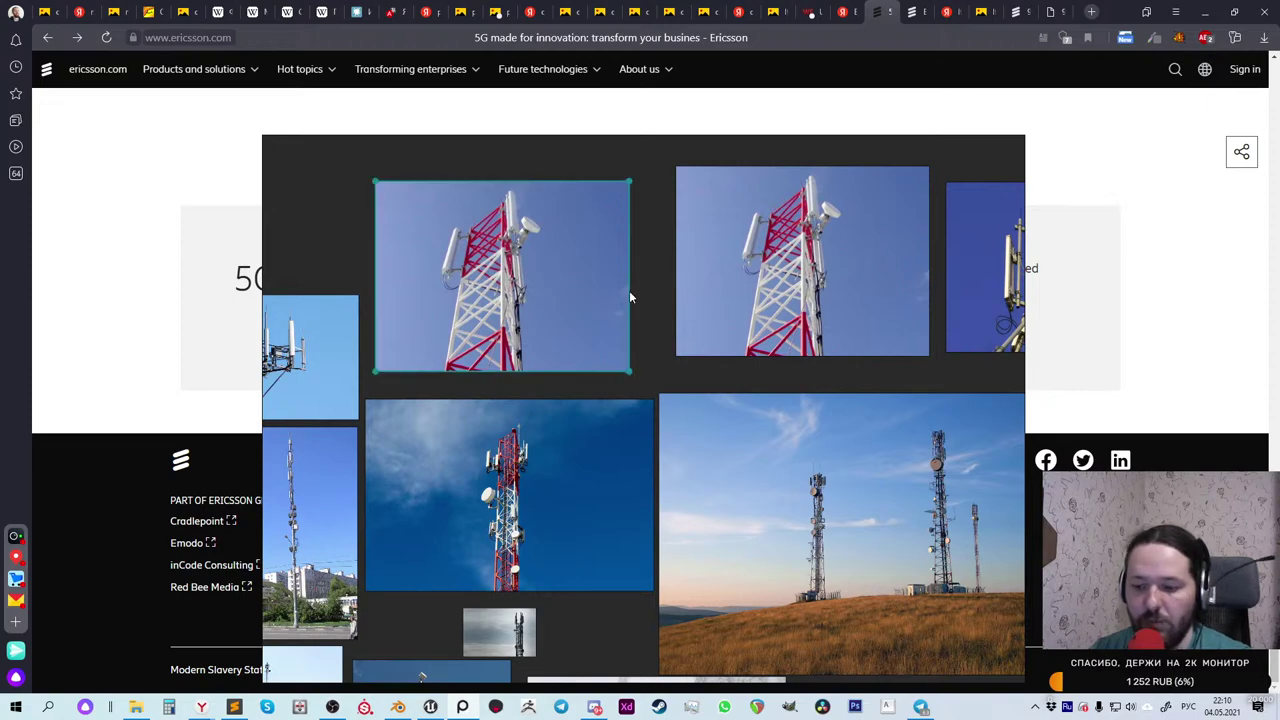
key(Delete)
scroll(560, 265, down, 5)
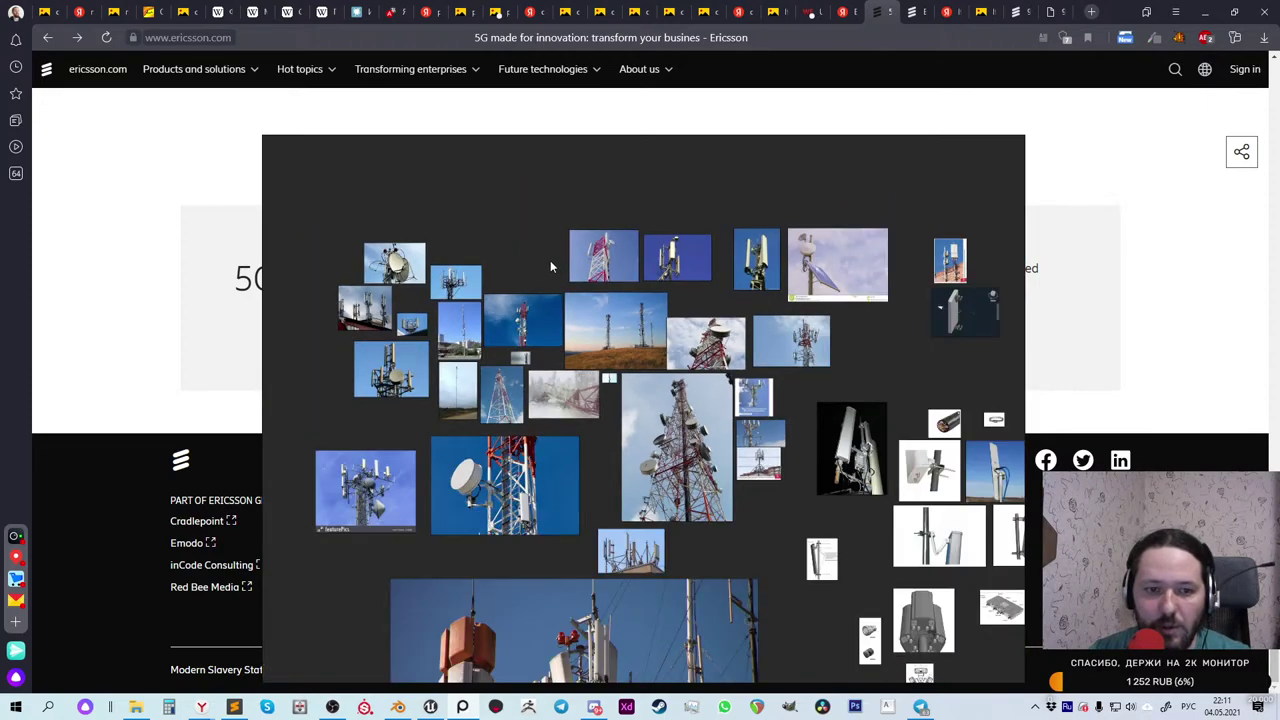
scroll(450, 275, up, 2)
scroll(383, 283, up, 3)
scroll(452, 228, down, 2)
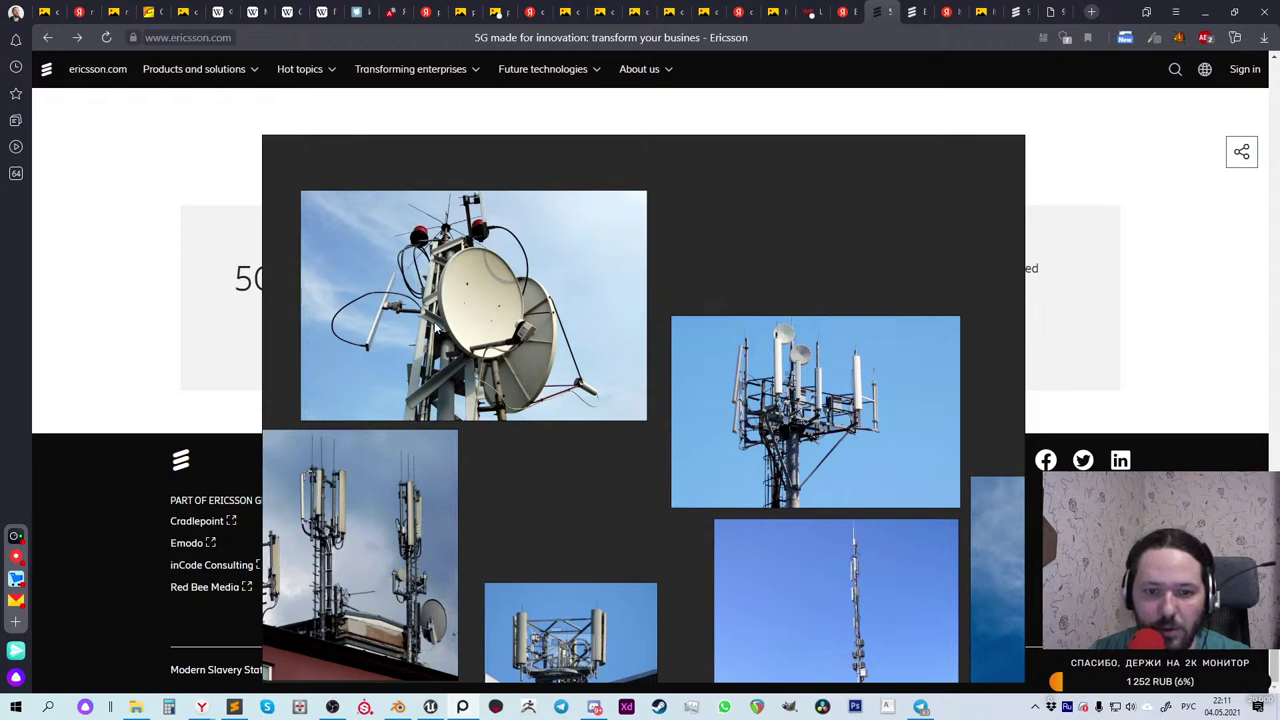
scroll(436, 239, up, 3)
scroll(447, 260, down, 1)
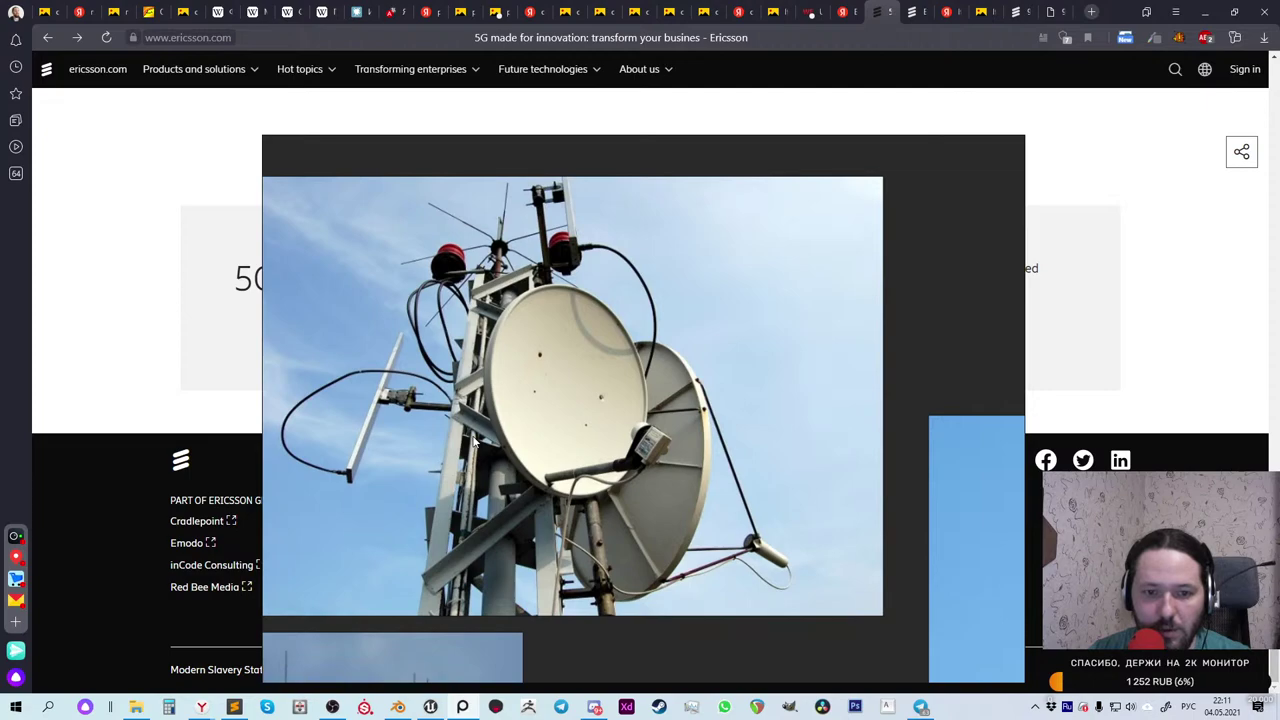
scroll(432, 315, down, 2)
scroll(432, 313, down, 2)
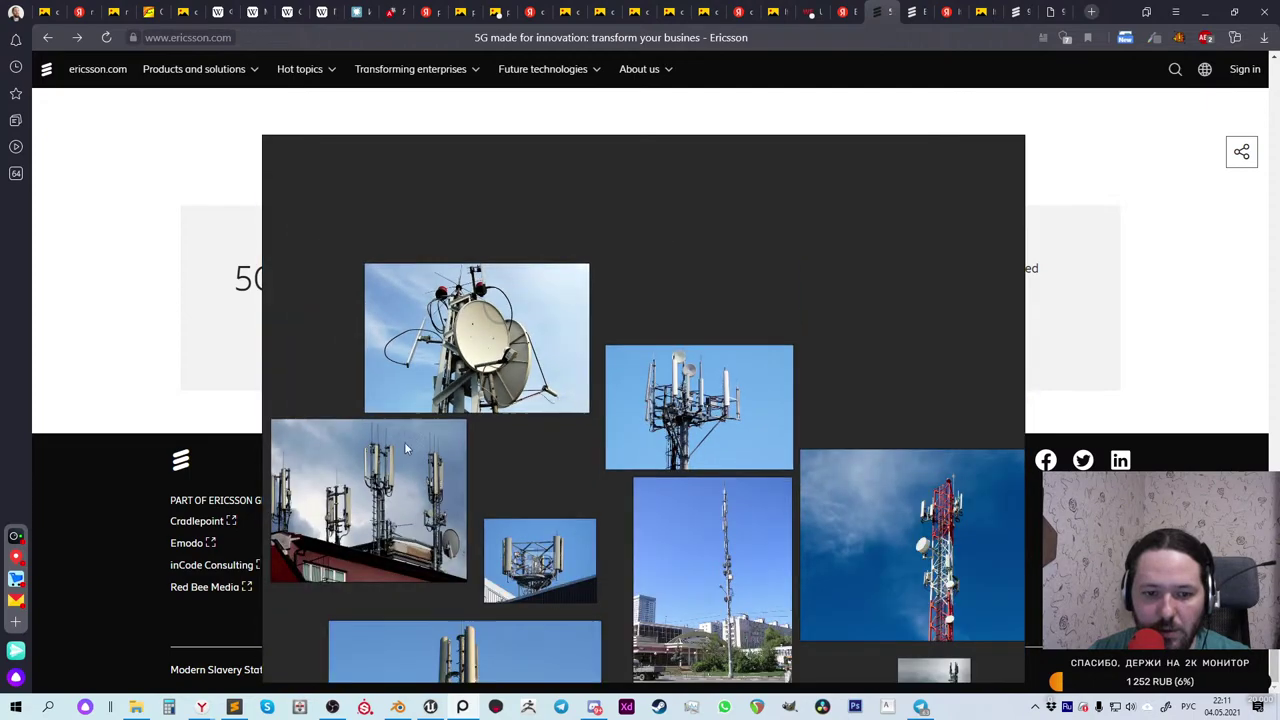
click(404, 442)
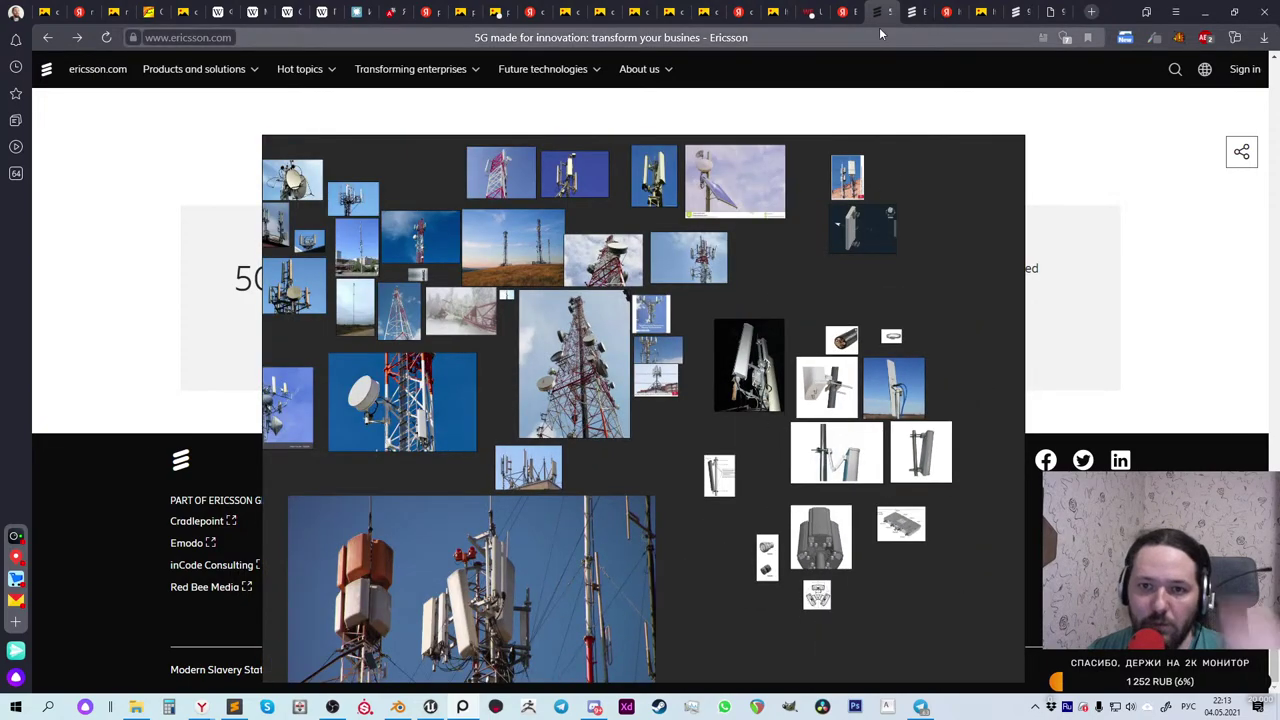
Step: Return to the 'lte sector antenna' image results, move PureRef aside, and switch the keyboard to English
click(775, 11)
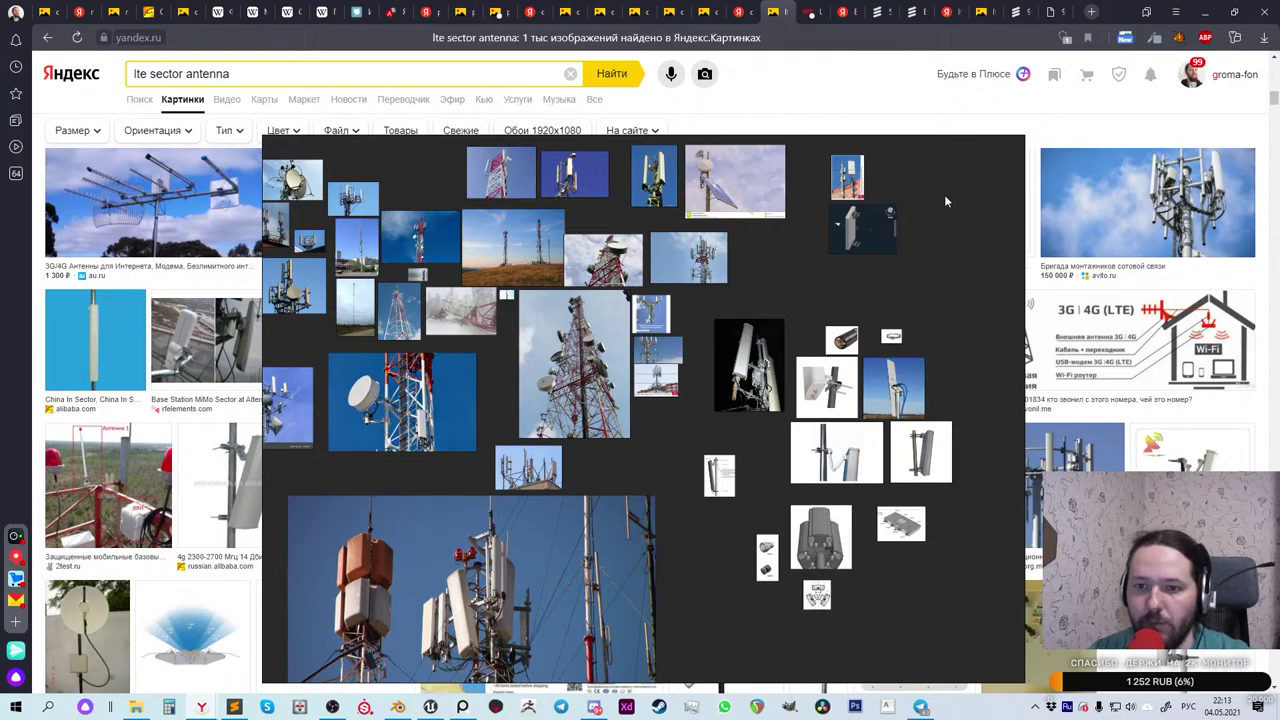
drag(986, 217, 1279, 220)
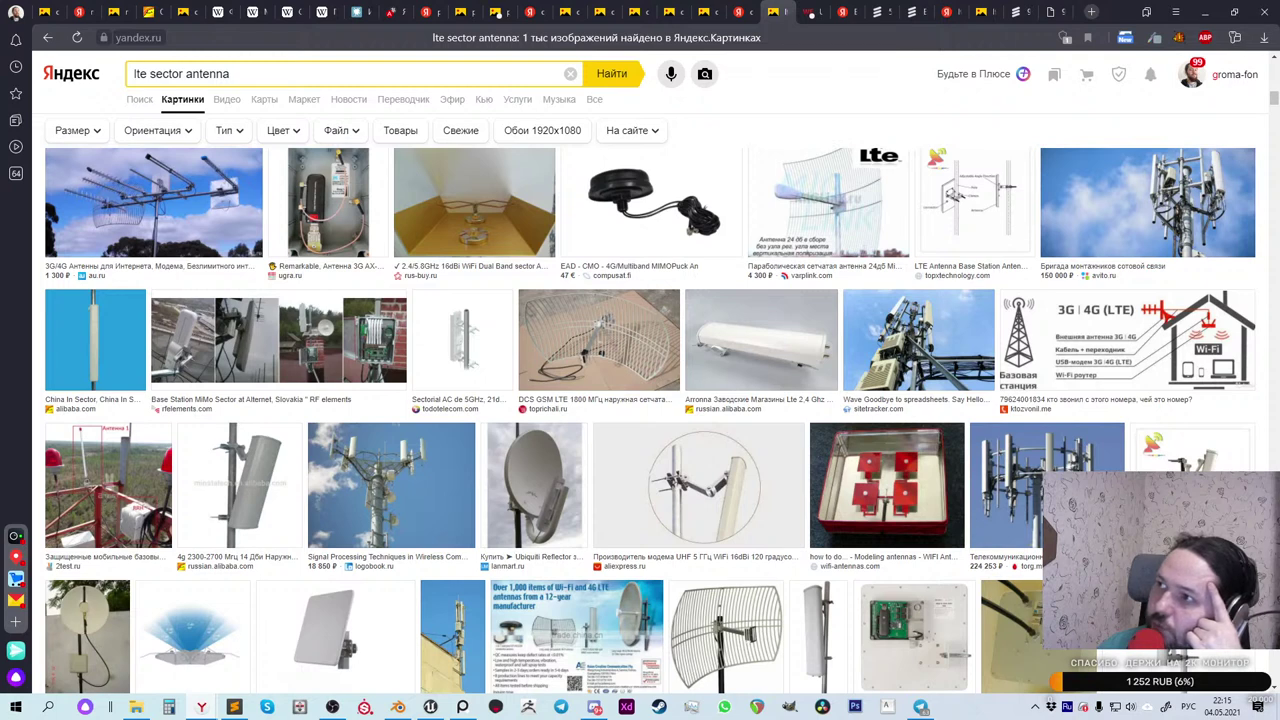
key(alt+shift)
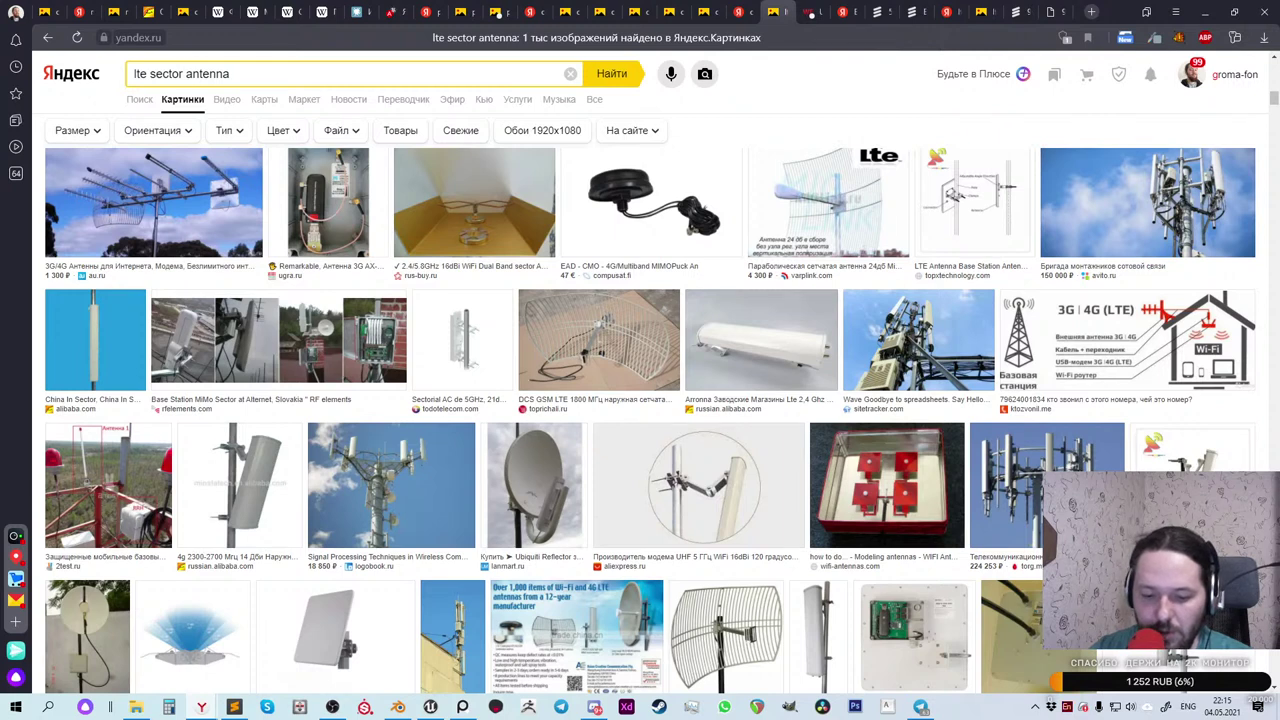
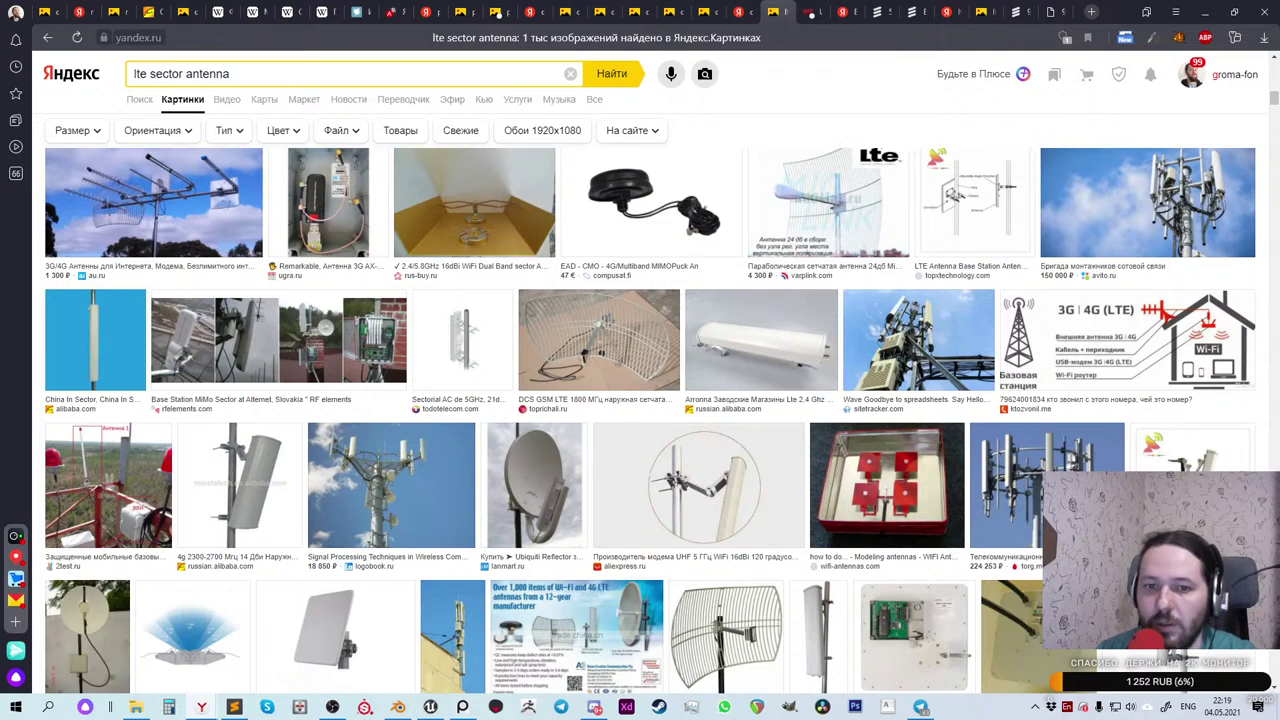
Step: Scroll through the Yandex image results to review the antenna references
mouse_move(637, 320)
scroll(640, 316, down, 2)
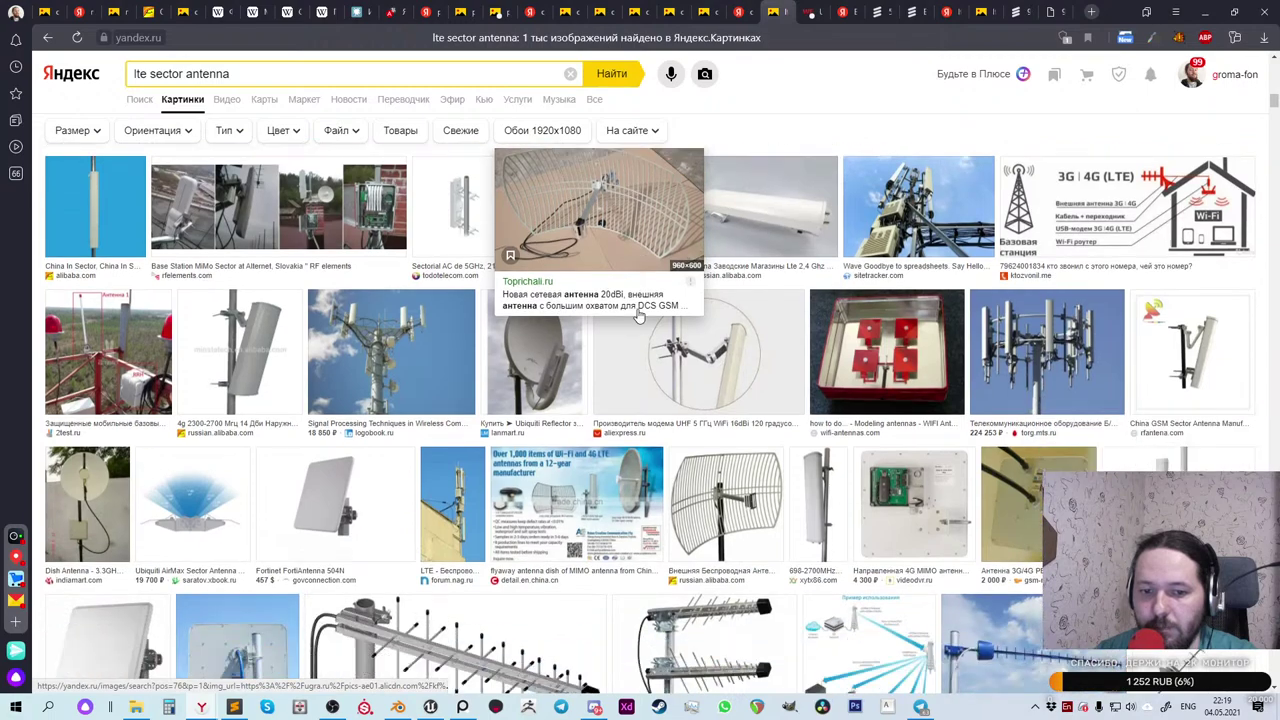
scroll(637, 316, down, 5)
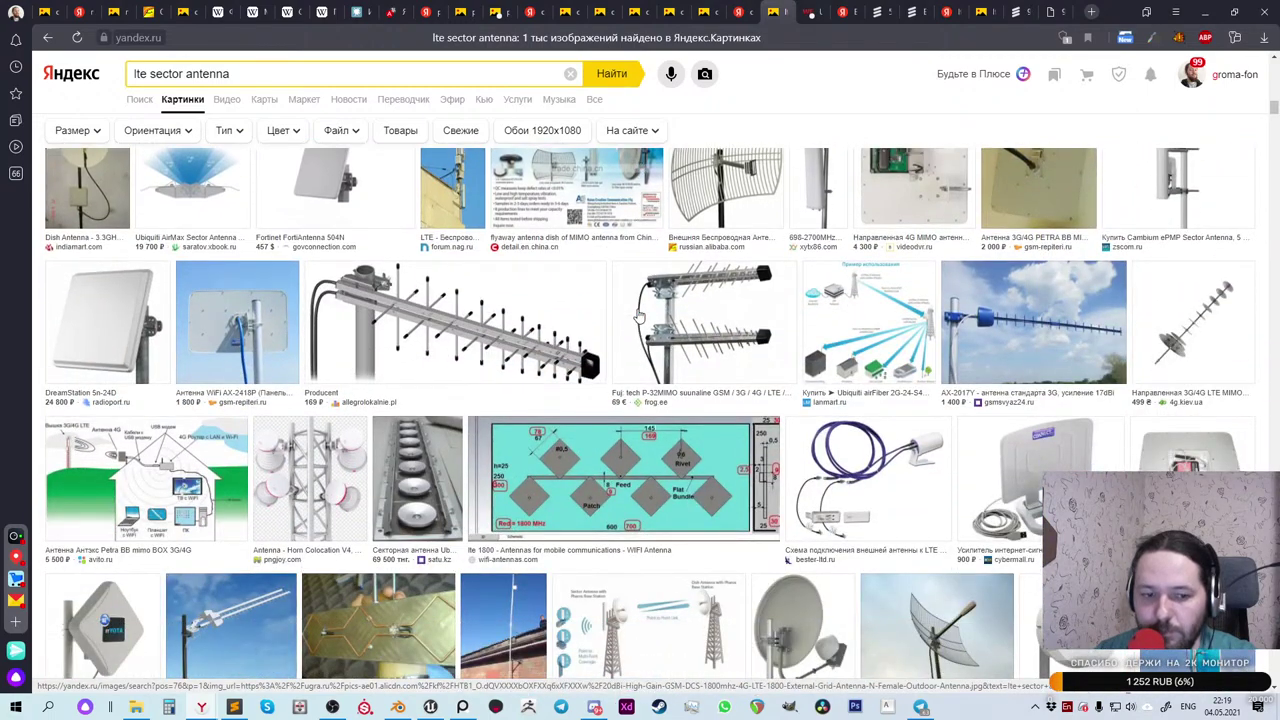
scroll(640, 316, down, 4)
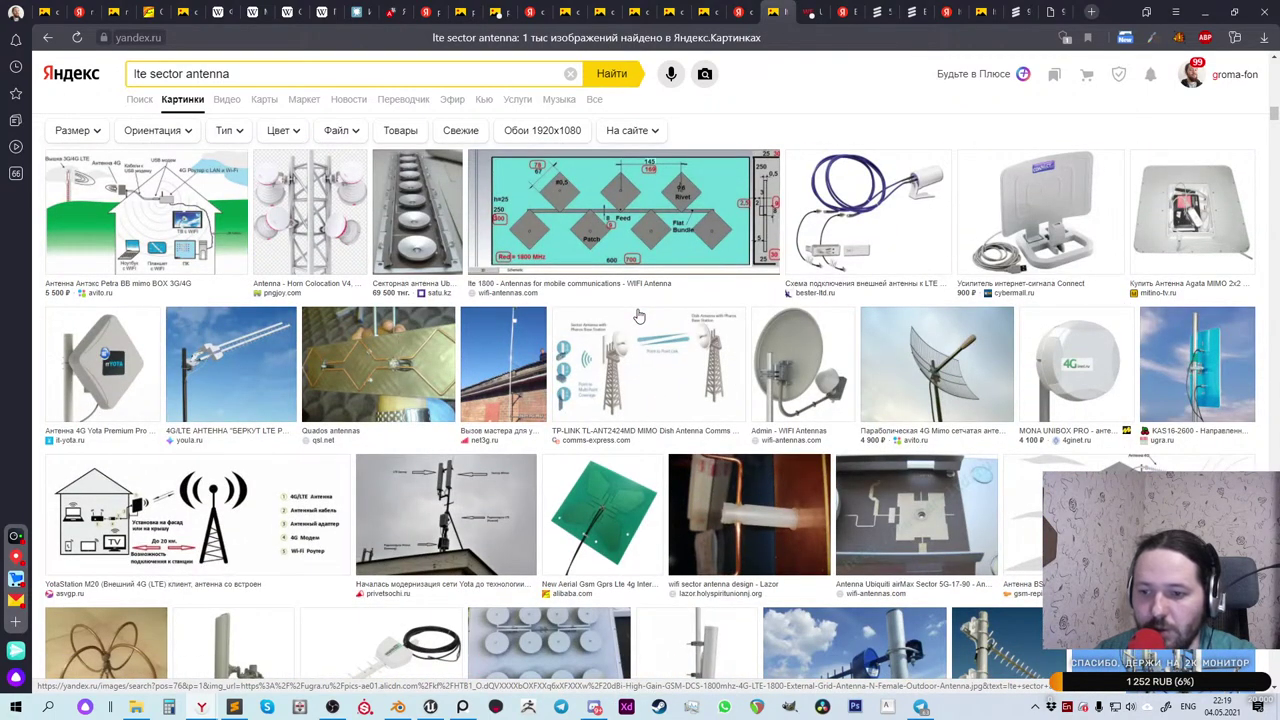
scroll(639, 316, down, 5)
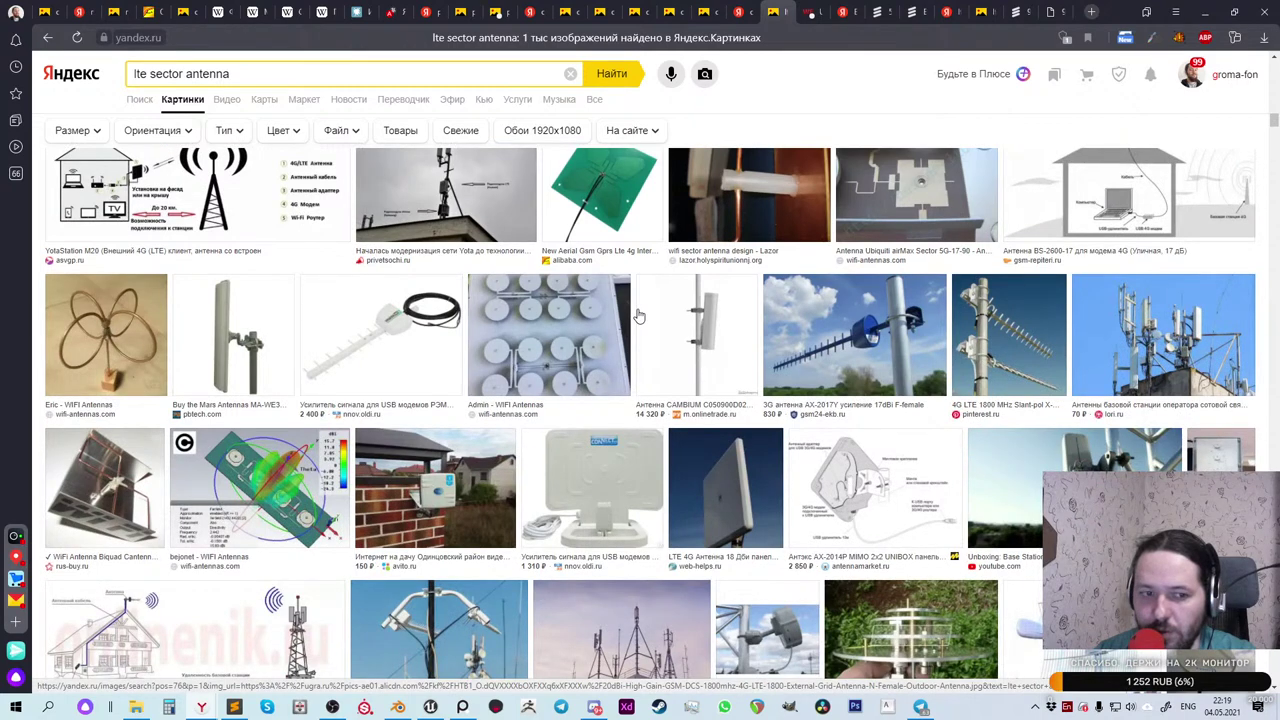
scroll(639, 316, down, 4)
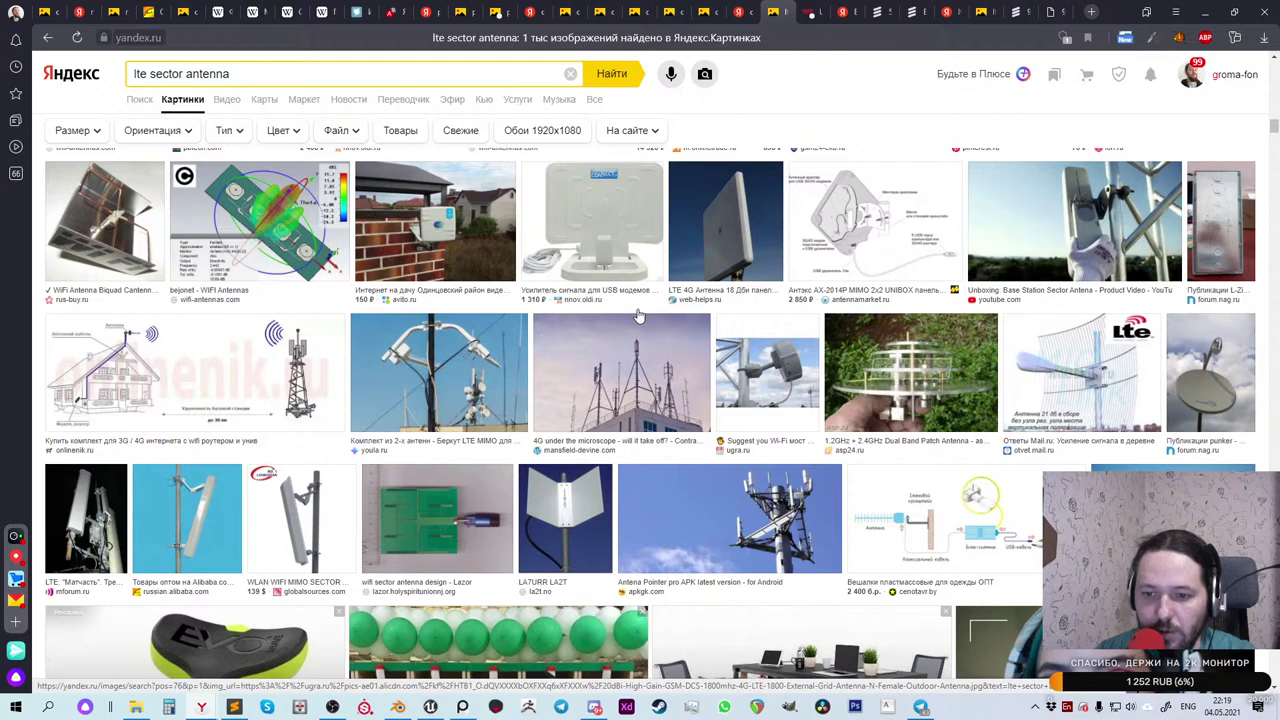
scroll(640, 316, down, 3)
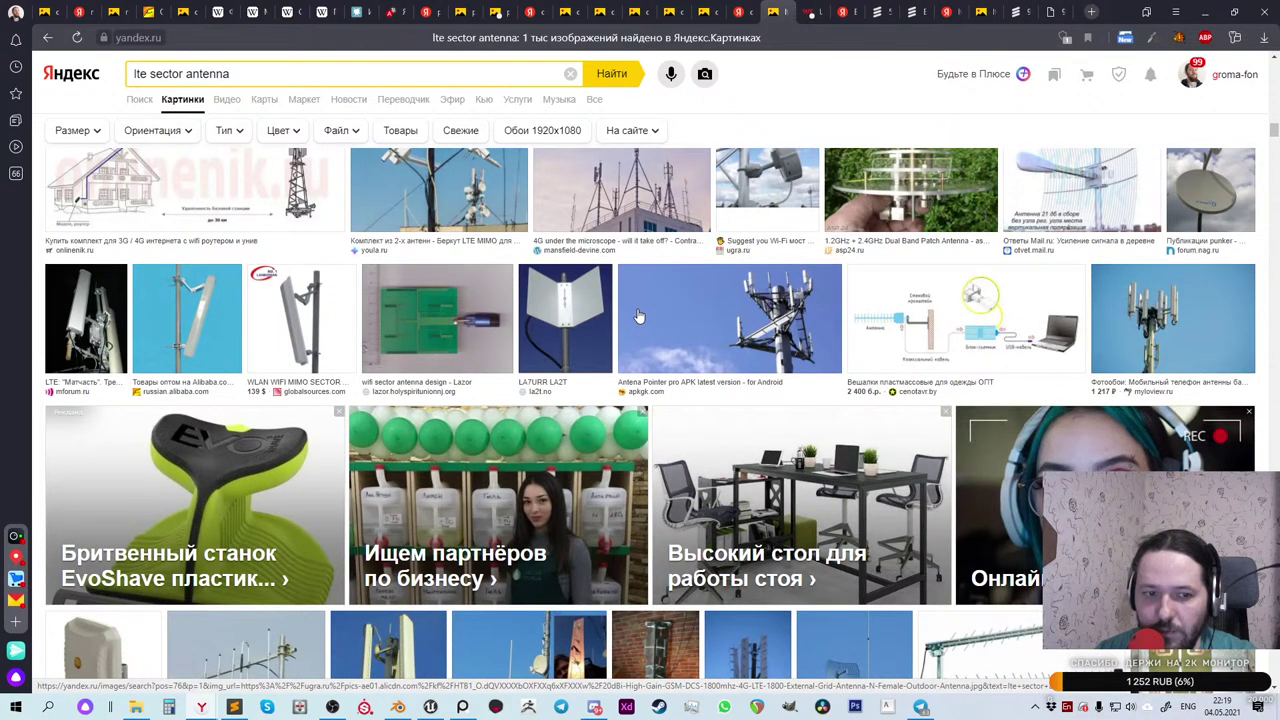
scroll(639, 316, down, 6)
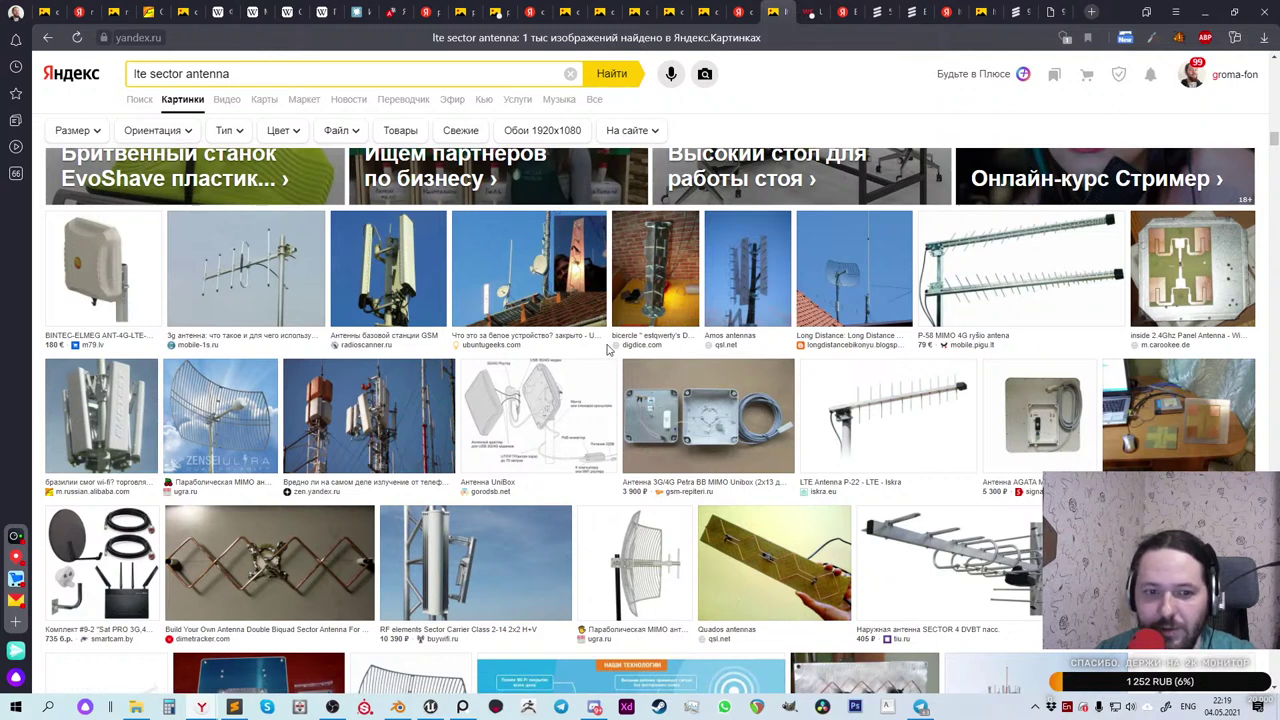
scroll(607, 350, down, 5)
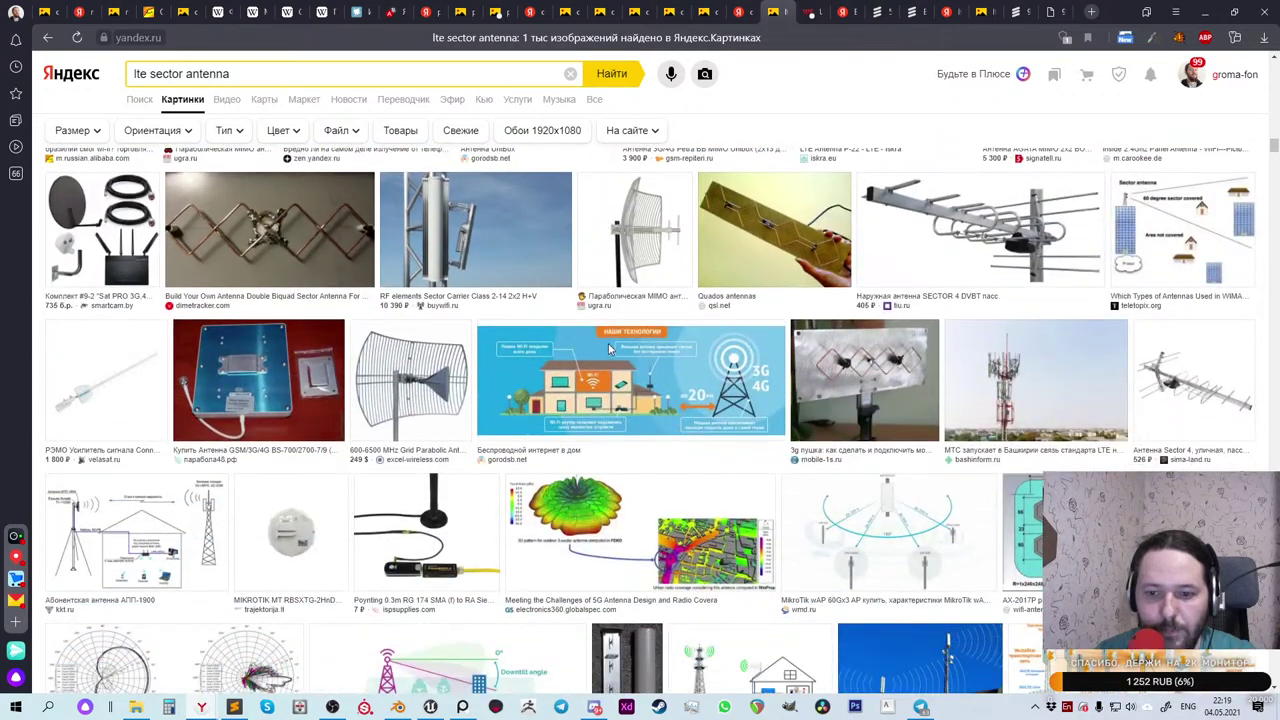
scroll(608, 343, up, 6)
scroll(612, 333, down, 15)
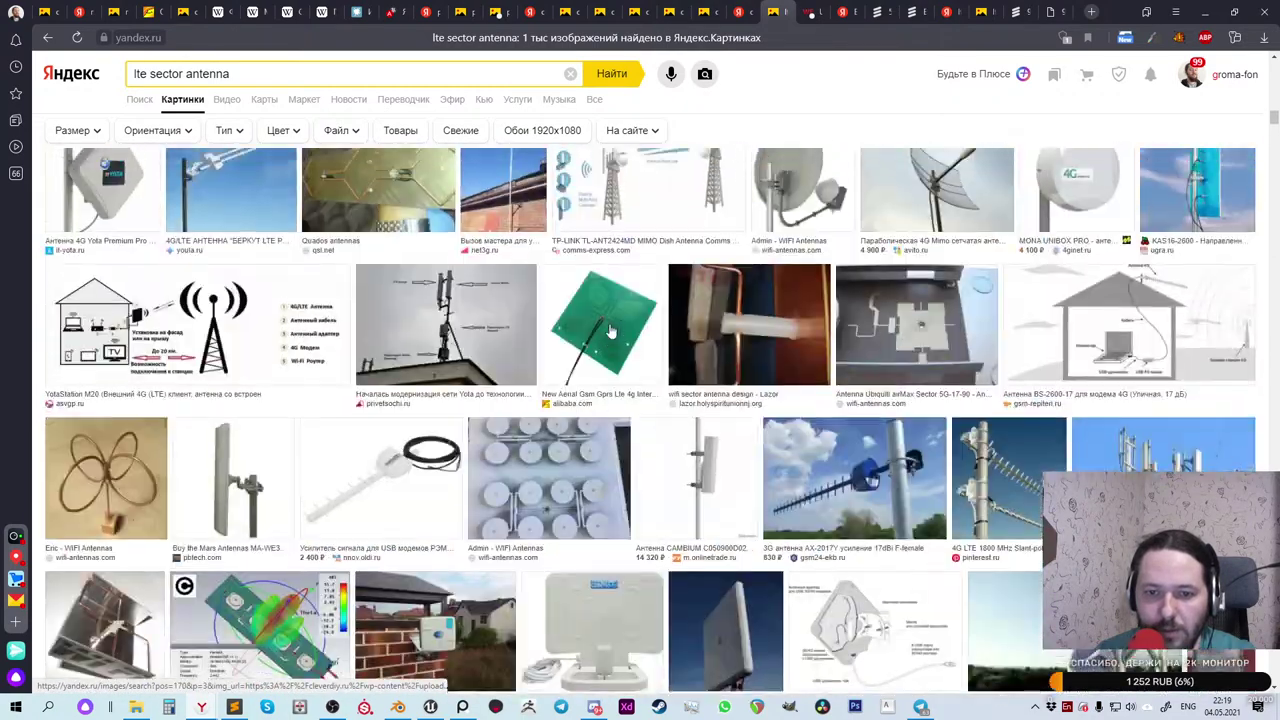
scroll(612, 333, down, 15)
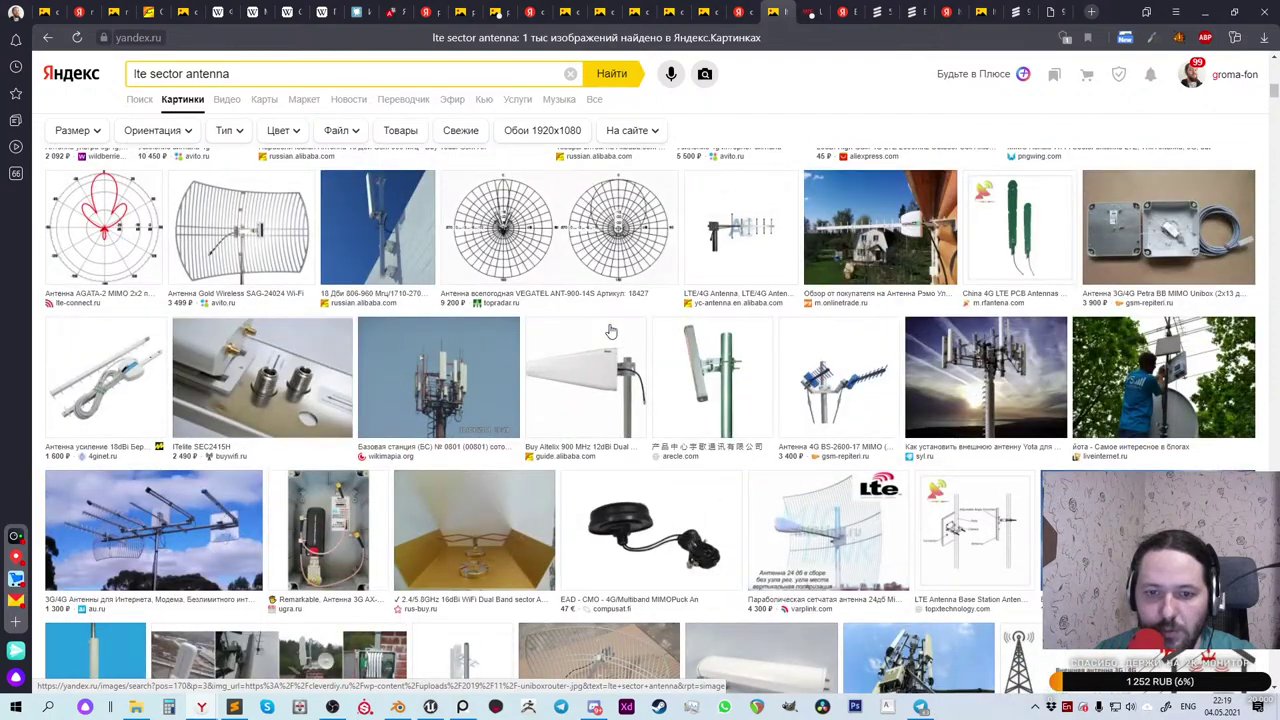
scroll(347, 177, up, 1)
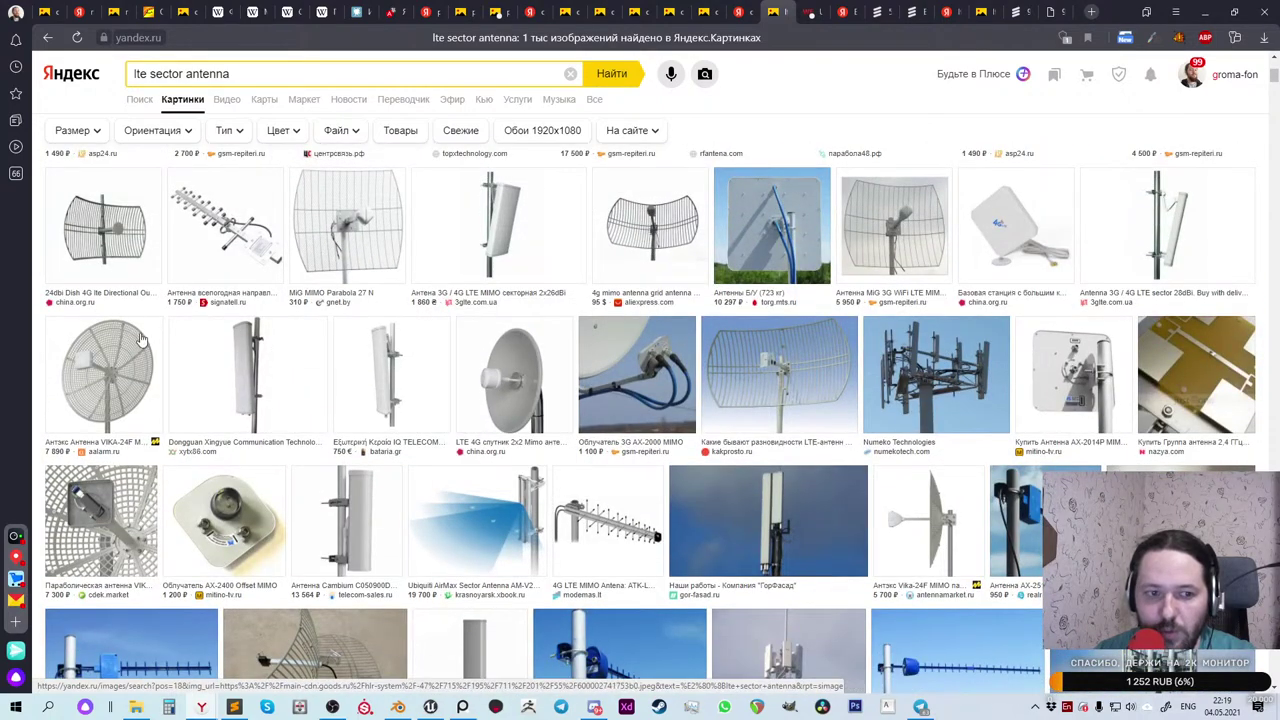
mouse_move(115, 370)
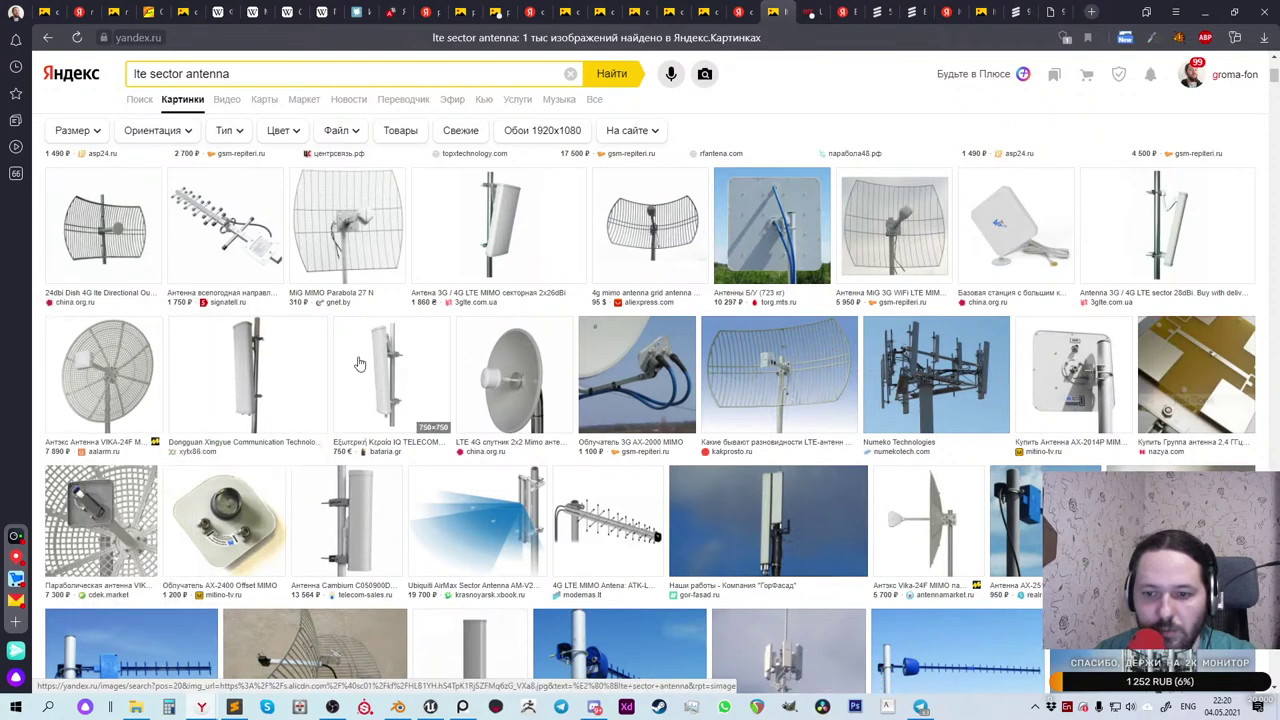
scroll(352, 348, down, 2)
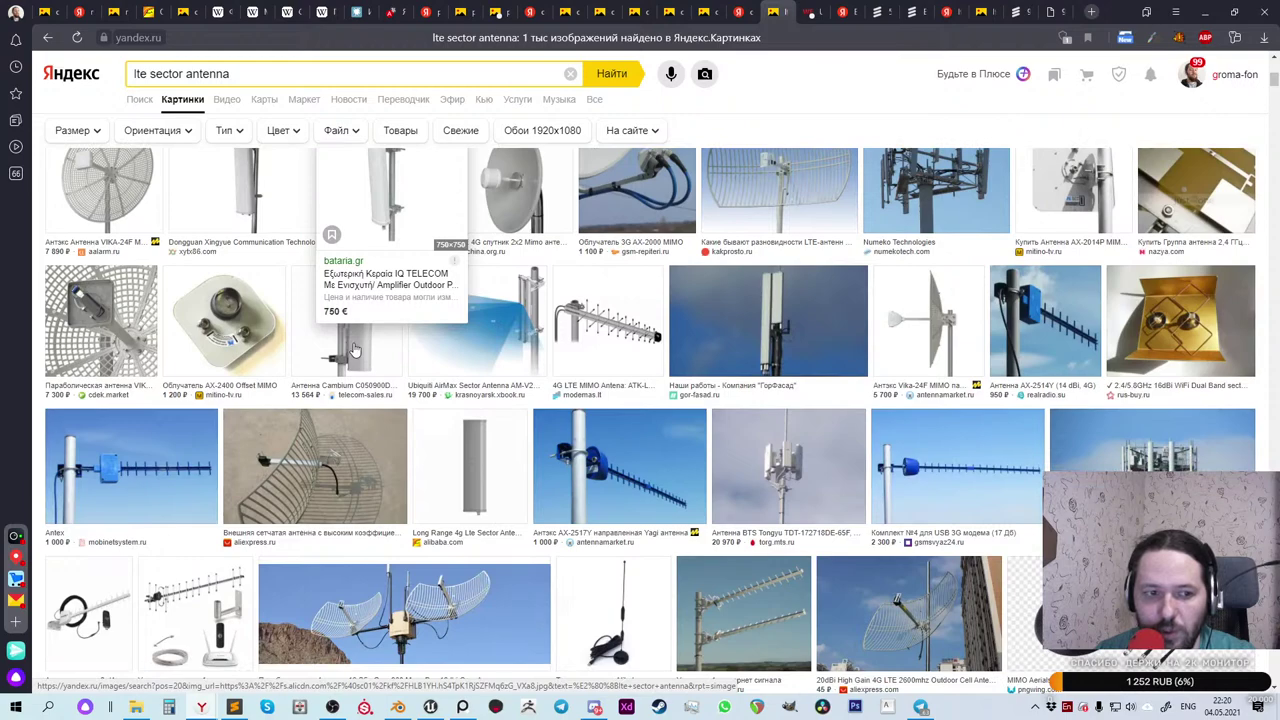
mouse_move(312, 349)
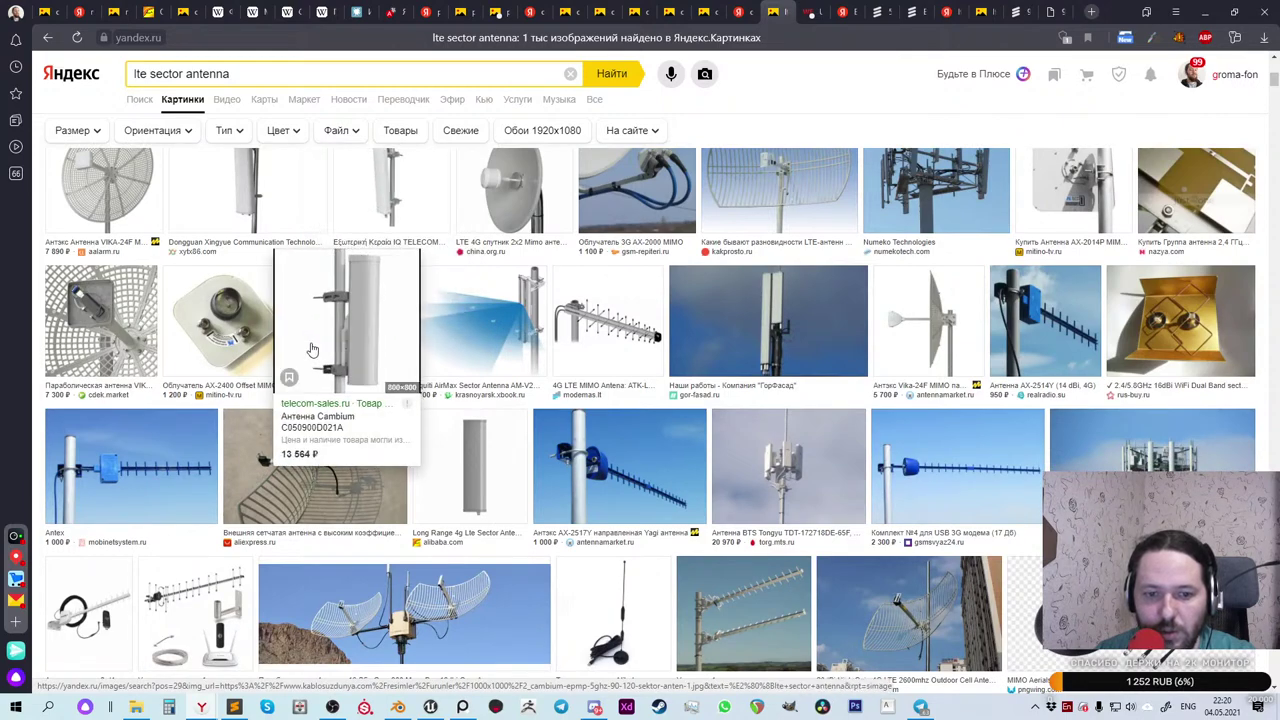
scroll(312, 349, down, 1)
mouse_move(472, 347)
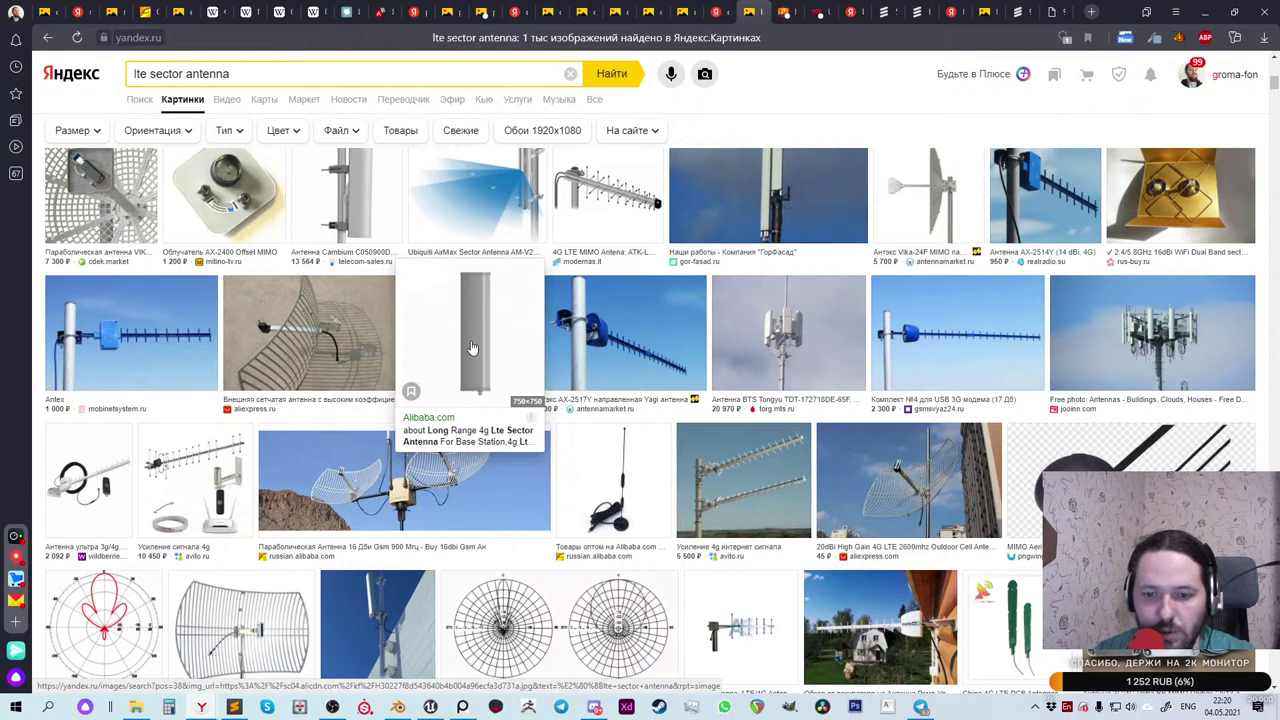
scroll(472, 347, down, 2)
scroll(472, 347, down, 1)
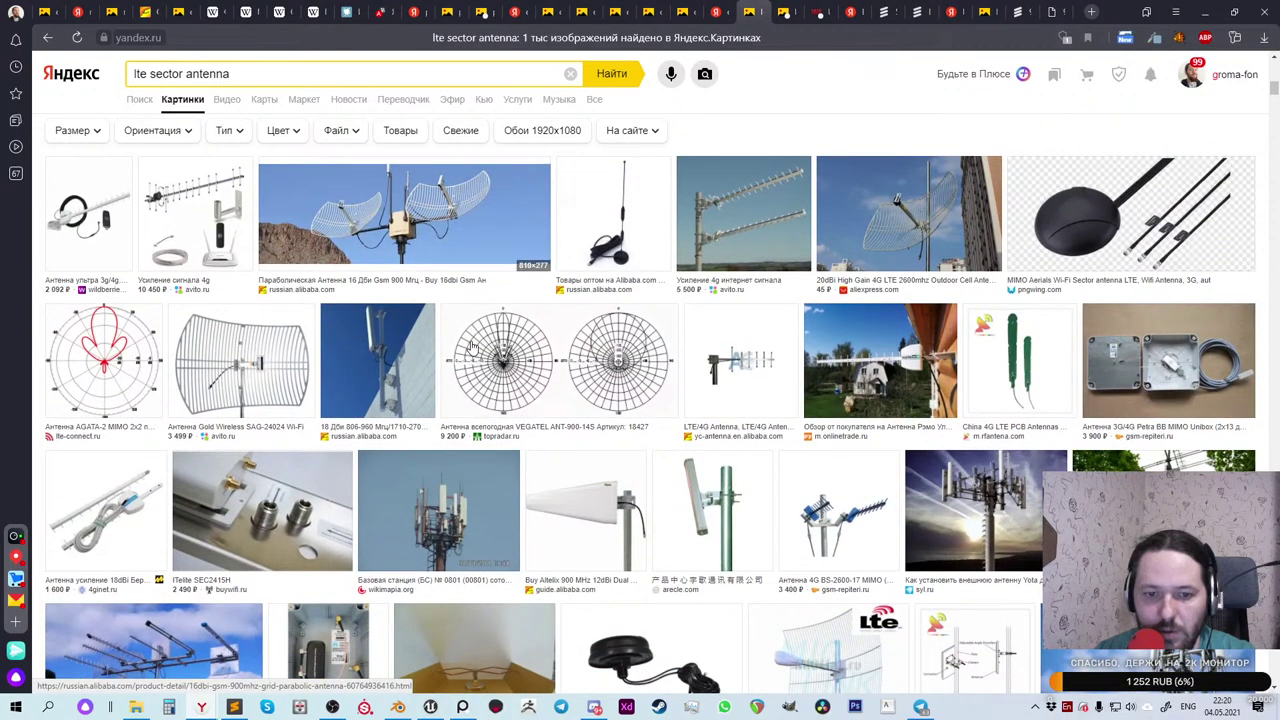
mouse_move(505, 380)
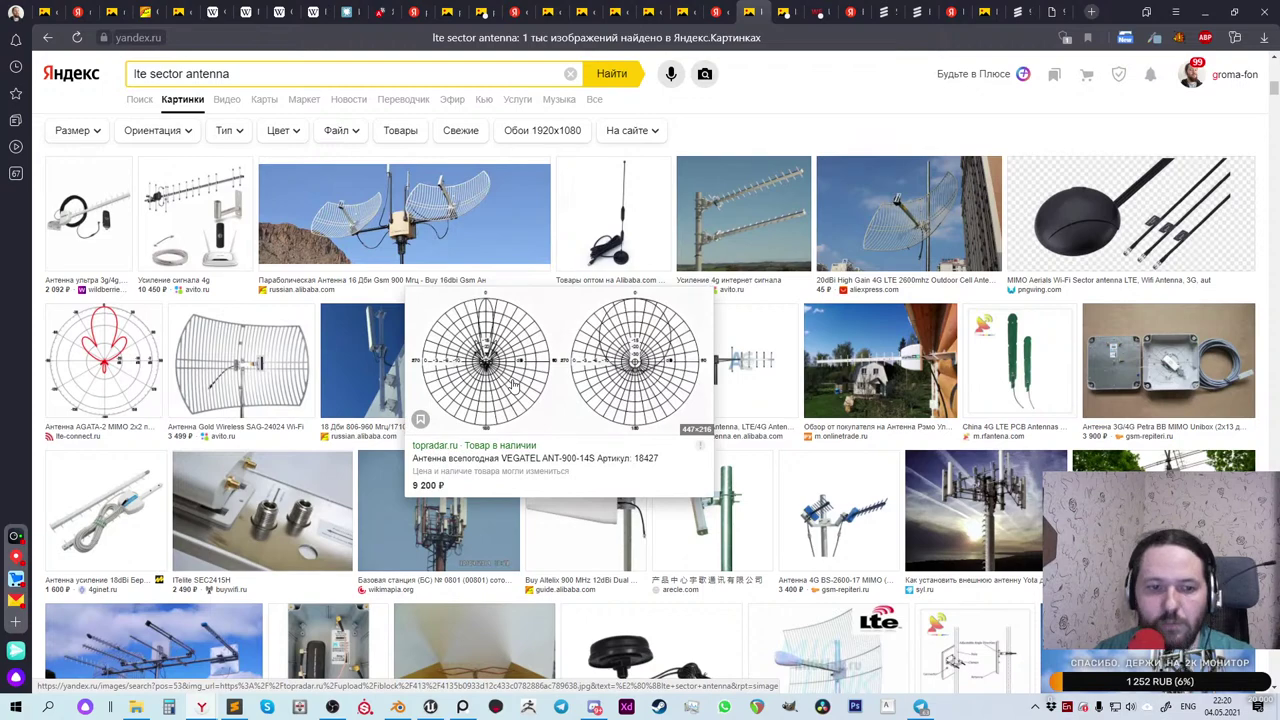
scroll(512, 385, down, 1)
scroll(512, 385, down, 4)
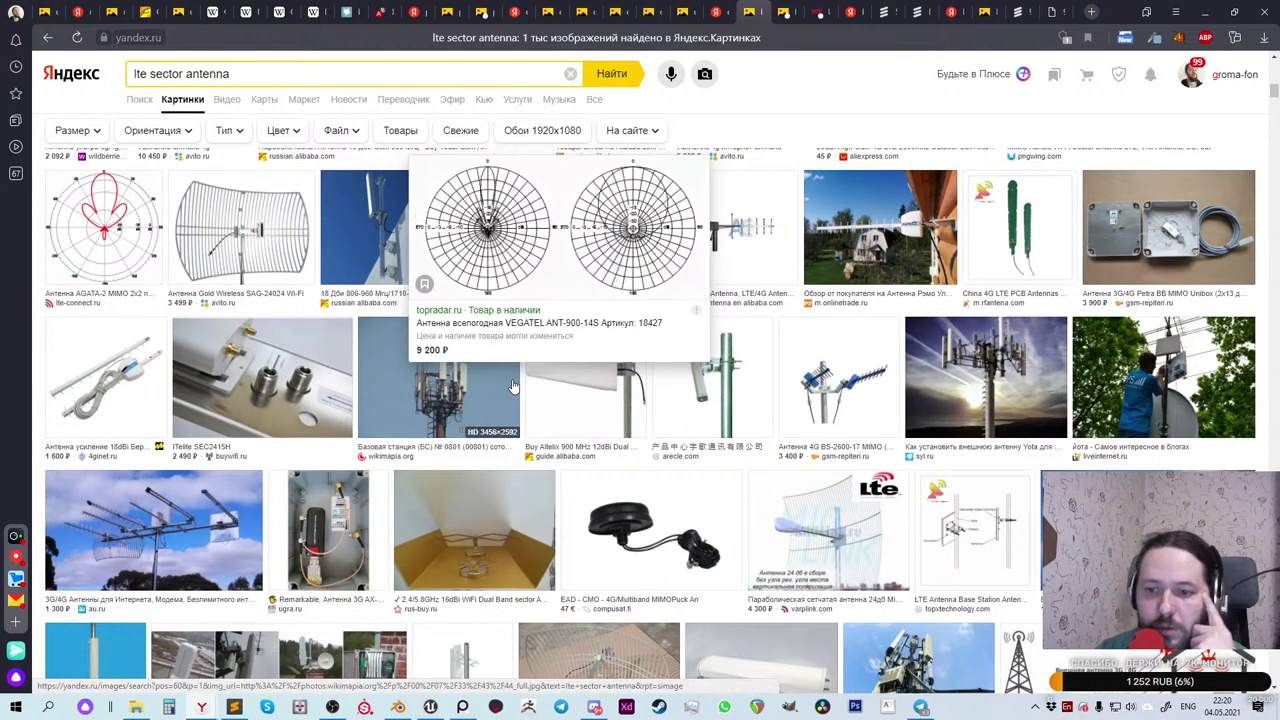
scroll(512, 385, down, 2)
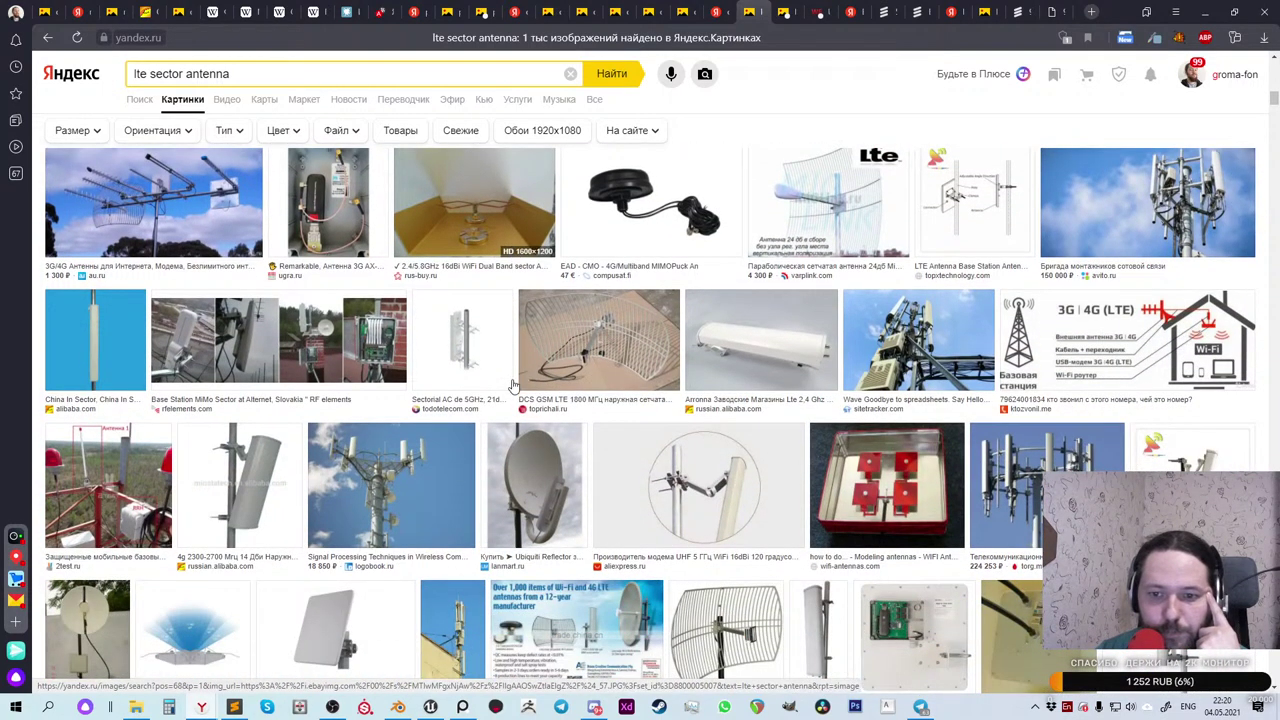
mouse_move(755, 365)
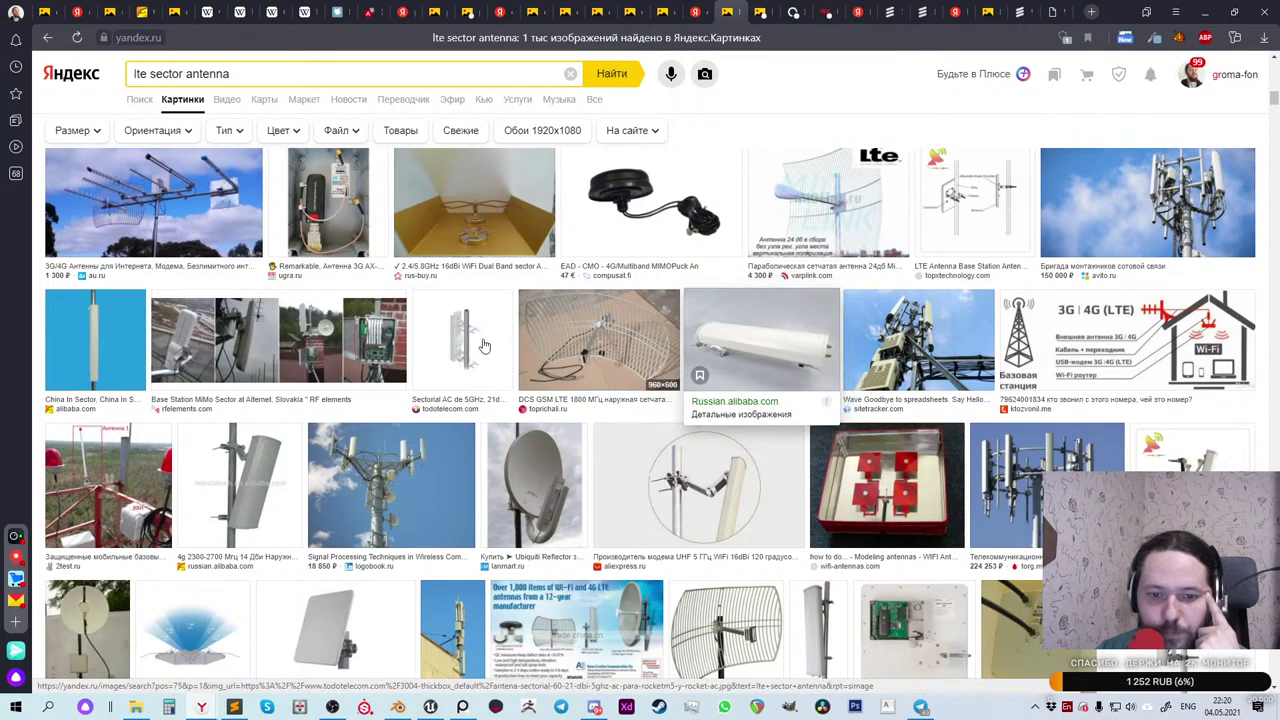
scroll(465, 330, down, 1)
mouse_move(543, 418)
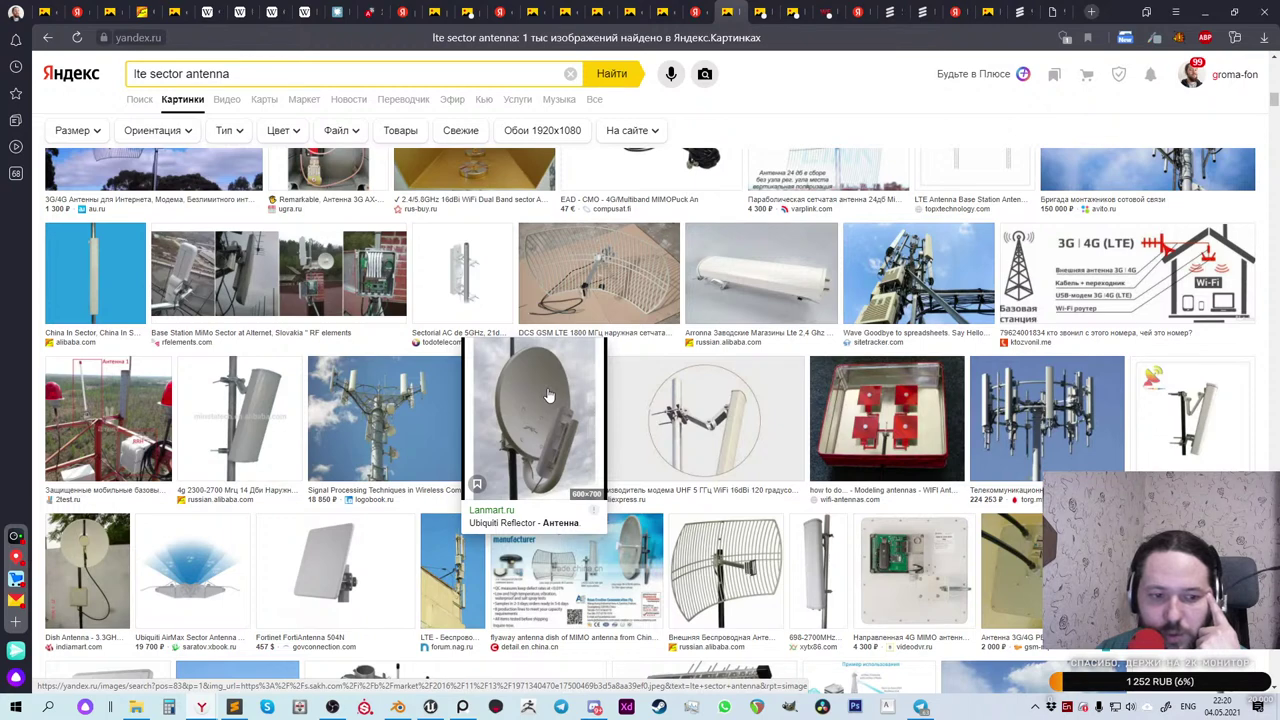
scroll(540, 398, down, 4)
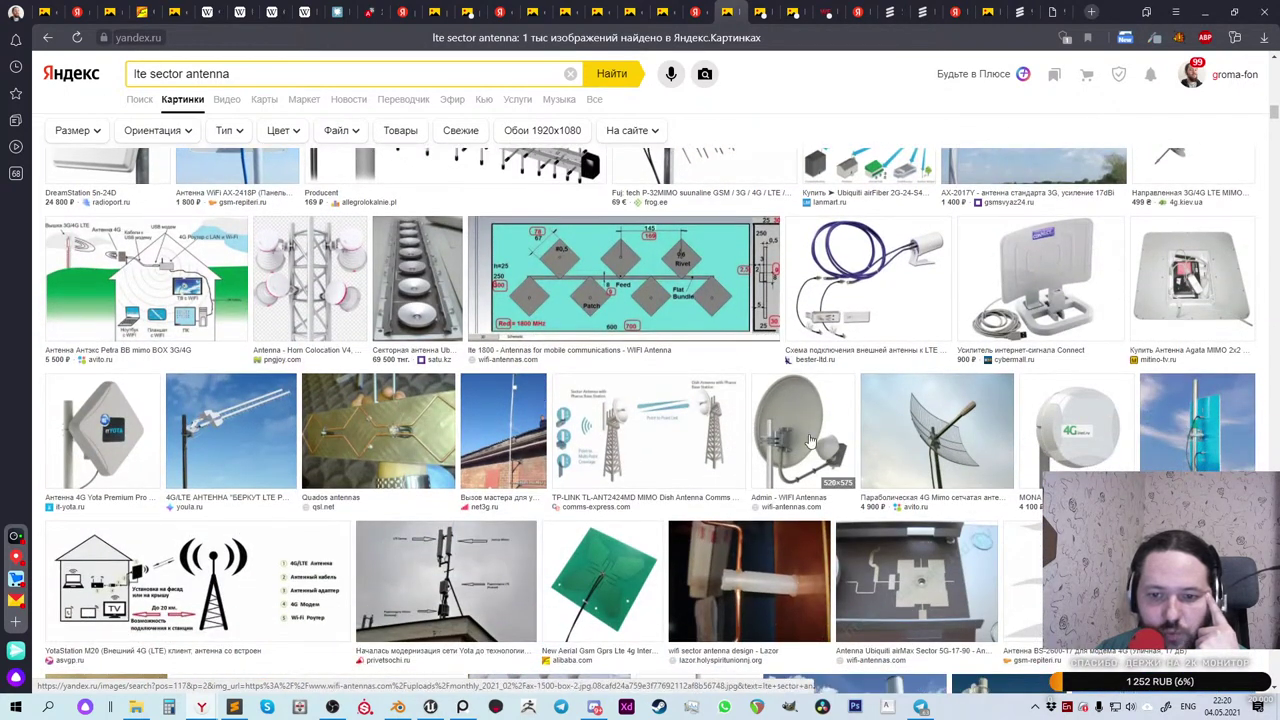
mouse_move(775, 427)
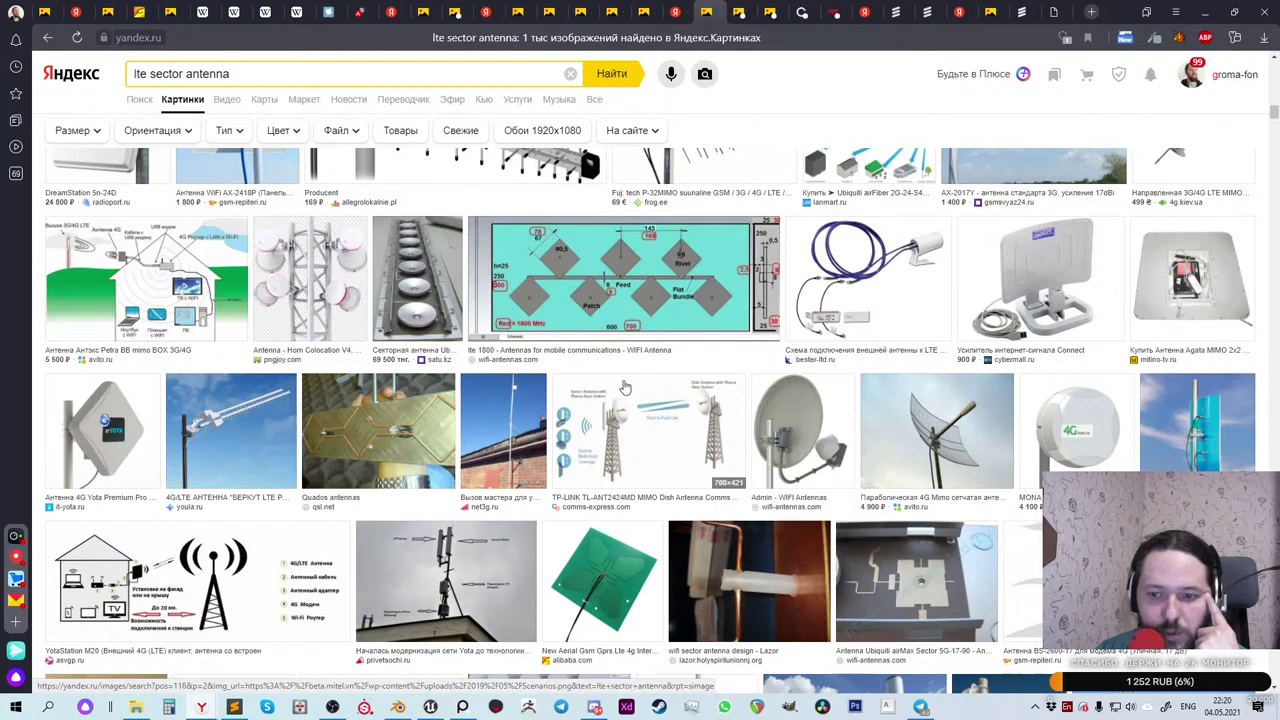
scroll(954, 117, down, 3)
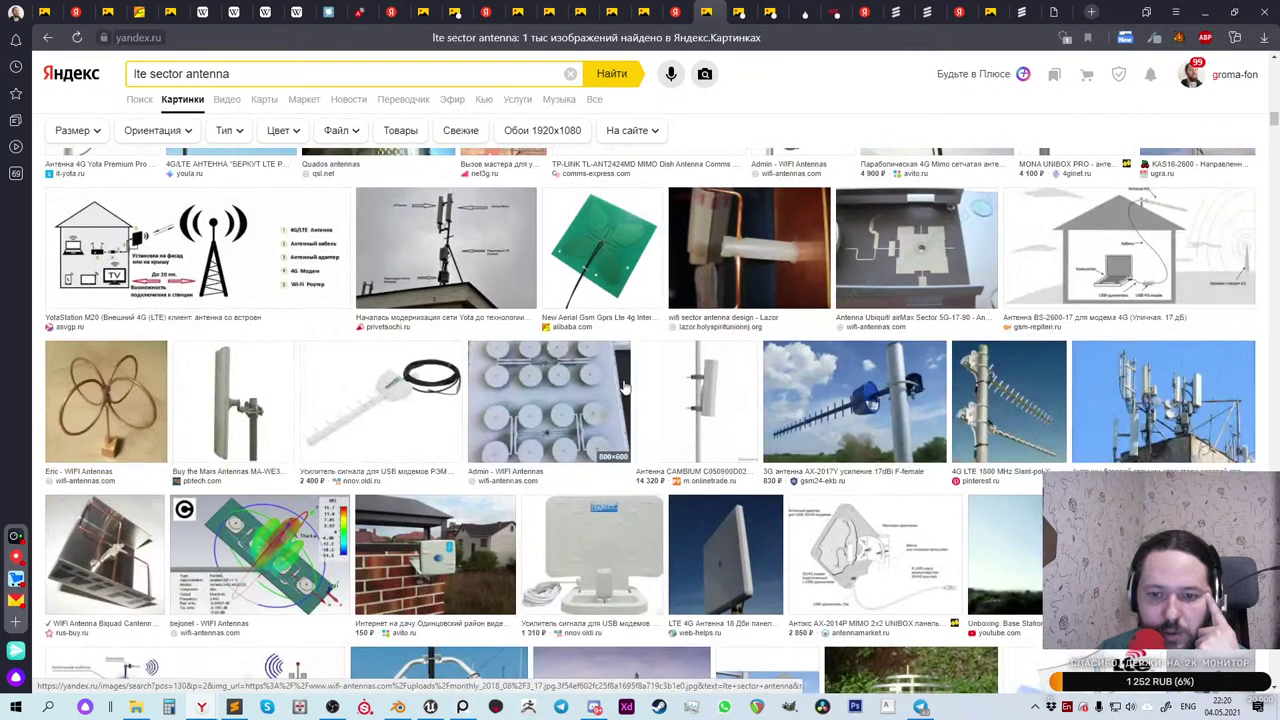
Step: Switch to the white sector antenna tab and copy that image
click(738, 12)
click(769, 12)
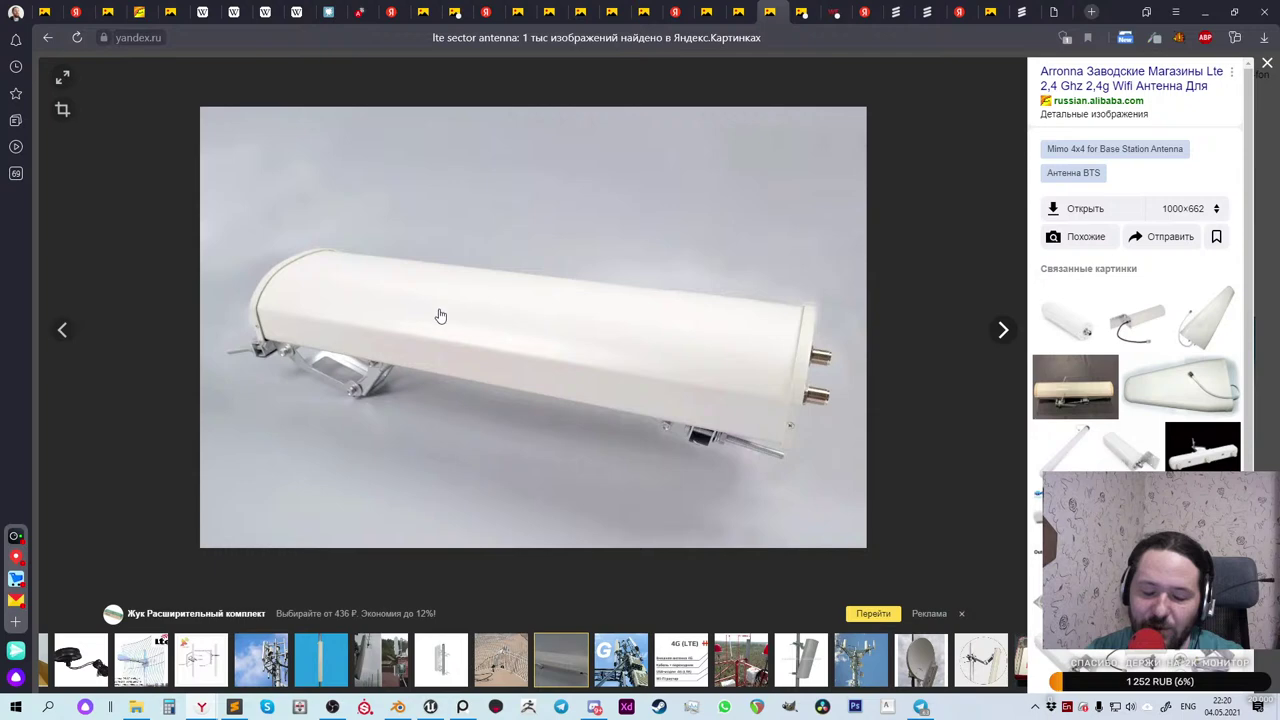
right_click(518, 318)
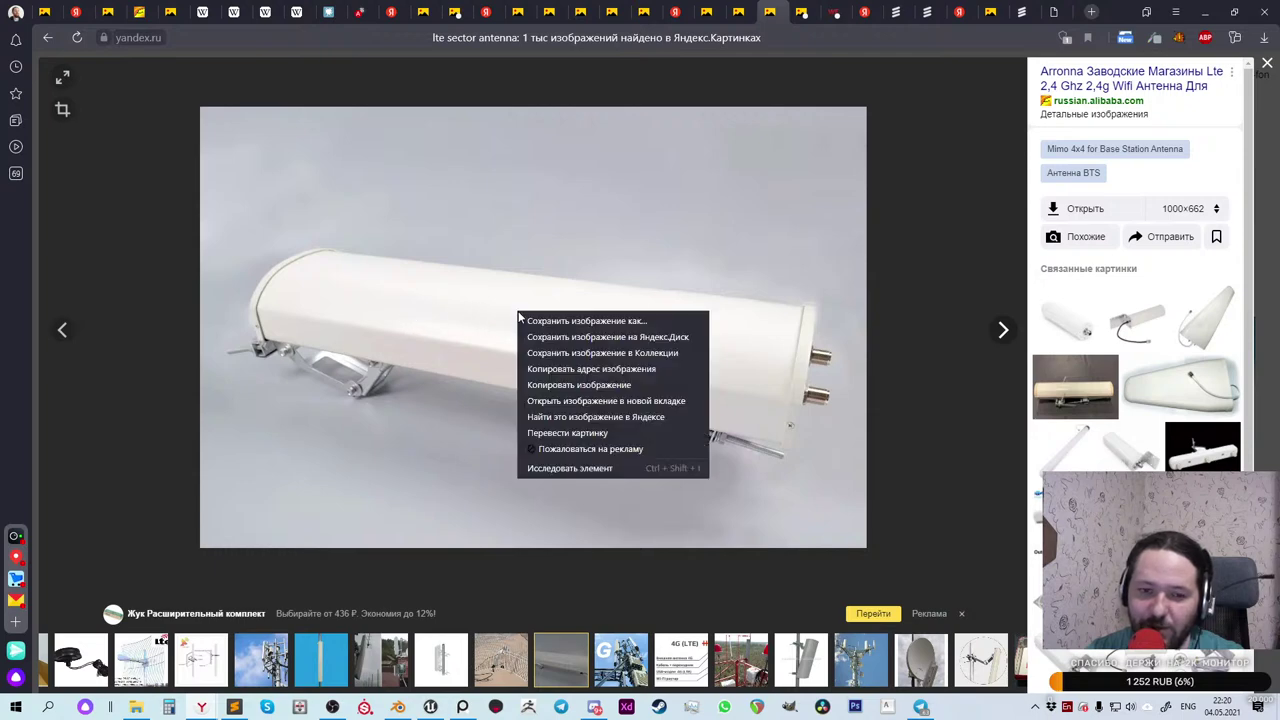
click(568, 386)
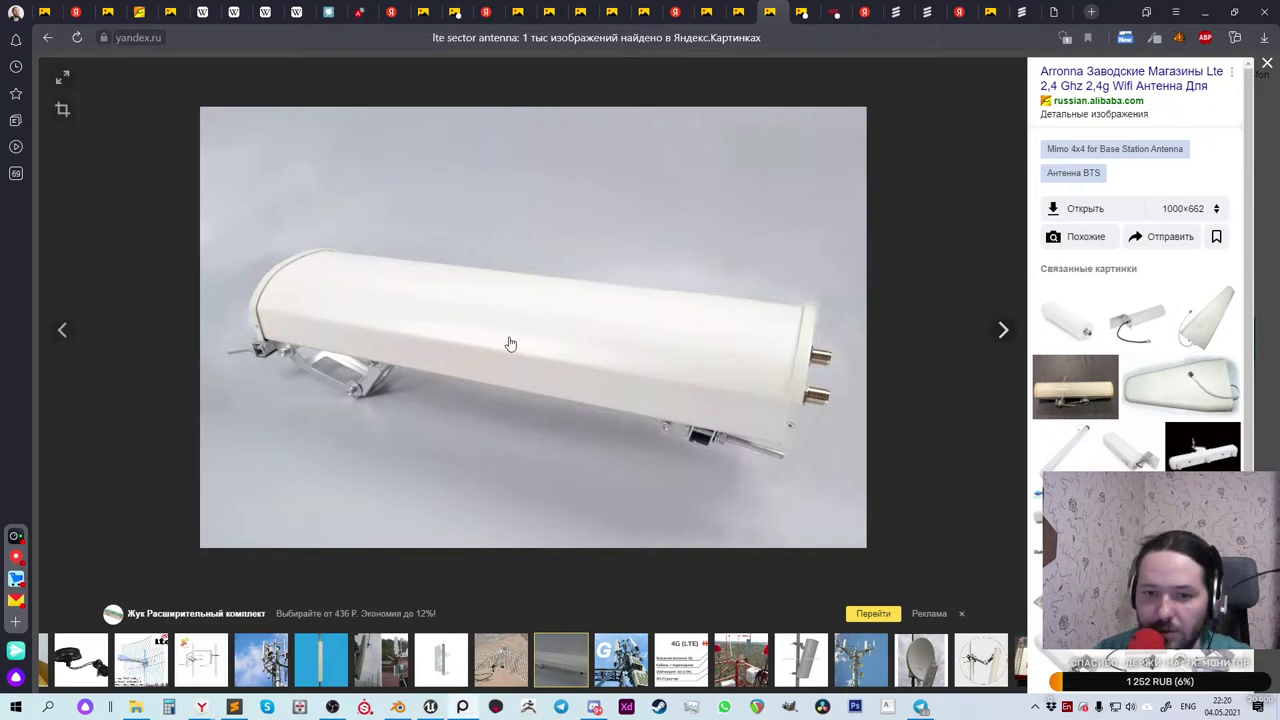
Step: Advance to the 4G cell tower photo and copy it
click(1001, 332)
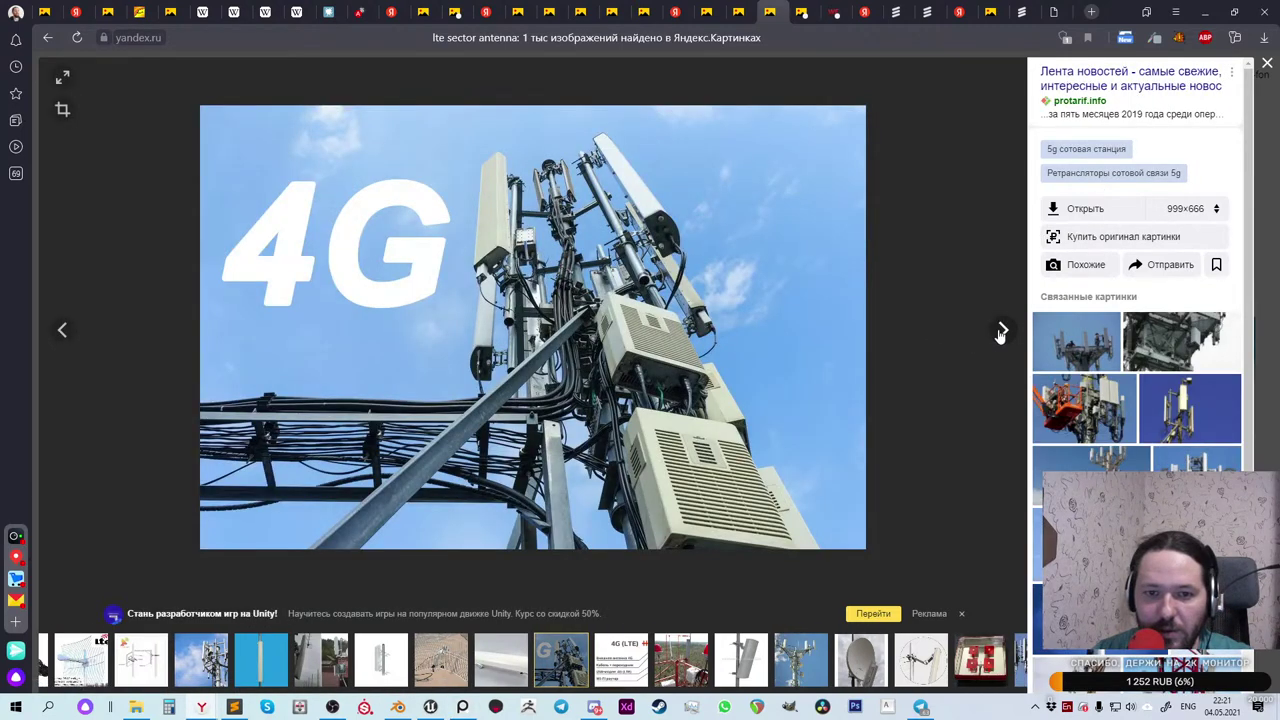
right_click(657, 372)
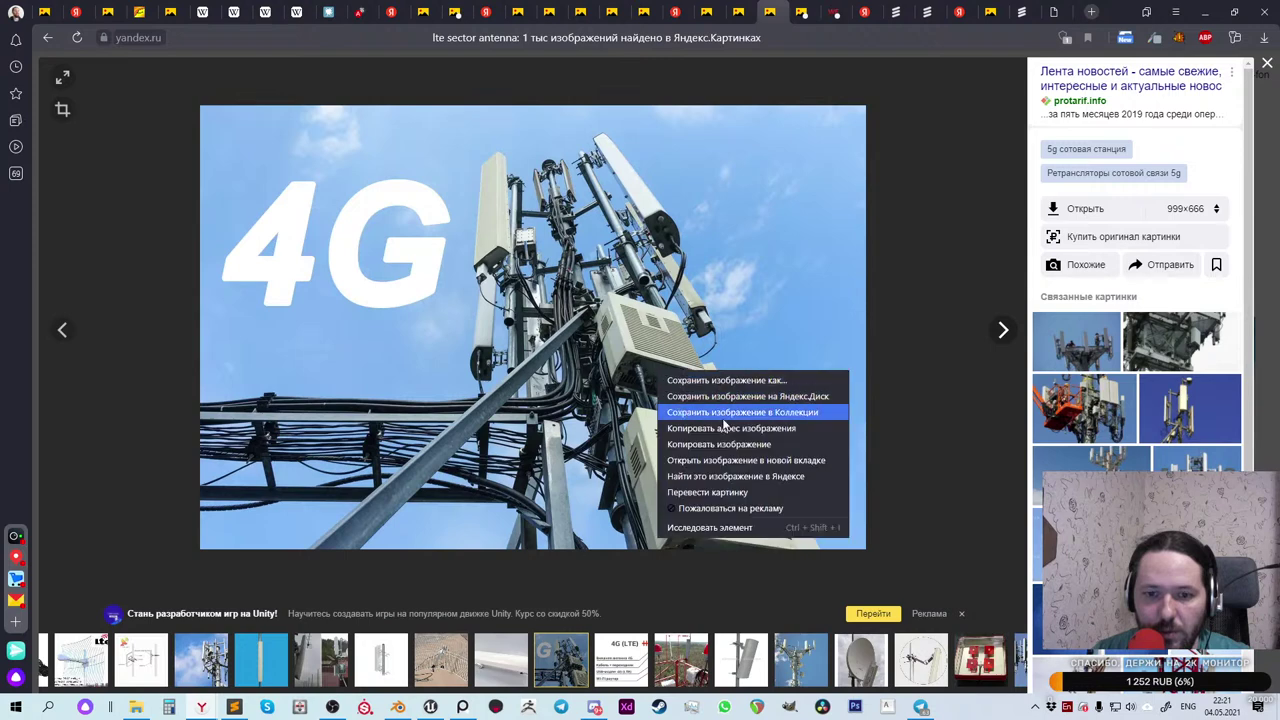
click(711, 447)
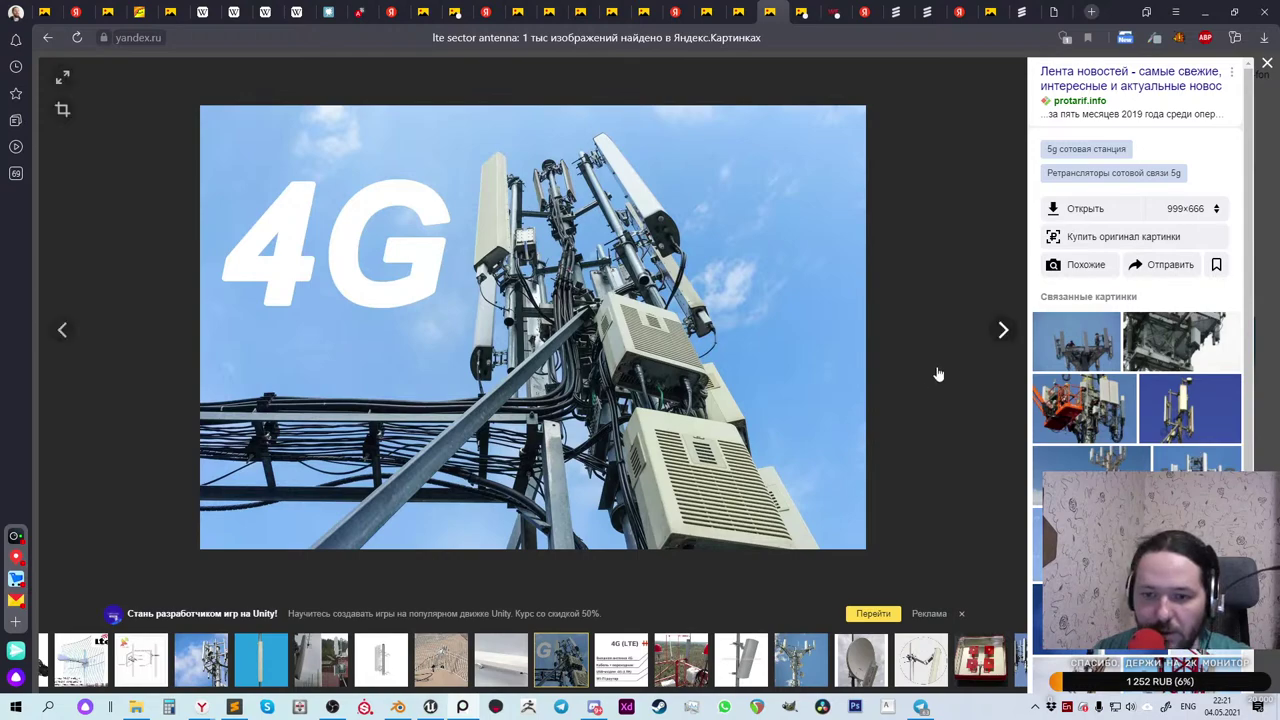
Step: Step forward through the antenna reference images in the viewer
click(1002, 330)
click(1002, 330)
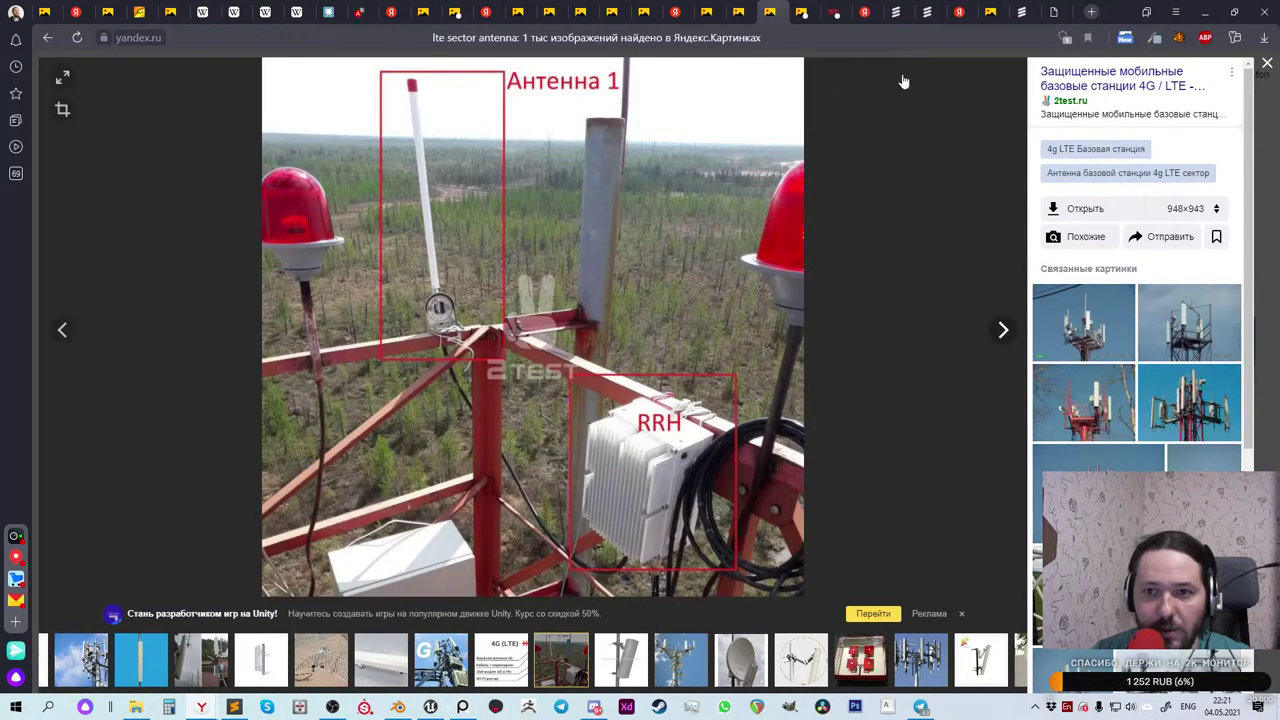
click(1002, 330)
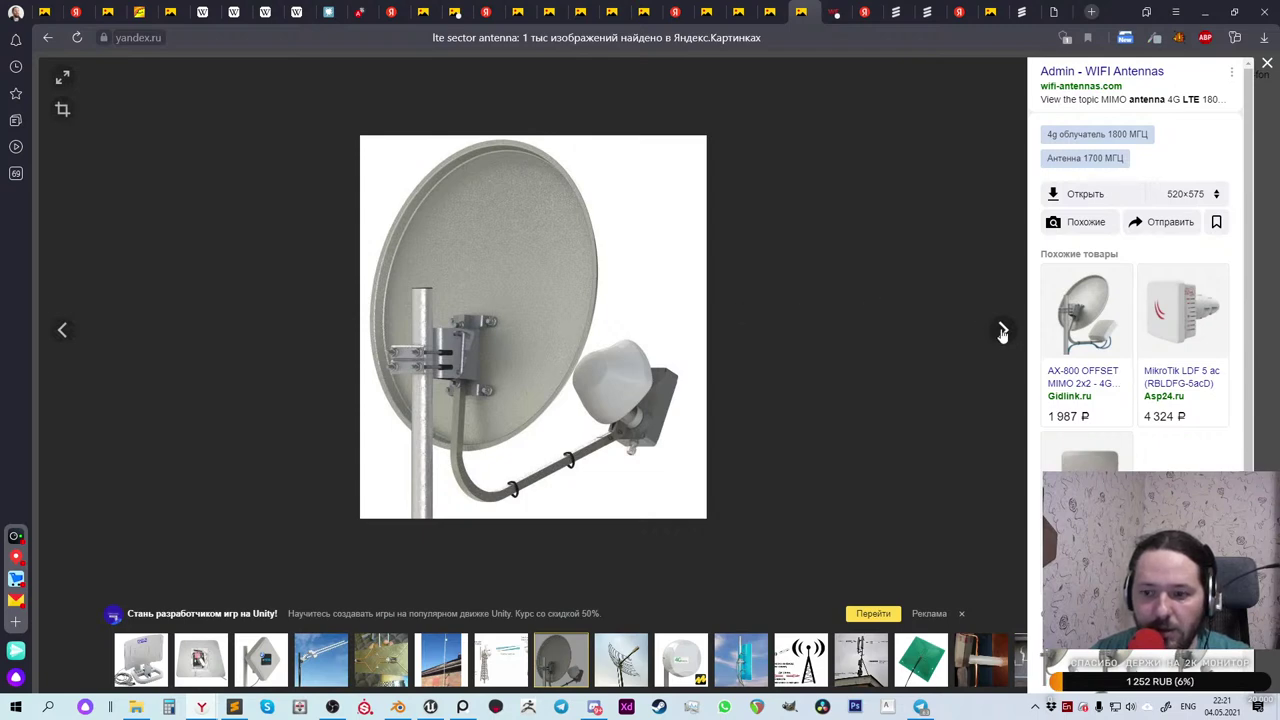
click(1002, 330)
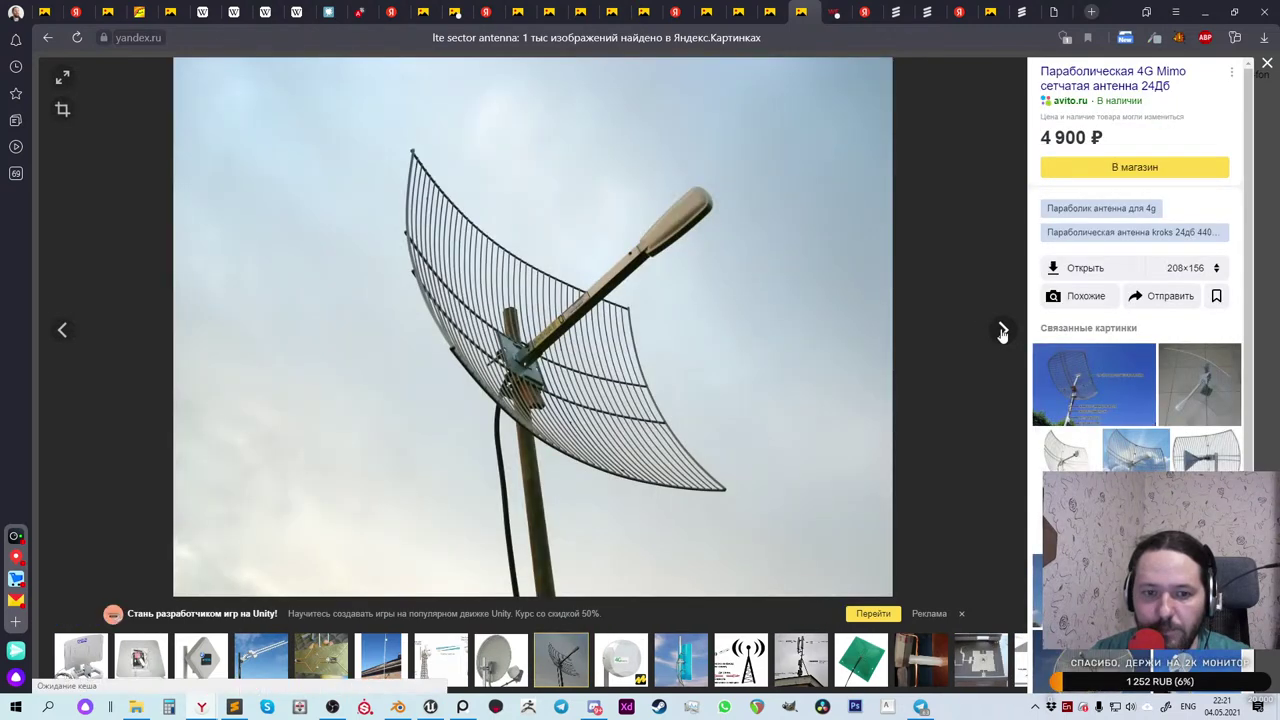
click(1002, 330)
click(1002, 330)
click(1002, 330)
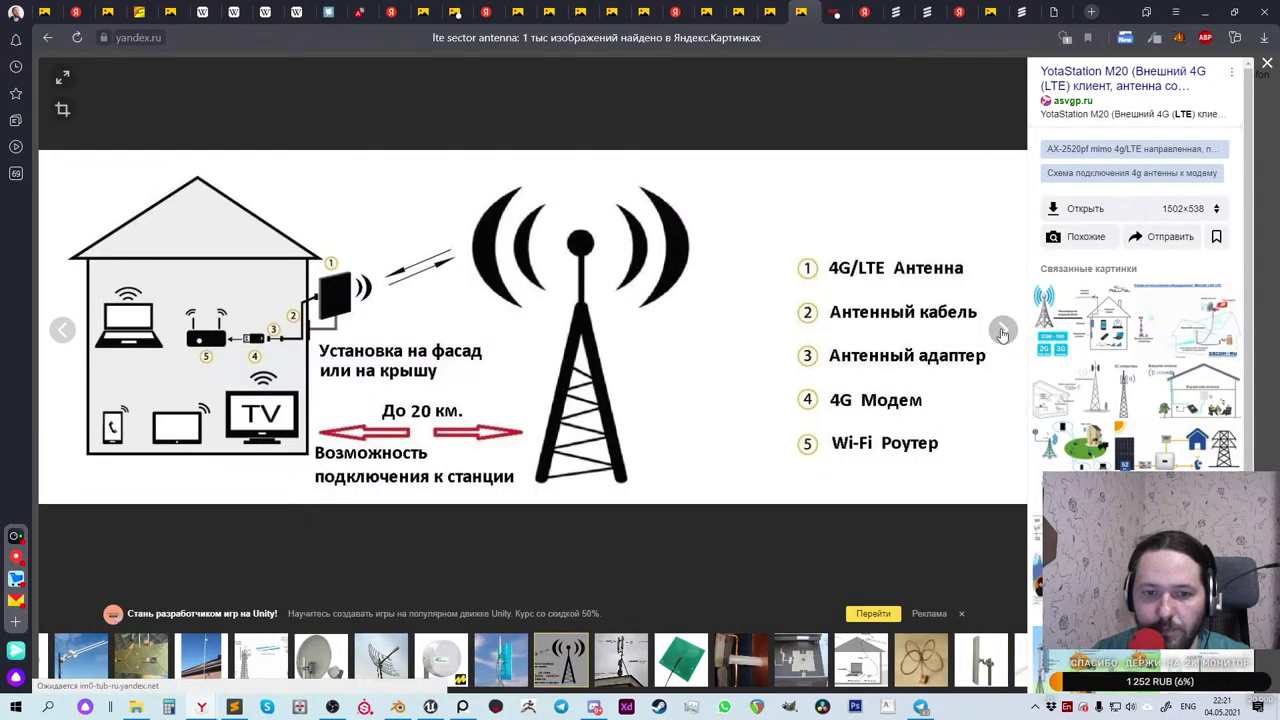
click(1002, 330)
click(1002, 330)
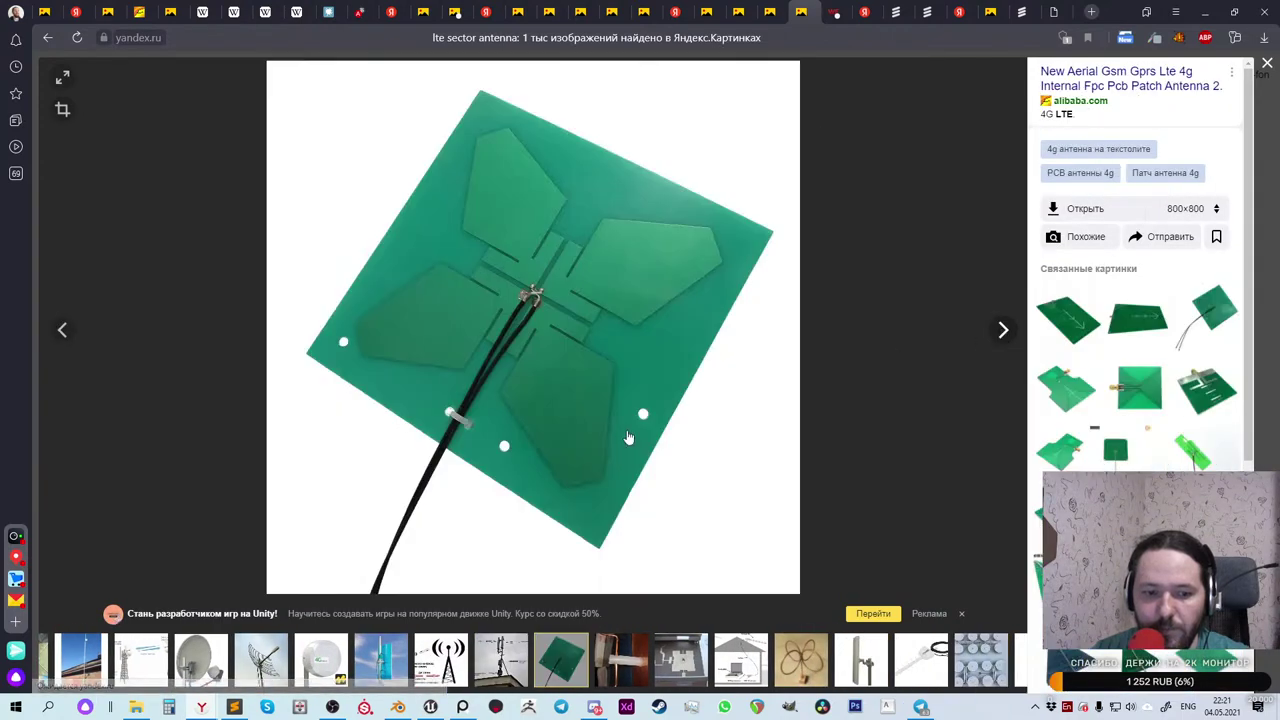
scroll(713, 668, down, 3)
scroll(713, 668, down, 8)
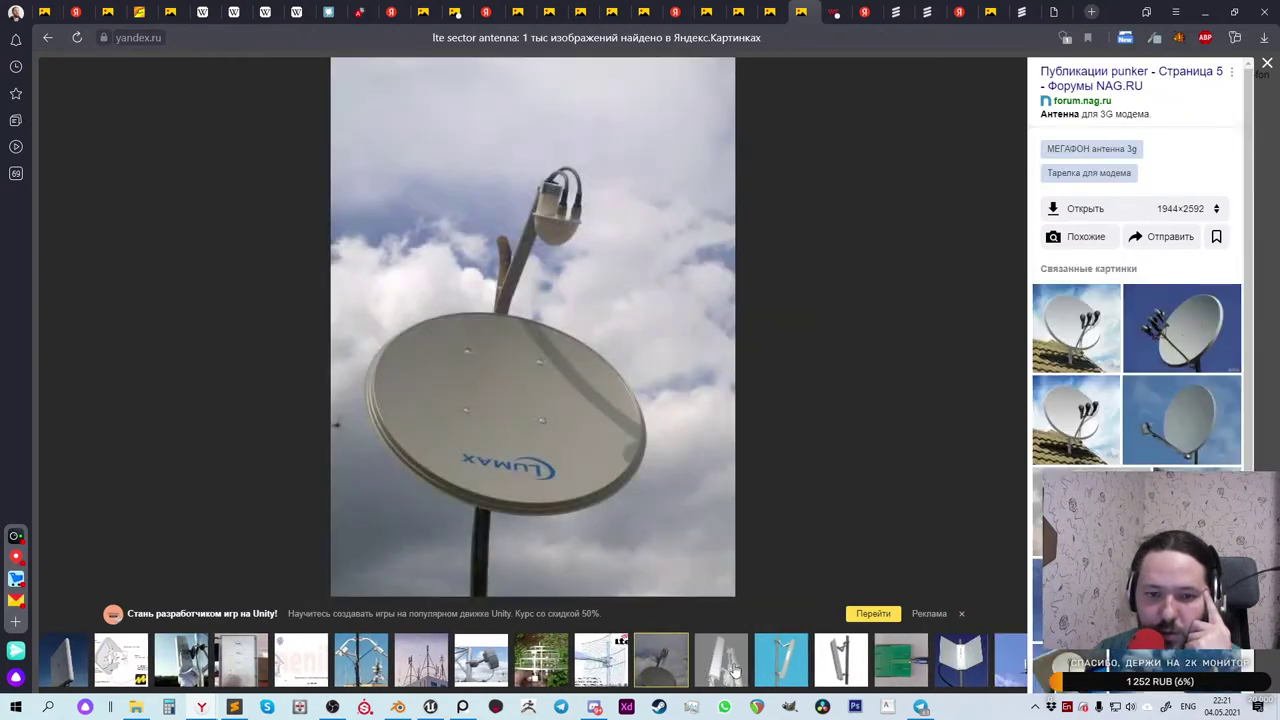
Step: Open the white offset dish antenna photo and copy it to the clipboard
click(733, 670)
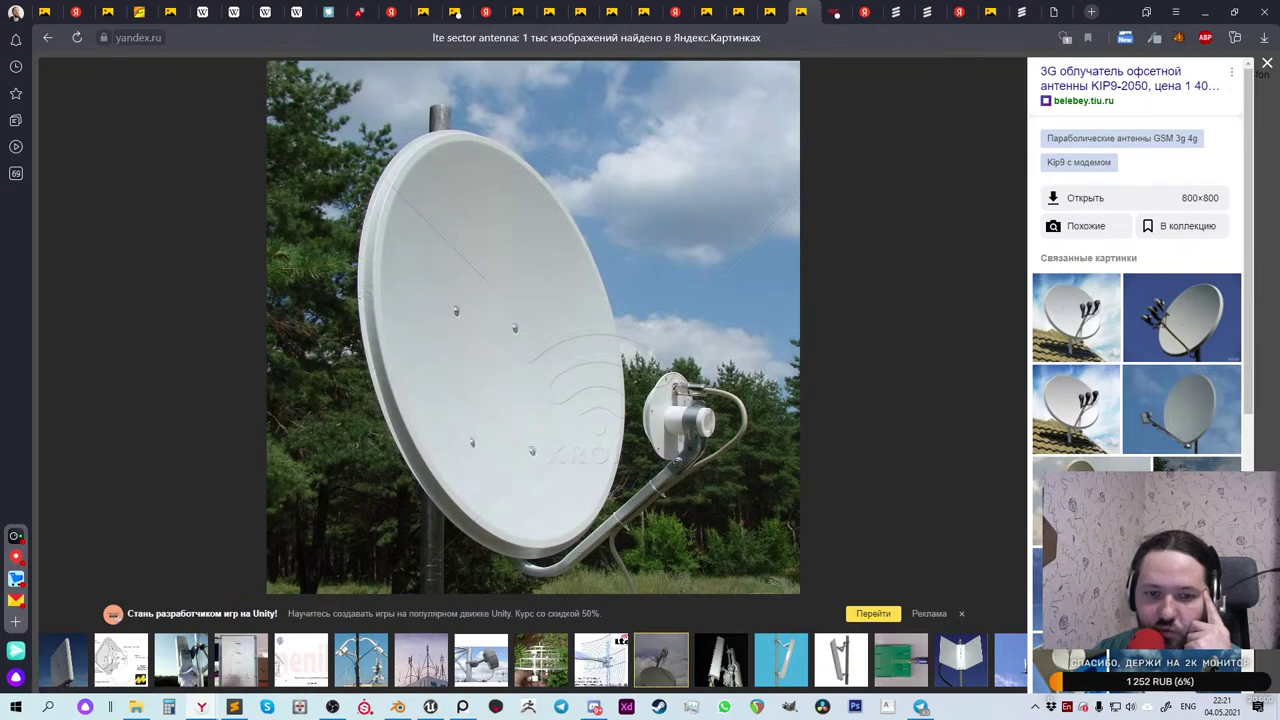
right_click(511, 420)
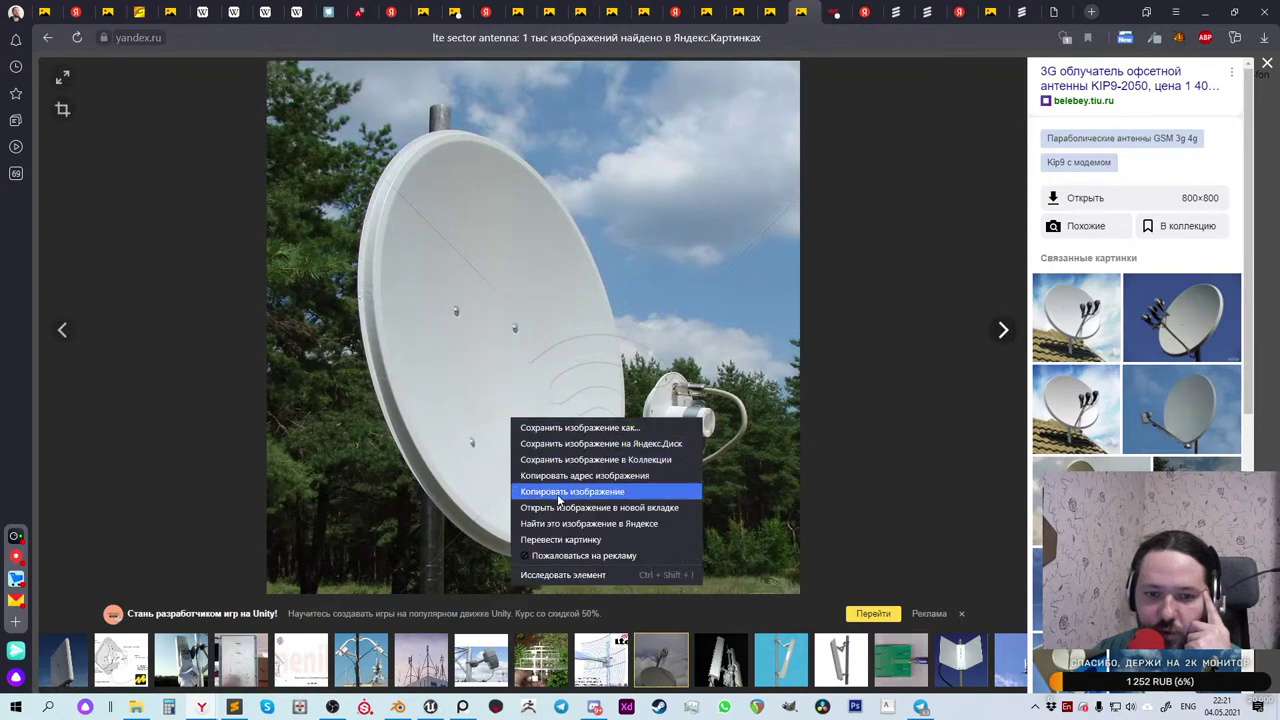
click(560, 489)
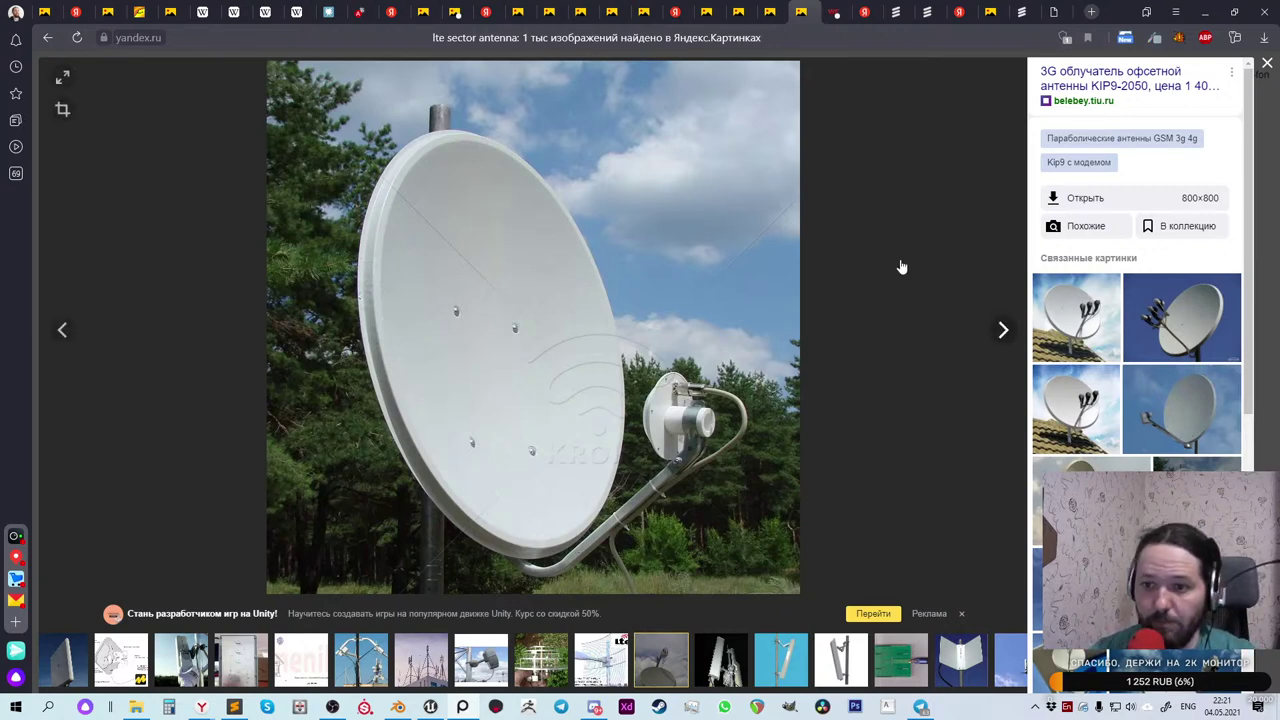
Step: Keep browsing forward through the next sector antenna images
click(1003, 330)
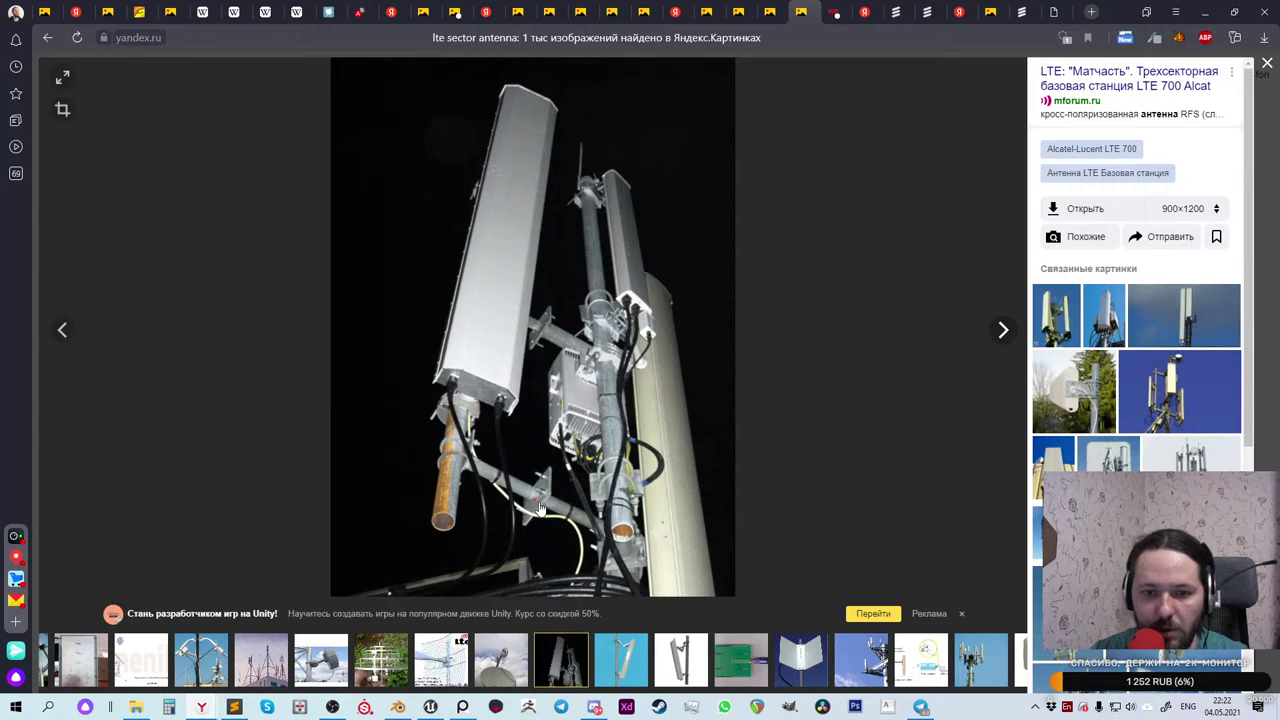
click(1003, 335)
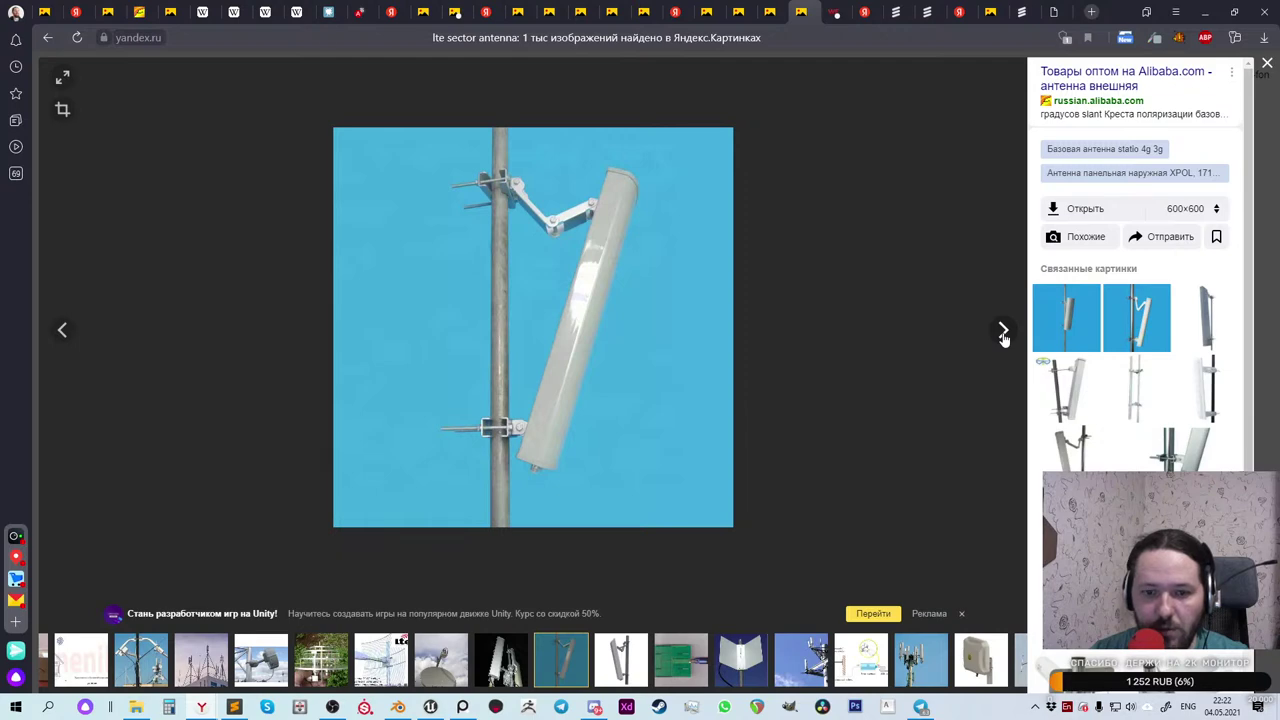
click(1003, 335)
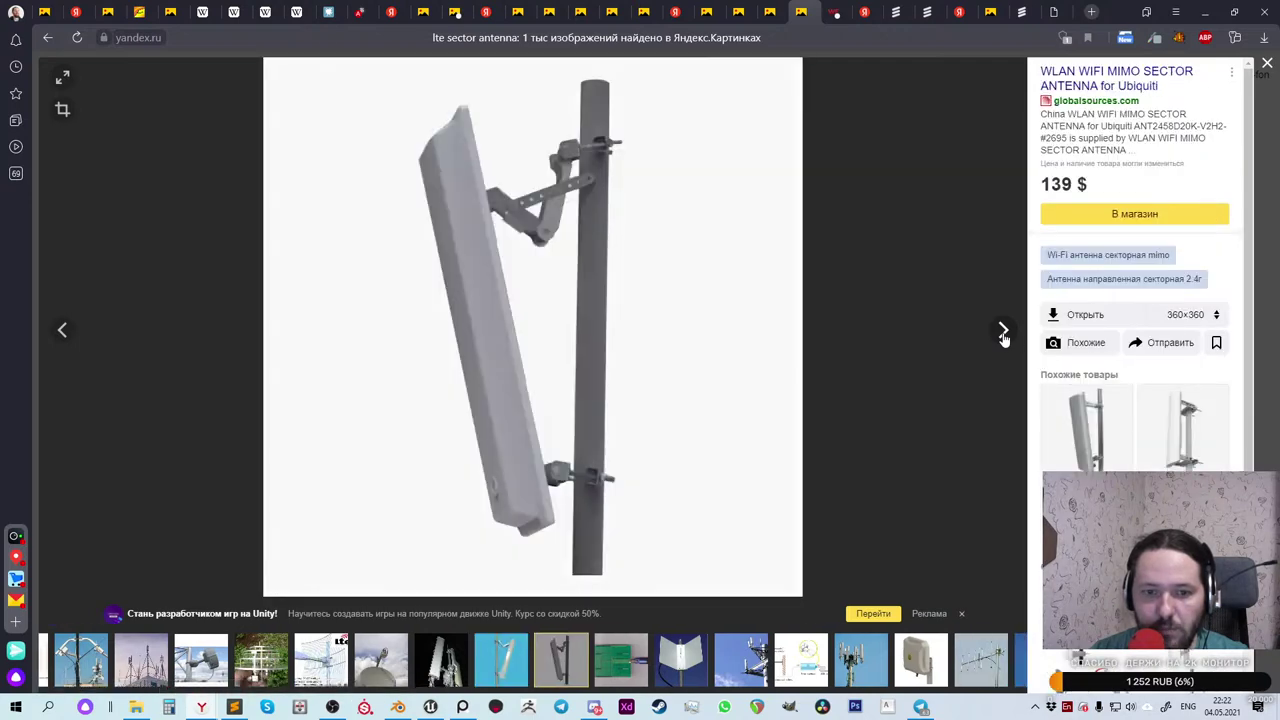
click(1003, 335)
click(1003, 335)
click(1003, 335)
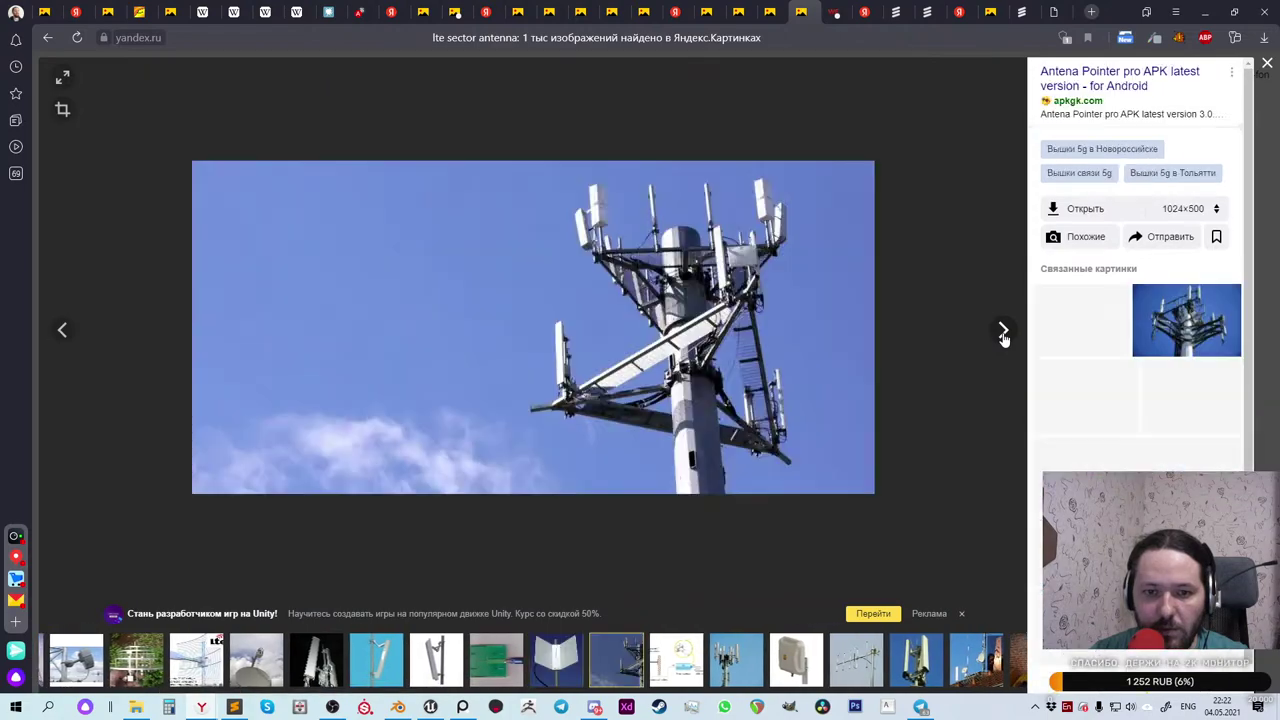
click(1003, 335)
Step: Replace the lte sector antenna query with an 'old cell tower' image search
click(1267, 63)
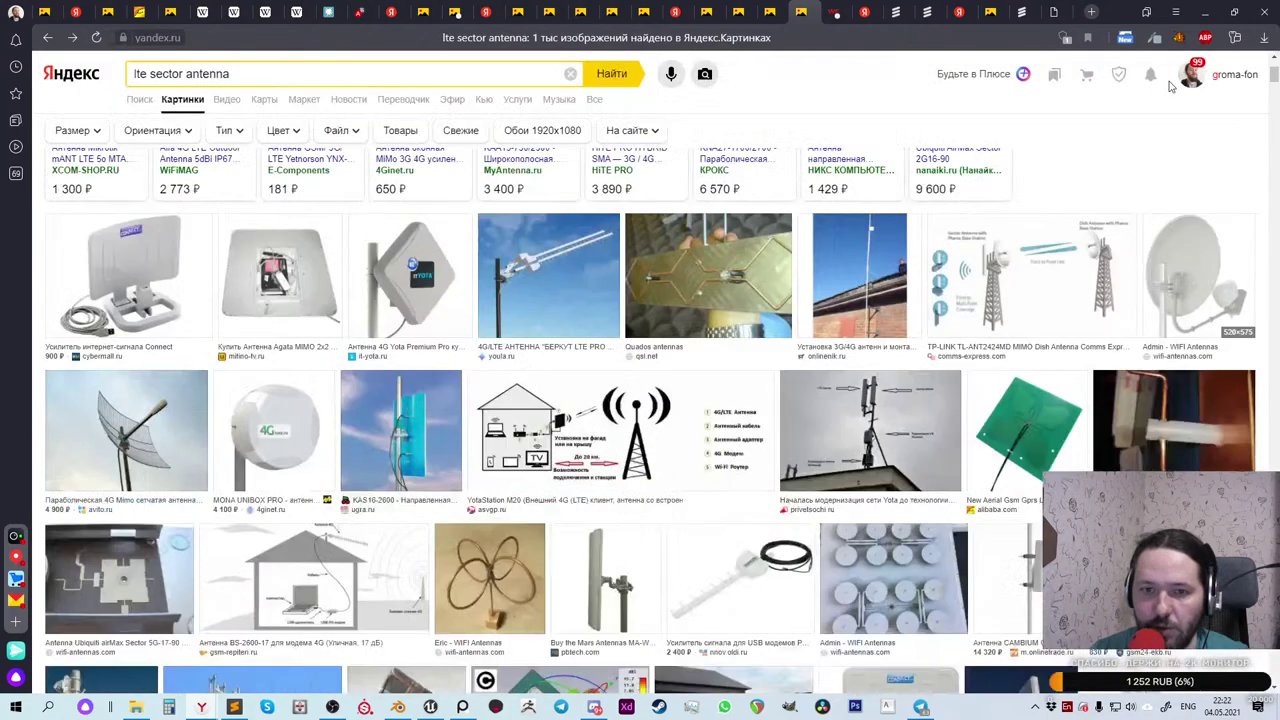
drag(224, 82, 125, 70)
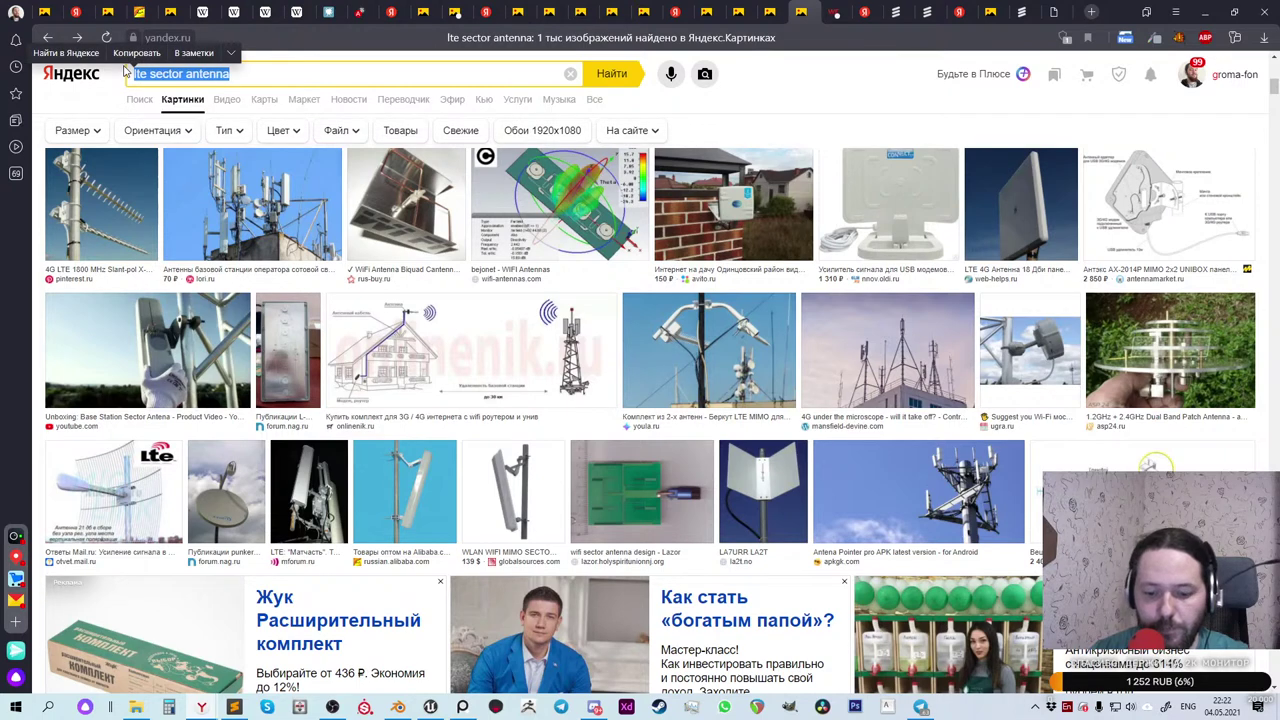
text(old s)
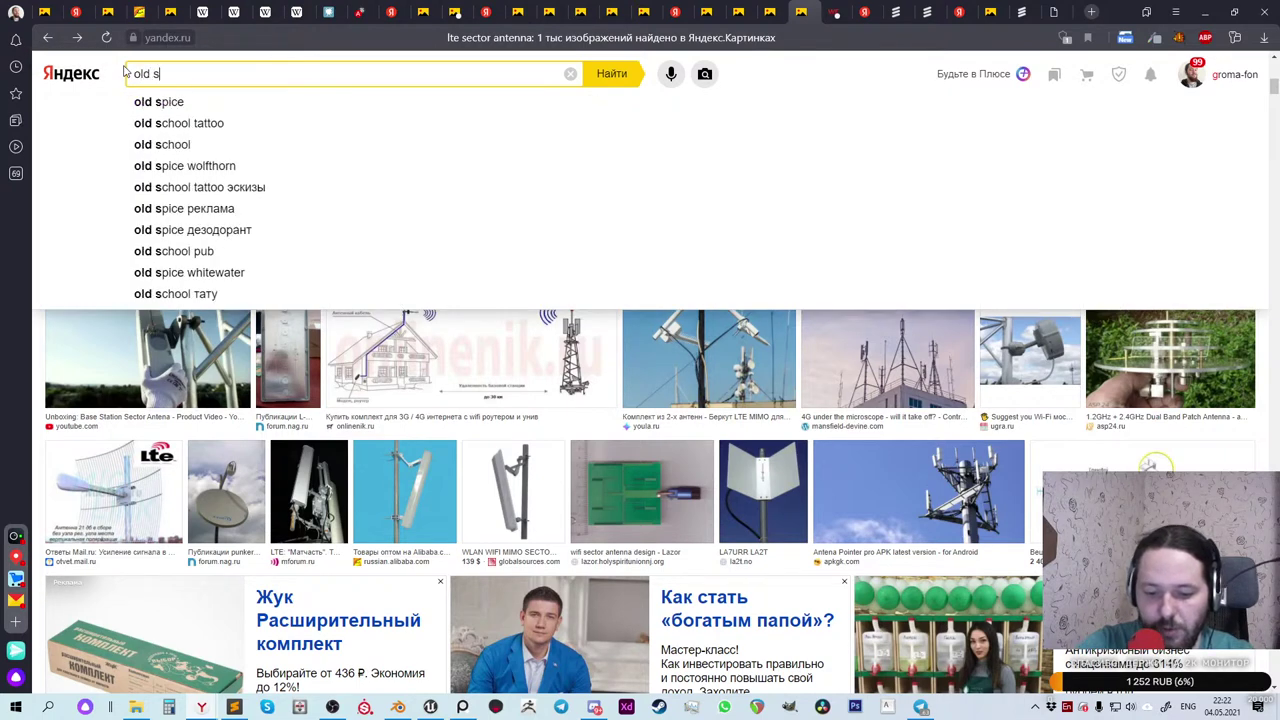
key(BackSpace)
text(cell tower)
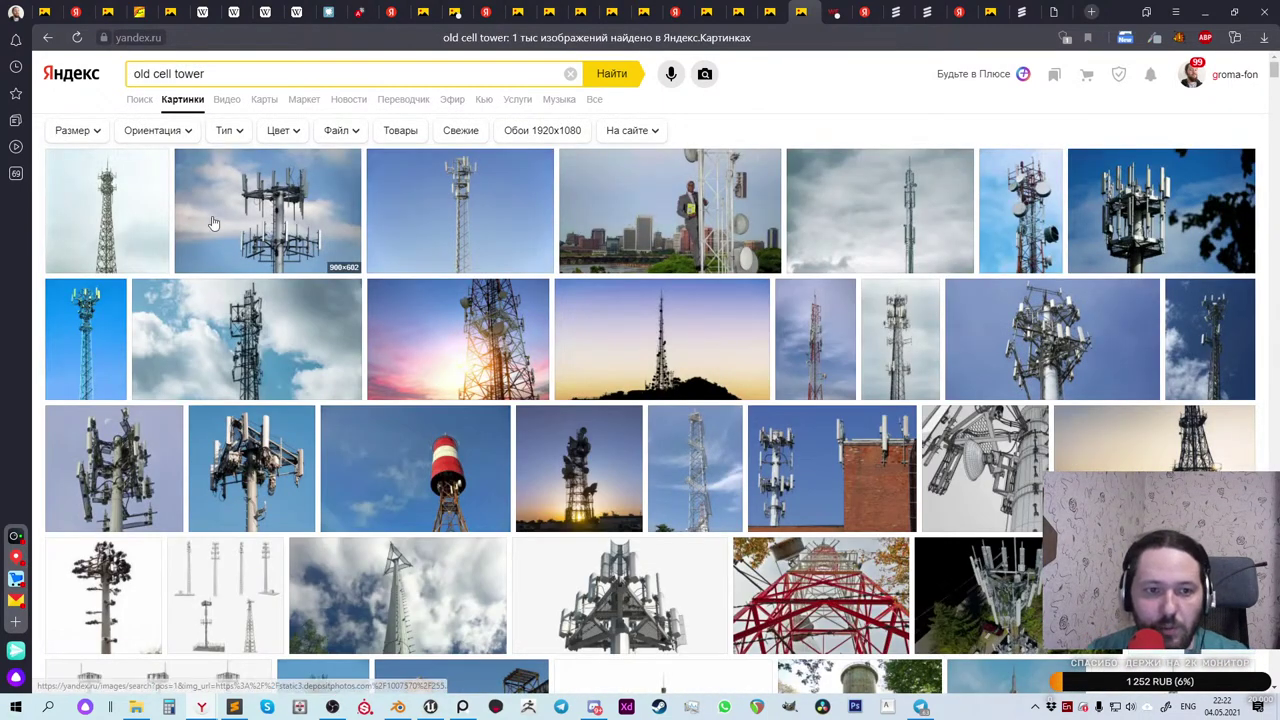
Step: Browse the old cell tower results and open the rusty water tower in a background tab
mouse_move(268, 238)
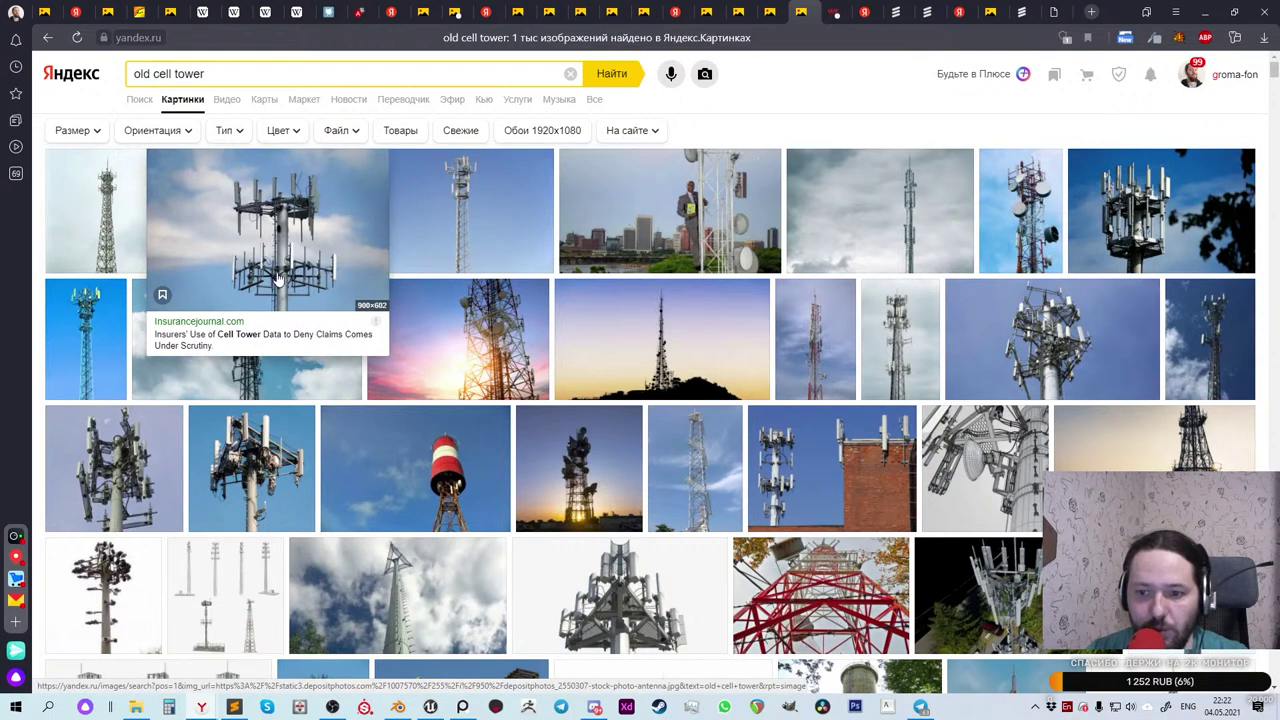
scroll(296, 282, down, 5)
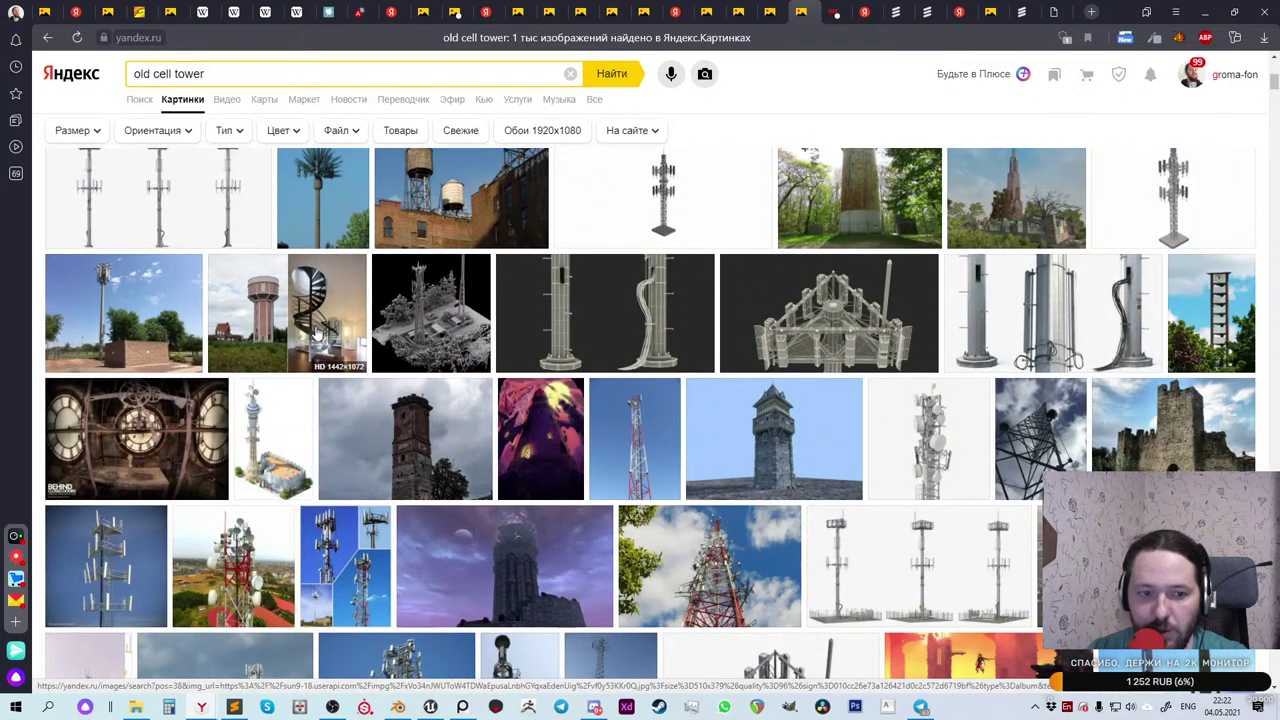
mouse_move(446, 360)
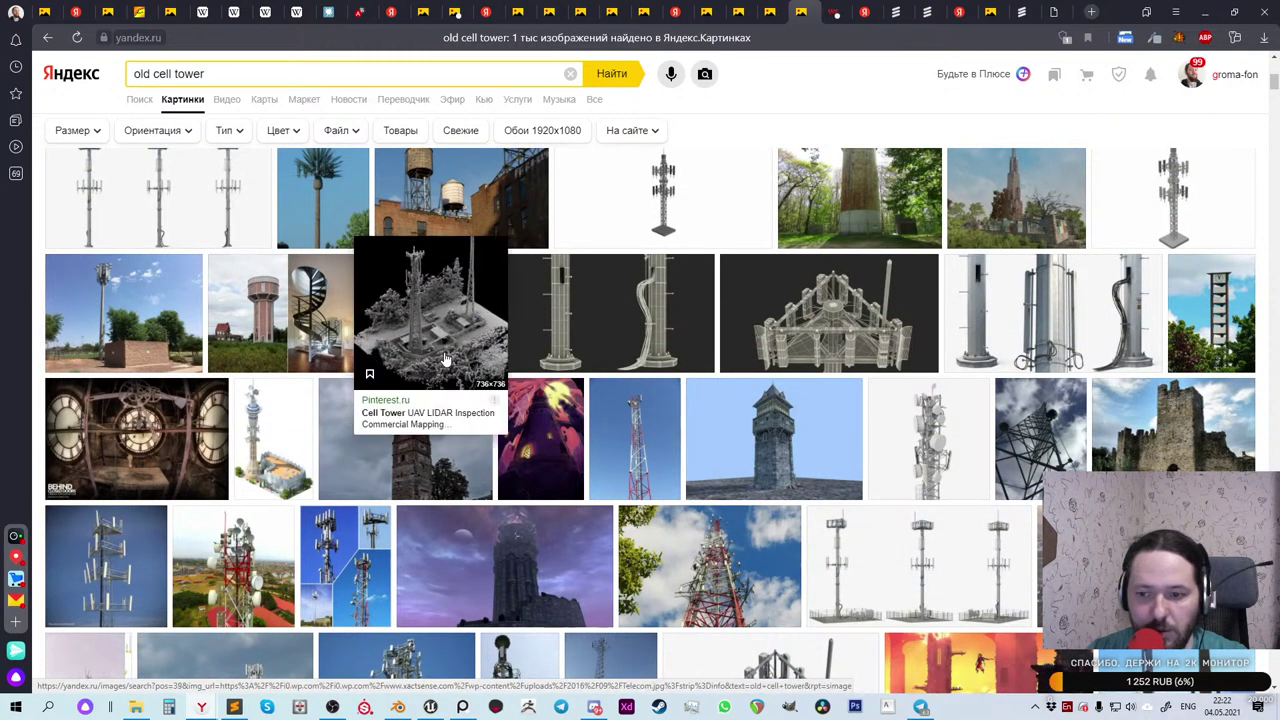
scroll(446, 360, down, 1)
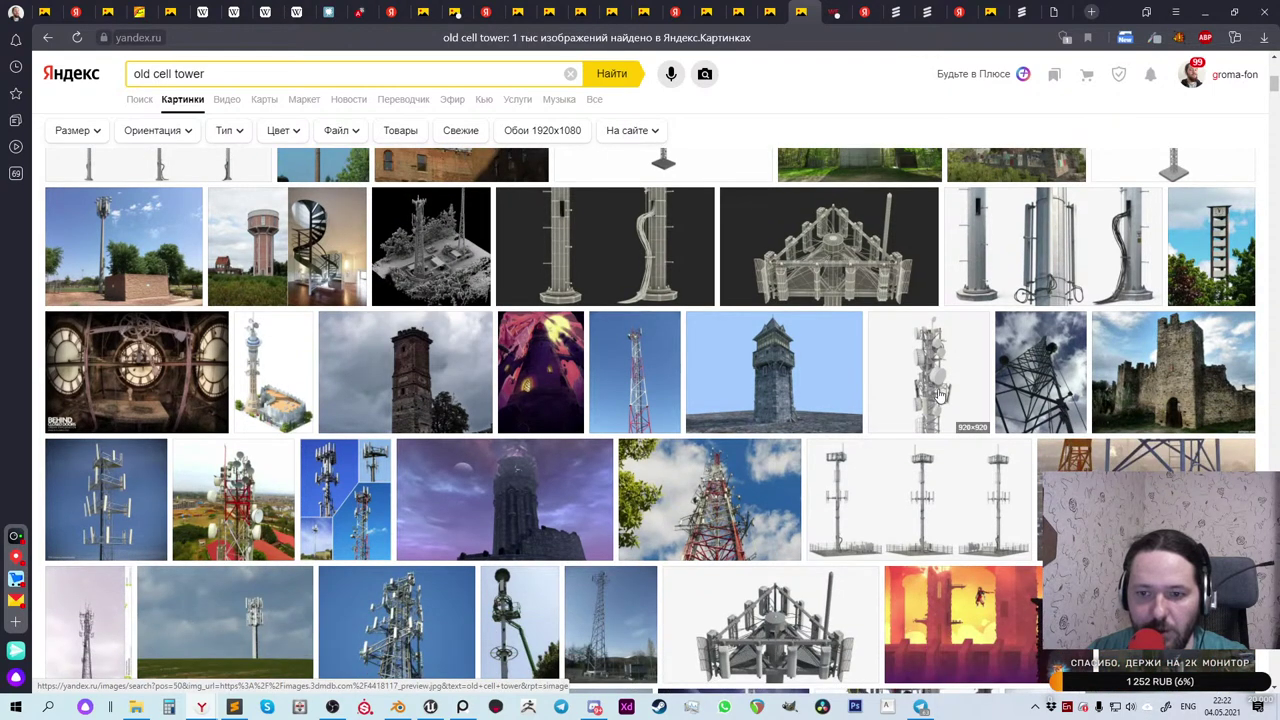
mouse_move(933, 390)
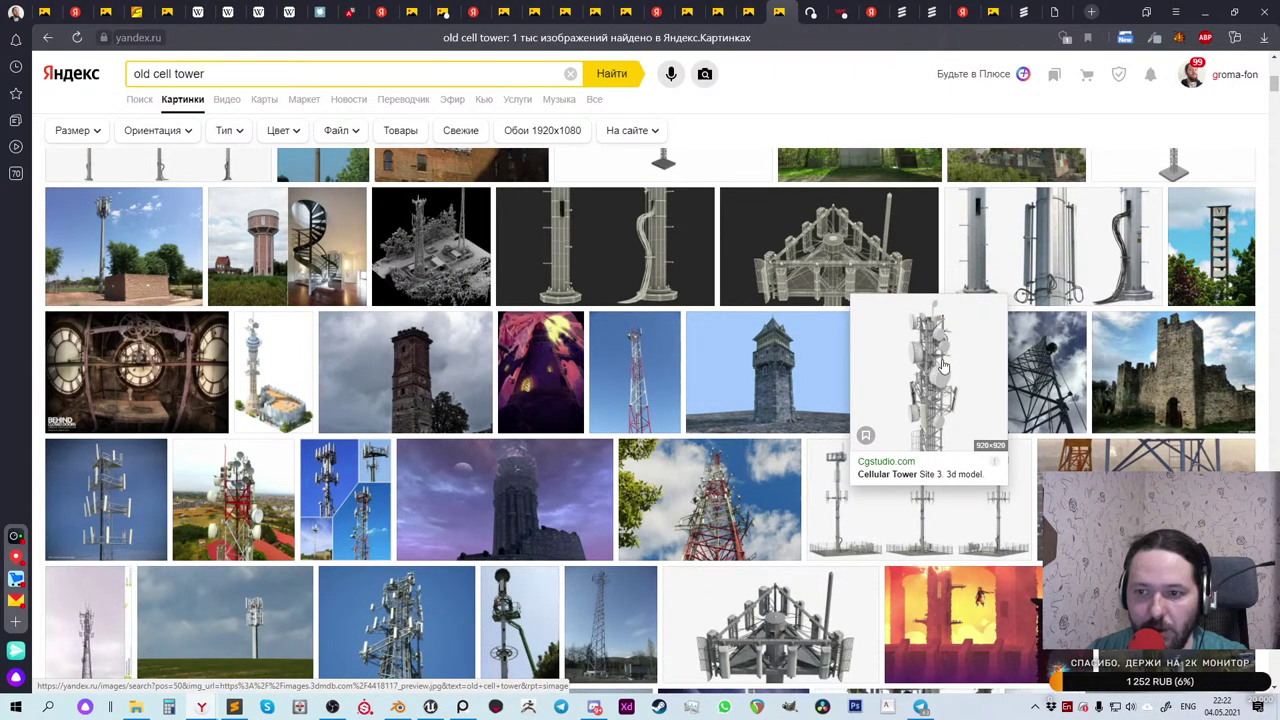
mouse_move(1053, 262)
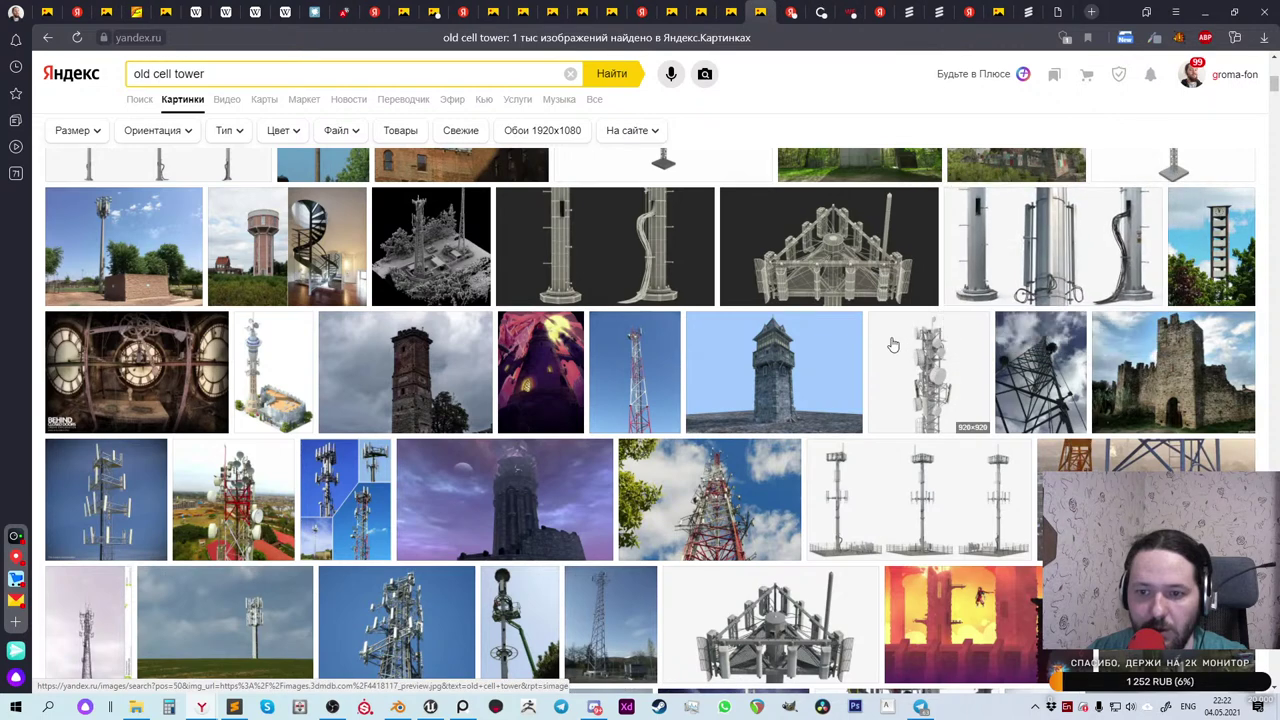
mouse_move(891, 343)
scroll(891, 345, down, 2)
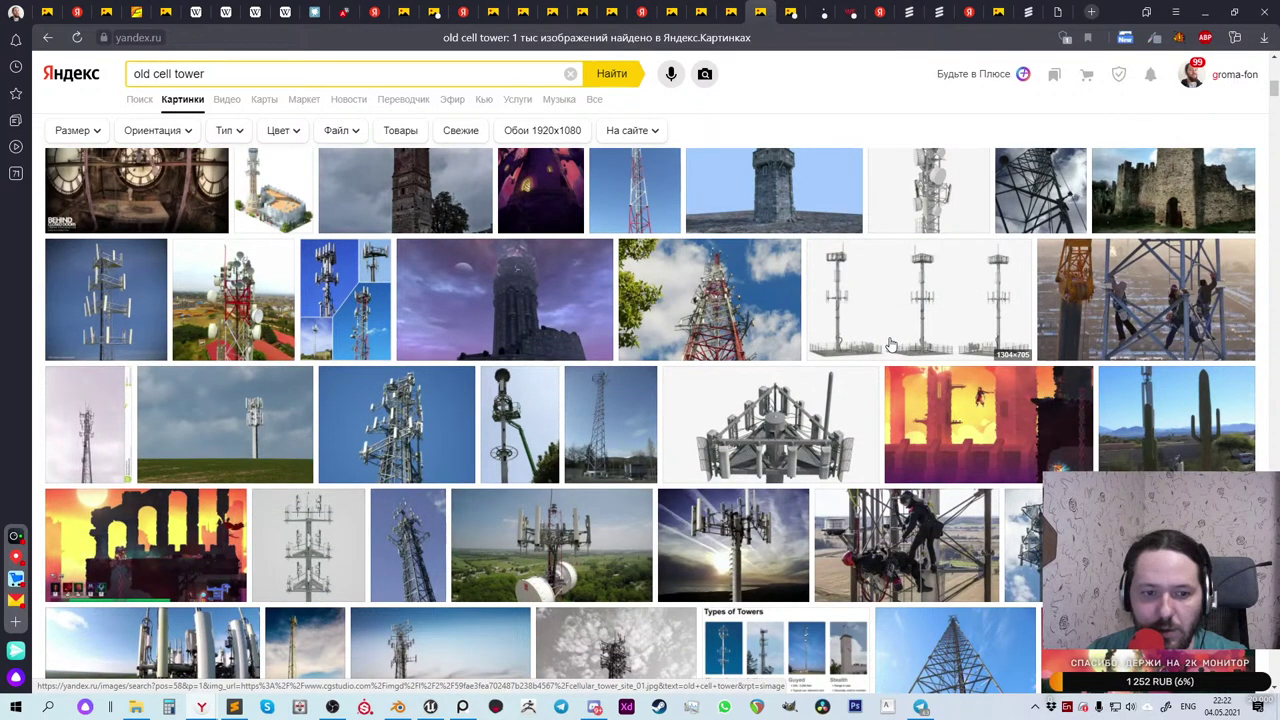
scroll(891, 343, down, 2)
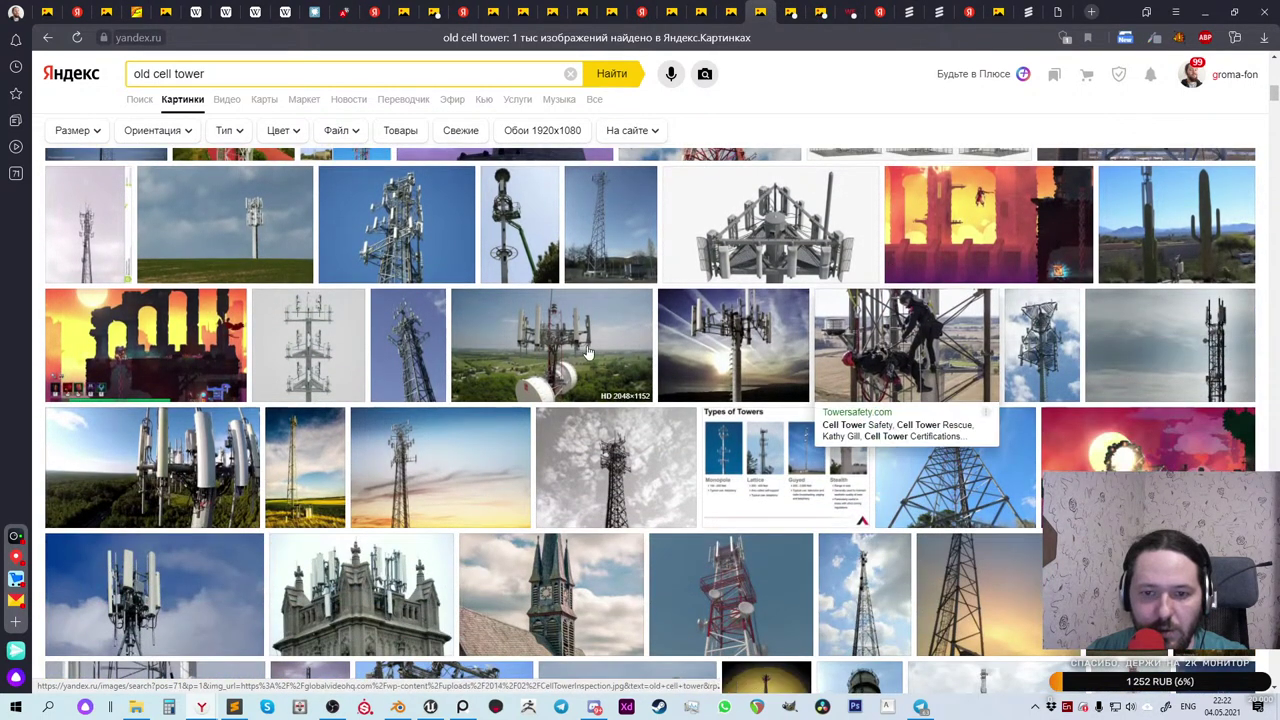
mouse_move(578, 352)
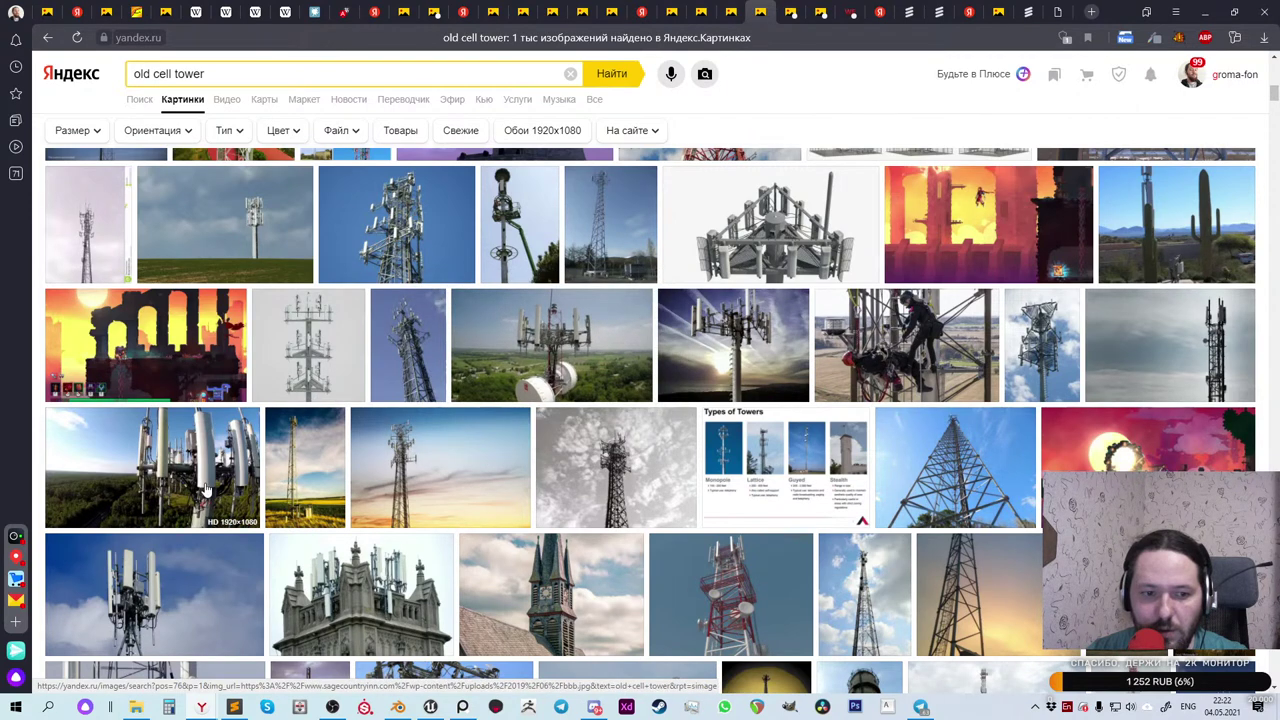
mouse_move(206, 480)
scroll(1200, 410, down, 2)
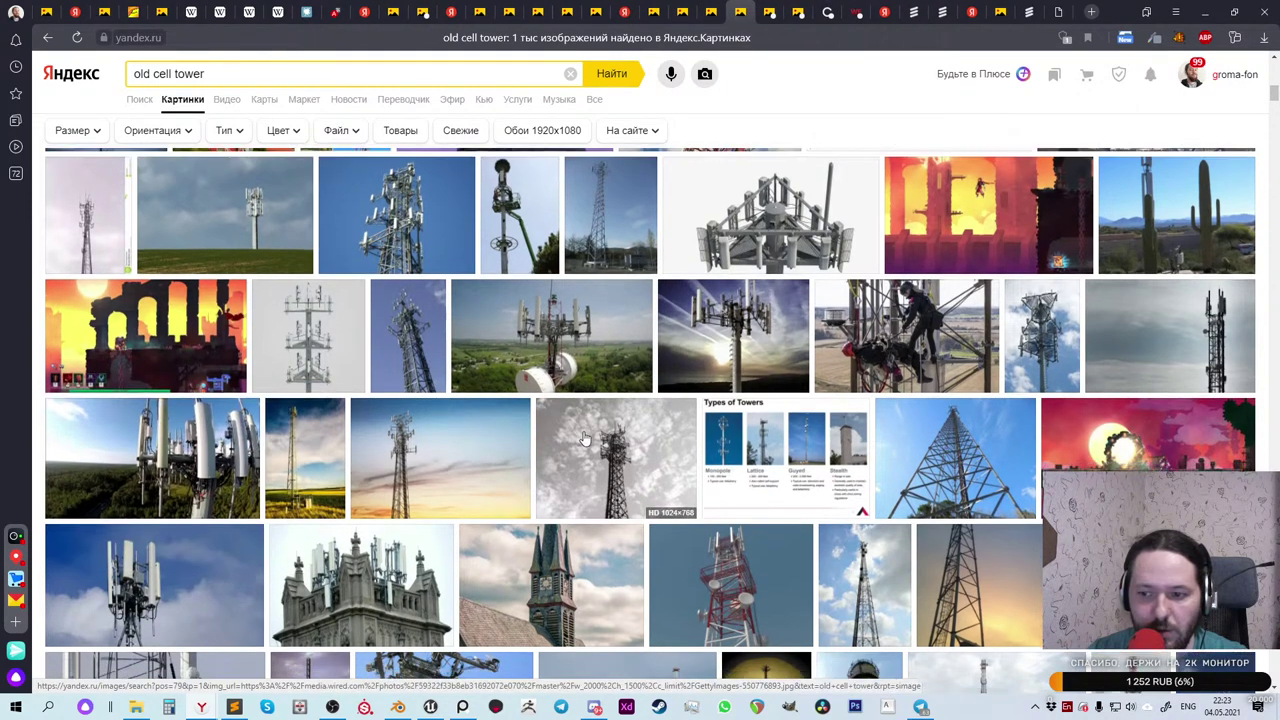
middle_click(1200, 410)
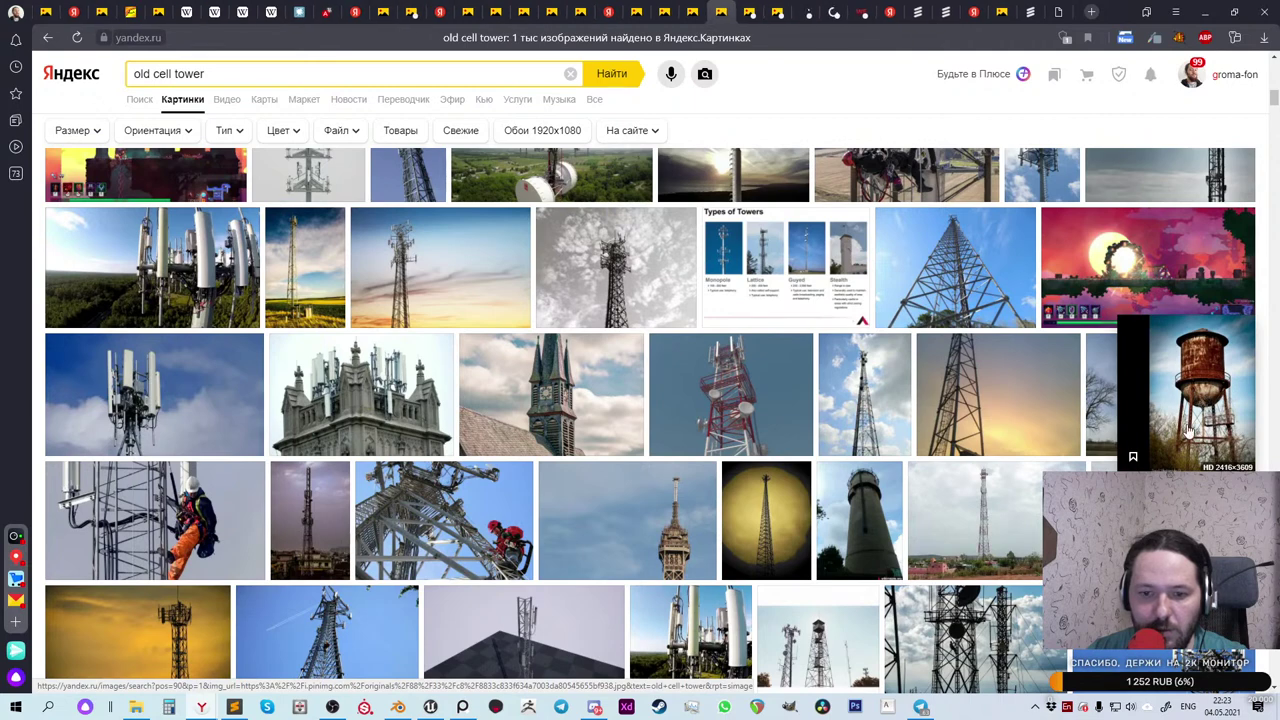
Step: Check the water tower tab, then show the 3D cell tower model render from 3dsmoller.com
click(810, 14)
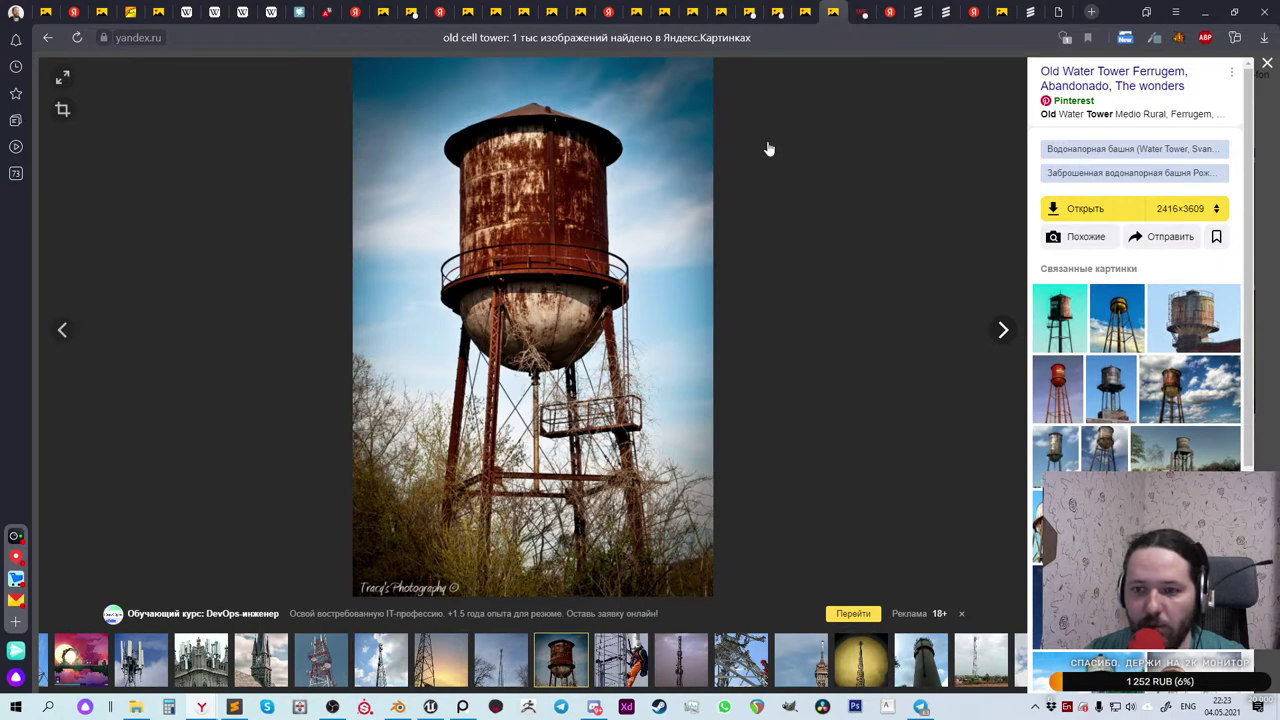
key(Right)
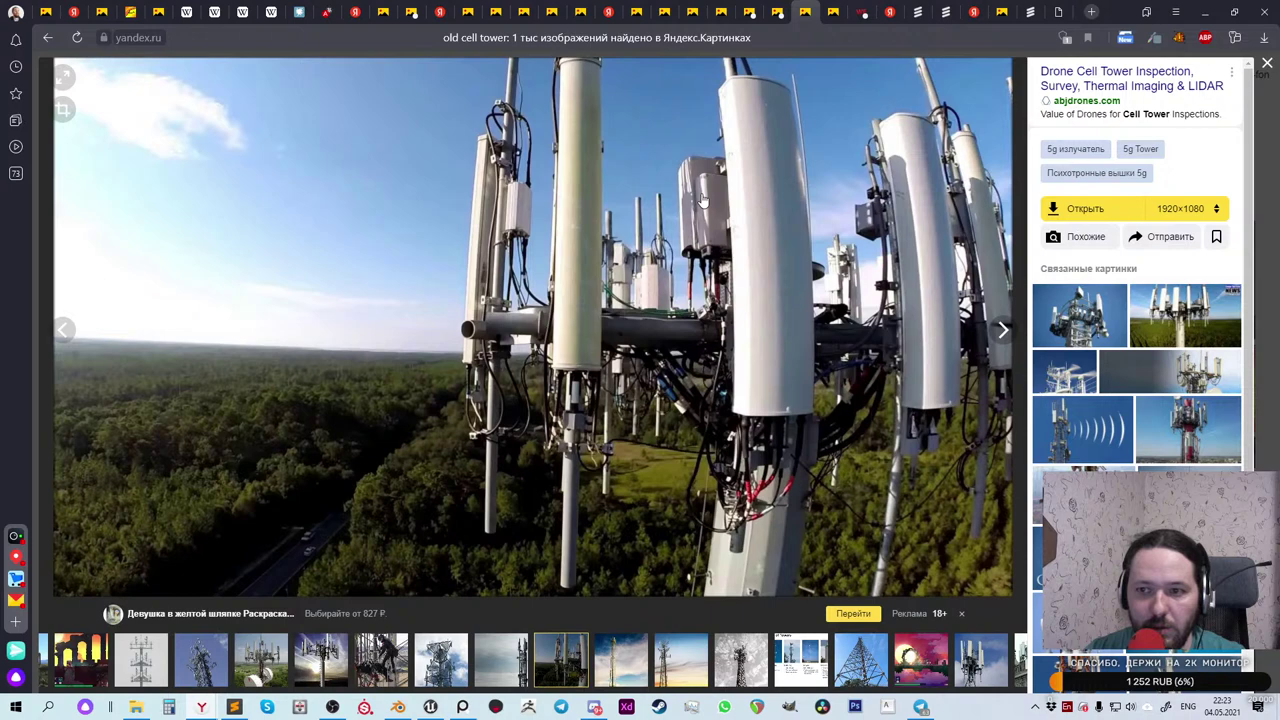
click(777, 14)
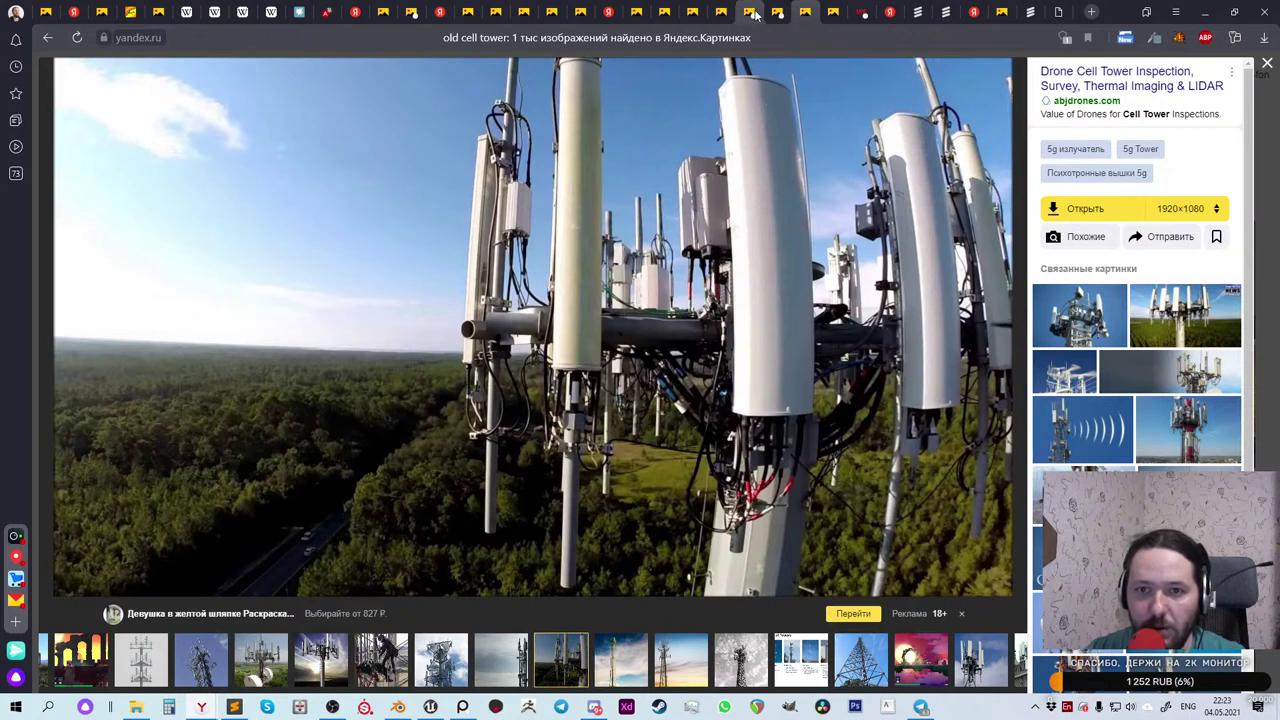
click(777, 14)
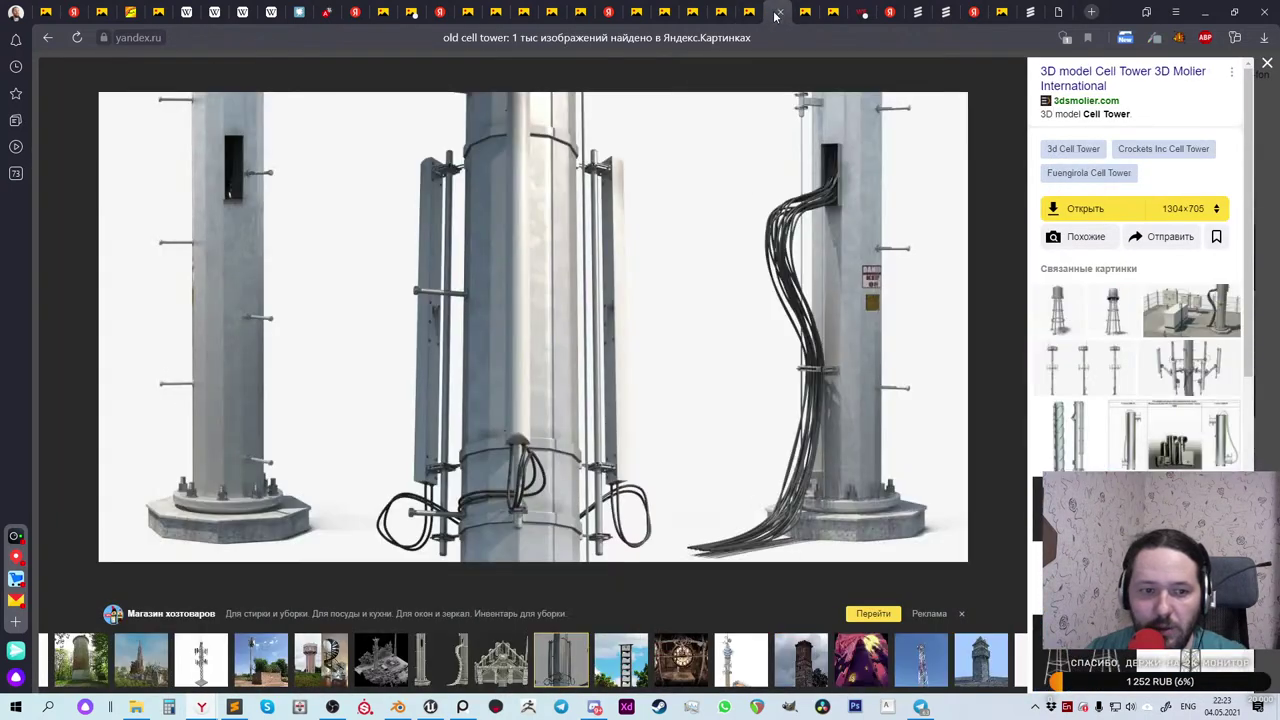
Step: Close the finished antenna search and antenna image viewer tabs
click(472, 14)
key(Right)
key(Right)
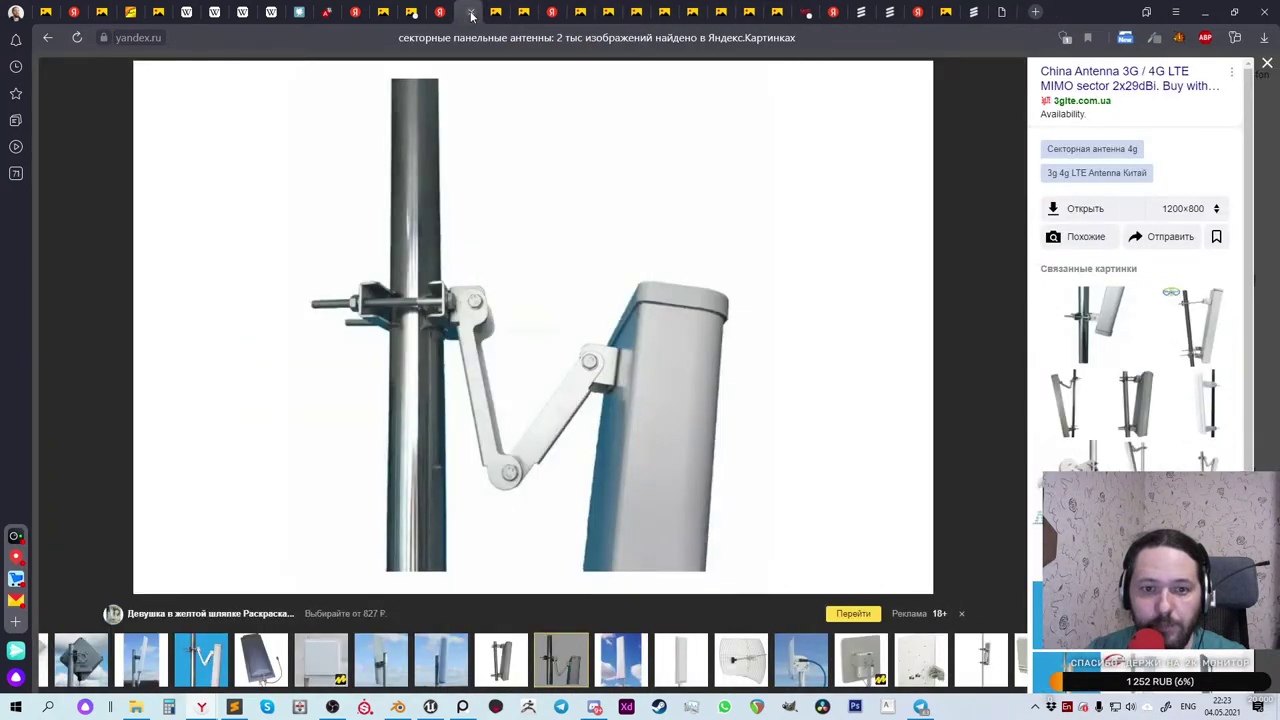
click(472, 14)
click(472, 14)
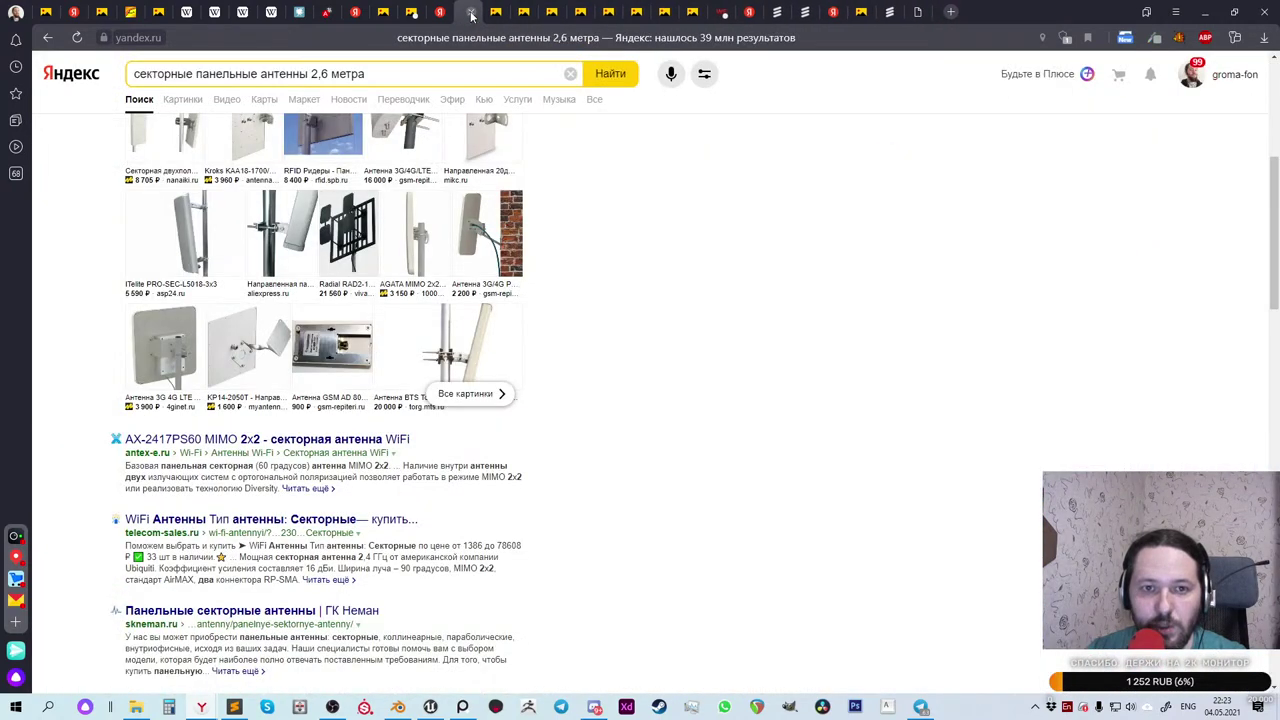
click(472, 14)
click(472, 14)
click(472, 14)
click(472, 14)
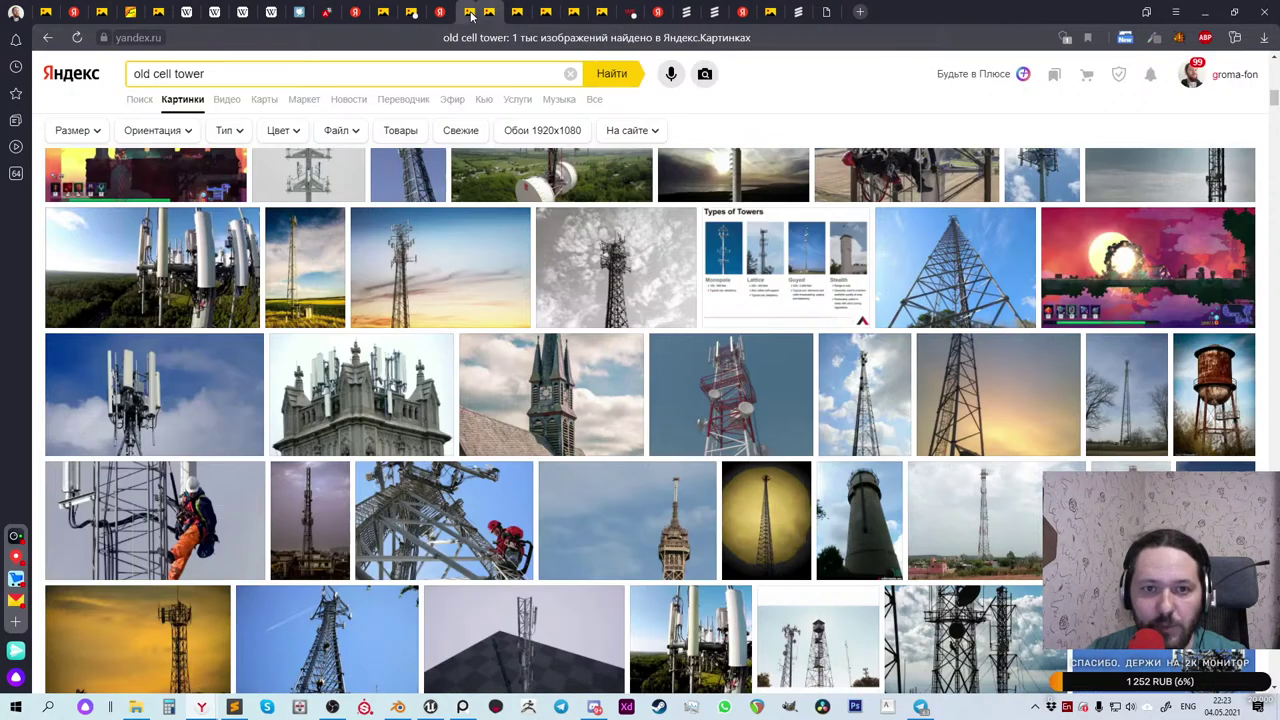
click(472, 14)
Step: Close the remaining tower image, antenna shop, Ericsson and lte antenna tabs, then open a new tab
click(472, 14)
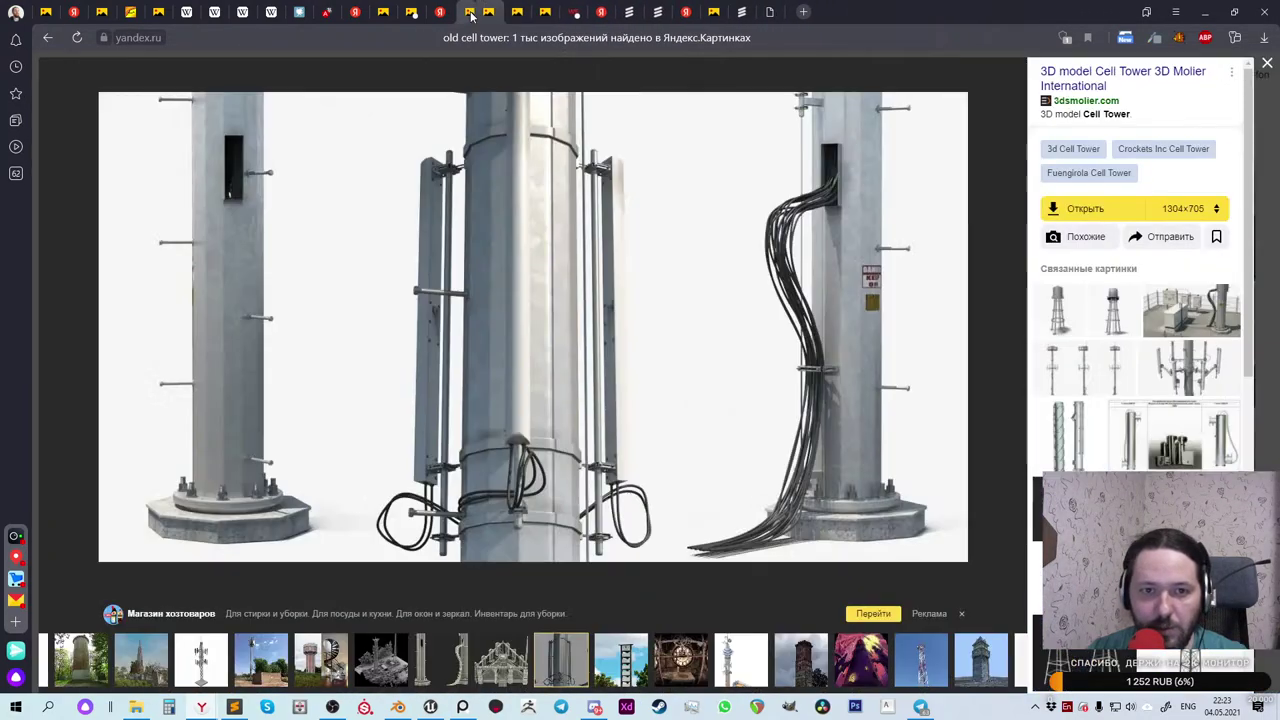
click(472, 14)
click(472, 14)
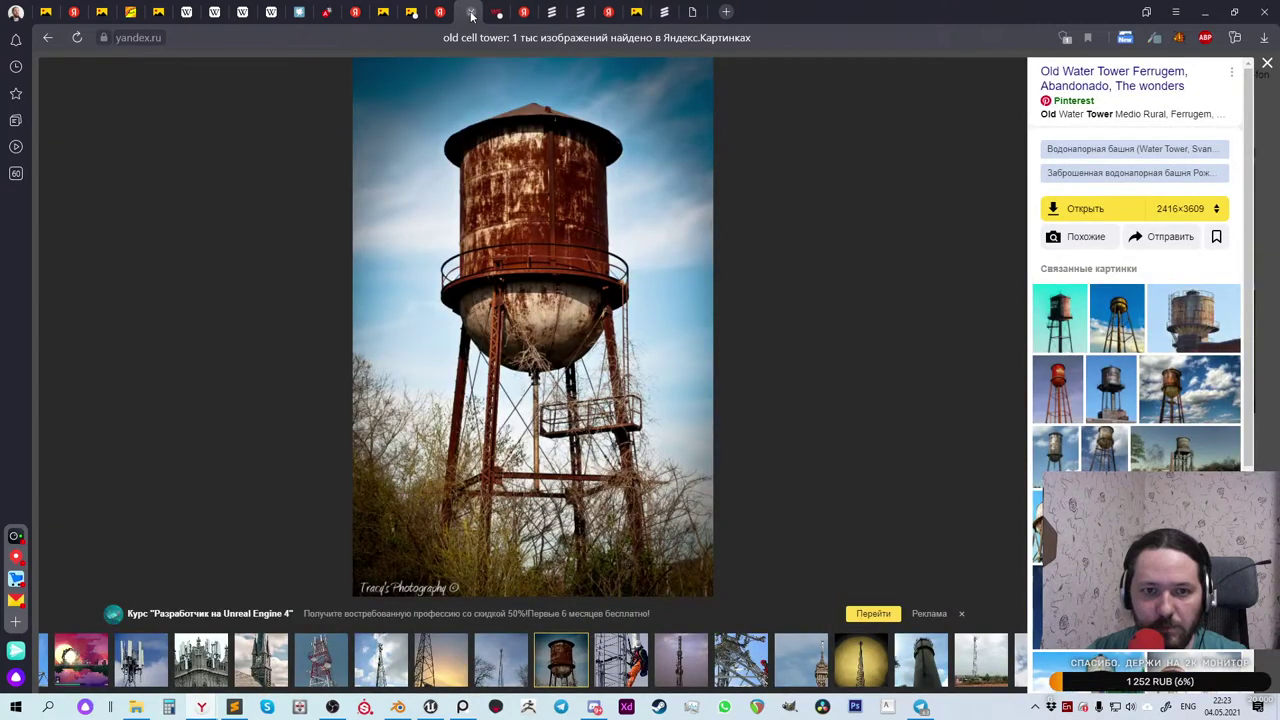
click(472, 14)
click(472, 14)
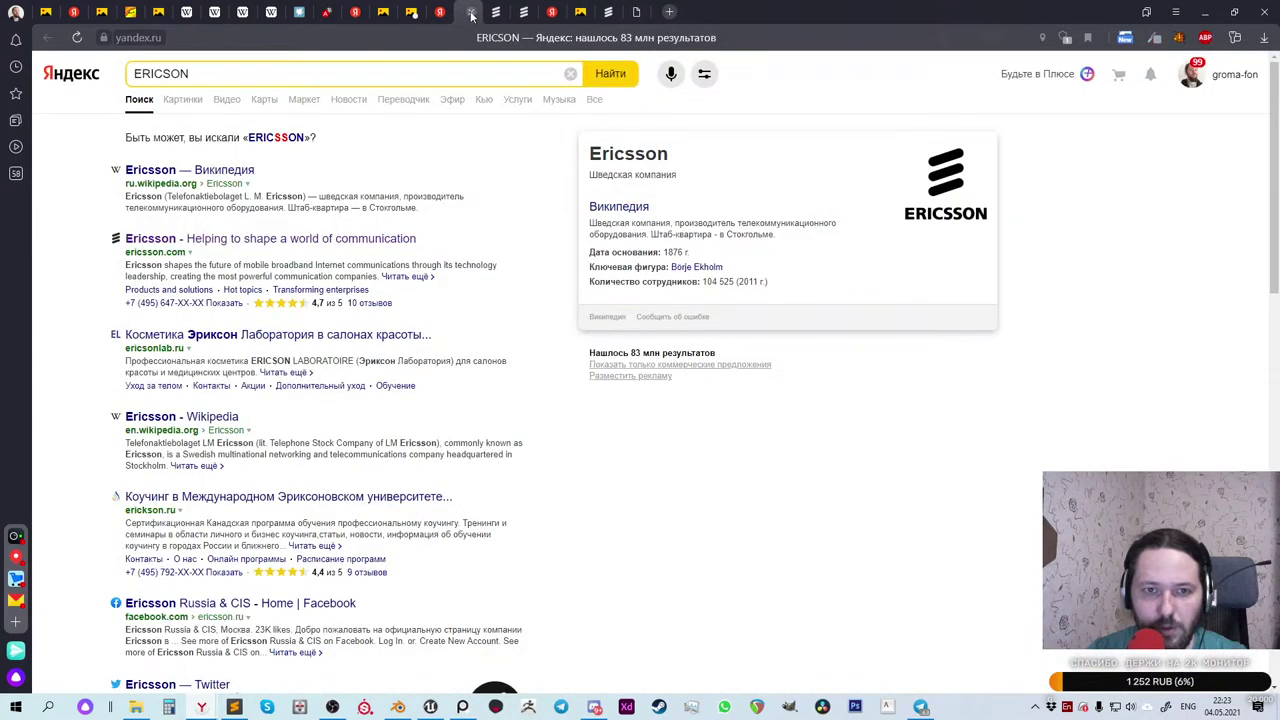
click(472, 14)
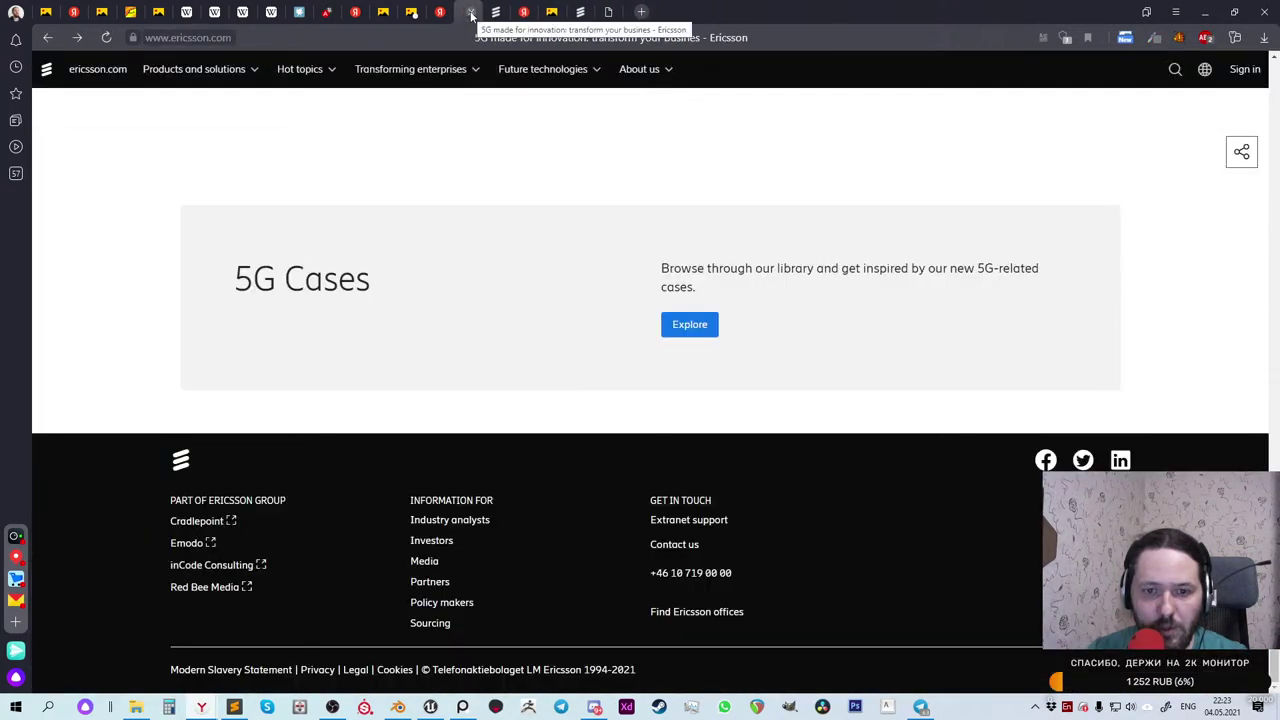
click(472, 14)
click(472, 14)
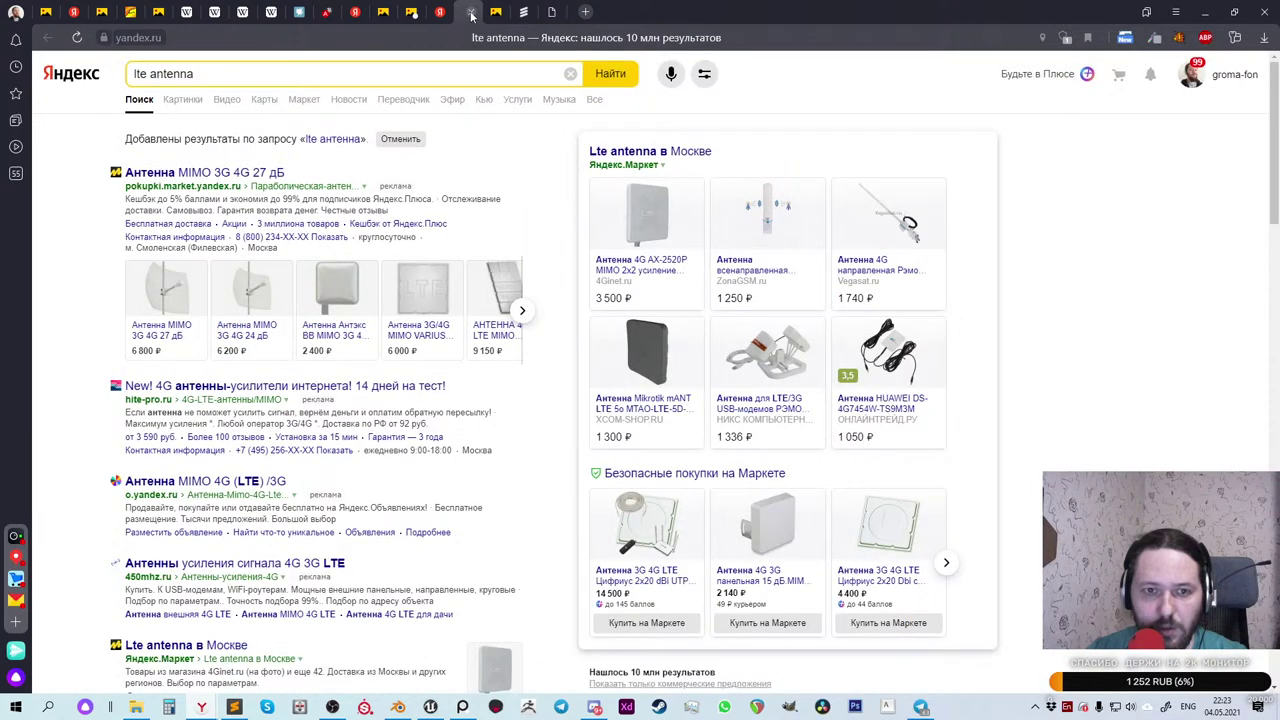
click(472, 14)
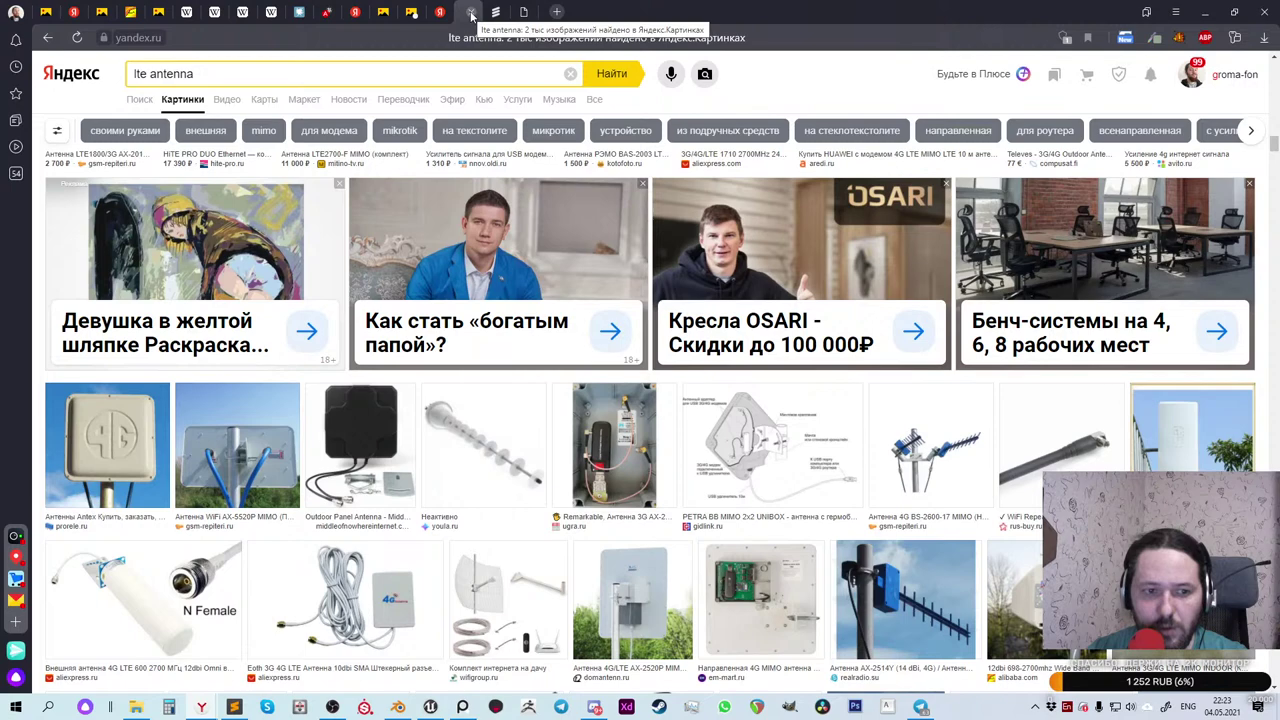
click(557, 12)
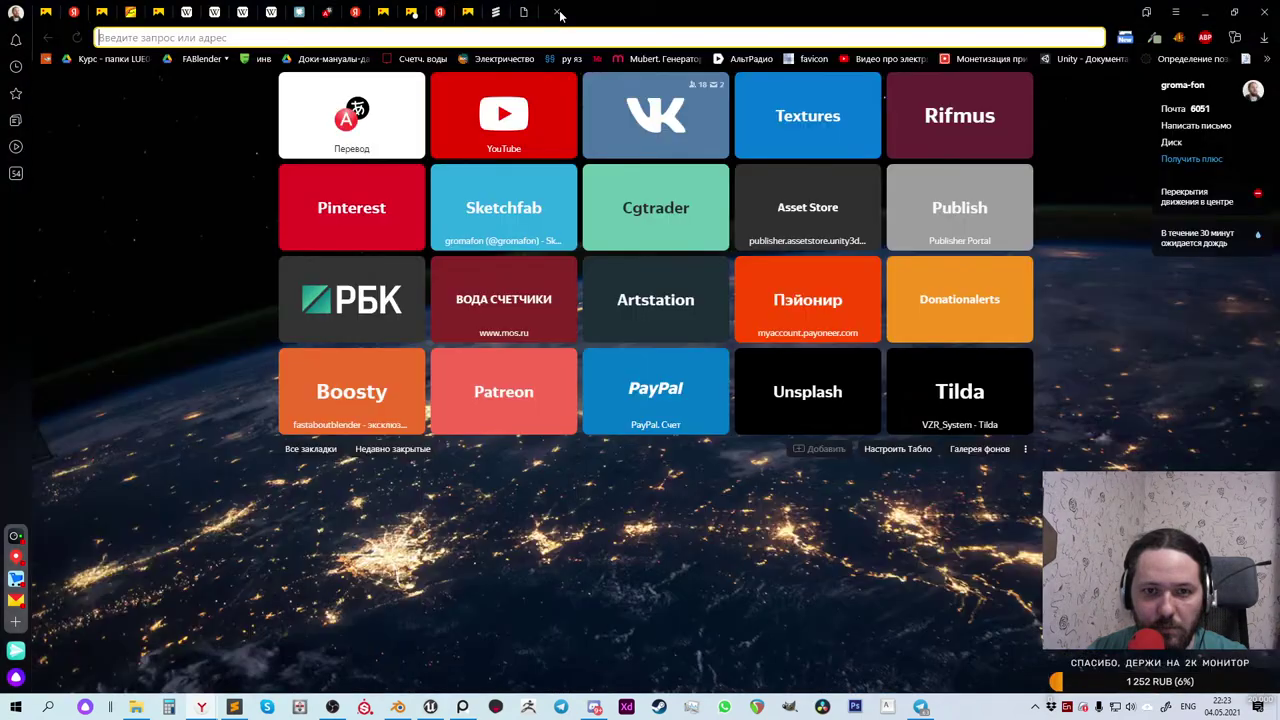
Step: Go to ArtStation and search artworks for 'cell tower'
click(636, 296)
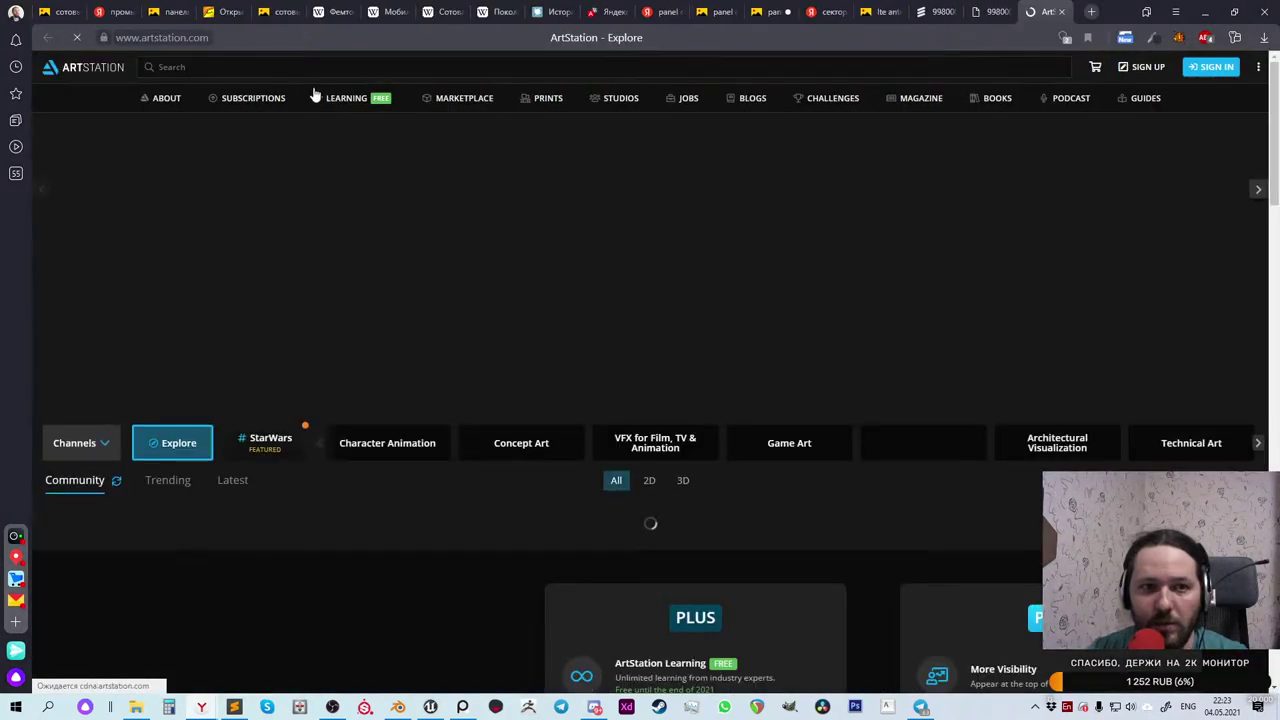
click(160, 67)
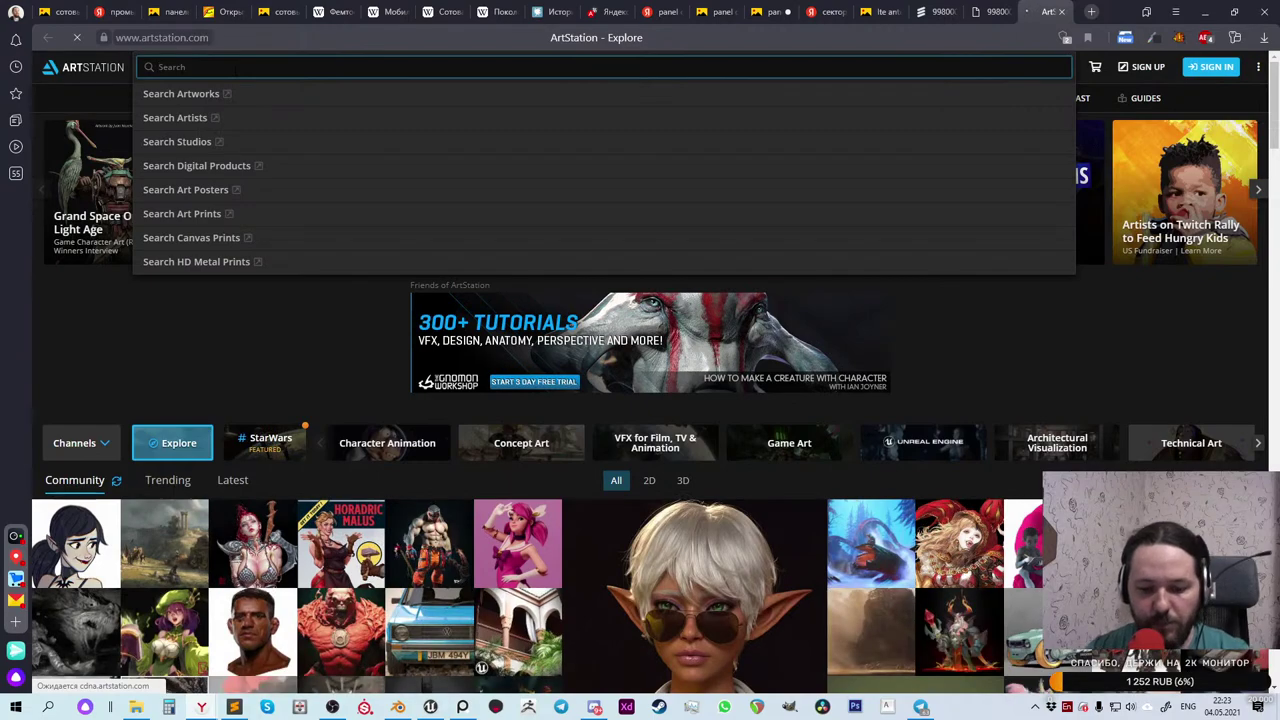
text(cell)
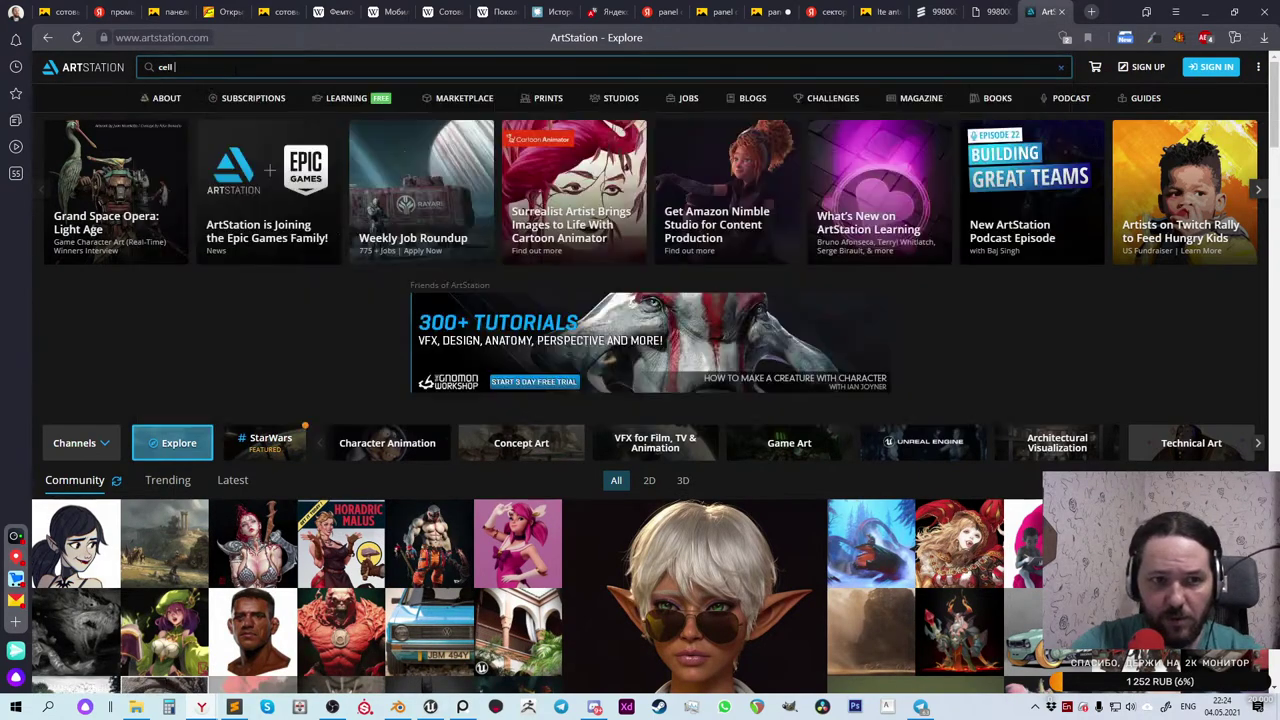
text( to)
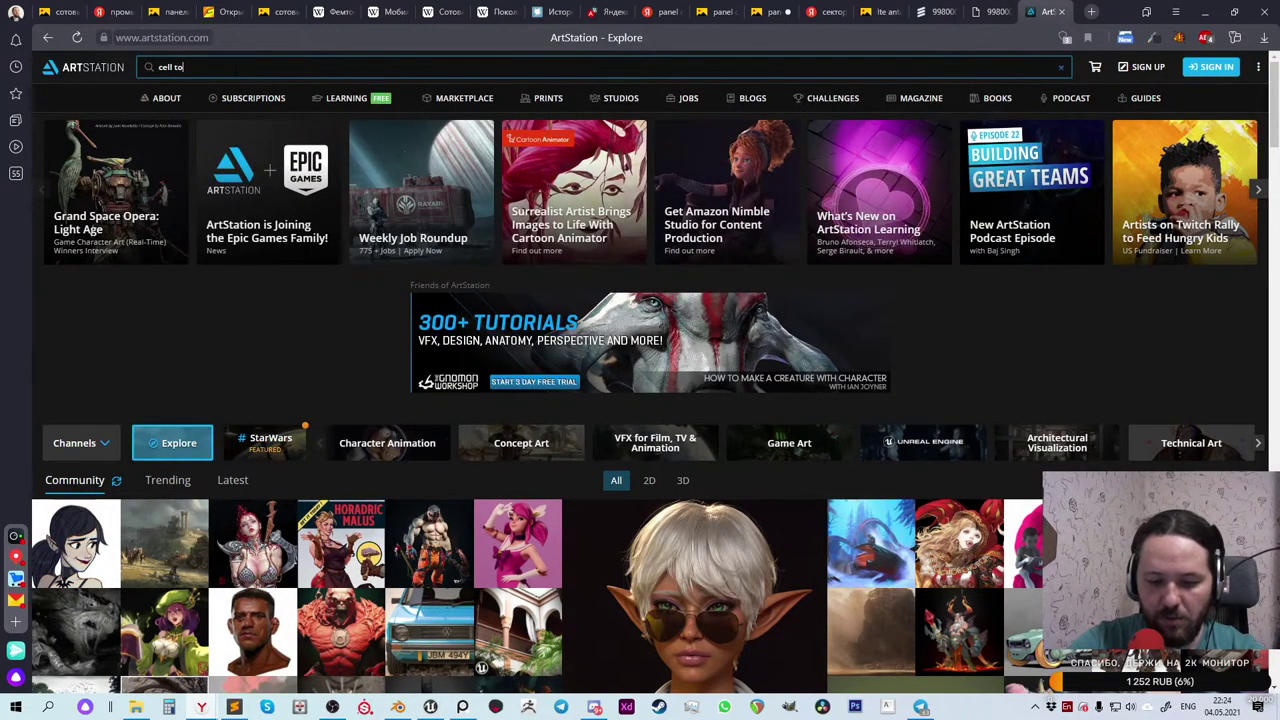
text(wer)
key(Return)
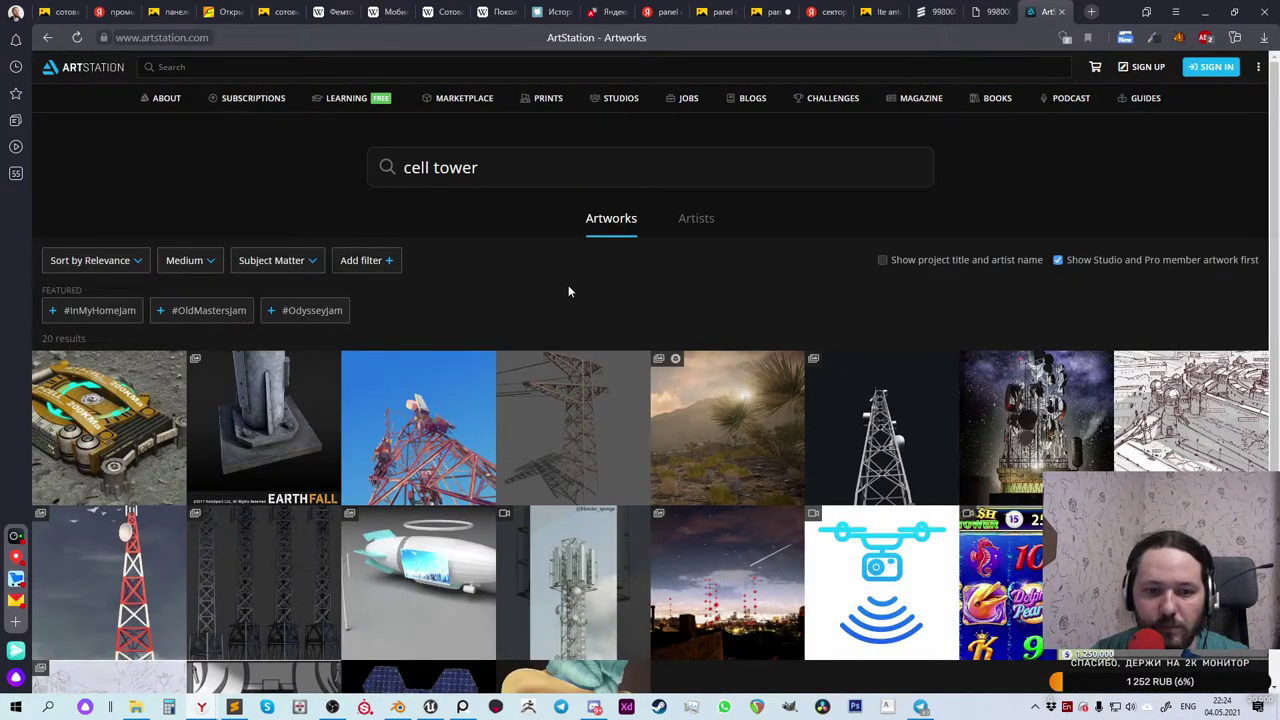
Step: Open the Lower Cell Tower and blue Cell Tower artworks in background tabs
scroll(453, 290, down, 1)
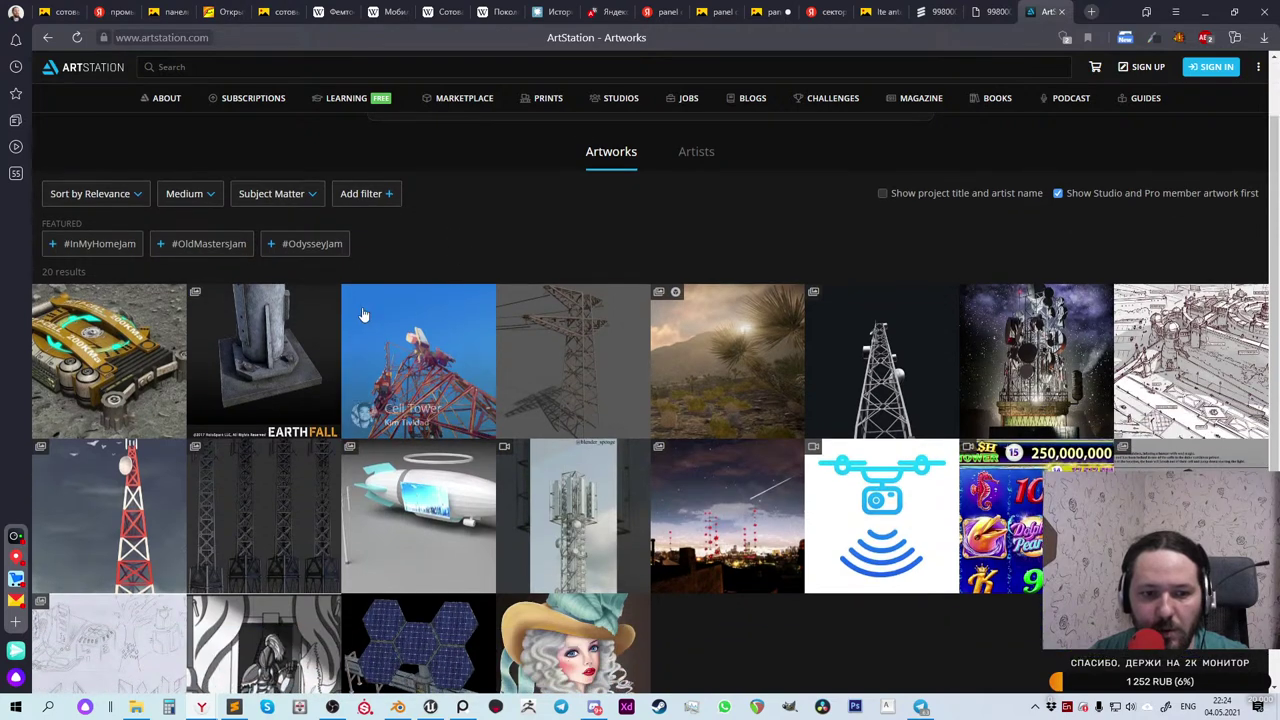
middle_click(260, 330)
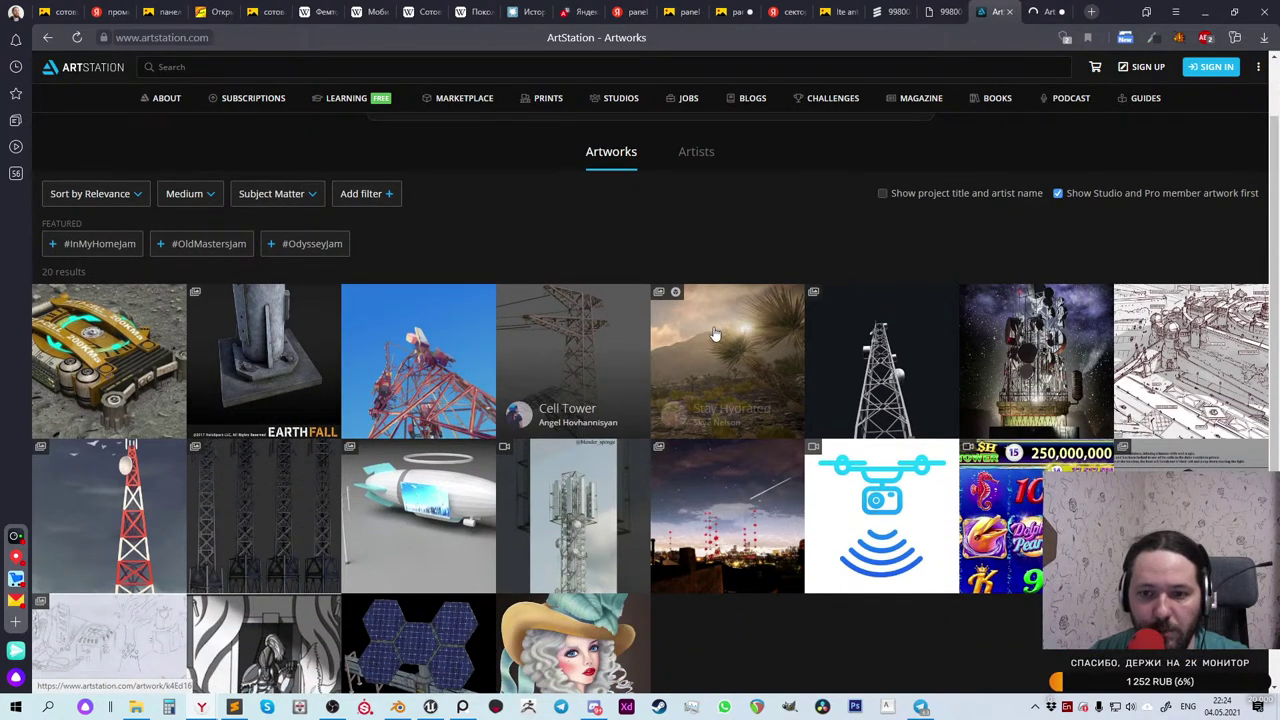
middle_click(418, 364)
scroll(418, 364, down, 1)
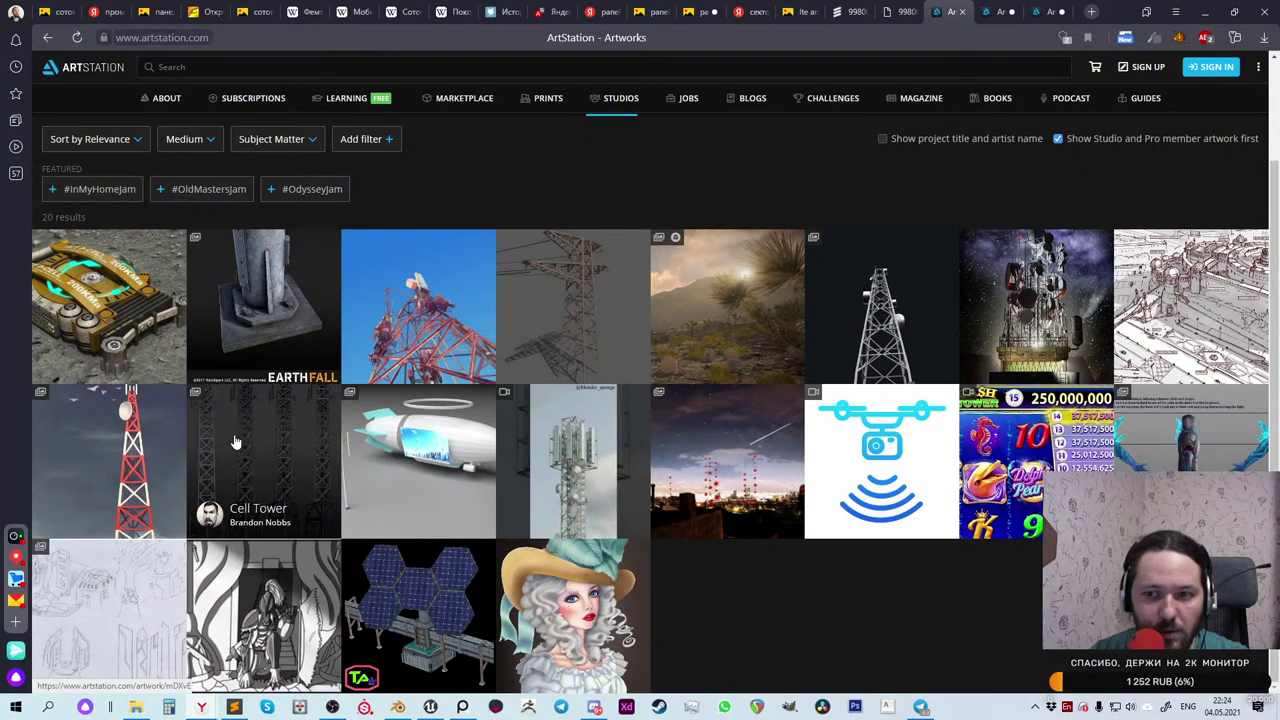
scroll(235, 441, up, 2)
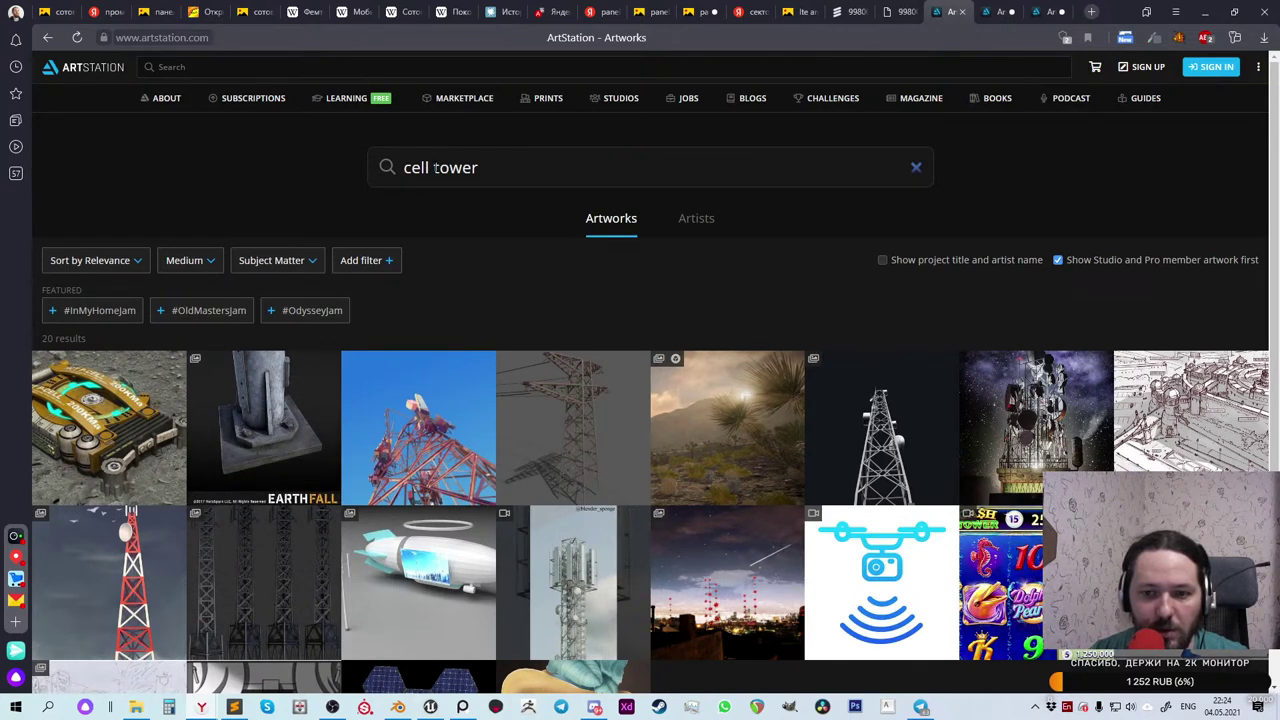
scroll(425, 435, down, 2)
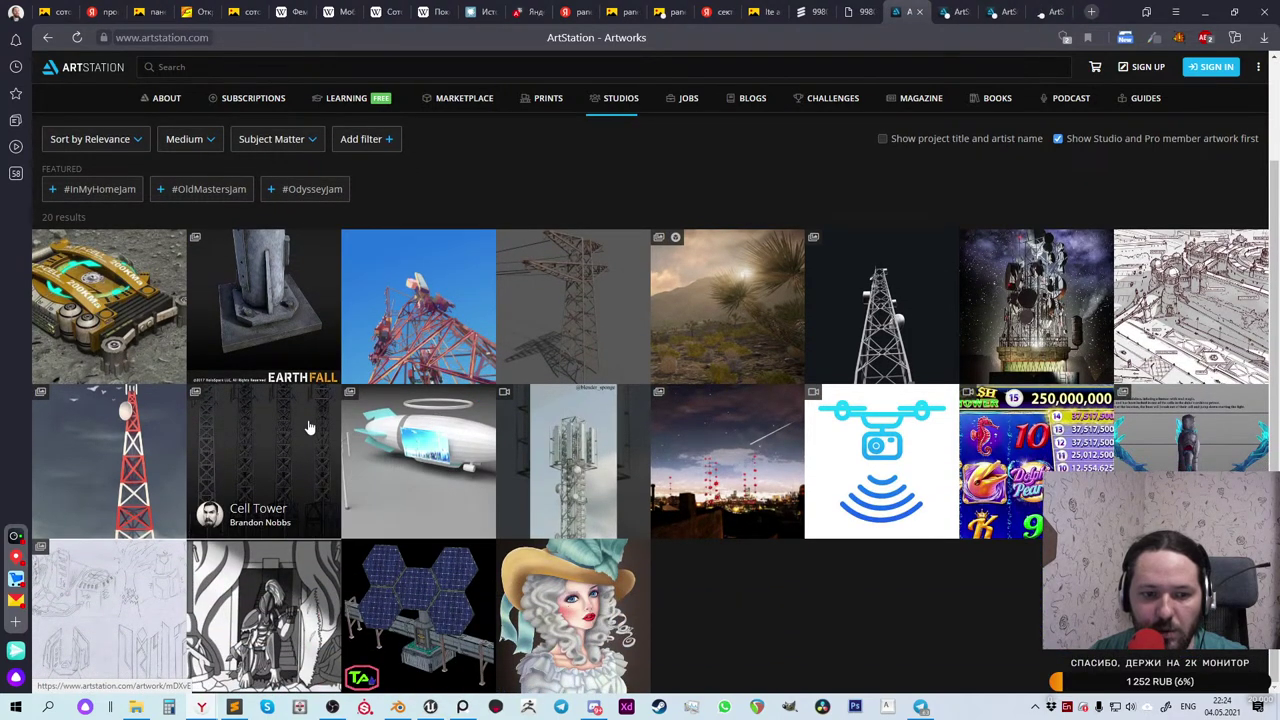
scroll(310, 428, up, 2)
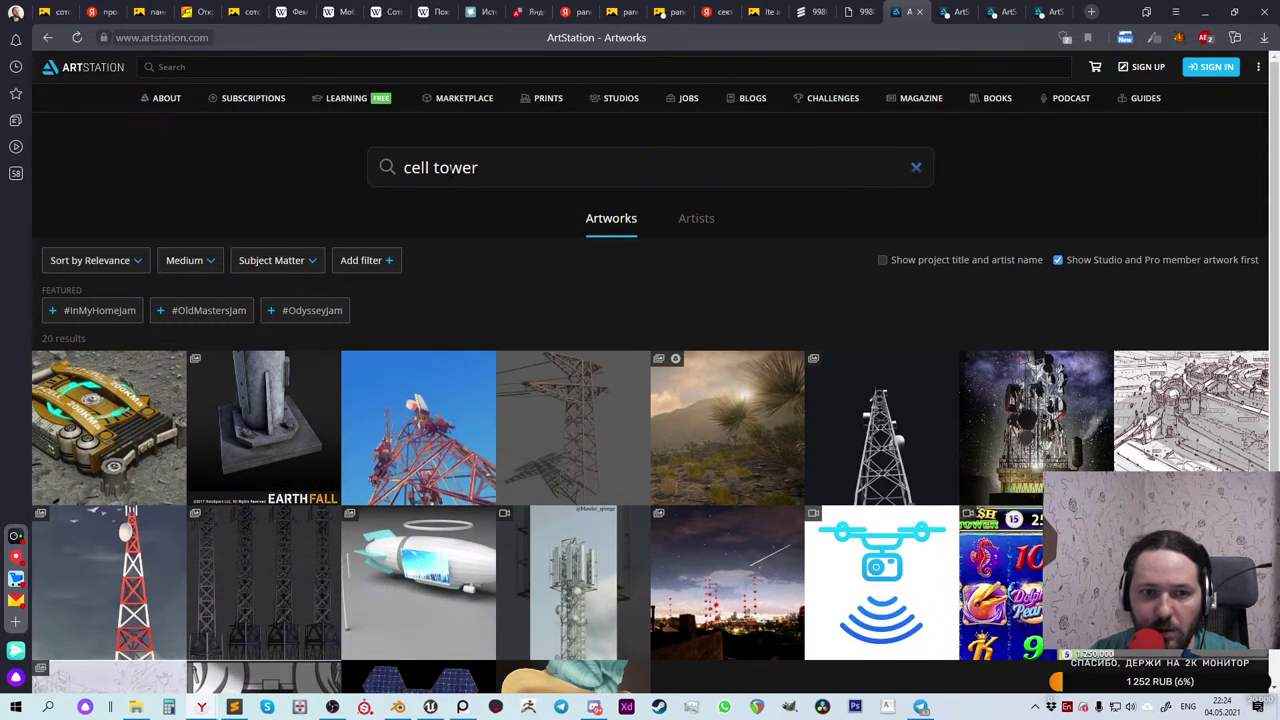
double_click(455, 168)
text(an)
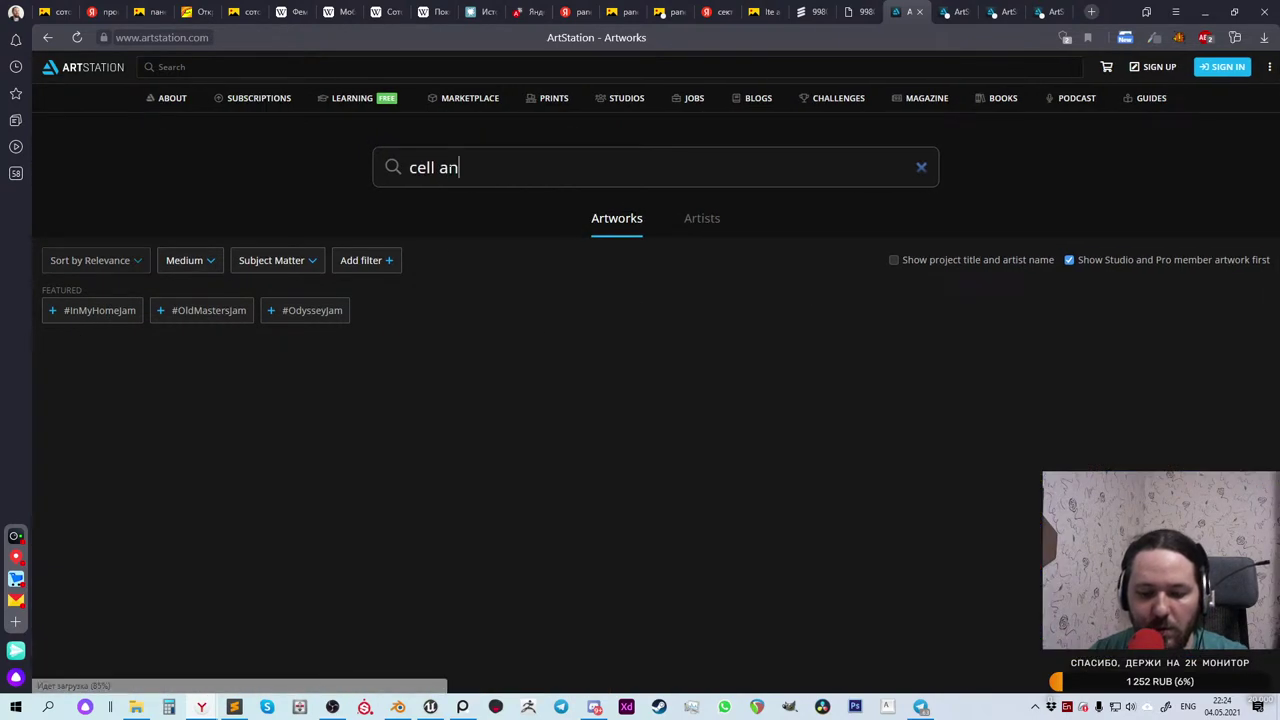
text(tenna)
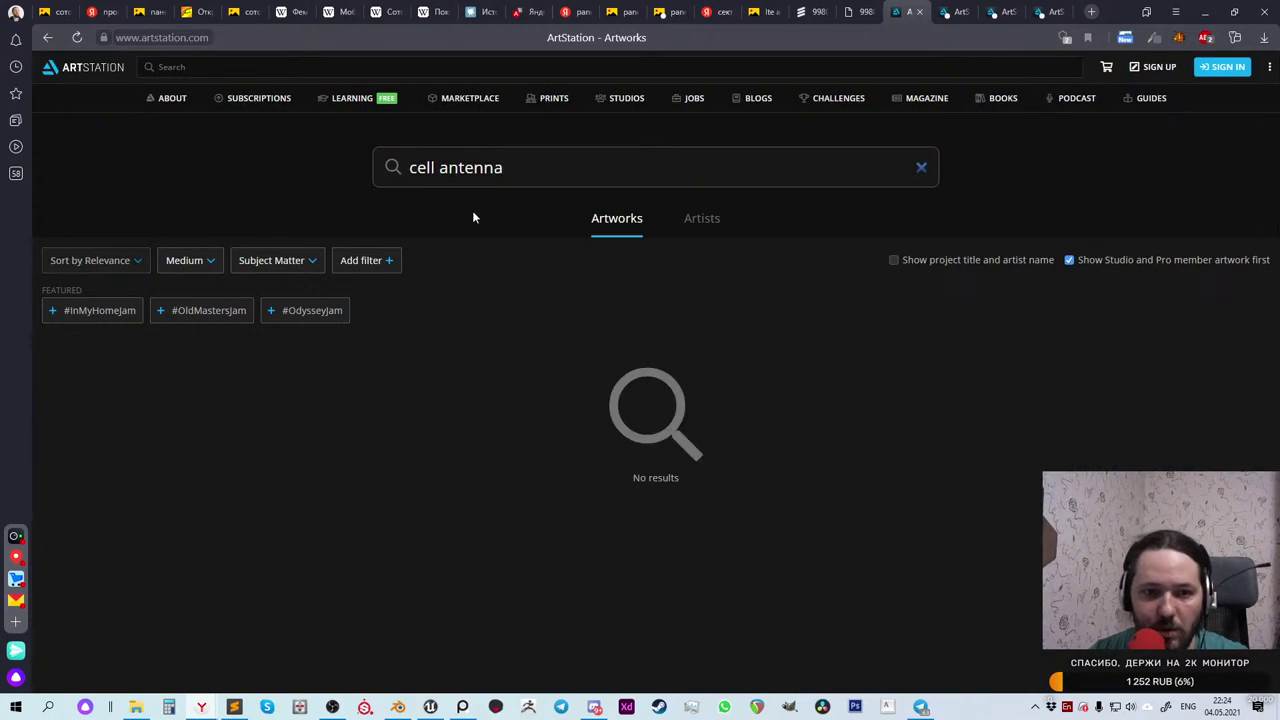
double_click(461, 168)
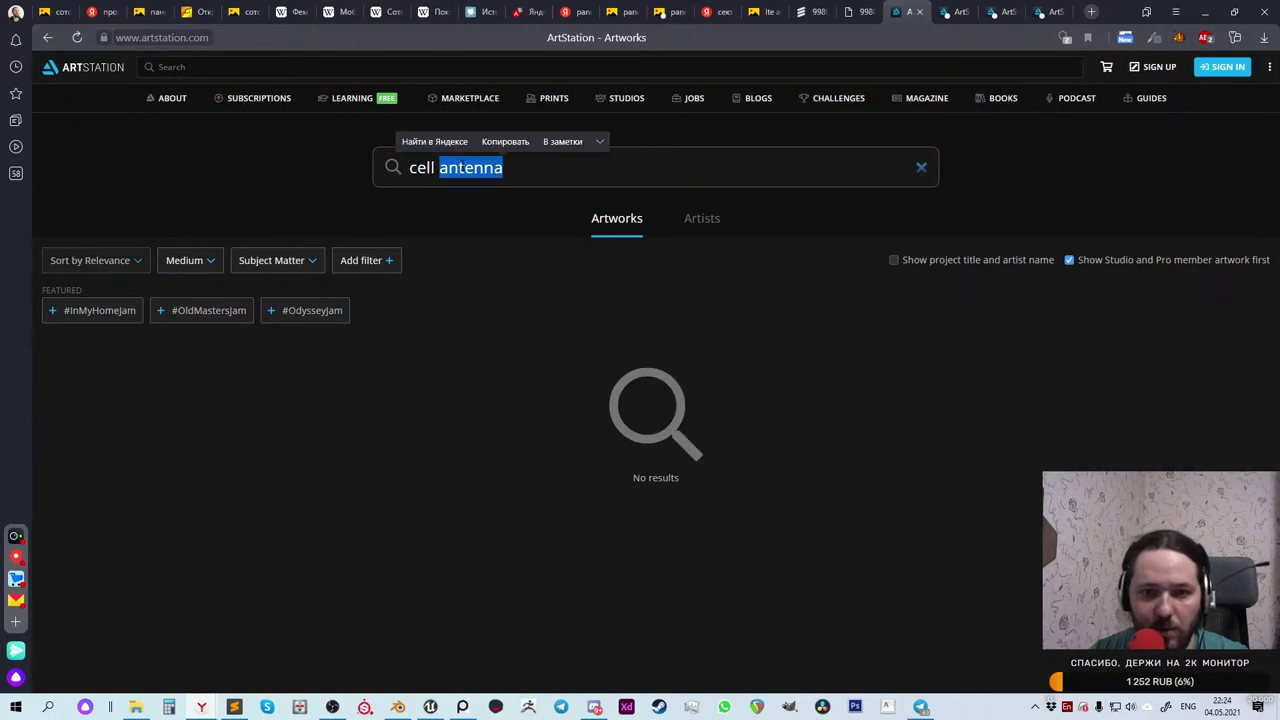
key(BackSpace)
key(BackSpace)
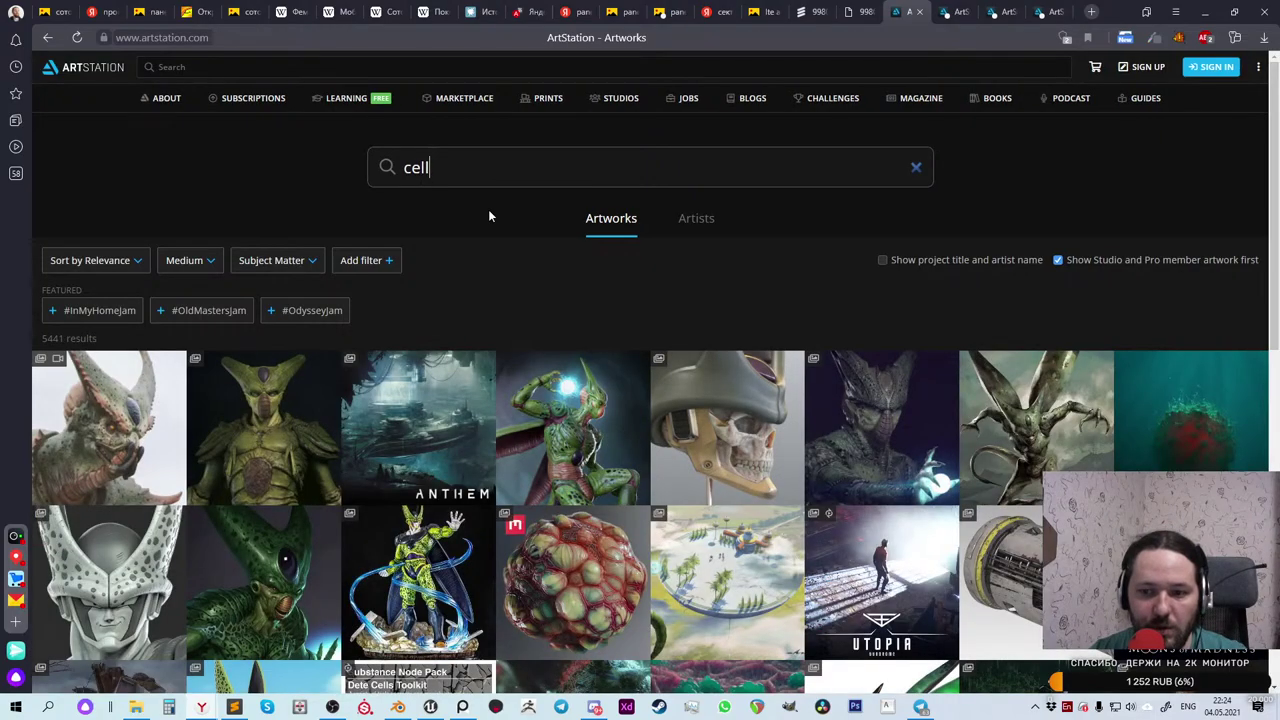
scroll(488, 209, down, 5)
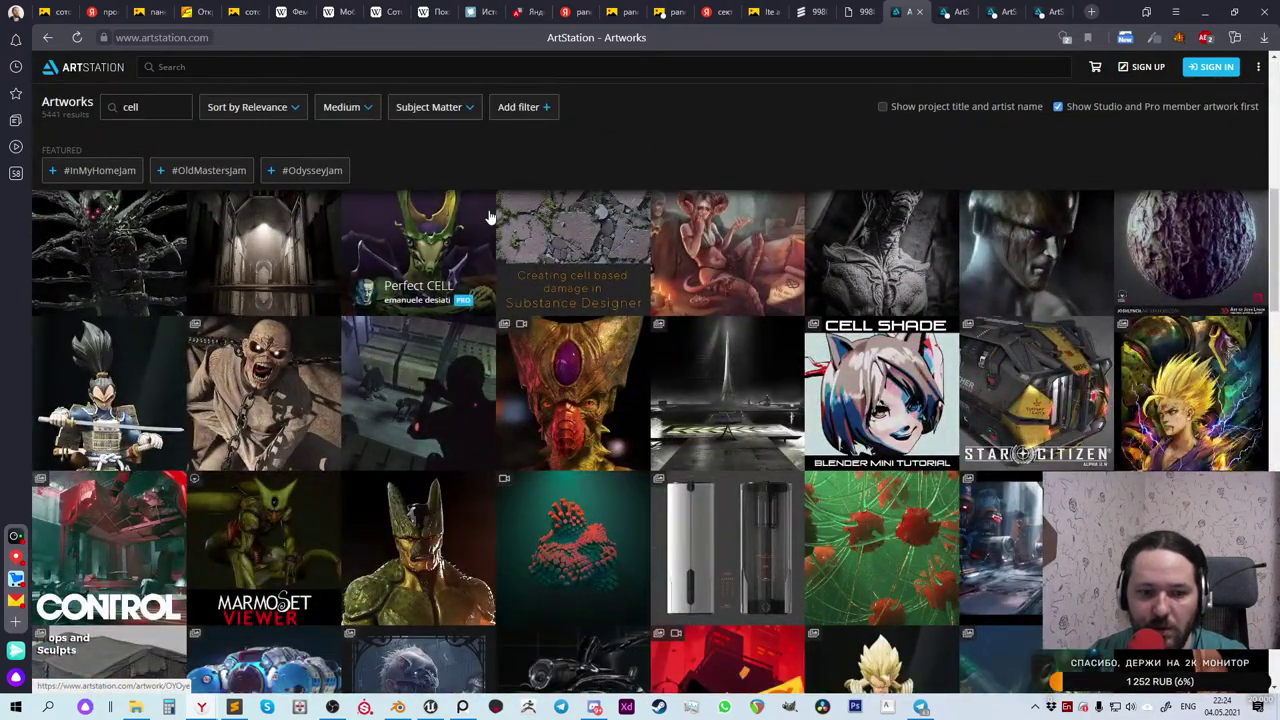
scroll(490, 217, down, 3)
scroll(490, 217, down, 2)
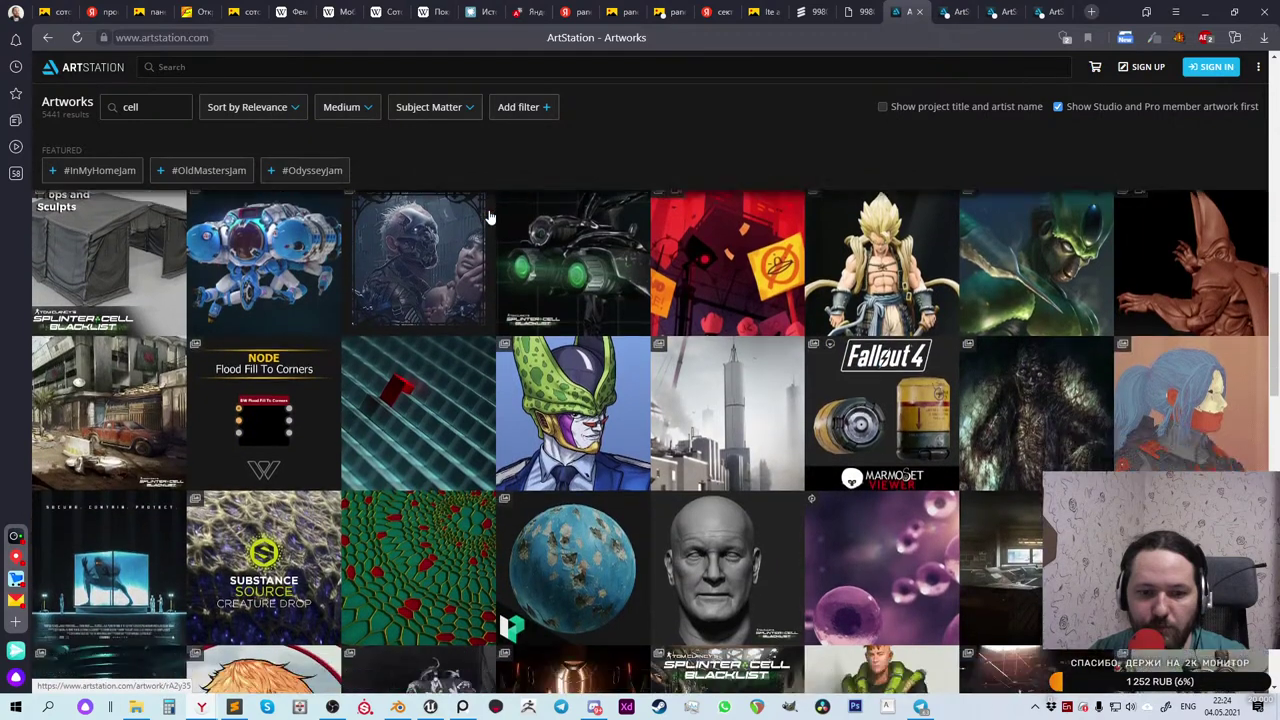
scroll(490, 217, down, 2)
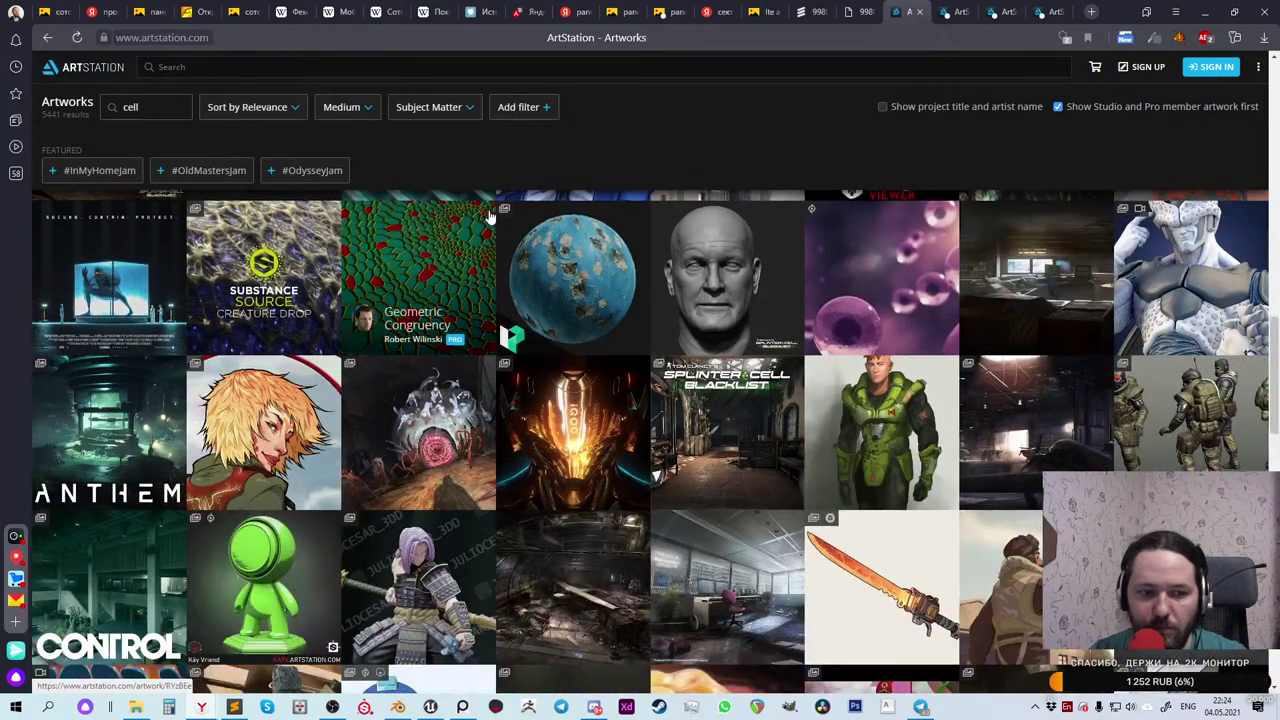
scroll(490, 217, down, 2)
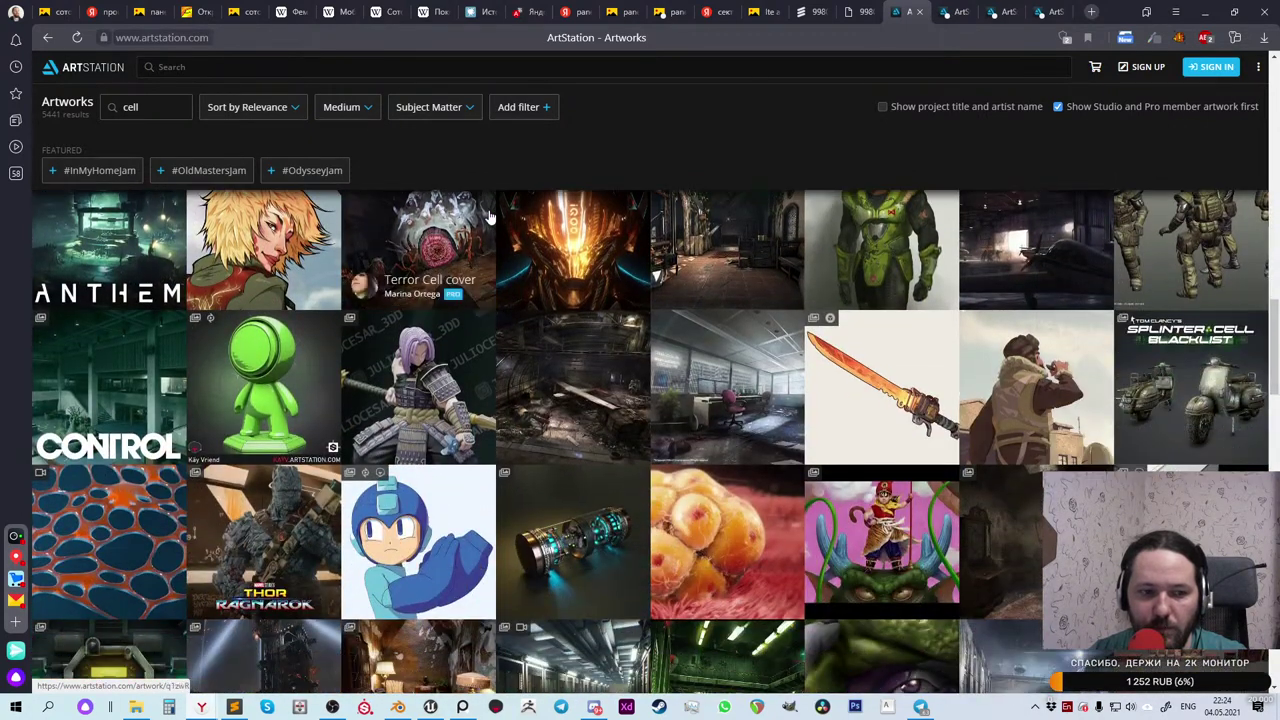
scroll(490, 217, down, 2)
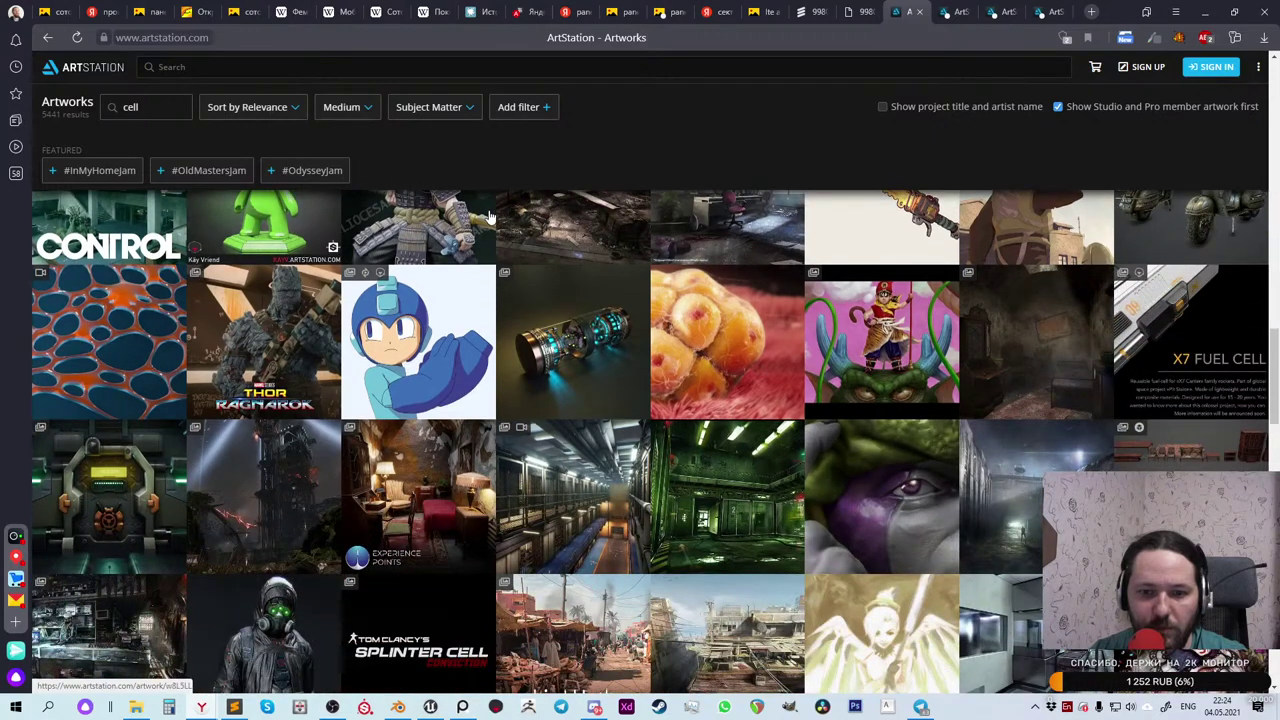
scroll(490, 217, down, 2)
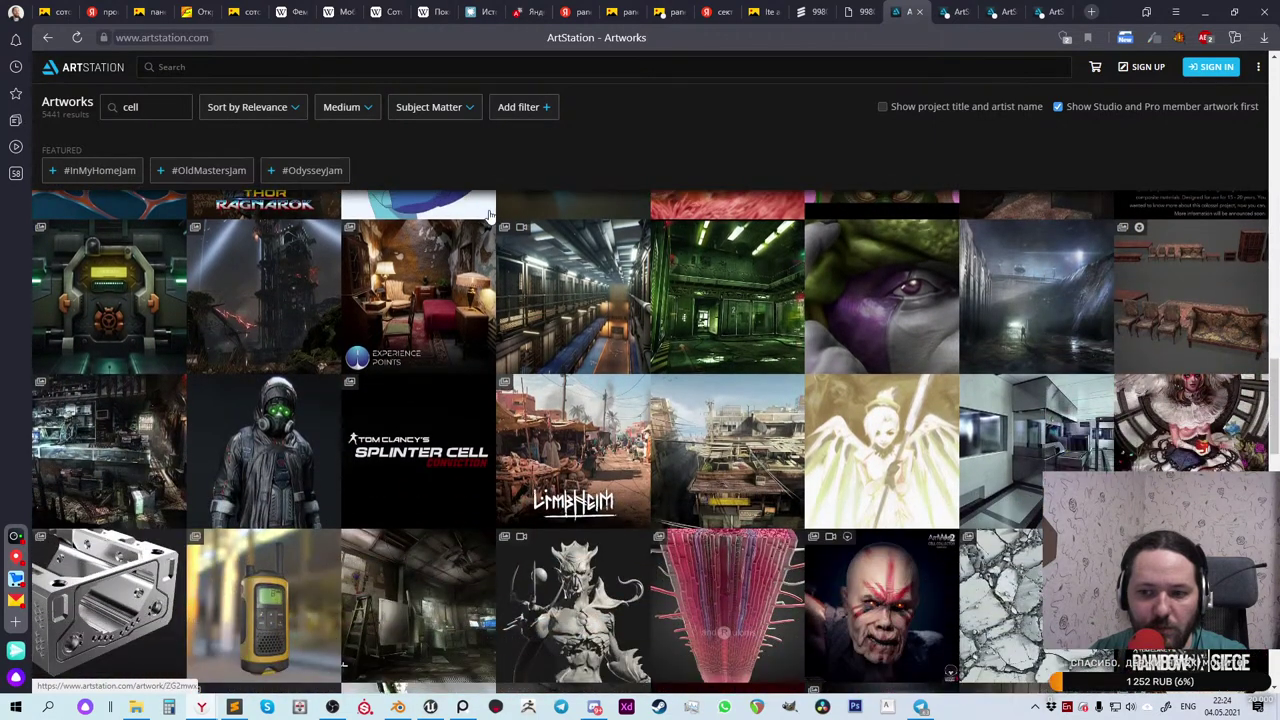
scroll(490, 217, down, 3)
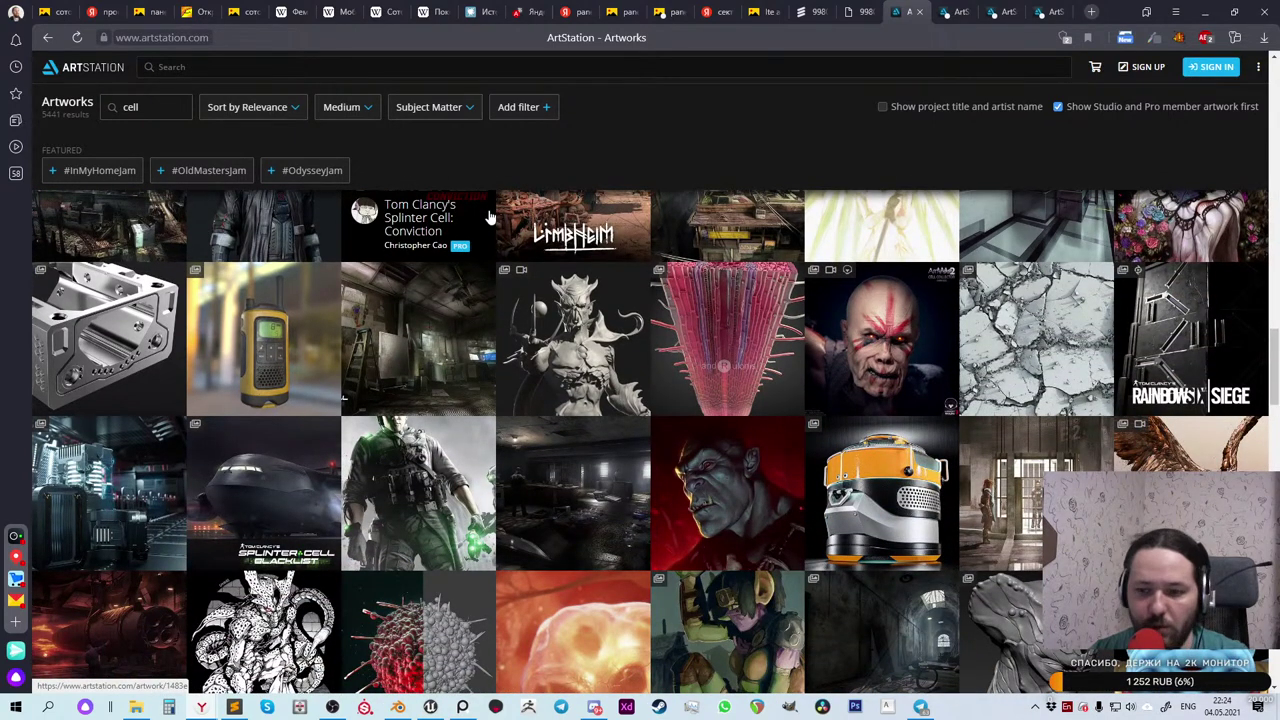
scroll(490, 217, up, 3)
Step: Look over the Lower Cell Tower project page
click(963, 10)
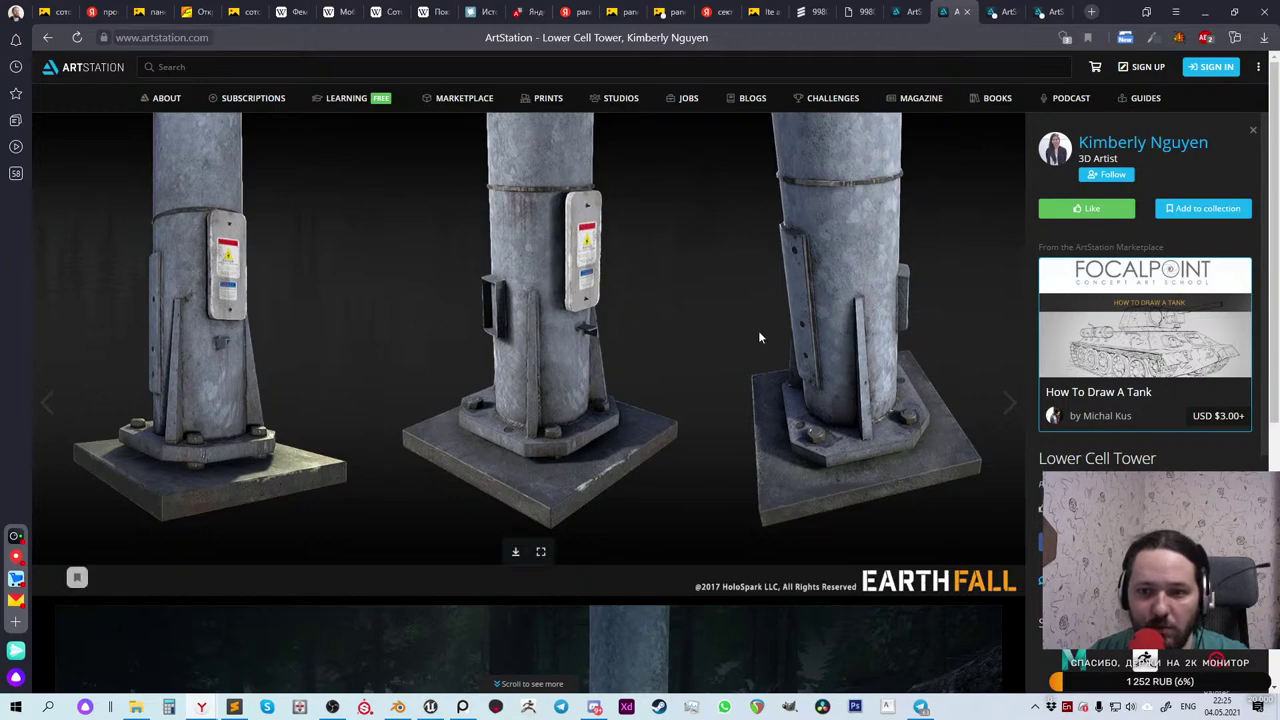
scroll(758, 337, down, 5)
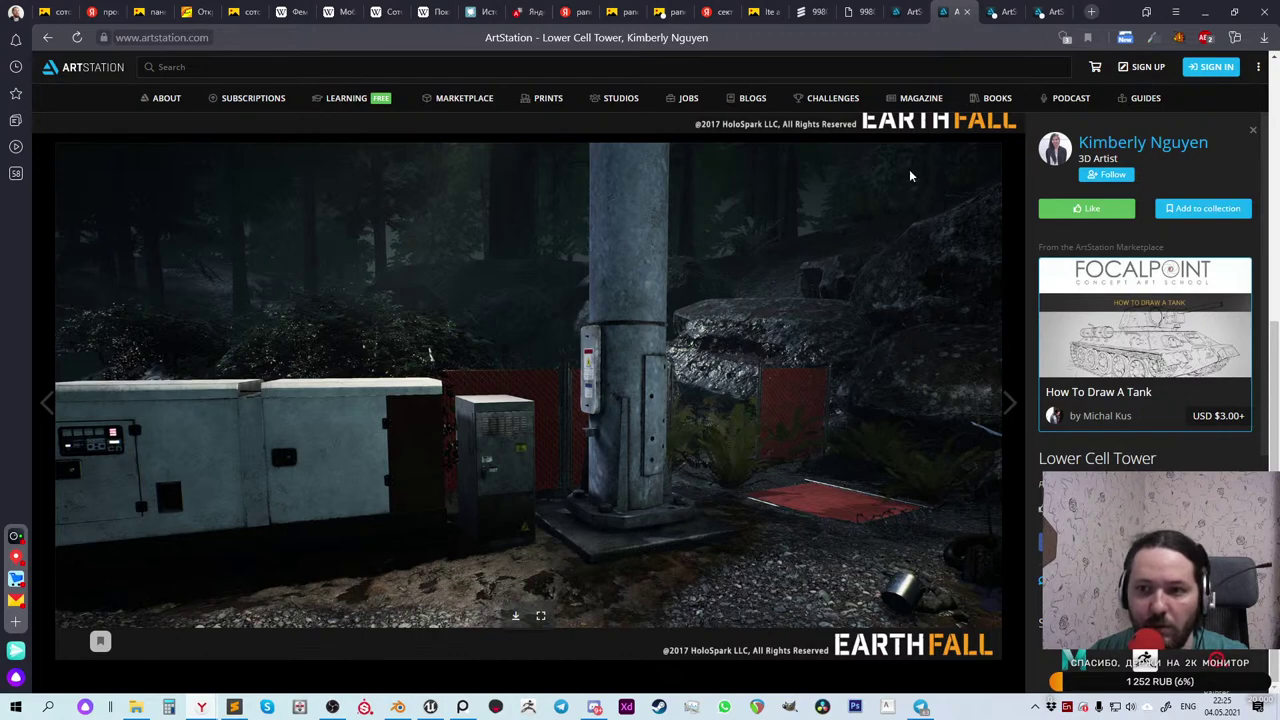
key(ctrl+Tab)
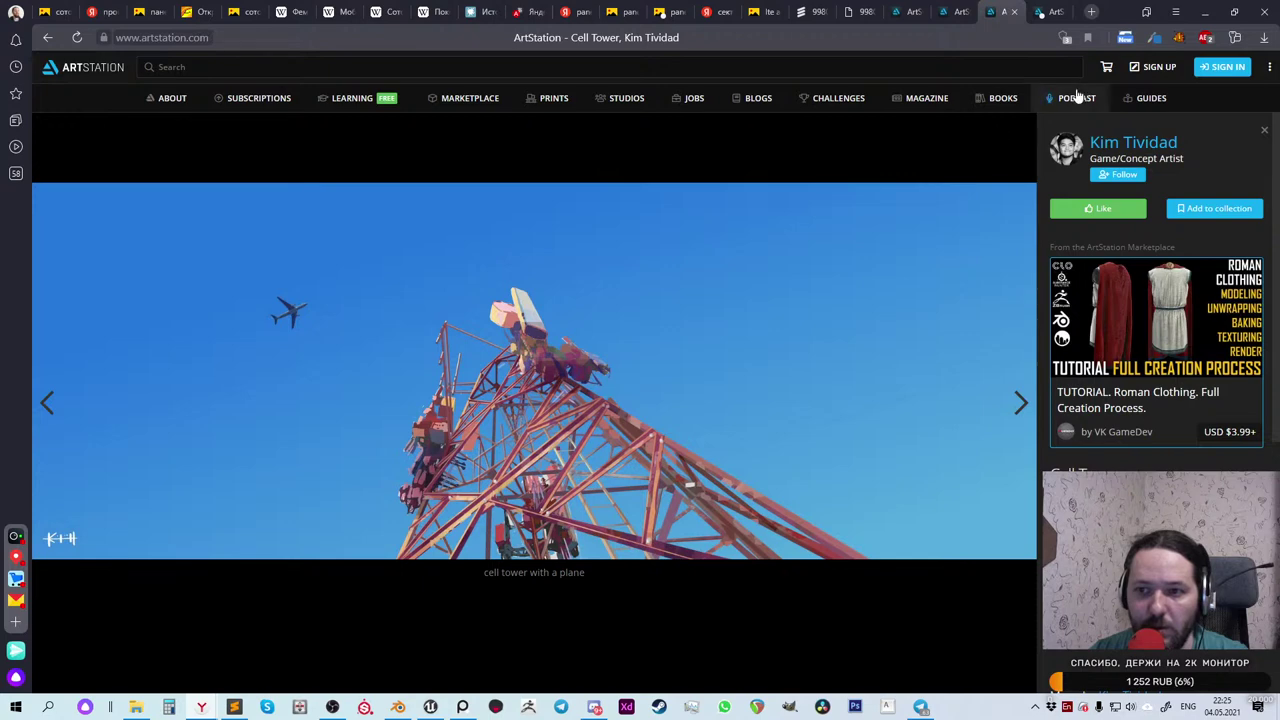
Step: Review the Cell Tower wireframe project, then close both later Cell Tower tabs
click(1053, 14)
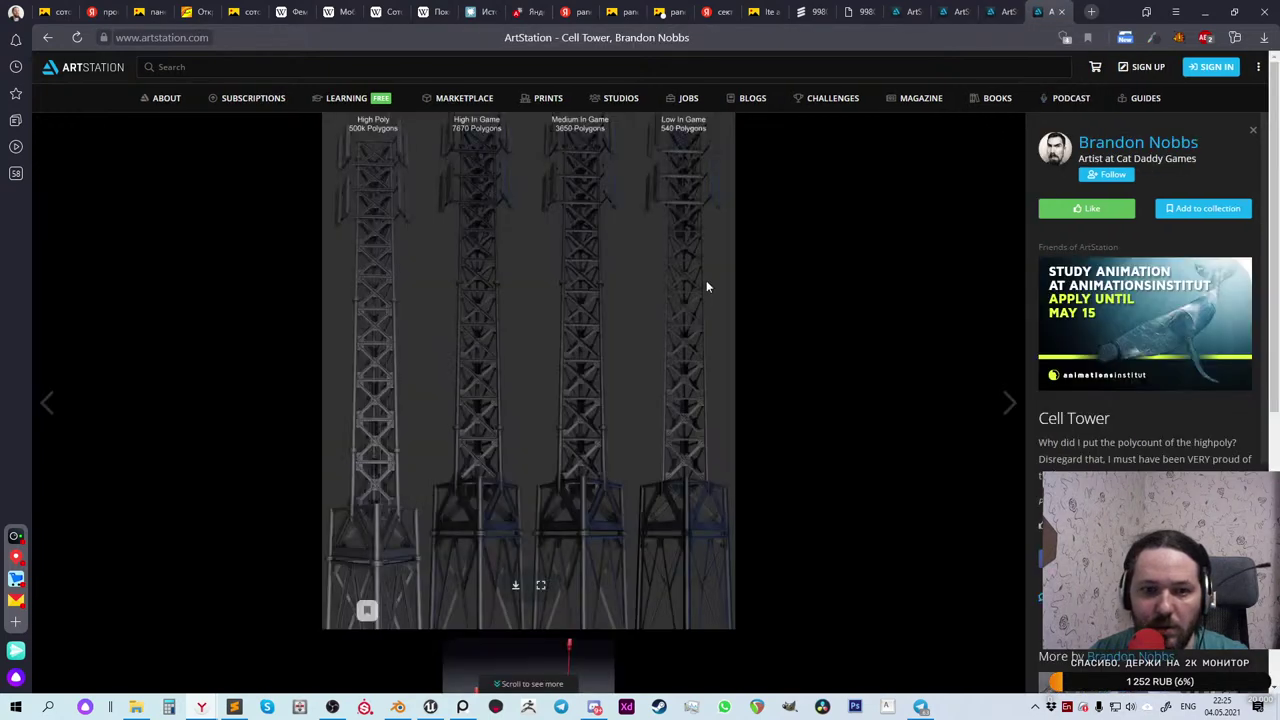
scroll(706, 282, down, 3)
scroll(706, 287, down, 1)
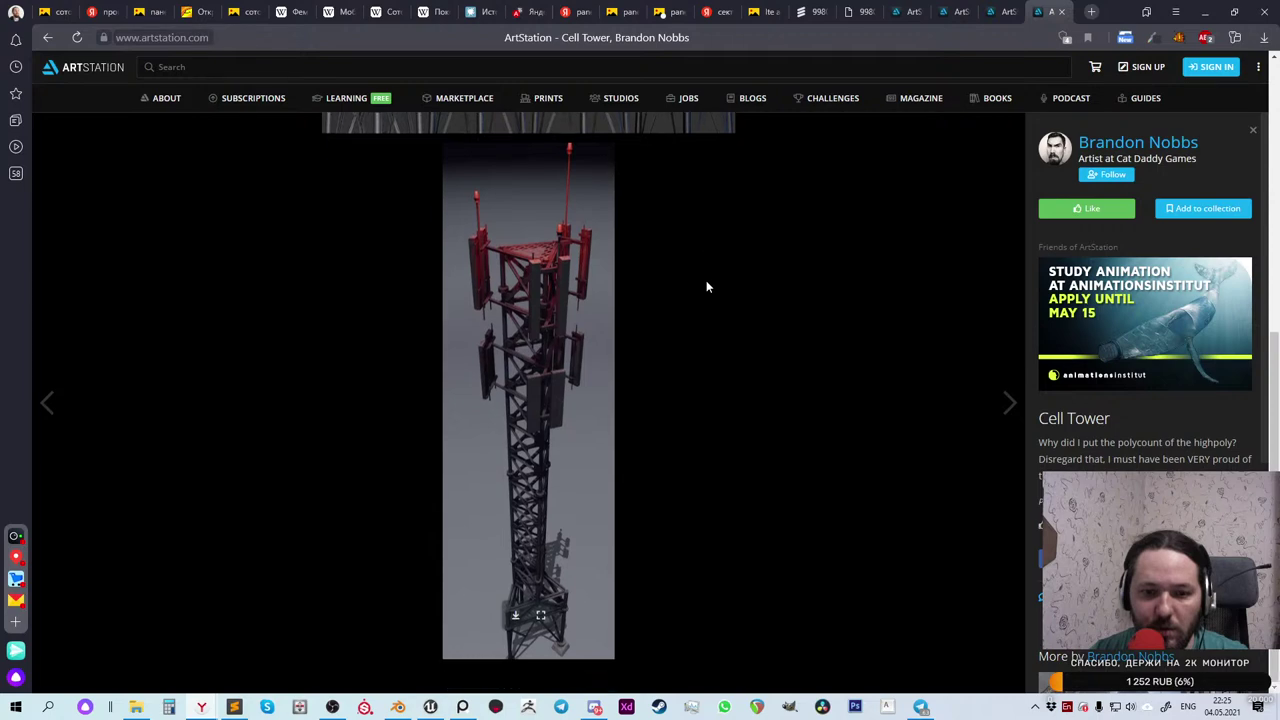
scroll(706, 287, up, 3)
scroll(706, 287, up, 1)
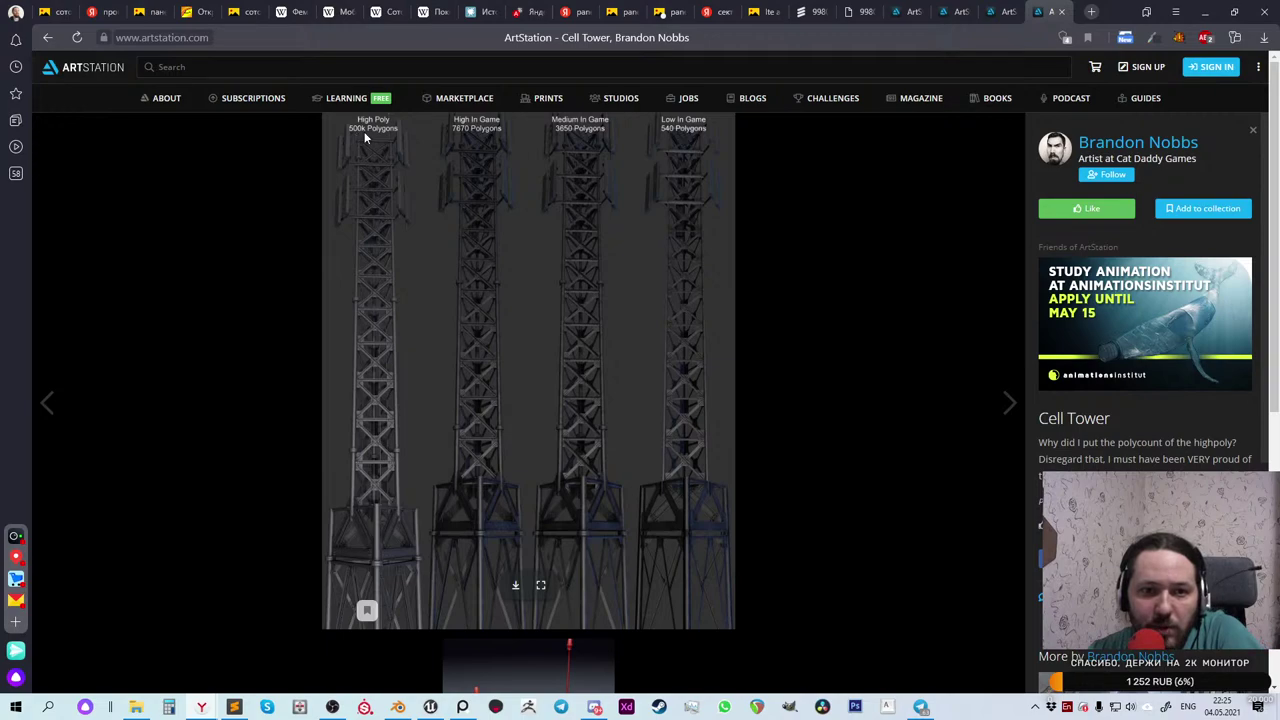
click(1063, 12)
click(1064, 13)
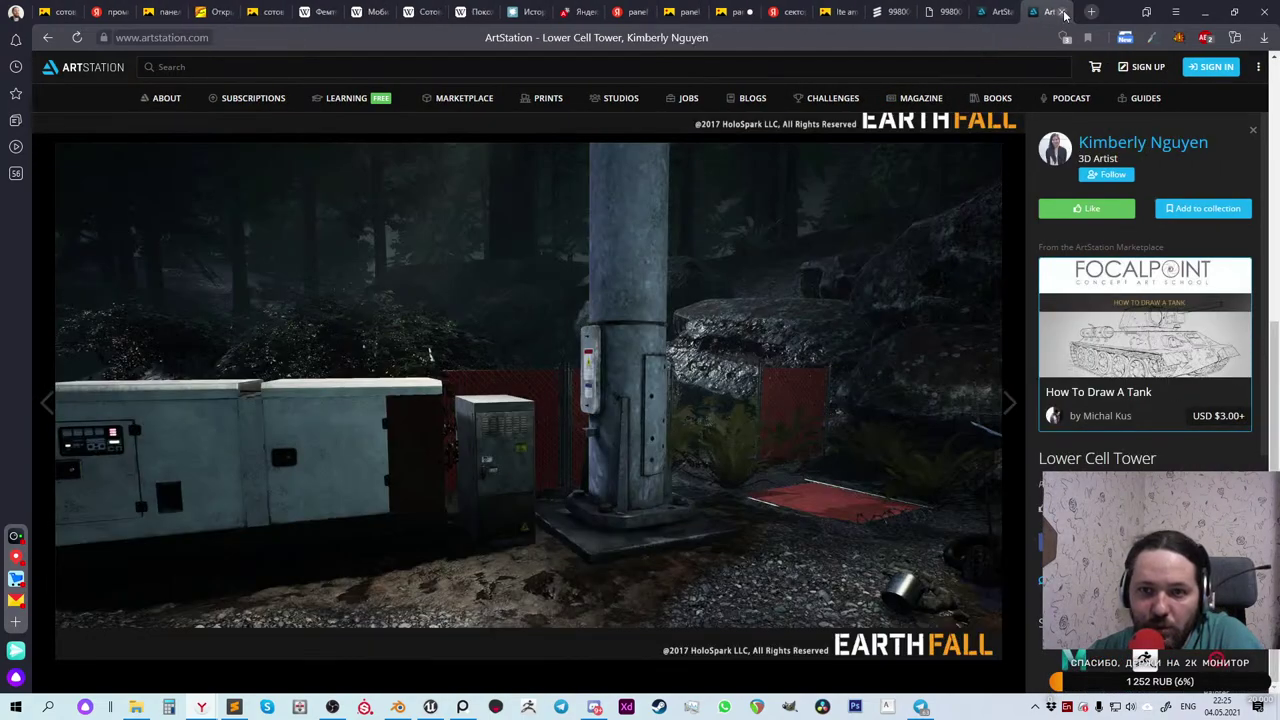
Step: Close the Lower Cell Tower tab and scroll through the 5441 'cell' artwork results
click(1065, 13)
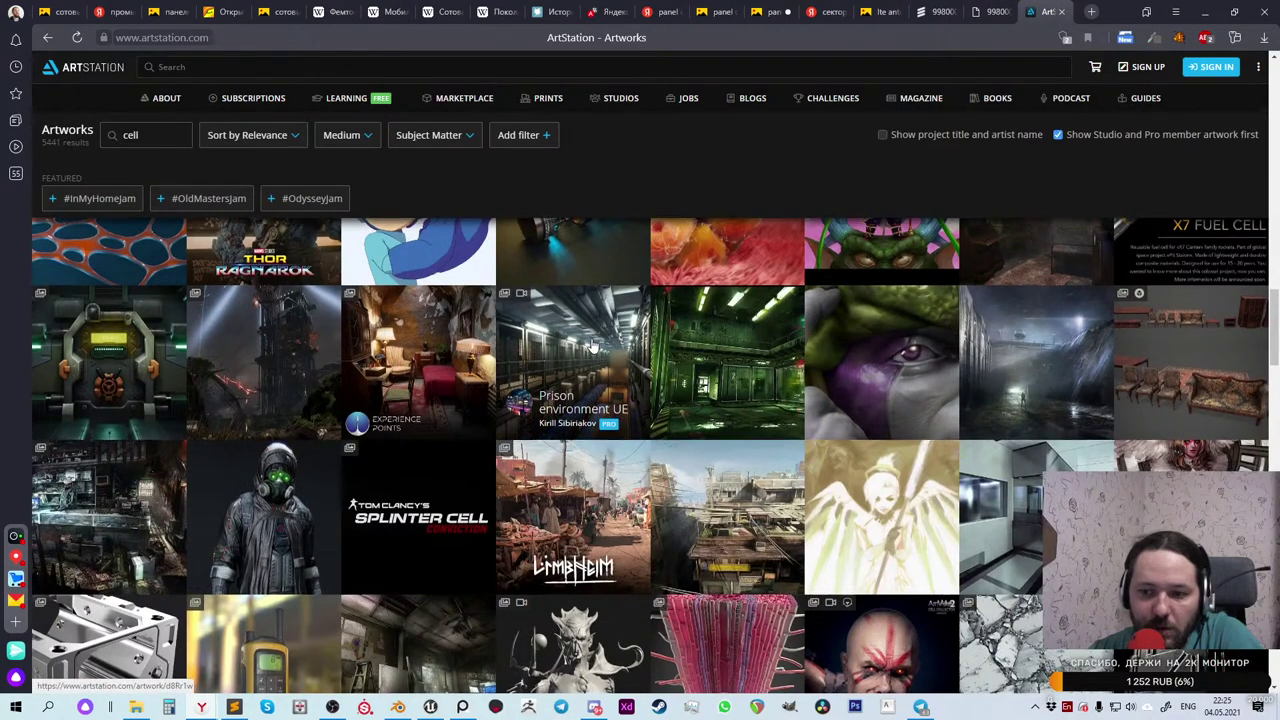
scroll(590, 350, down, 4)
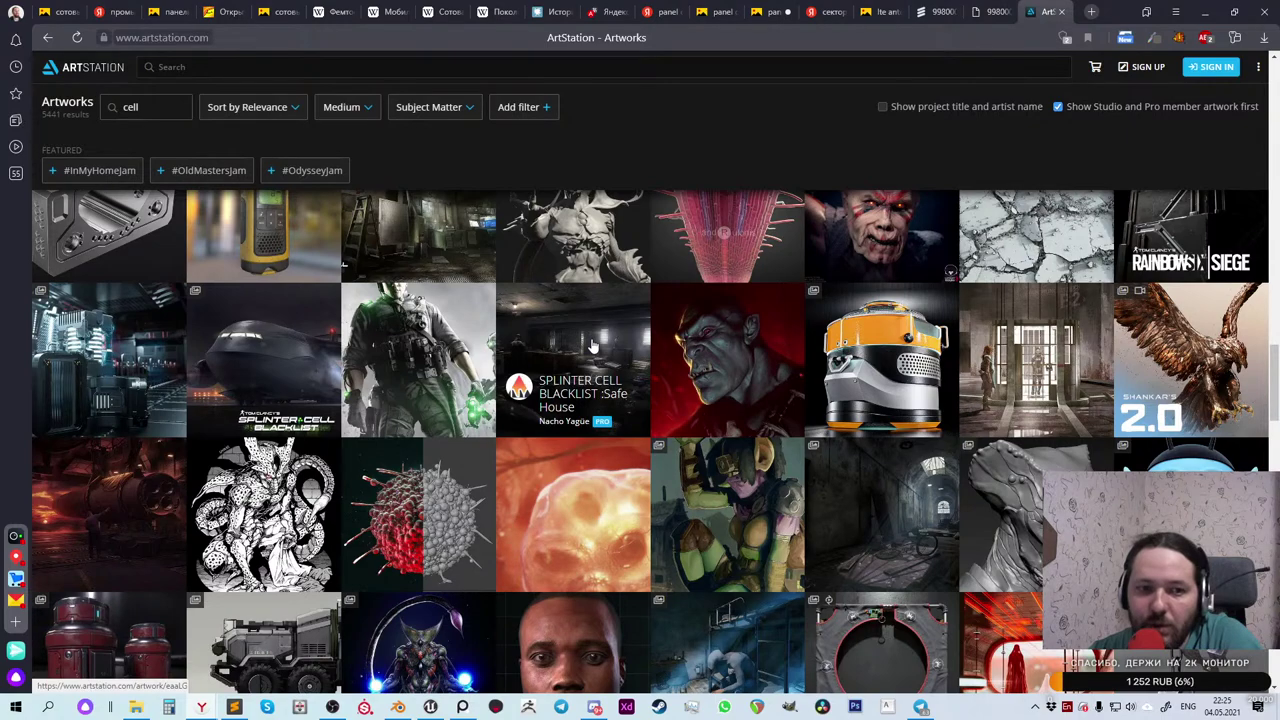
scroll(592, 345, down, 5)
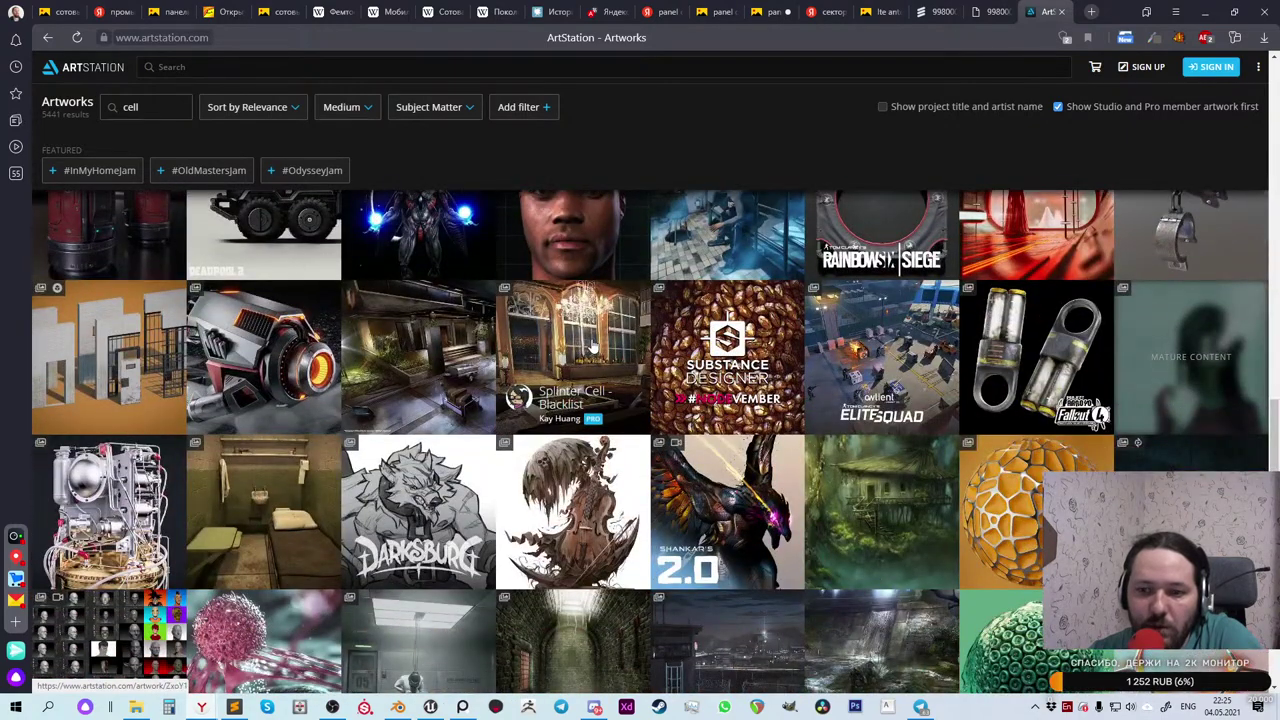
scroll(592, 345, down, 4)
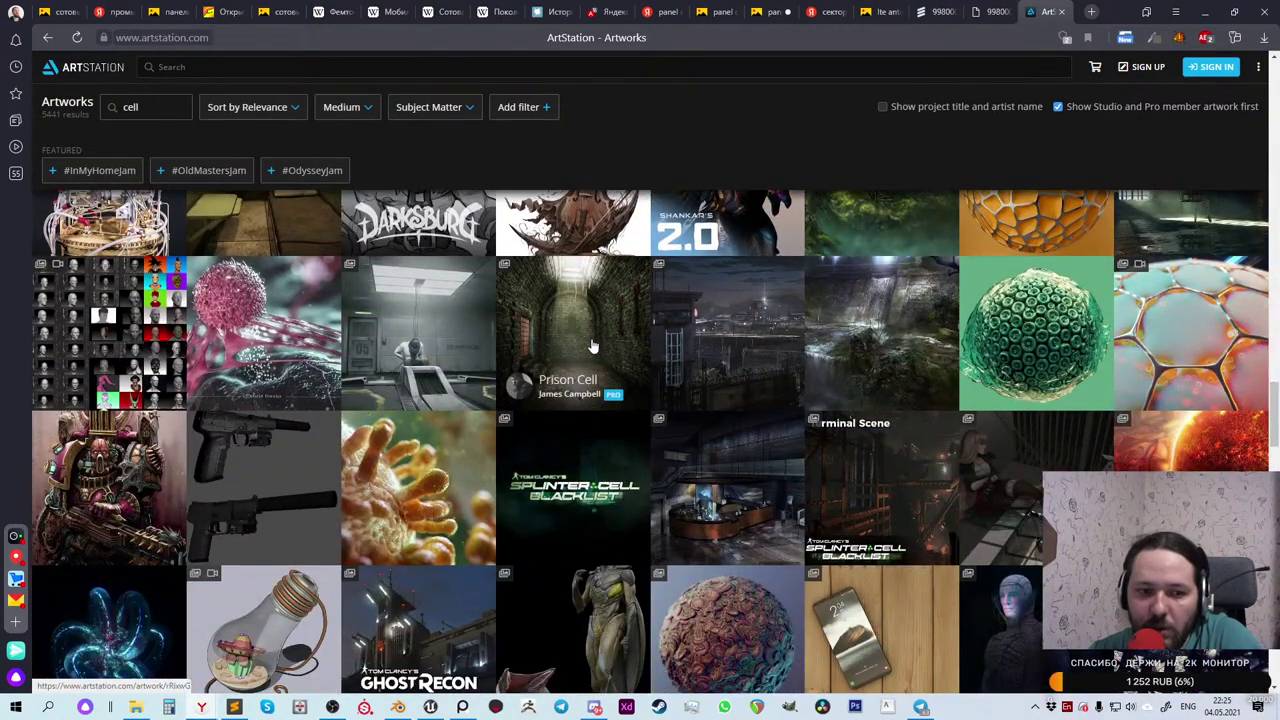
scroll(592, 345, down, 2)
scroll(592, 345, up, 15)
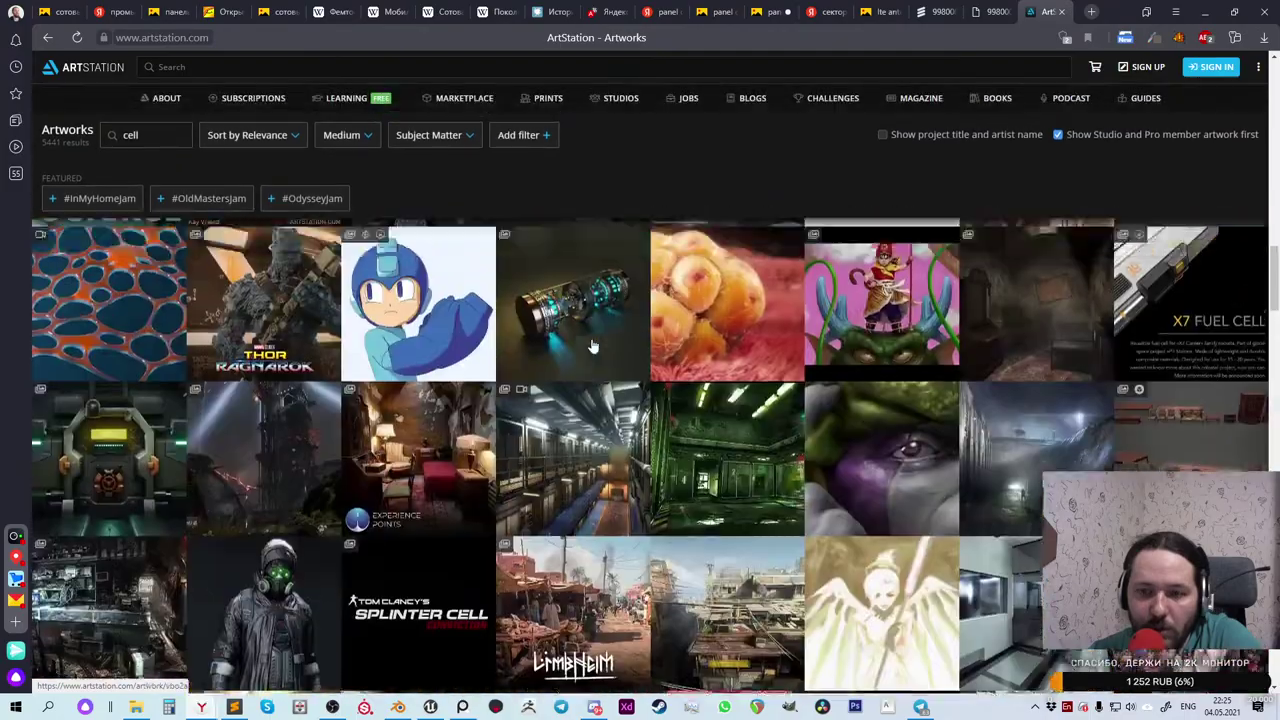
scroll(592, 345, up, 8)
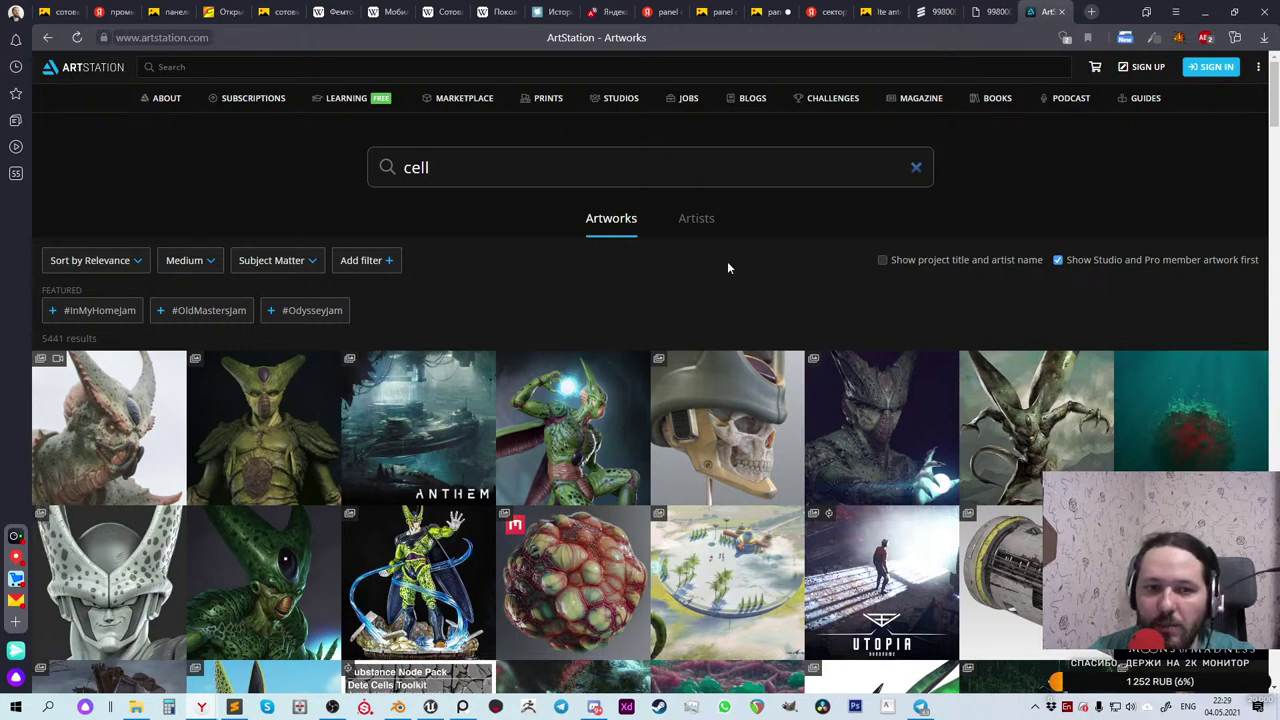
Step: Glance at the Kathrein antenna catalogue PDF, return to ArtStation, then open a new speed-dial tab
scroll(727, 261, down, 2)
scroll(765, 252, down, 3)
scroll(766, 250, up, 6)
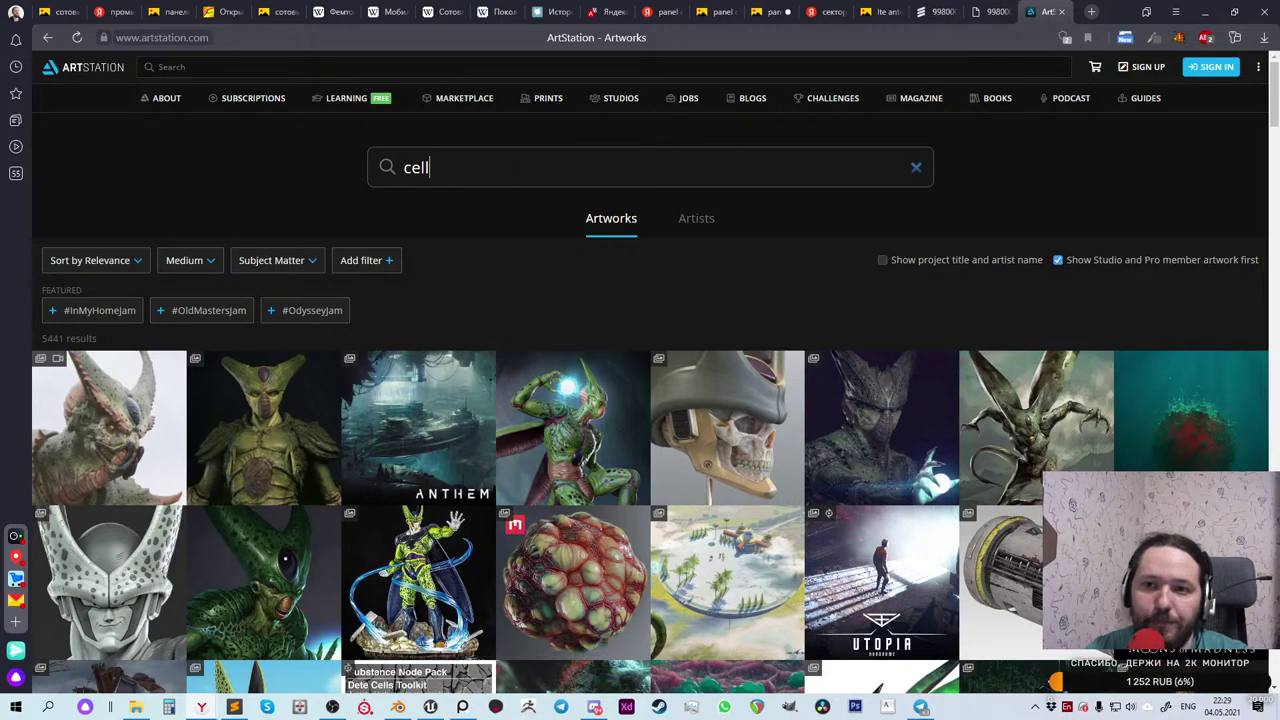
click(984, 11)
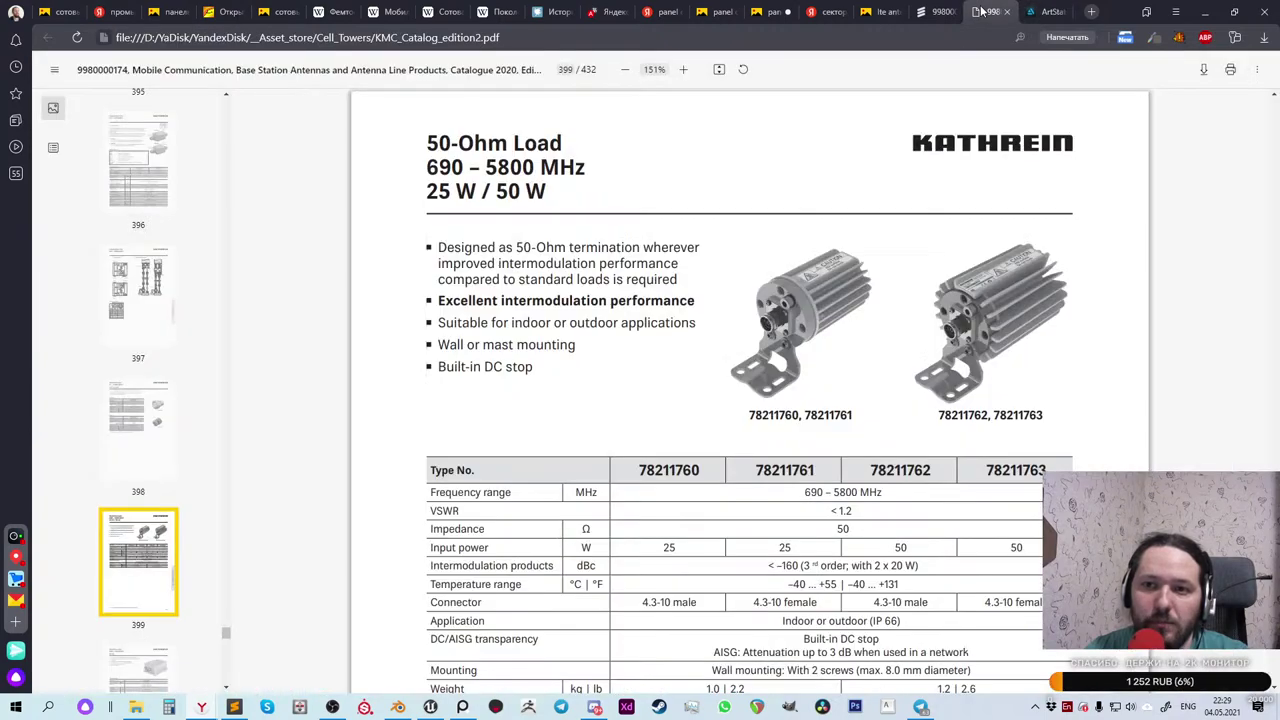
click(1050, 11)
click(1091, 11)
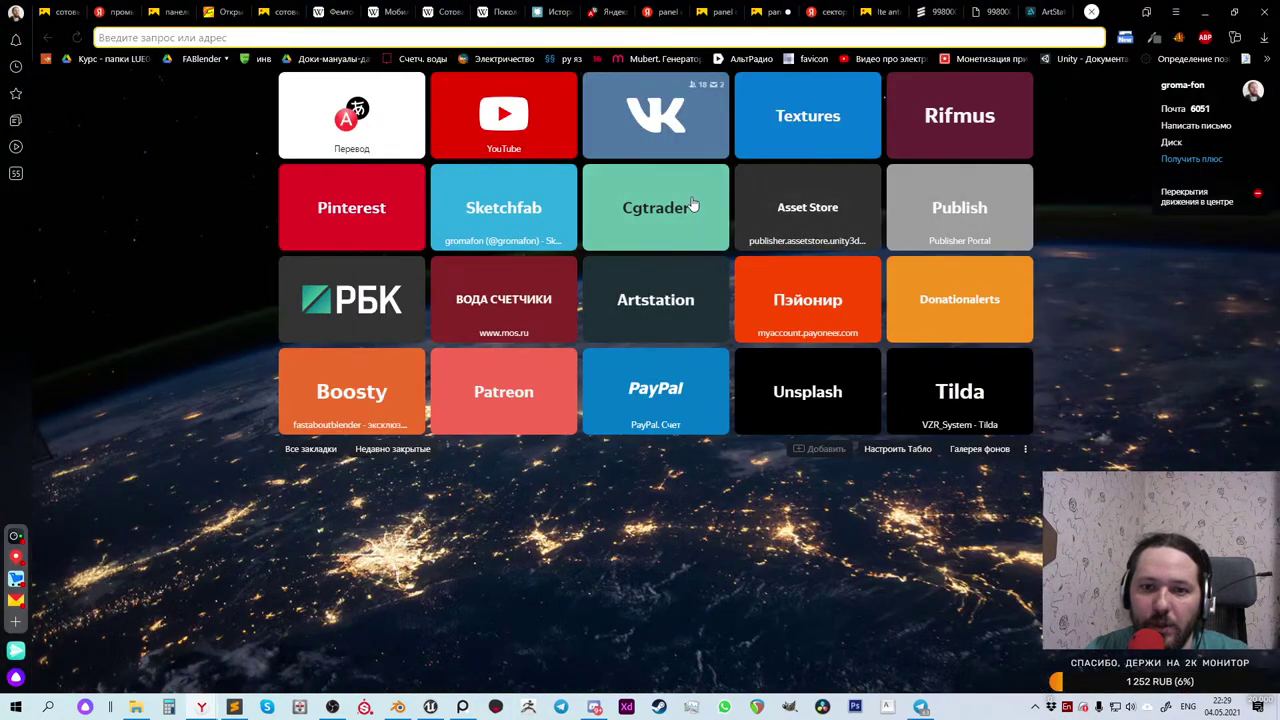
click(674, 224)
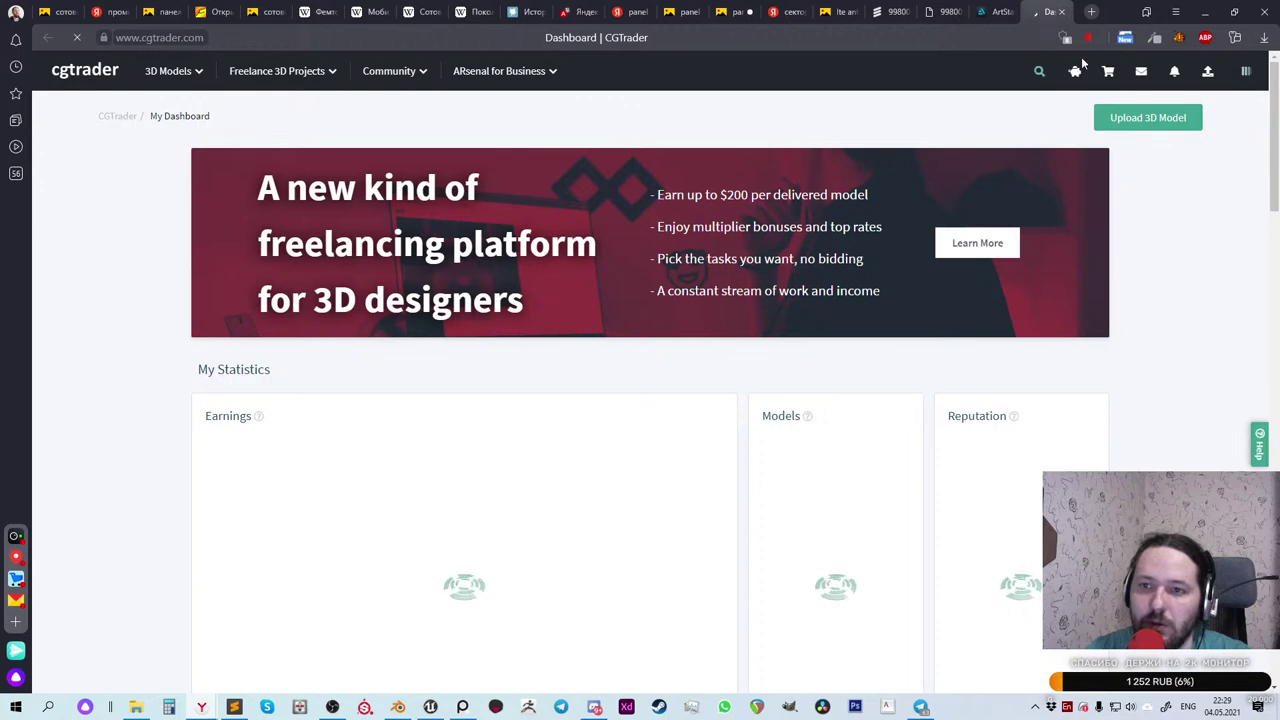
click(1061, 12)
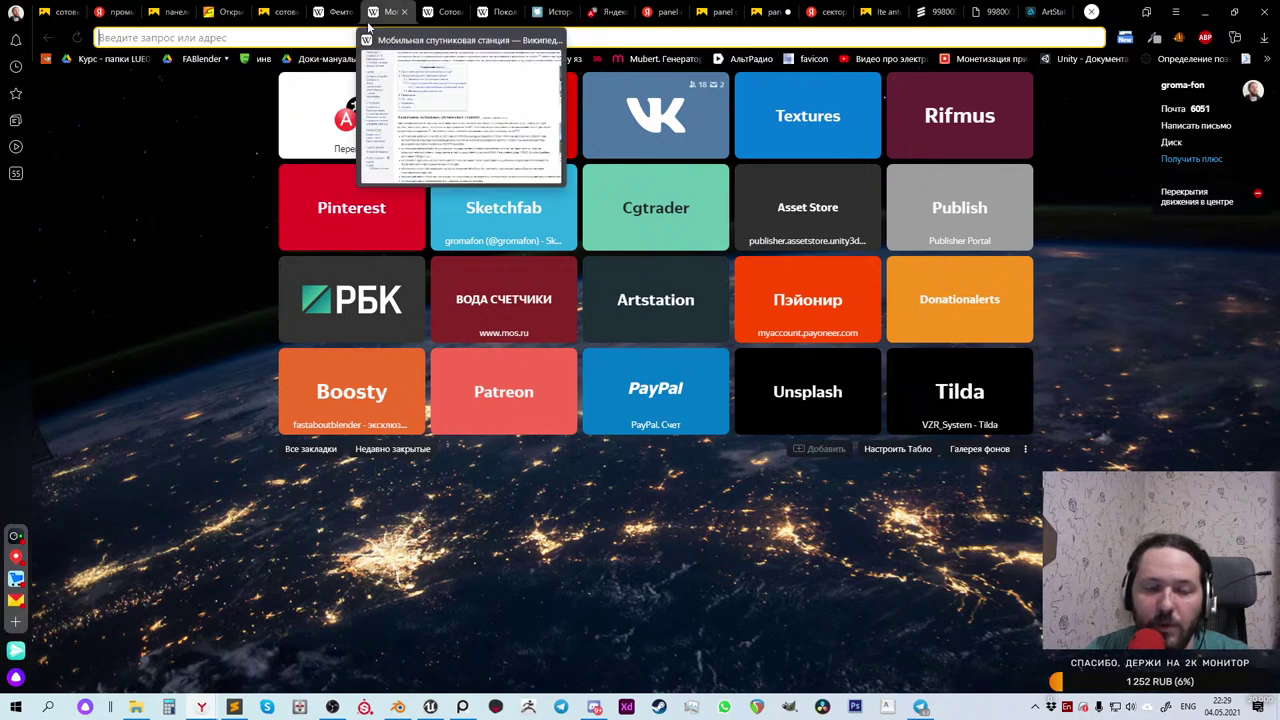
Step: Close the leftover reference tabs: the antenna product tab, the image search and the Фемтосота article
click(76, 15)
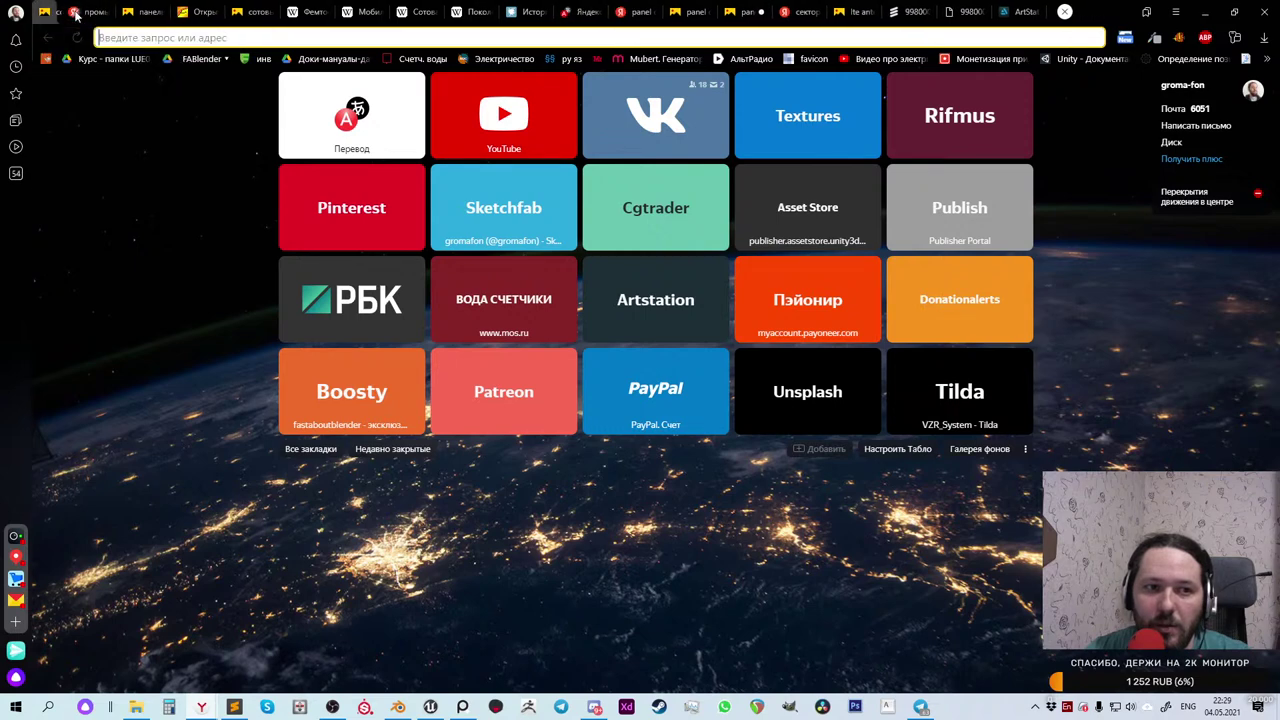
click(76, 15)
click(76, 15)
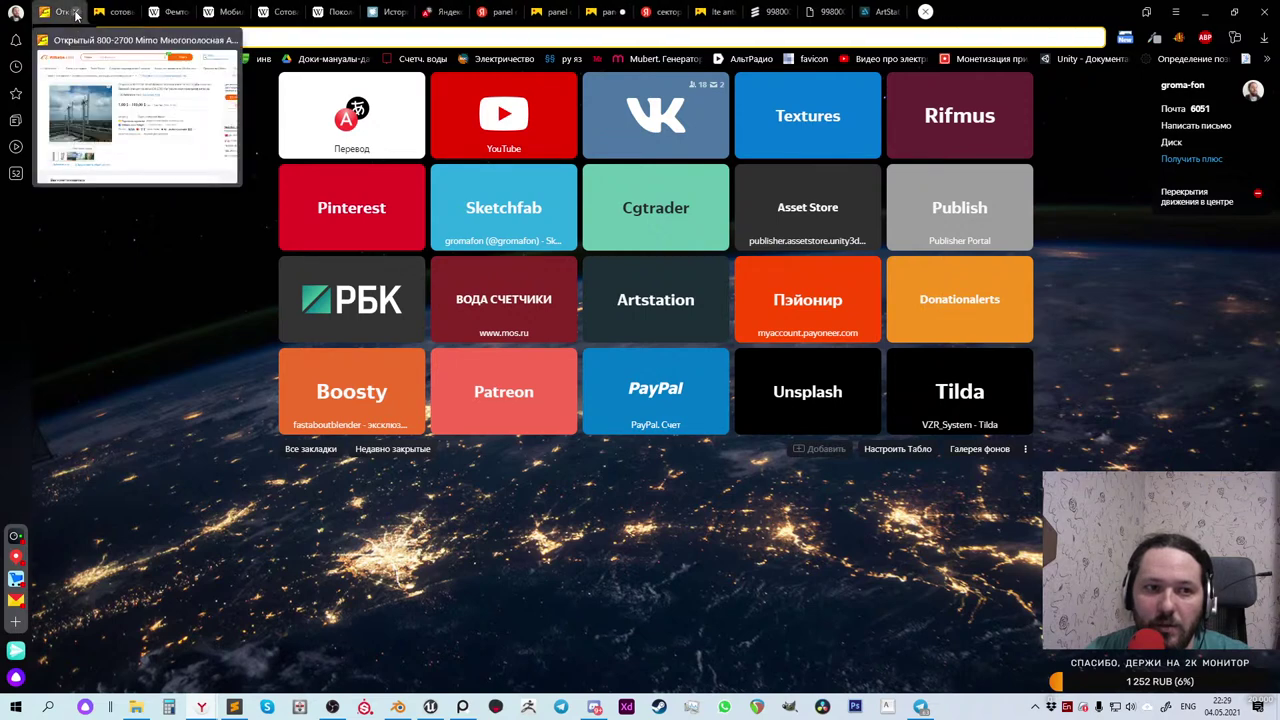
click(76, 15)
click(76, 15)
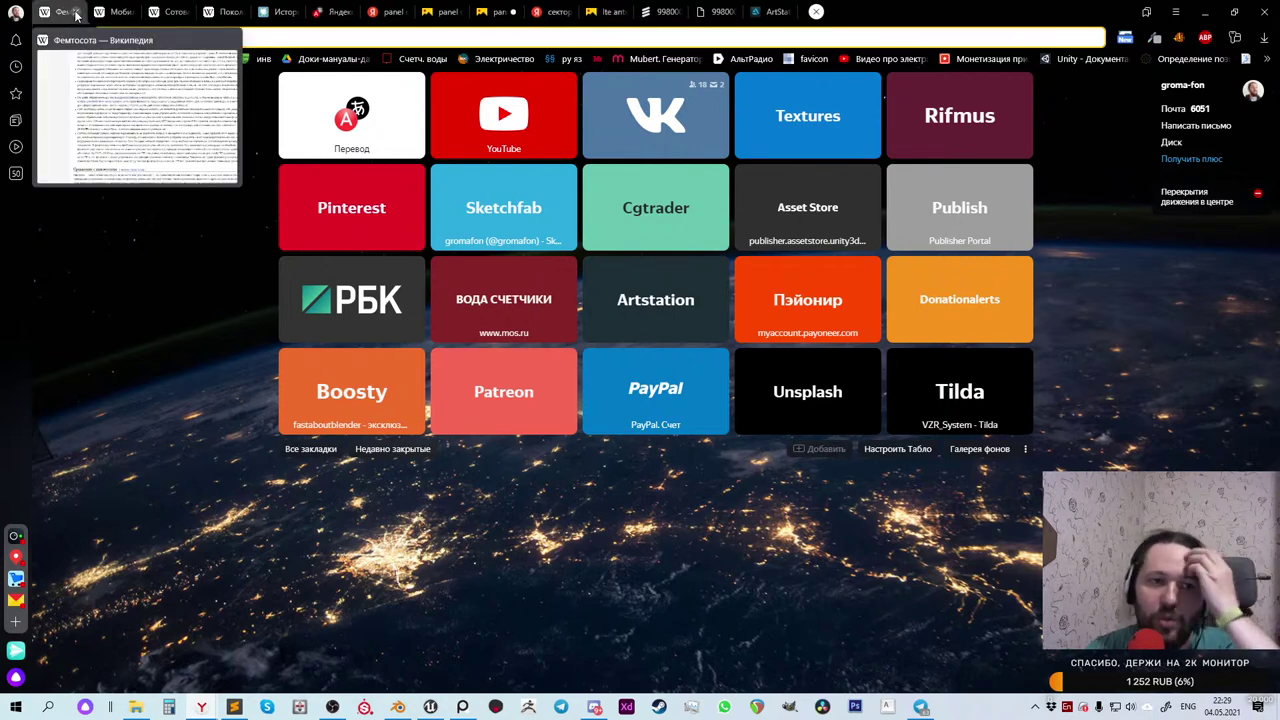
click(76, 15)
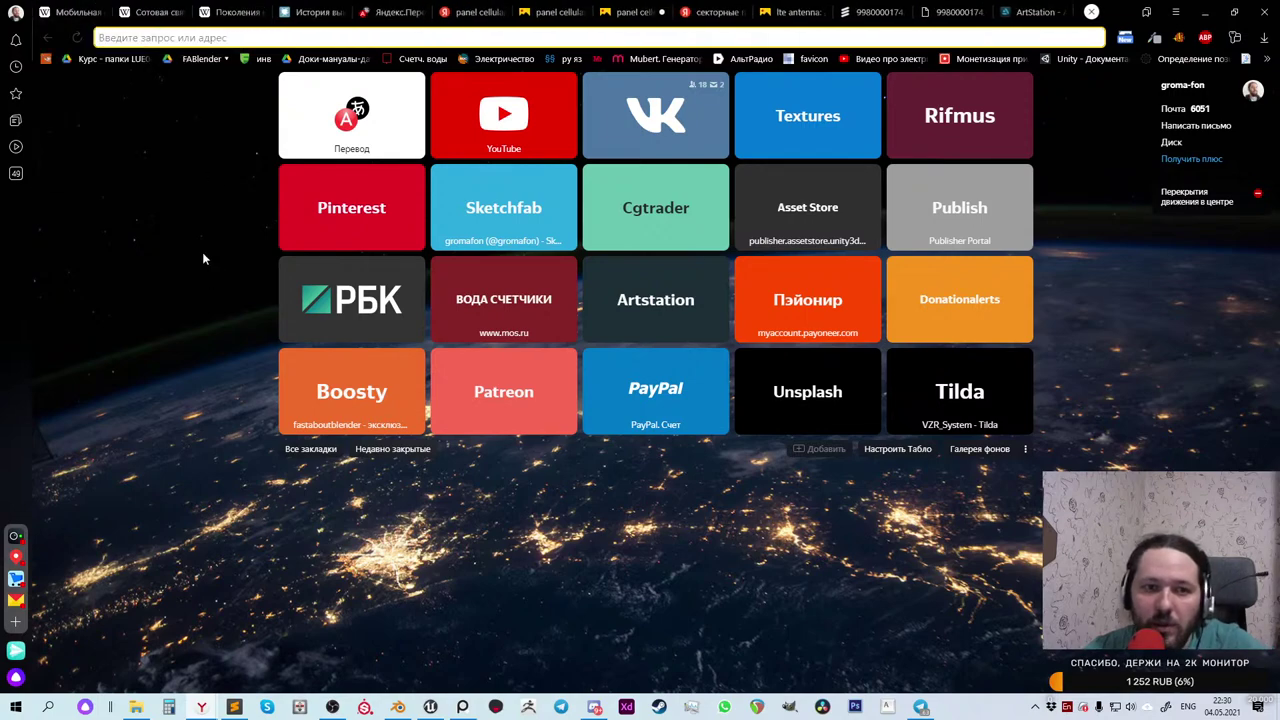
Step: Close the Сотовая связь, satellite station, telephony generations, Habr history and translator tabs
click(150, 15)
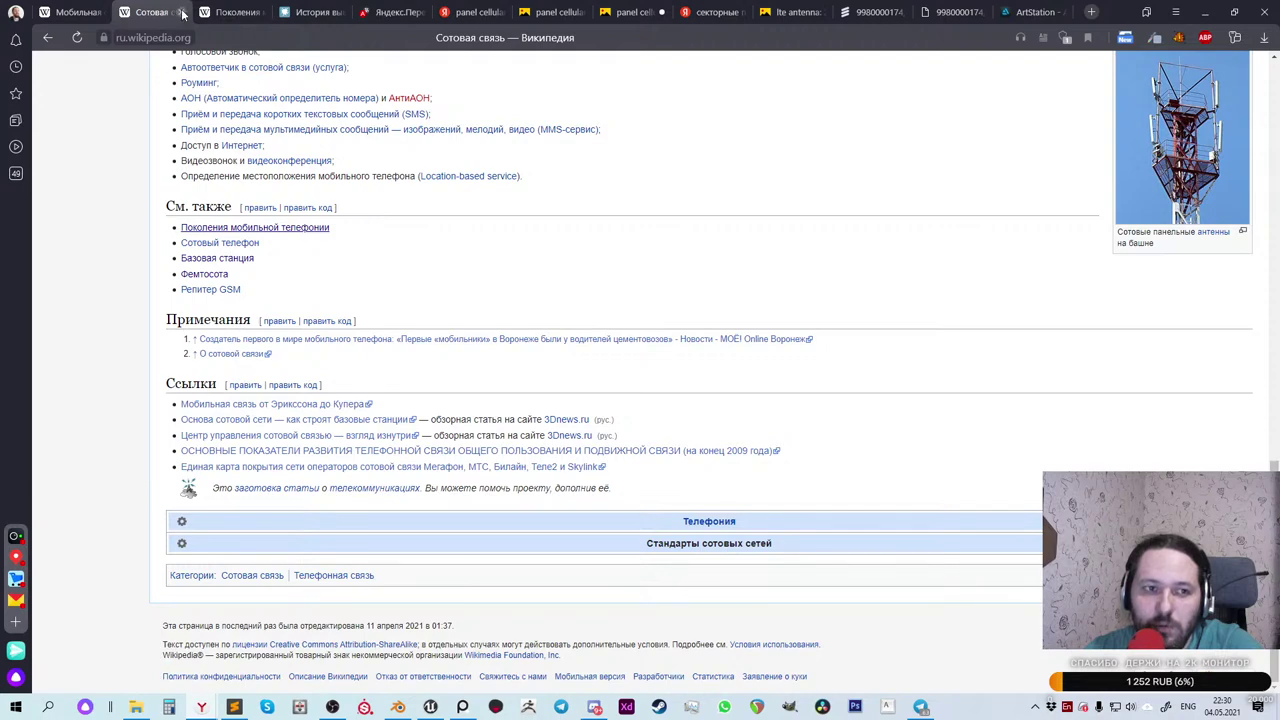
click(90, 14)
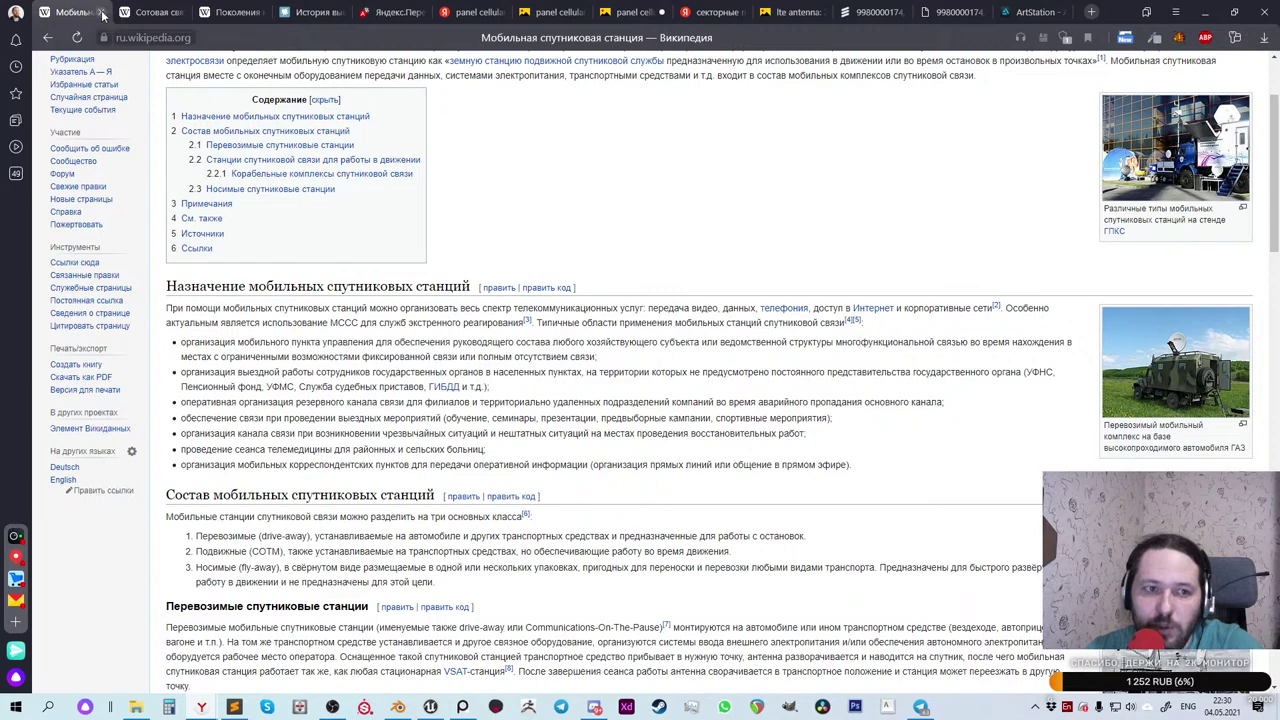
click(102, 13)
click(100, 12)
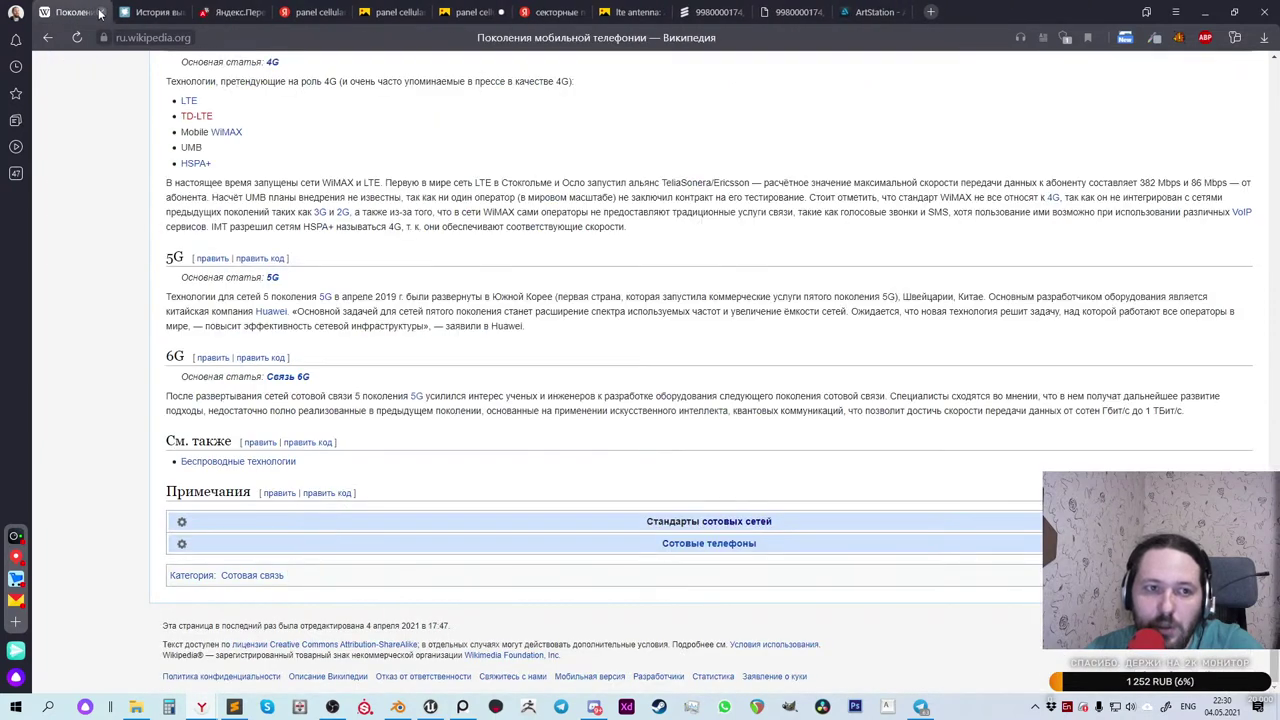
click(100, 13)
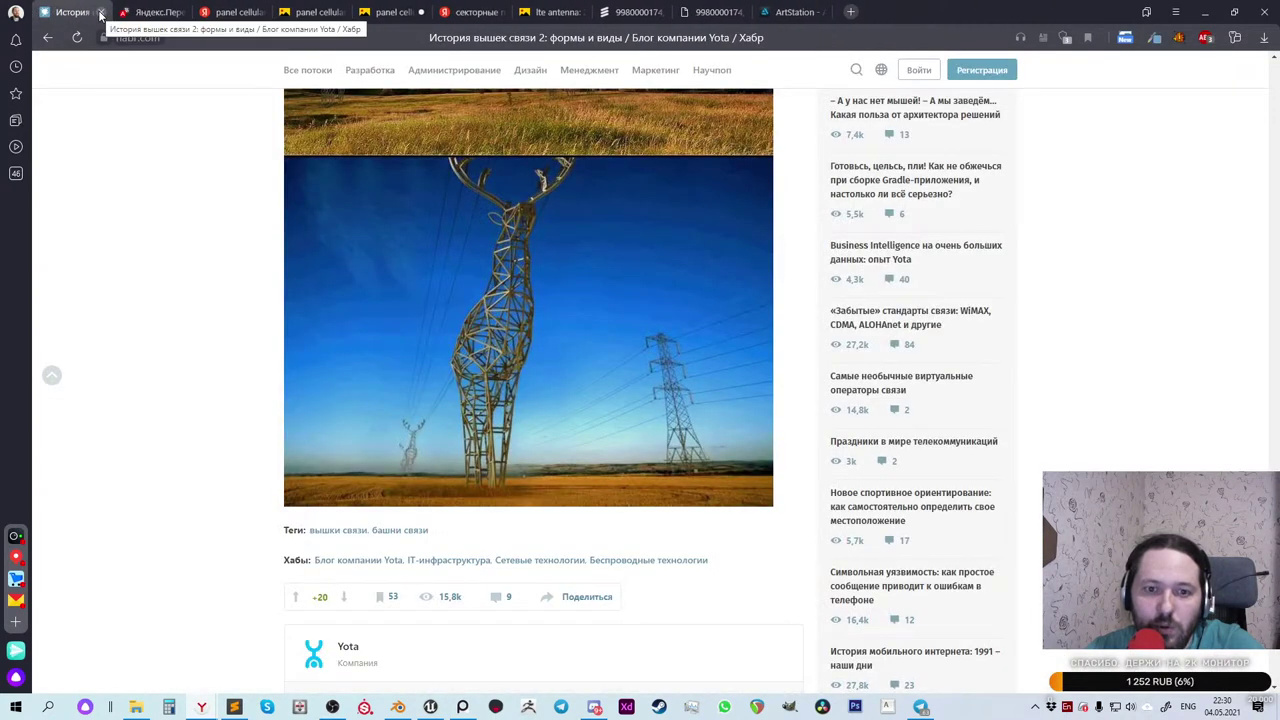
click(100, 13)
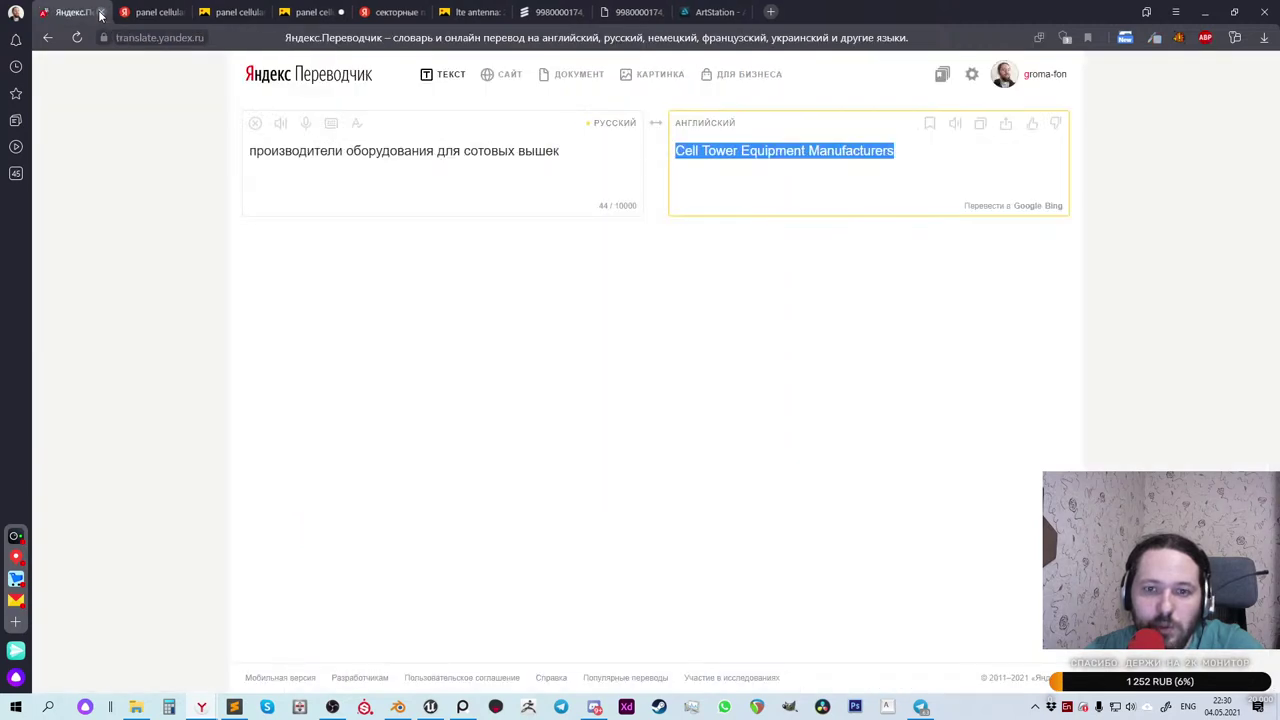
click(100, 13)
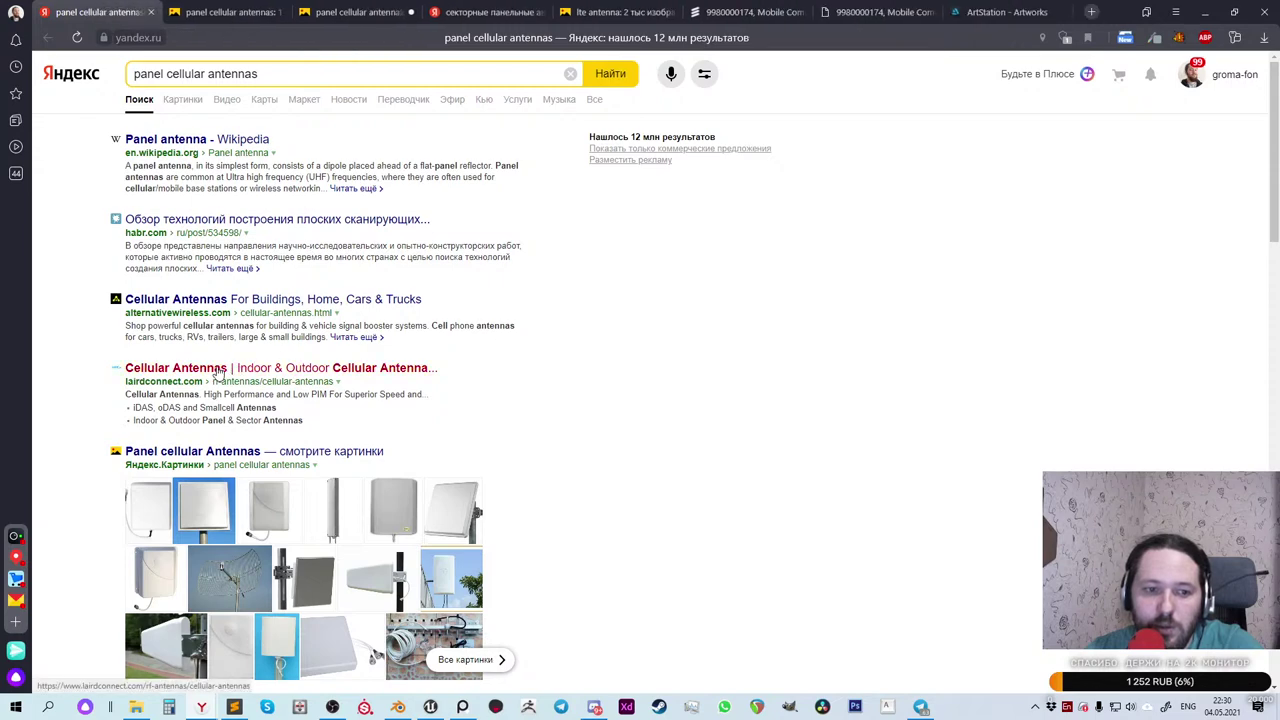
click(218, 372)
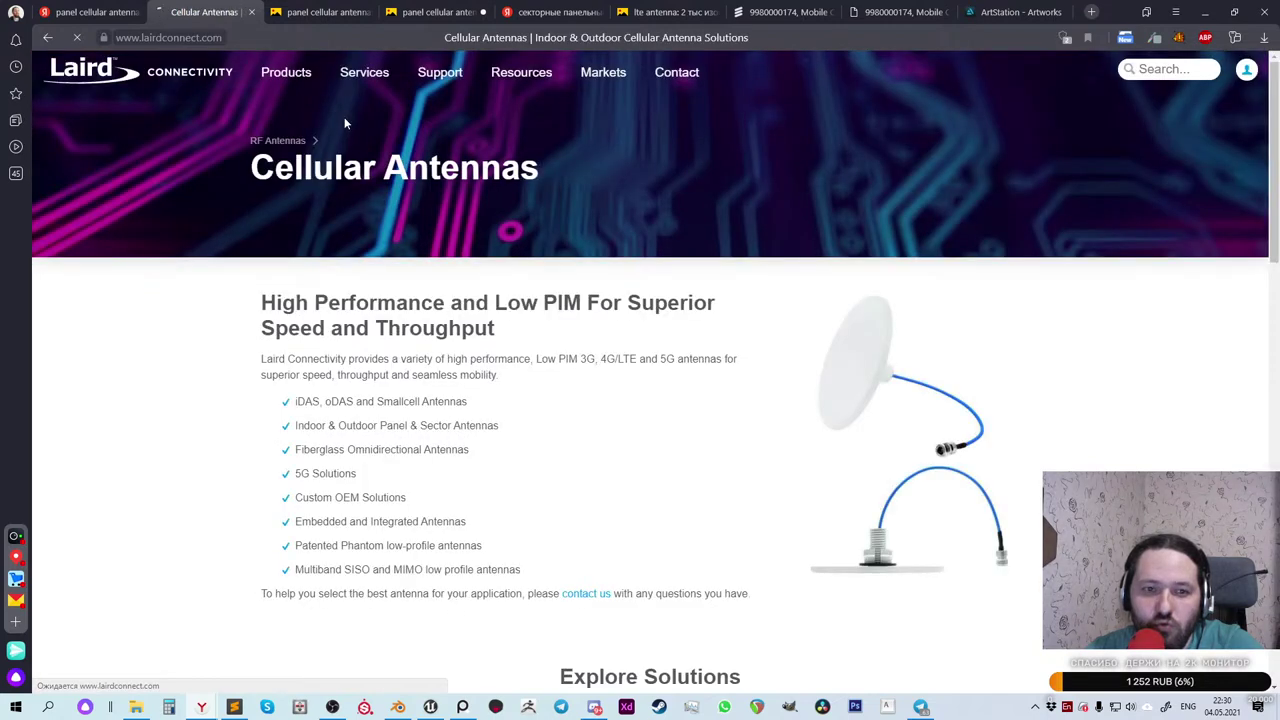
mouse_move(288, 77)
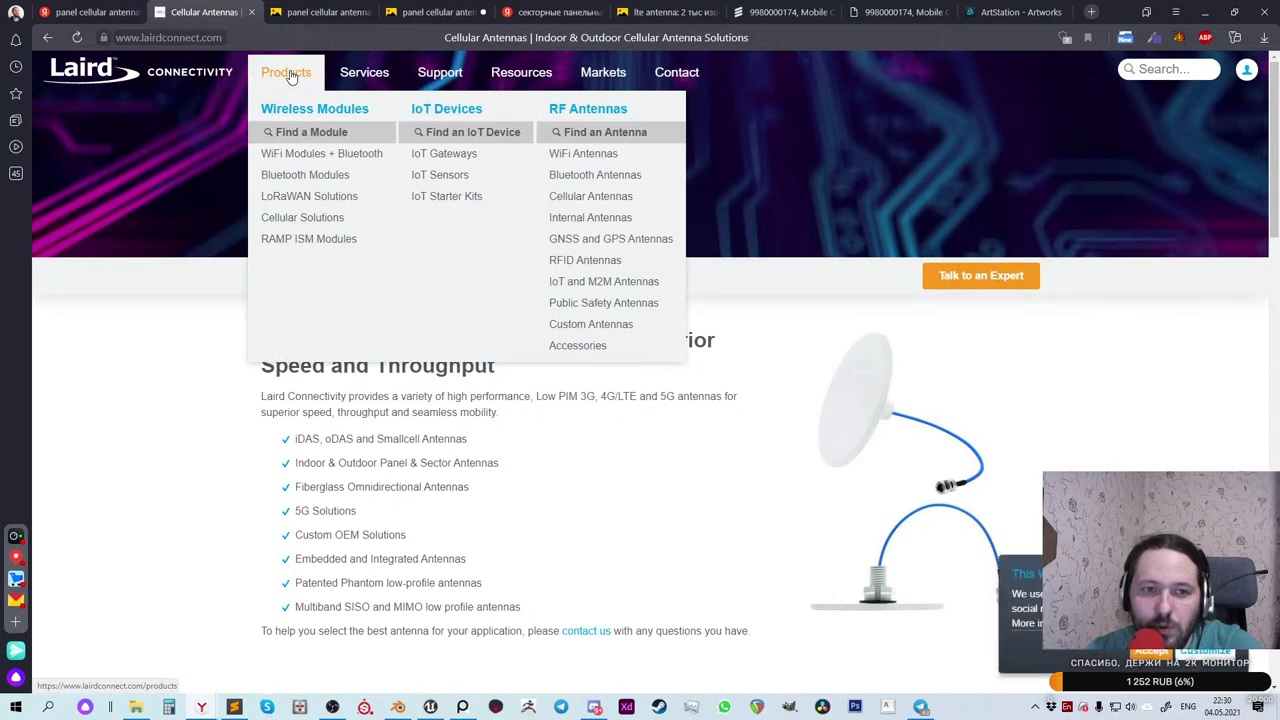
click(303, 221)
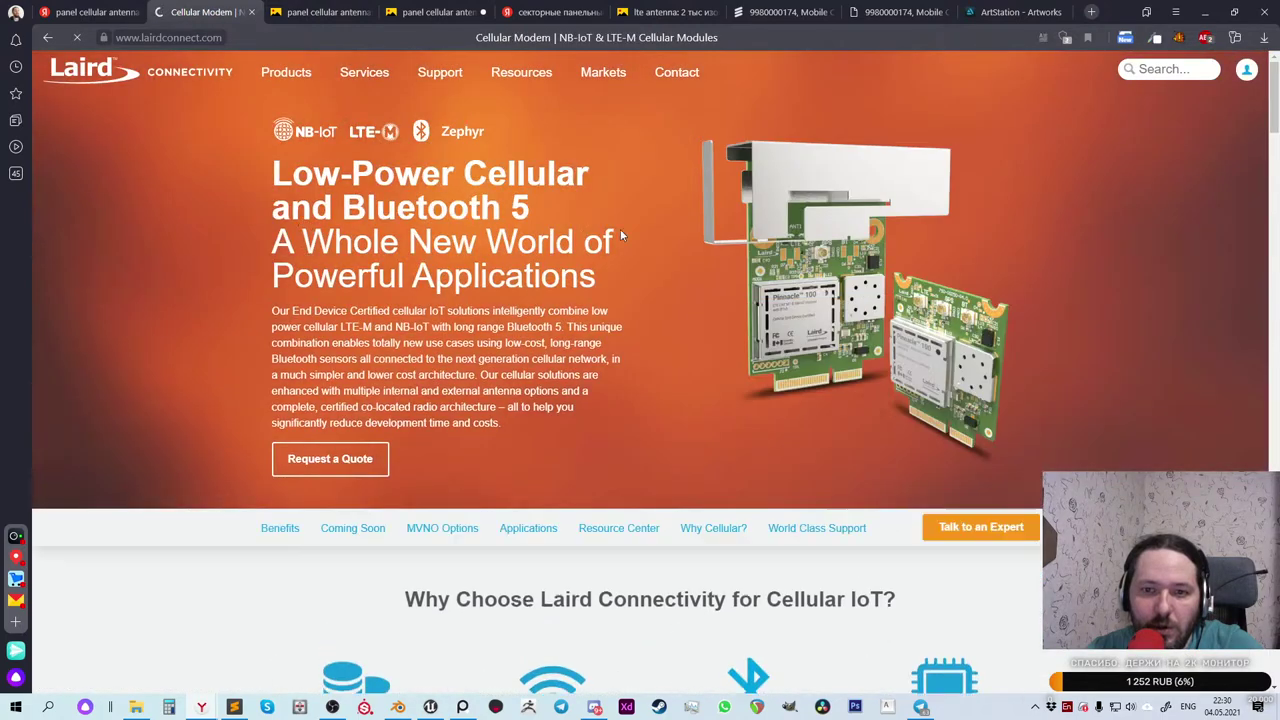
scroll(620, 235, down, 12)
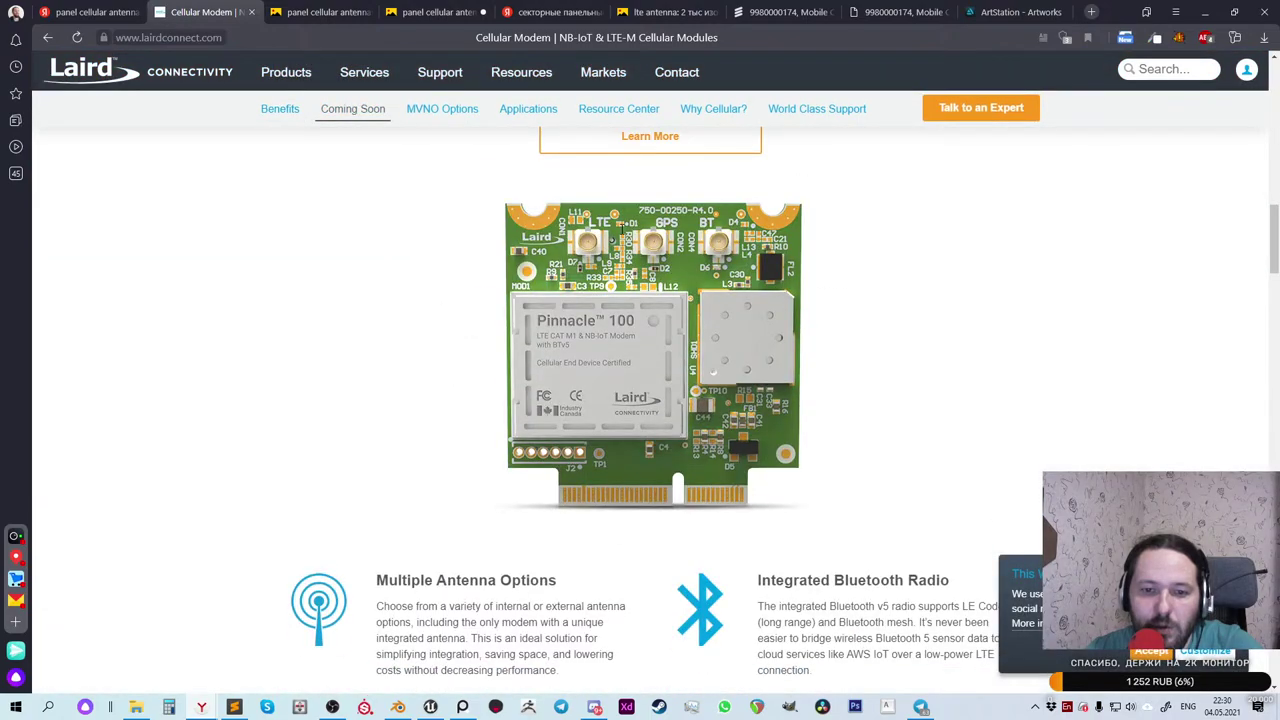
scroll(621, 229, down, 15)
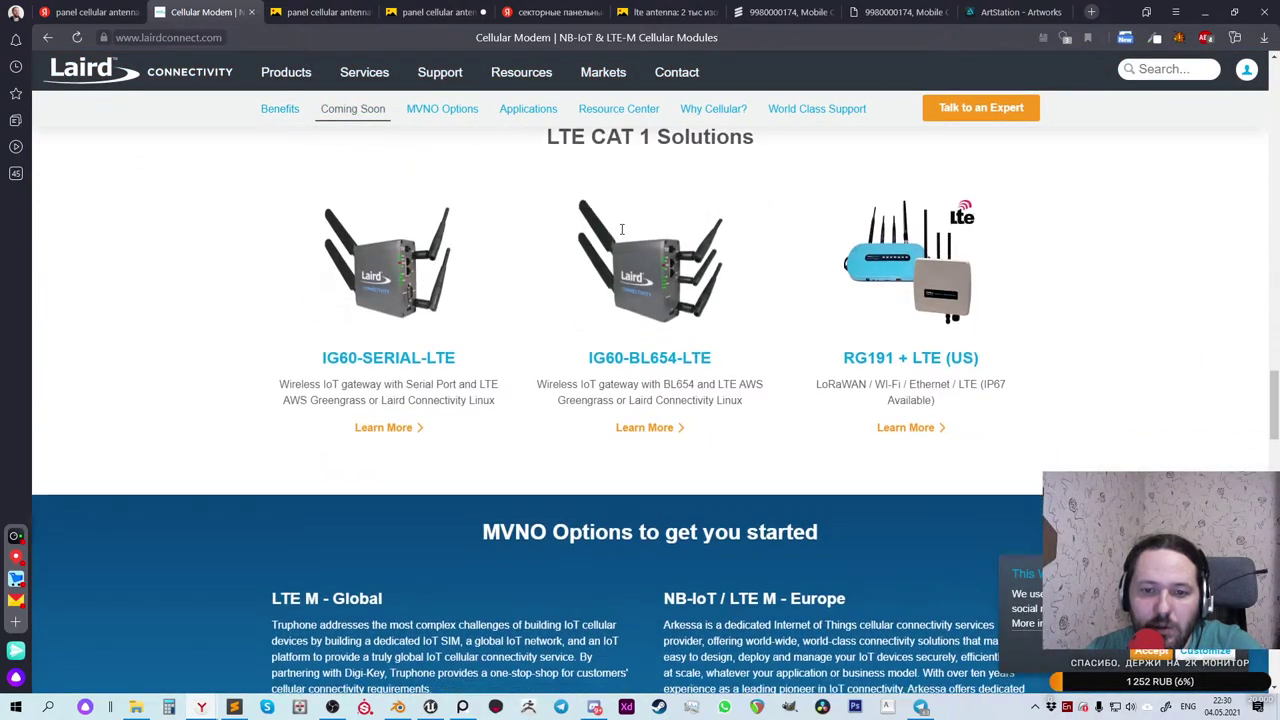
scroll(621, 229, down, 12)
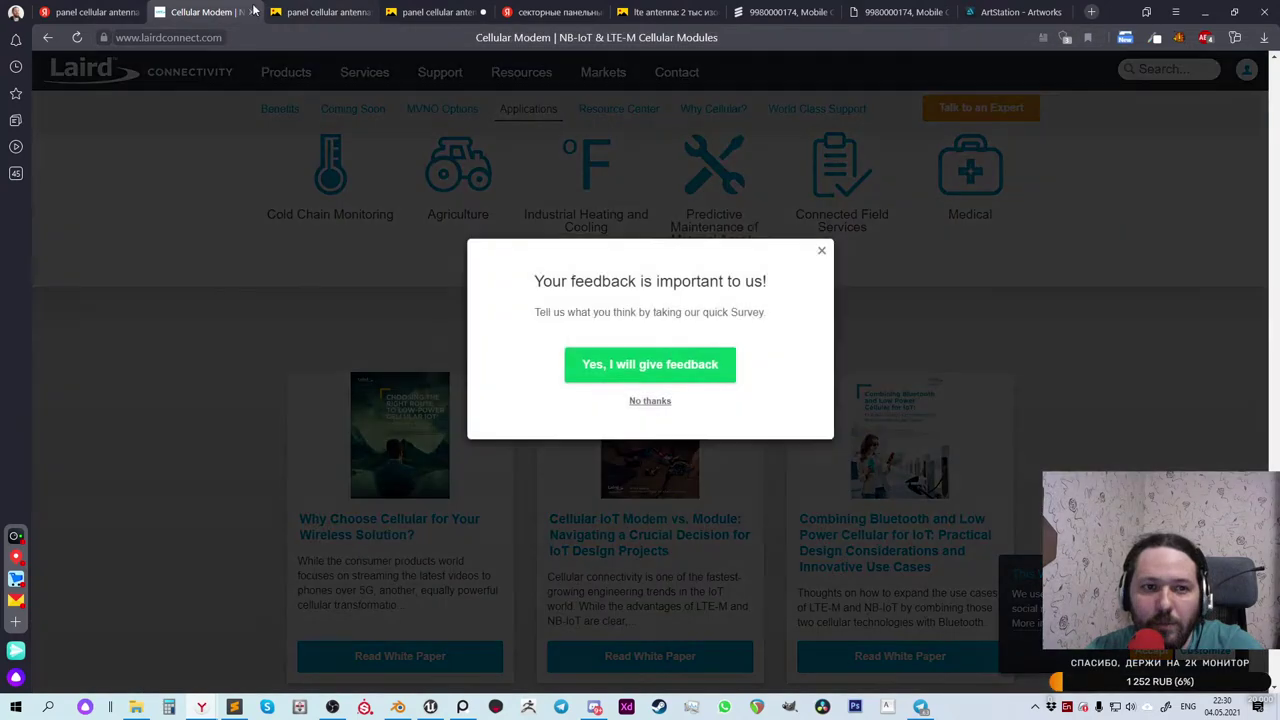
click(254, 12)
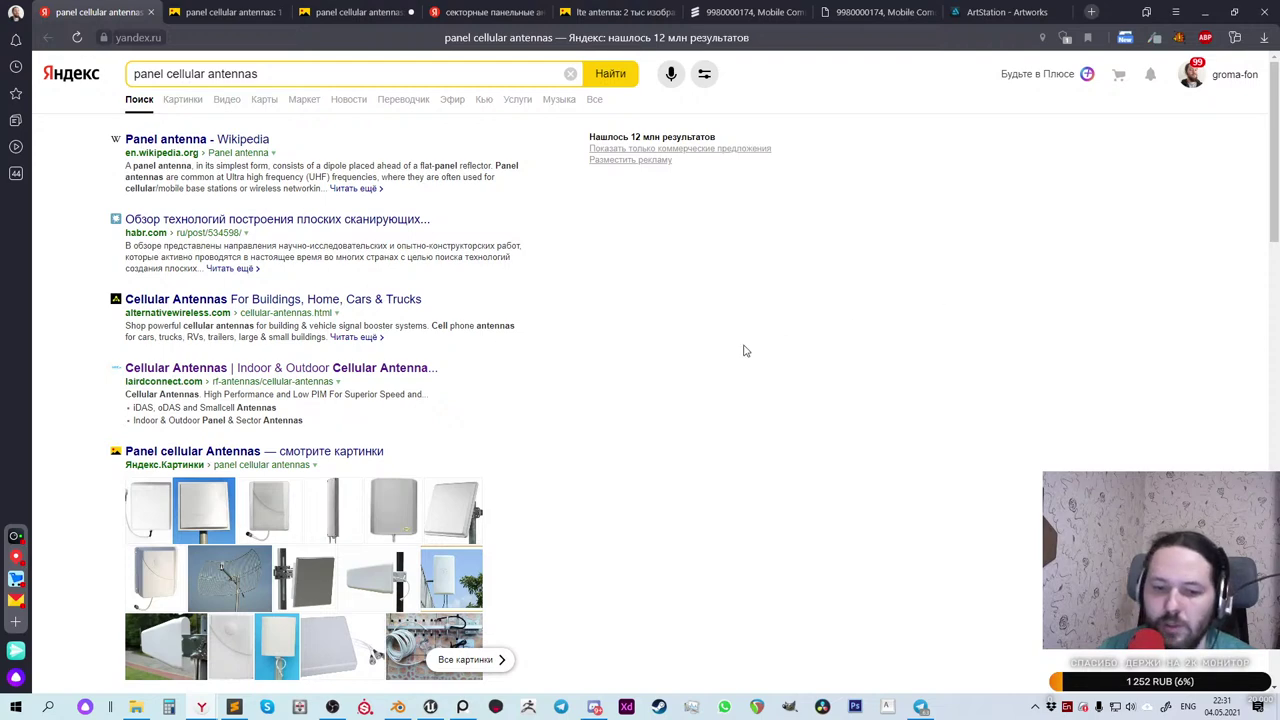
Step: Launch Substance Painter from the Windows taskbar
click(365, 707)
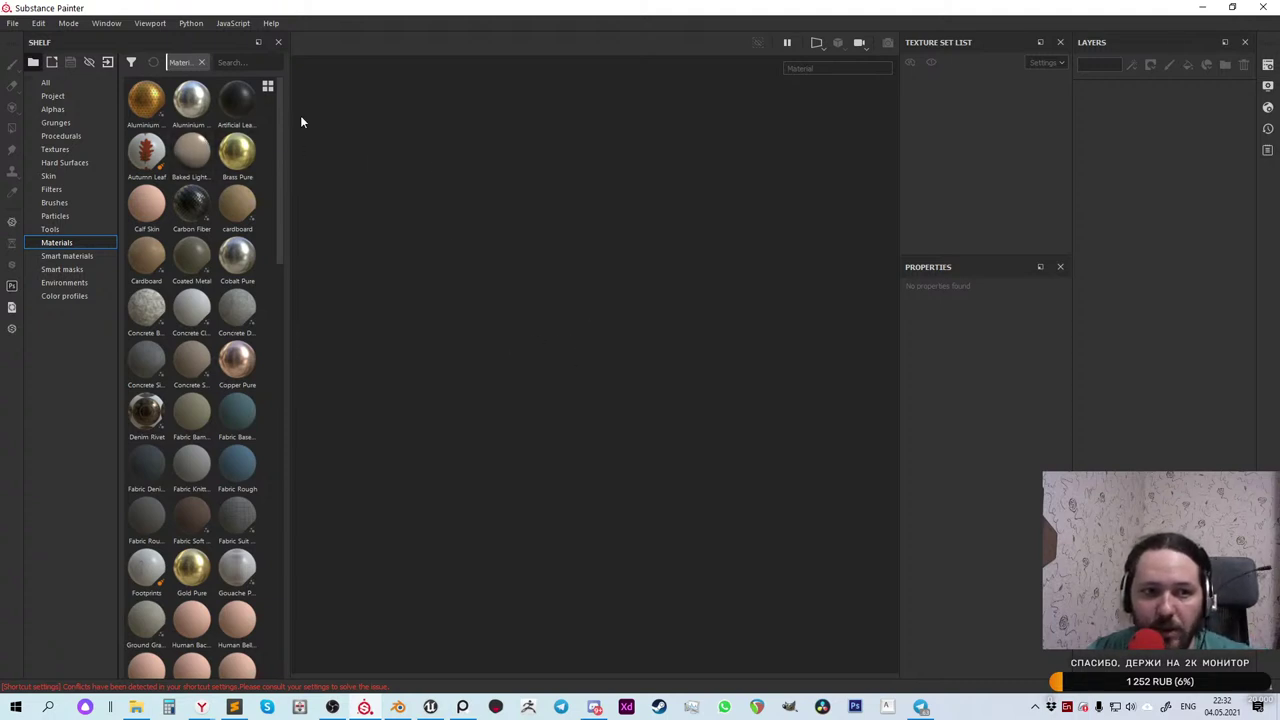
Step: Open toolbox.spp from the File menu's recent files list
click(12, 23)
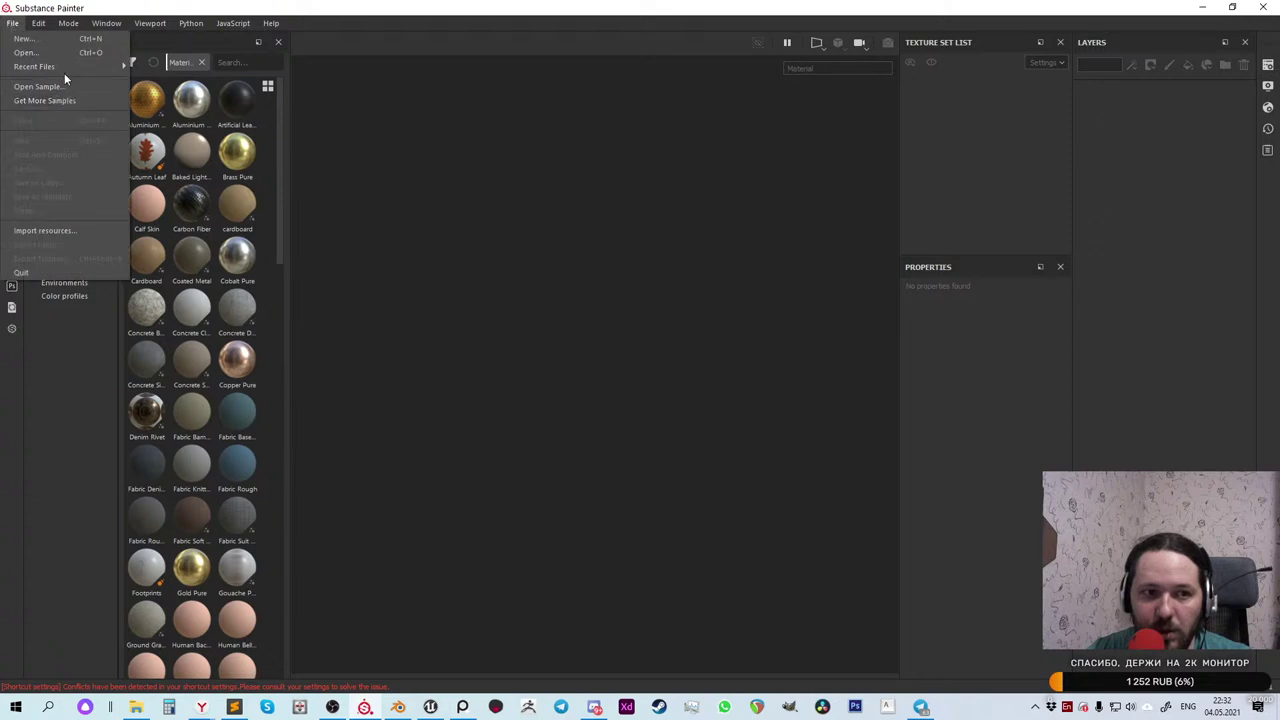
mouse_move(87, 67)
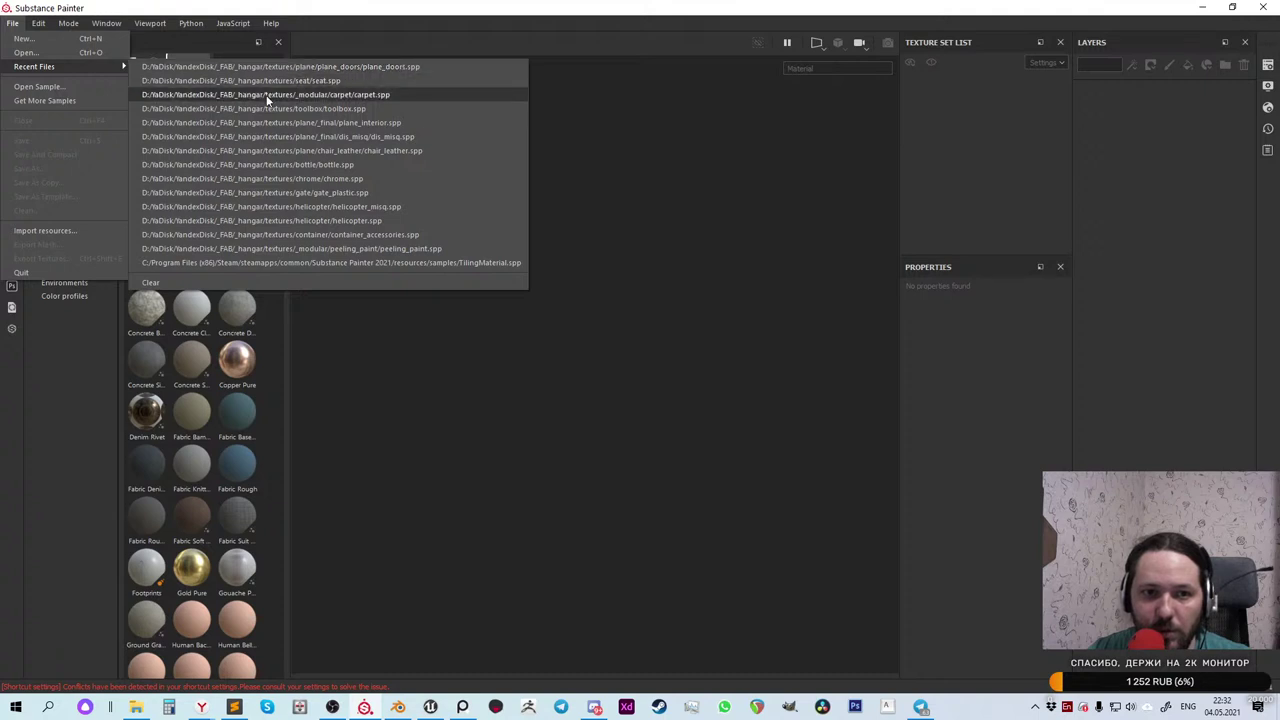
click(267, 108)
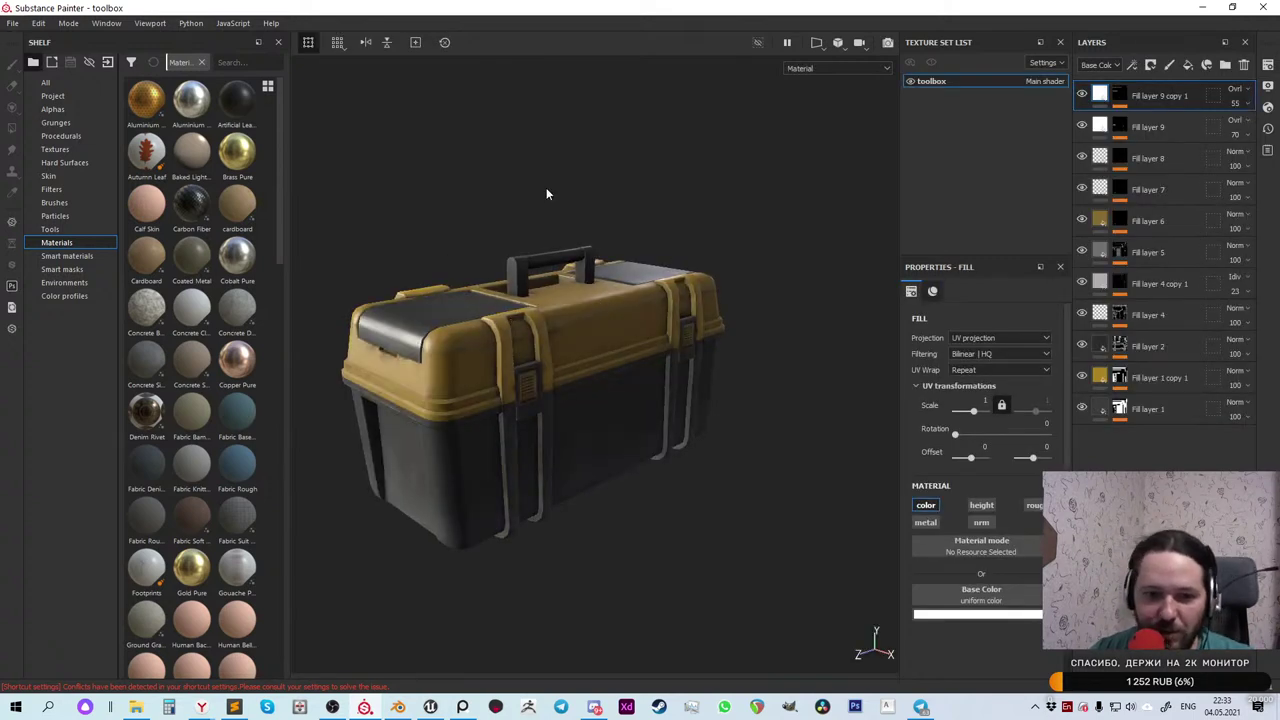
click(12, 22)
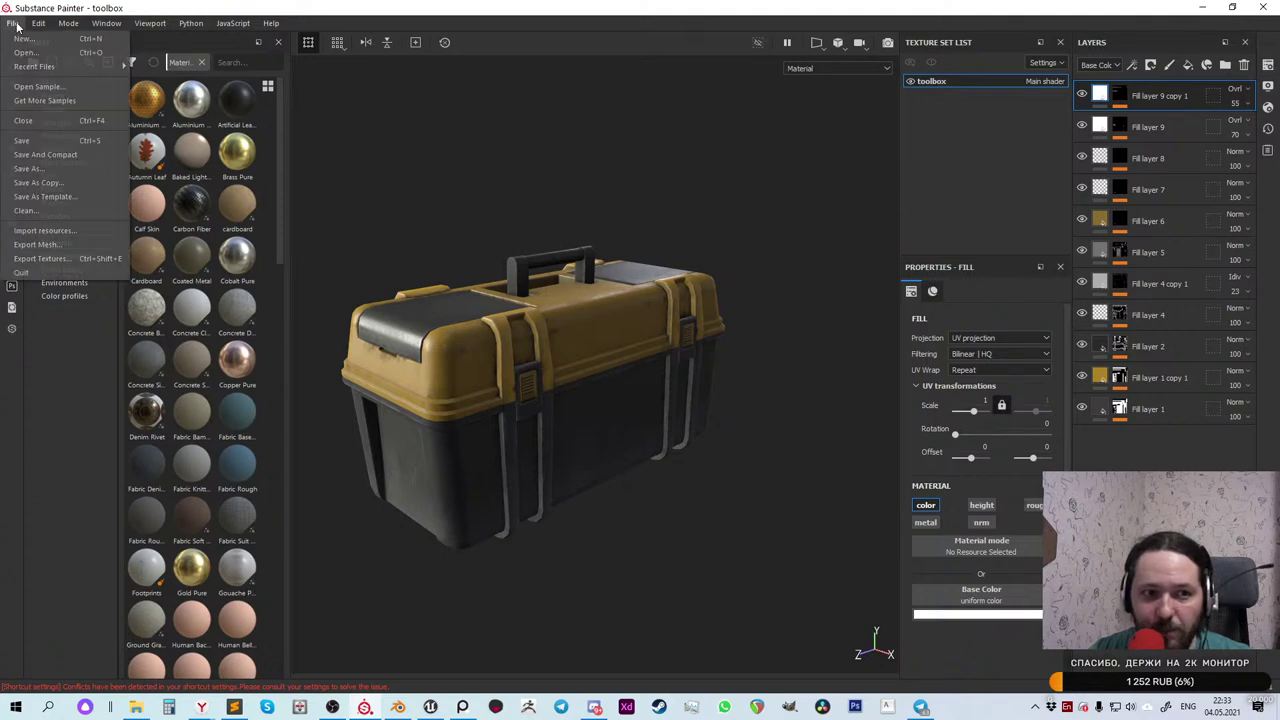
Step: Set the Export Textures output template to Unreal Engine 4 (Packed), leaving 4 textures for export
click(70, 263)
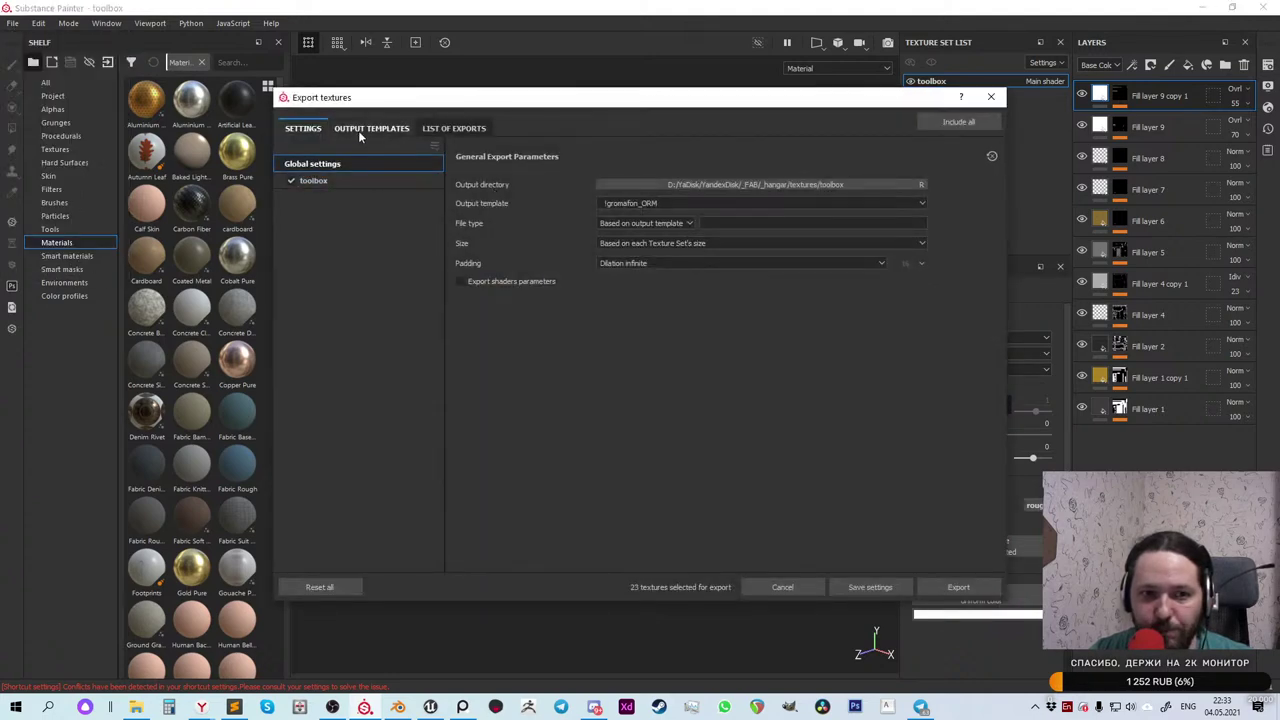
click(360, 129)
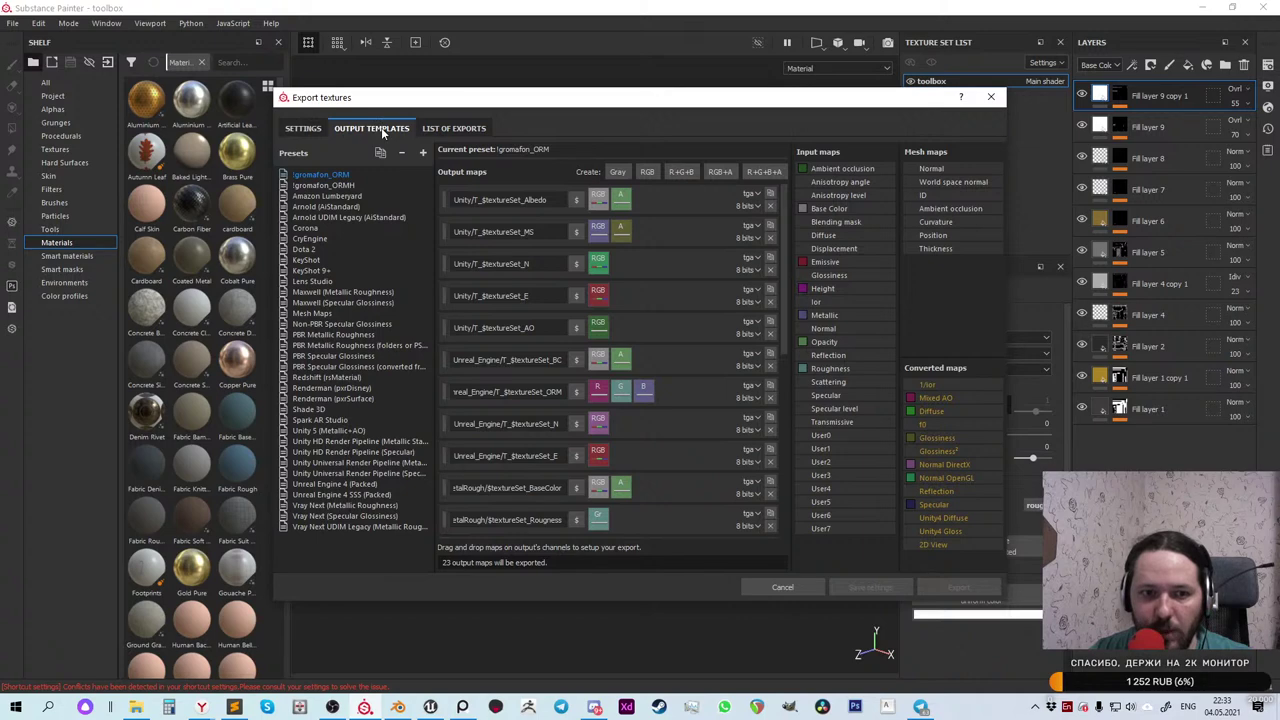
click(303, 128)
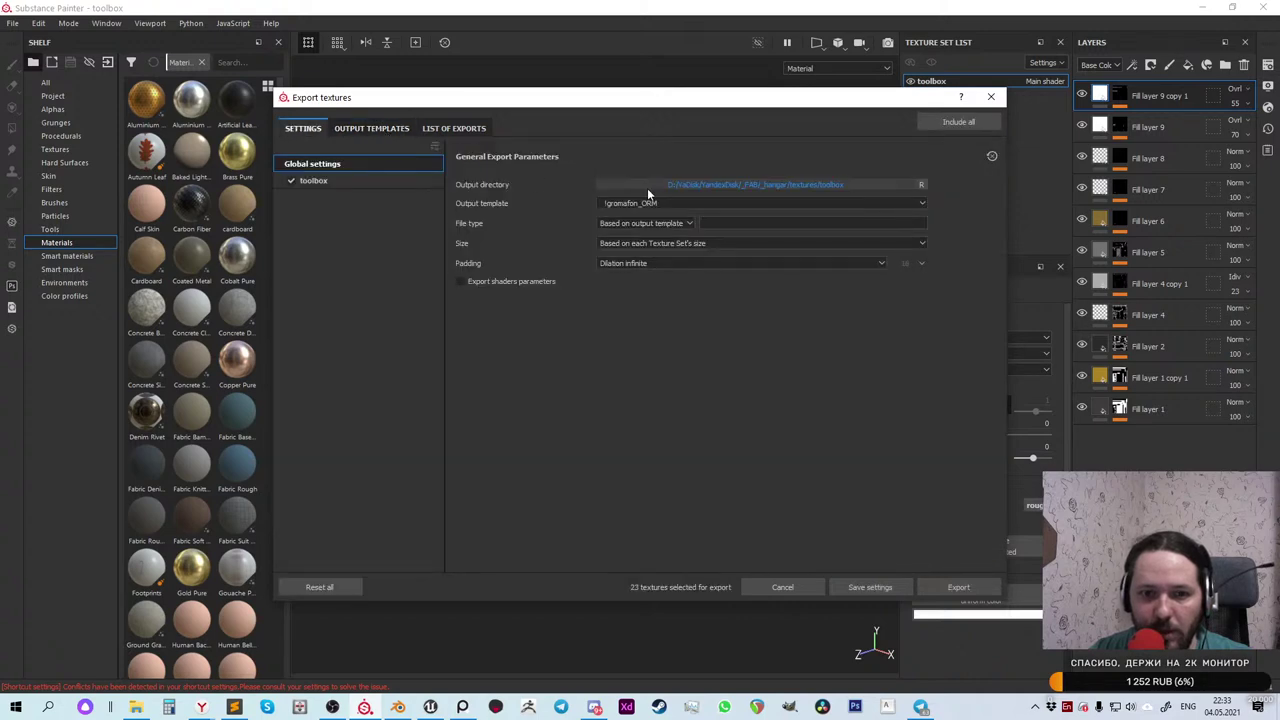
click(690, 203)
scroll(671, 260, down, 3)
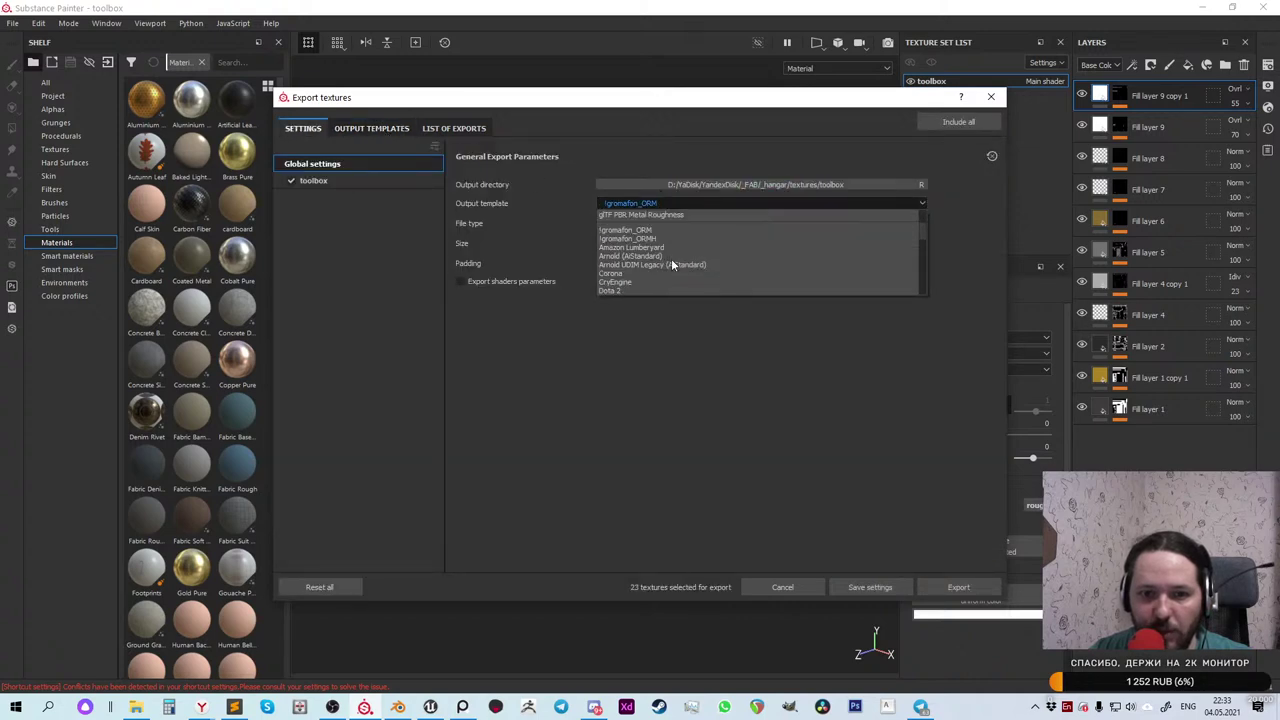
scroll(671, 258, down, 5)
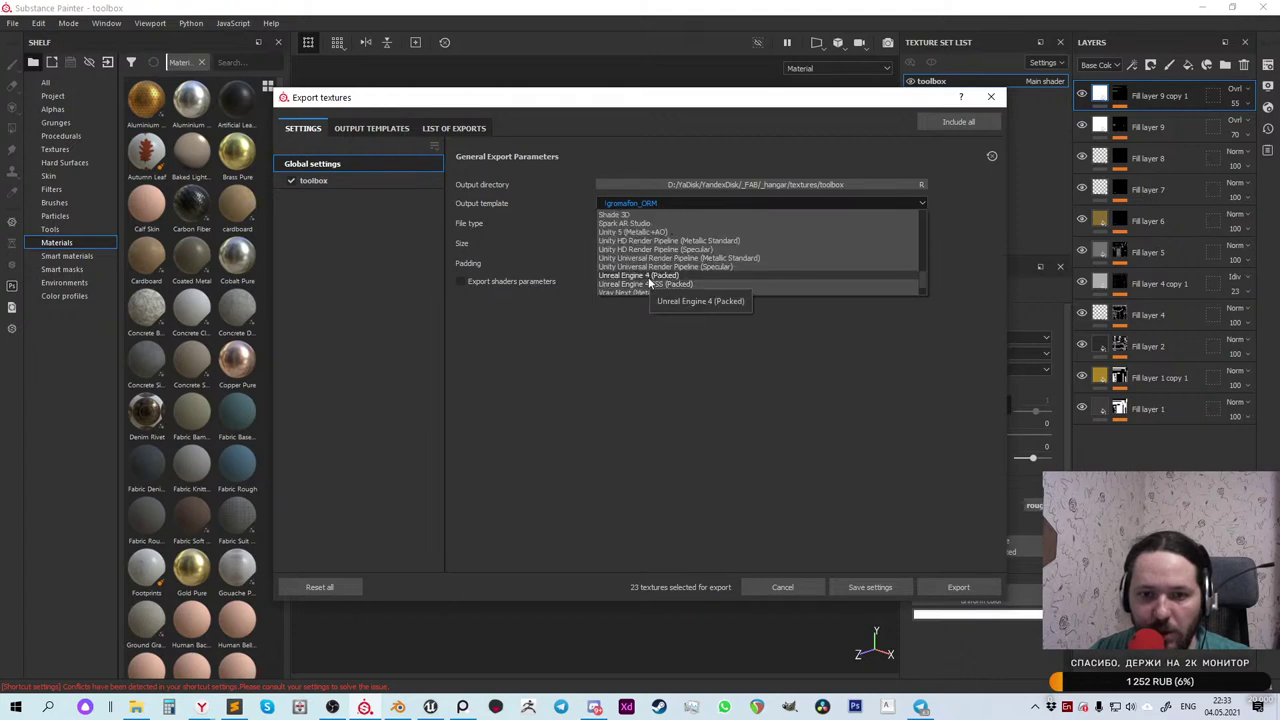
click(649, 275)
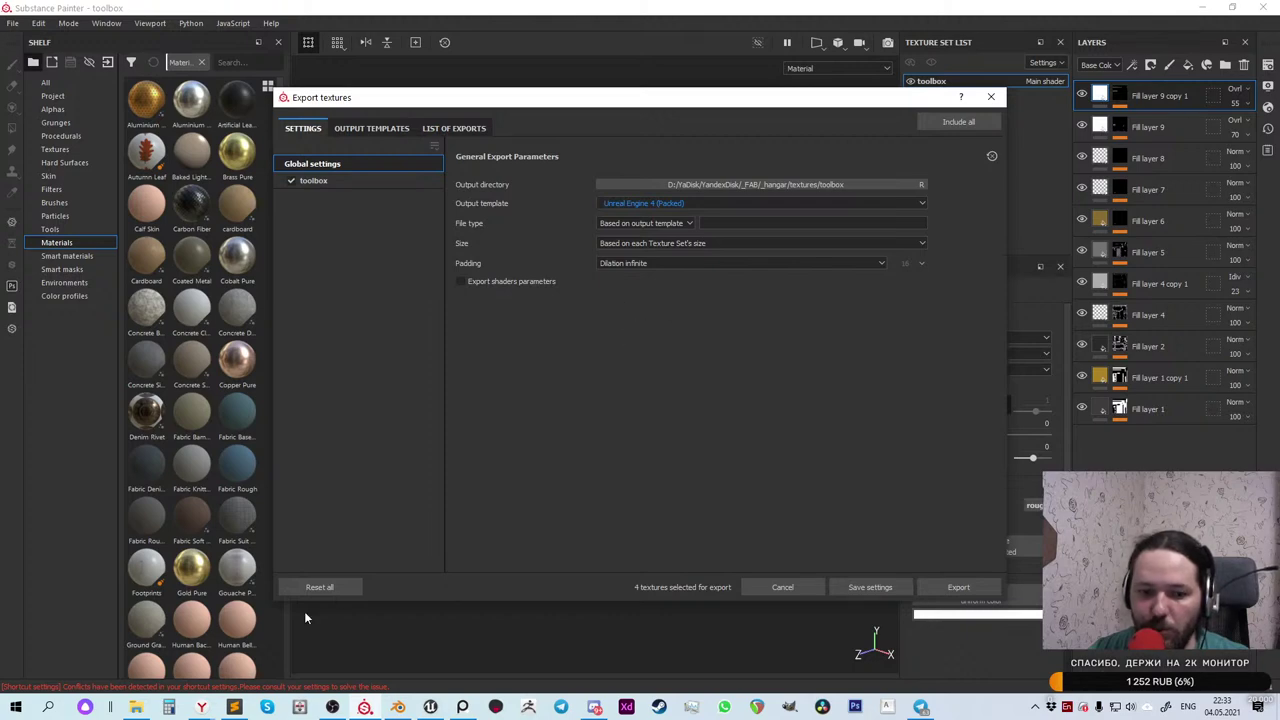
click(137, 706)
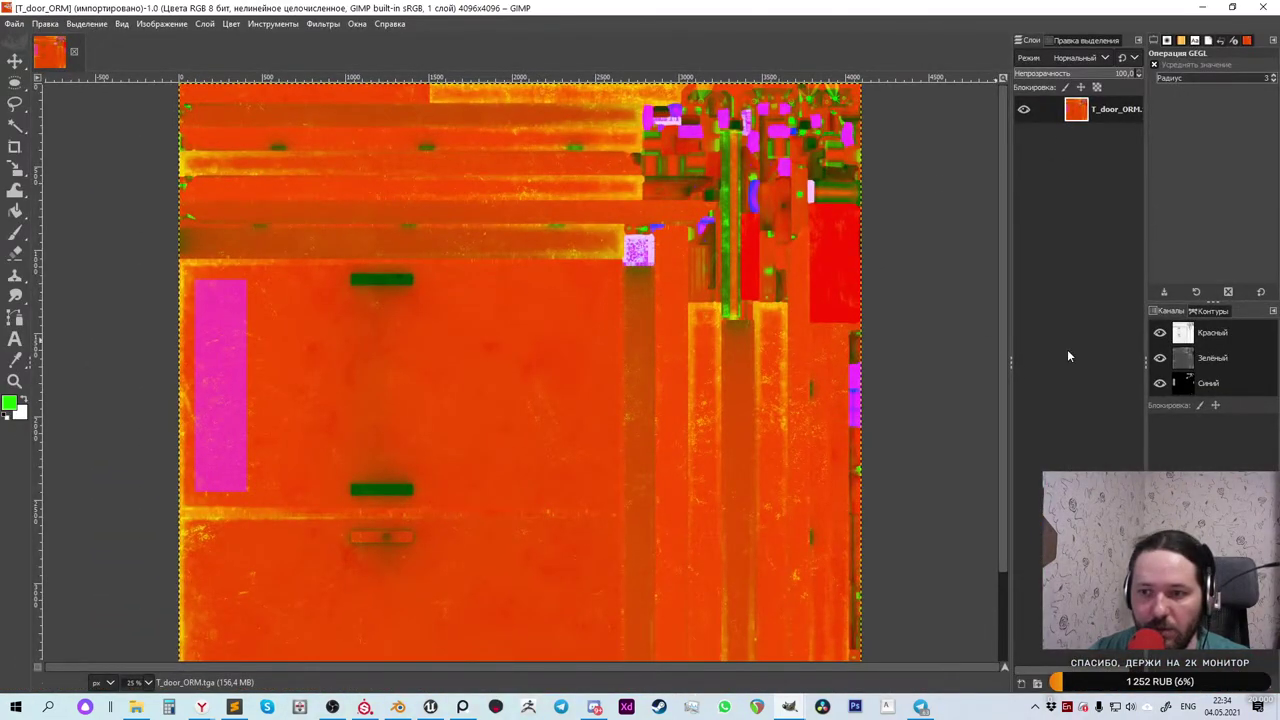
click(1160, 333)
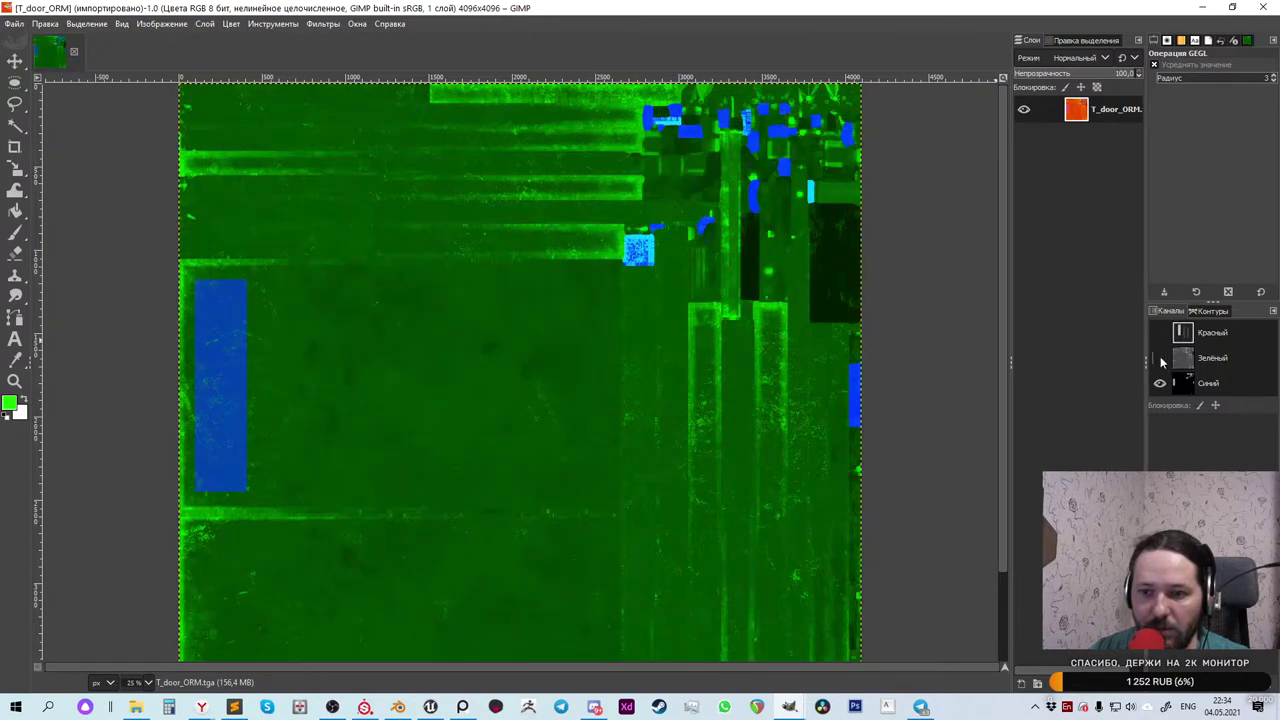
click(1160, 358)
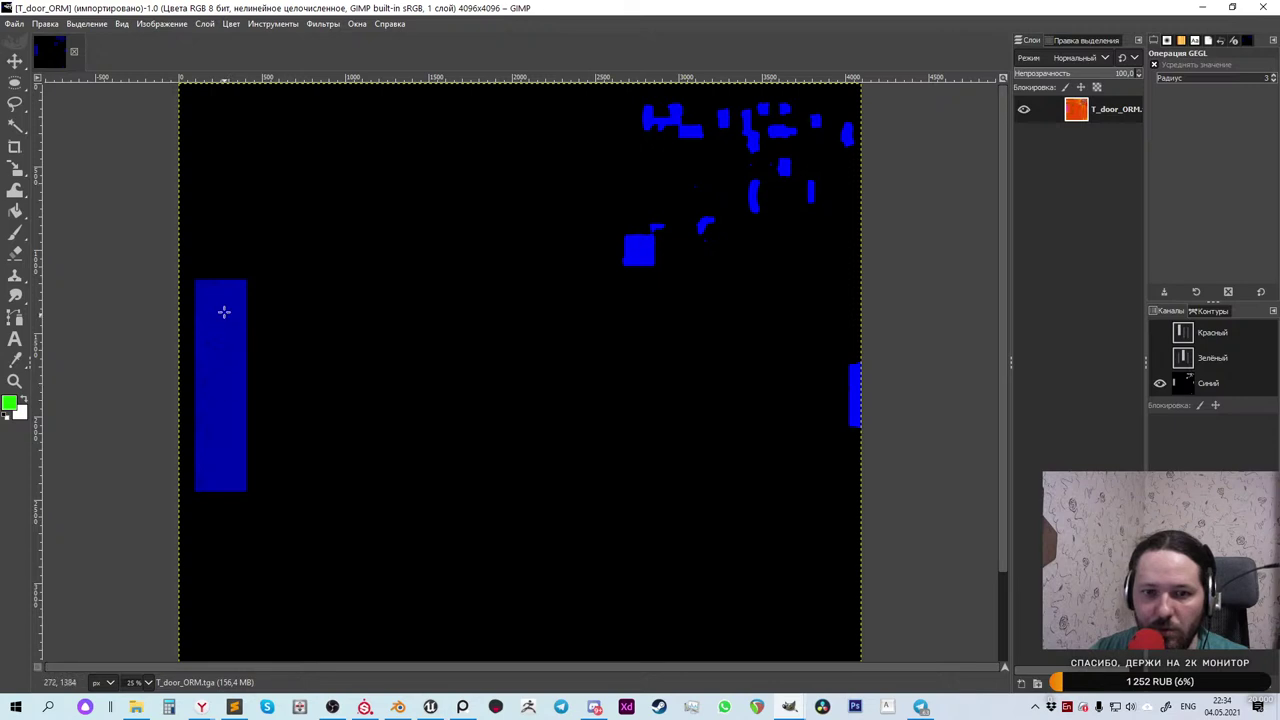
click(1160, 384)
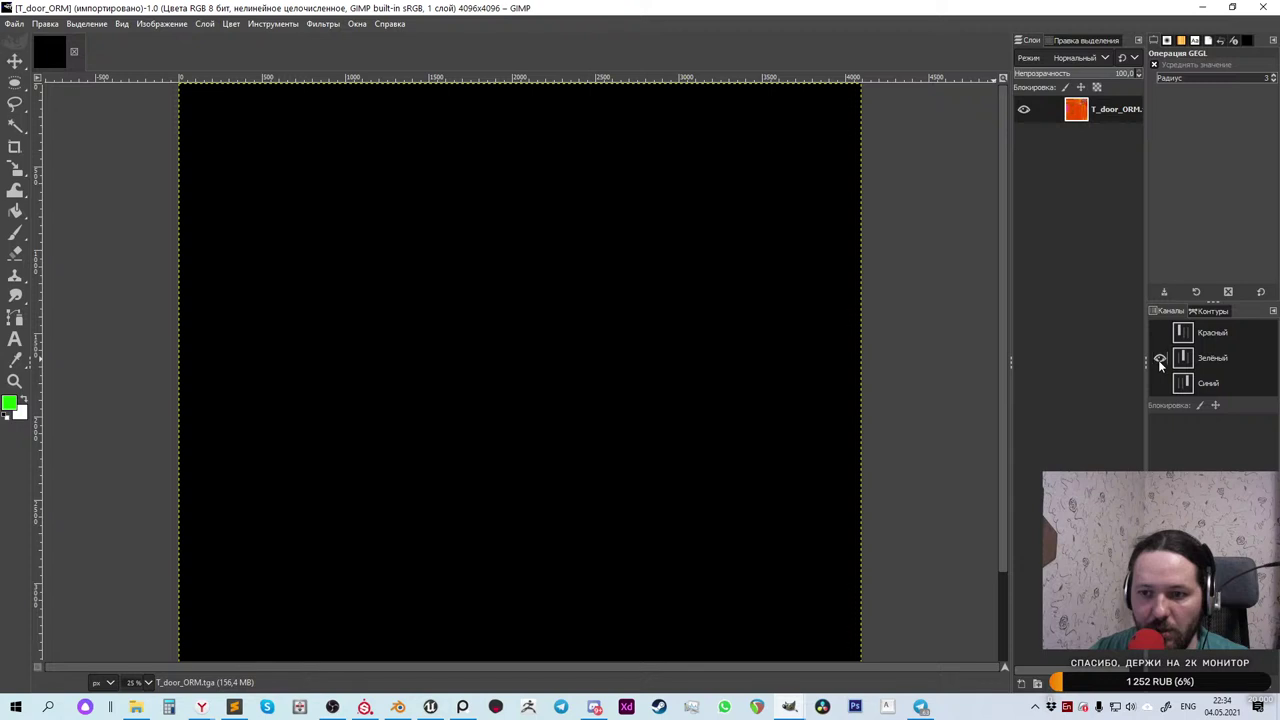
click(1160, 358)
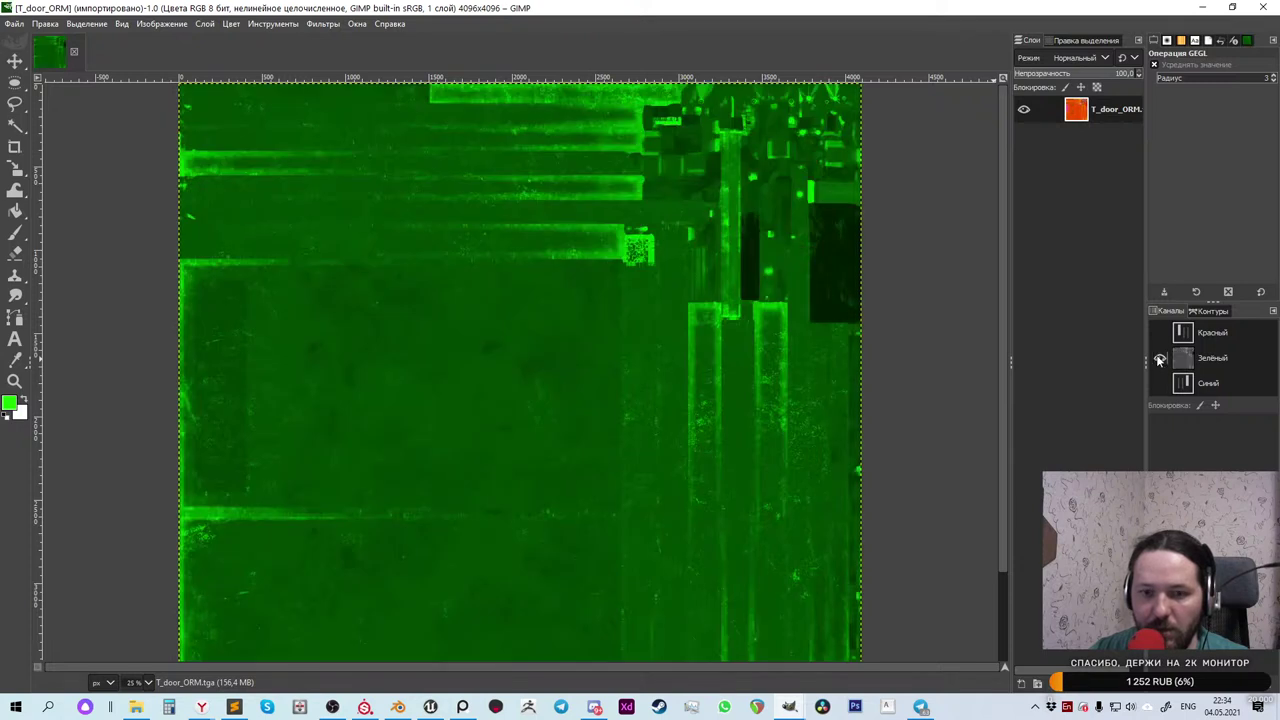
click(1160, 360)
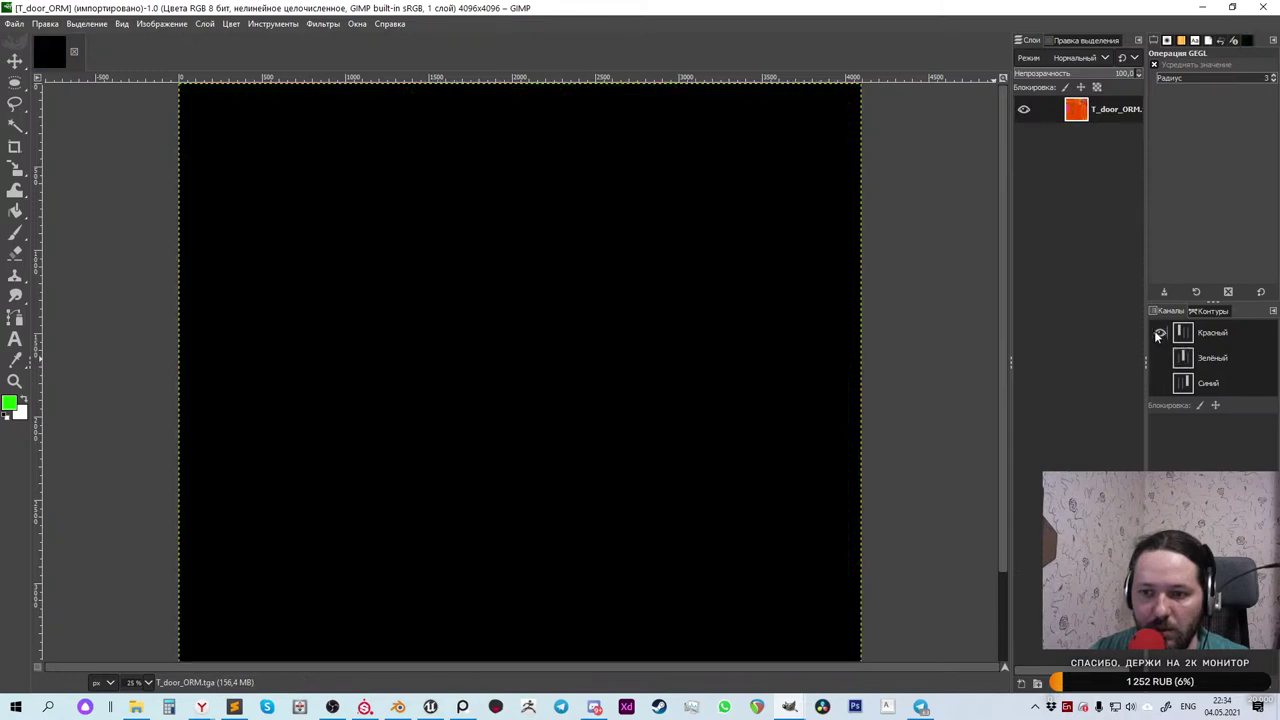
click(1160, 333)
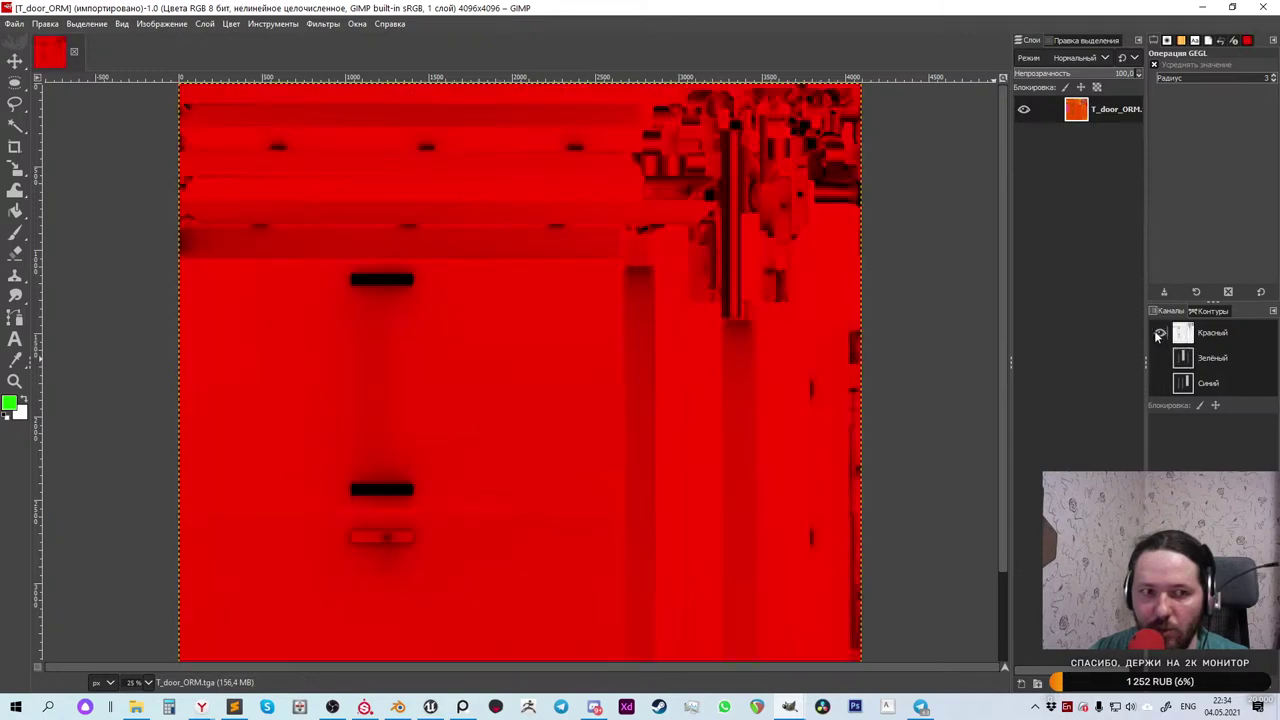
click(1160, 333)
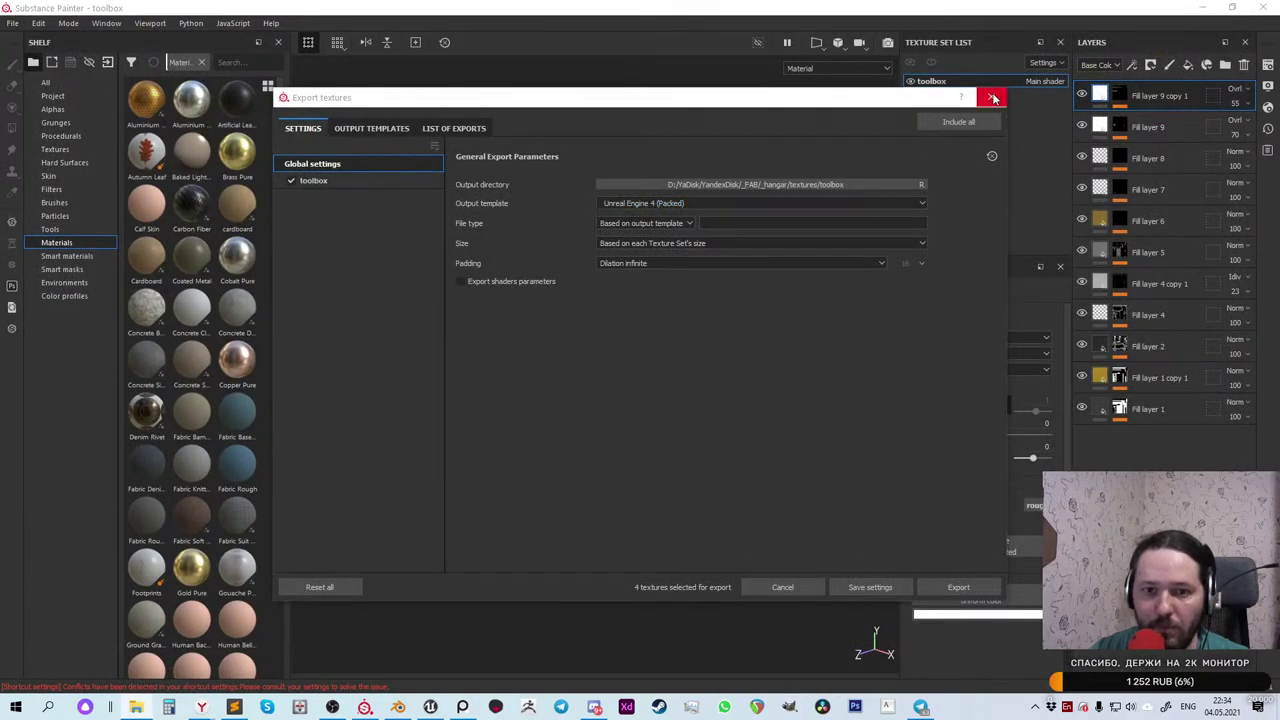
Step: Close the export dialog and bring the PureRef board of tower and antenna photos to the front
click(993, 97)
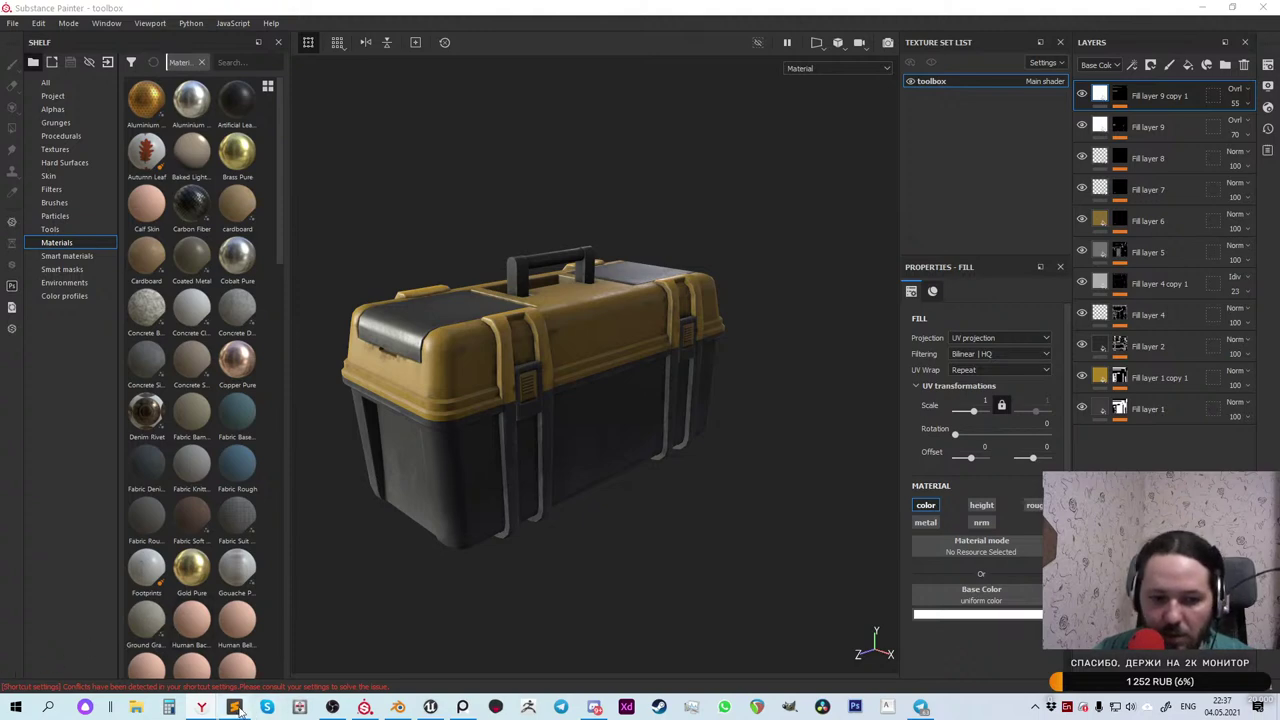
click(462, 707)
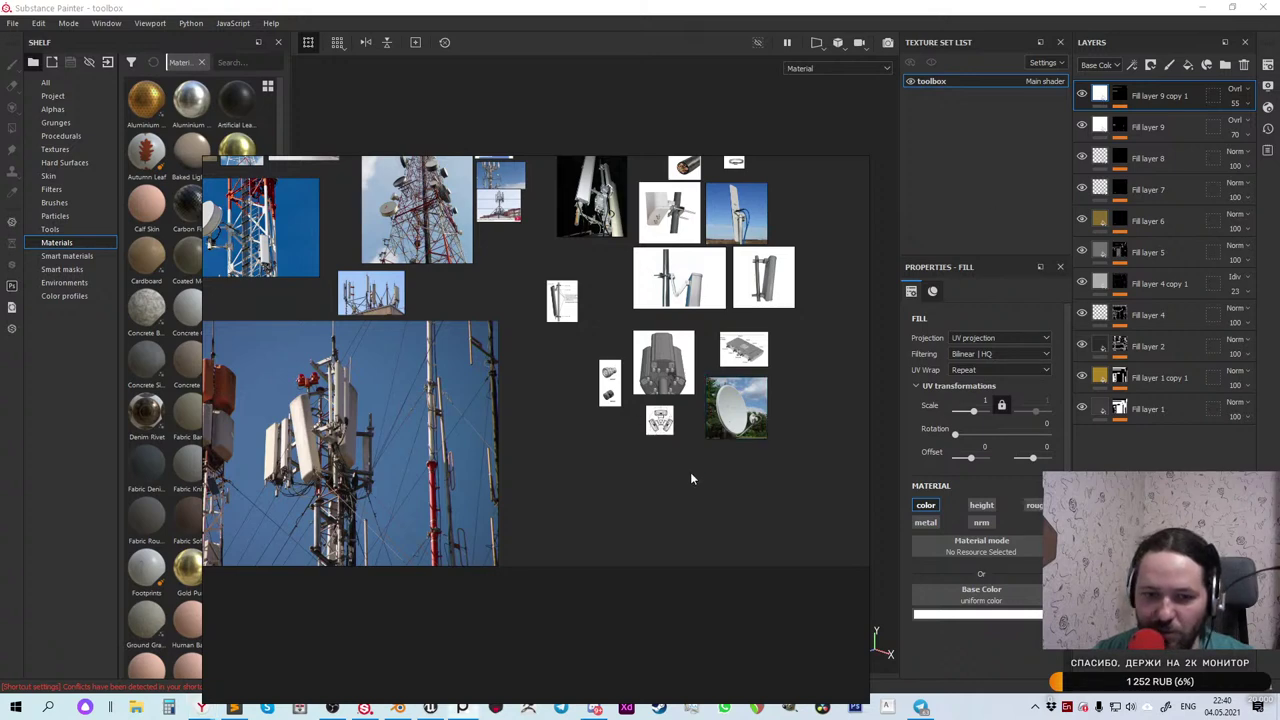
Step: Nudge the satellite dish image slightly and drag the PureRef window to the right
drag(735, 428, 744, 420)
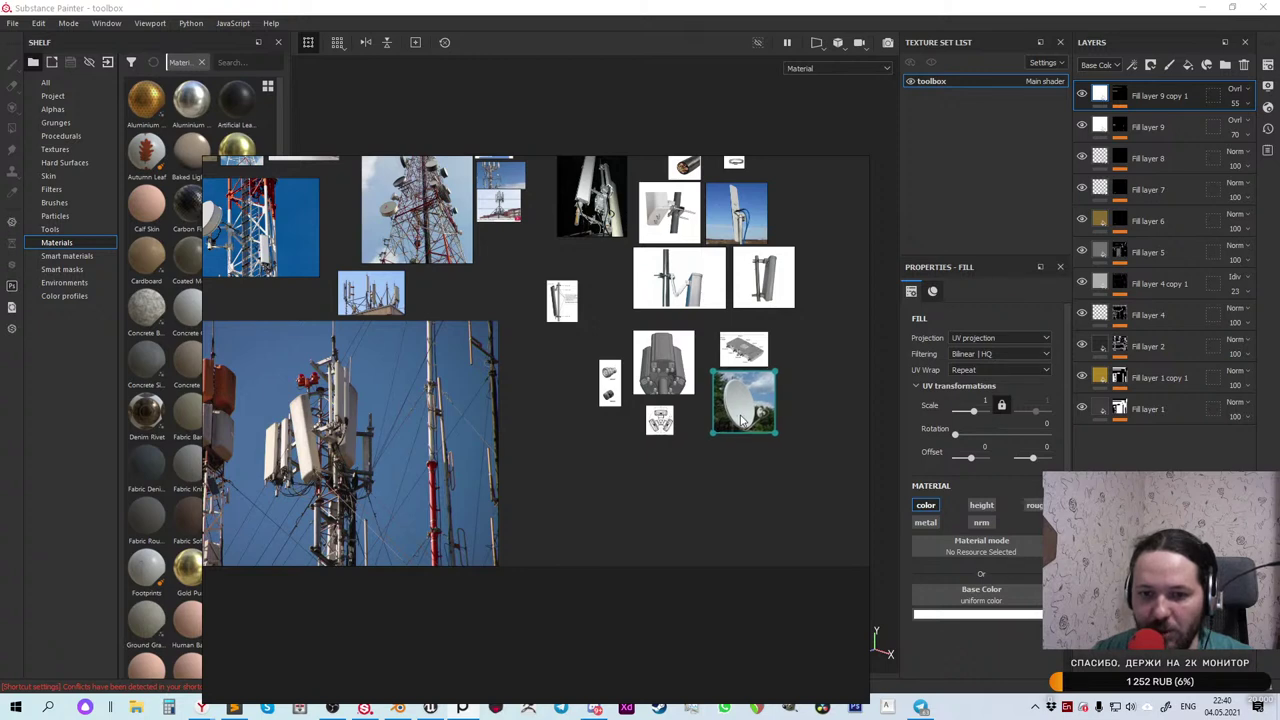
click(735, 465)
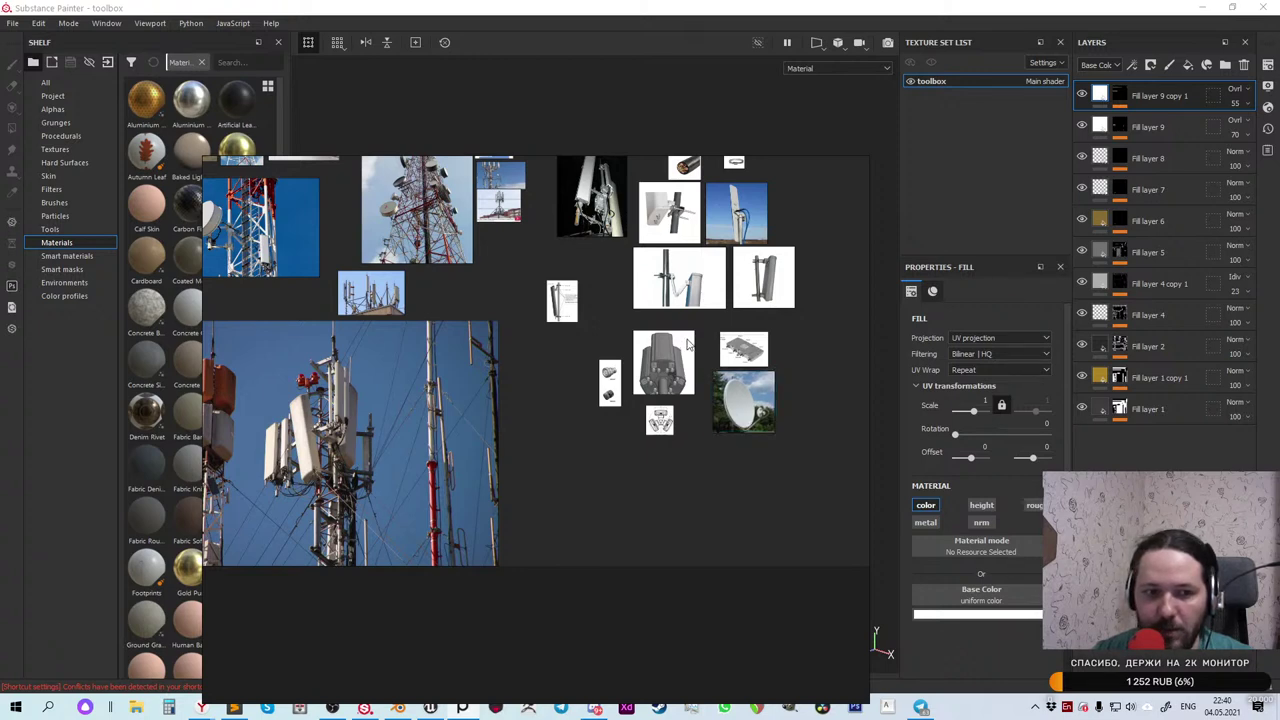
scroll(688, 347, down, 5)
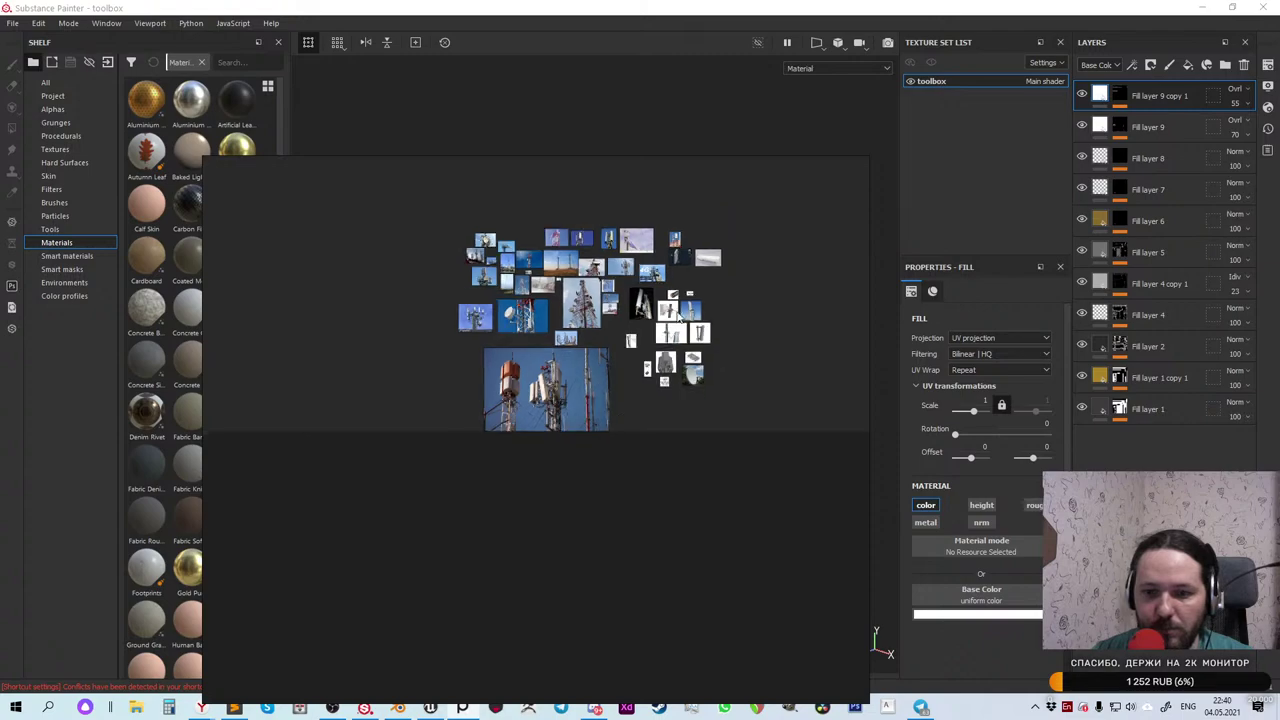
scroll(682, 305, up, 5)
scroll(727, 337, up, 5)
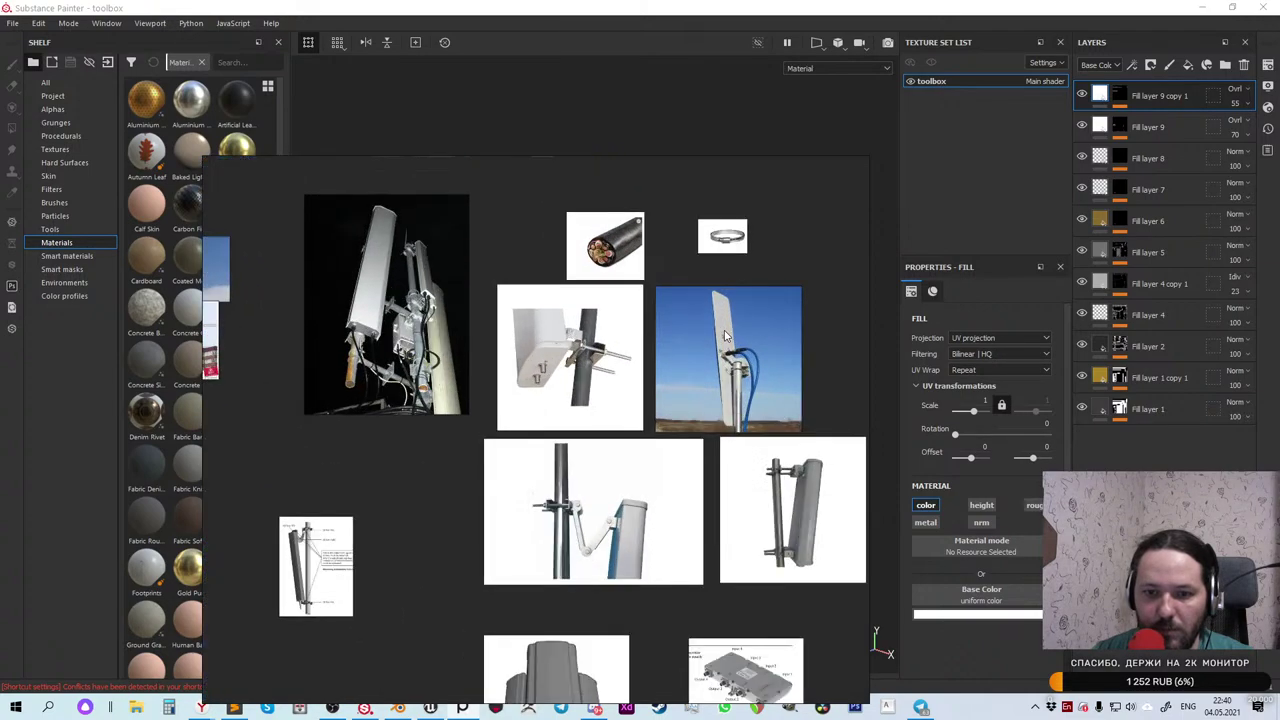
scroll(776, 321, down, 8)
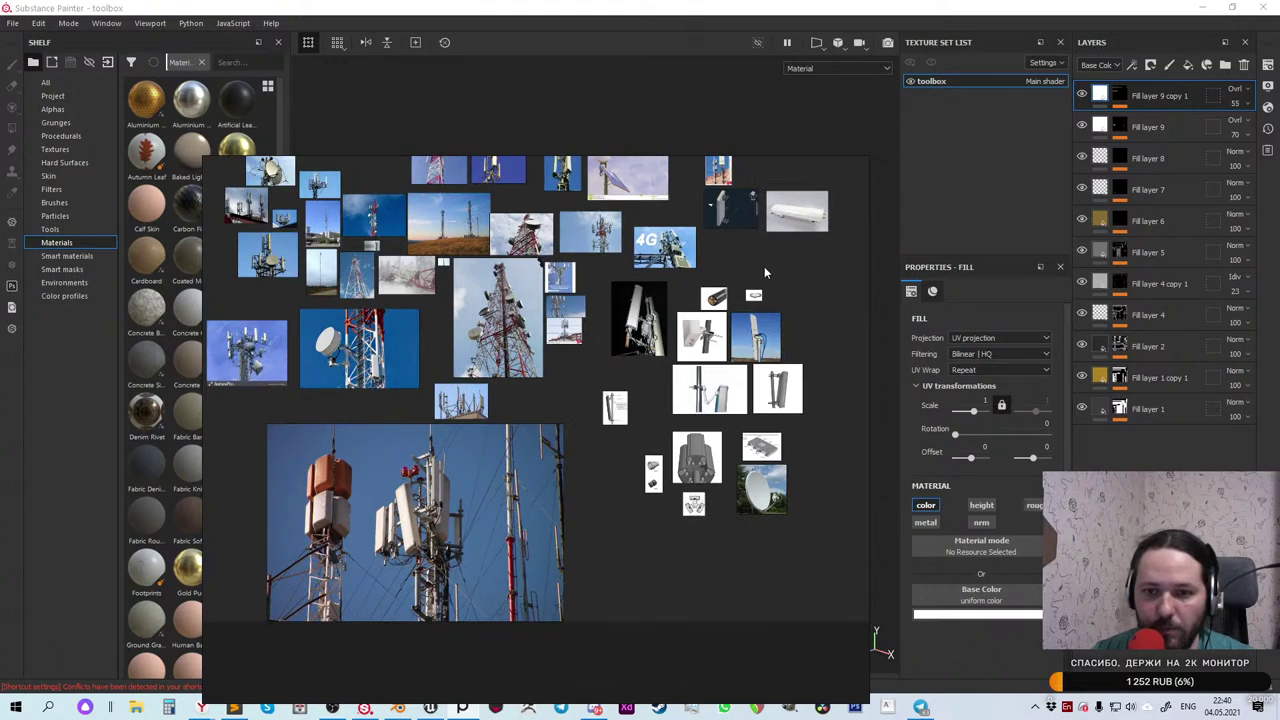
drag(764, 270, 1130, 155)
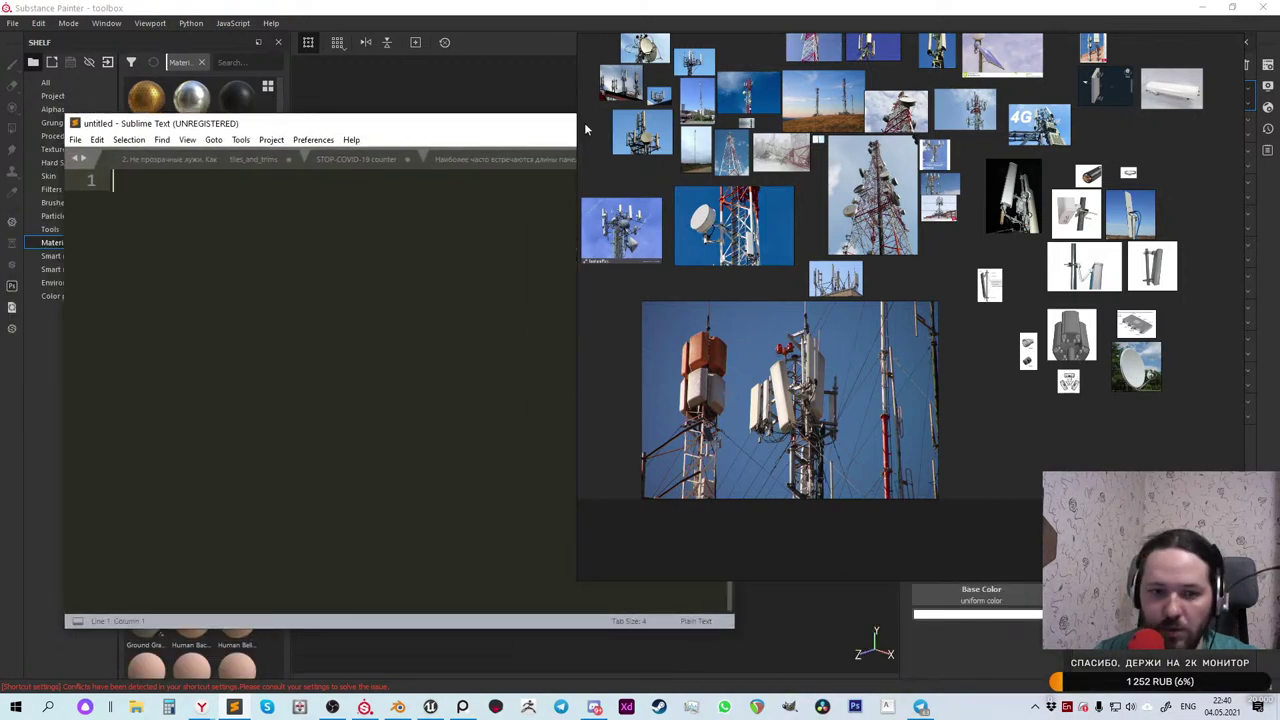
Step: Move and narrow the empty note so it sits beside the reference board
drag(546, 114, 398, 146)
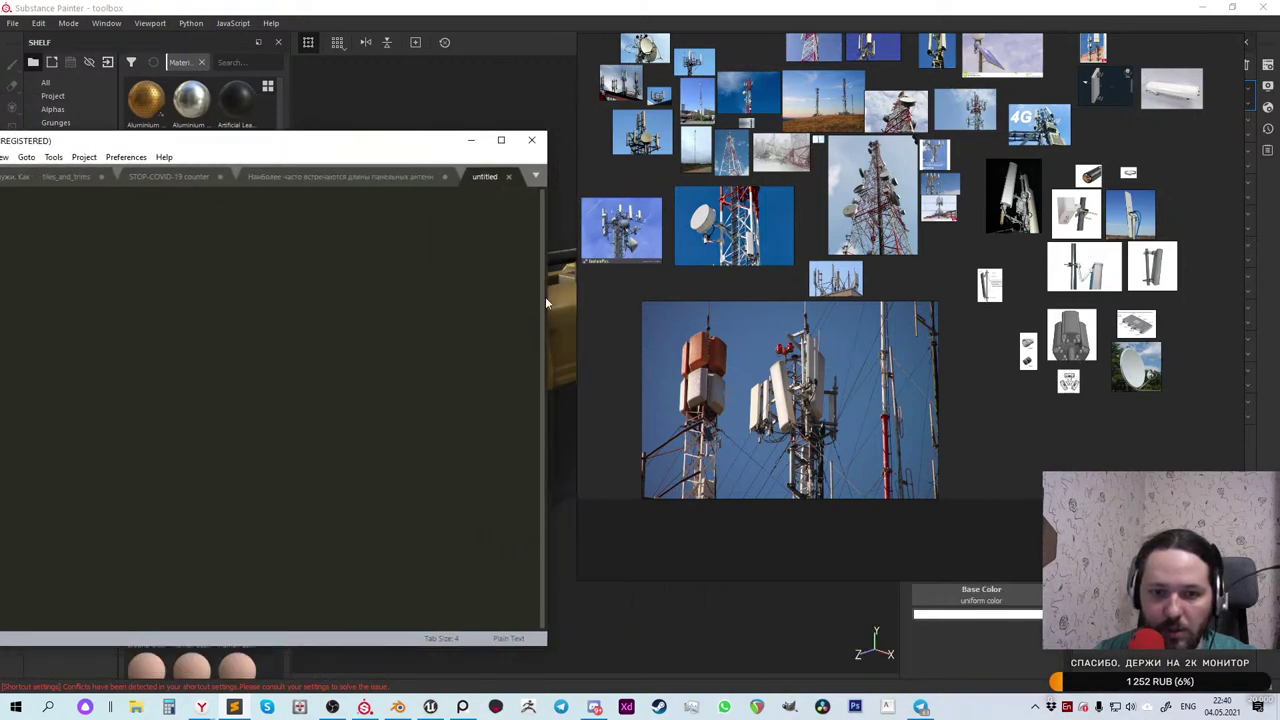
drag(551, 308, 281, 308)
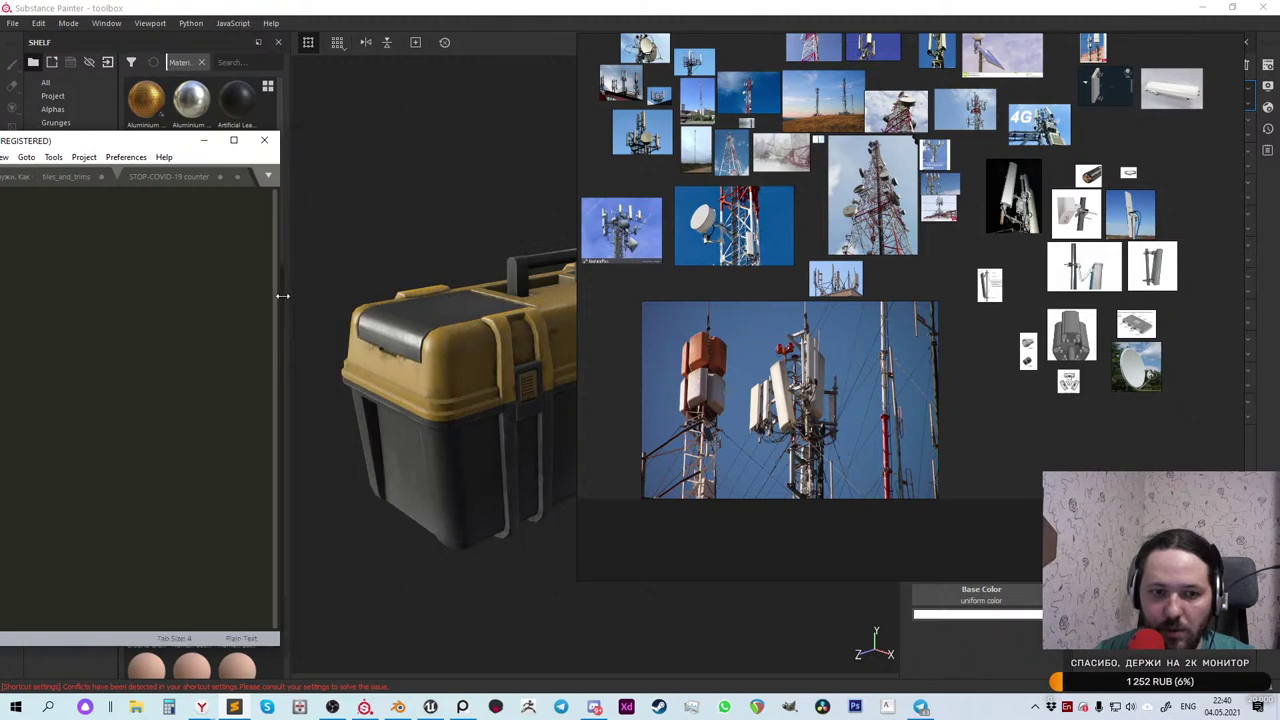
drag(130, 143, 374, 62)
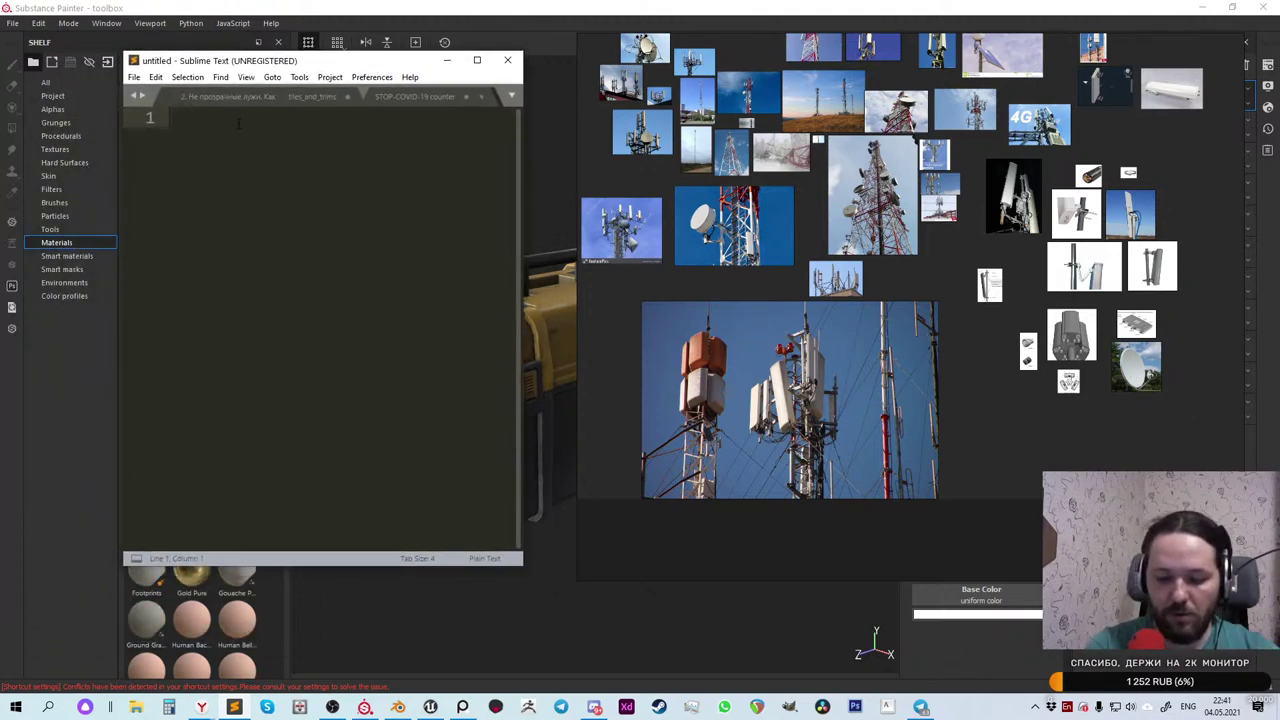
Step: Type the first two items: '2-3 секторные плоские антены' and 'ферма-вышка, сегменты с расной покраской'
text(2-3)
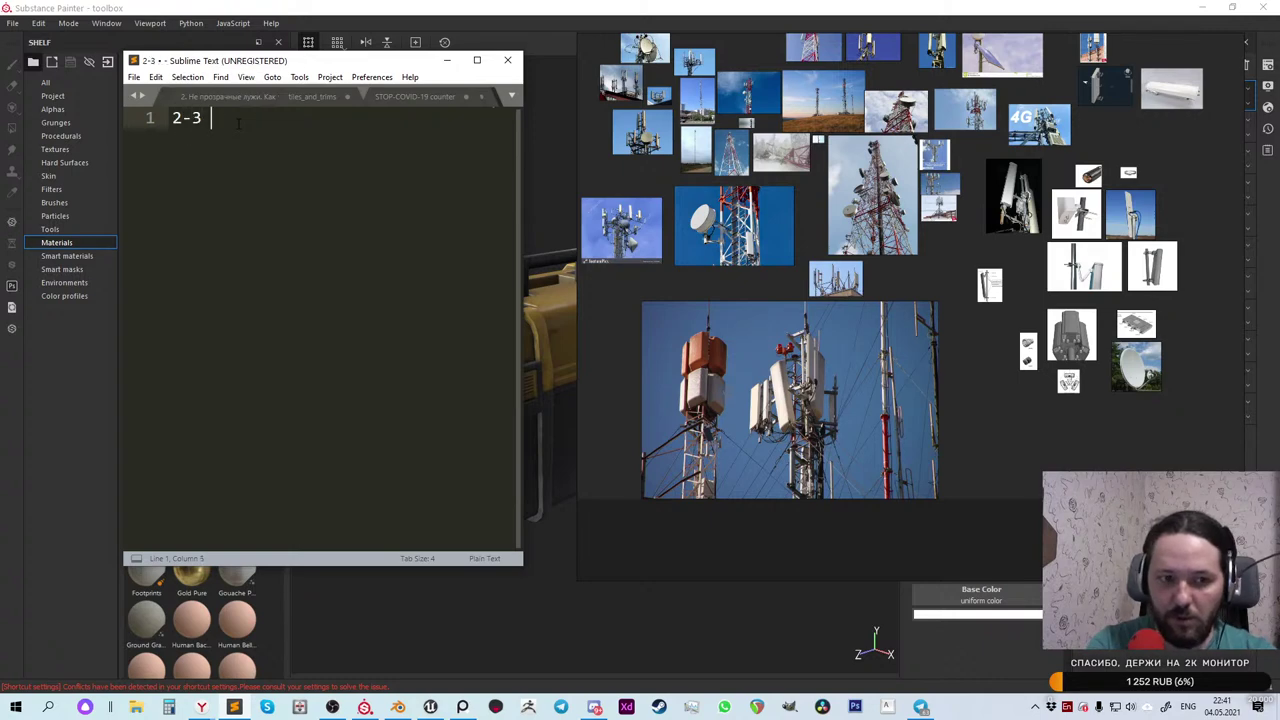
text( секторные п)
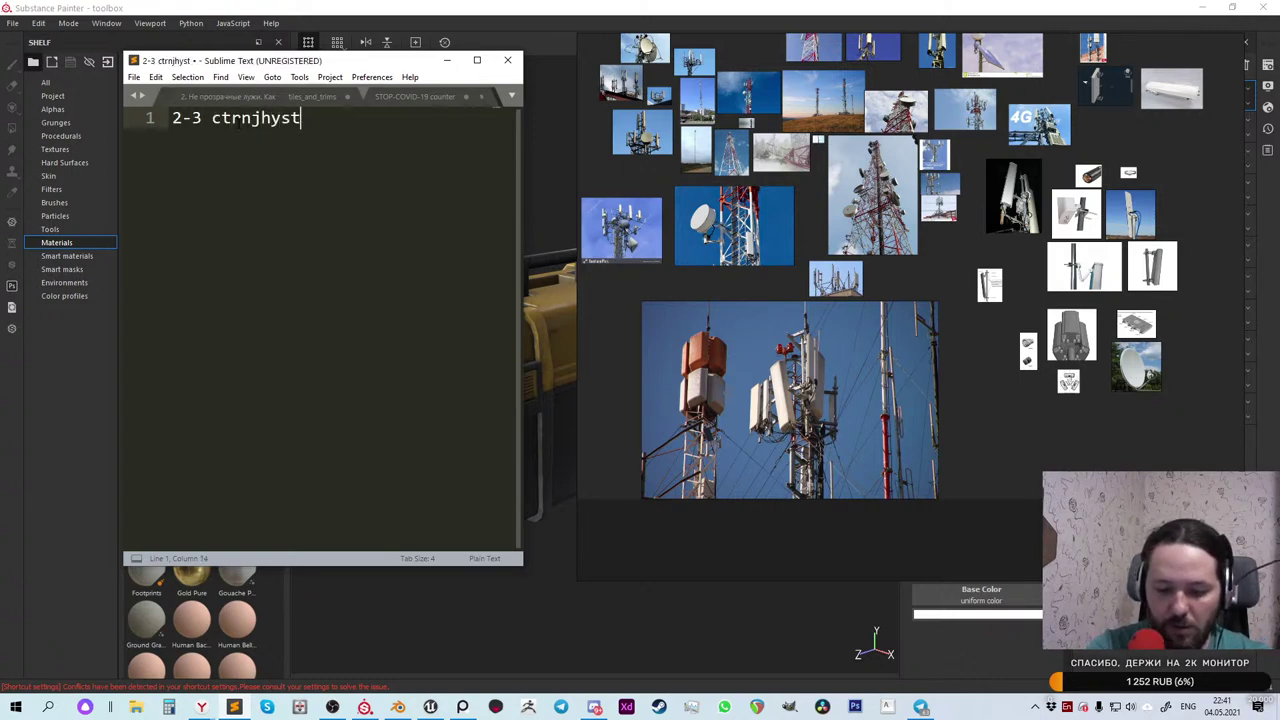
text(лоские антены)
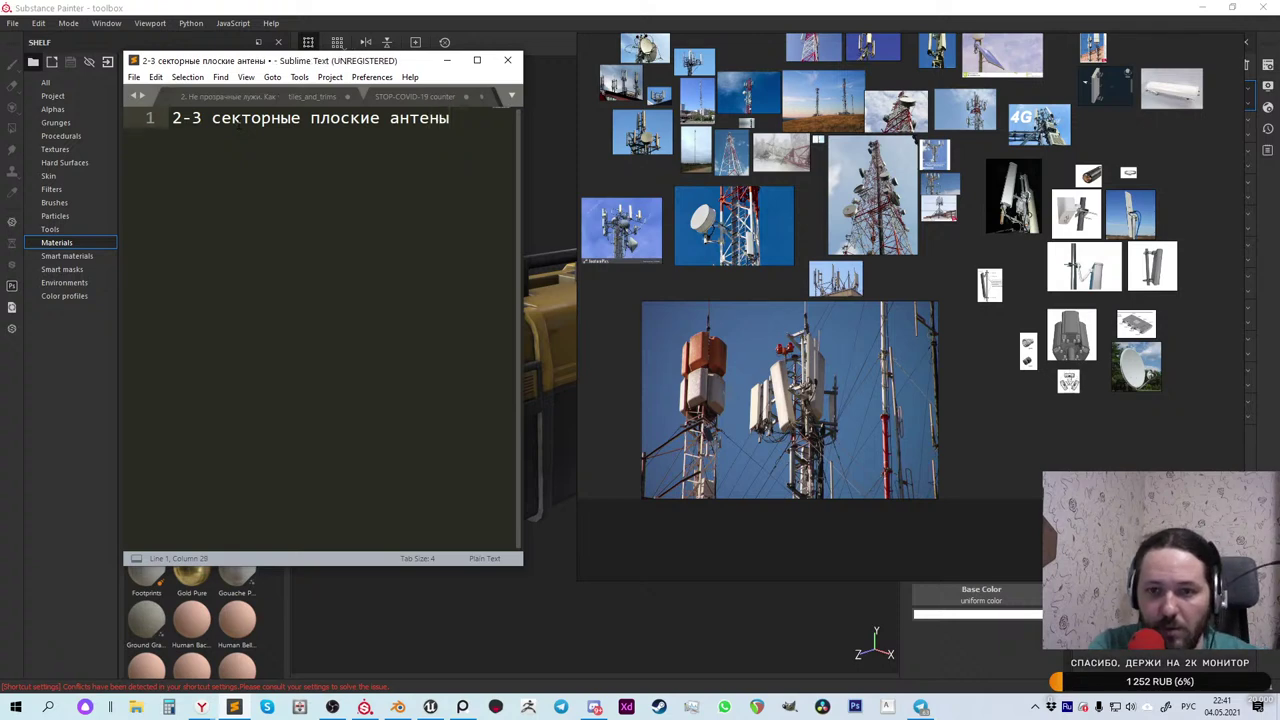
key(Return)
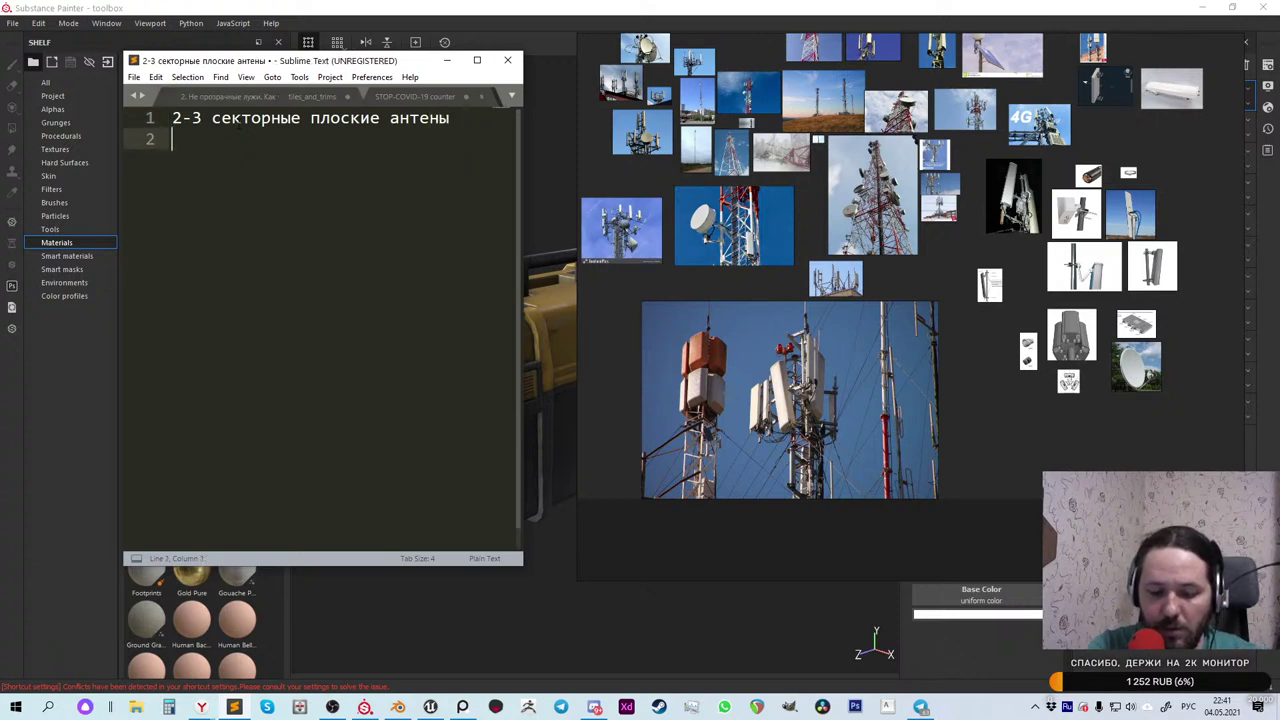
text(ф)
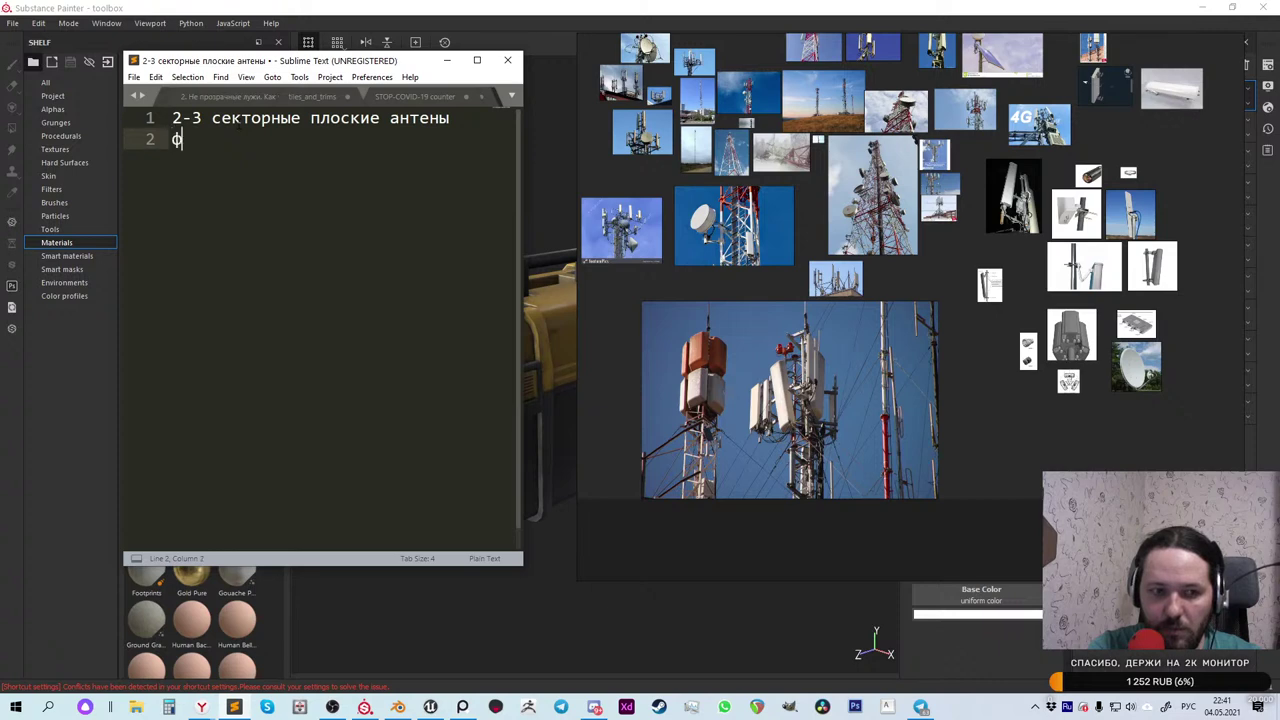
text(ерм)
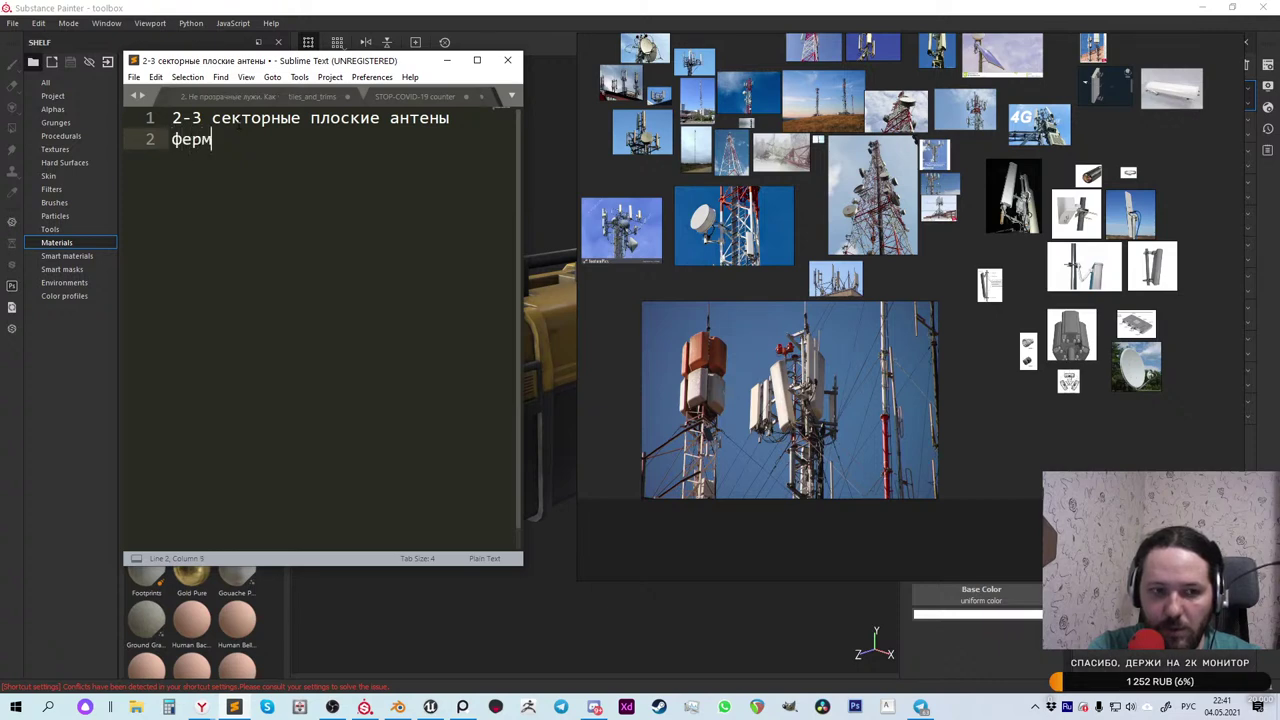
text(а-вышка)
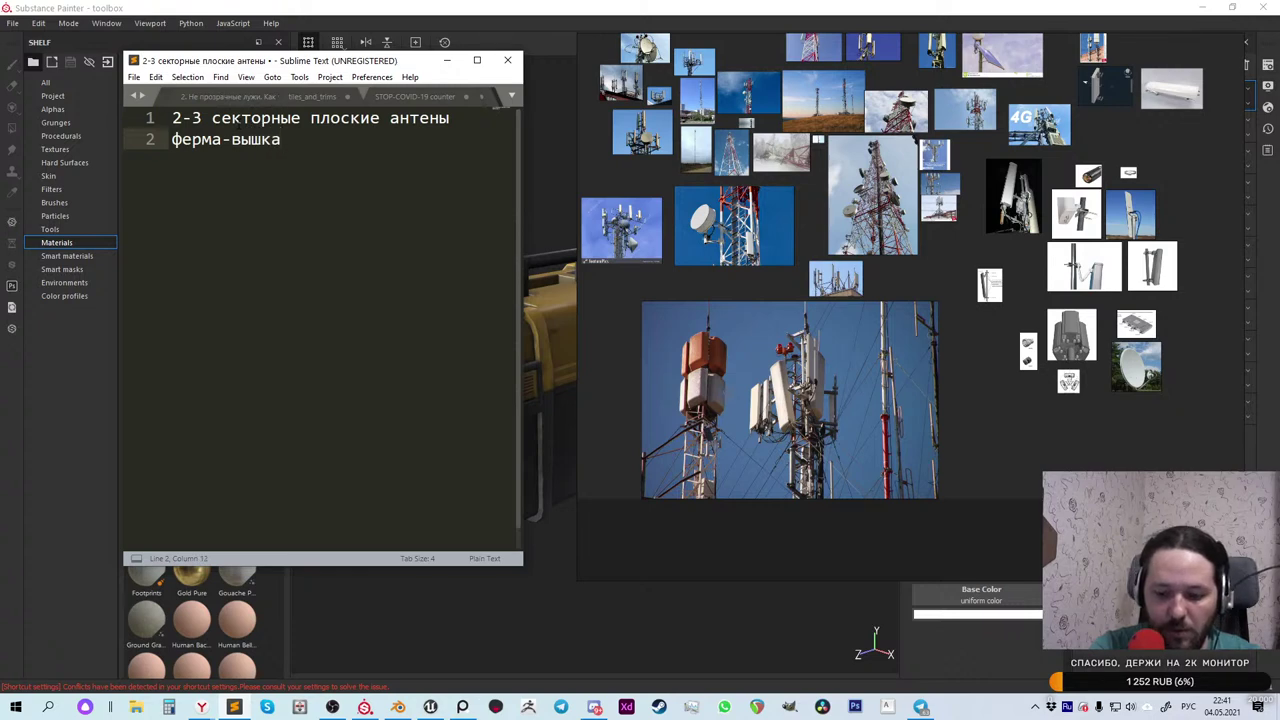
text(, сег)
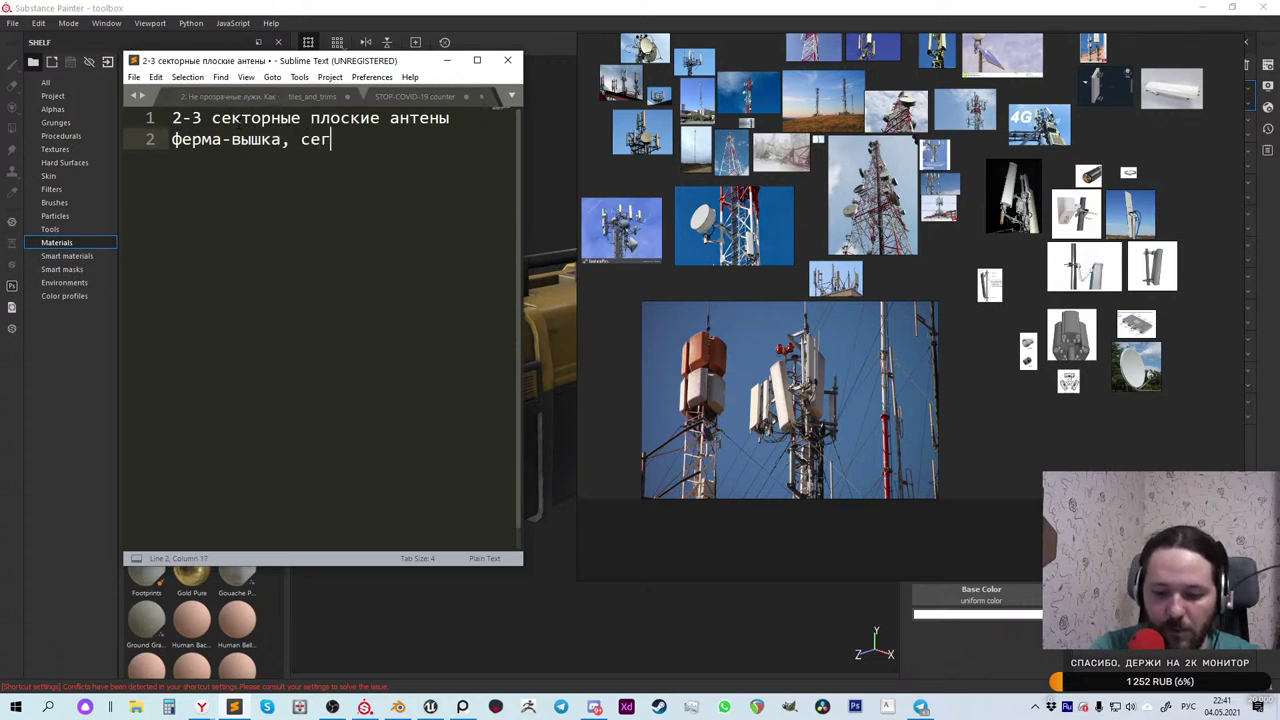
text(менты с рас)
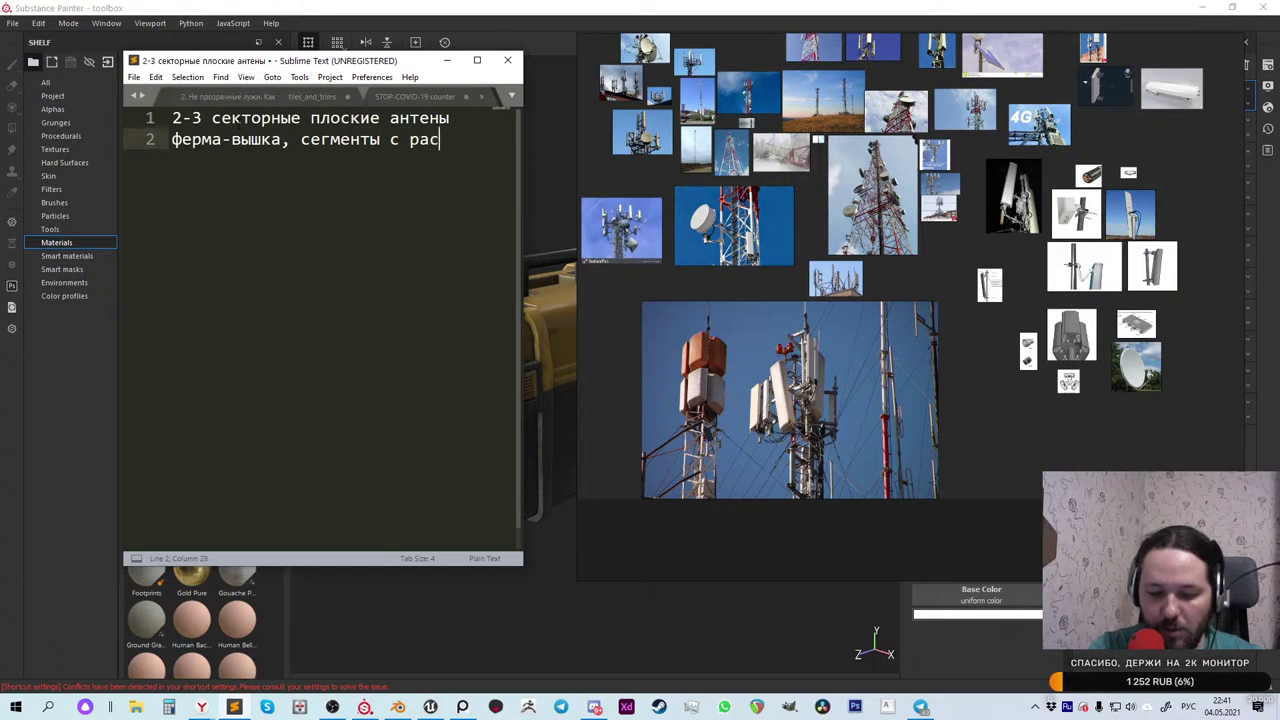
text(ной покраской)
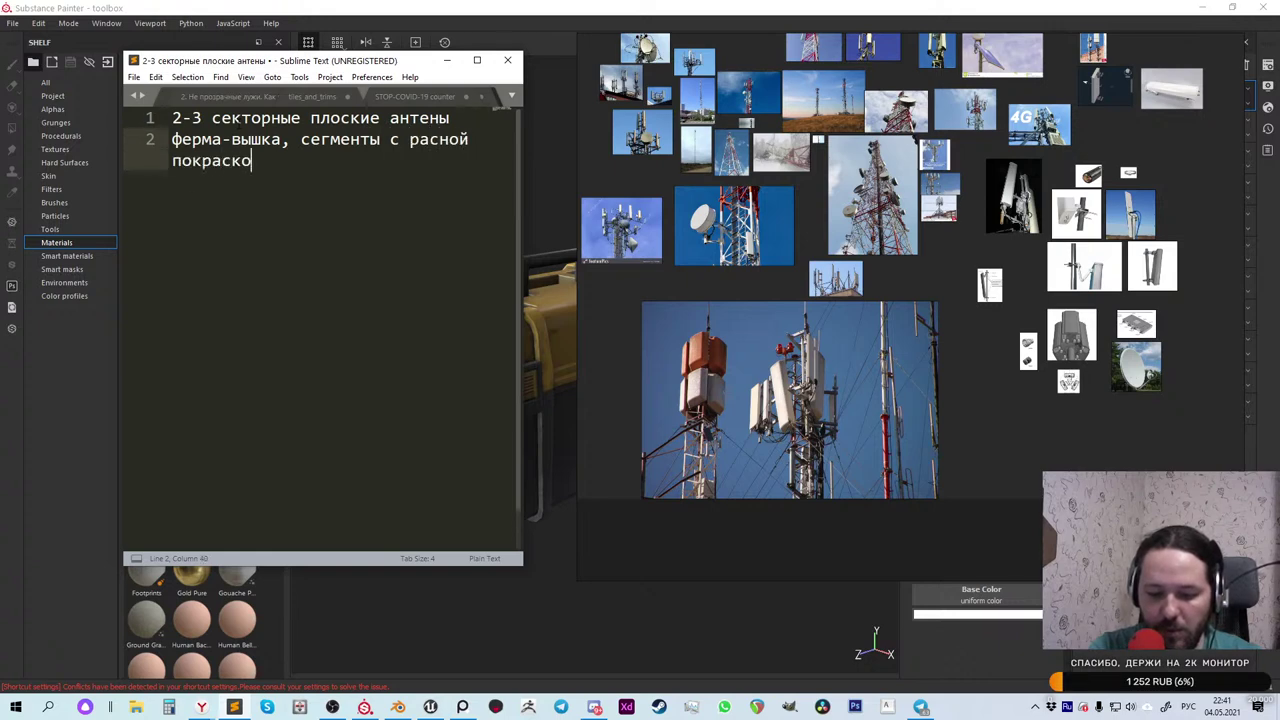
key(Return)
Step: Put a leading dash on the first two lines and on the empty third line
key(Up)
key(Up)
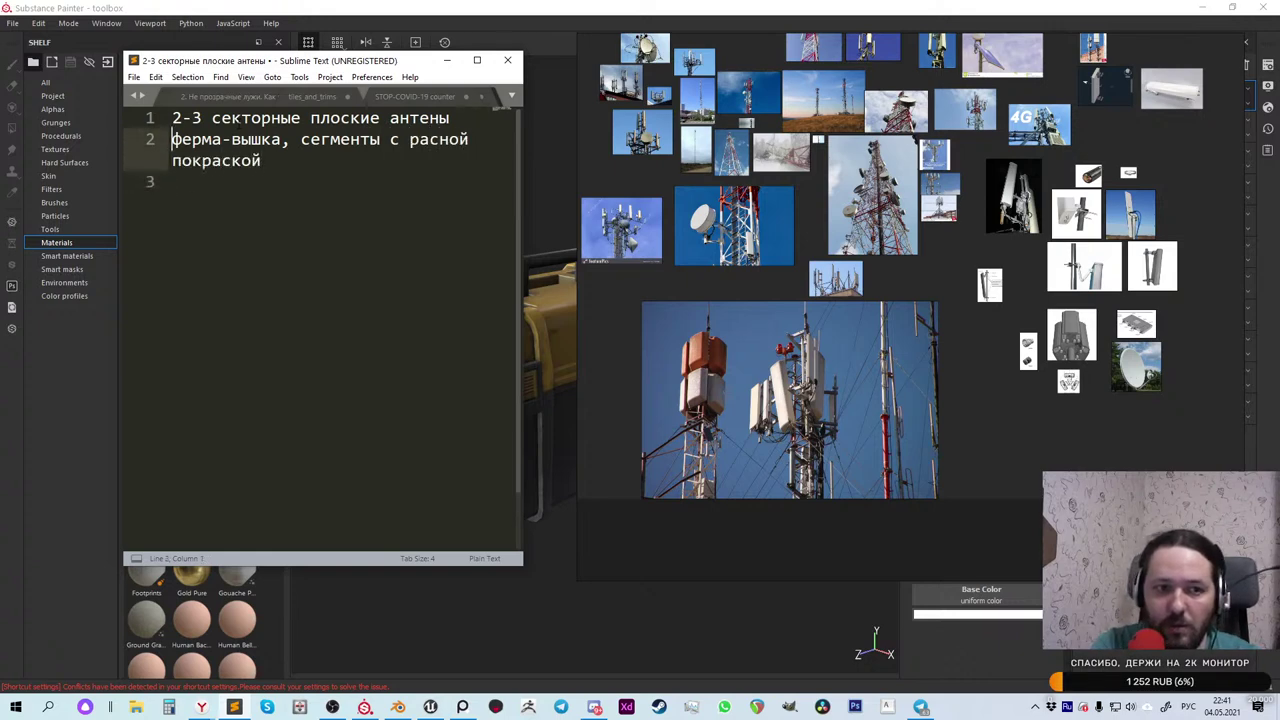
key(Up)
text(-)
key(Down)
key(Left)
text(-)
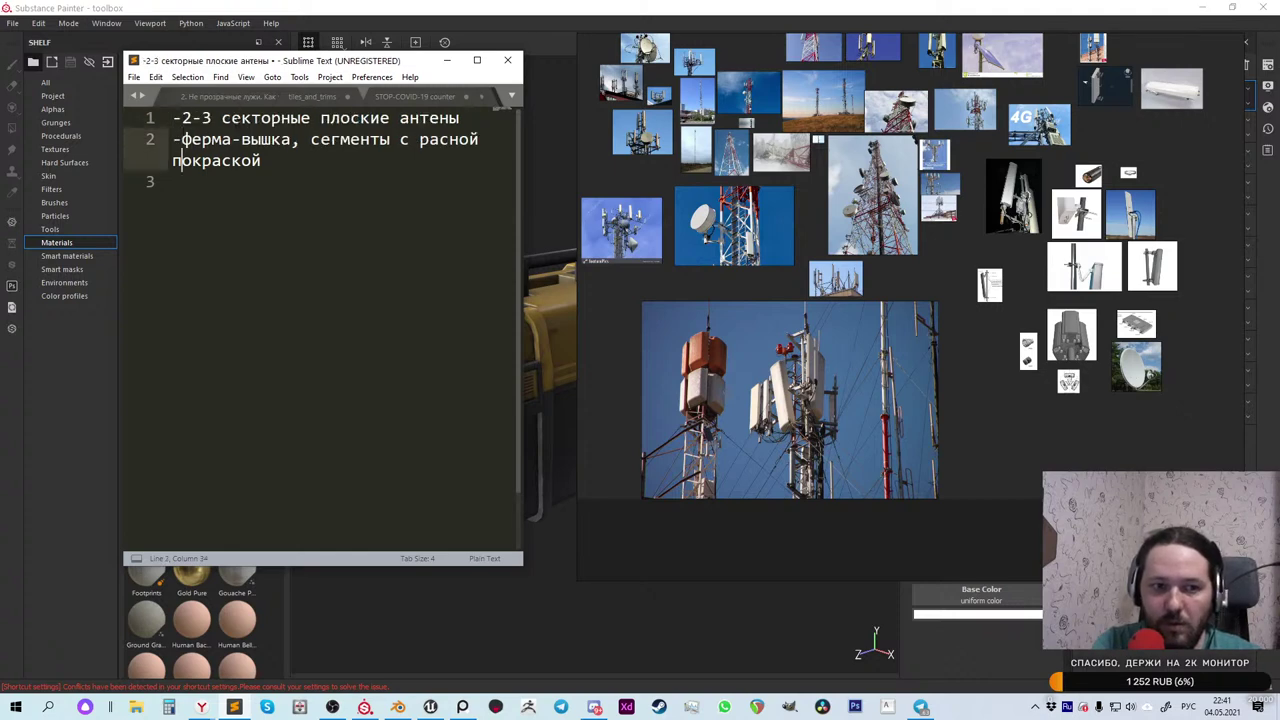
key(Down)
key(Down)
Step: Add the items 'антенна в форме барабаны', '-кронштейны для антен' and '-солнечная панель'
text(-)
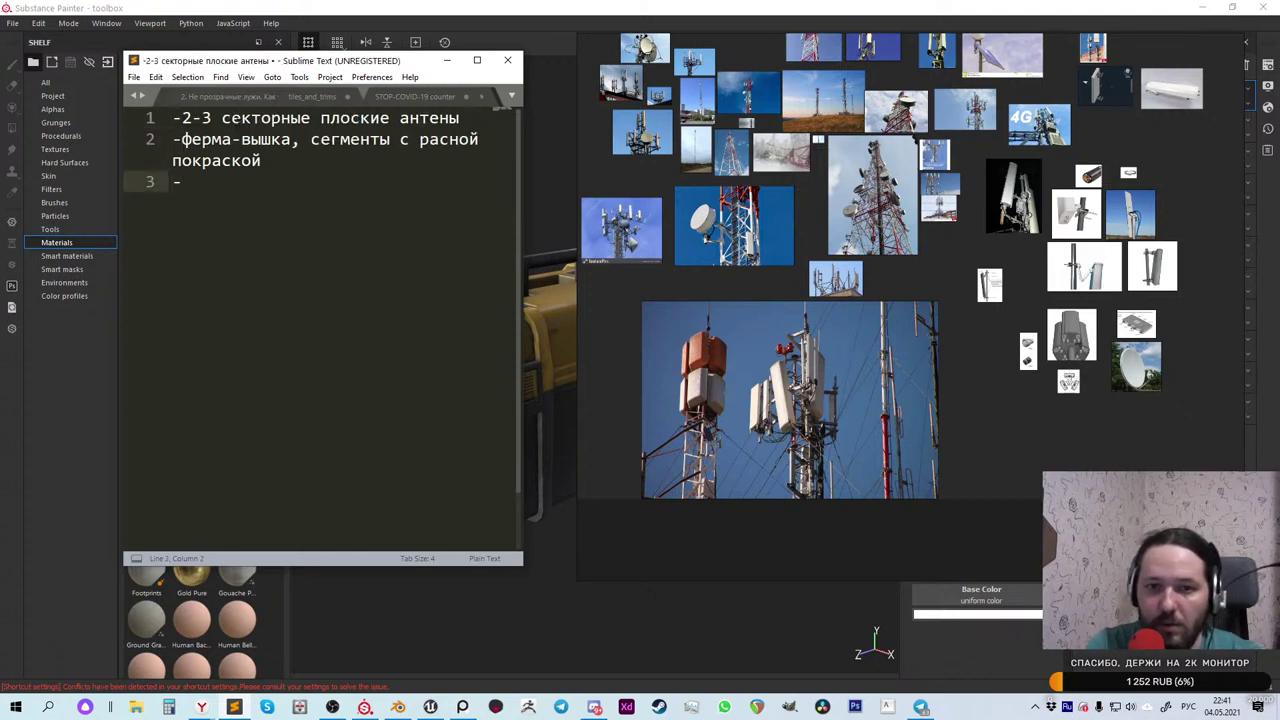
text(б)
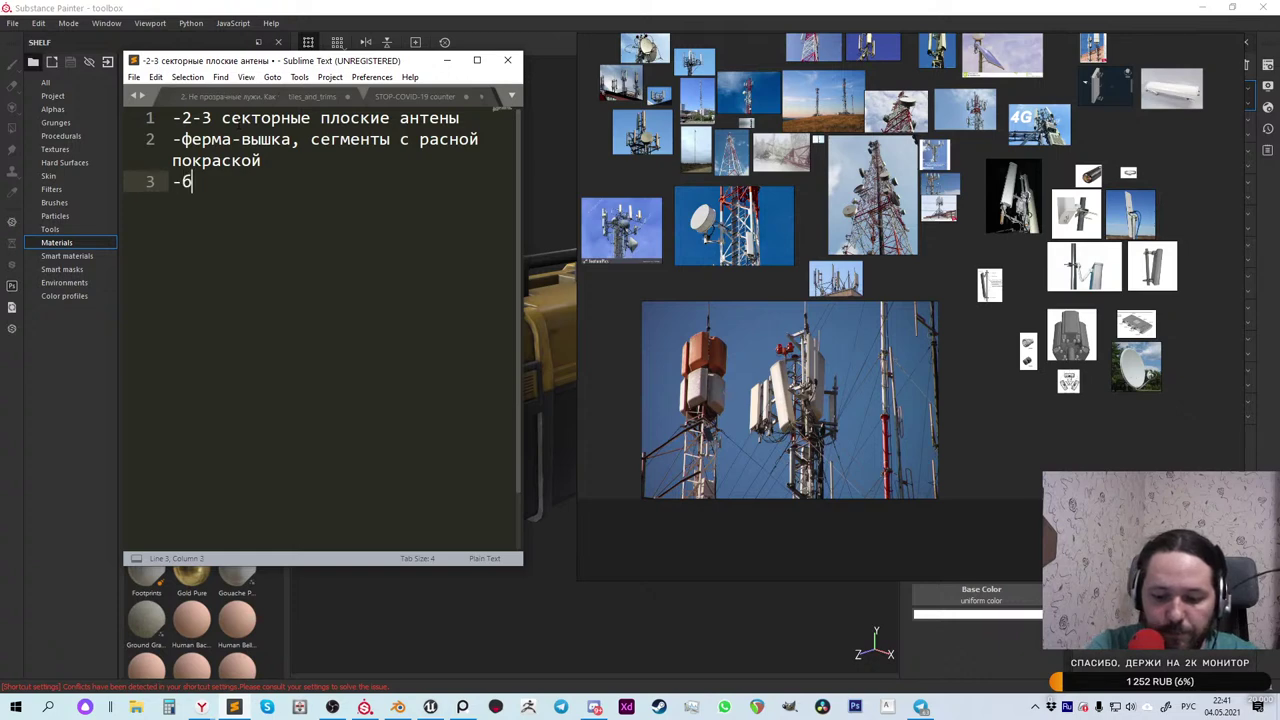
key(BackSpace)
text(антенна)
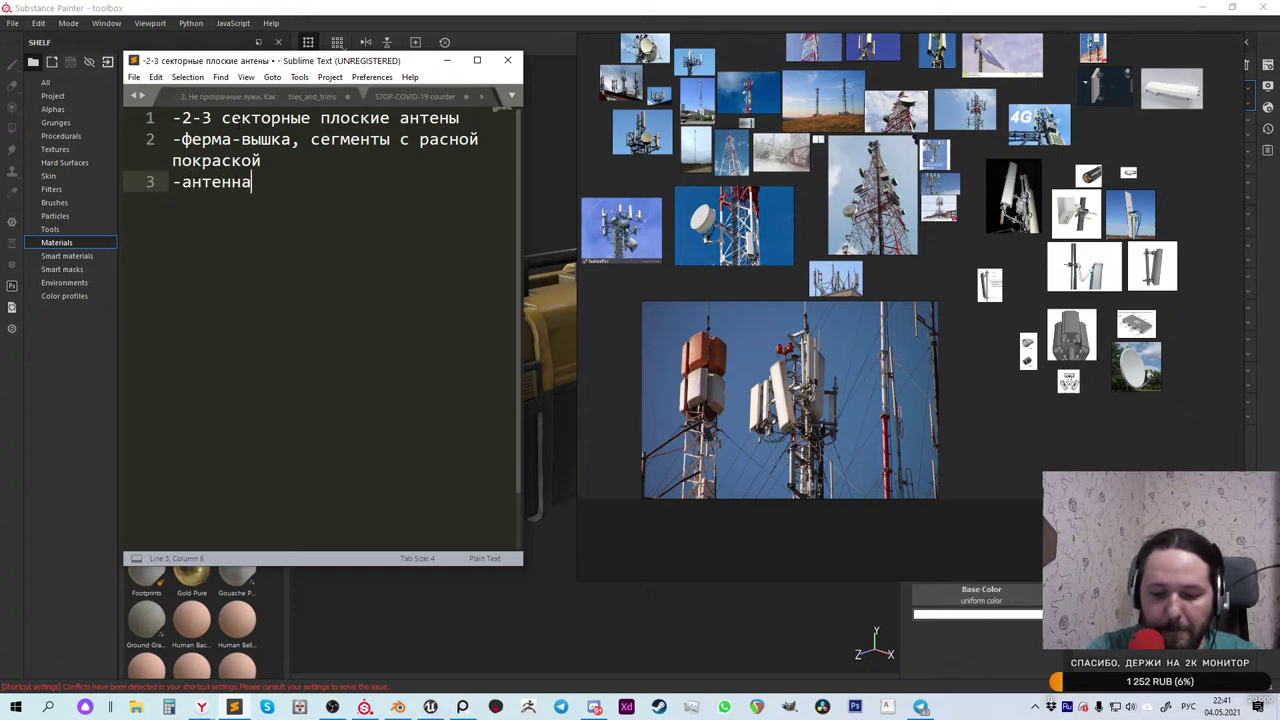
text( в форме барабаны)
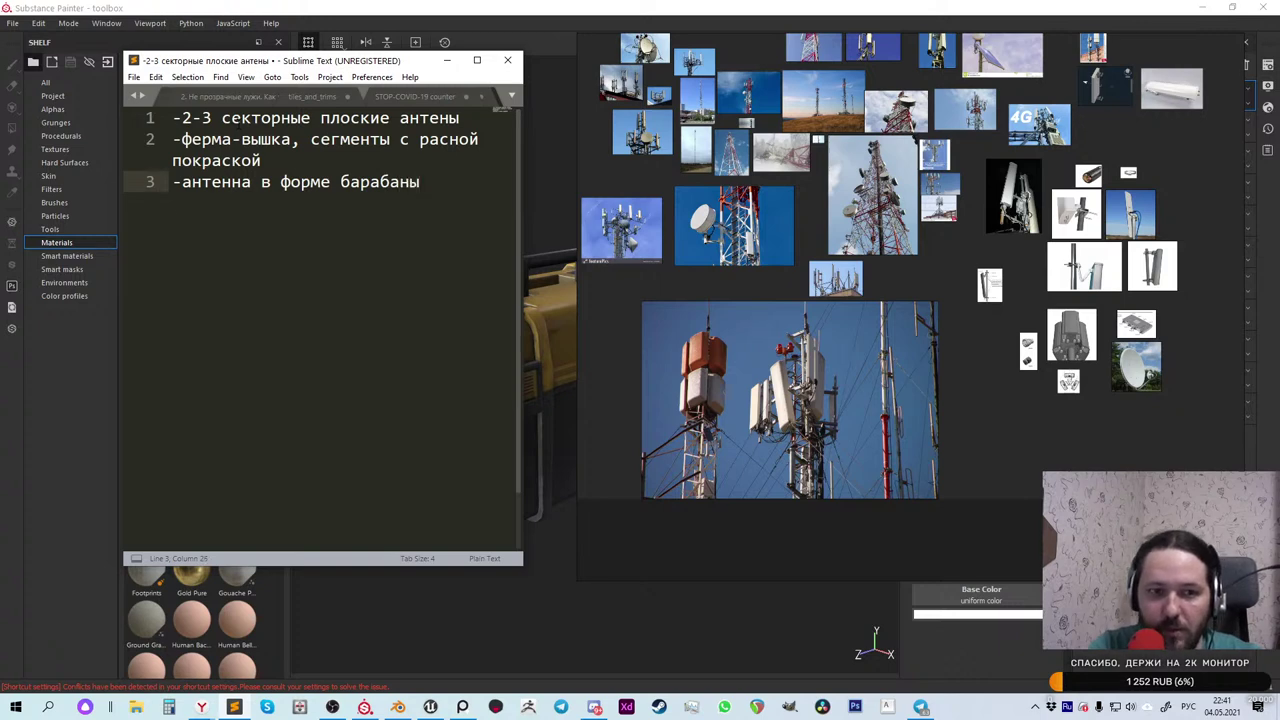
key(Return)
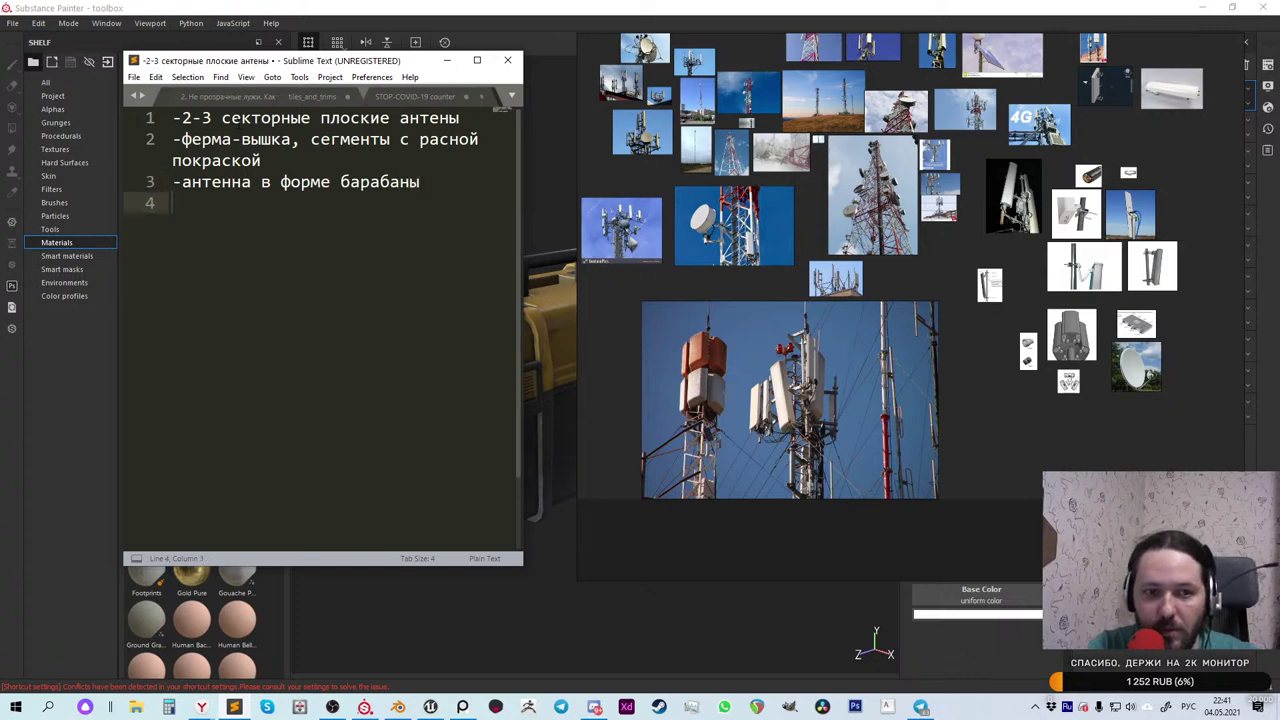
text(-)
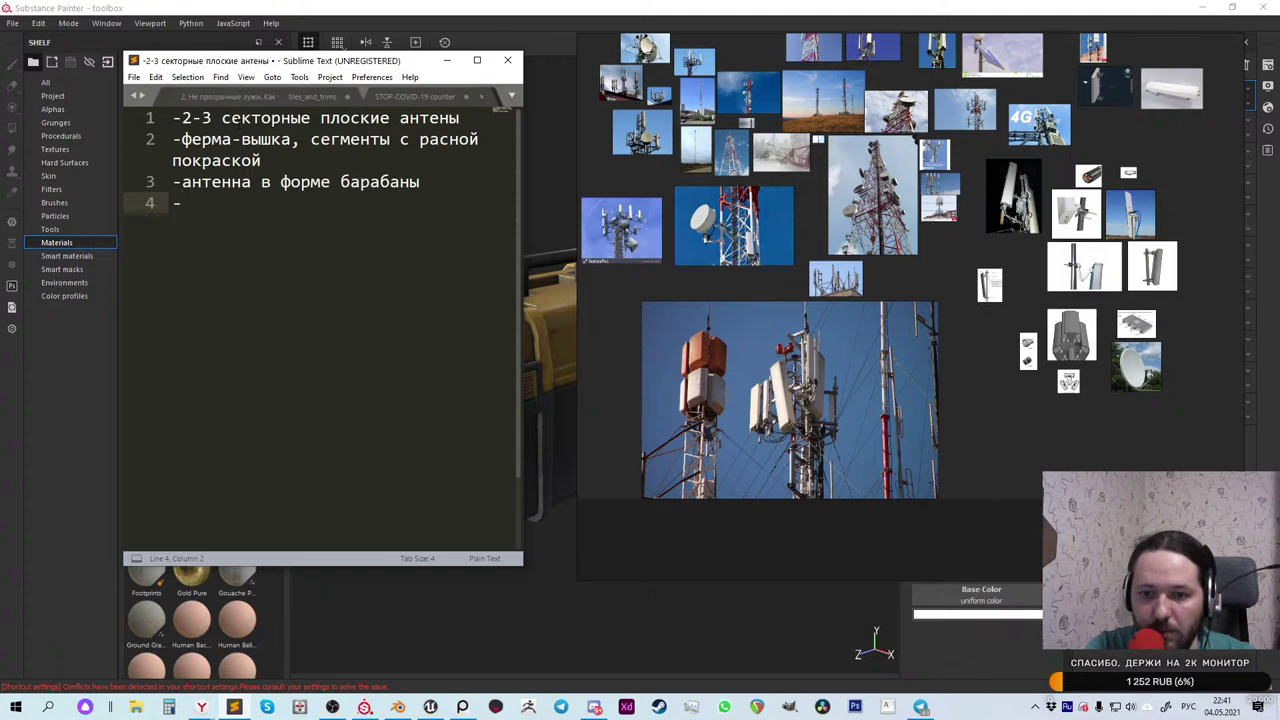
text(кронште)
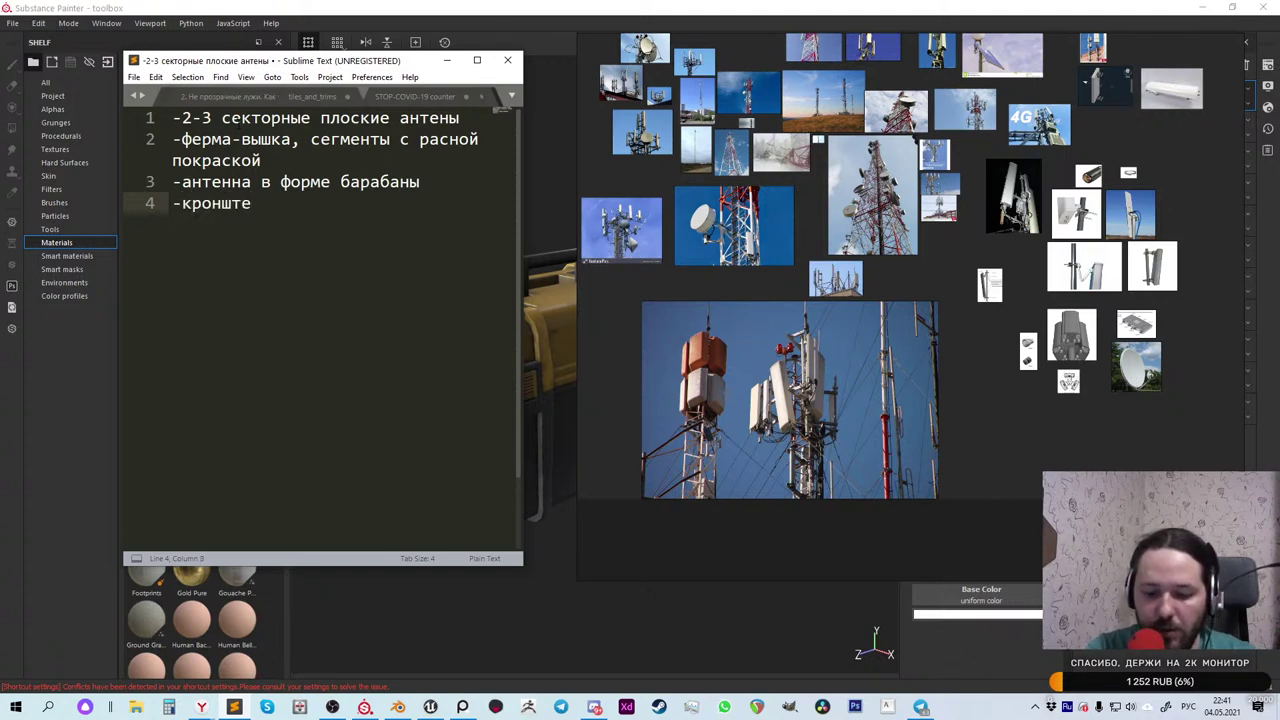
text(йны)
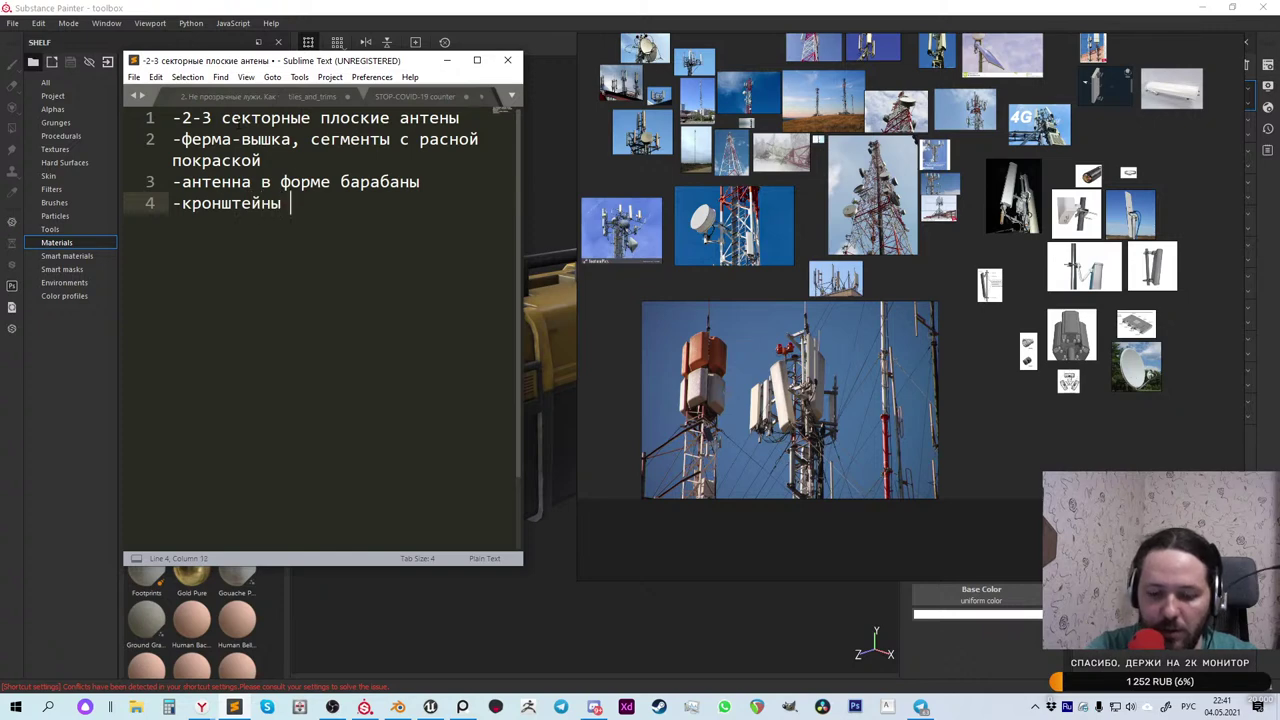
text( для антен)
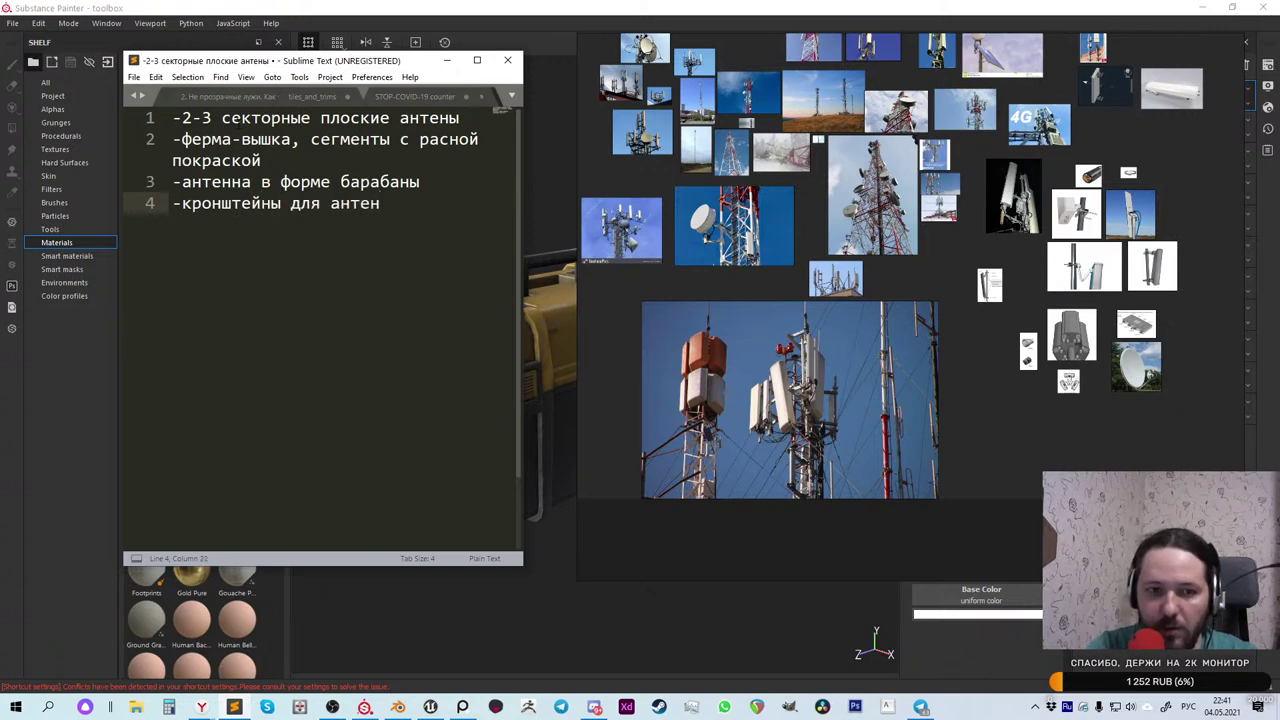
key(Return)
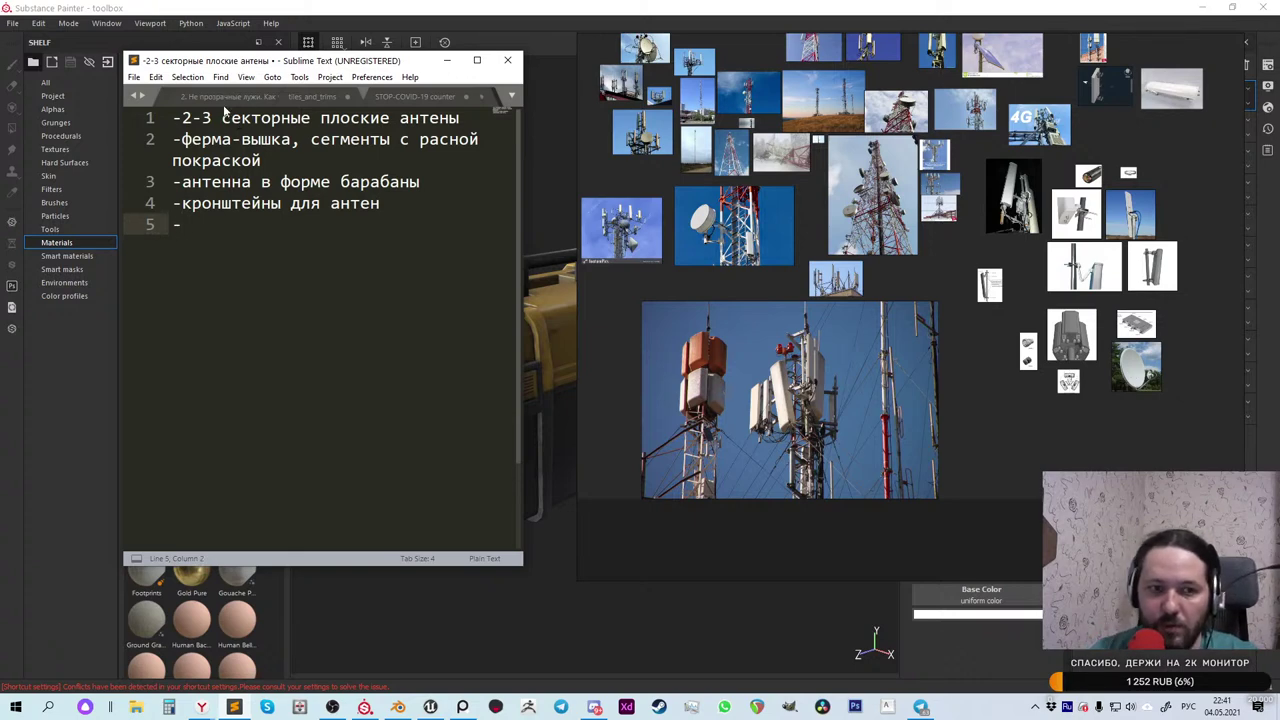
text(-солне)
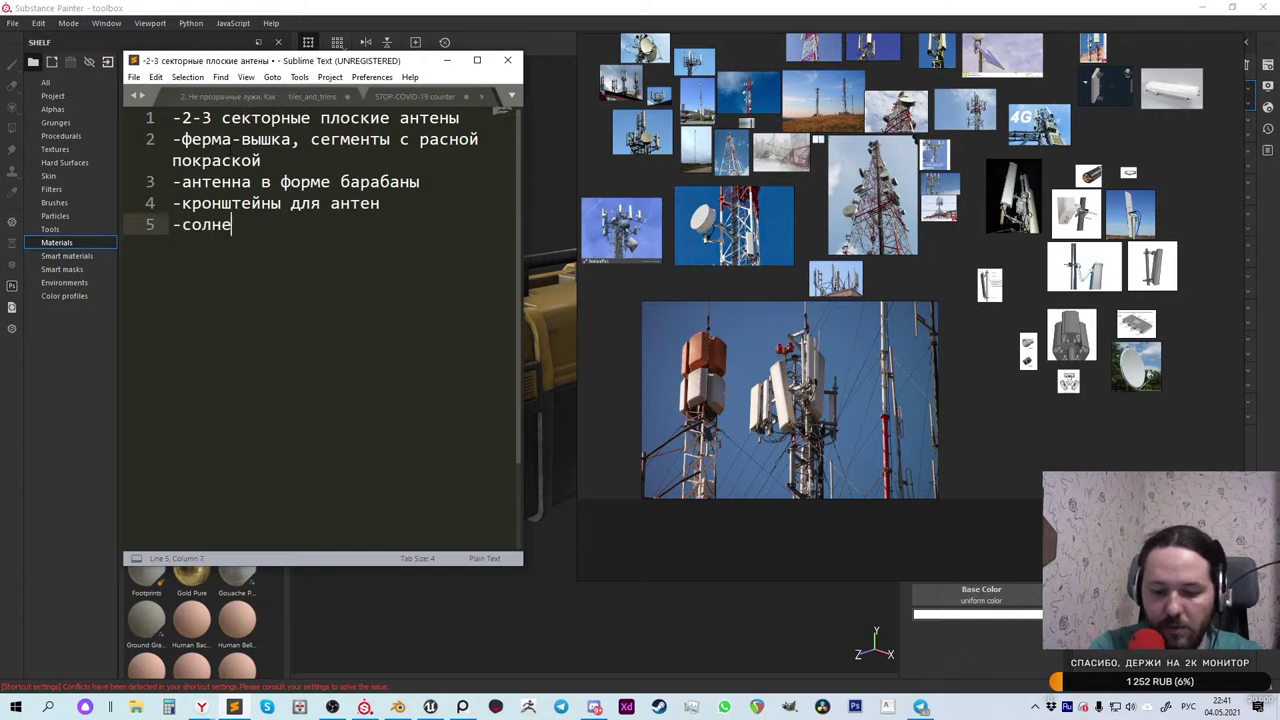
text(чная панель)
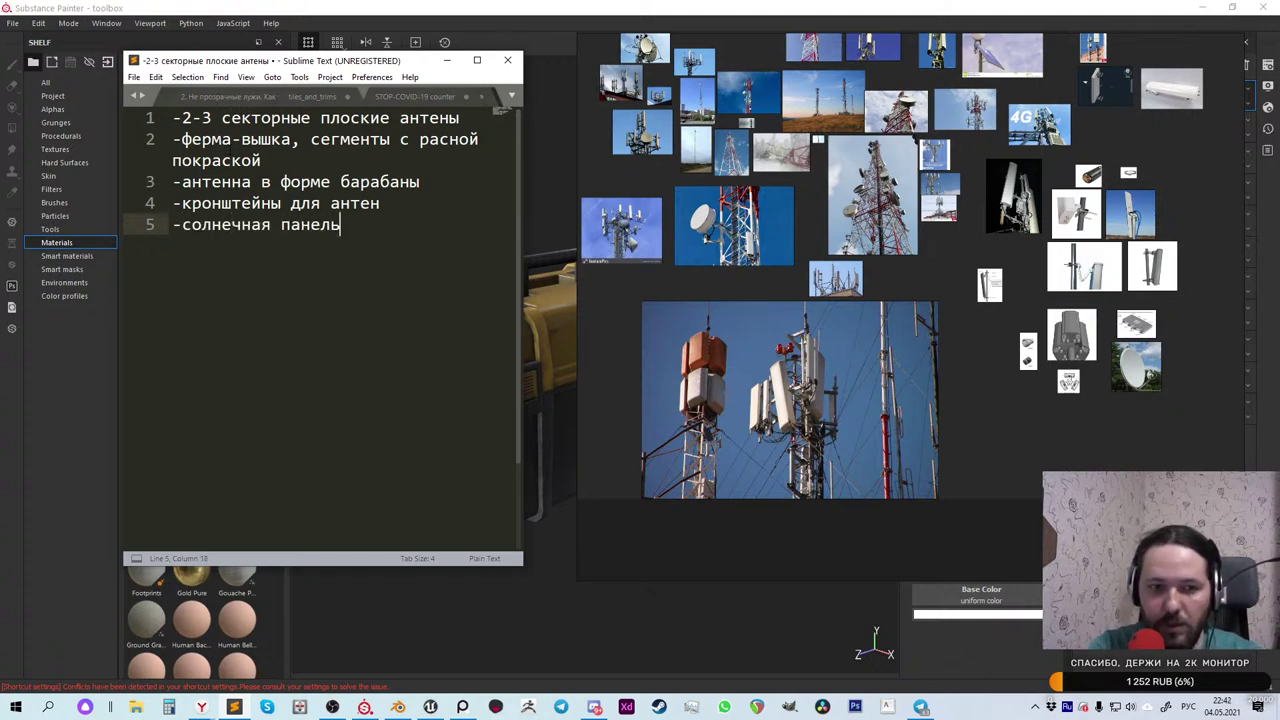
key(Return)
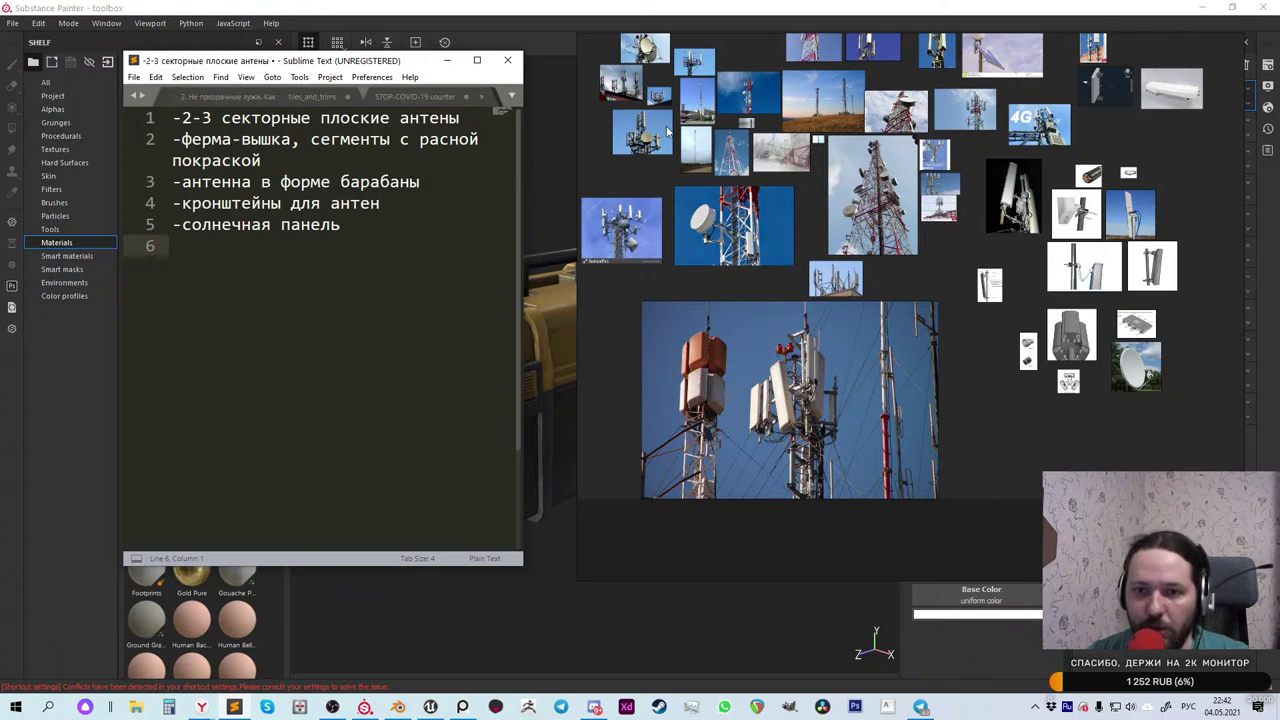
Step: Delete the 'солнечная панель' line, leaving a dash for a new item
scroll(985, 75, up, 4)
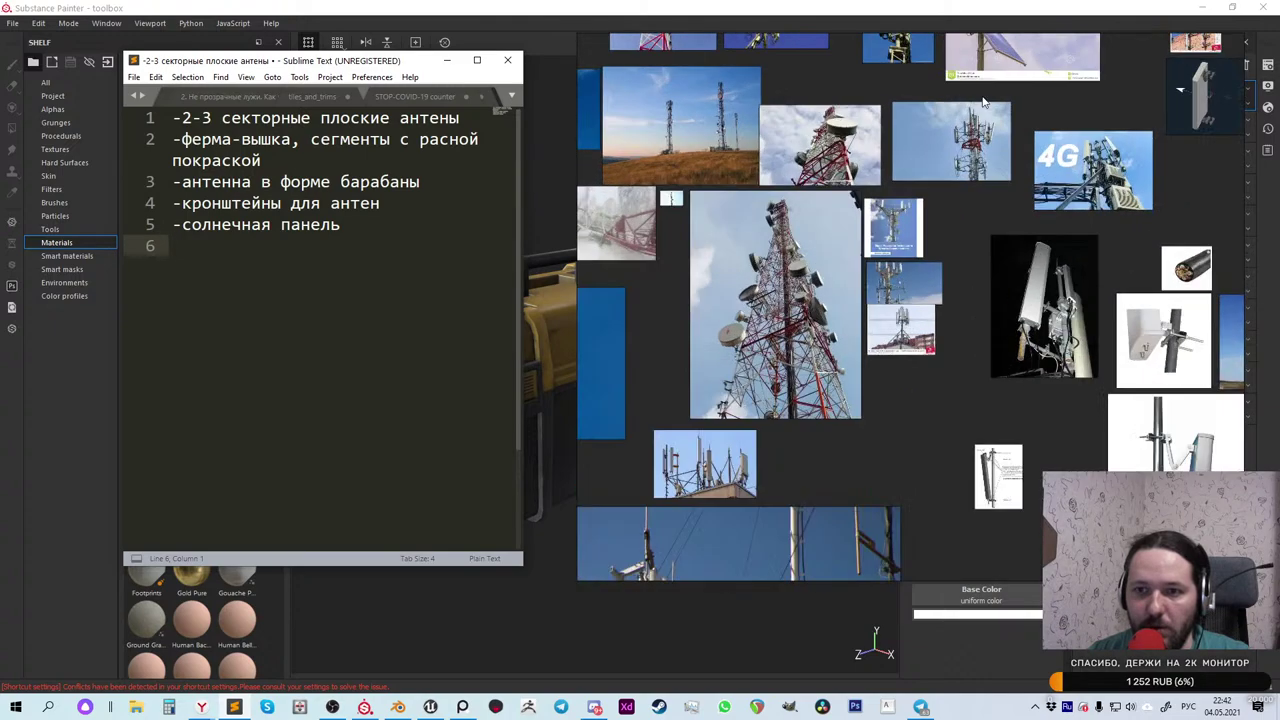
scroll(958, 274, down, 4)
scroll(951, 109, up, 6)
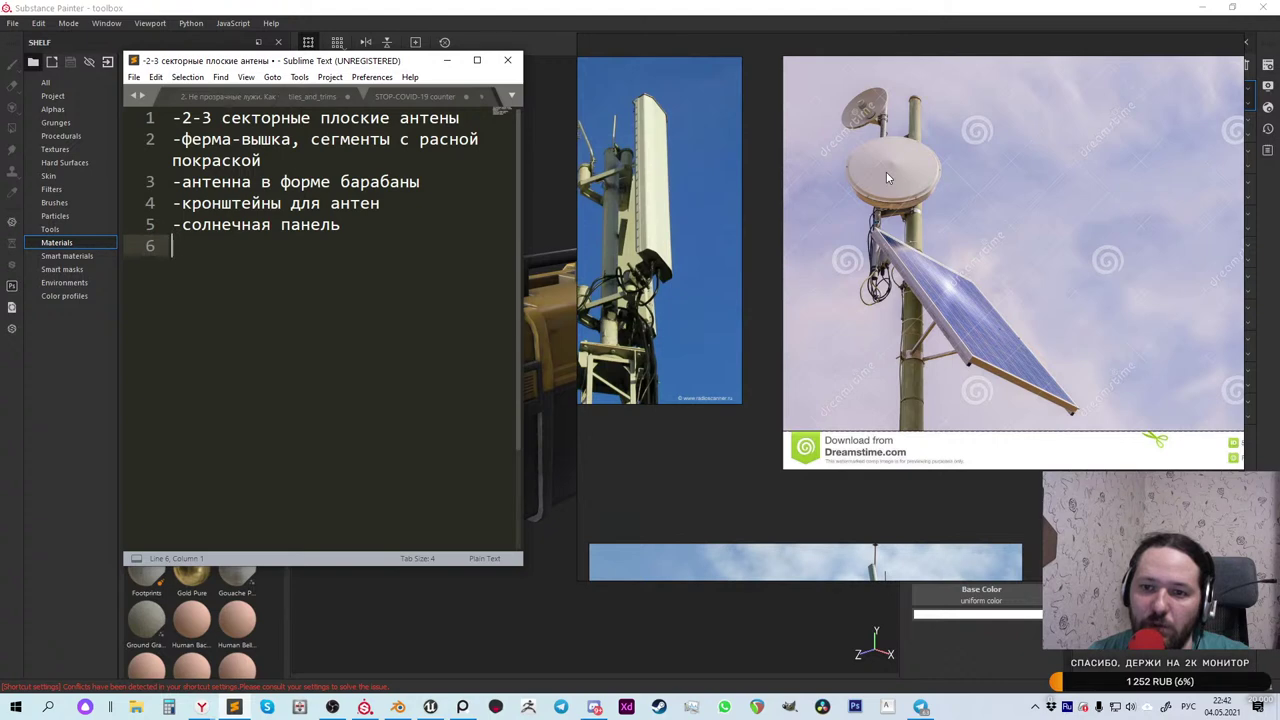
scroll(976, 177, down, 4)
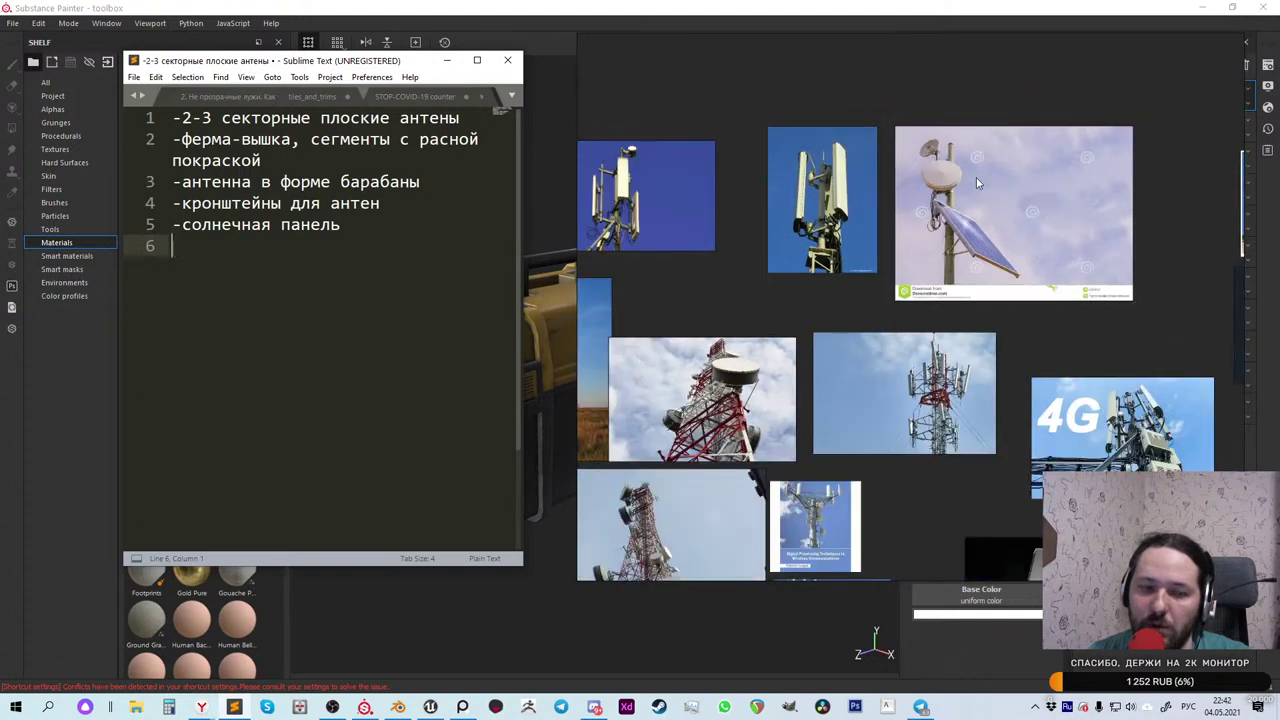
drag(375, 232, 171, 225)
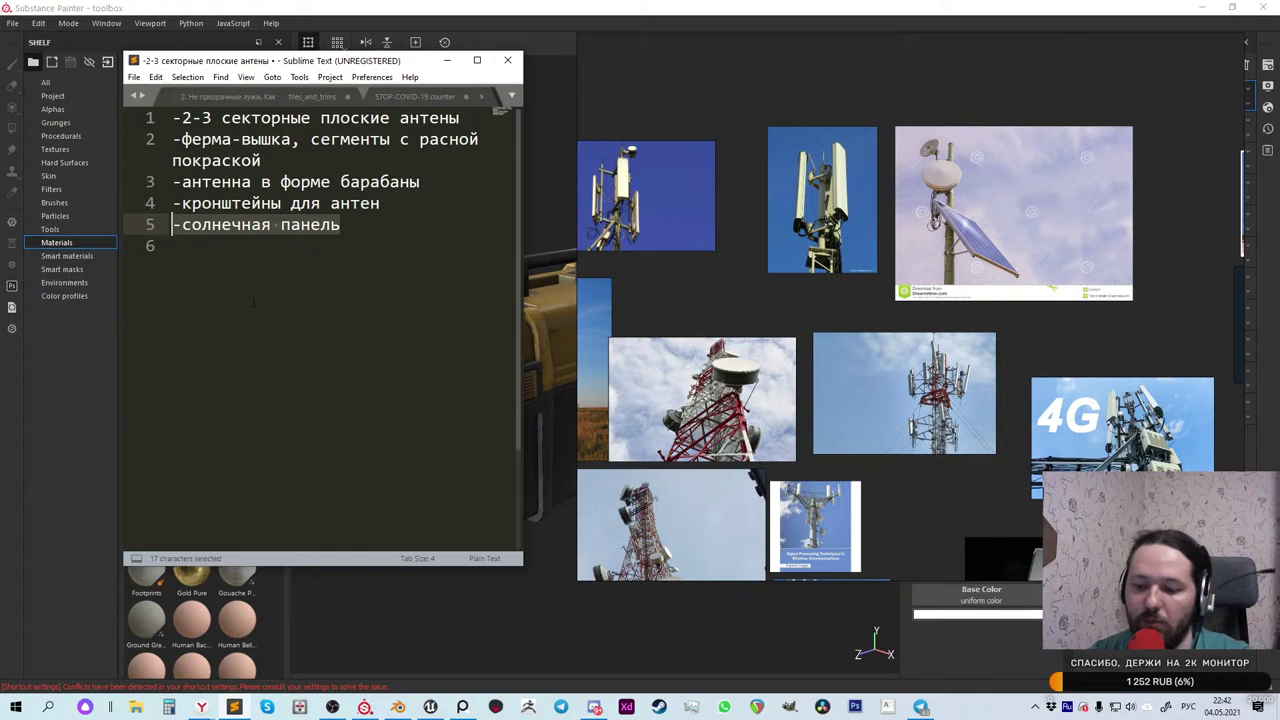
key(BackSpace)
text(-)
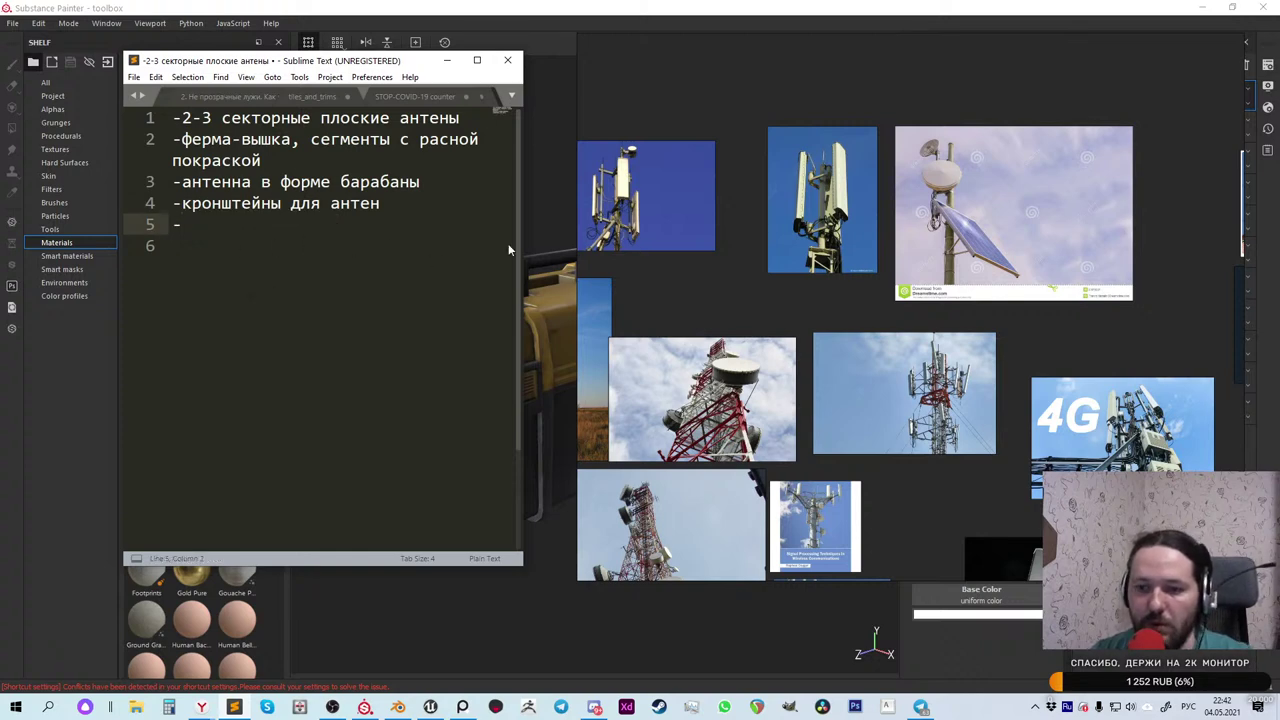
Step: Add 'тарелка' (dish) as a list item and start a new dashed line
scroll(812, 296, down, 2)
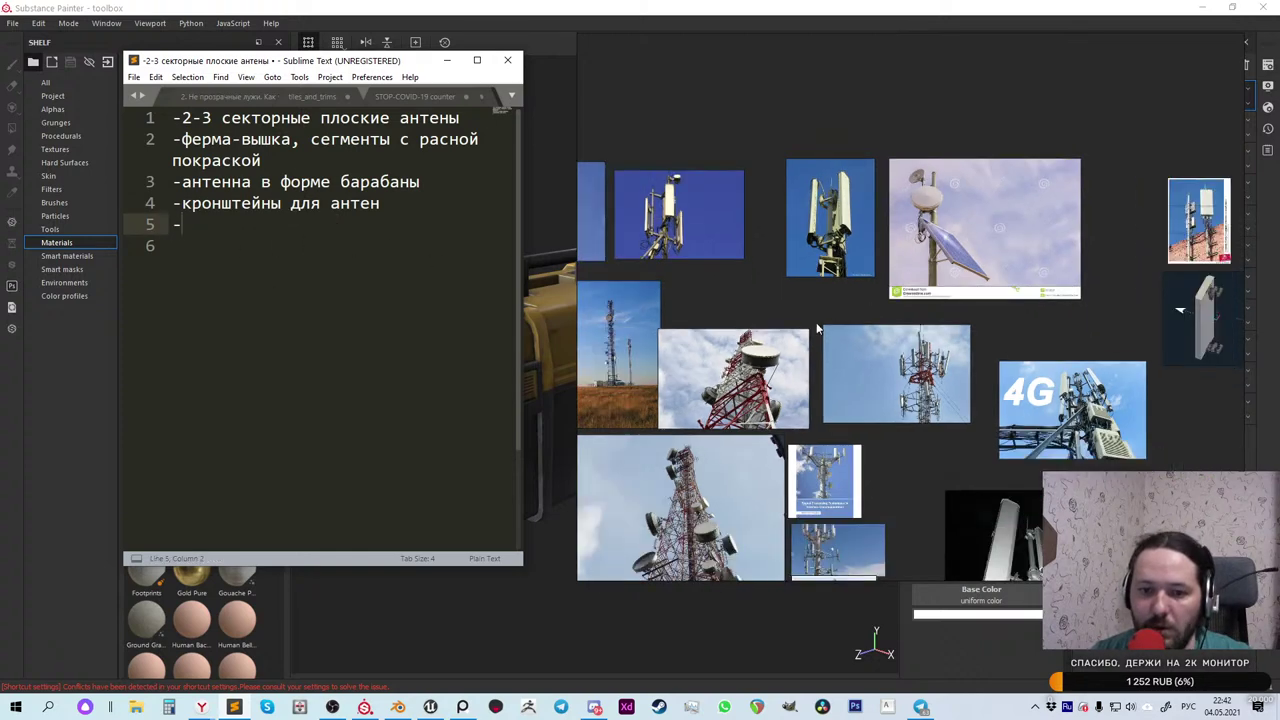
scroll(807, 489, up, 6)
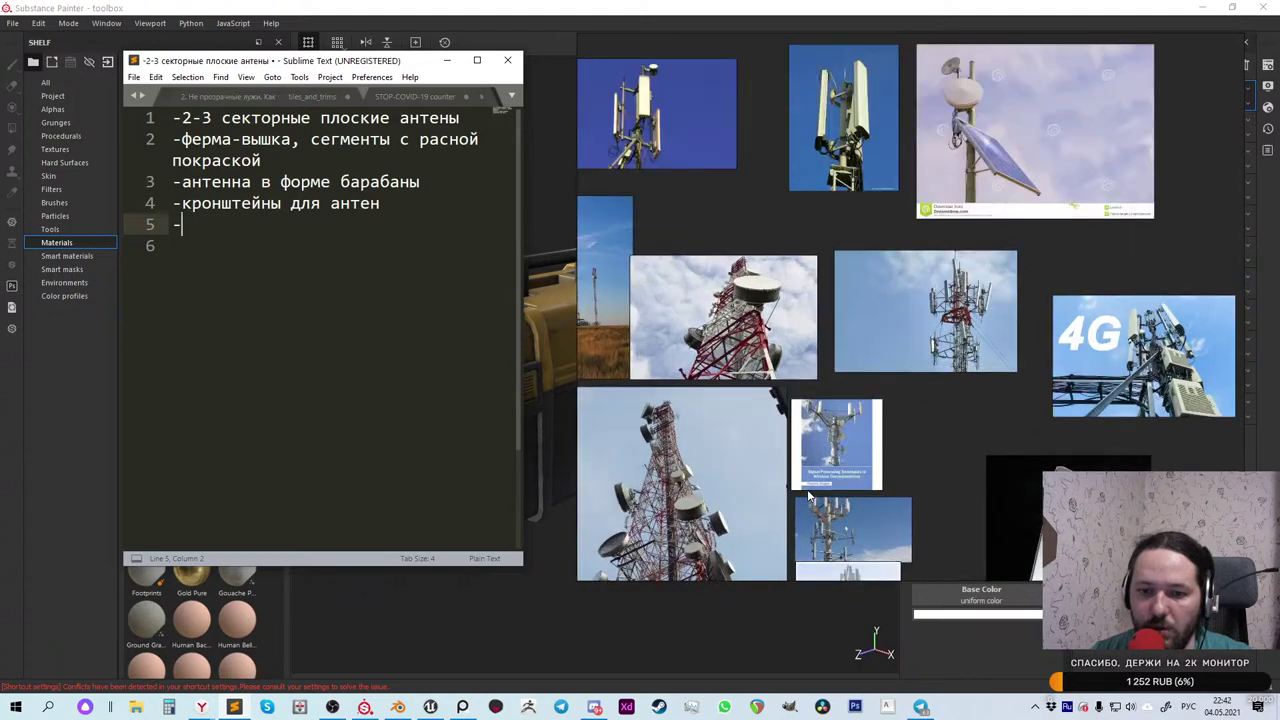
scroll(898, 365, up, 1)
scroll(959, 395, down, 8)
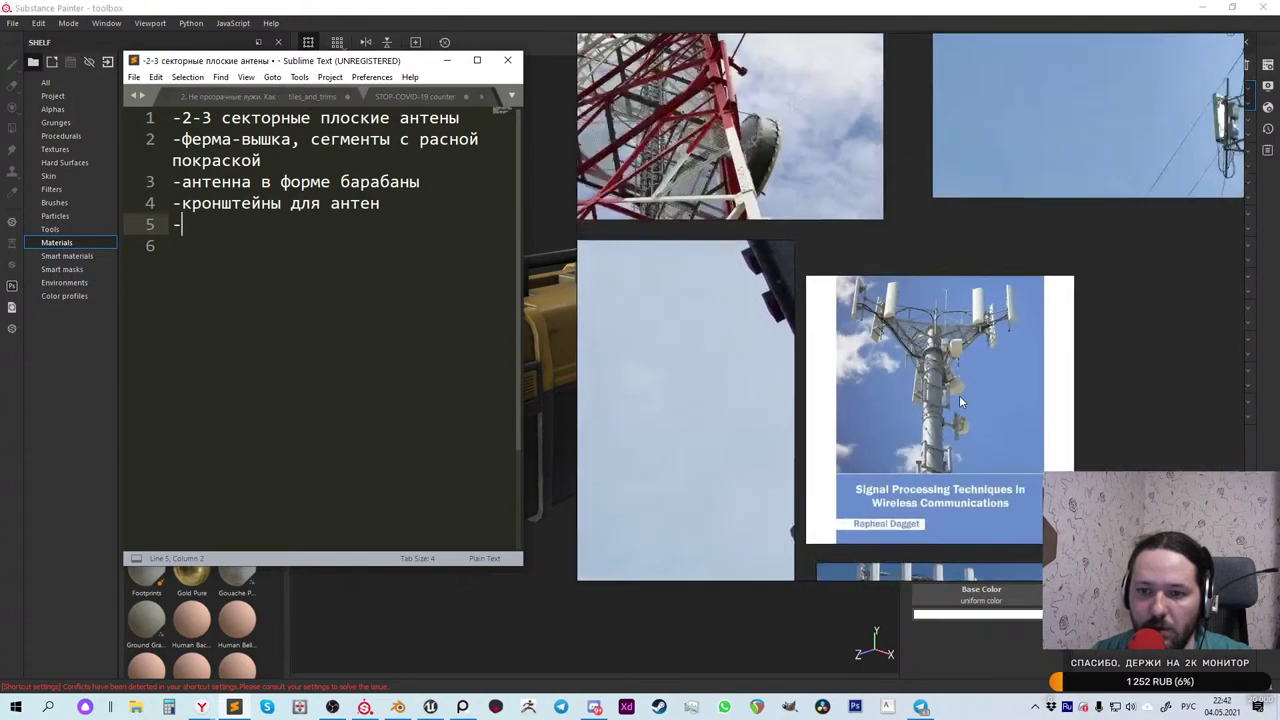
scroll(805, 320, up, 5)
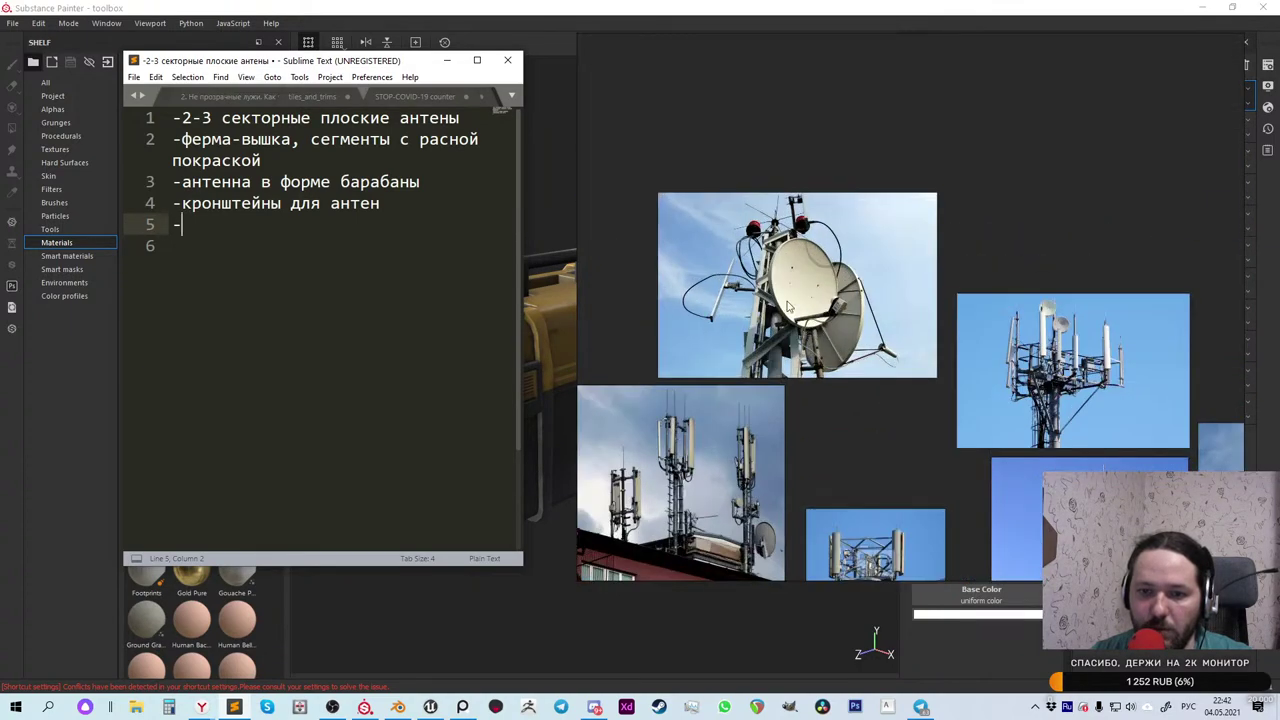
scroll(746, 266, down, 1)
scroll(765, 410, up, 2)
scroll(760, 433, up, 3)
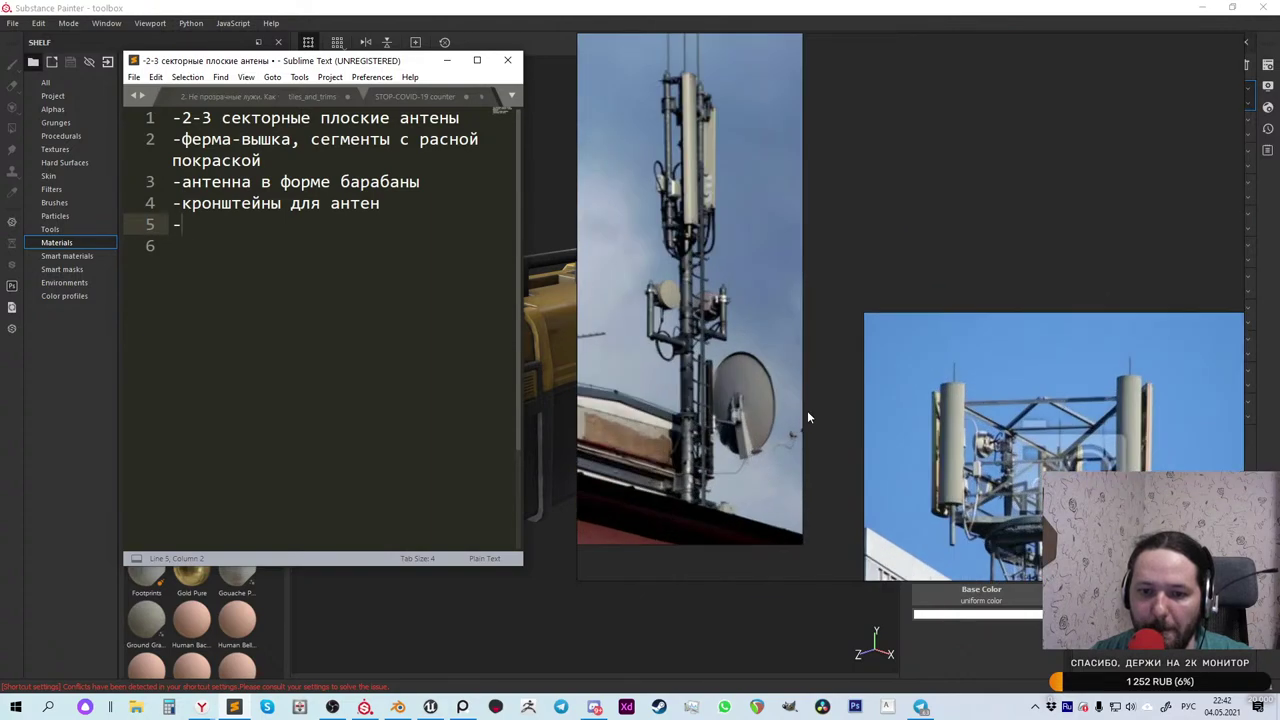
scroll(801, 400, down, 3)
scroll(788, 410, up, 3)
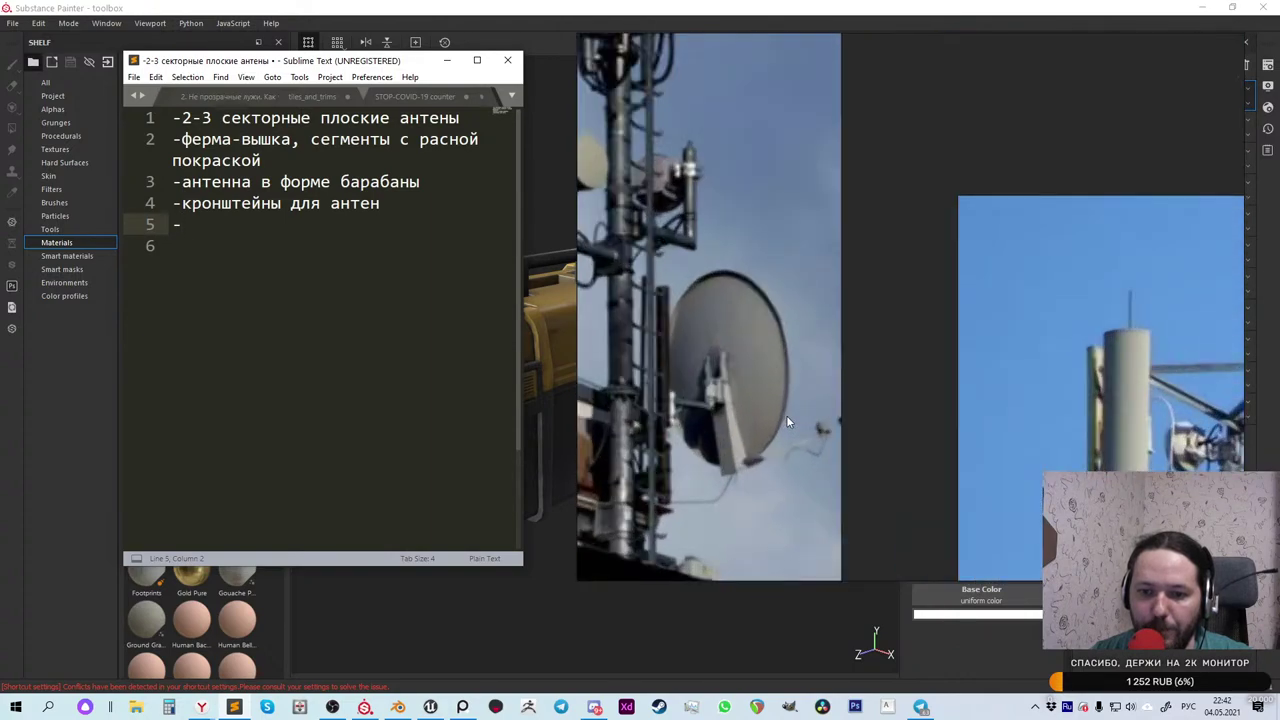
scroll(810, 413, down, 2)
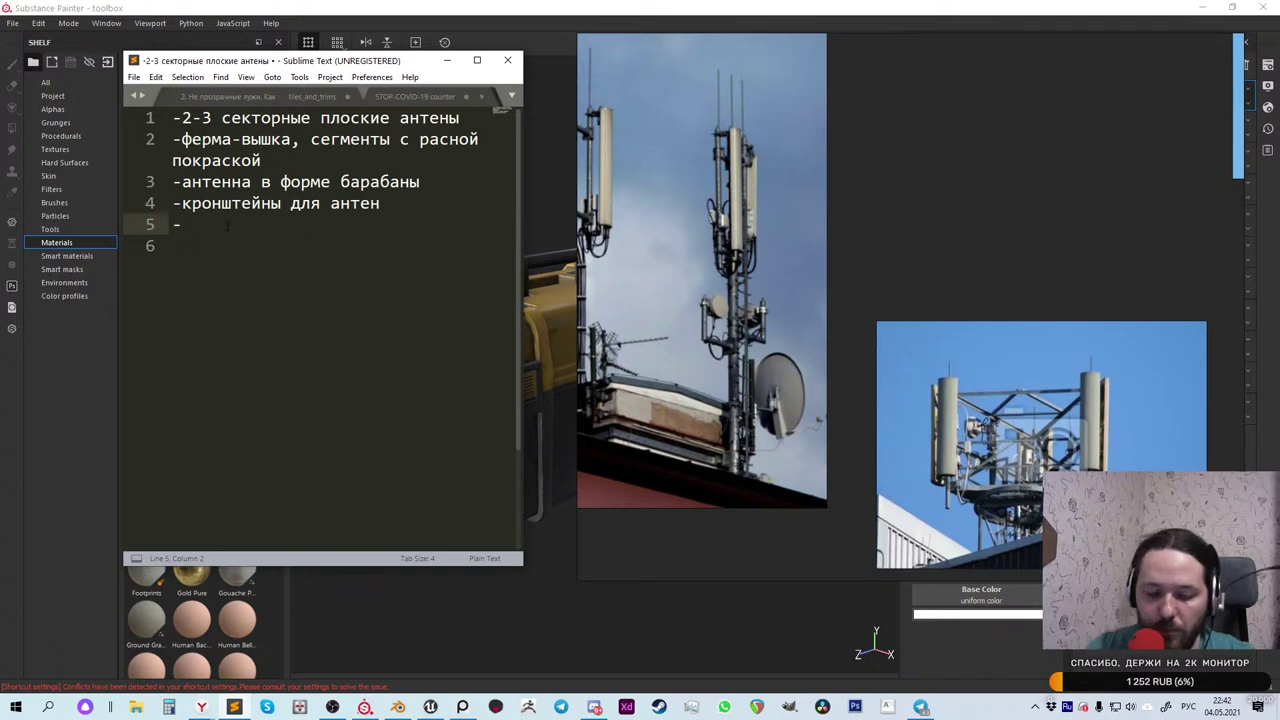
text(тарелка)
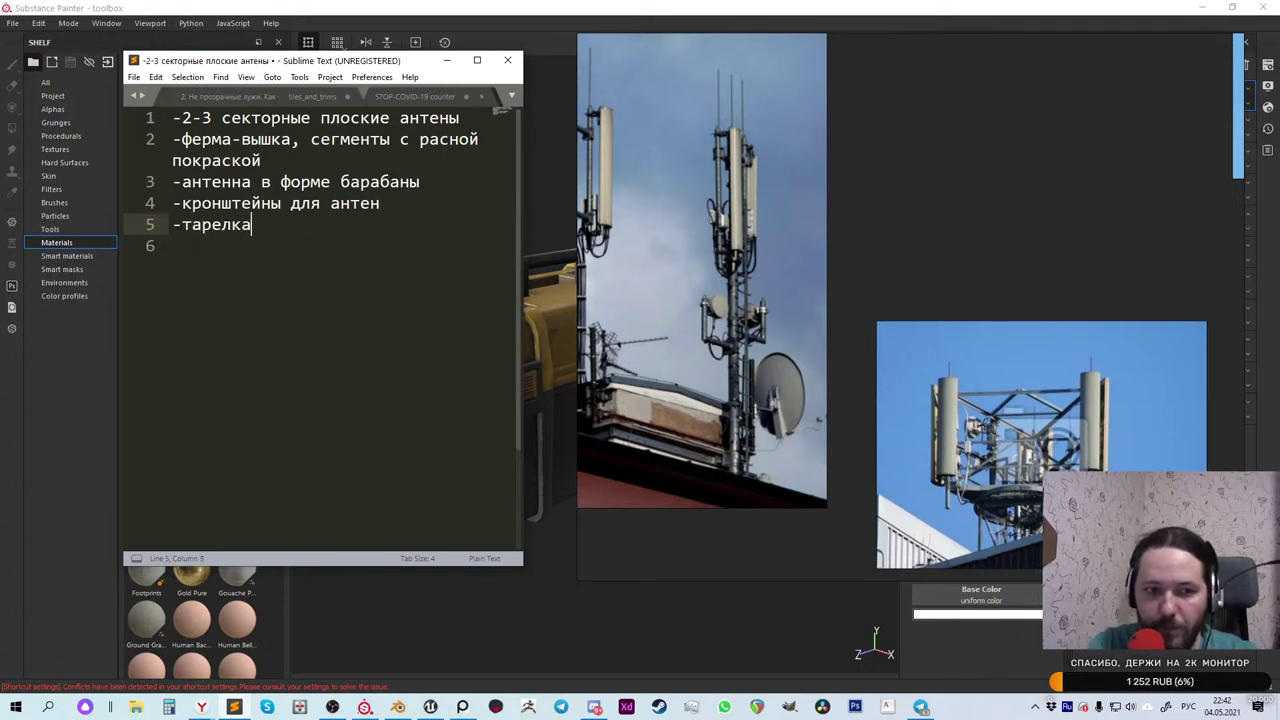
key(Return)
text(-)
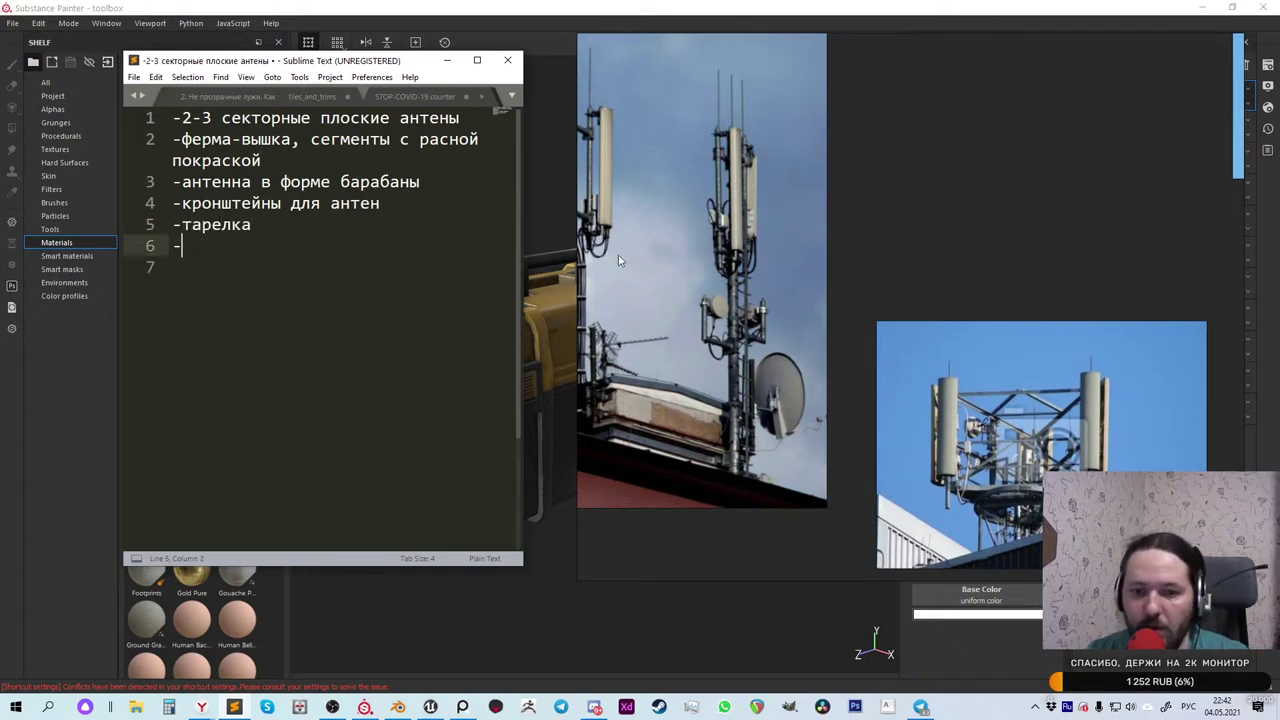
Step: Add 'лестница' (ladder) as the next list item
scroll(776, 332, down, 3)
scroll(718, 343, up, 5)
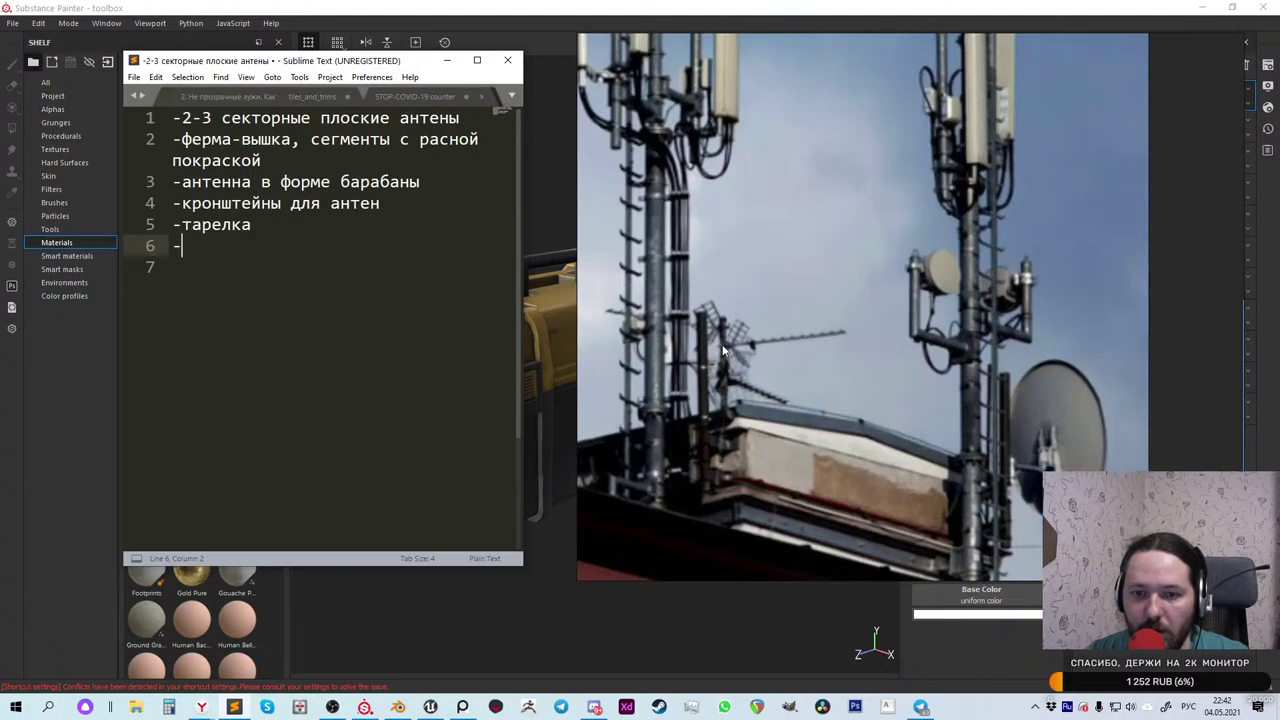
scroll(673, 311, down, 3)
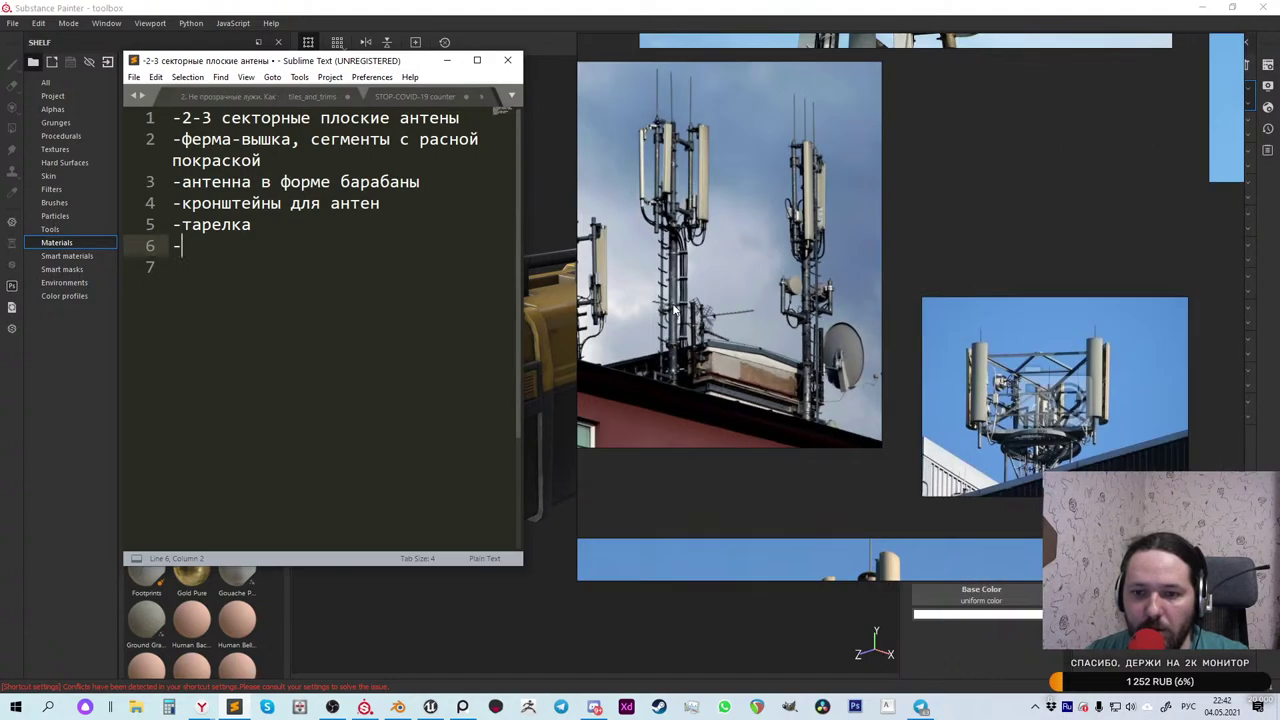
scroll(673, 311, down, 5)
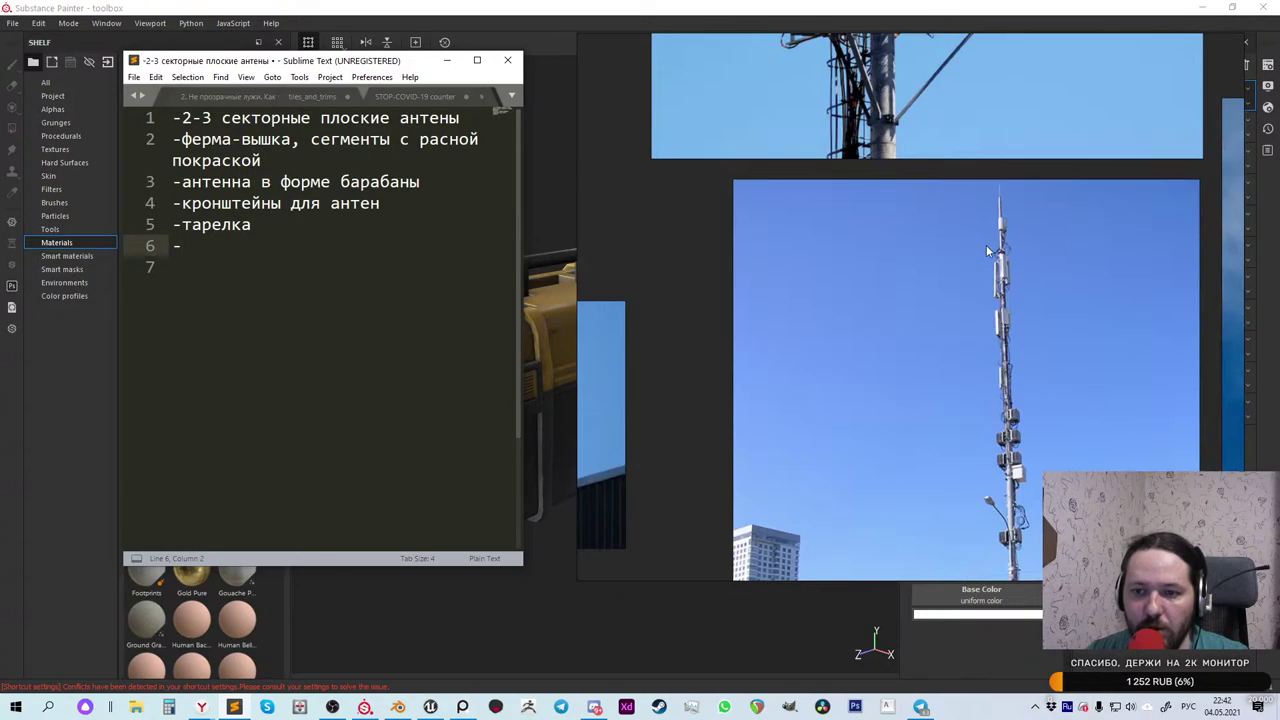
scroll(980, 290, up, 5)
scroll(1019, 318, down, 3)
scroll(975, 340, up, 4)
scroll(929, 362, down, 3)
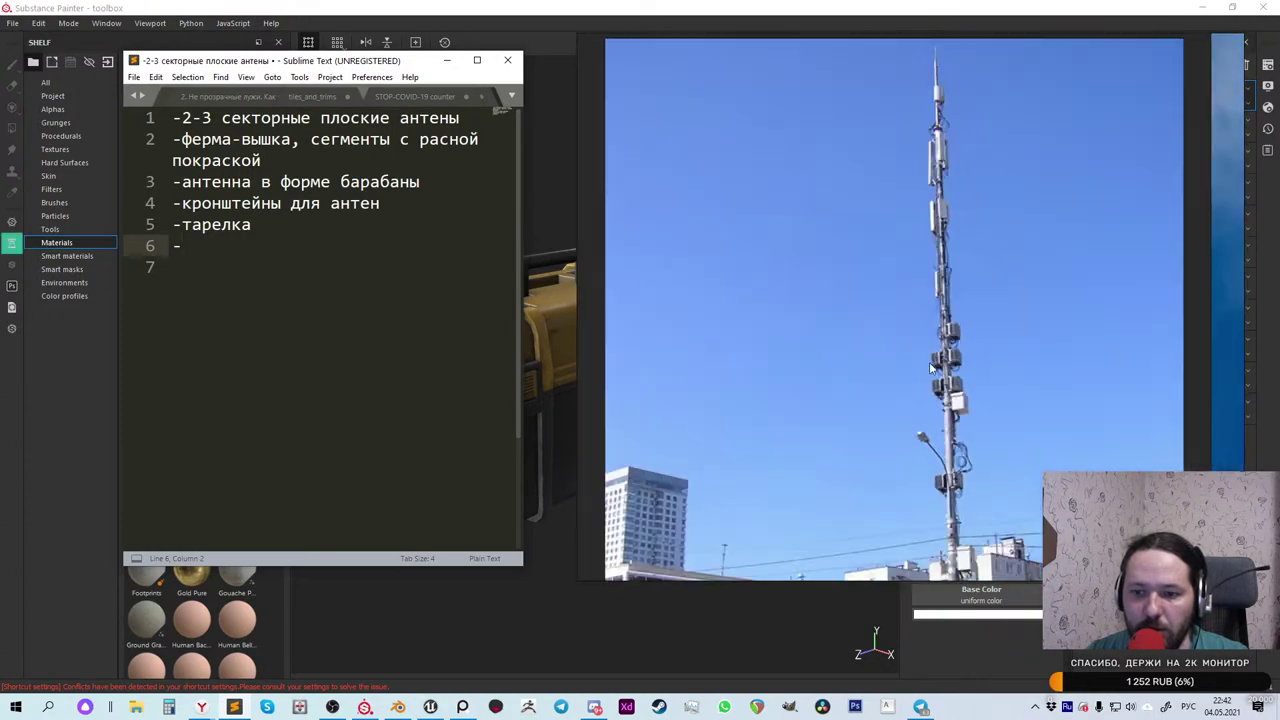
scroll(950, 445, down, 3)
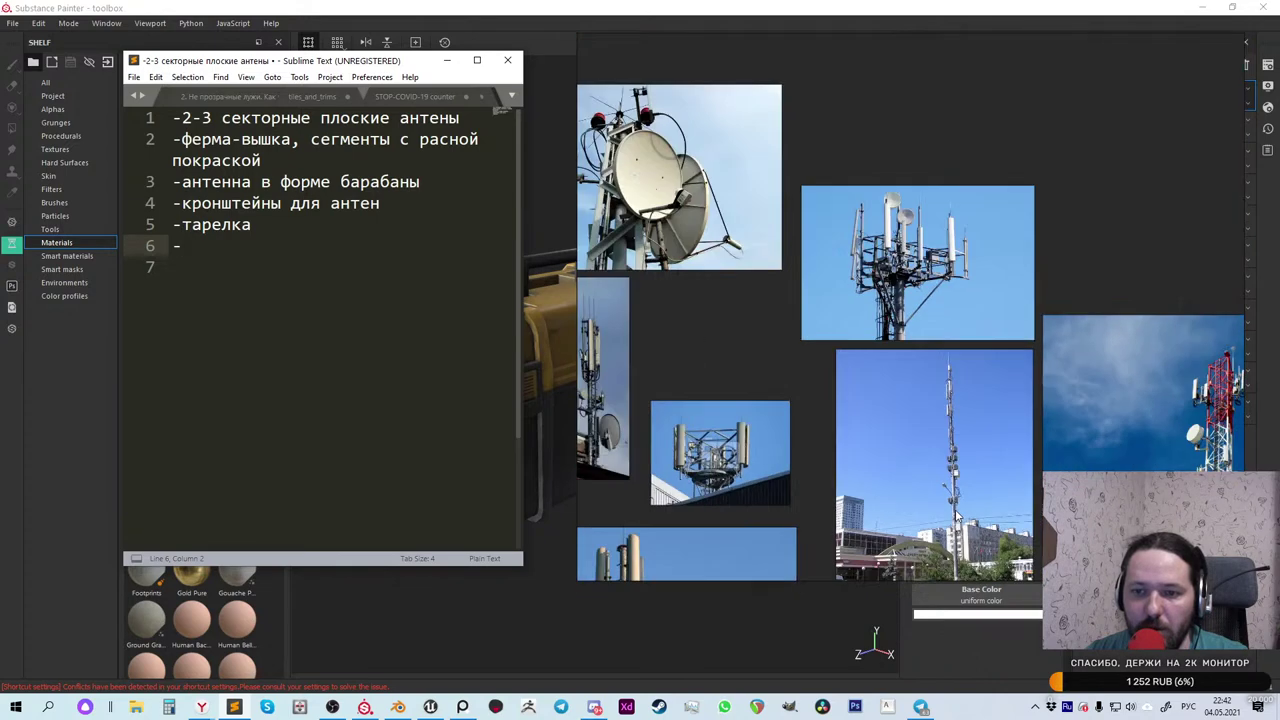
scroll(926, 323, up, 4)
scroll(925, 322, up, 2)
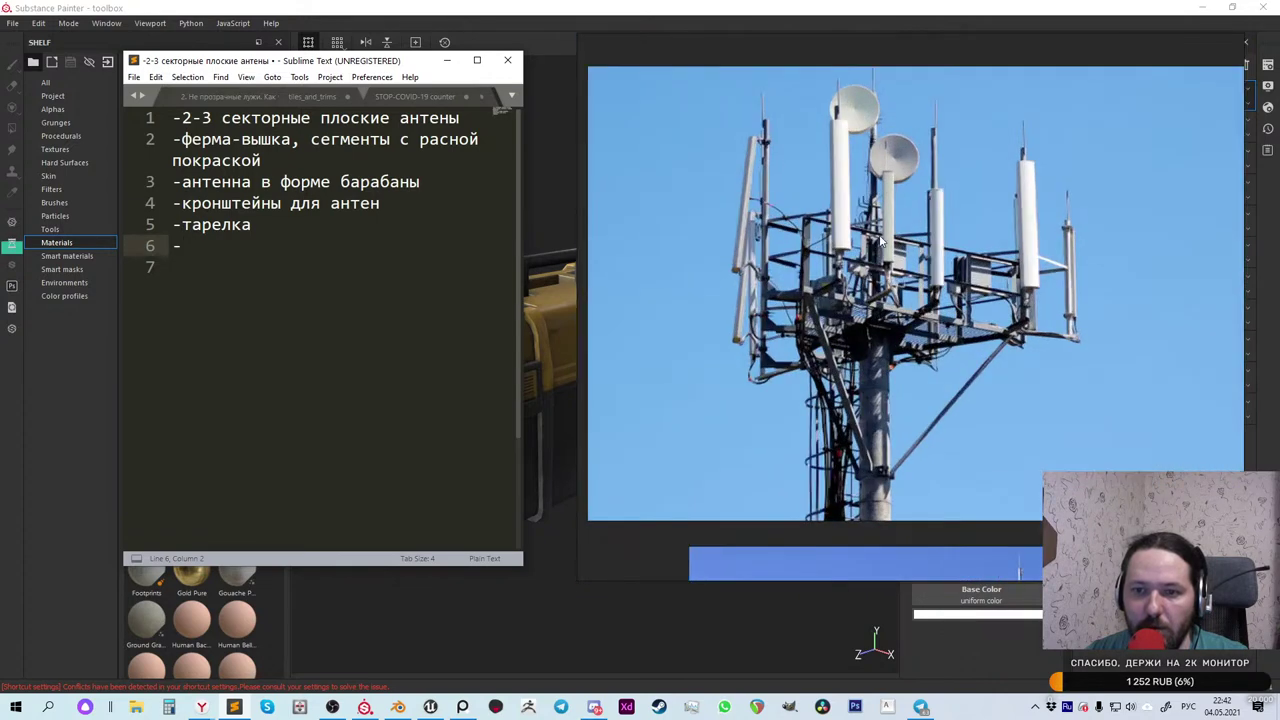
scroll(978, 272, down, 2)
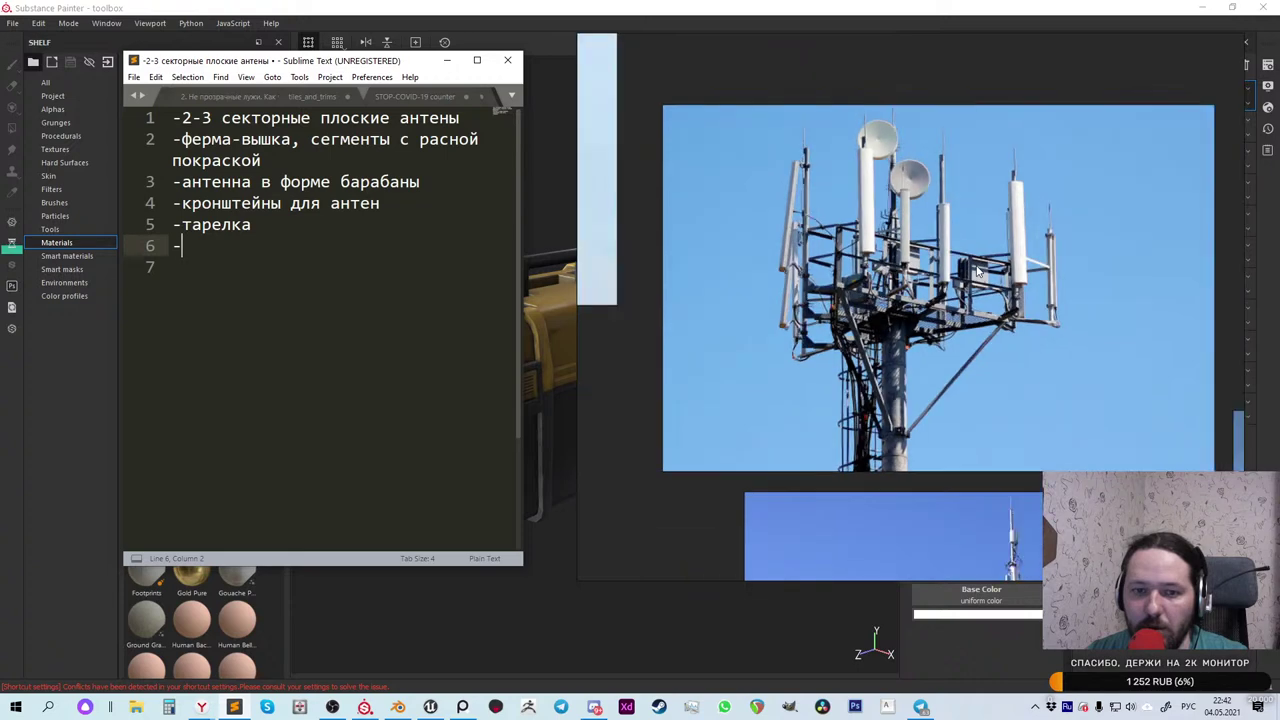
text(ле)
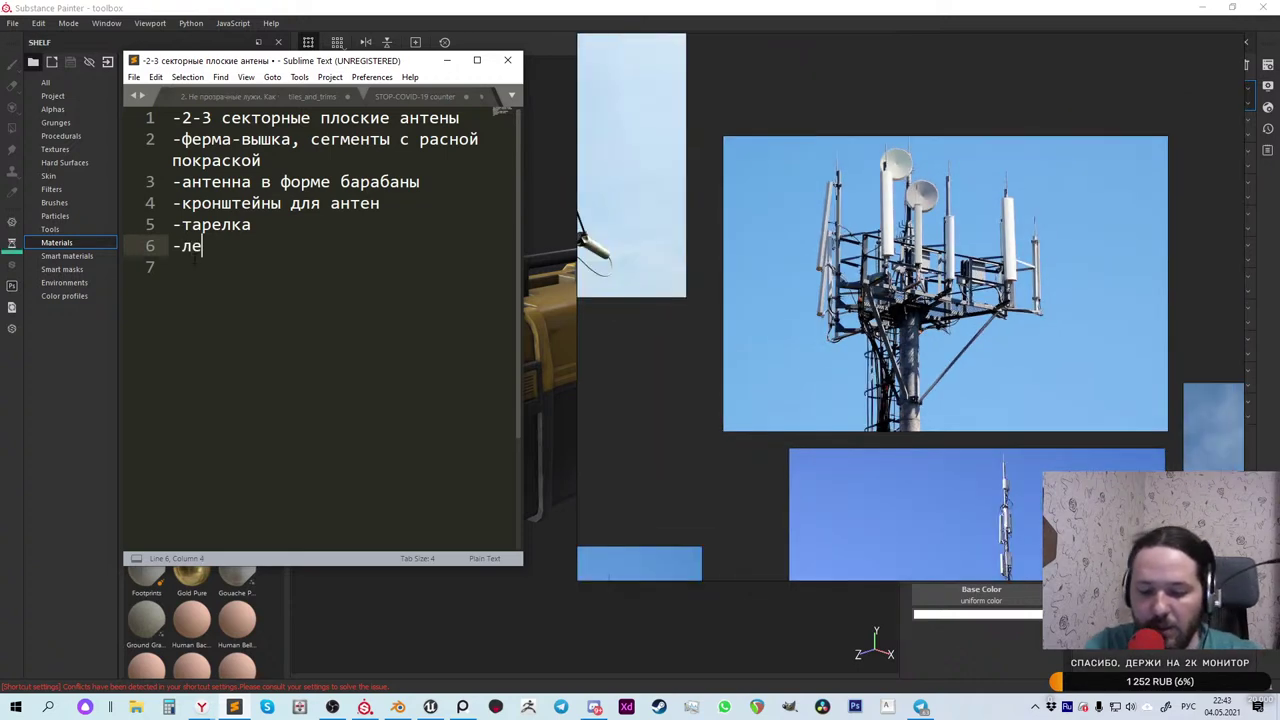
text(стница)
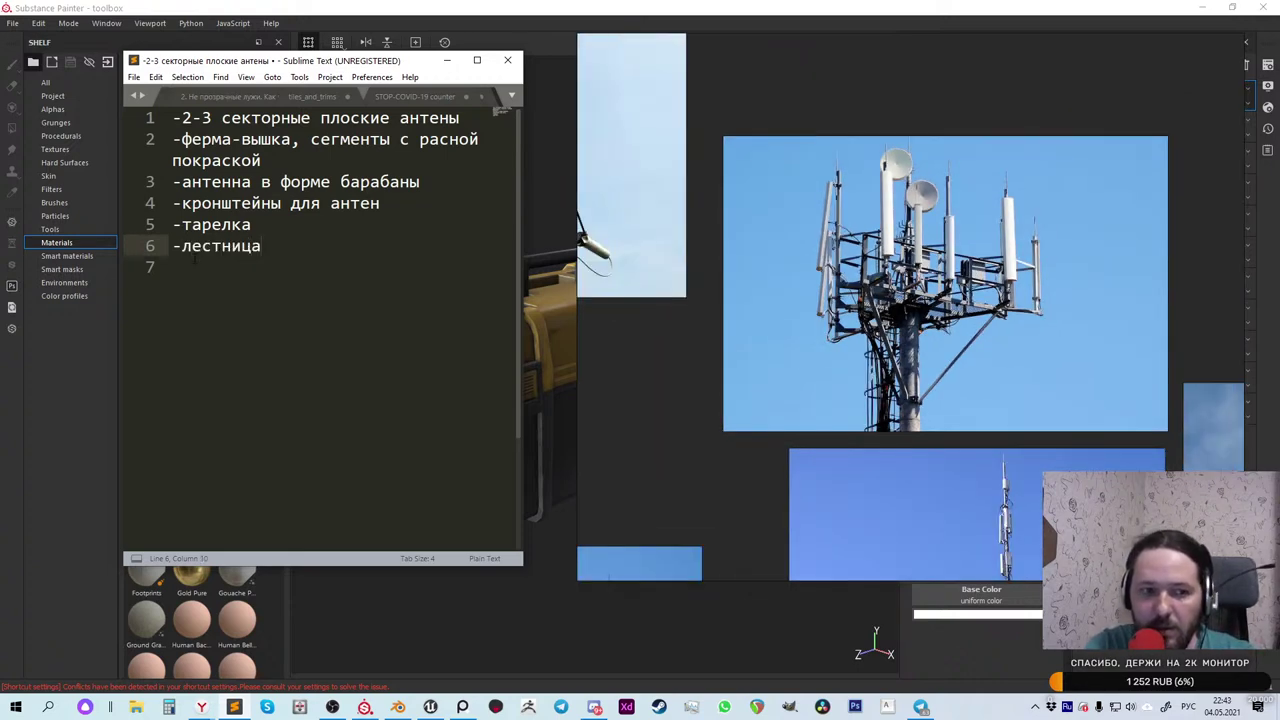
key(Return)
Step: Add '-площадка для обслуживания' and 'коробки куда приходят провода', then begin another dashed line
text(-)
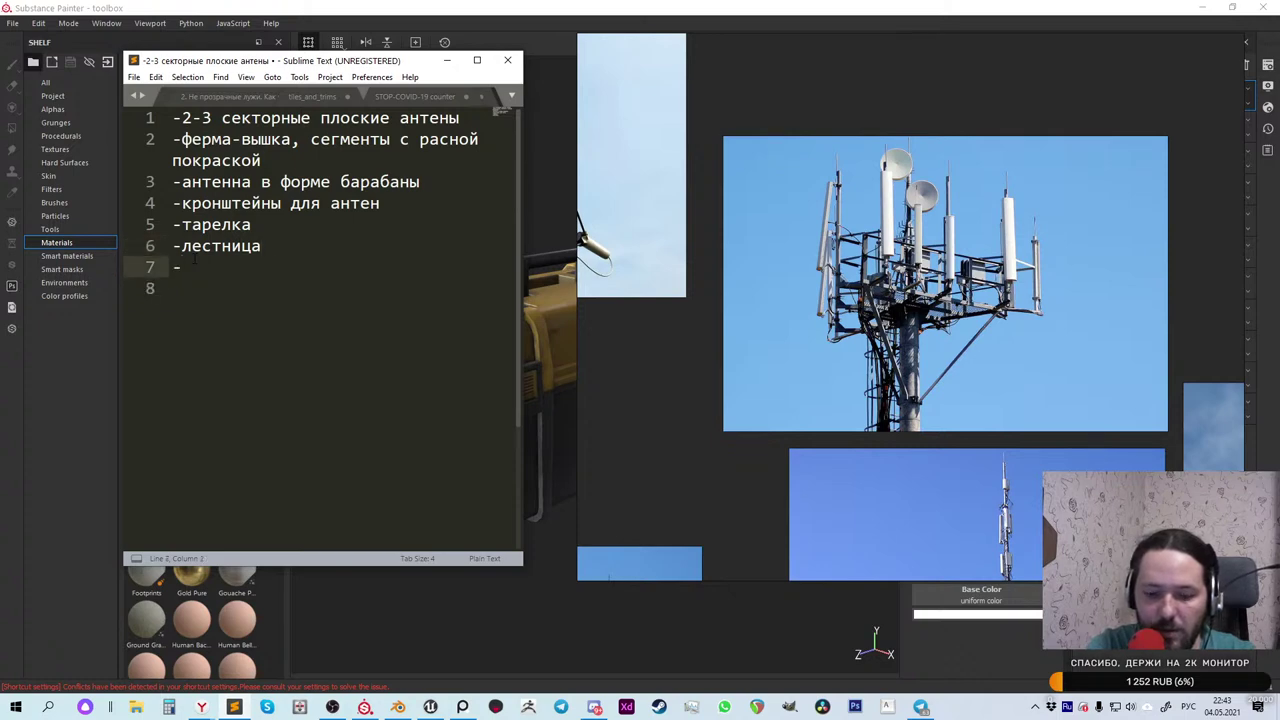
text(площадка )
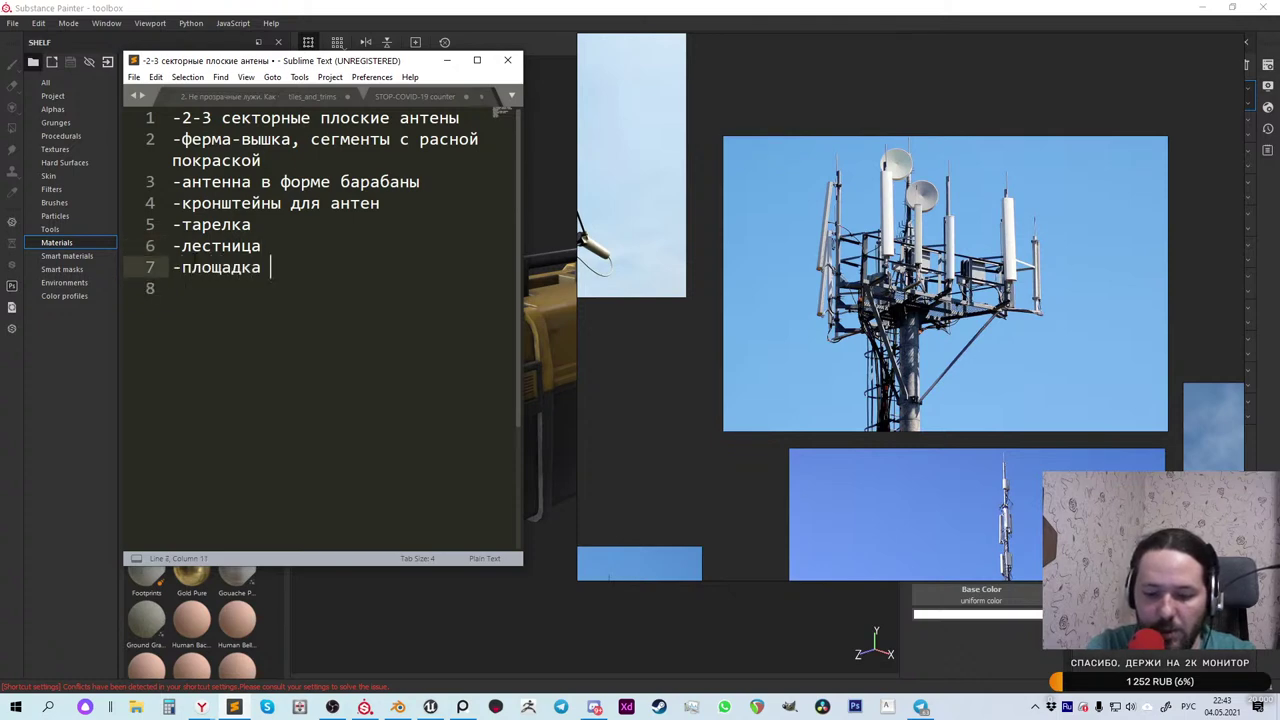
text(для обслужи)
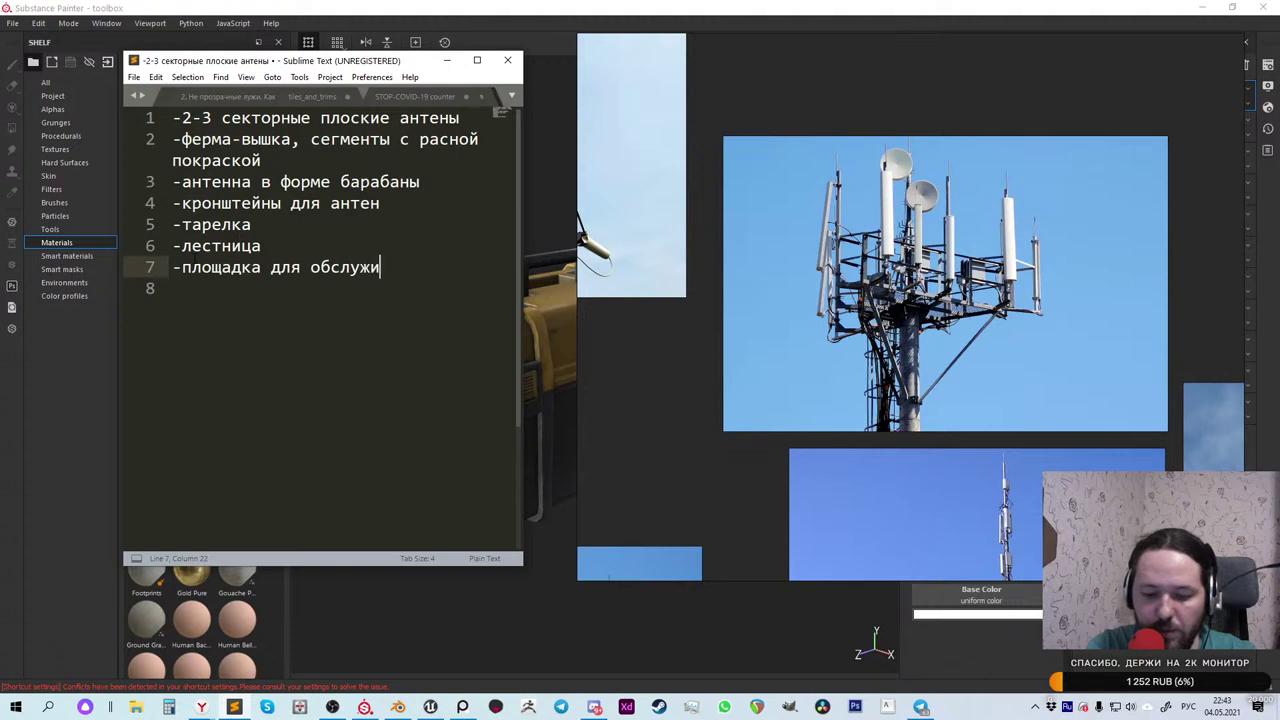
text(вания)
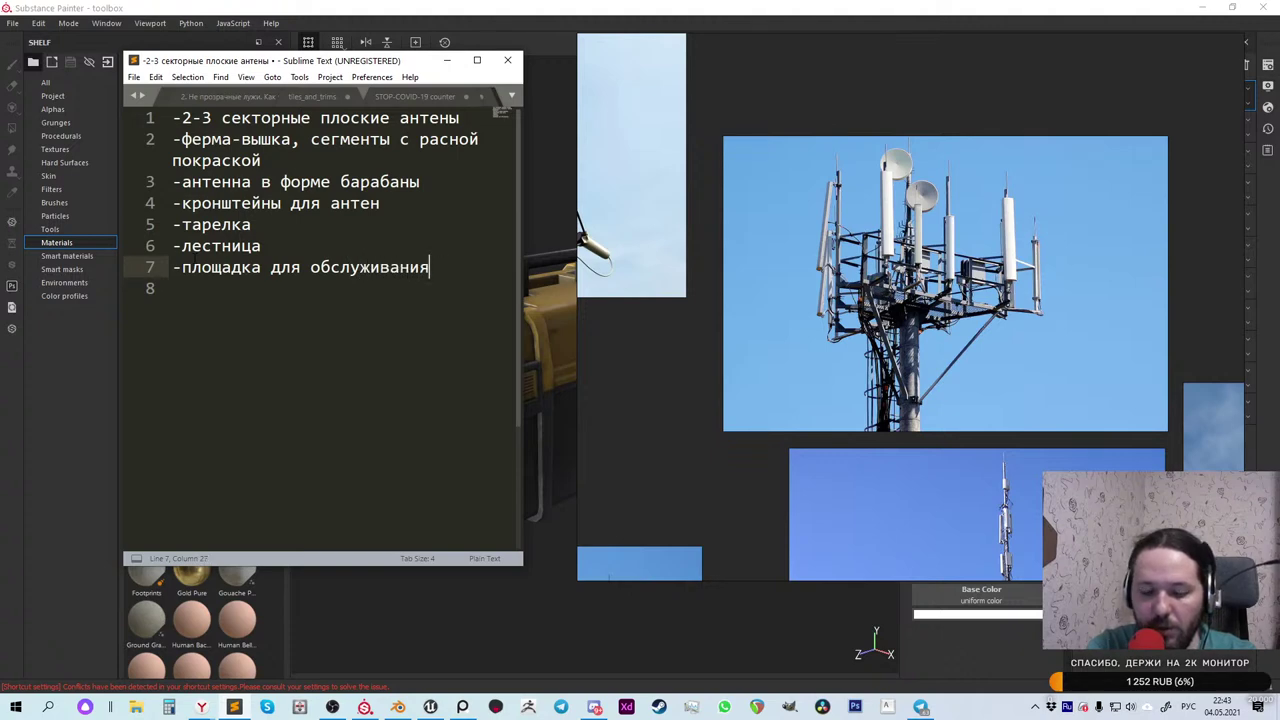
key(Return)
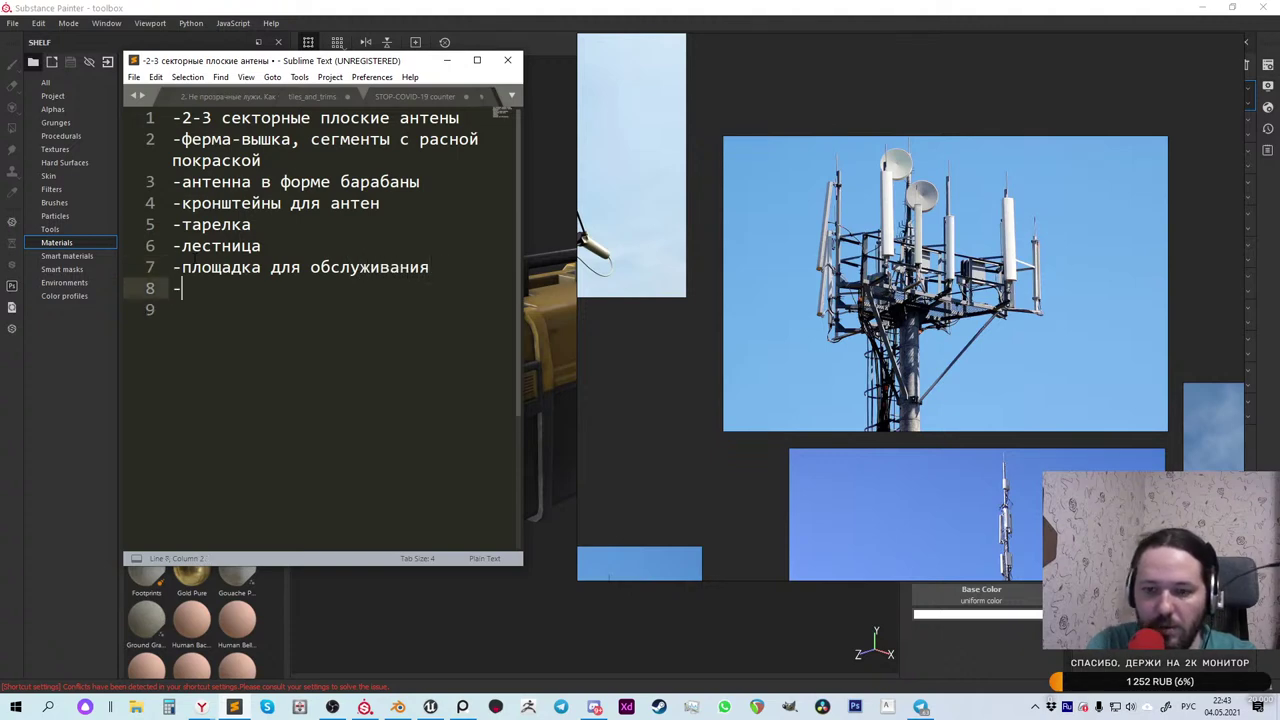
text(-)
scroll(1198, 363, down, 3)
scroll(900, 420, up, 5)
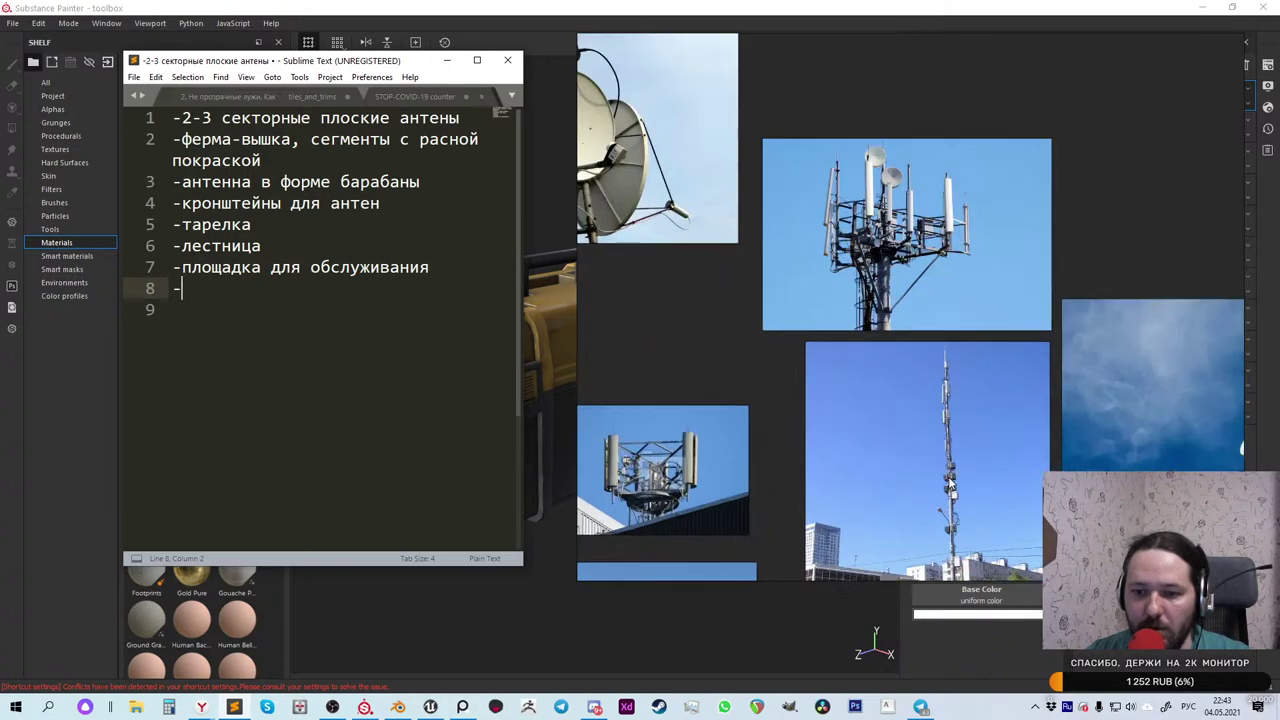
scroll(874, 458, down, 2)
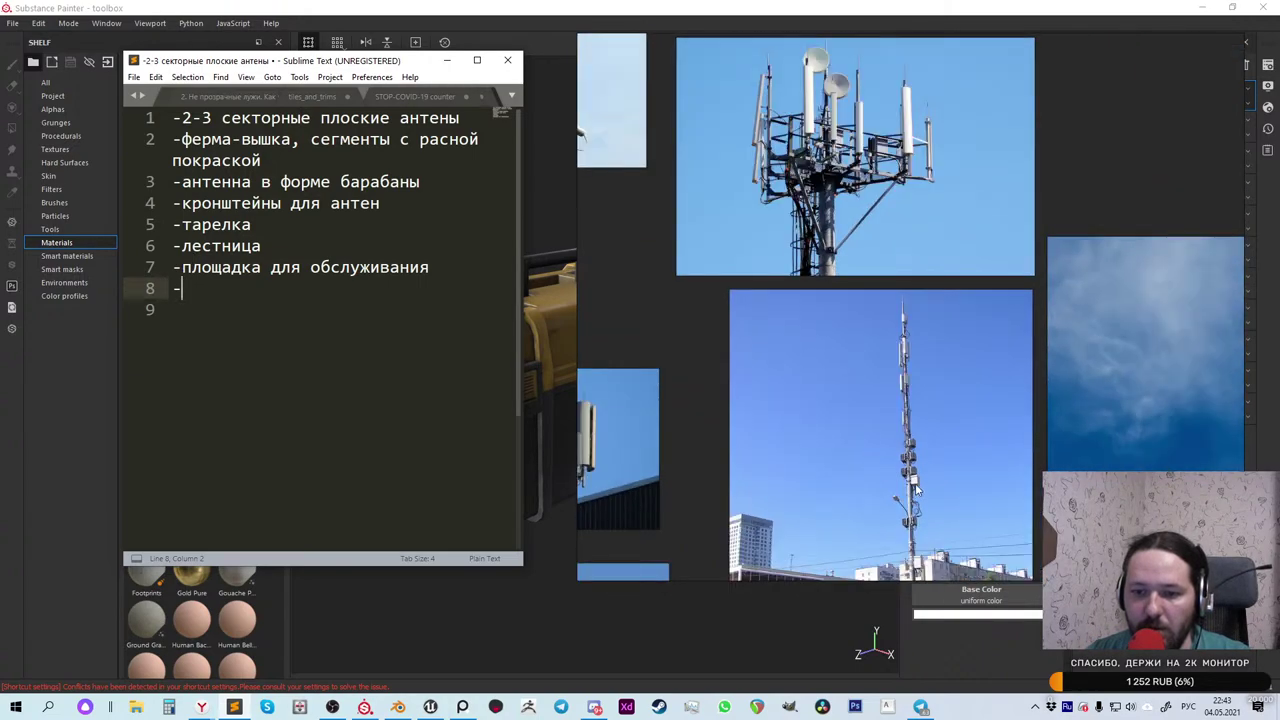
scroll(915, 495, up, 5)
scroll(900, 430, down, 5)
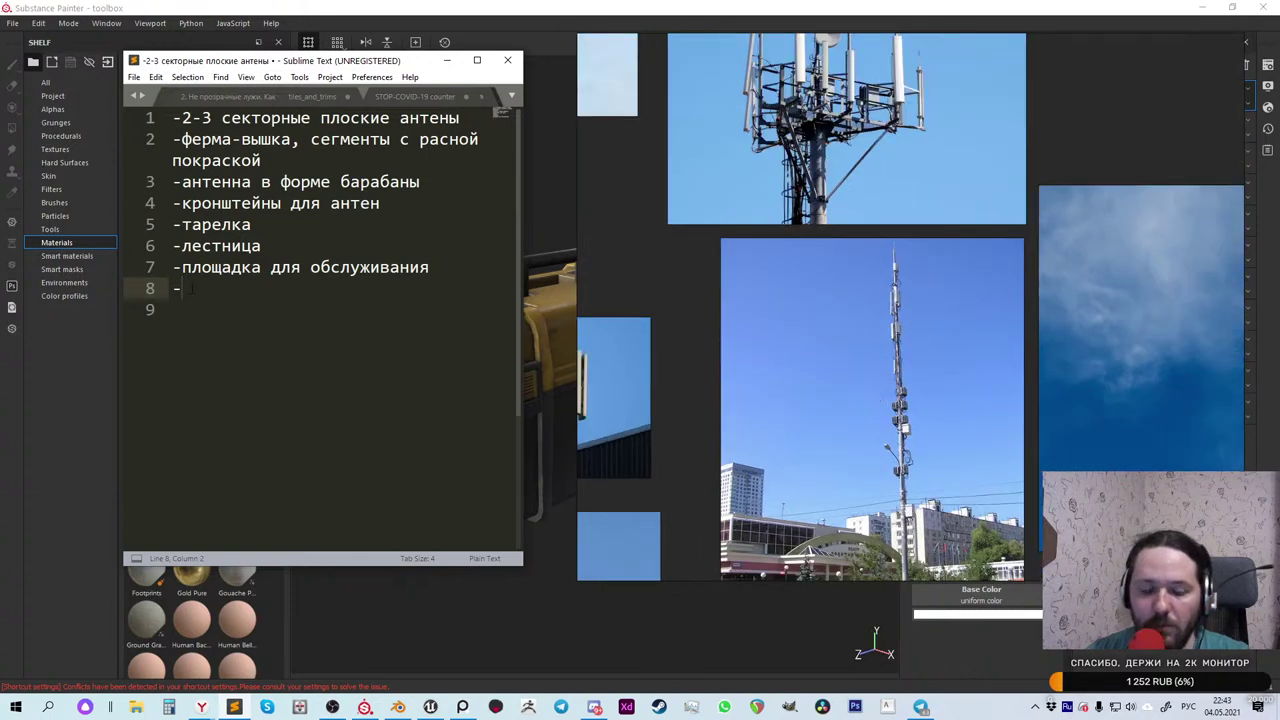
text(коро)
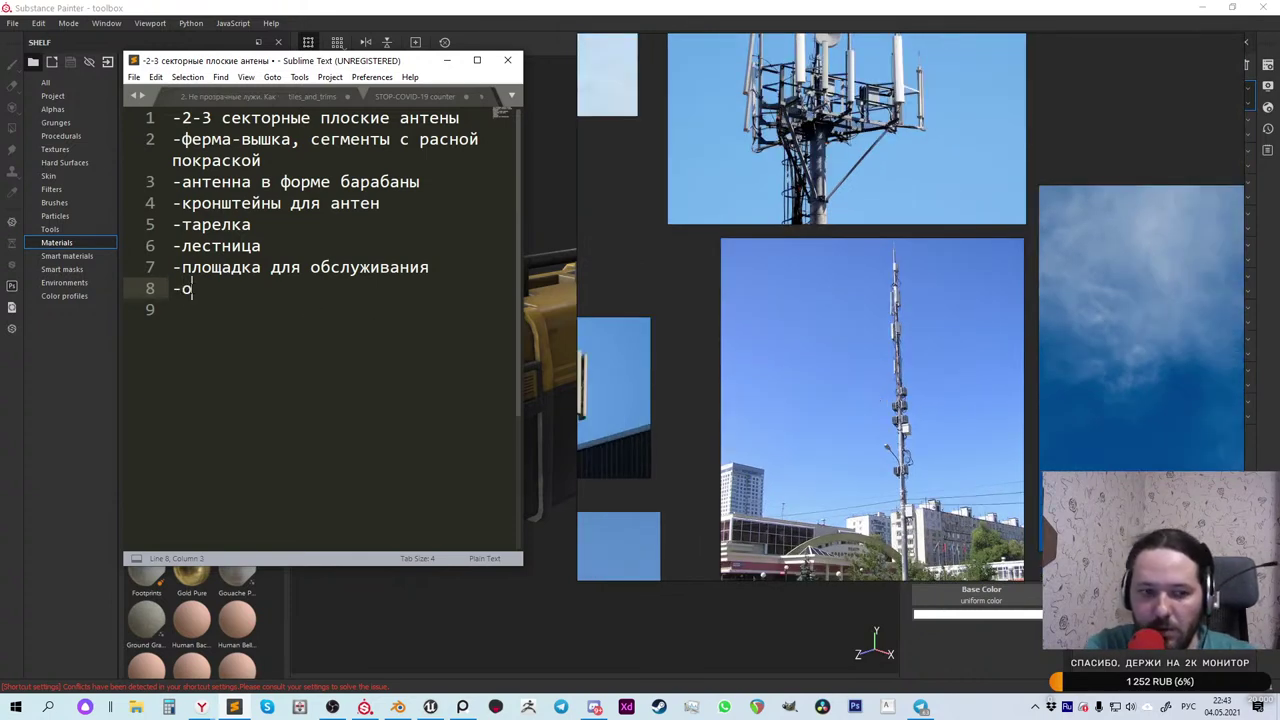
text(бки )
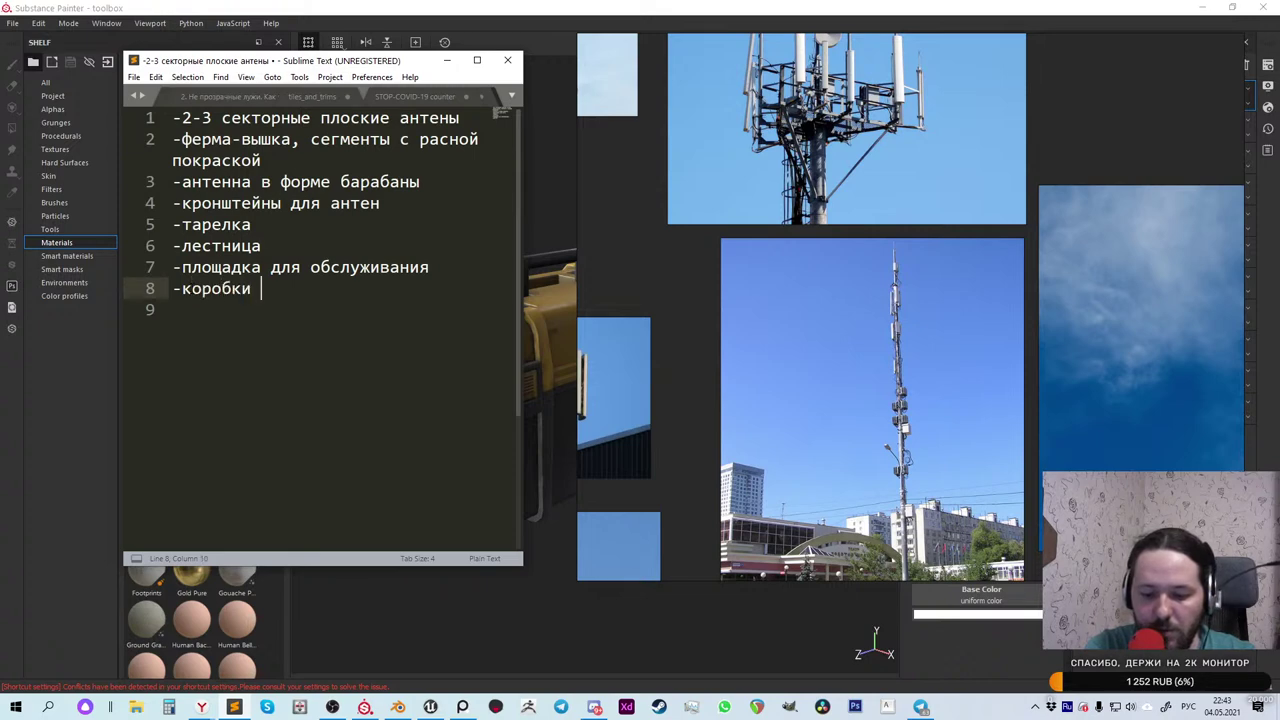
text(куда приходят провода)
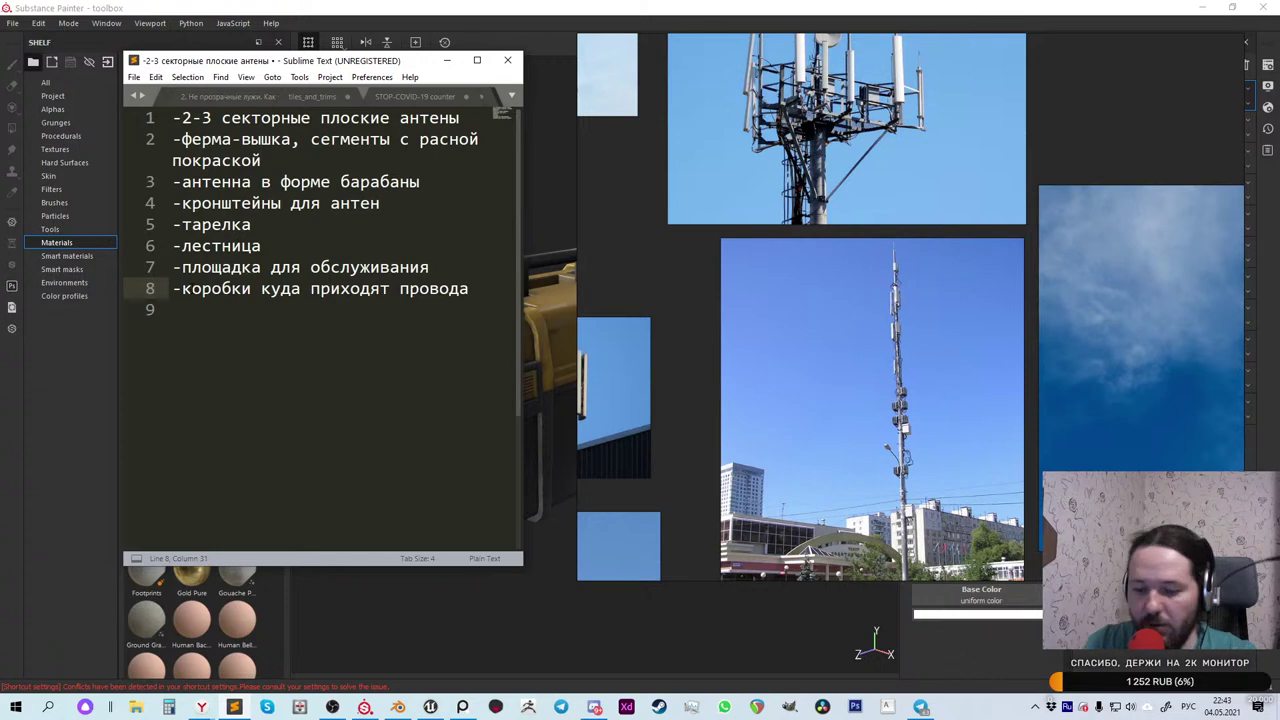
key(Return)
text(-)
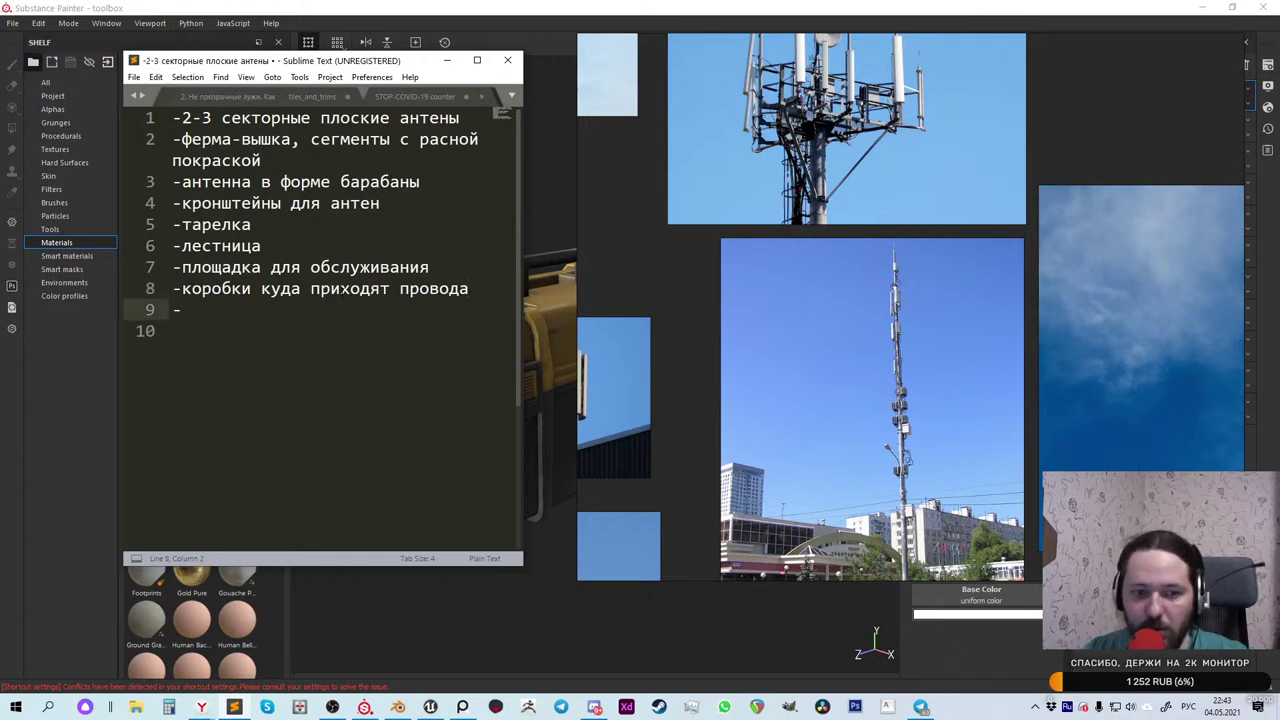
Step: Type 'громоотводы?' on line 9 and start line 10 with a dash
scroll(950, 397, down, 3)
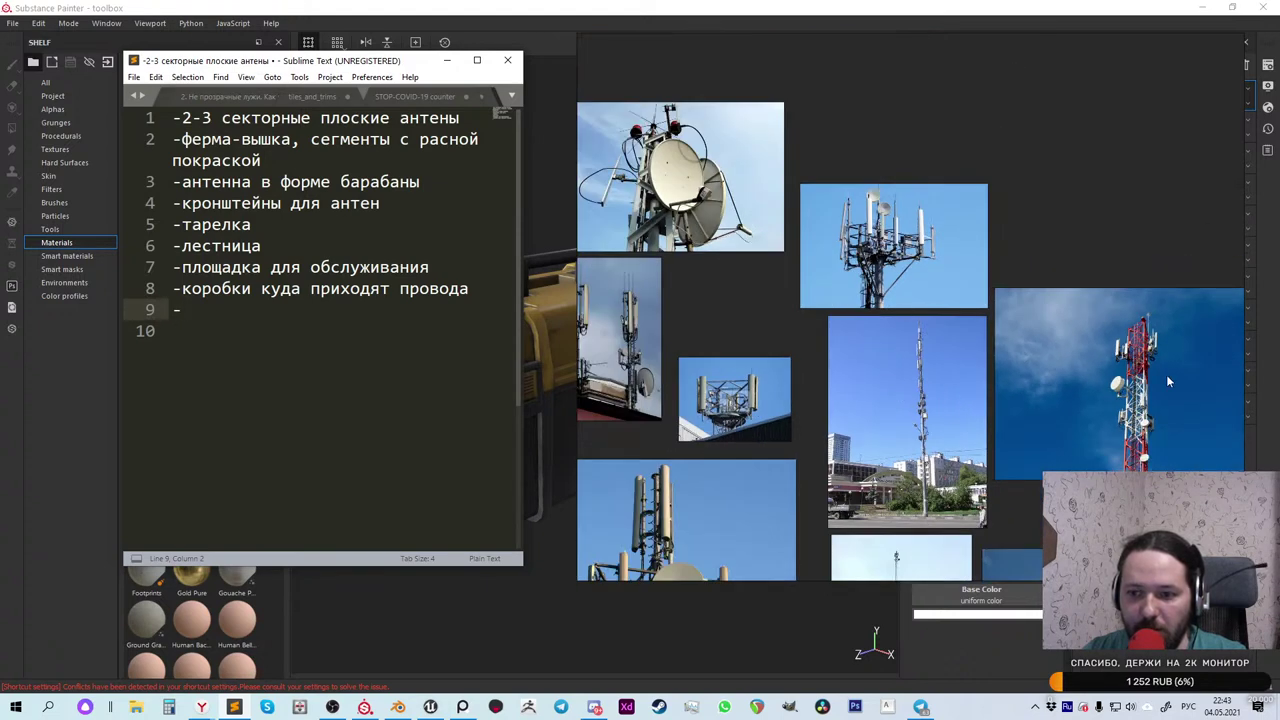
scroll(846, 320, down, 2)
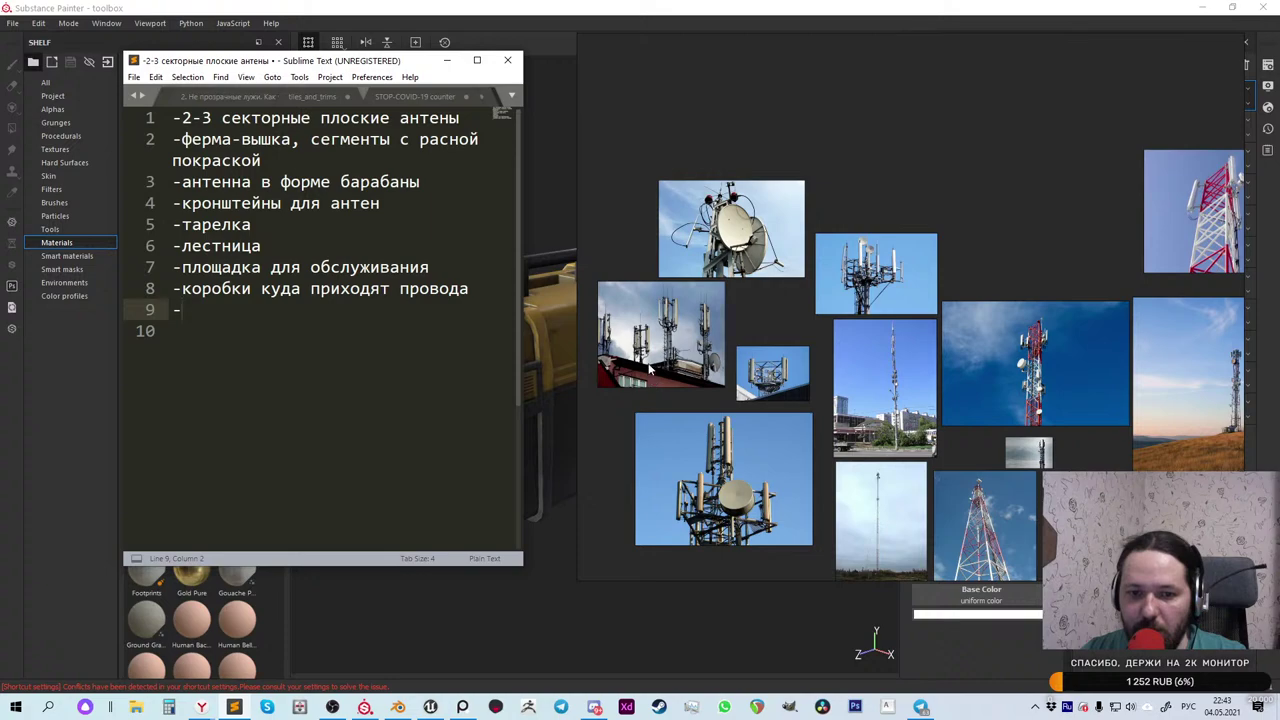
scroll(650, 365, up, 5)
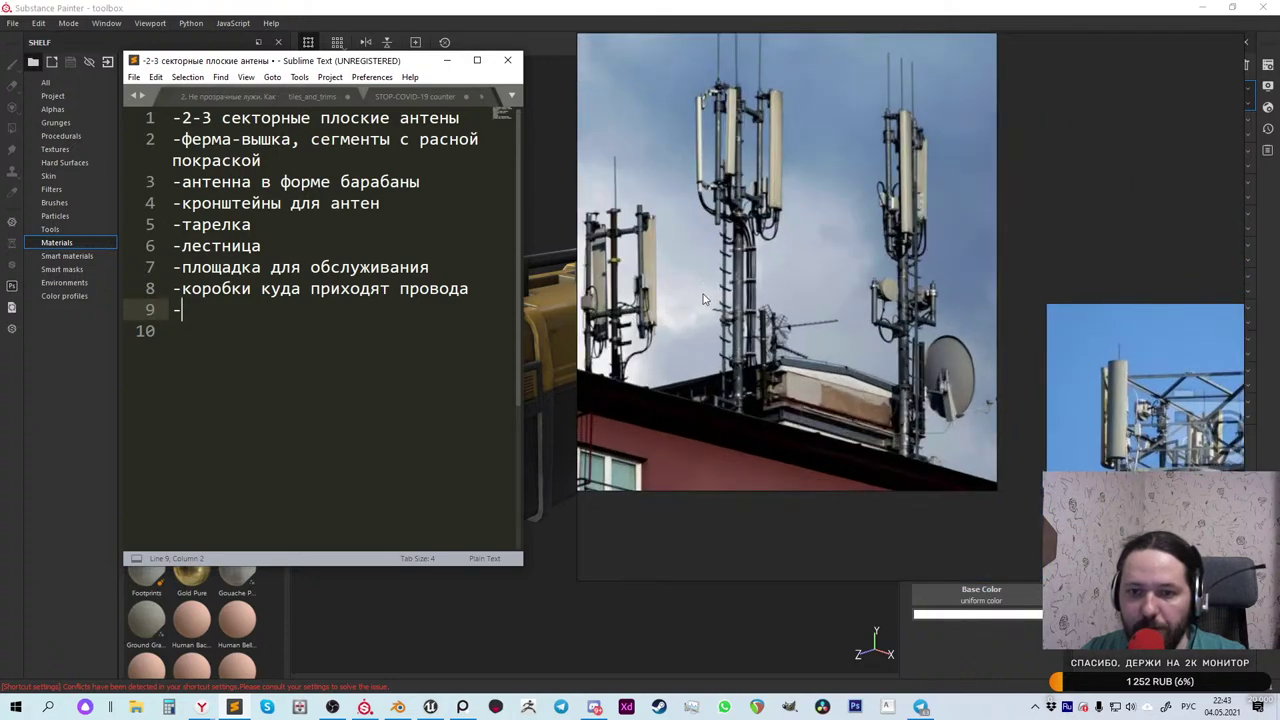
scroll(682, 280, down, 4)
scroll(700, 288, up, 4)
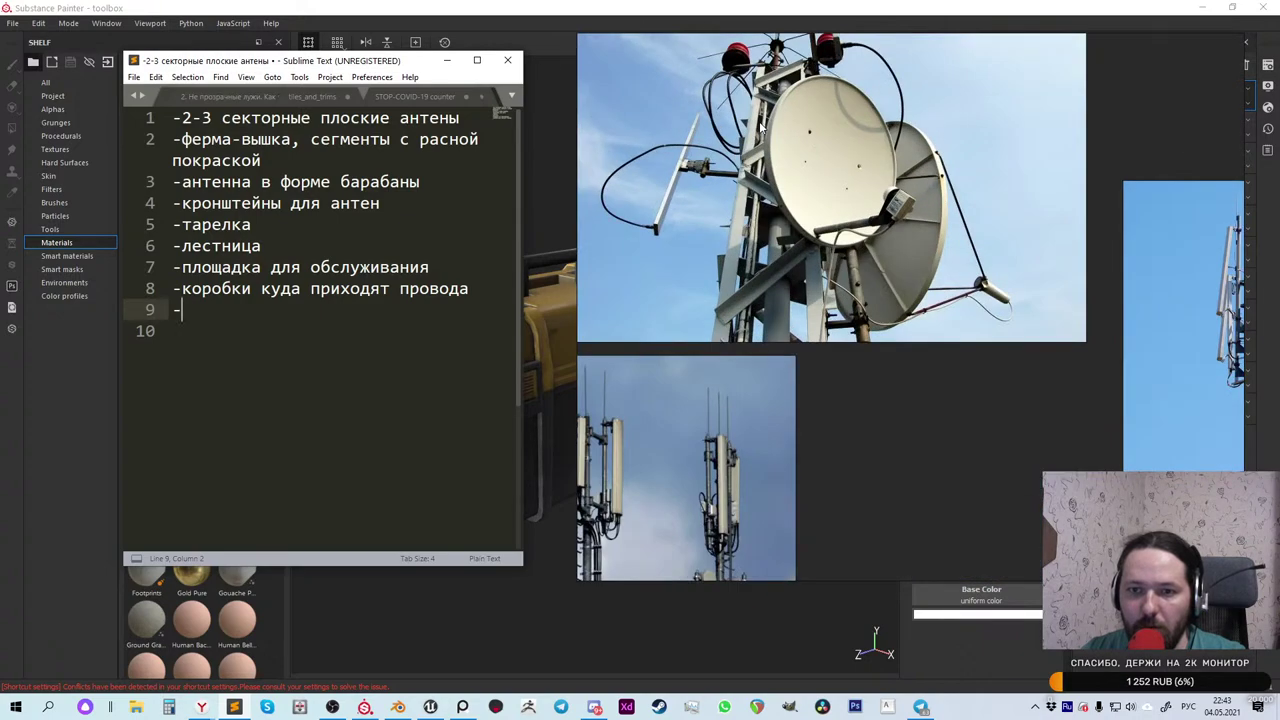
scroll(925, 224, down, 5)
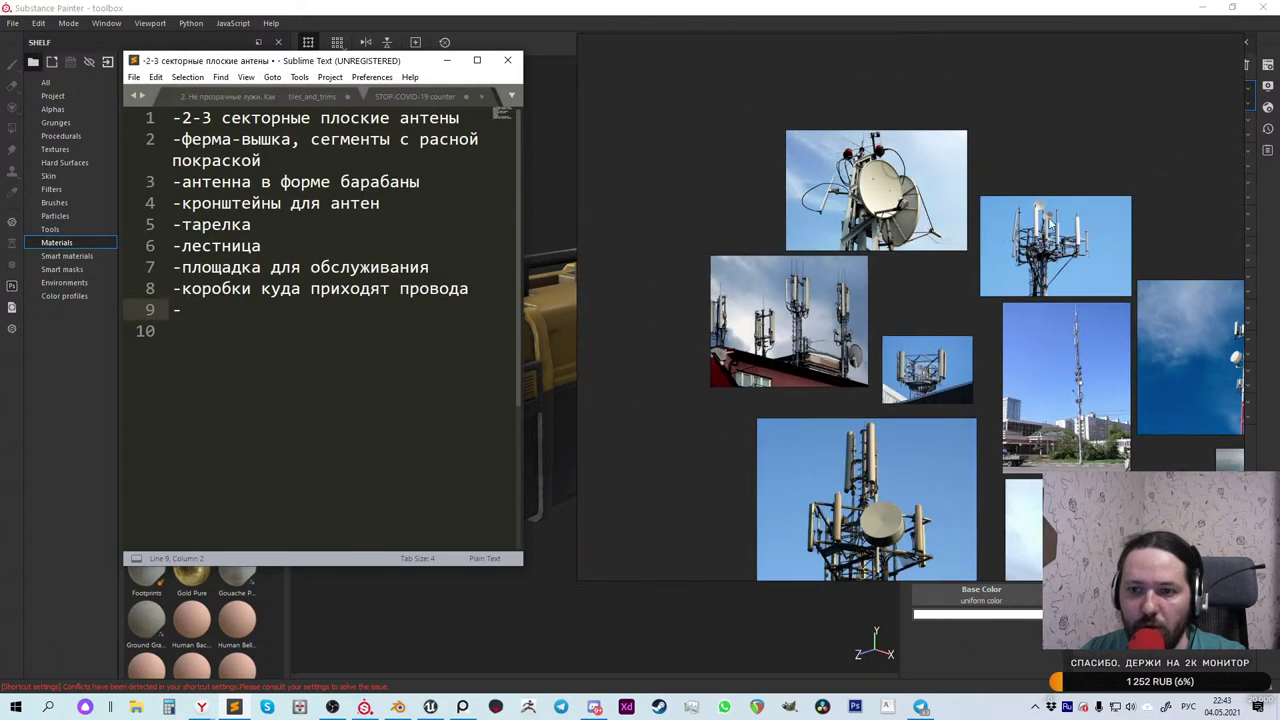
scroll(1043, 217, up, 6)
scroll(1043, 217, down, 4)
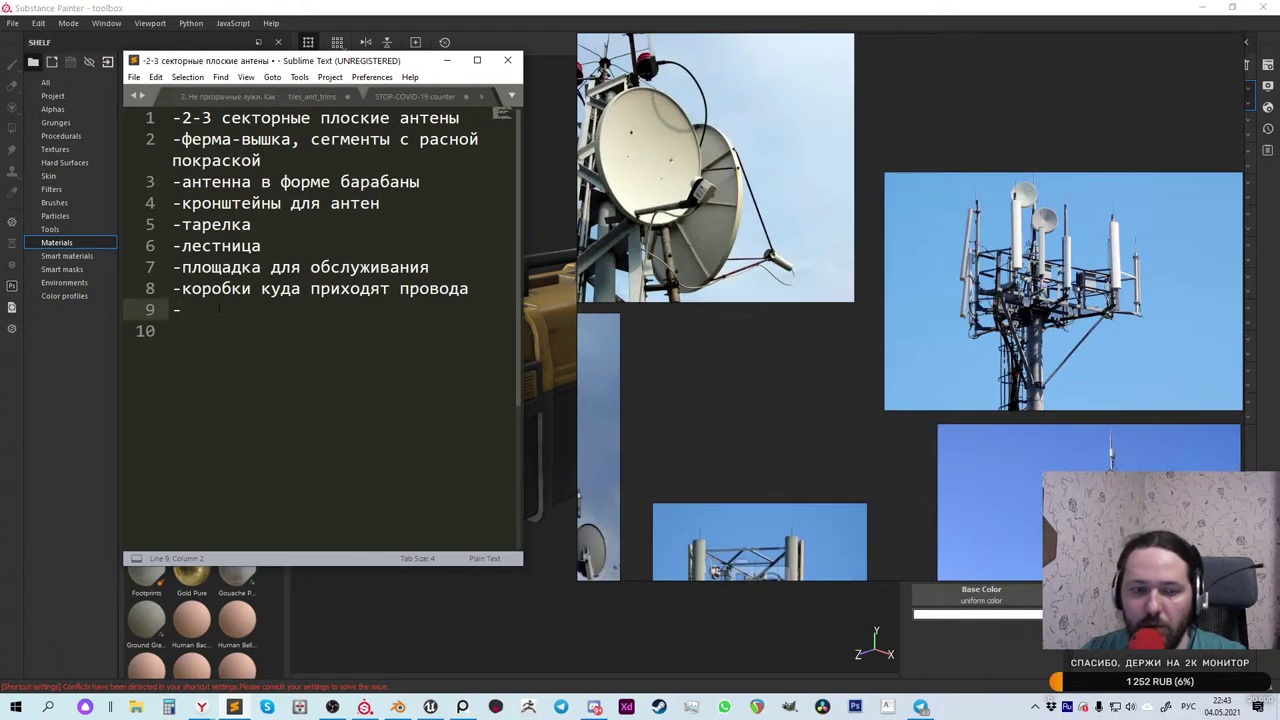
text(громо)
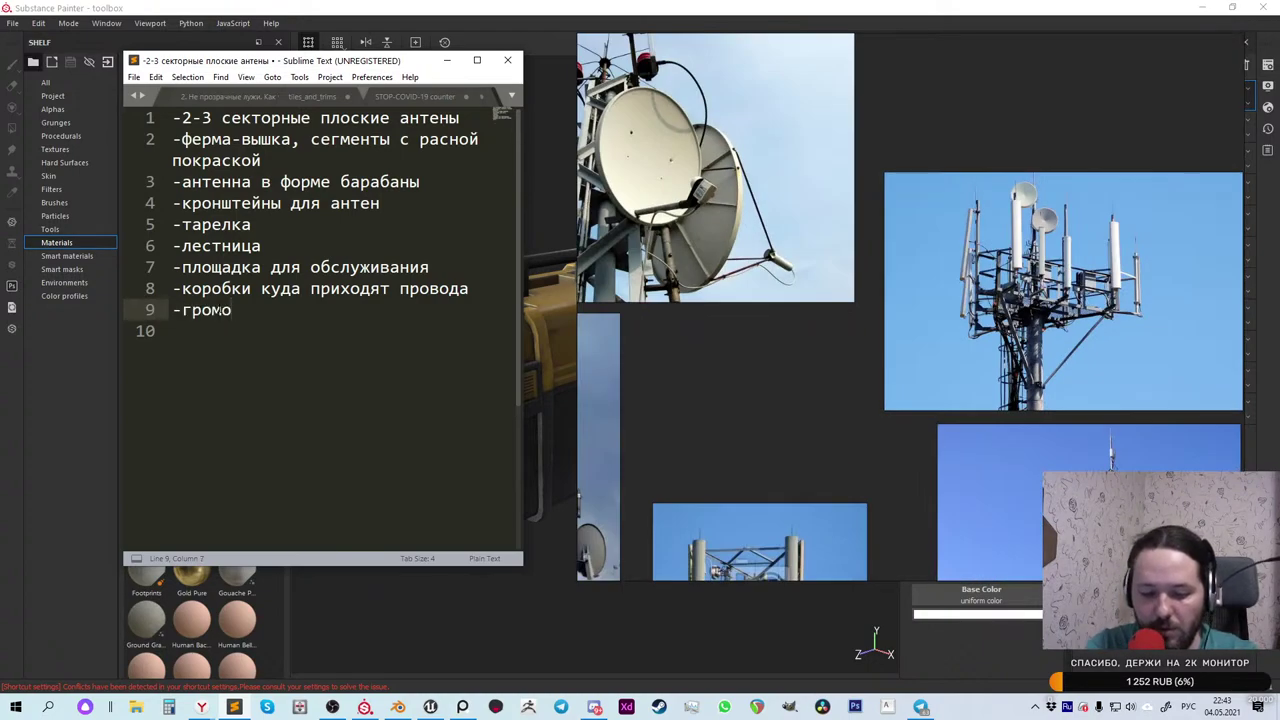
text(тводы?)
key(Return)
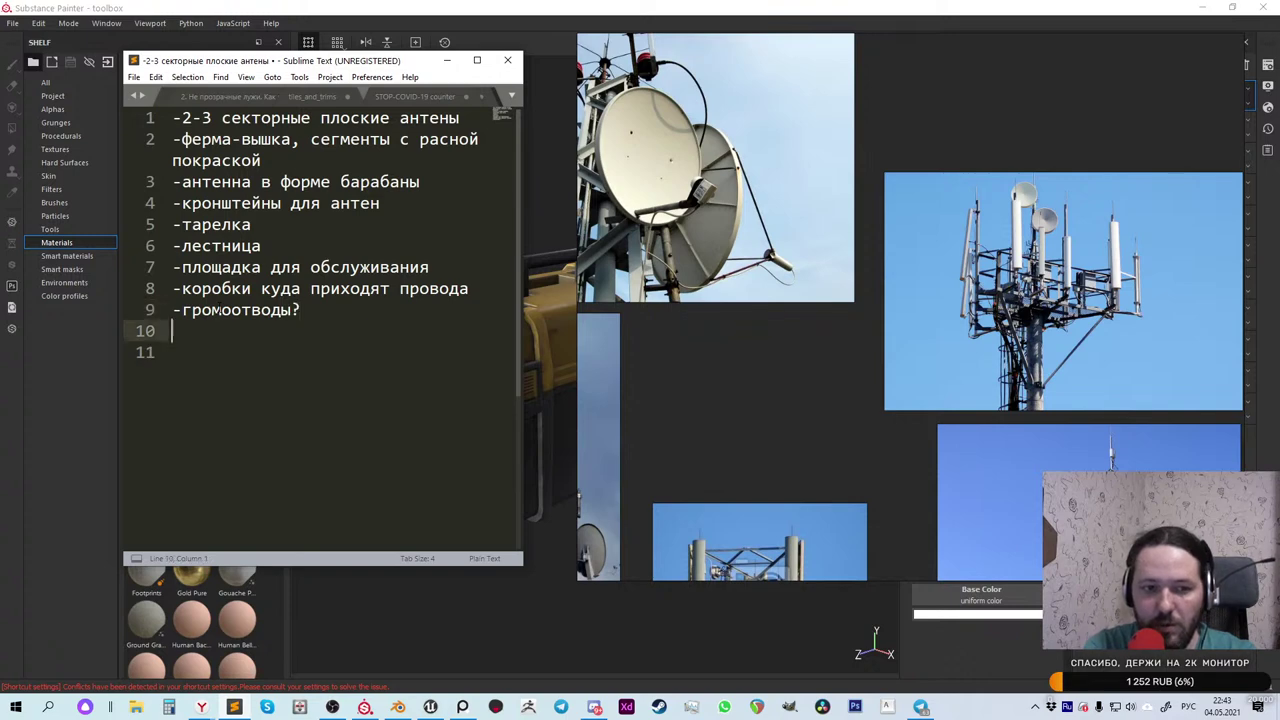
text(-)
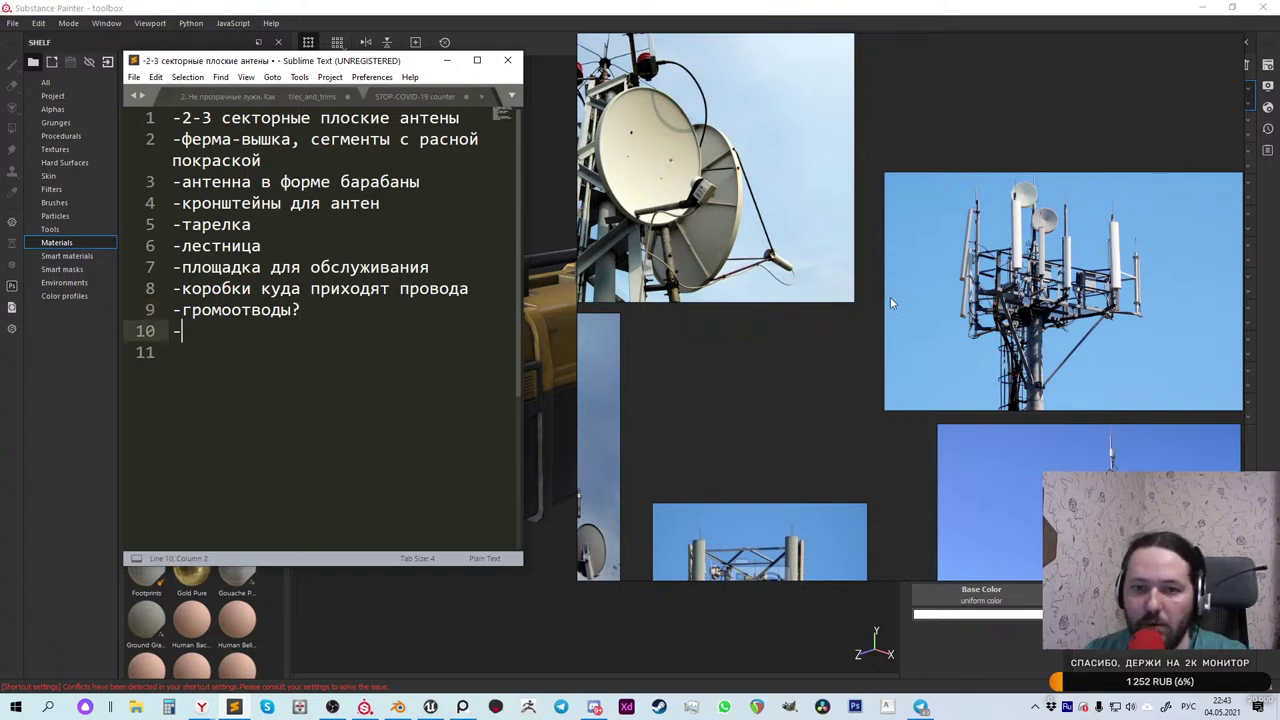
scroll(890, 297, down, 3)
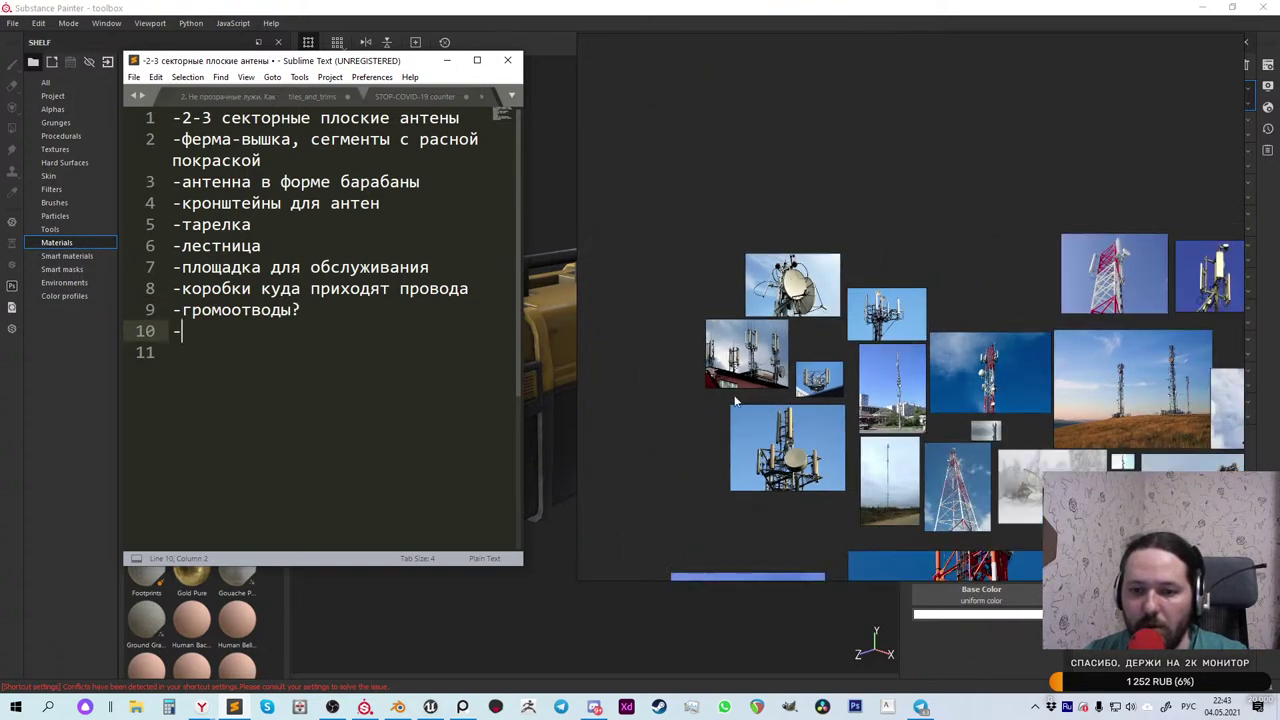
scroll(760, 415, down, 2)
scroll(785, 430, up, 6)
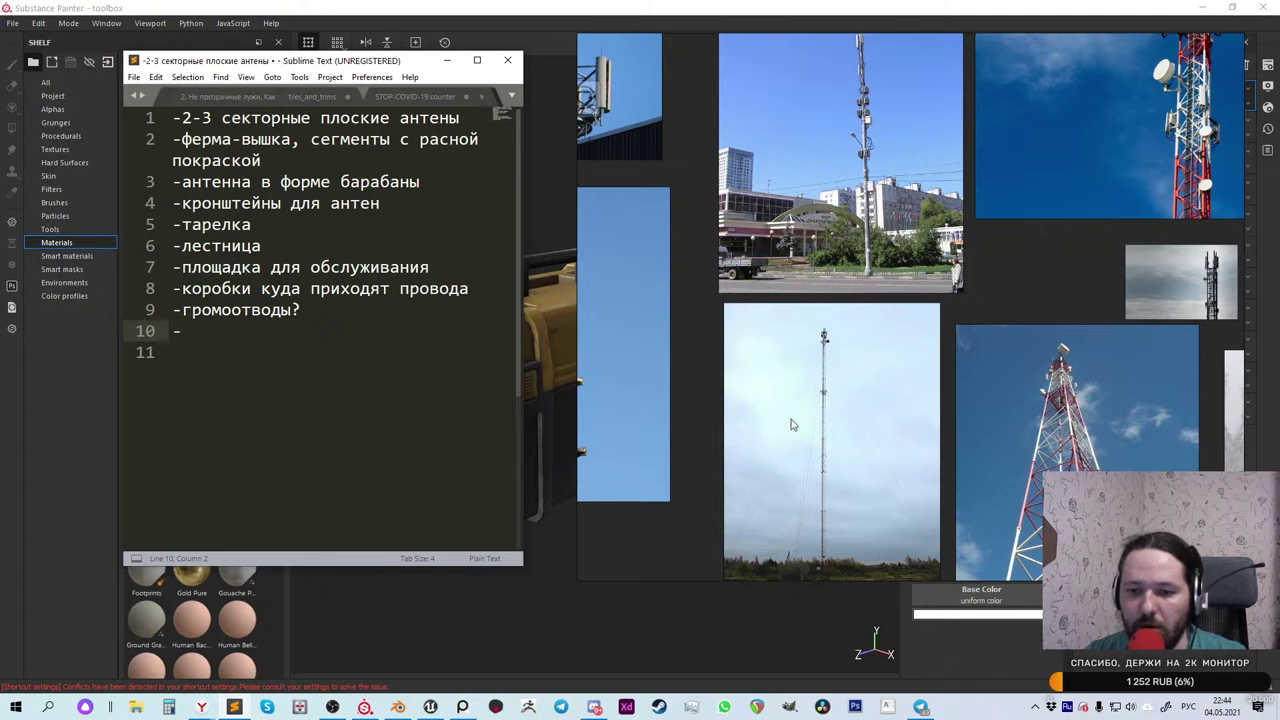
scroll(790, 425, down, 4)
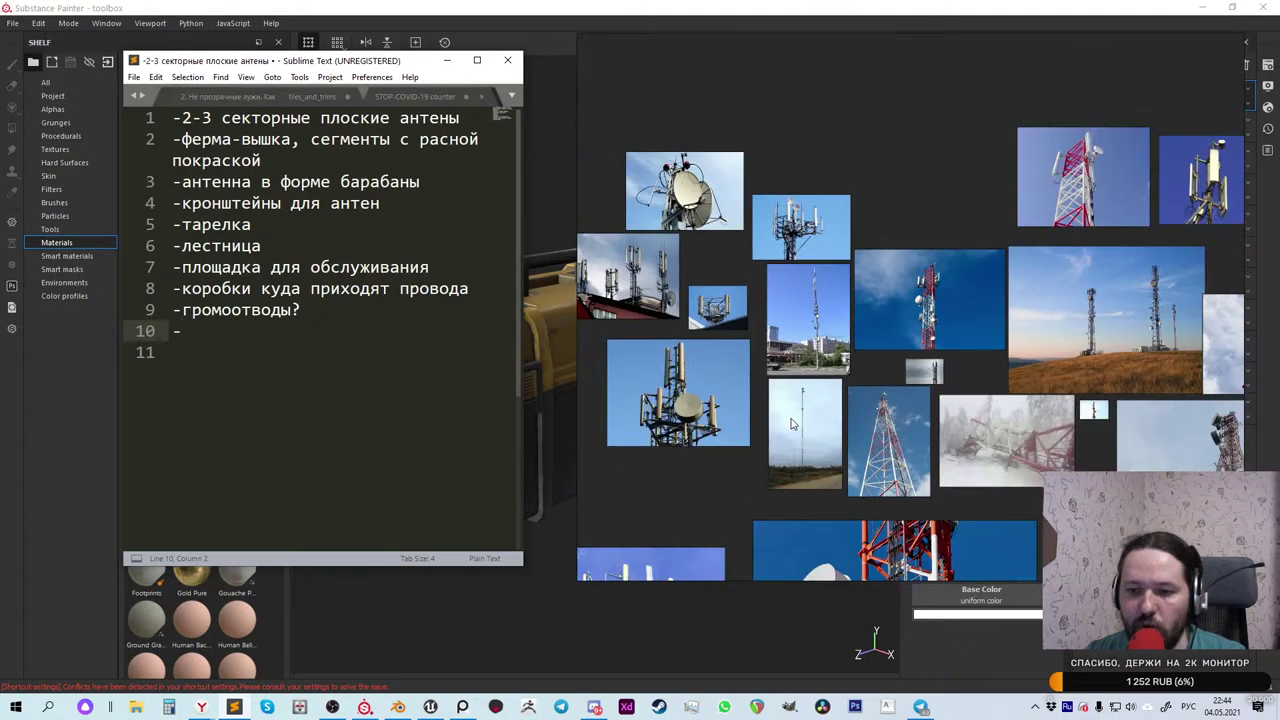
scroll(790, 425, down, 4)
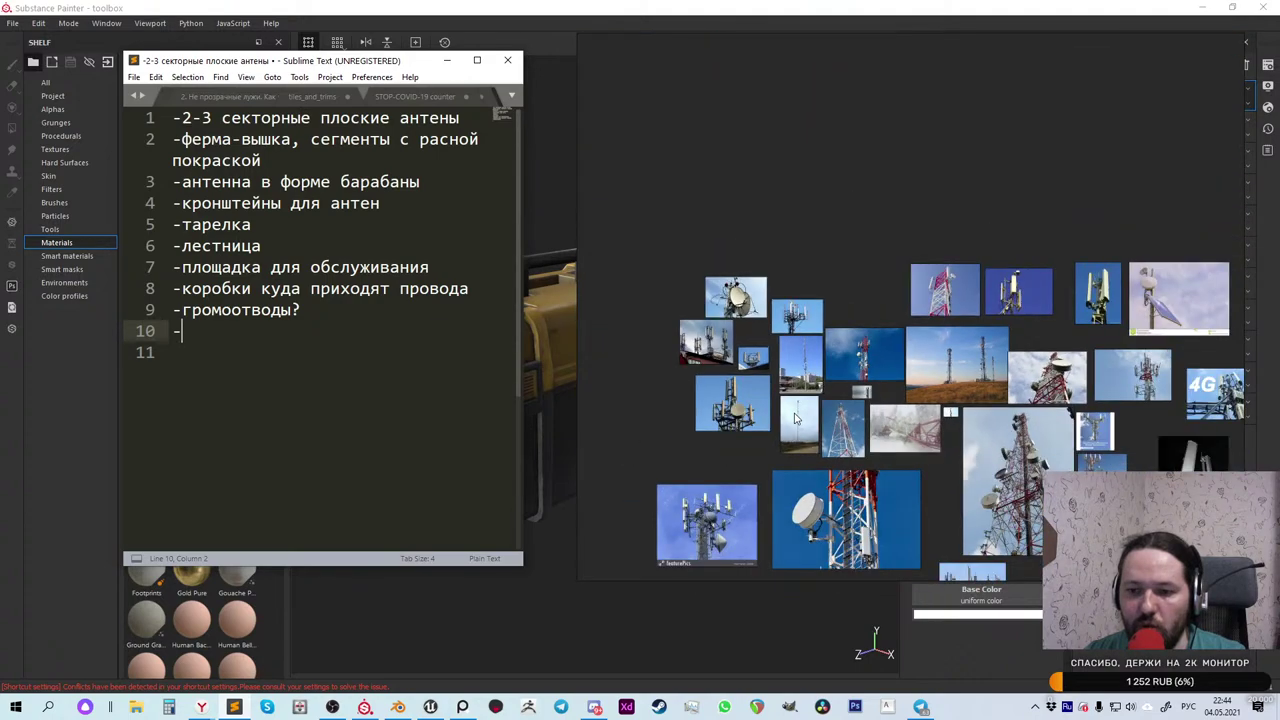
scroll(885, 421, down, 2)
scroll(980, 495, up, 4)
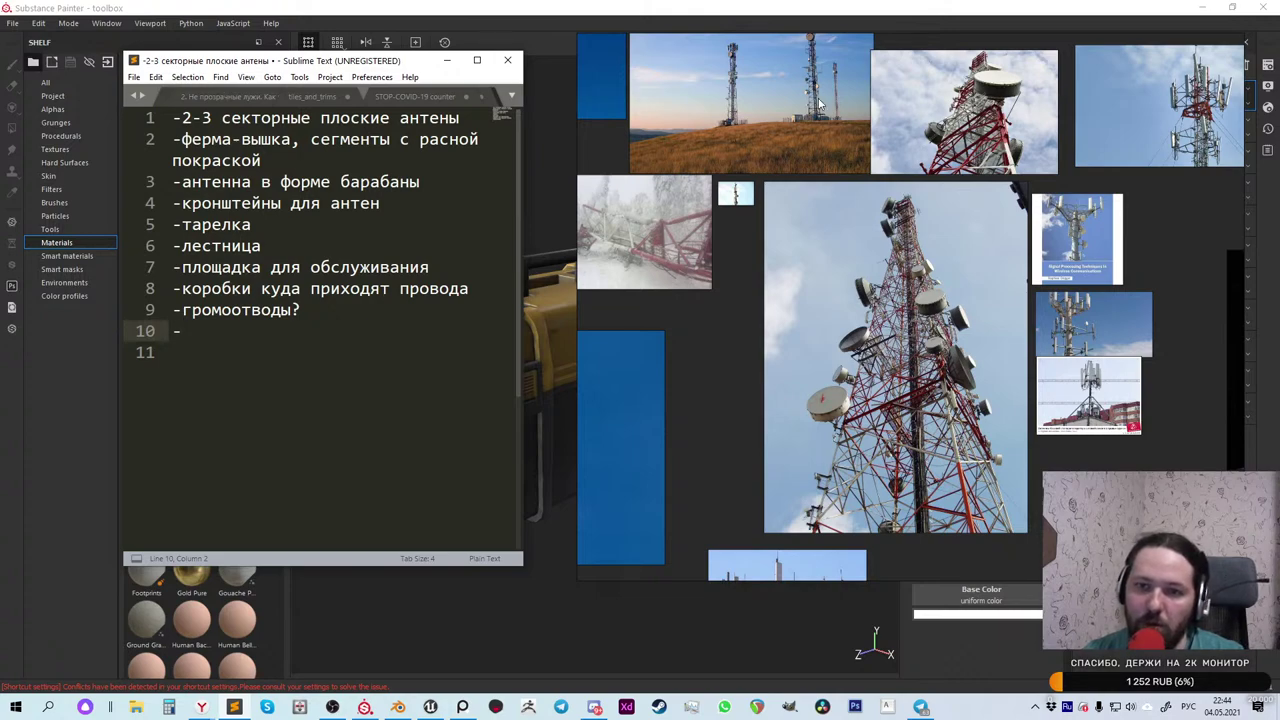
scroll(805, 225, down, 2)
scroll(790, 215, up, 6)
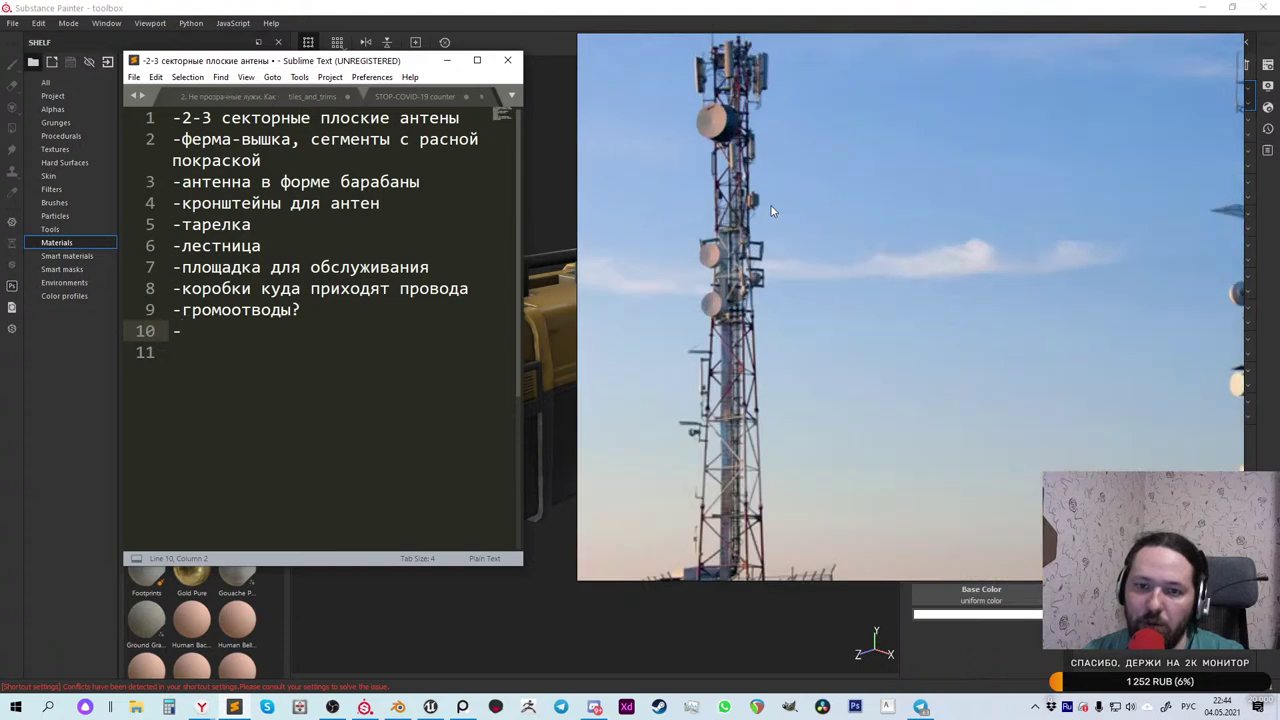
scroll(775, 214, down, 1)
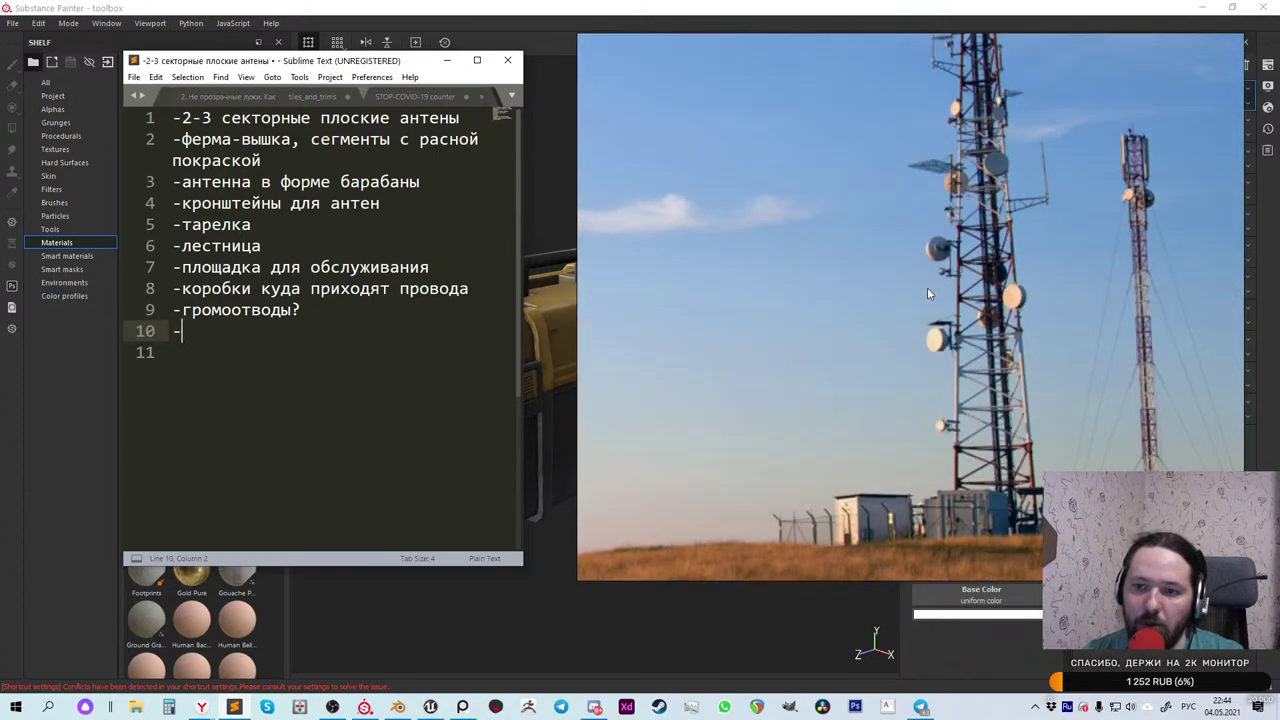
scroll(927, 293, down, 1)
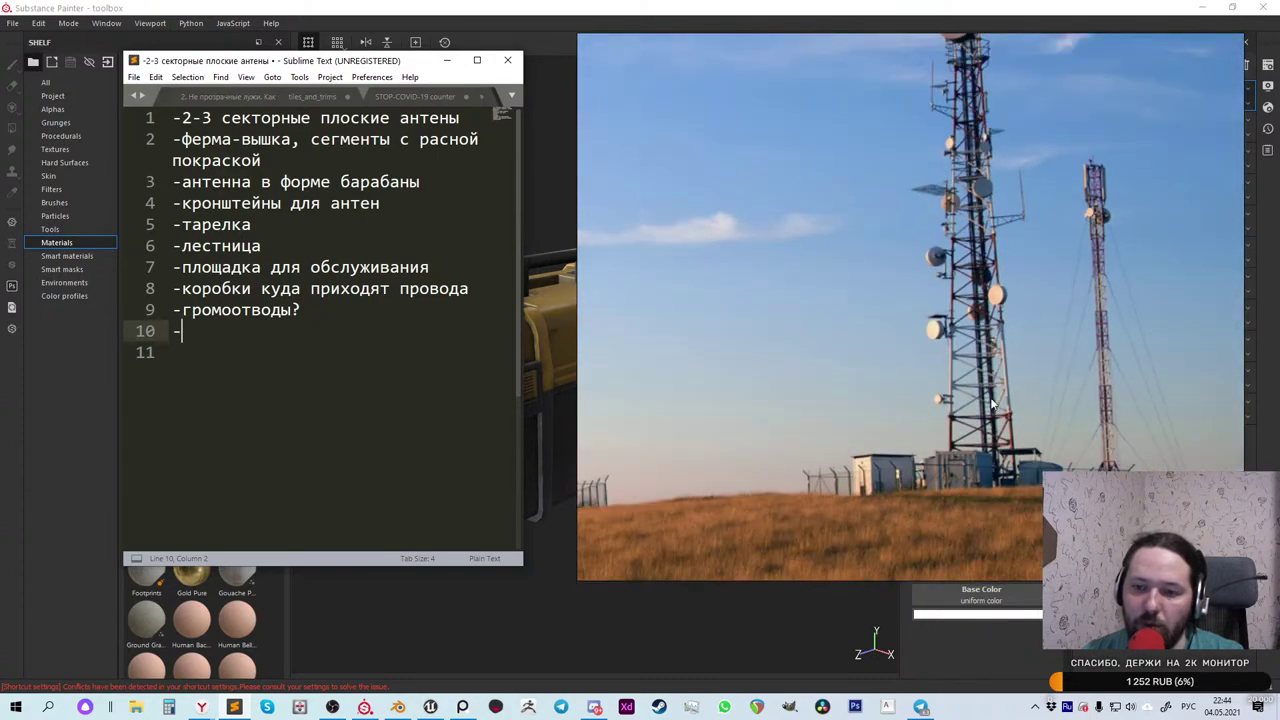
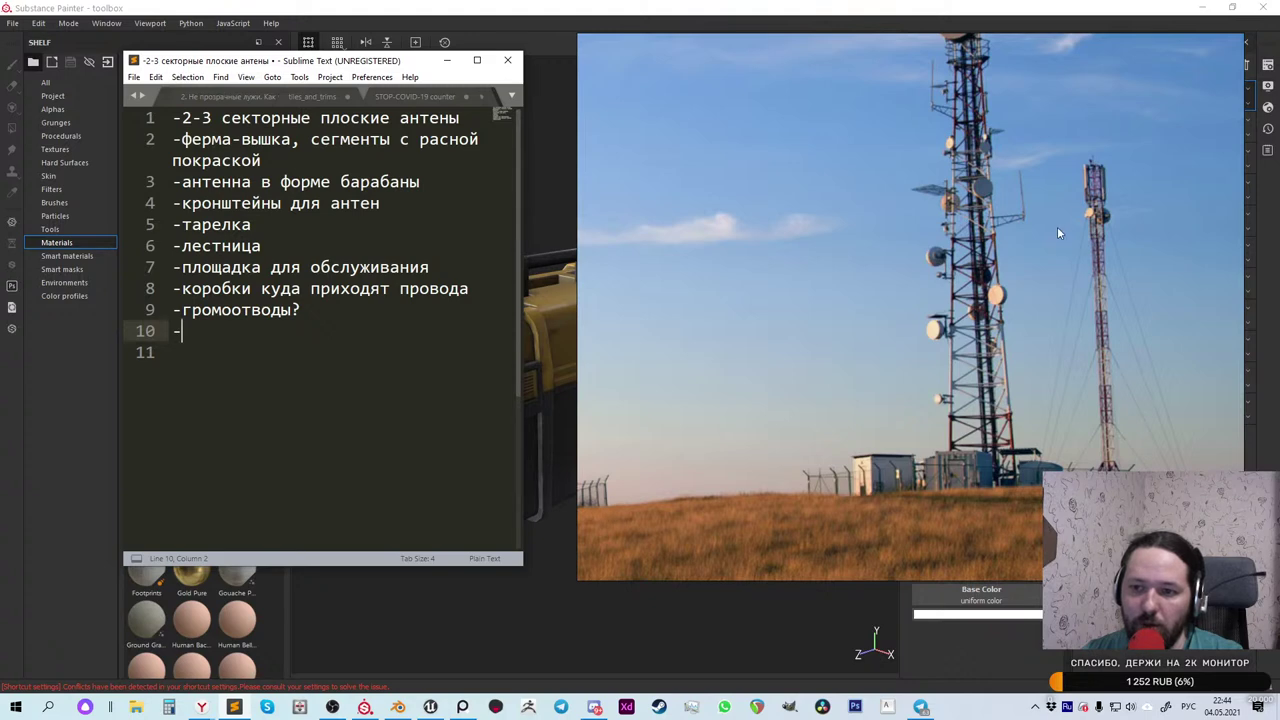
Step: Switch through the tower photos in PureRef and zoom onto the antenna-and-dish close-up
click(1104, 274)
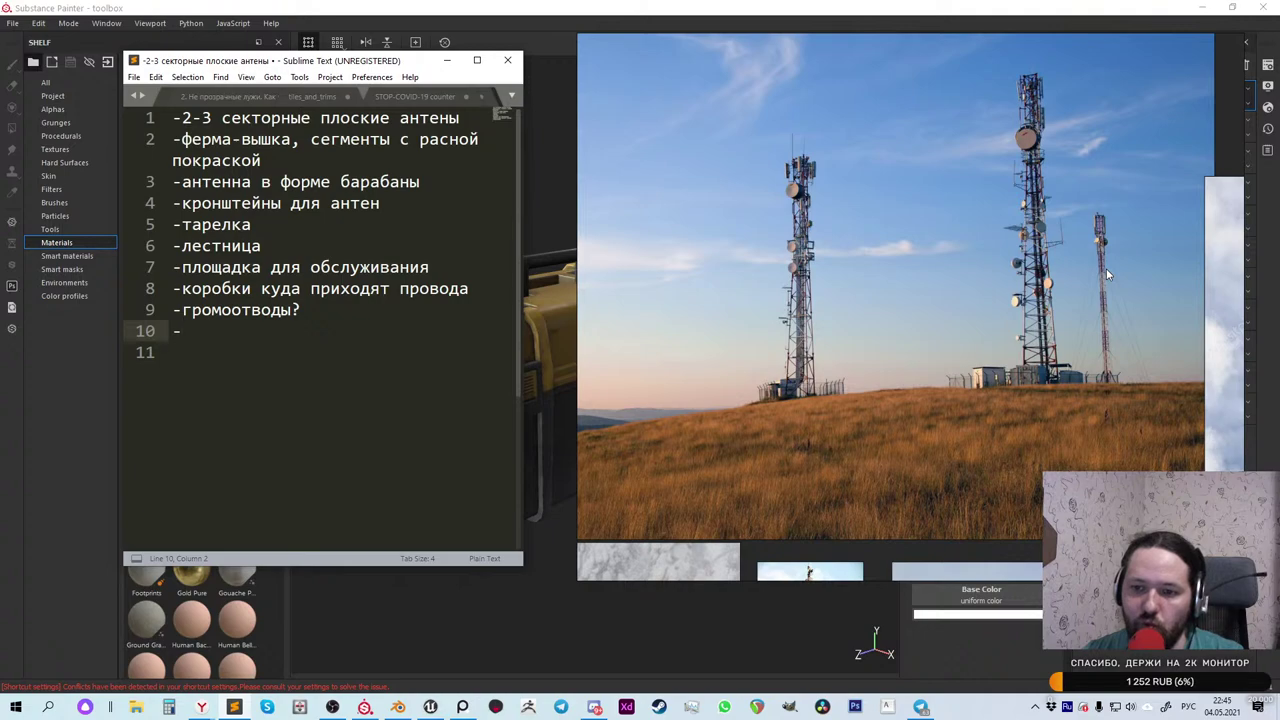
click(1110, 320)
drag(1153, 382, 1003, 372)
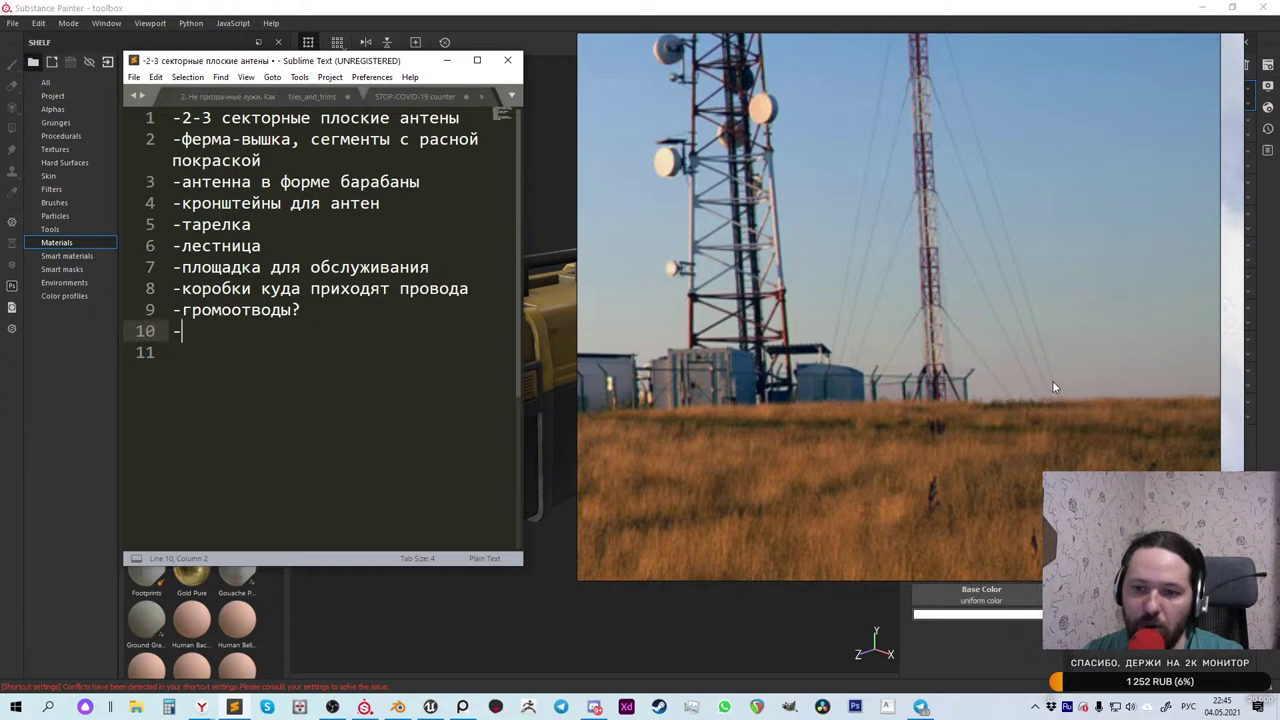
scroll(1052, 380, down, 6)
scroll(955, 305, down, 4)
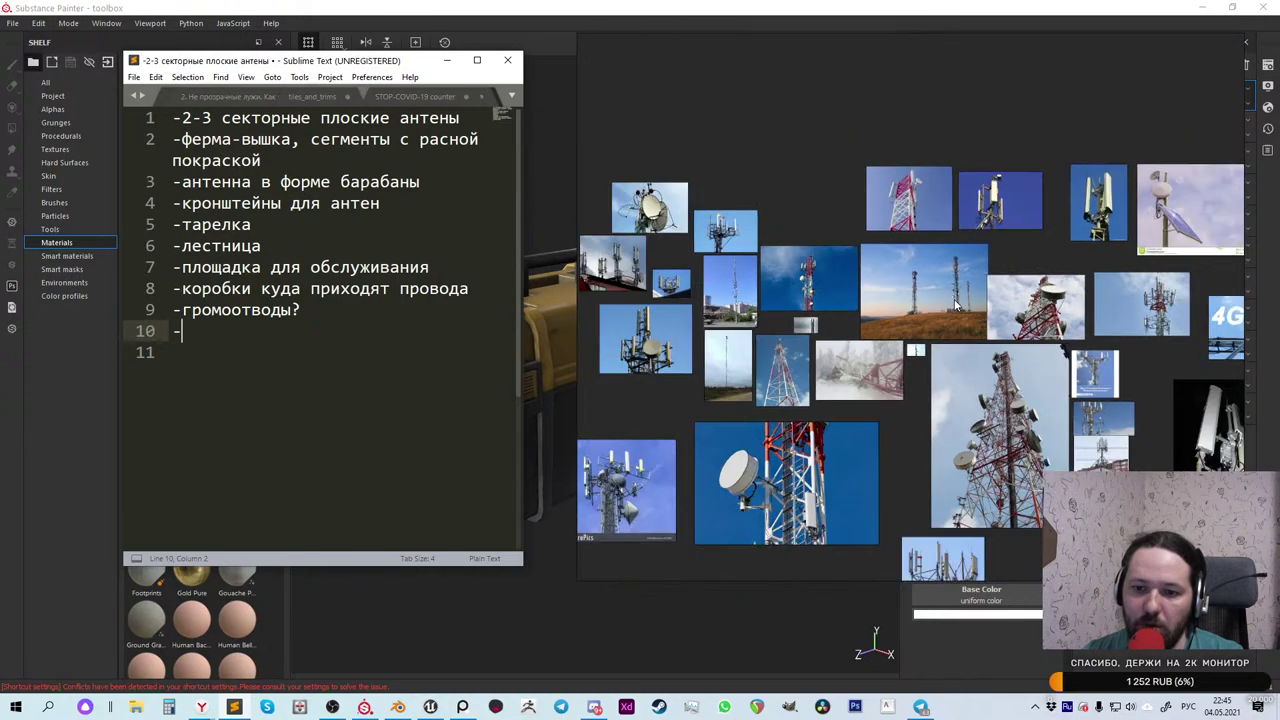
scroll(678, 452, up, 7)
scroll(678, 452, up, 6)
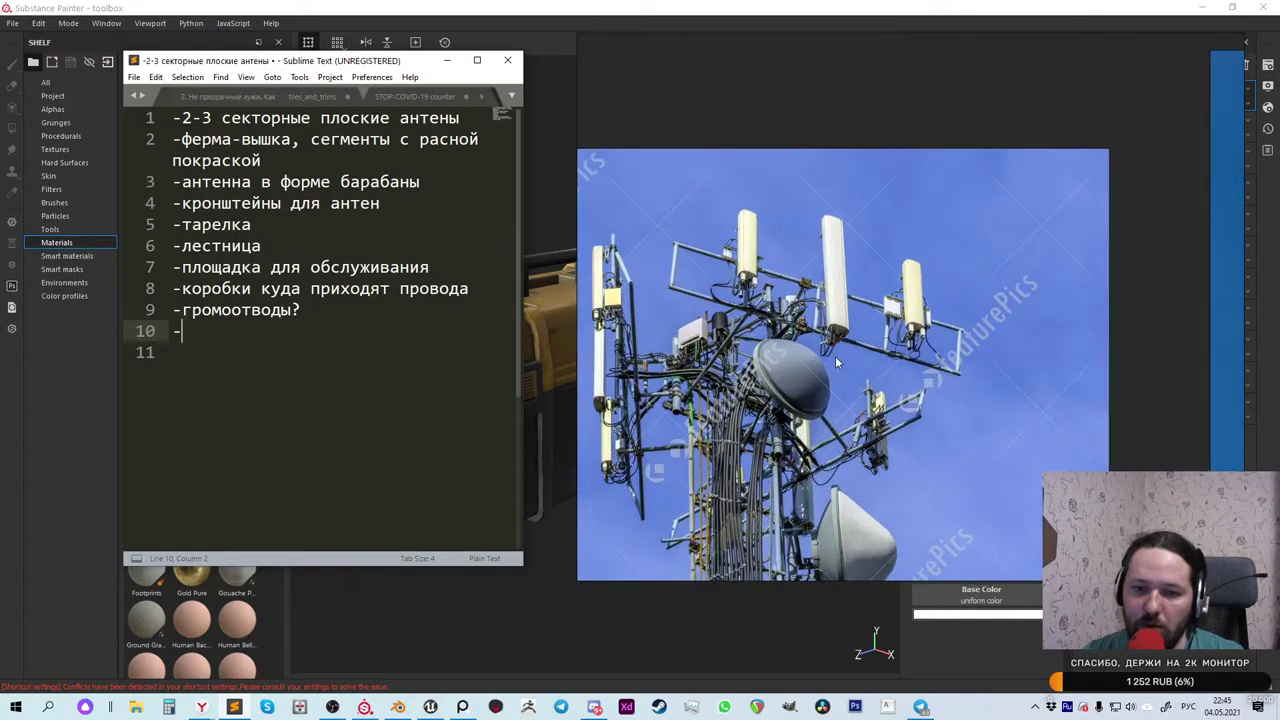
scroll(835, 356, down, 1)
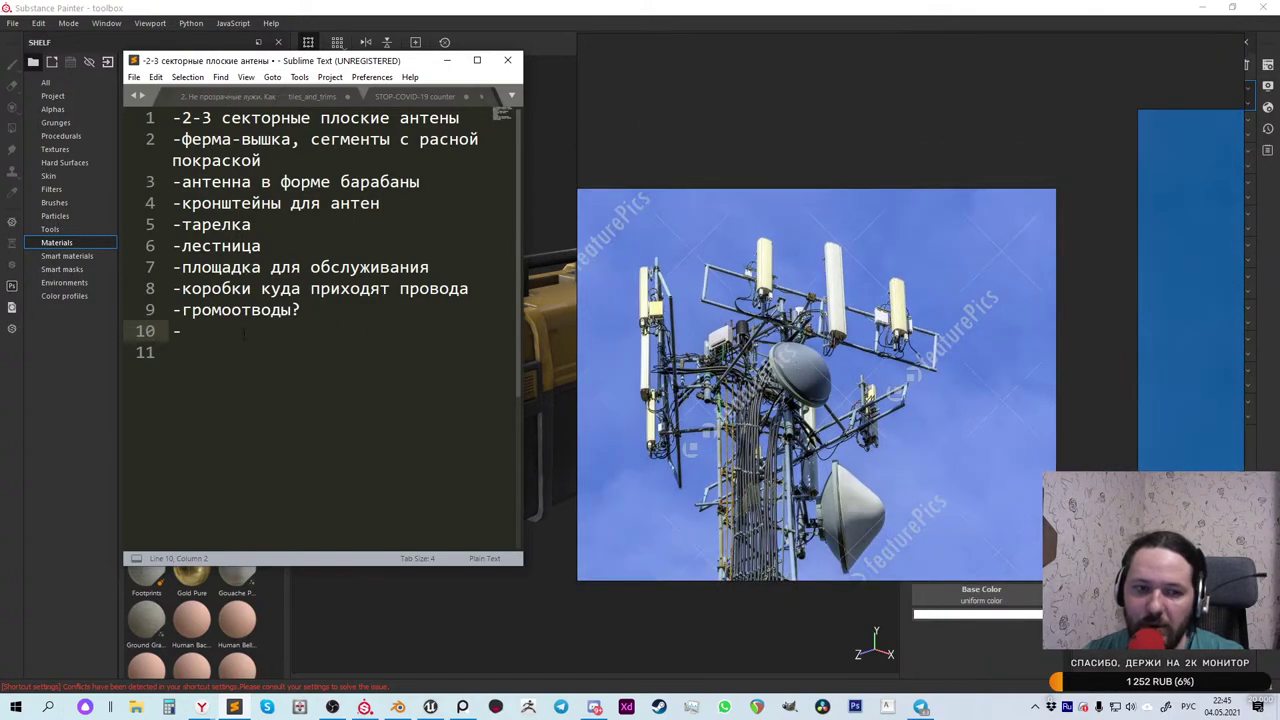
Step: Add the lines '-разъемы подключения на антенах' and '-провода, красивые скрутки' to the list
text(раз)
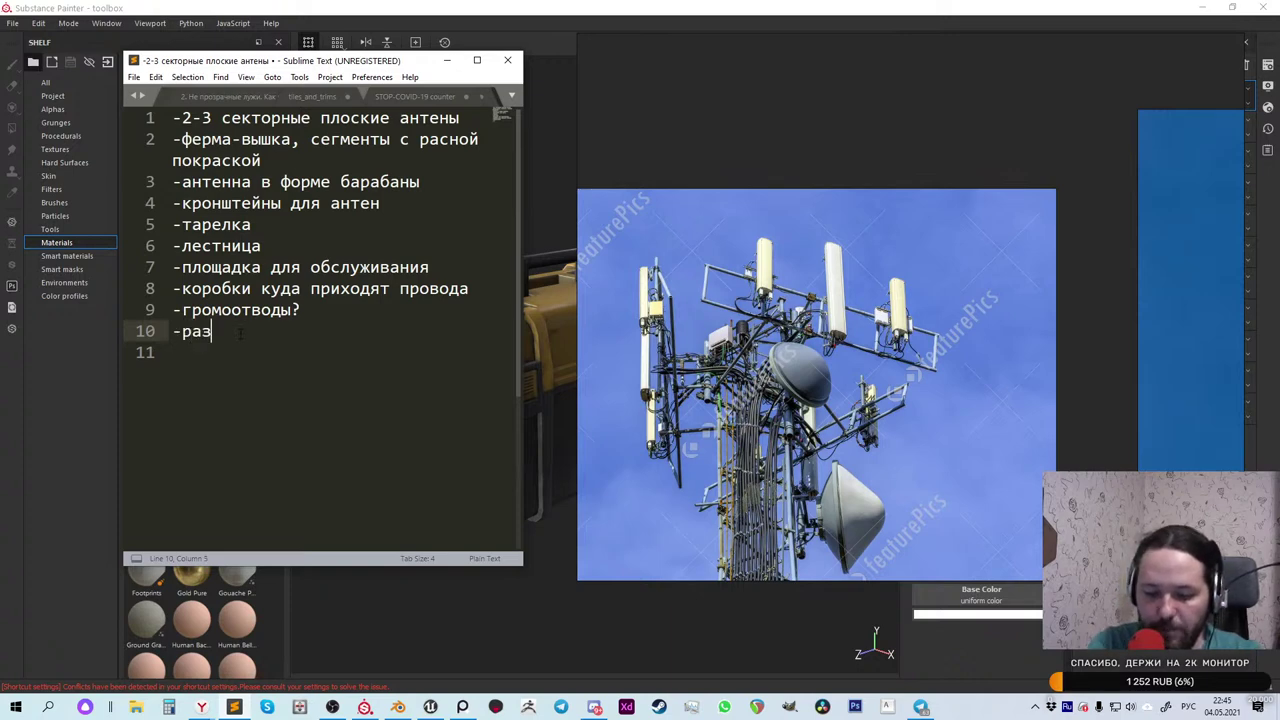
text(йо)
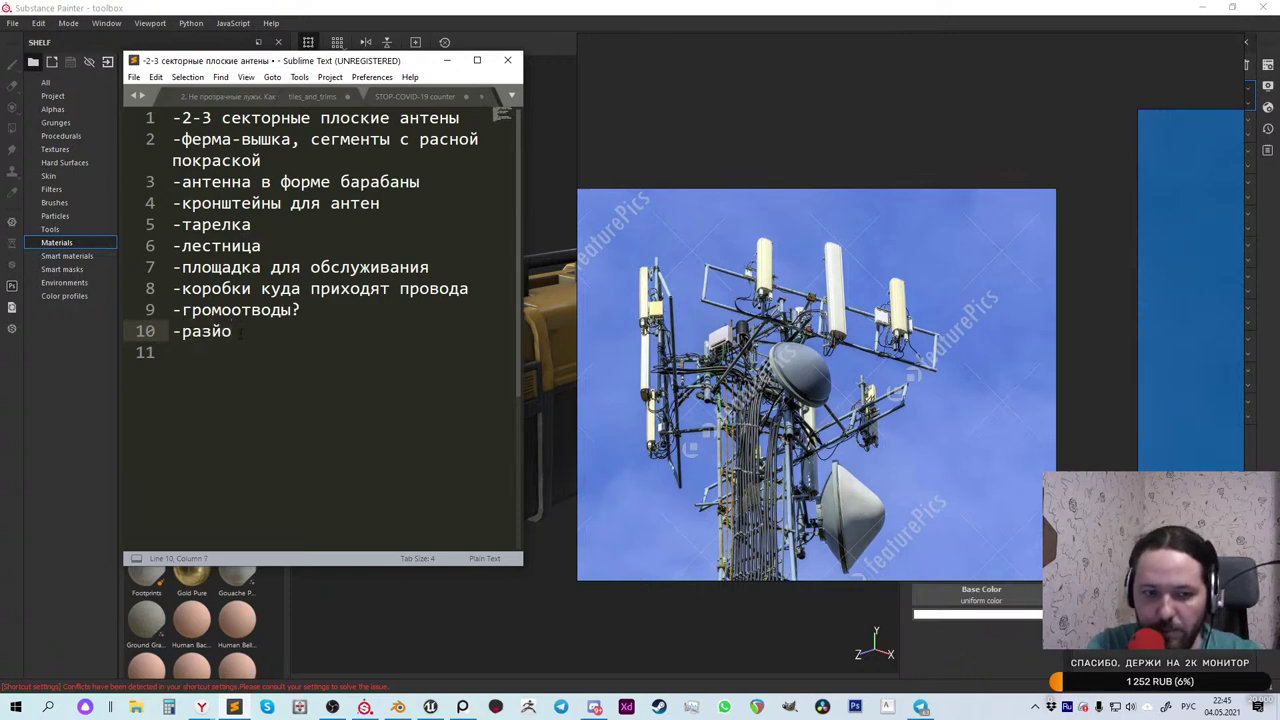
key(BackSpace)
key(BackSpace)
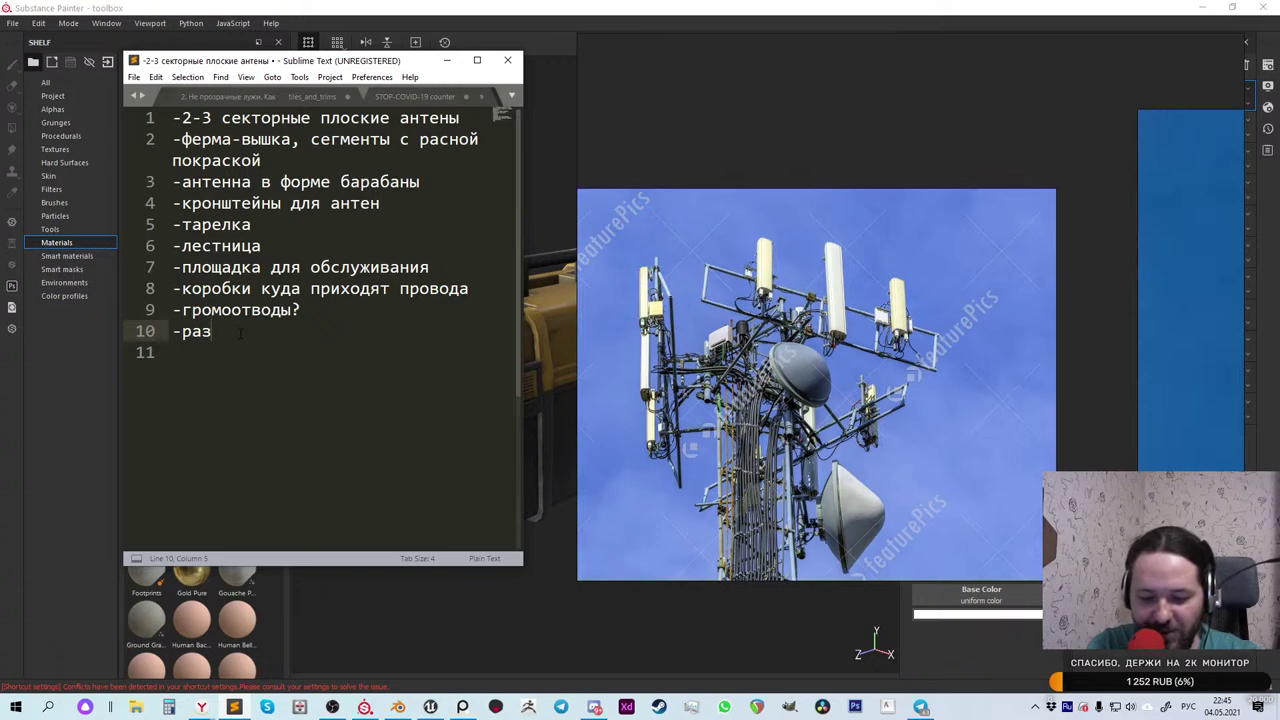
text(емы)
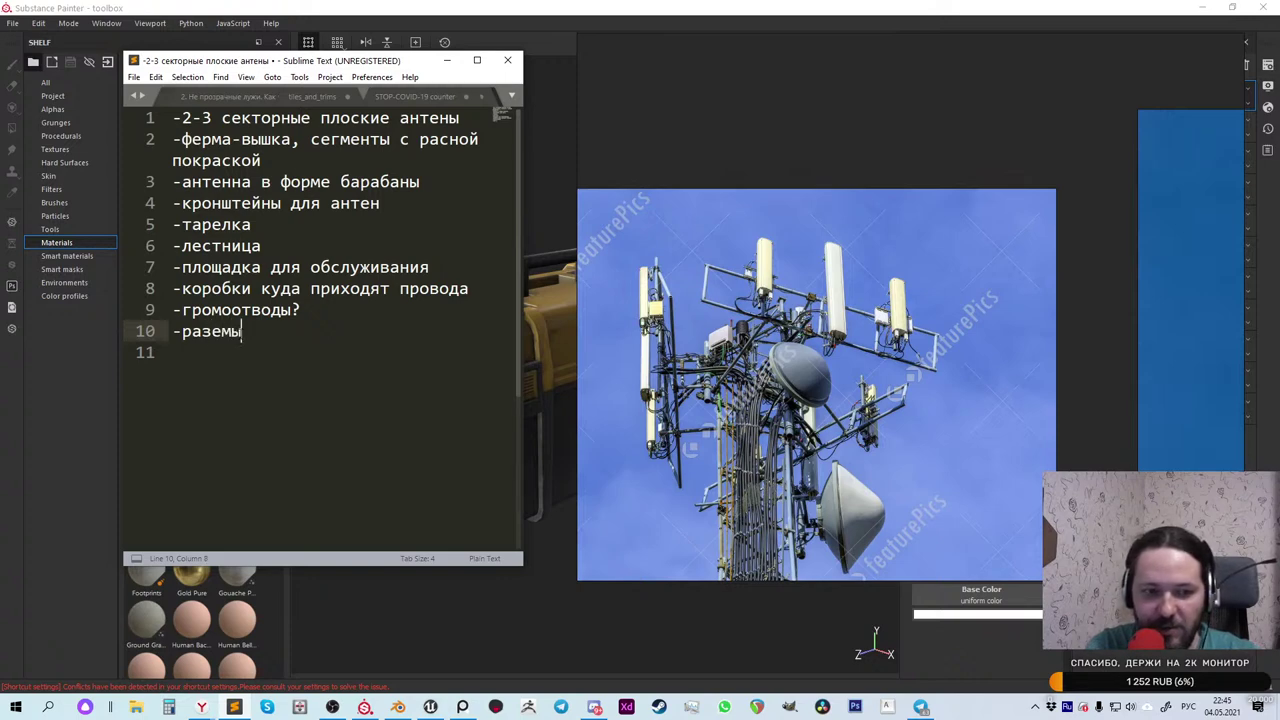
key(BackSpace)
key(BackSpace)
key(BackSpace)
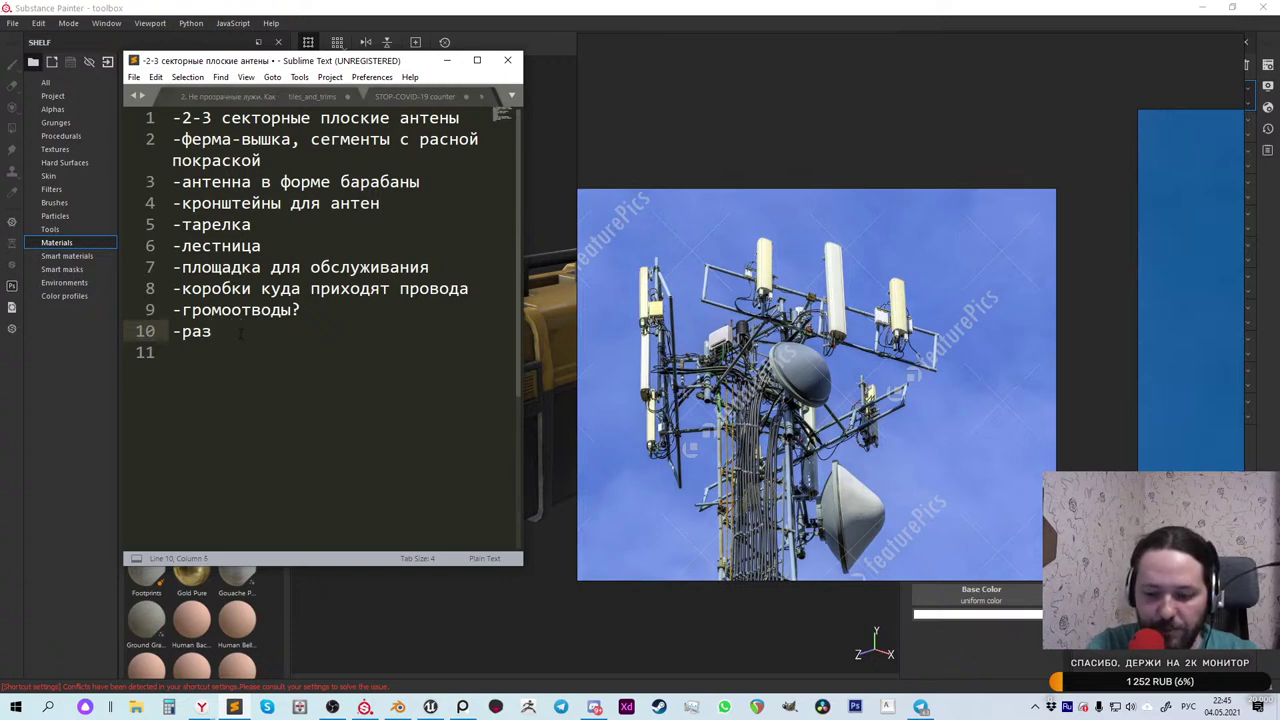
text(ъемы )
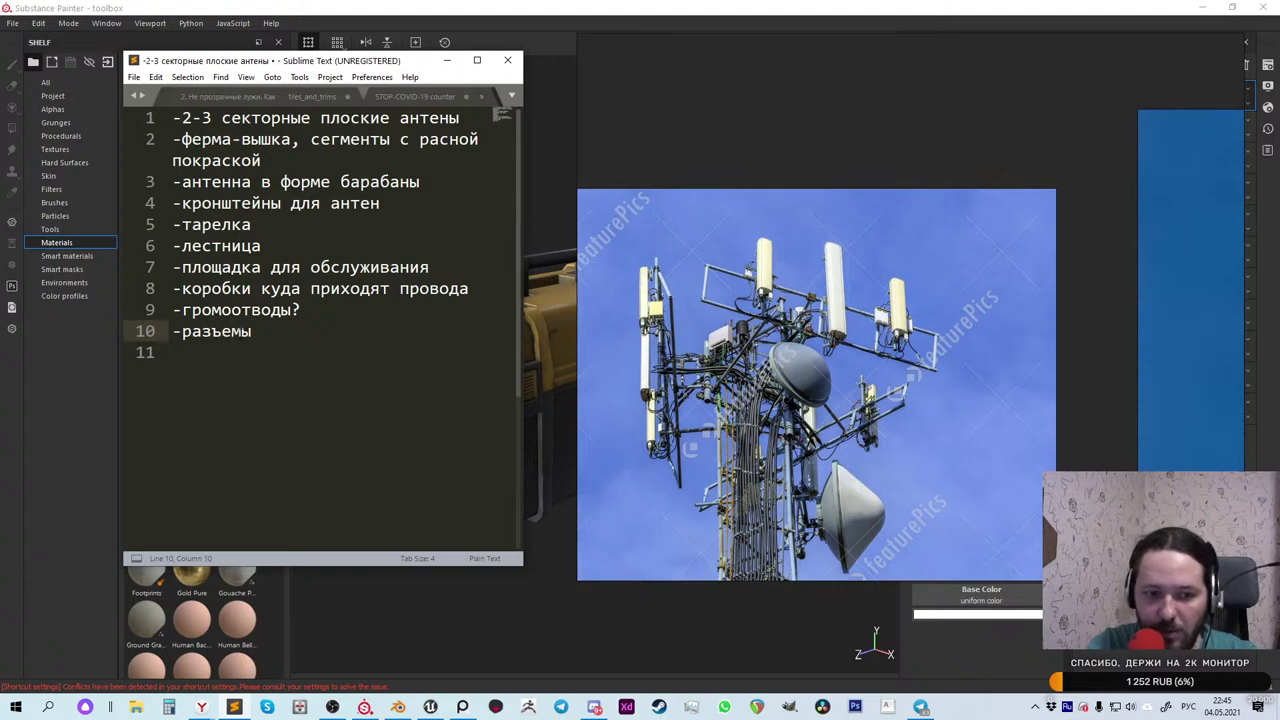
text(п)
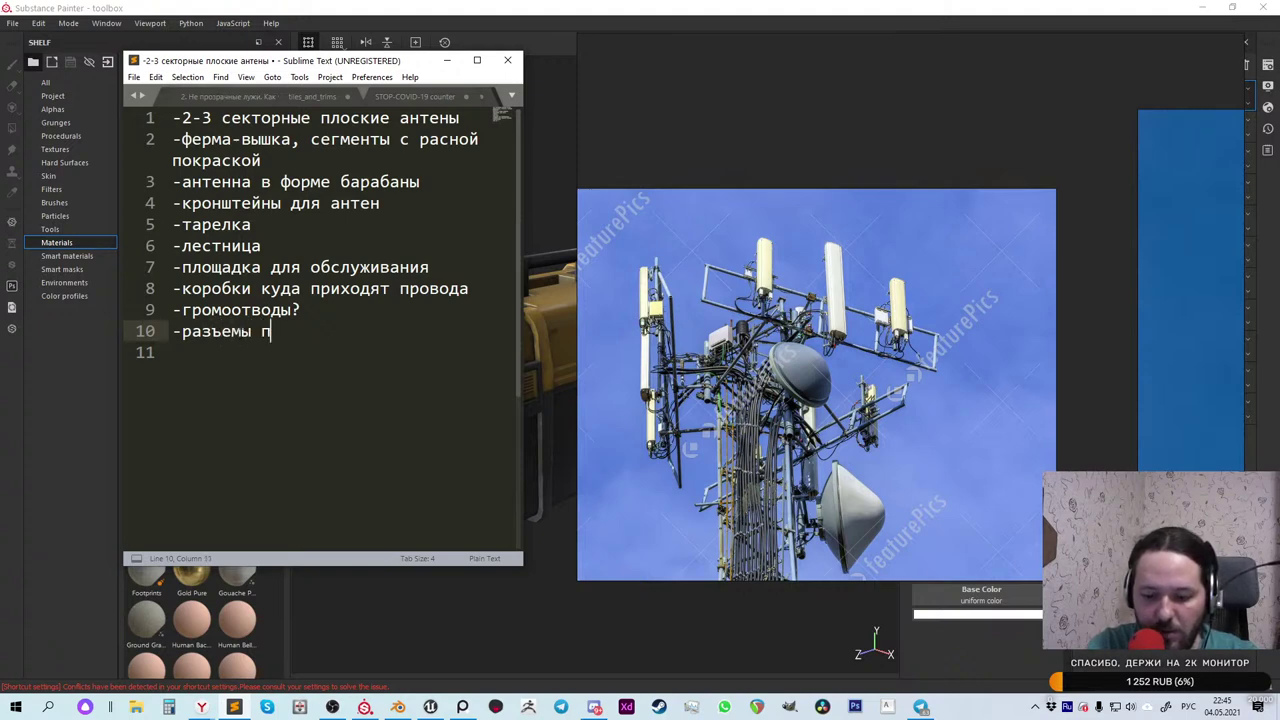
text(одключения)
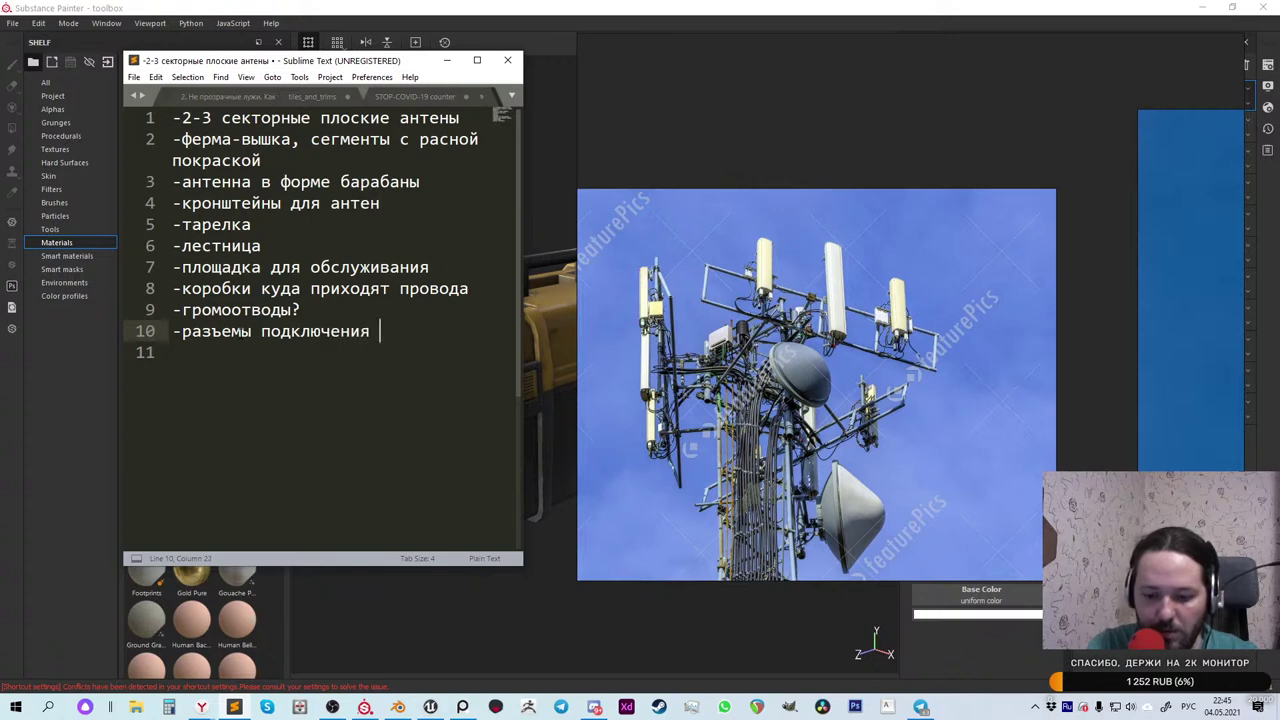
text( на антенах)
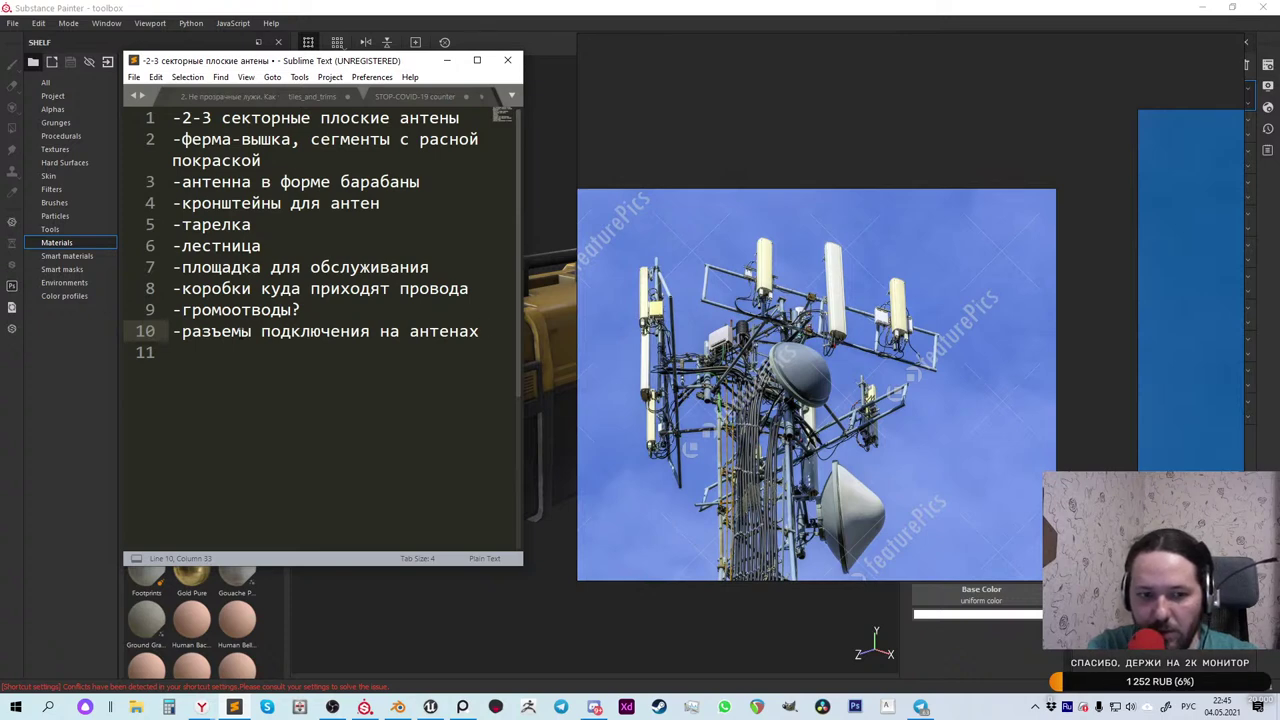
key(Return)
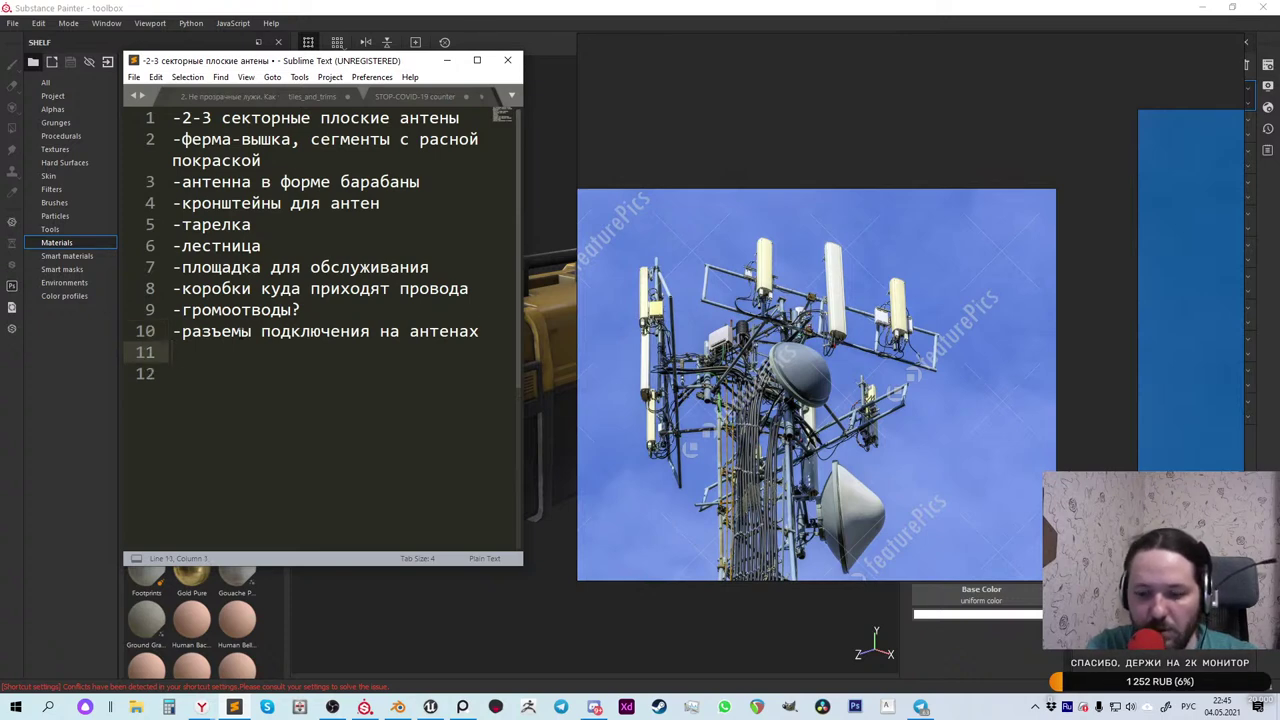
text(-)
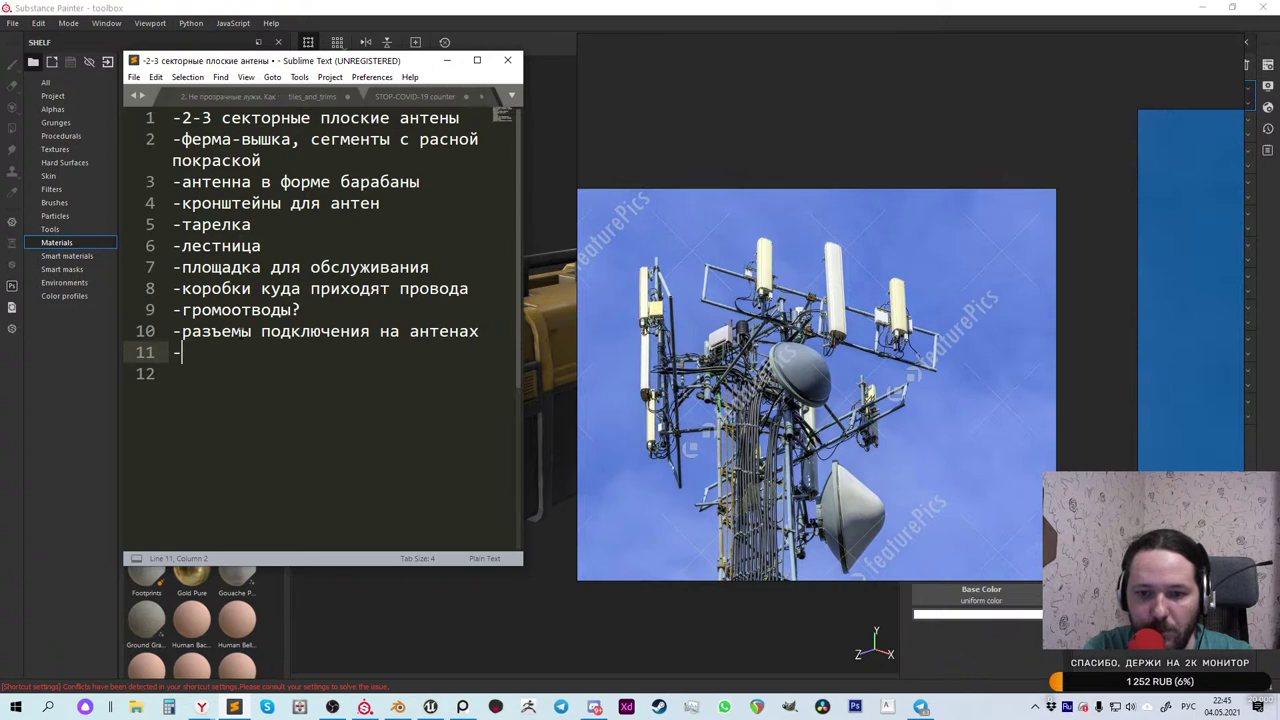
text(п)
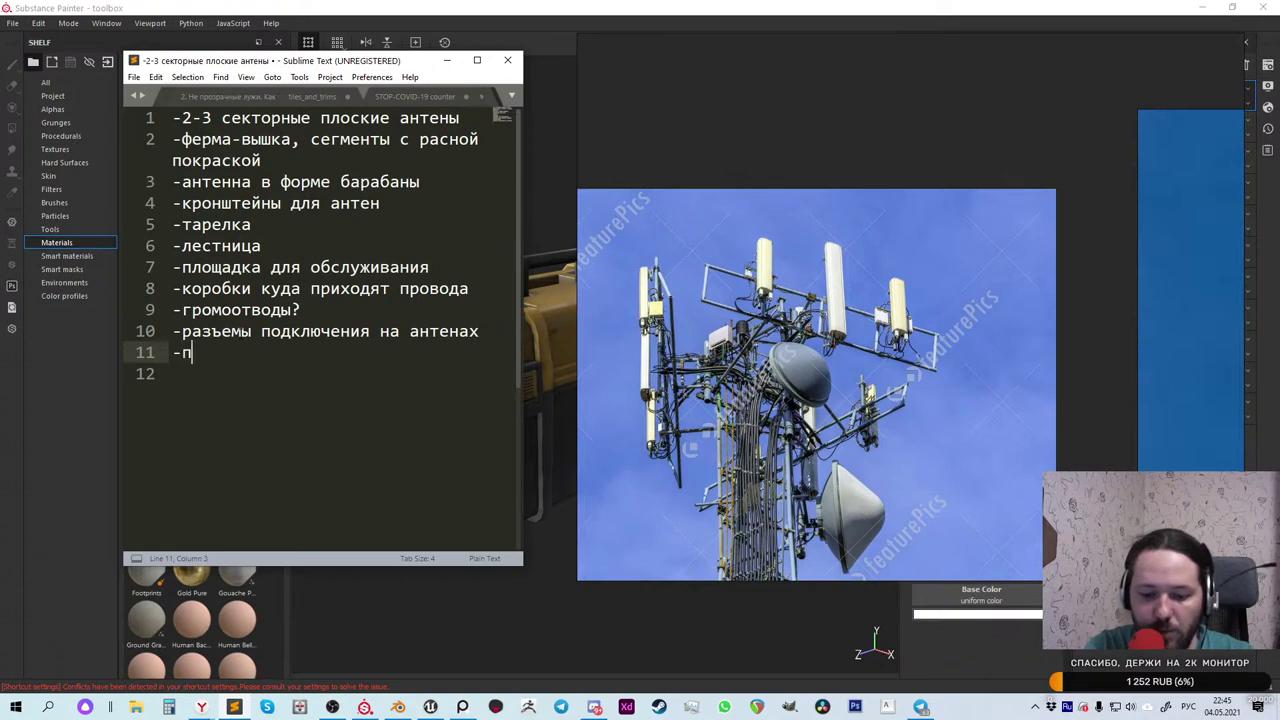
text(ровод)
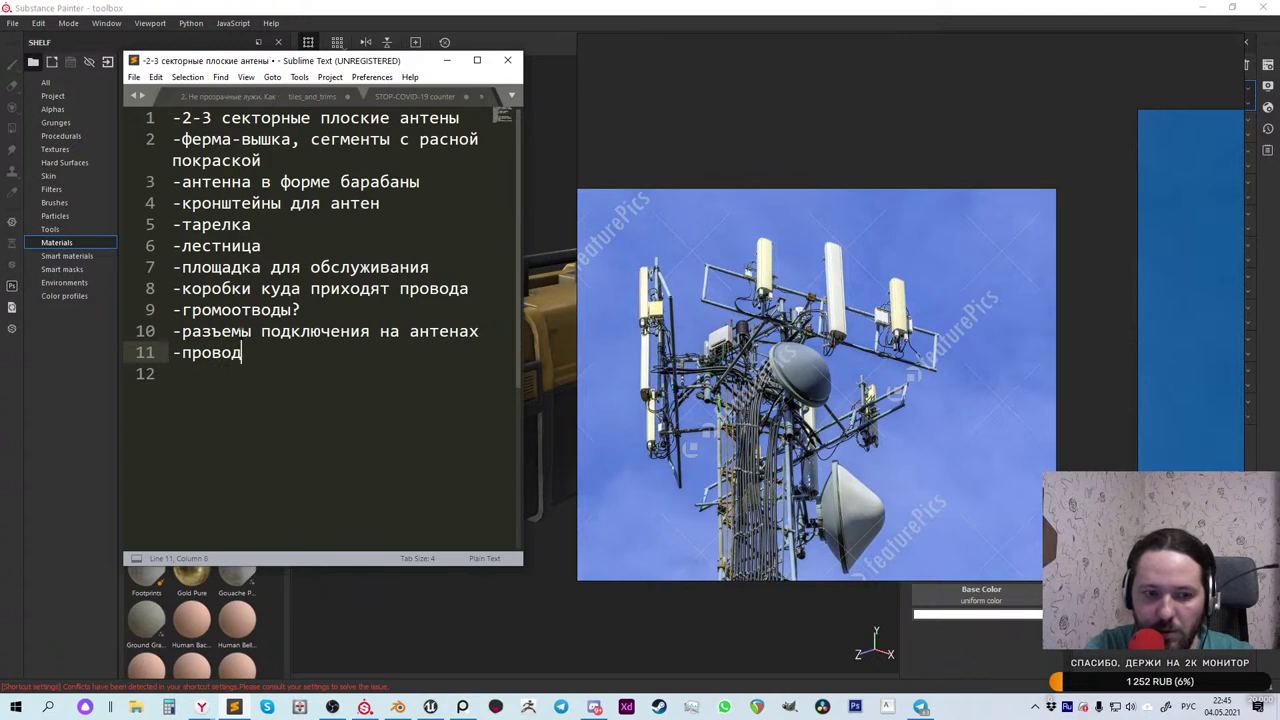
text(а, к)
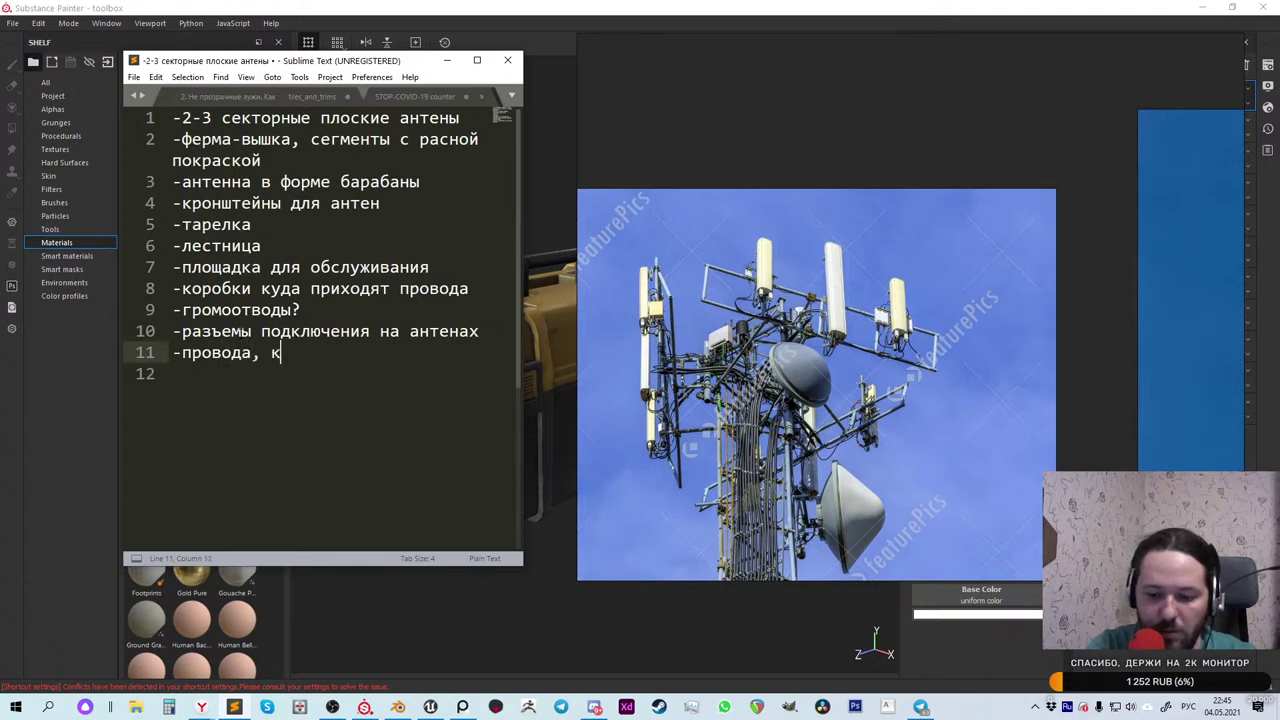
text(расивые скрутки)
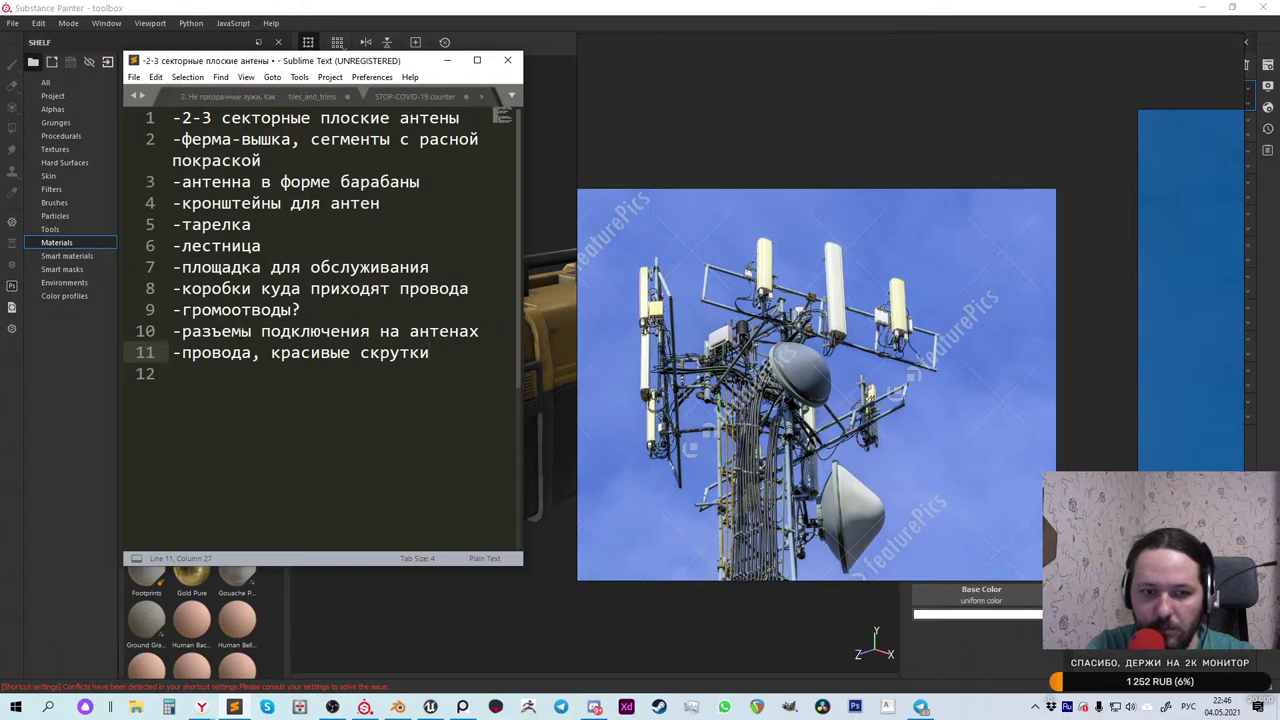
Step: Edit line 8 so it reads '-2 коробки'
key(Up)
key(Up)
key(Up)
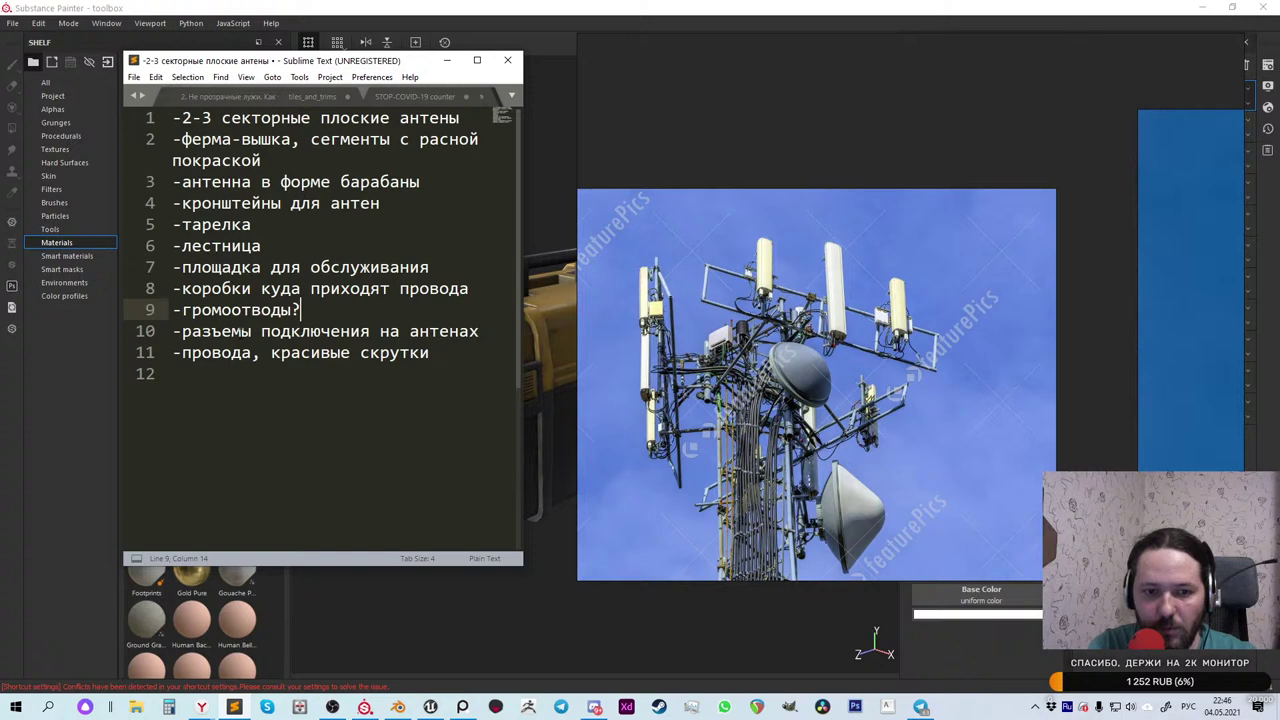
key(Right)
key(Right)
key(Right)
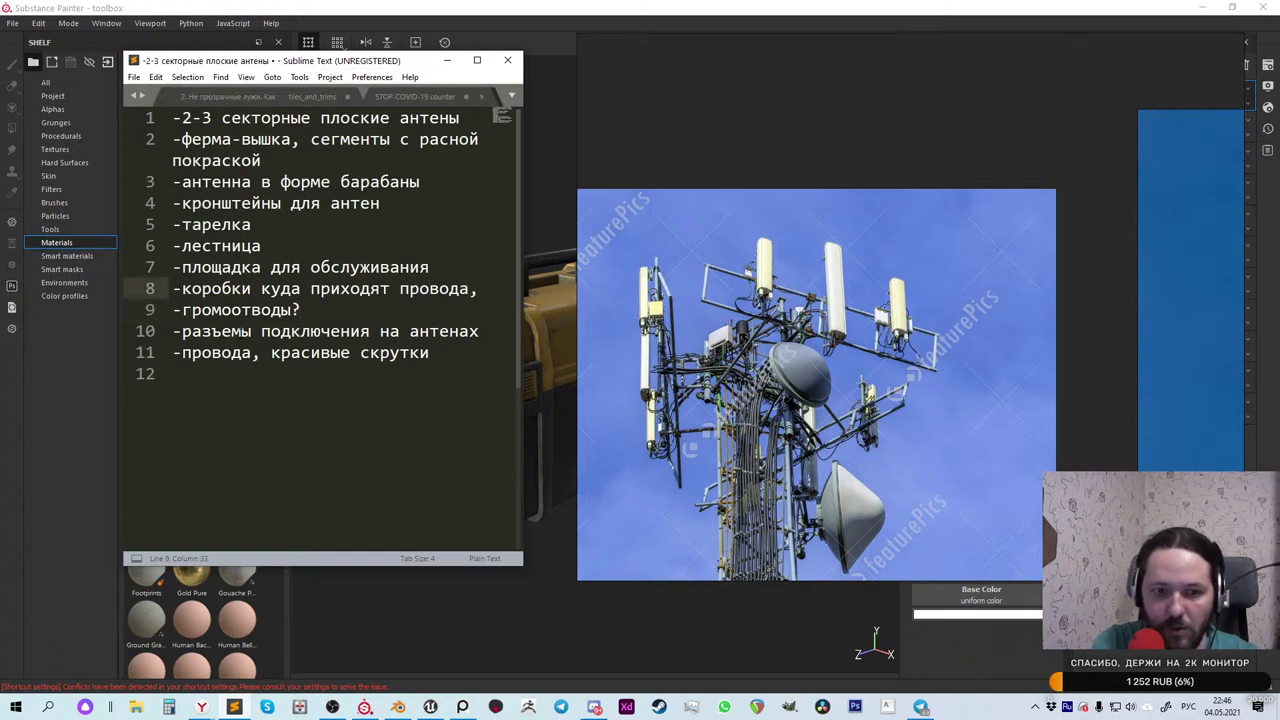
key(BackSpace)
key(BackSpace)
key(Left)
key(Left)
key(Left)
key(Left)
key(Left)
key(Left)
key(Left)
key(Left)
key(Left)
key(Left)
key(Left)
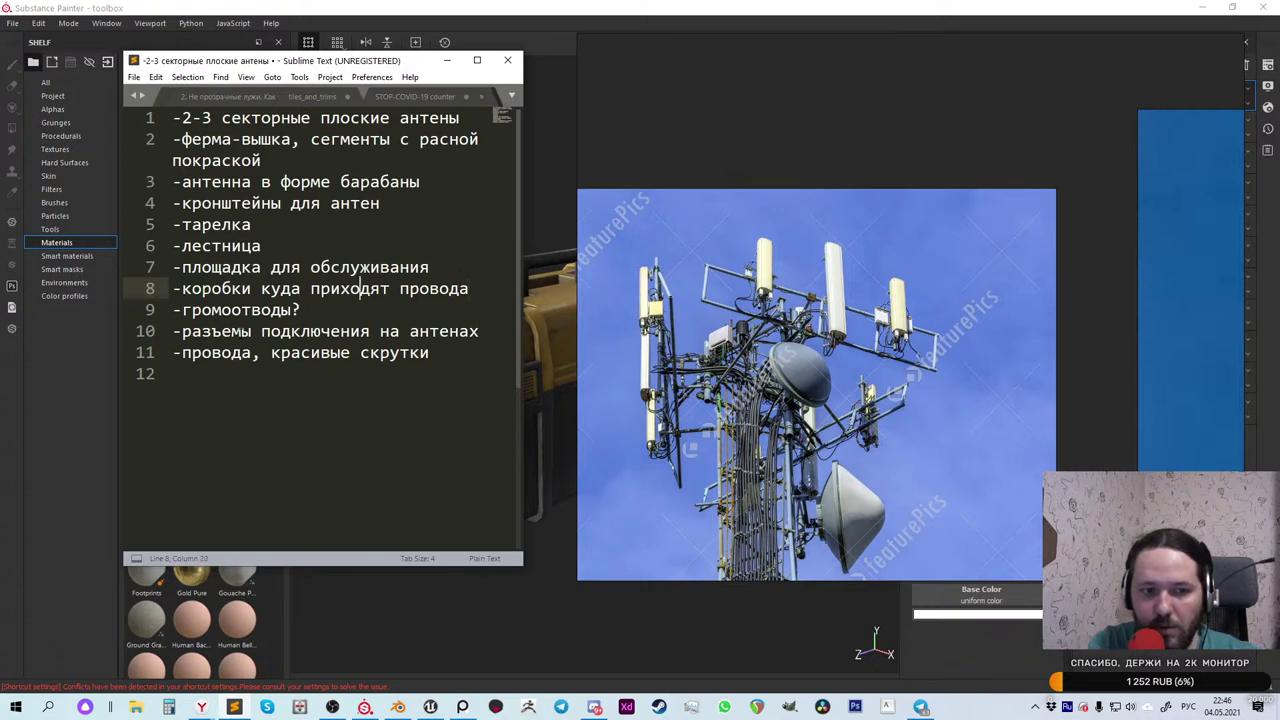
key(Left)
key(Left)
key(Left)
key(Left)
key(Left)
key(Left)
key(Left)
key(Left)
key(Left)
key(Left)
key(Left)
key(Left)
key(Left)
key(Left)
key(Left)
key(Left)
key(Left)
key(Left)
key(Left)
key(Left)
key(Right)
key(Right)
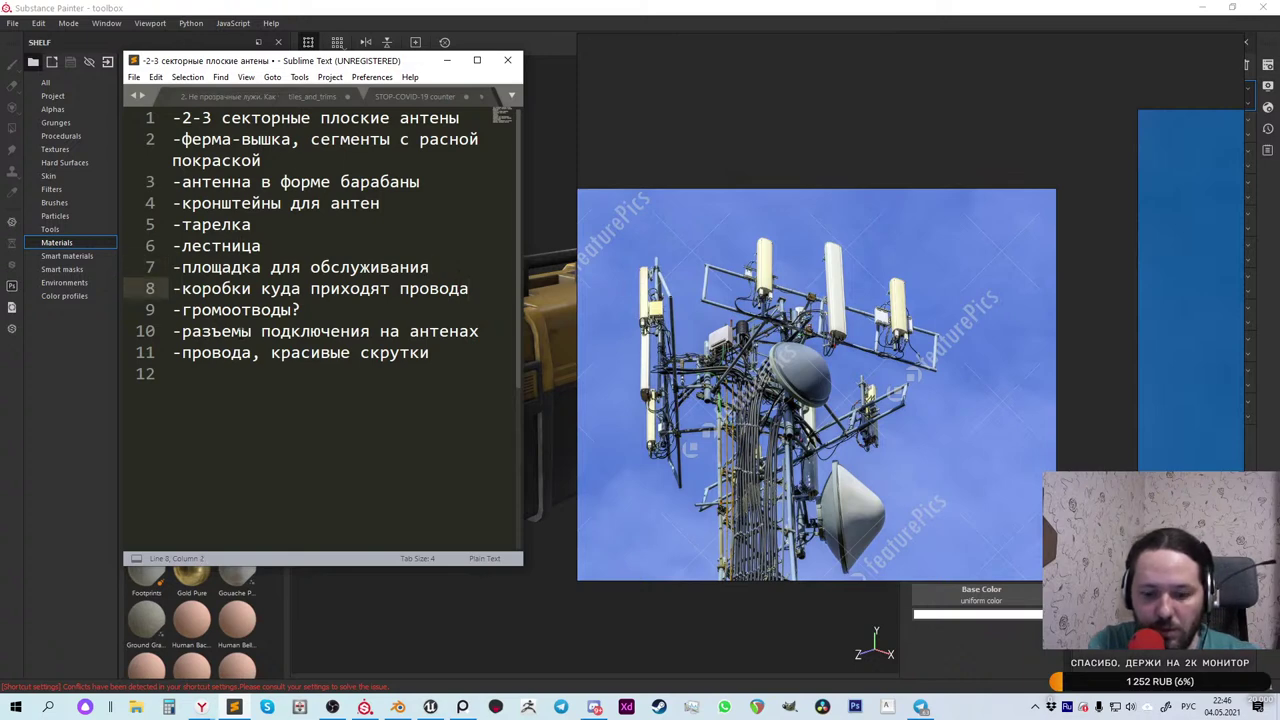
text(2)
key(Left)
key(Left)
key(Left)
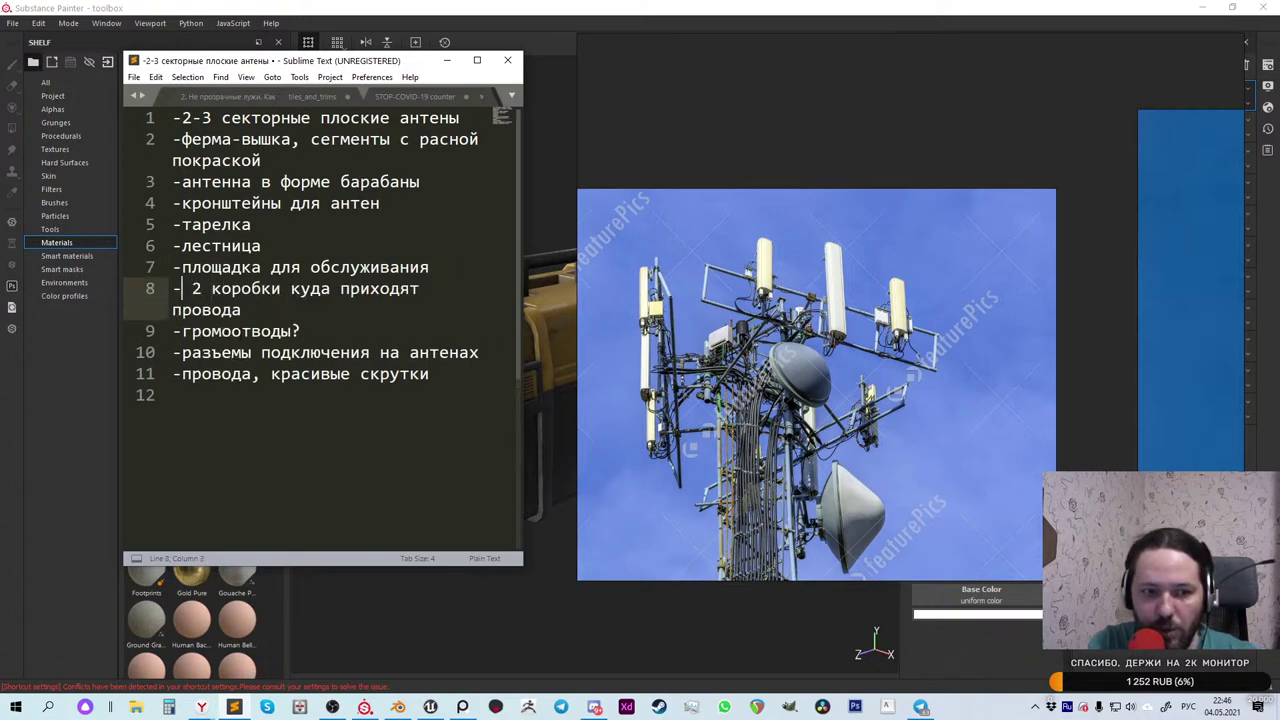
key(Delete)
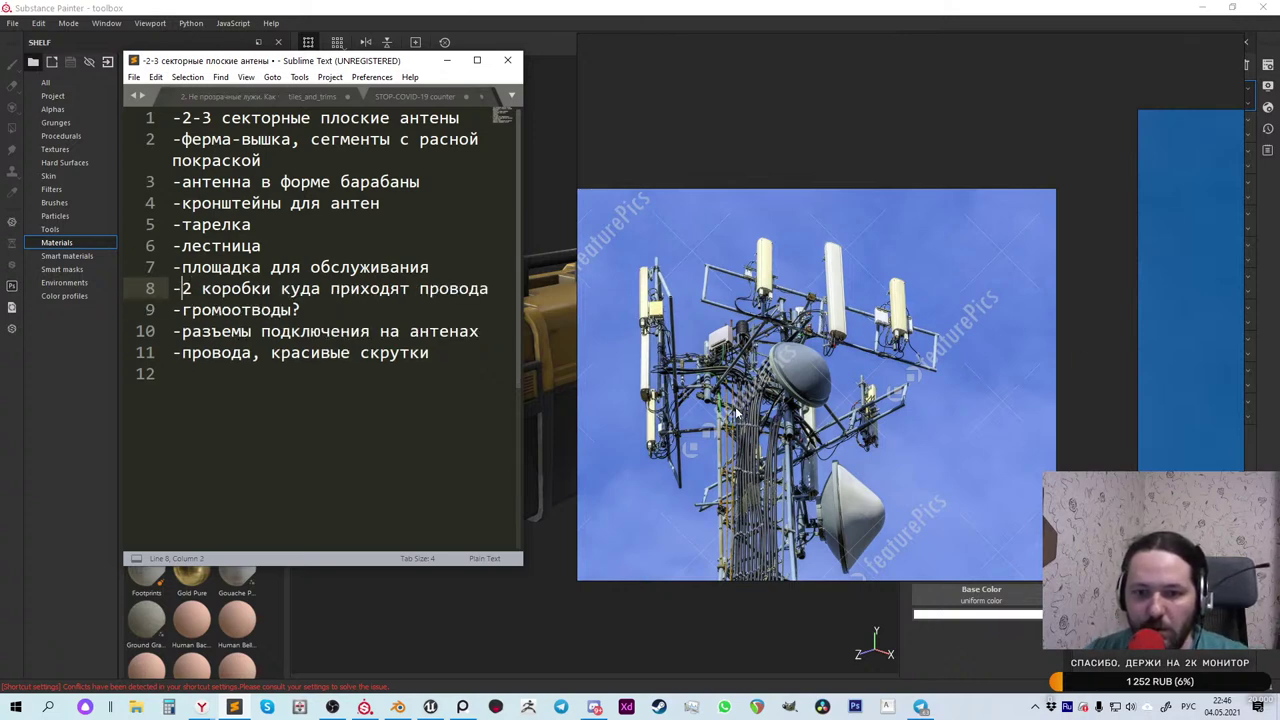
Step: Zoom out on the PureRef tower close-up to show its lower edge and antenna cabling
scroll(737, 410, down, 6)
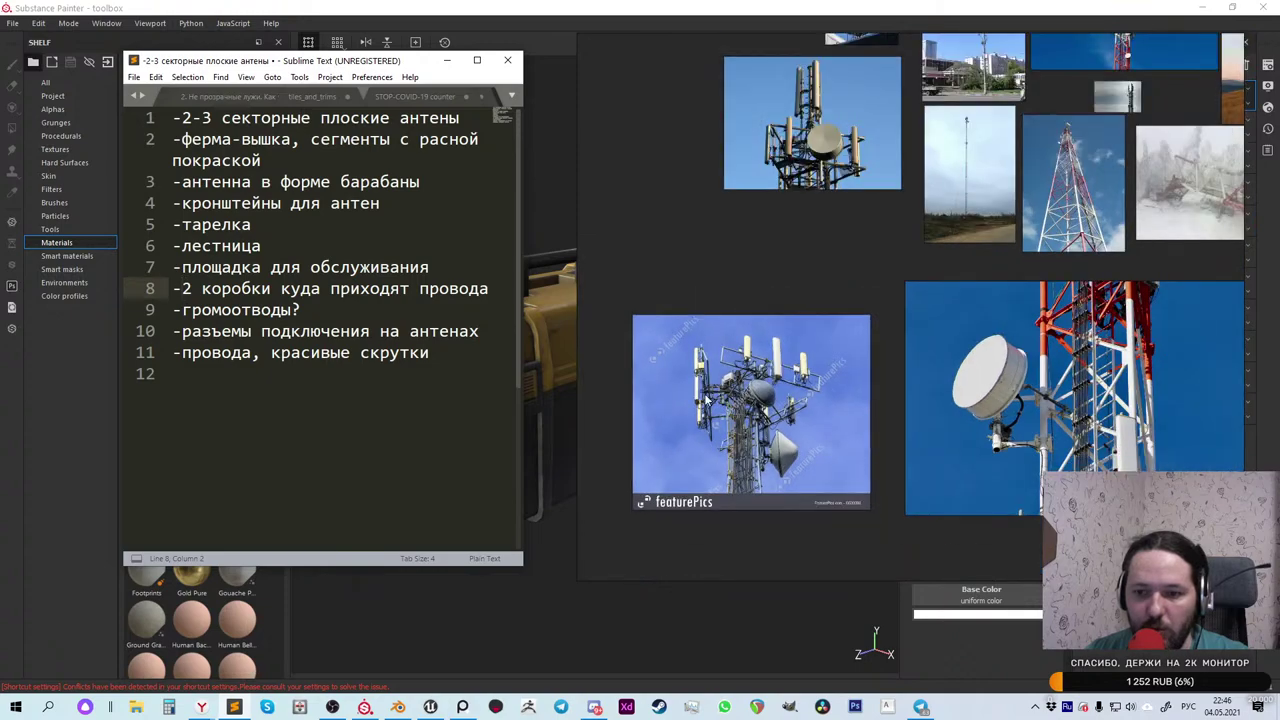
scroll(948, 400, up, 4)
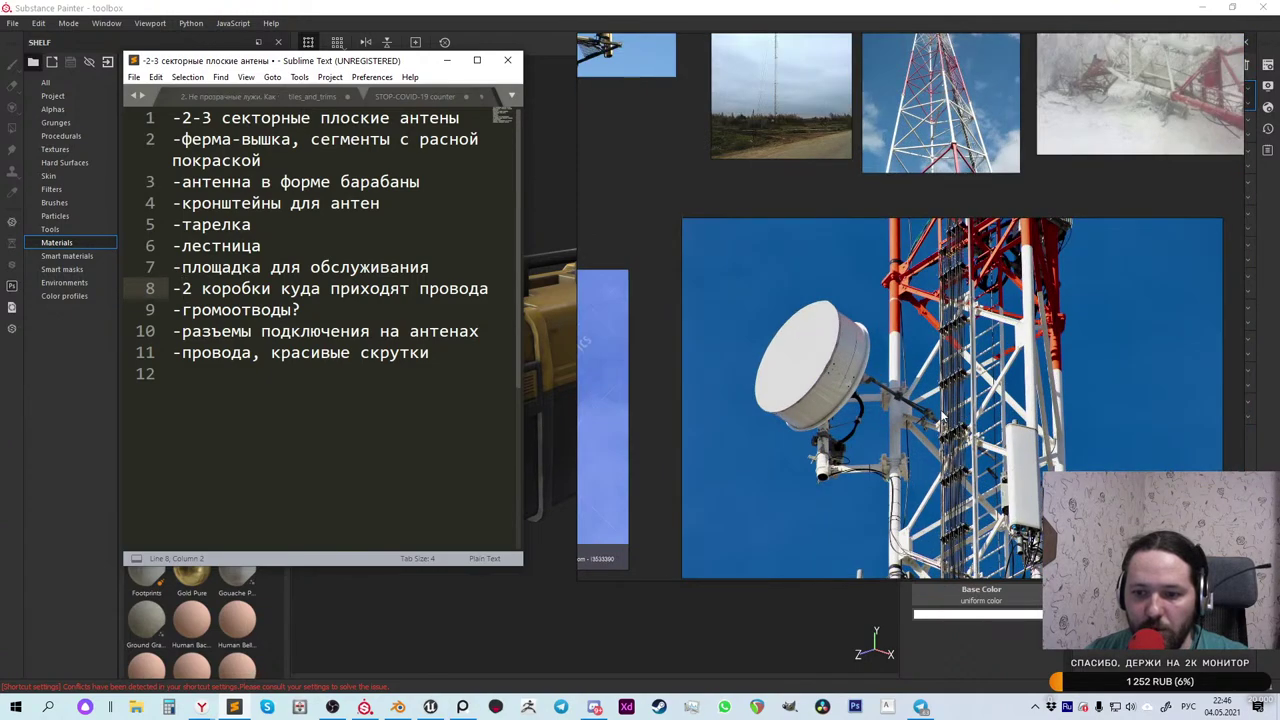
scroll(1020, 556, up, 5)
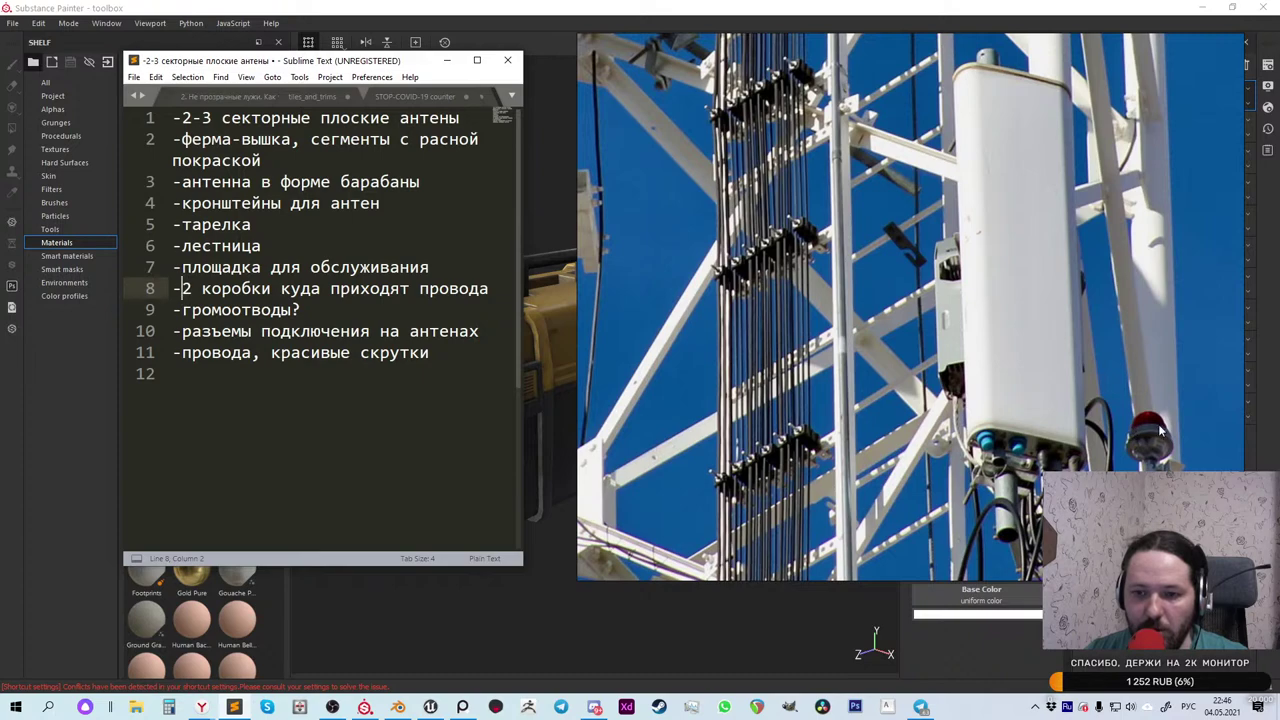
scroll(1055, 395, down, 2)
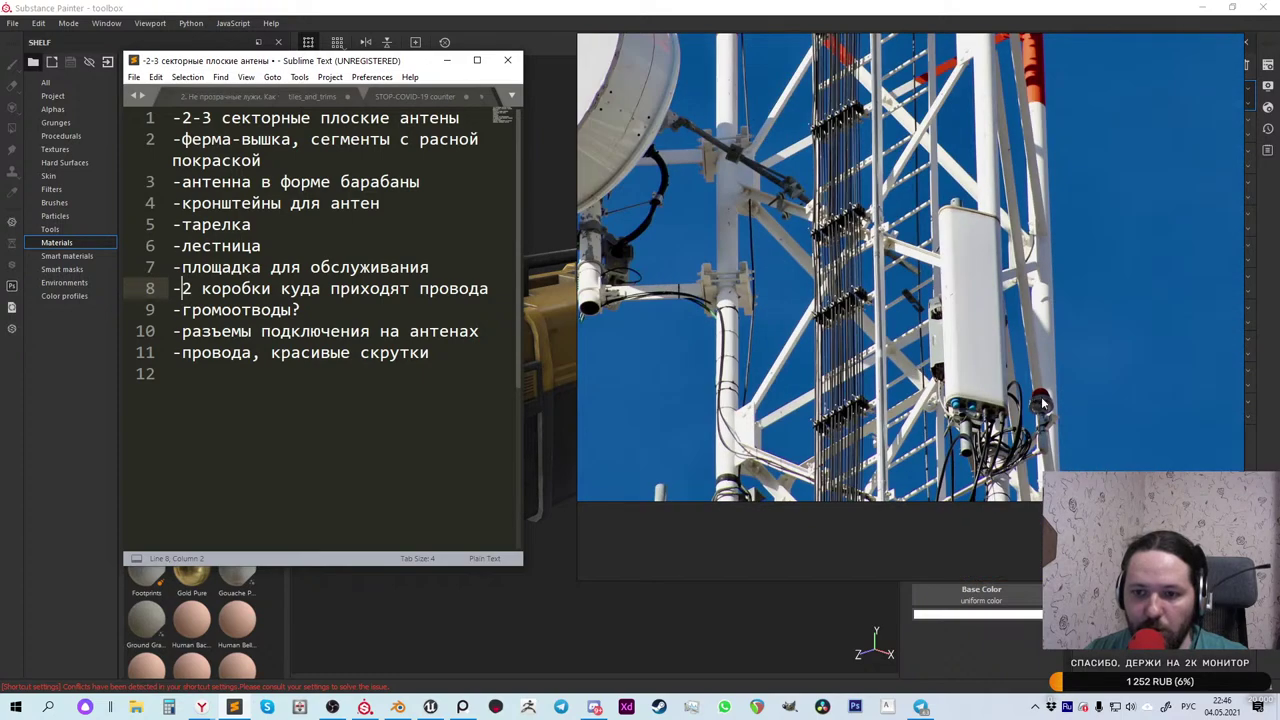
click(455, 352)
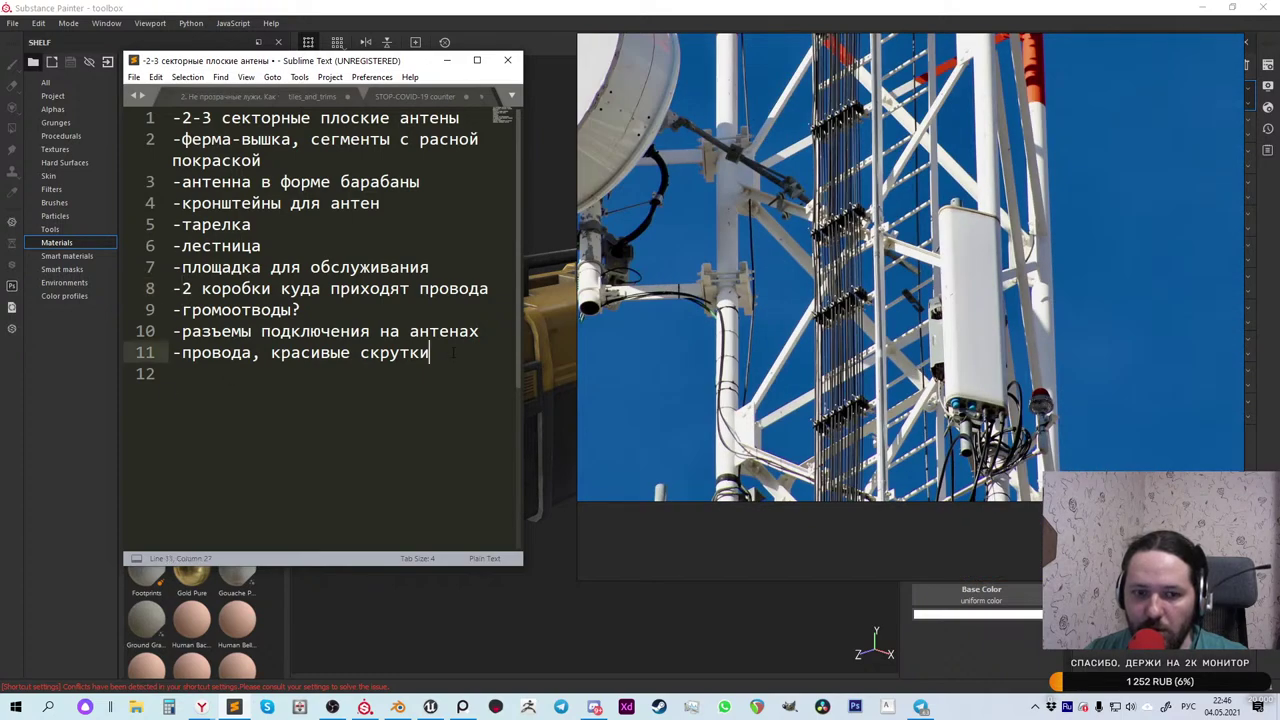
Step: Add line 12 '-проблесковые маячки и чтото что светиться в темноте чтобы не врезались самолеты'
key(Return)
text(-)
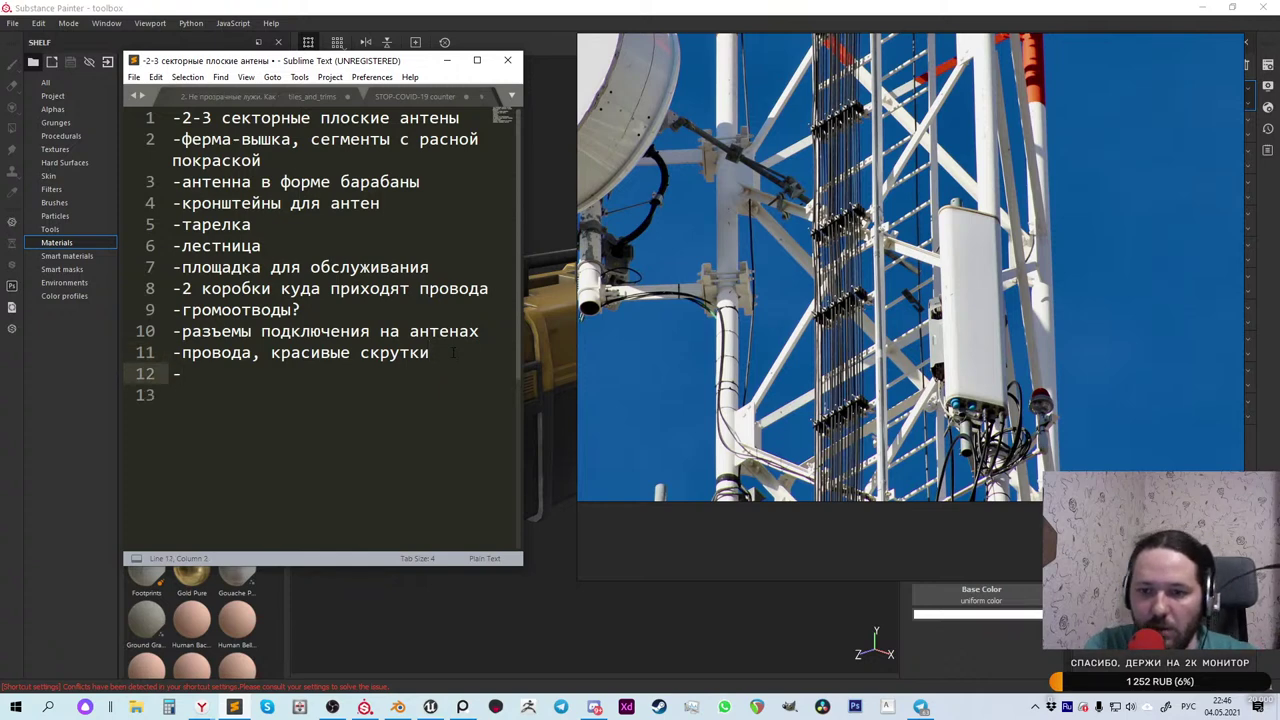
text(про)
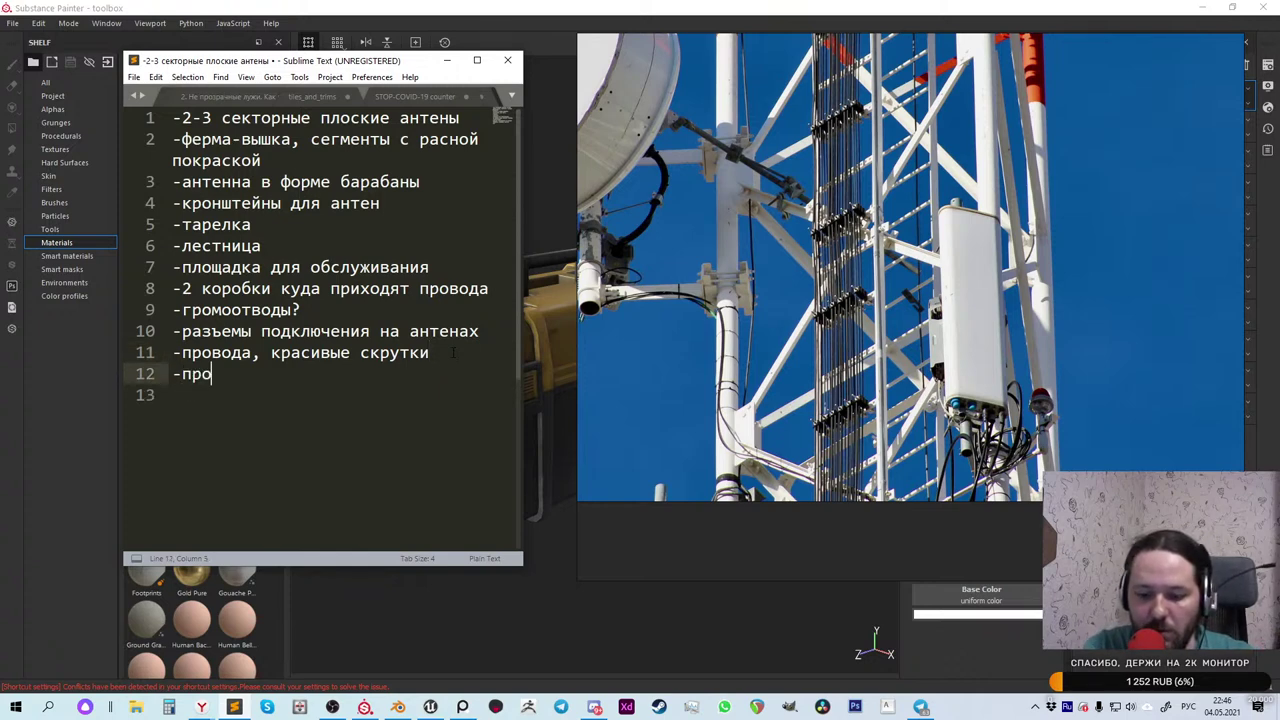
text(блесковые м)
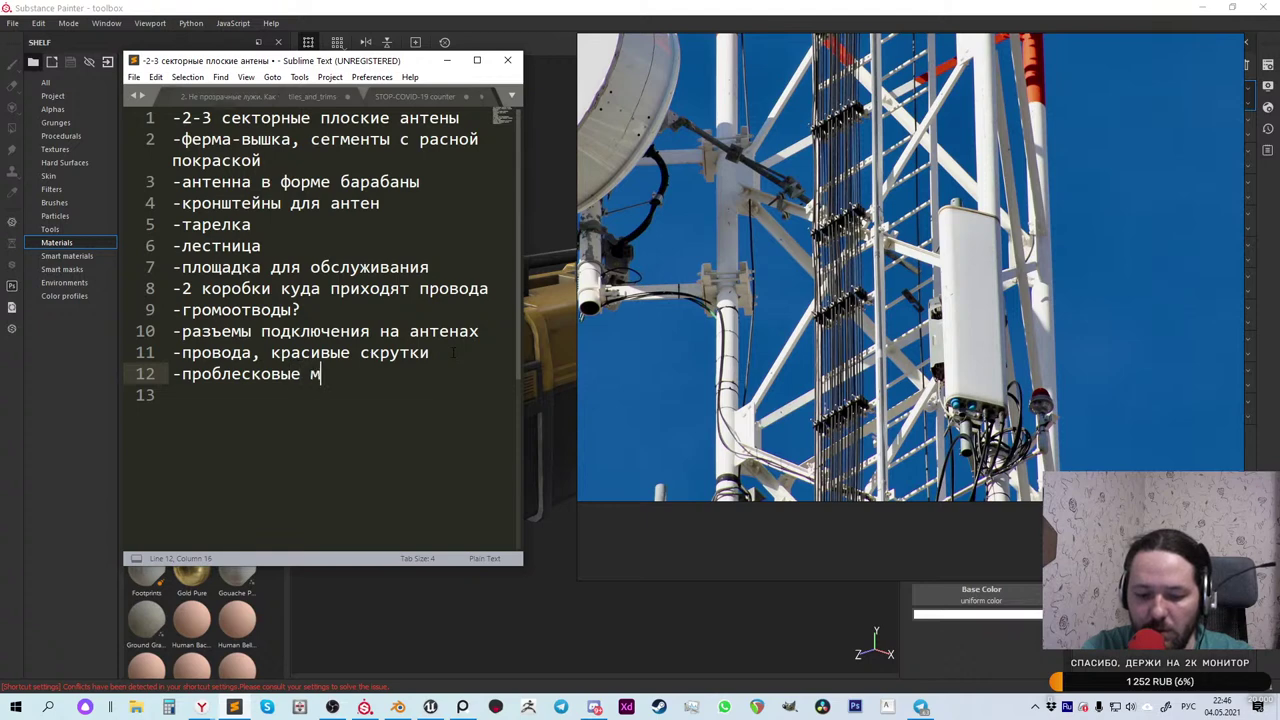
text(аячки)
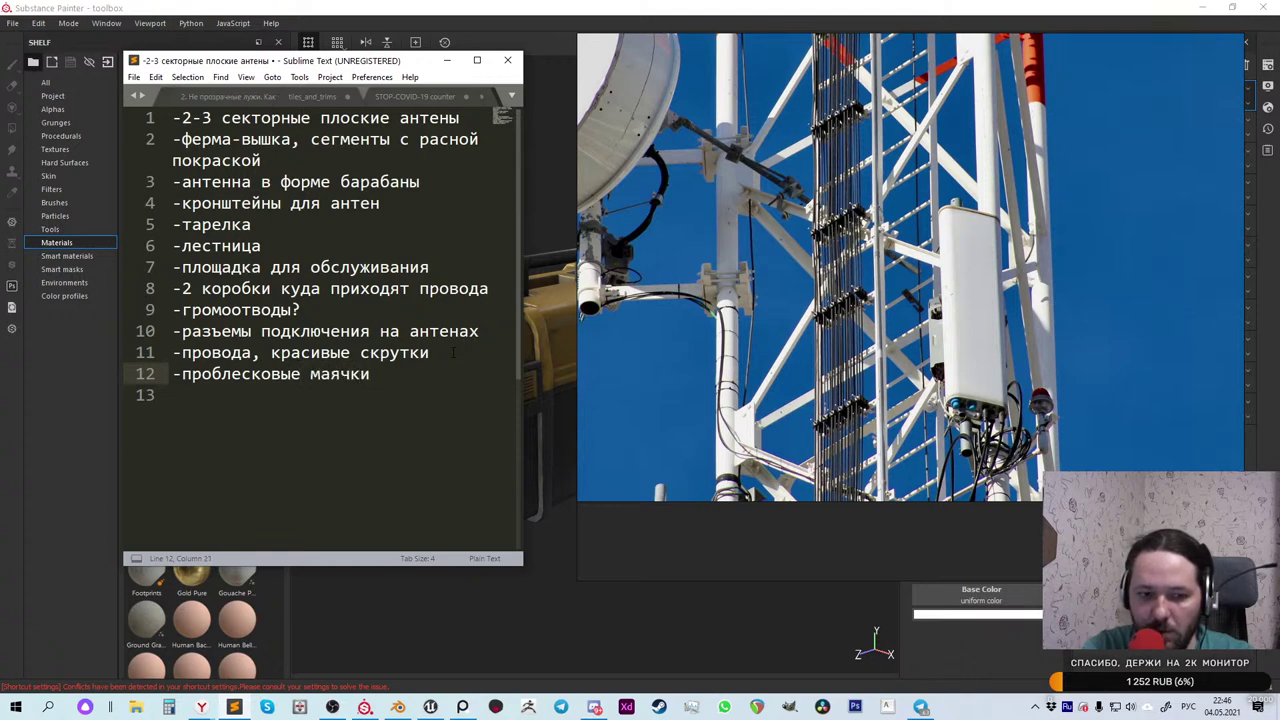
text( д)
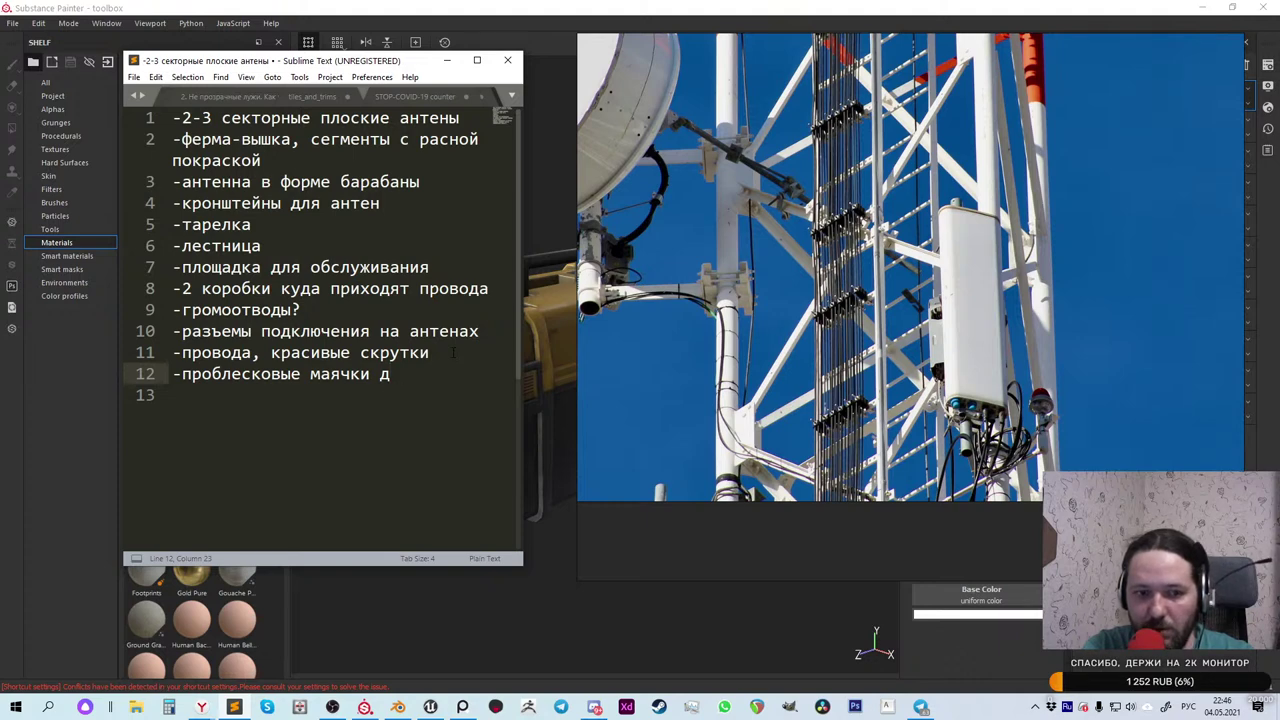
key(BackSpace)
text(и )
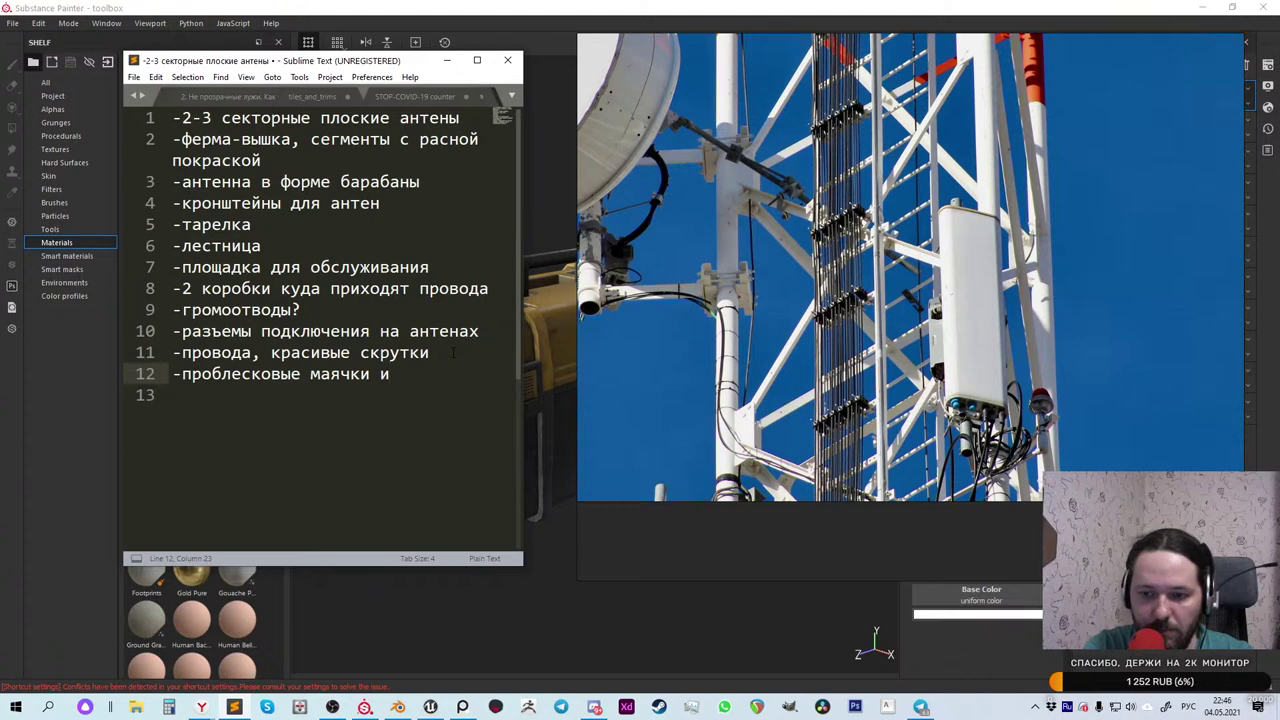
text(что)
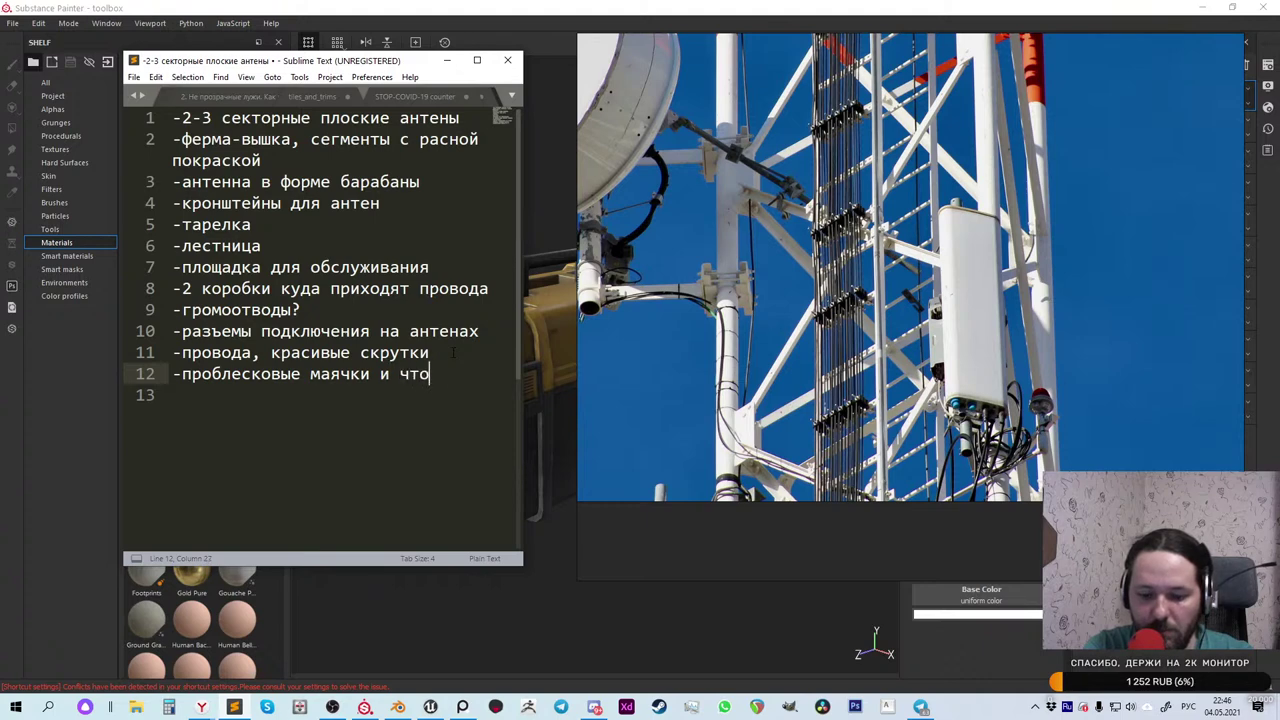
text(то что светит)
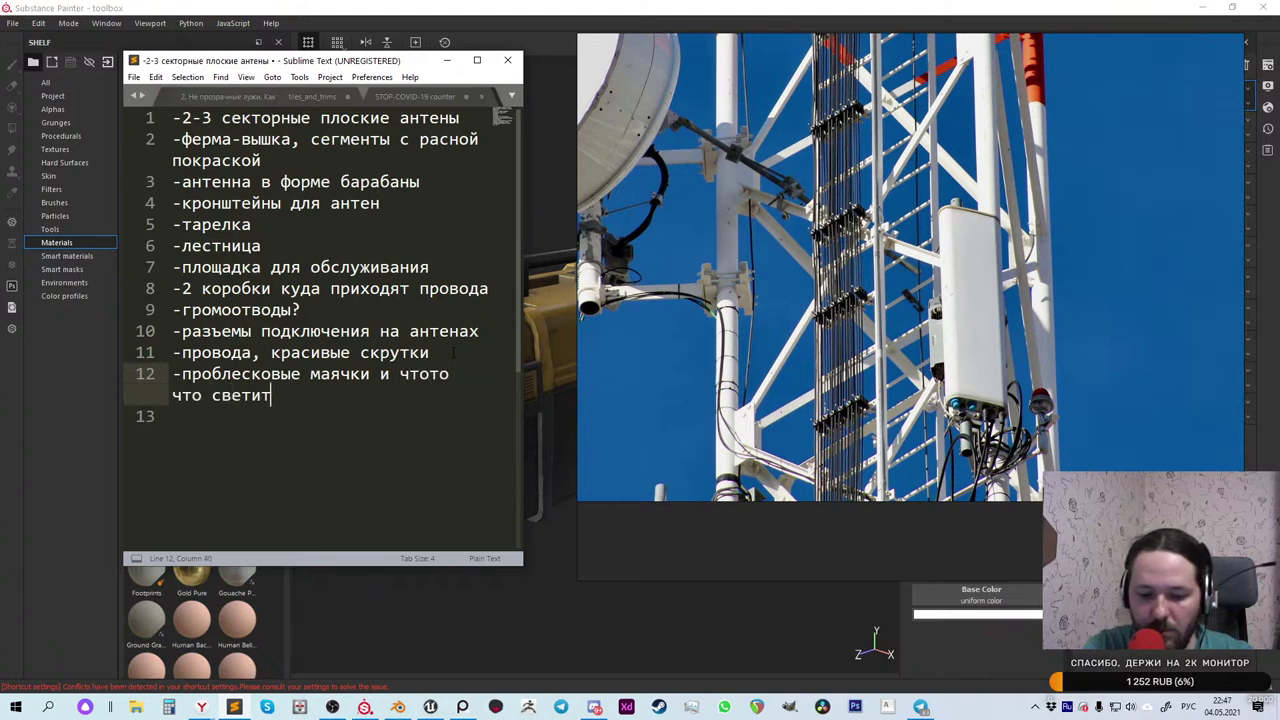
text(ься в темноте )
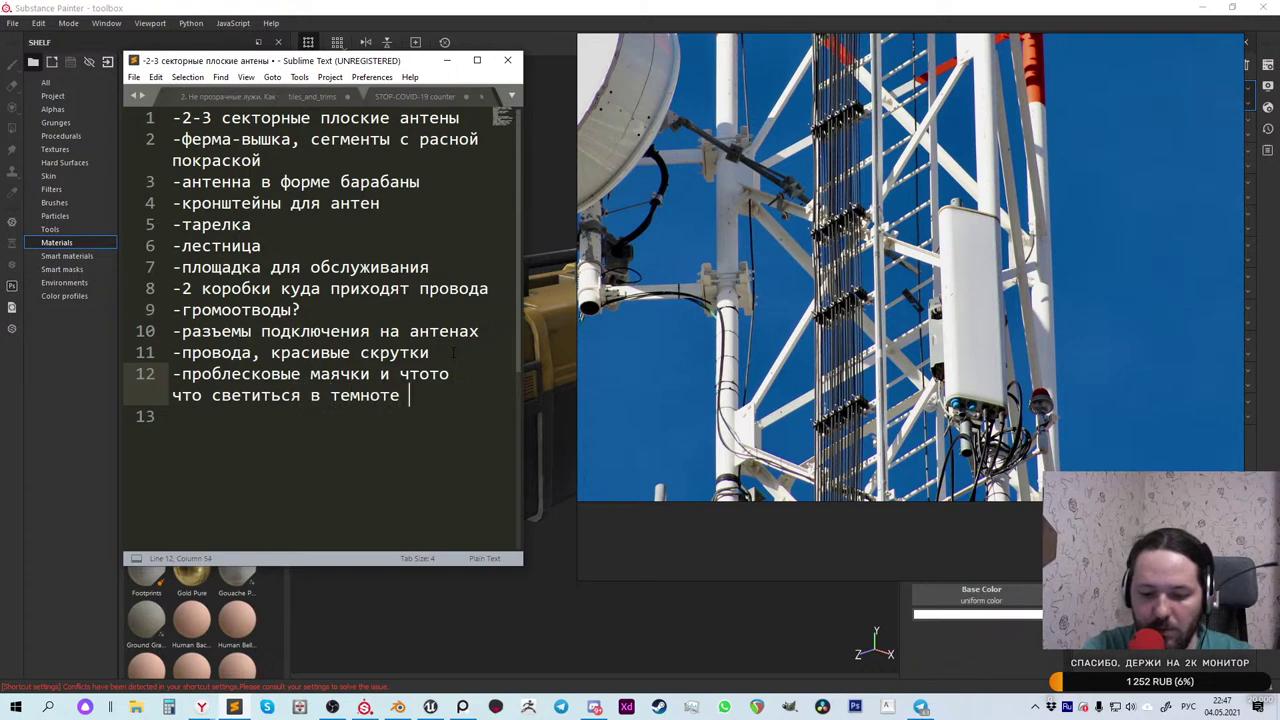
text(чтобы не вреза)
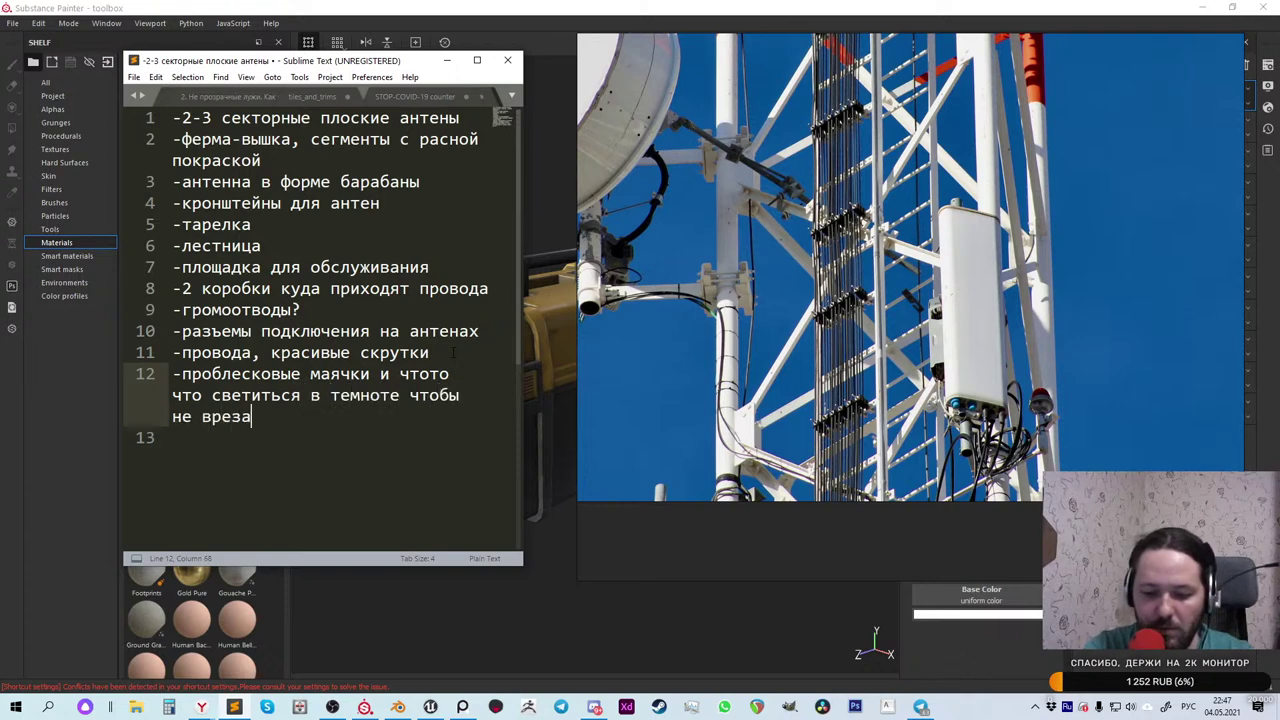
text(лись самолеты)
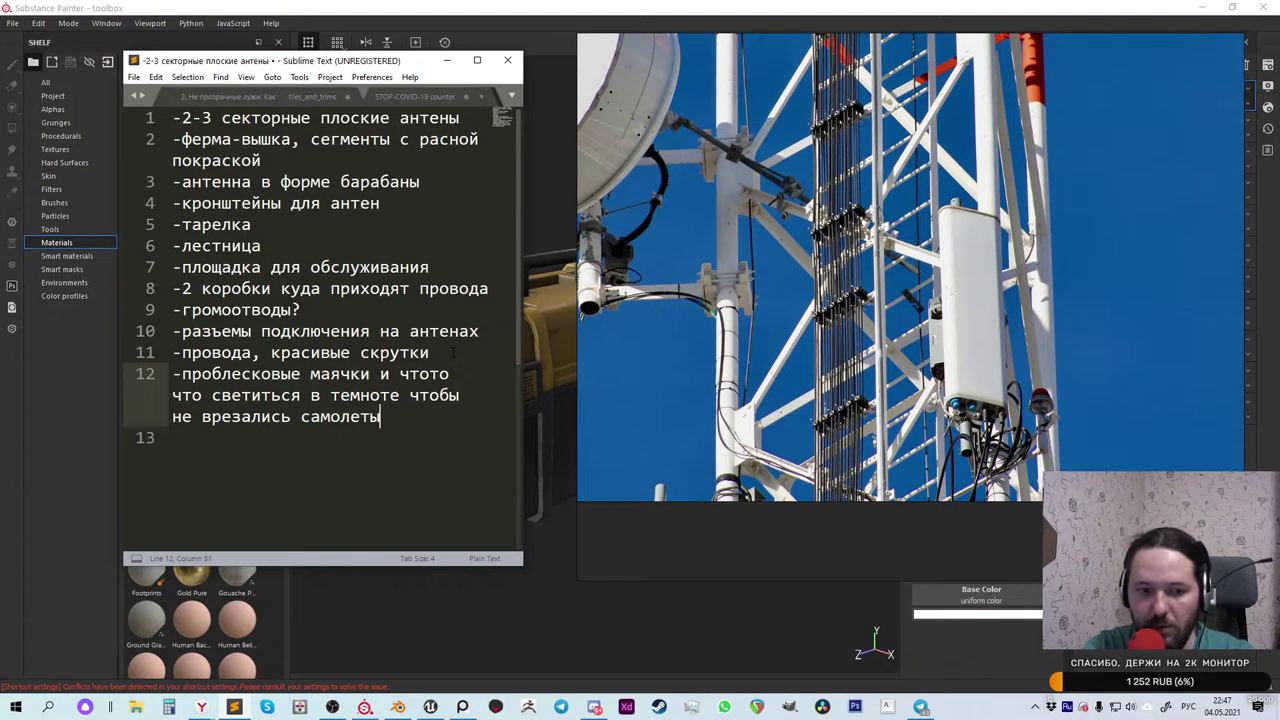
key(Return)
Step: Zoom the PureRef board onto the photo of antenna masts on a rooftop
text(-)
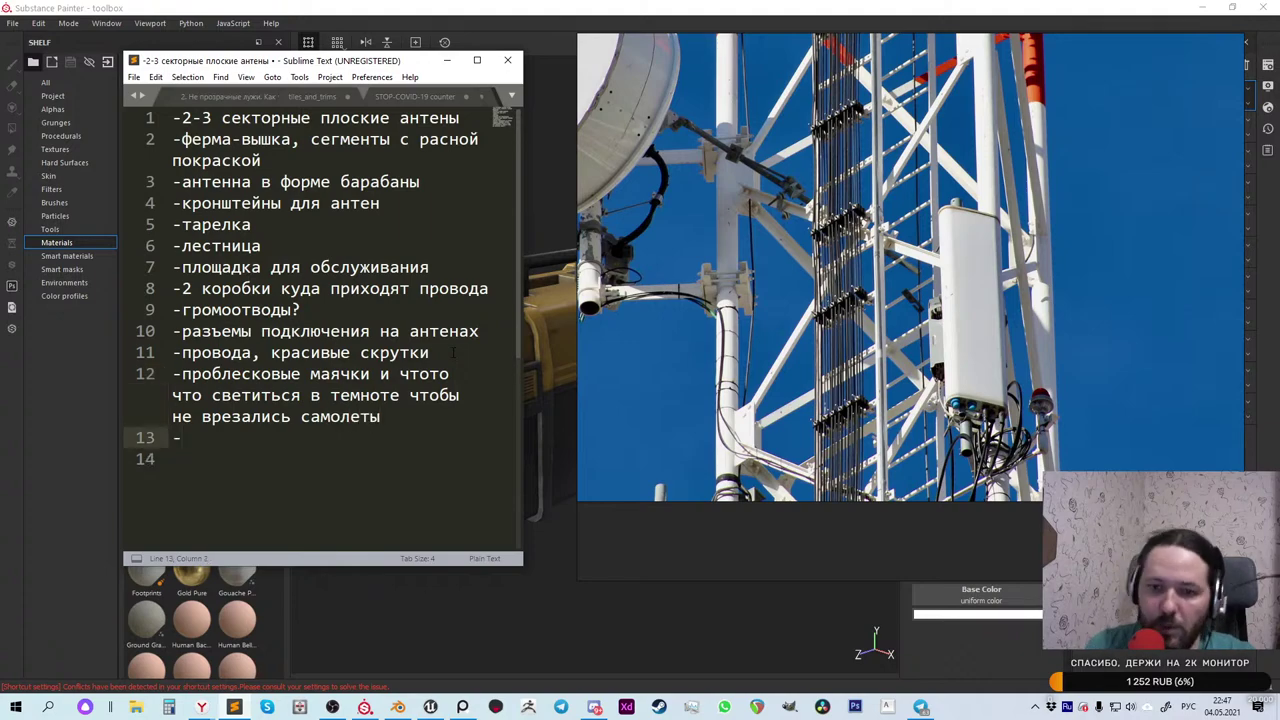
scroll(692, 302, down, 5)
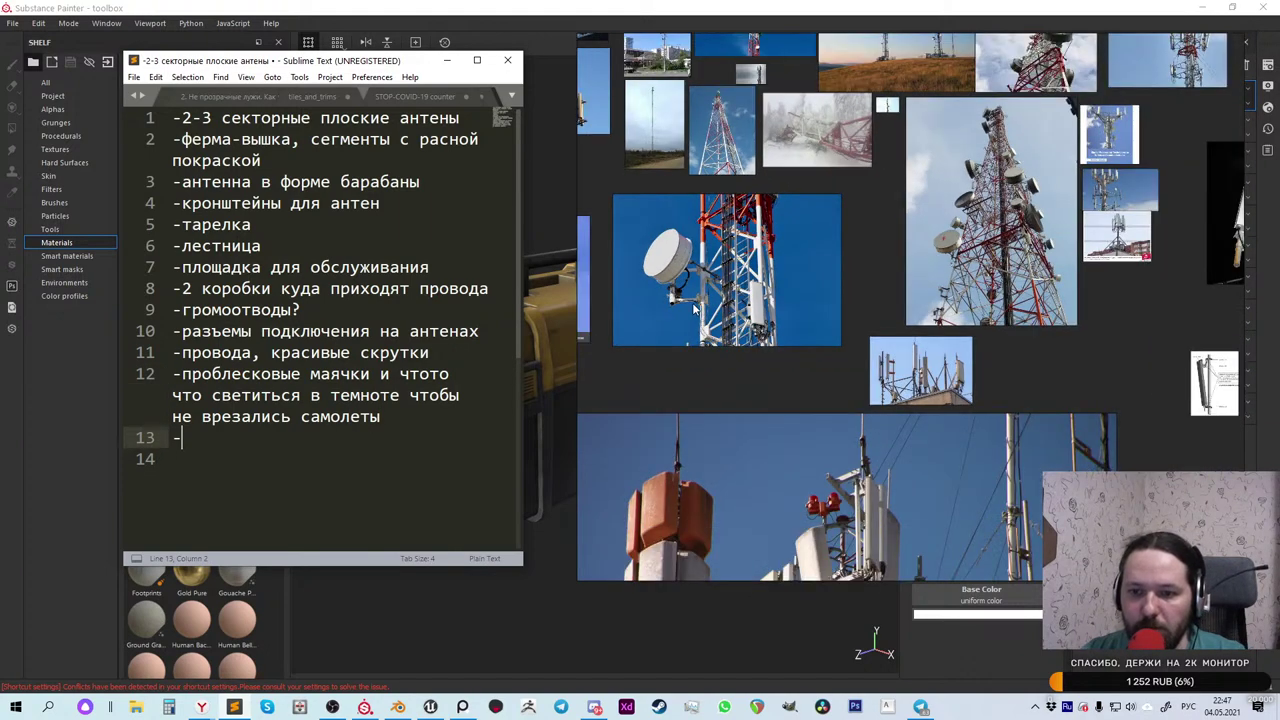
scroll(900, 372, up, 5)
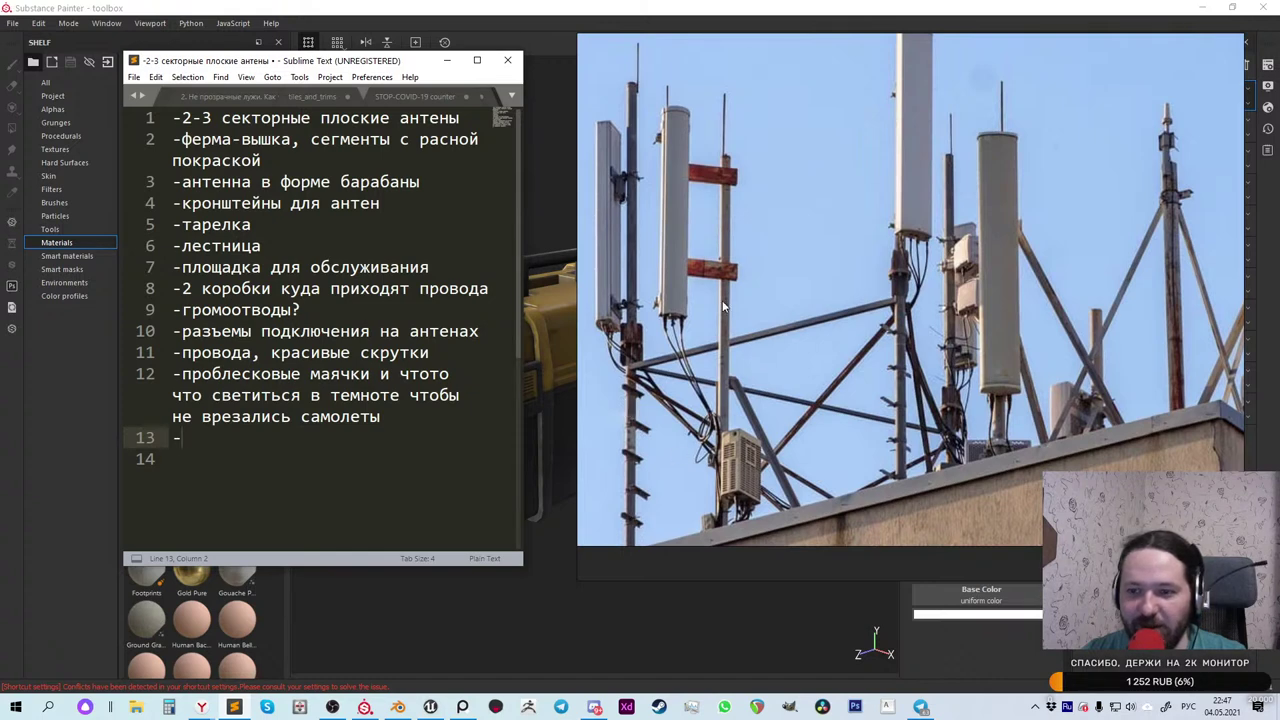
scroll(730, 274, down, 4)
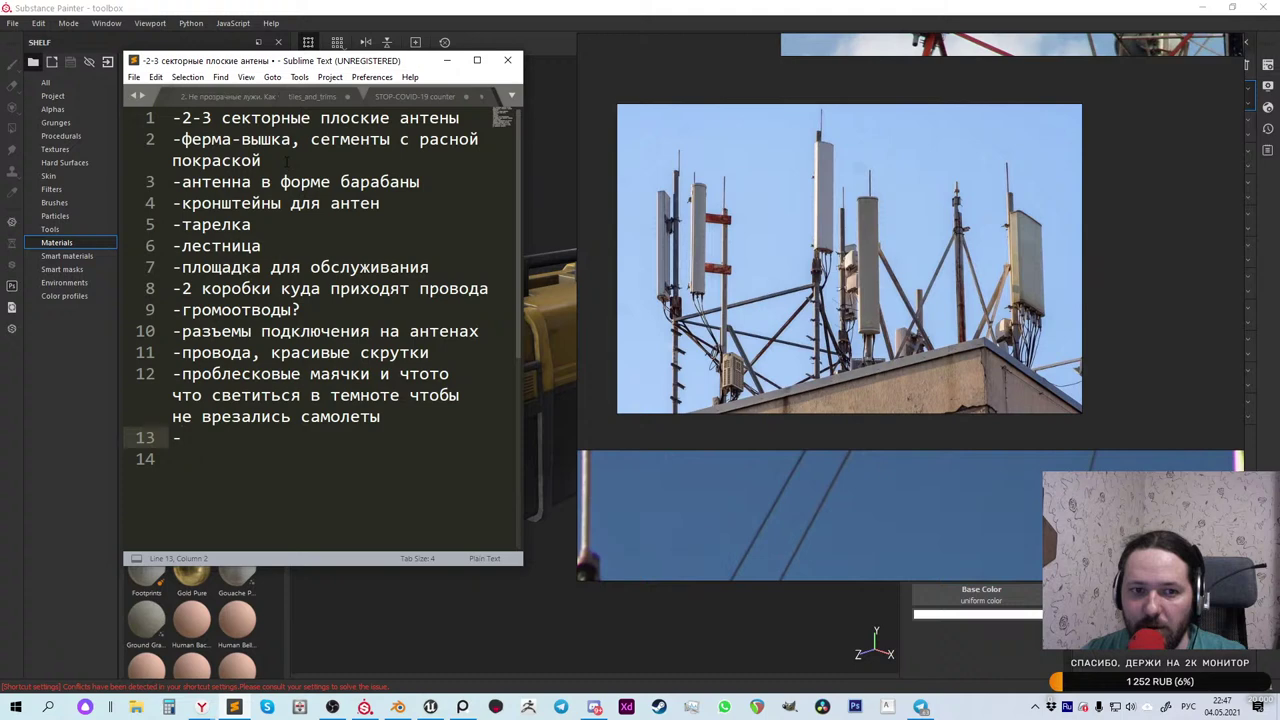
Step: Fix the typo 'расной' on line 2 and start a new line '-из фермы'
click(418, 139)
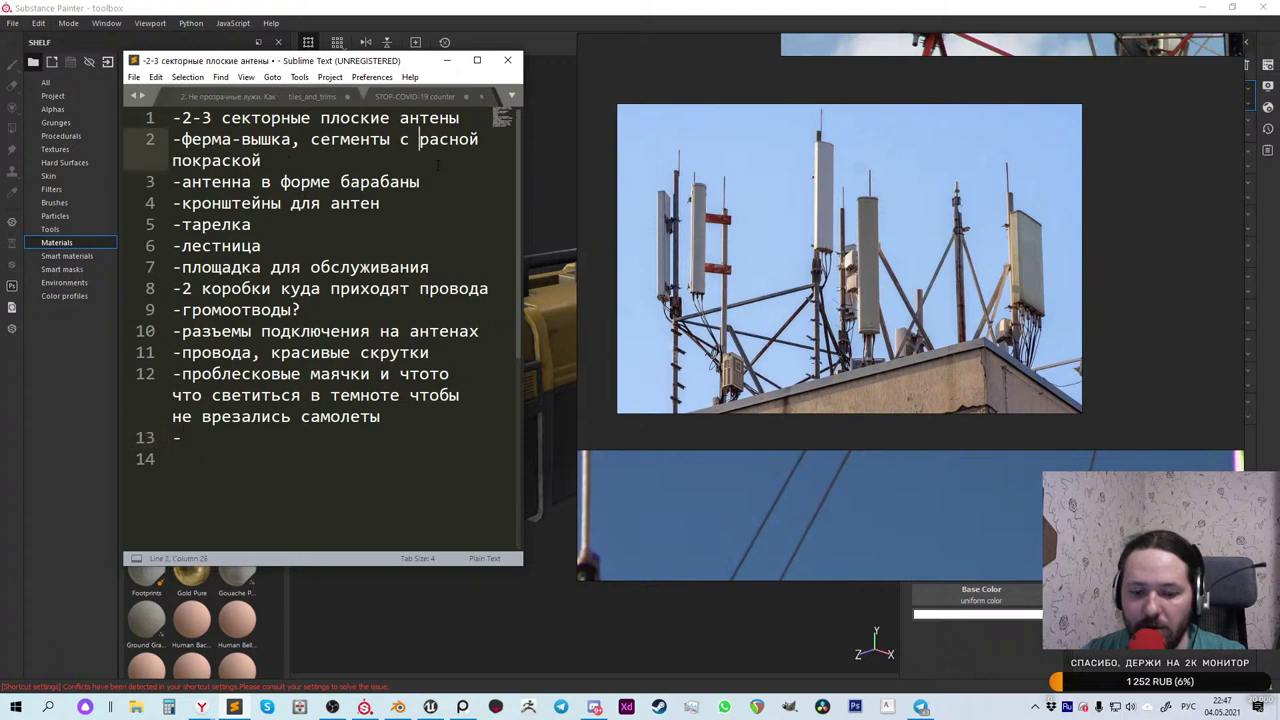
text(к)
click(365, 160)
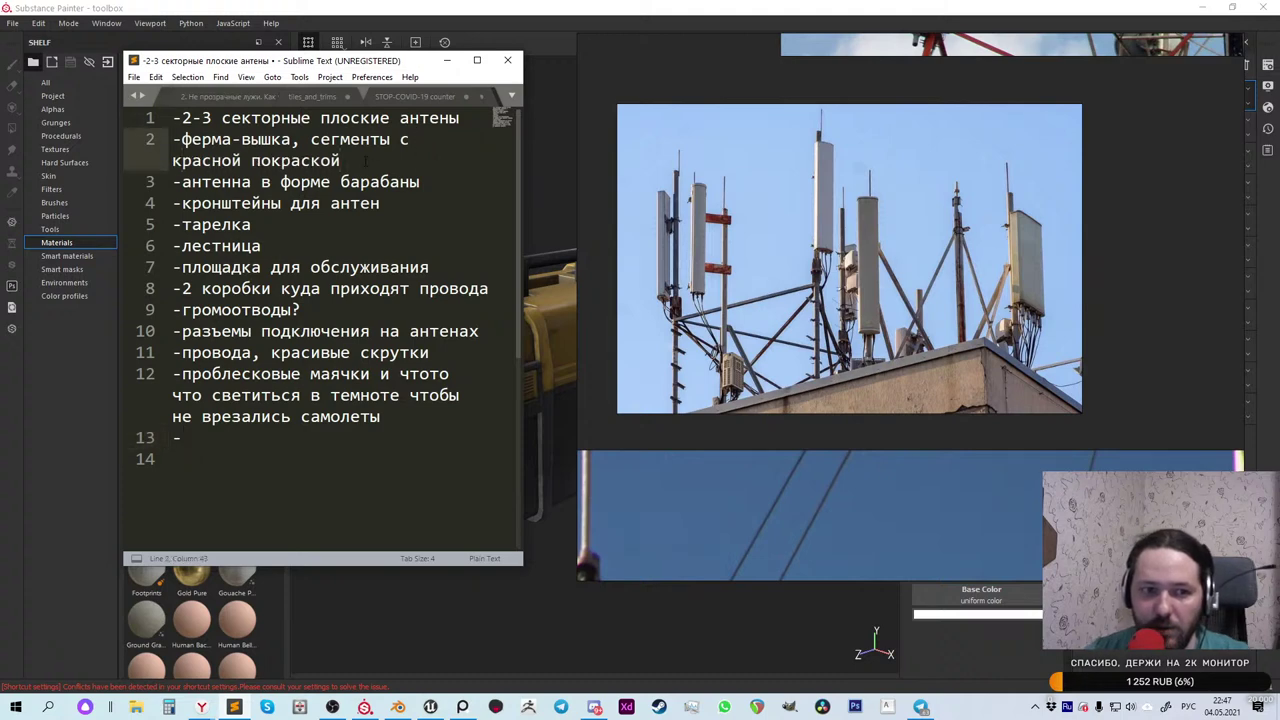
key(Return)
text(-)
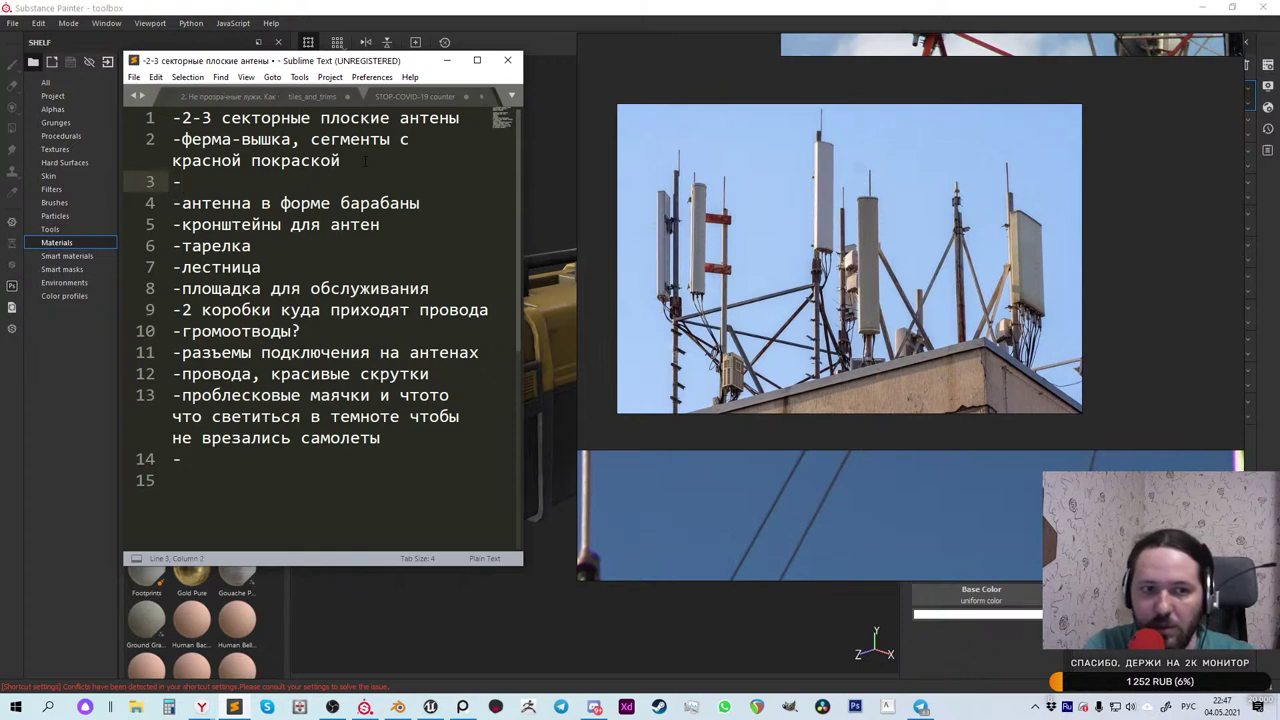
text(из ф)
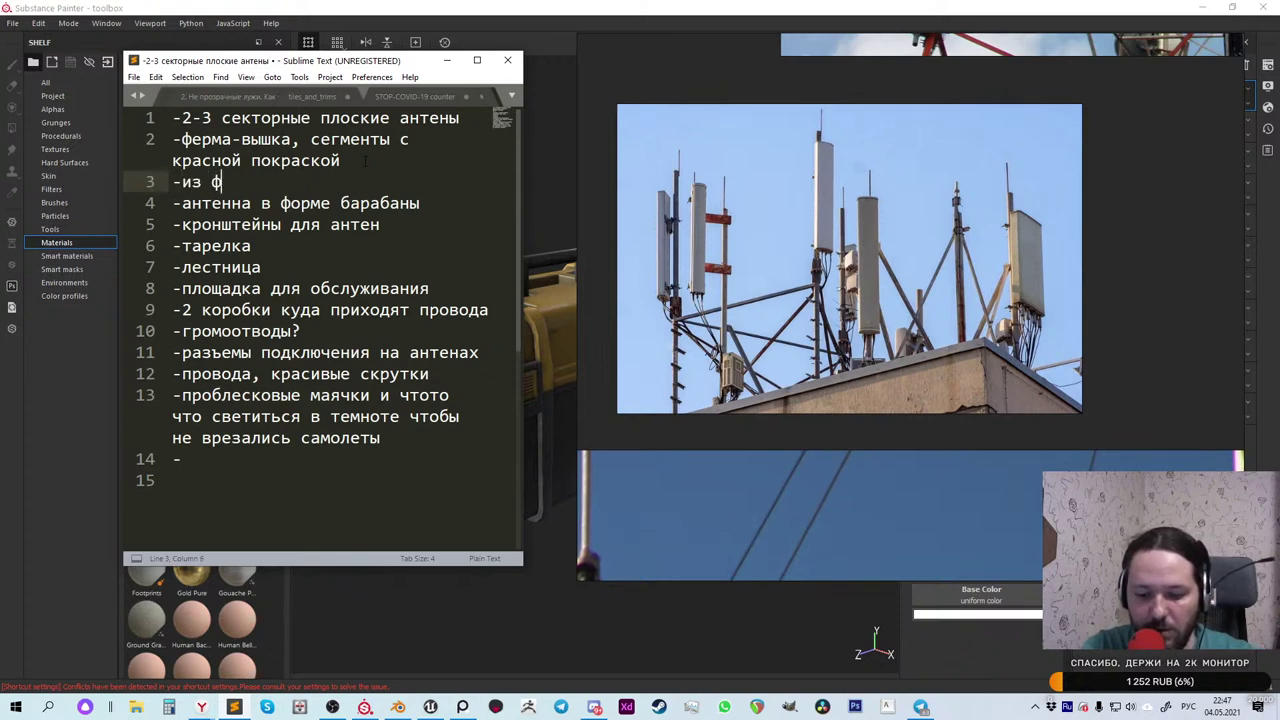
text(ермы)
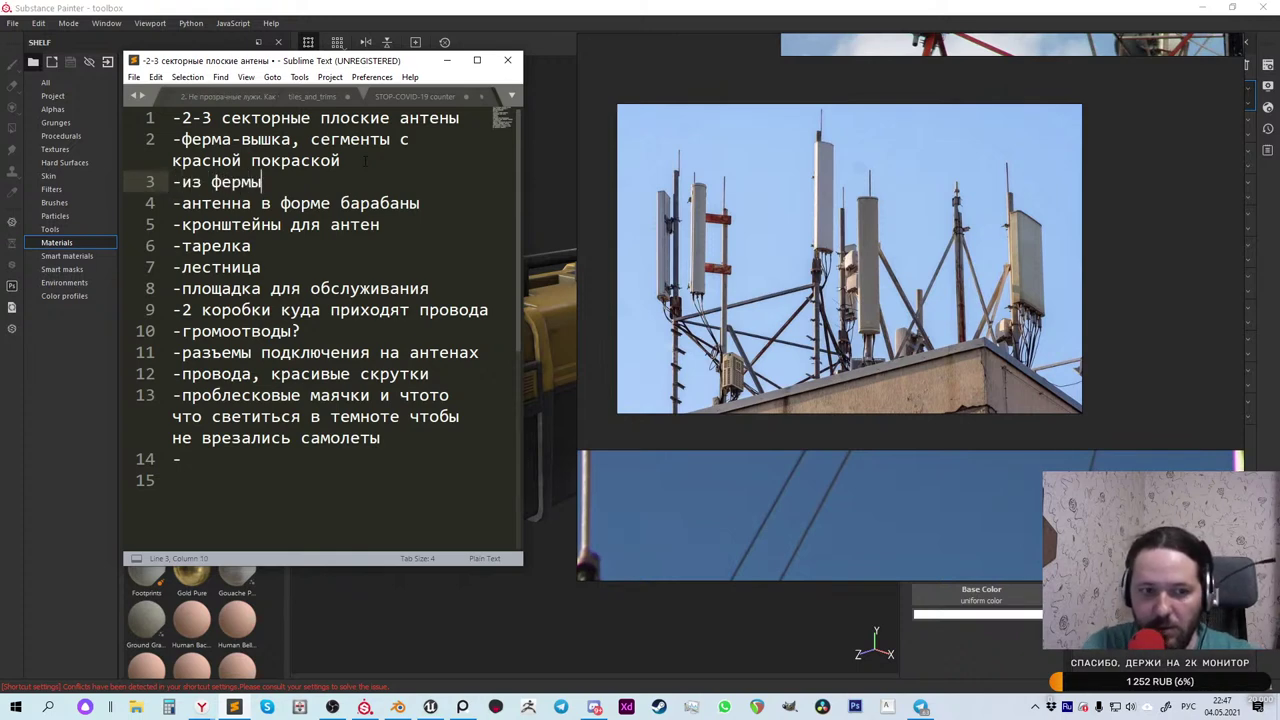
Step: Append '(трубы+уголки, шлицы)' to line 2 and complete line 3 with 'надомные конструкции'
key(Up)
key(Right)
key(Right)
key(Right)
key(Right)
key(Right)
key(Right)
key(Right)
key(Right)
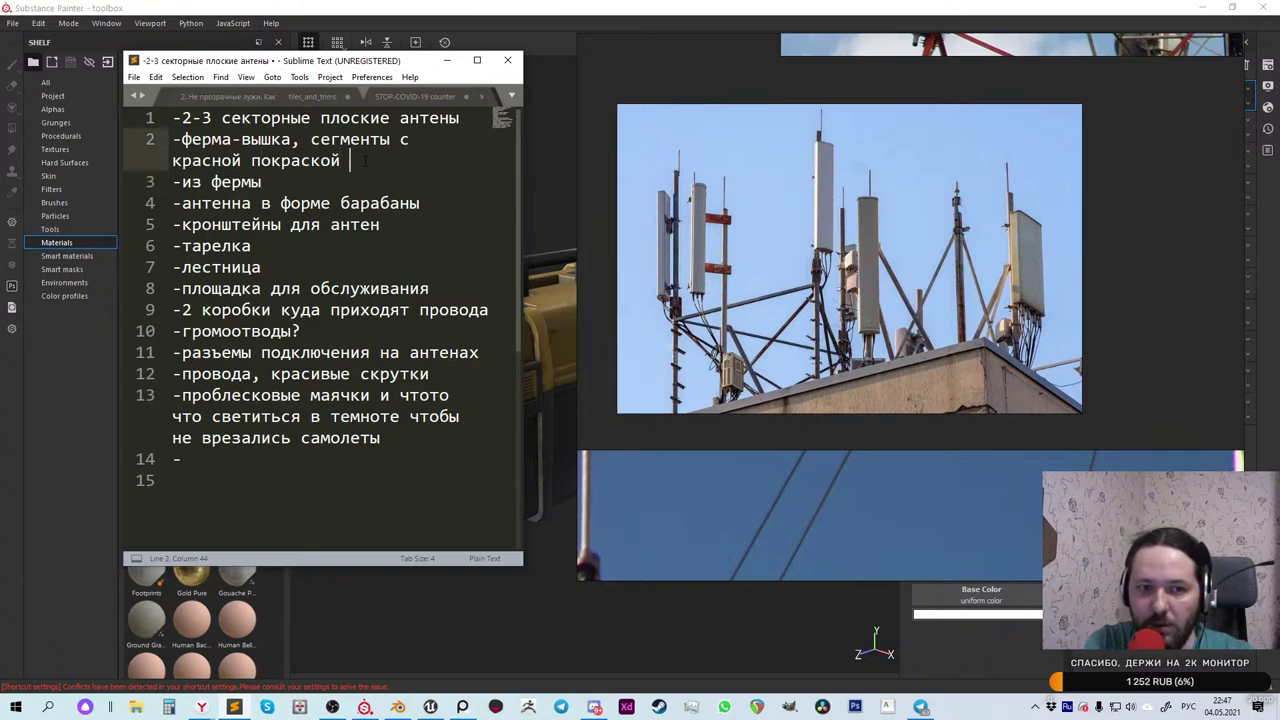
text(()
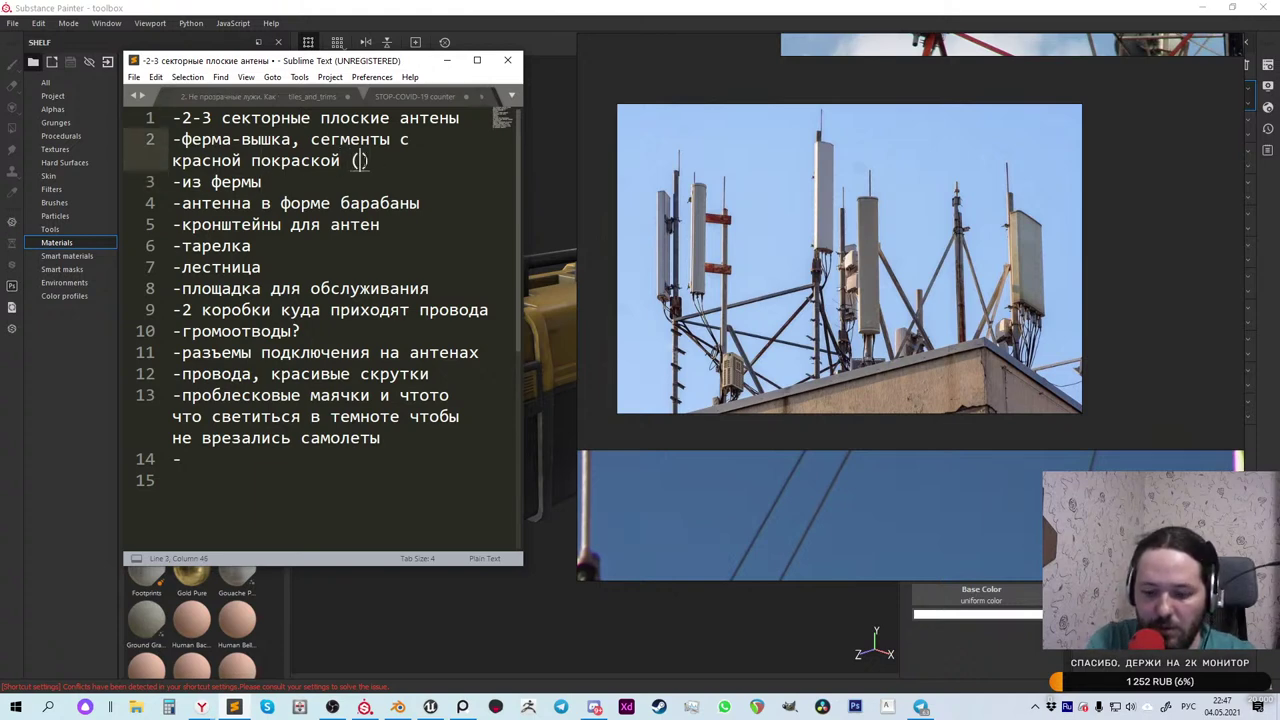
text(трубы)
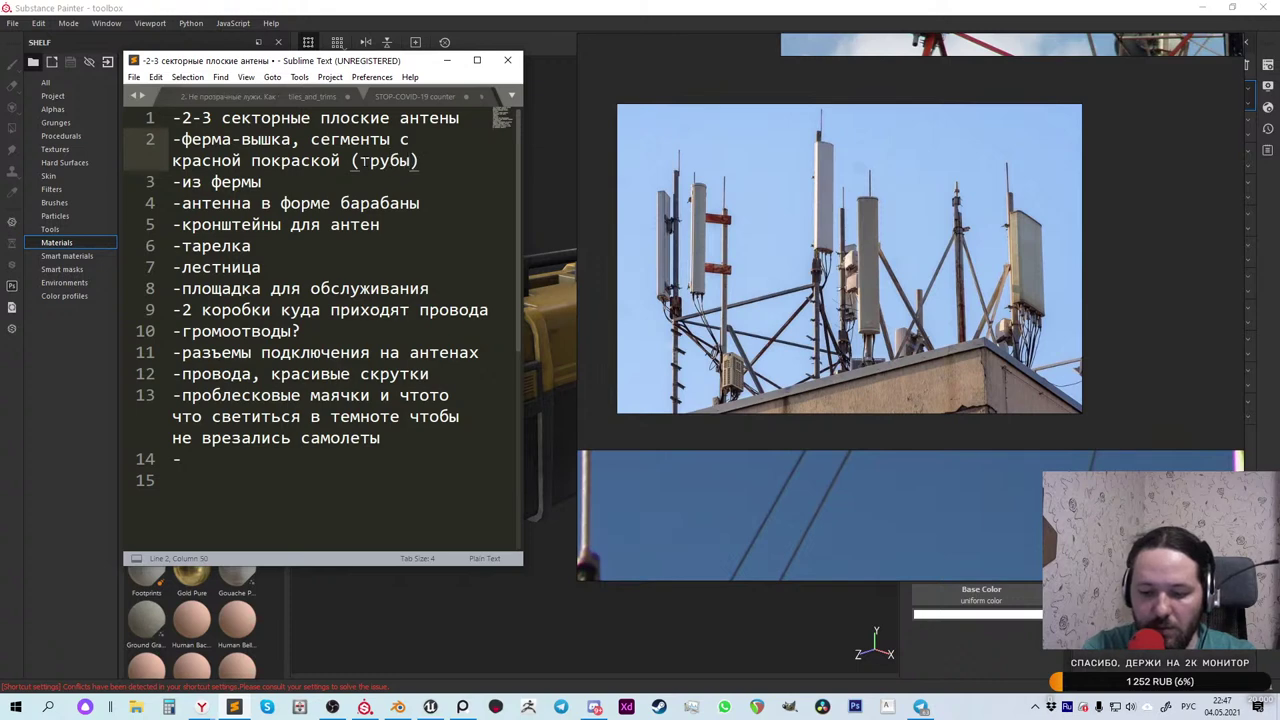
text(+уголки, )
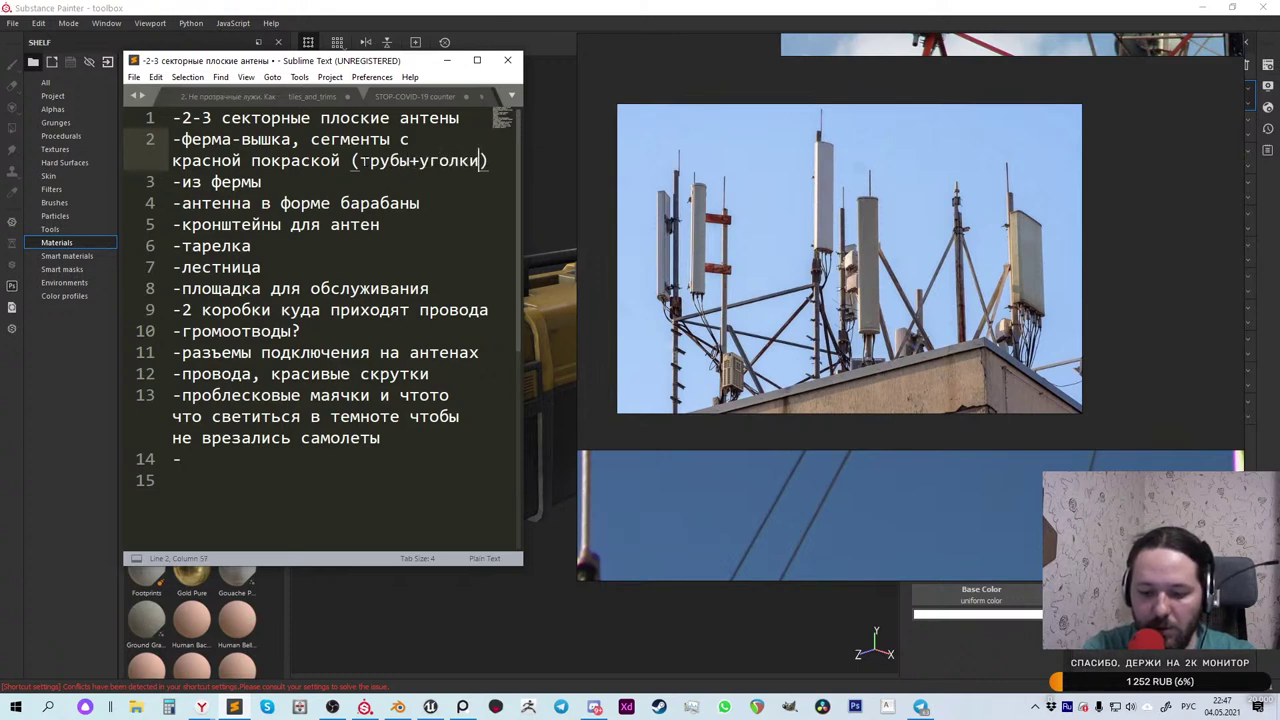
text(шлиц)
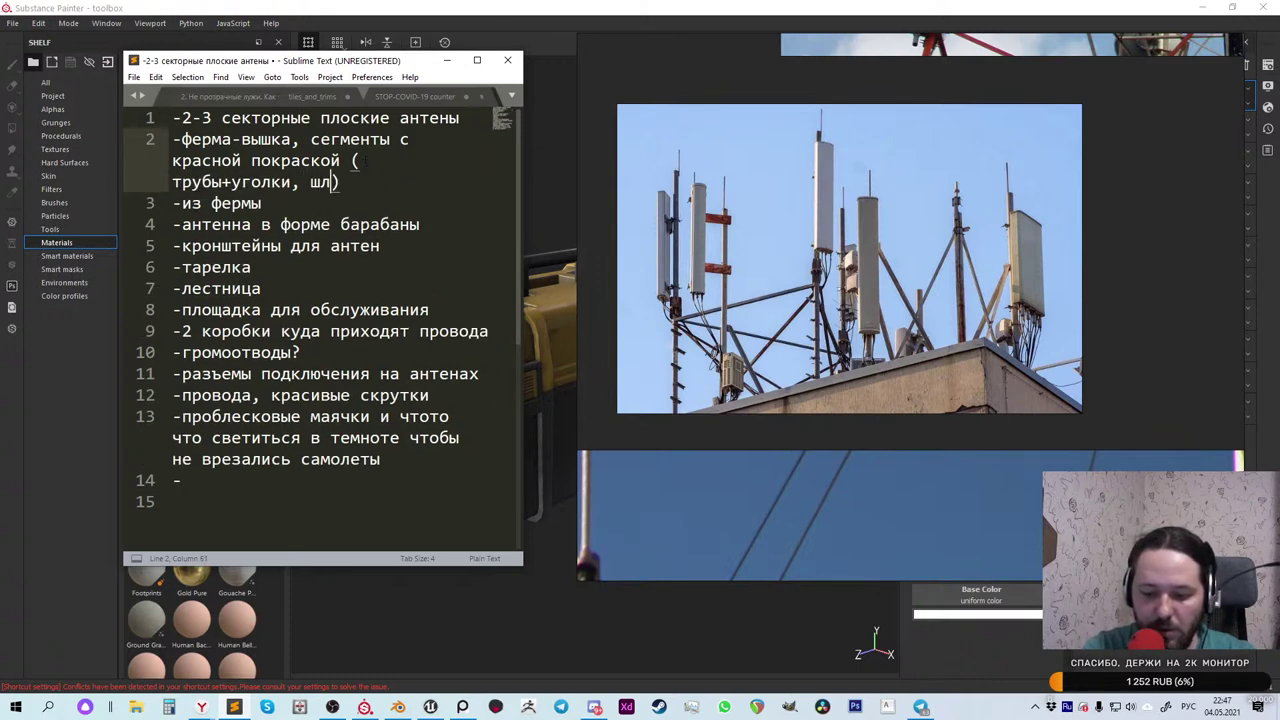
text(ы)
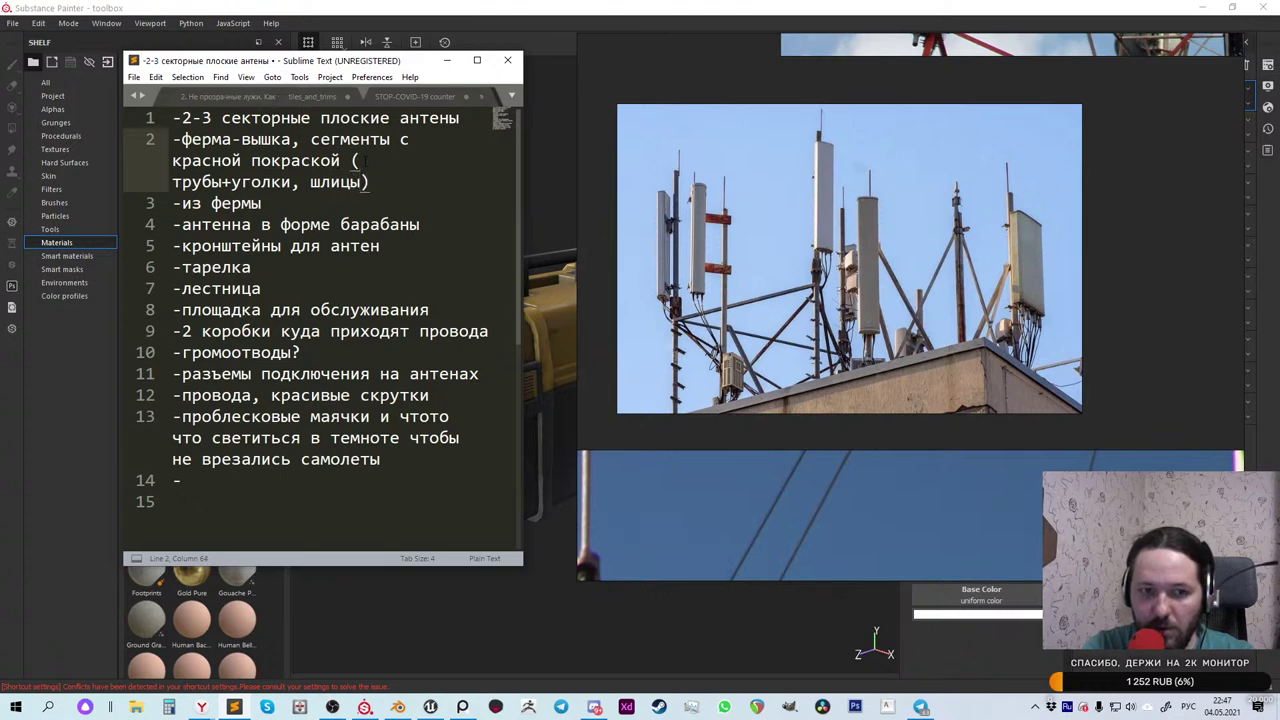
key(Right)
key(Down)
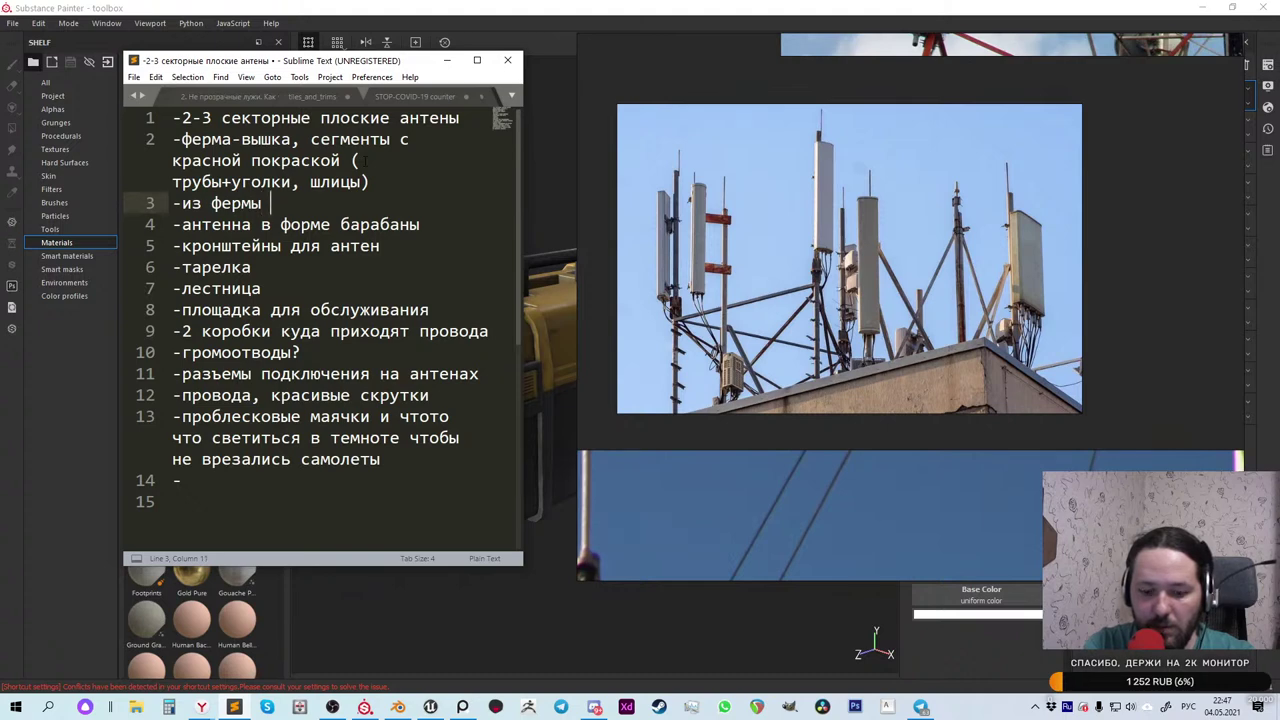
text(надомные)
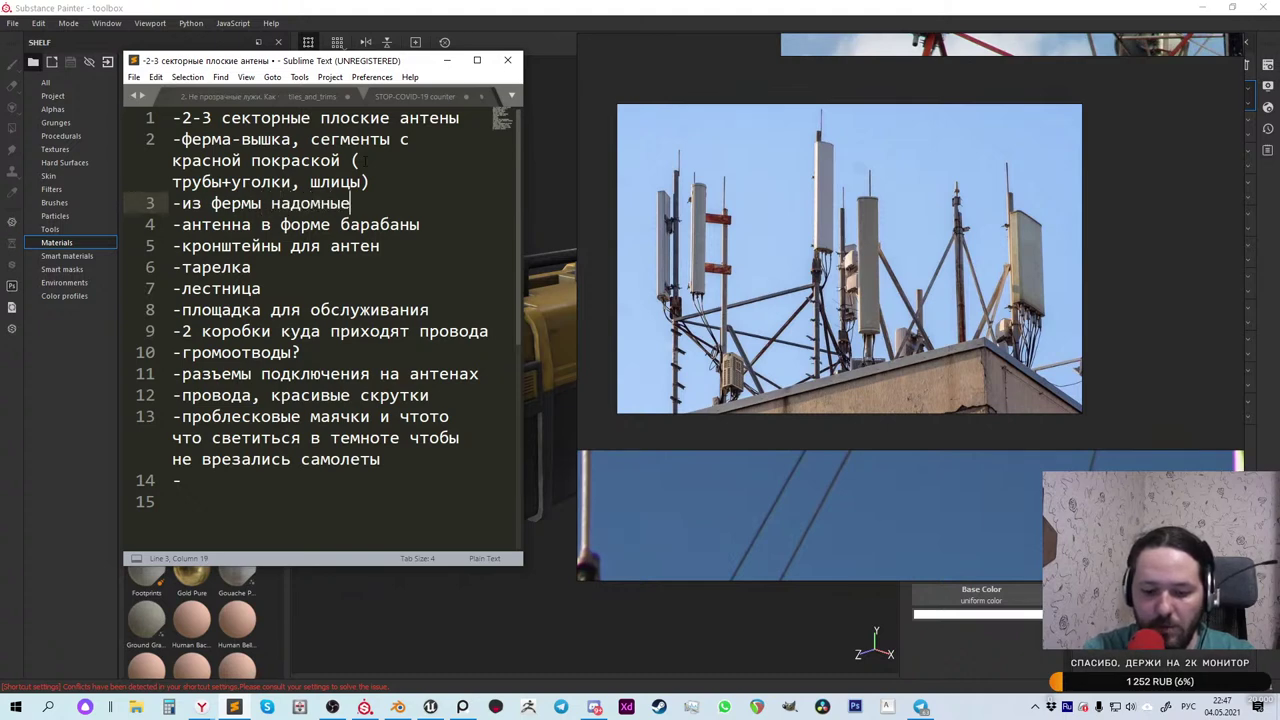
text( конструкции)
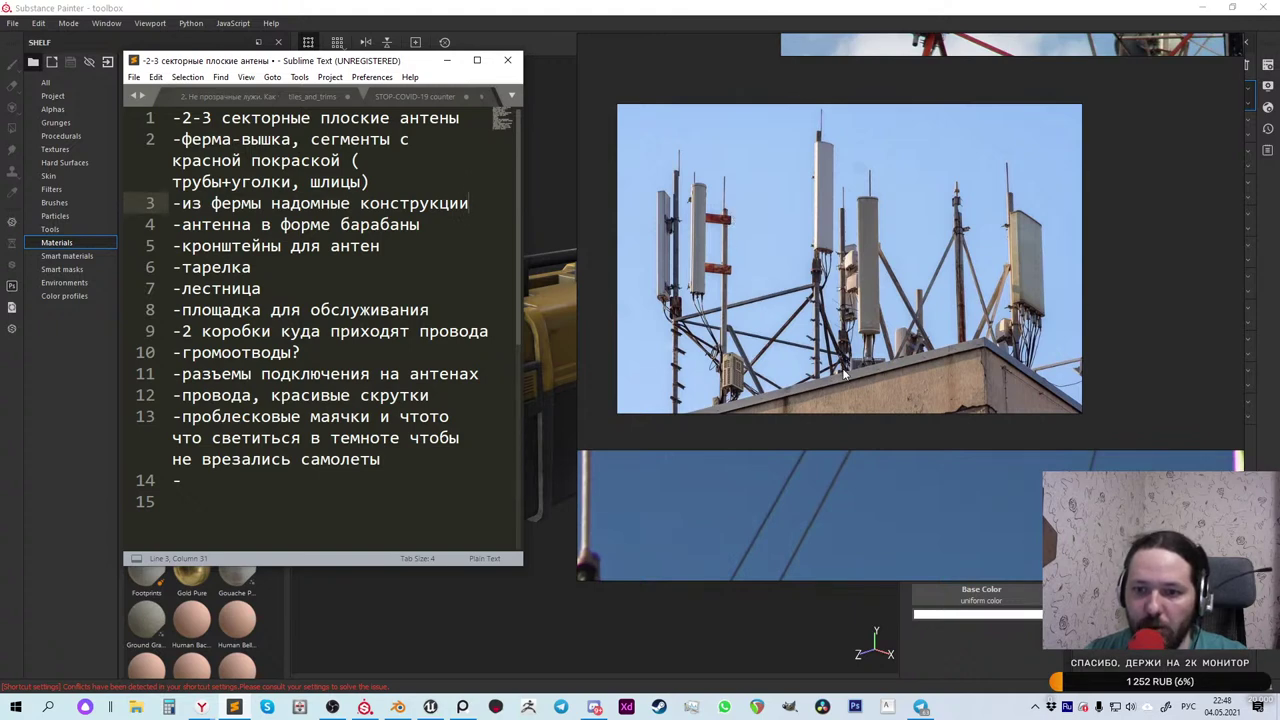
scroll(855, 366, down, 6)
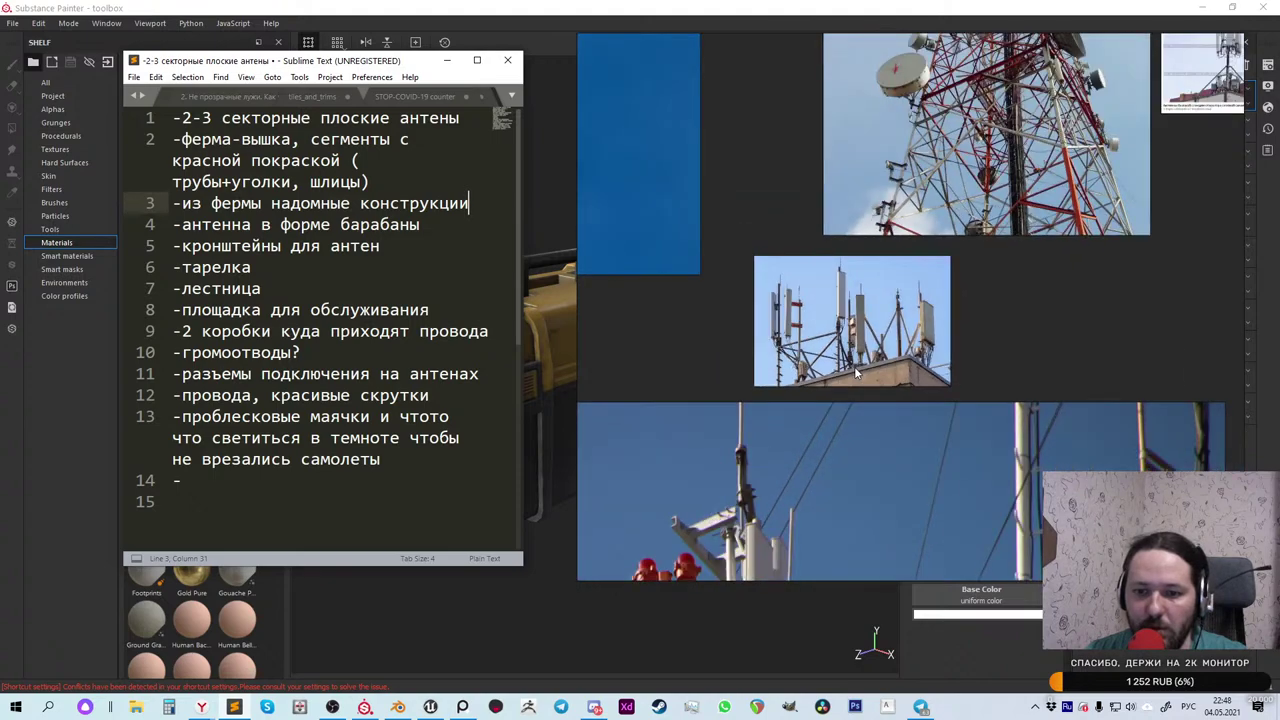
scroll(804, 379, up, 6)
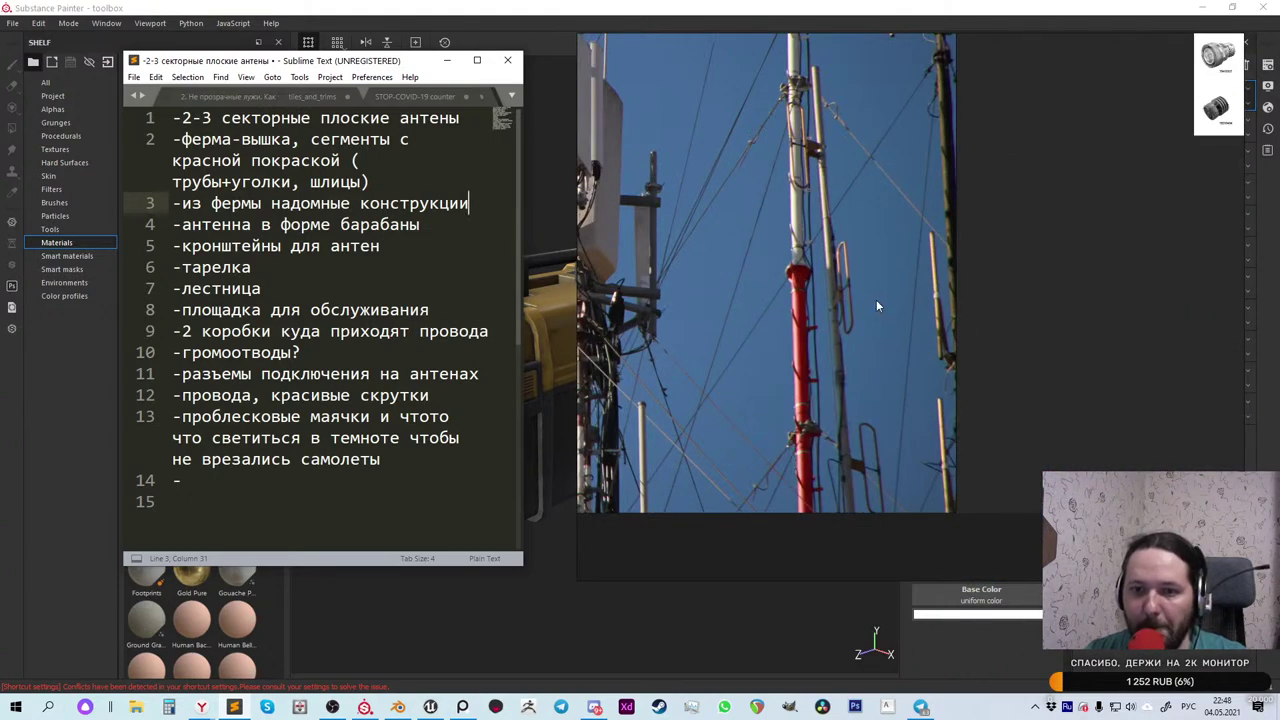
scroll(881, 296, down, 4)
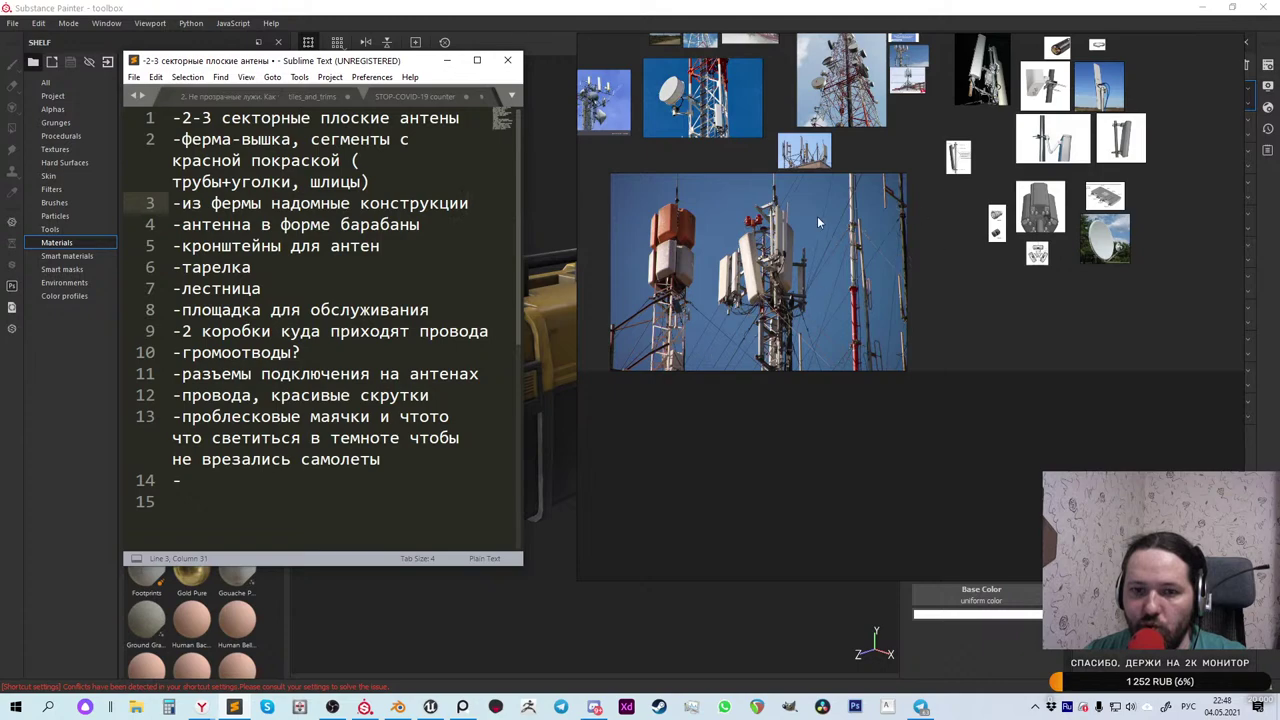
scroll(817, 216, down, 4)
scroll(886, 222, up, 6)
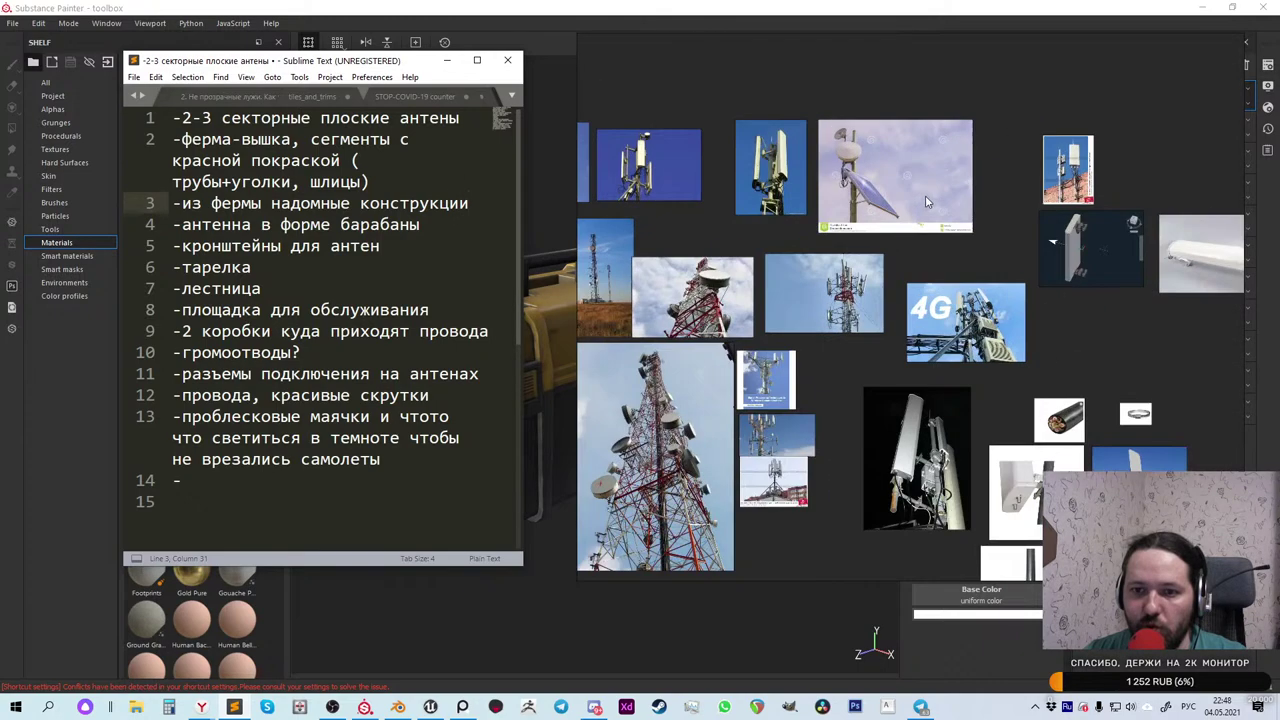
scroll(980, 310, up, 5)
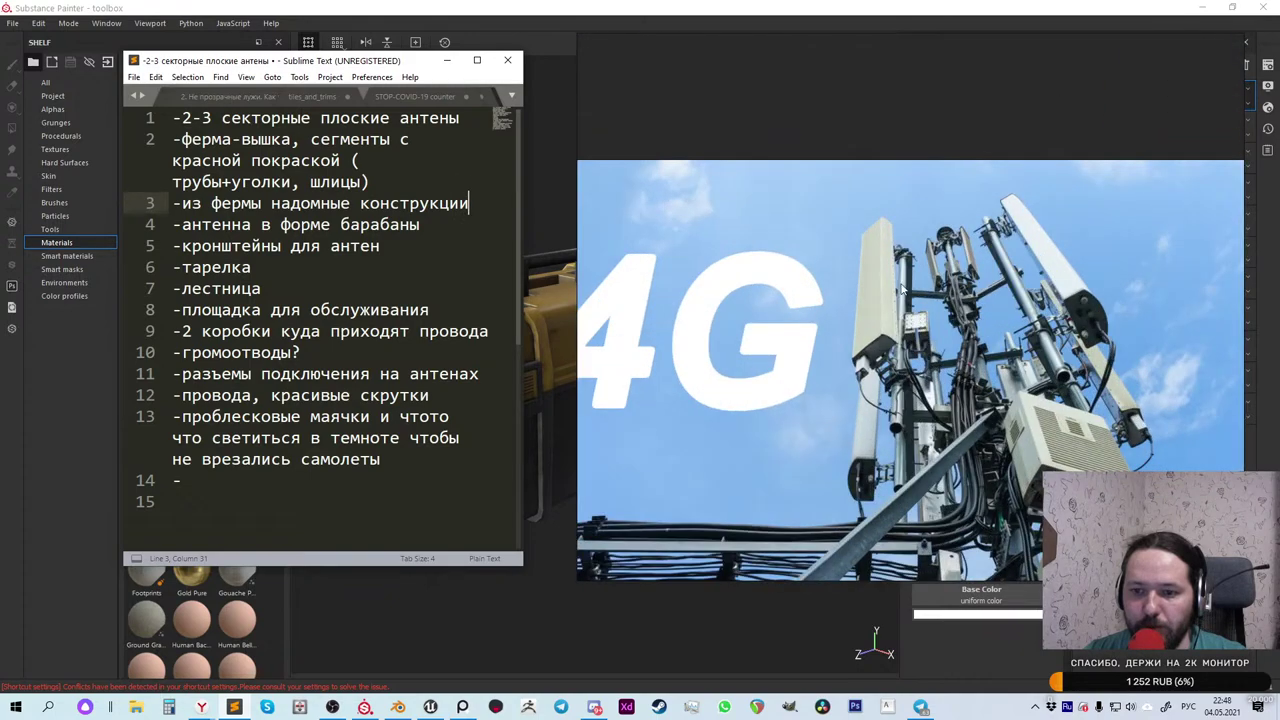
scroll(903, 288, down, 2)
scroll(880, 285, down, 3)
scroll(780, 322, up, 3)
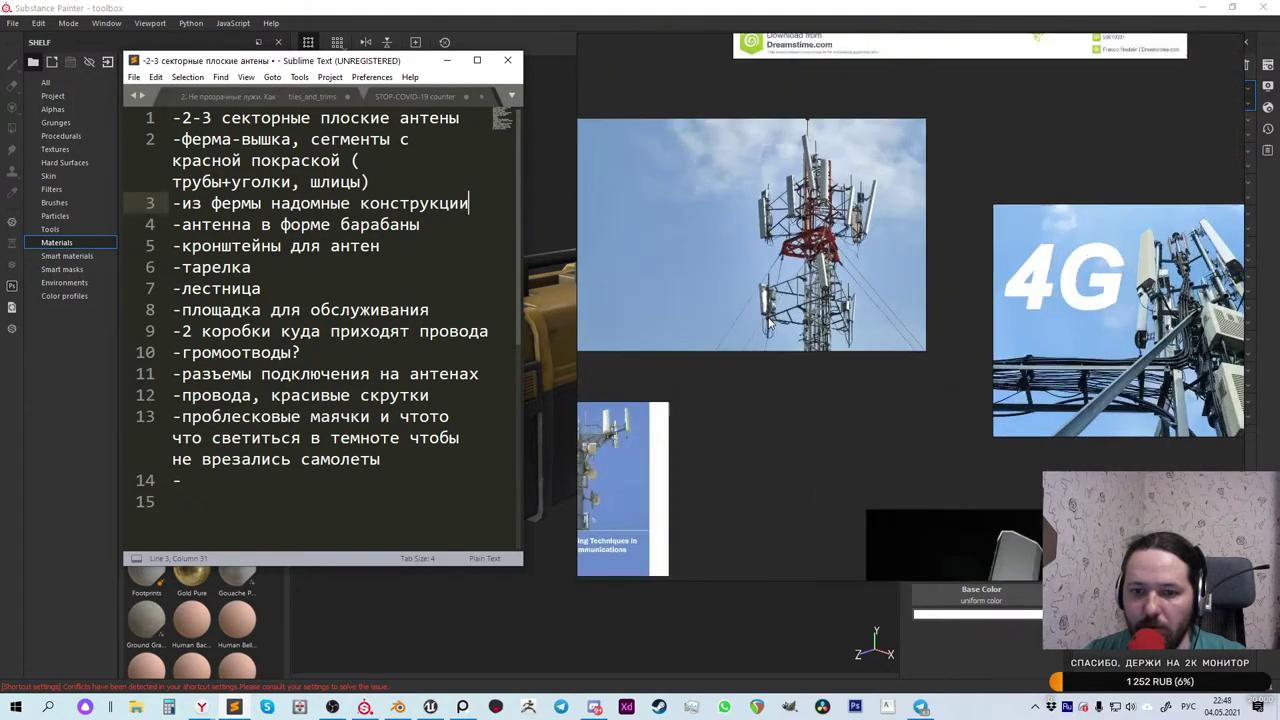
scroll(769, 321, up, 3)
scroll(828, 292, down, 3)
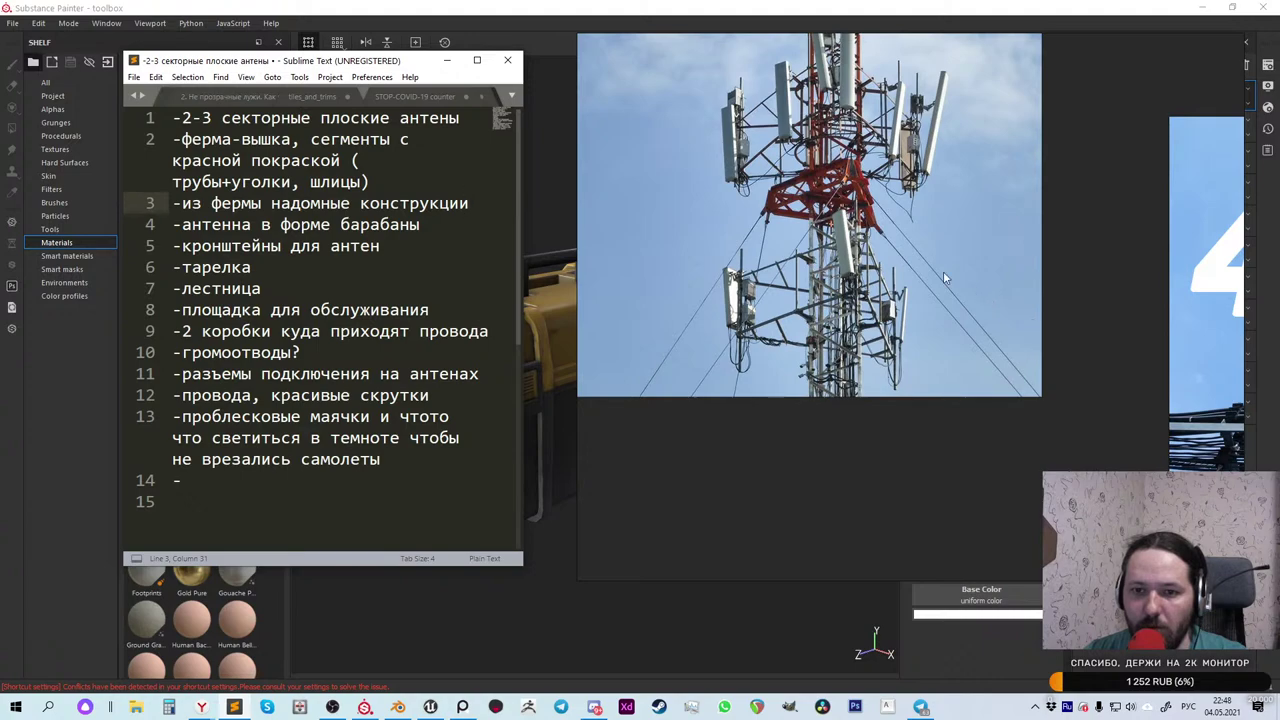
scroll(910, 258, down, 3)
scroll(910, 258, down, 2)
scroll(751, 221, down, 2)
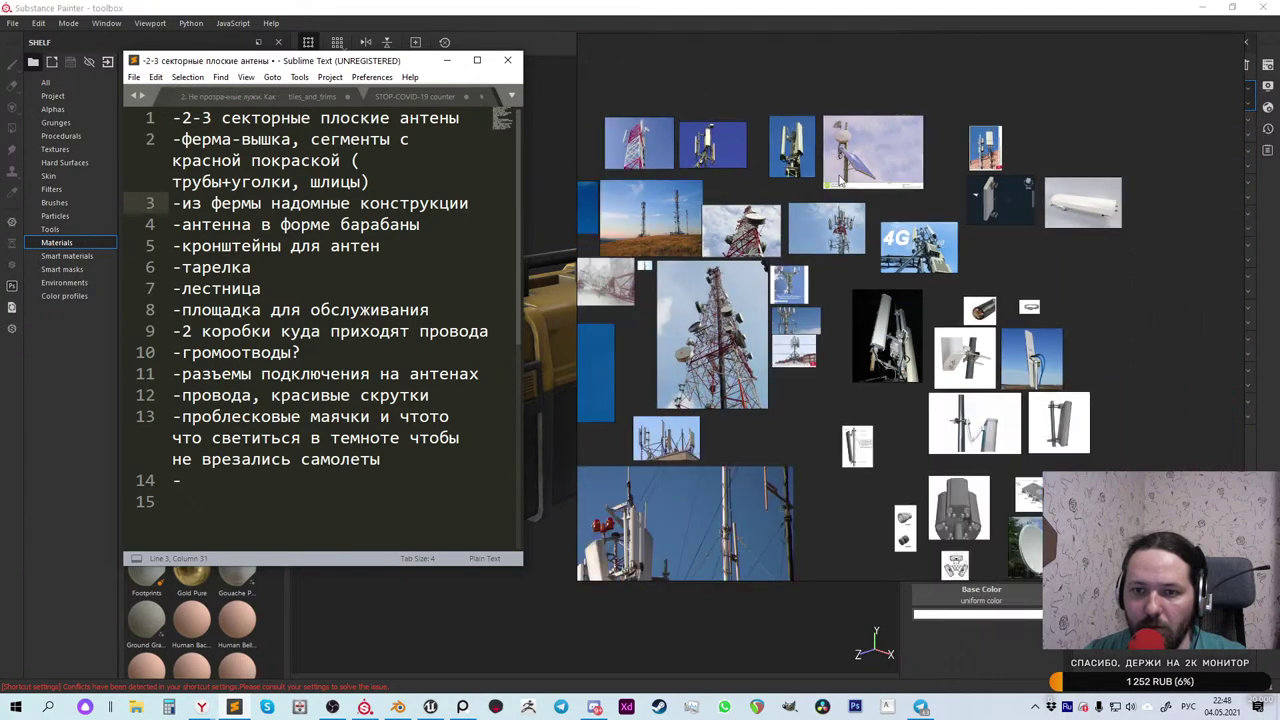
scroll(975, 158, up, 2)
scroll(989, 151, up, 3)
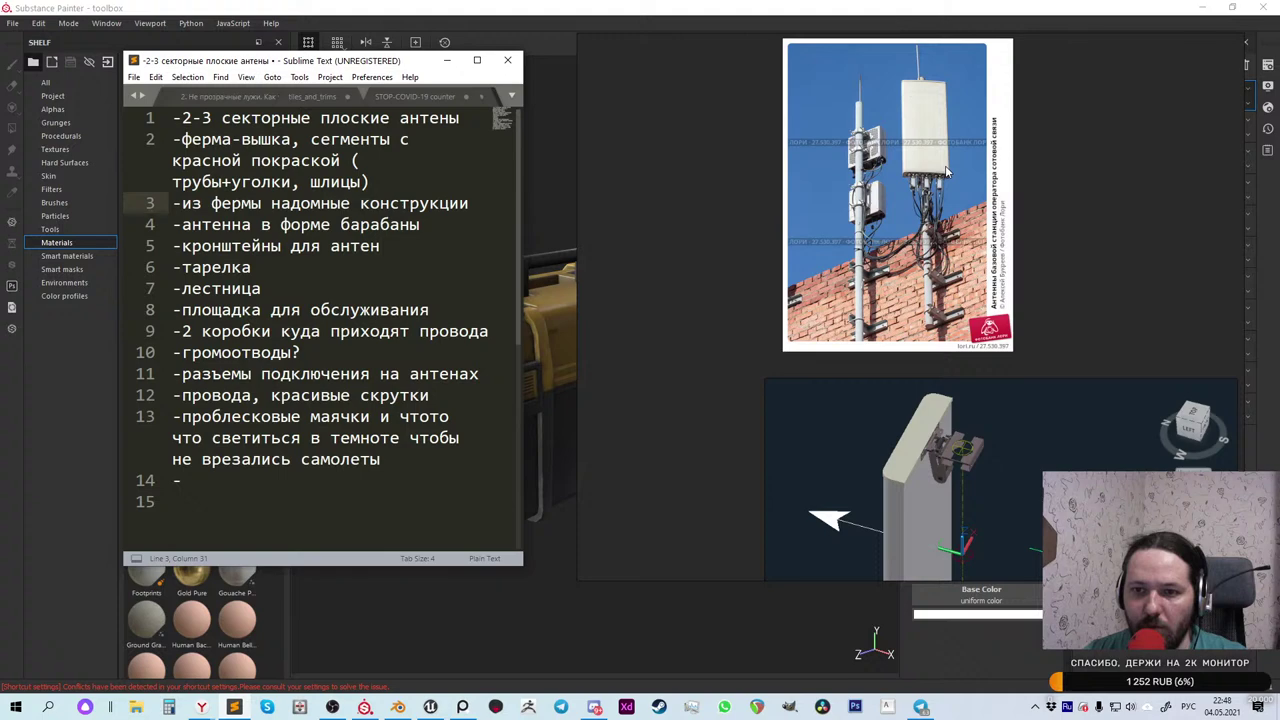
scroll(935, 125, up, 2)
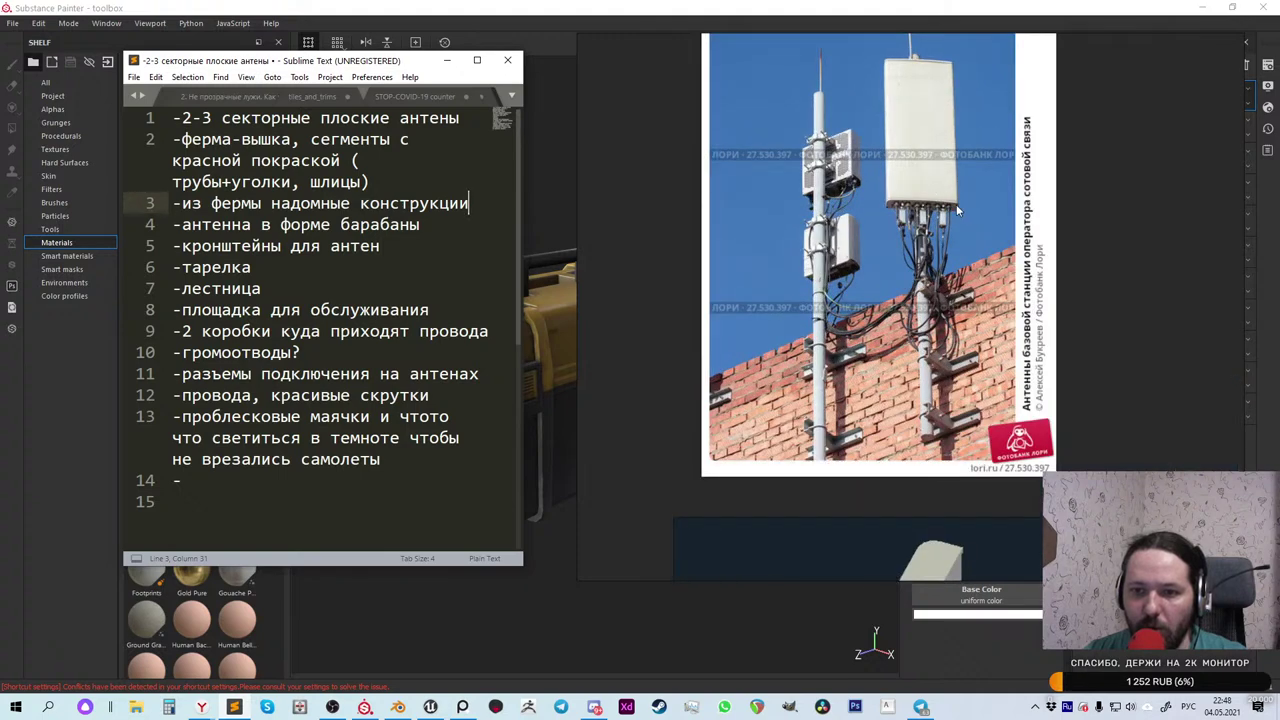
scroll(873, 182, down, 4)
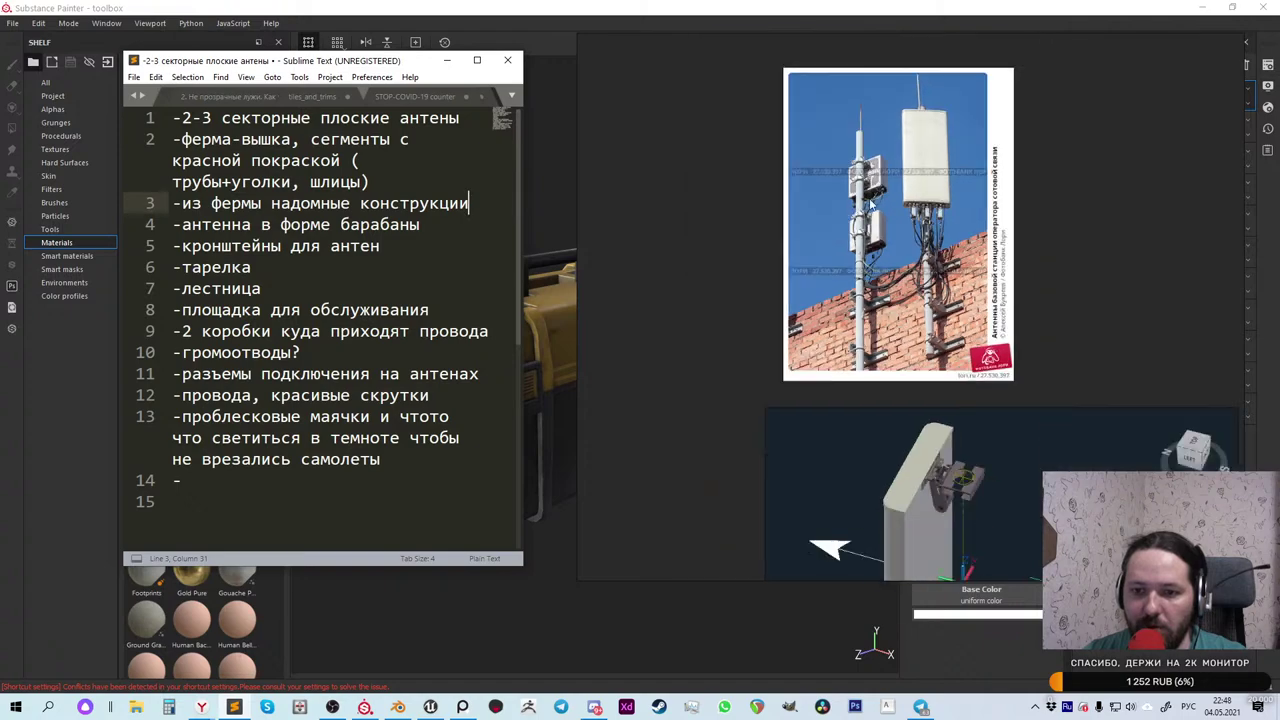
scroll(876, 398, up, 5)
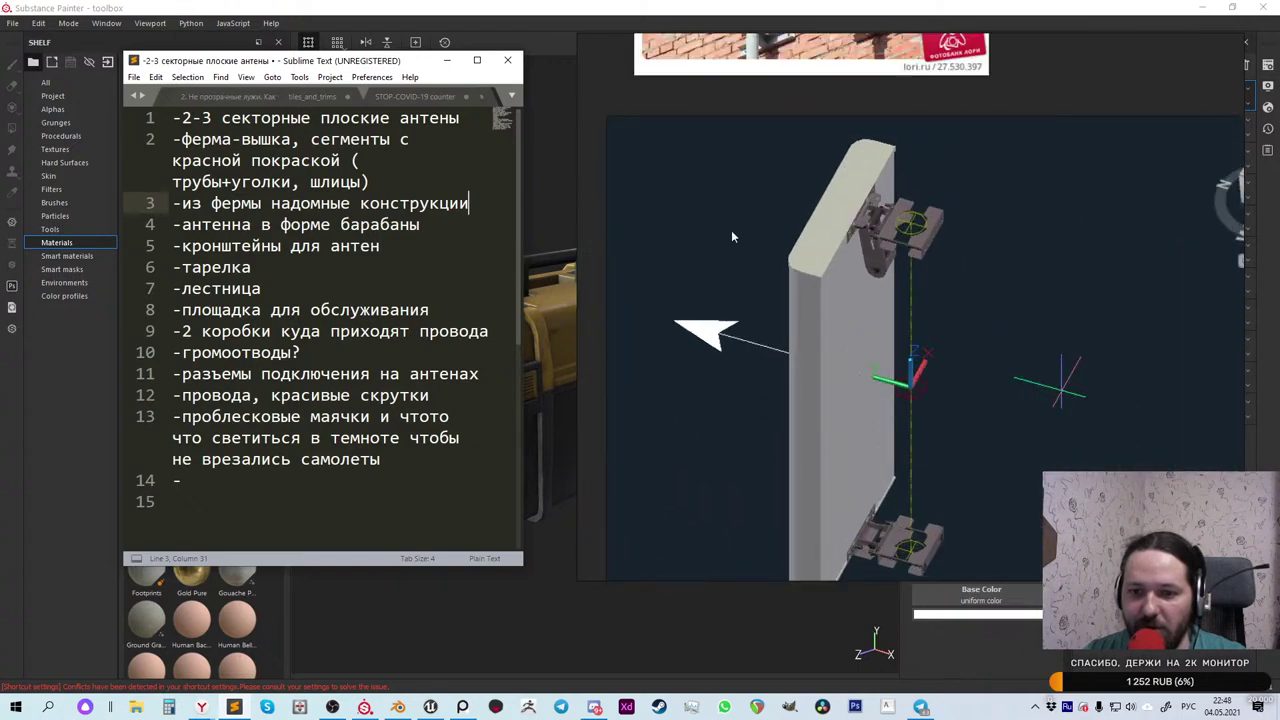
scroll(720, 215, down, 4)
scroll(951, 246, up, 5)
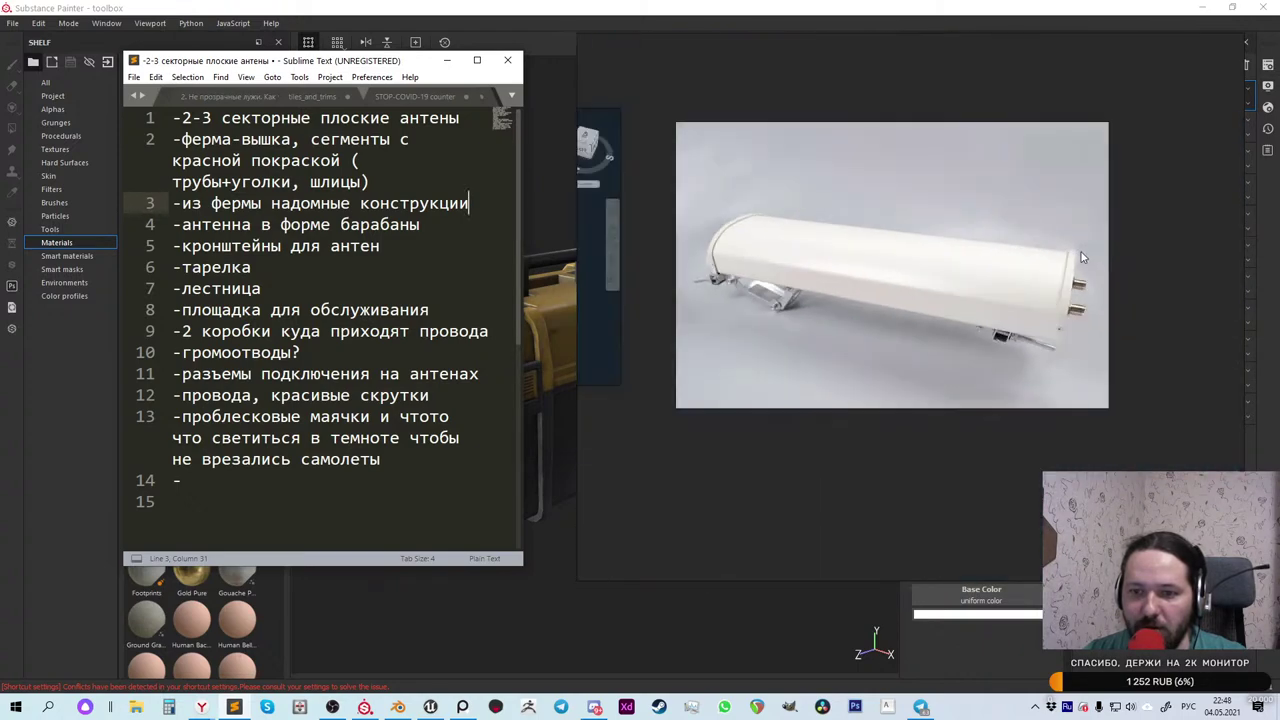
scroll(883, 275, up, 2)
scroll(1007, 251, down, 5)
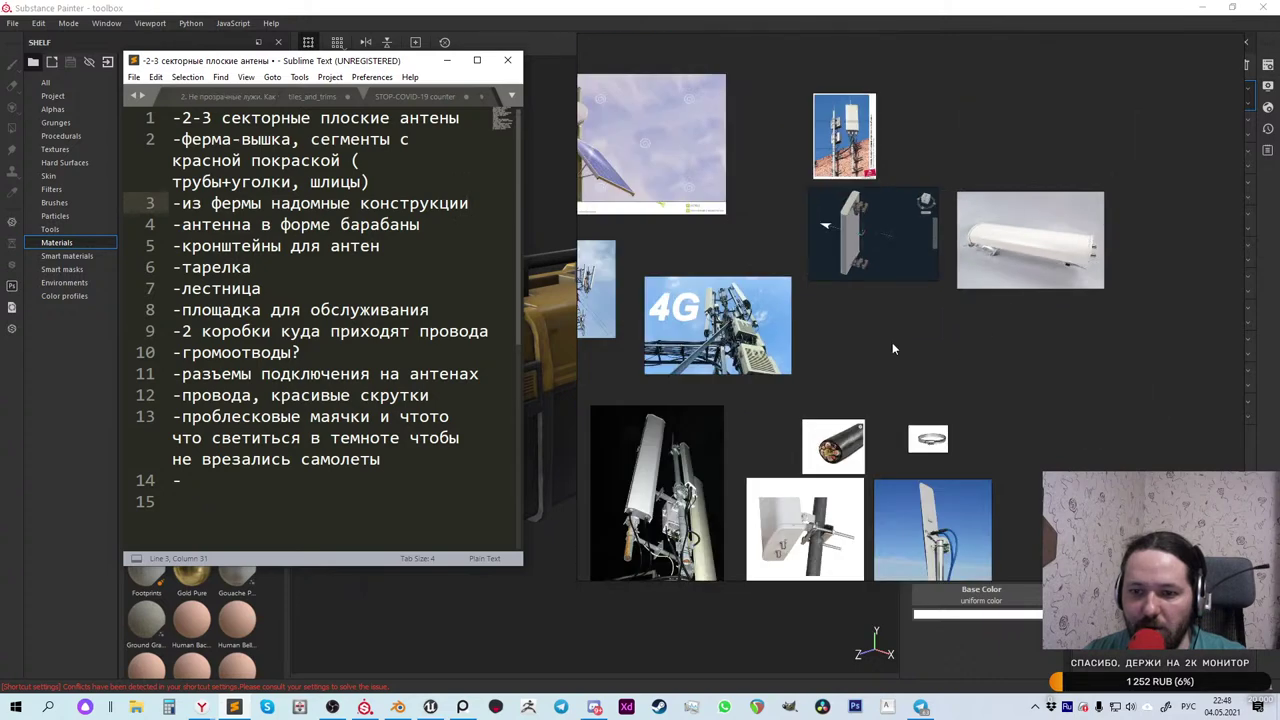
scroll(893, 348, down, 2)
scroll(785, 226, up, 4)
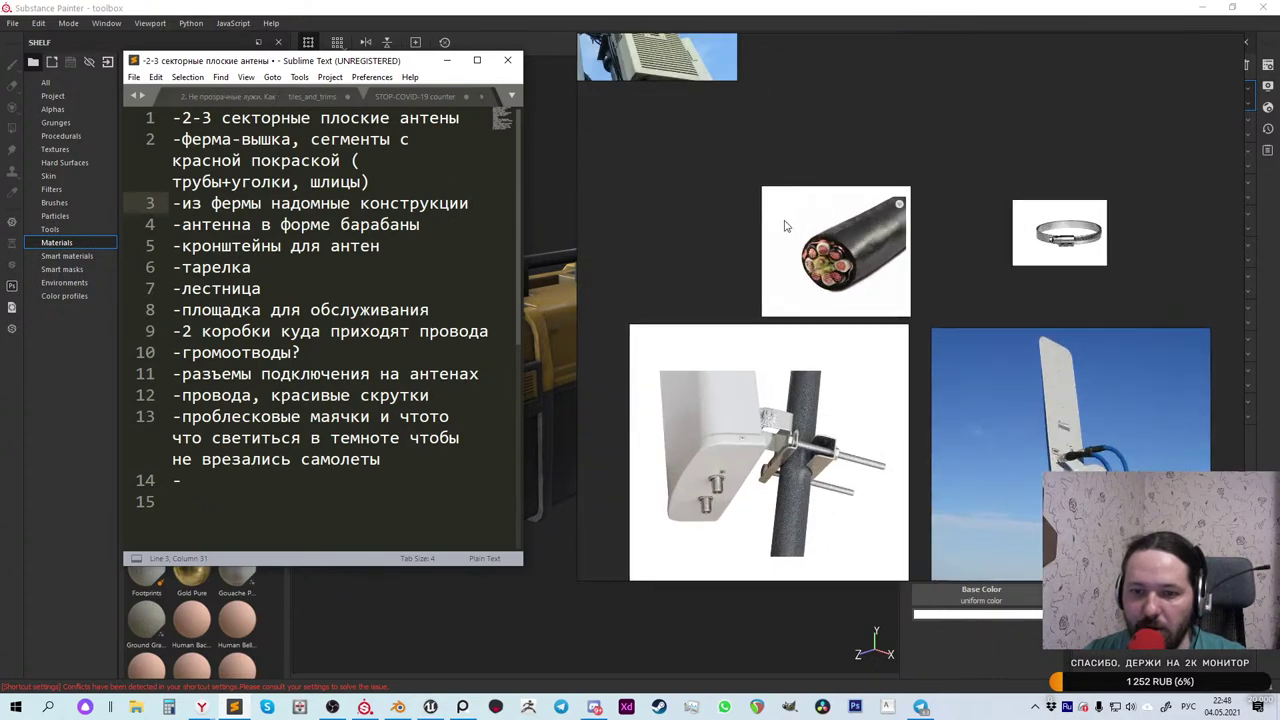
scroll(785, 226, down, 1)
scroll(773, 216, down, 1)
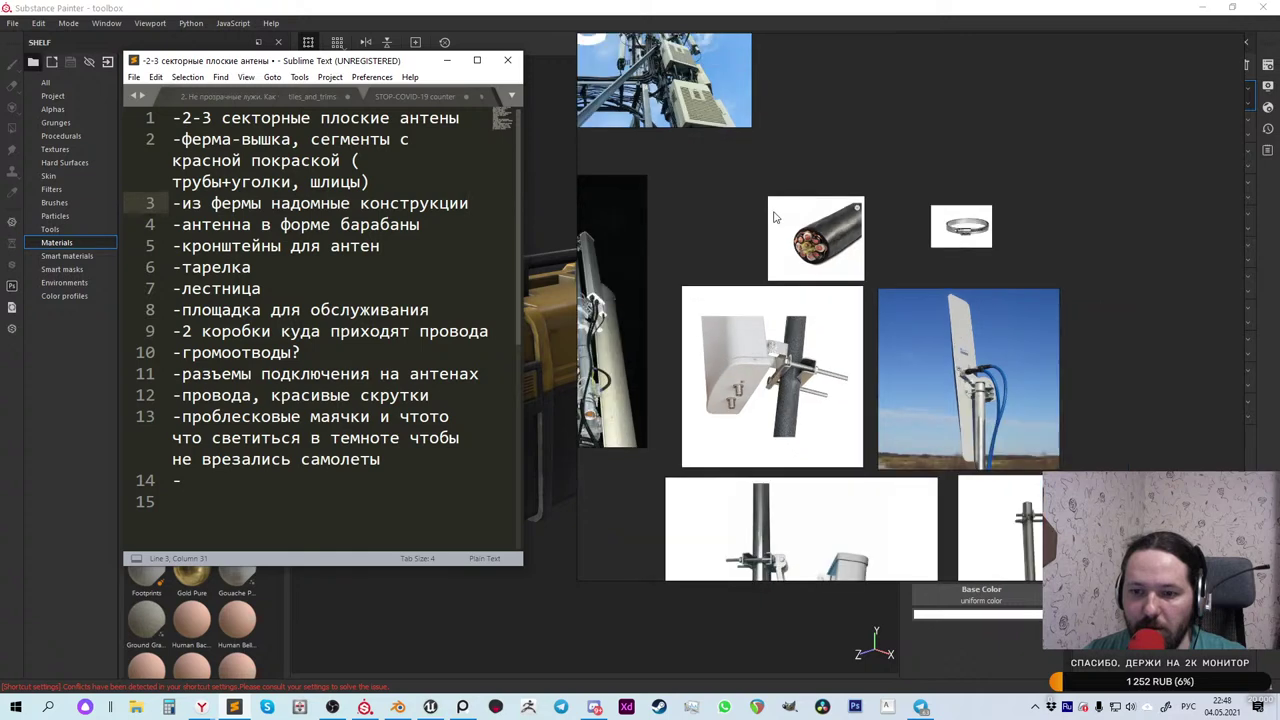
scroll(775, 218, down, 1)
scroll(950, 220, up, 5)
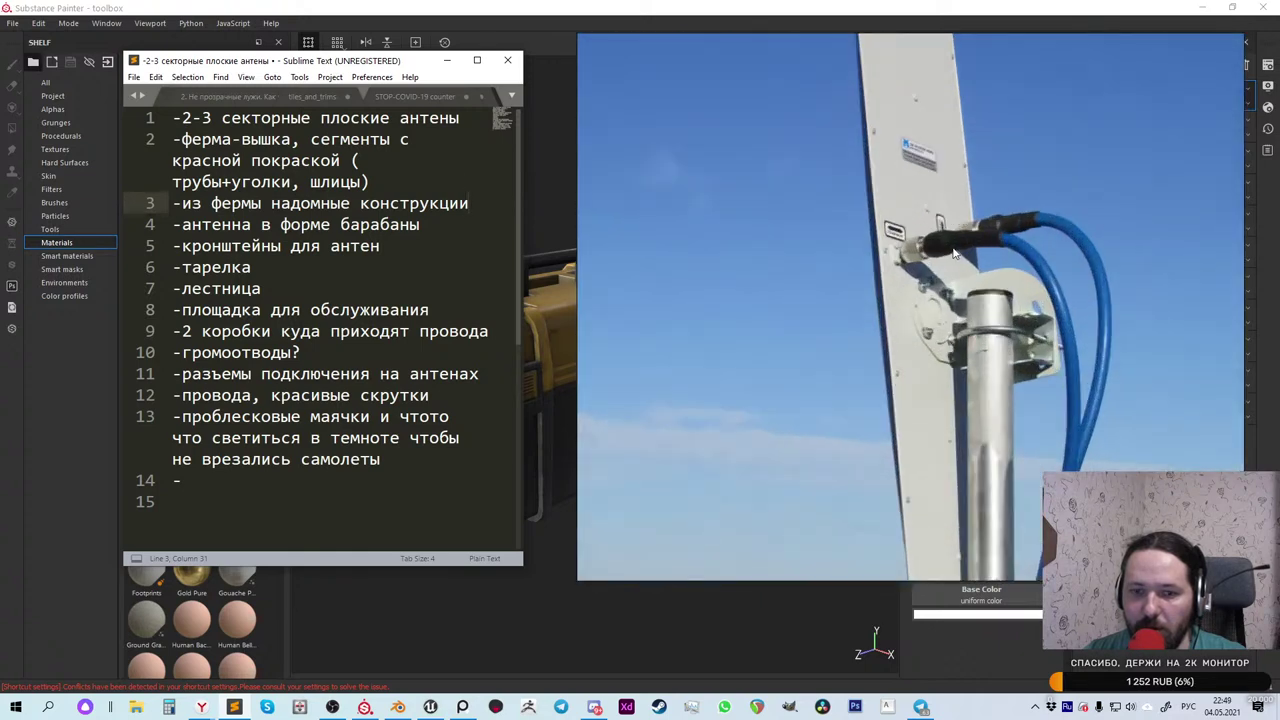
scroll(963, 240, down, 5)
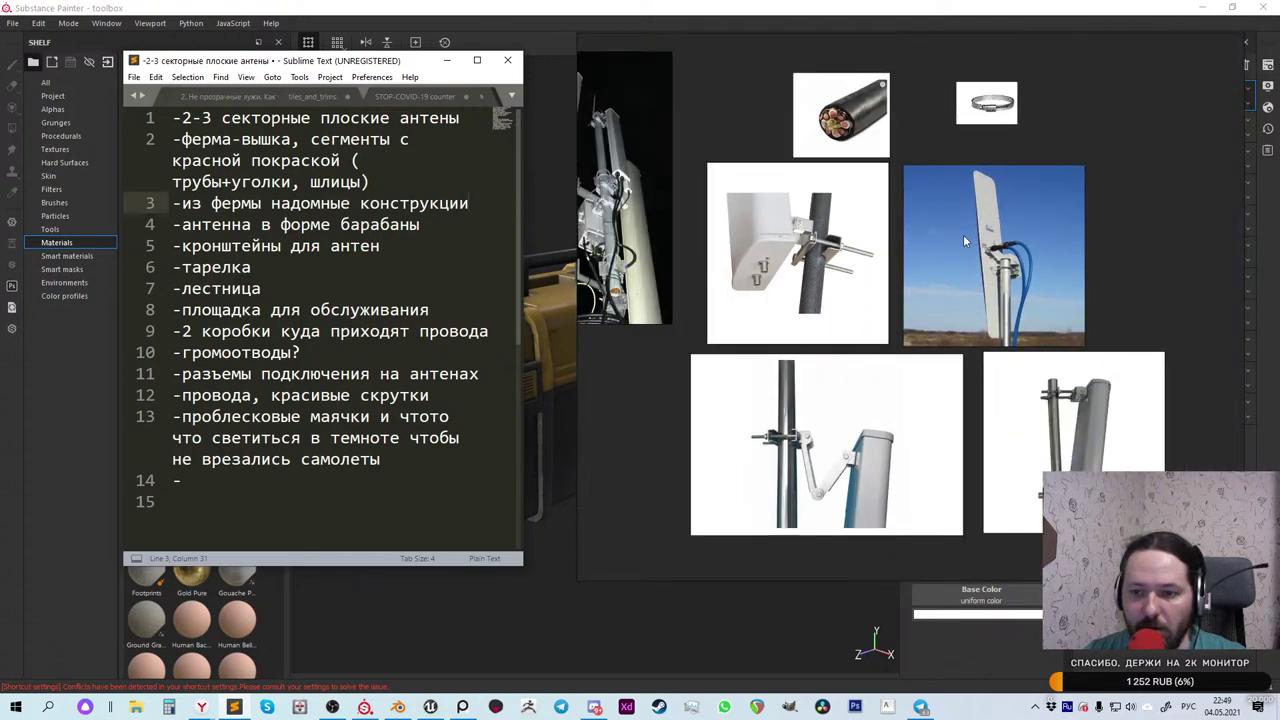
scroll(963, 240, down, 4)
scroll(840, 453, up, 3)
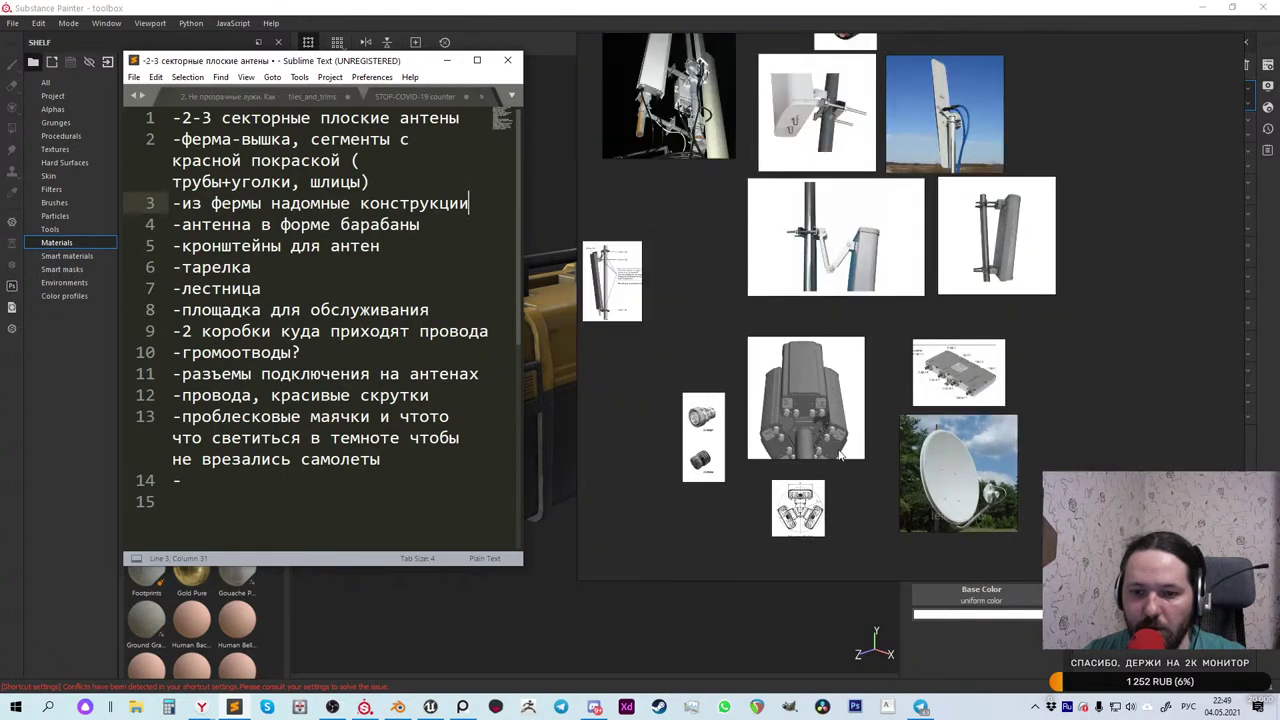
scroll(840, 454, up, 3)
scroll(871, 427, down, 2)
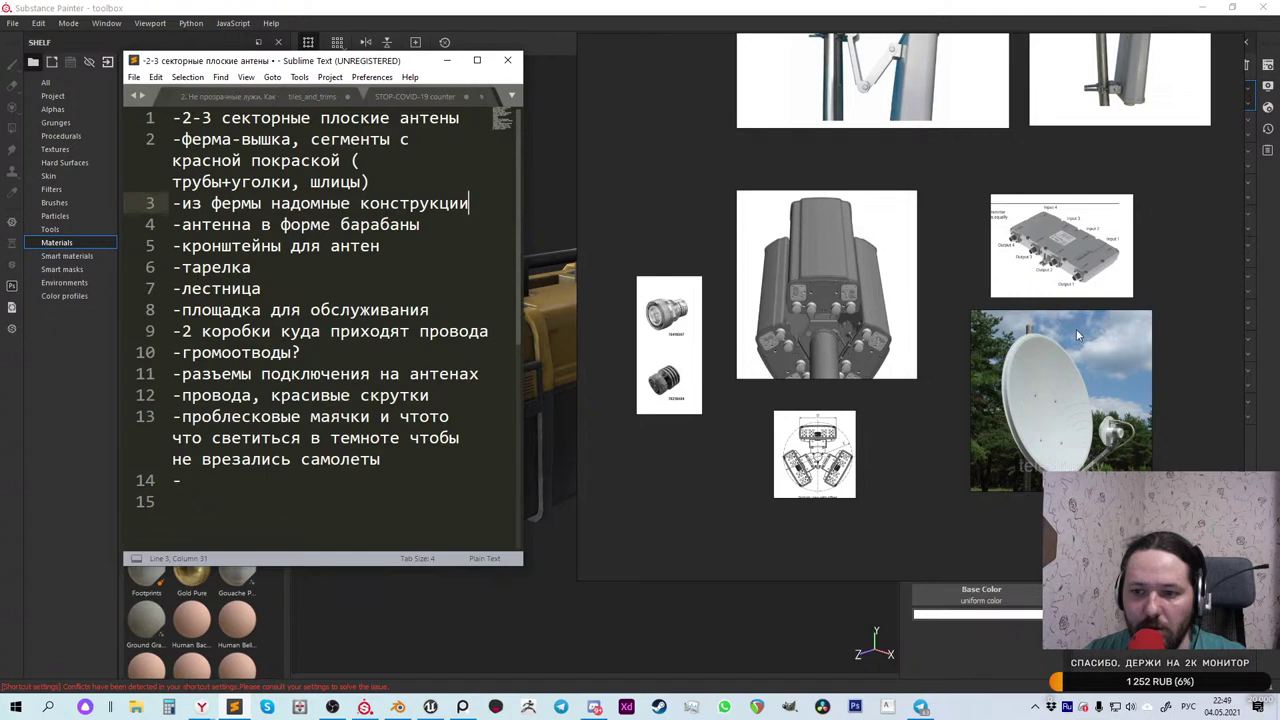
scroll(1004, 348, down, 4)
double_click(855, 395)
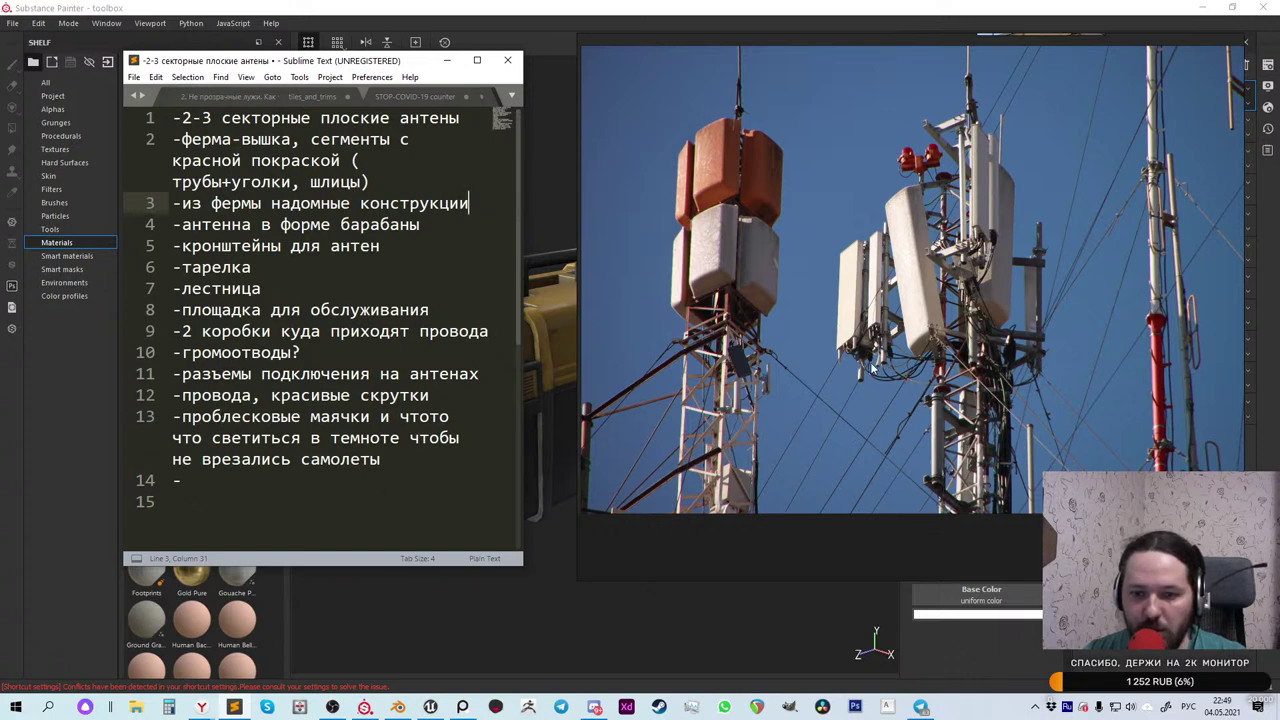
scroll(885, 287, down, 3)
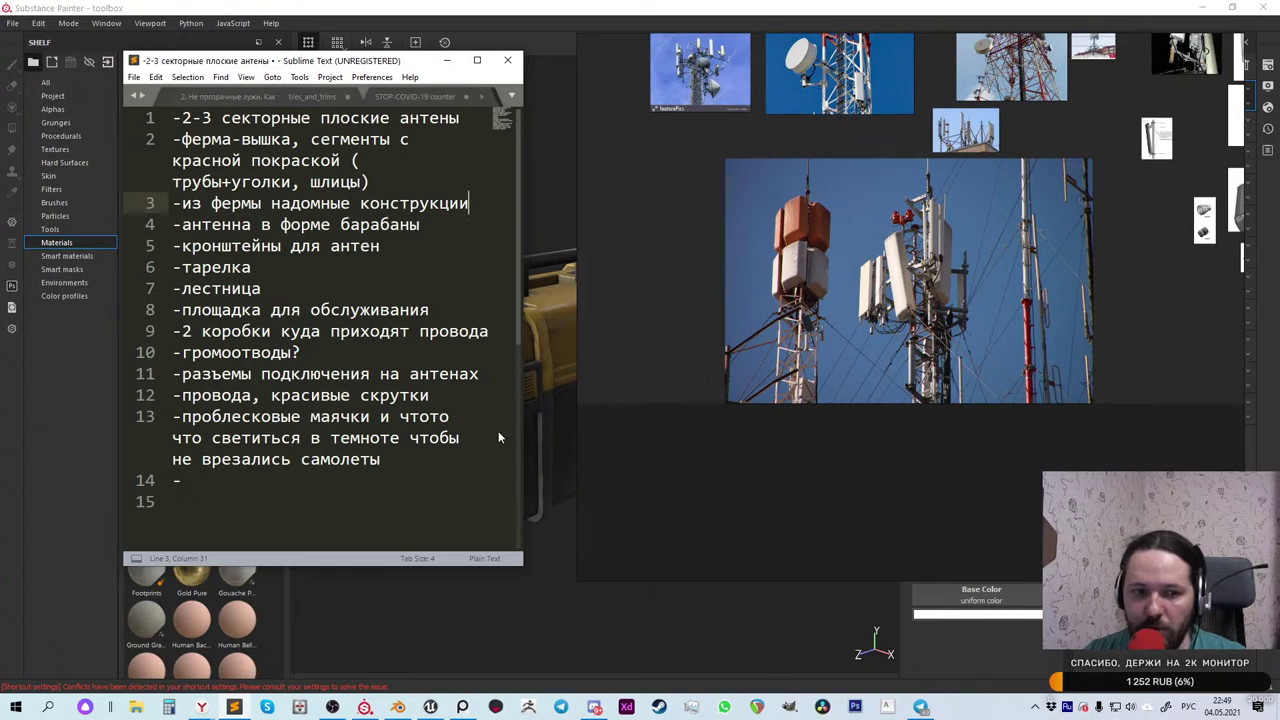
Step: Rewrite line 14 as '~16-20 объектов' in the Russian keyboard layout
drag(172, 480, 182, 481)
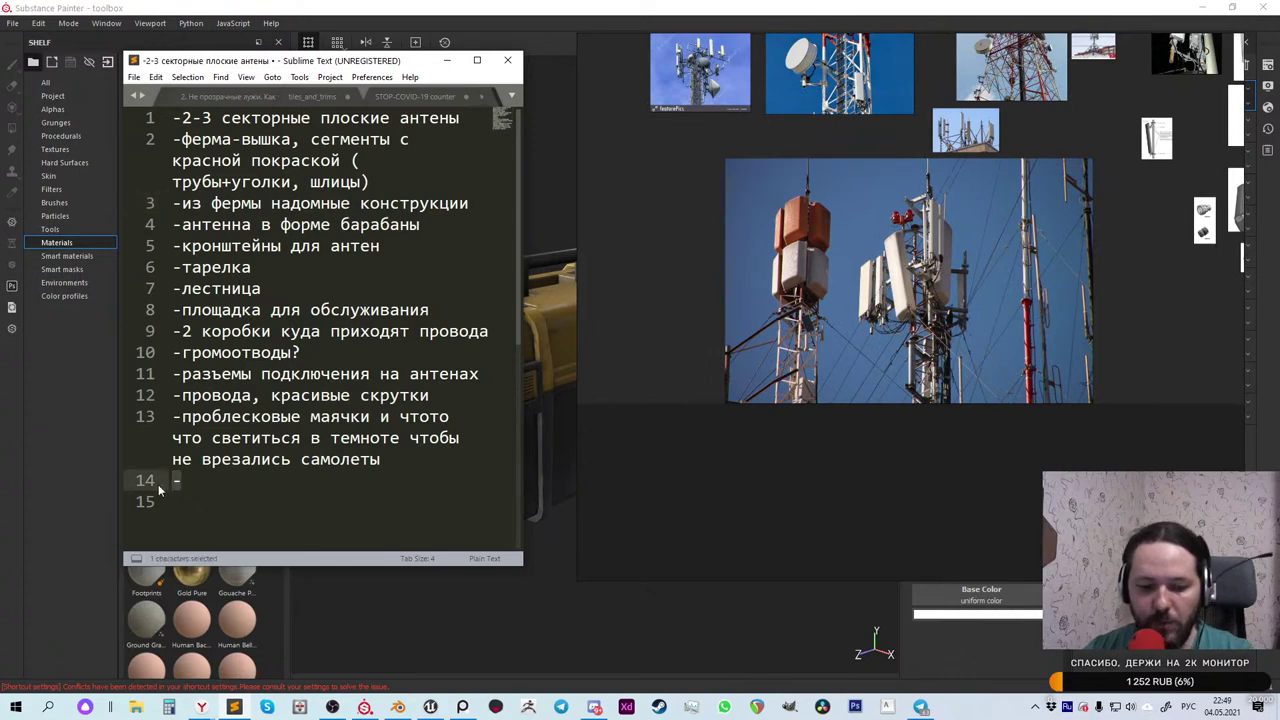
text(Ё)
key(BackSpace)
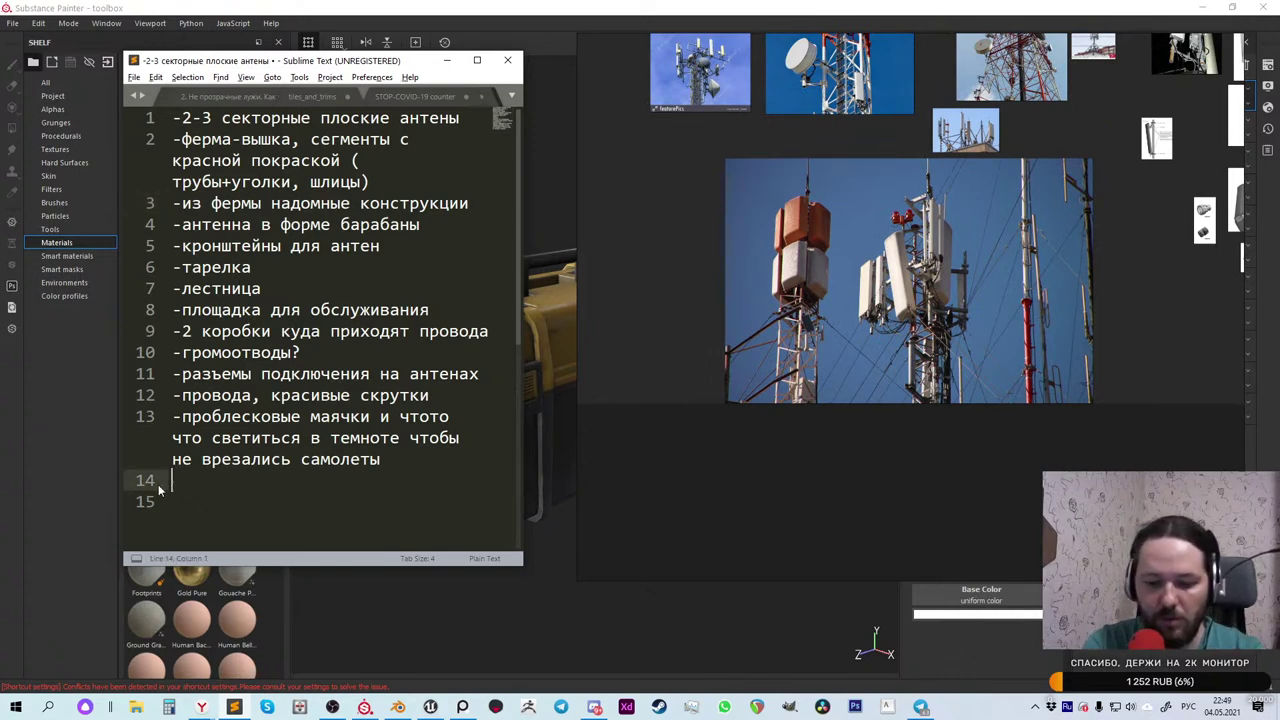
key(alt+shift)
text(~)
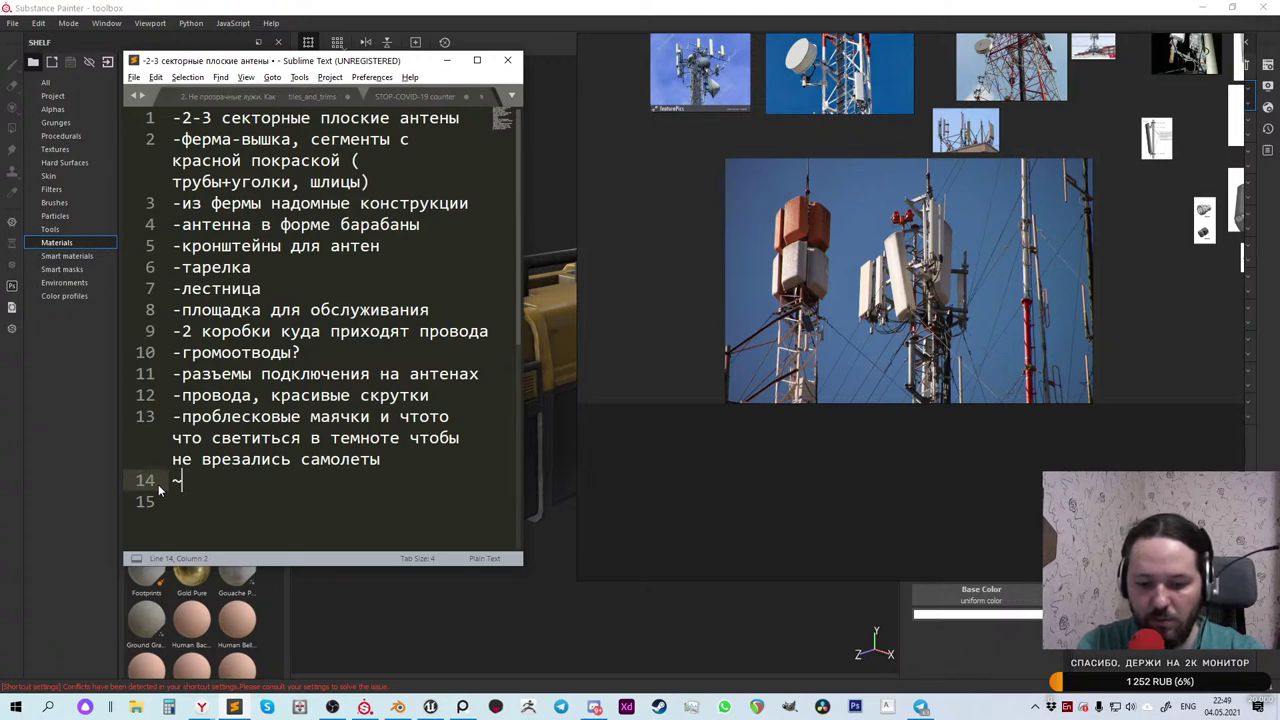
text(16-20 )
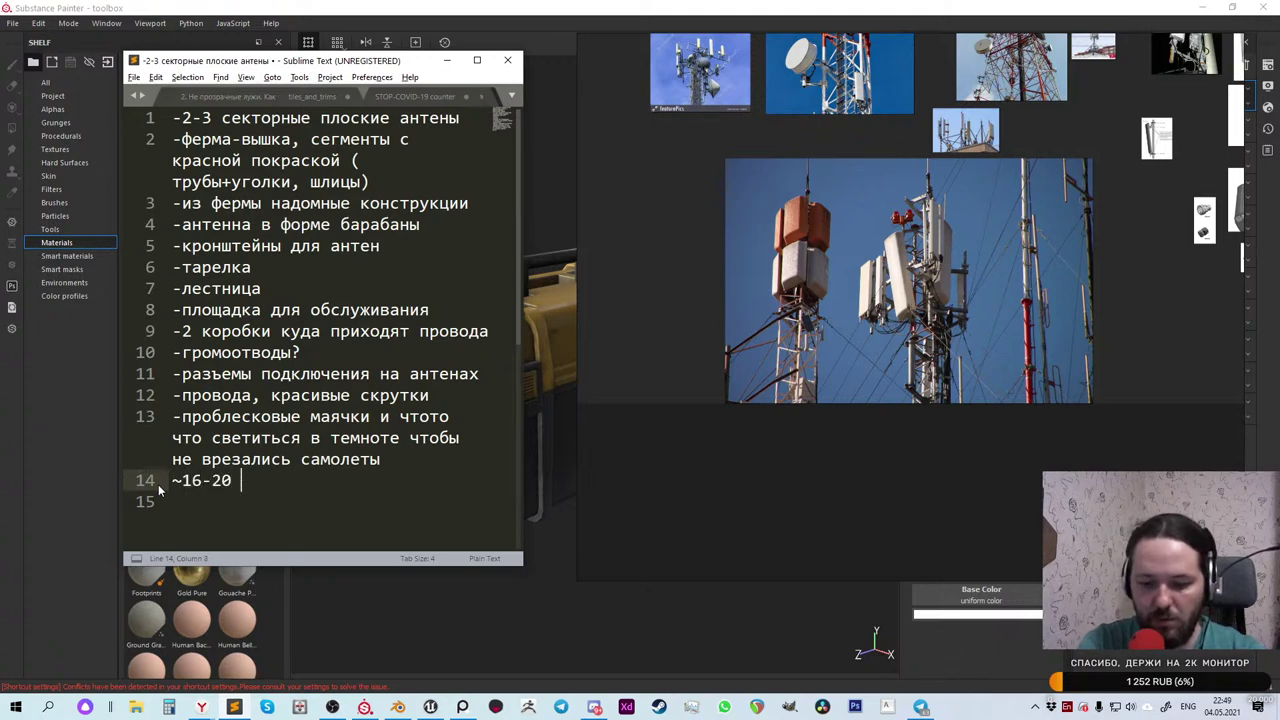
text(j,]trnjd)
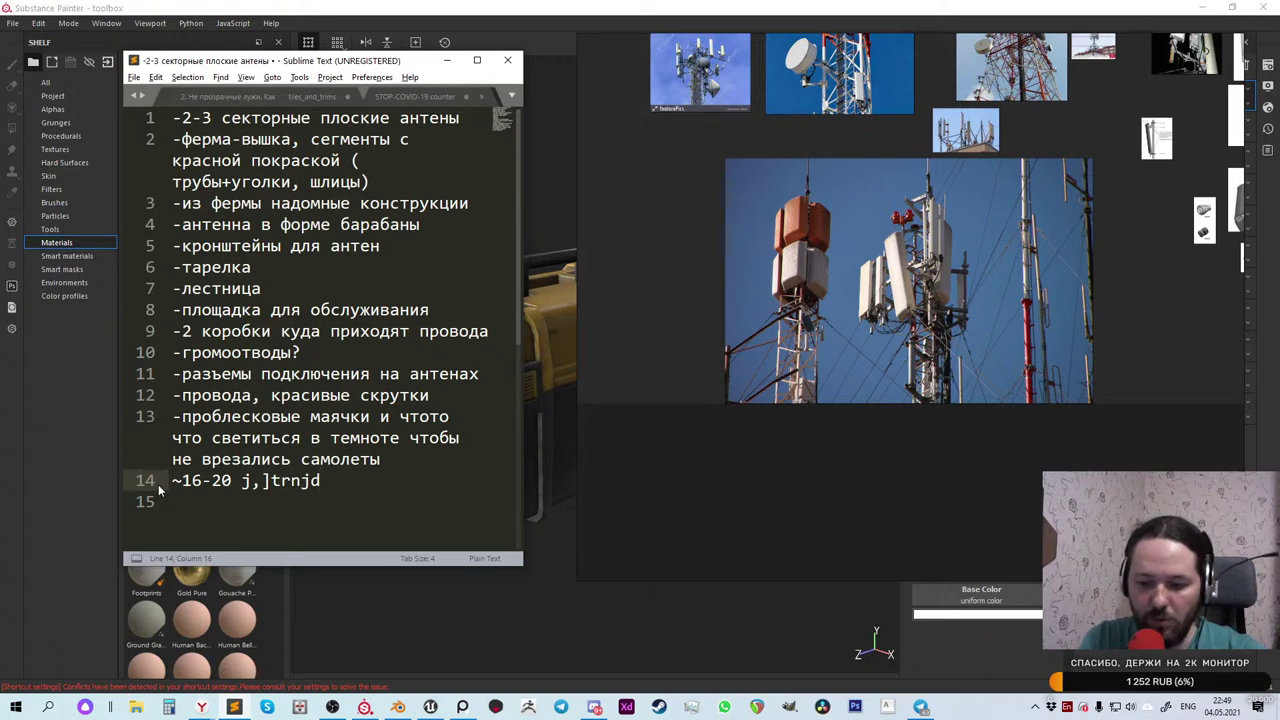
key(BackSpace)
key(BackSpace)
key(BackSpace)
key(BackSpace)
key(BackSpace)
key(BackSpace)
key(BackSpace)
key(BackSpace)
key(alt+shift)
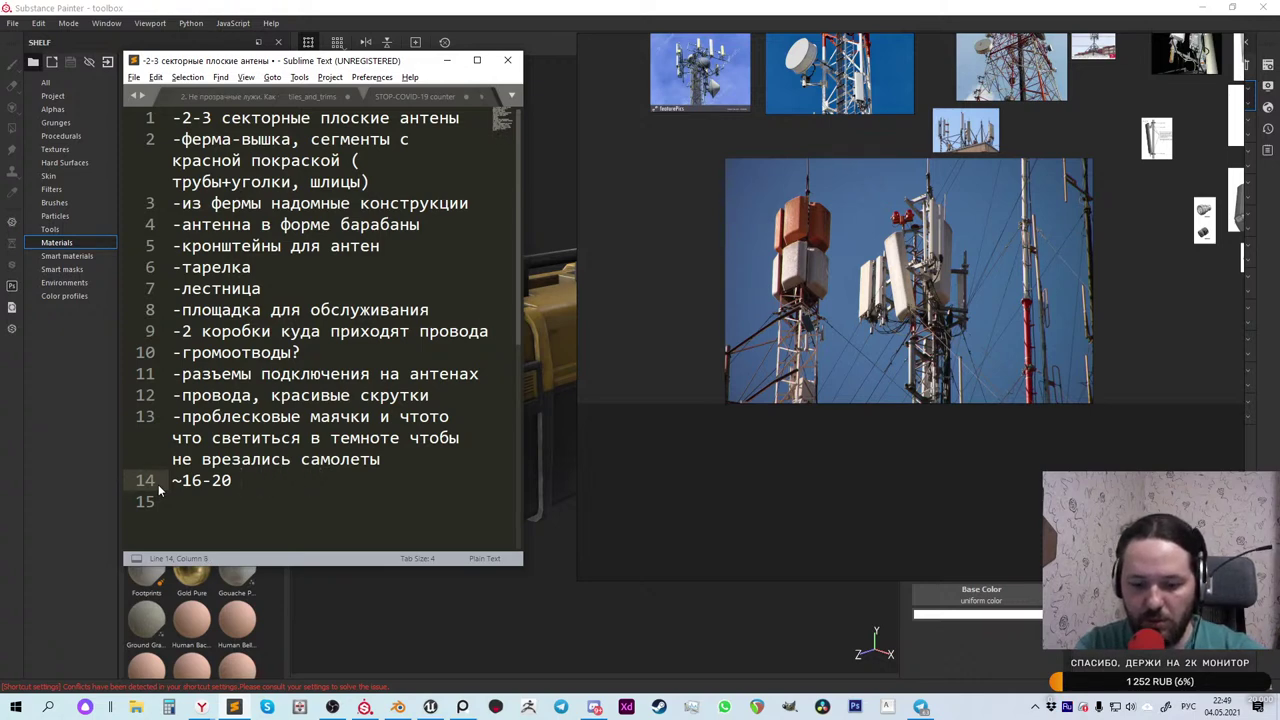
text(объектов)
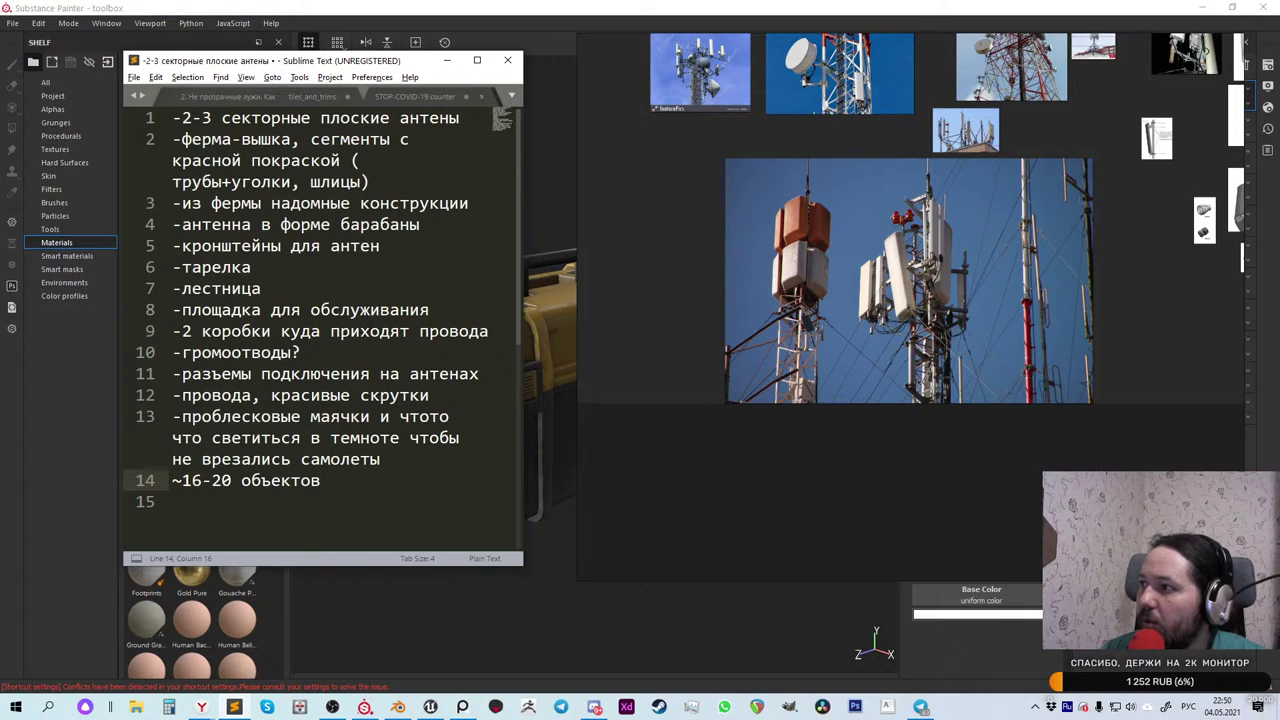
key(alt+Tab)
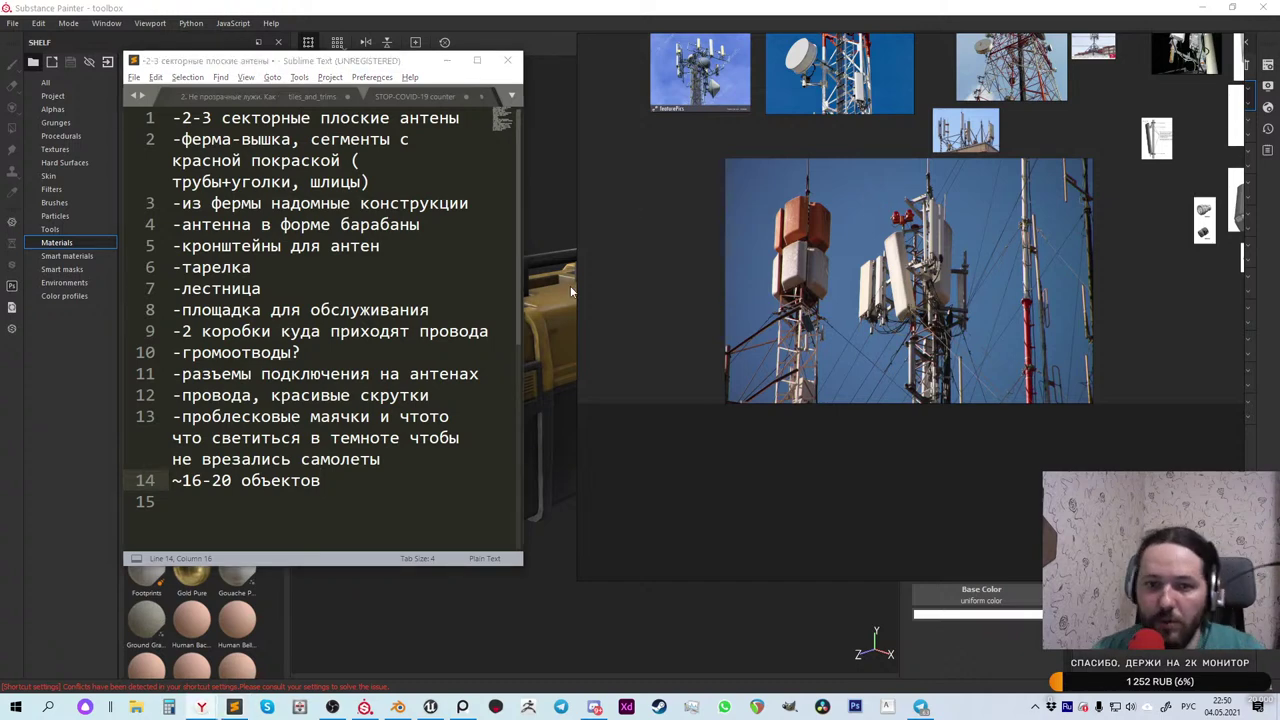
Step: Paste 'радиорелейные антенны andrew' into the Yandex search and open the Картинки results in a new tab
mouse_move(203, 705)
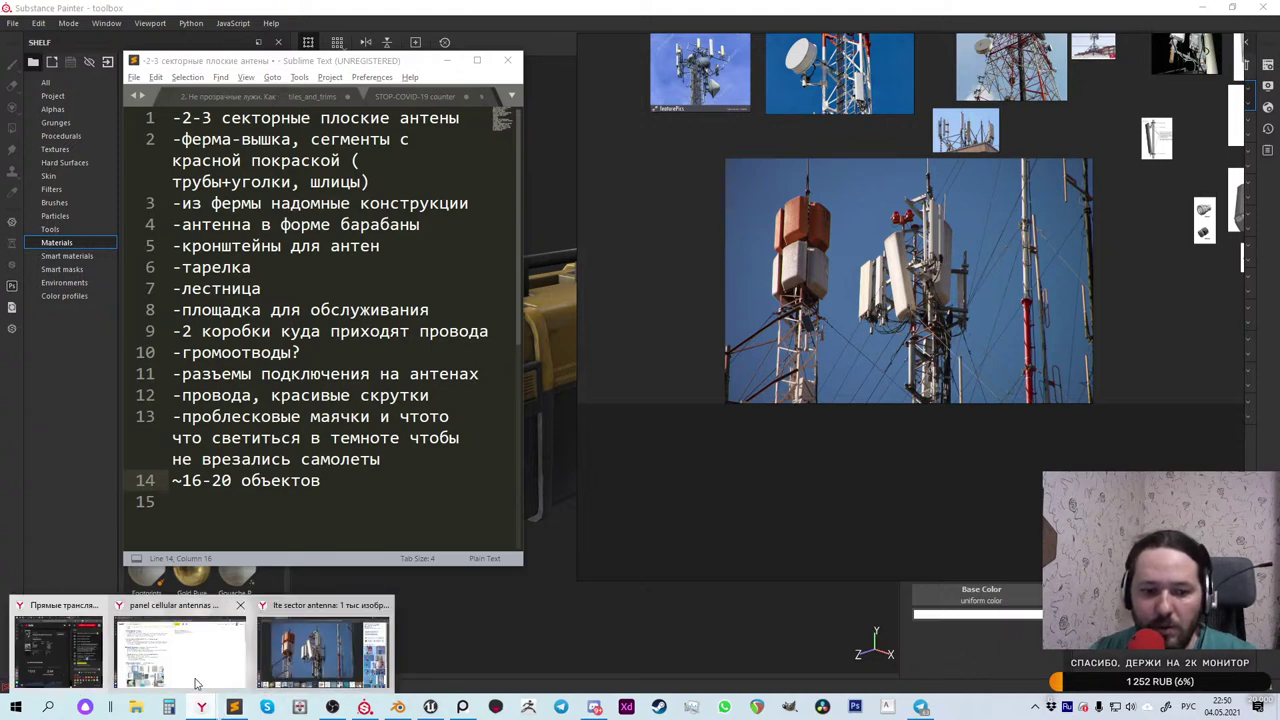
click(204, 664)
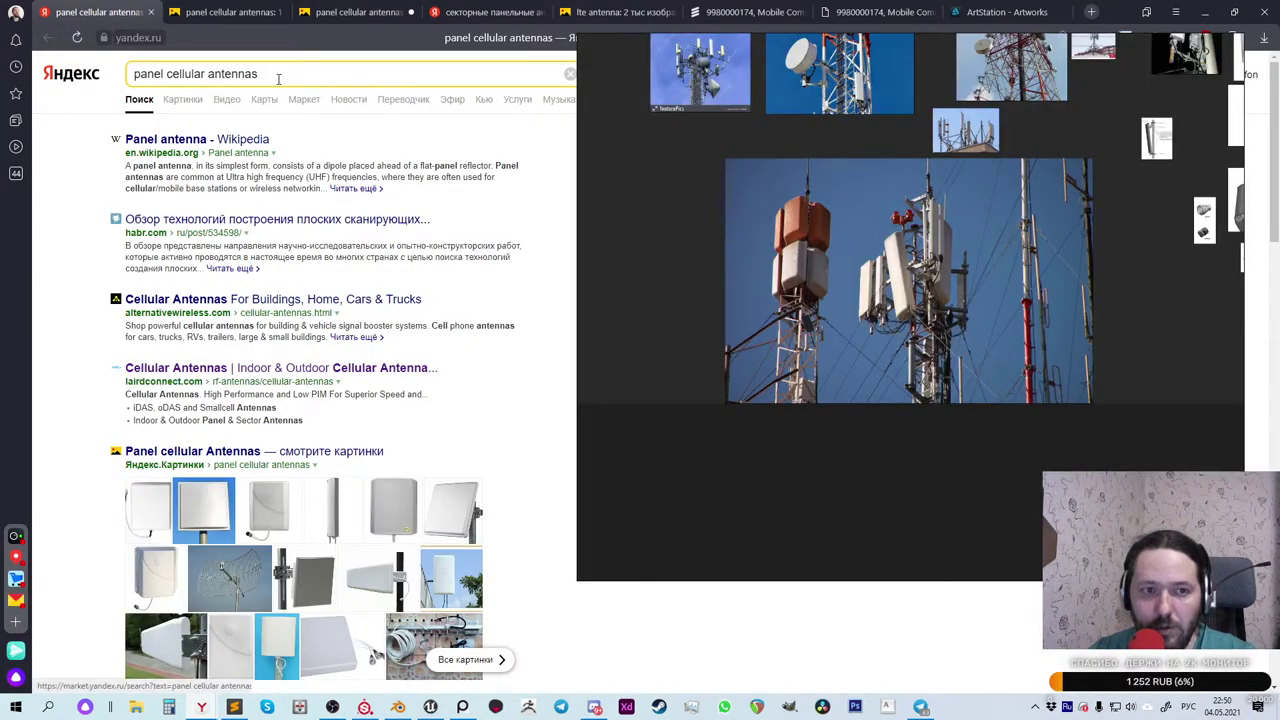
drag(284, 74, 100, 70)
text(радиорелейные антенны andrew)
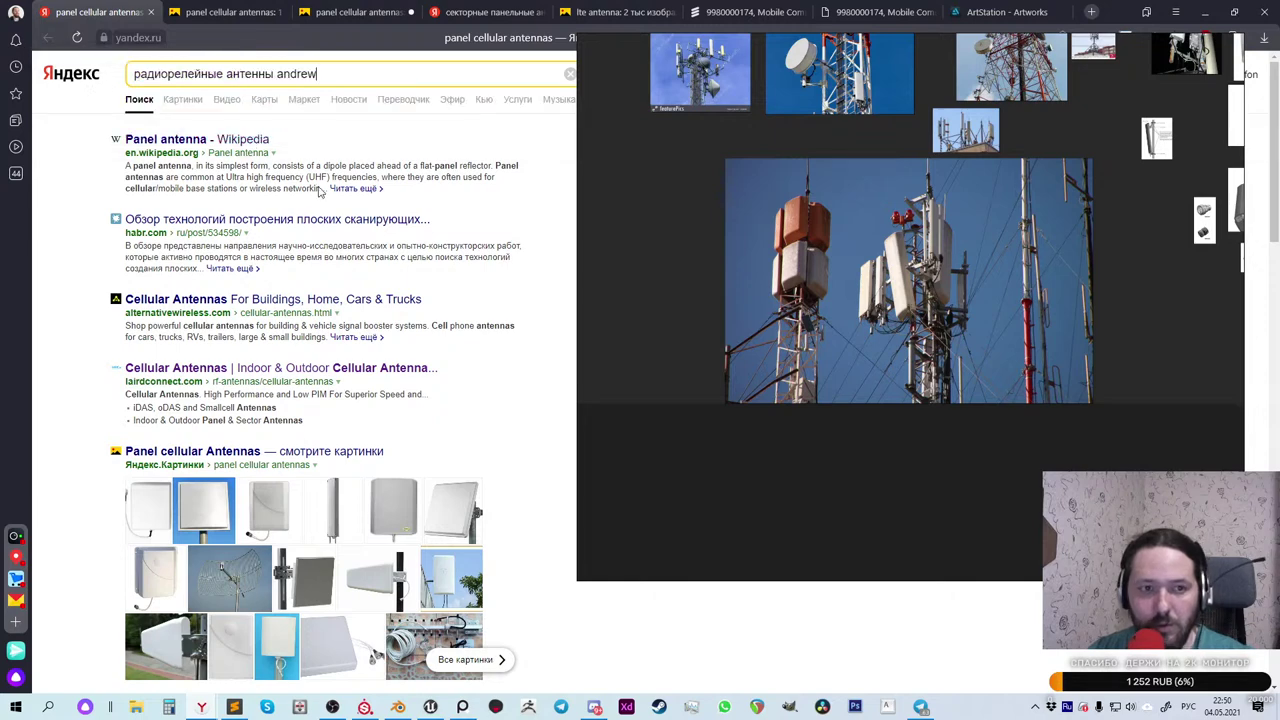
key(Return)
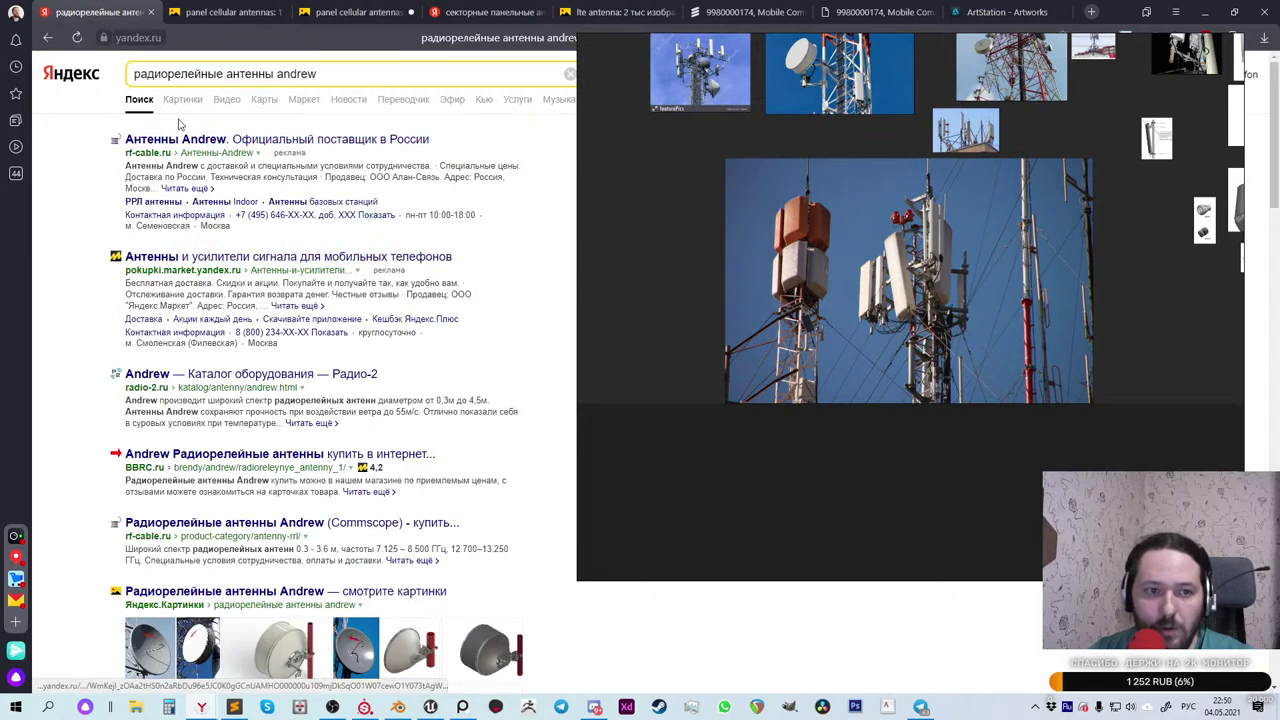
scroll(185, 480, down, 2)
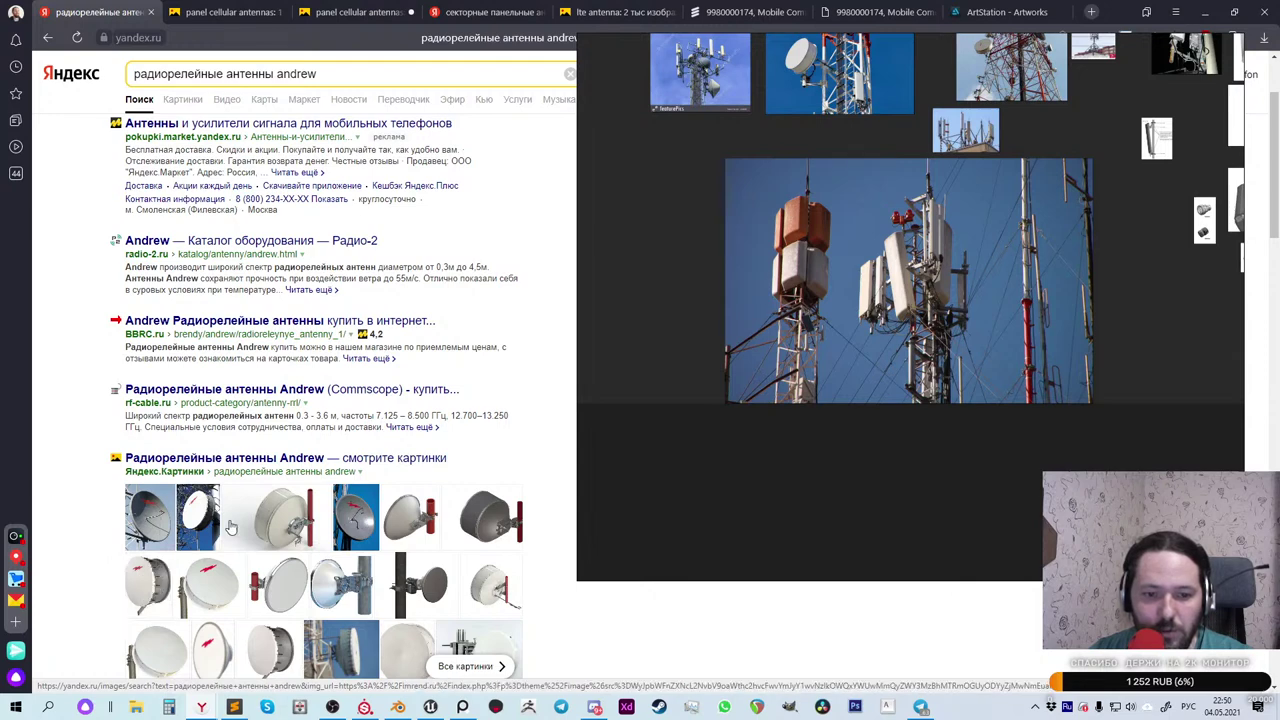
scroll(230, 527, down, 2)
scroll(226, 160, up, 4)
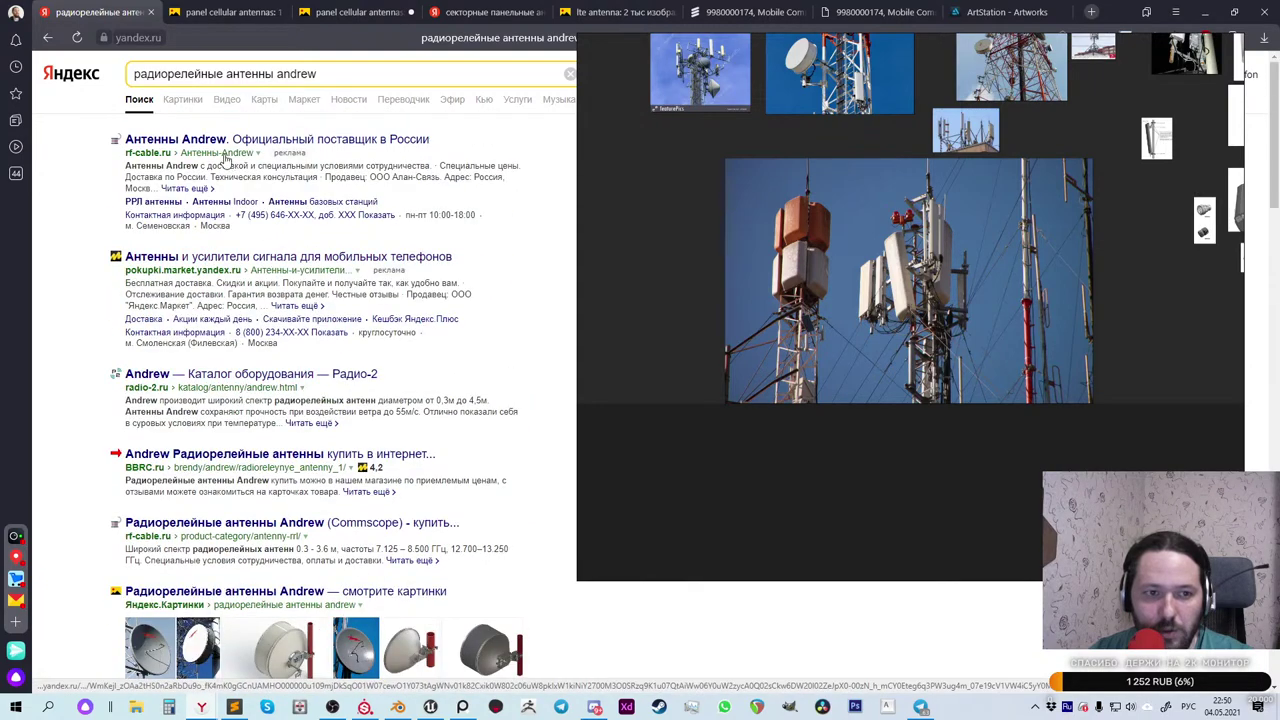
click(182, 99)
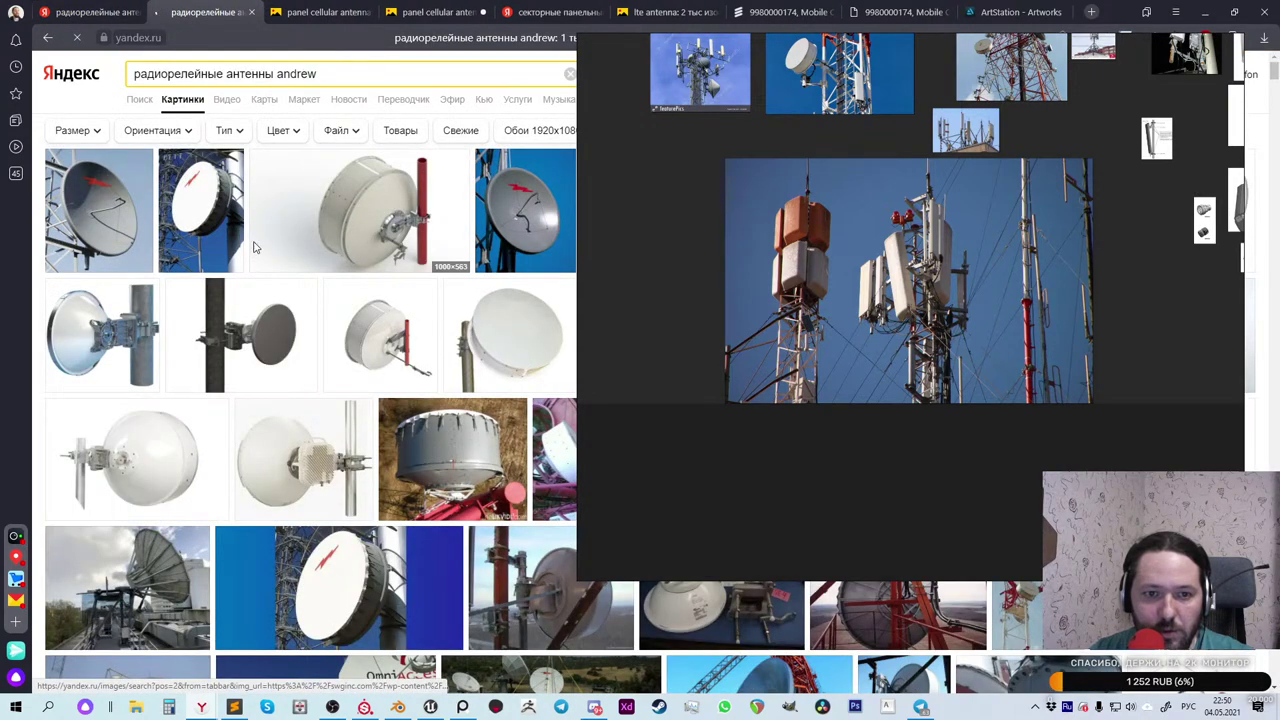
mouse_move(98, 232)
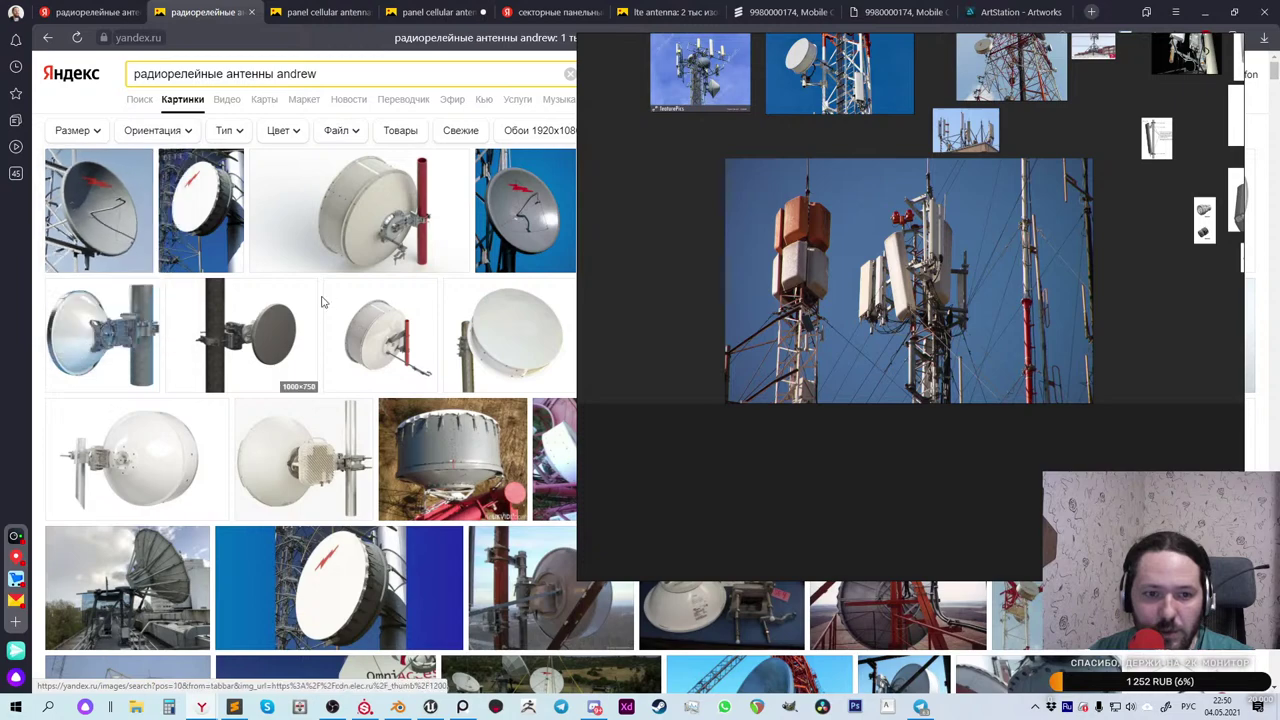
scroll(320, 297, down, 2)
mouse_move(332, 462)
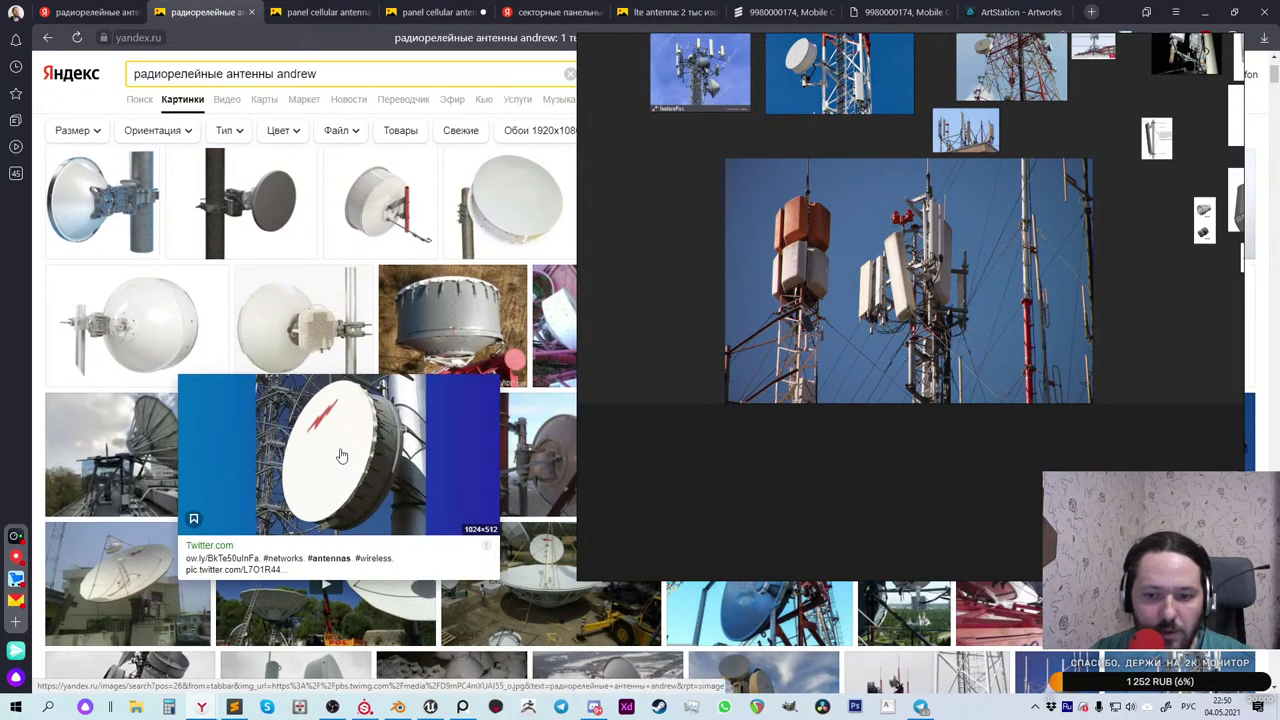
right_click(341, 455)
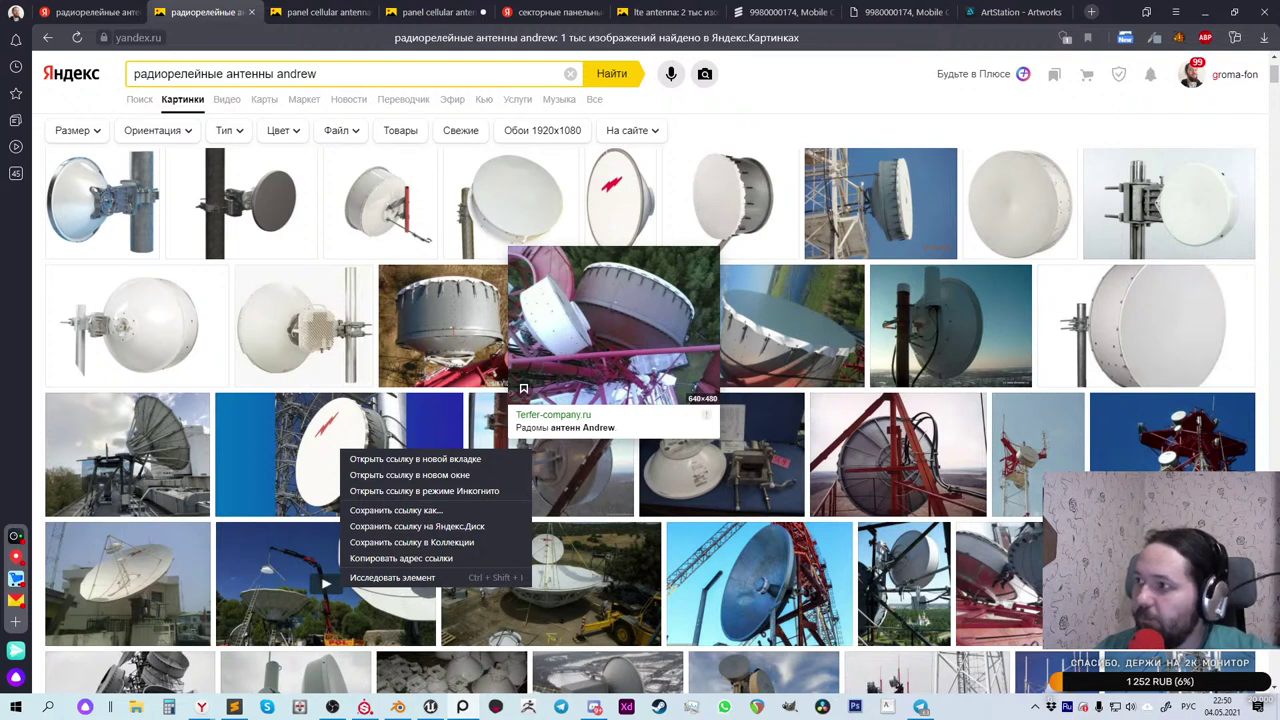
key(Escape)
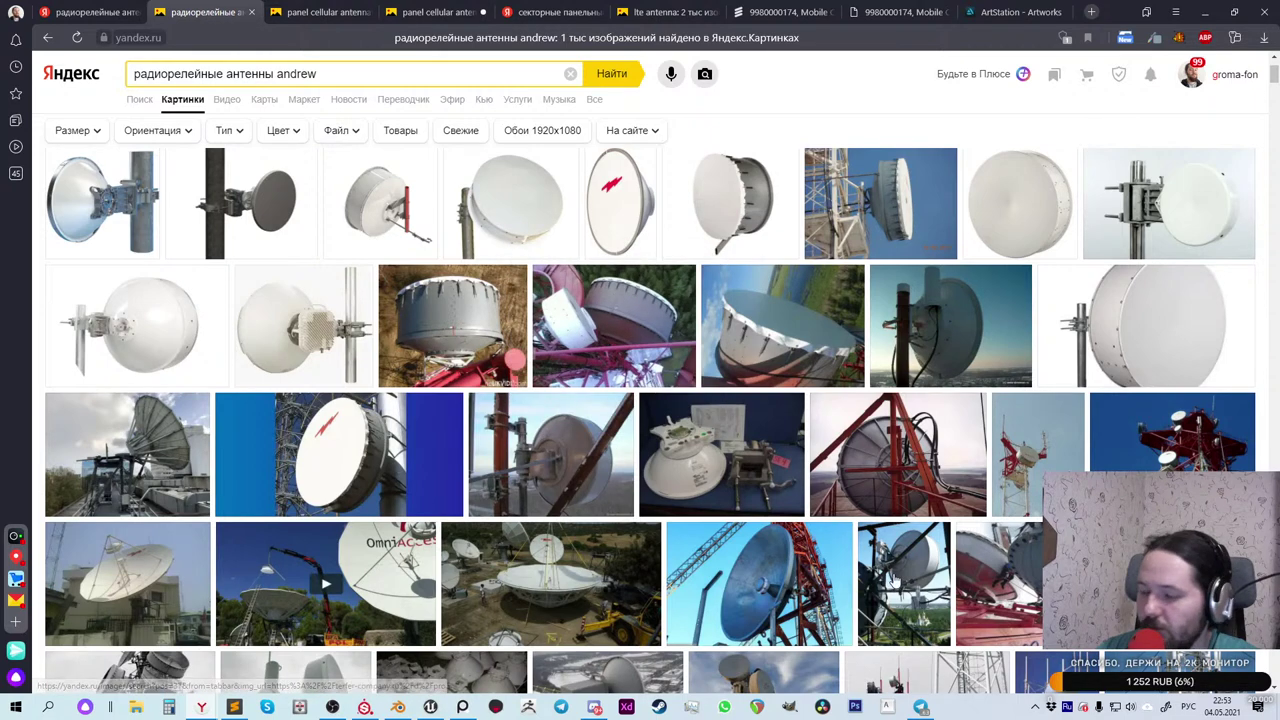
Step: Widen the notes window and paste the СР-50/BNC connector line at the end of the reference notes
click(233, 707)
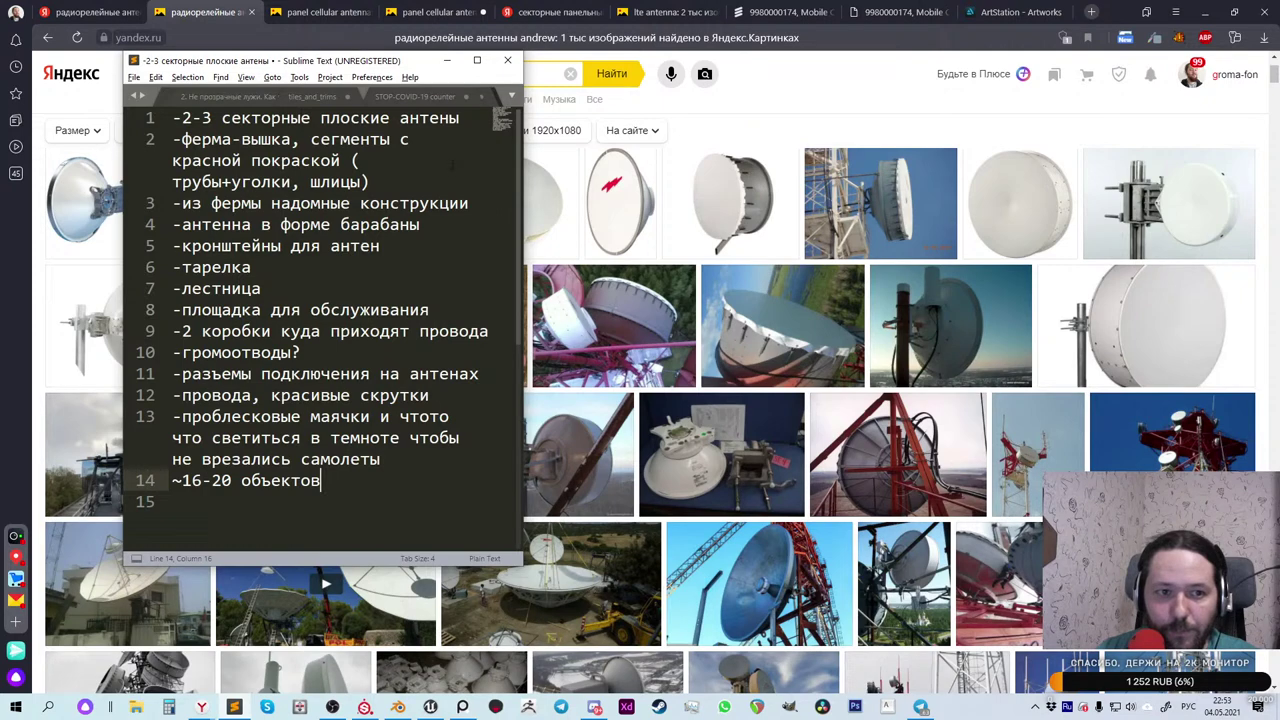
drag(521, 222, 1063, 222)
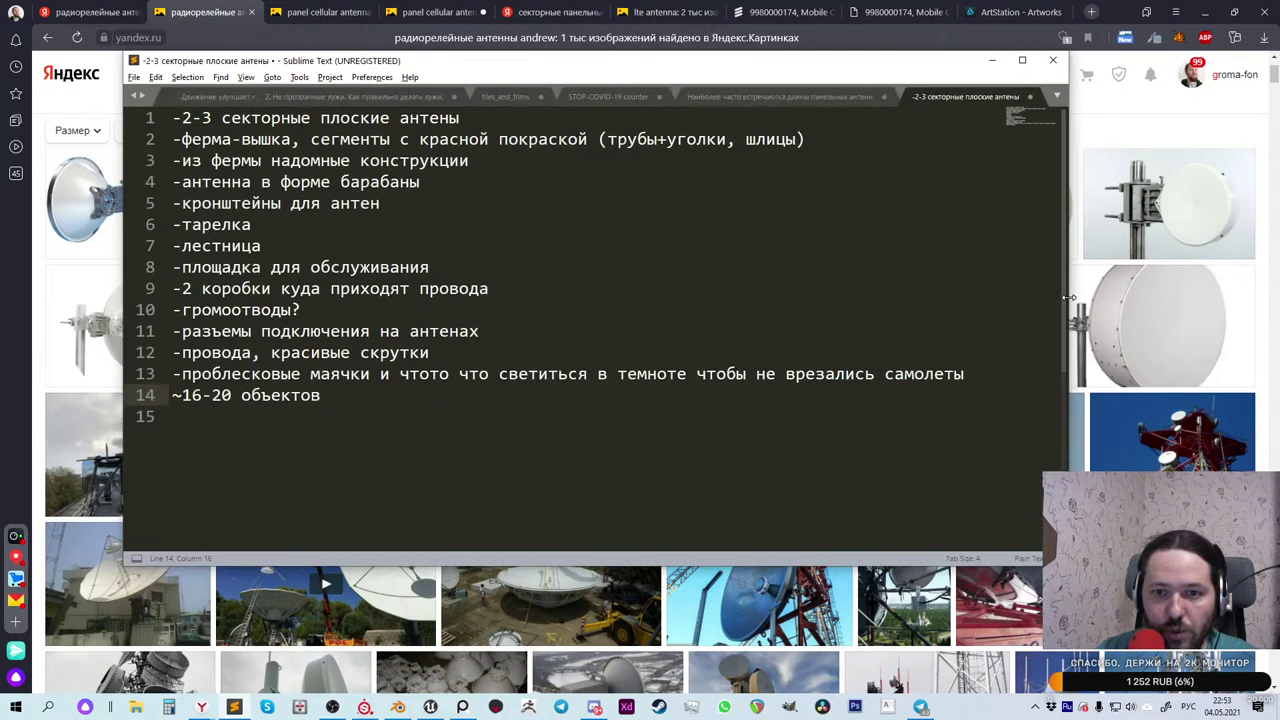
click(806, 94)
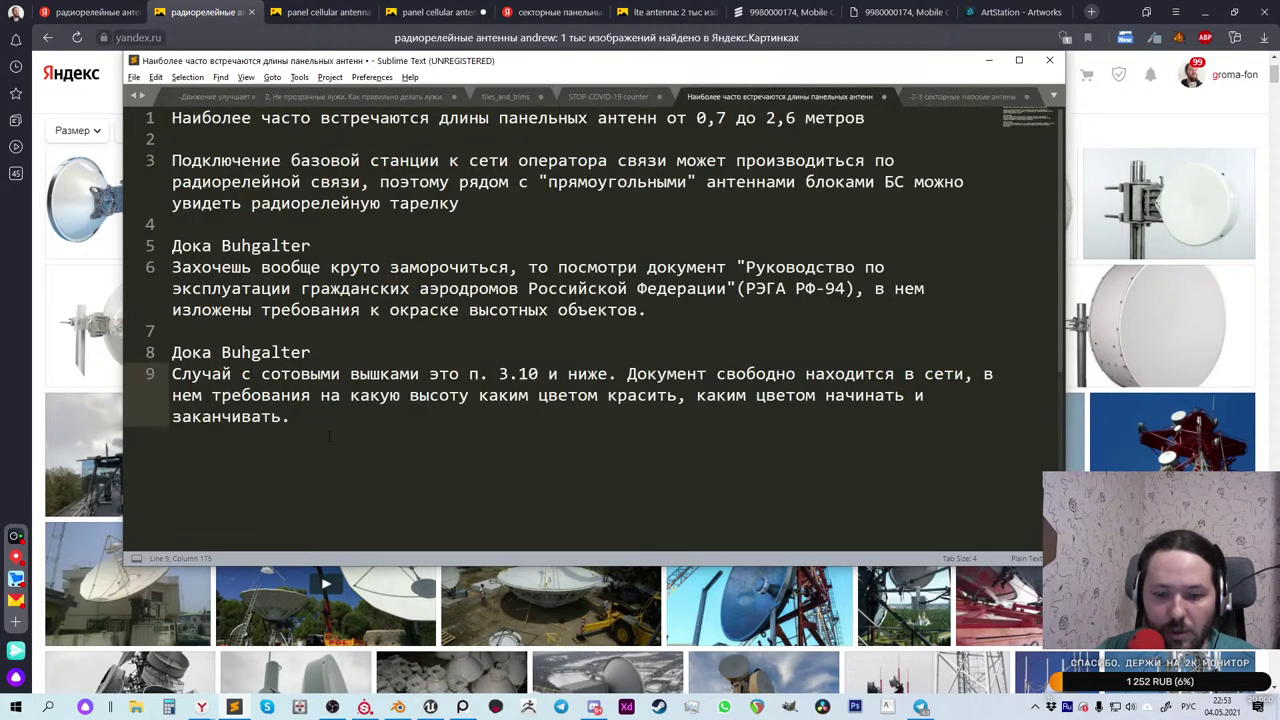
key(Return)
key(Return)
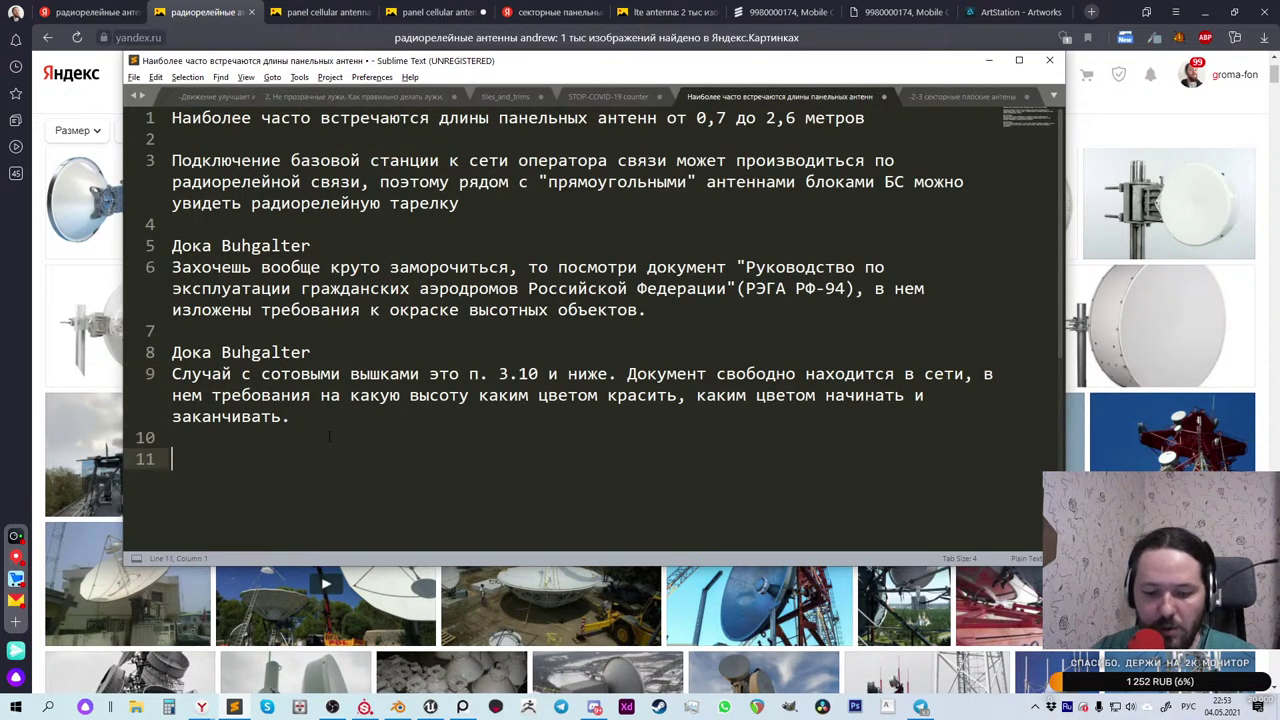
text(разъёмы СР-50 какой нибудь, например, например СР-50-824, или BNC)
Step: Cut all the reference notes and paste them below line 14 of the main tower notes
drag(818, 459, 210, 160)
key(ctrl+a)
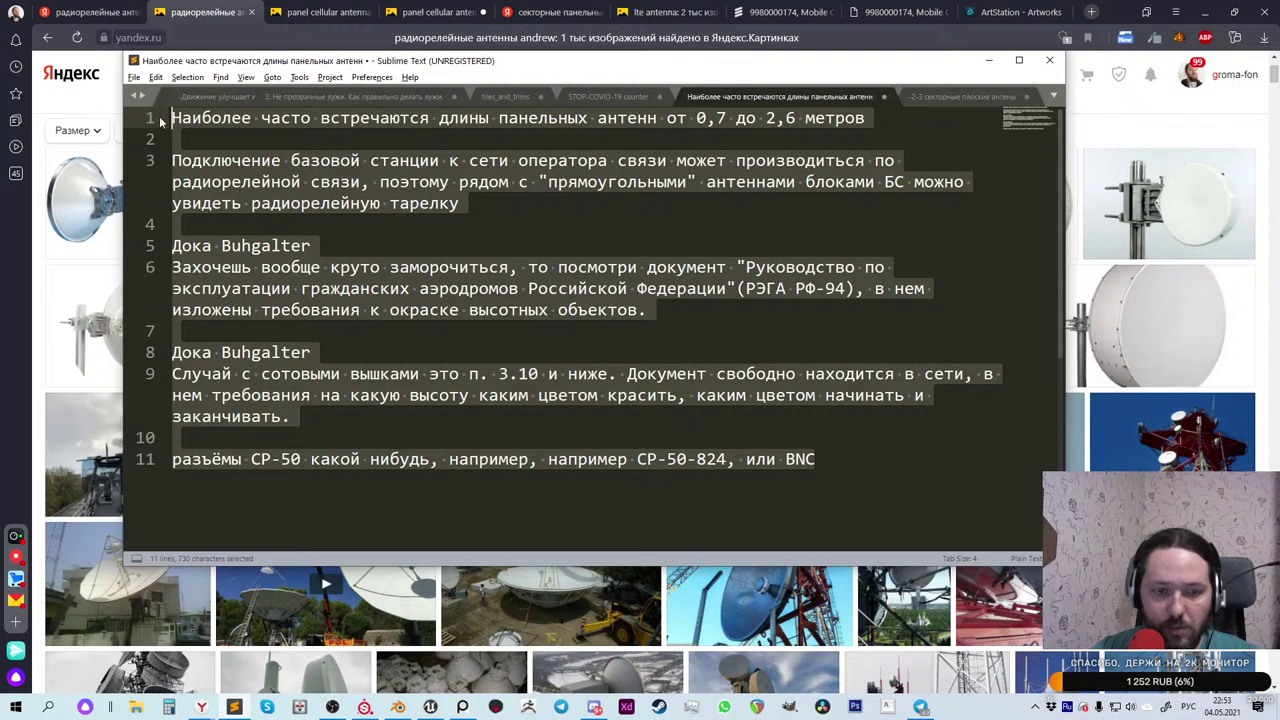
key(ctrl+x)
click(950, 98)
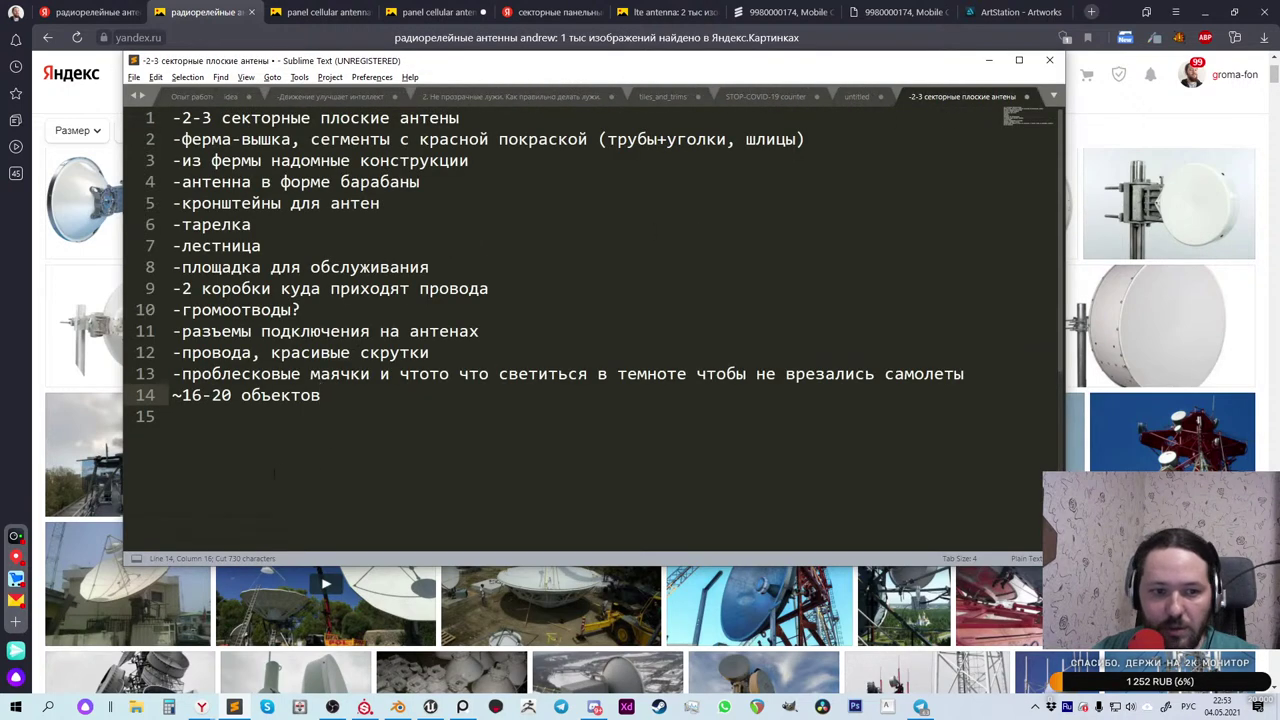
key(Return)
key(Return)
key(ctrl+v)
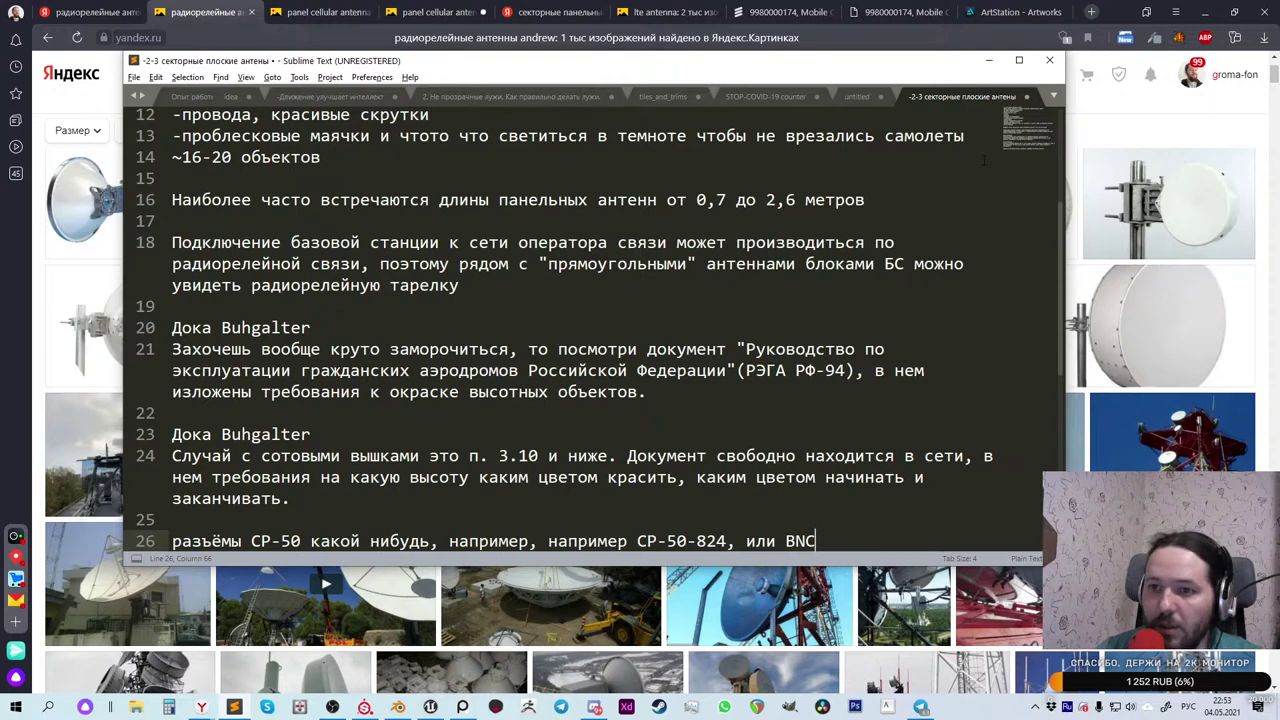
click(1110, 135)
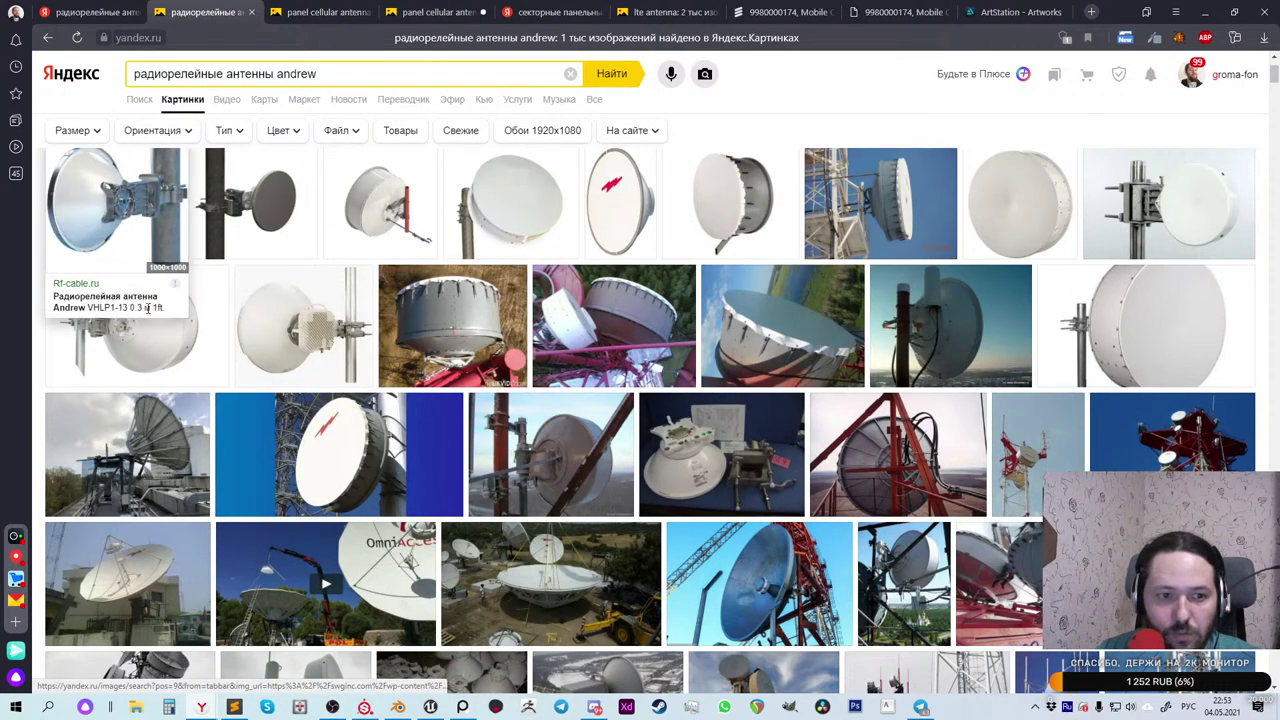
Step: Copy the white radome antenna image and the grey relay dish images from the image viewer
click(377, 470)
right_click(567, 325)
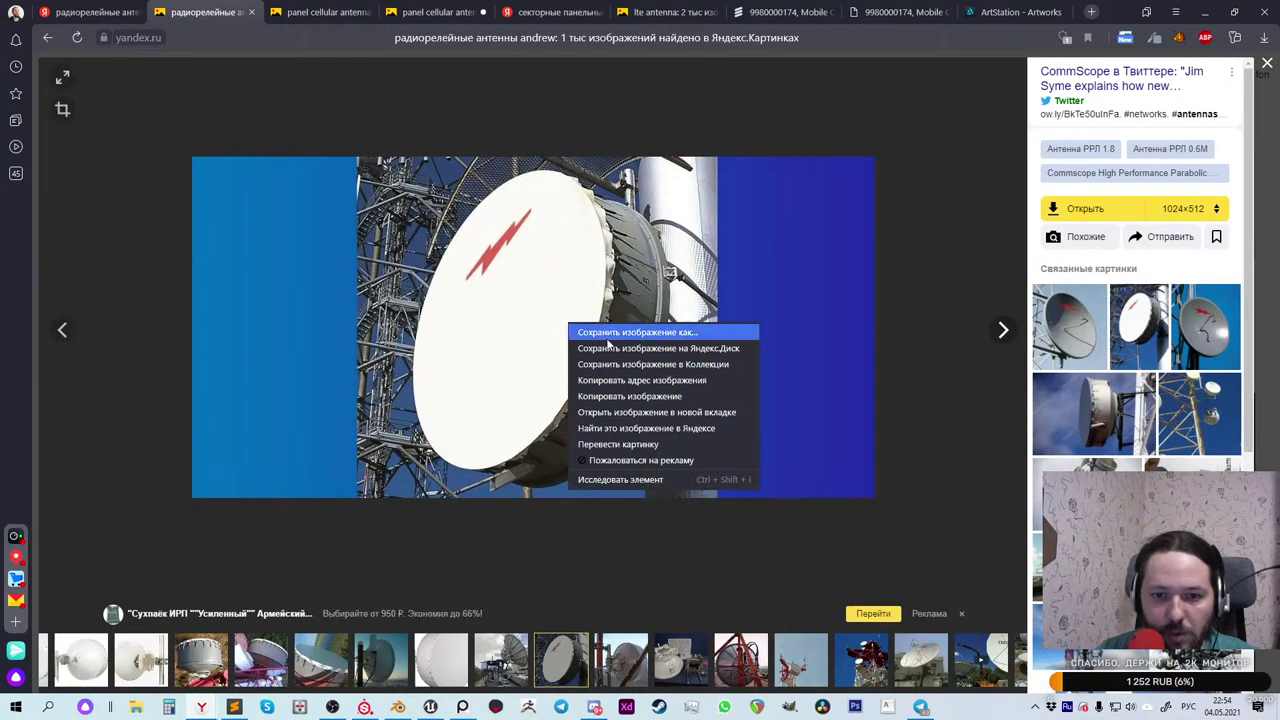
click(622, 397)
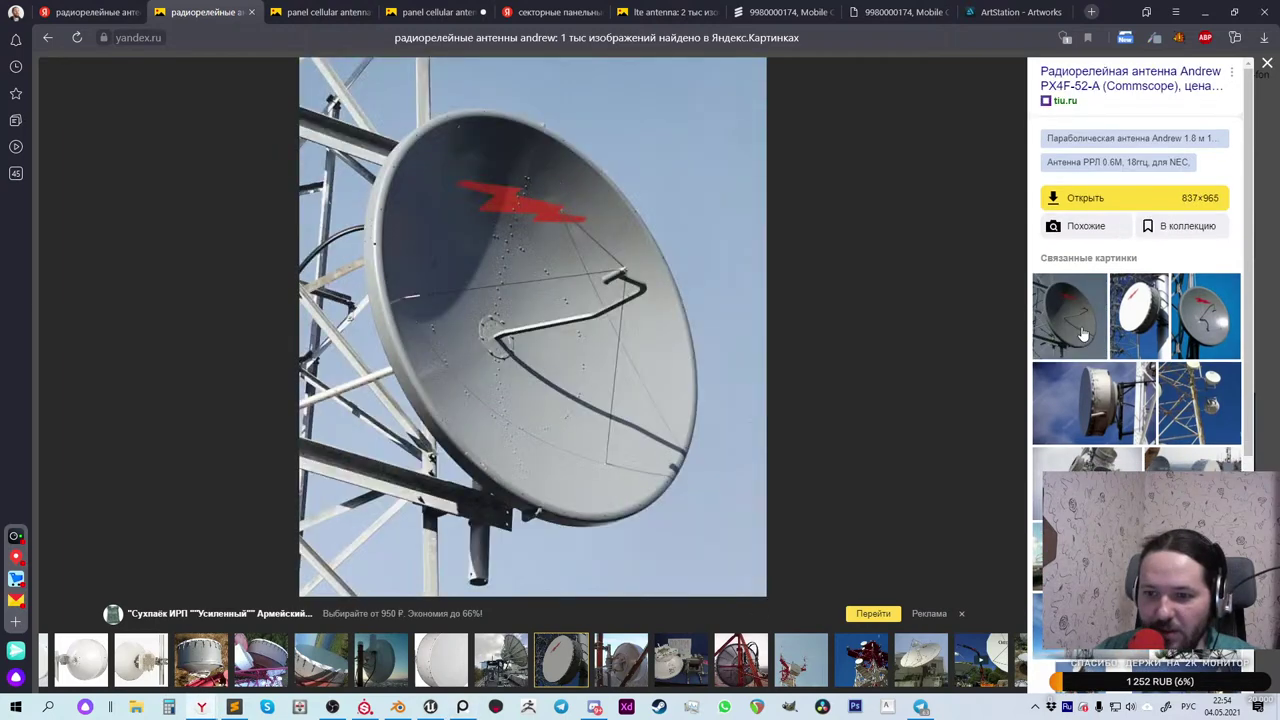
click(1081, 333)
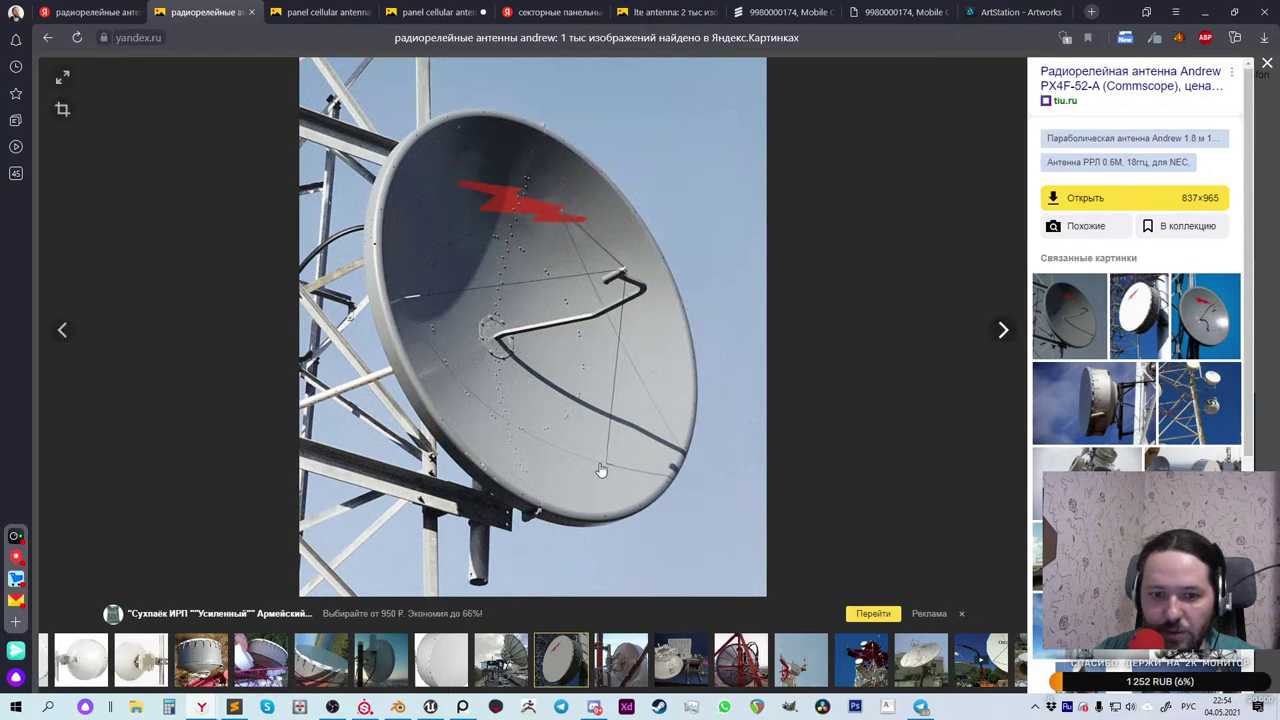
right_click(576, 421)
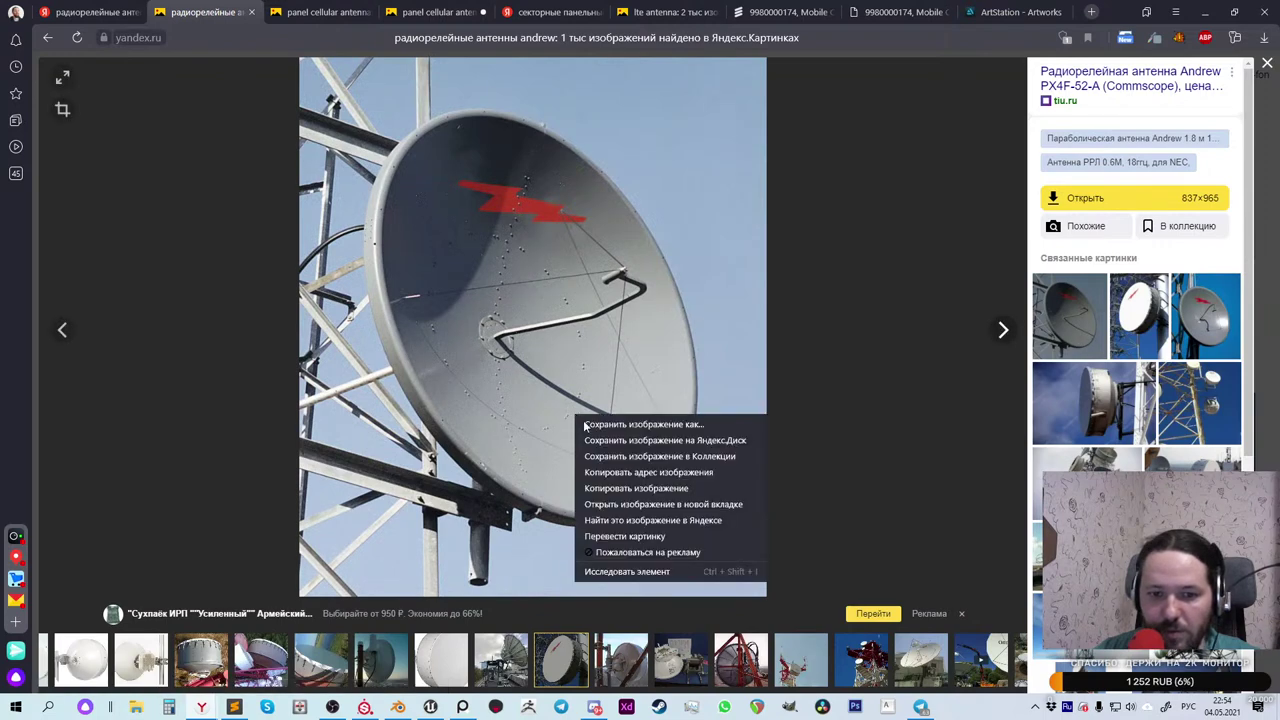
click(627, 488)
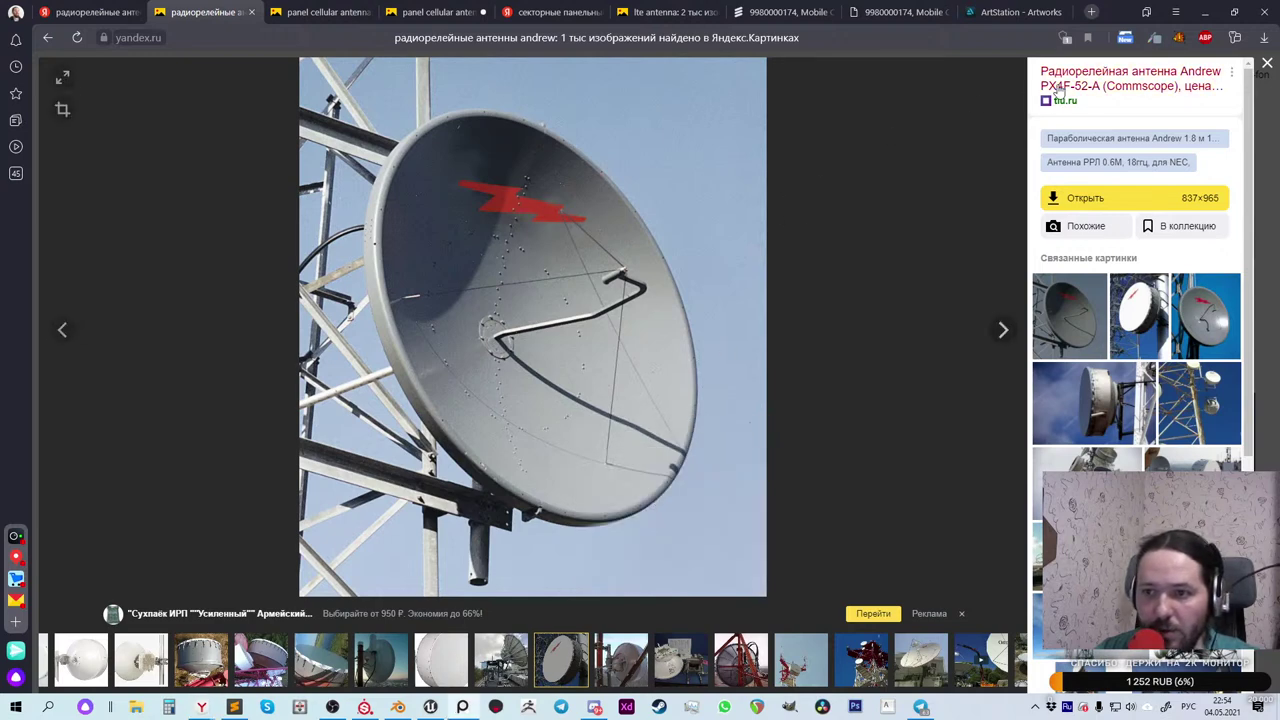
click(1267, 64)
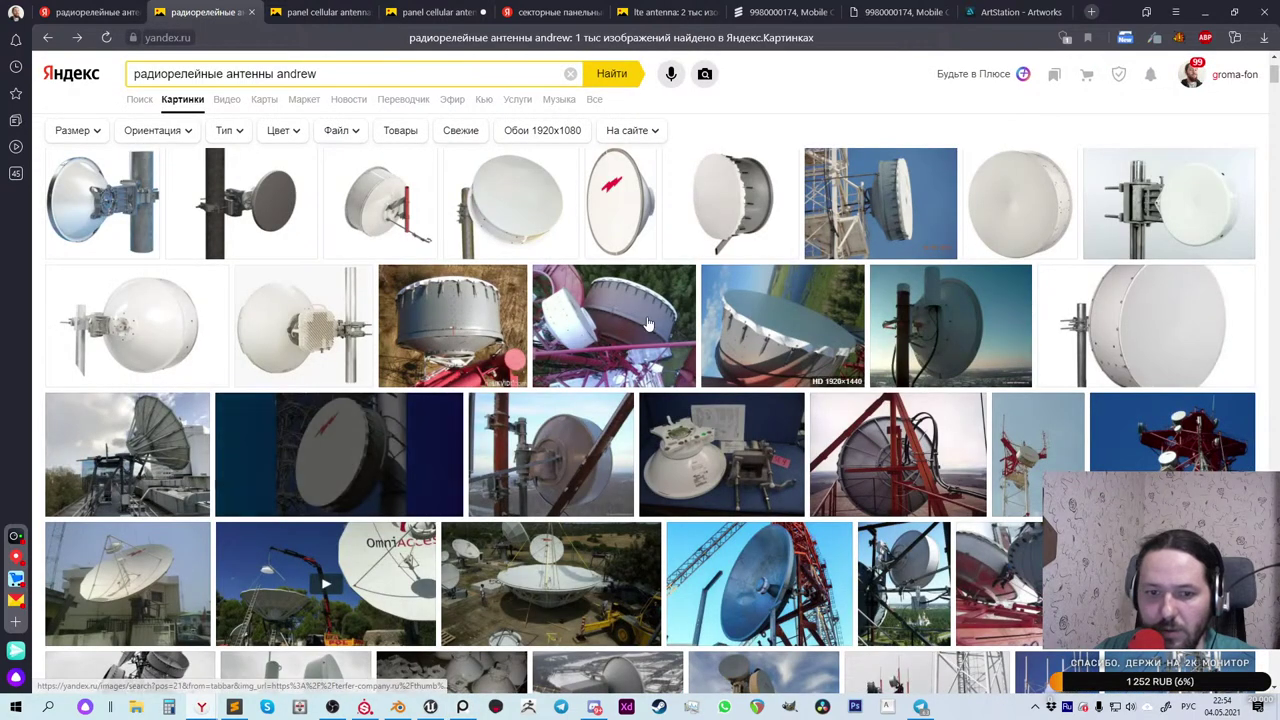
click(441, 321)
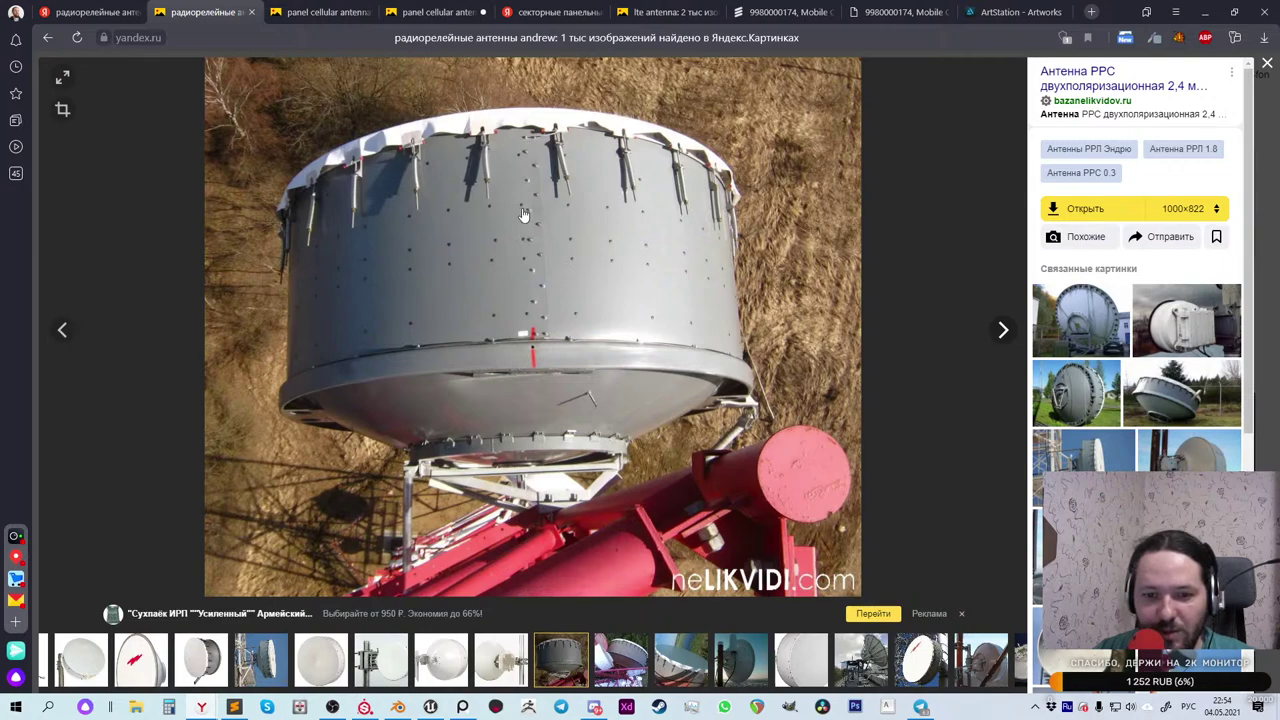
right_click(577, 274)
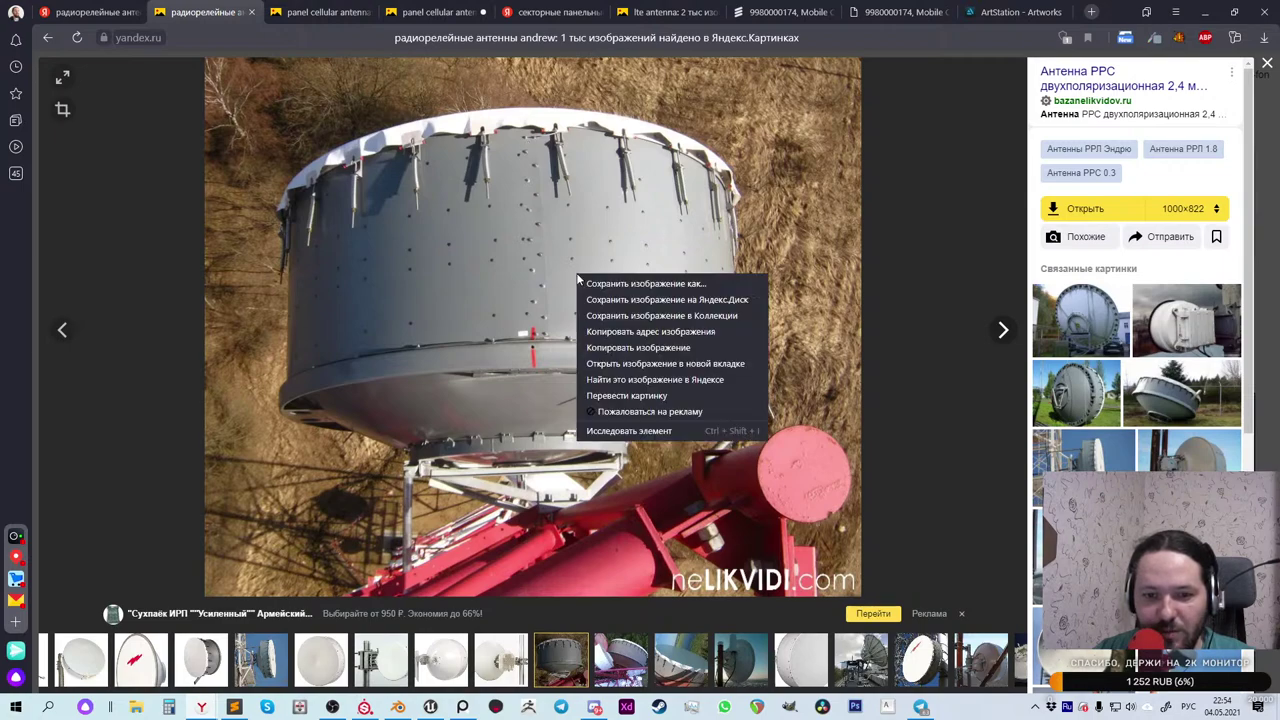
click(634, 348)
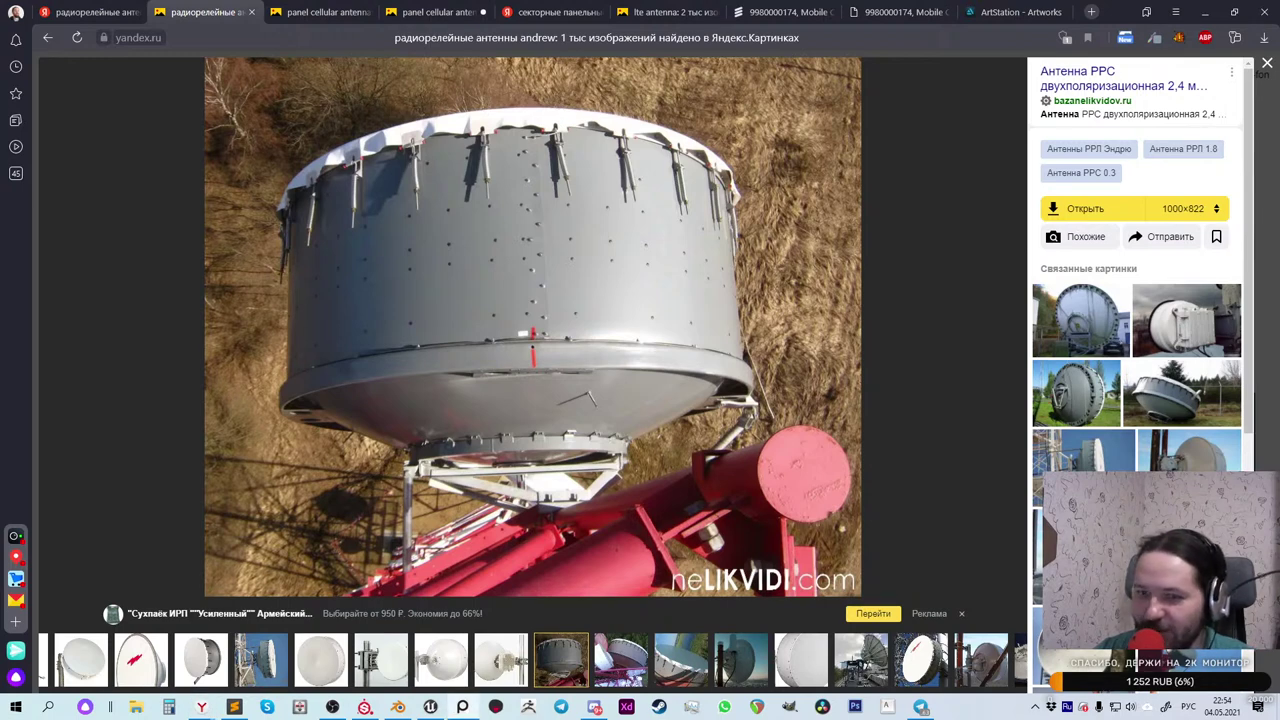
click(1265, 64)
Step: Open the white dish-on-pole photo and try copying it, then return to the results grid
scroll(726, 303, down, 2)
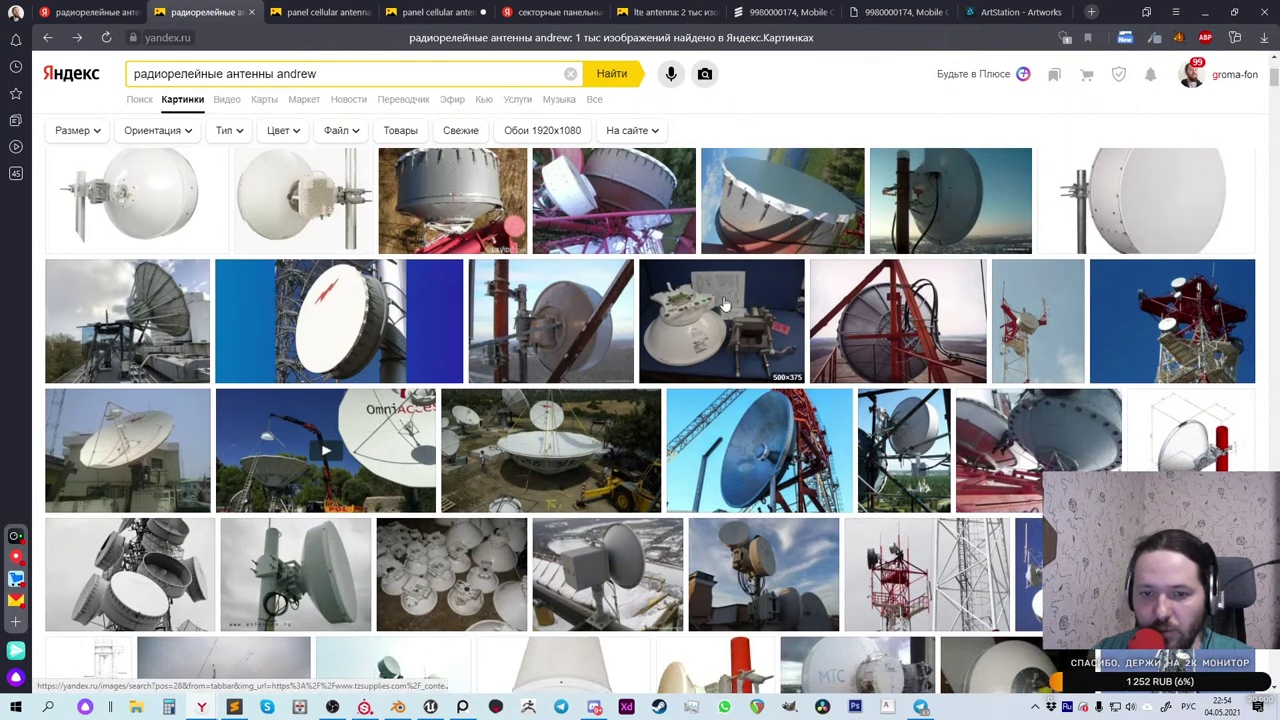
mouse_move(726, 303)
scroll(640, 300, down, 1)
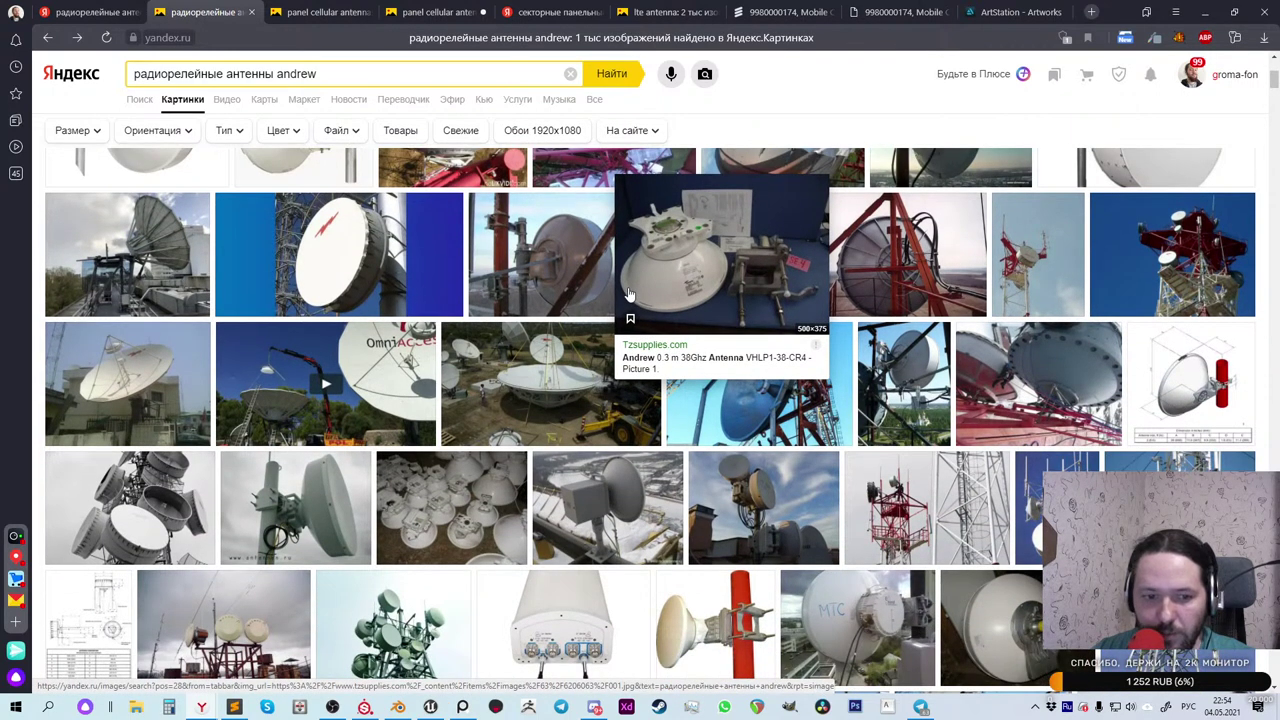
scroll(628, 293, down, 1)
scroll(383, 400, down, 1)
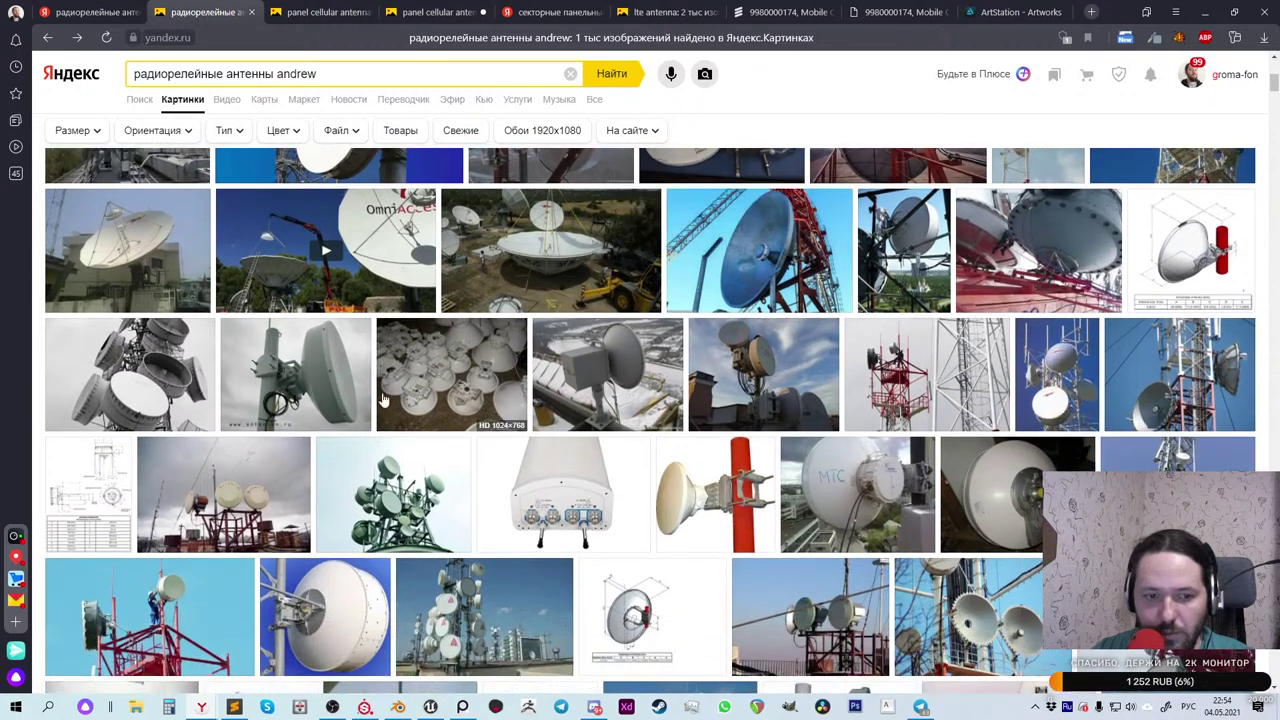
mouse_move(307, 393)
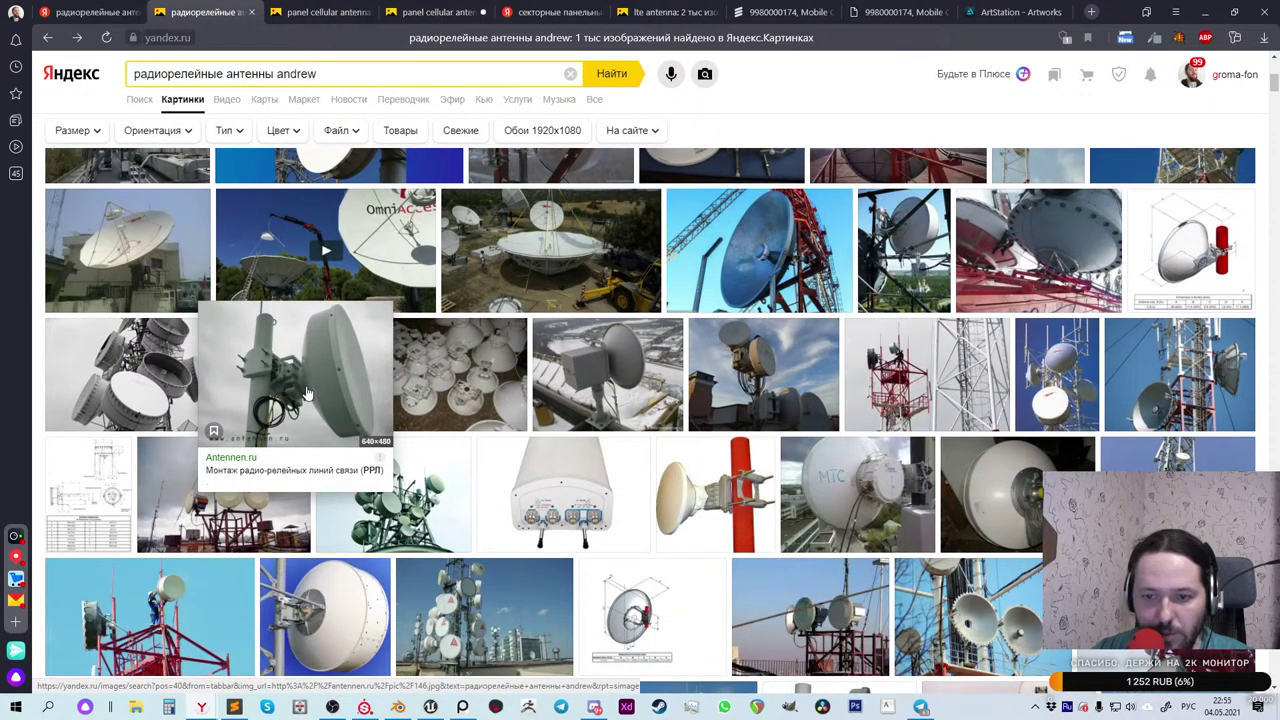
click(307, 393)
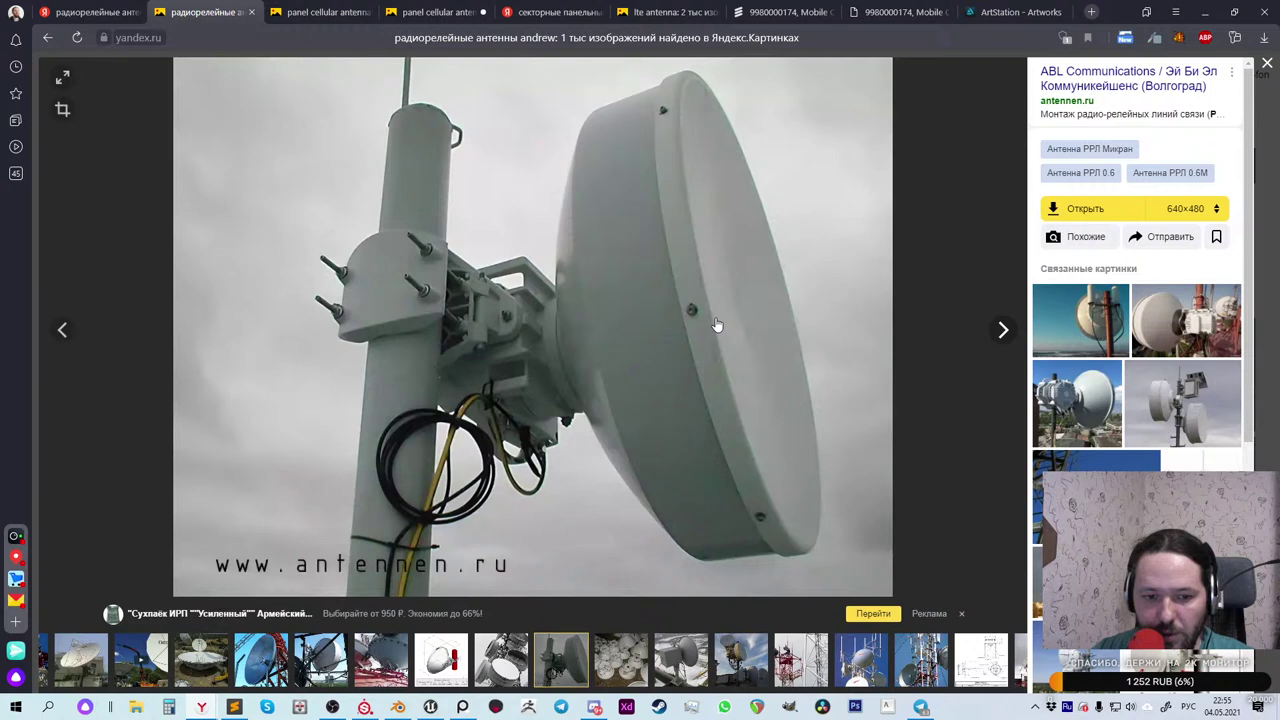
right_click(665, 300)
click(730, 382)
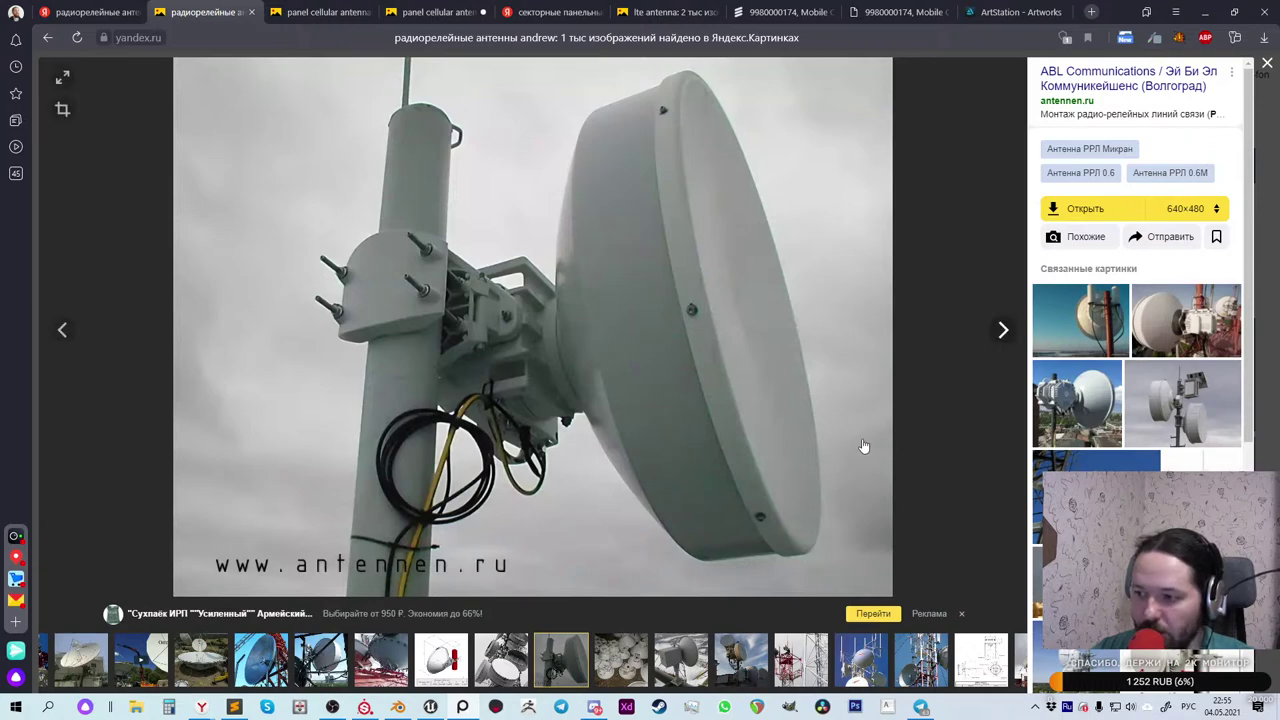
right_click(670, 322)
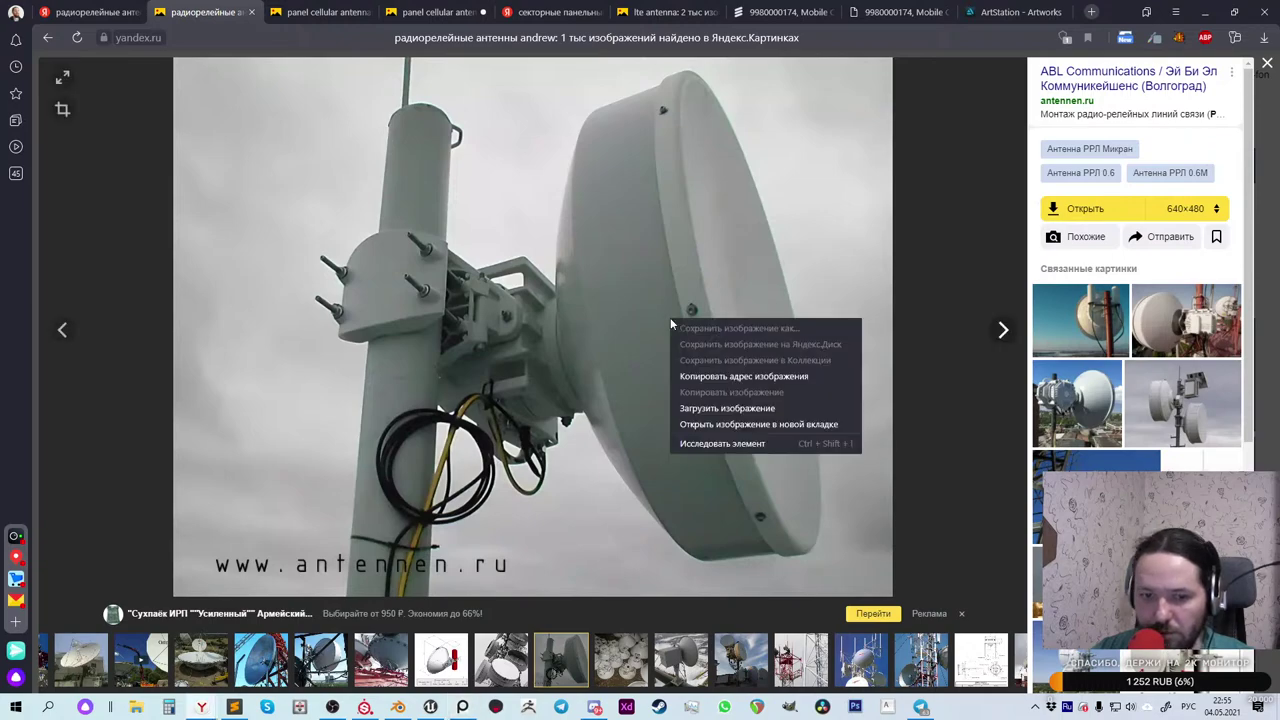
click(131, 104)
key(Left)
click(46, 43)
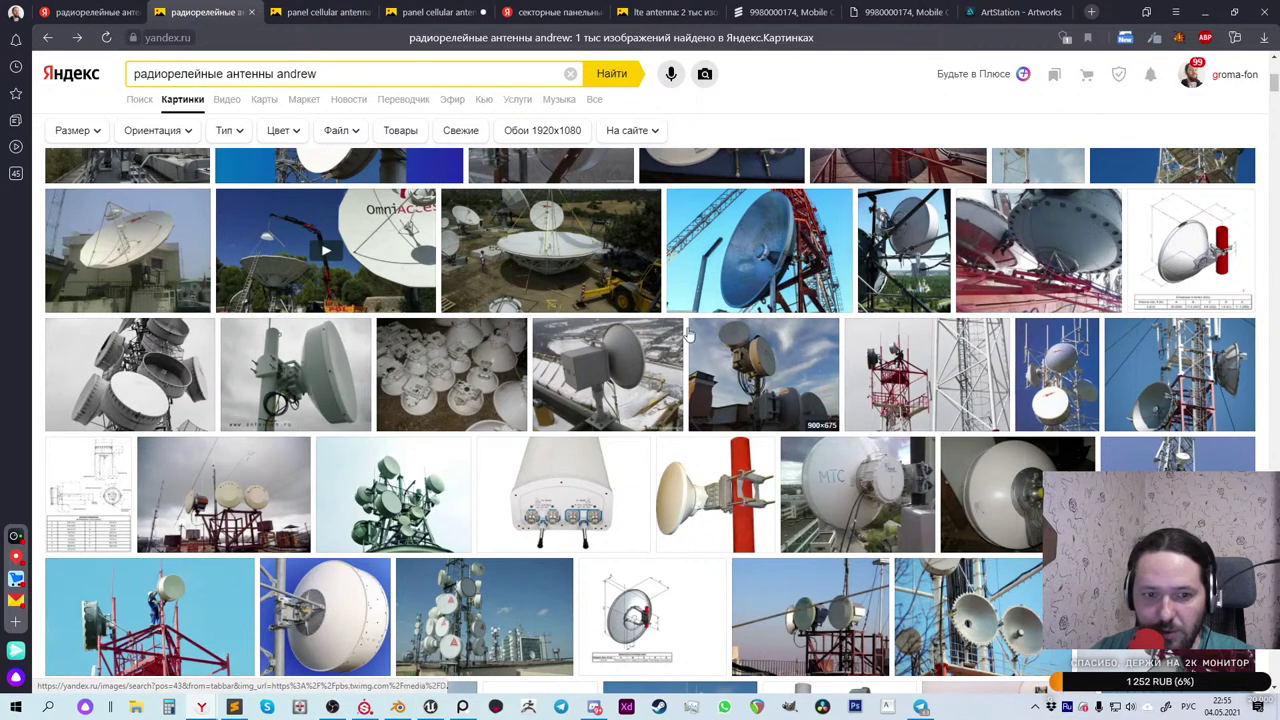
Step: Capture and copy a Yandex.Disk screenshot of the dish-on-pole photo, then close the viewer
click(330, 368)
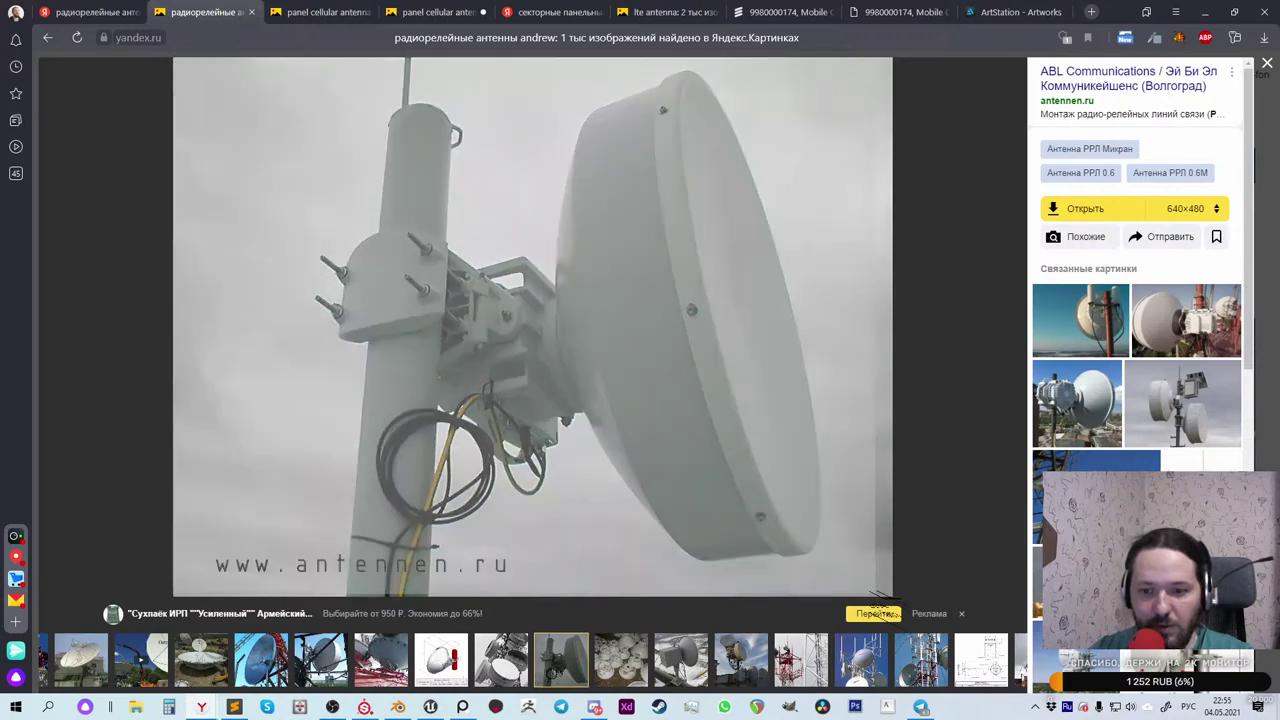
key(ctrl+shift+2)
drag(890, 597, 173, 58)
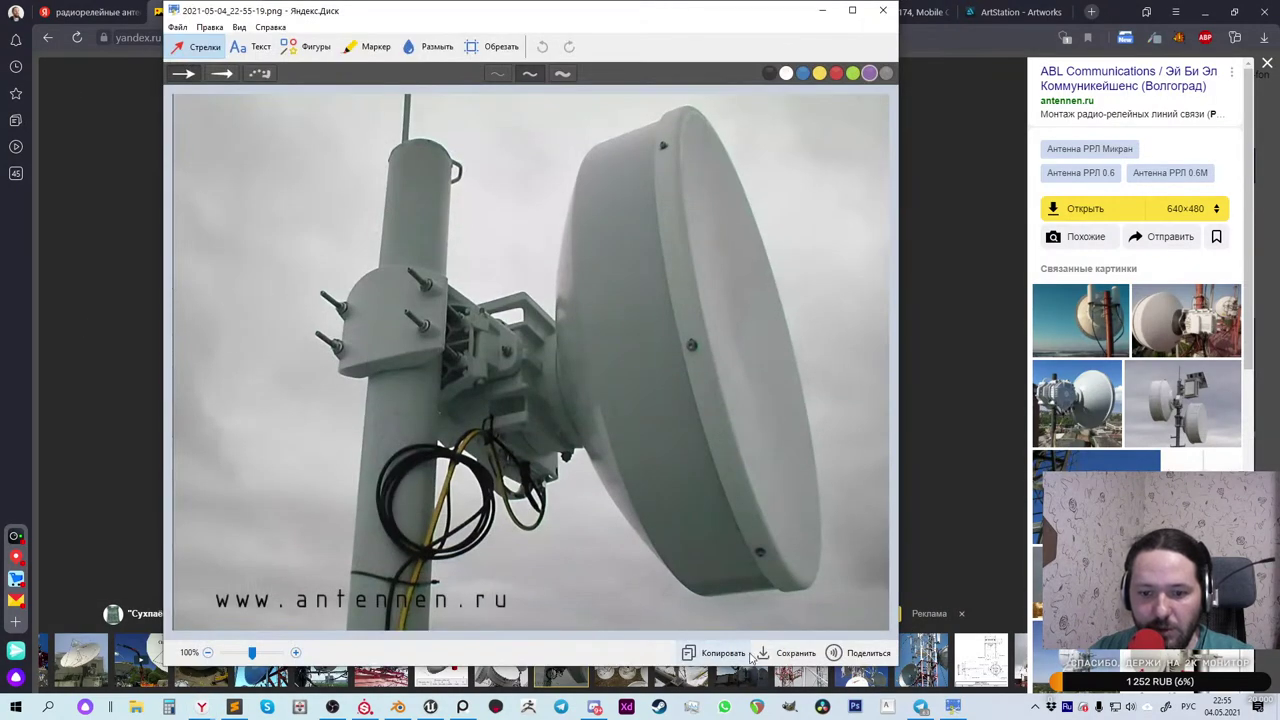
click(750, 655)
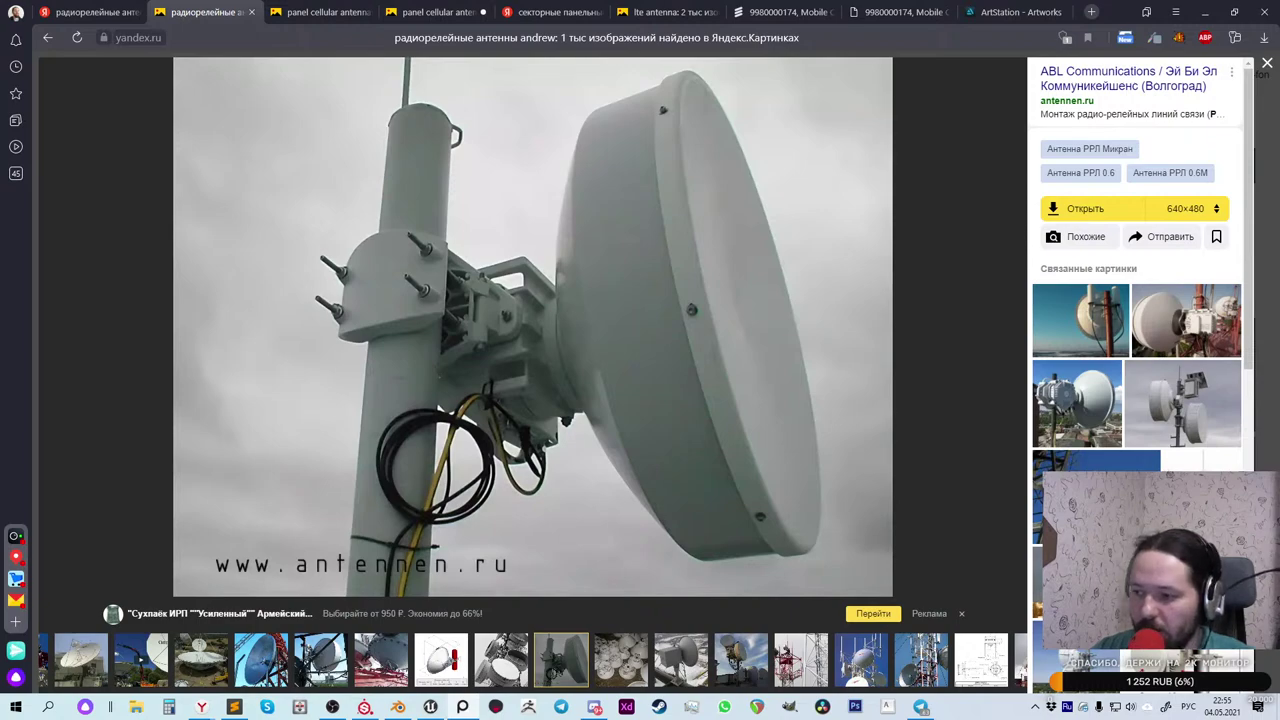
click(1267, 64)
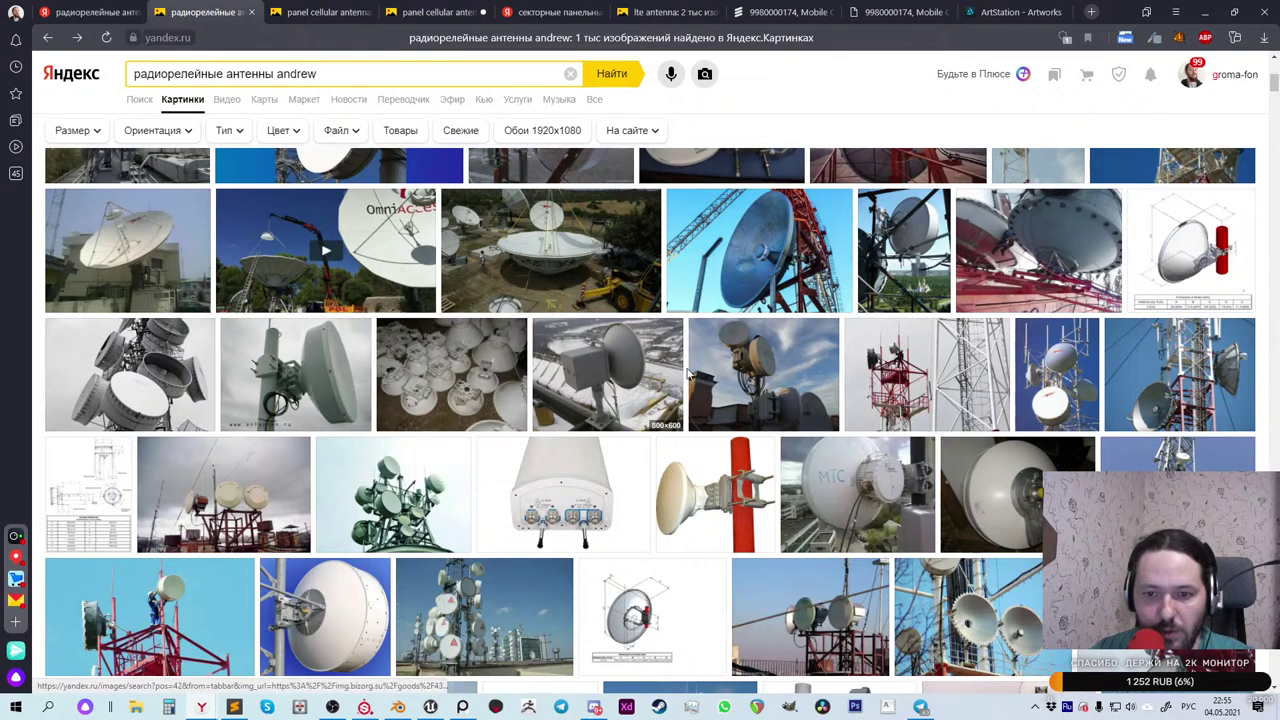
mouse_move(738, 375)
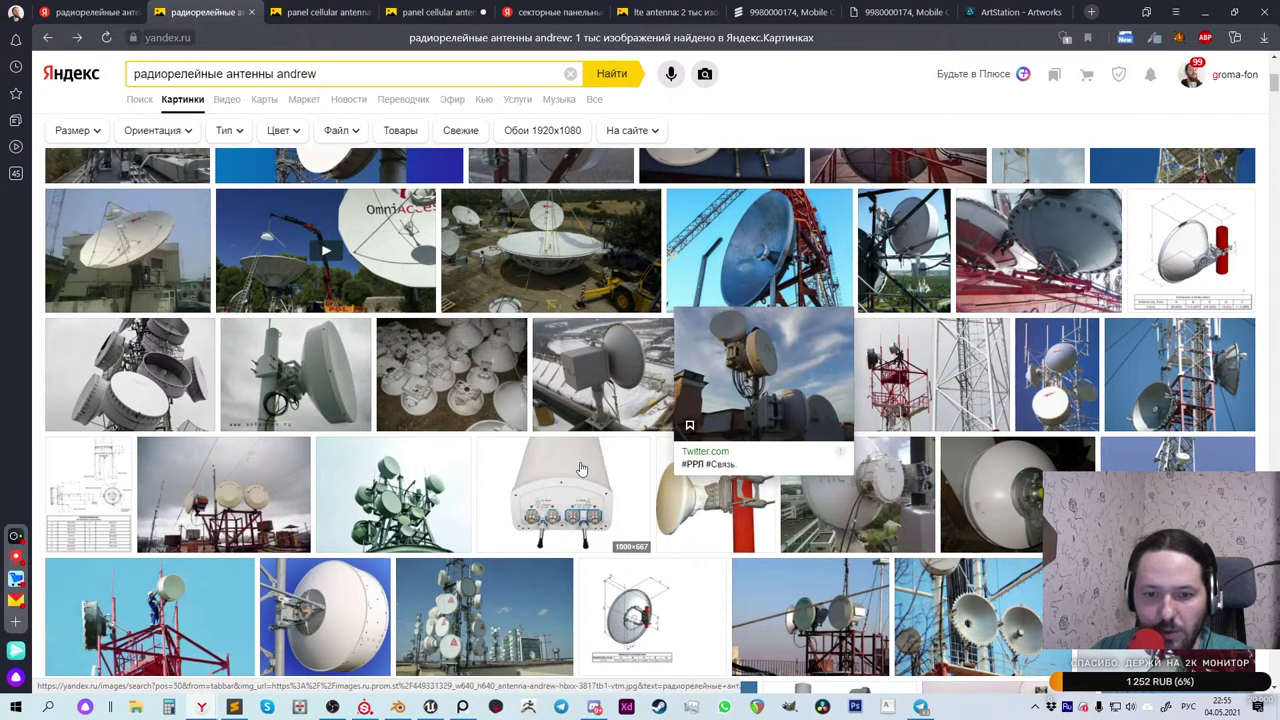
Step: Copy the white Andrew panel antenna photo and the DBXRH-8585C antenna image
click(556, 505)
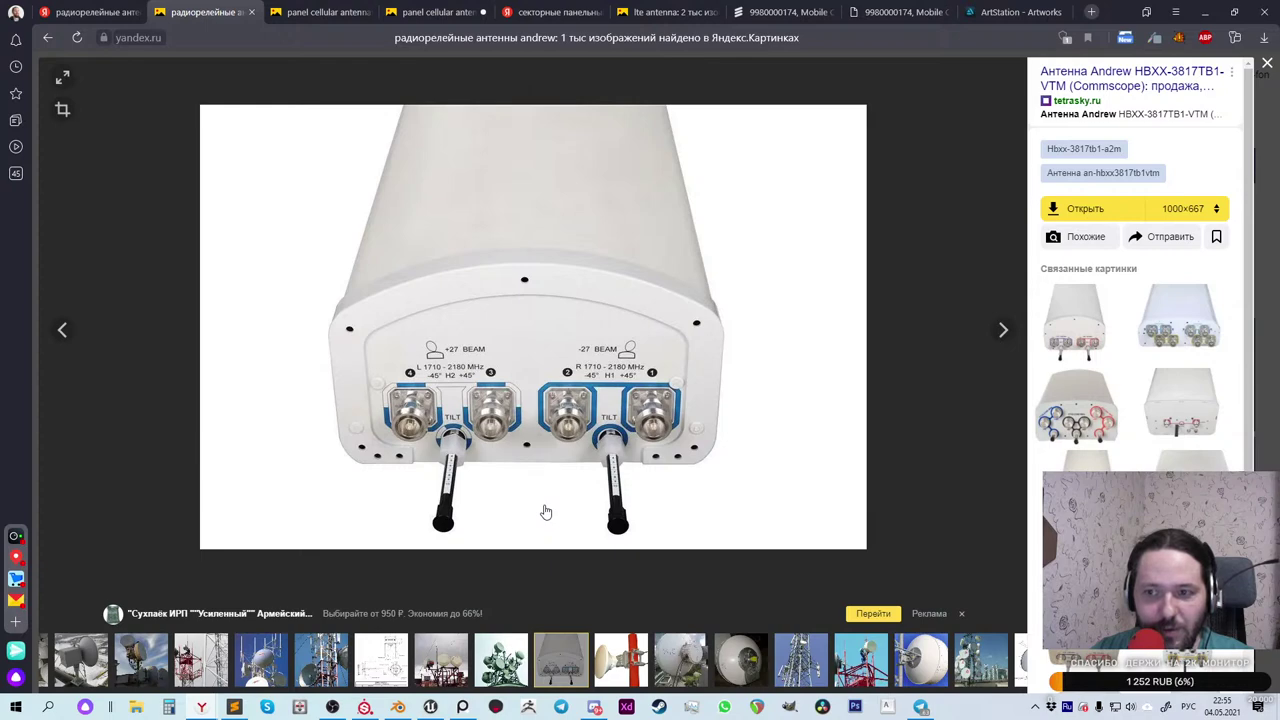
right_click(519, 359)
click(563, 435)
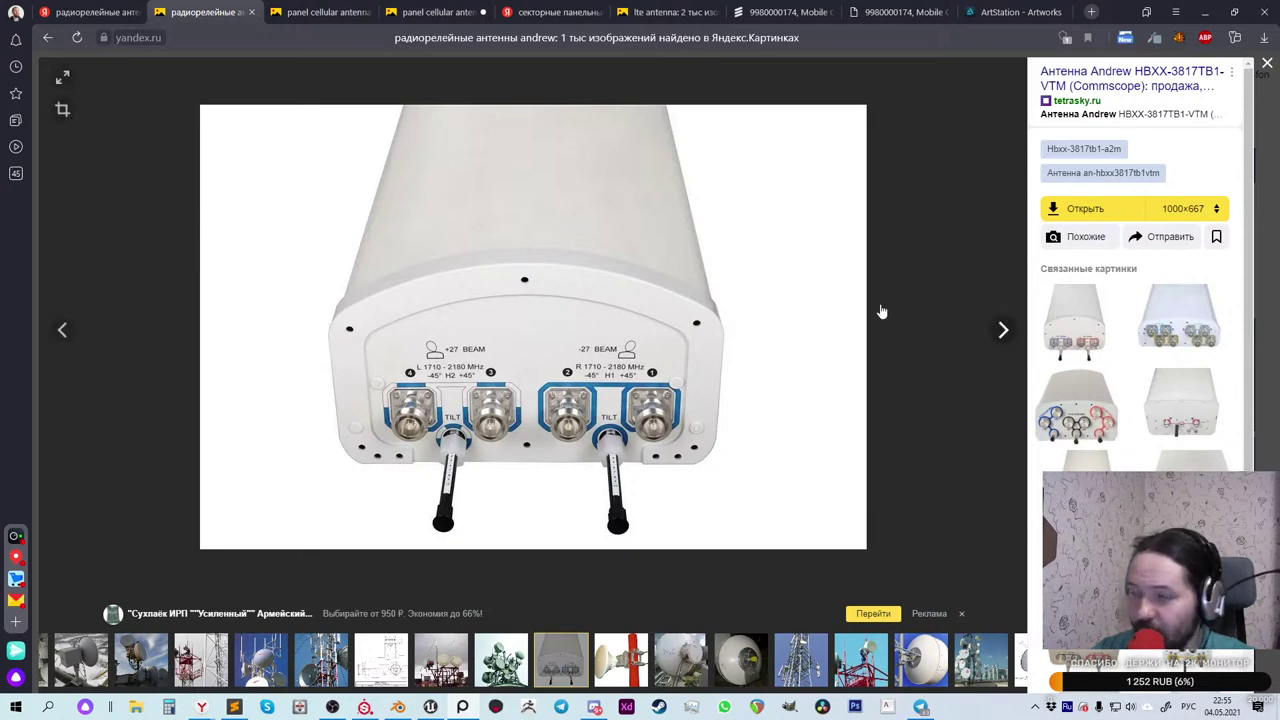
click(1072, 318)
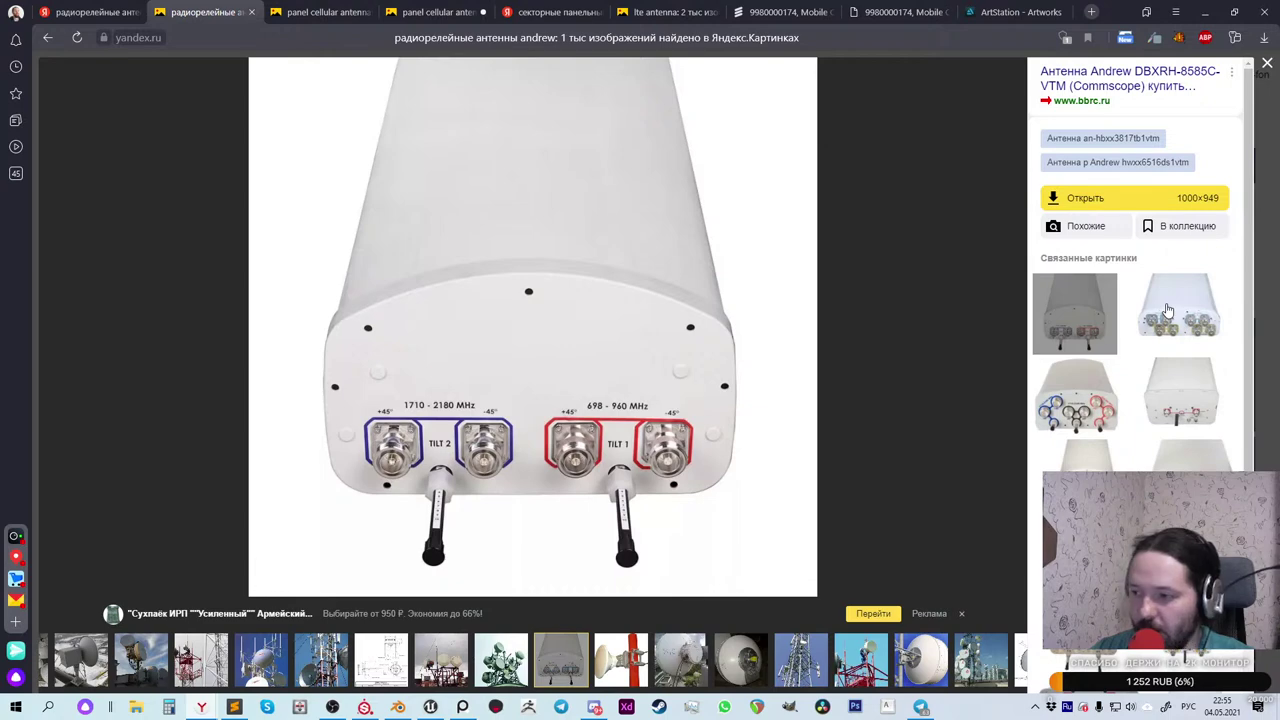
right_click(552, 327)
click(615, 391)
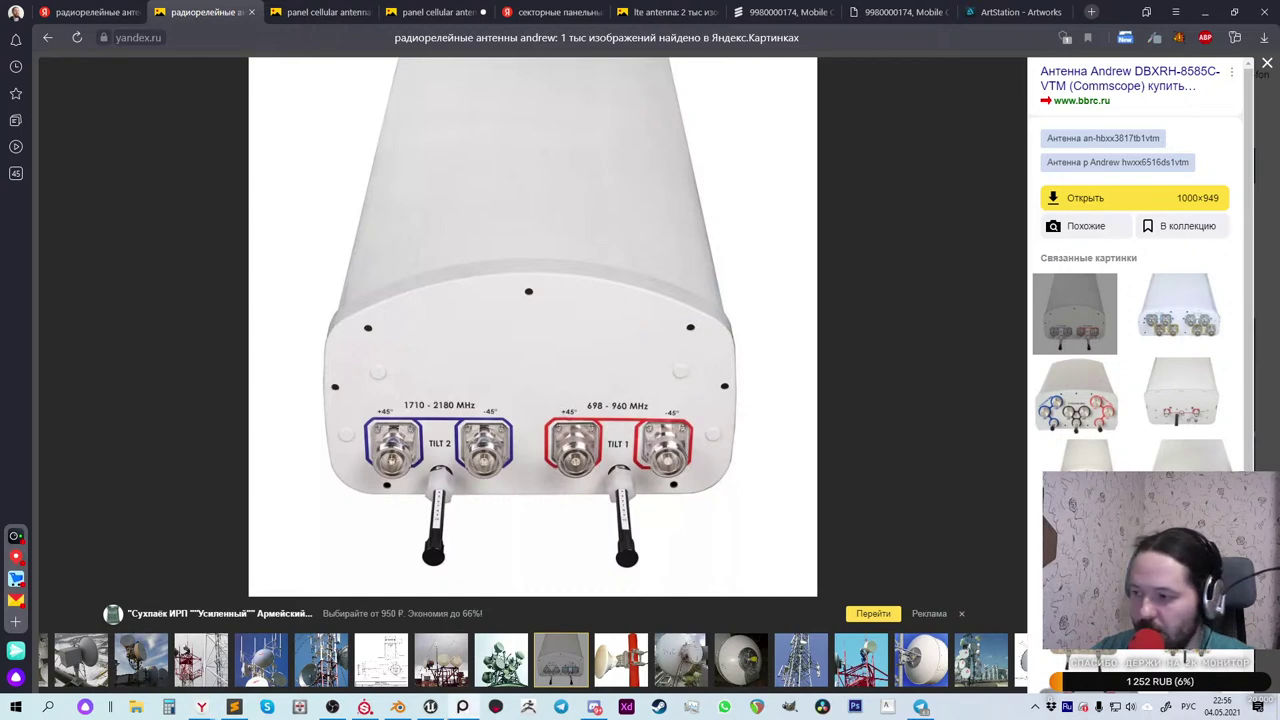
Step: Copy the HHTT65A antenna image, then view the blue-and-red TBXLHA-6565C-VTM antenna picture
click(1197, 321)
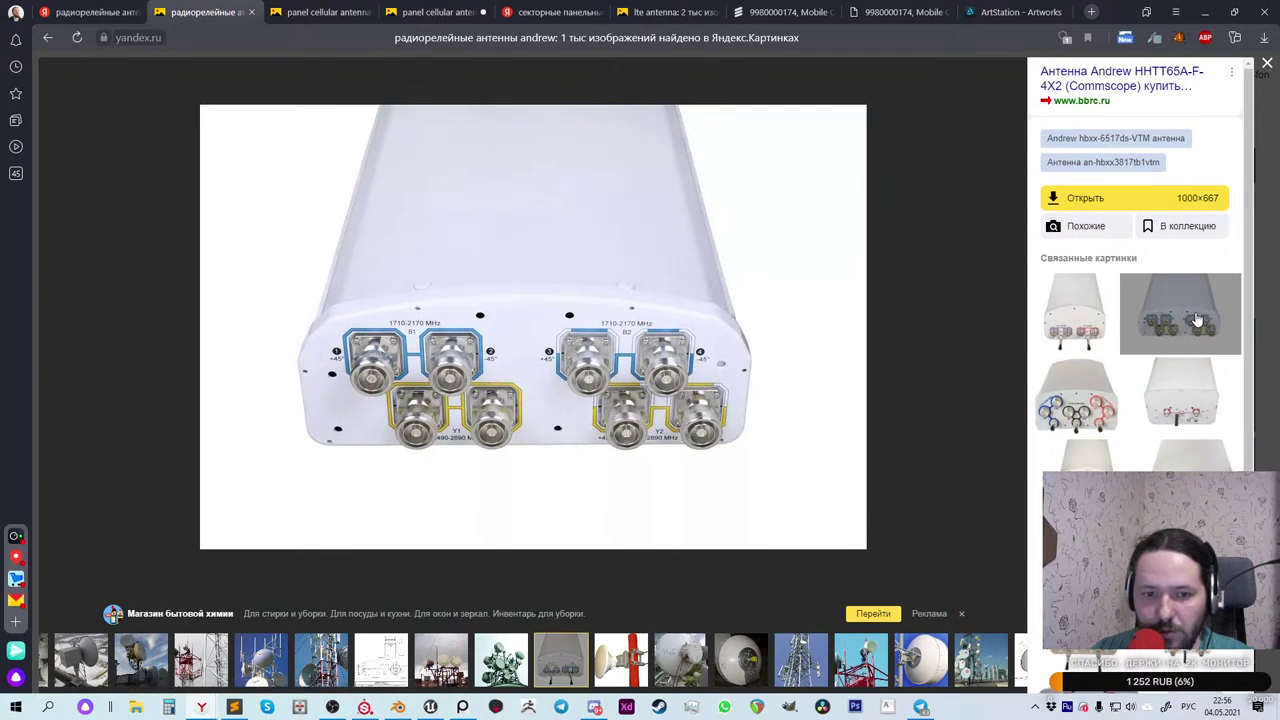
right_click(1196, 316)
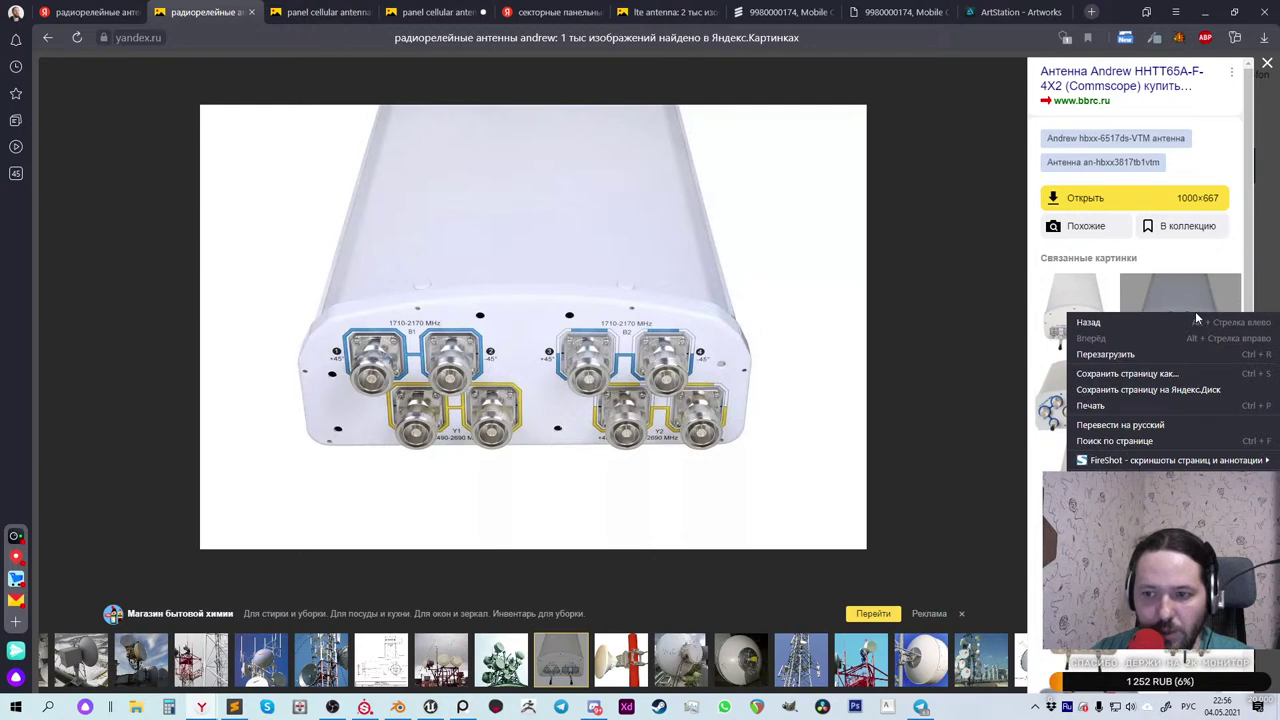
right_click(426, 284)
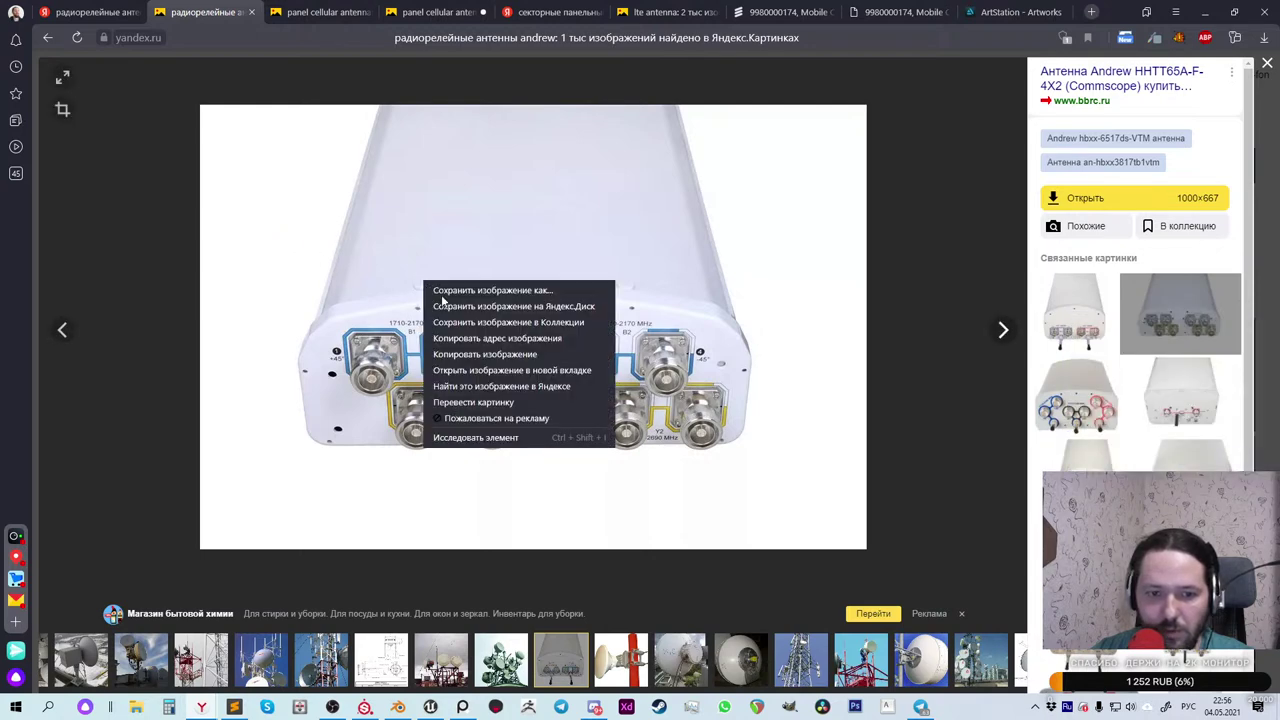
click(470, 354)
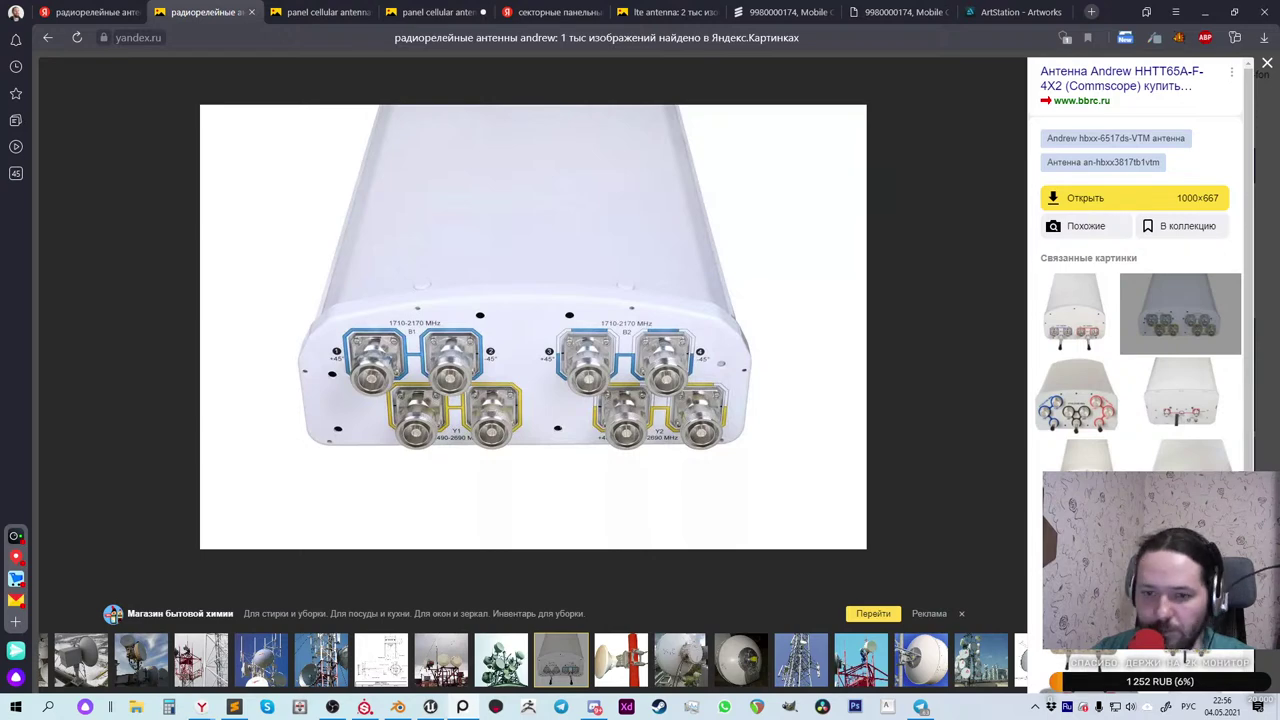
click(1088, 418)
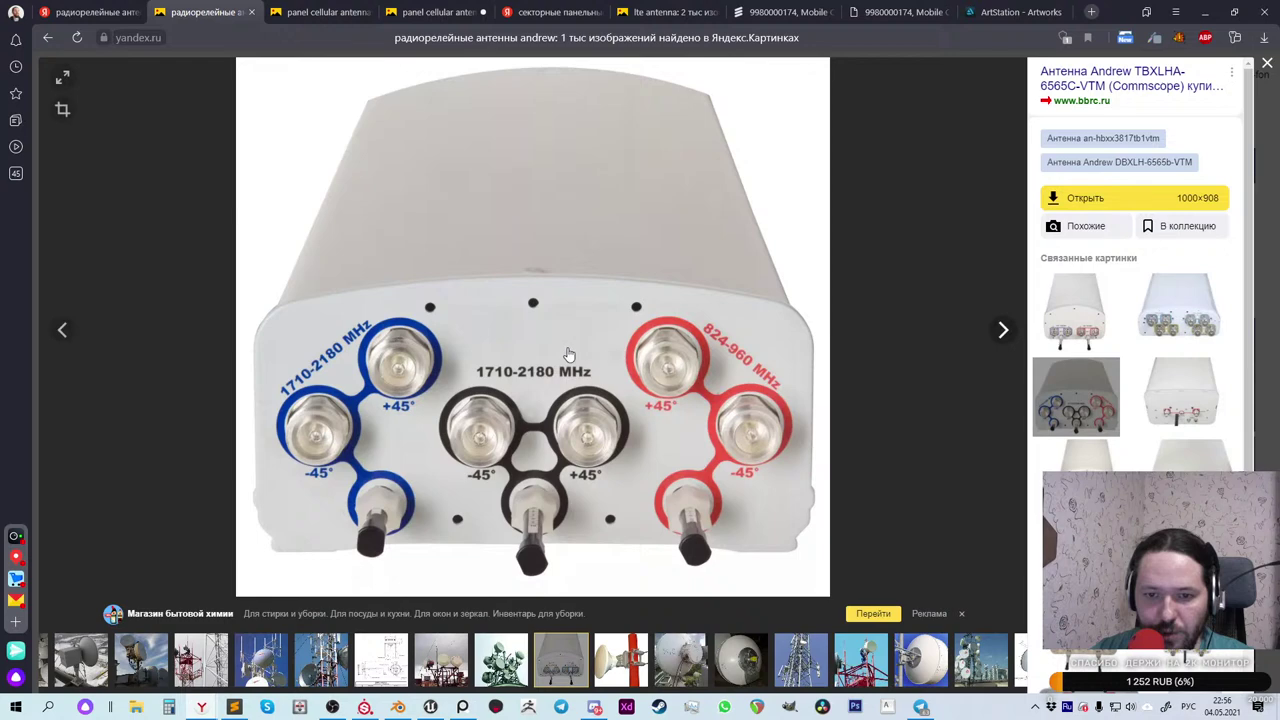
Step: Copy the TBXLHA antenna image and the RPX310B-V1 antenna image
right_click(538, 357)
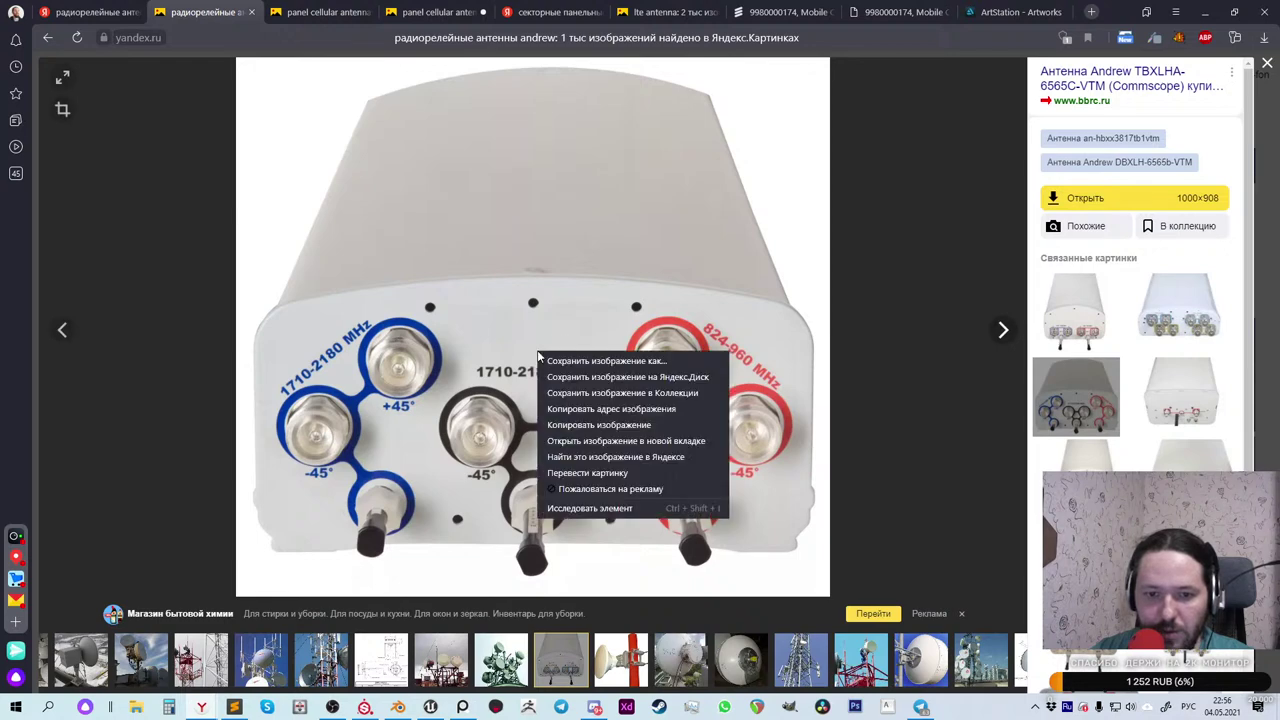
click(598, 420)
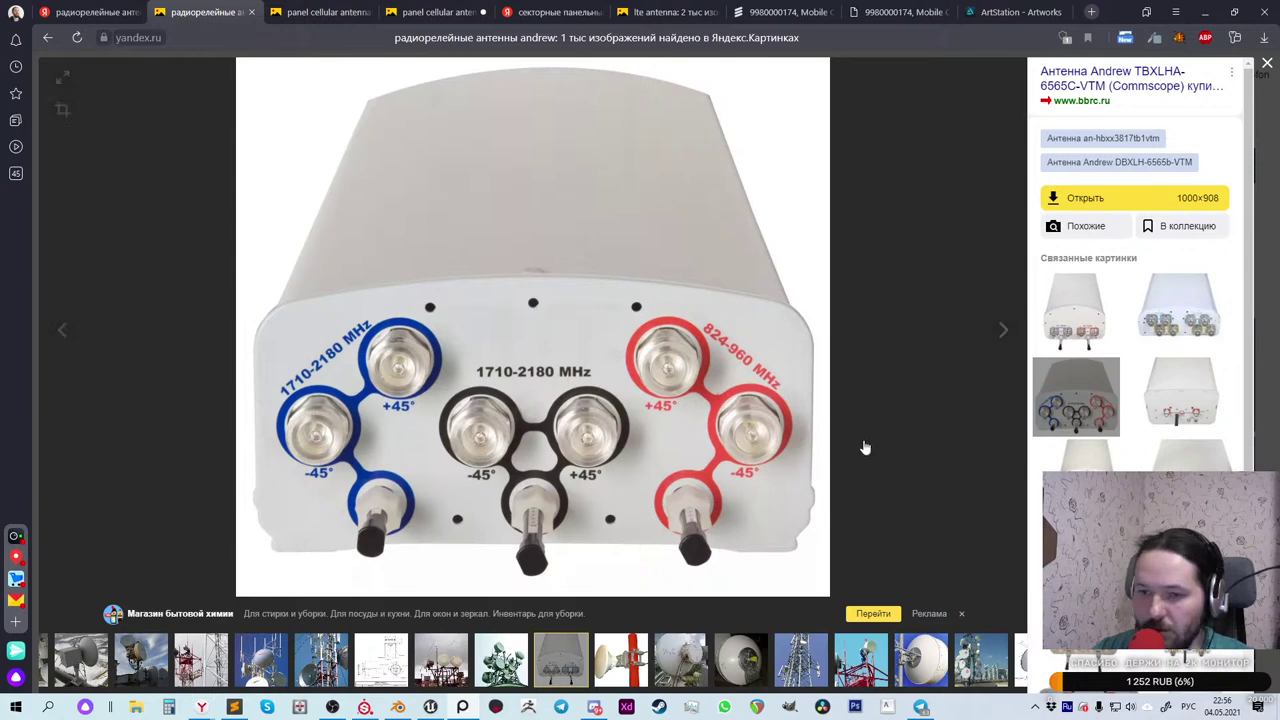
click(1186, 405)
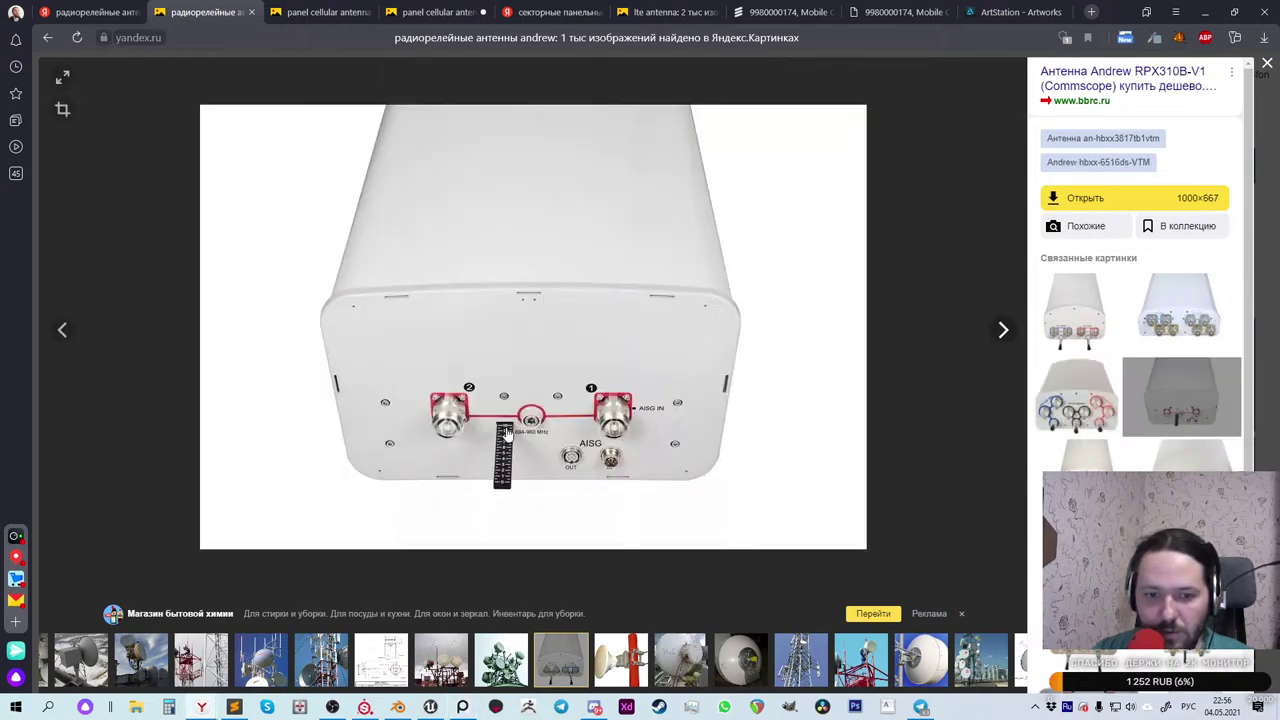
right_click(591, 478)
click(650, 540)
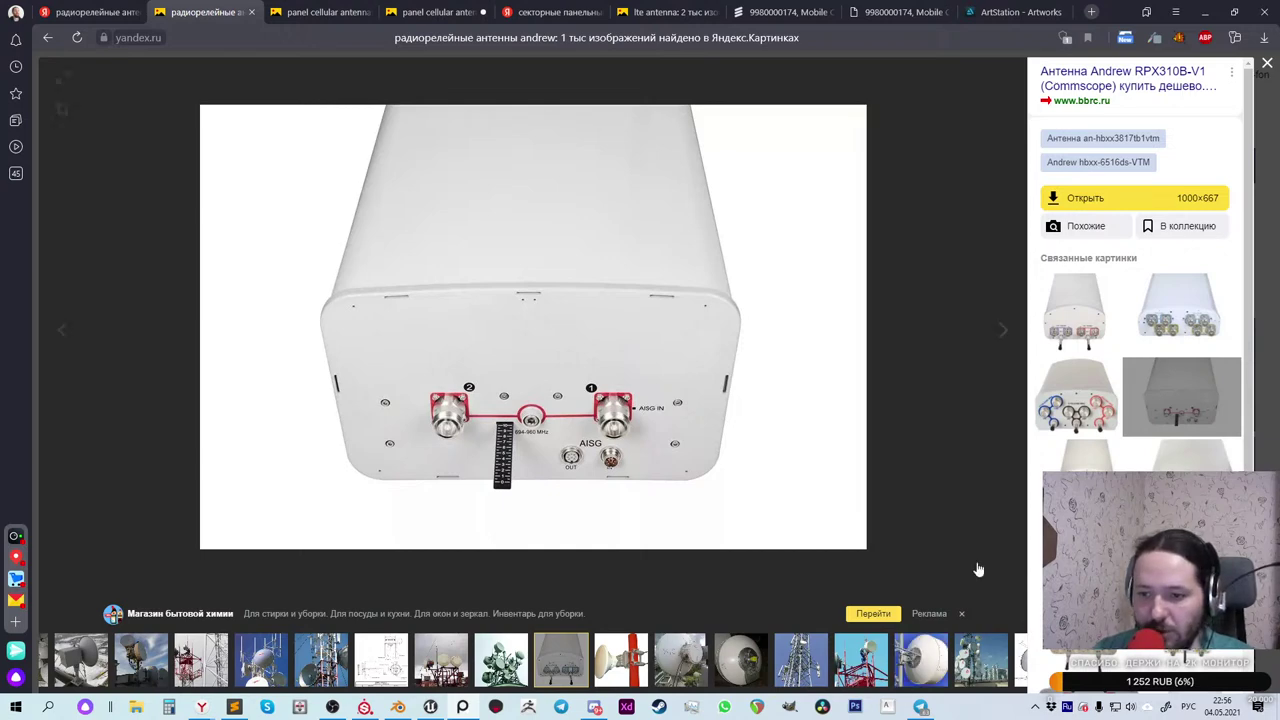
Step: Copy the next Andrew antenna image, browse four more antenna photos, and close the viewer
key(Right)
key(Right)
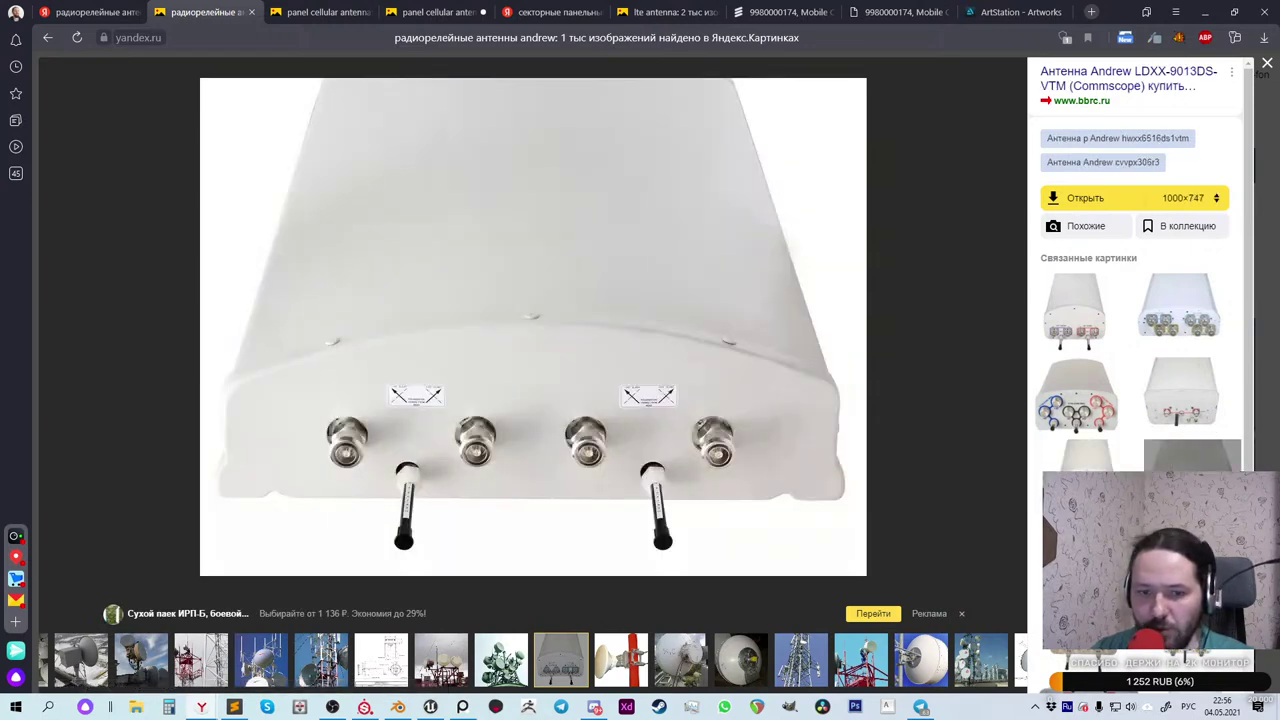
right_click(597, 383)
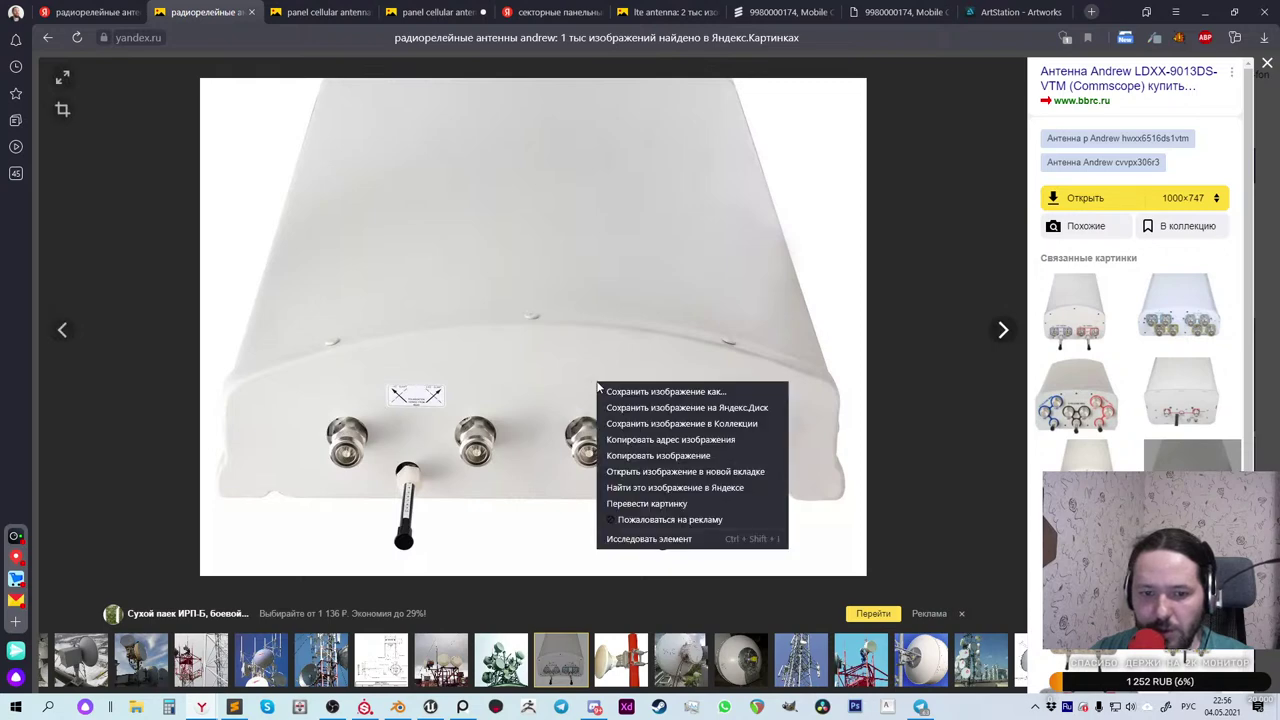
click(648, 456)
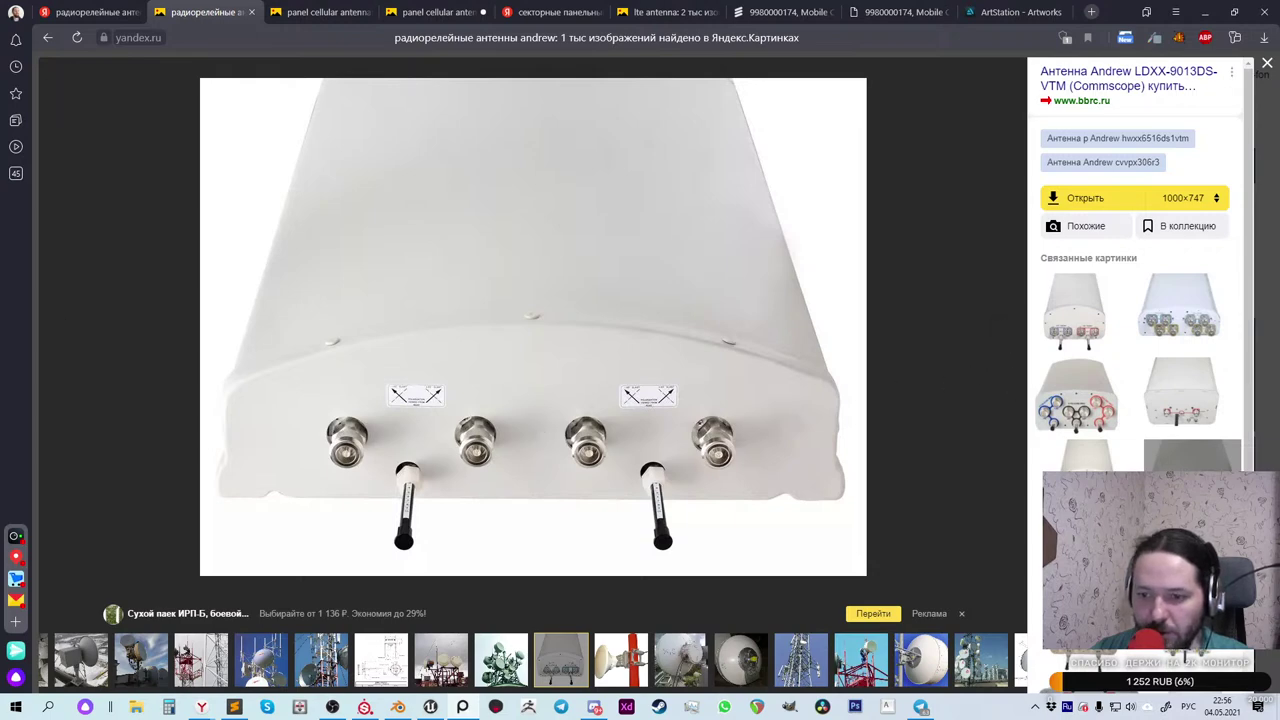
key(Right)
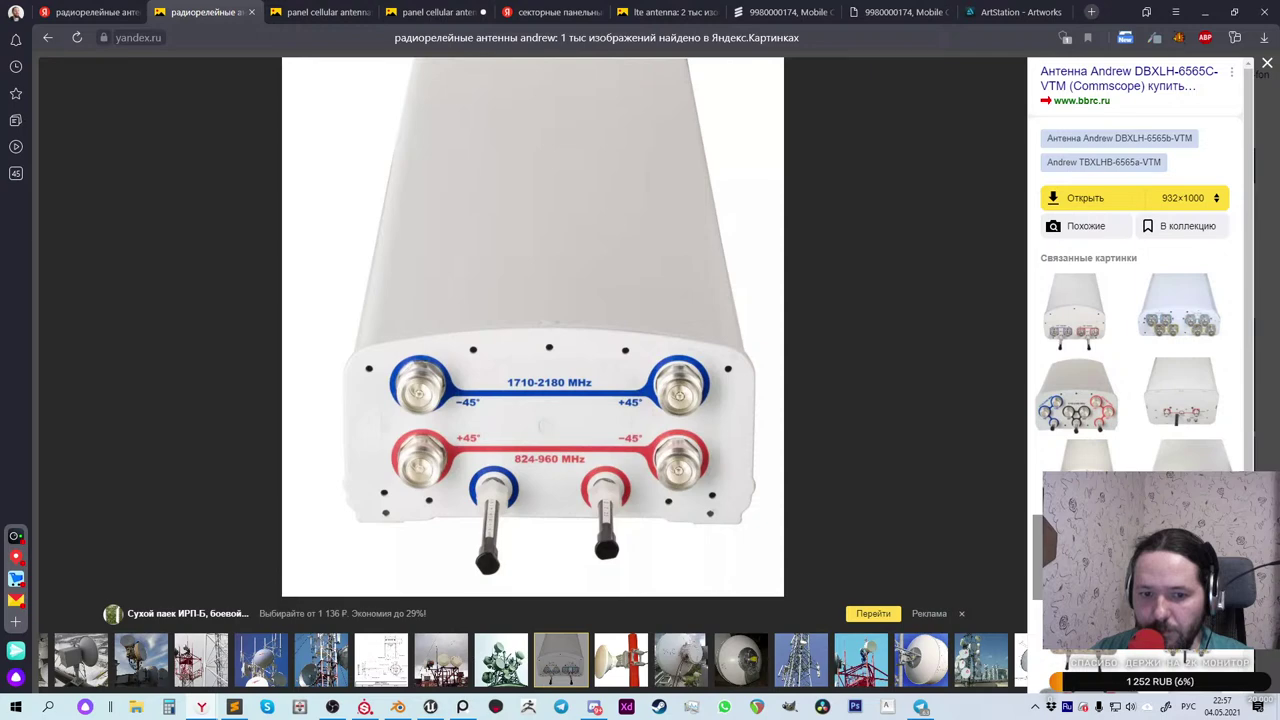
key(Right)
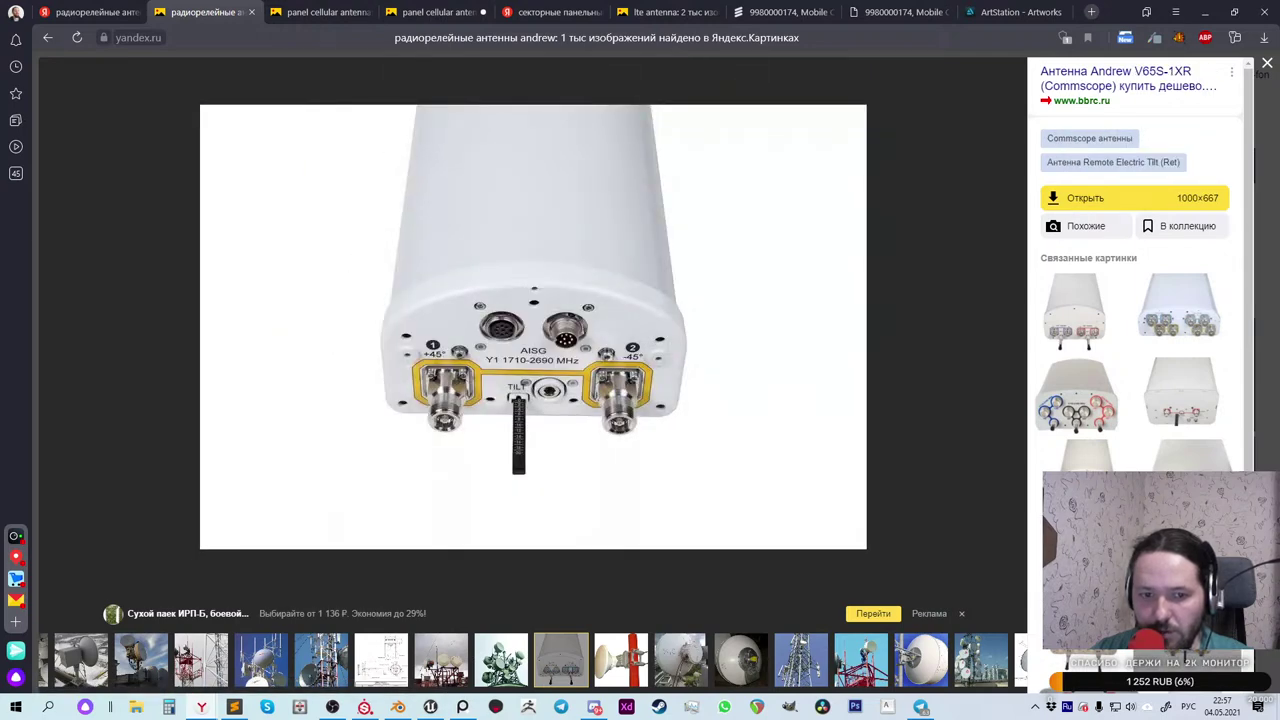
key(Right)
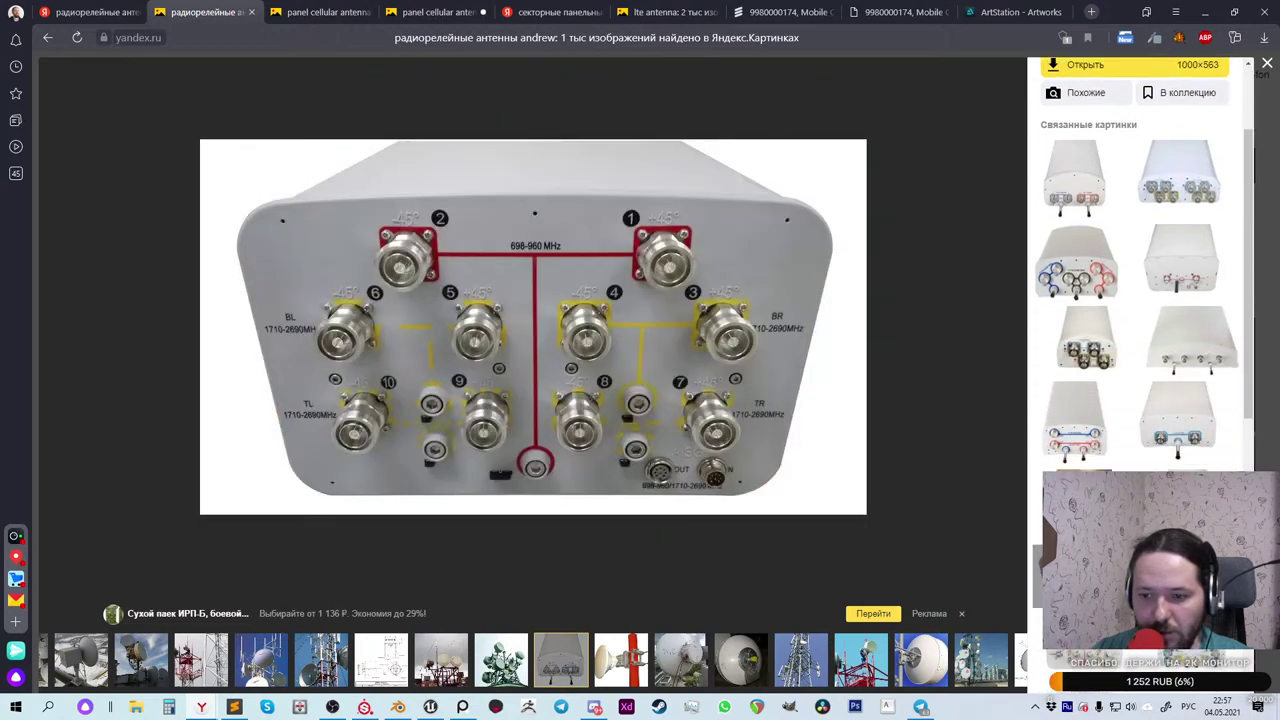
key(Right)
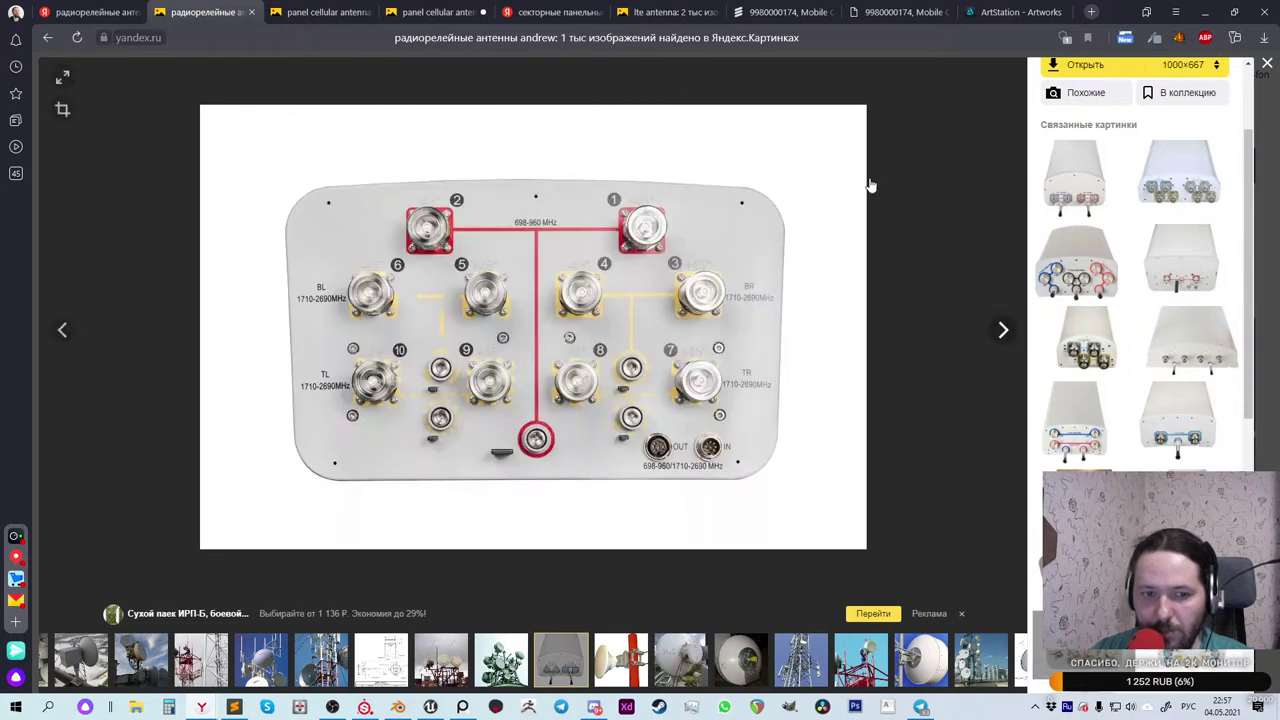
click(1266, 64)
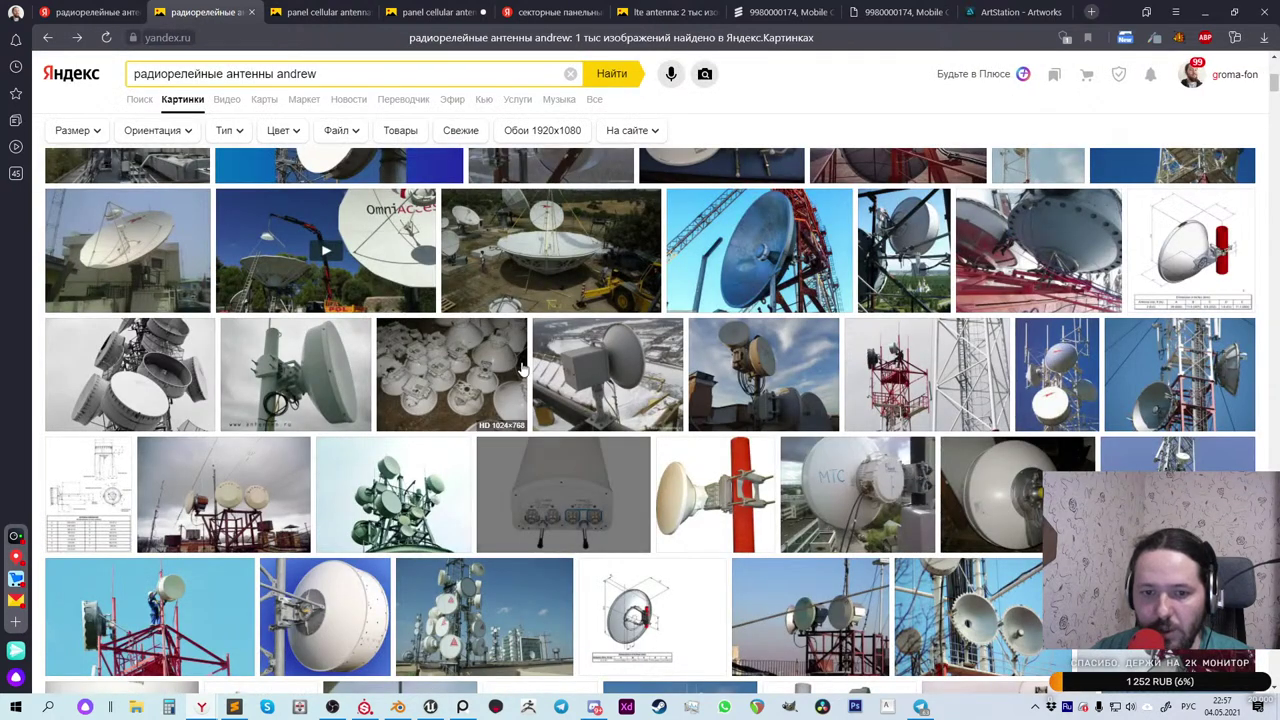
Step: Scroll down through the Andrew radio-relay antenna image results
mouse_move(521, 370)
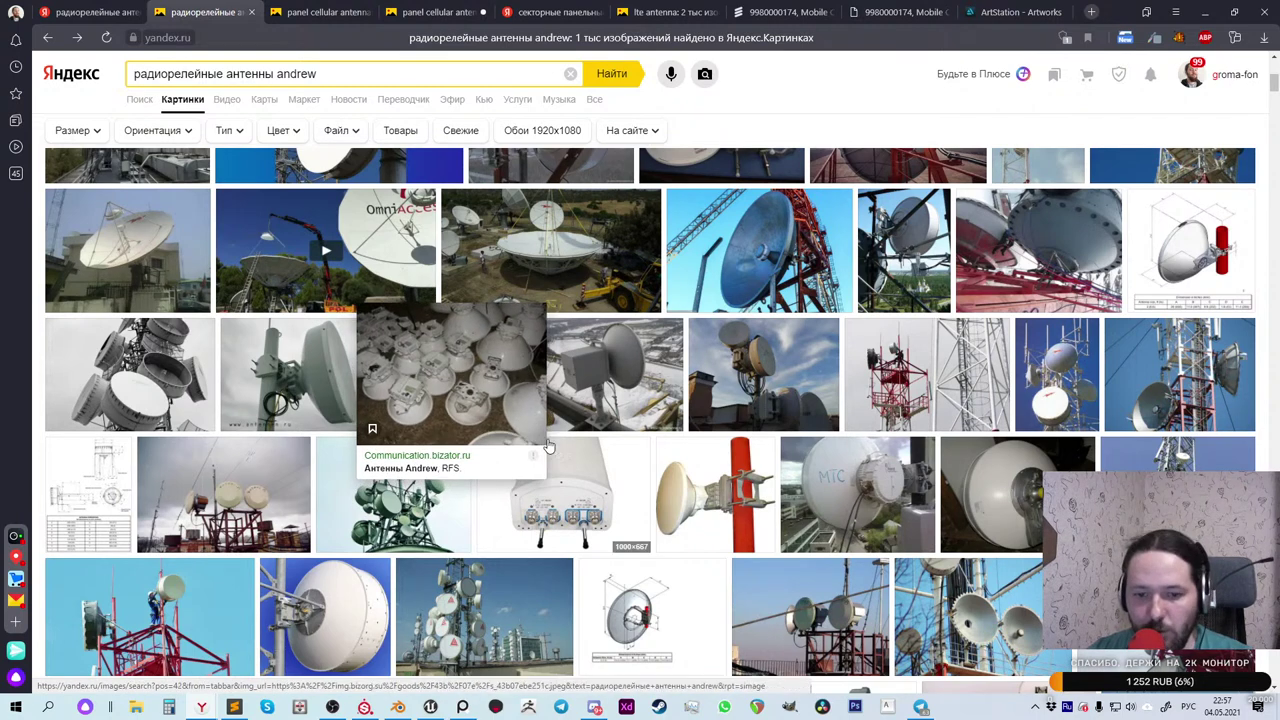
mouse_move(545, 445)
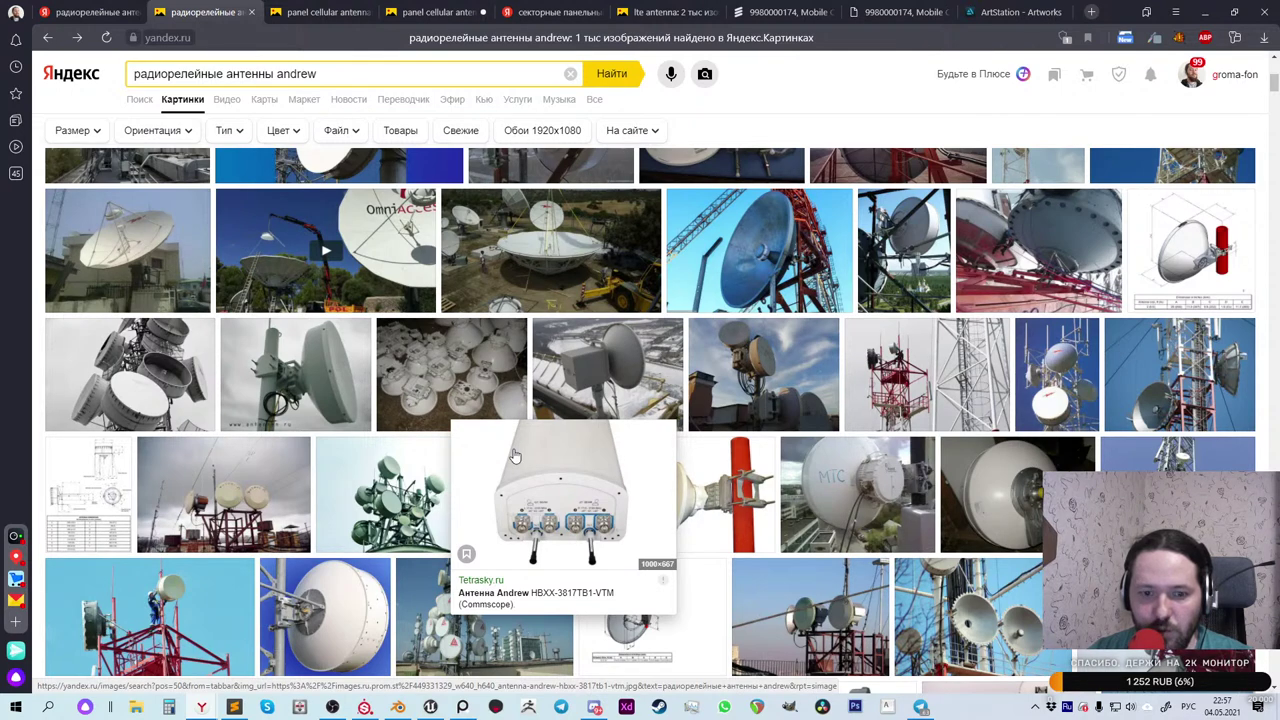
scroll(513, 456, down, 2)
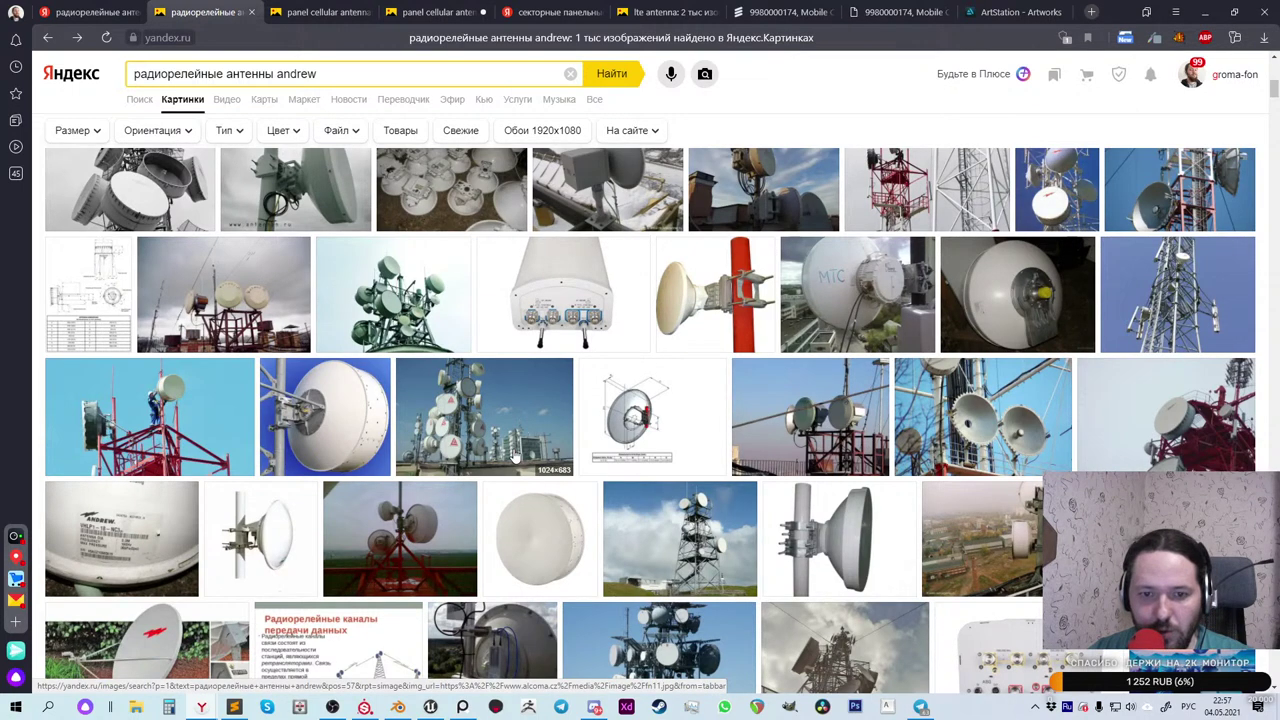
scroll(513, 456, down, 1)
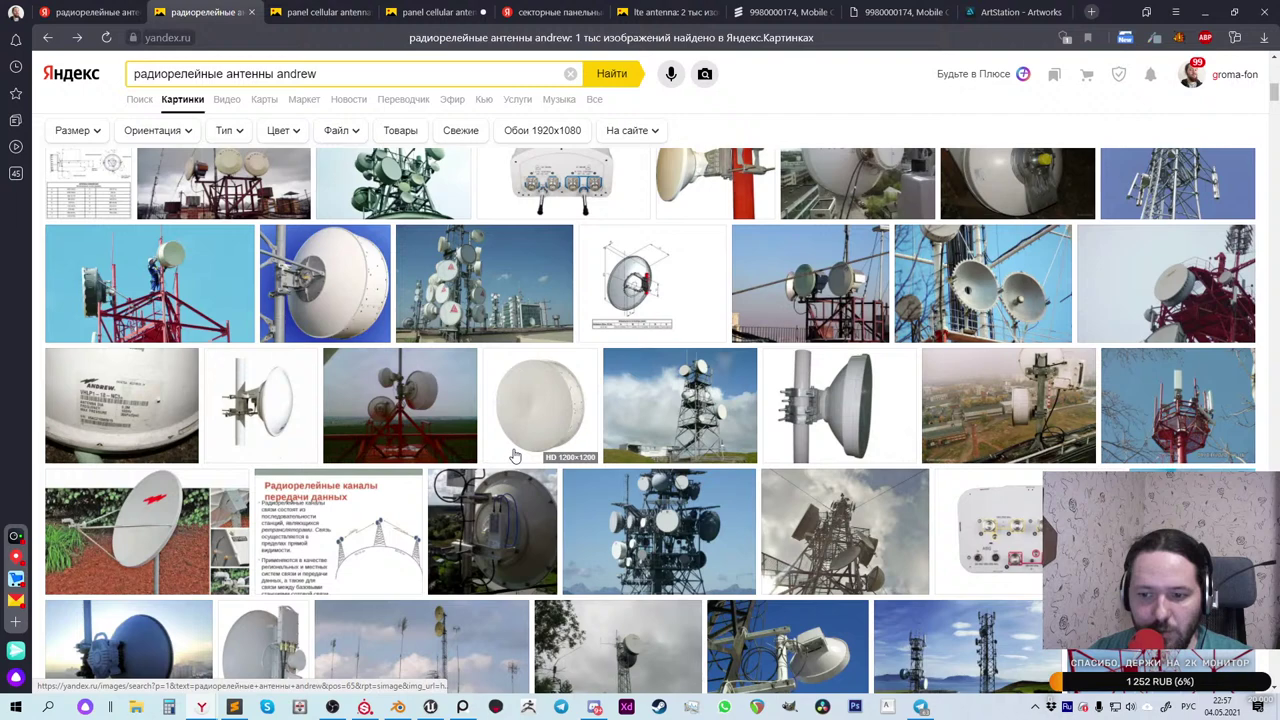
scroll(513, 456, down, 1)
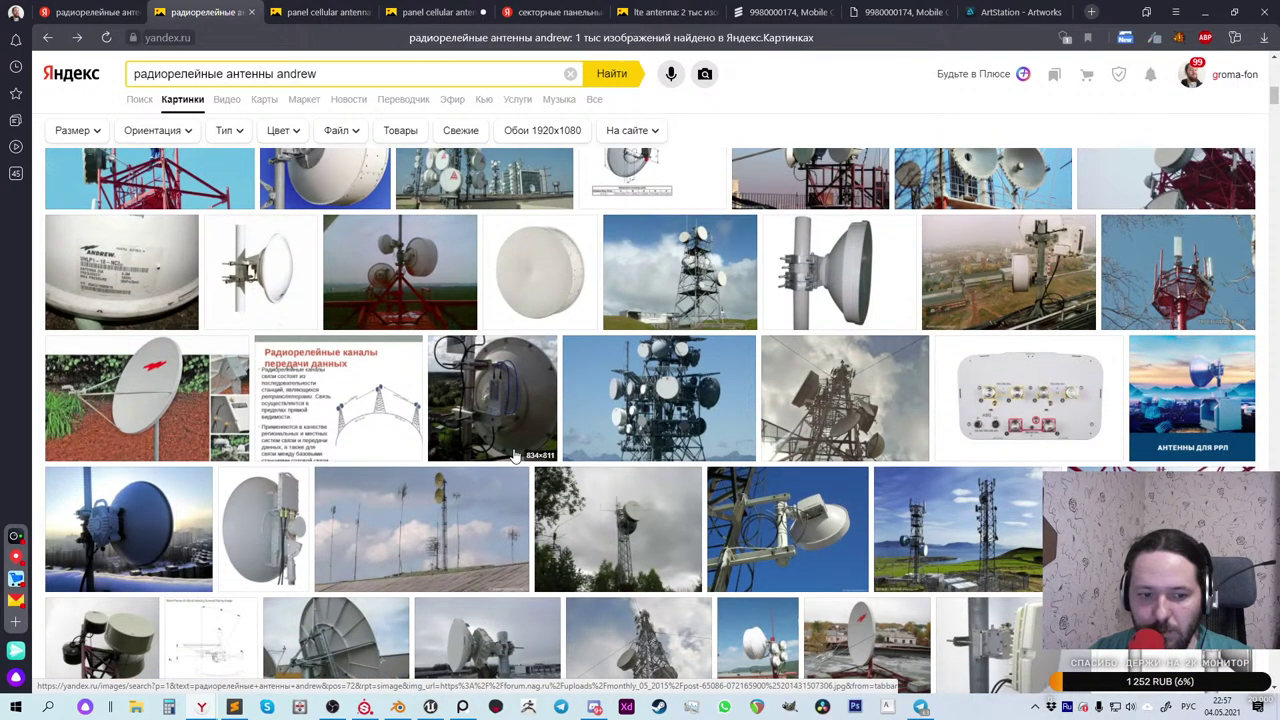
scroll(513, 456, down, 1)
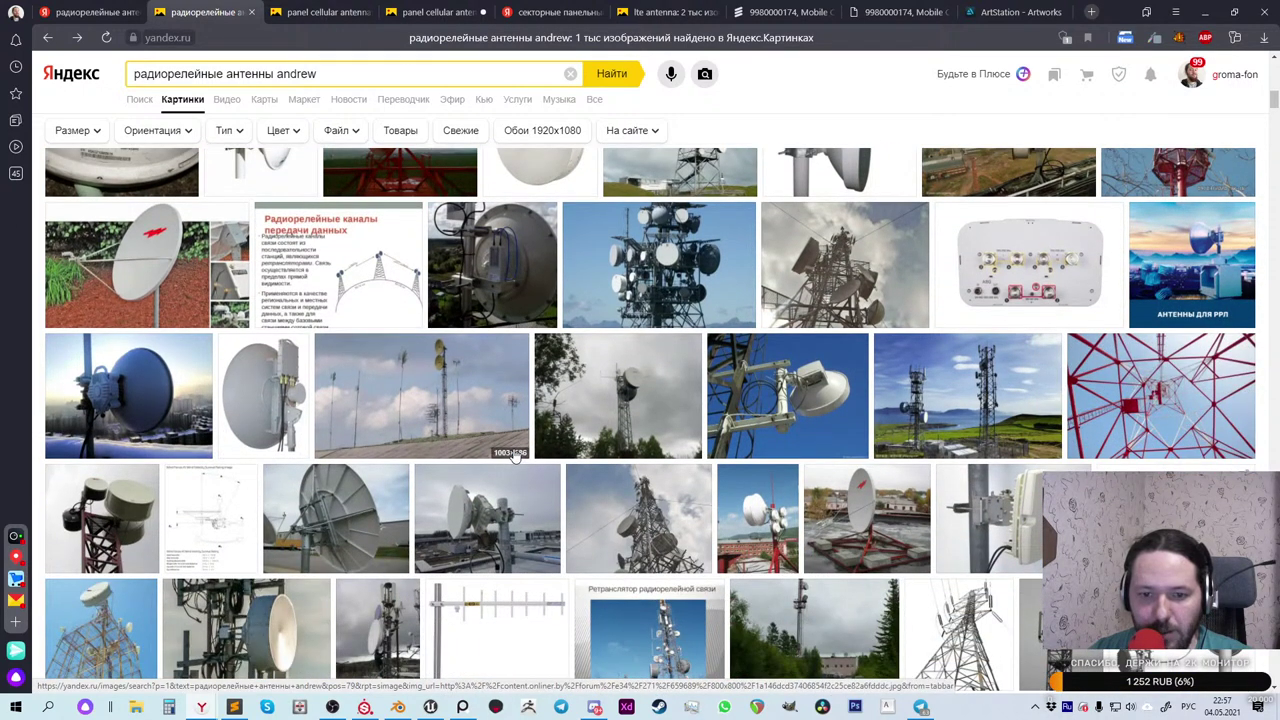
scroll(513, 456, down, 1)
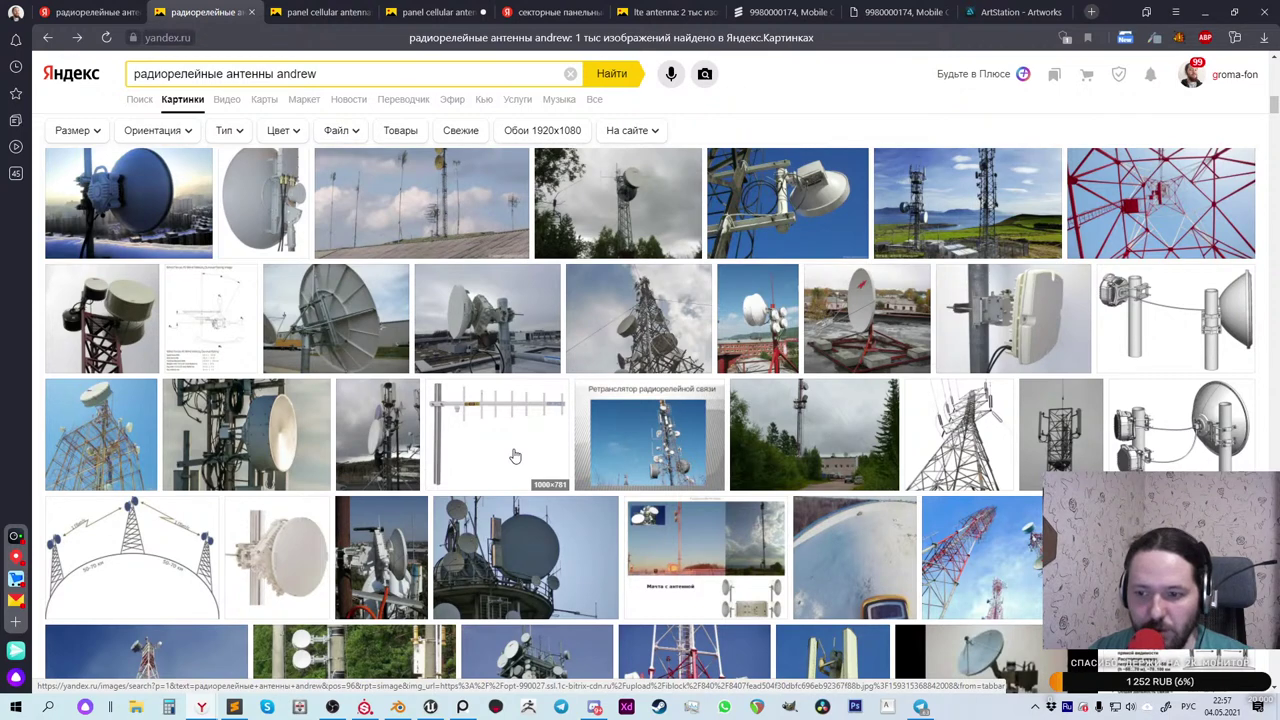
scroll(513, 456, down, 2)
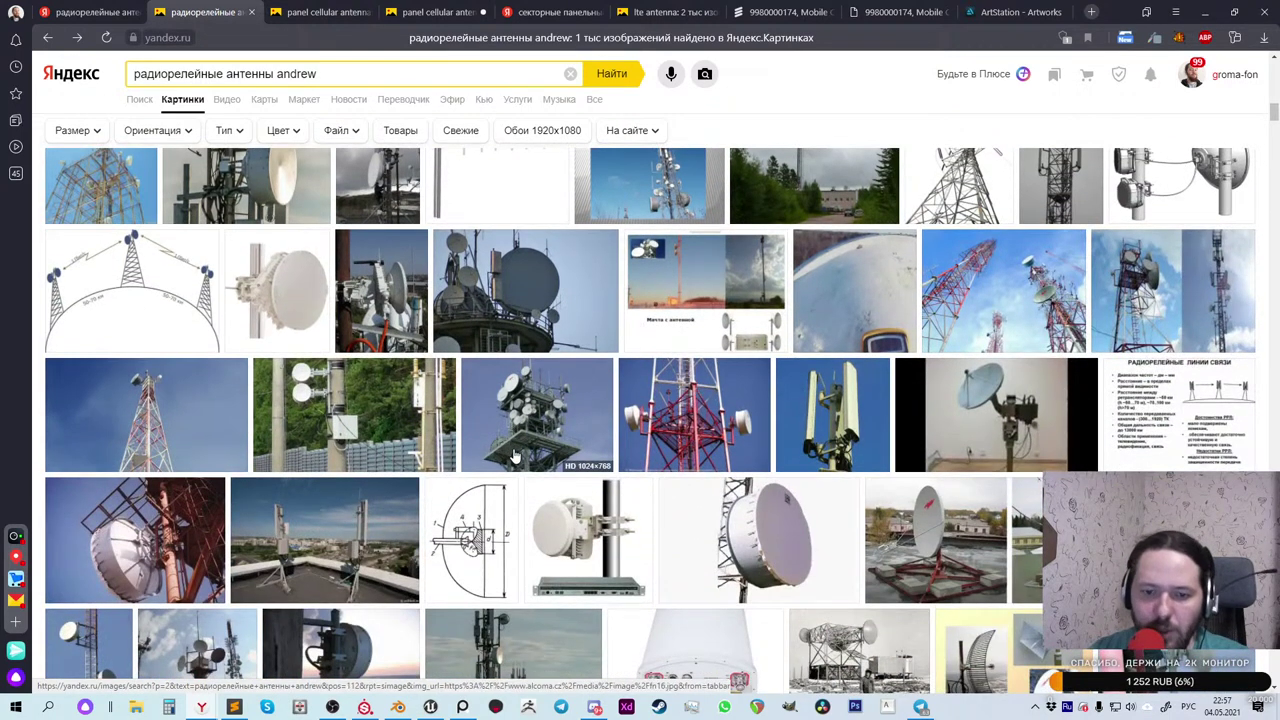
mouse_move(507, 456)
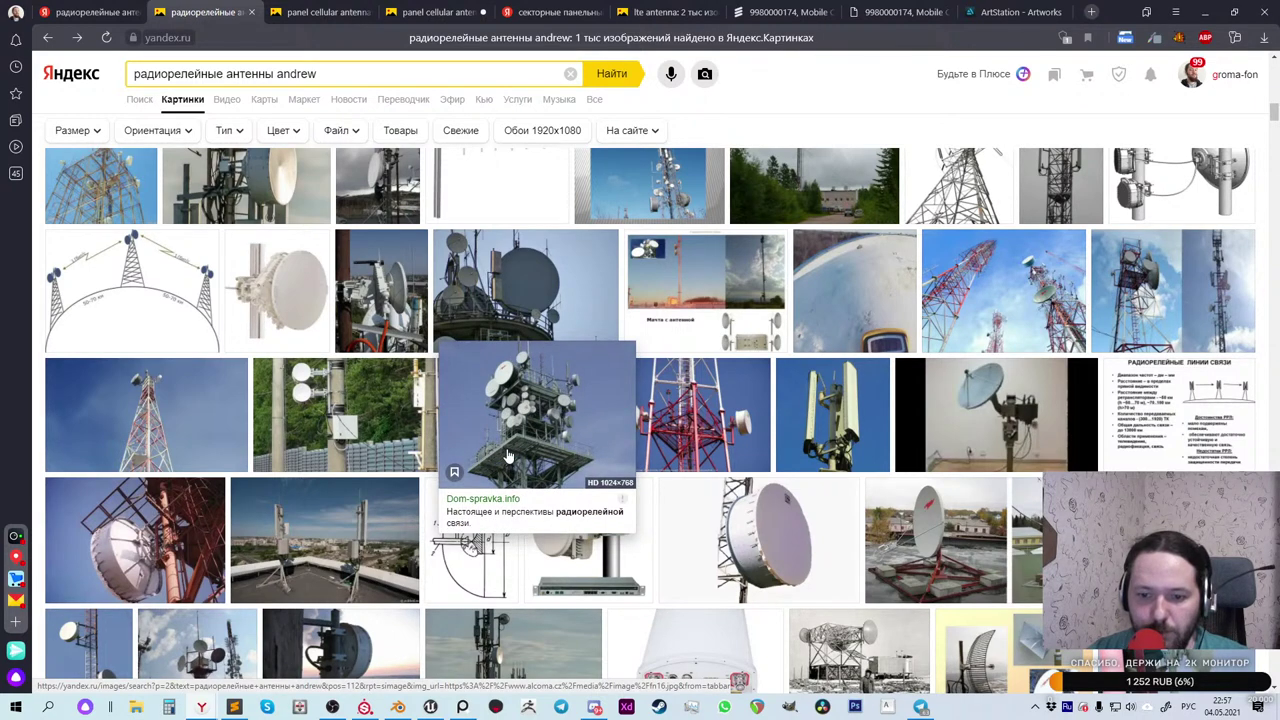
scroll(507, 456, down, 3)
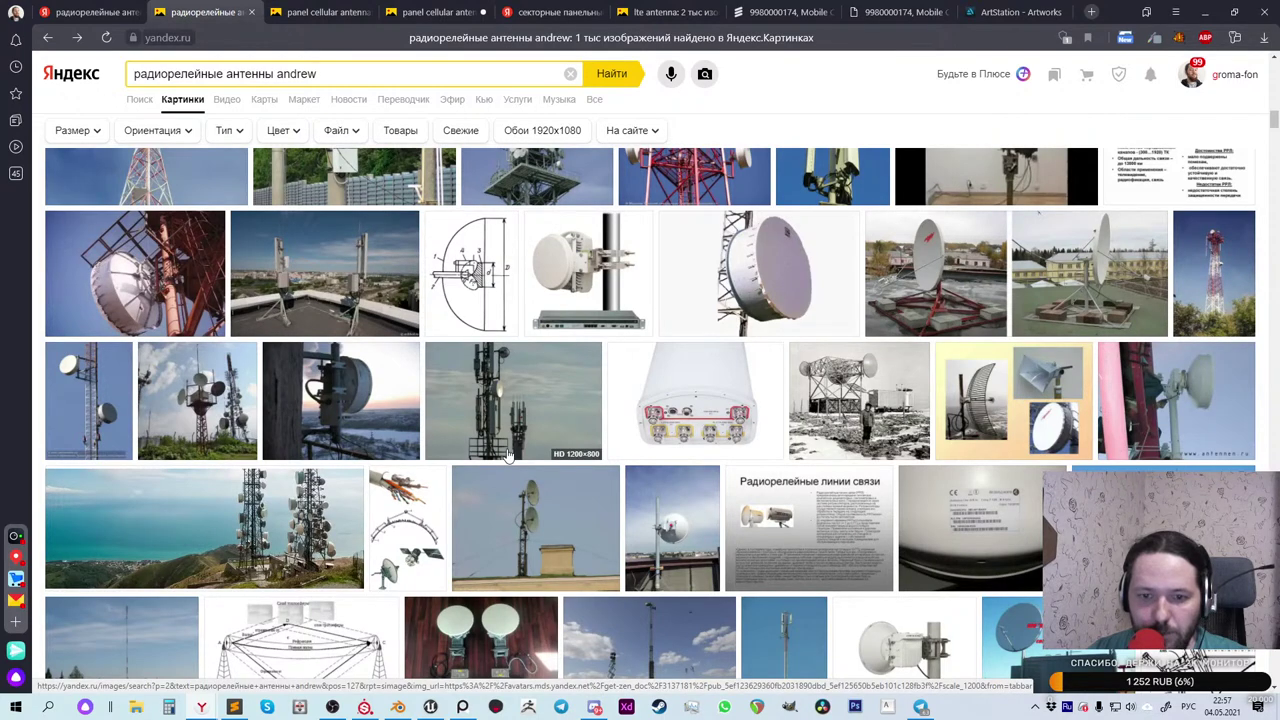
scroll(507, 456, down, 15)
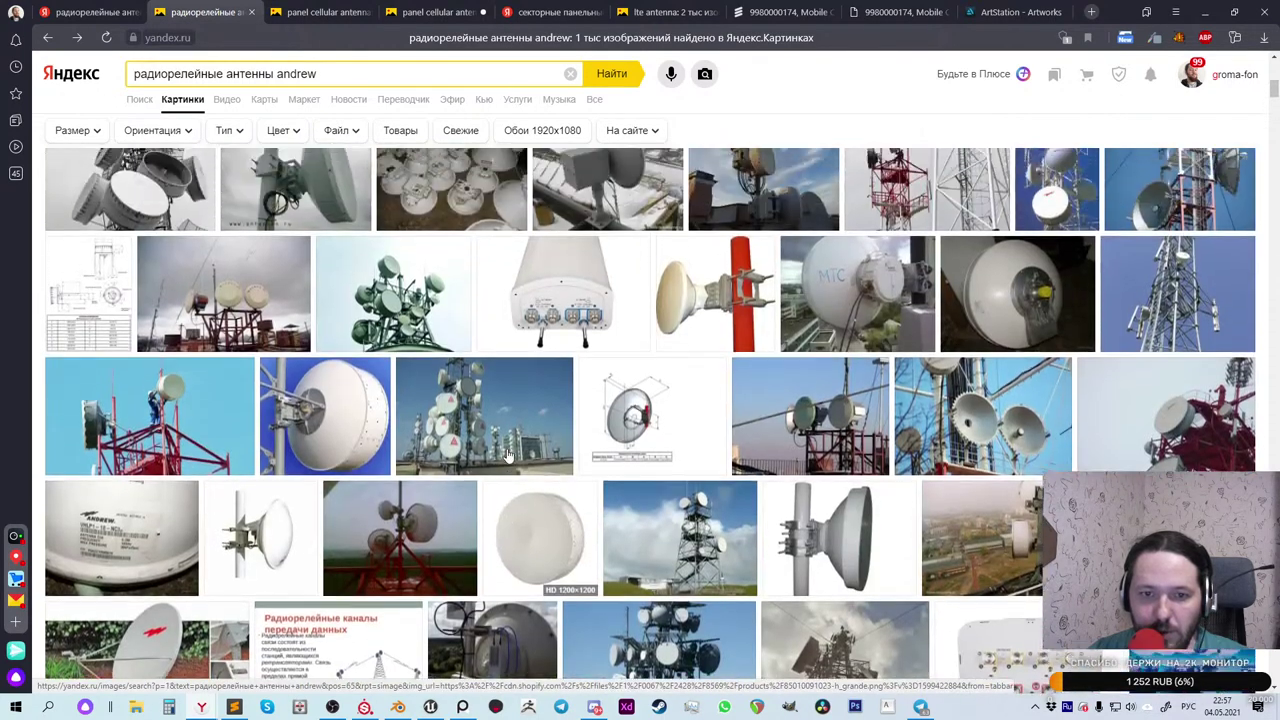
scroll(507, 456, up, 2)
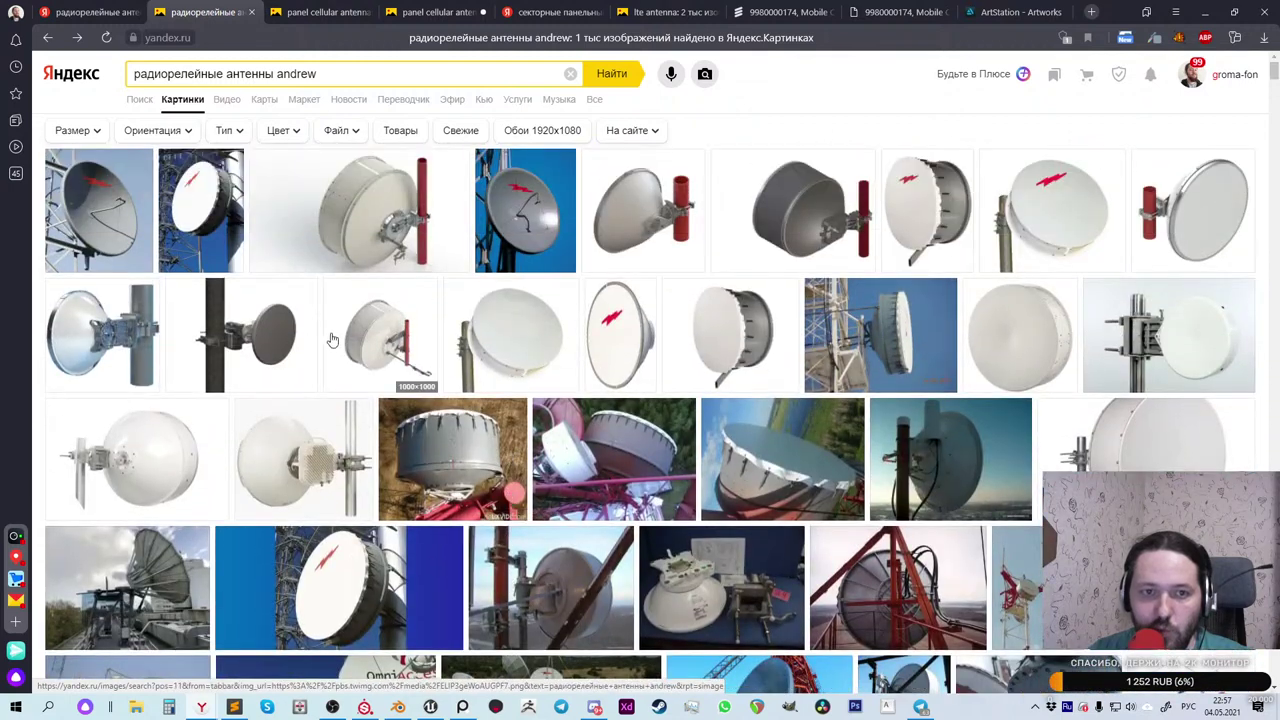
Step: Copy the query 'радиорелейные антенны andrew' from the search box and return to the notes
mouse_move(311, 18)
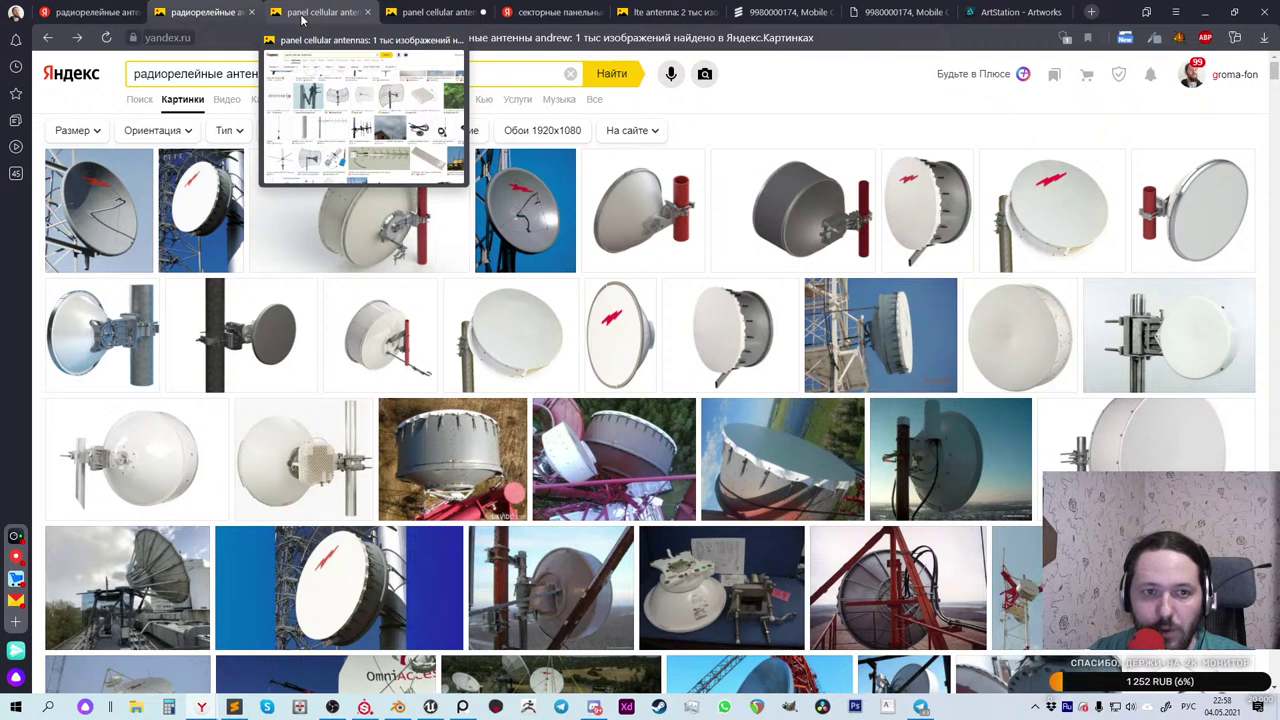
drag(347, 78, 134, 75)
key(ctrl+c)
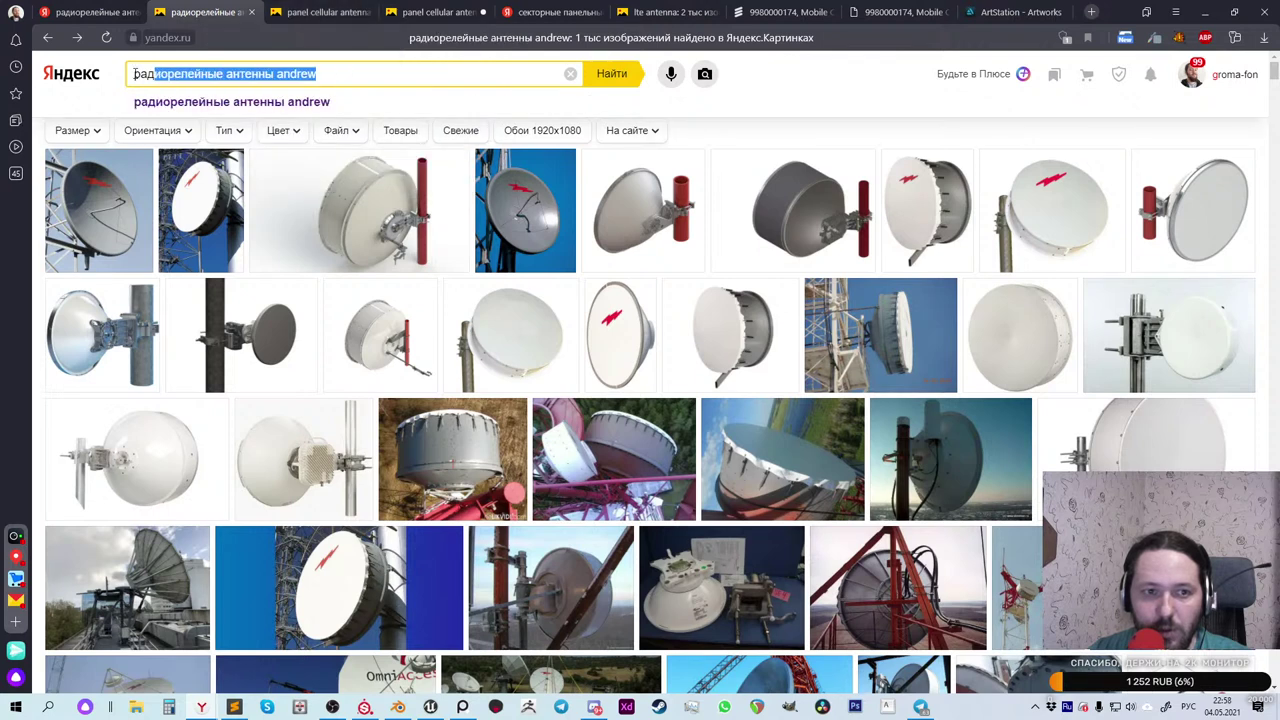
click(137, 53)
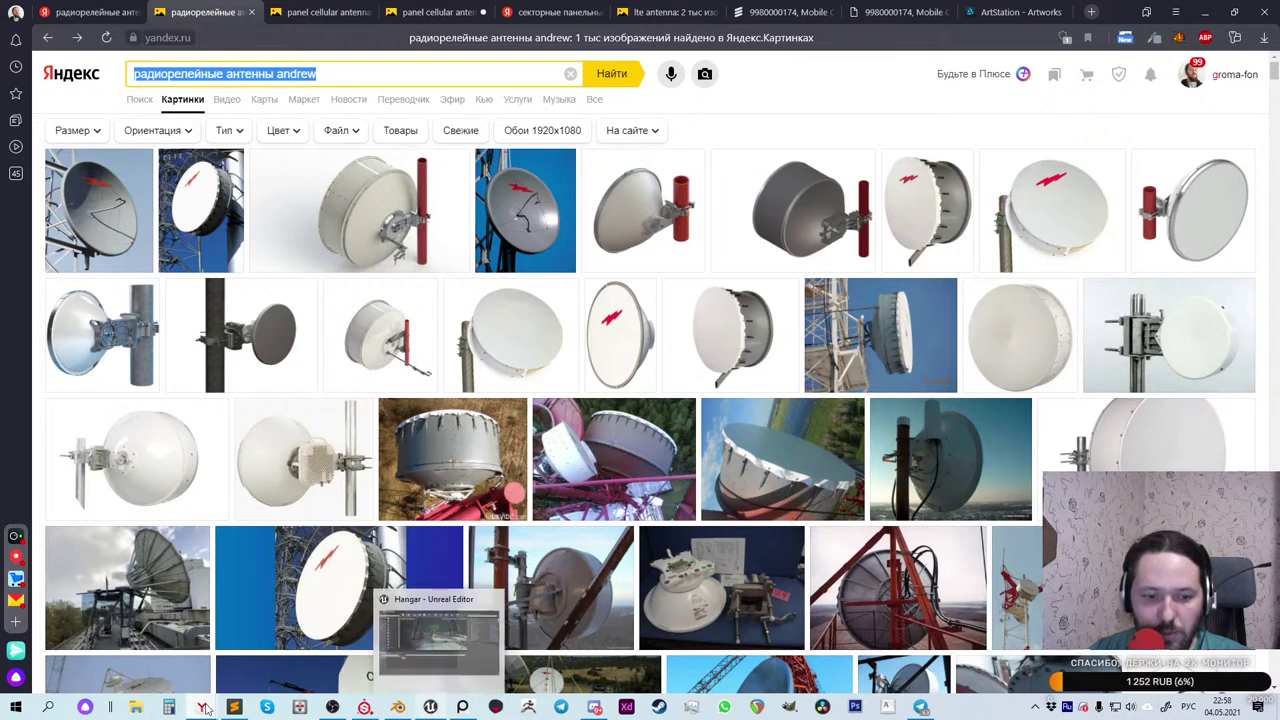
click(430, 707)
Step: Paste 'радиорелейные антенны andrew' onto new line 28 below the connectors note
scroll(797, 393, down, 5)
scroll(797, 393, up, 1)
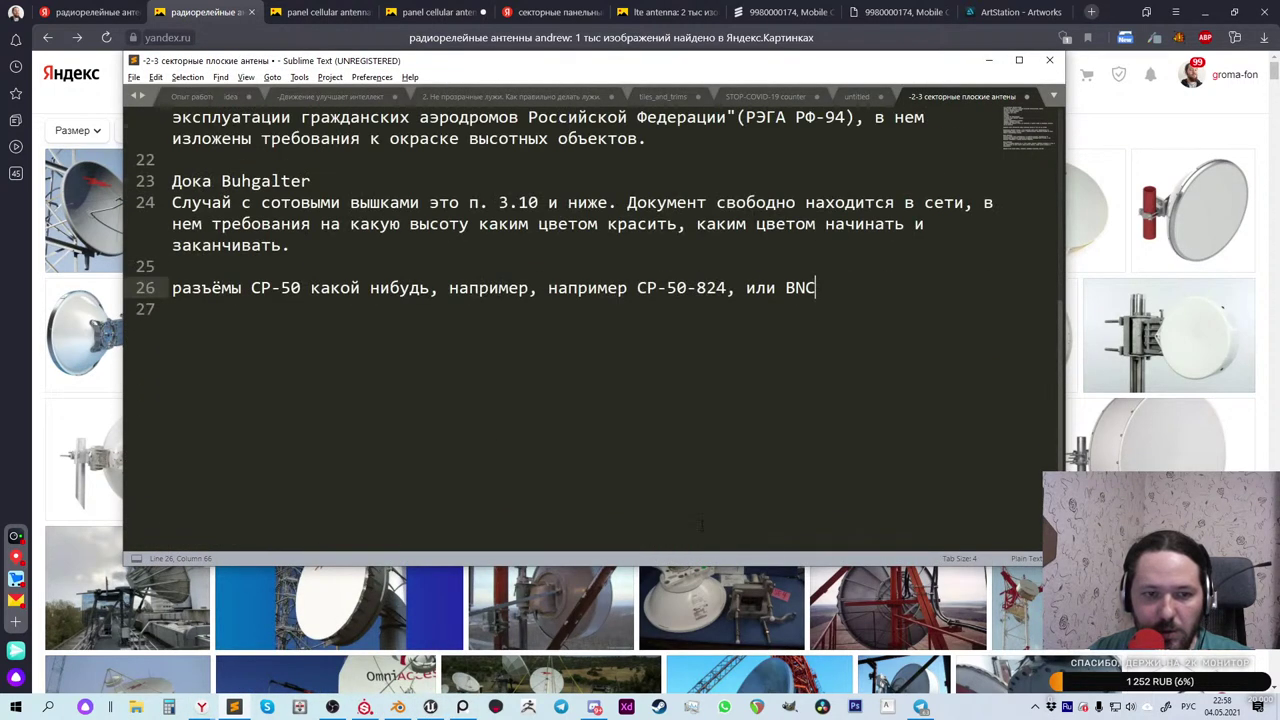
key(Return)
key(Return)
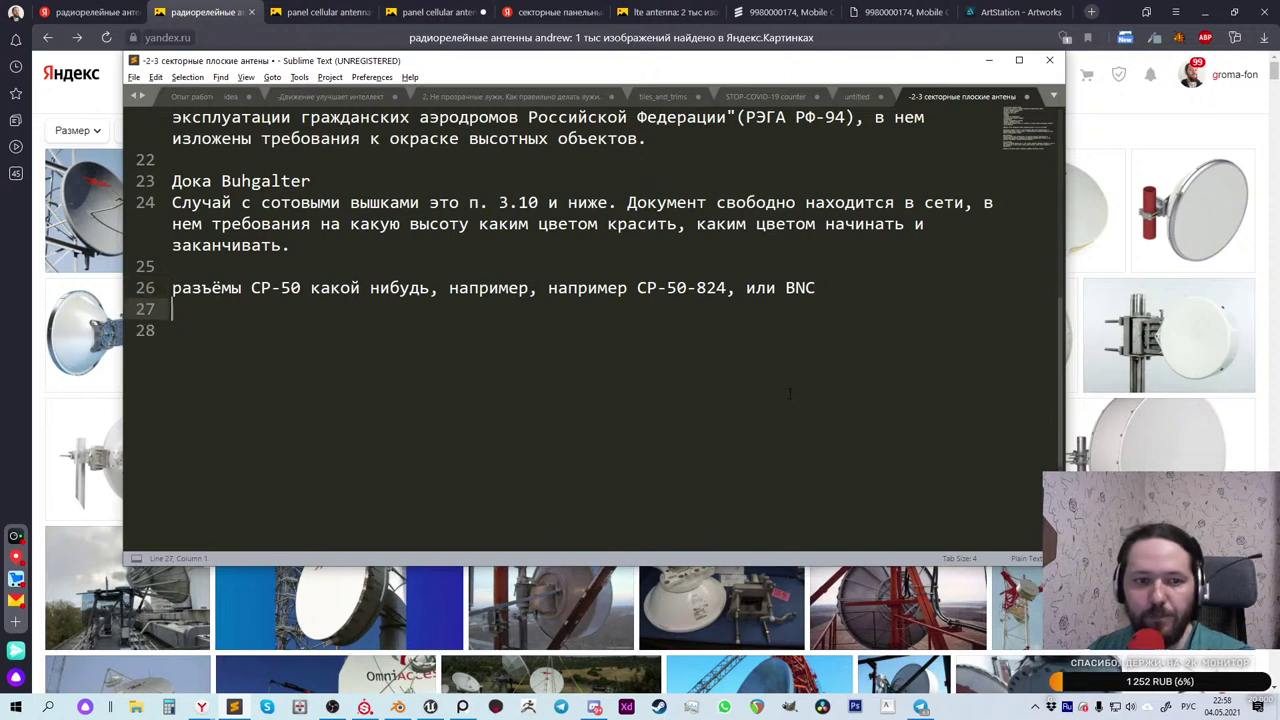
key(ctrl+v)
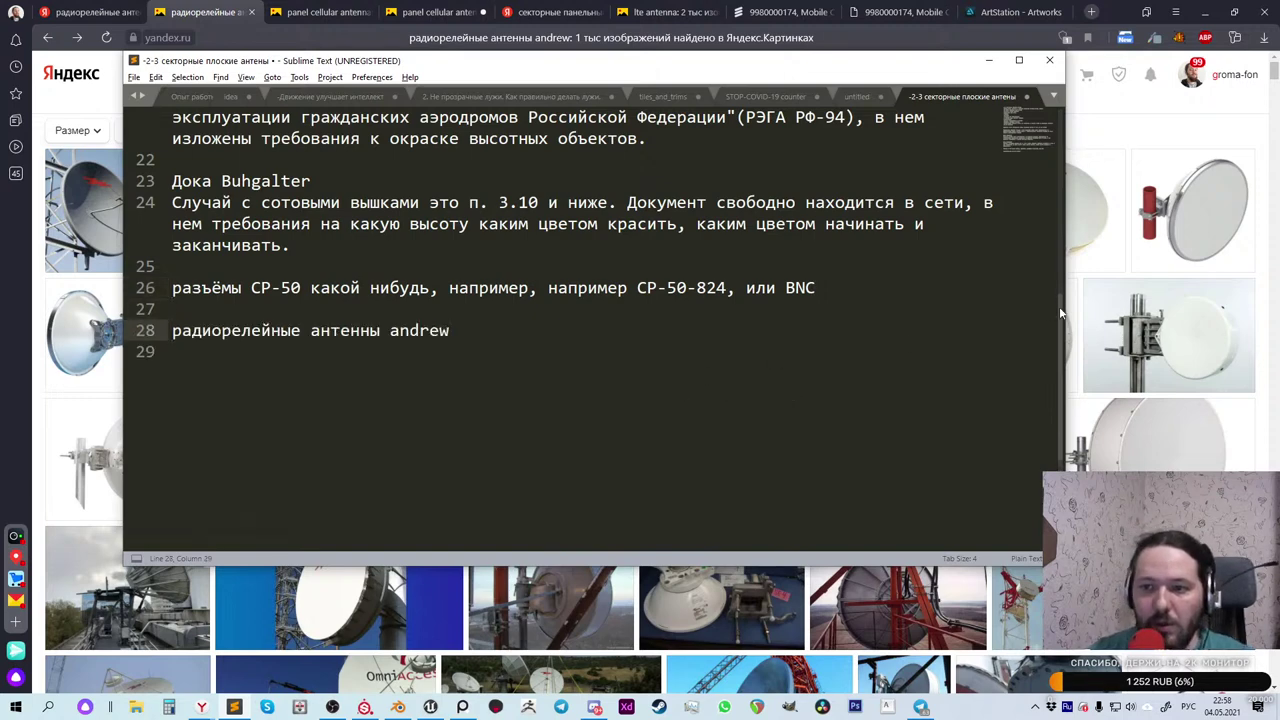
key(alt+Tab)
click(1148, 136)
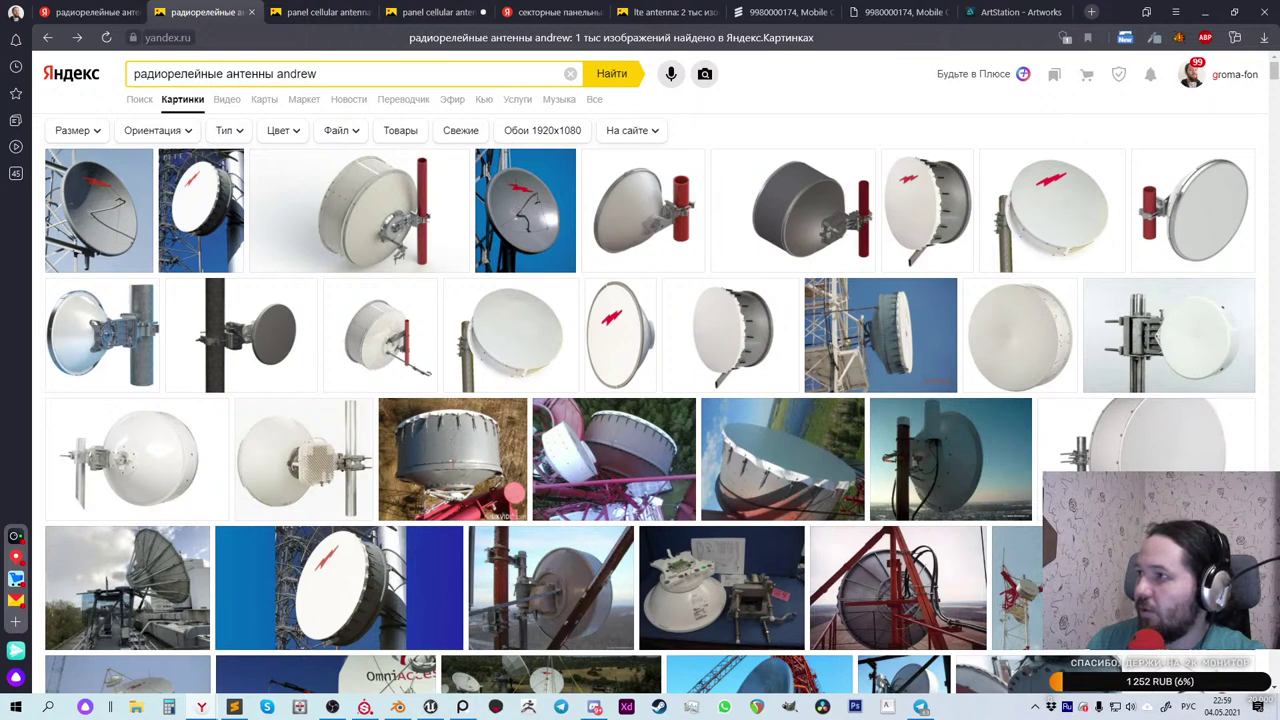
Step: Paste the note that СР-50 connectors are high-frequency domestic ones onto line 27
click(234, 707)
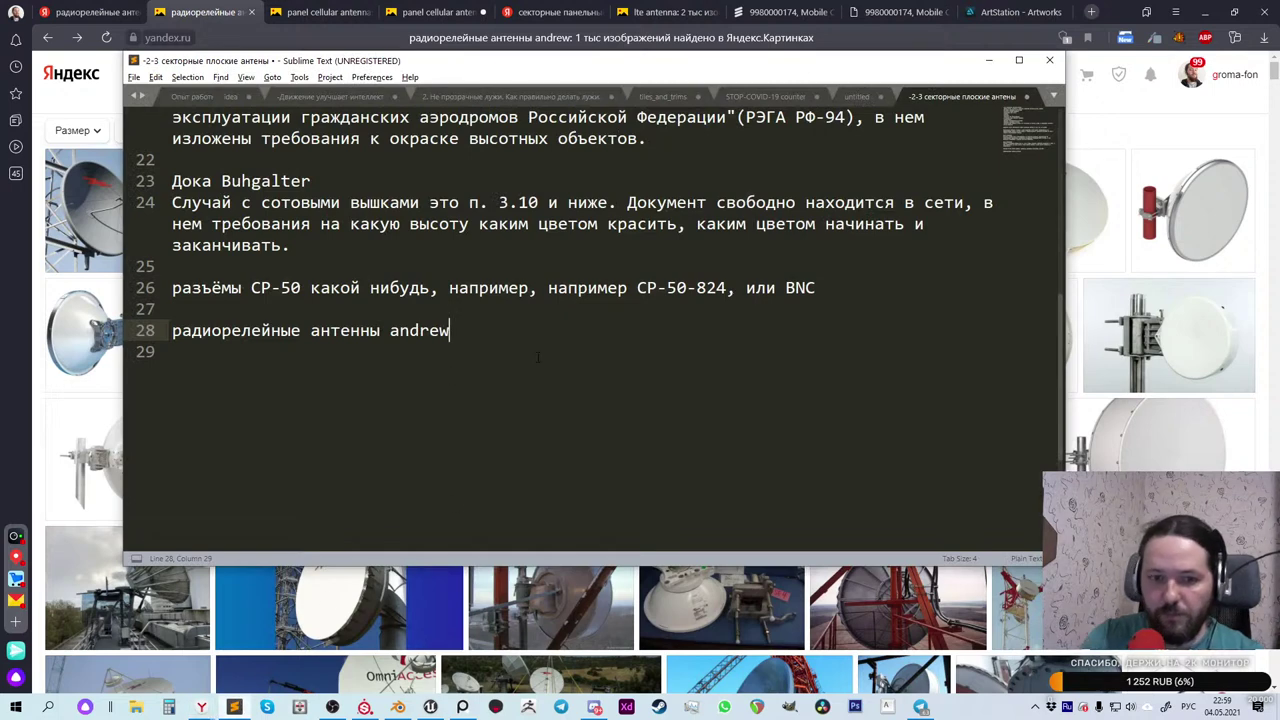
key(Up)
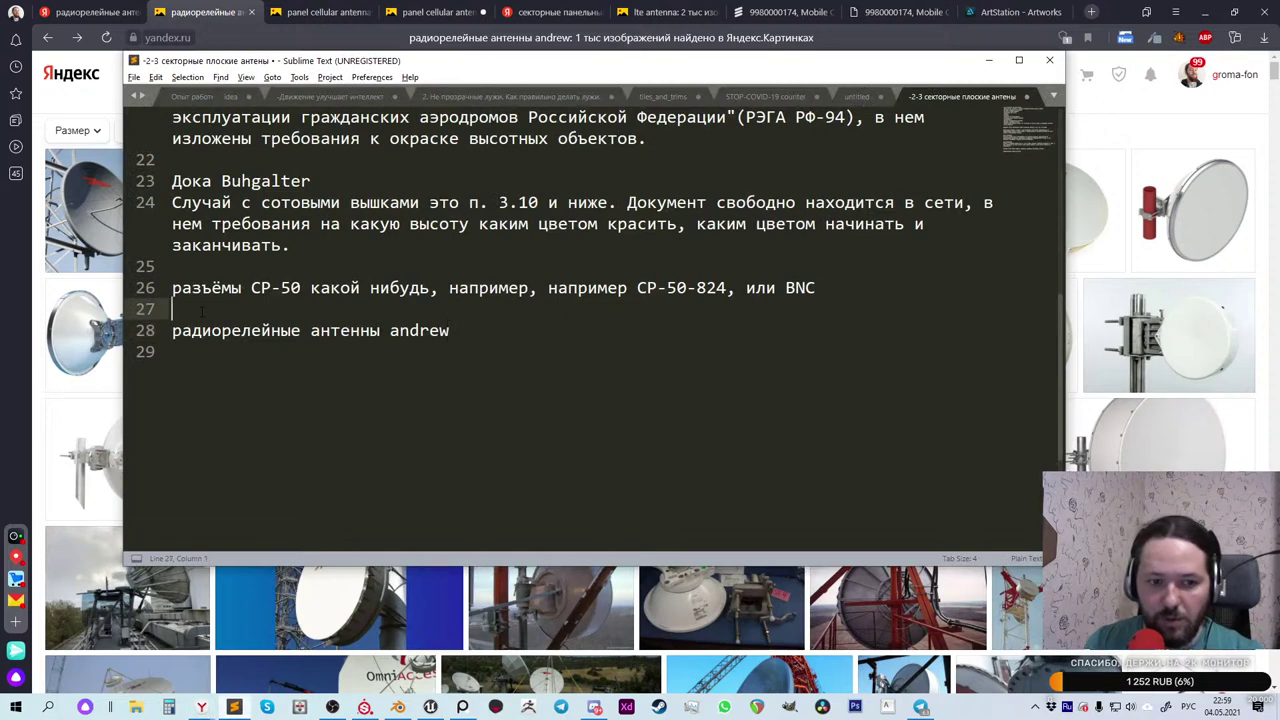
text(по поводу разъёмов, ср-50 высокочастотые, производители ставят такие какие им больше подходят, это отечественные)
key(Return)
key(Return)
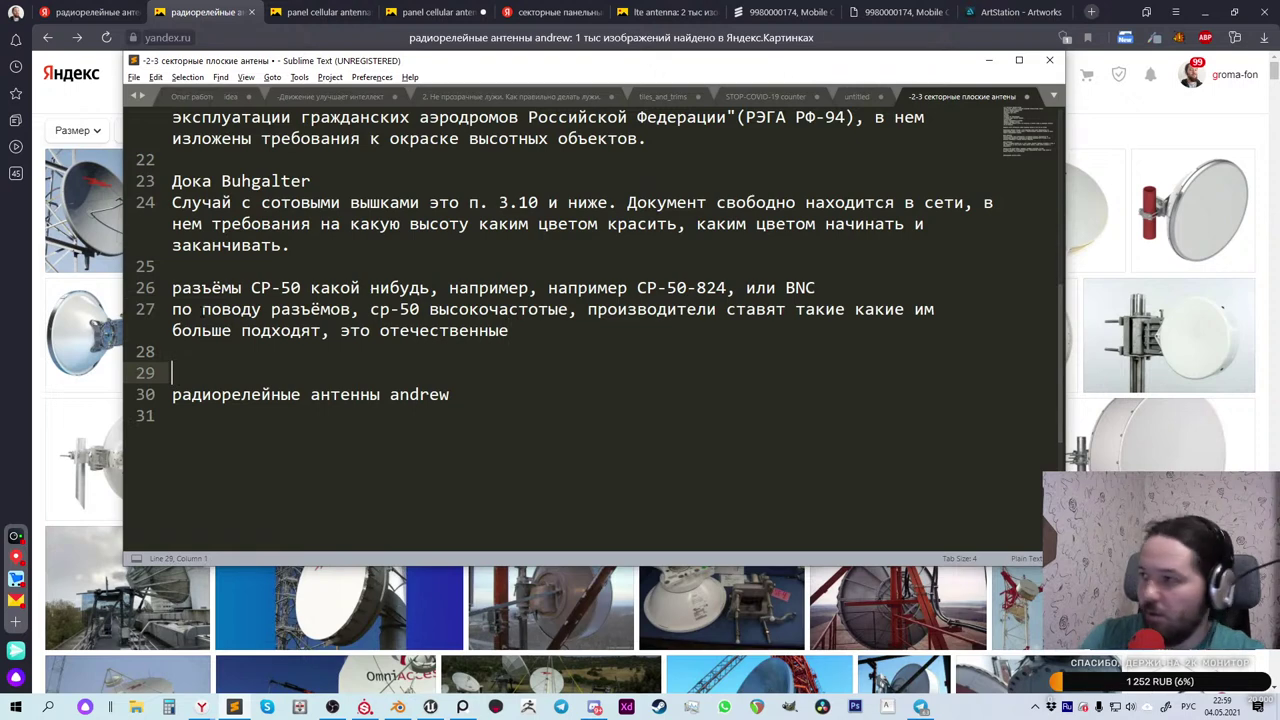
scroll(590, 320, up, 1)
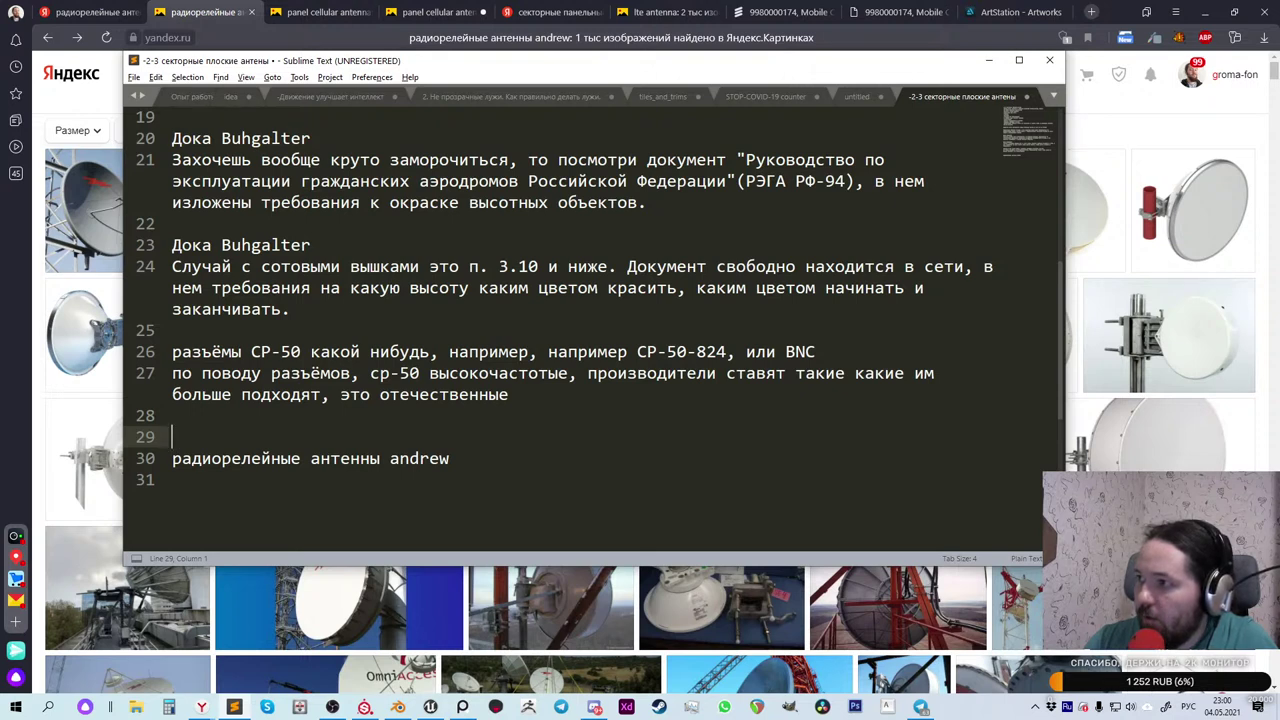
Step: Paste the sentence about marked connectors in the catalogue's first 20 pages at the end
key(alt+Tab)
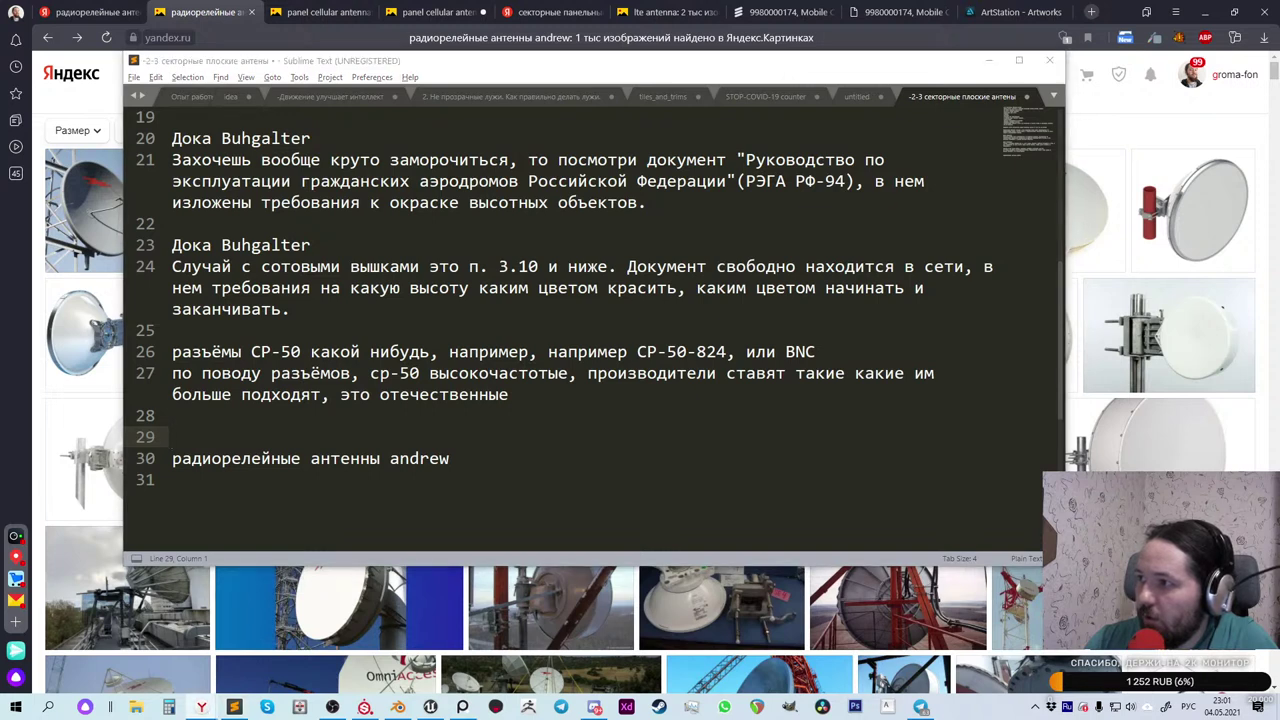
click(365, 495)
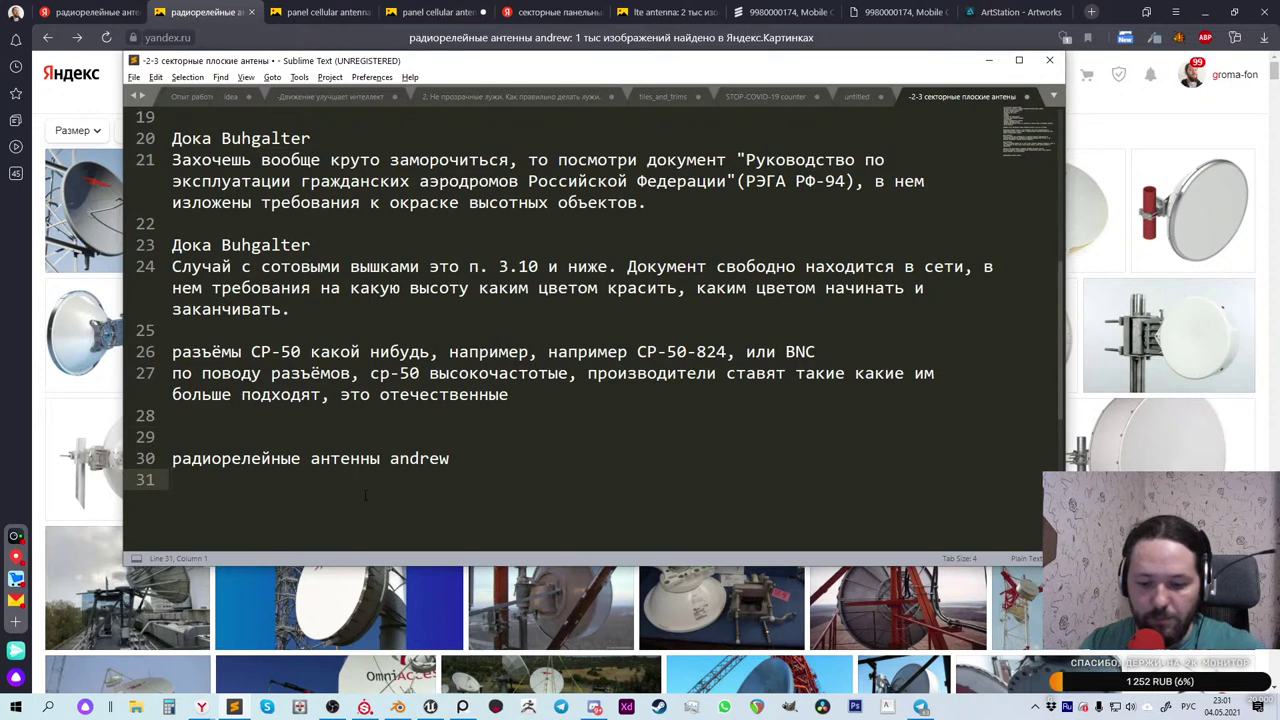
key(Return)
text(Разъемы с маркировками на первых 20 страницах скаченного каталога. Можно использовать как декали. Качество позволяет.)
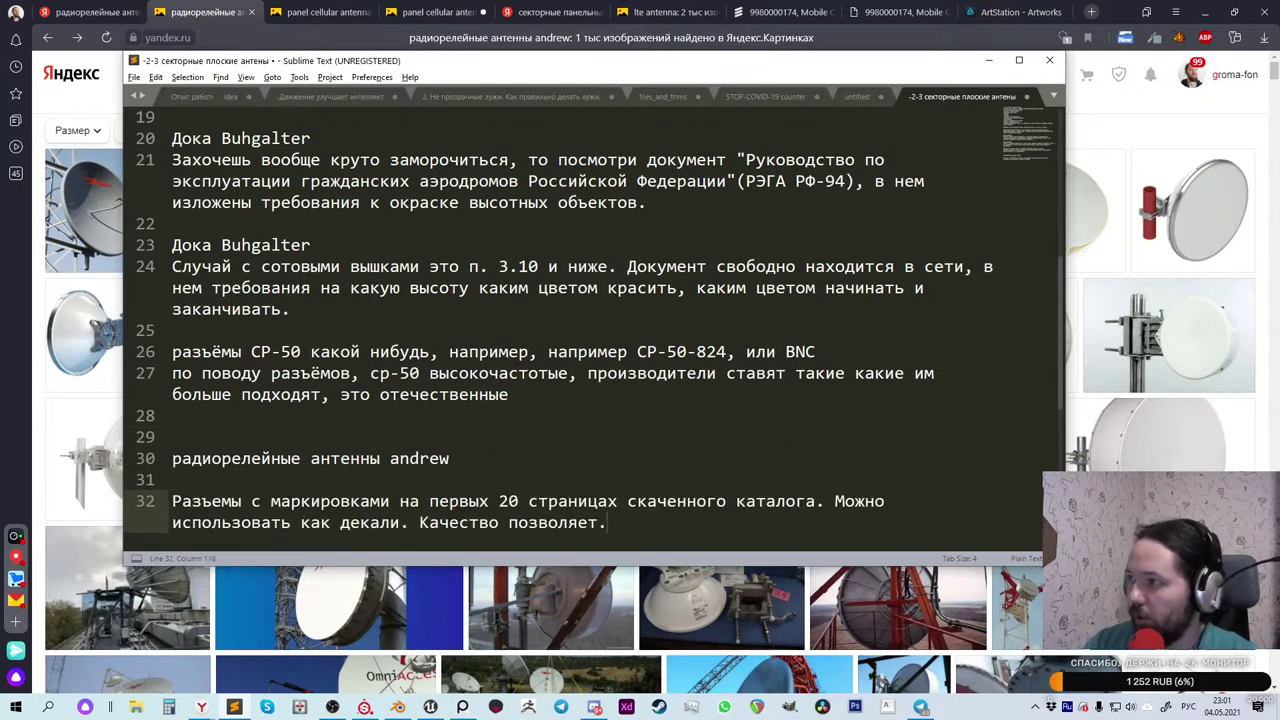
Step: Add line 29 noting domestic cables are mostly рк-50, or imported rg58
key(alt+Tab)
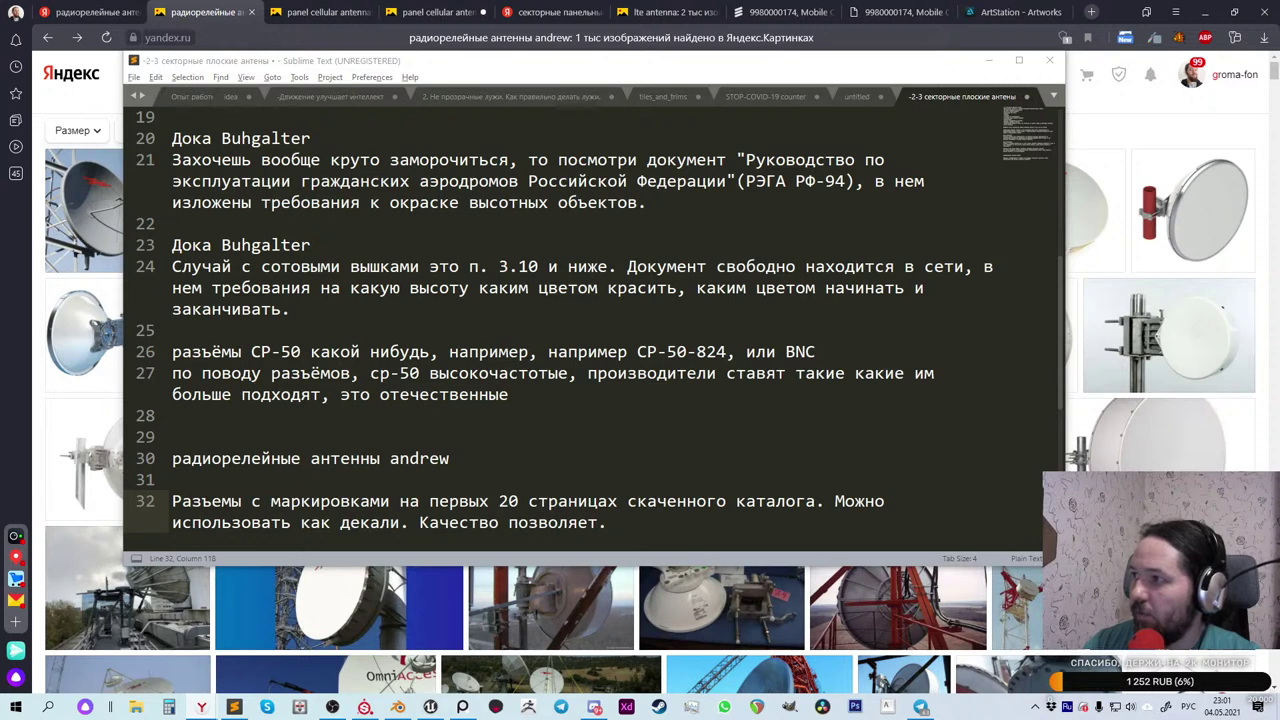
click(357, 418)
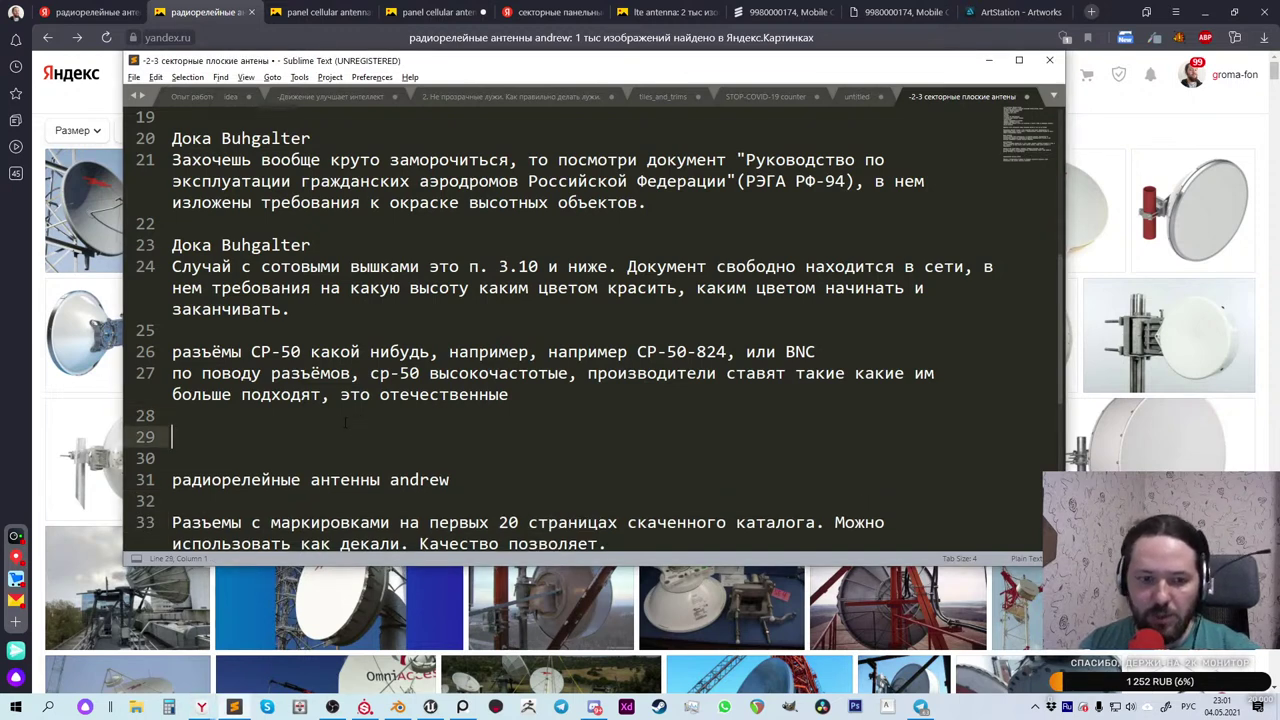
key(Return)
text(кабели отечественные в основном используют типа рк-50, есть разного диаметра, или импортные типа rg58)
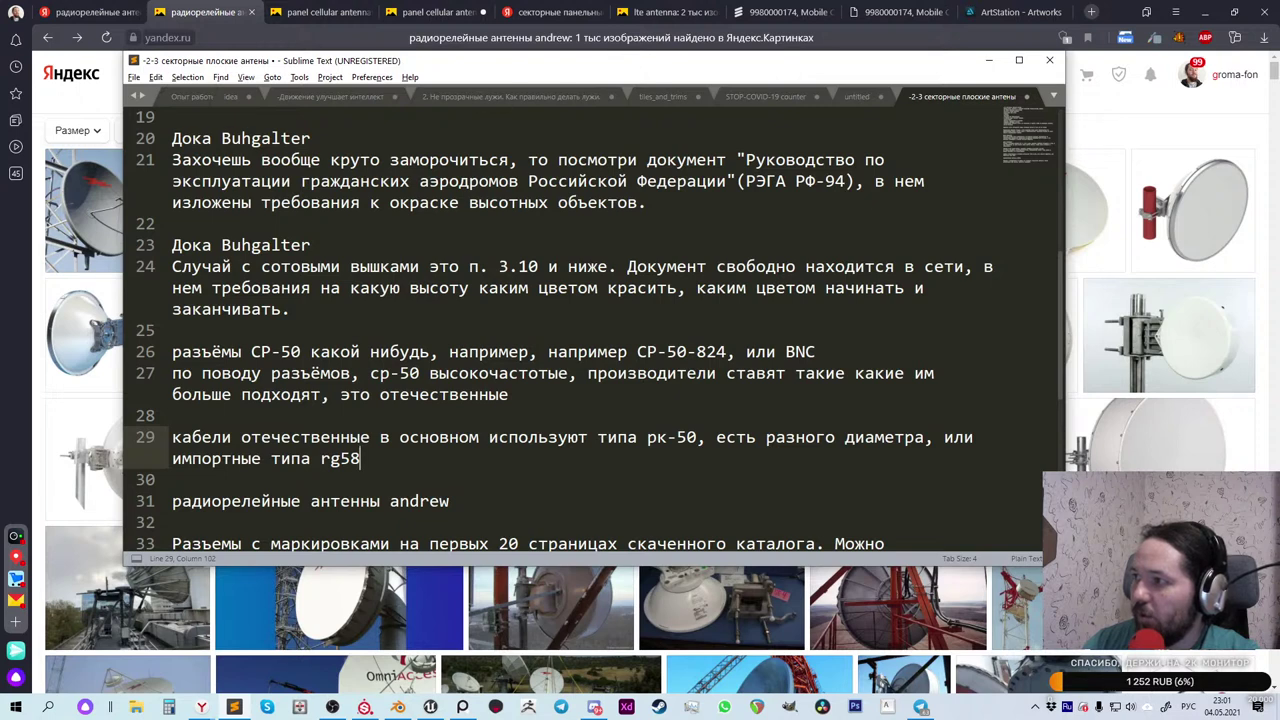
Step: Add line 31: 'кабели ещё затягивают в металлическую оплётку' below the cable note
key(alt+Tab)
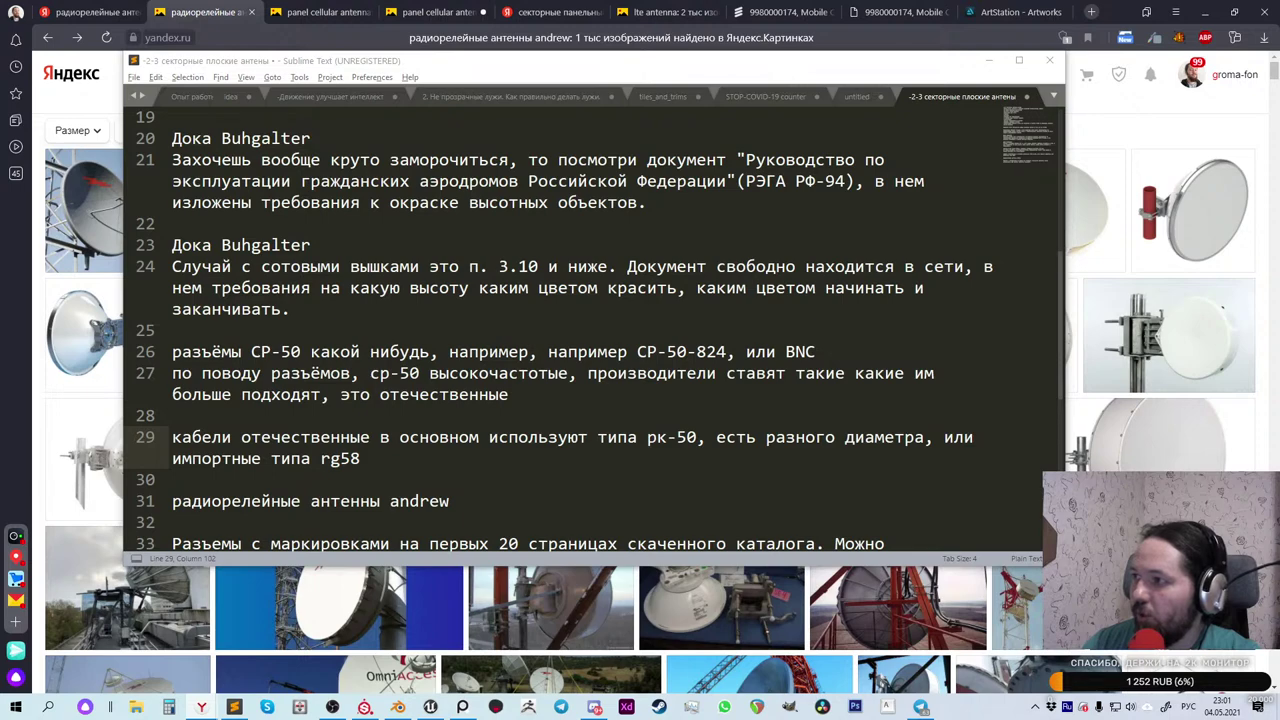
scroll(436, 474, down, 2)
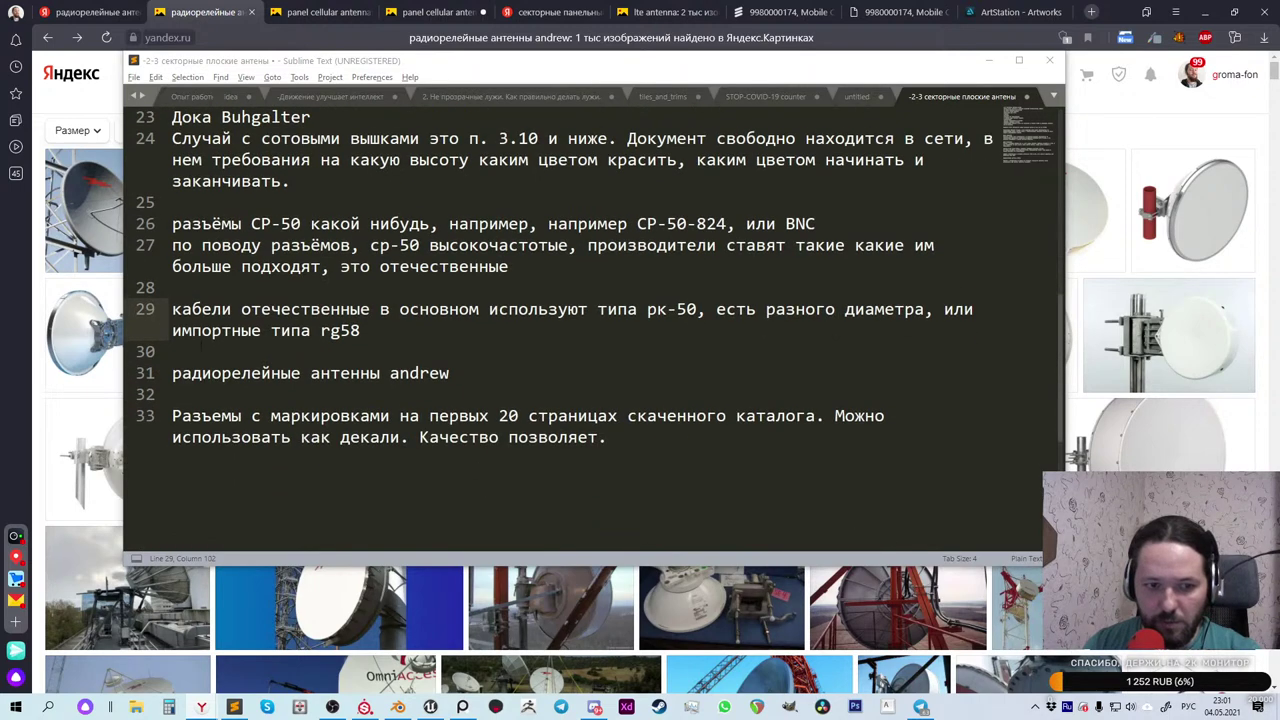
click(200, 346)
key(Return)
key(Return)
key(Up)
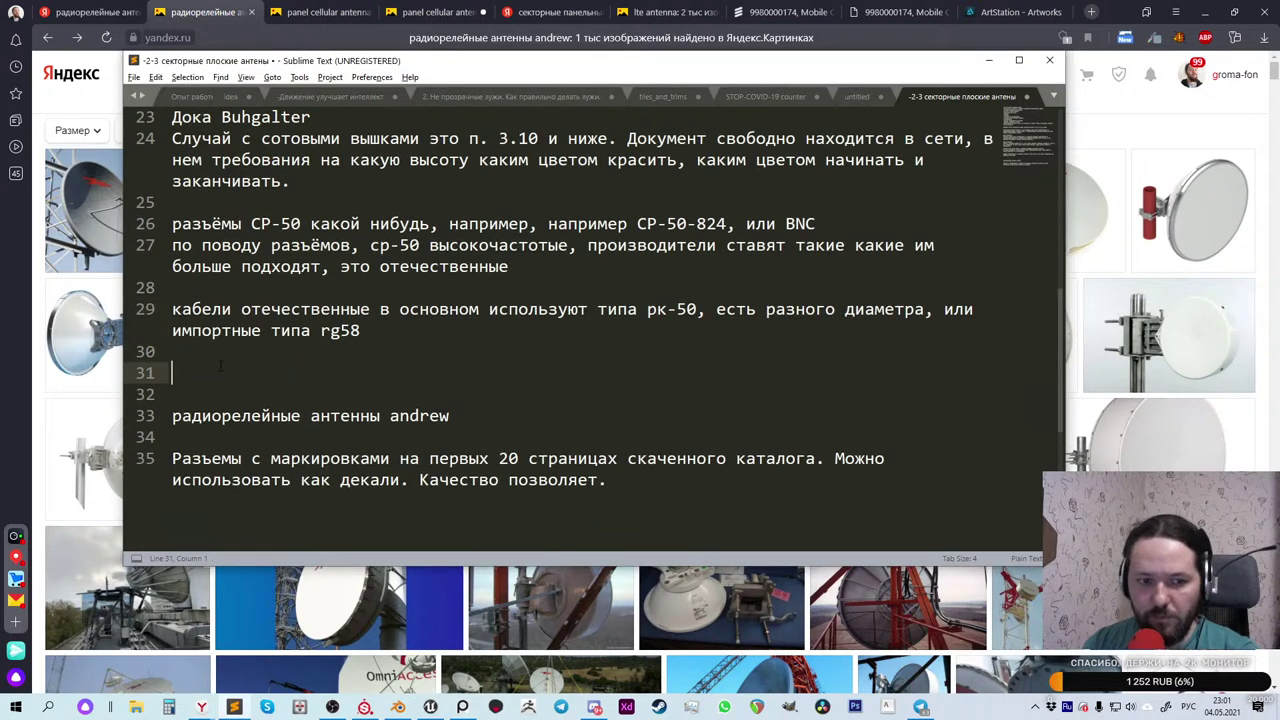
text(кабели ещё затягивают в металлическую оплётку)
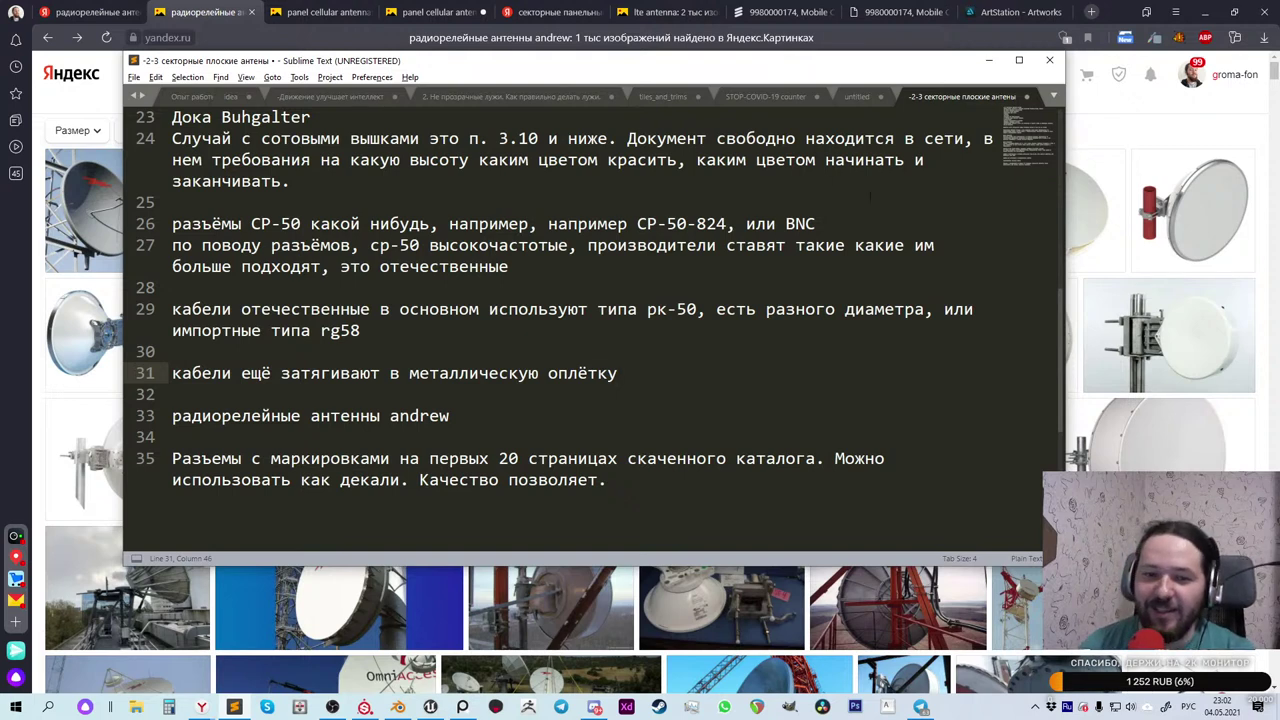
Step: From the Ericsson catalogue tab, show the downloaded KMC_Catalog_edition2.pdf in its folder
click(983, 63)
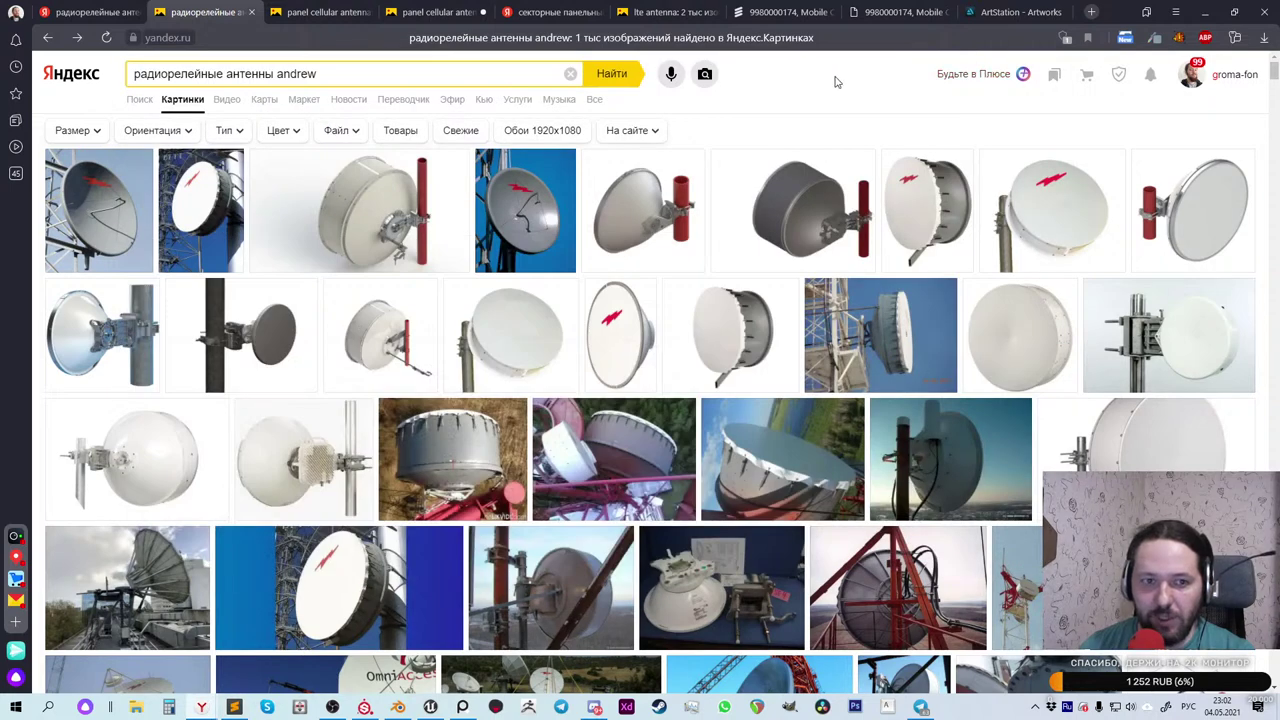
click(815, 12)
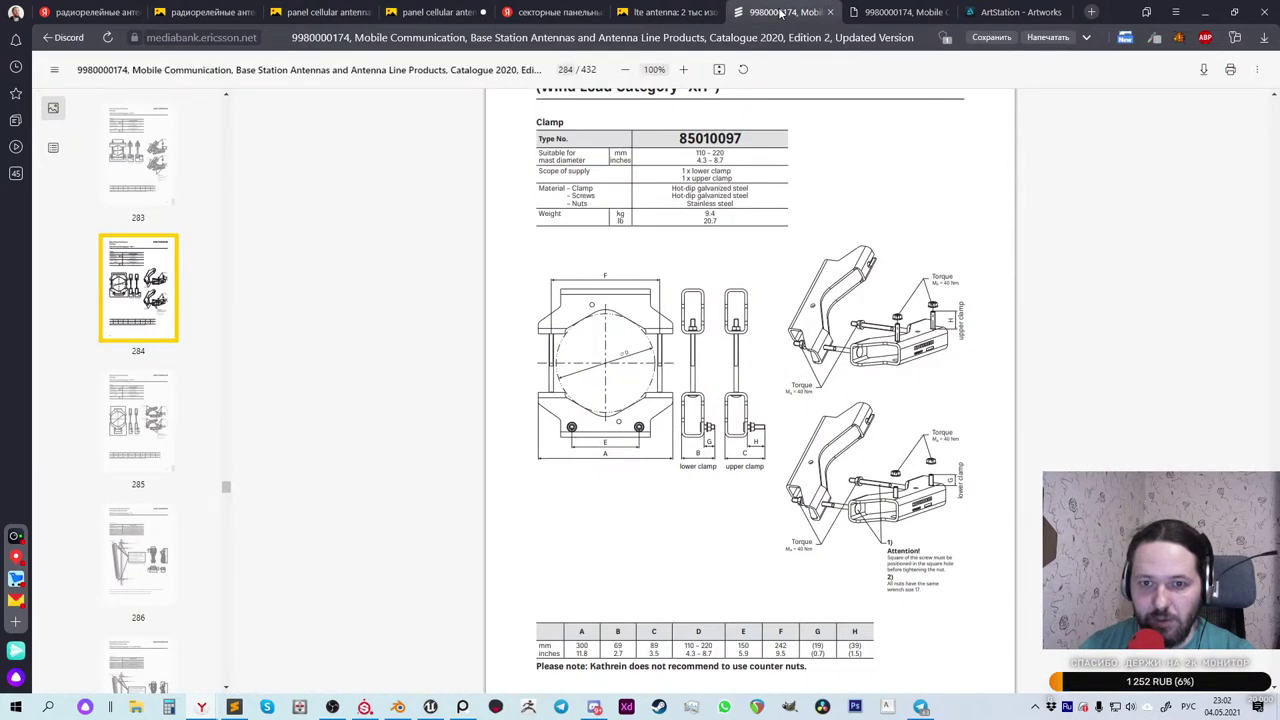
click(1264, 37)
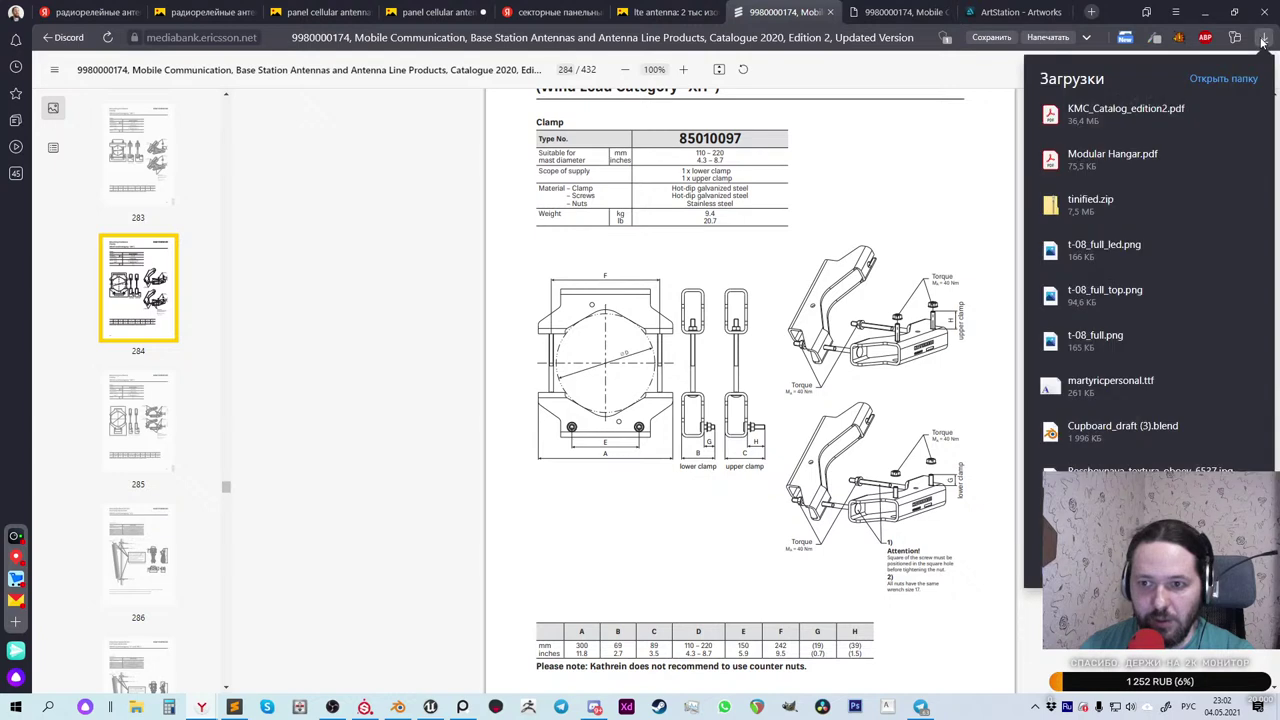
click(1146, 140)
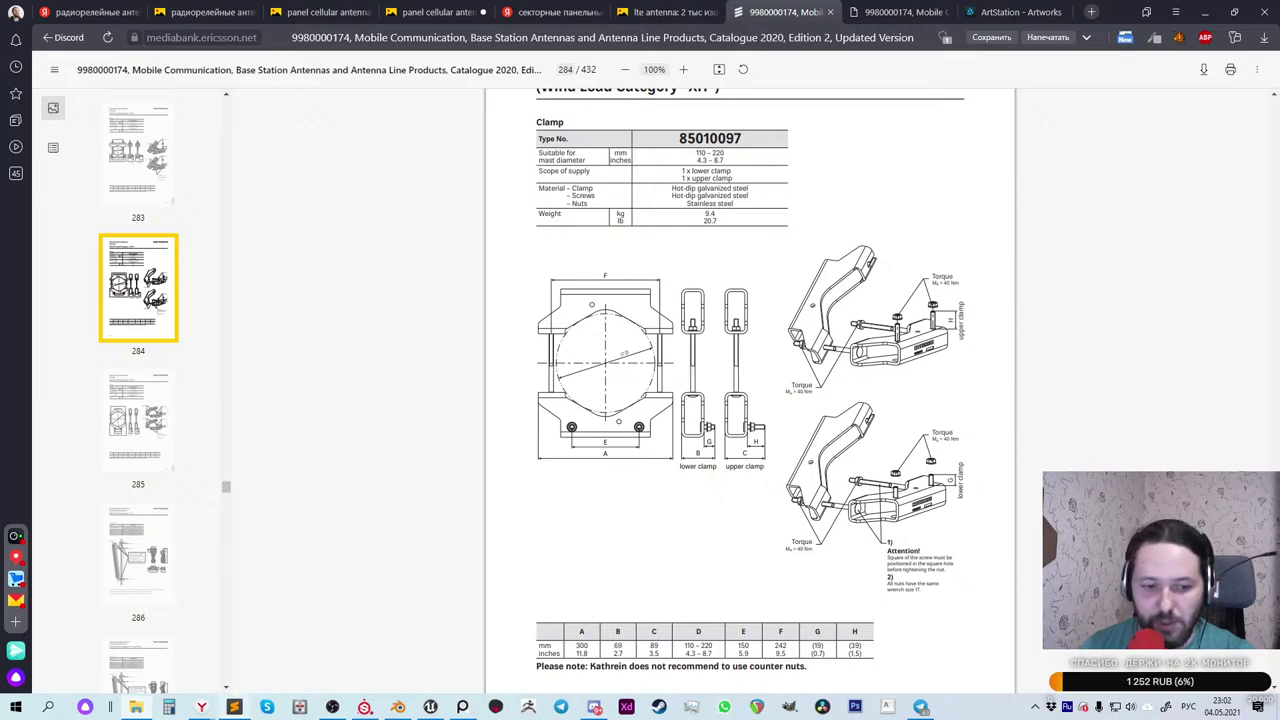
click(234, 707)
Step: Save As the notes with file name 'txt' in the __Asset_store\Cell_Towers folder
right_click(643, 354)
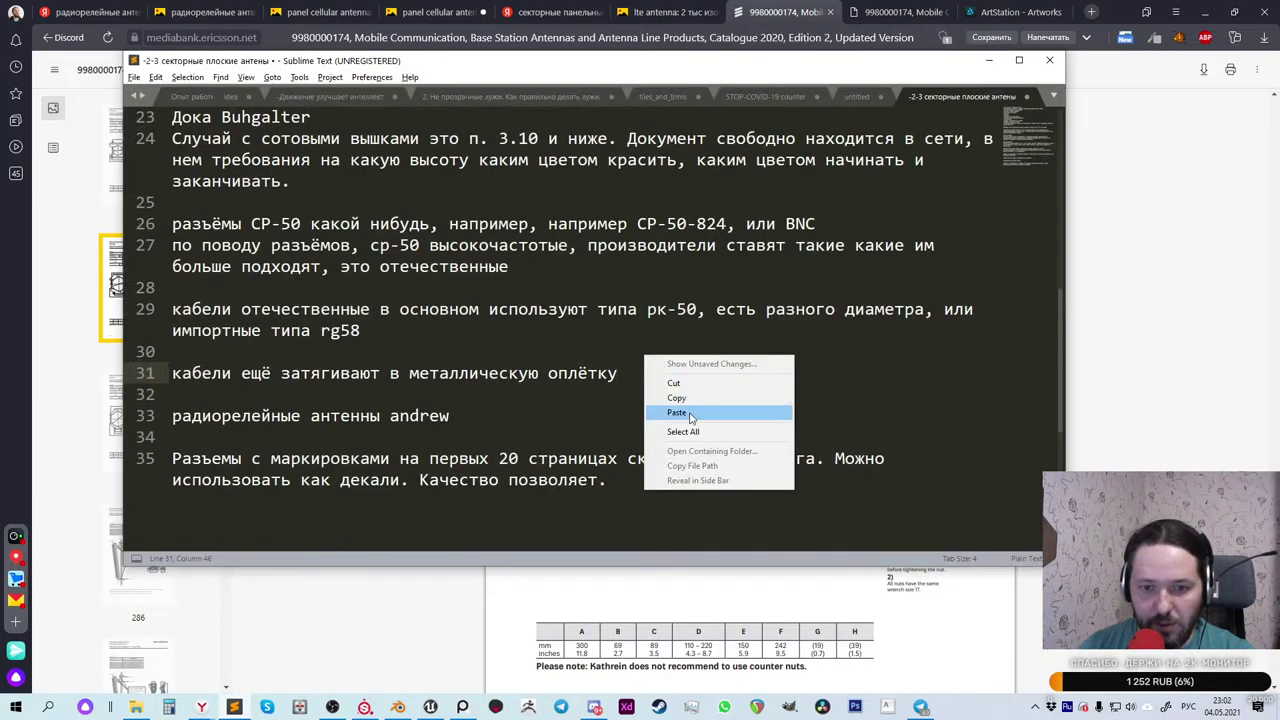
click(137, 78)
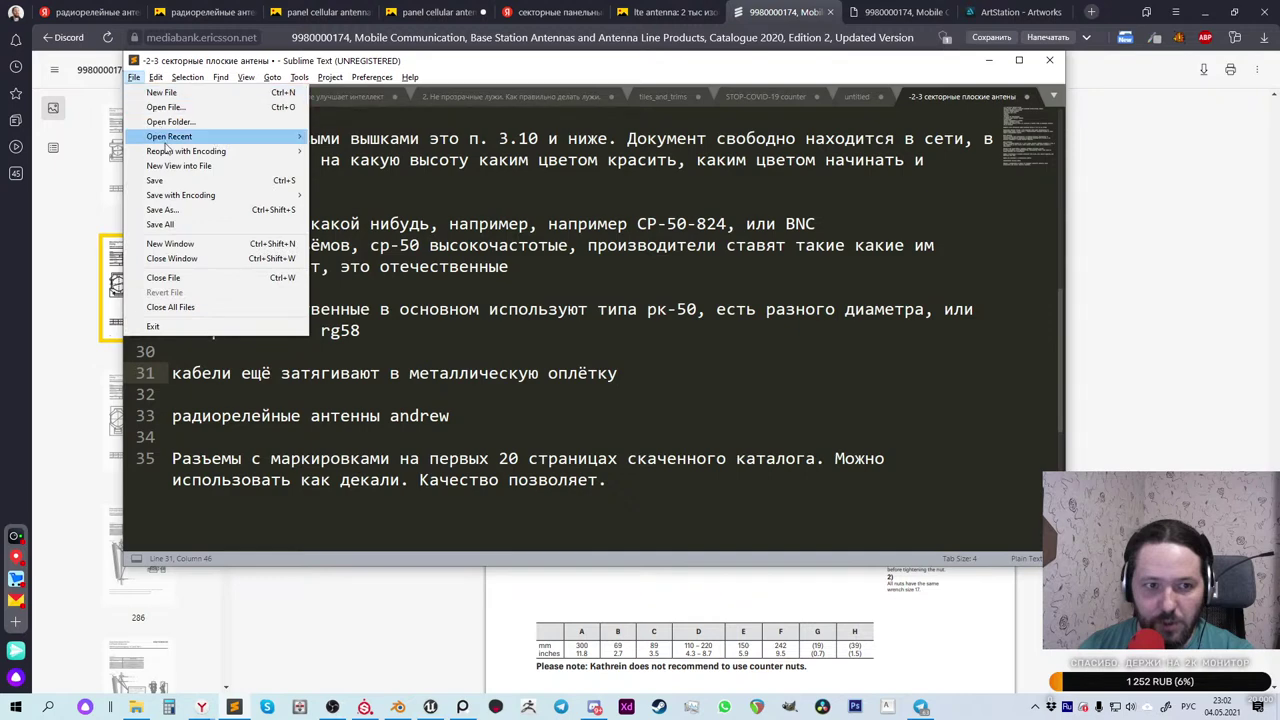
click(172, 209)
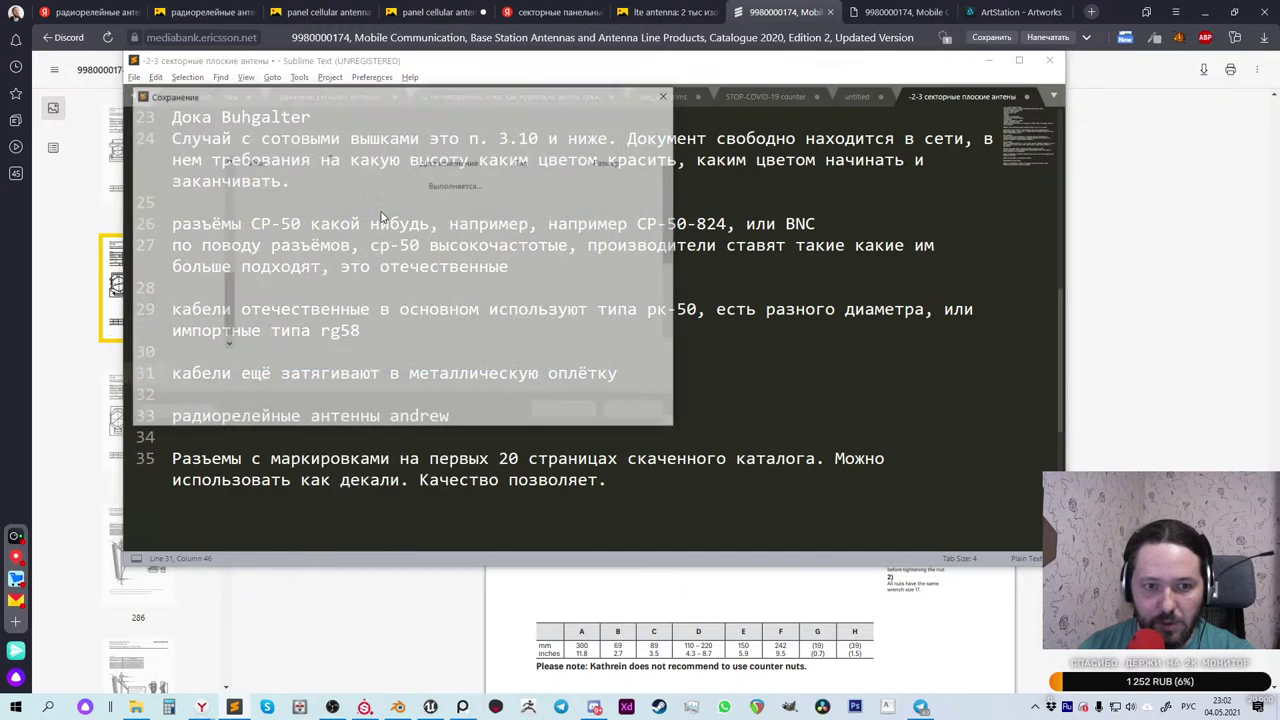
scroll(172, 245, up, 6)
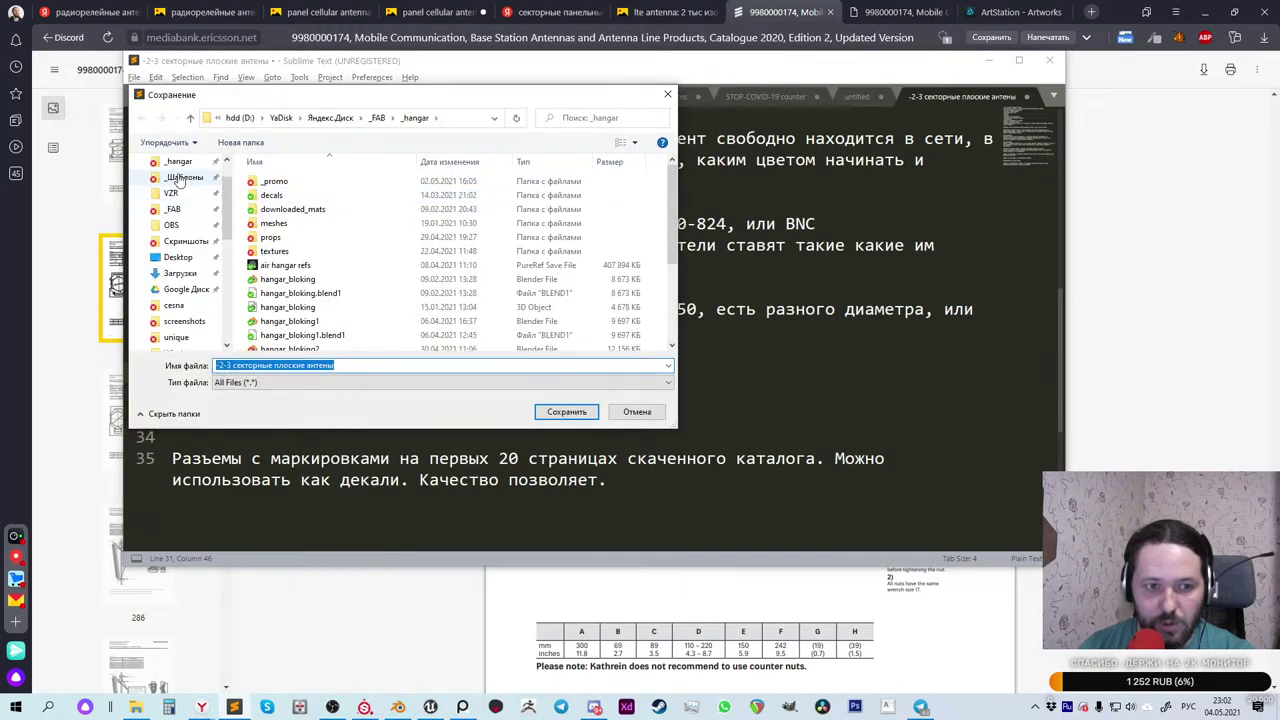
click(182, 191)
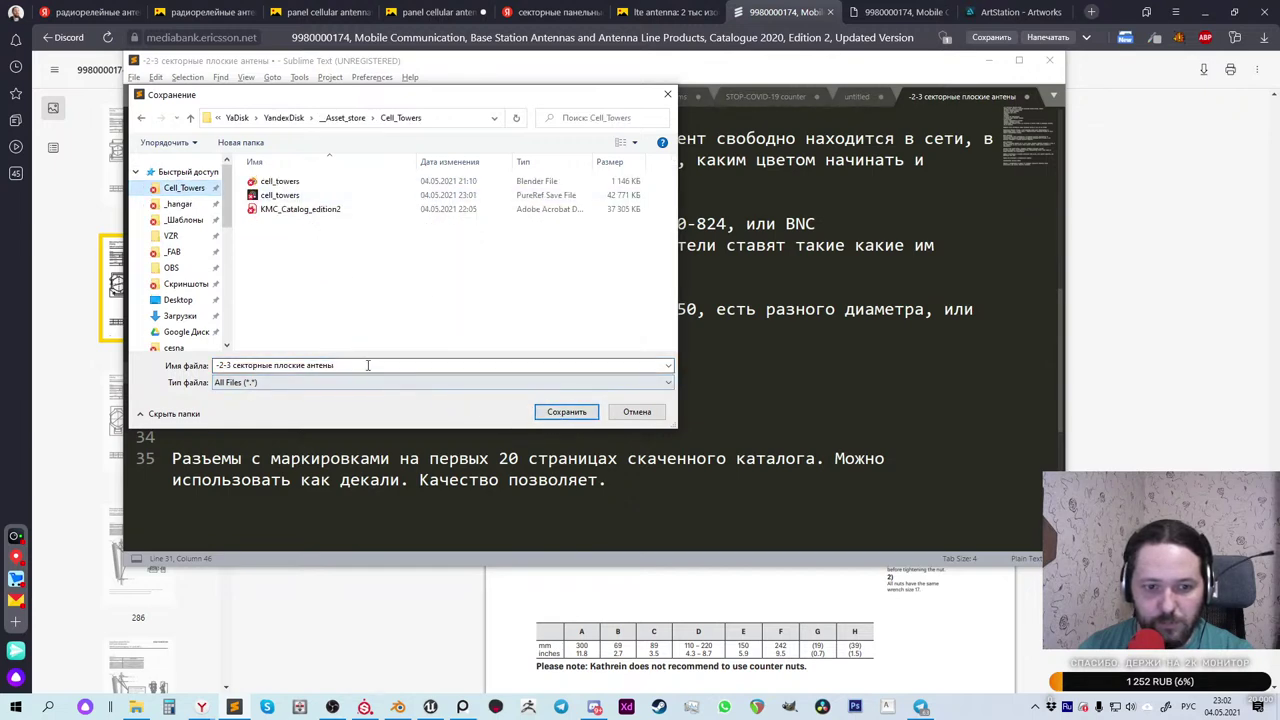
drag(217, 366, 363, 367)
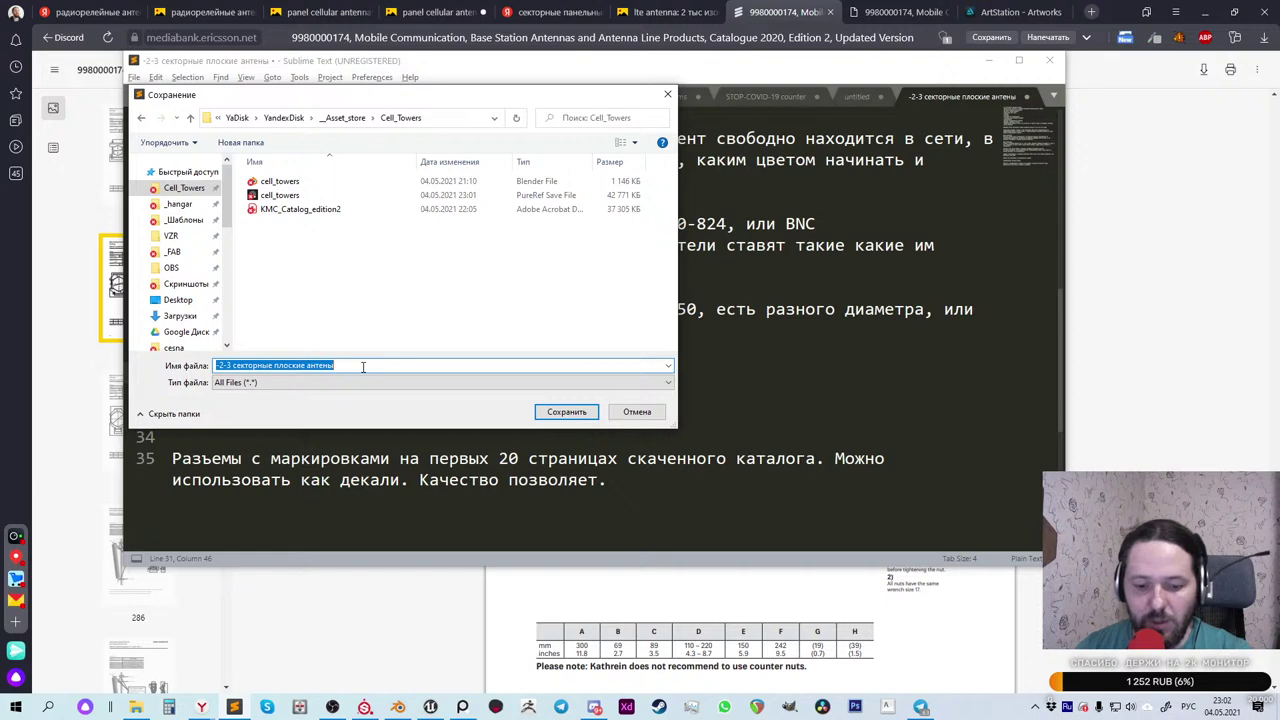
key(BackSpace)
key(alt+shift)
text(txt)
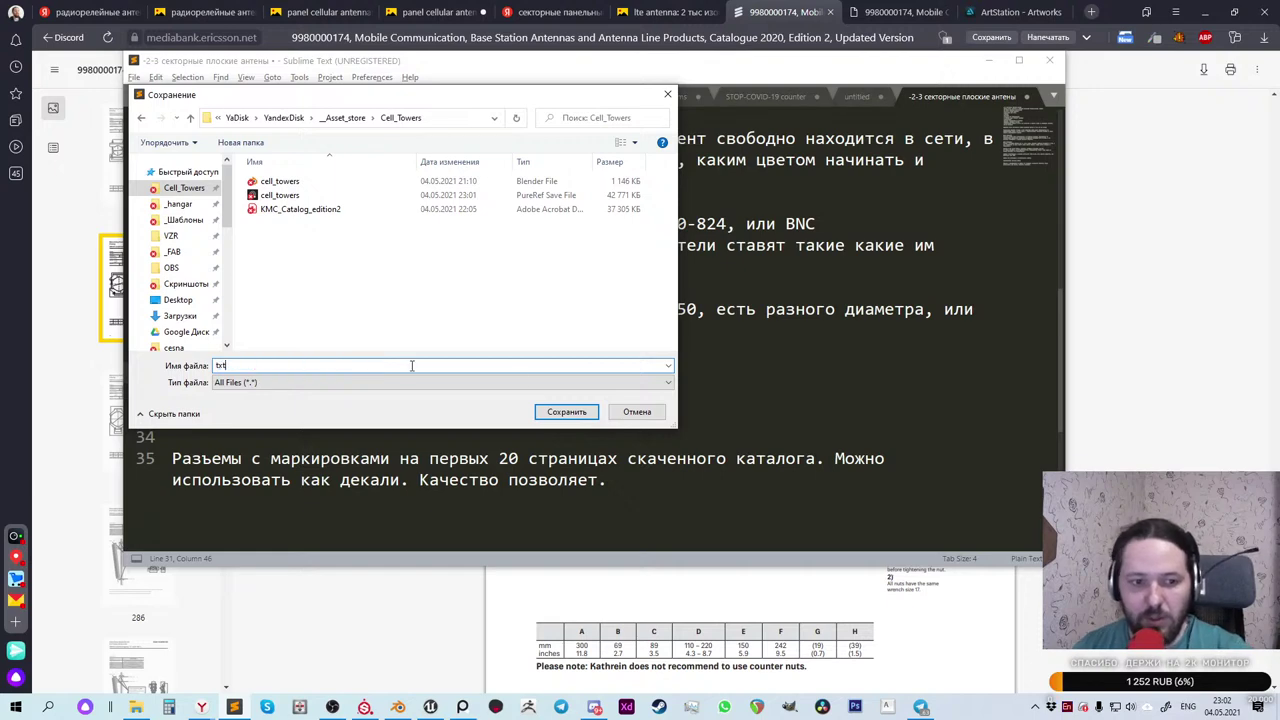
click(568, 409)
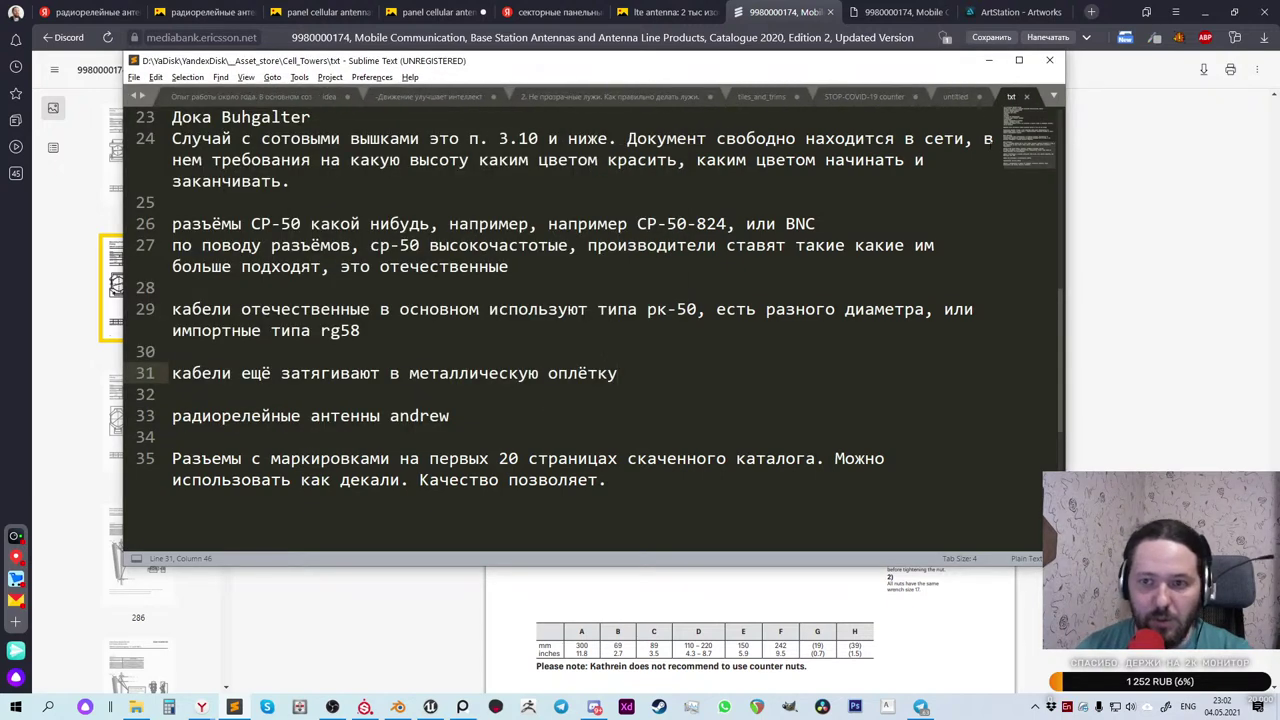